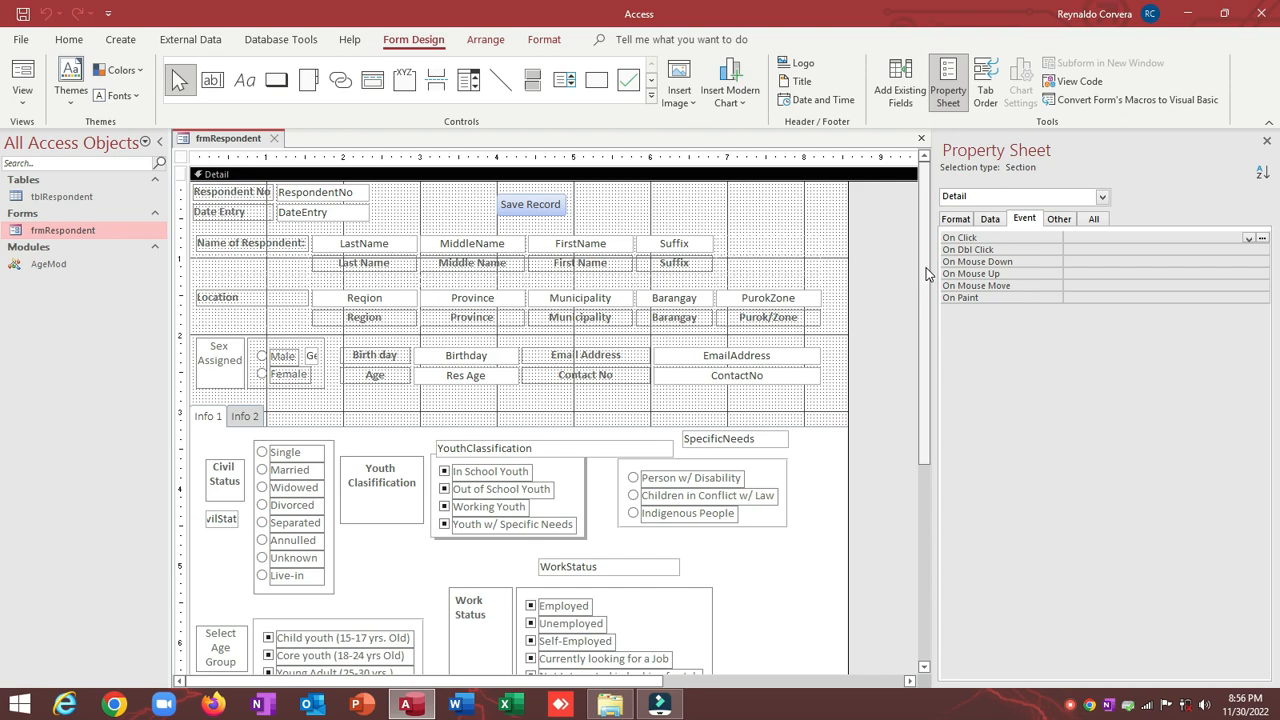
Step: Show the Info 2 page, preview frmRespondent in Form View, then switch back to Design View
drag(924, 280, 926, 325)
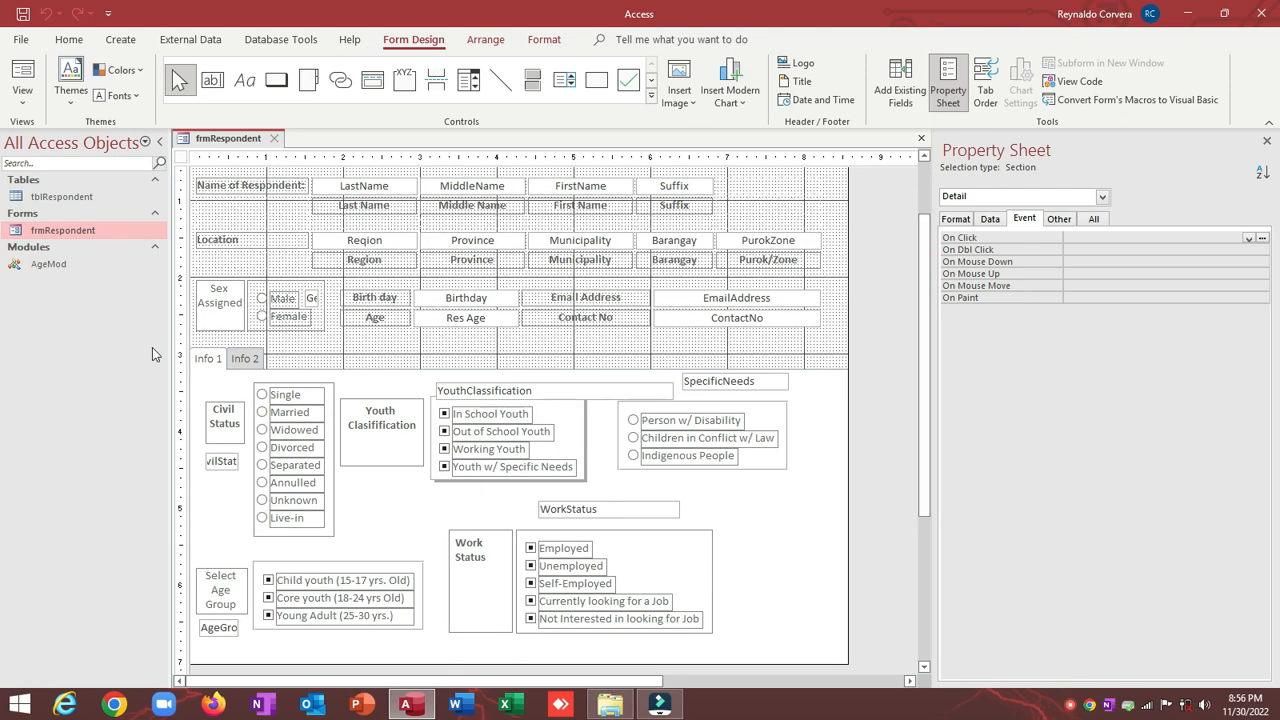
click(247, 358)
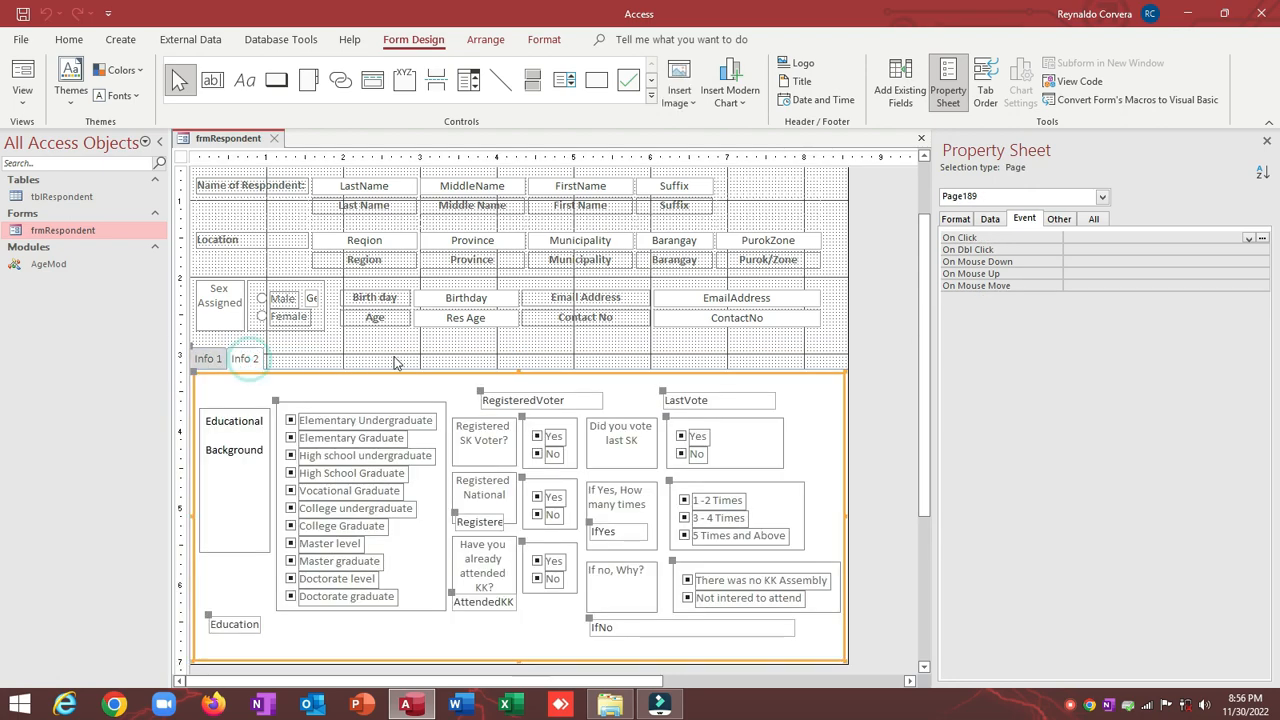
click(22, 75)
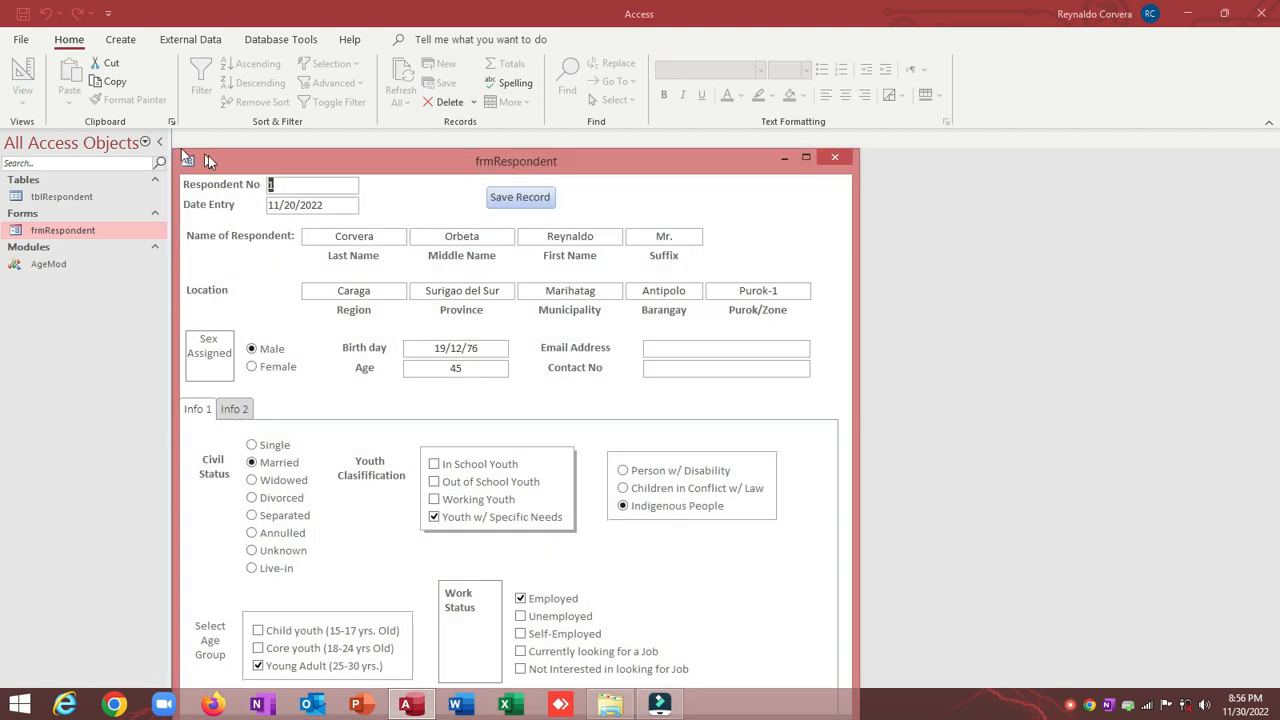
drag(284, 166, 306, 80)
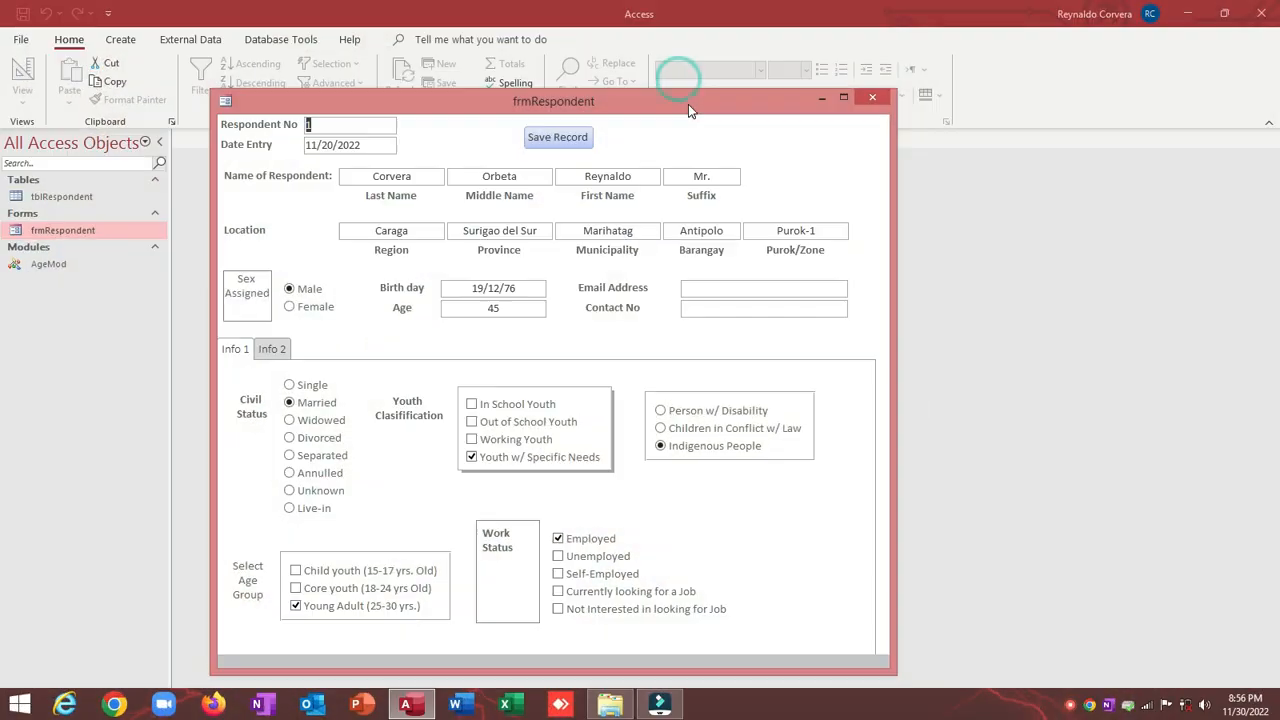
drag(688, 104, 681, 92)
right_click(681, 92)
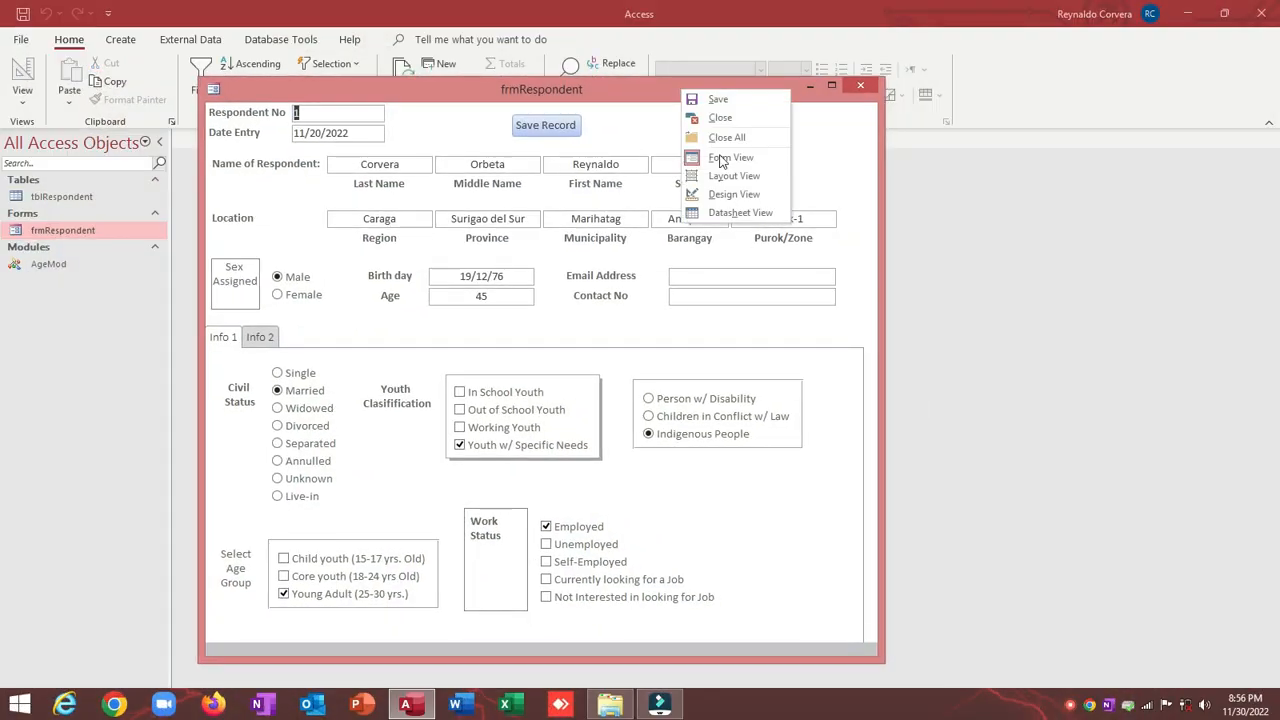
click(722, 193)
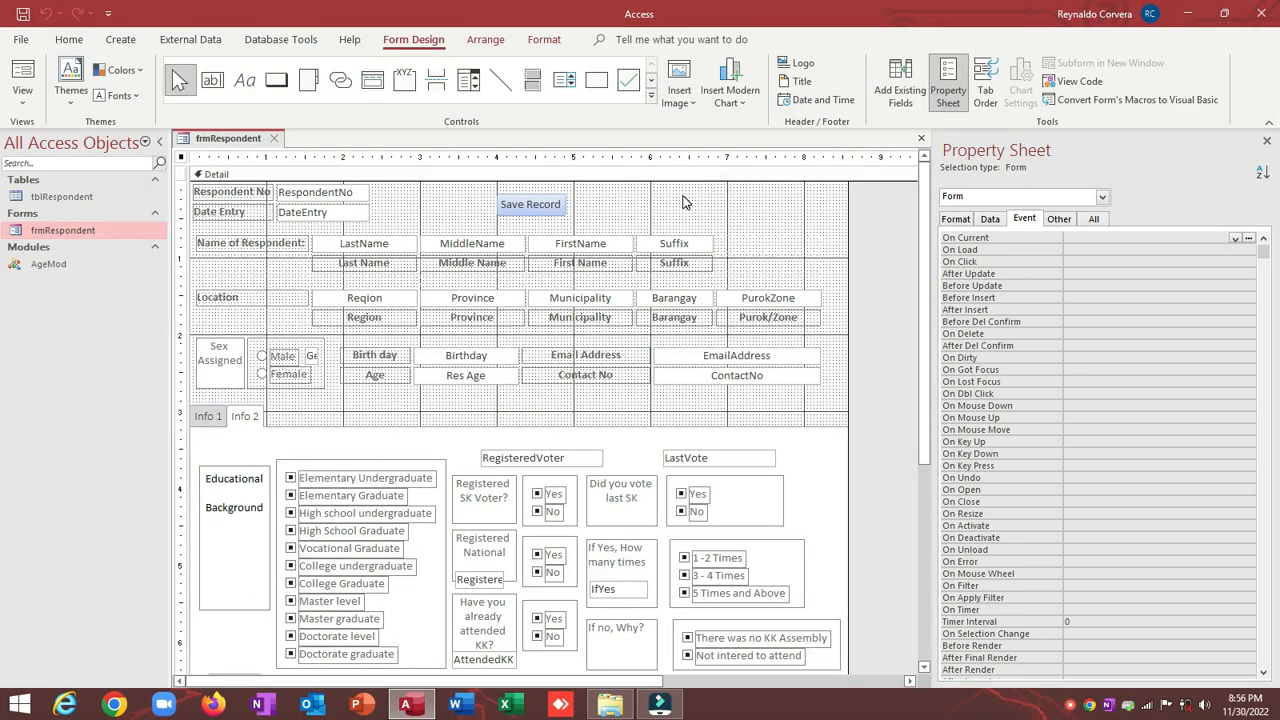
click(649, 203)
click(540, 214)
click(542, 213)
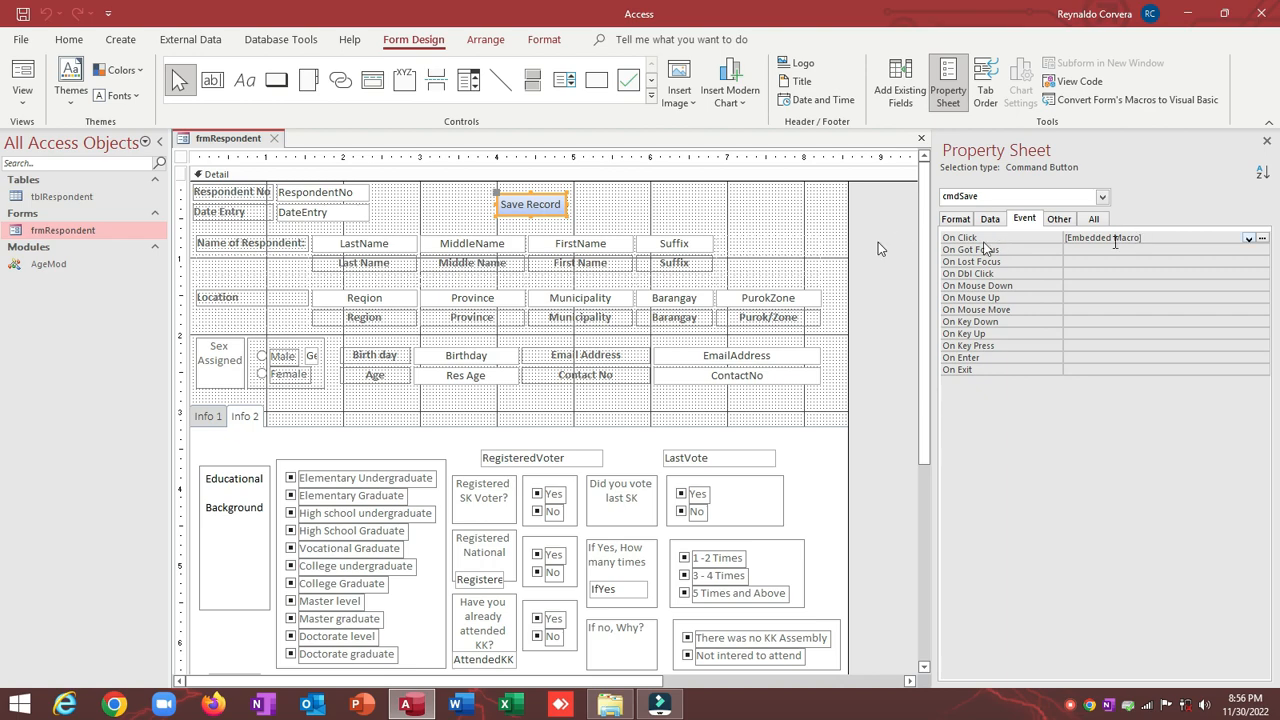
click(673, 202)
click(527, 220)
click(688, 216)
click(545, 177)
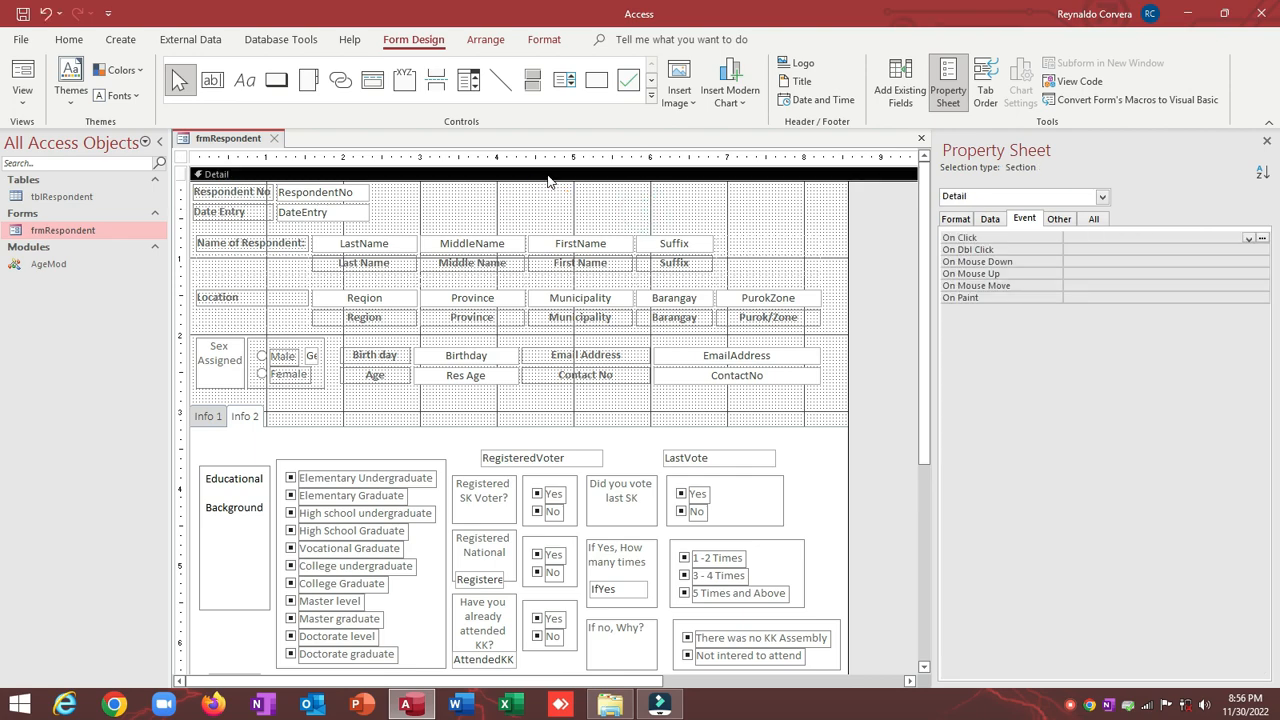
Step: Draw a picture button beside Respondent No that runs Add New Record, naming it cmdNew
click(276, 82)
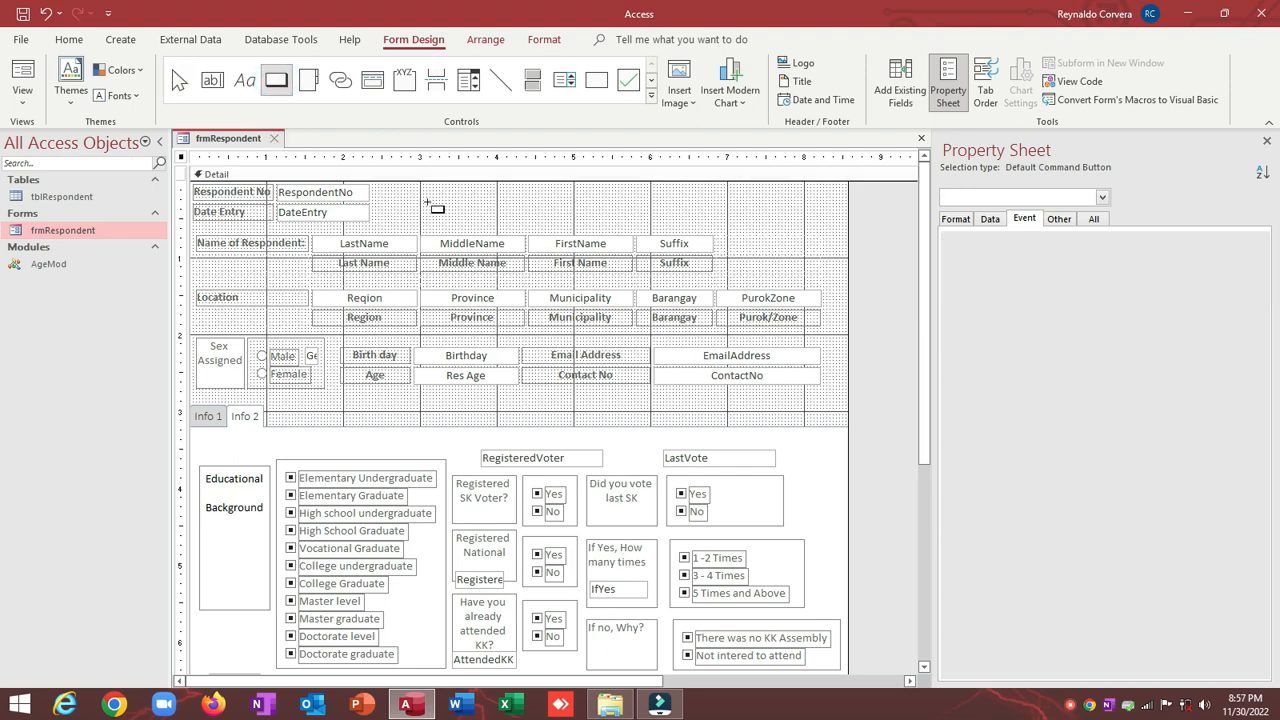
drag(398, 191, 449, 206)
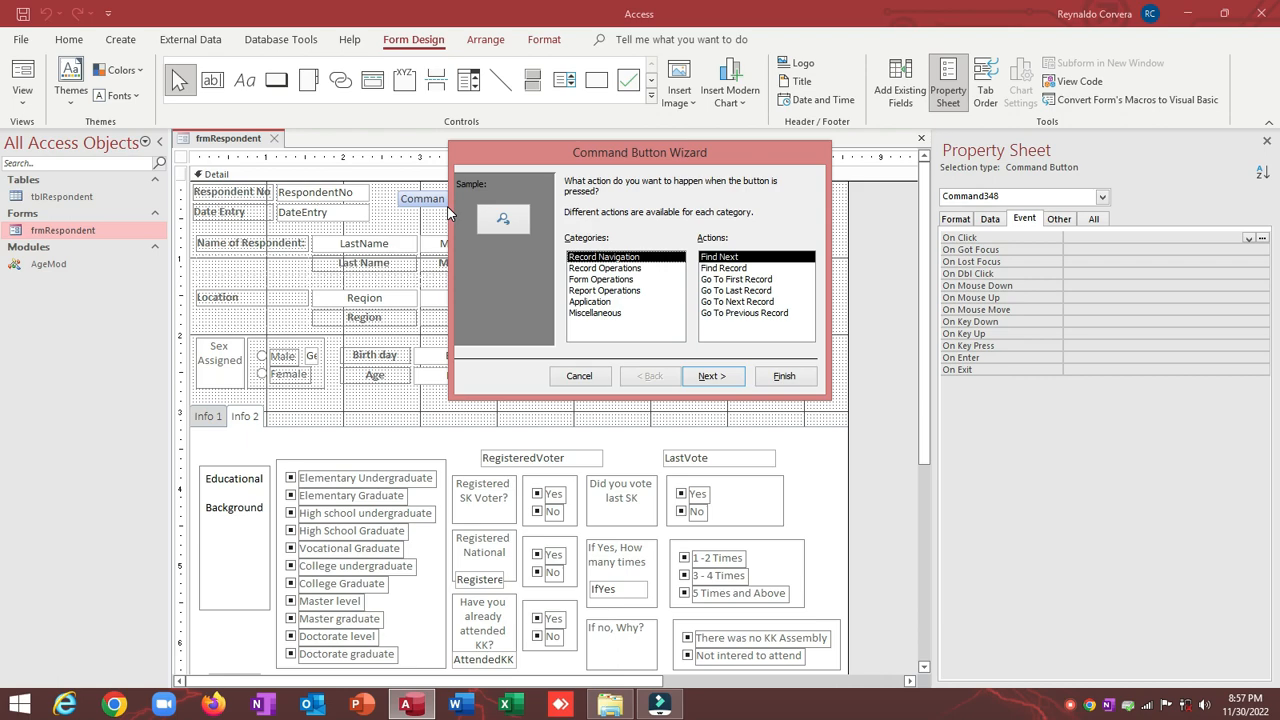
click(600, 268)
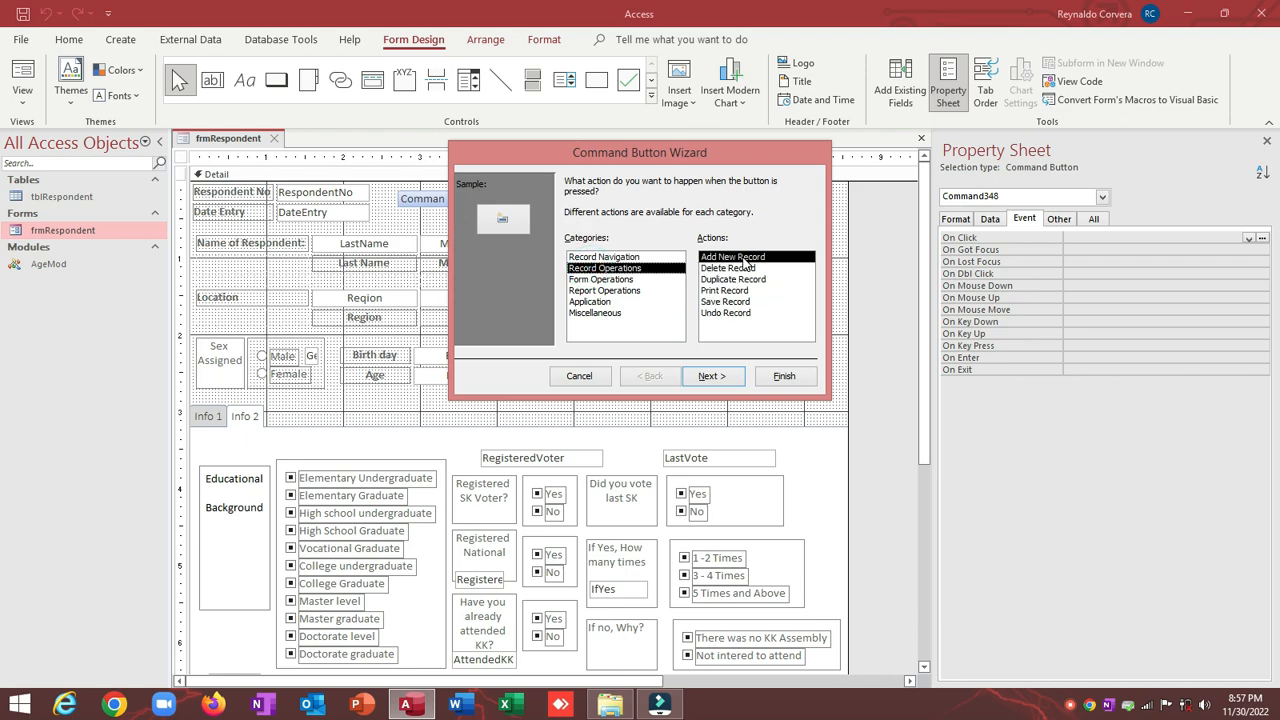
click(721, 386)
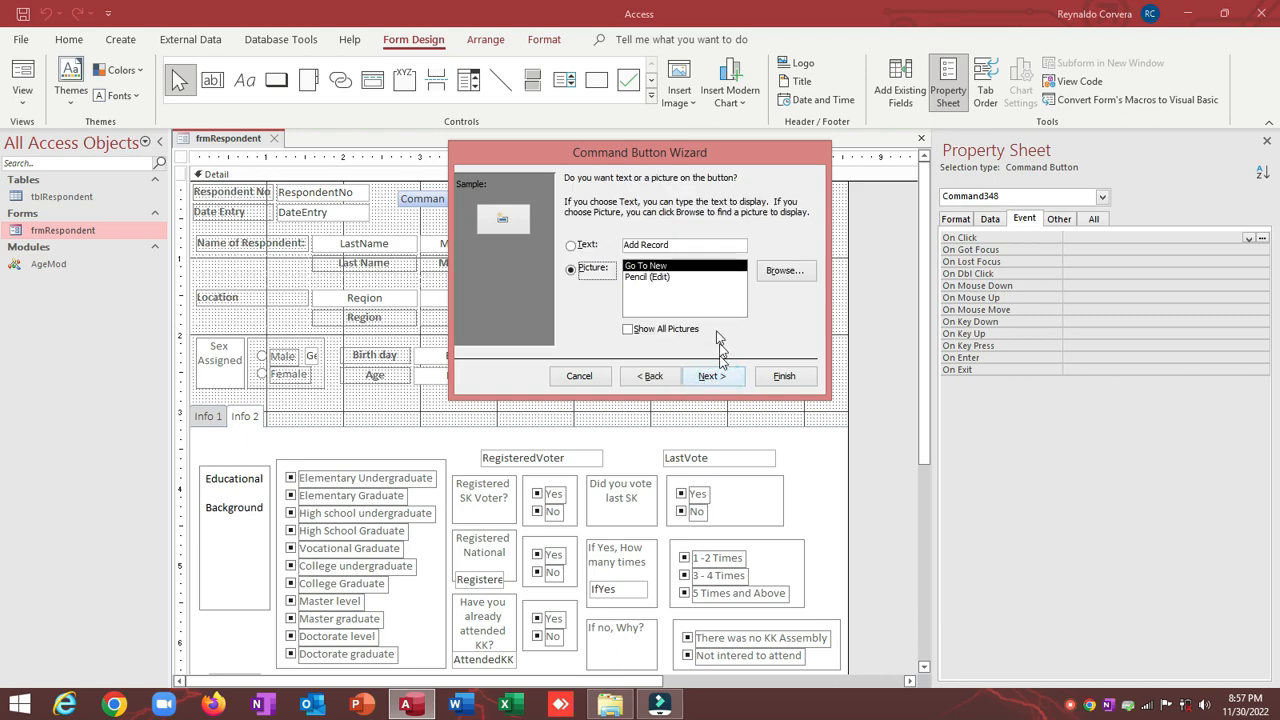
click(571, 247)
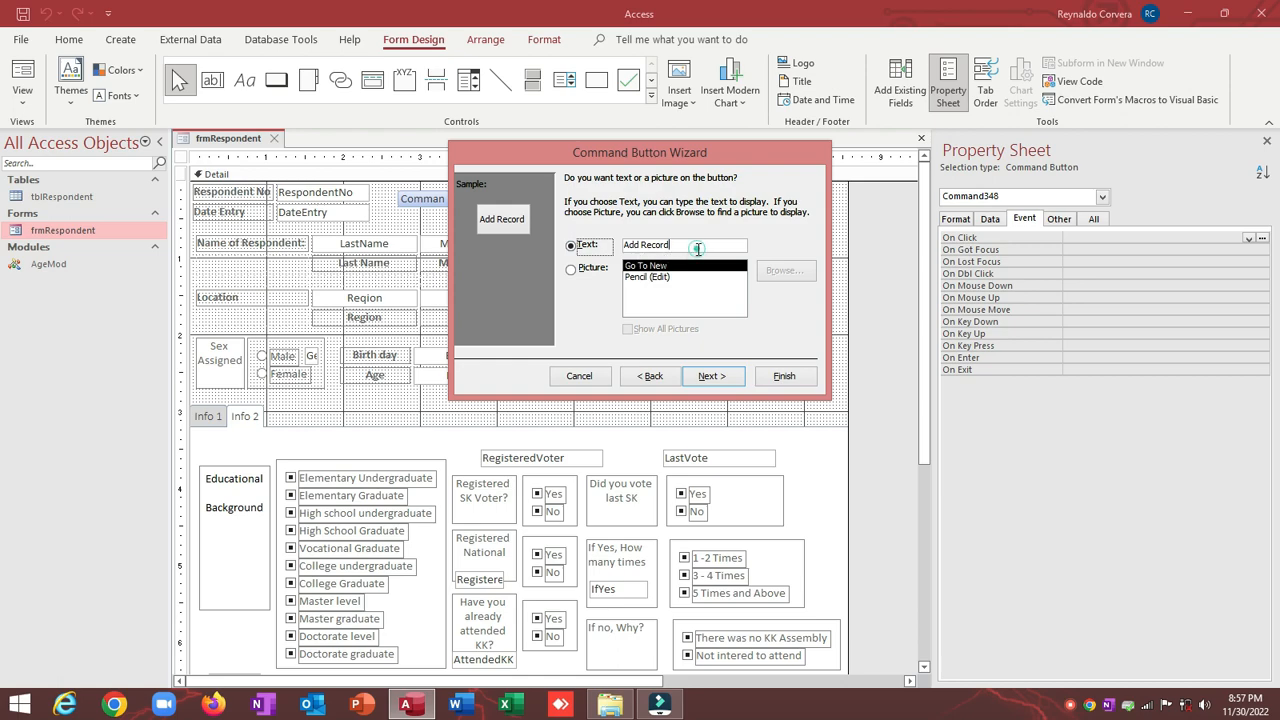
drag(698, 248, 624, 246)
click(572, 272)
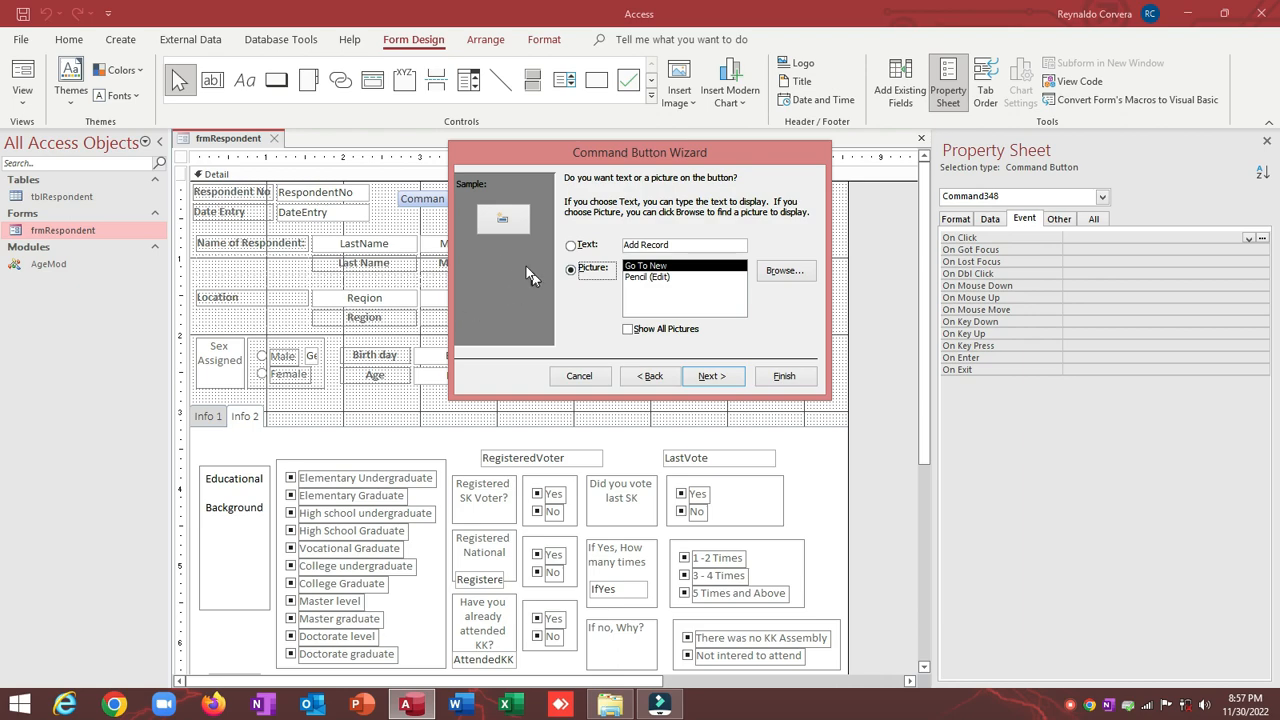
click(711, 376)
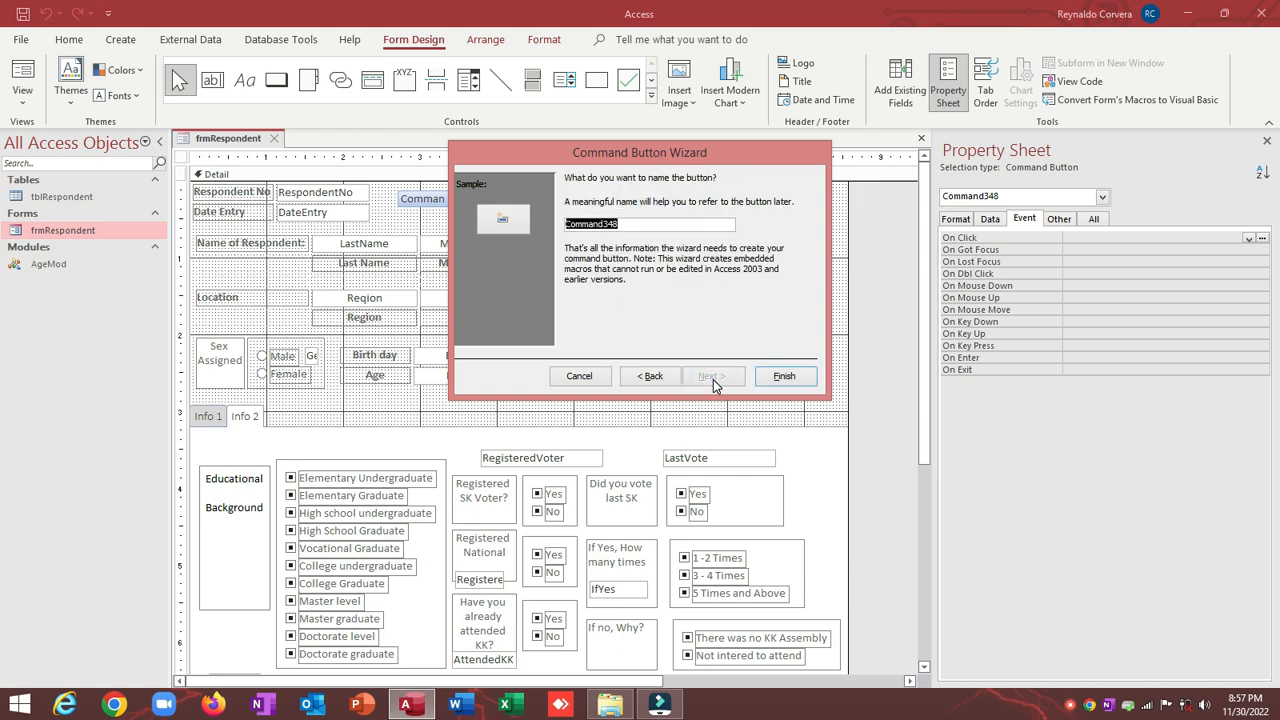
text(cmdNew)
Step: Finish the cmdNew wizard and delete its embedded On Click macro
click(790, 378)
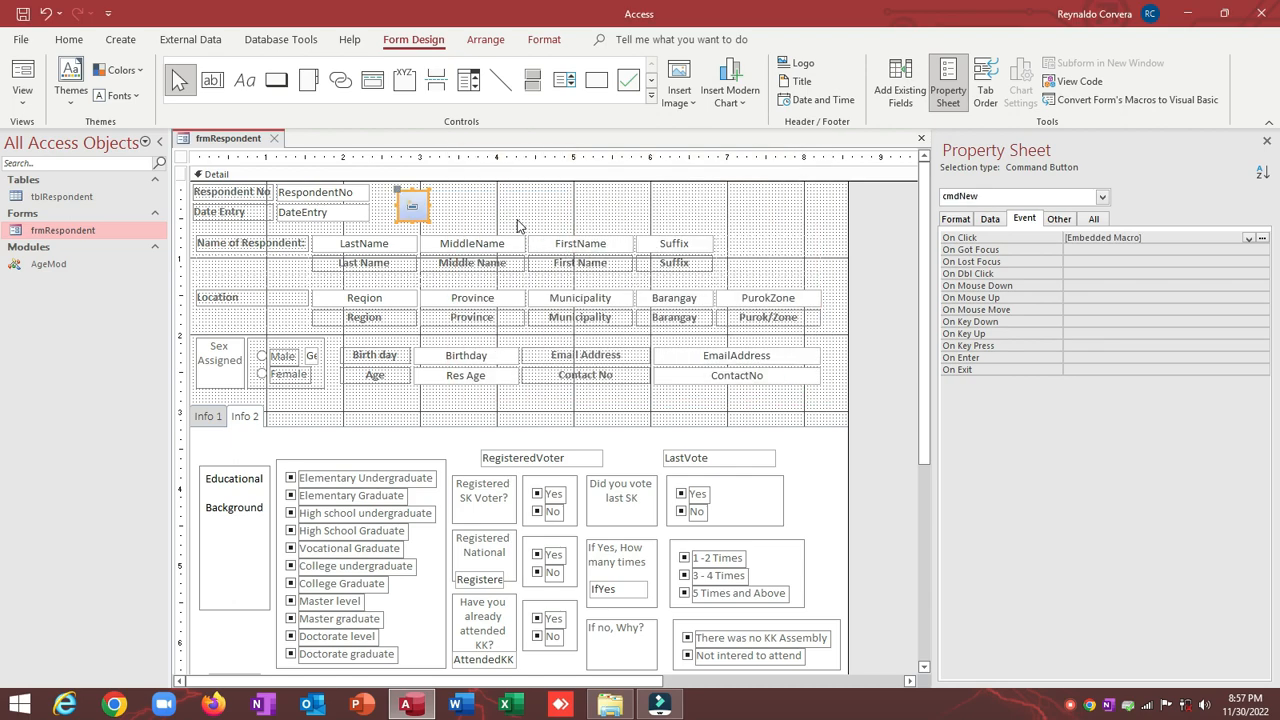
click(987, 241)
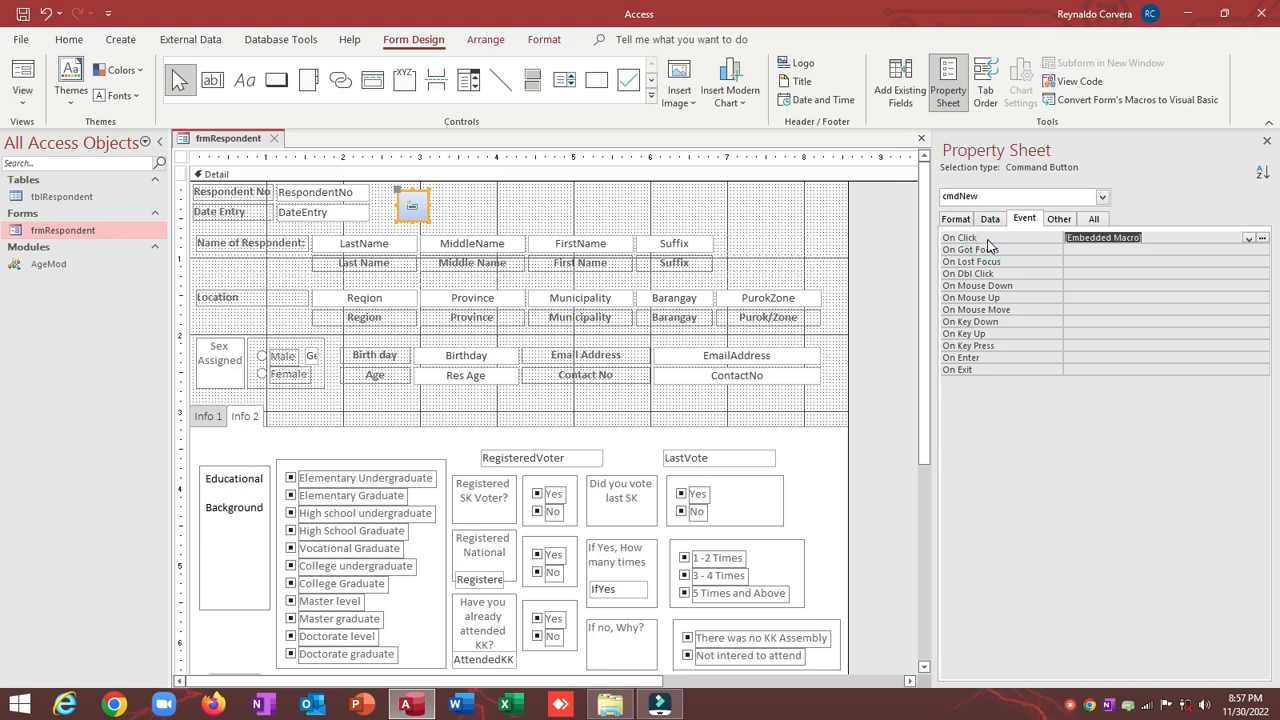
key(Delete)
click(991, 250)
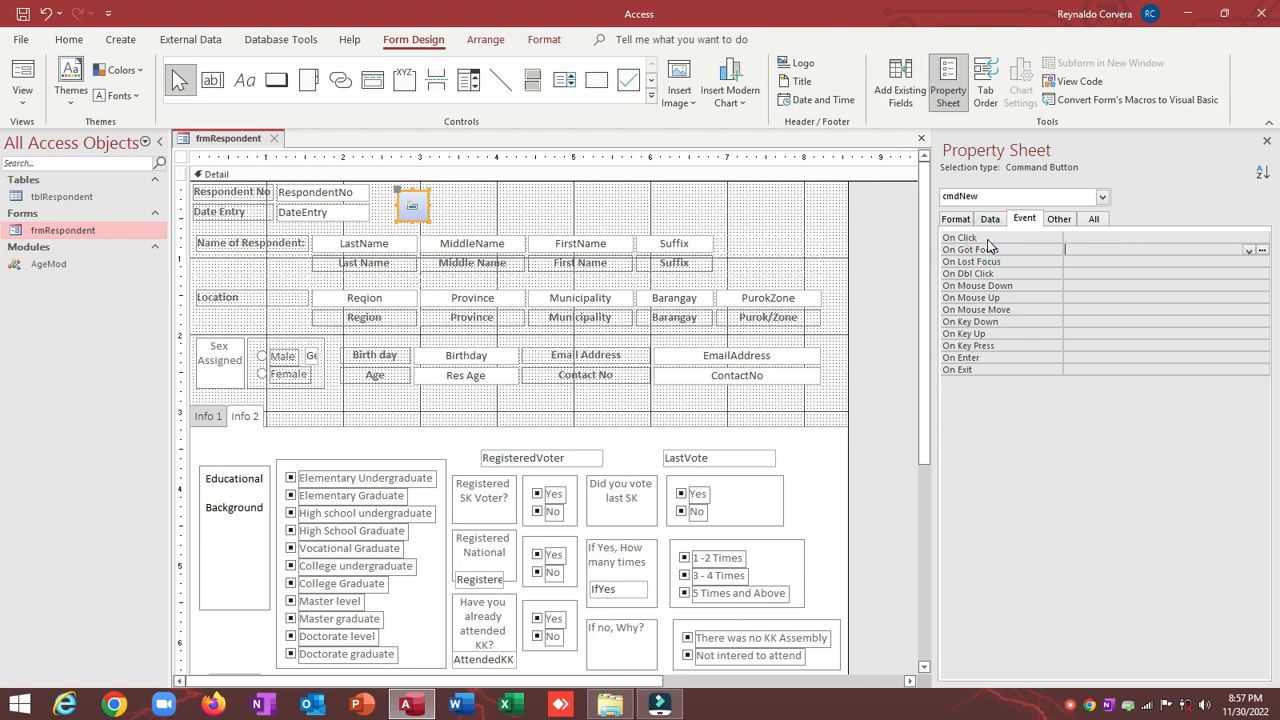
Step: Widen the cmdNew button to the right
click(493, 182)
click(418, 205)
drag(425, 205, 460, 205)
click(494, 200)
click(434, 205)
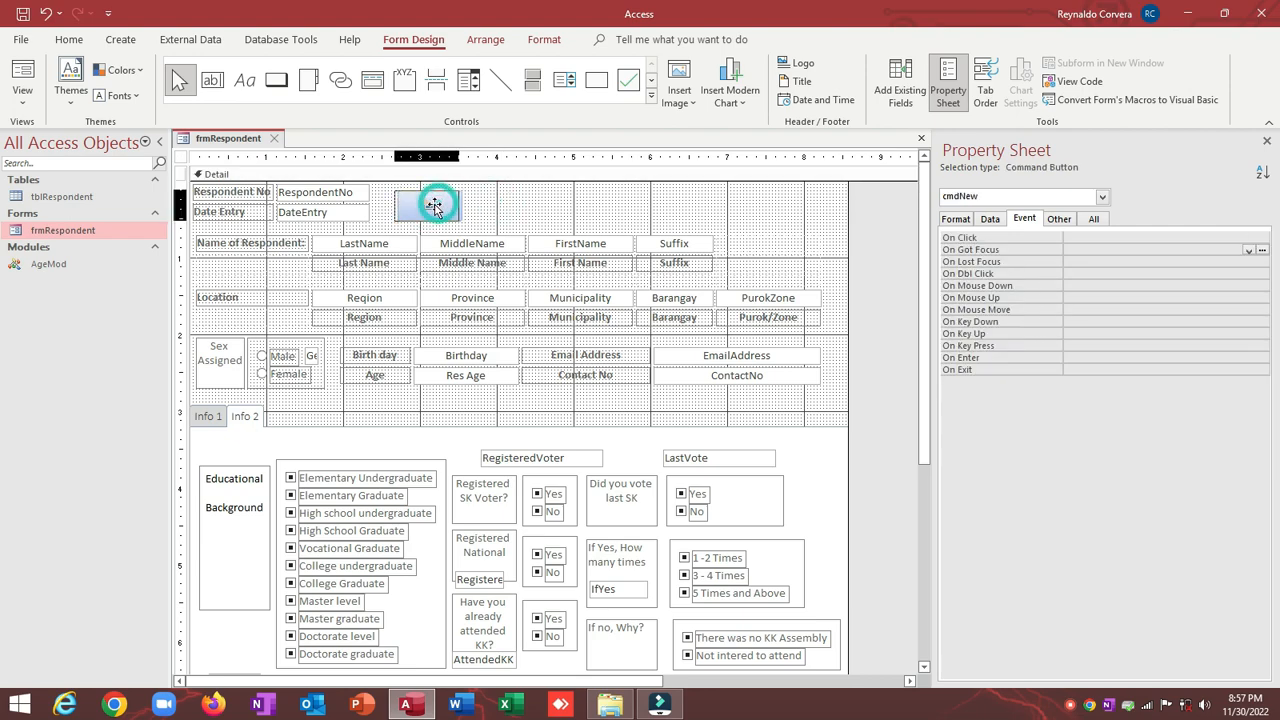
click(434, 205)
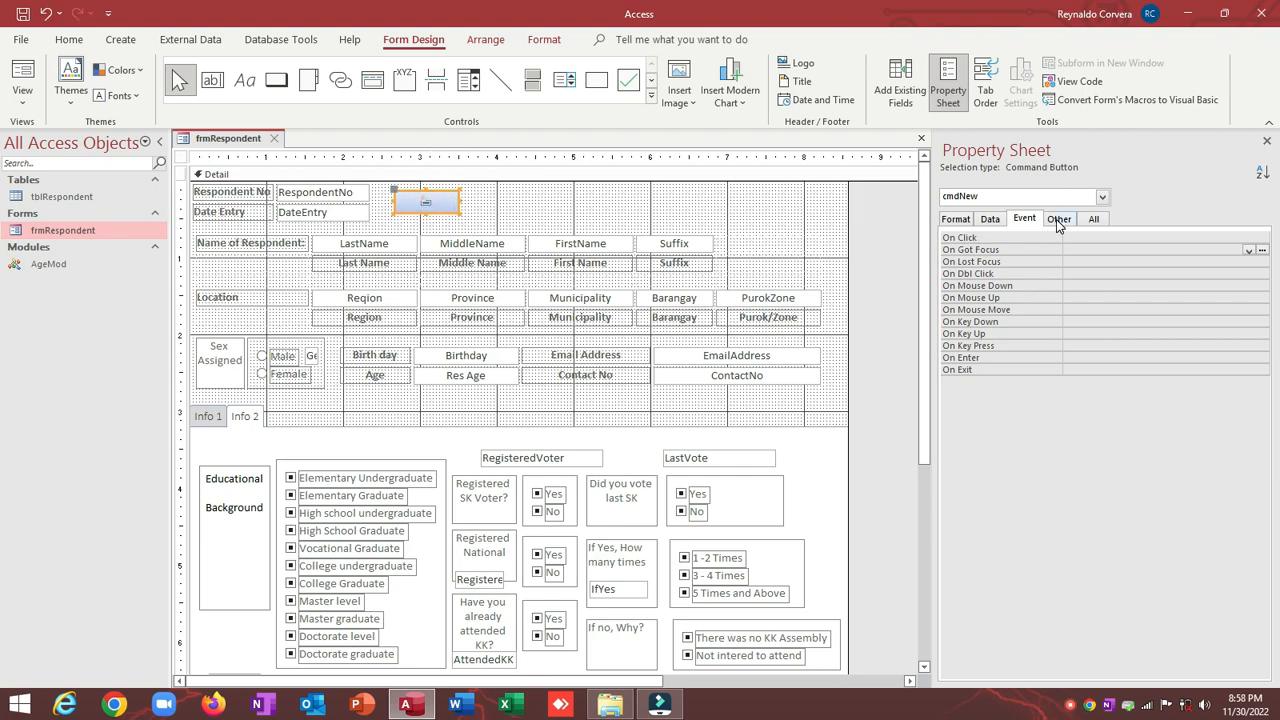
Step: Caption cmdNew &New with General picture caption arrangement so New shows beside its icon
click(1058, 219)
click(957, 219)
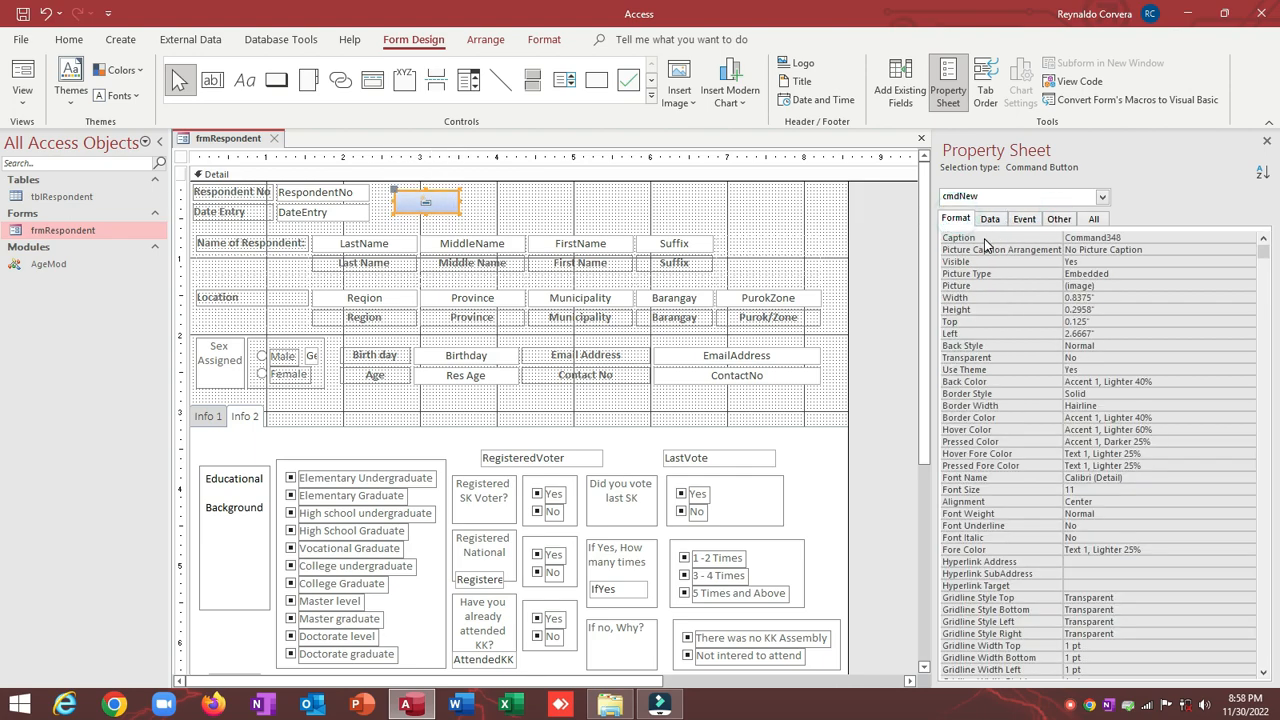
click(985, 240)
text(New)
click(1140, 245)
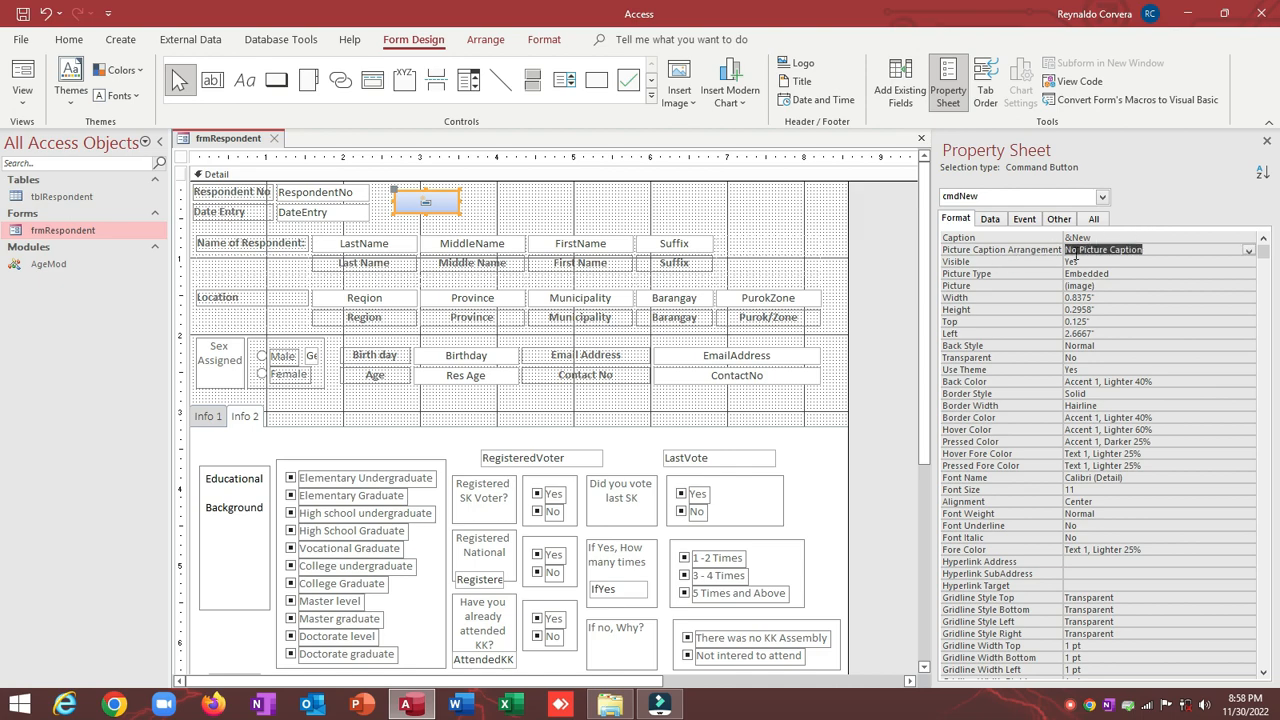
double_click(1168, 250)
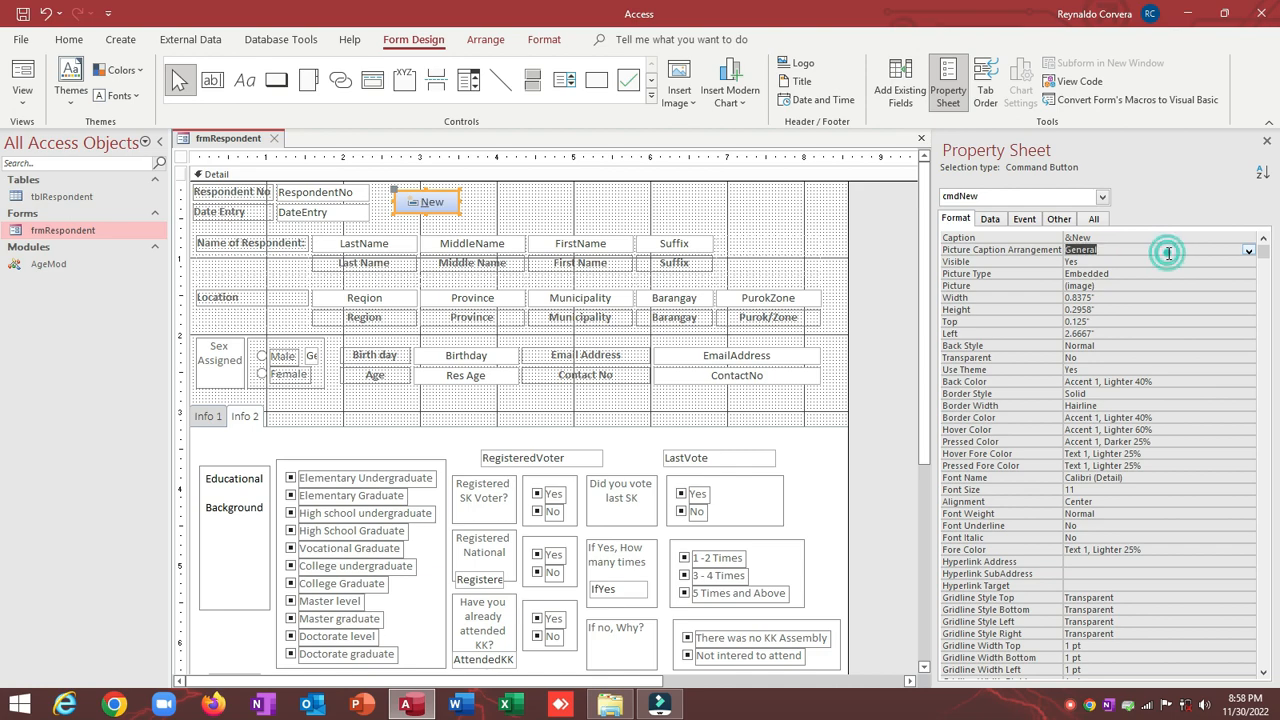
click(503, 210)
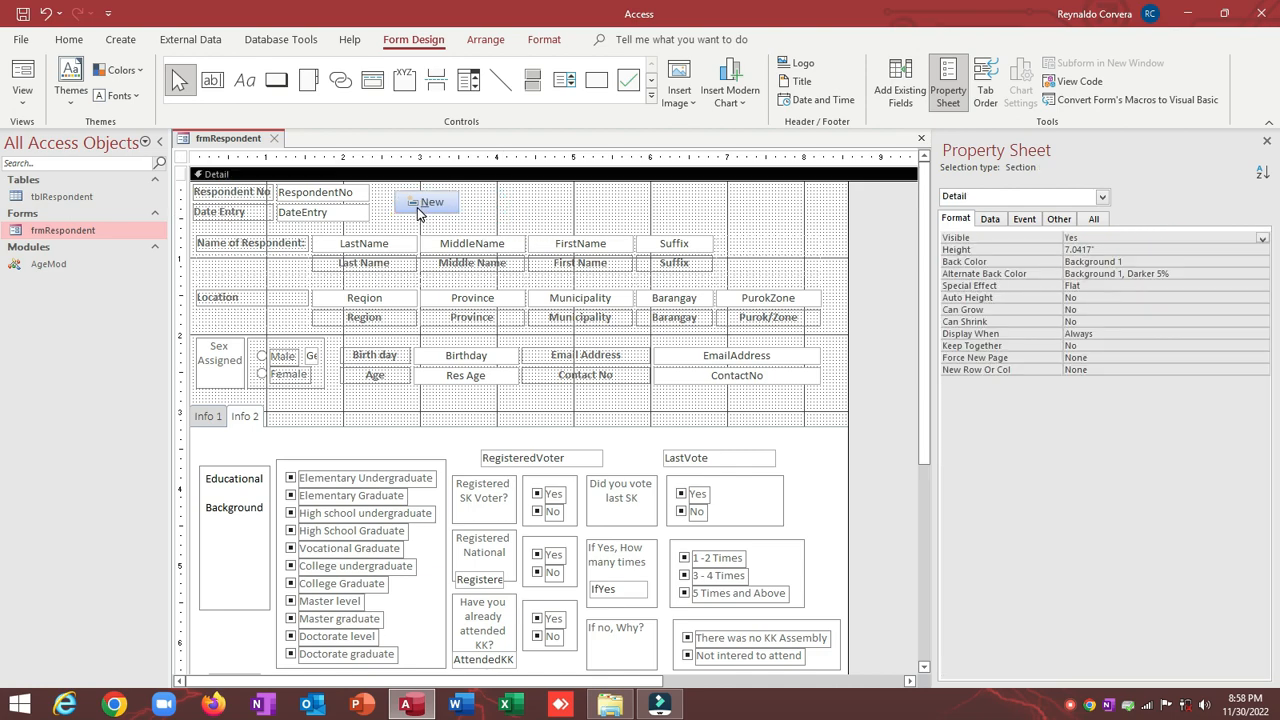
click(424, 205)
click(543, 197)
click(438, 202)
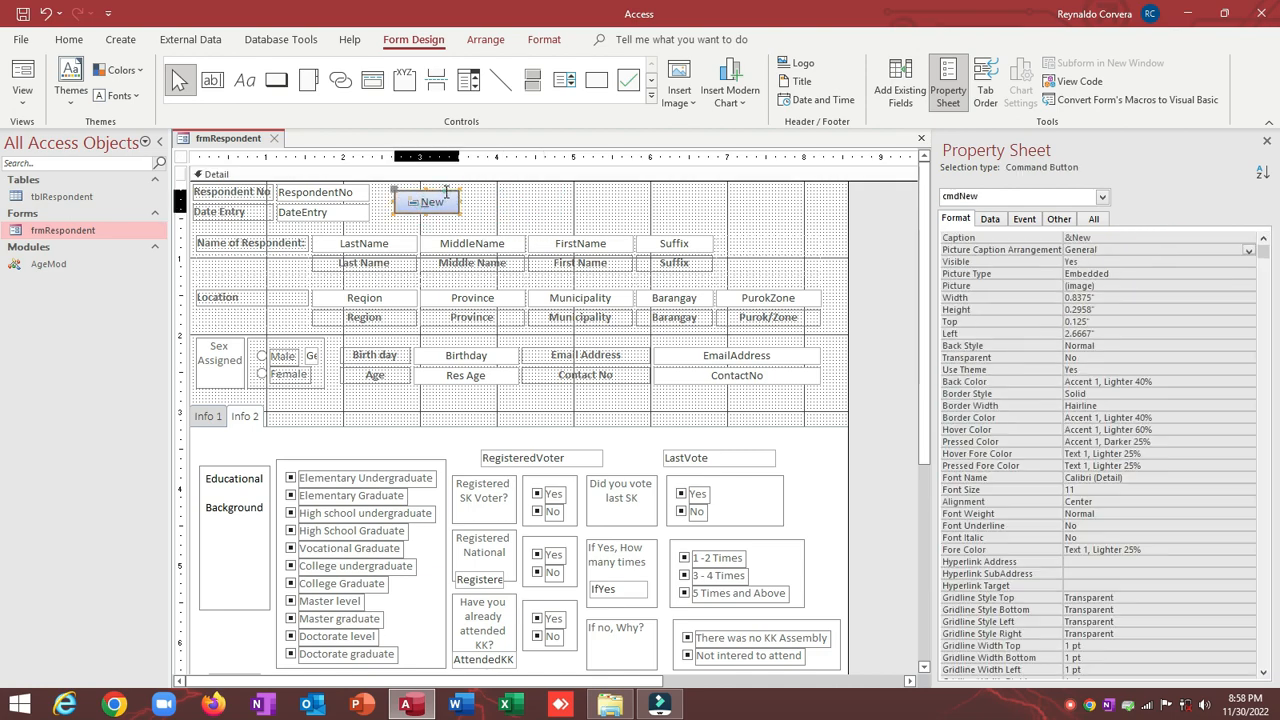
click(514, 208)
click(437, 205)
click(499, 210)
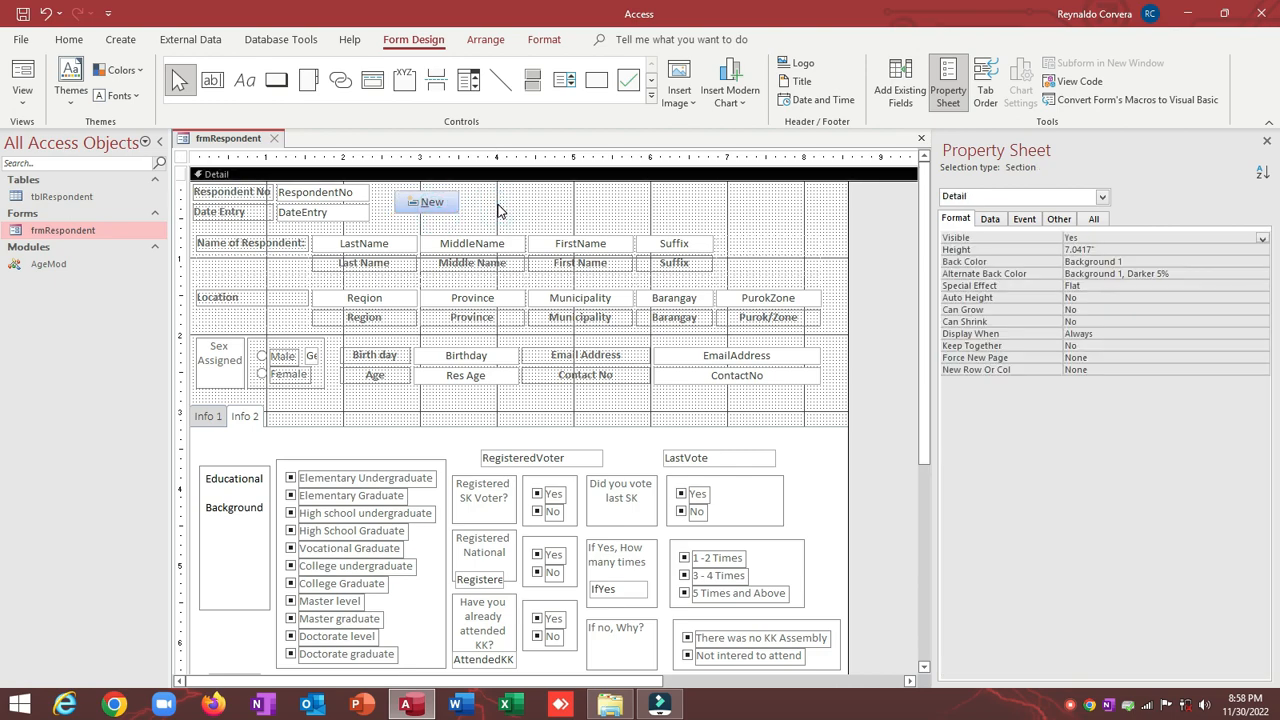
click(605, 703)
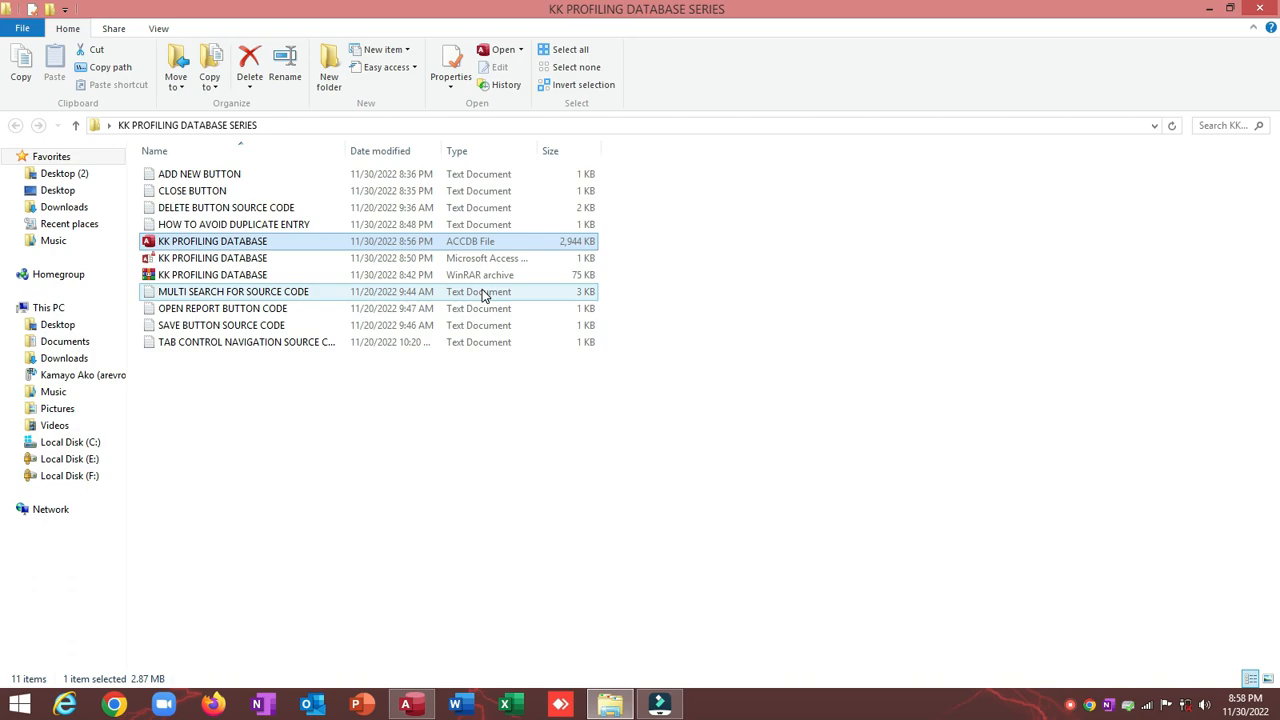
Step: Restore the KK PROFILING DATABASE SERIES folder window to a smaller size over Access
drag(280, 9, 380, 26)
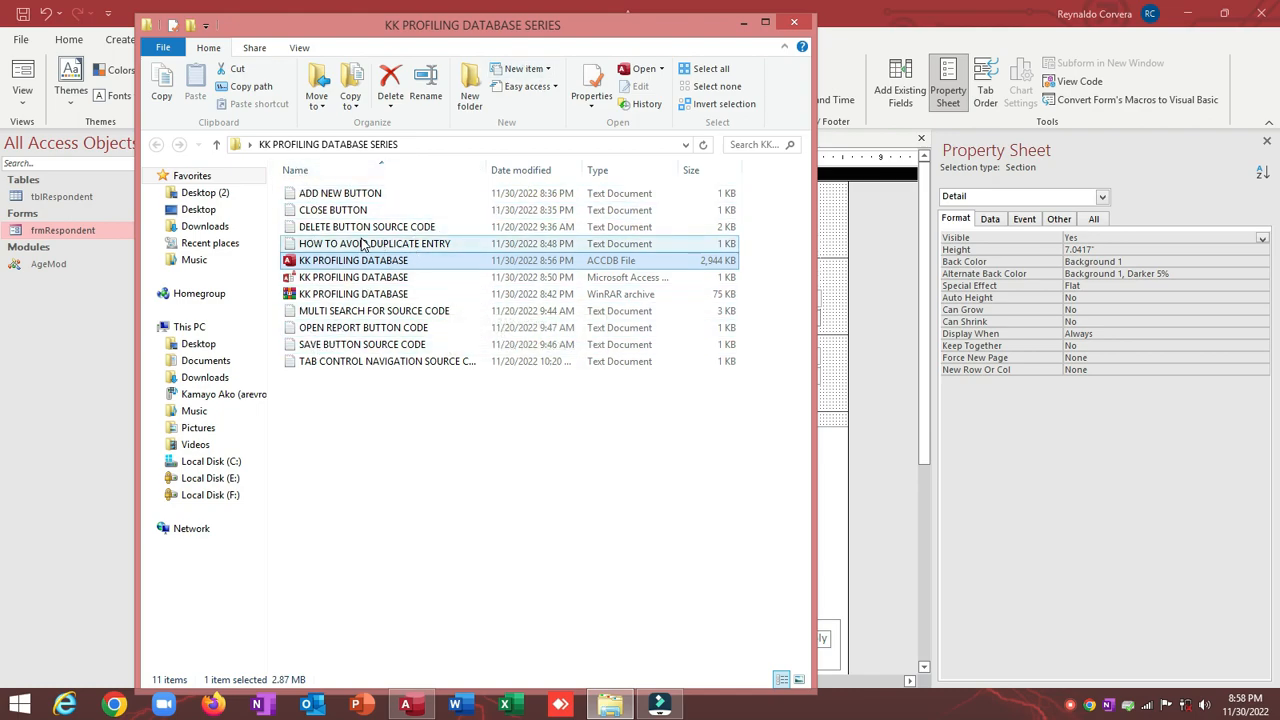
Step: Open ADD NEW BUTTON.txt, copy its cmdNew_Click procedure body, then minimize Notepad and Explorer
double_click(348, 198)
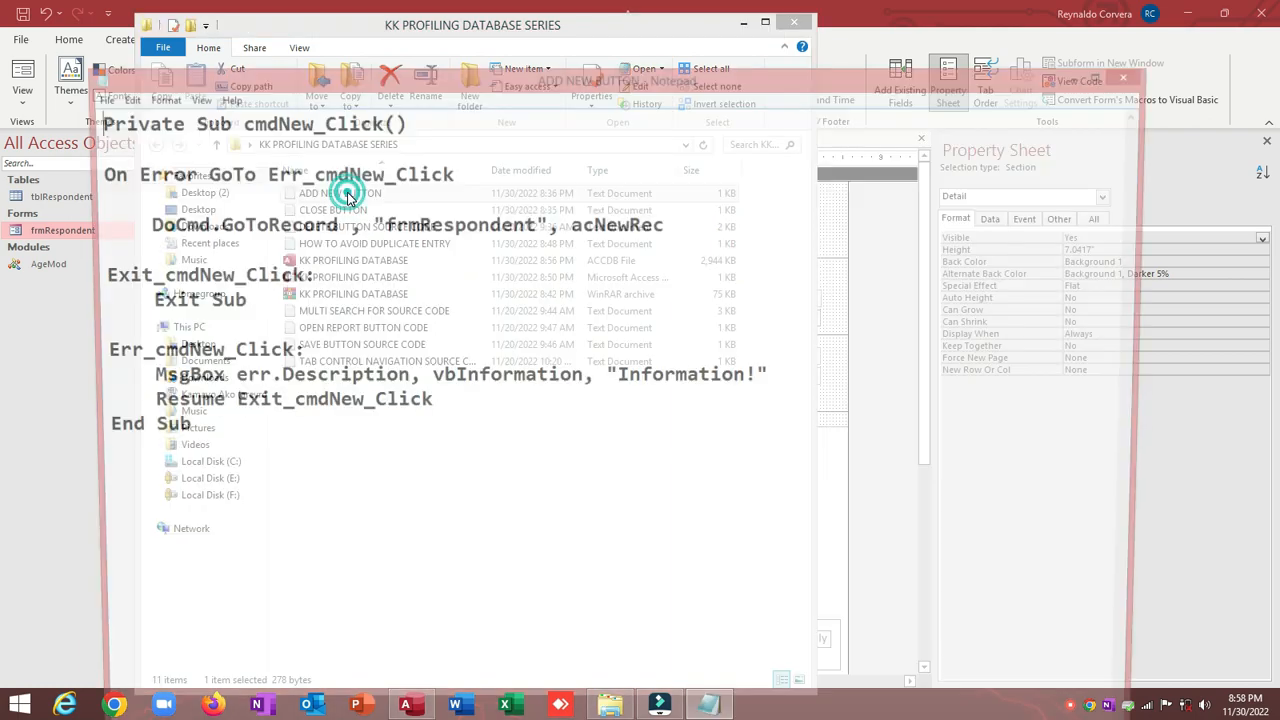
drag(92, 164, 468, 398)
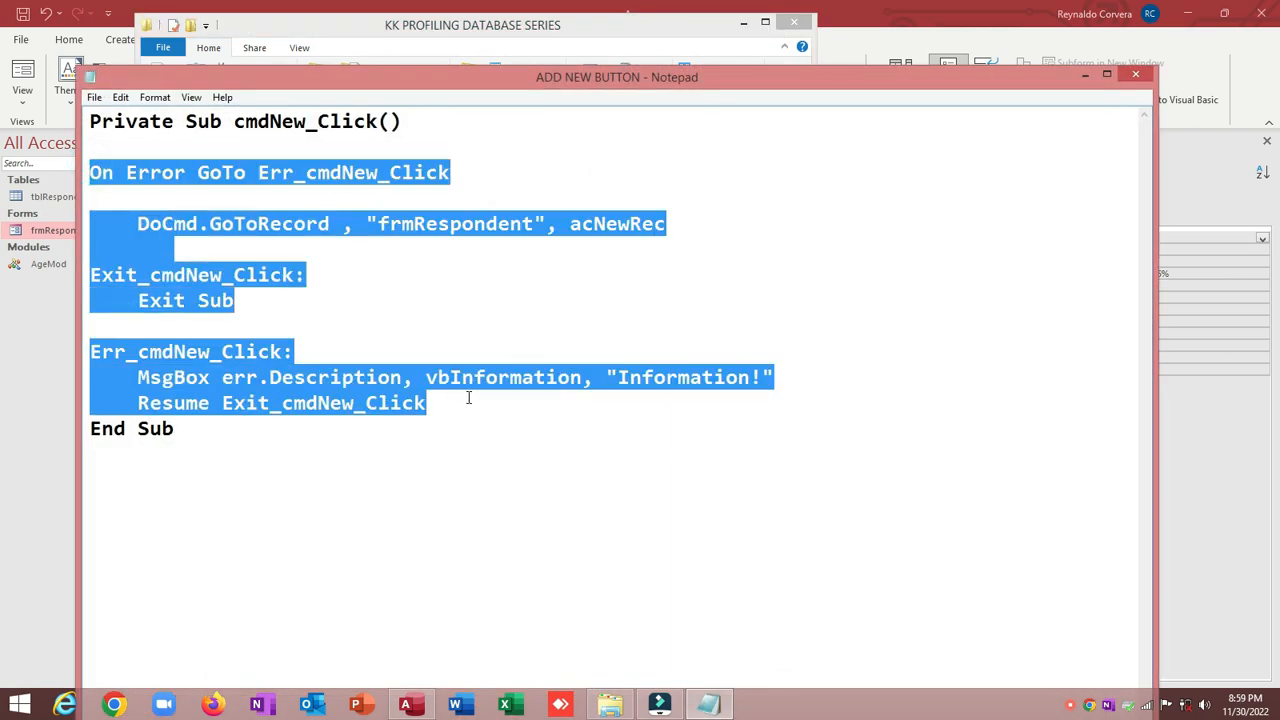
click(584, 327)
click(92, 152)
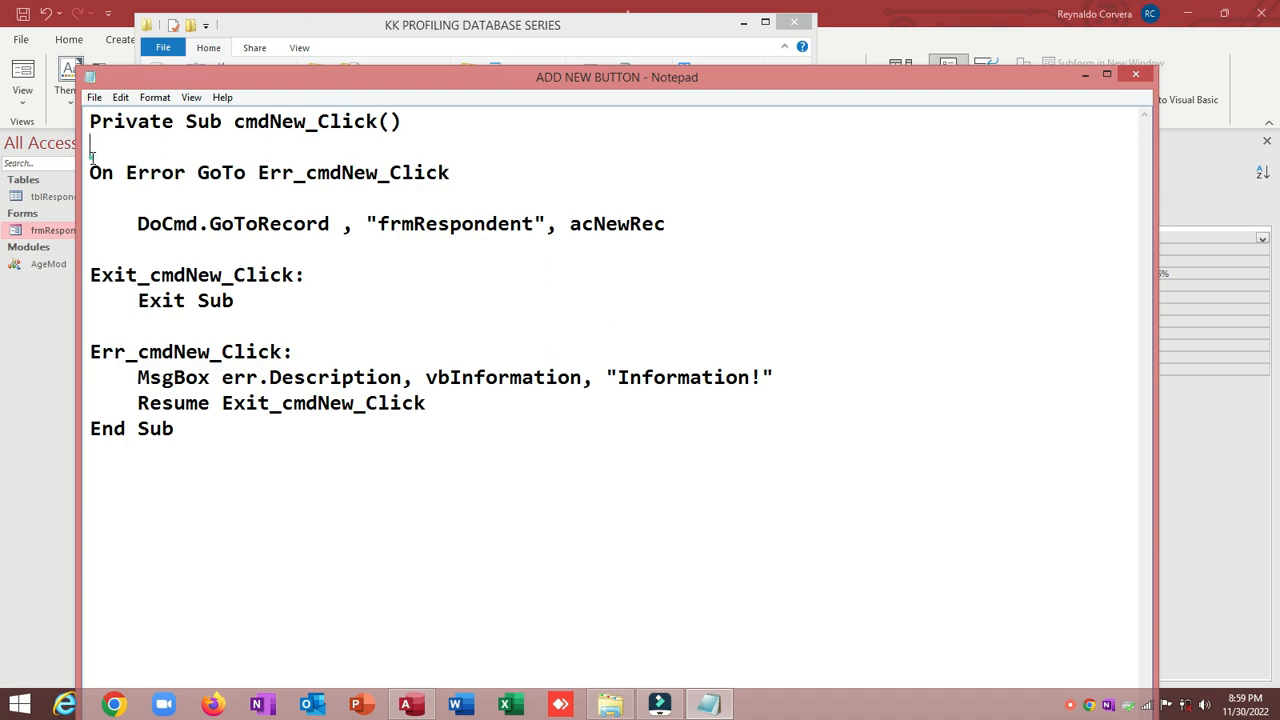
drag(91, 152, 450, 397)
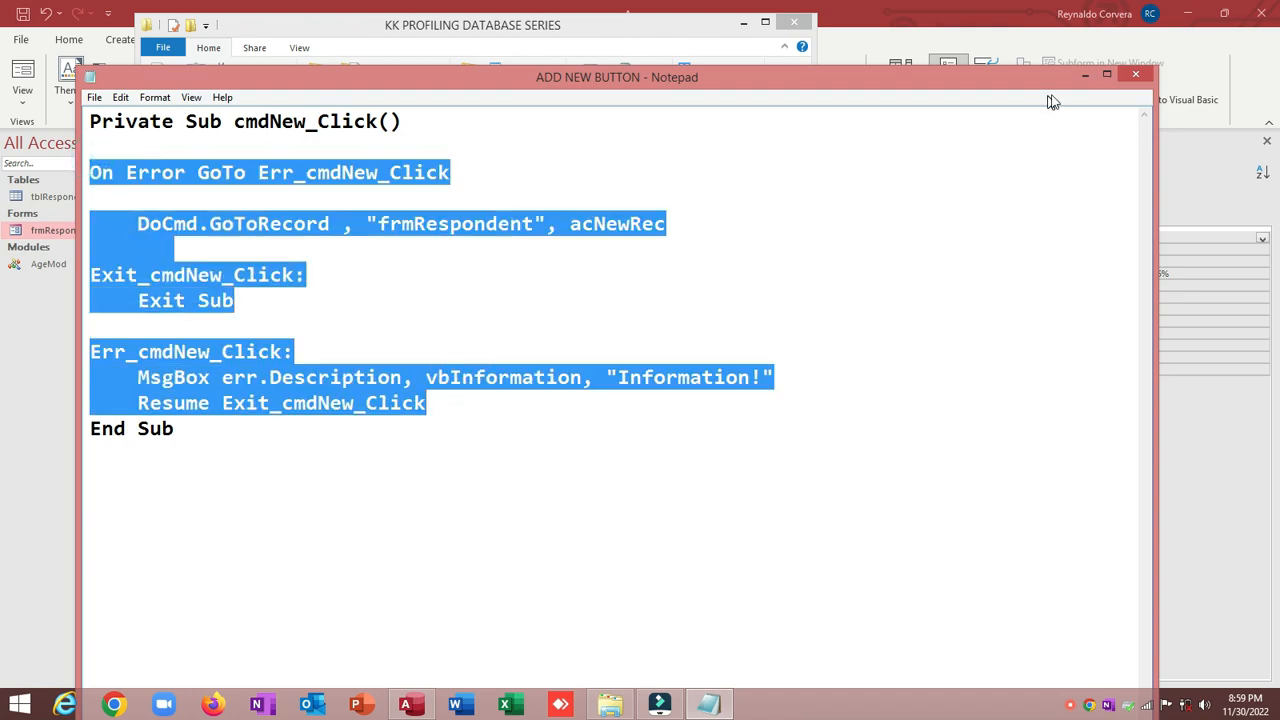
click(1085, 75)
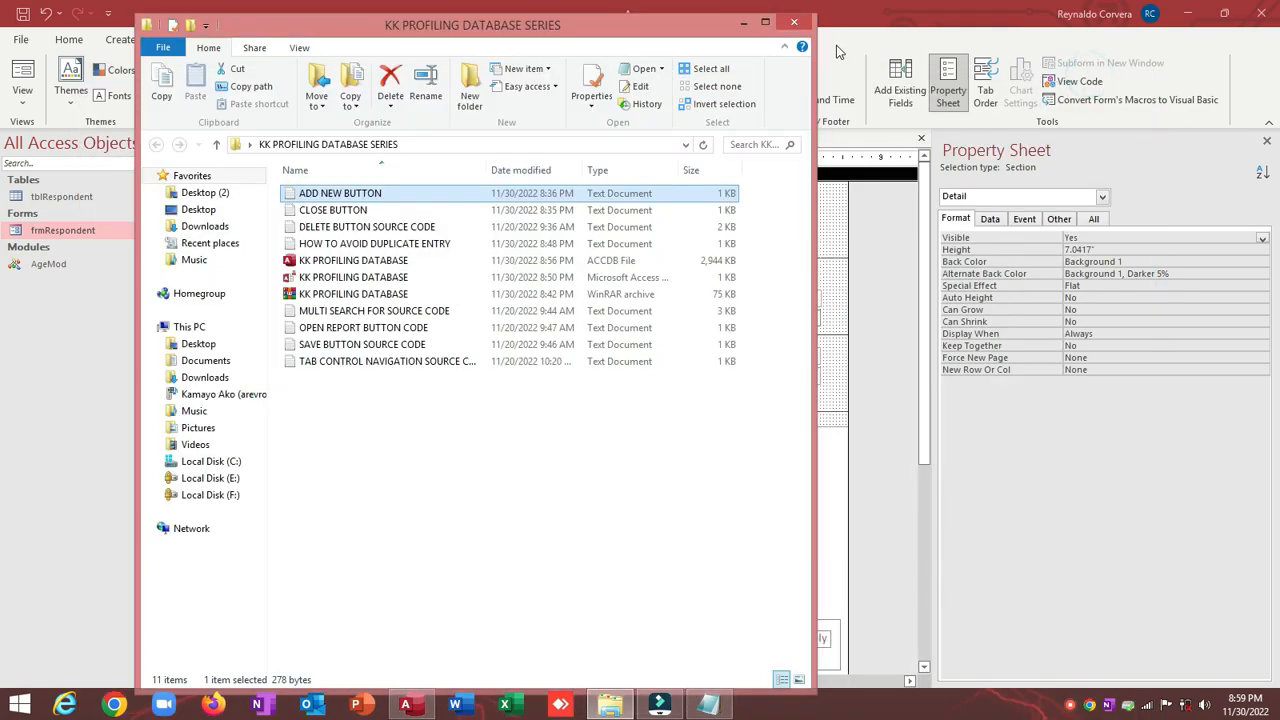
click(736, 23)
Step: Set cmdNew's On Click to [Event Procedure] and paste the copied error-handling code into it
click(409, 201)
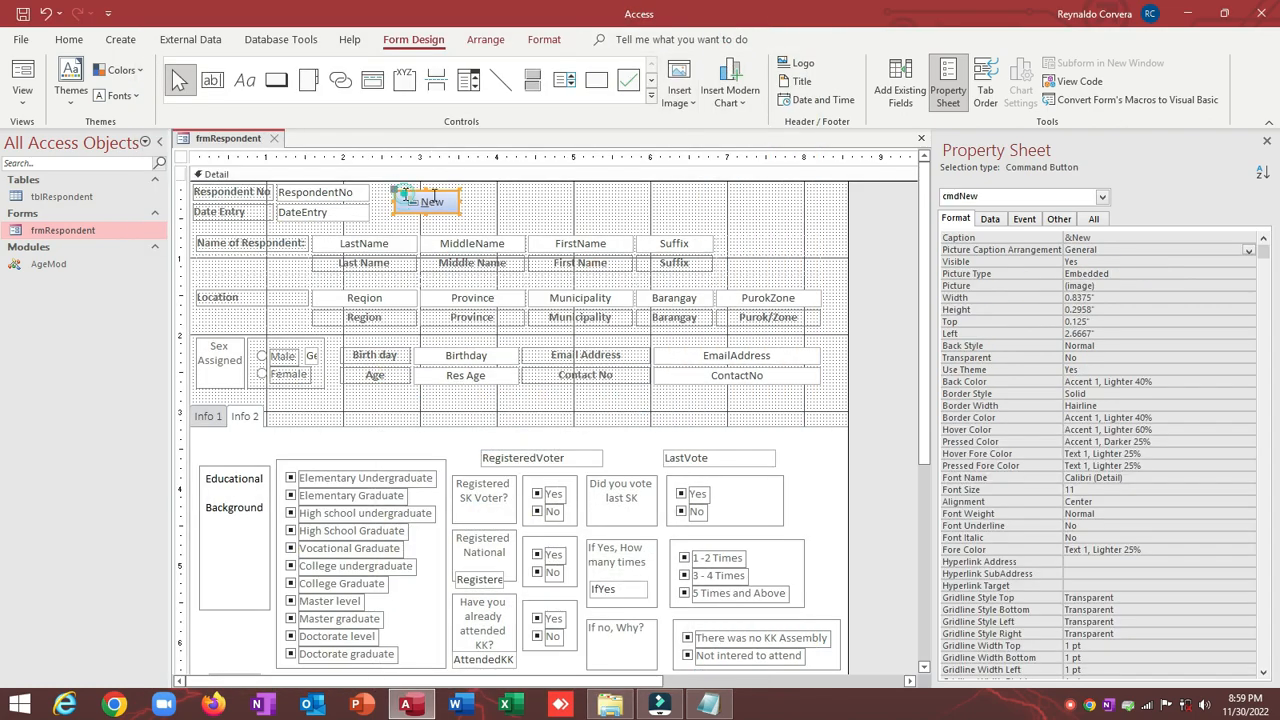
click(1024, 218)
click(993, 219)
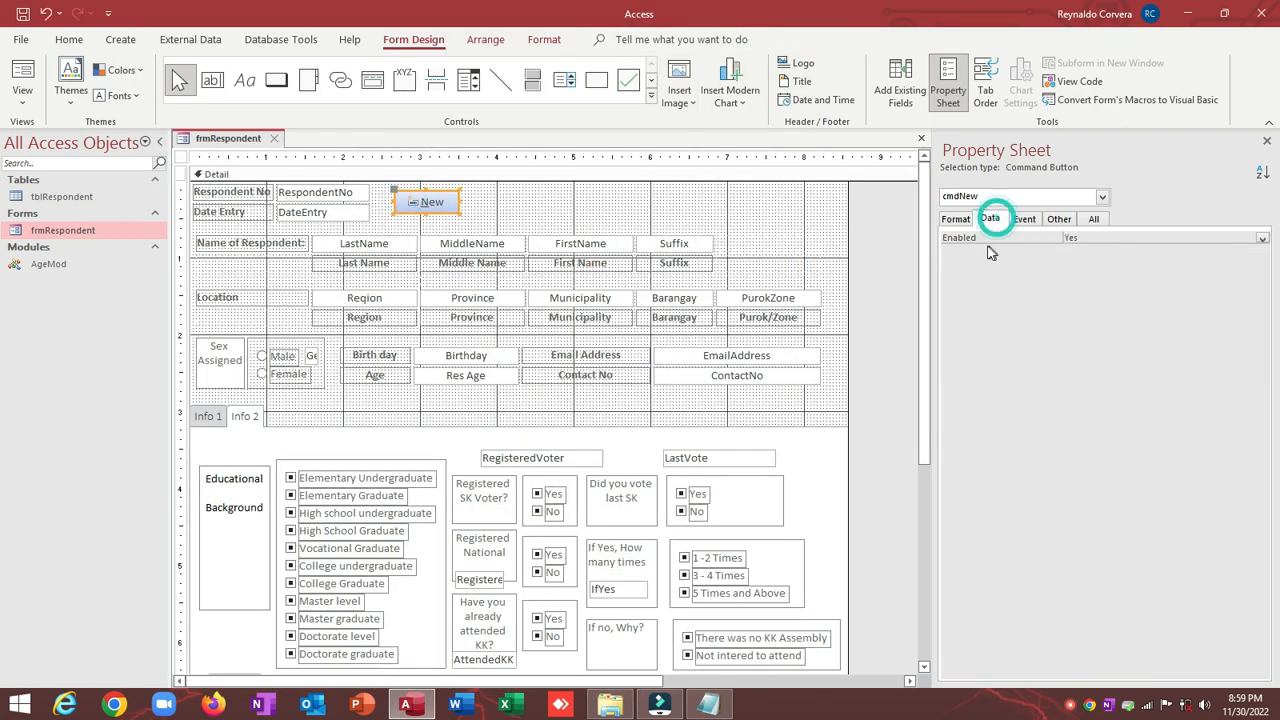
click(1024, 218)
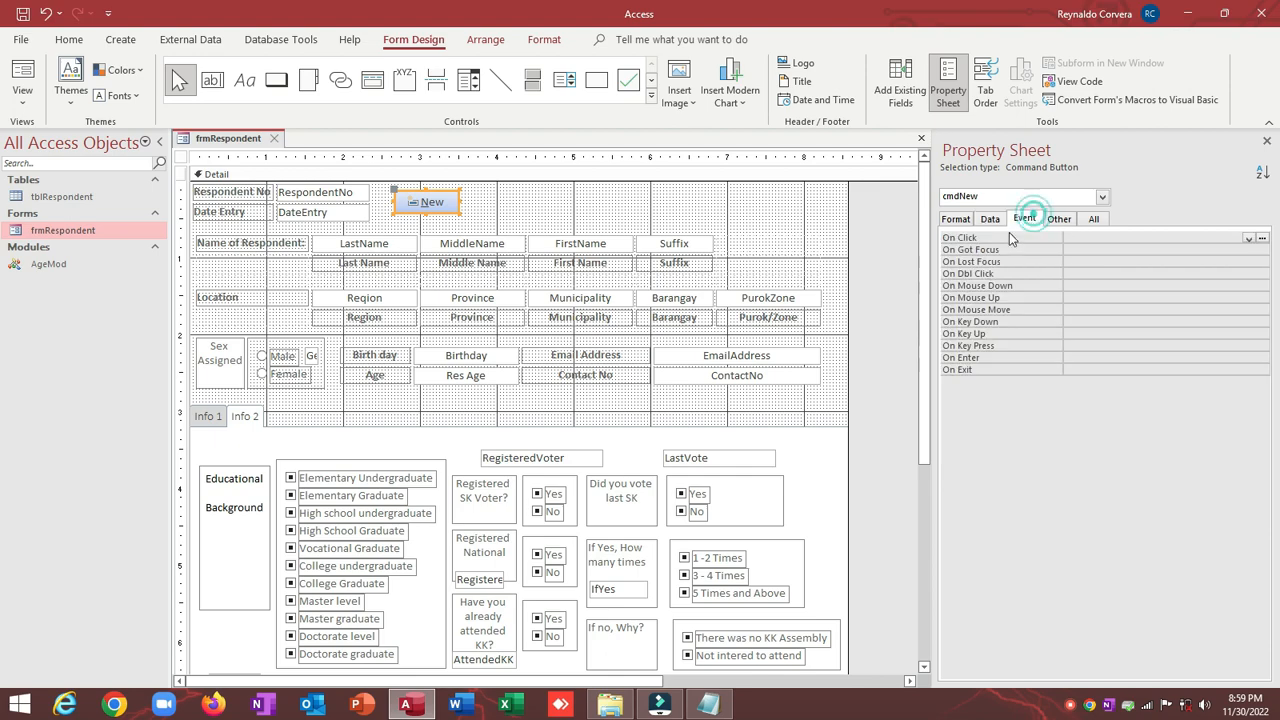
click(1249, 238)
click(1208, 249)
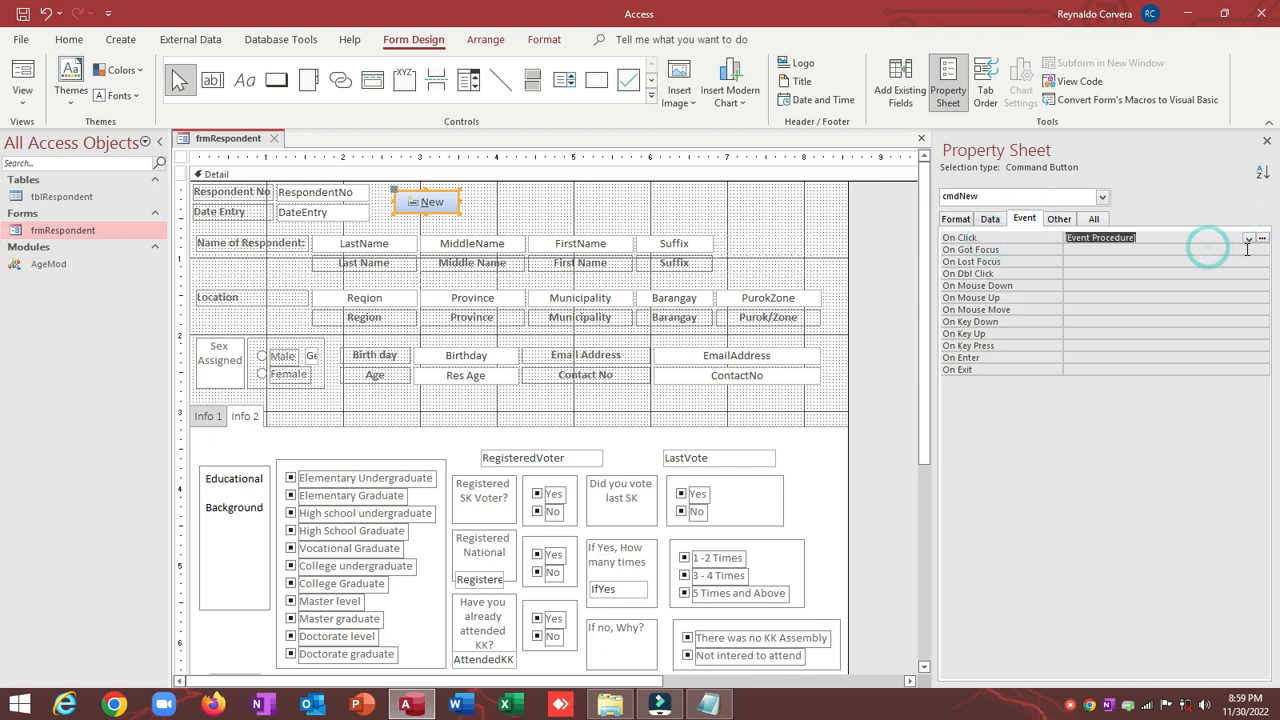
click(1263, 243)
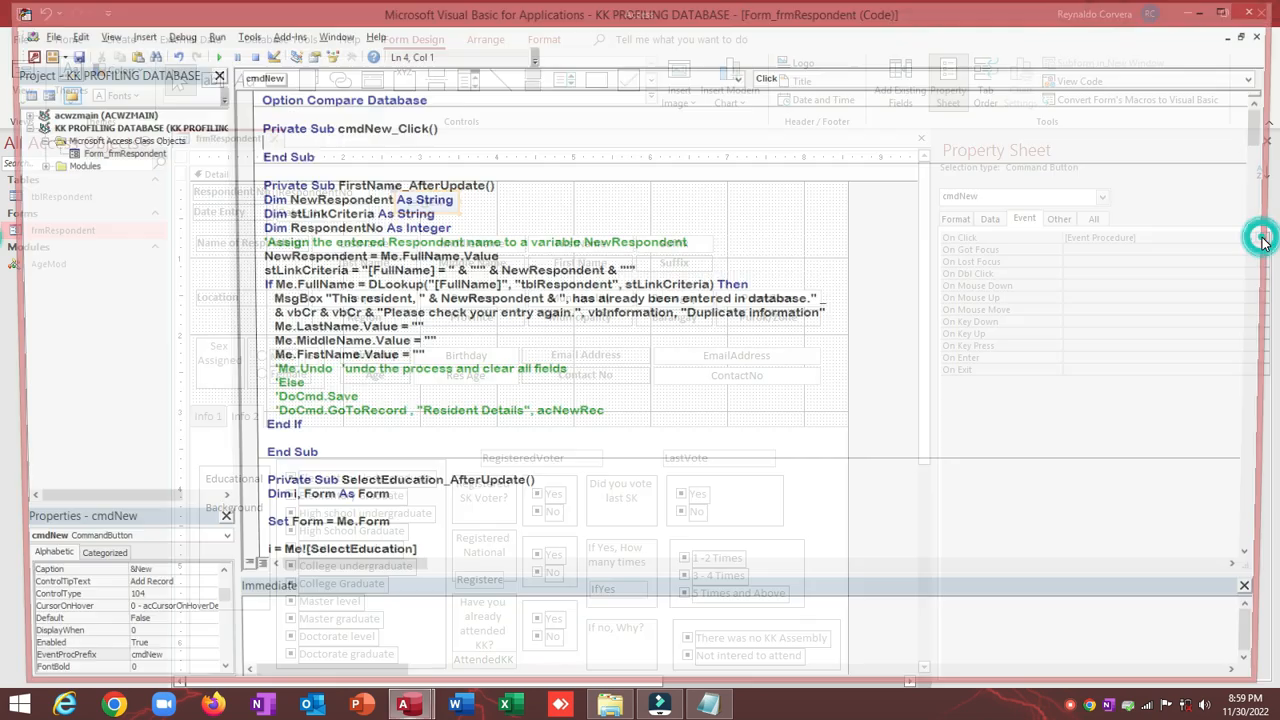
text(On Error GoTo Err_cmdNew_Click      DoCmd.GoToRecord , "frmRespondent", acNewRec  Exit_cmdNew_Click:     Exit Sub  Err_cmdNew_Click:     MsgBox Err.Description, vbInformation, "Information!"     Resume Exit_cmdNew_Click)
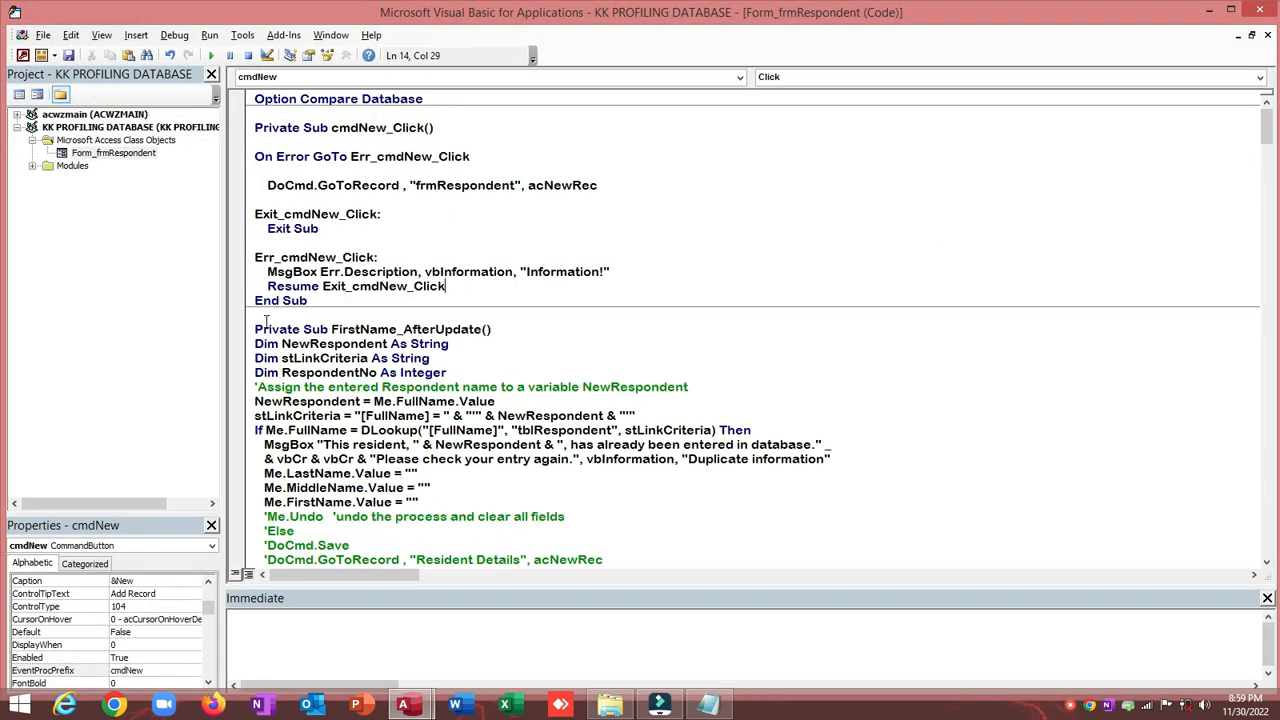
Step: Delete the leftover FirstName_AfterUpdate lines, tidy the blank line before End Sub, and close the editor
drag(253, 329, 401, 551)
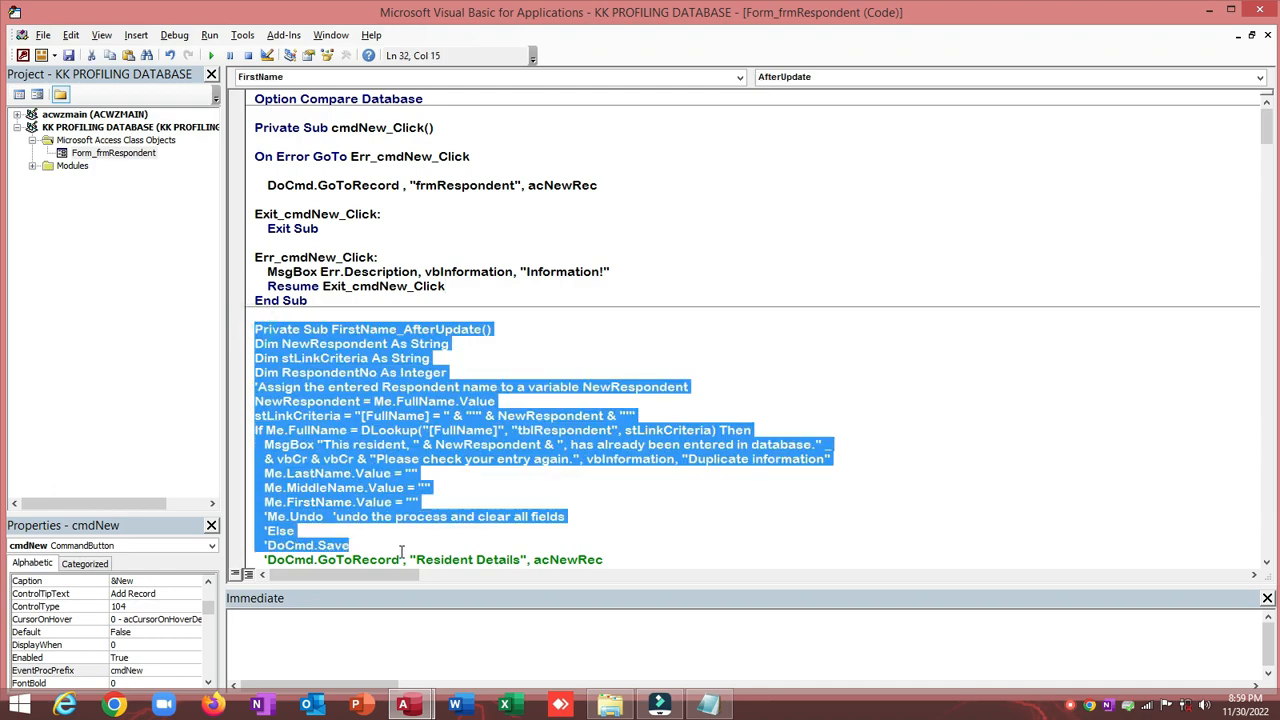
key(Delete)
click(248, 328)
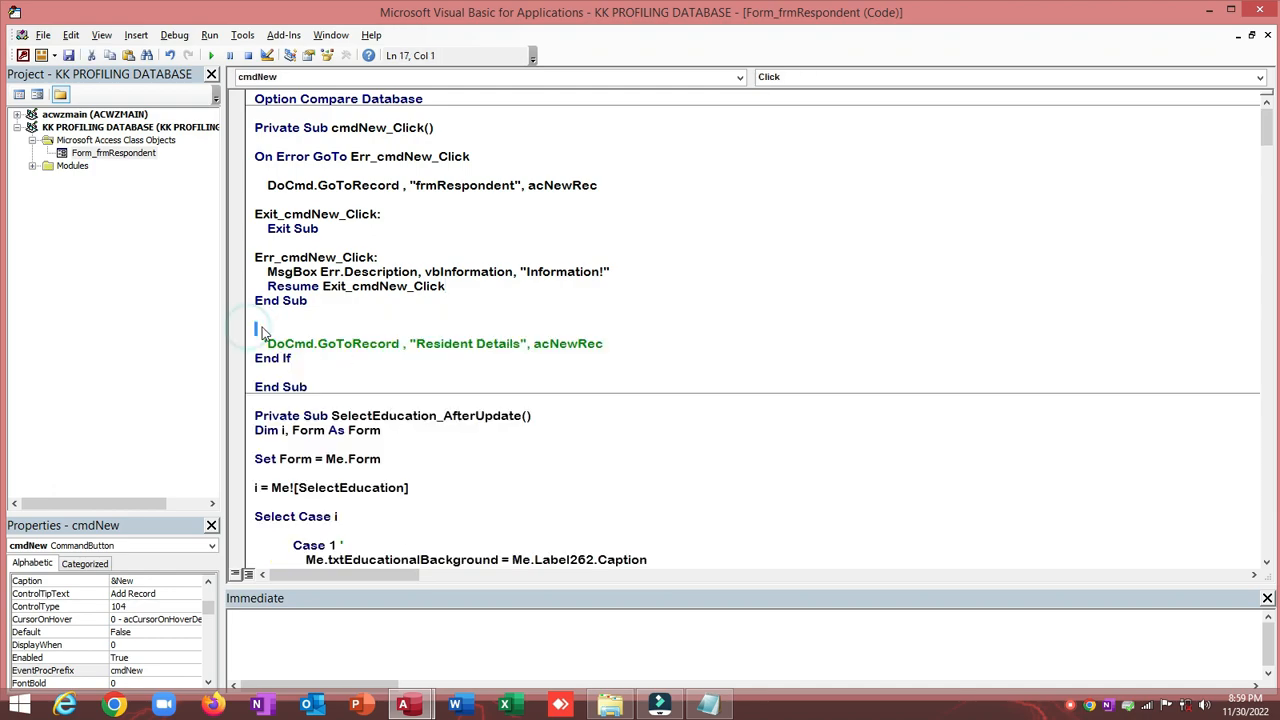
drag(260, 326, 365, 380)
key(ctrl+z)
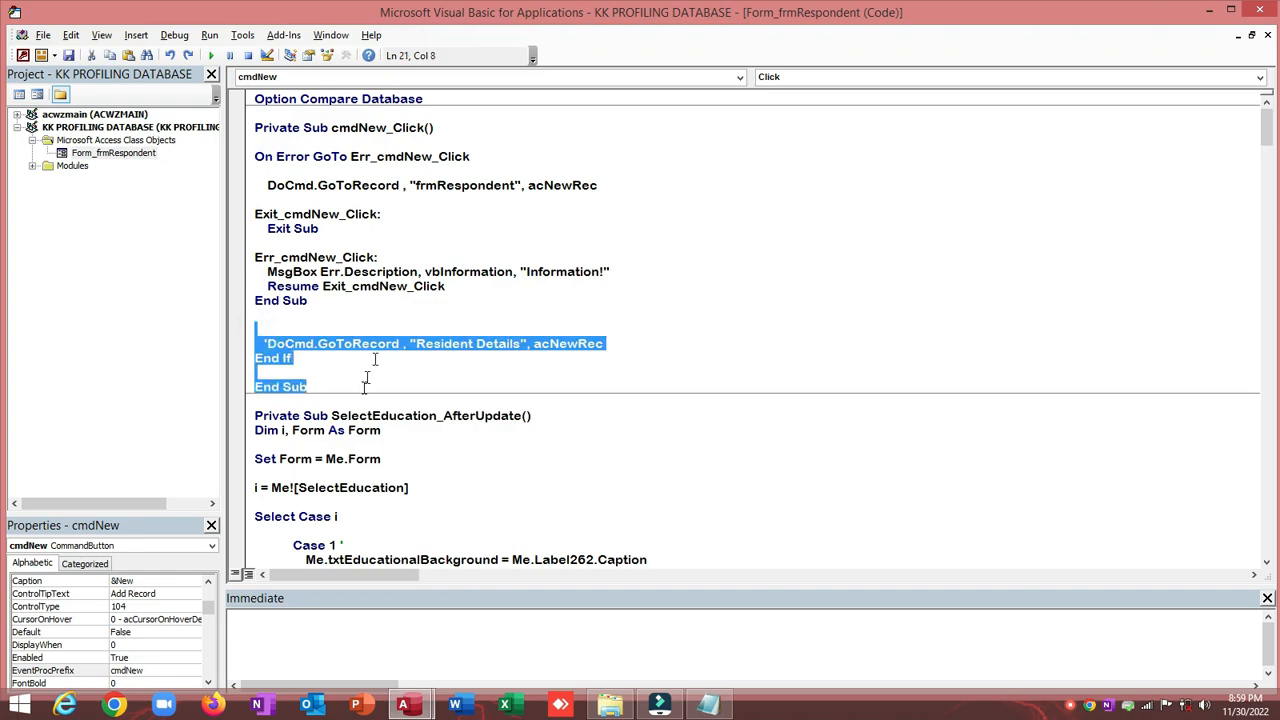
key(Delete)
click(395, 298)
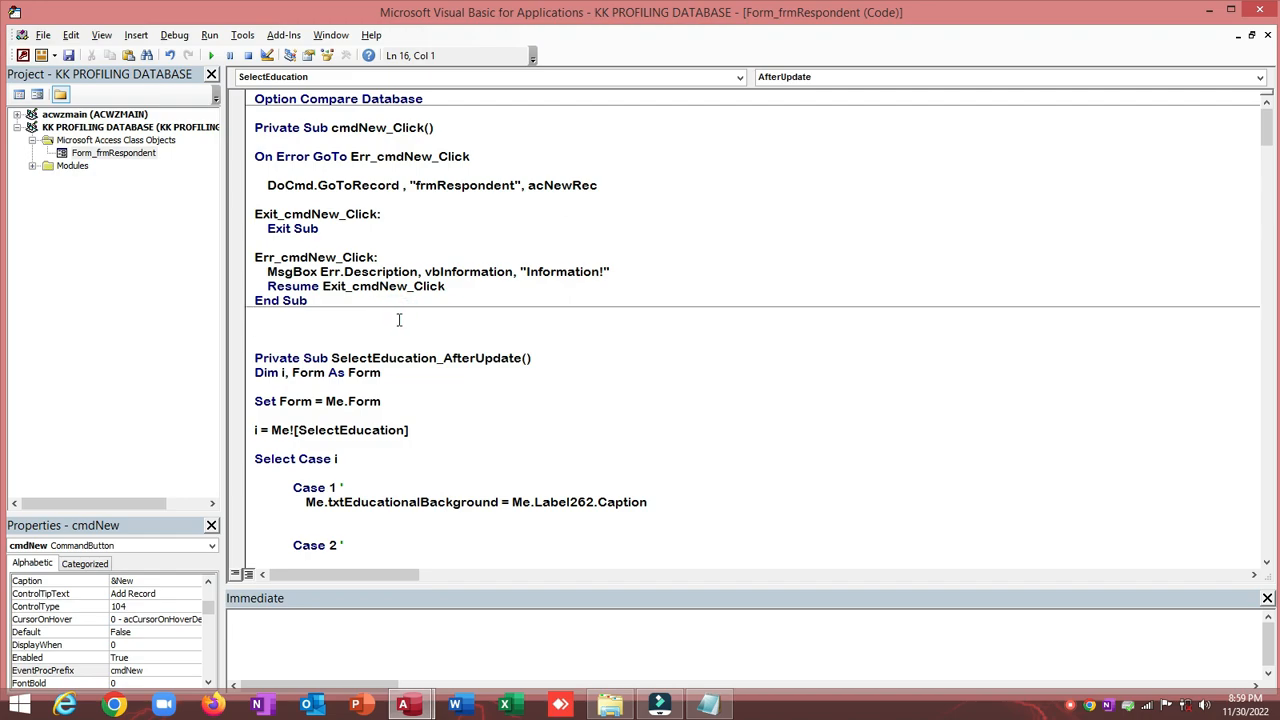
click(477, 284)
key(Return)
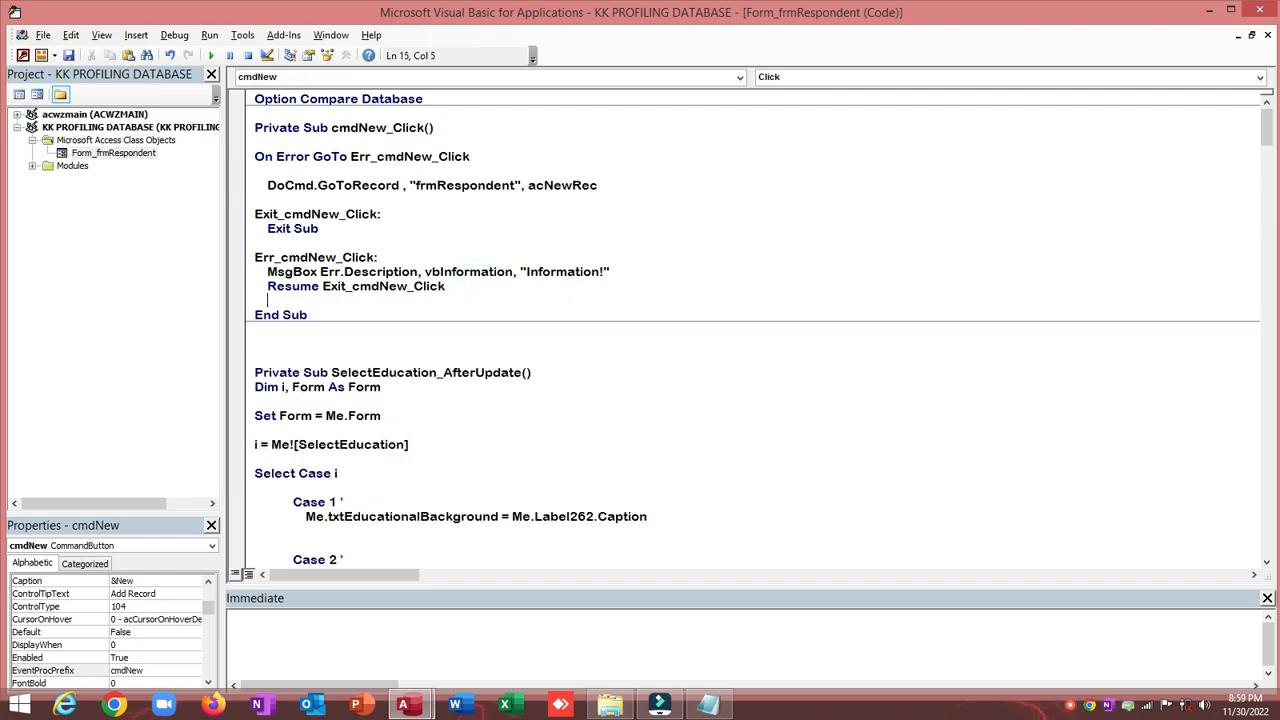
click(1262, 12)
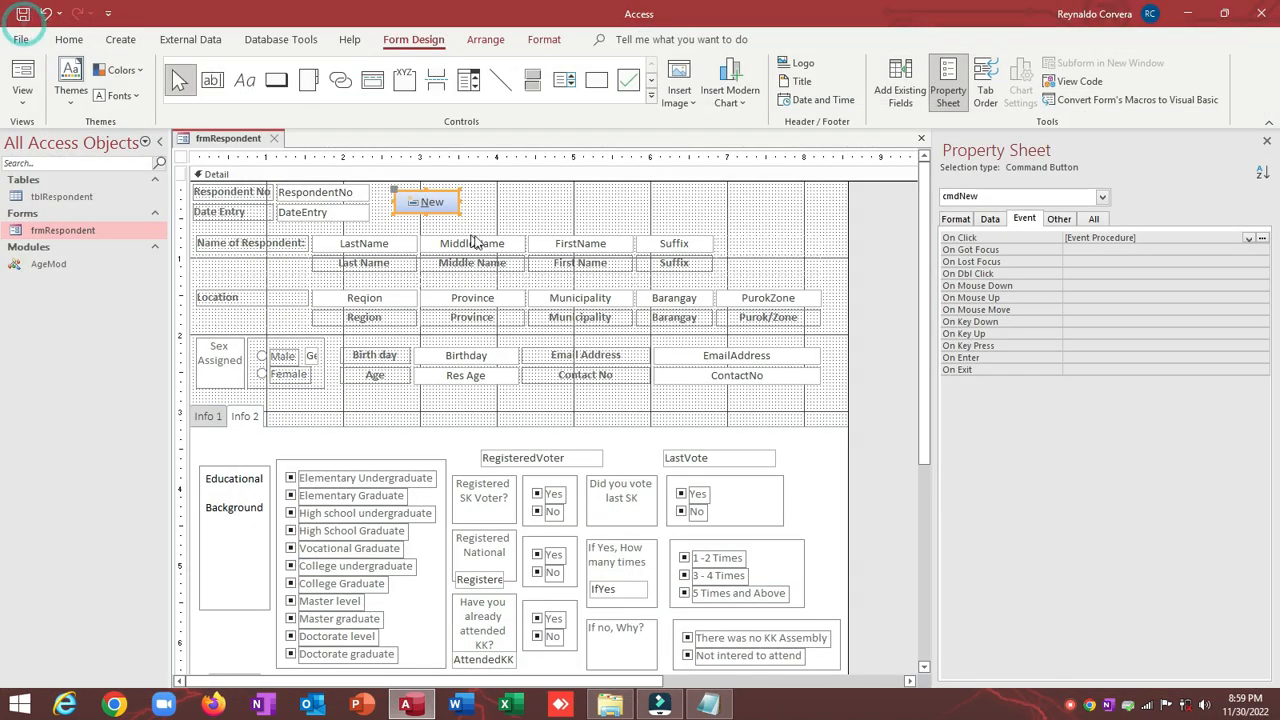
Step: Draw a Save Record picture button right of New and name it cmdSave
click(490, 192)
click(515, 198)
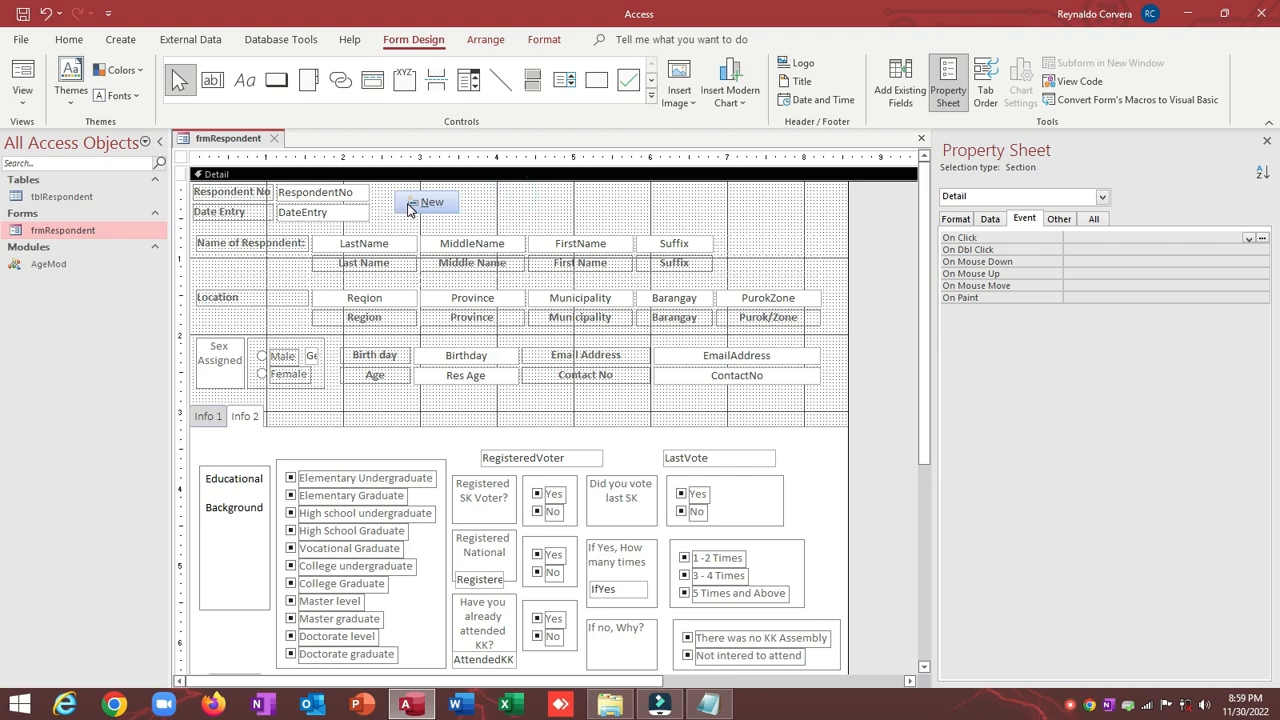
click(407, 205)
click(480, 196)
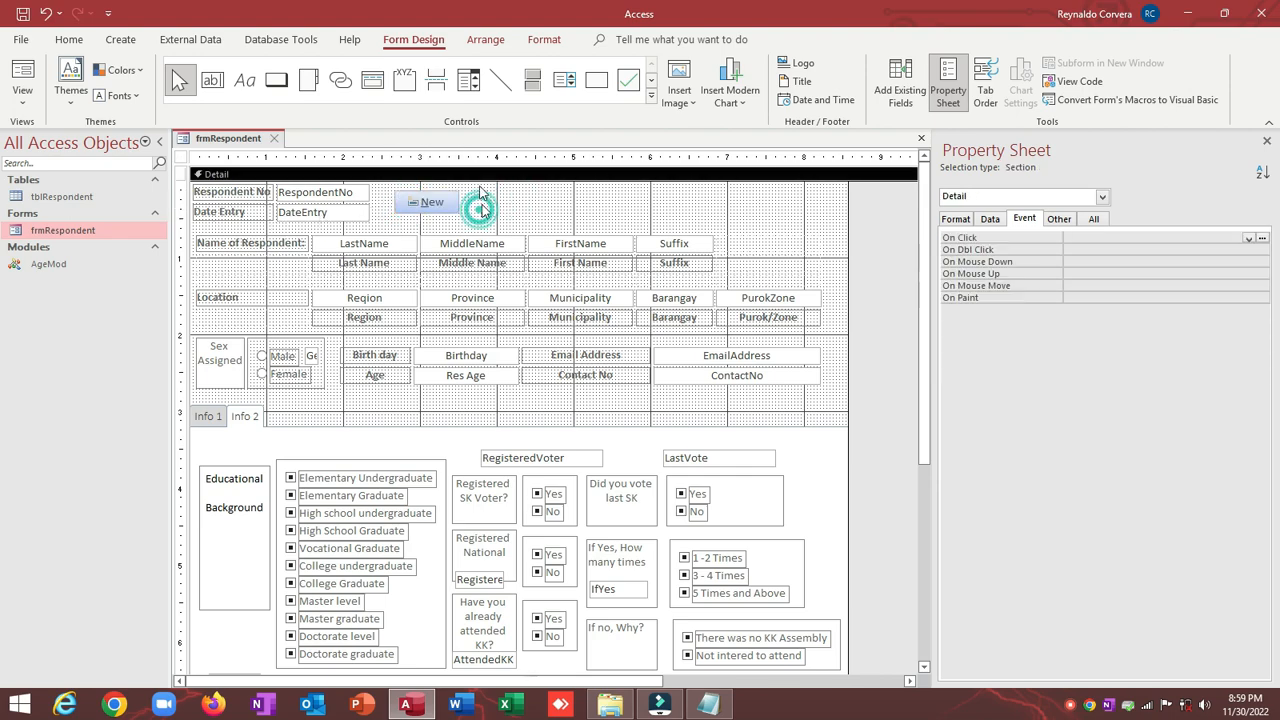
click(277, 79)
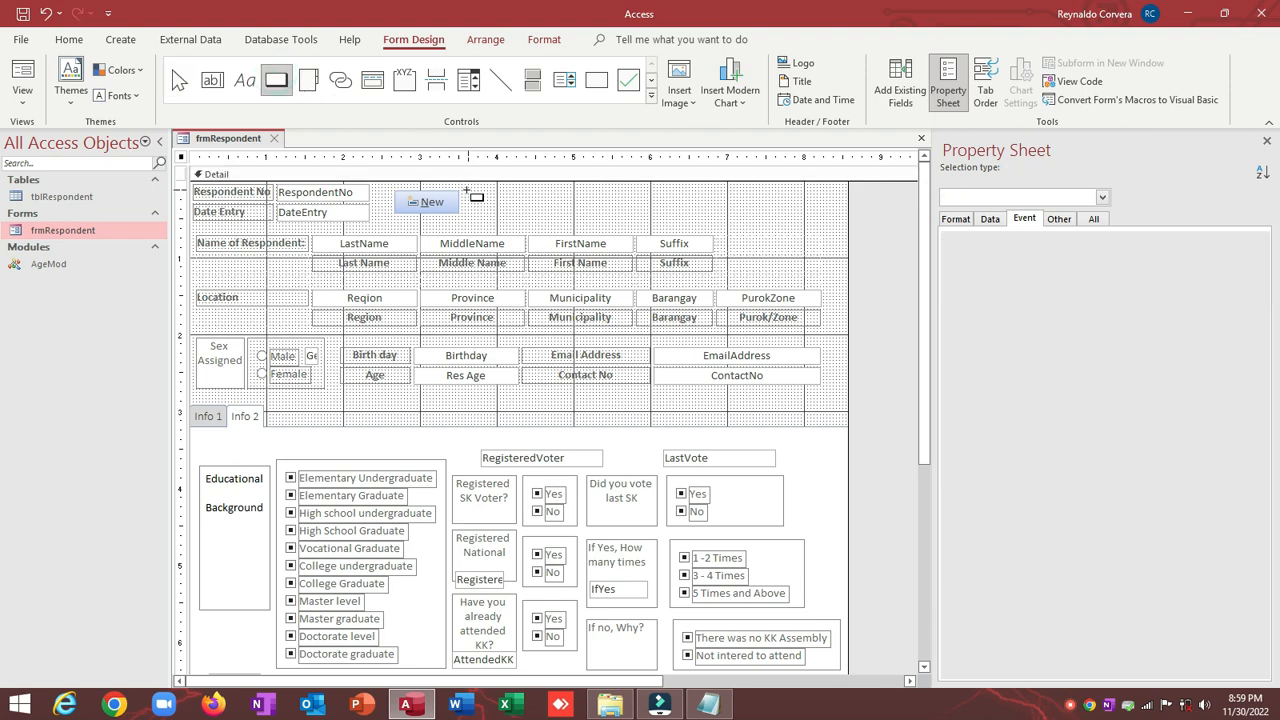
drag(472, 192, 521, 211)
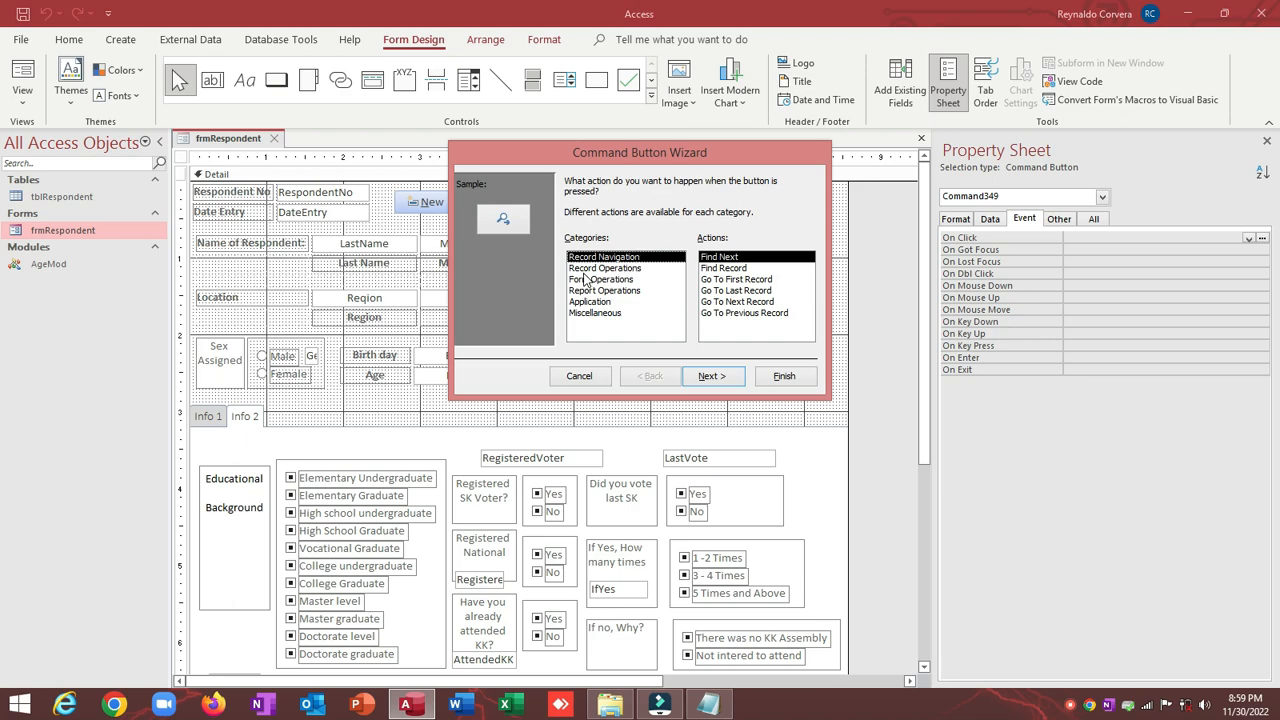
click(600, 270)
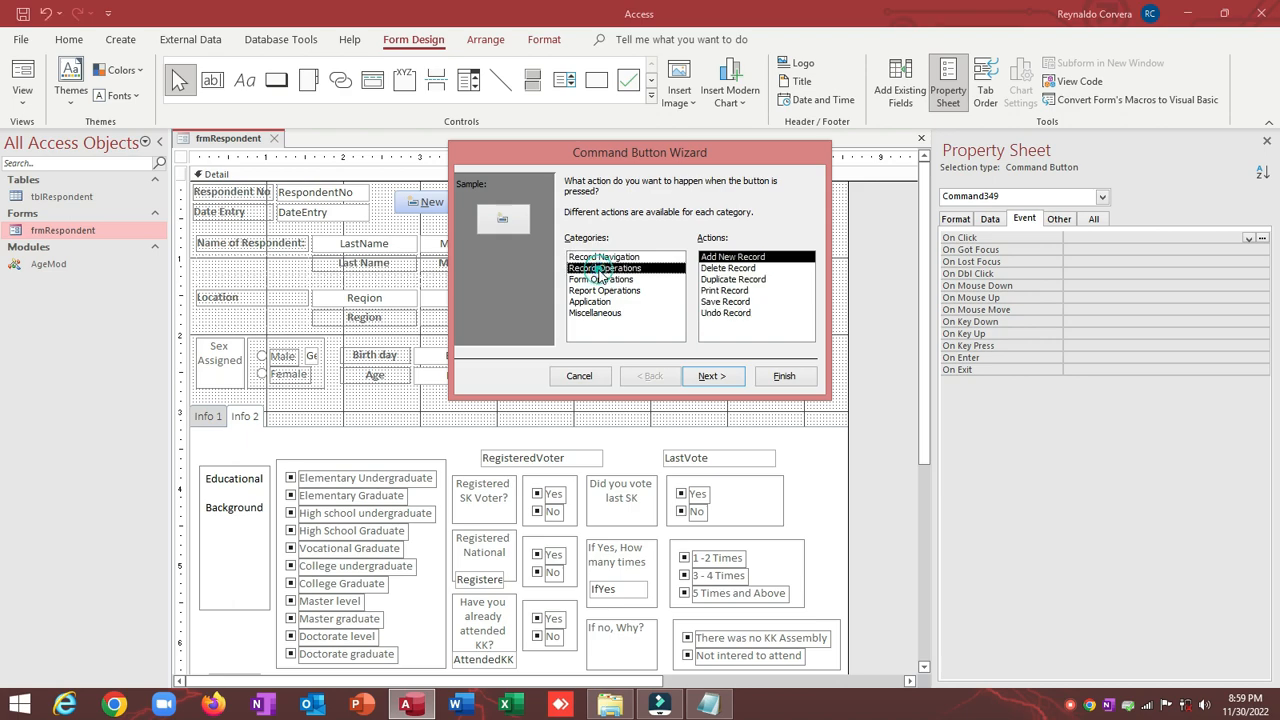
click(725, 301)
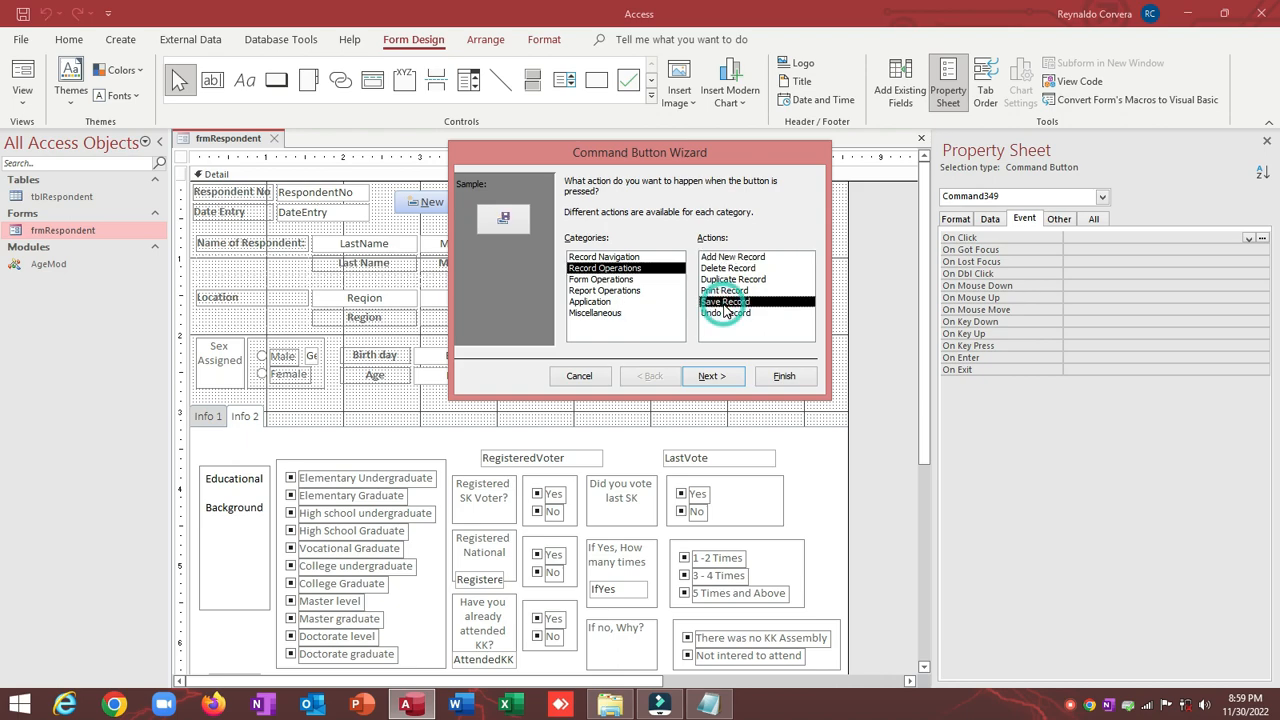
click(720, 378)
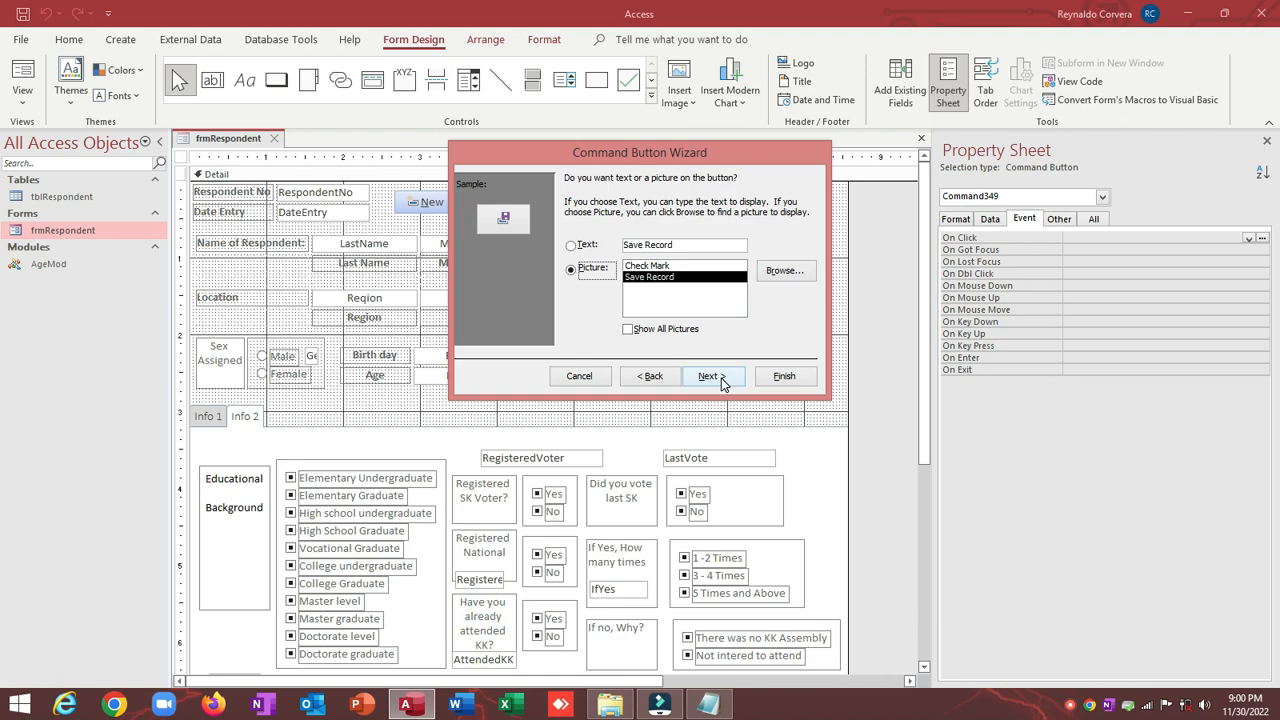
click(720, 377)
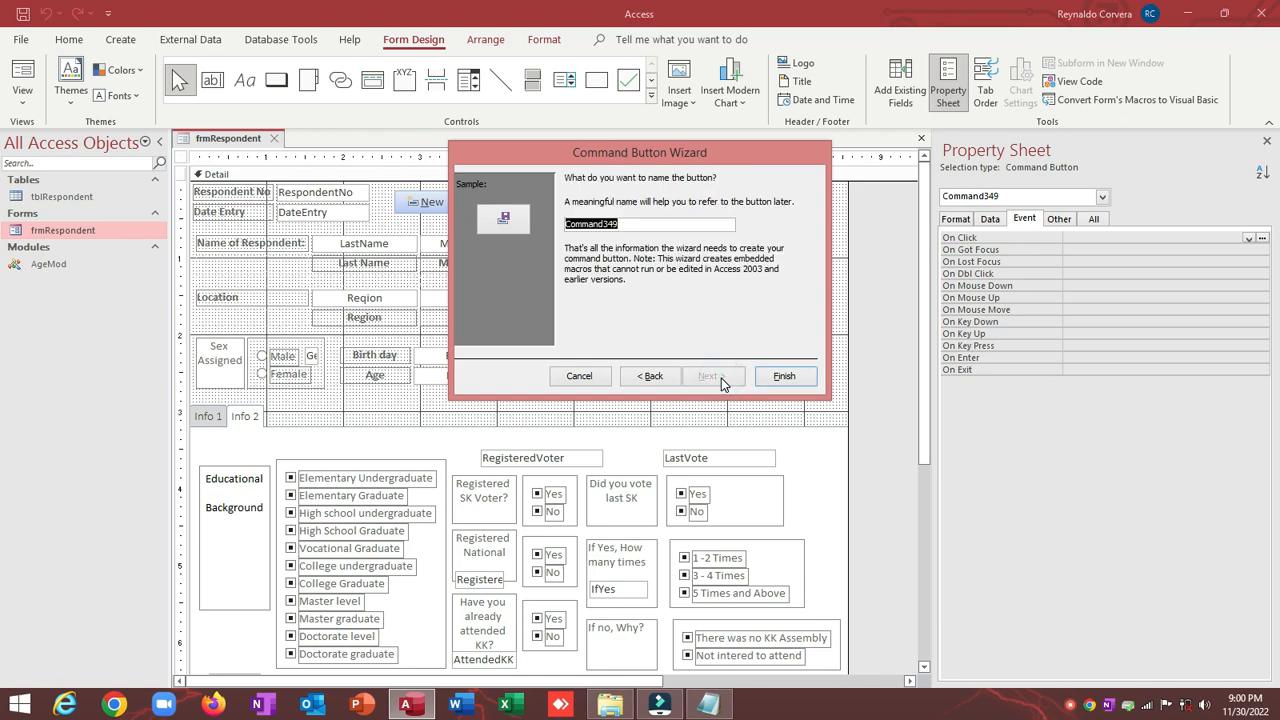
text(cmdSave)
click(784, 377)
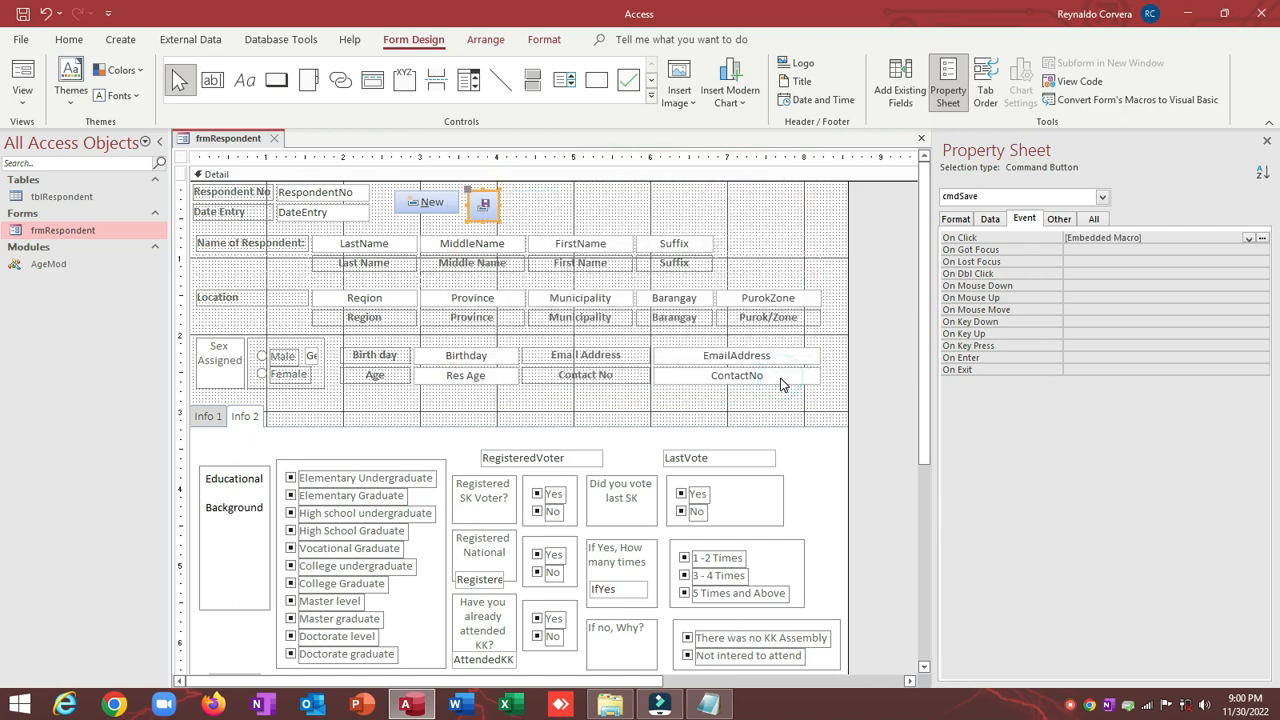
Step: Size the New and Save buttons together using Size To Widest and To Shortest
shift+click(440, 204)
right_click(482, 202)
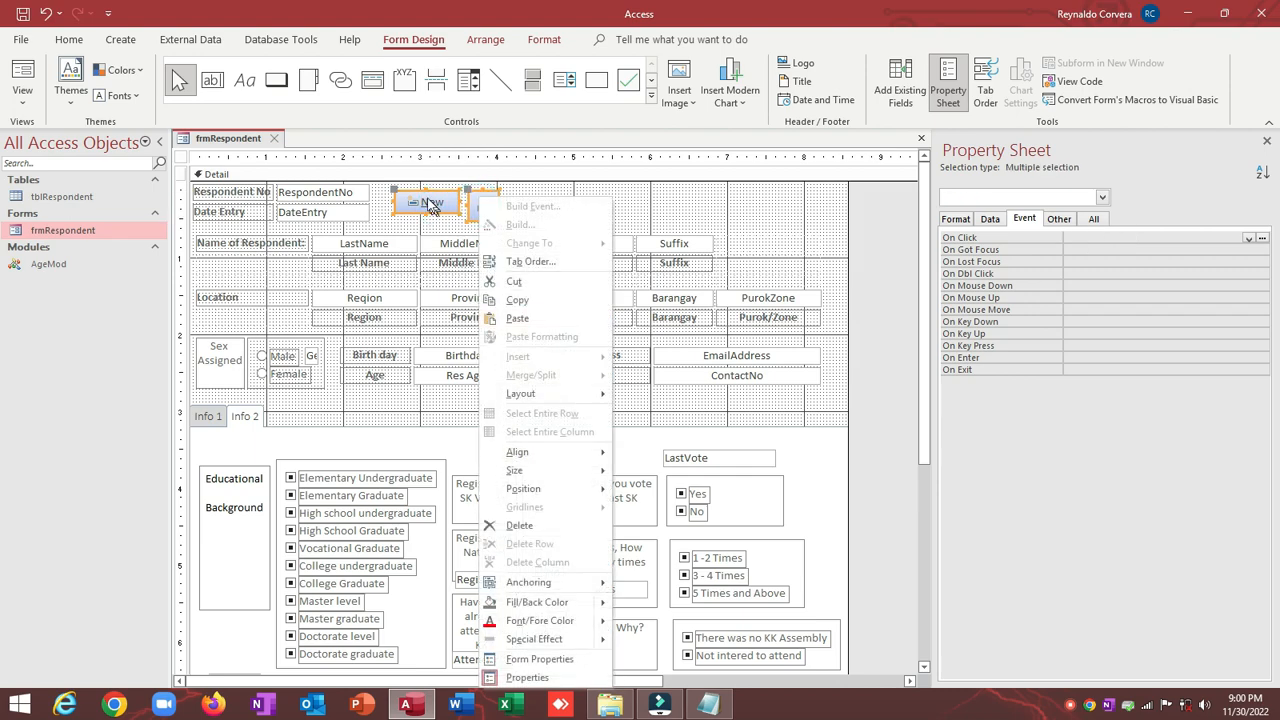
click(419, 228)
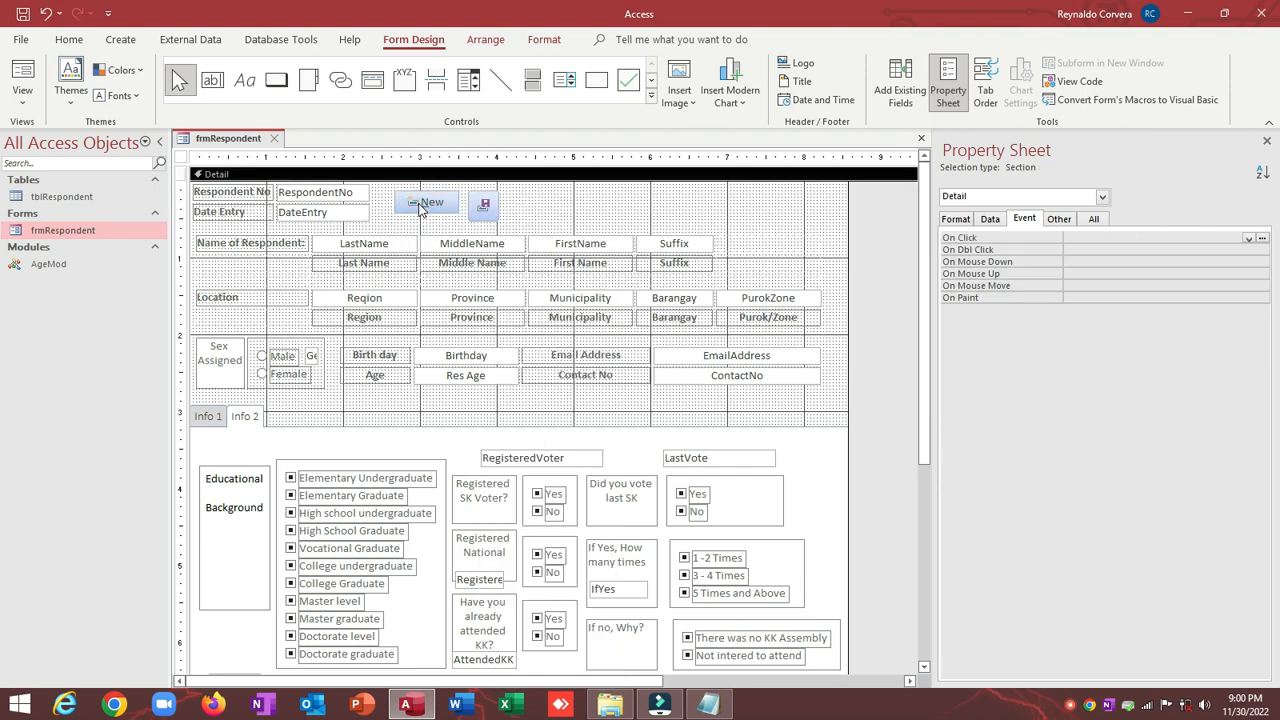
click(419, 205)
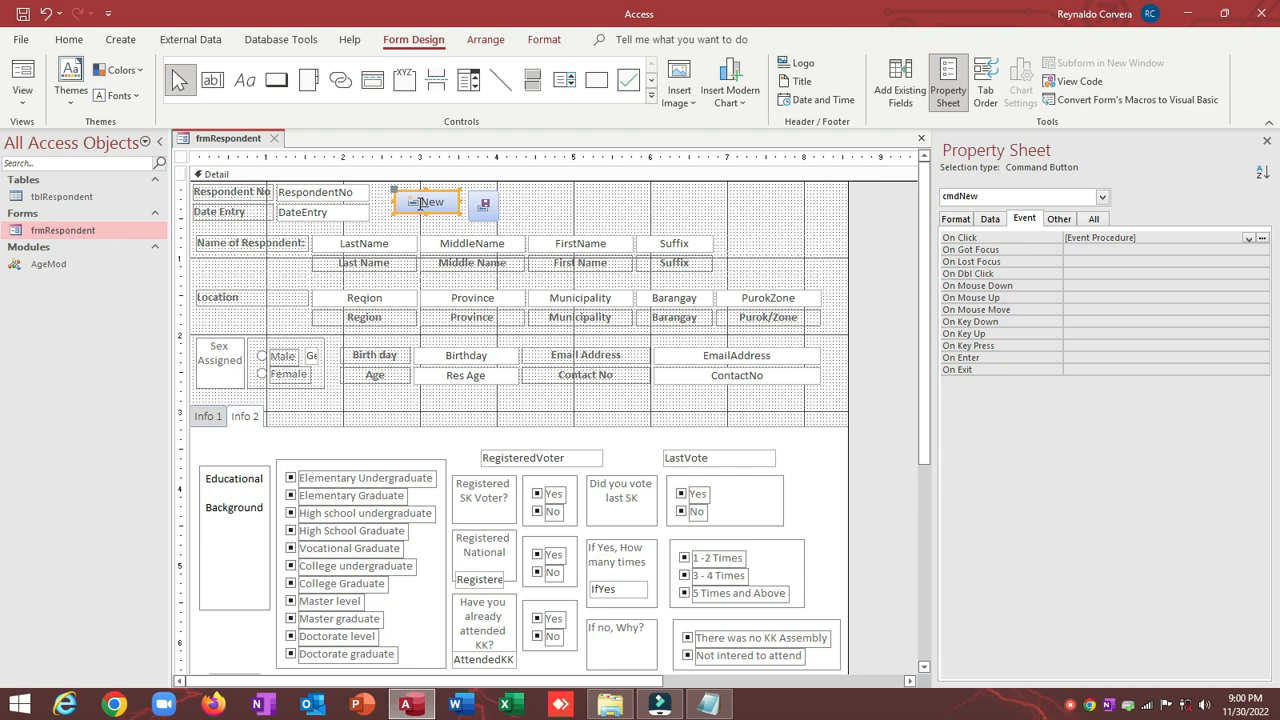
shift+click(486, 205)
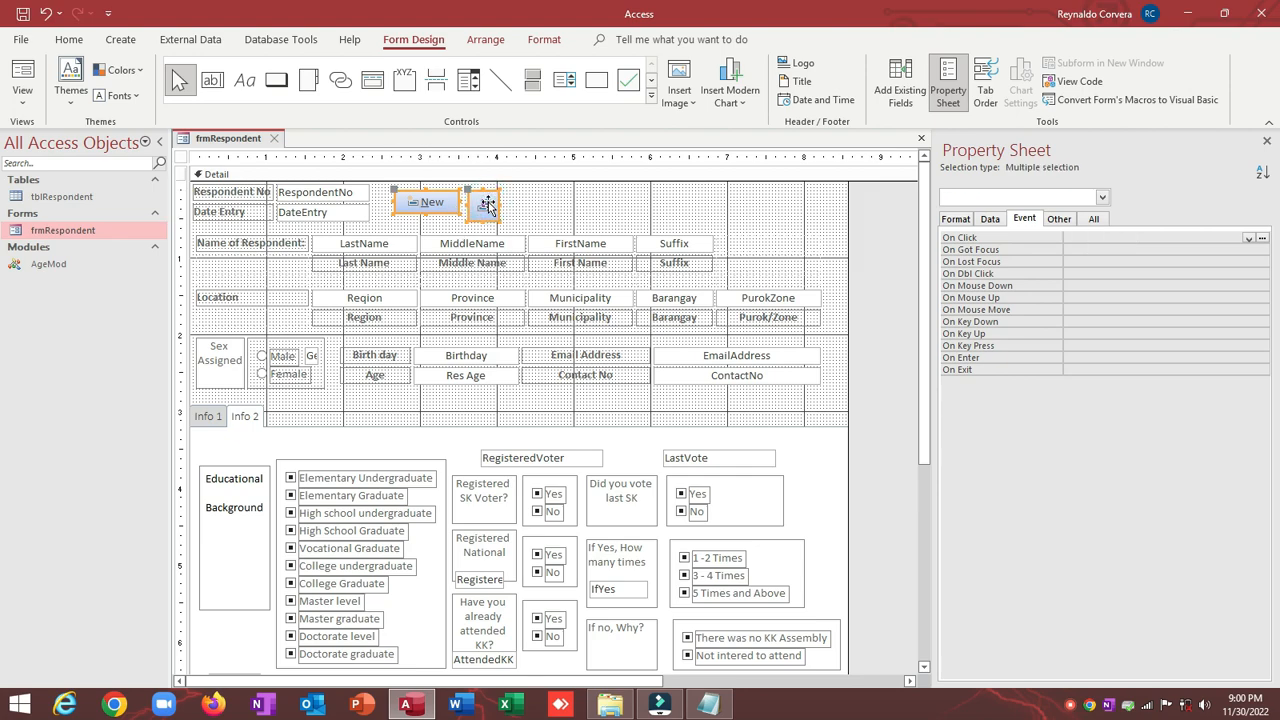
right_click(488, 205)
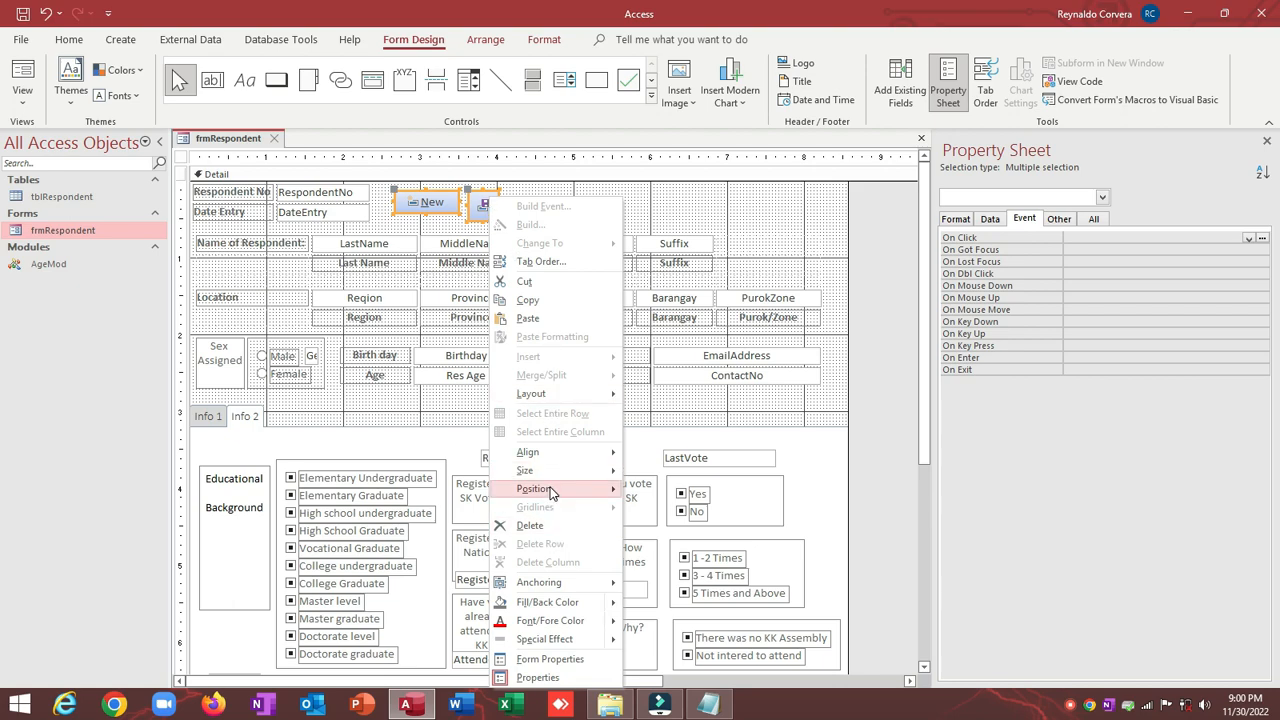
mouse_move(552, 472)
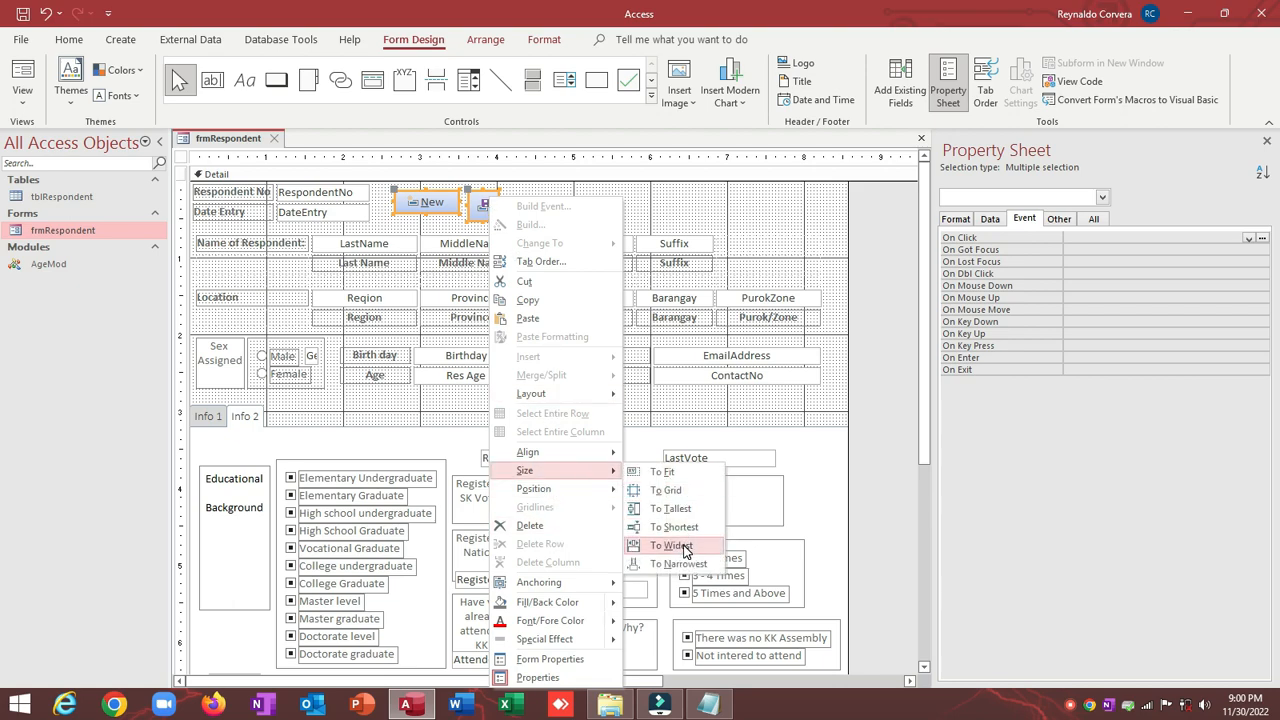
click(674, 545)
right_click(524, 220)
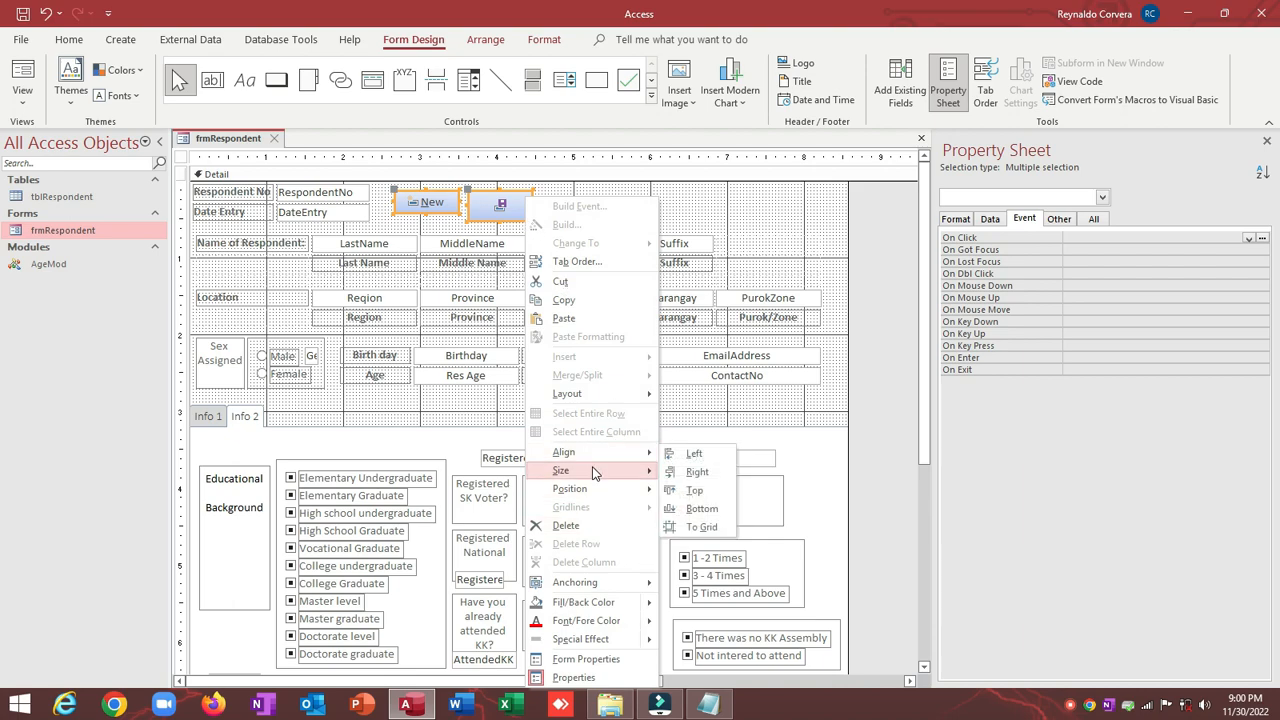
mouse_move(596, 472)
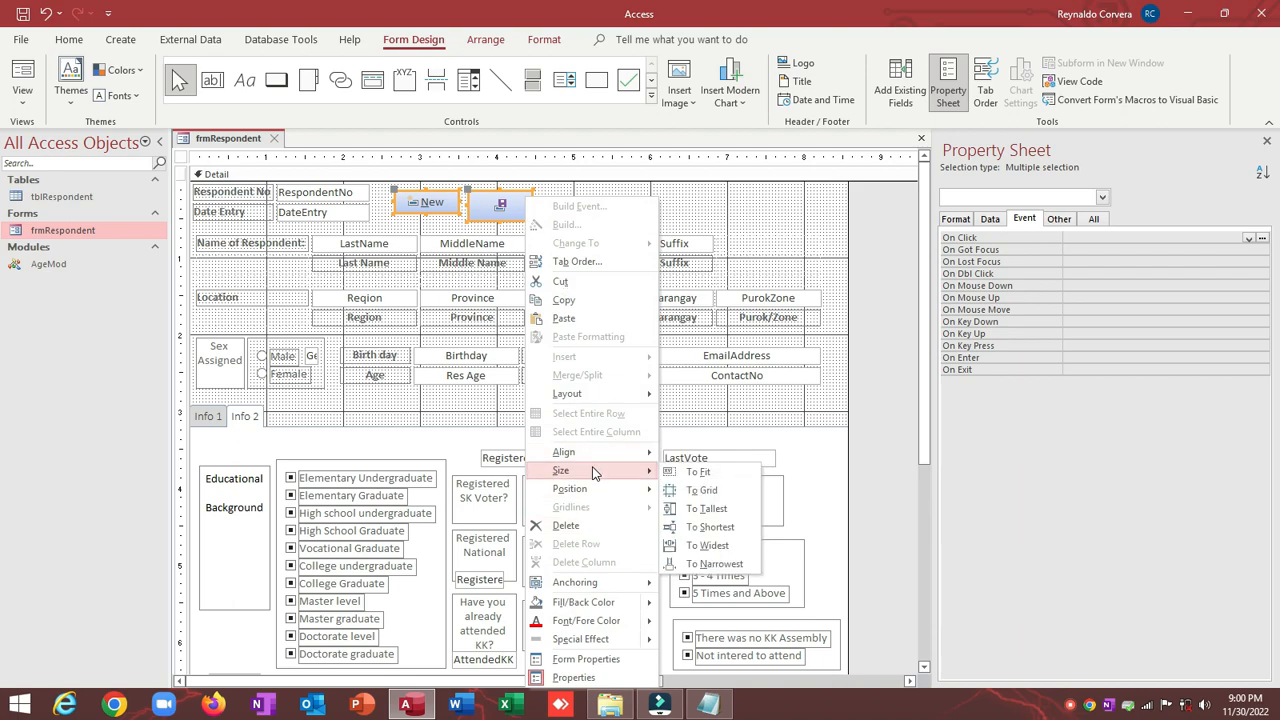
click(716, 528)
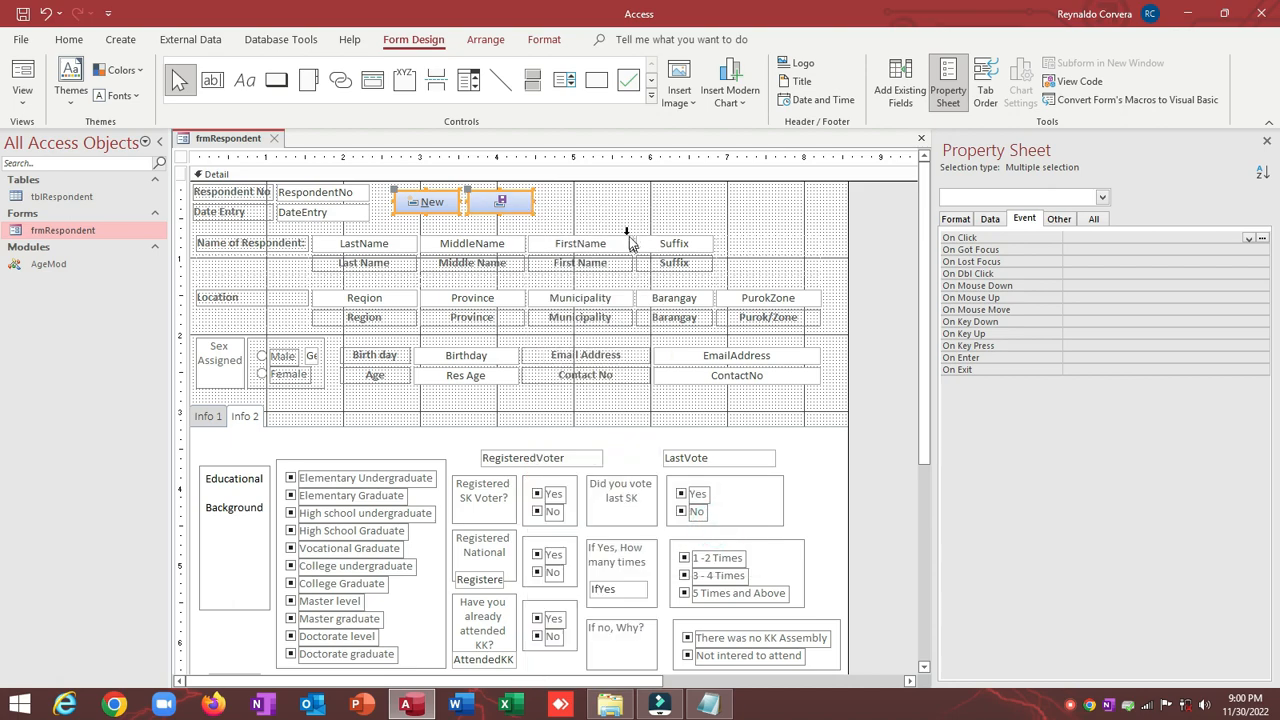
click(608, 211)
click(501, 201)
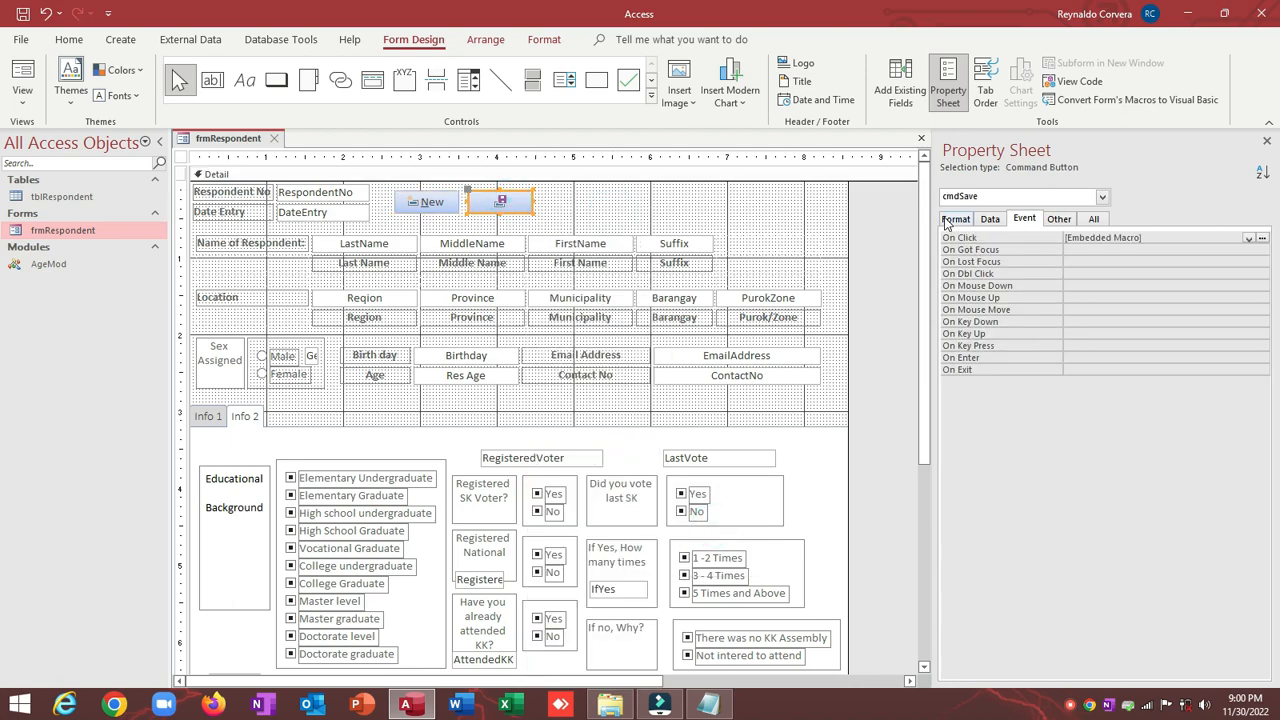
Step: Clear the embedded macro from cmdSave's On Click property
click(1036, 238)
key(Delete)
key(Return)
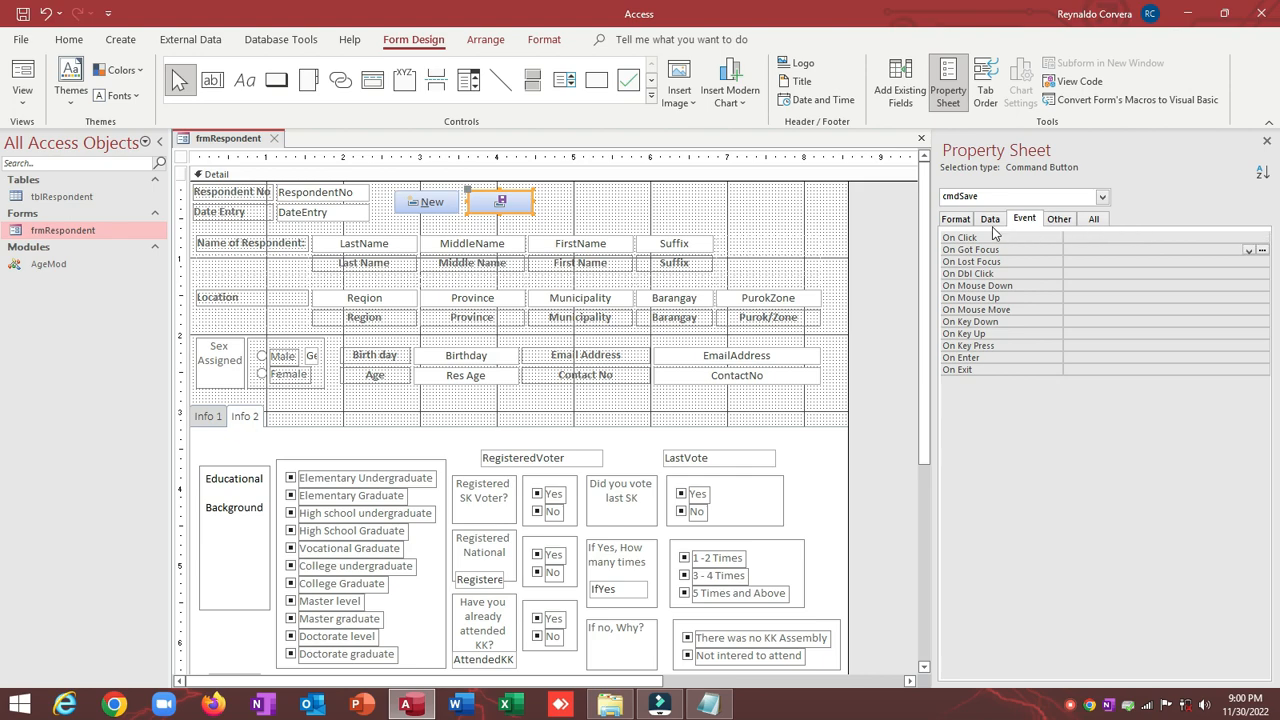
Step: Set cmdSave's caption to &Save with General picture caption arrangement
click(991, 222)
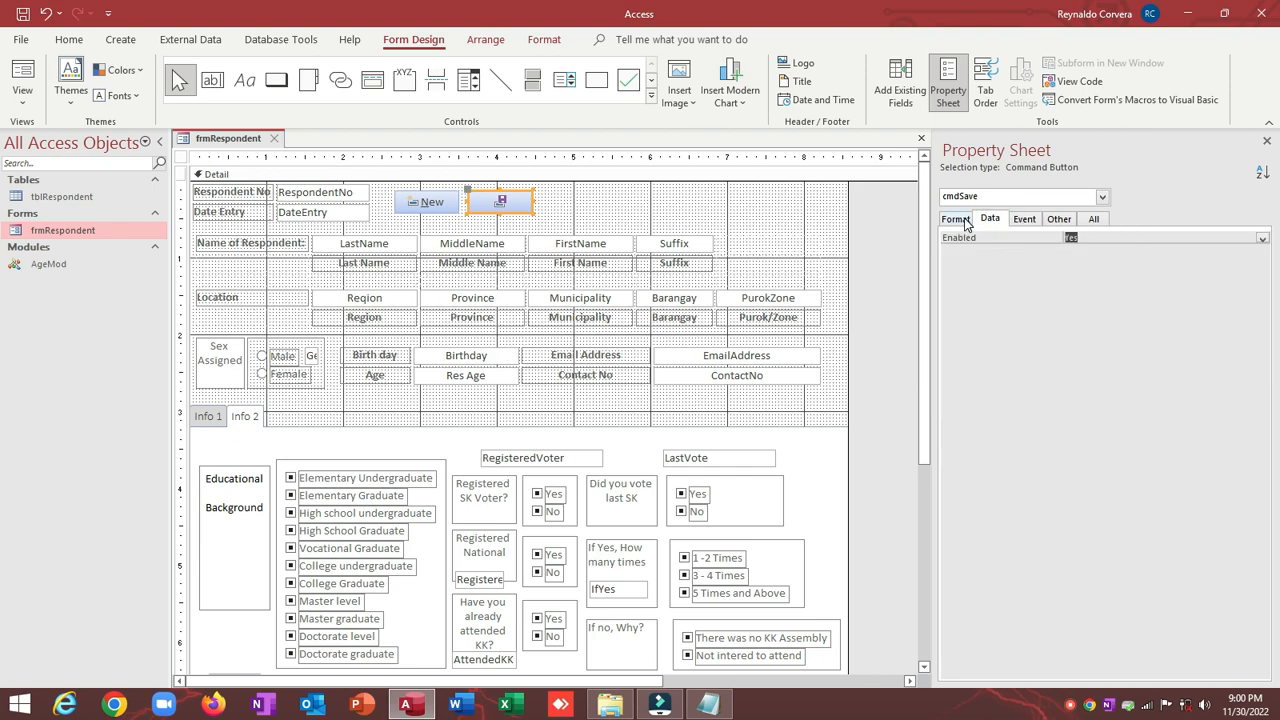
click(964, 220)
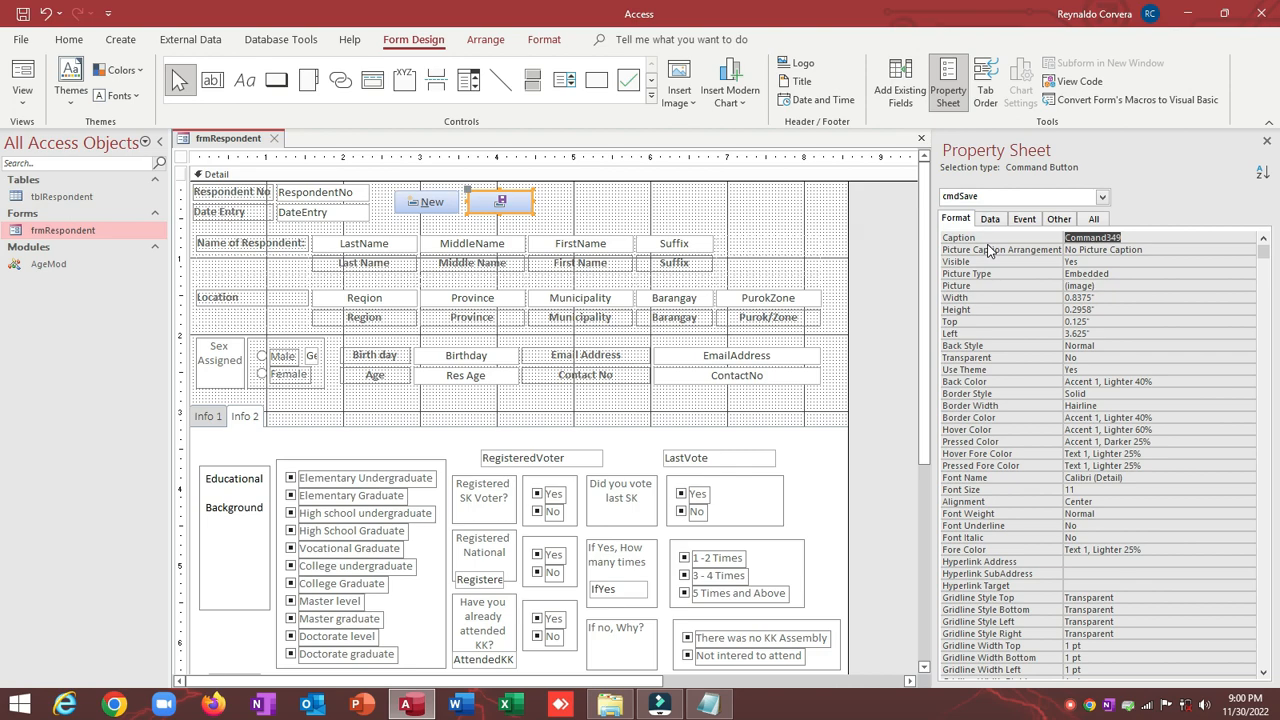
text(Save)
click(988, 249)
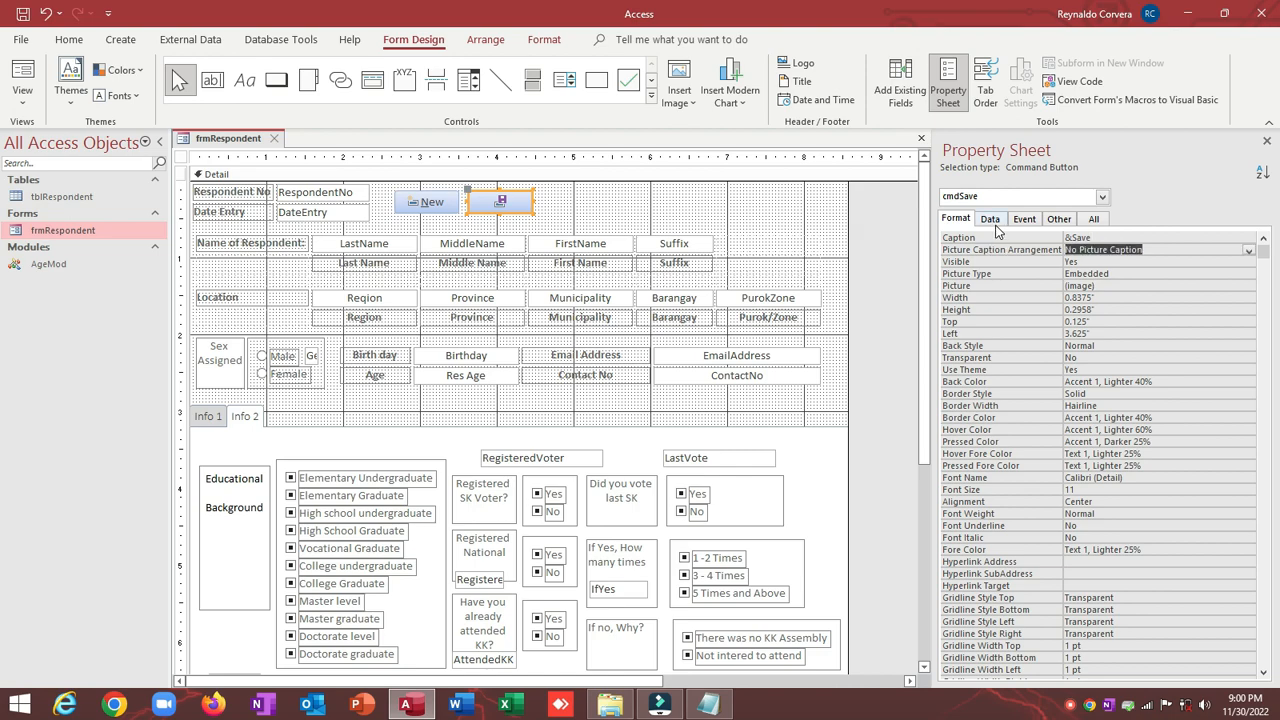
click(1059, 219)
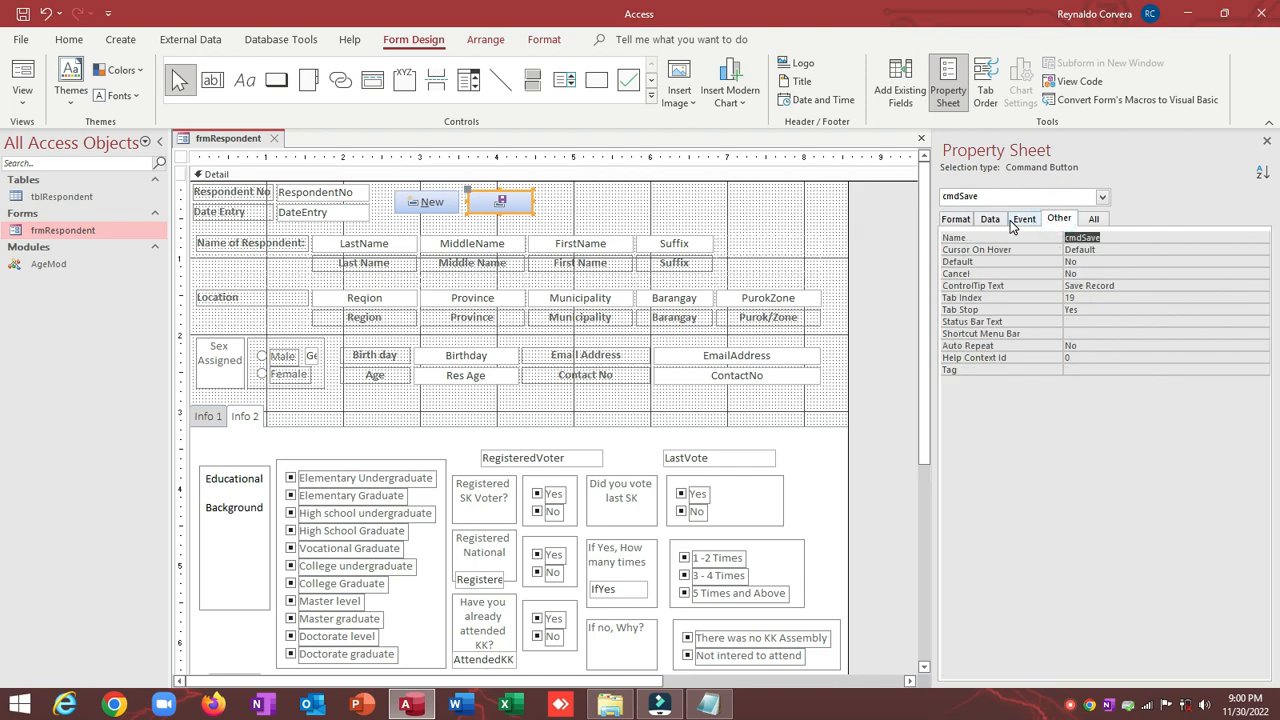
click(1091, 219)
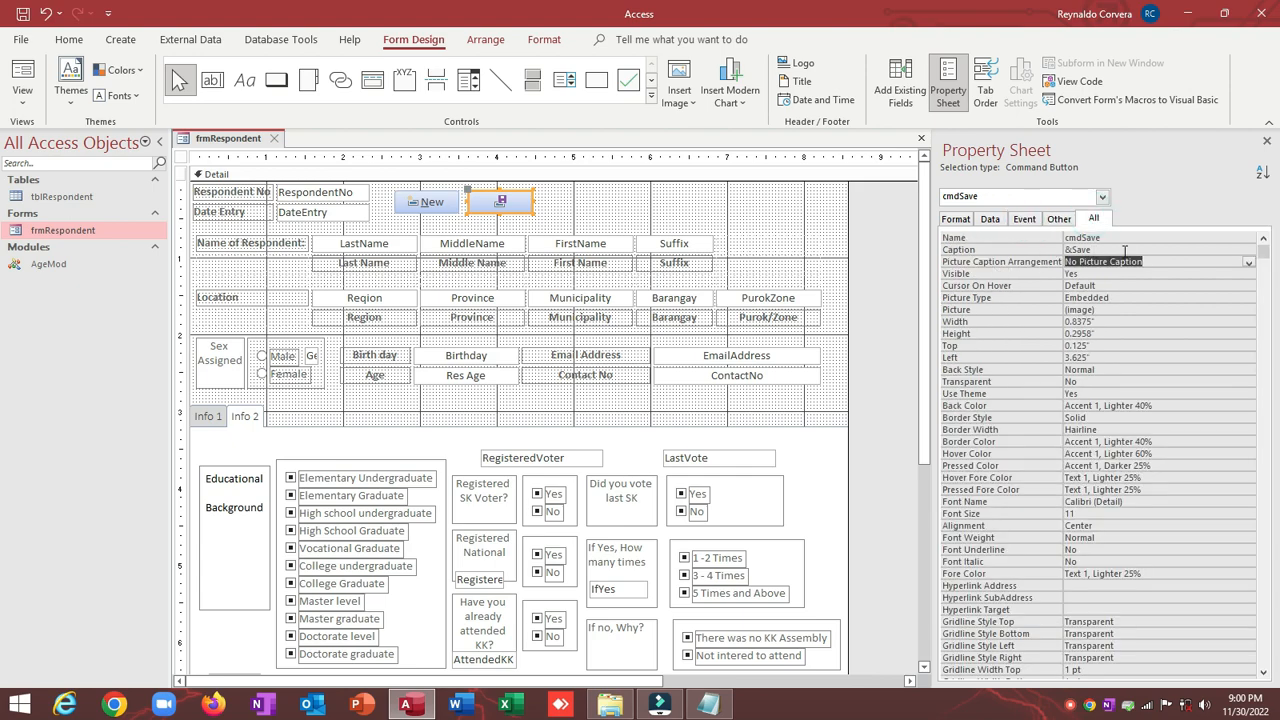
double_click(1124, 260)
click(566, 206)
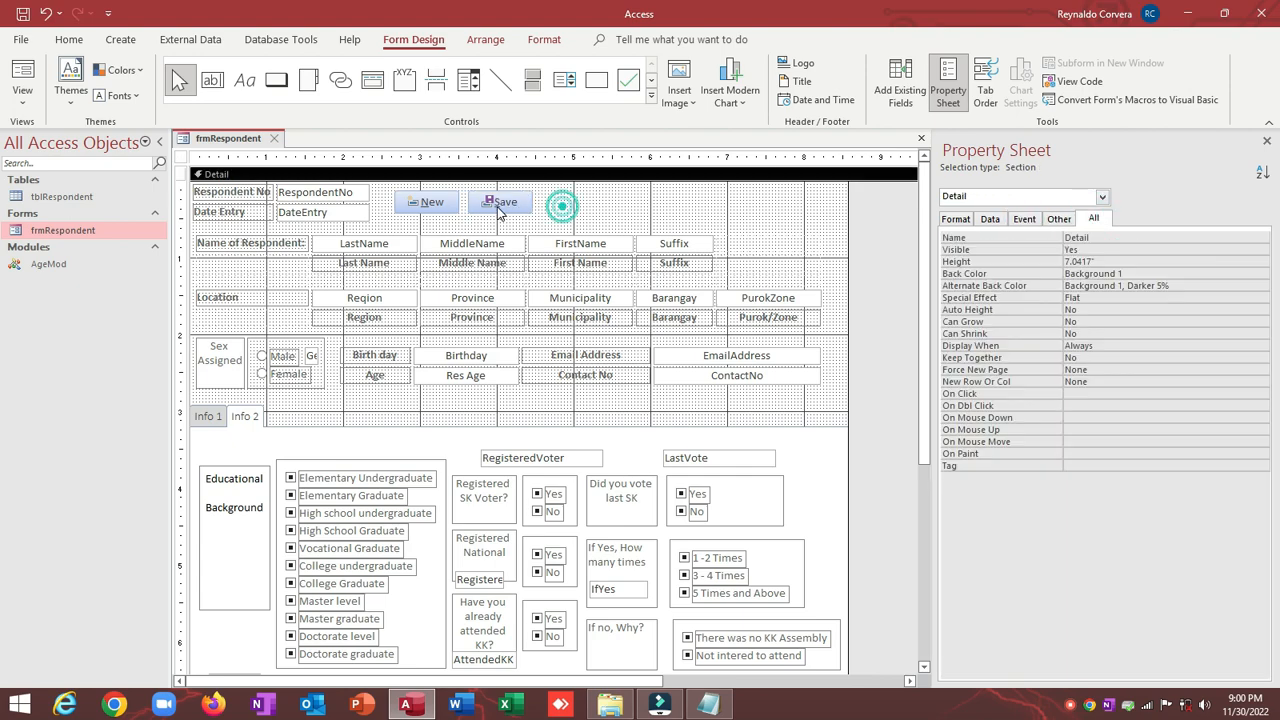
click(498, 203)
click(563, 204)
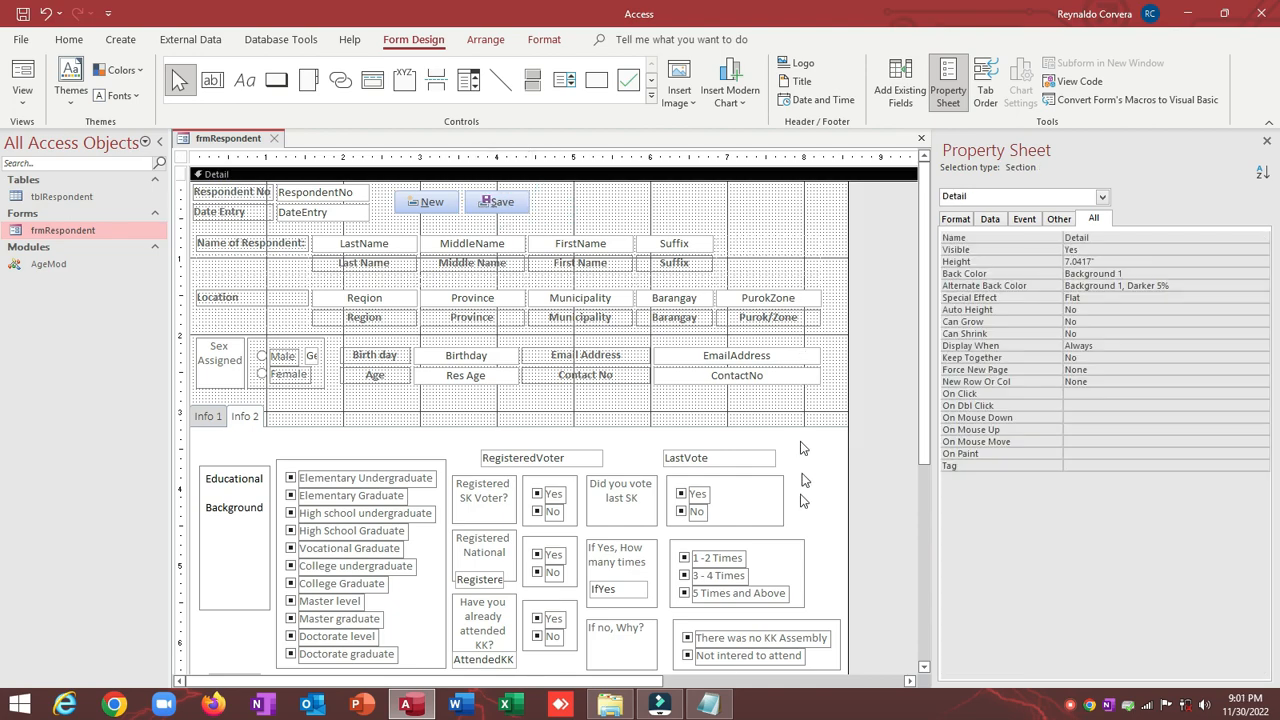
Step: Close the ADD NEW BUTTON Notepad file and open SAVE BUTTON SOURCE CODE from the folder
click(757, 648)
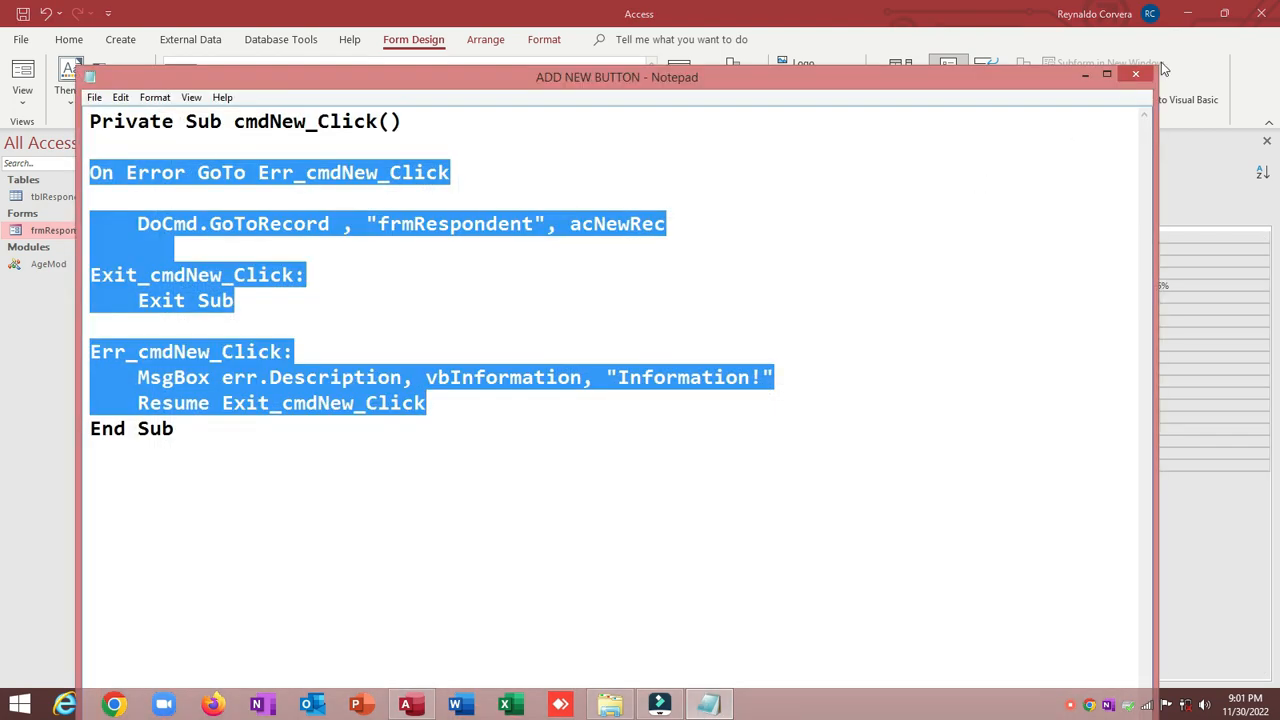
click(1140, 77)
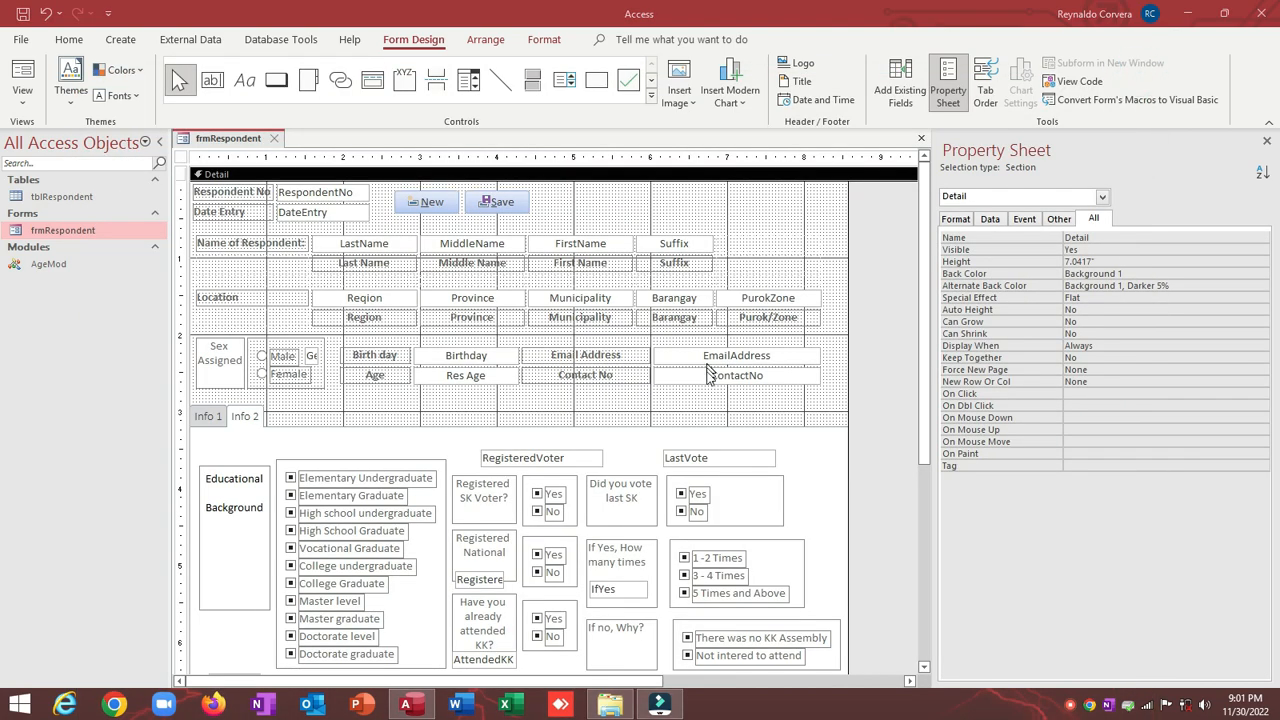
click(617, 705)
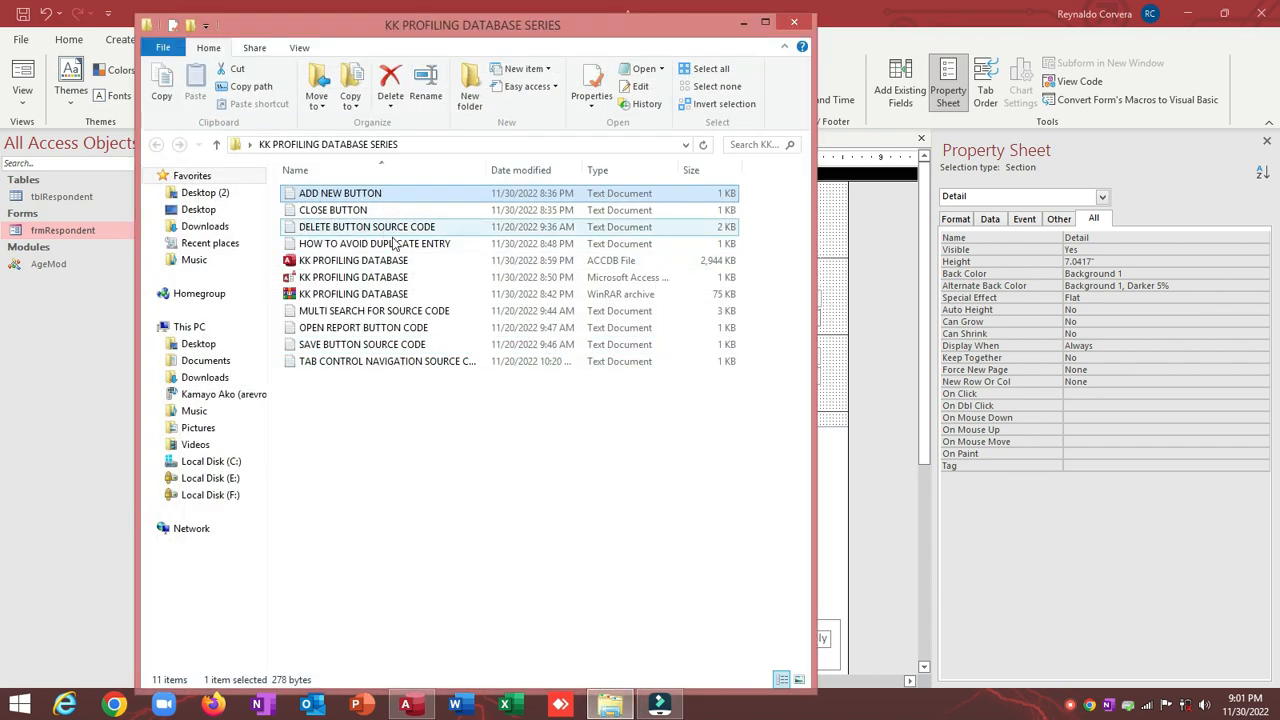
double_click(377, 345)
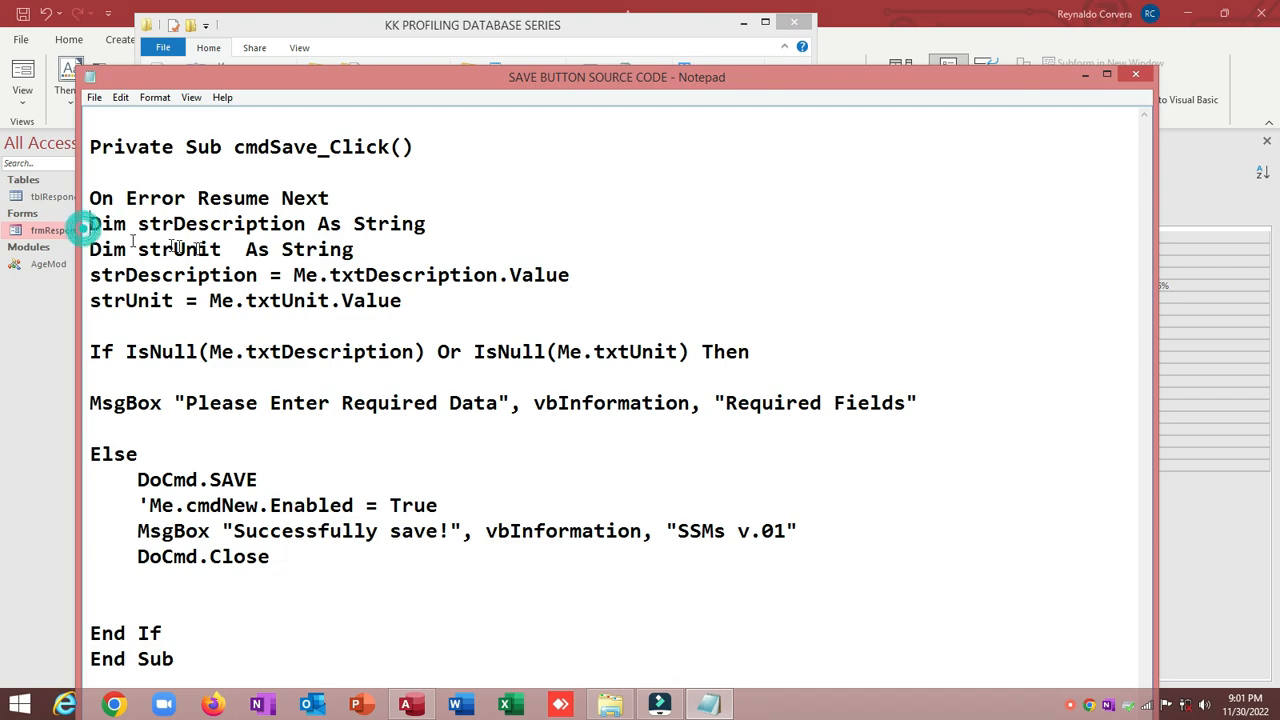
Step: Select the save routine's code in Notepad, from after Private Sub through End If
drag(86, 231, 466, 317)
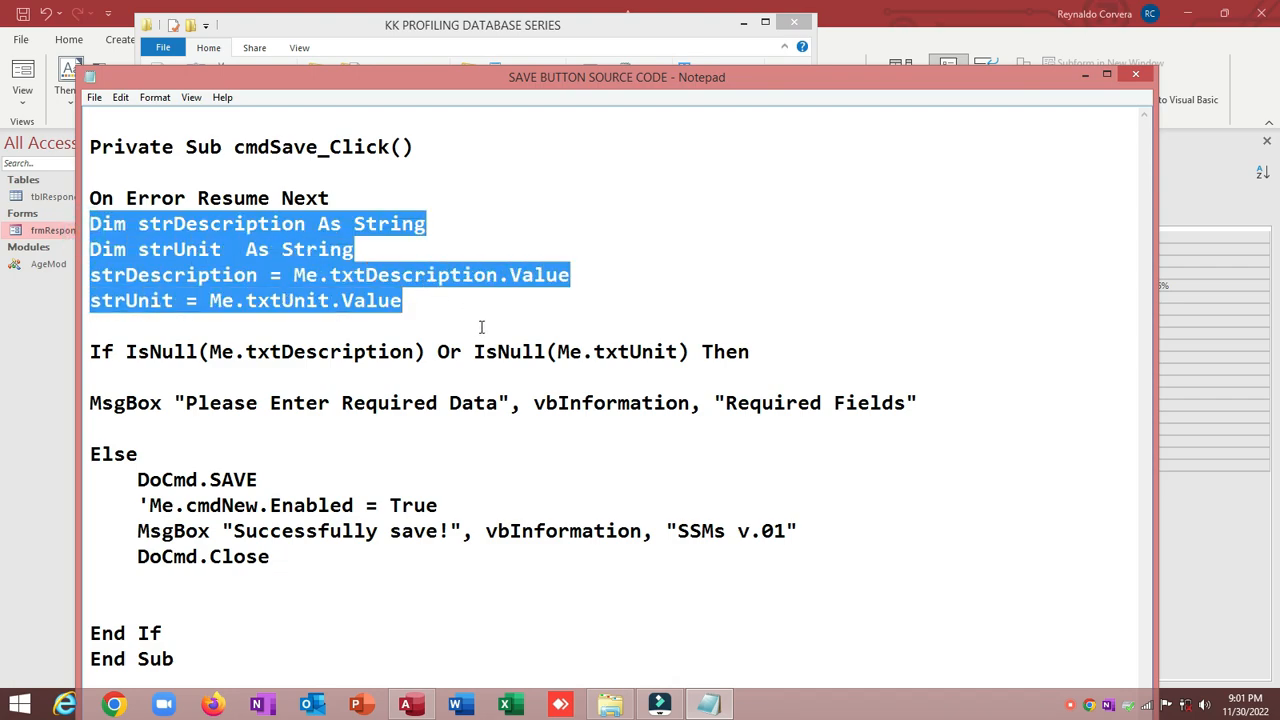
click(474, 251)
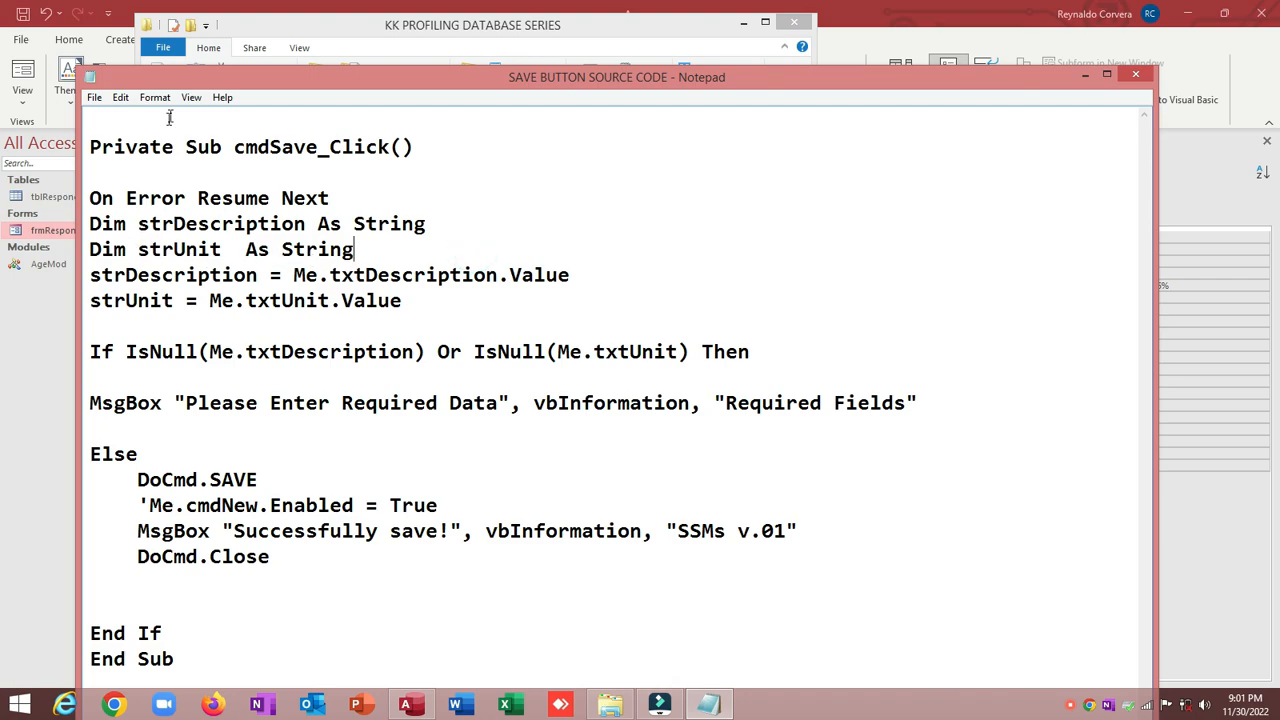
drag(196, 86, 416, 58)
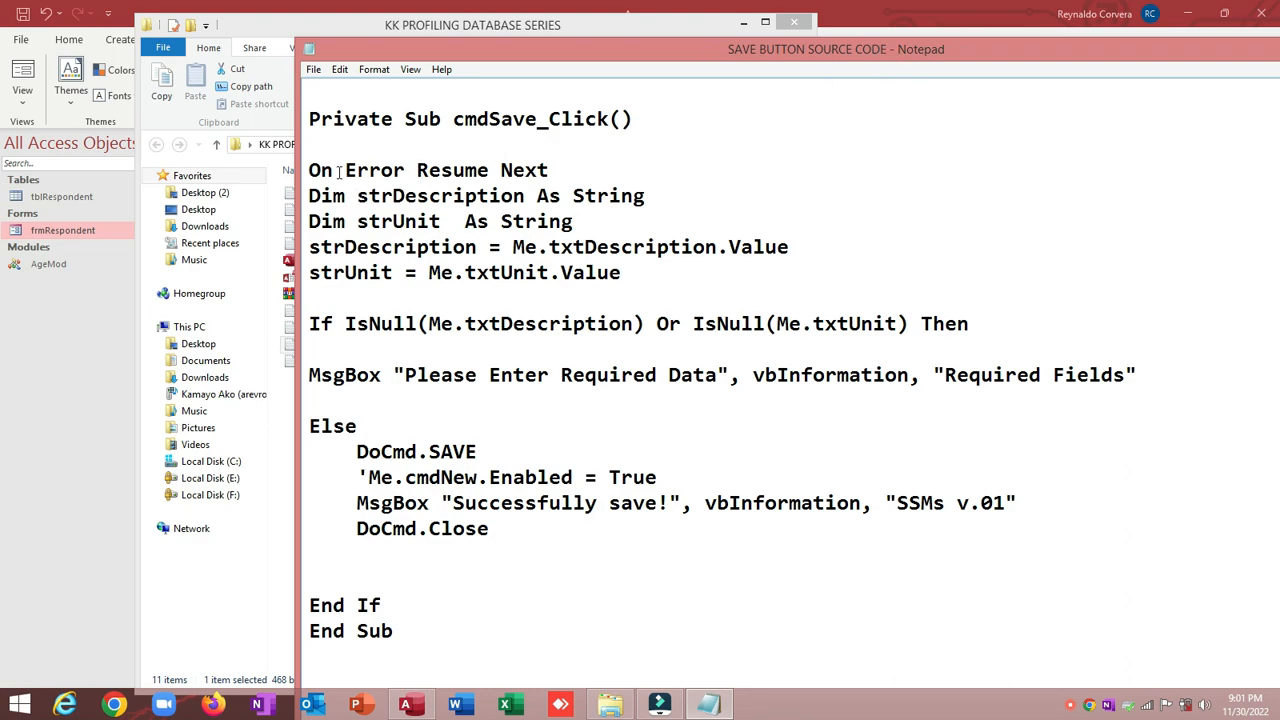
drag(314, 144, 480, 594)
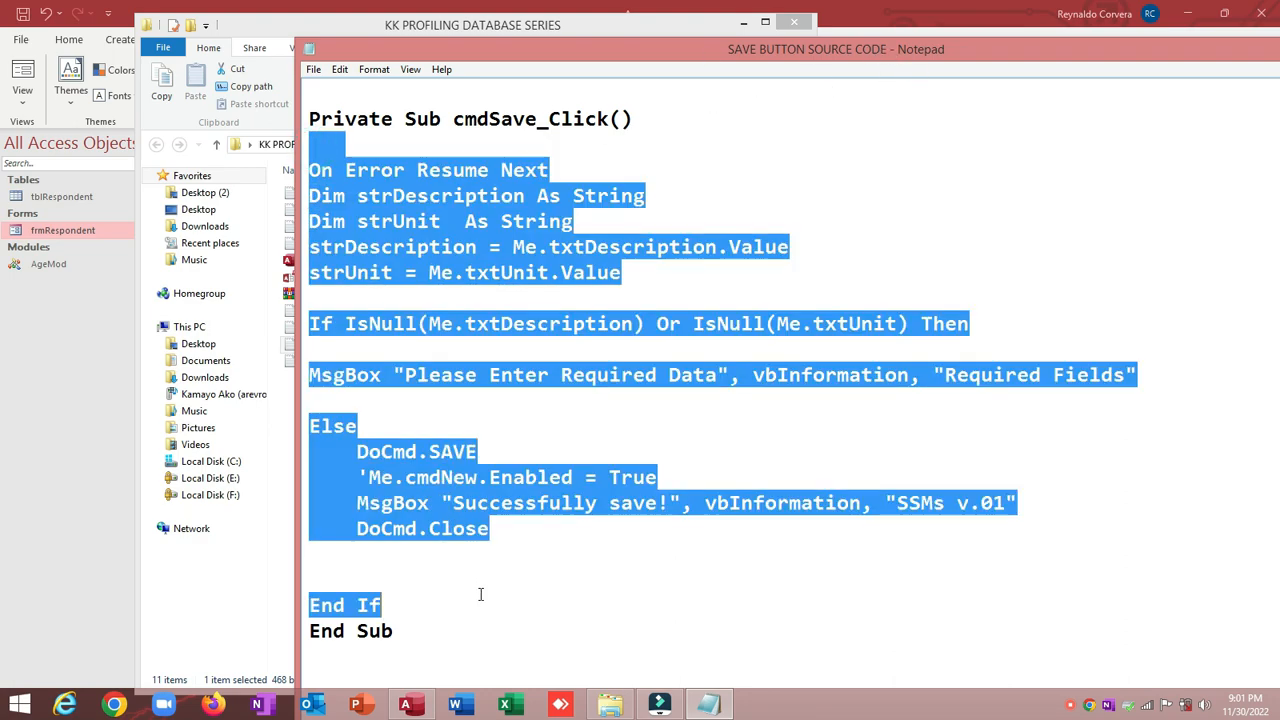
Step: Minimize Notepad and the folder window to bring back the Access form design
drag(940, 50, 731, 137)
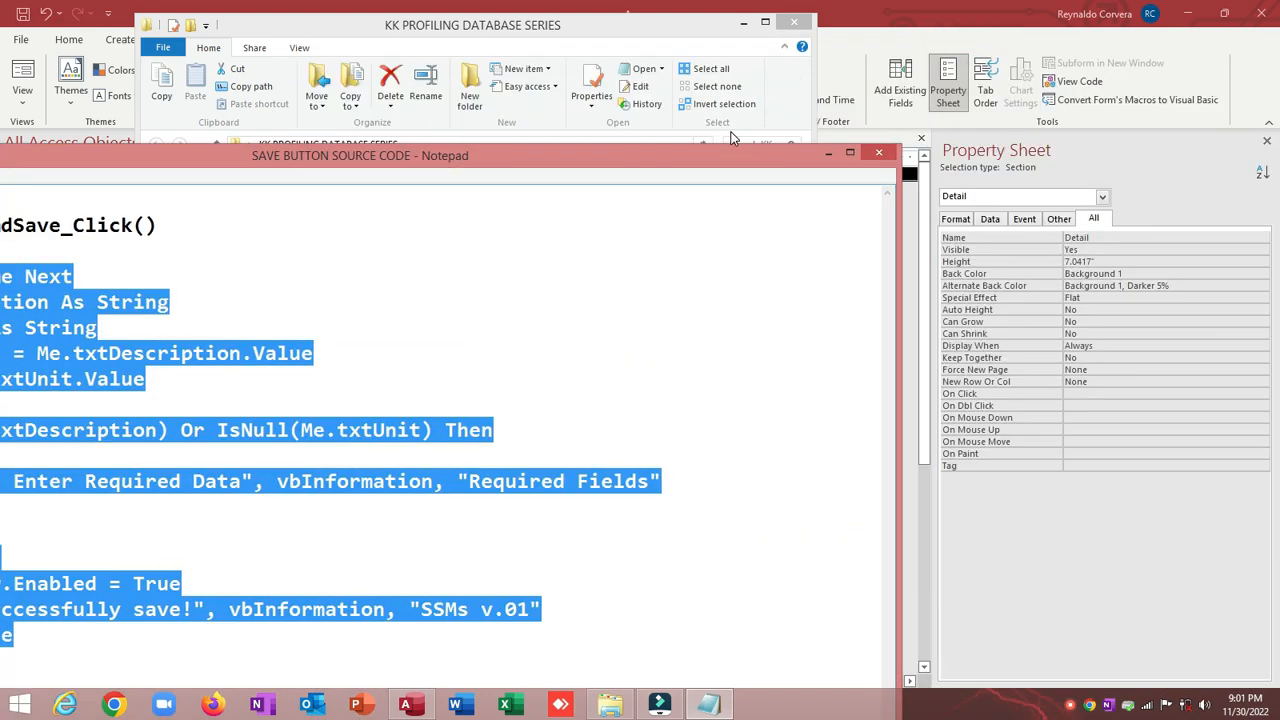
click(826, 152)
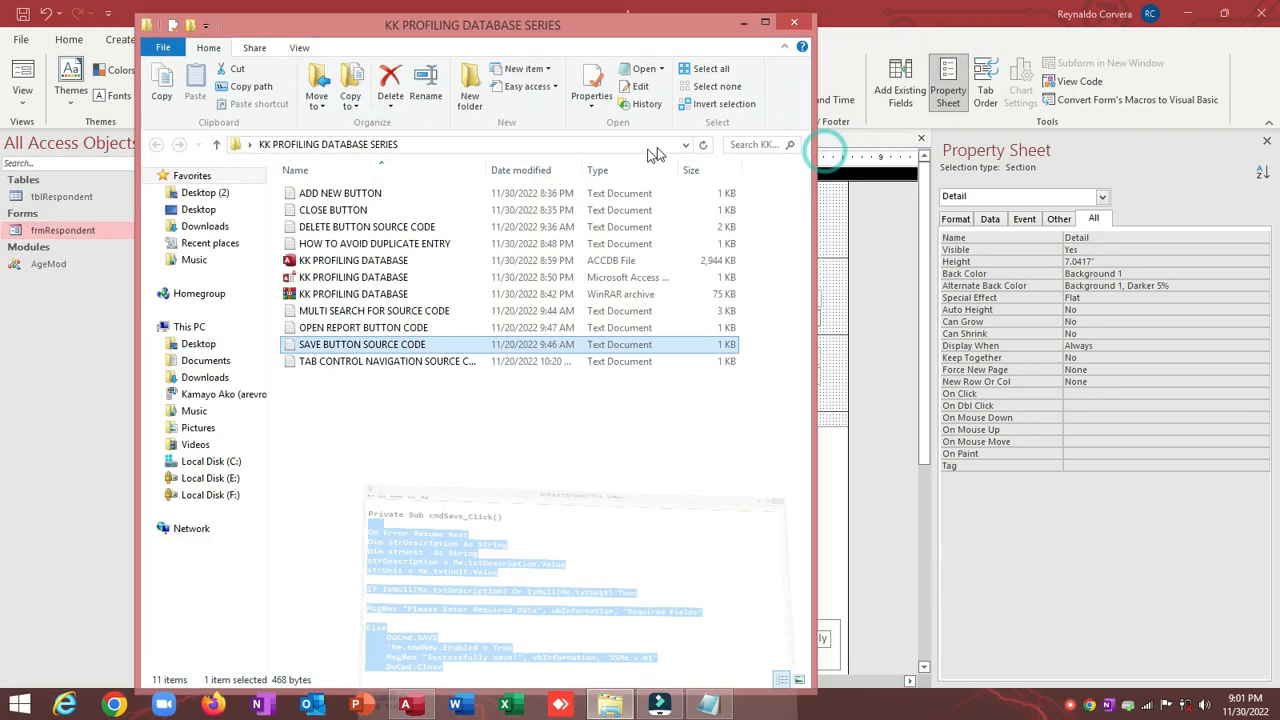
click(743, 22)
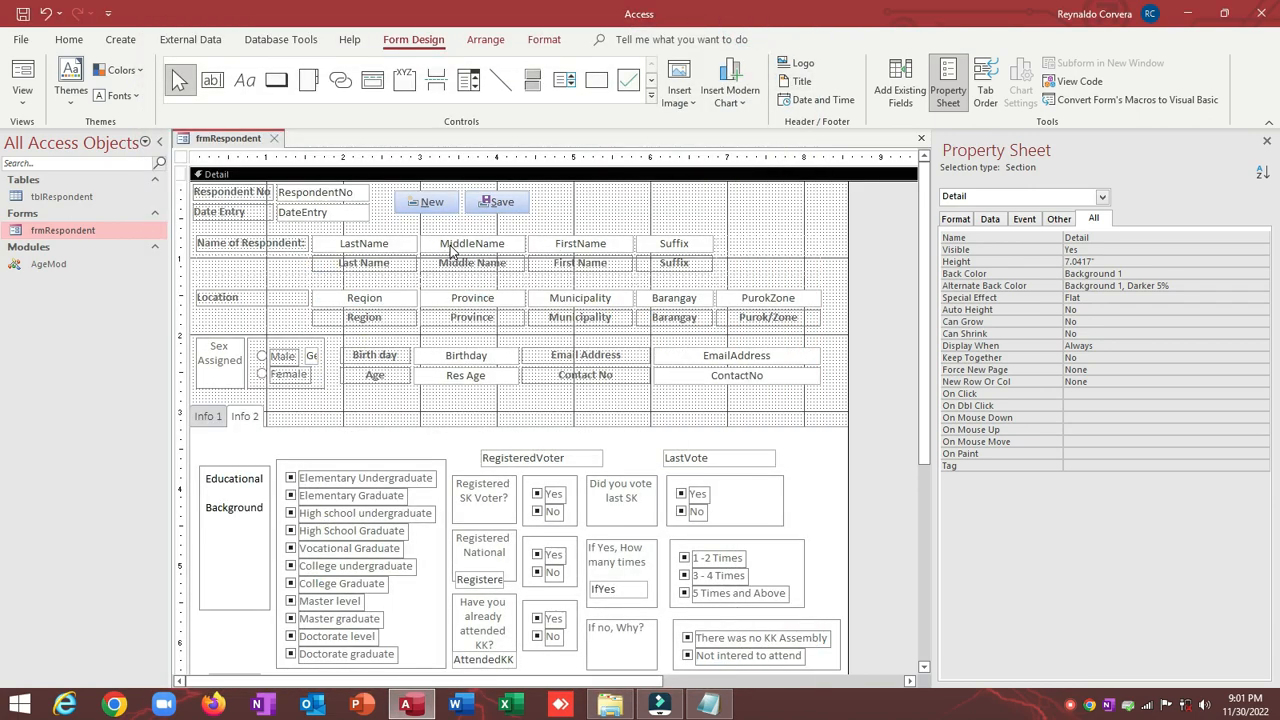
Step: Set cmdSave's On Click to [Event Procedure] and paste the copied save code into cmdSave_Click
click(503, 208)
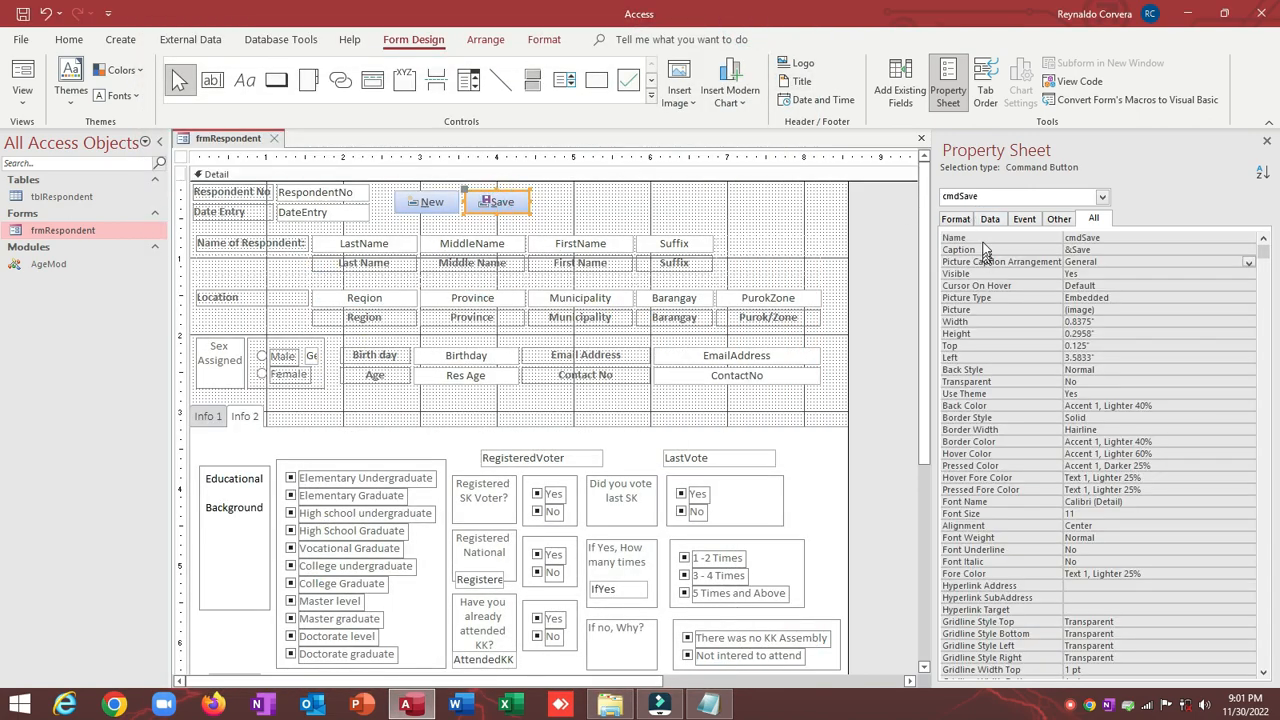
click(1025, 219)
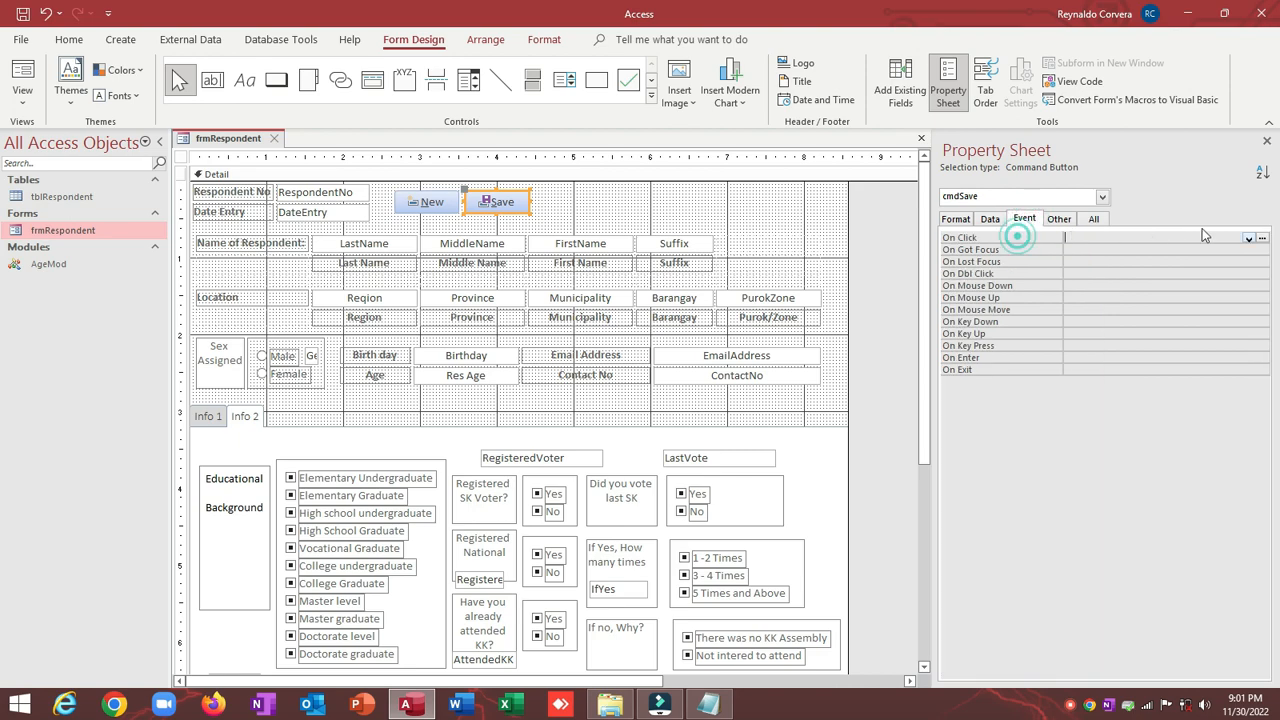
click(1249, 238)
click(1238, 249)
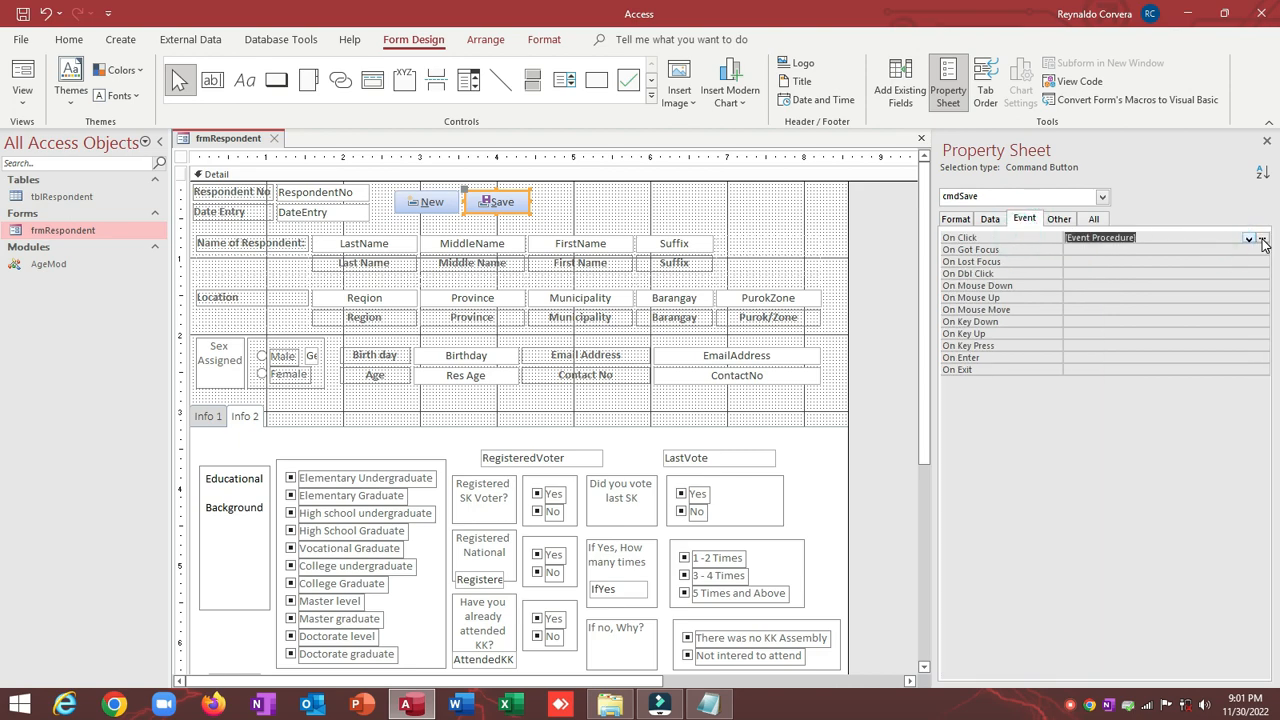
click(1262, 239)
text(On Error Resume Next Dim strDescription As String Dim strUnit  As String strDescription = Me.txtDescription.Value strUnit = Me.txtUnit.Value  If IsNull(Me.txtDescription) Or IsNull(Me.txtUnit) Then  MsgBox "Please Enter Required Data", vbInformation, "Required Fields"  Else     DoCmd.Save     'Me.cmdNew.Enabled = True     MsgBox "Successfully save!", vbInformation, "SSMs v.01"     DoCmd.Close   End If)
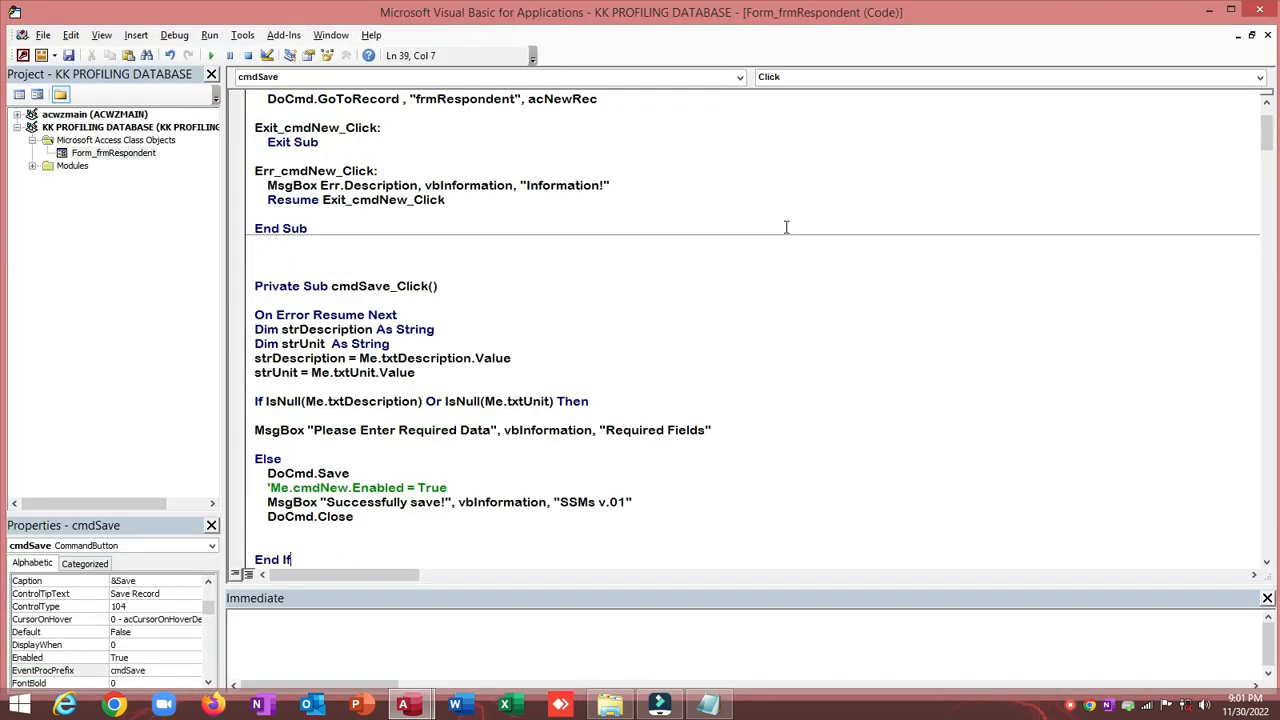
key(alt+F11)
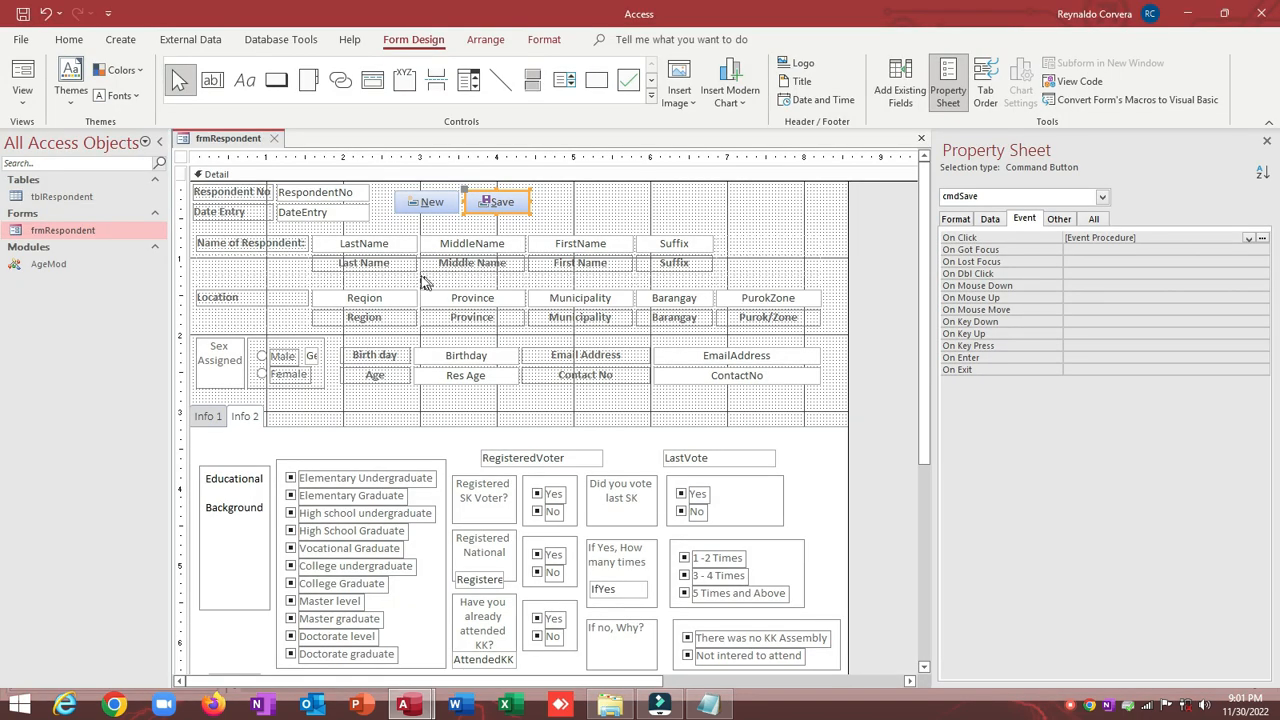
Step: Rename the first declared variable from strDescription to strLastName, using the LastName box's name
click(401, 246)
click(1059, 219)
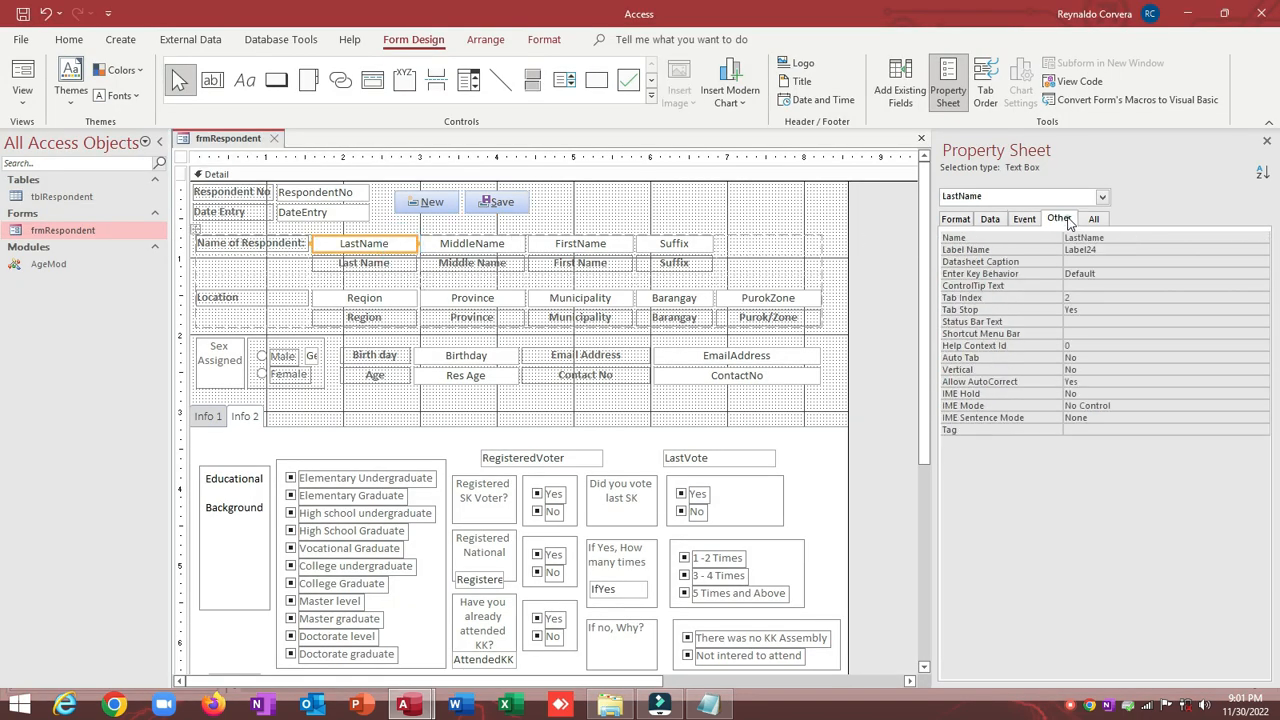
click(1033, 240)
key(ctrl+c)
key(alt+F11)
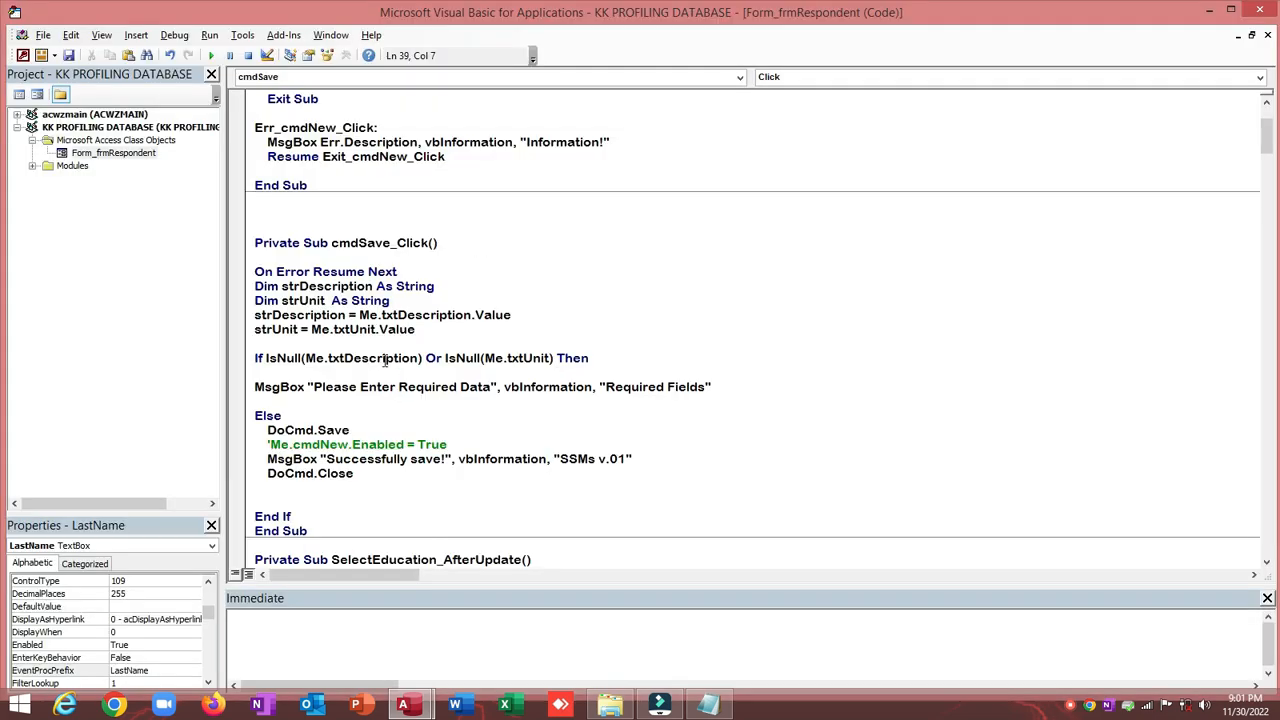
drag(301, 290, 374, 287)
key(ctrl+v)
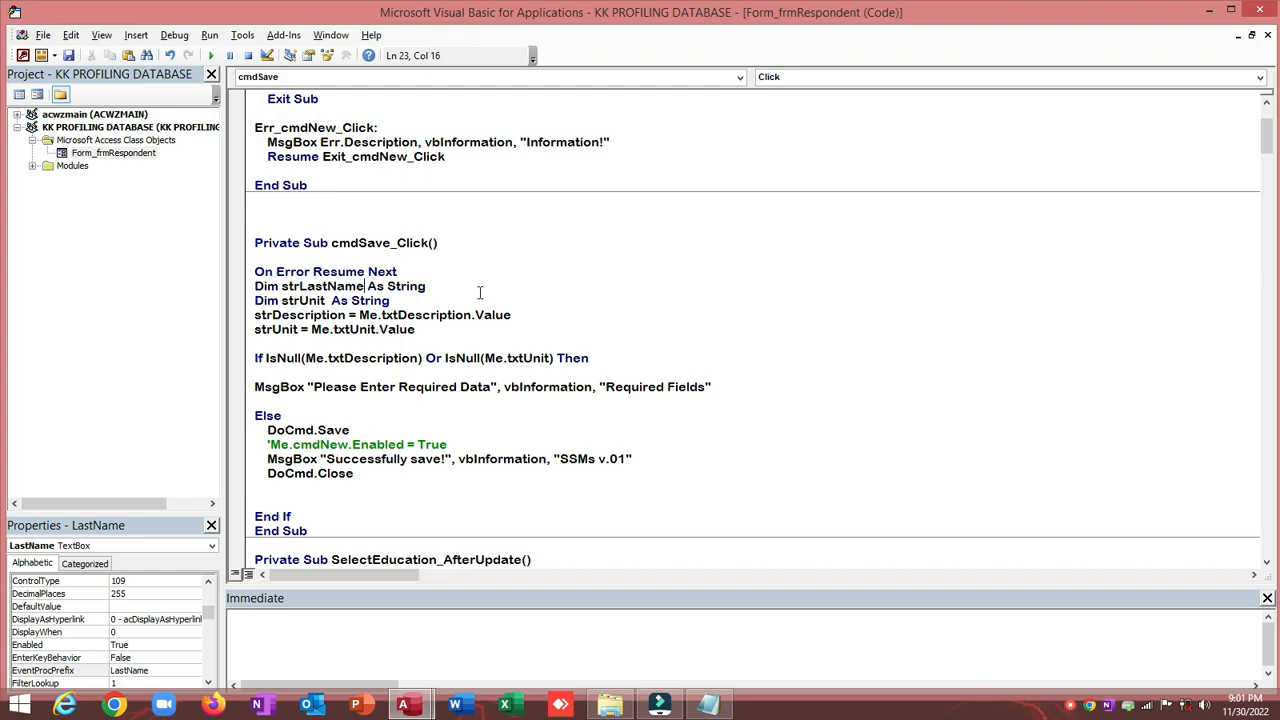
Step: Rename the second declared variable to strMiddleName, matching the MiddleName text box
key(alt+F11)
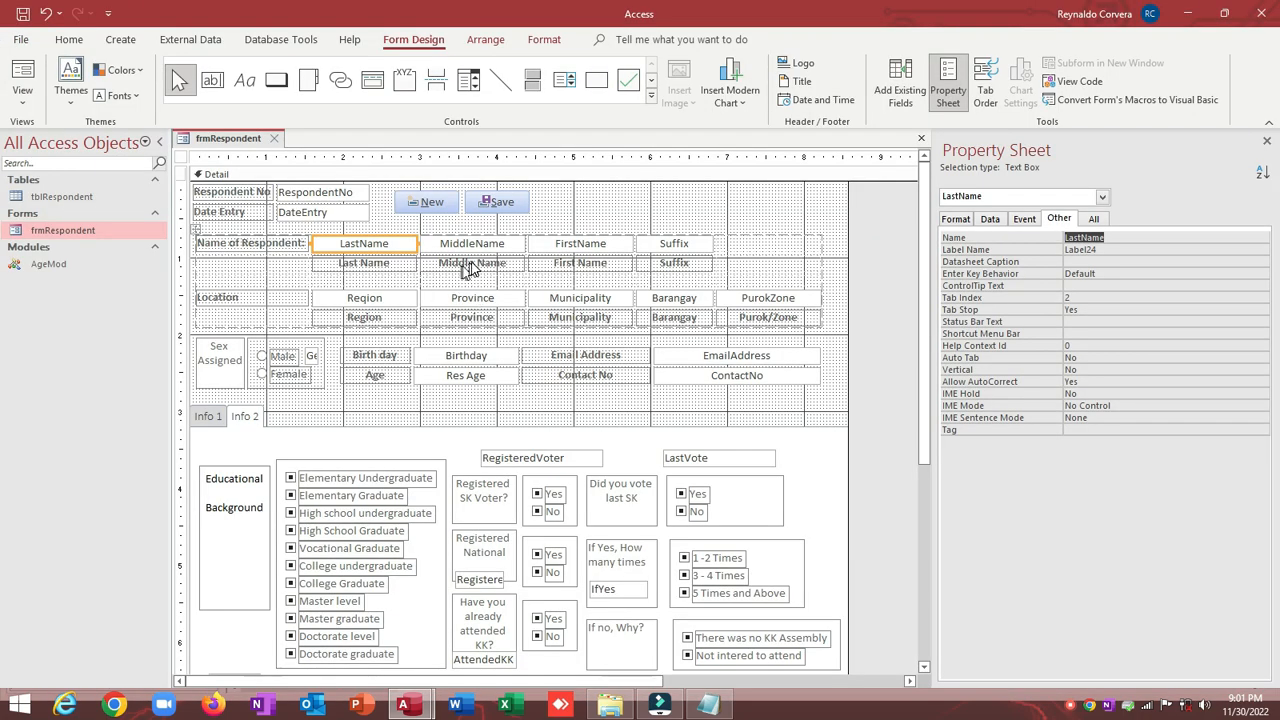
click(478, 249)
click(1033, 237)
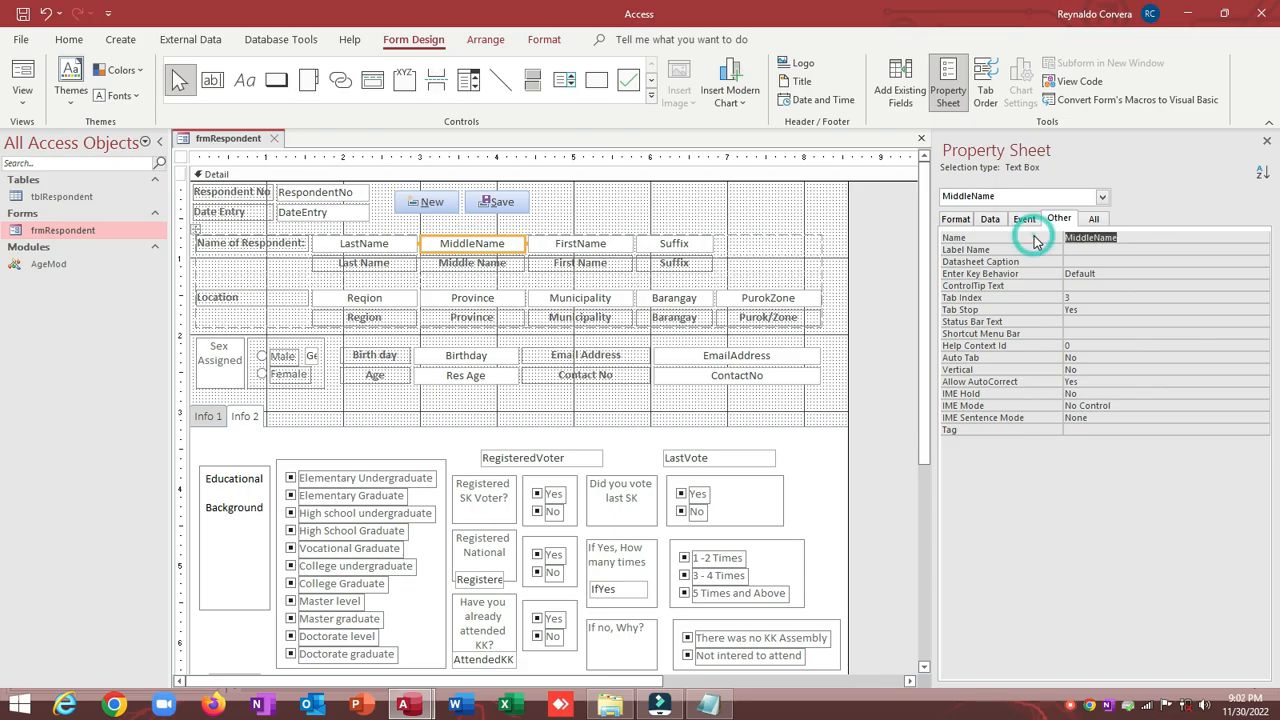
key(alt+F11)
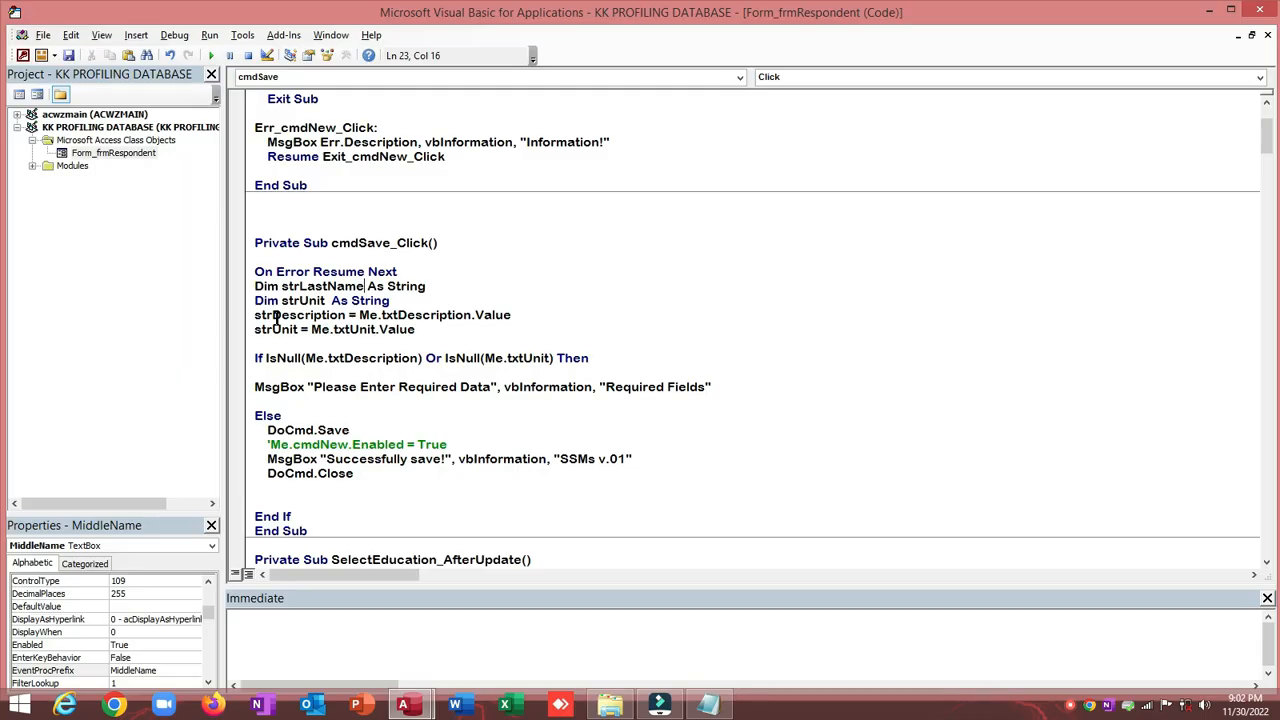
drag(274, 317, 325, 301)
text(MiddleName)
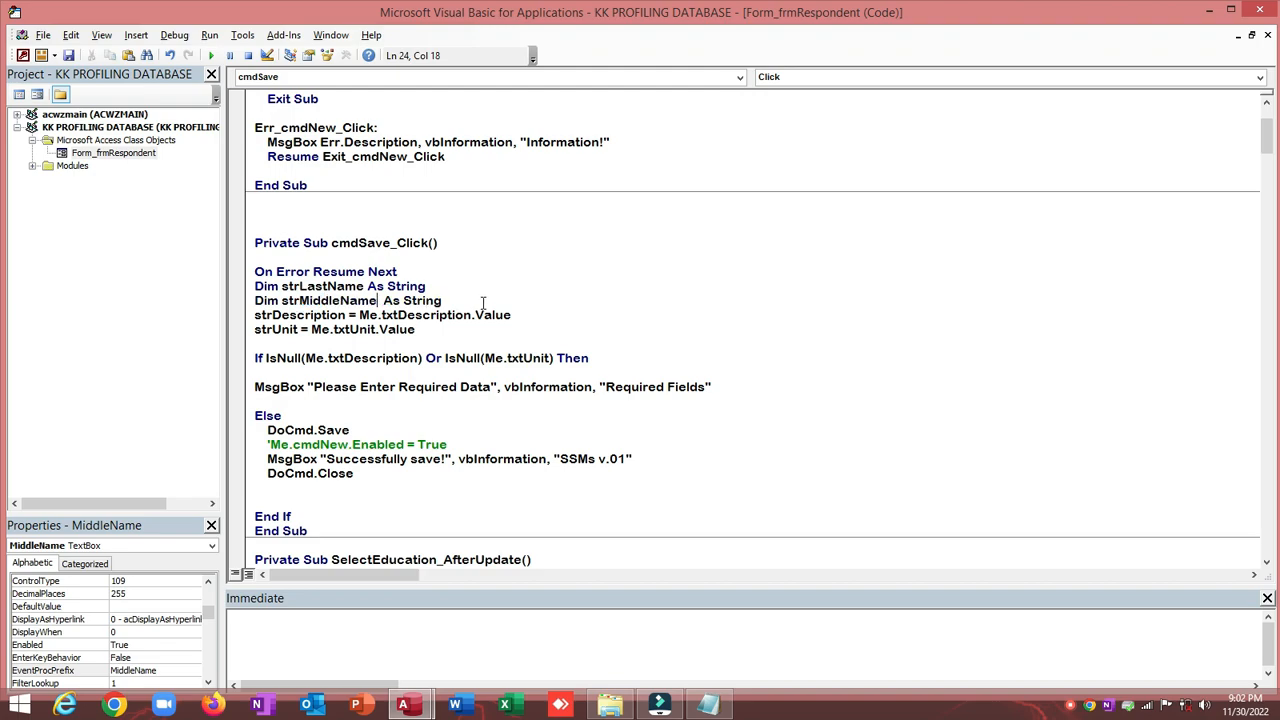
click(480, 305)
Step: Duplicate the strMiddleName declaration and rename the copy to strFirstName As String
key(Return)
key(Return)
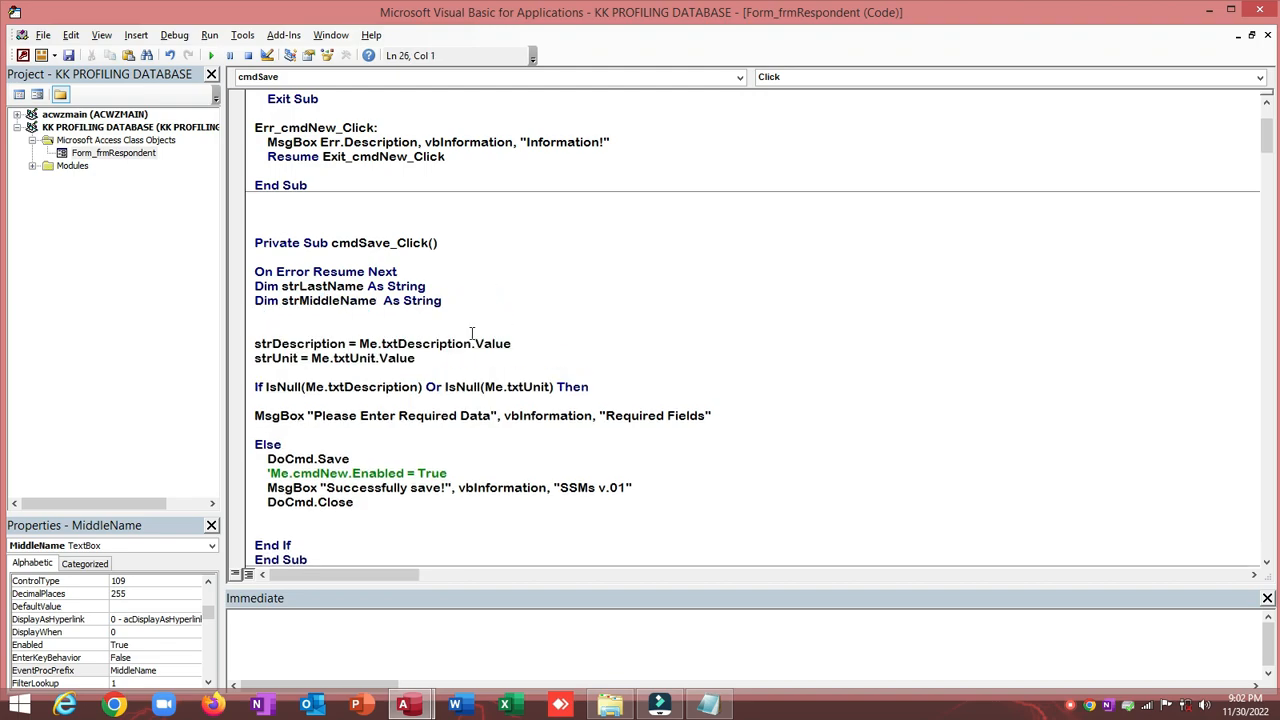
drag(255, 299, 444, 294)
key(ctrl+c)
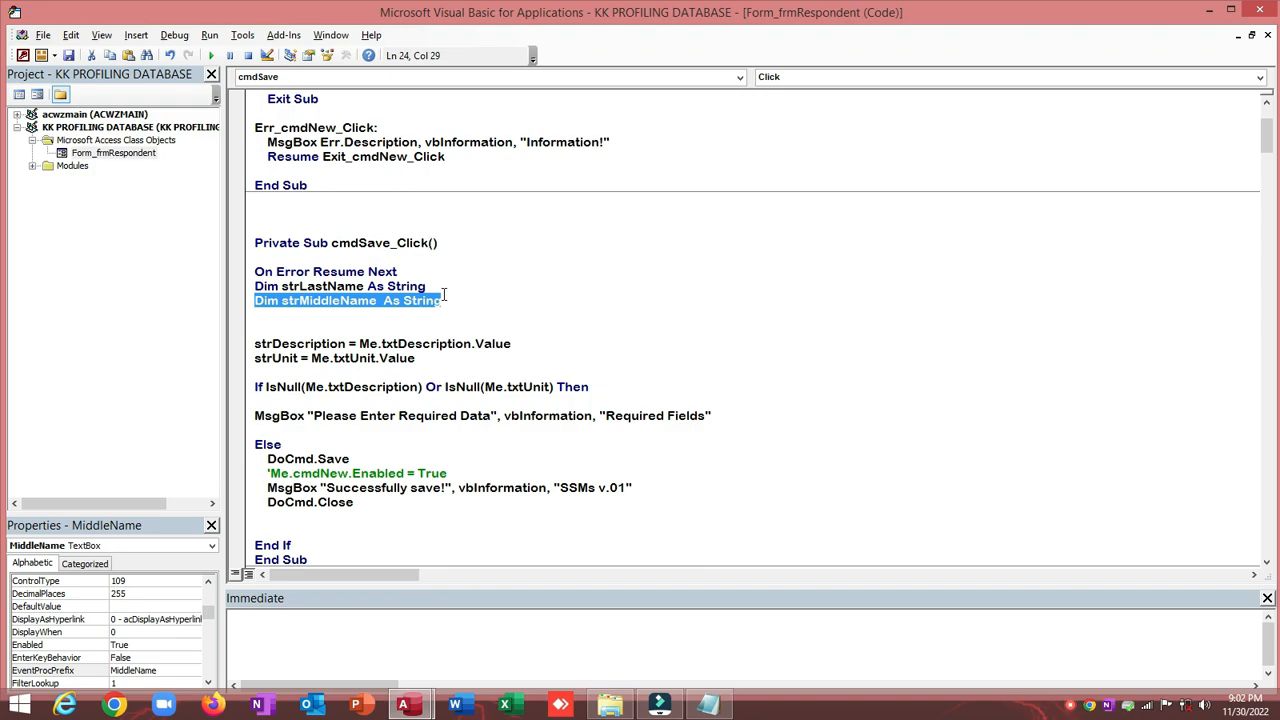
click(308, 316)
key(ctrl+v)
key(alt+Tab)
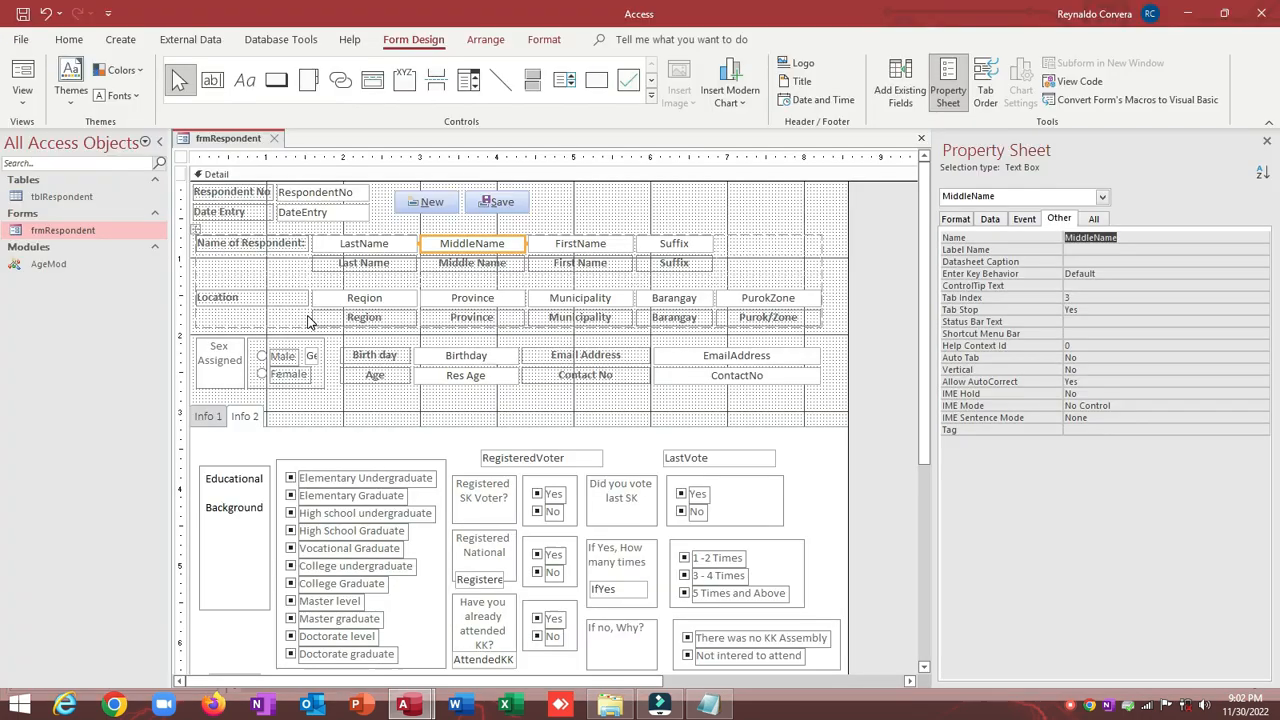
click(583, 245)
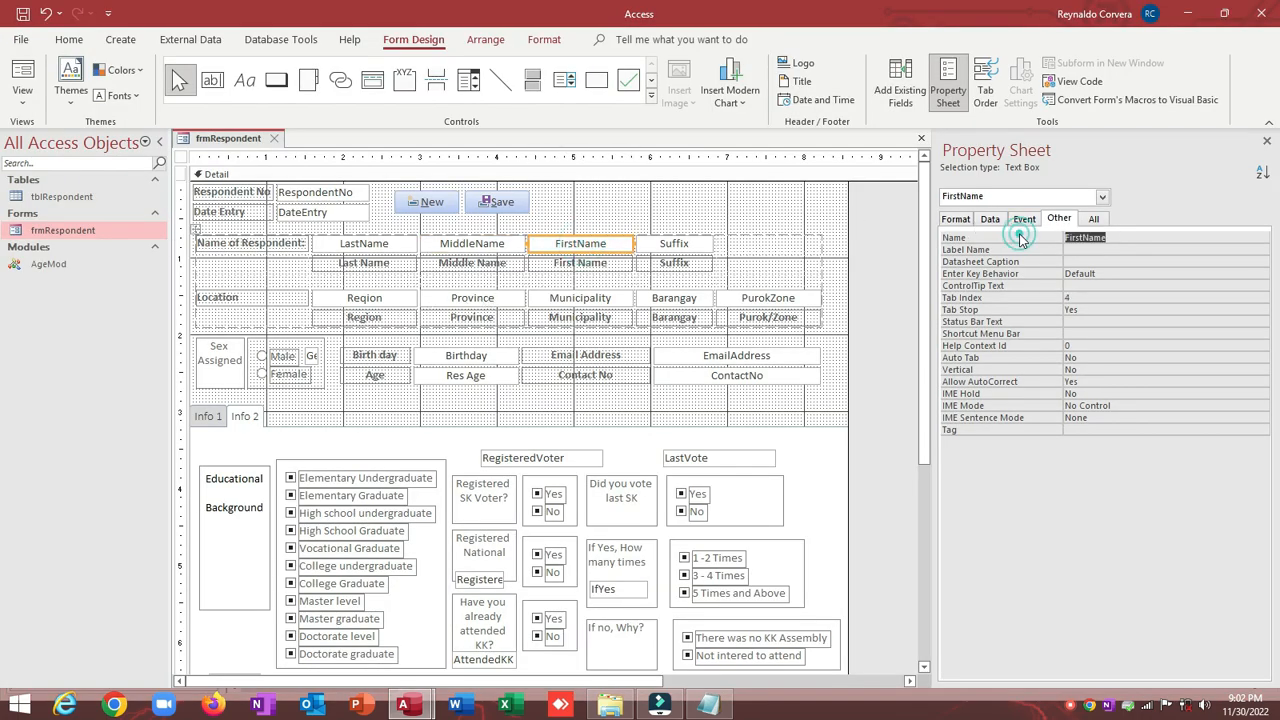
key(alt+Tab)
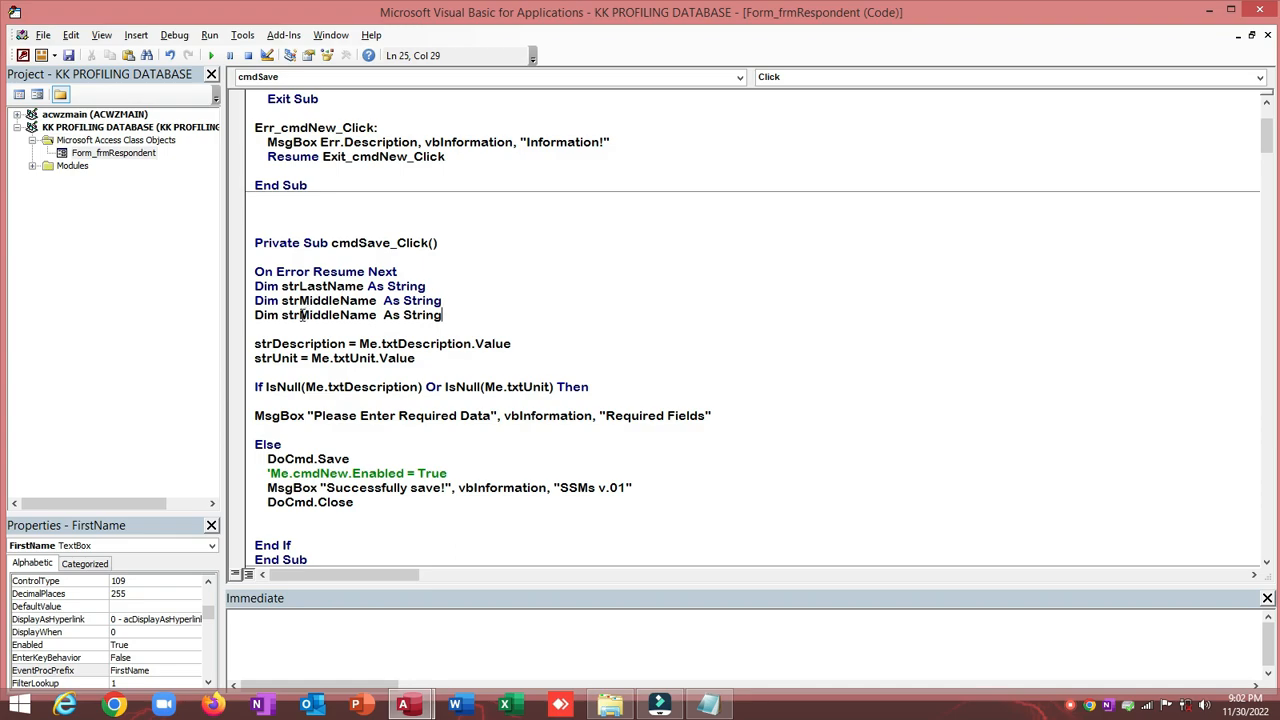
drag(300, 315, 376, 315)
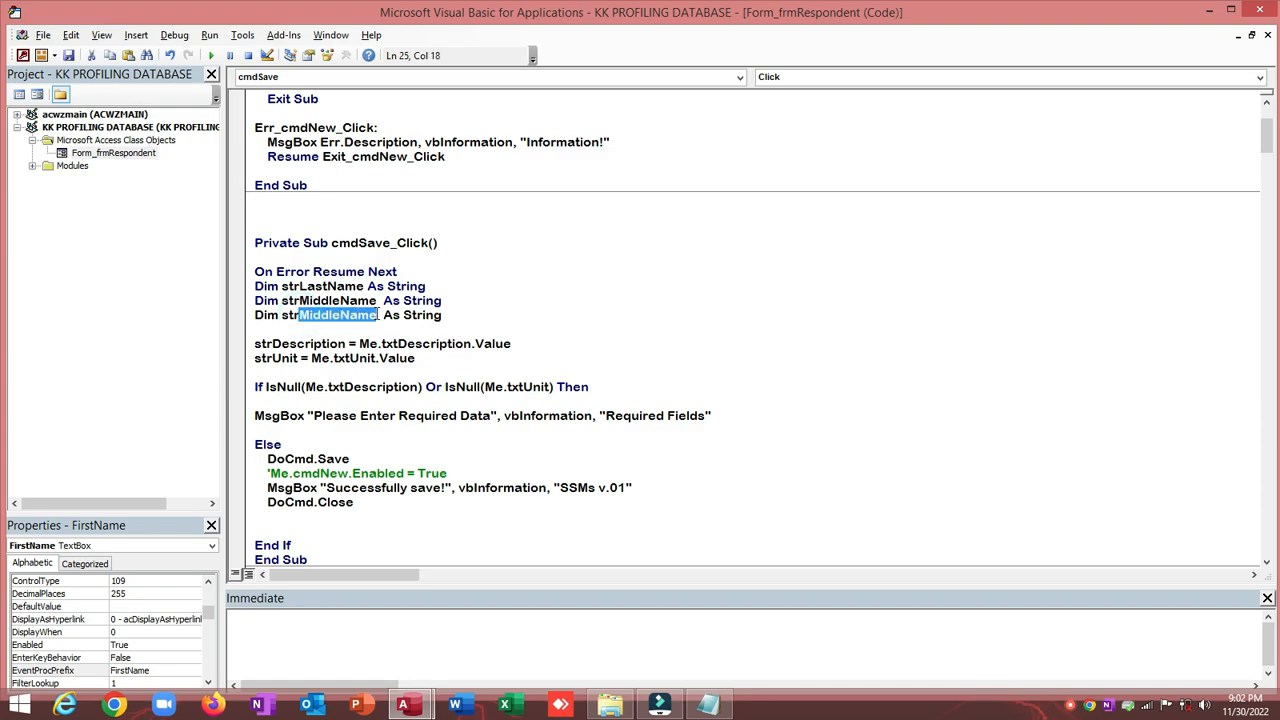
text(FirstName)
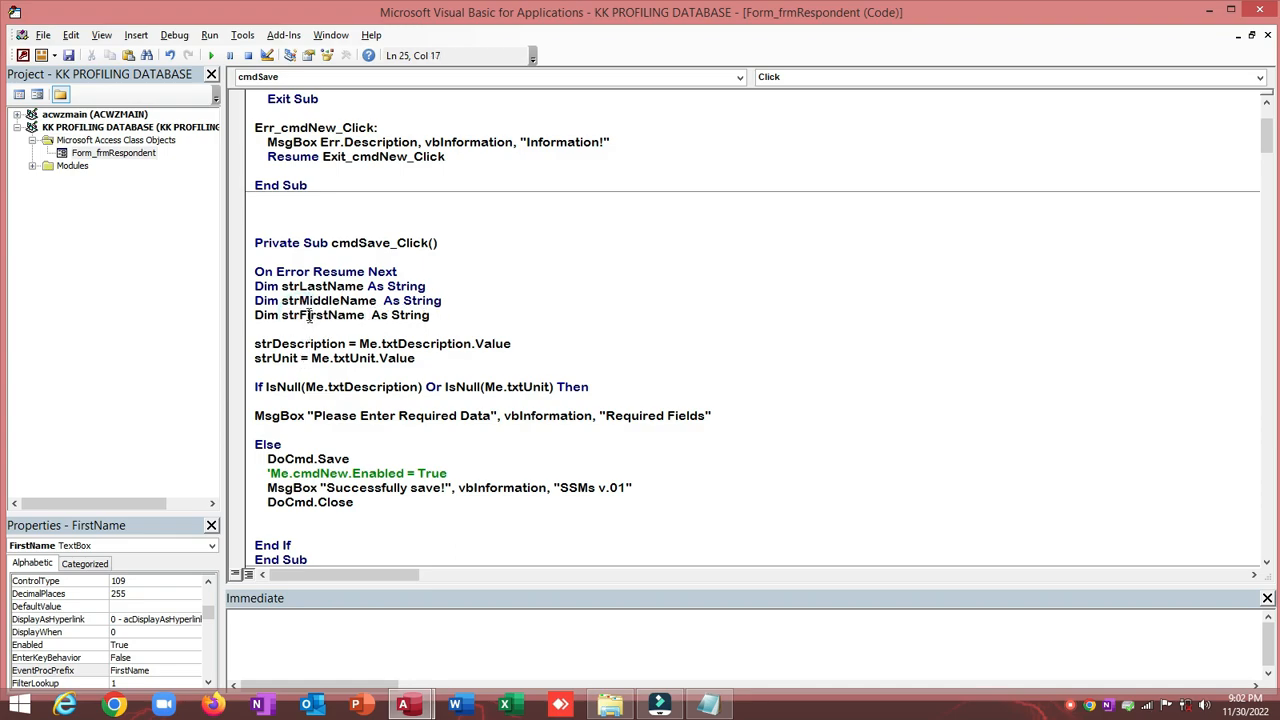
drag(284, 286, 360, 286)
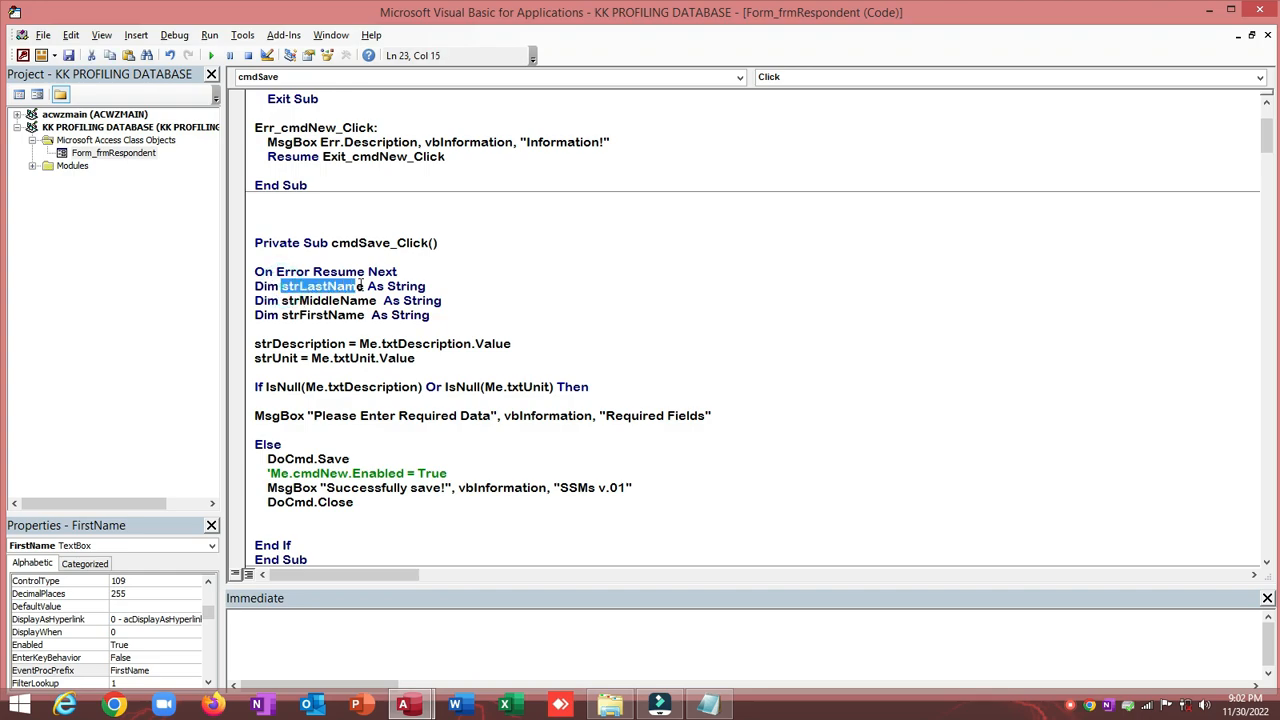
Step: Change the assignment variables to strLastName and strMiddleName, and duplicate the second assignment line
double_click(268, 343)
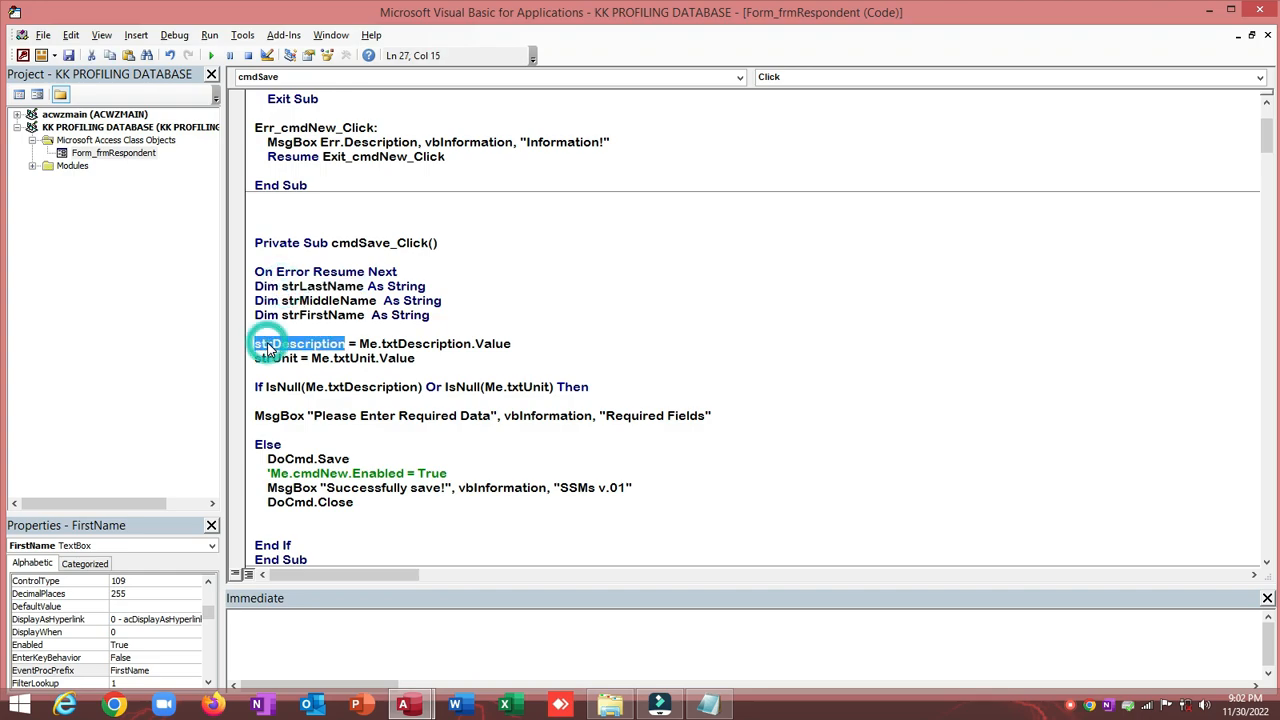
text(strLastName)
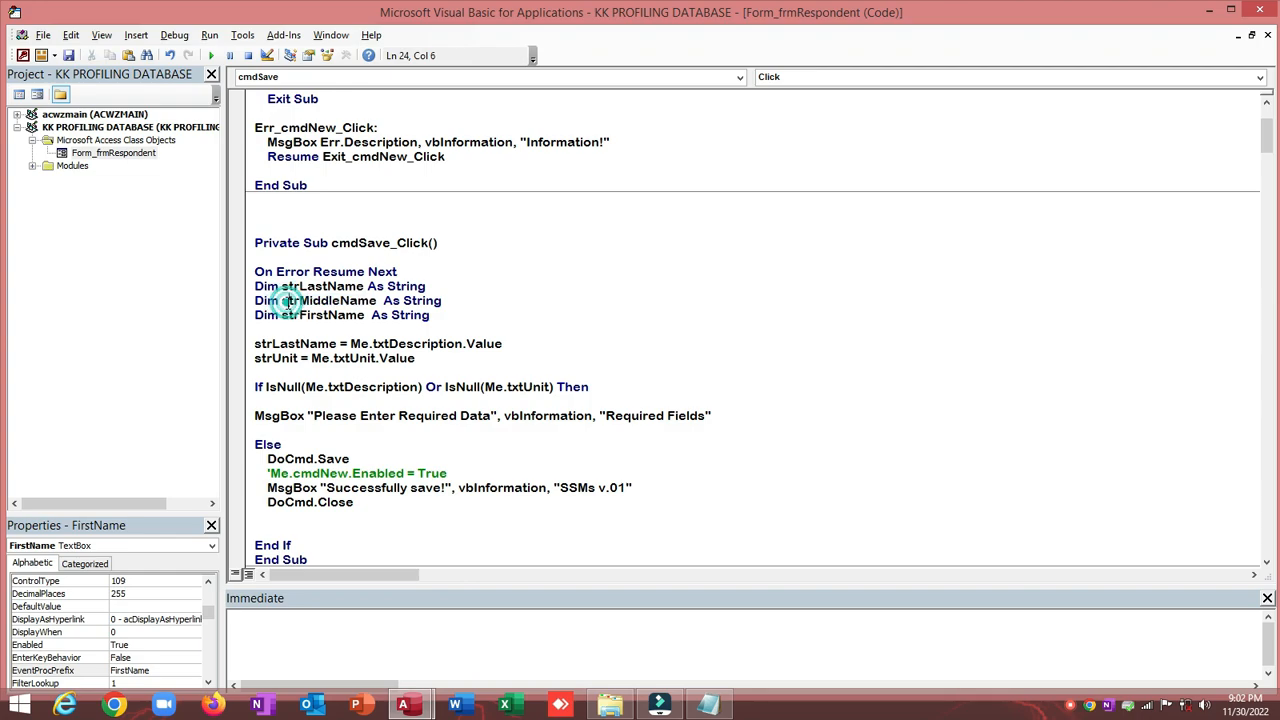
double_click(286, 302)
key(ctrl+c)
double_click(268, 358)
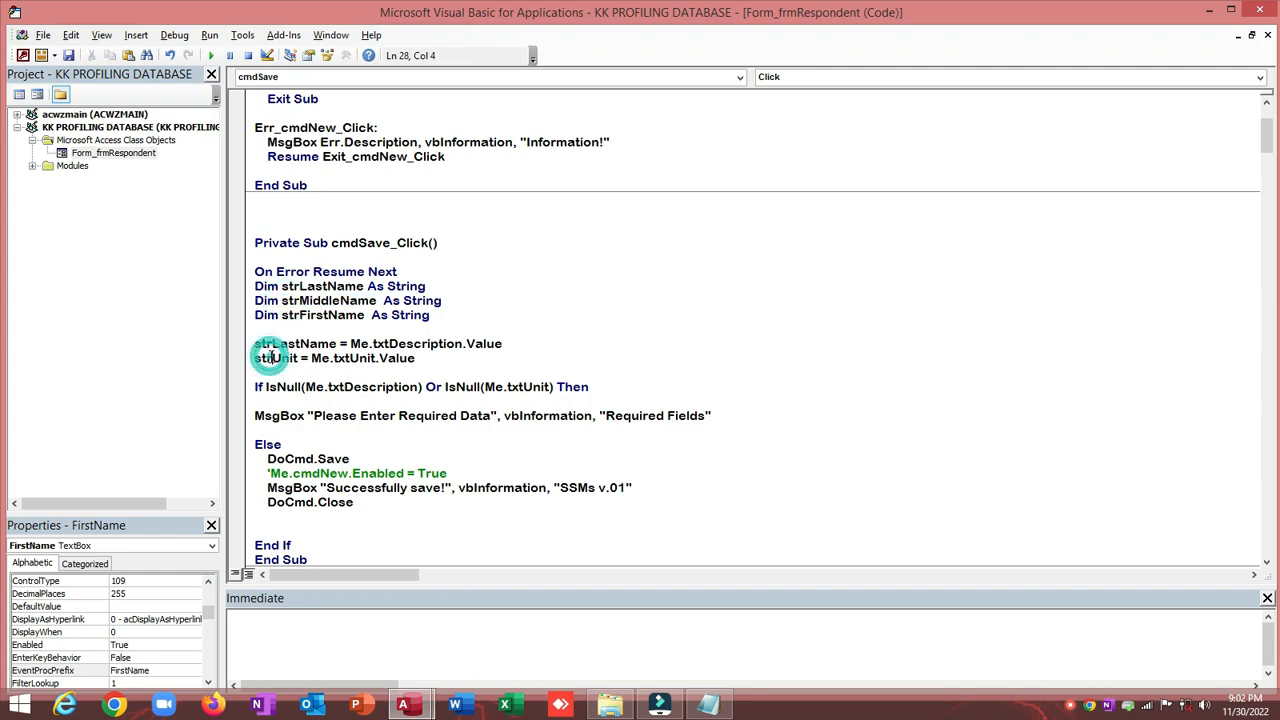
key(ctrl+v)
click(248, 358)
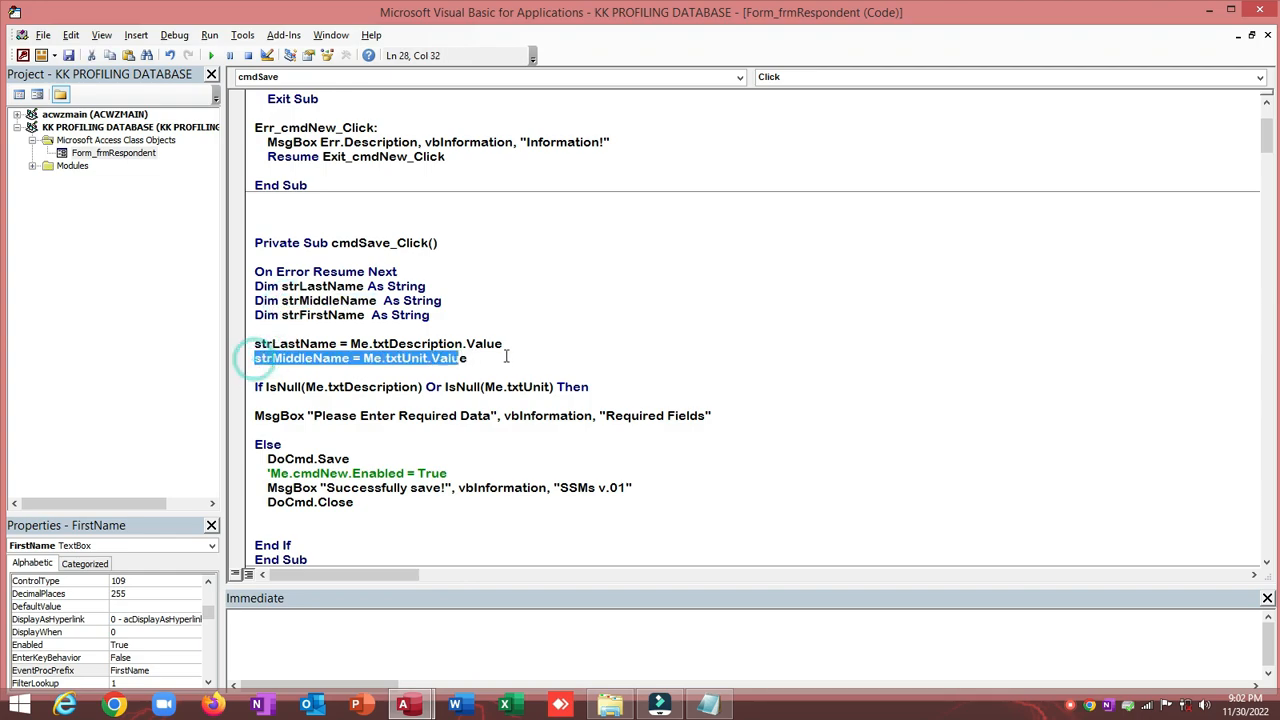
click(510, 356)
key(Return)
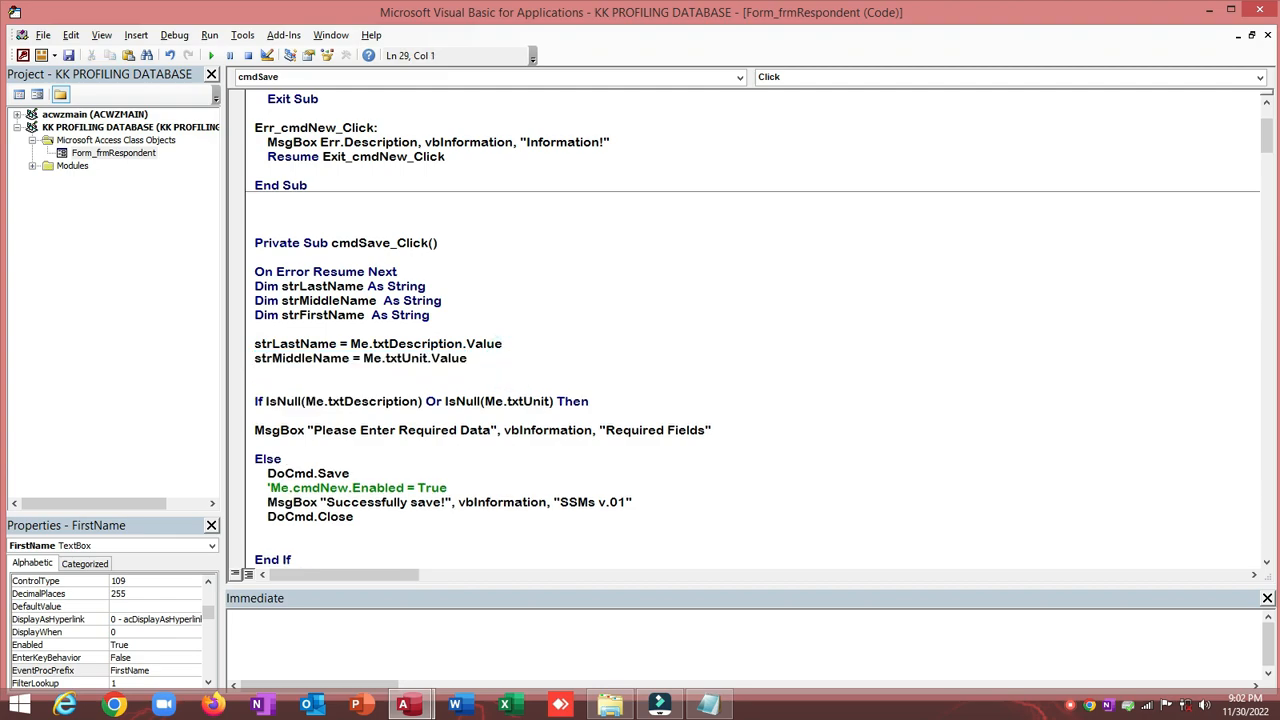
key(ctrl+v)
Step: Make the first two assignments read the LastName and MiddleName fields instead of txtDescription and txtUnit
key(alt+F11)
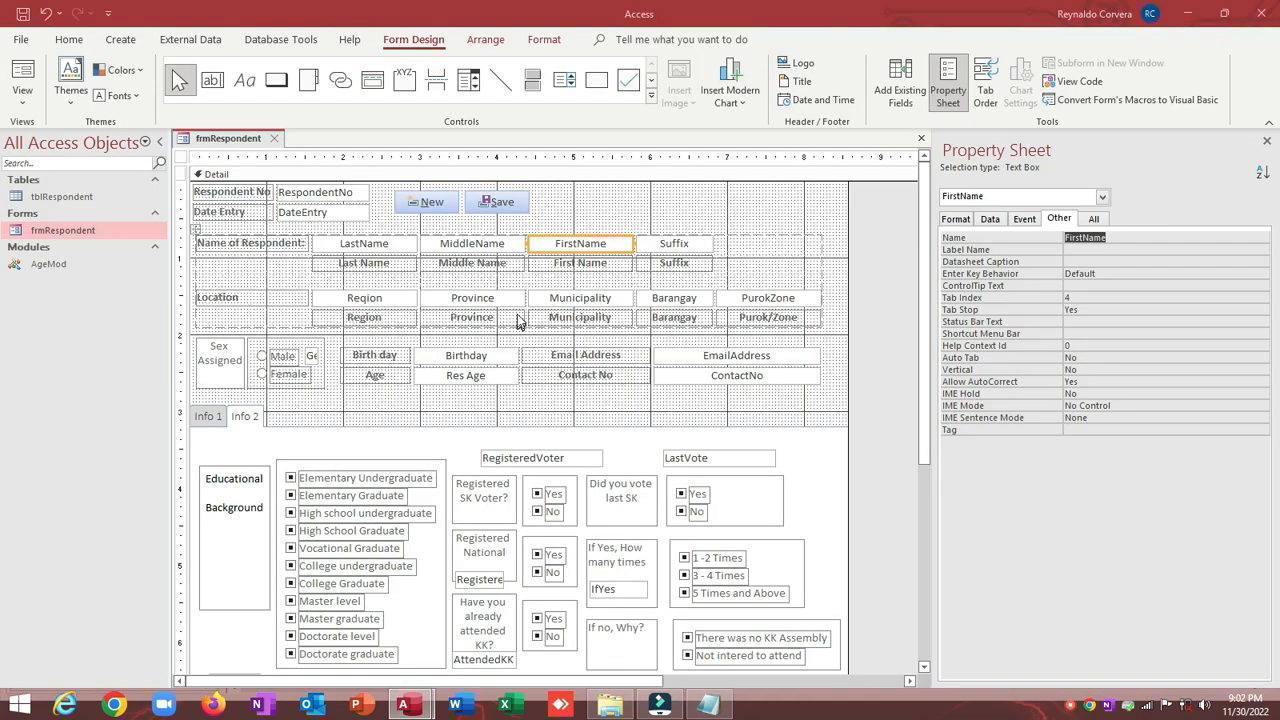
click(364, 243)
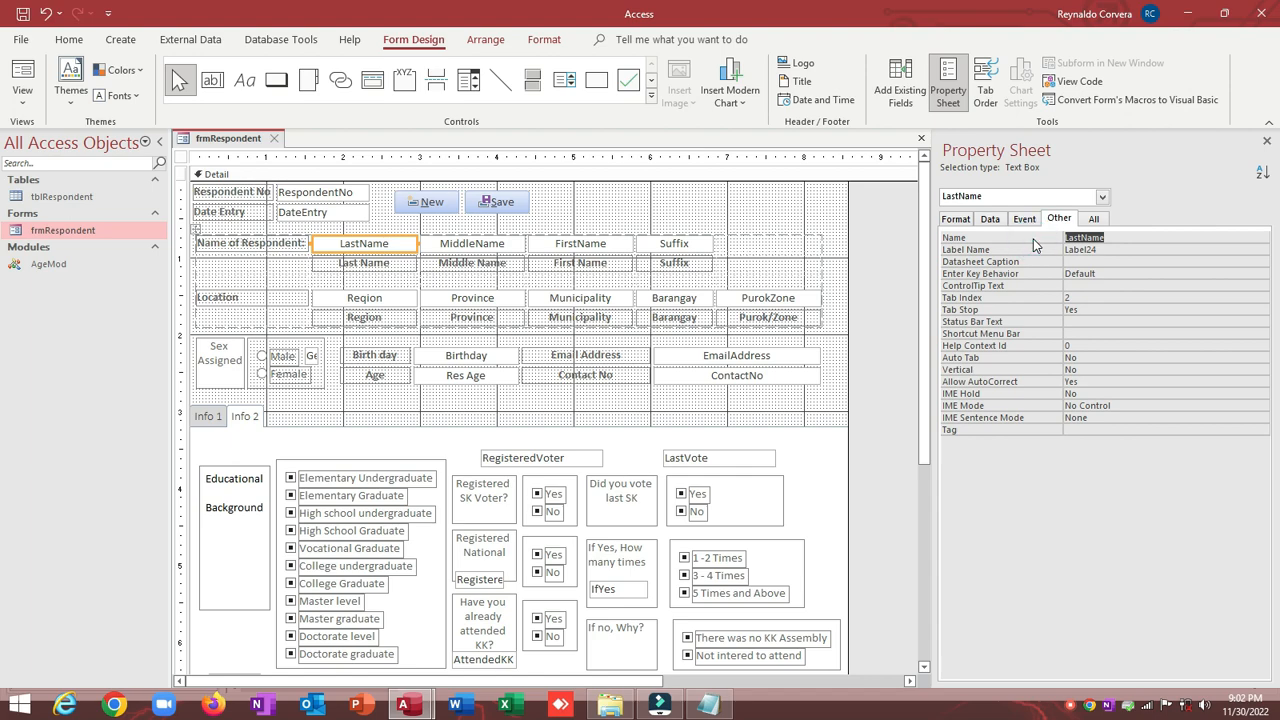
key(alt+F11)
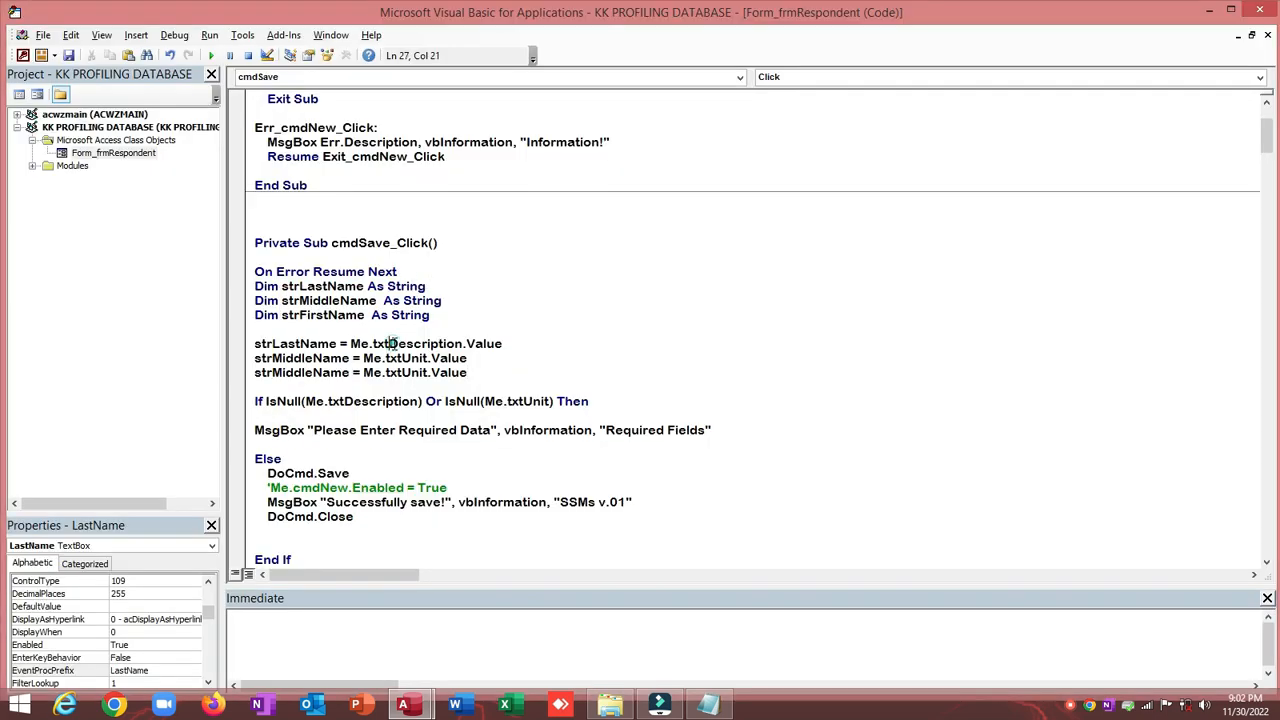
double_click(392, 343)
text(LastName)
key(alt+F11)
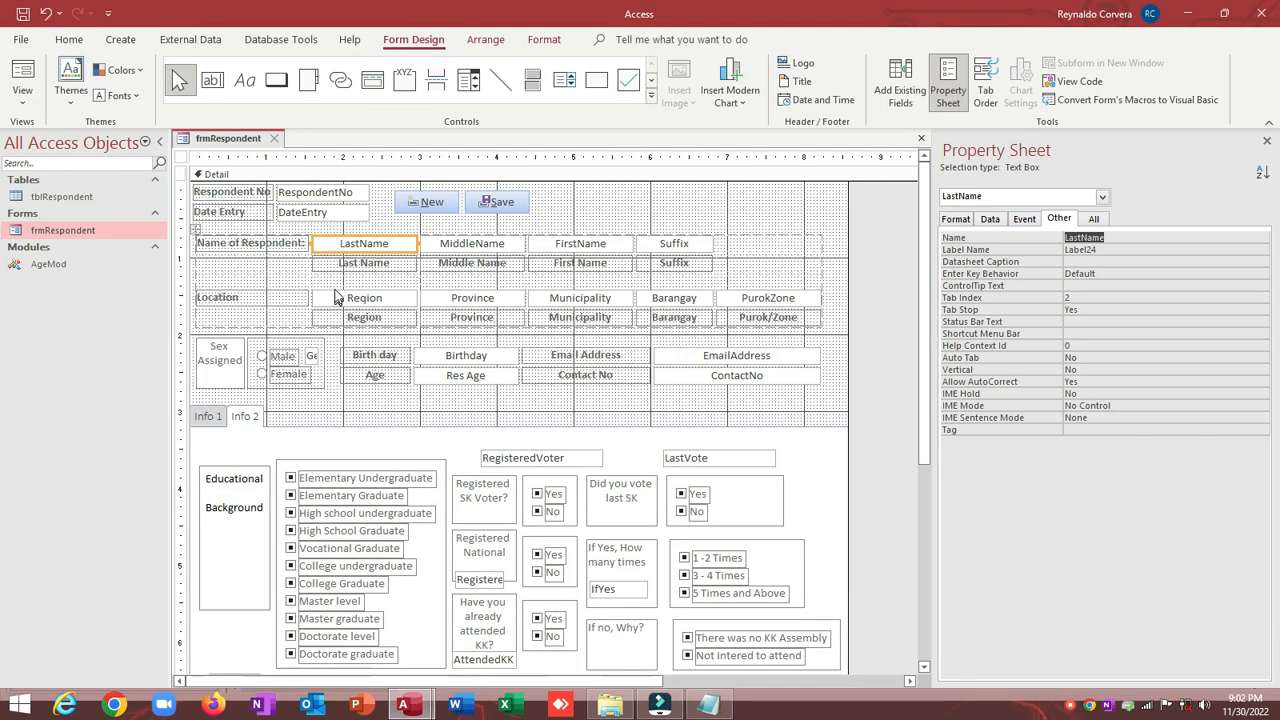
click(447, 249)
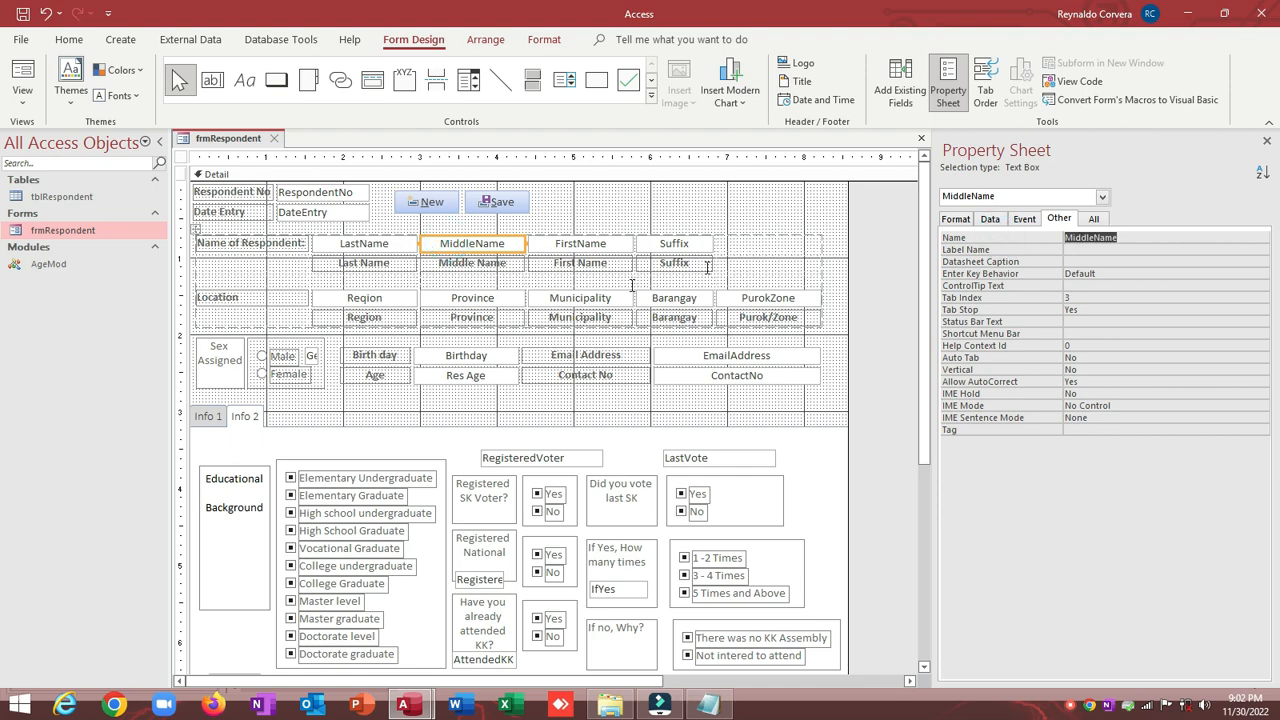
key(alt+F11)
double_click(404, 357)
text(MiddleName)
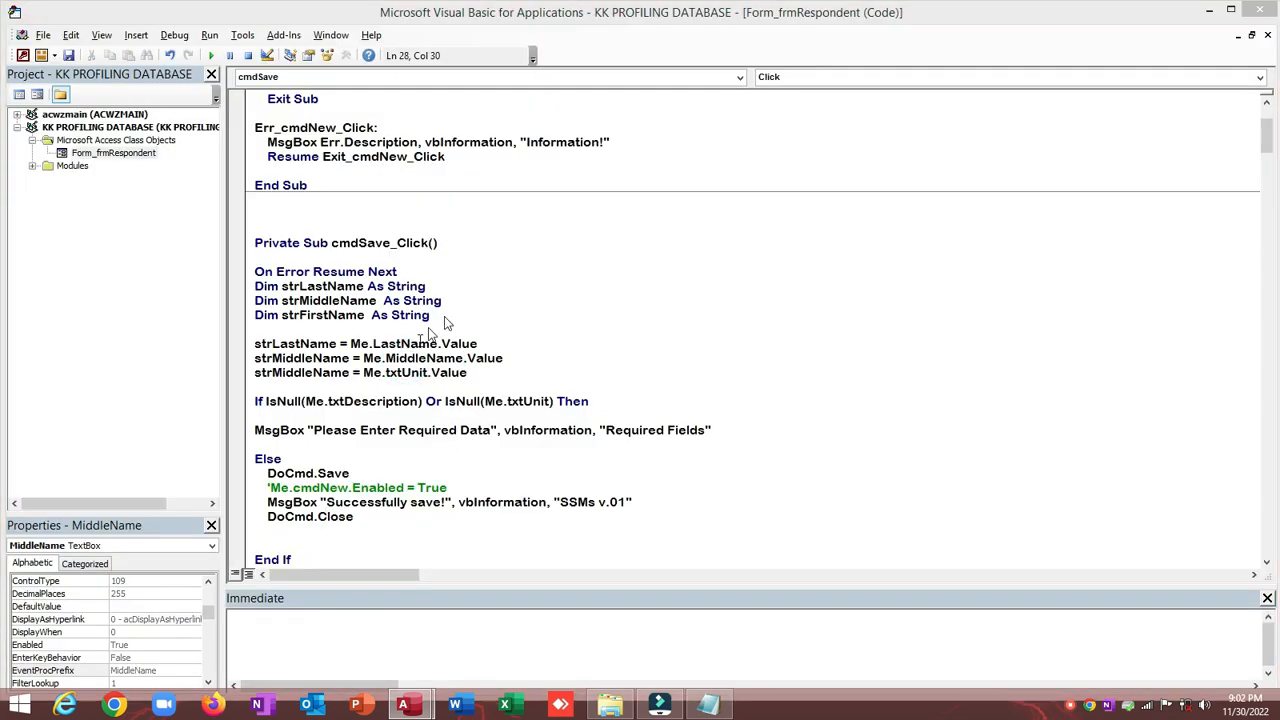
Step: Make the third assignment read the FirstName field
key(alt+F11)
click(556, 240)
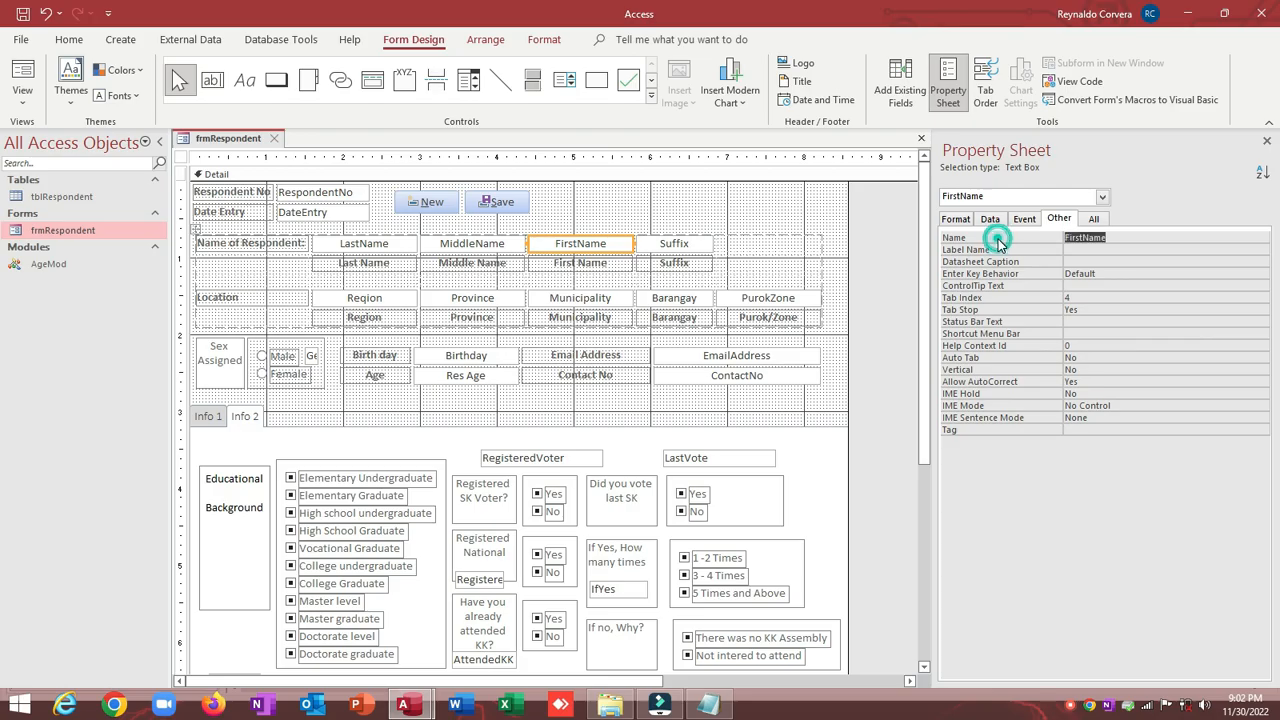
key(alt+F11)
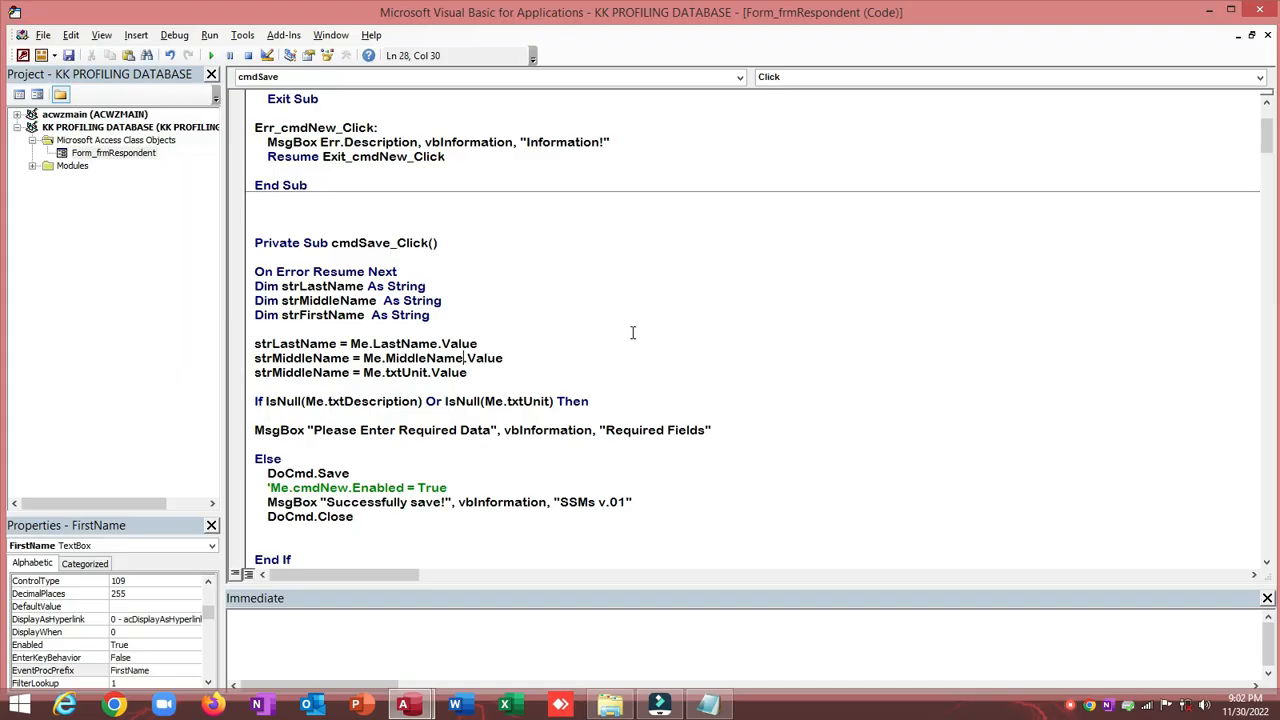
double_click(404, 372)
key(ctrl+v)
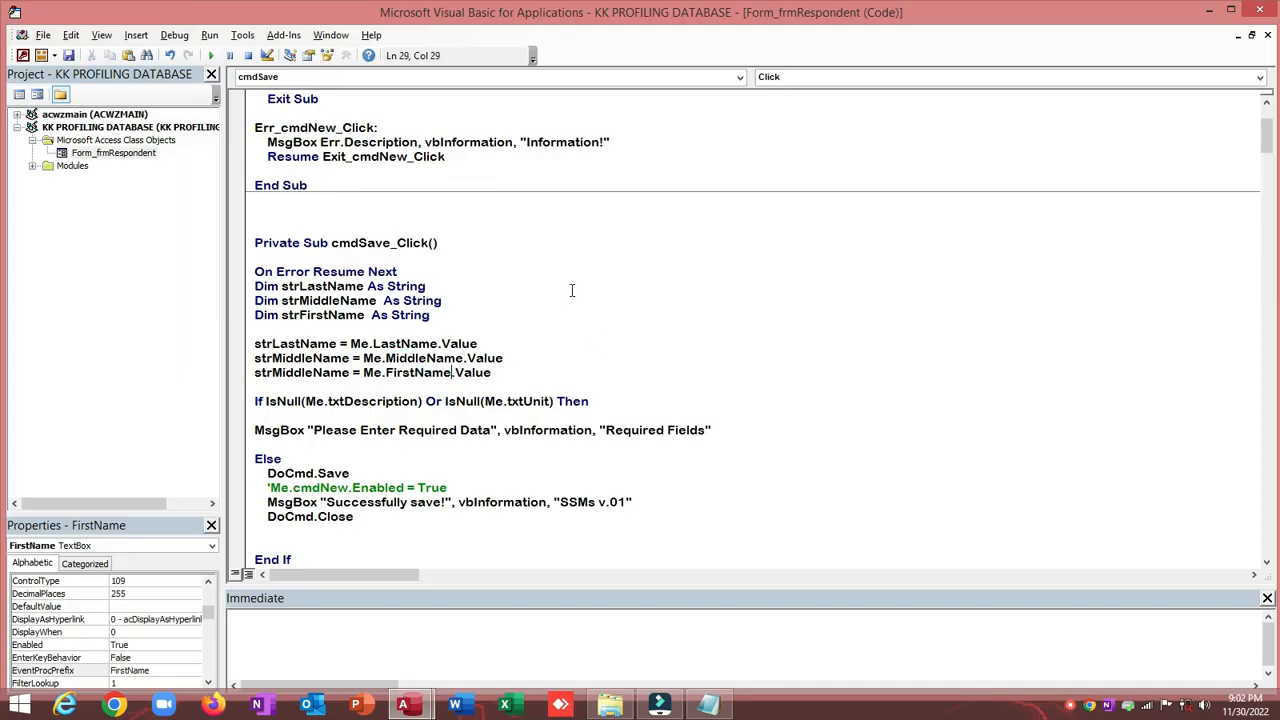
click(572, 287)
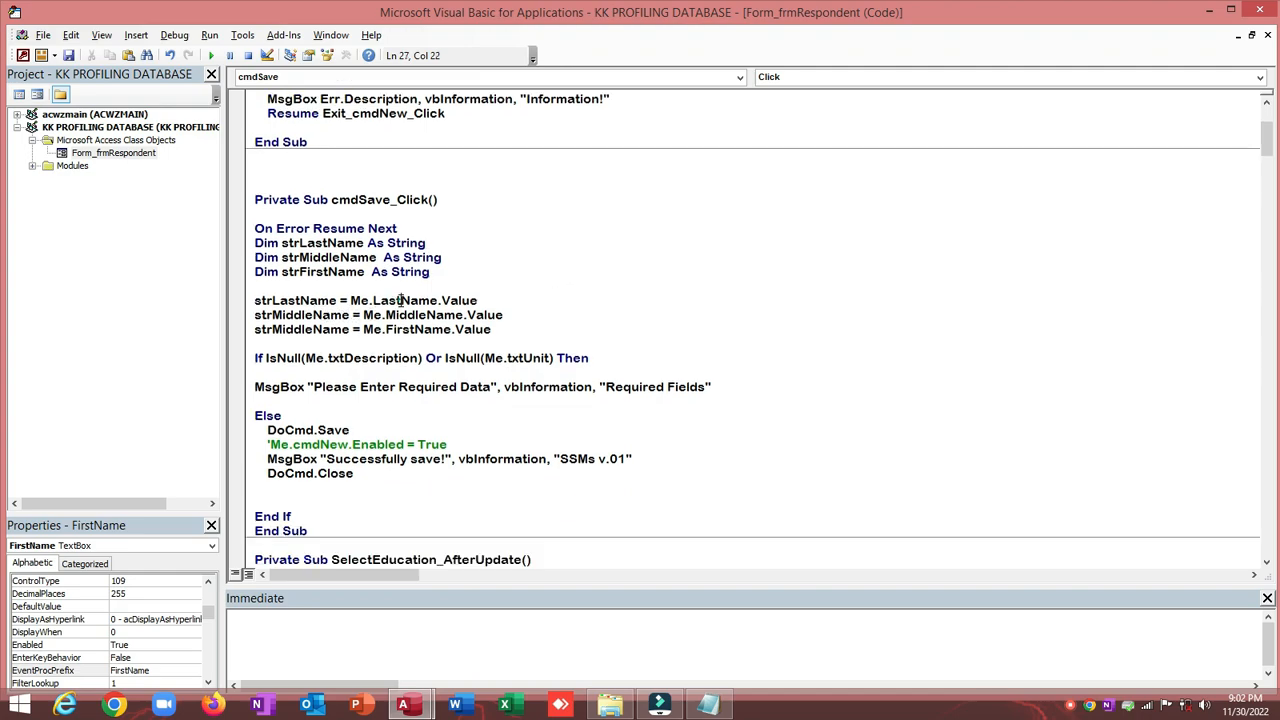
Step: Change the IsNull check to test LastName and MiddleName instead of txtDescription and txtUnit
double_click(402, 300)
key(ctrl+c)
double_click(368, 358)
key(ctrl+v)
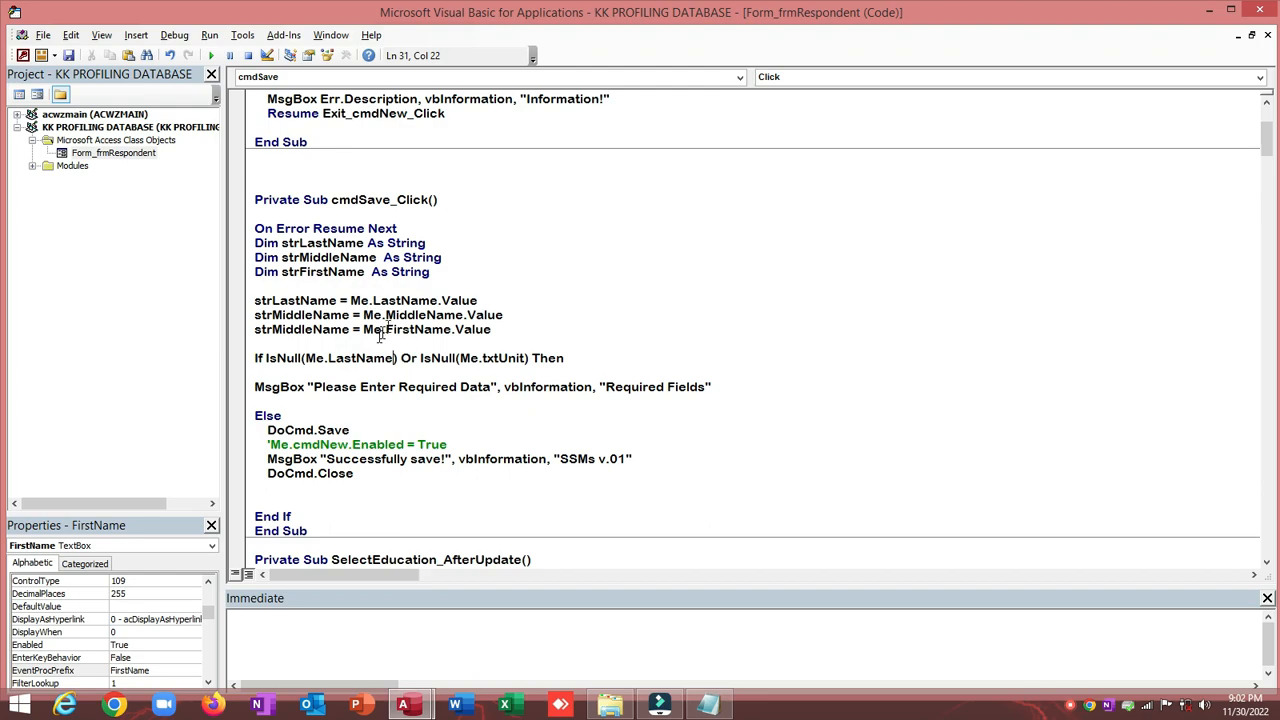
double_click(404, 315)
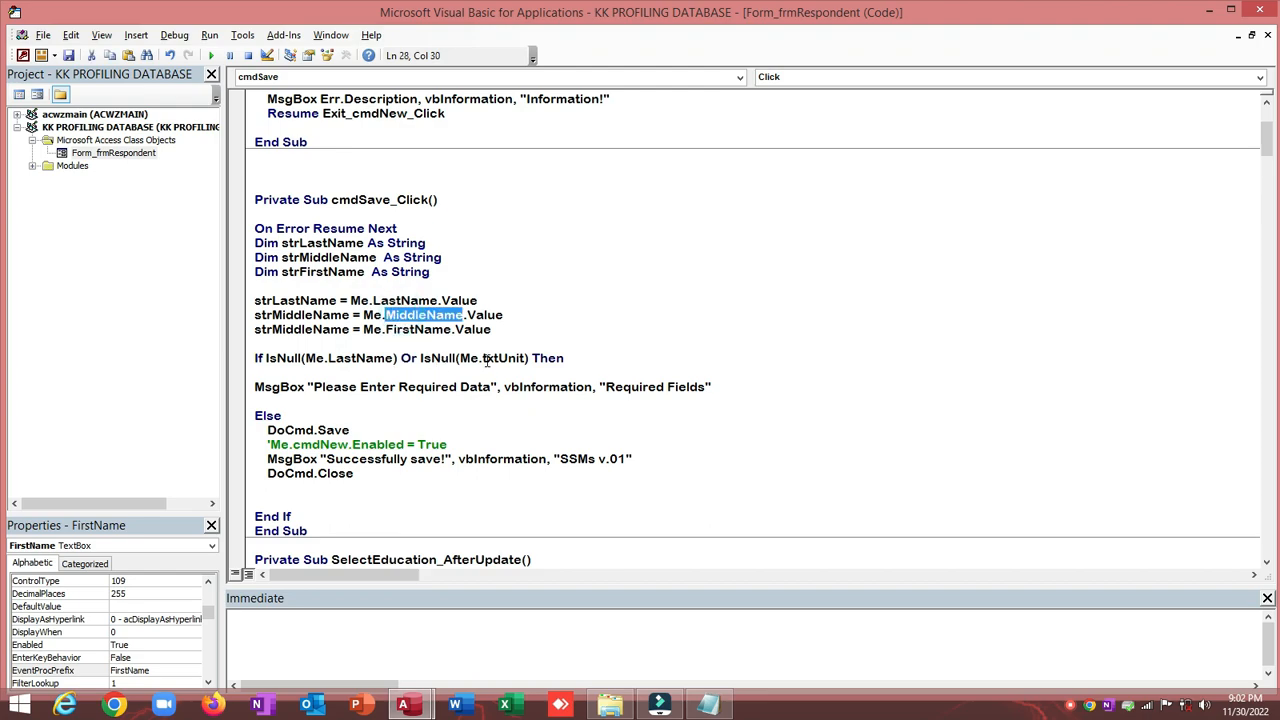
key(ctrl+c)
double_click(490, 358)
key(ctrl+v)
Step: Add a third IsNull condition for FirstName before Then
drag(401, 358, 566, 358)
key(ctrl+c)
click(568, 358)
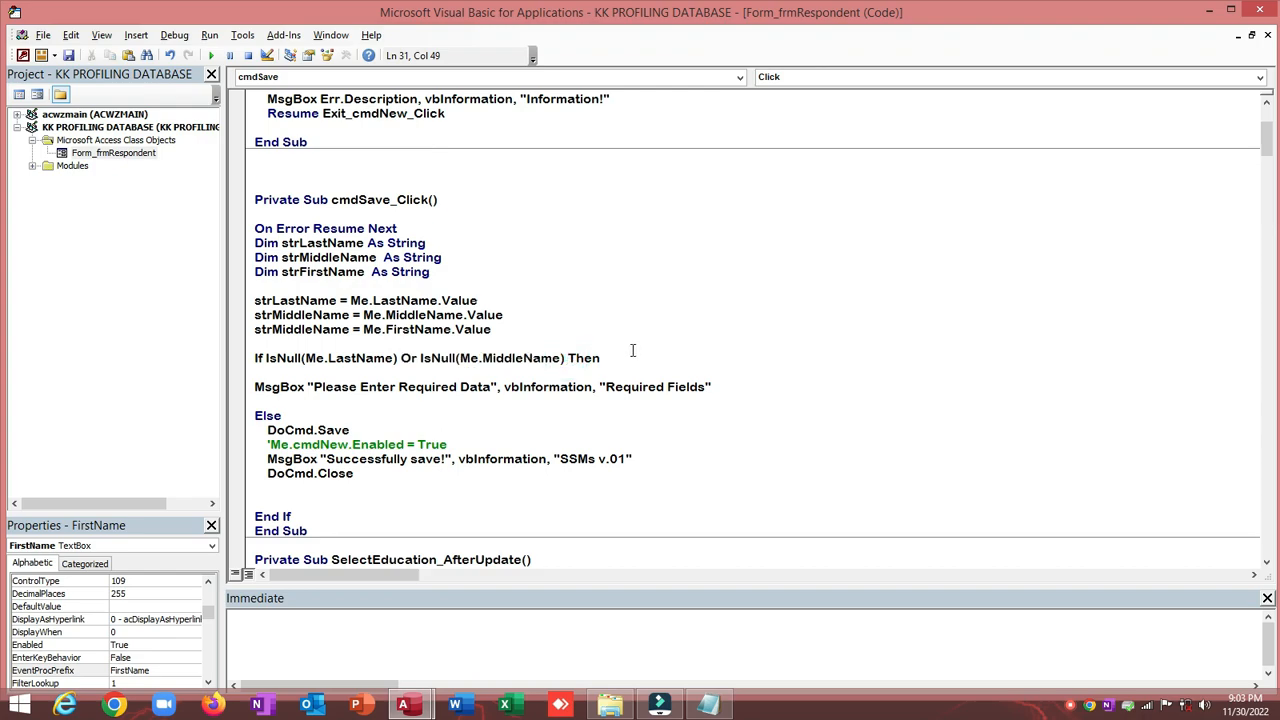
key(ctrl+v)
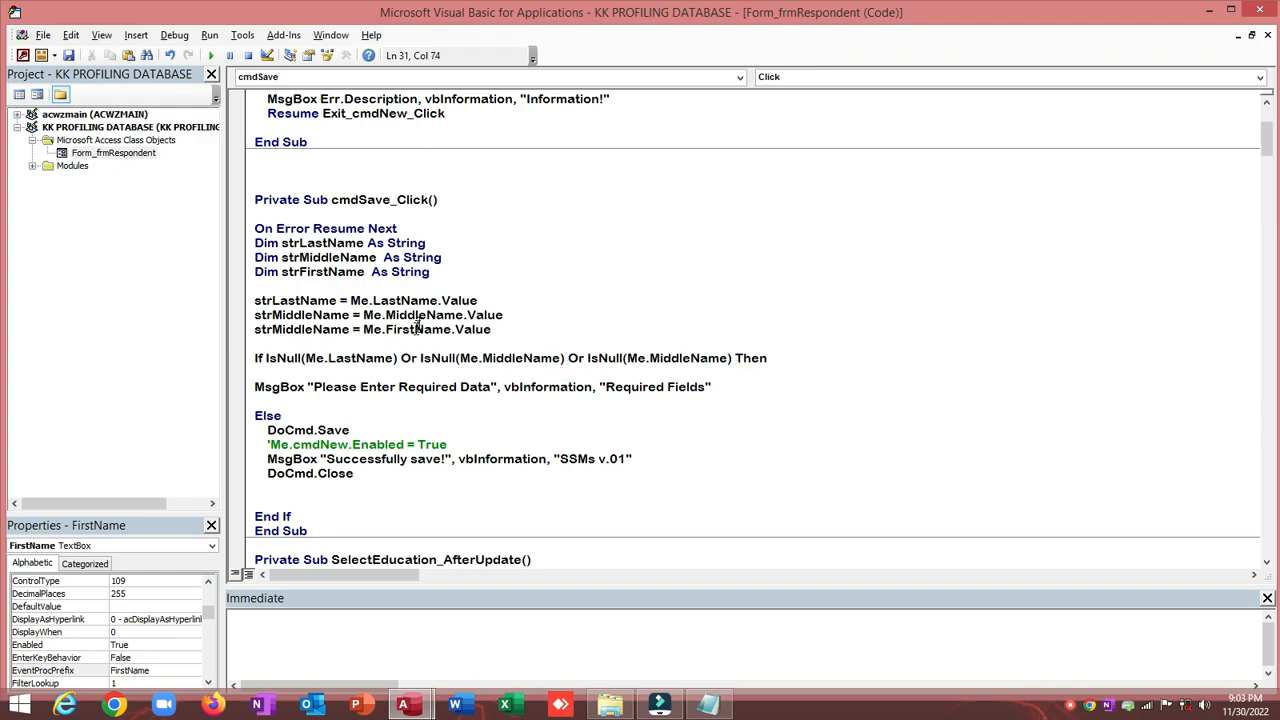
double_click(418, 329)
double_click(662, 358)
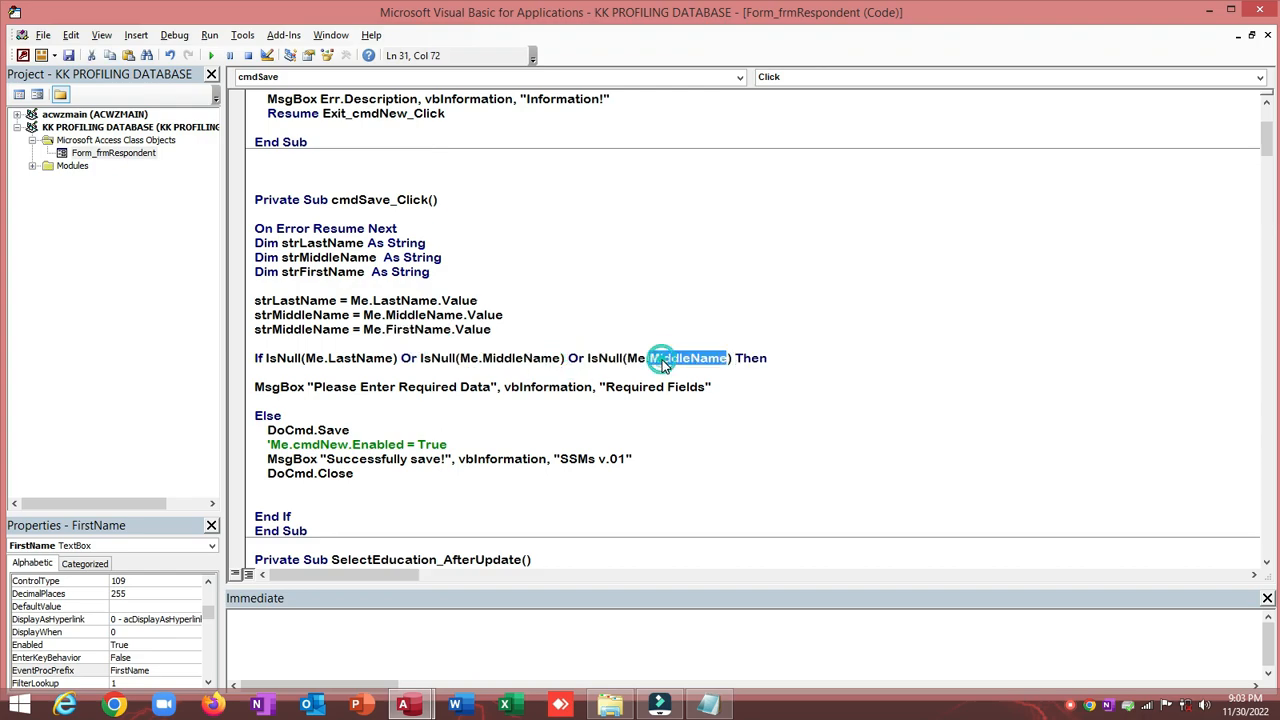
key(ctrl+v)
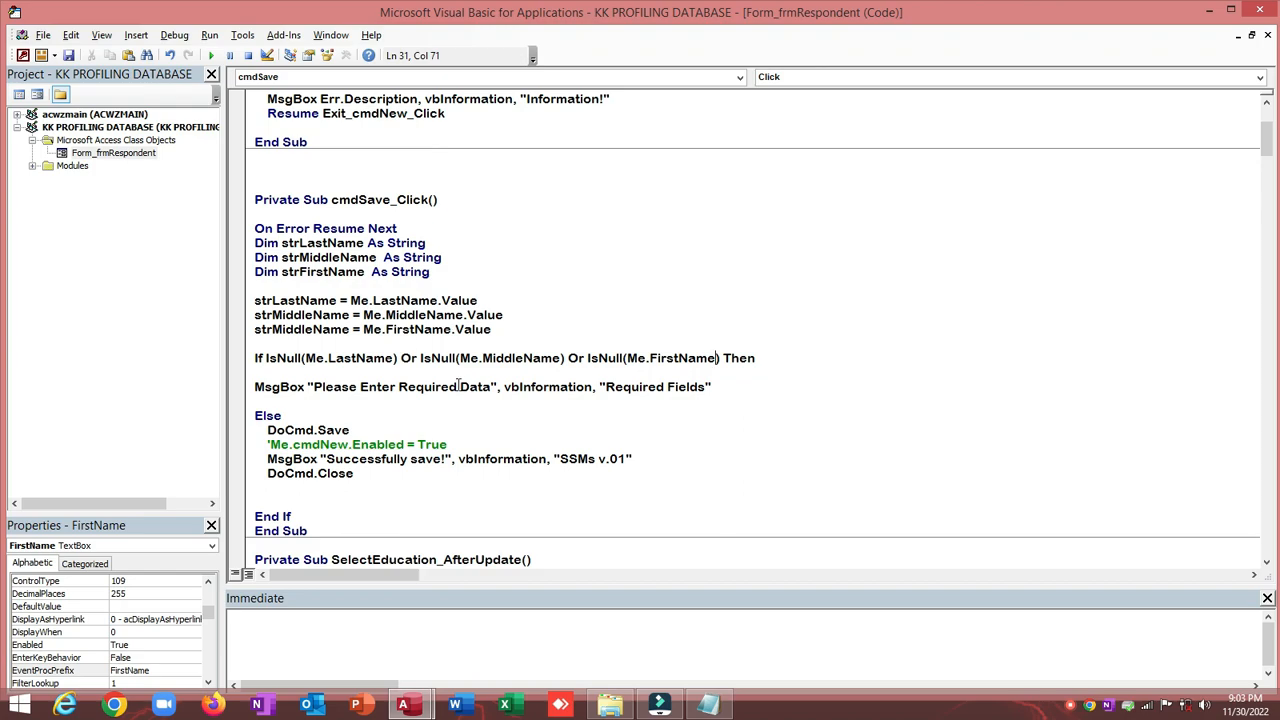
scroll(461, 386, down, 1)
Step: Replace the MsgBox title 'SSMs v.01' with 'KK PD'
drag(559, 415, 626, 415)
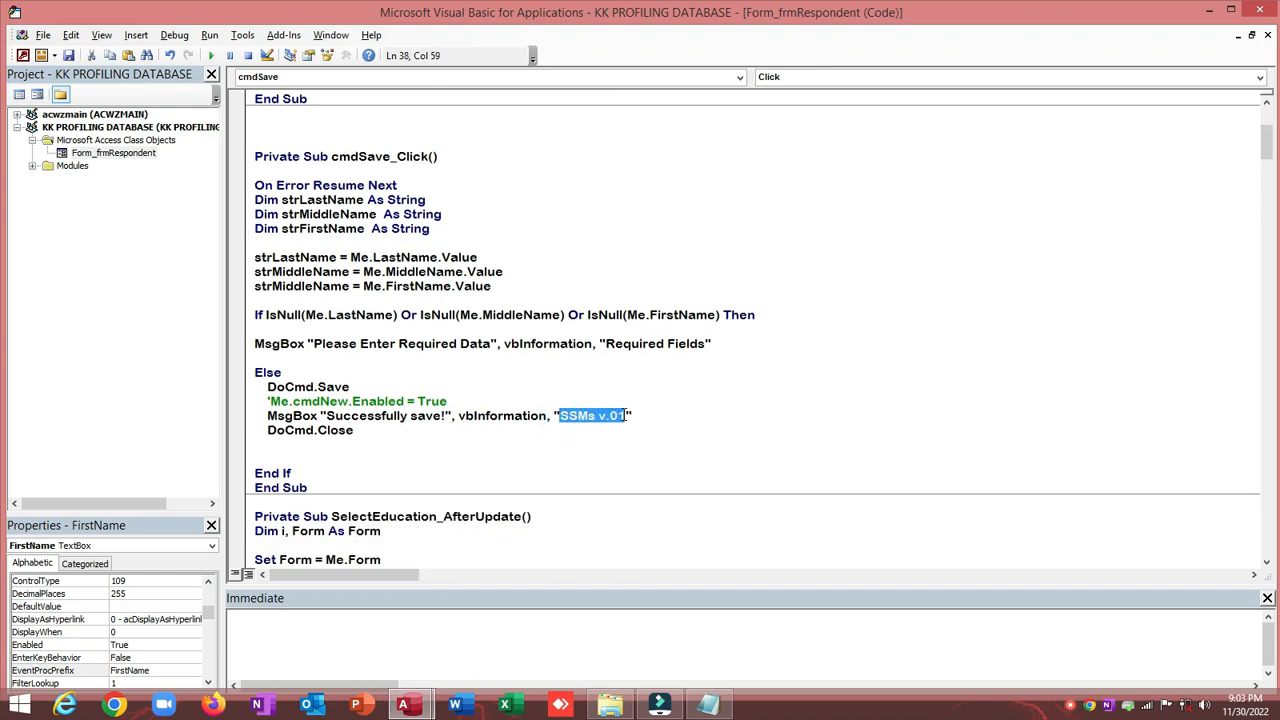
text(KK)
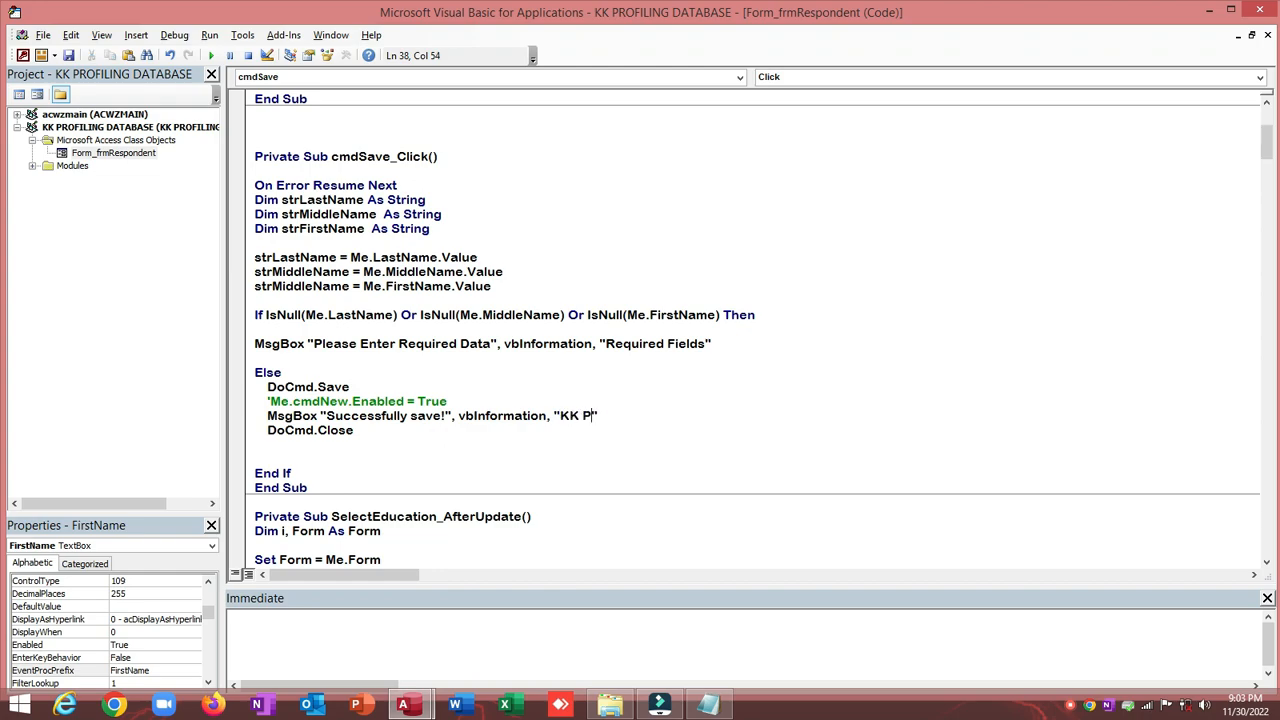
click(568, 382)
Step: Highlight the declarations, assignments, message title, MsgBox keyword and vbInformation argument to explain them
drag(299, 200, 357, 214)
click(318, 228)
drag(256, 257, 501, 287)
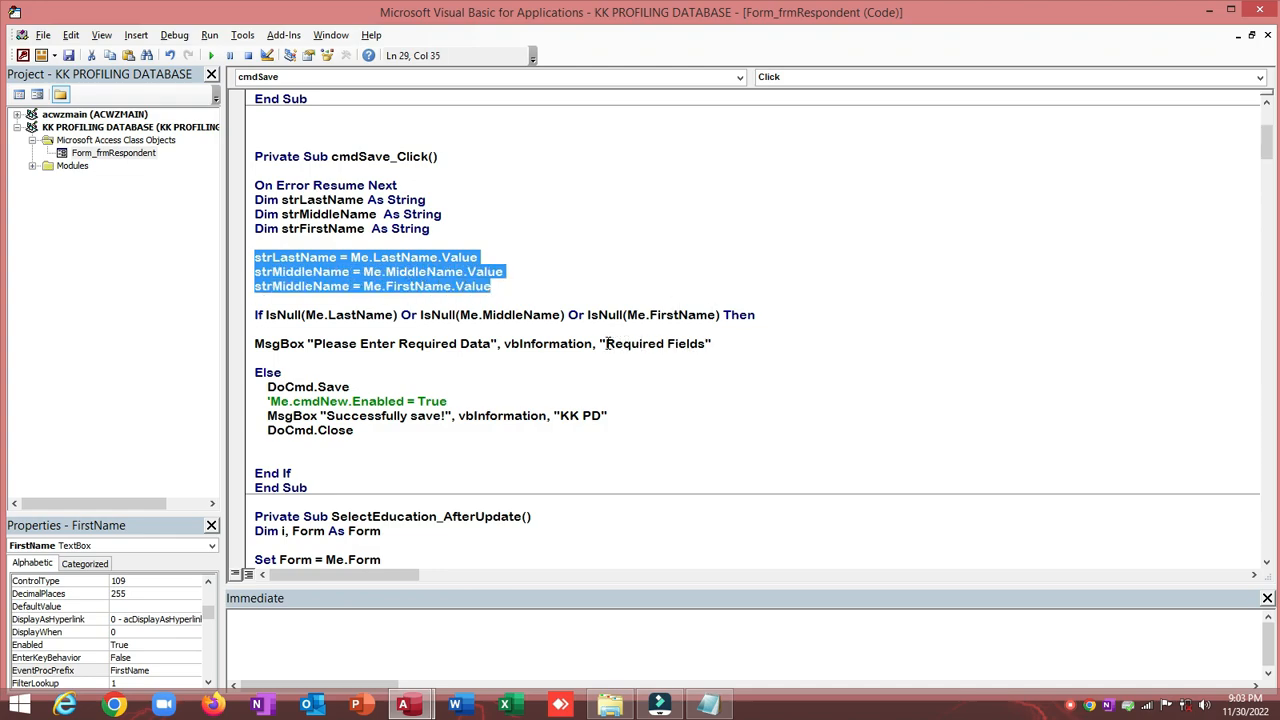
drag(607, 343, 706, 344)
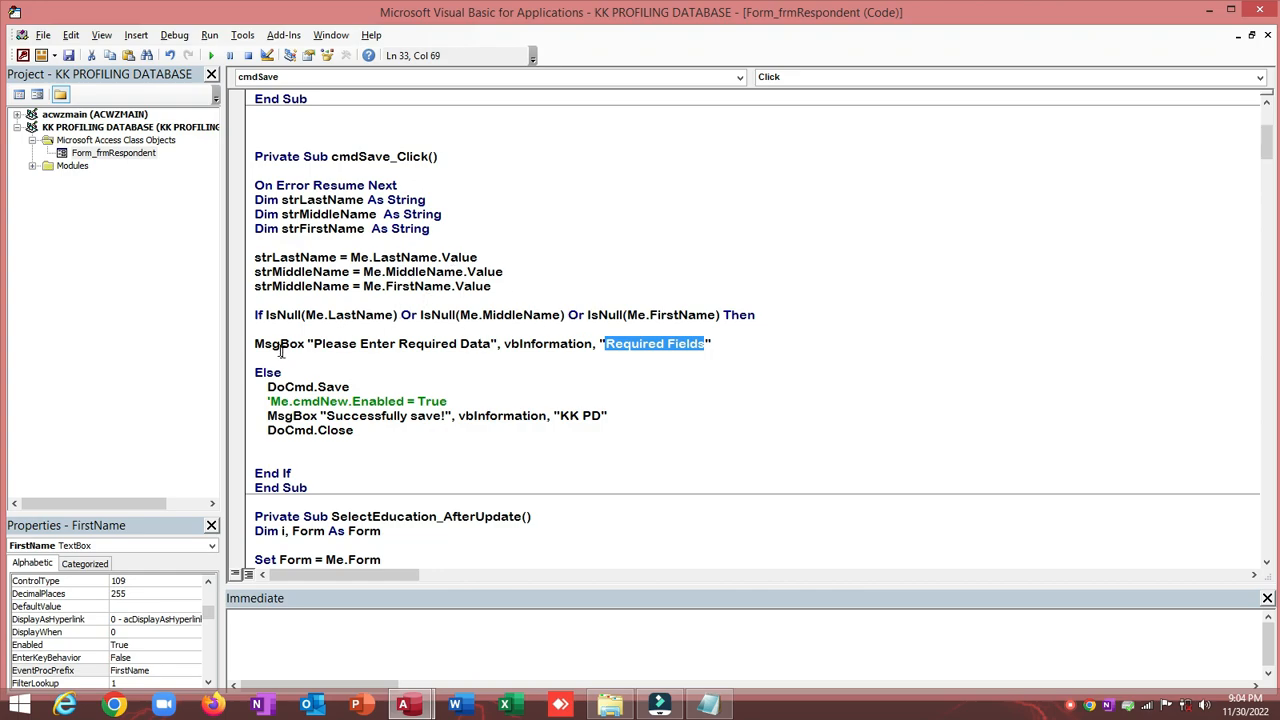
drag(254, 343, 307, 343)
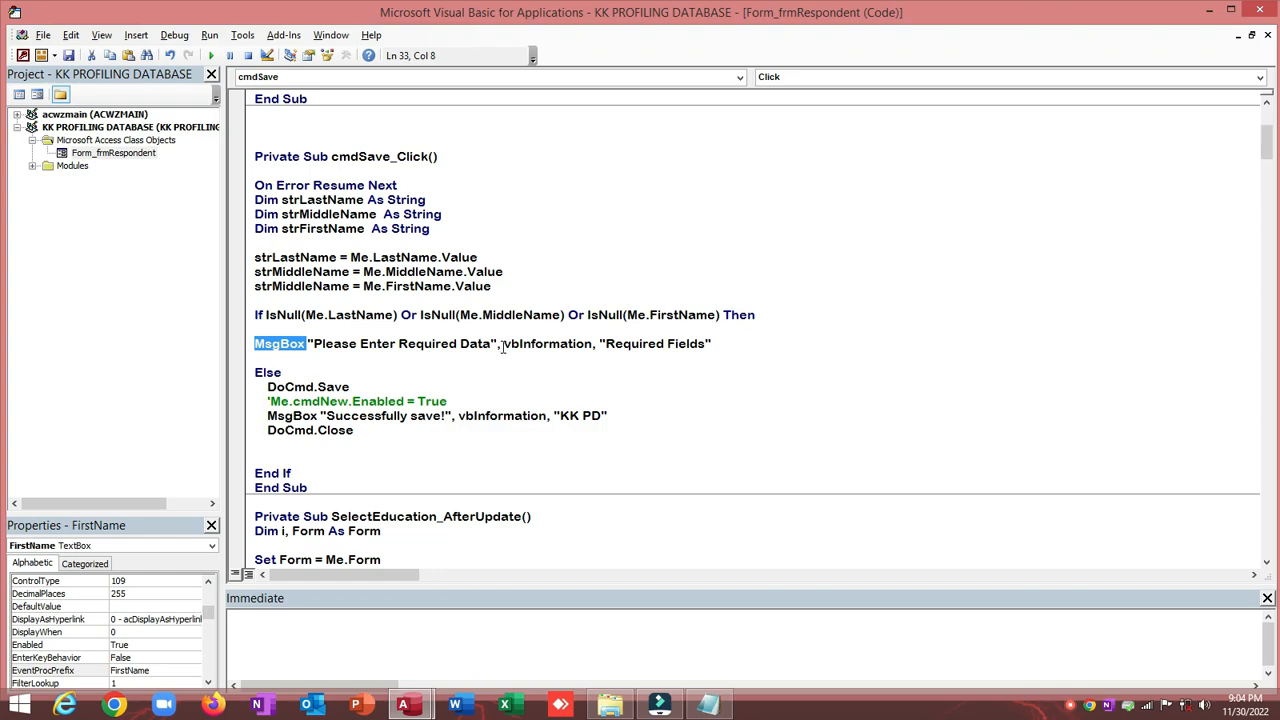
drag(503, 346, 592, 345)
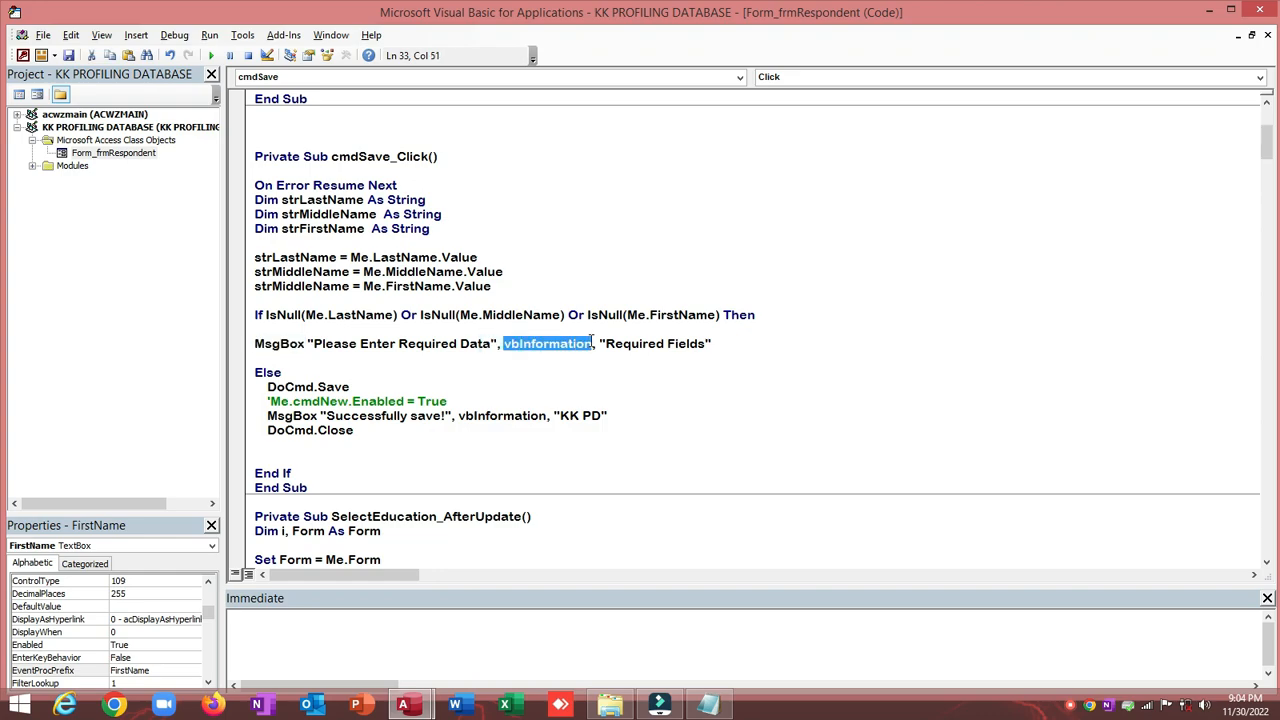
click(613, 264)
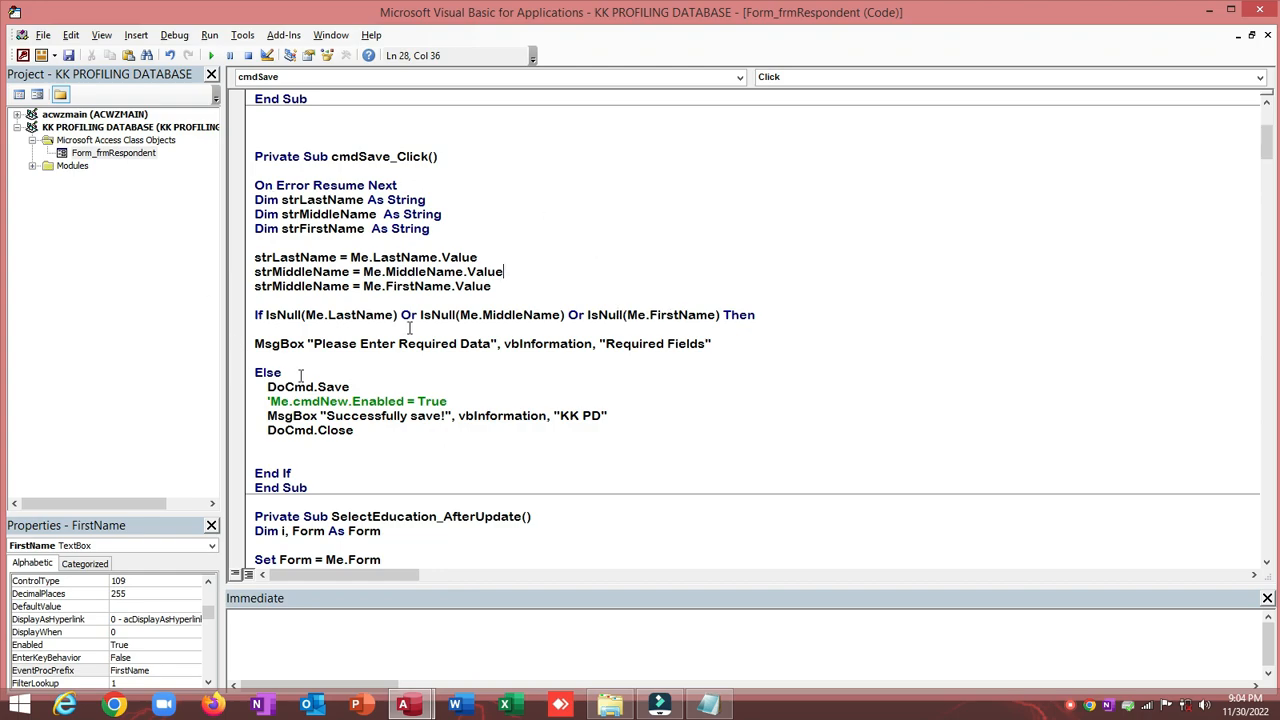
Step: Close the VBA editor and run frmRespondent in Form View
click(1262, 14)
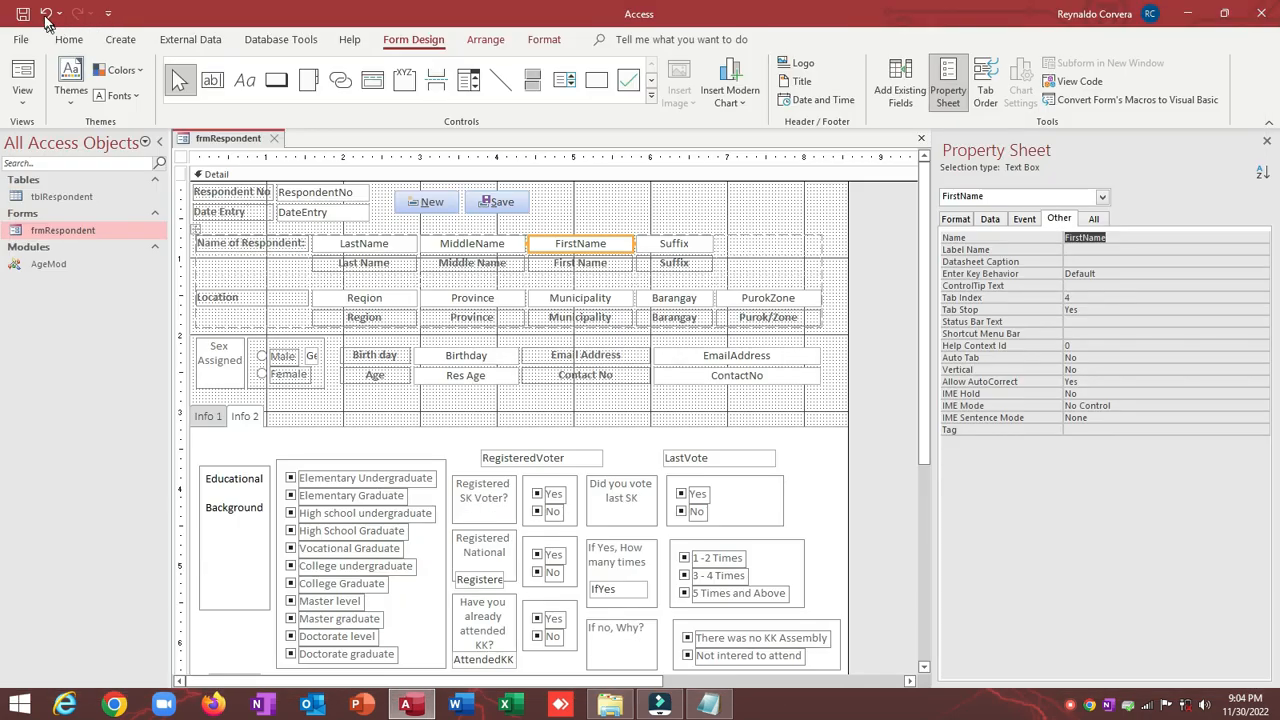
click(22, 72)
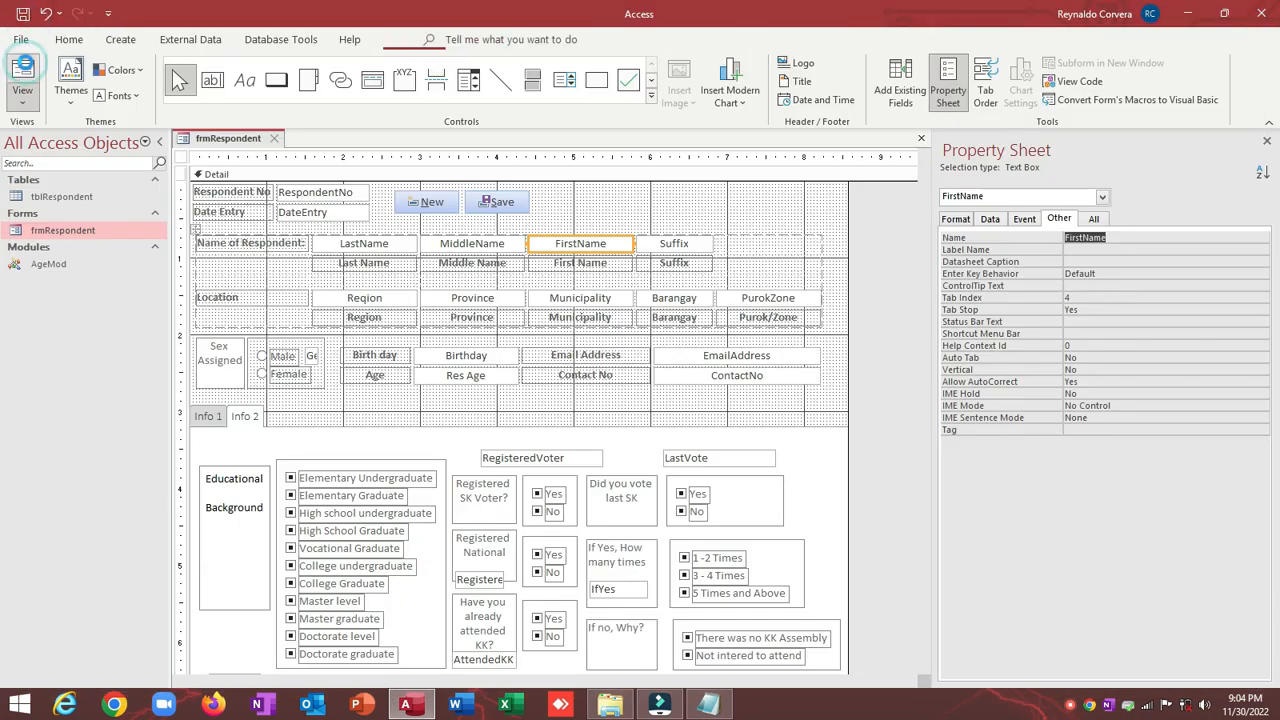
drag(261, 161, 283, 57)
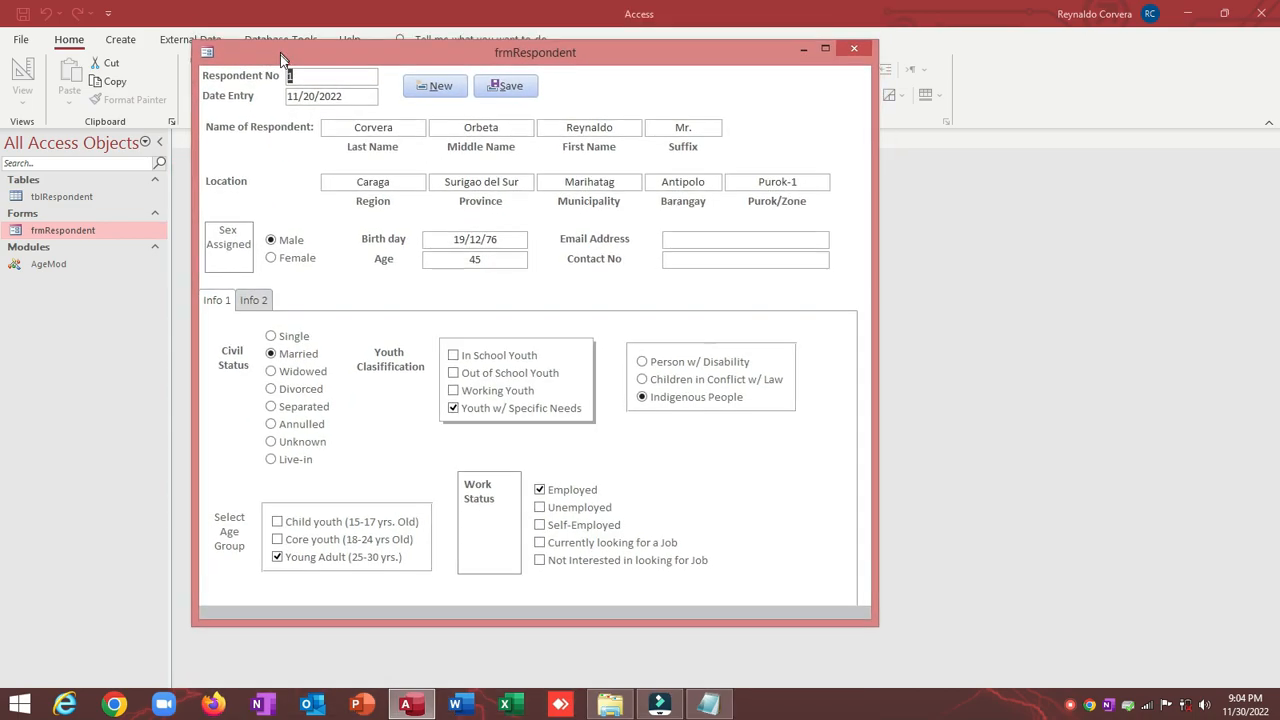
Step: Start a new blank record, save it, and dismiss the 'Please Enter Required Data' warning
click(441, 88)
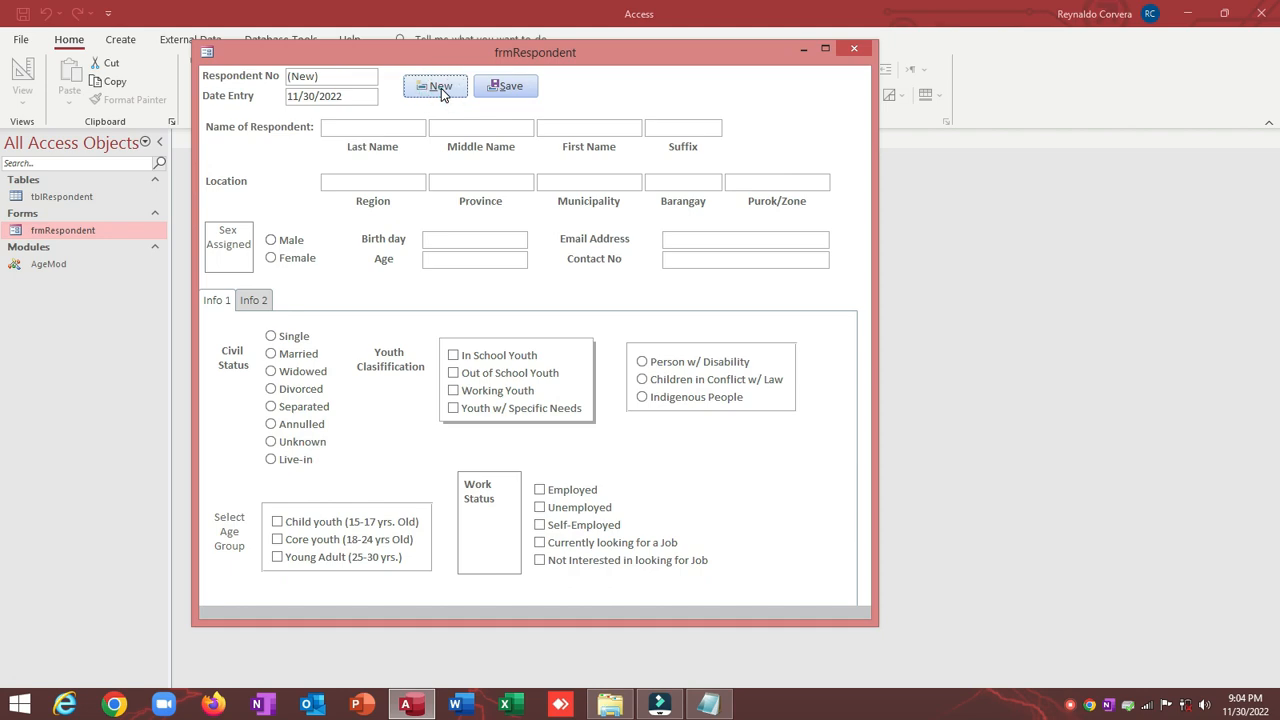
click(522, 88)
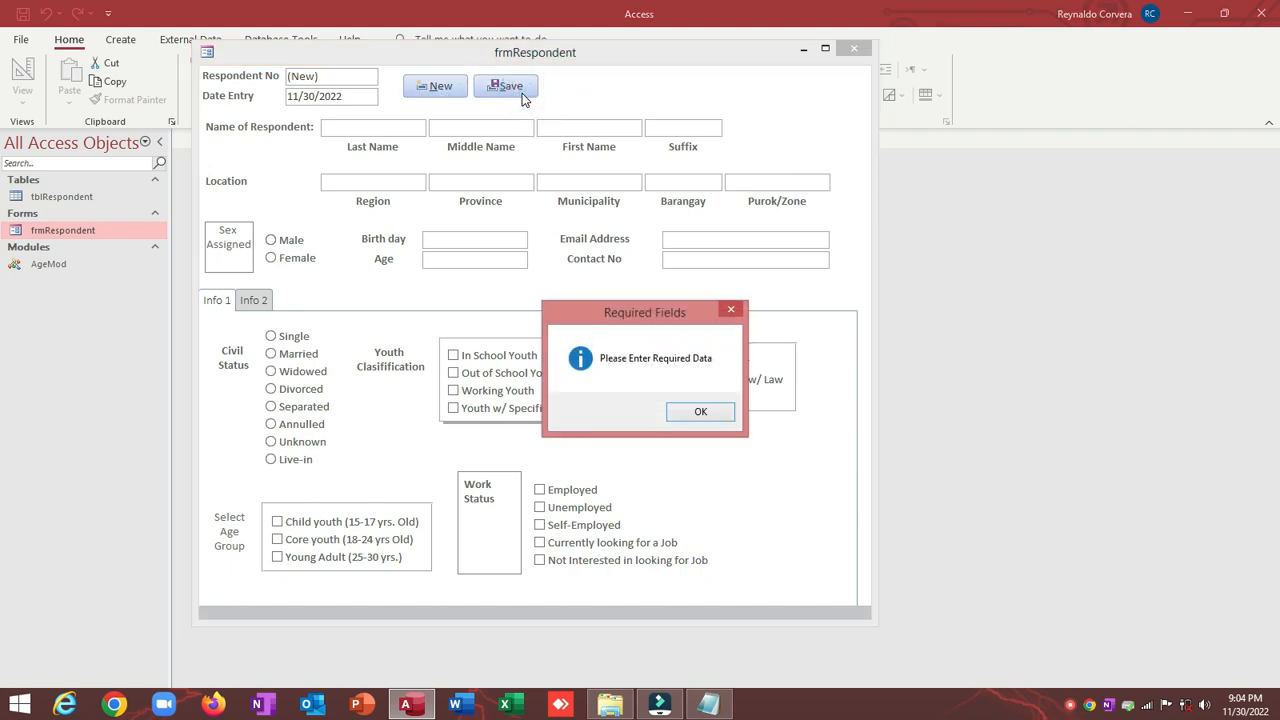
drag(592, 306, 574, 180)
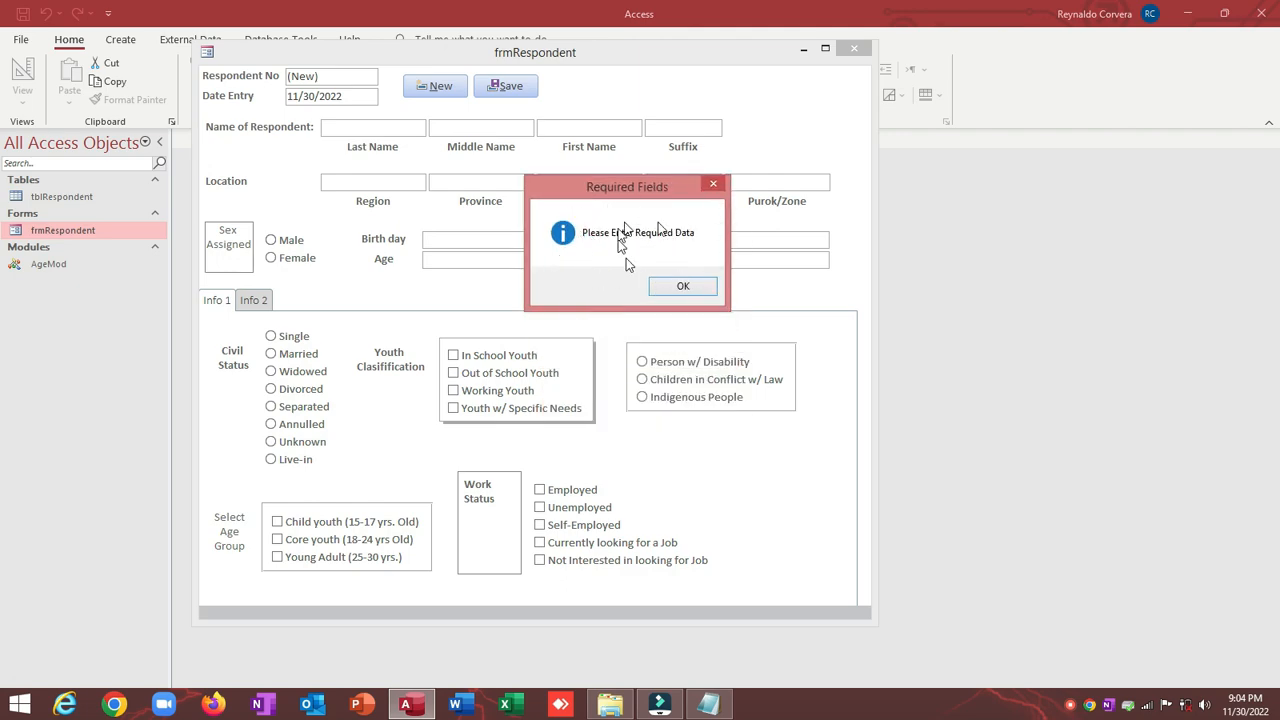
click(683, 288)
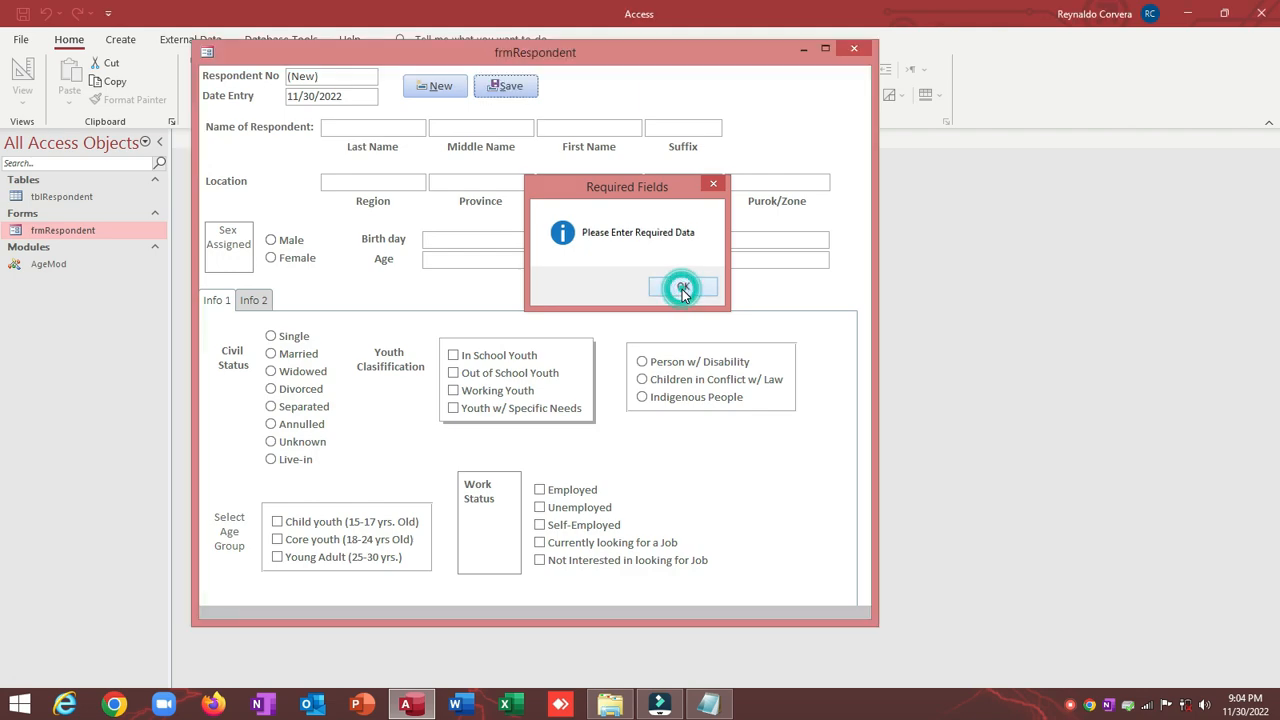
click(393, 128)
click(466, 130)
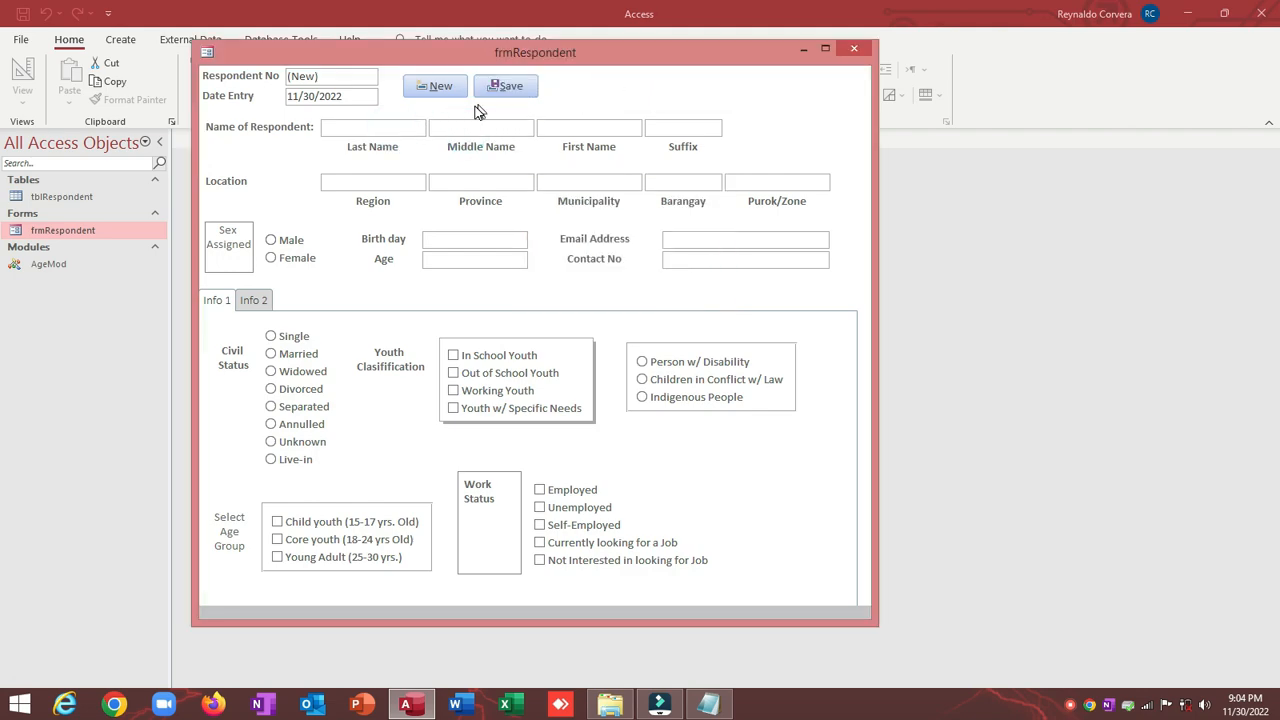
right_click(677, 66)
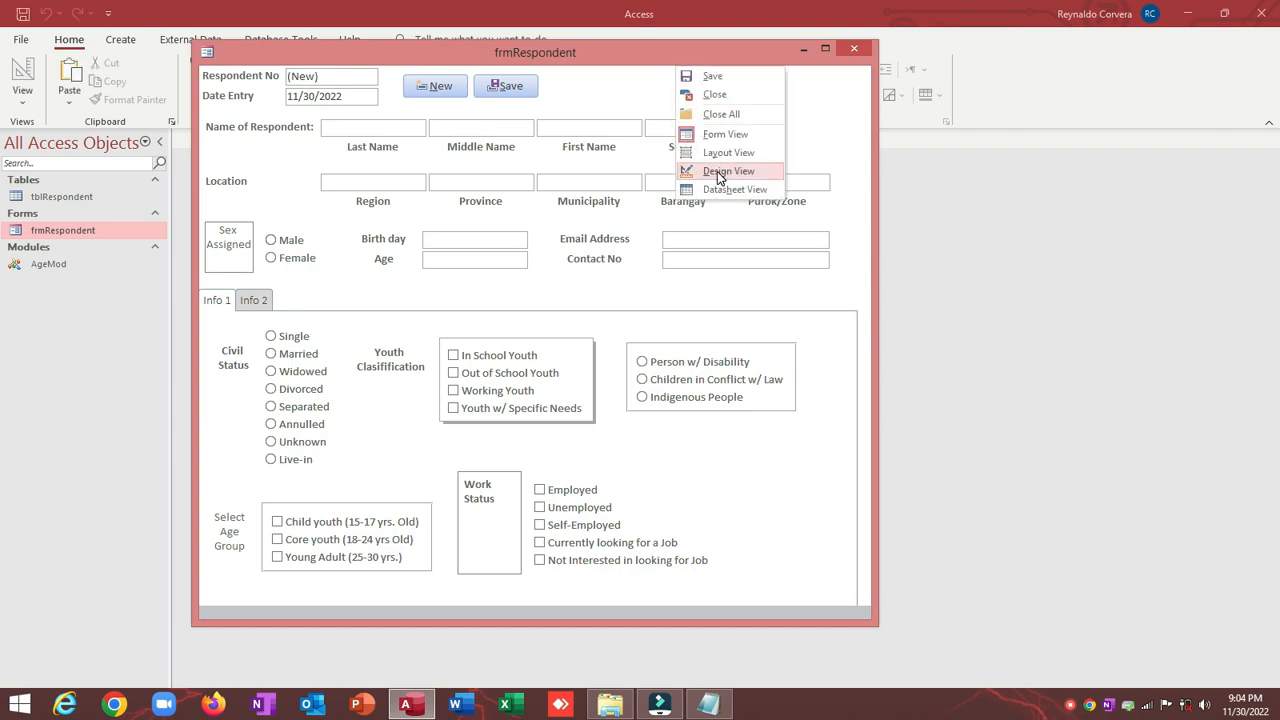
Step: In Design View, add a new asterisk label to frmRespondent
click(718, 172)
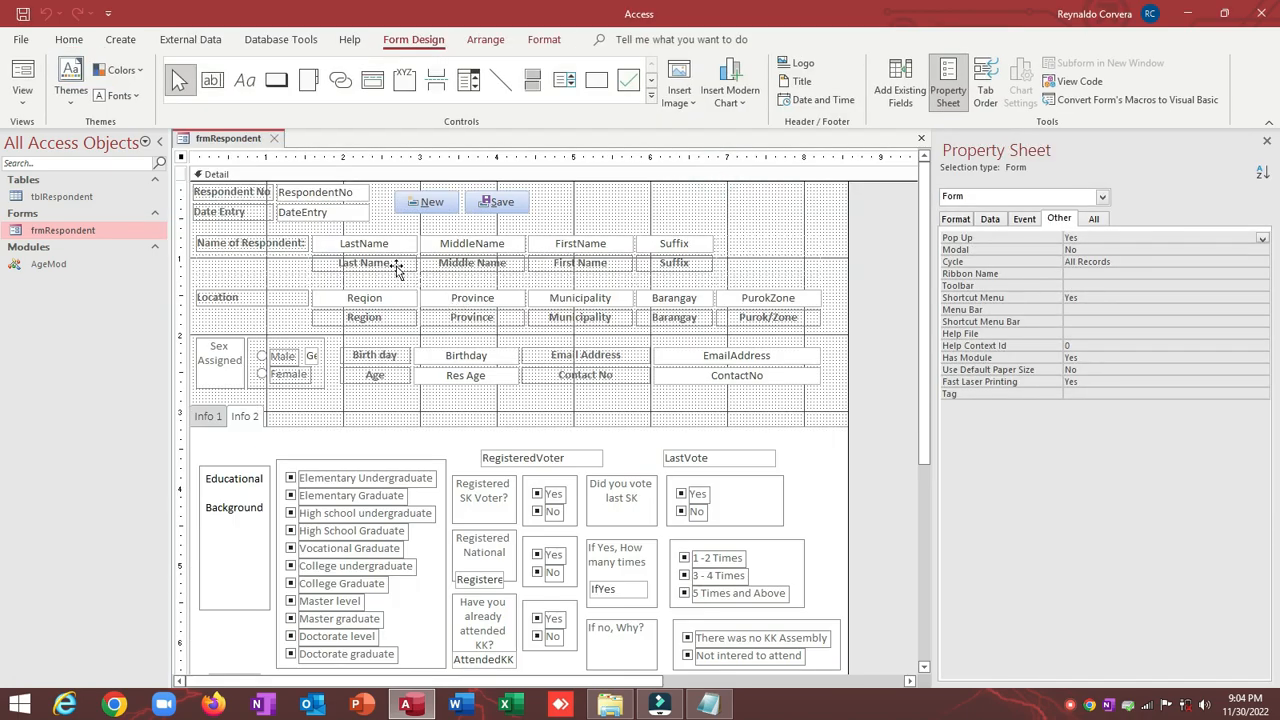
click(397, 266)
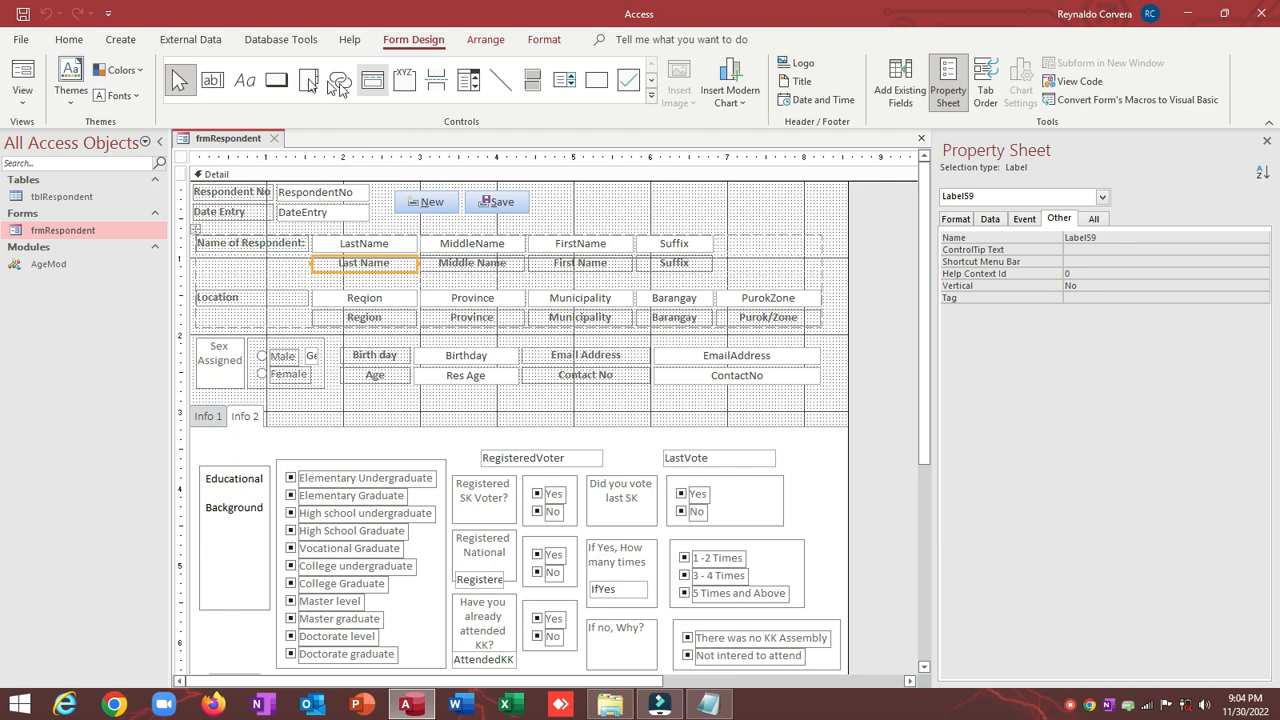
click(245, 80)
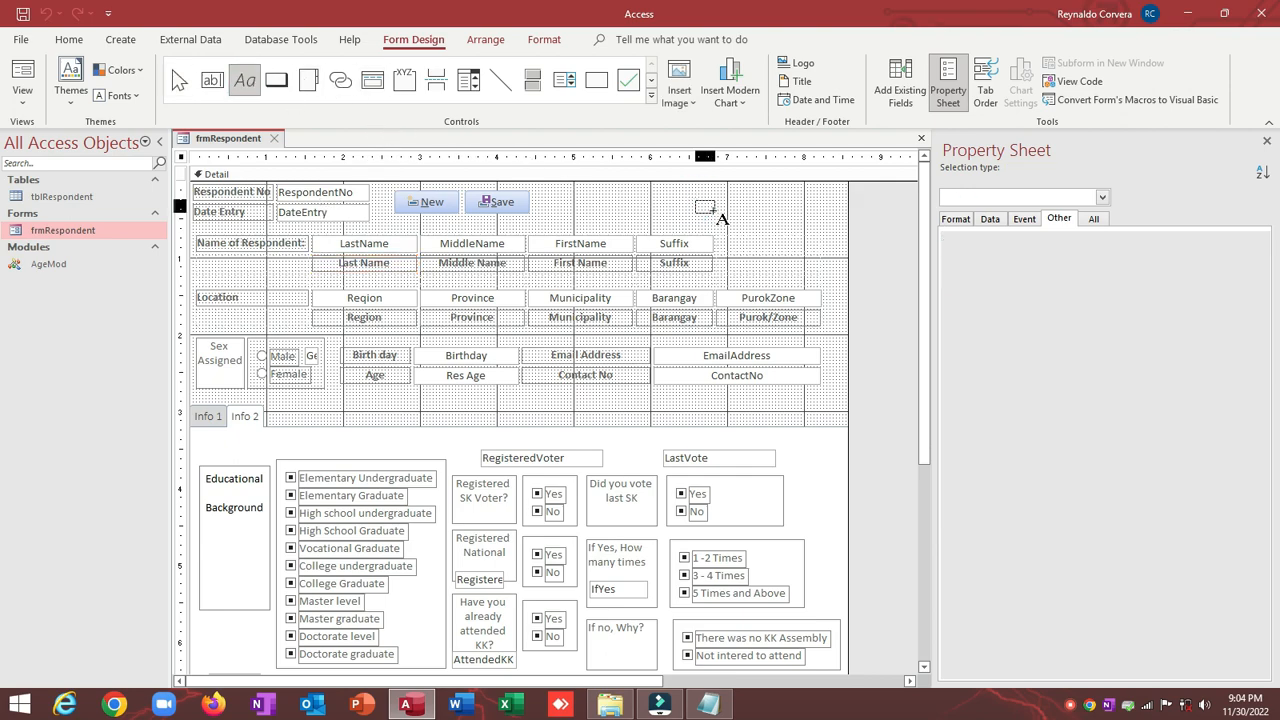
click(706, 207)
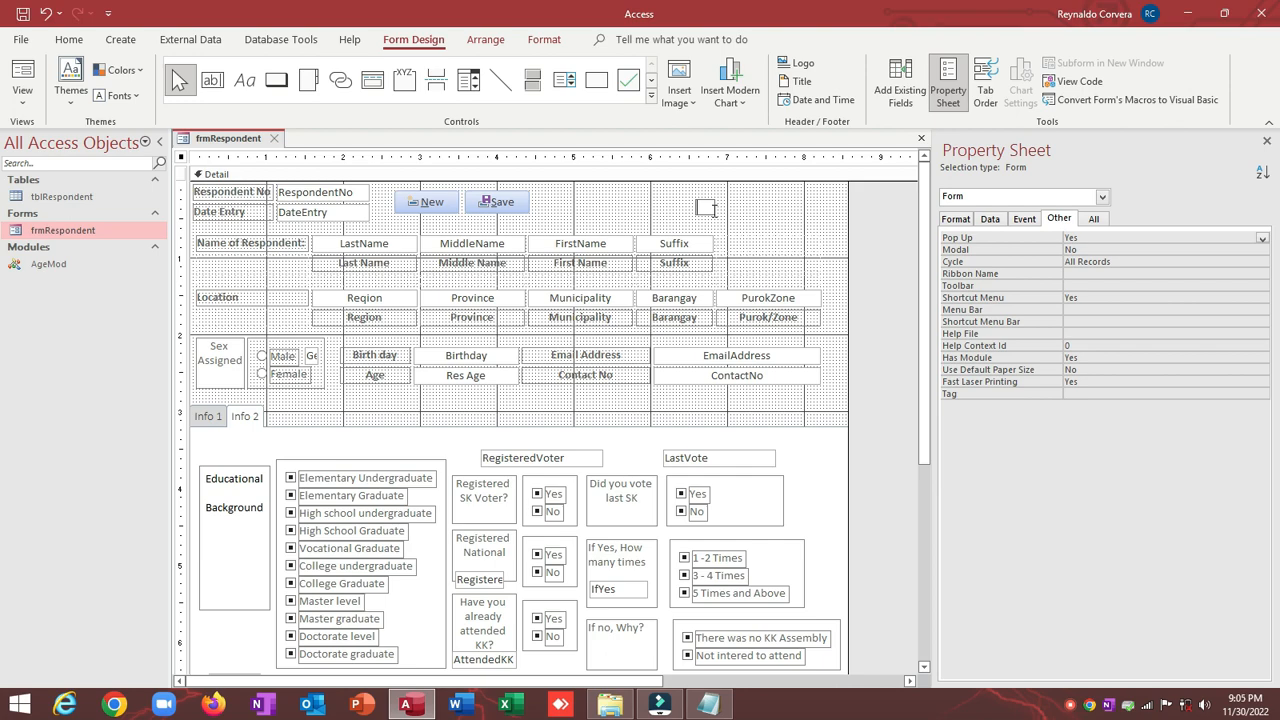
click(648, 198)
click(711, 209)
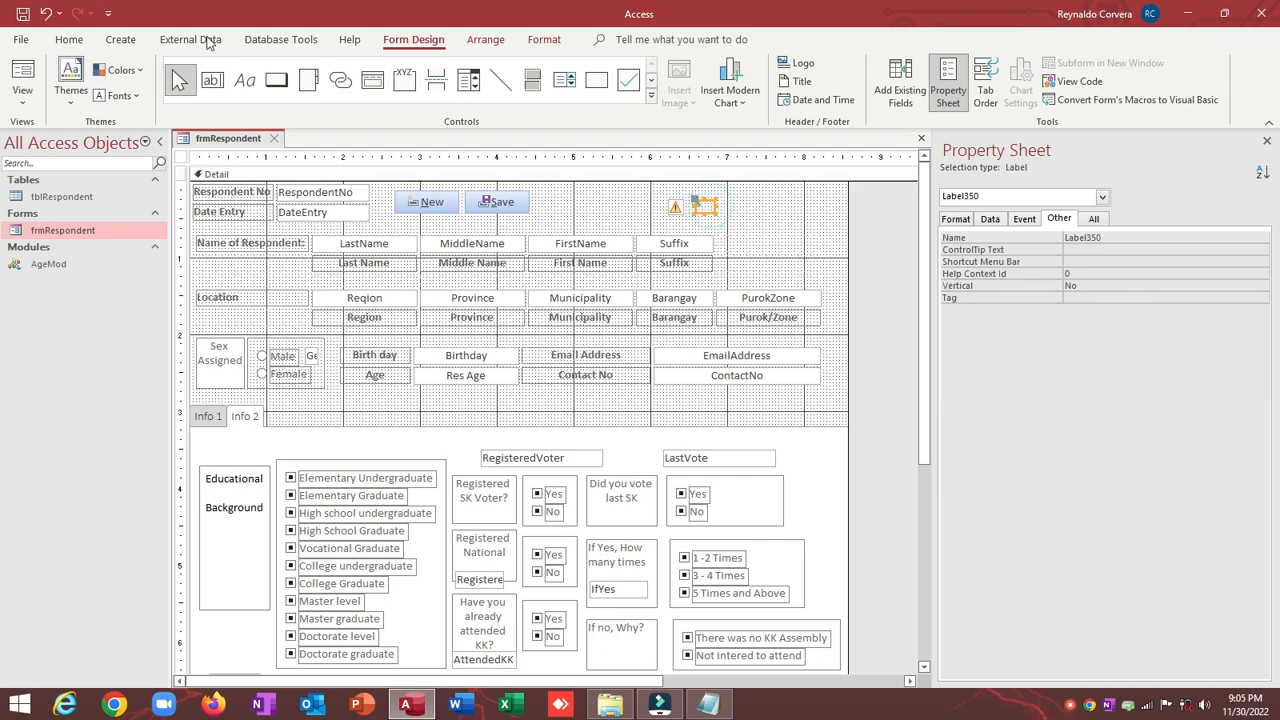
Step: Color the asterisk label red, place it beside the Suffix field, and return to Form View
click(69, 39)
click(727, 96)
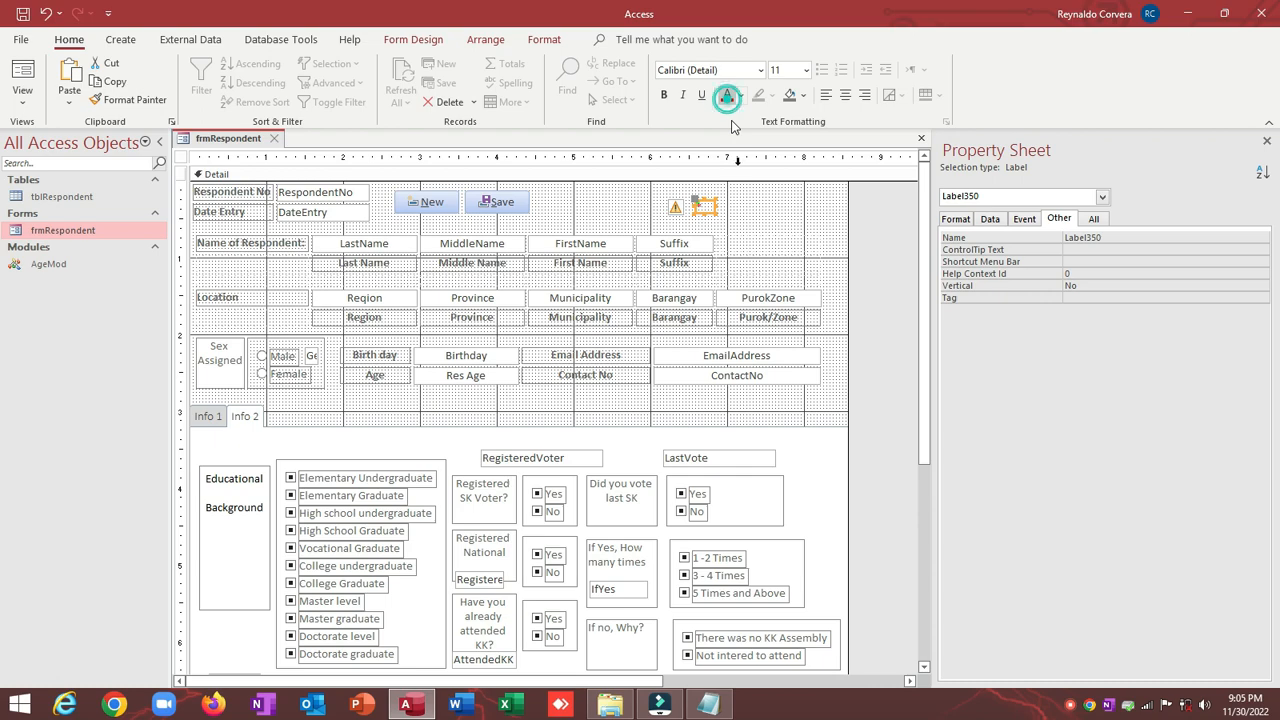
click(737, 207)
click(712, 207)
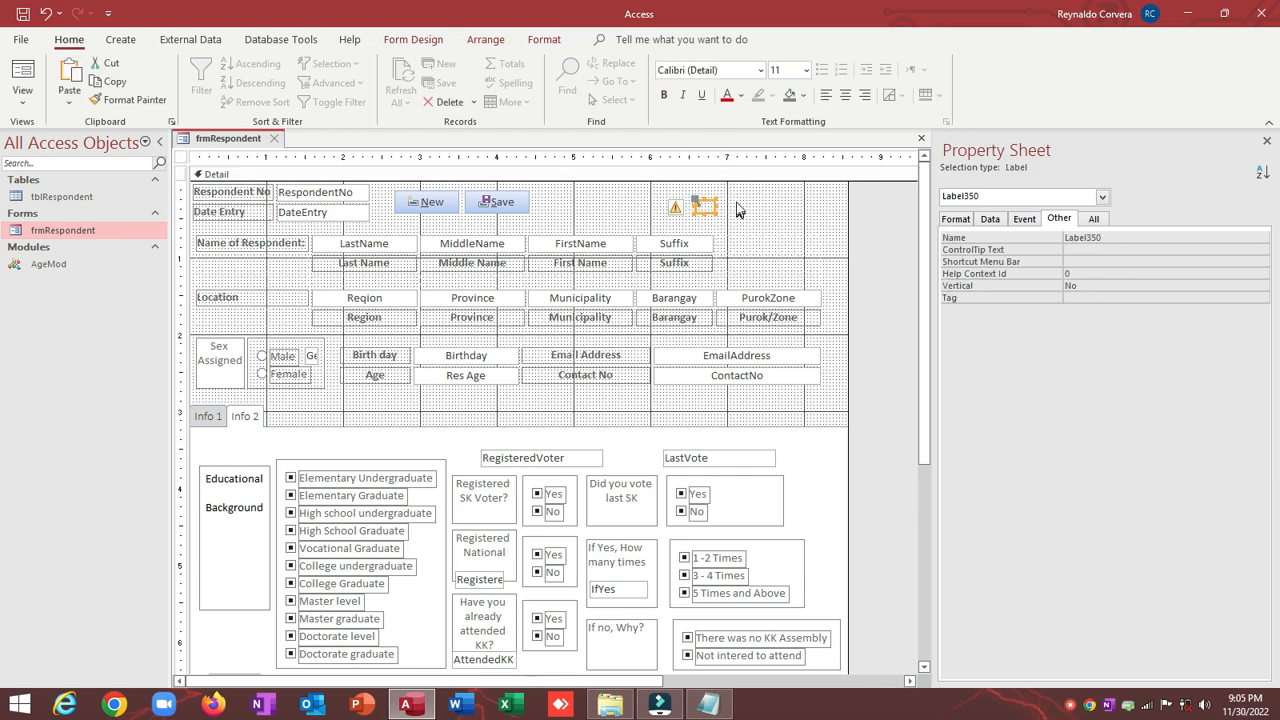
click(738, 198)
drag(712, 208, 828, 262)
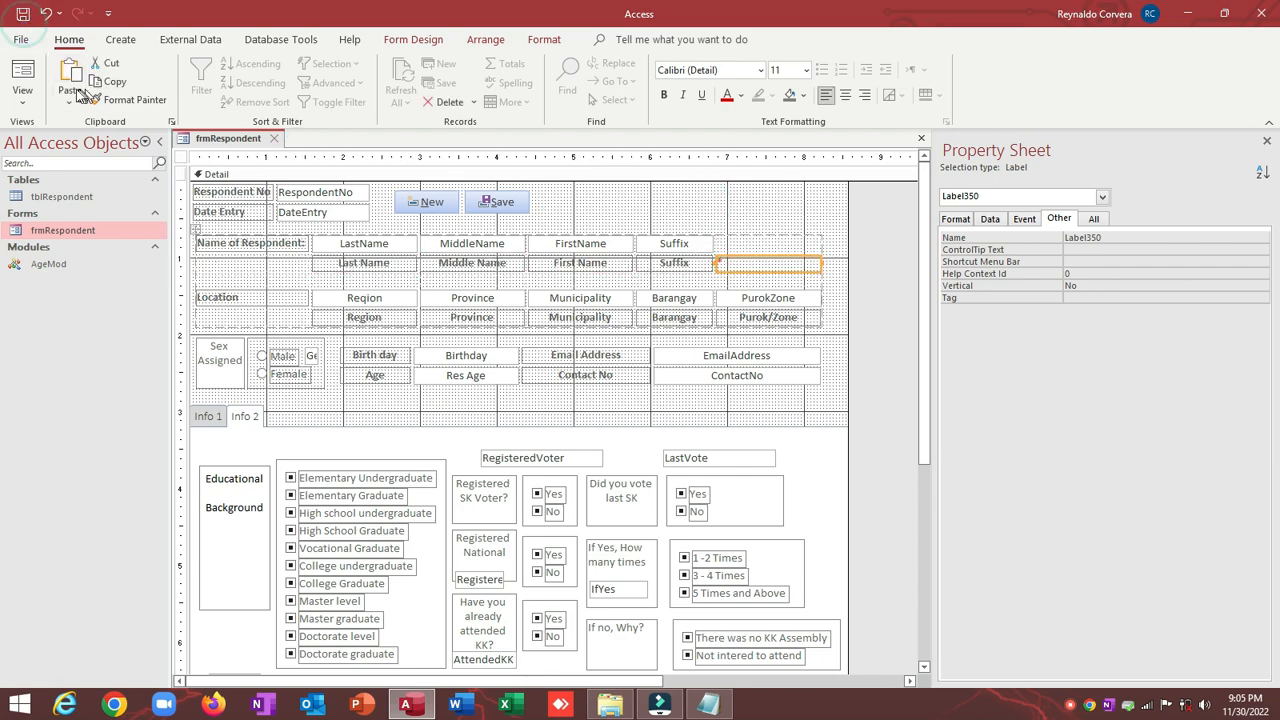
click(23, 76)
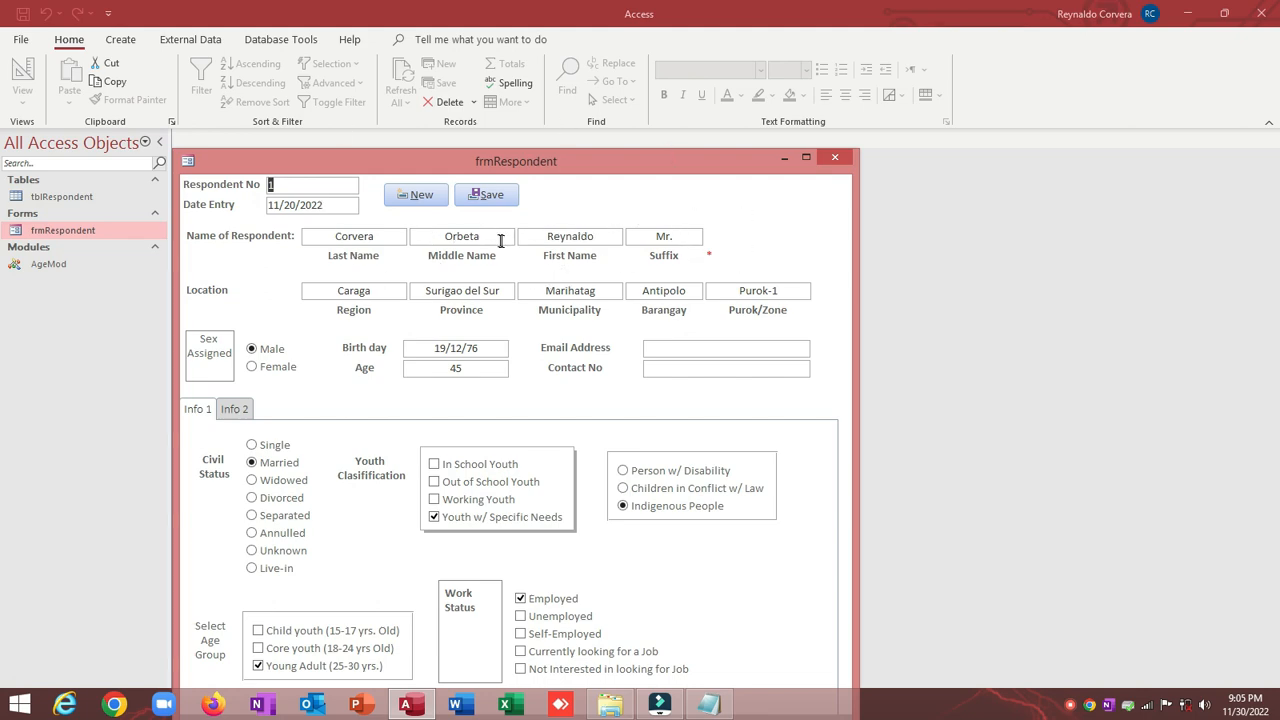
Step: Reposition the form window and switch frmRespondent back to Design View
double_click(386, 235)
drag(590, 176, 596, 130)
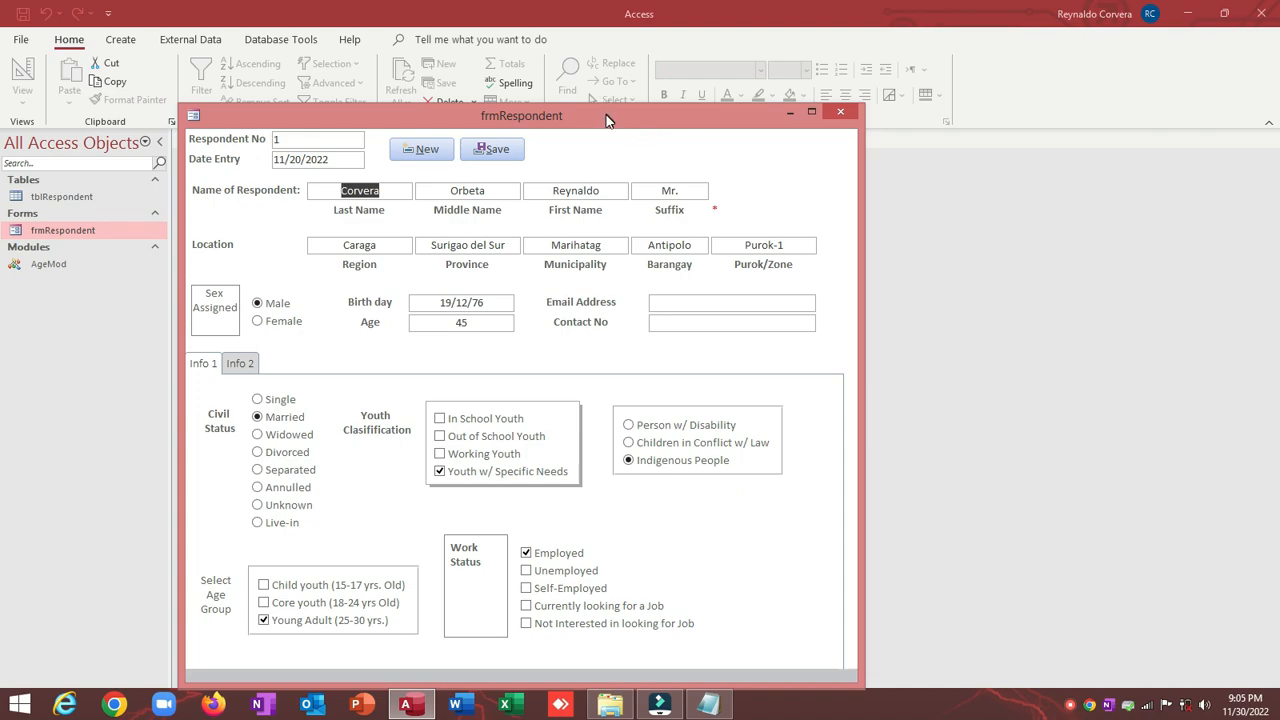
drag(604, 120, 604, 93)
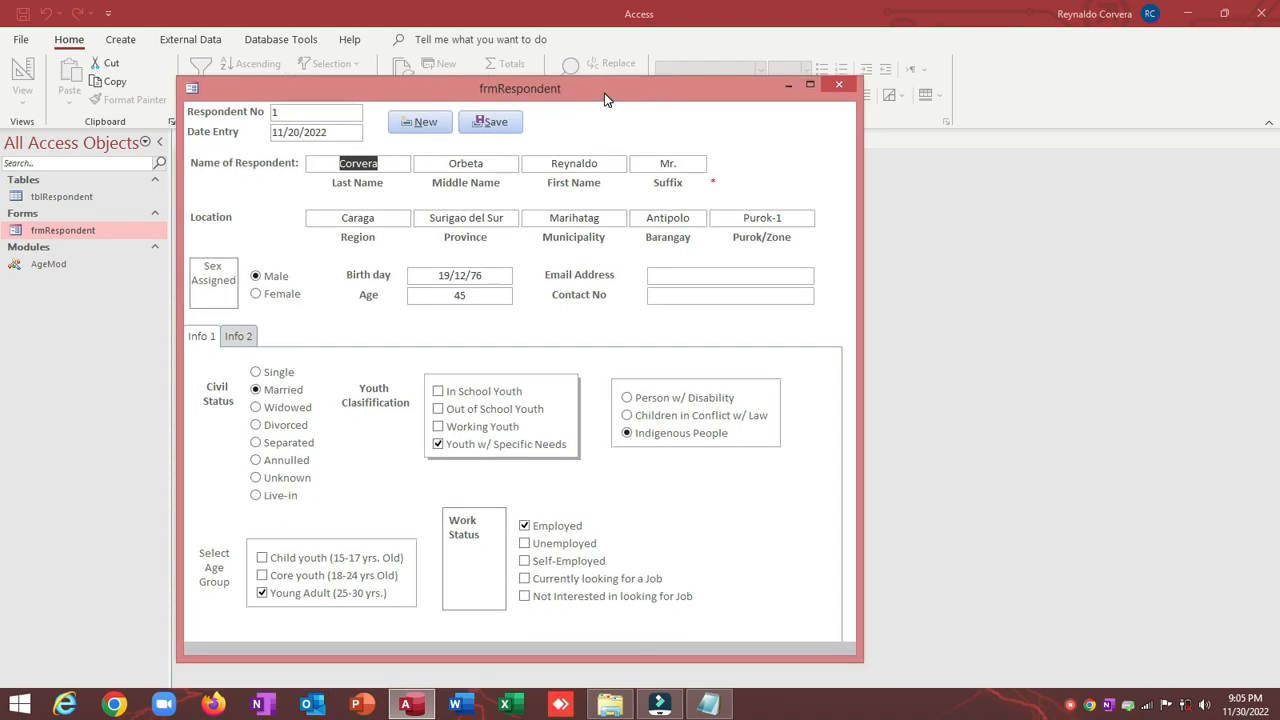
drag(604, 97, 603, 105)
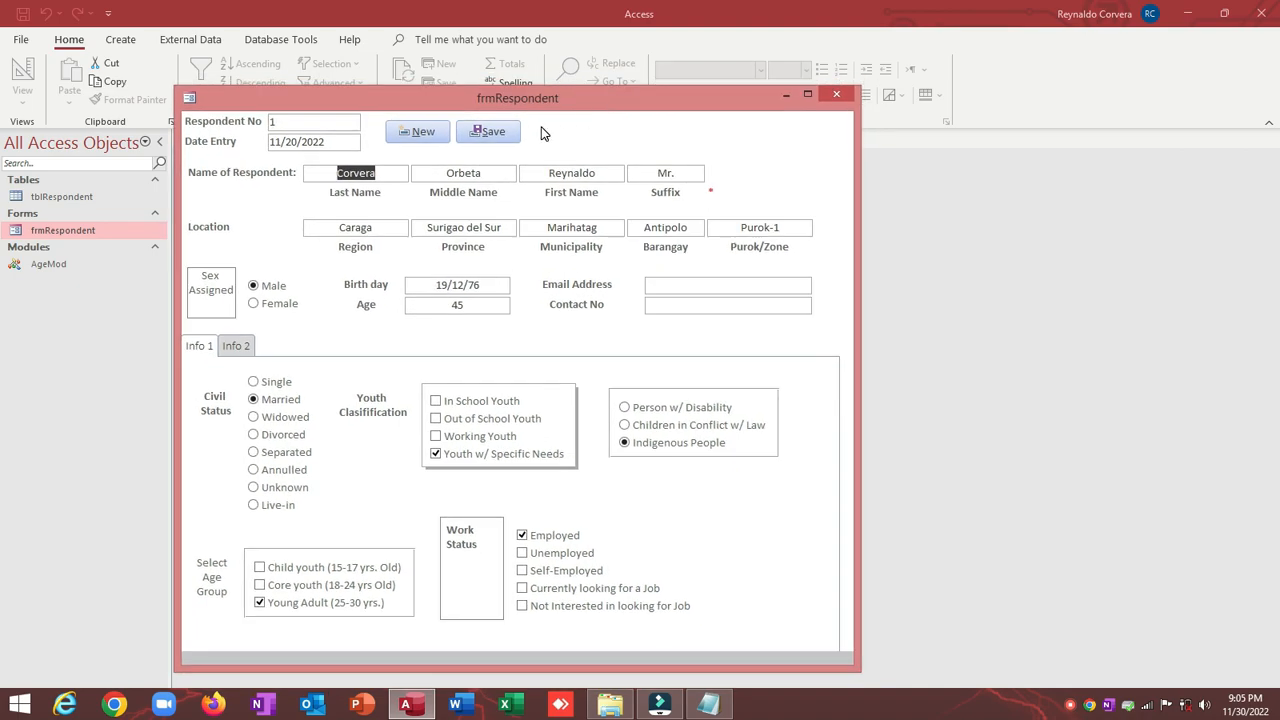
right_click(703, 131)
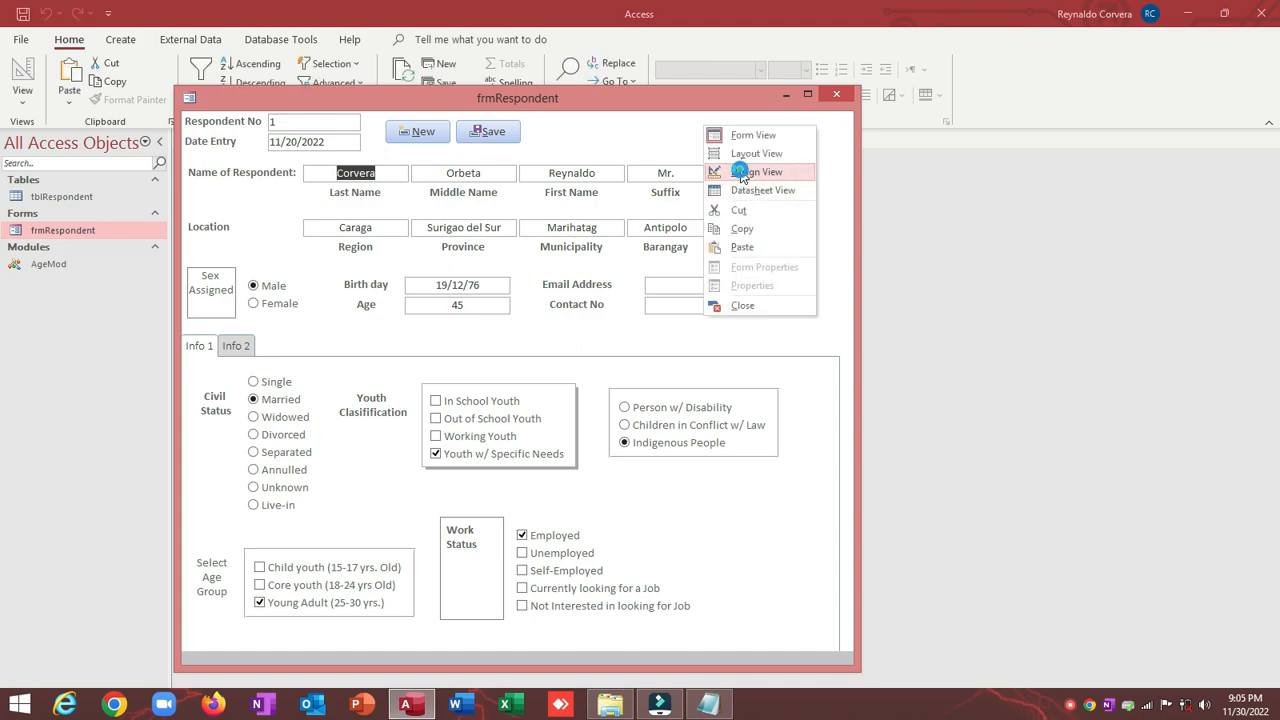
click(730, 168)
Step: Open the Save button's On Click event procedure in the VBA editor
click(495, 205)
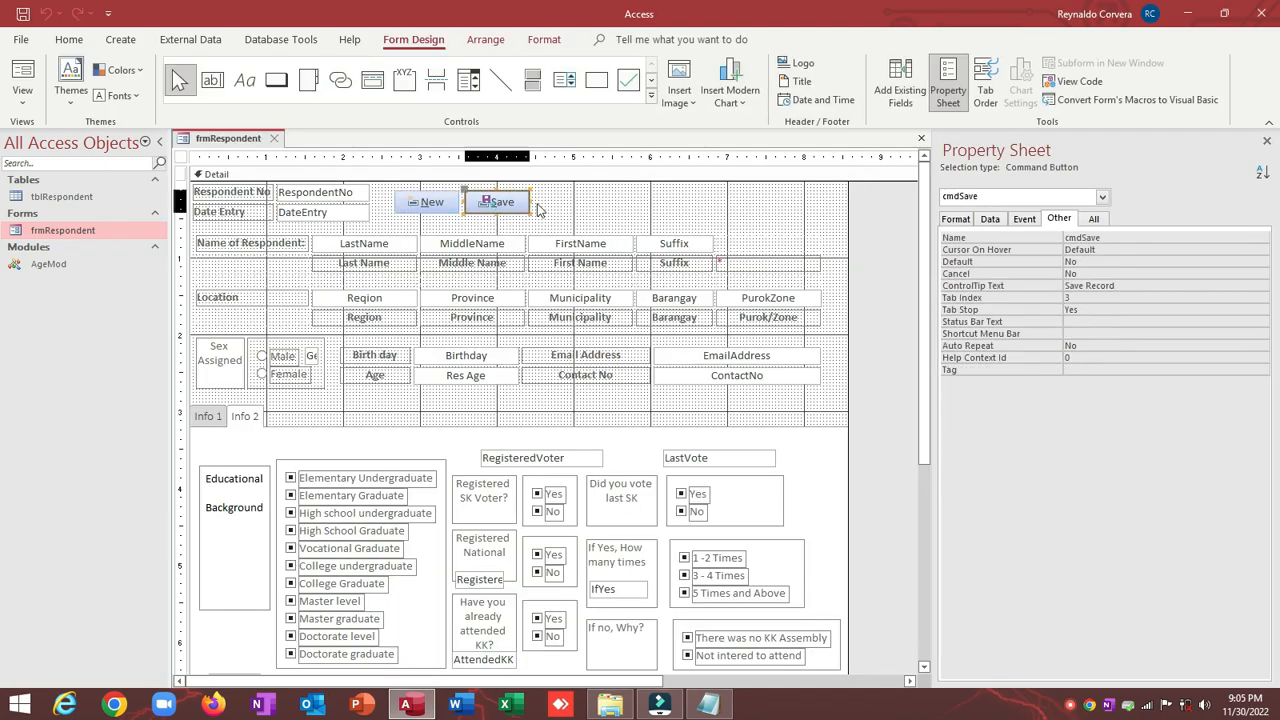
click(1024, 218)
click(1018, 237)
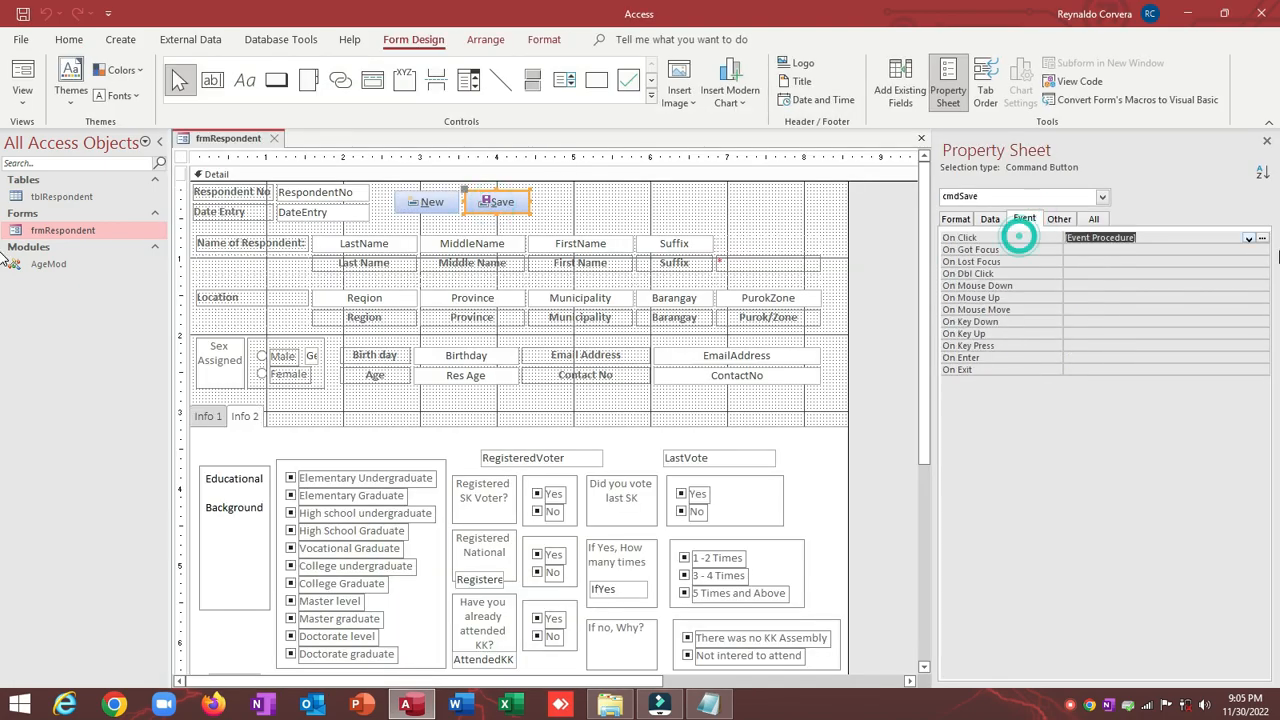
click(1262, 238)
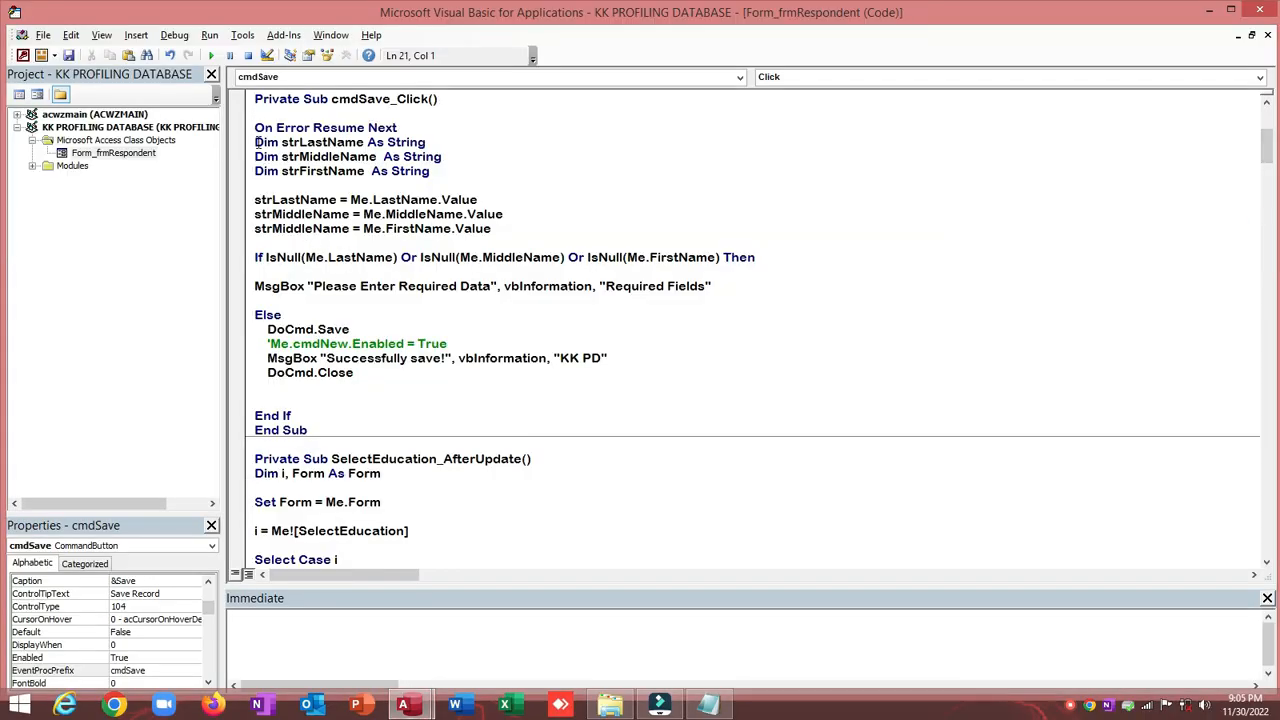
Step: Highlight the declarations, name assignments, IsNull check, DoCmd.Save and required-data message lines to explain them
drag(258, 147, 697, 265)
click(749, 234)
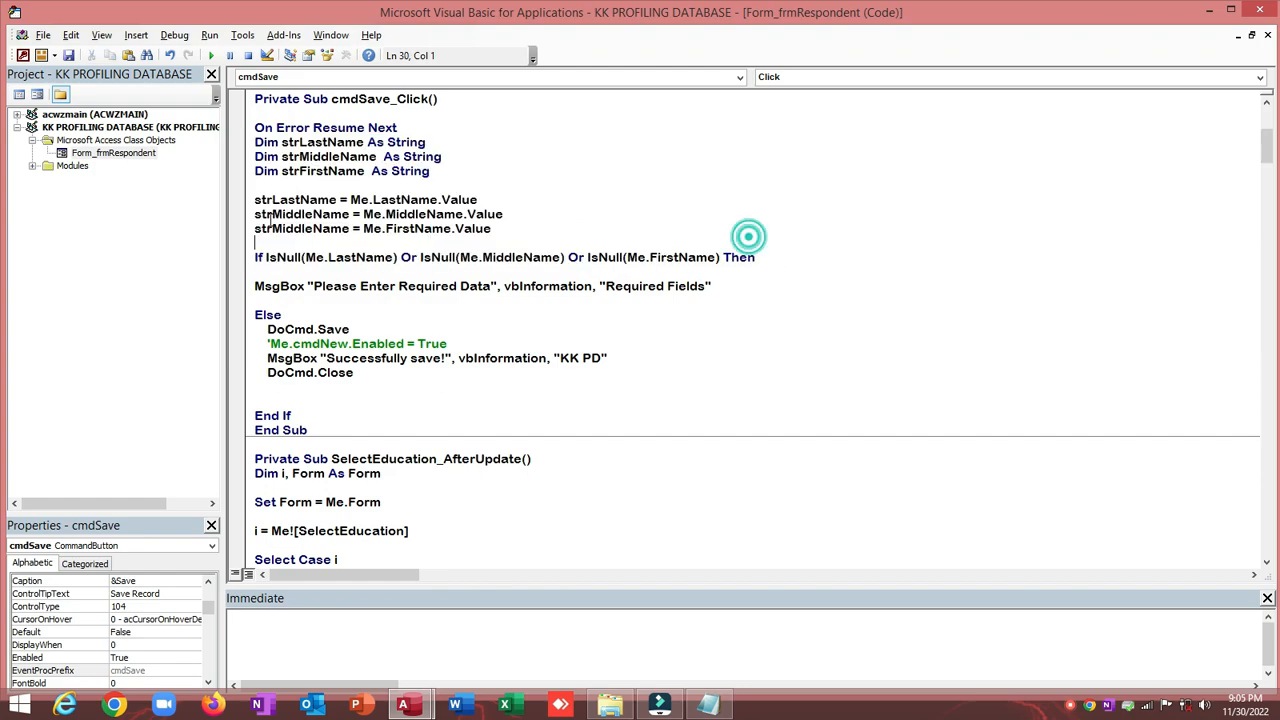
click(255, 200)
drag(255, 200, 740, 258)
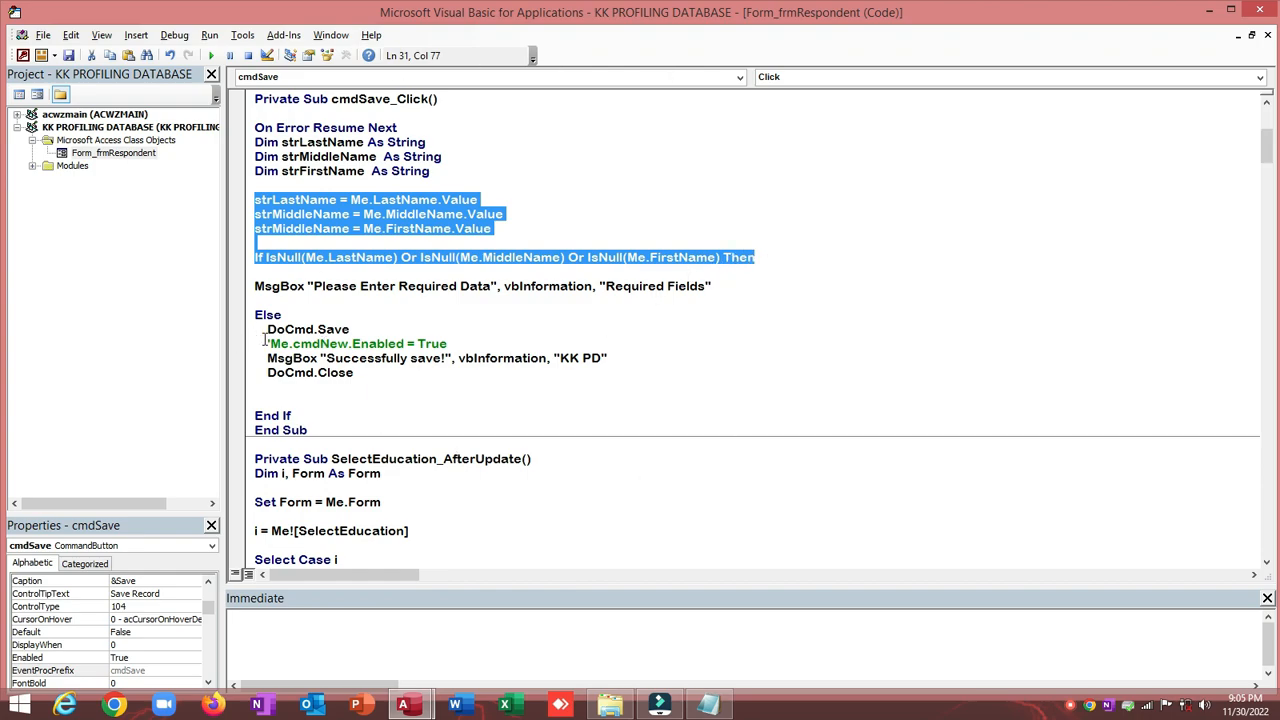
drag(265, 331, 437, 333)
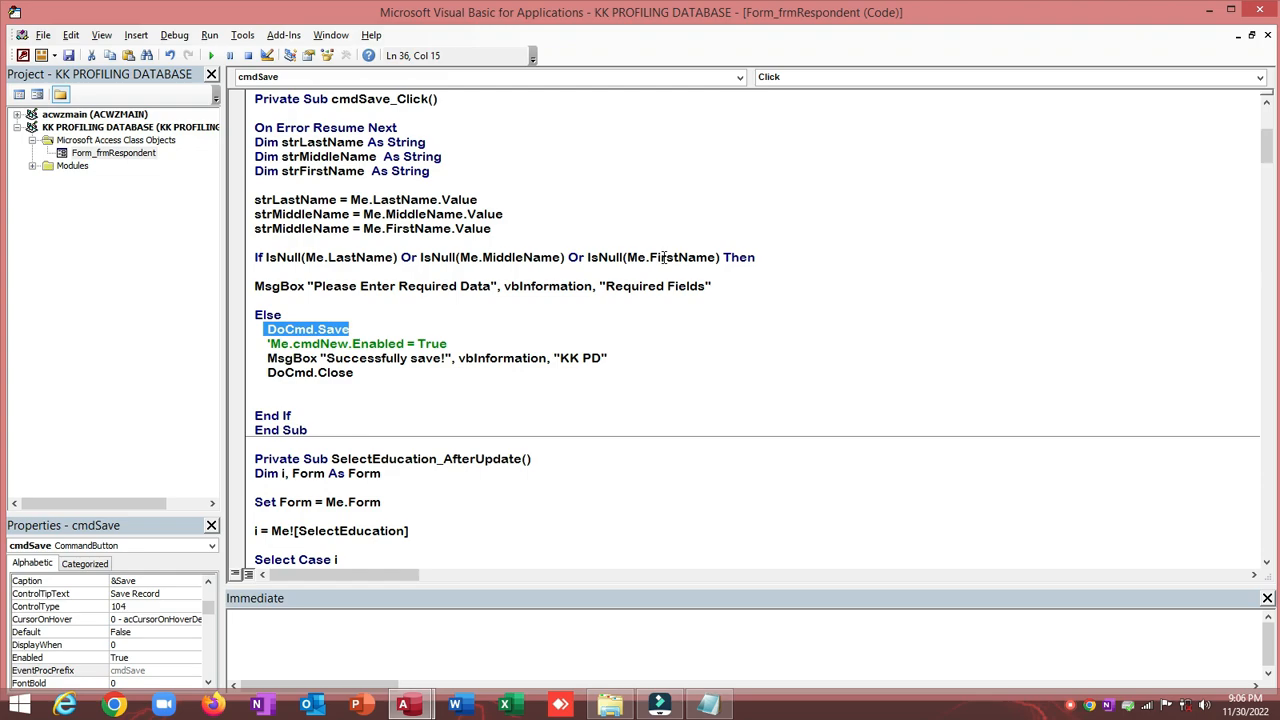
click(253, 286)
drag(253, 286, 752, 294)
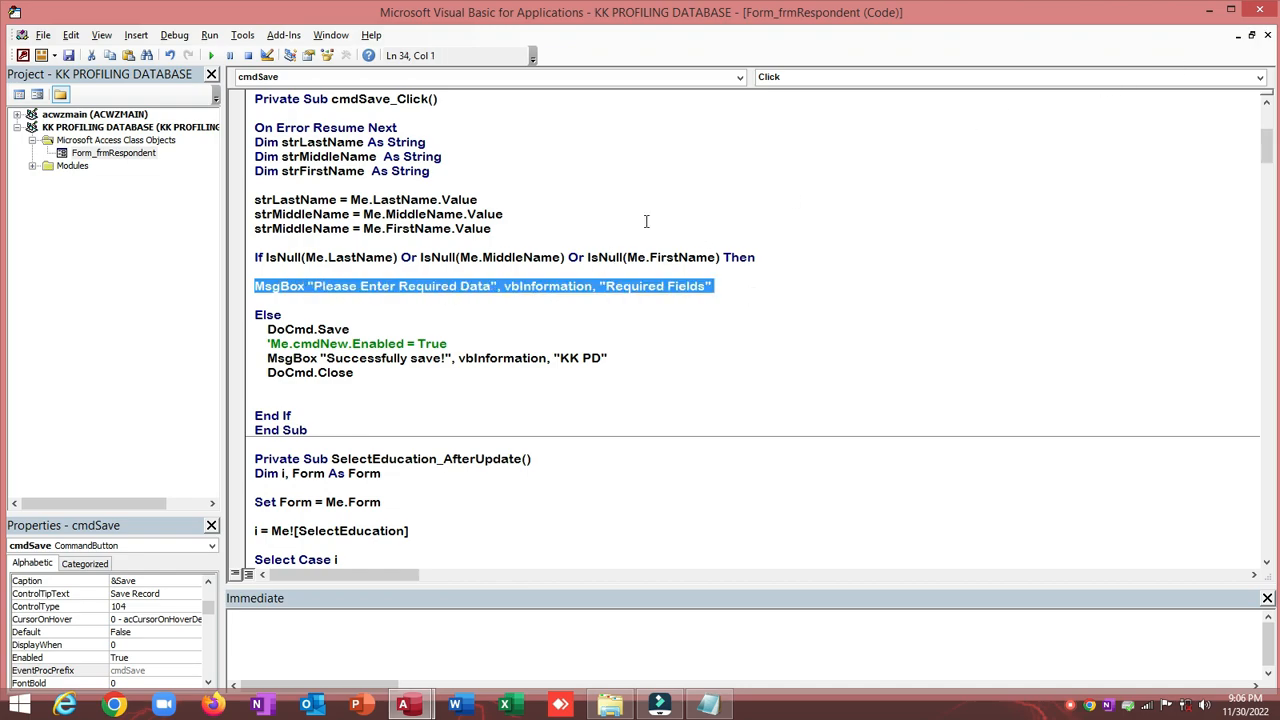
Step: Return to the frmRespondent form design in Access
click(1259, 10)
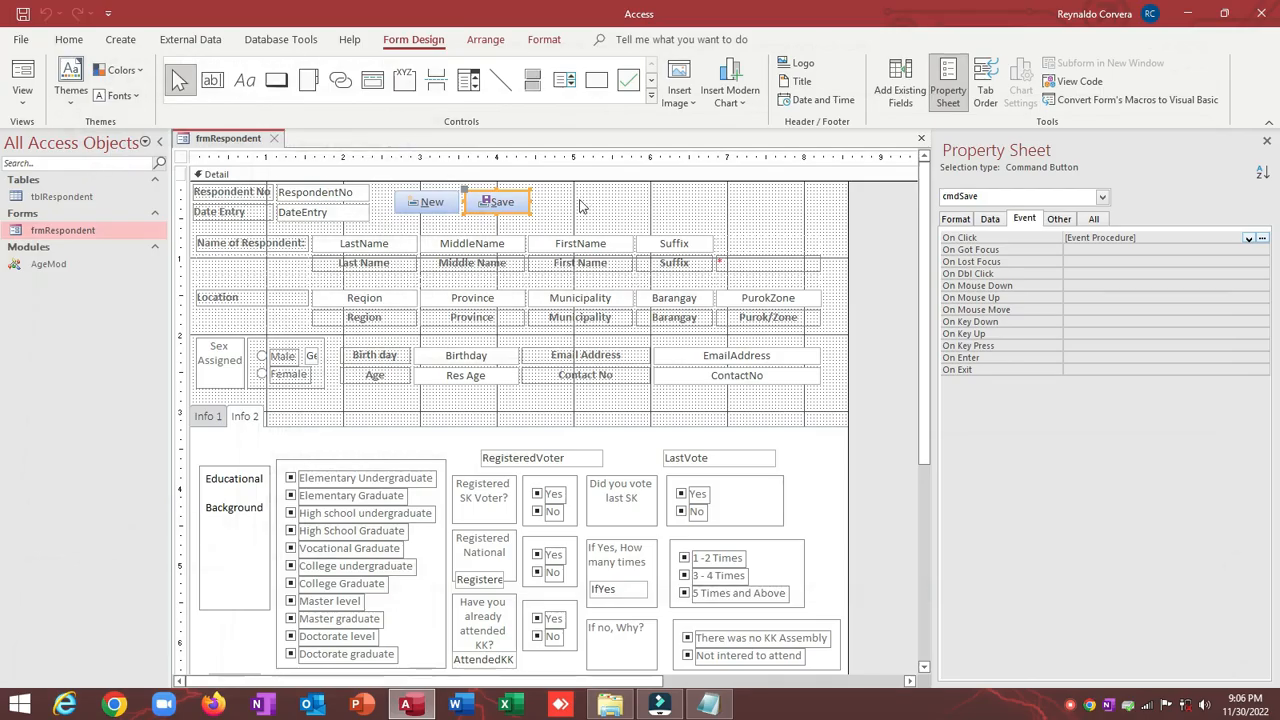
click(554, 201)
click(514, 202)
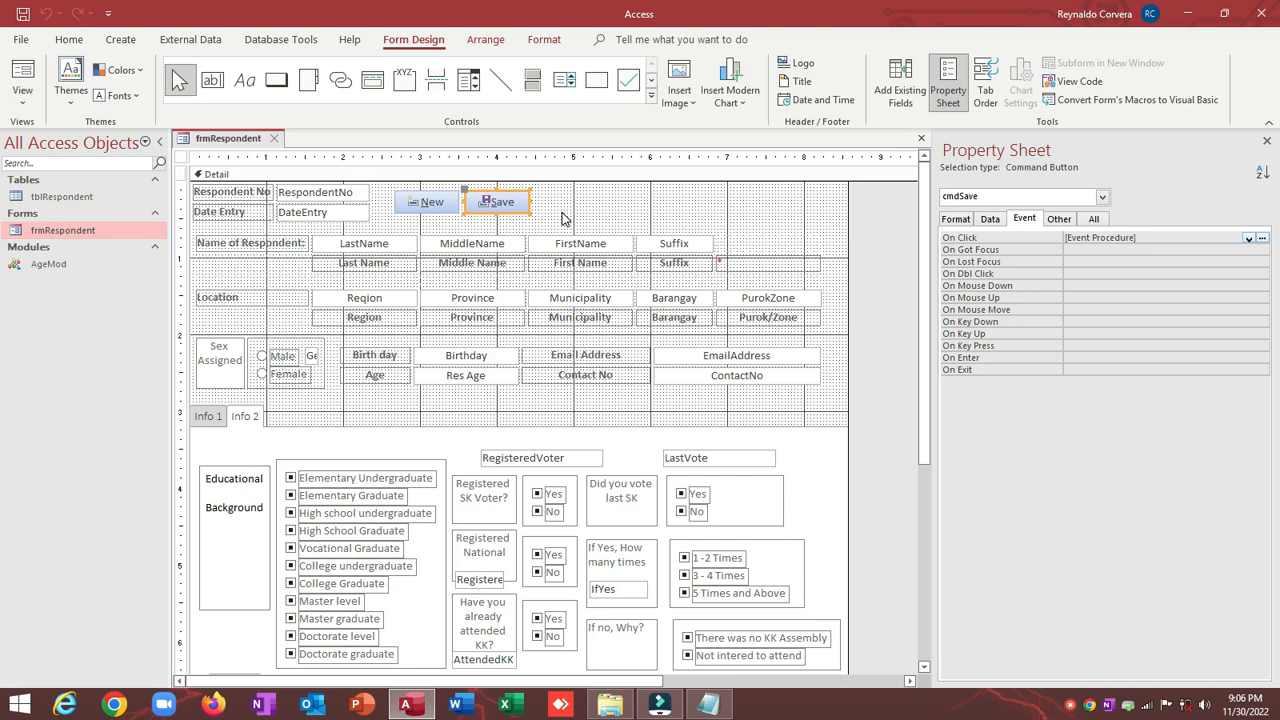
click(562, 218)
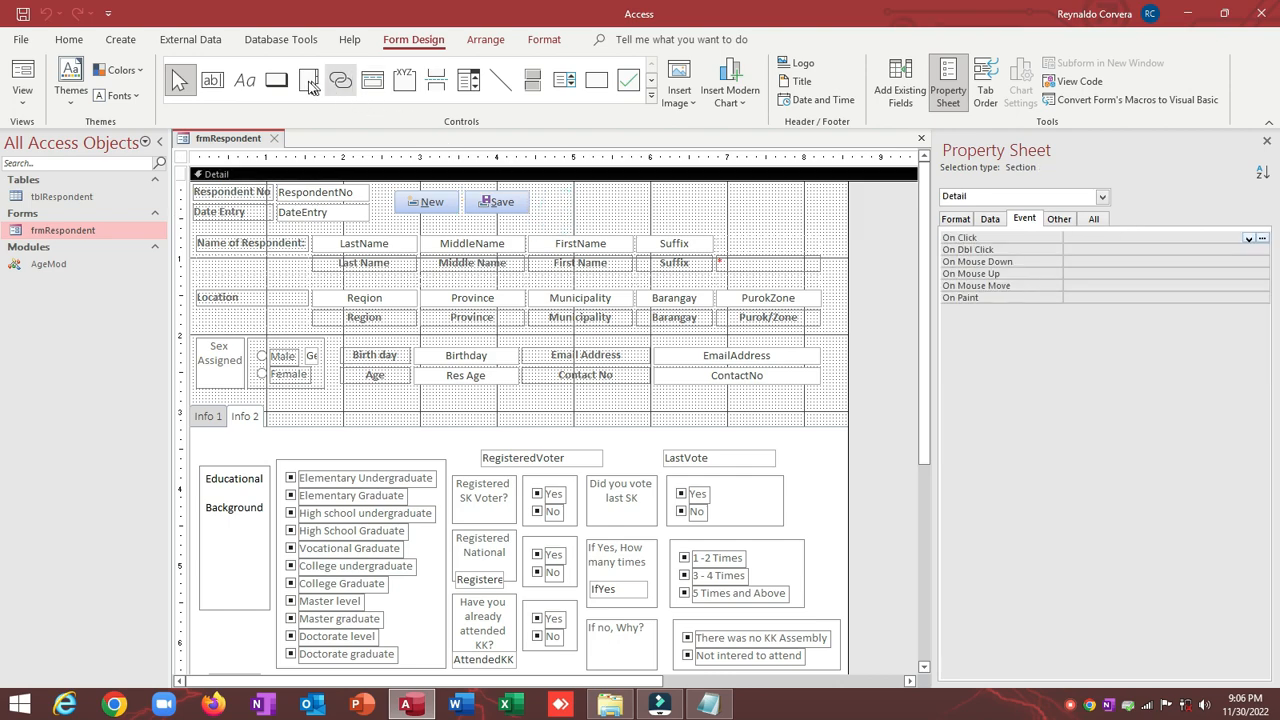
Step: Draw a new command button just right of Save, dismissing the button wizard
click(279, 84)
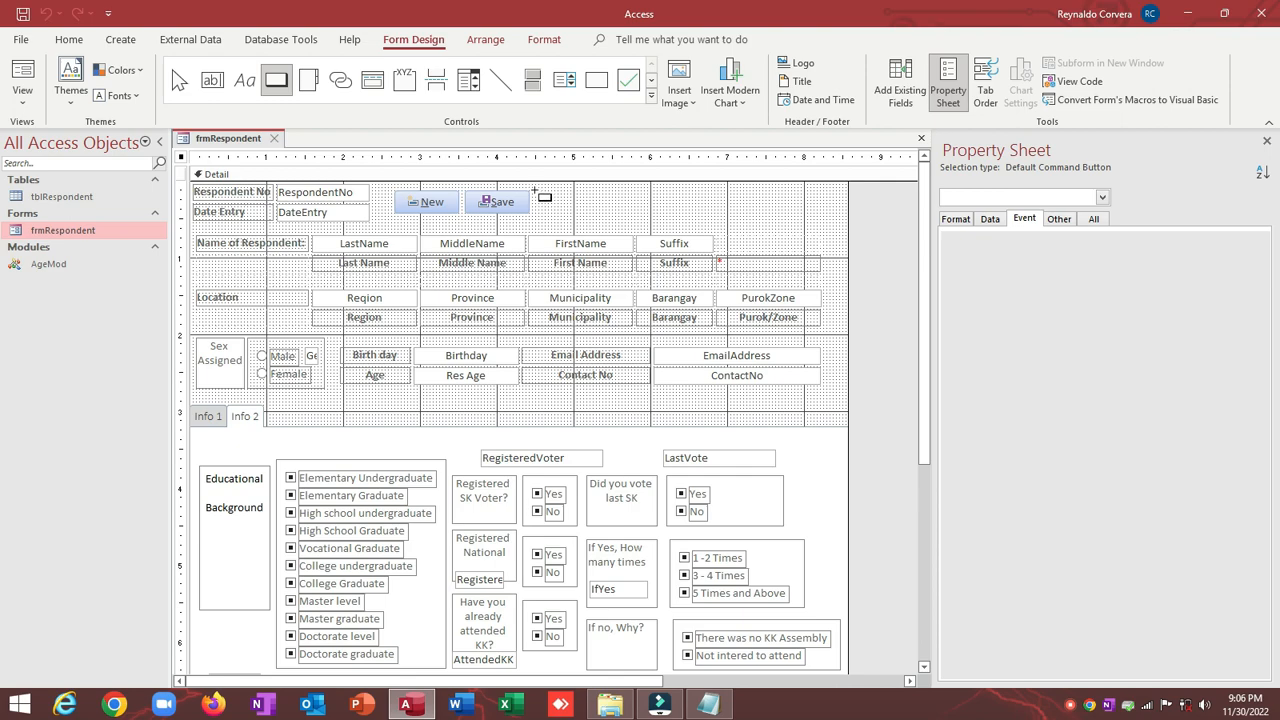
drag(533, 194, 598, 213)
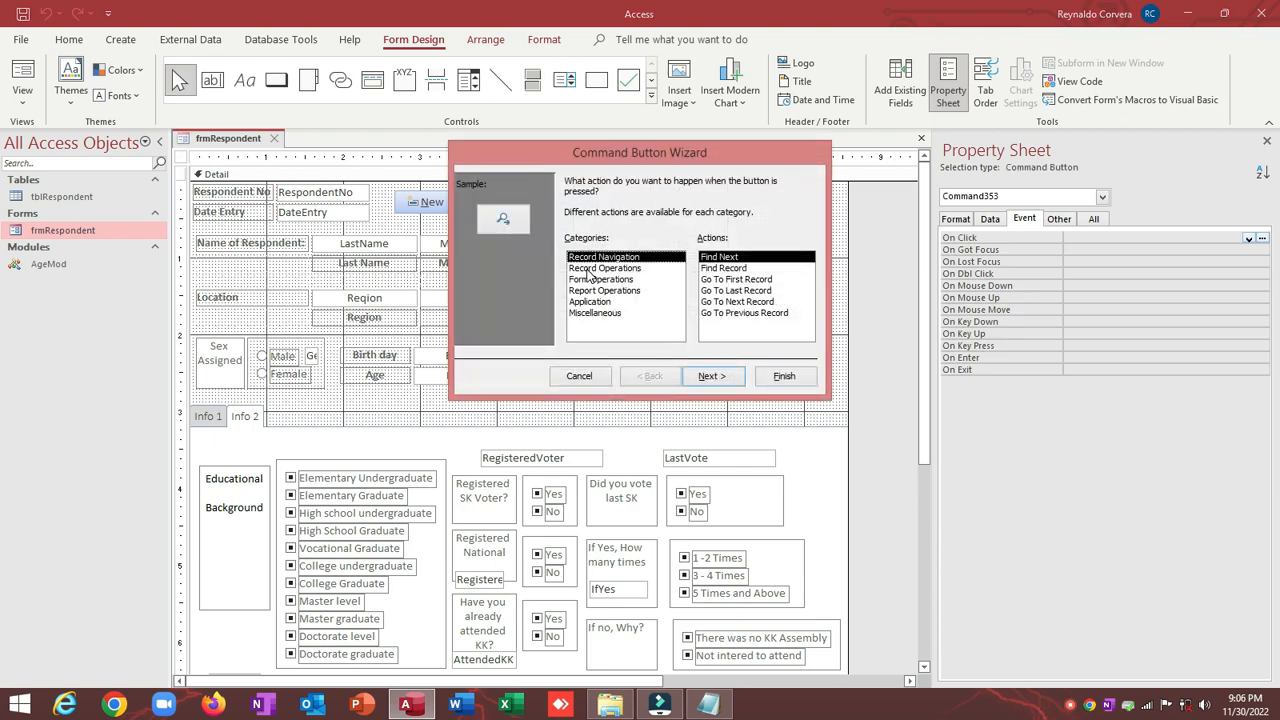
click(580, 379)
click(631, 195)
click(553, 217)
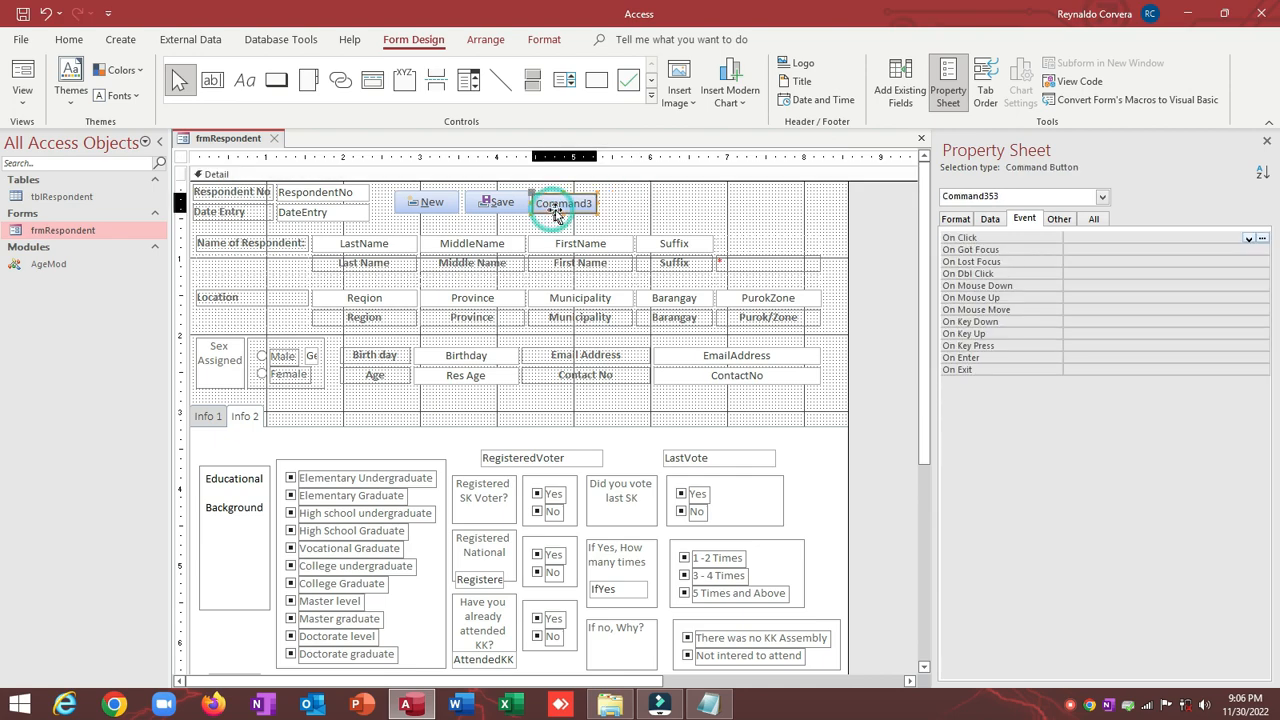
drag(553, 217, 559, 217)
click(641, 203)
click(597, 207)
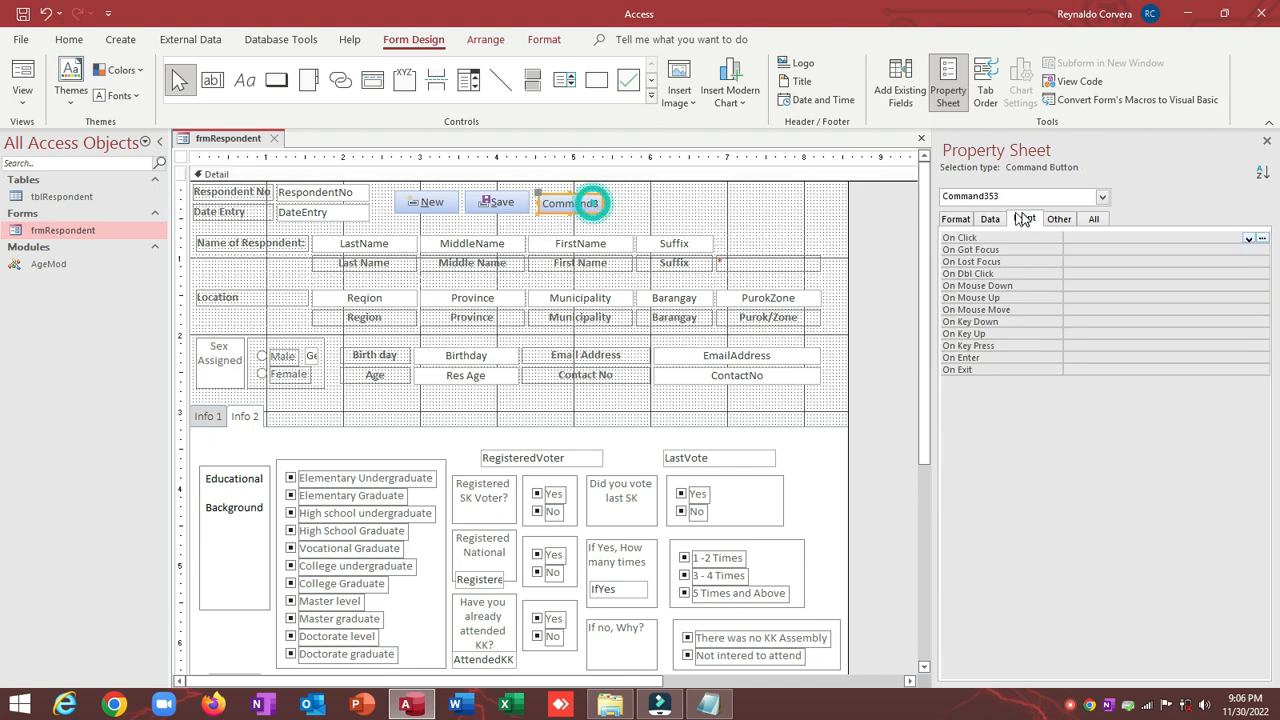
Step: Rename the new Command3 button to cmdDelete in the Property Sheet
click(1055, 219)
click(1024, 239)
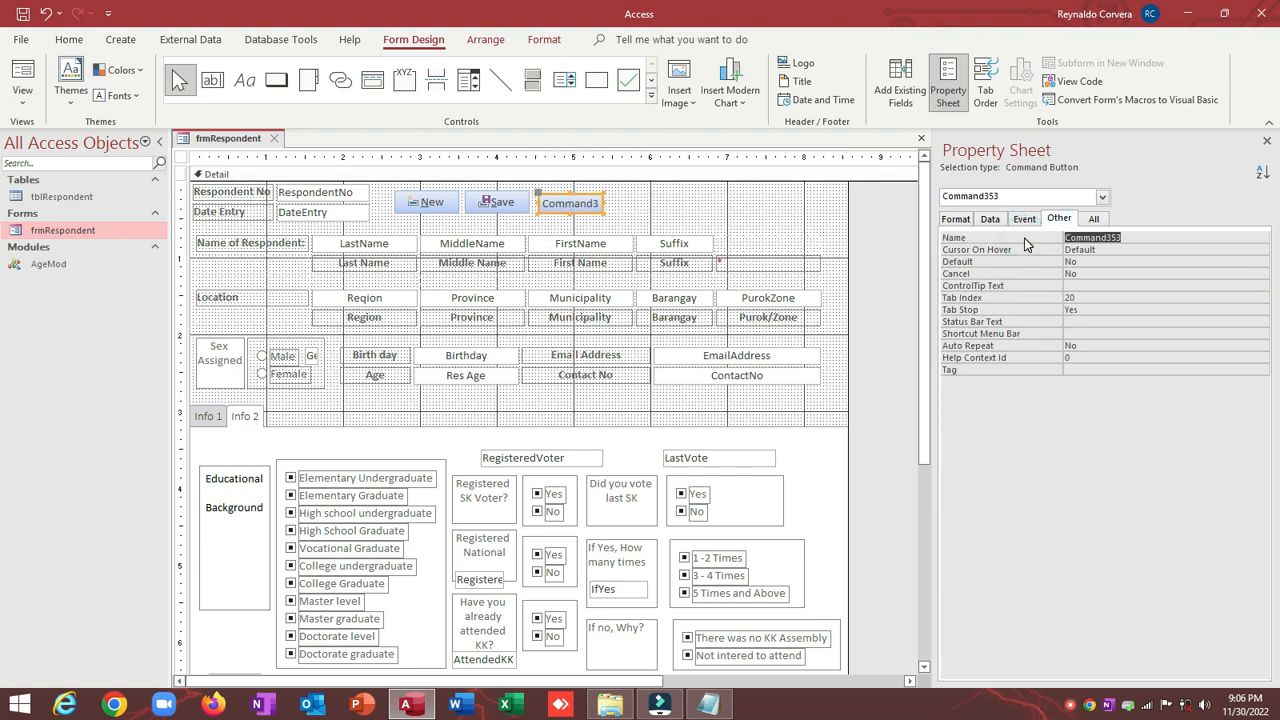
text(CM)
key(Return)
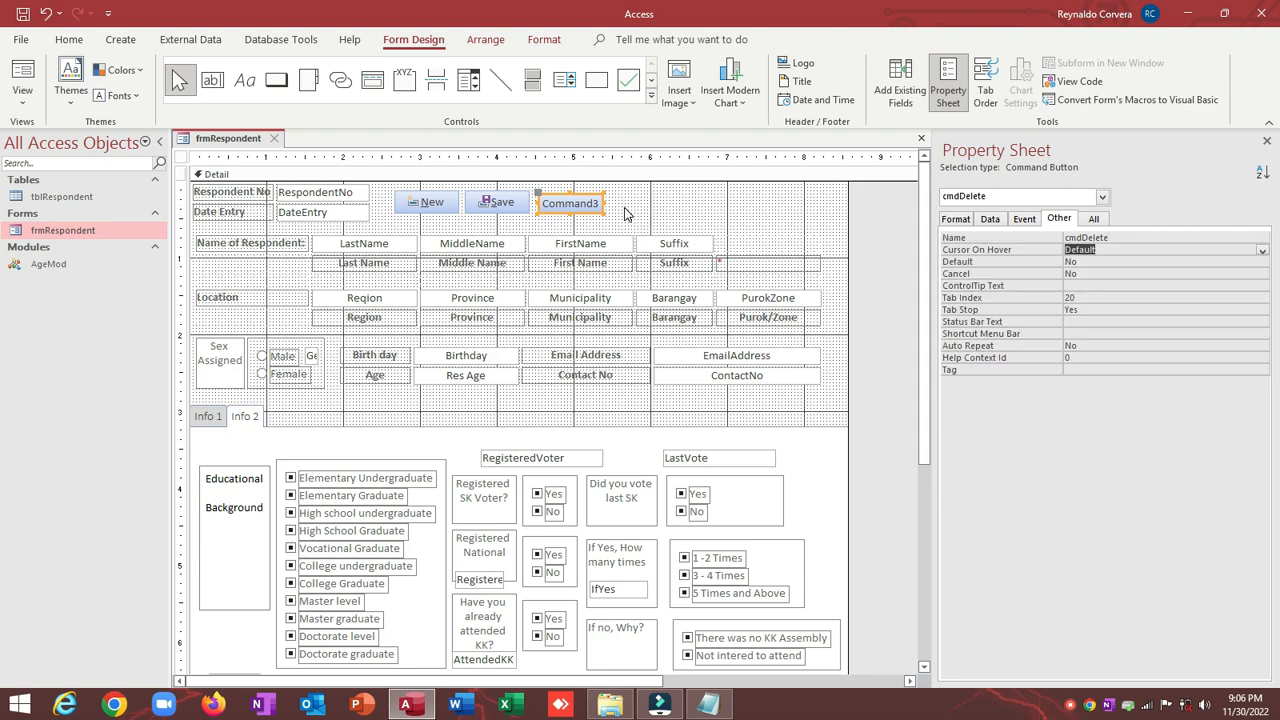
click(626, 212)
click(585, 204)
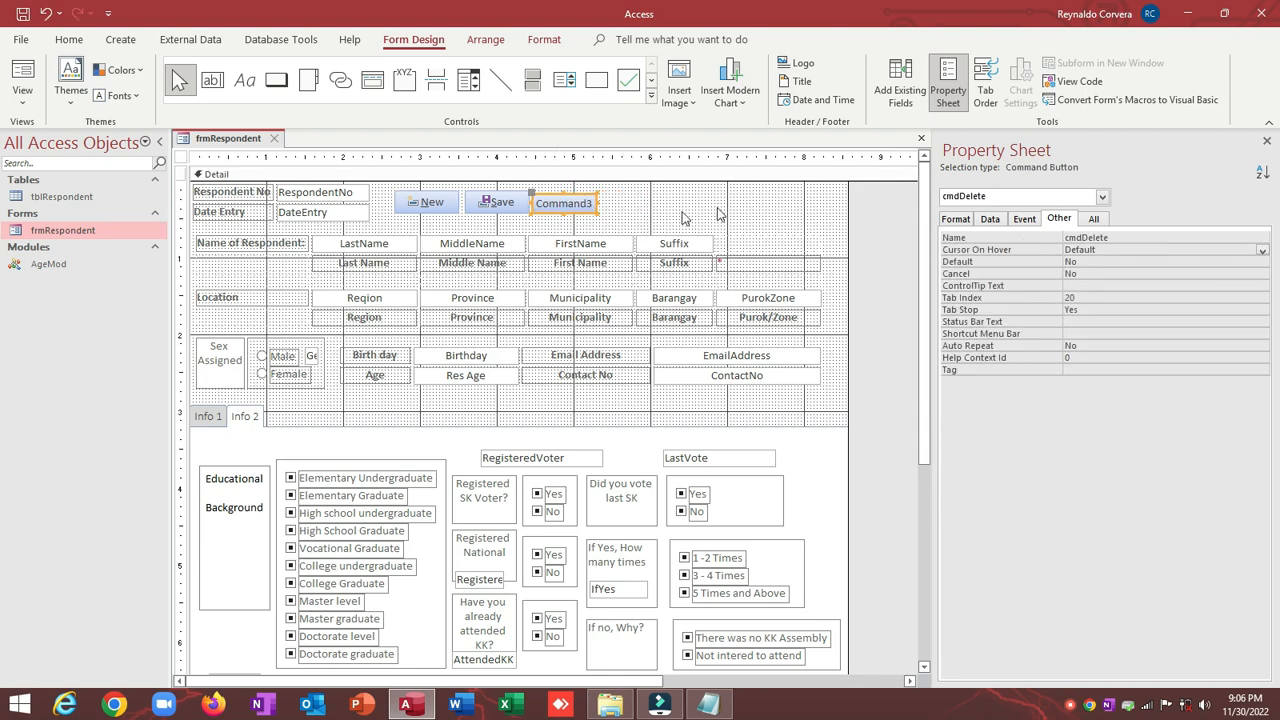
click(636, 212)
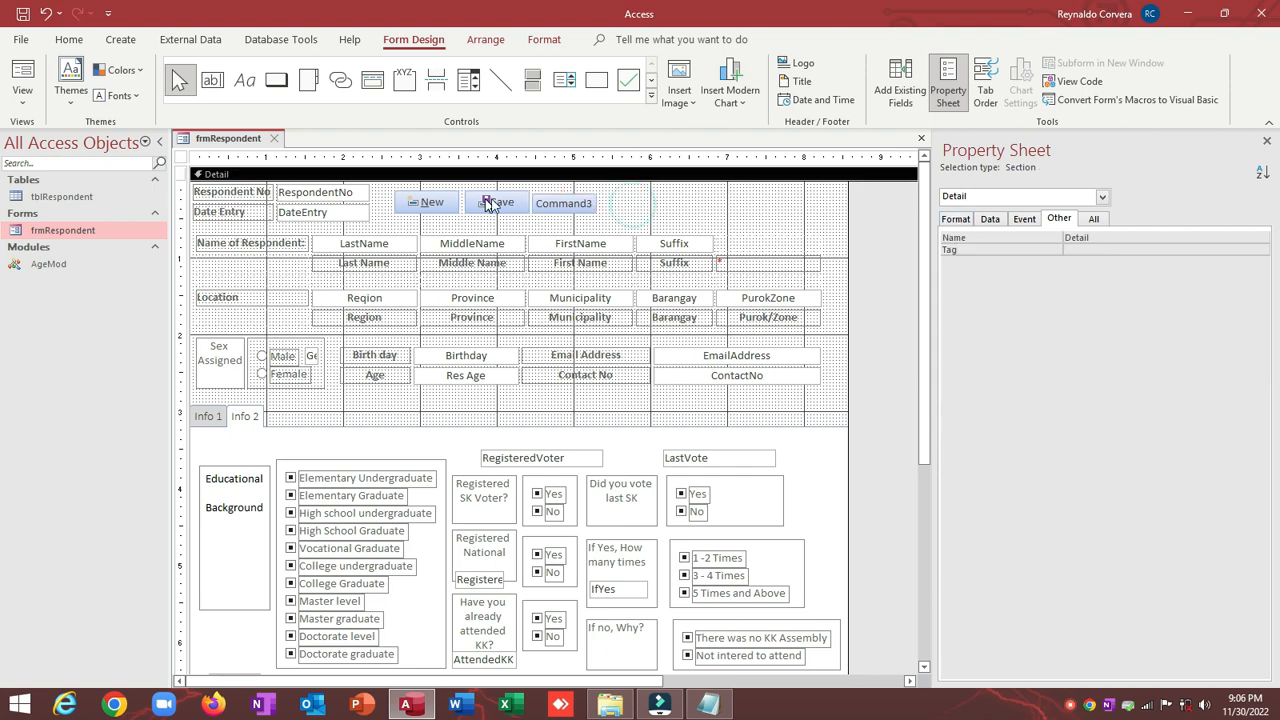
click(557, 204)
click(726, 196)
click(563, 204)
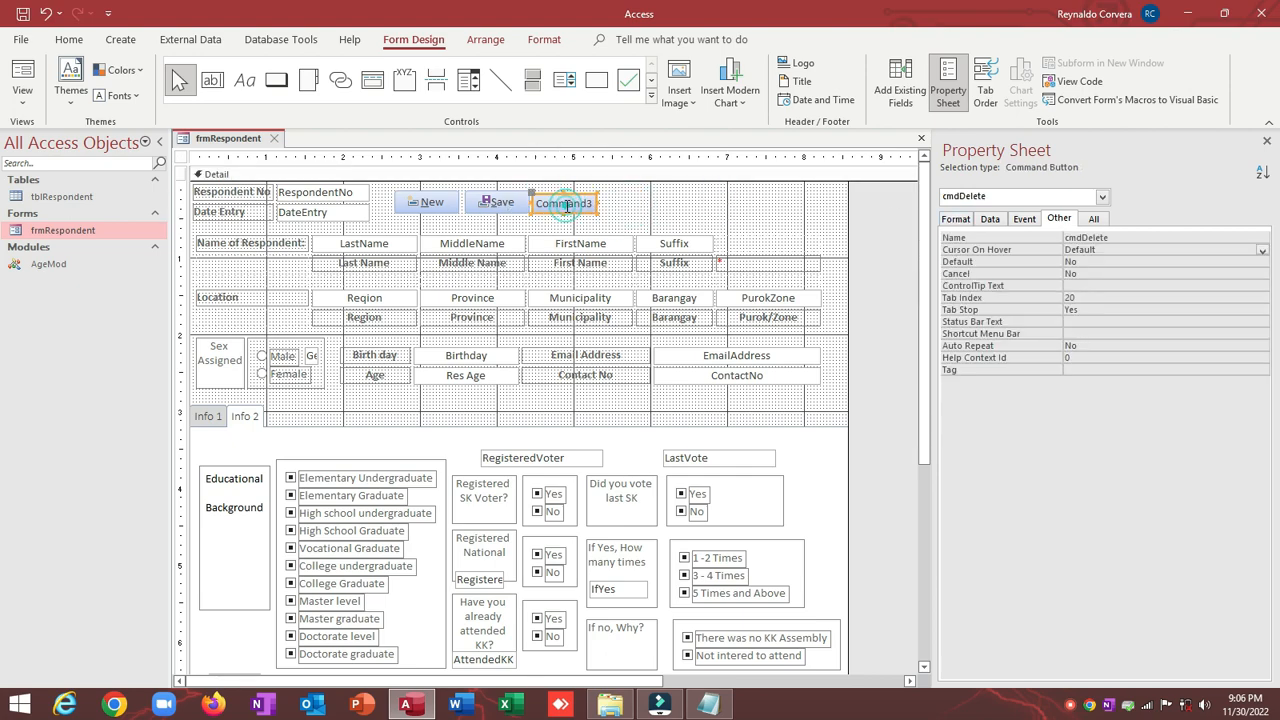
Step: Set the button's Picture to the Delete X image via Picture Builder
click(955, 219)
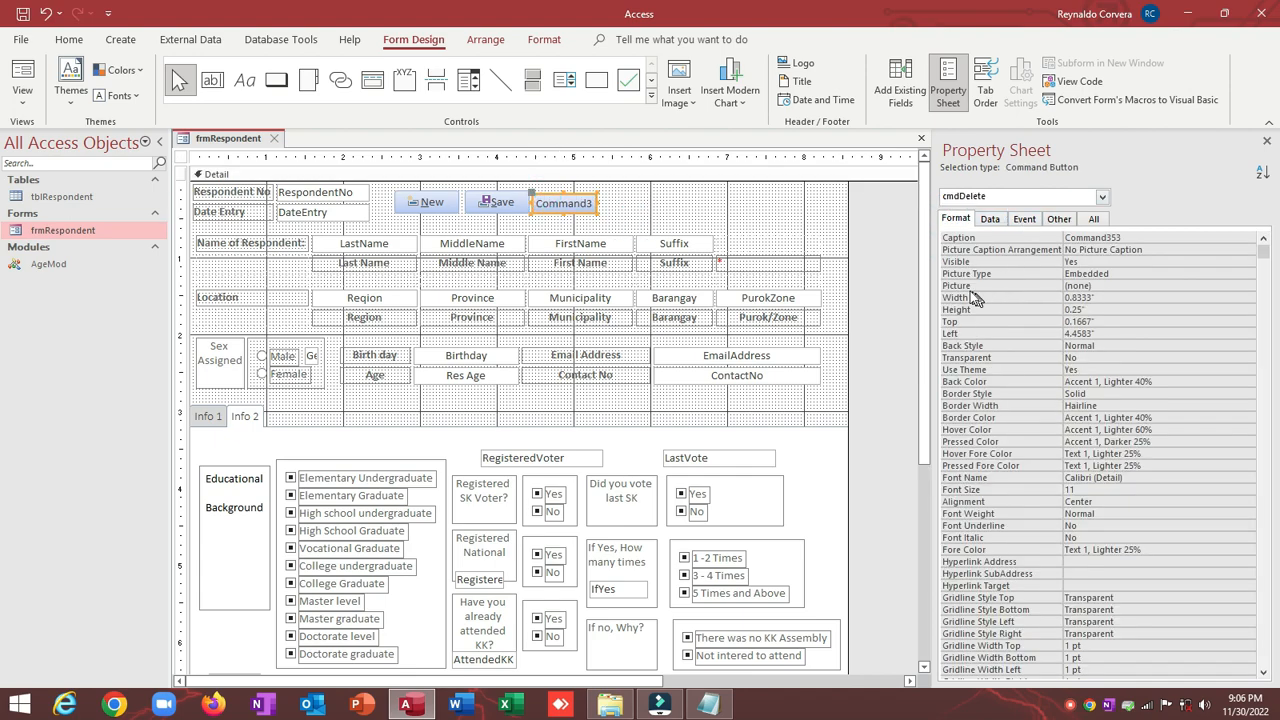
click(958, 286)
click(1249, 286)
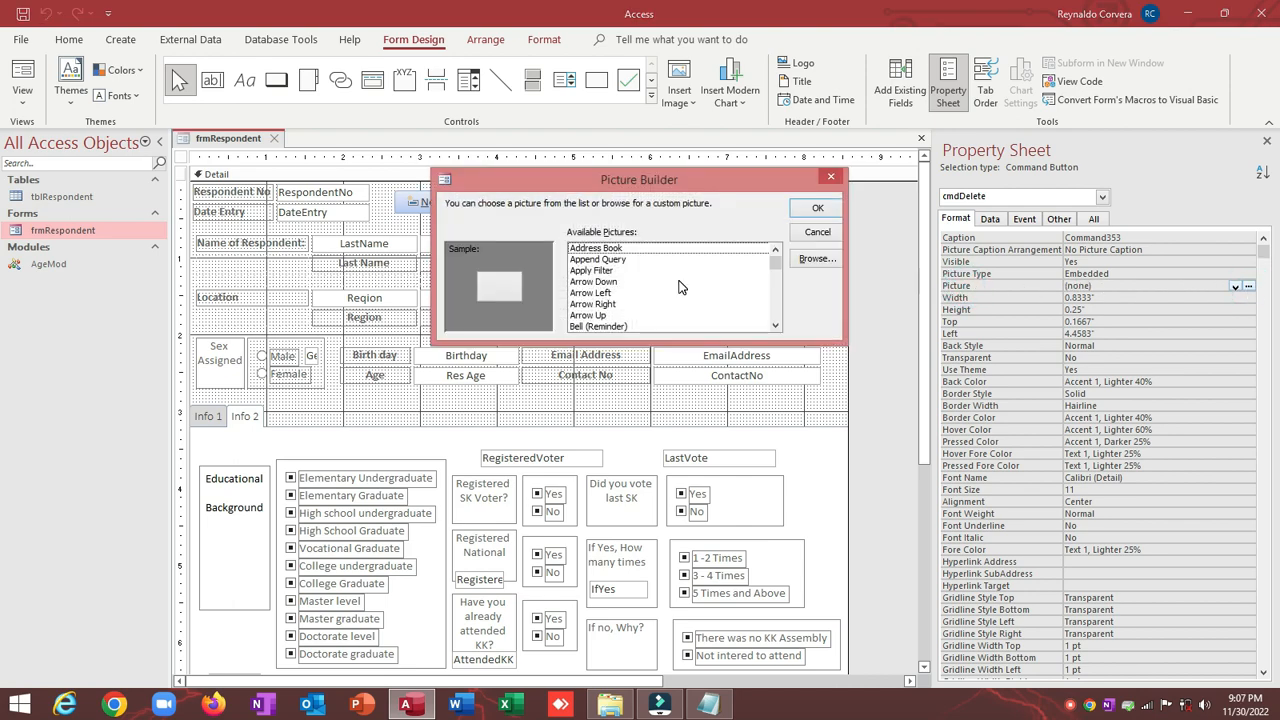
click(596, 284)
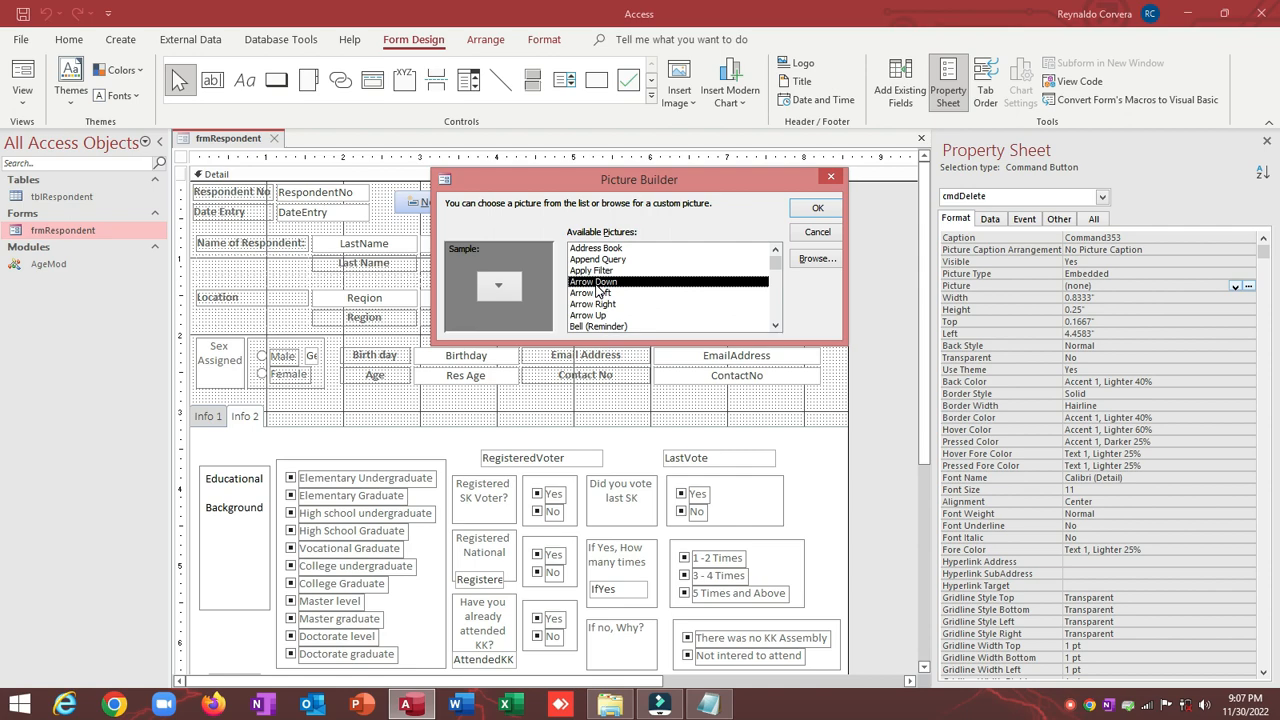
key(d)
key(d)
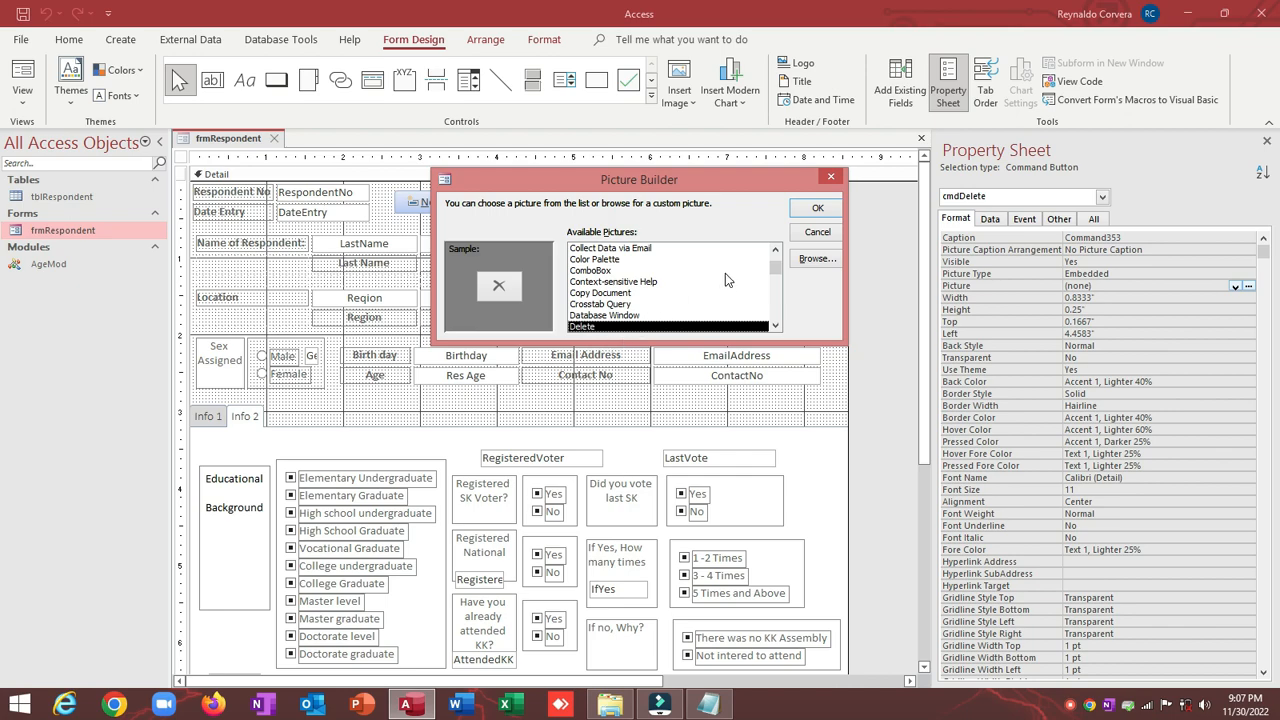
click(814, 209)
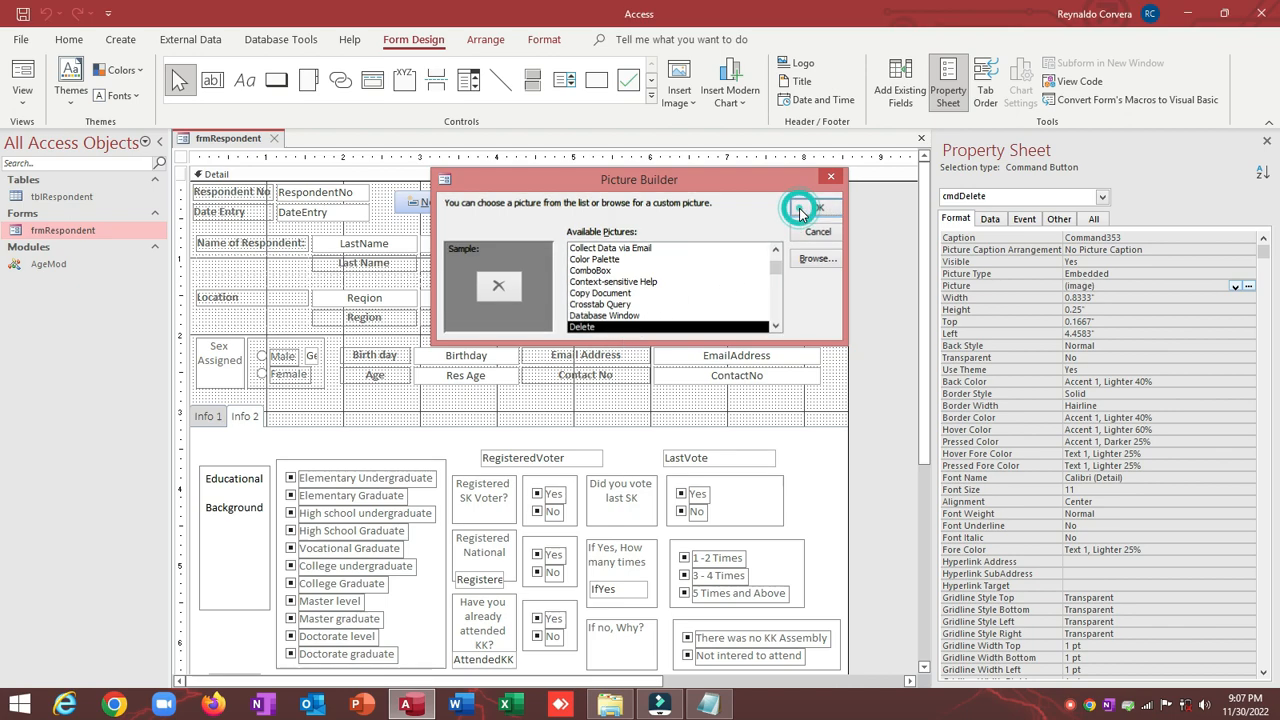
Step: Set the button's Caption to Delete, then select the Save button as formatting source
click(966, 238)
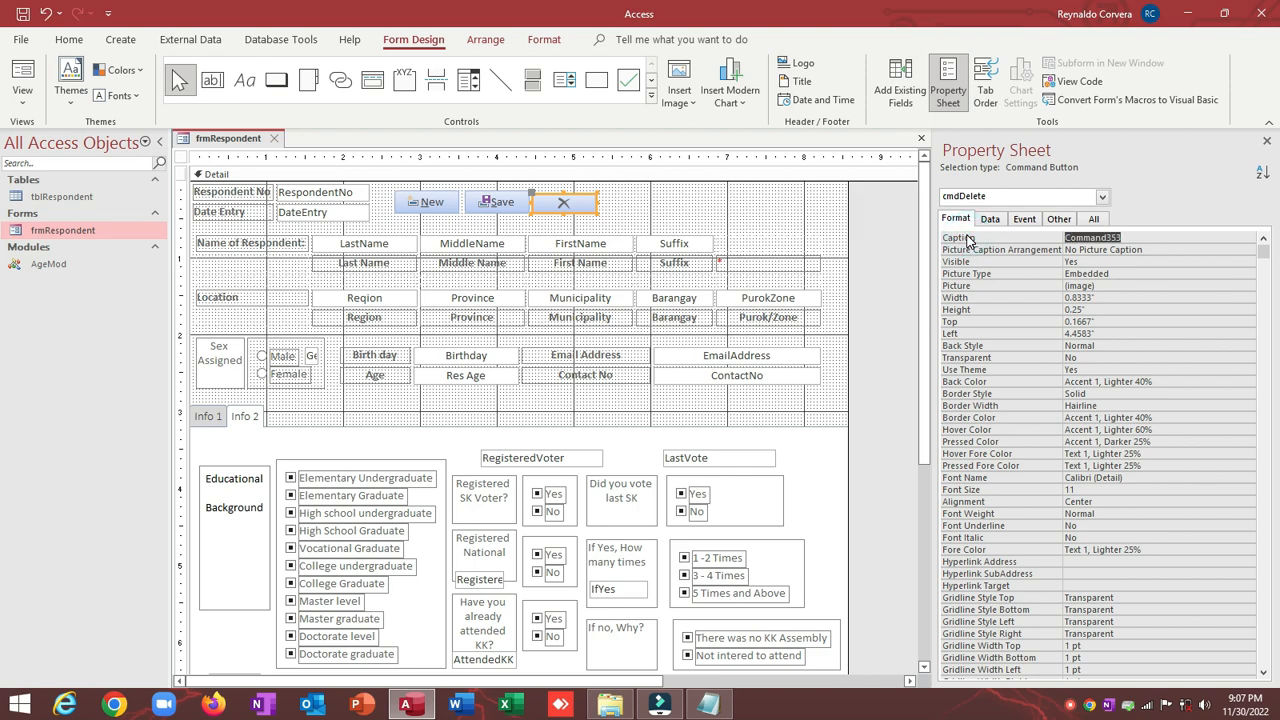
text(DE)
key(Return)
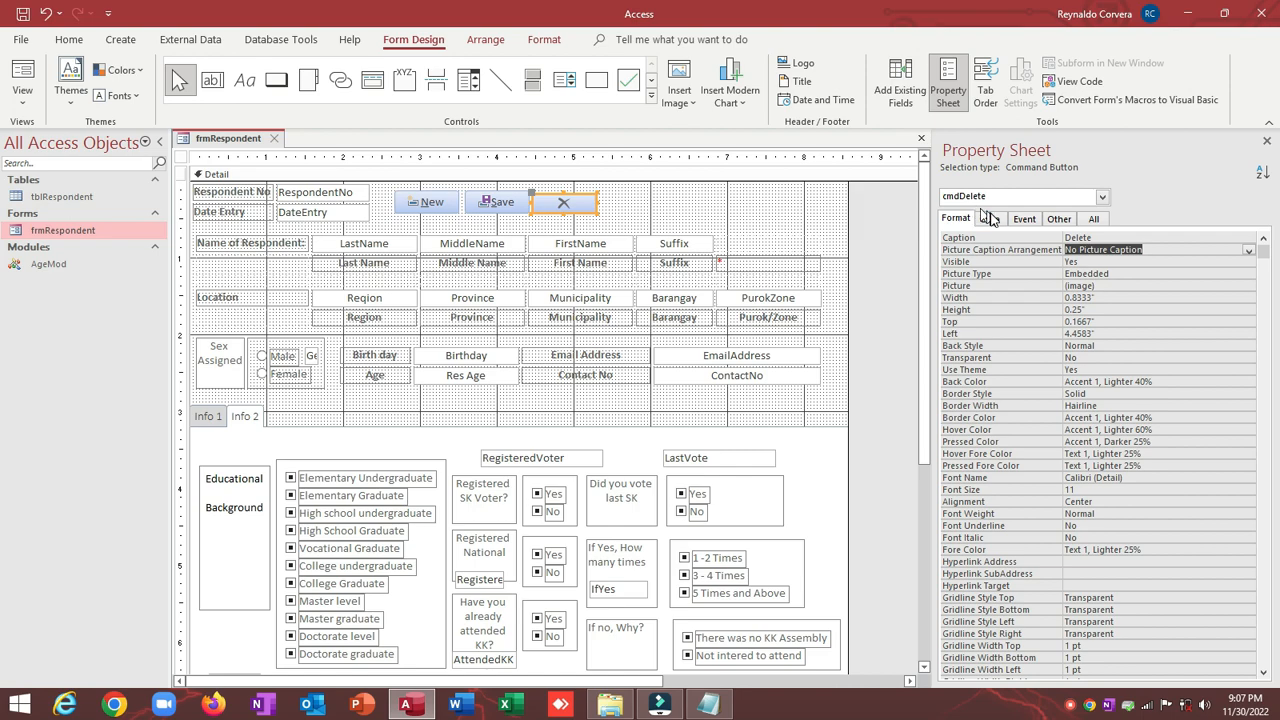
click(1059, 218)
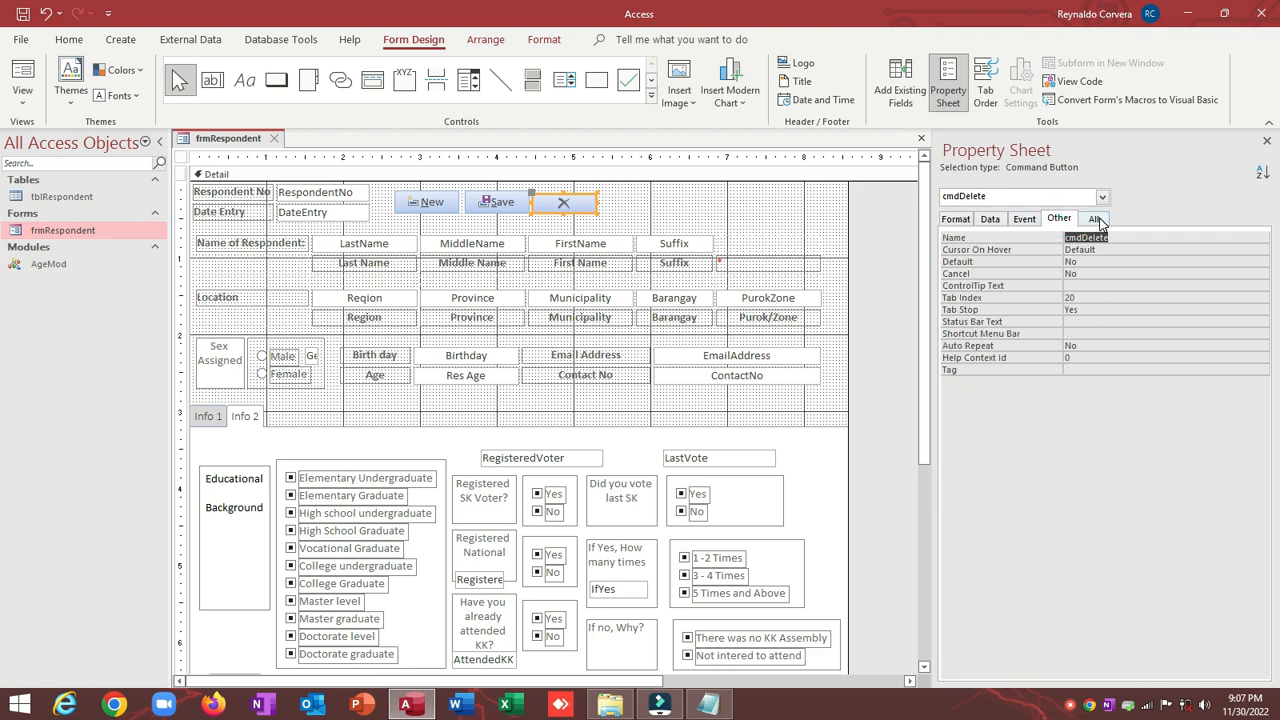
click(1096, 219)
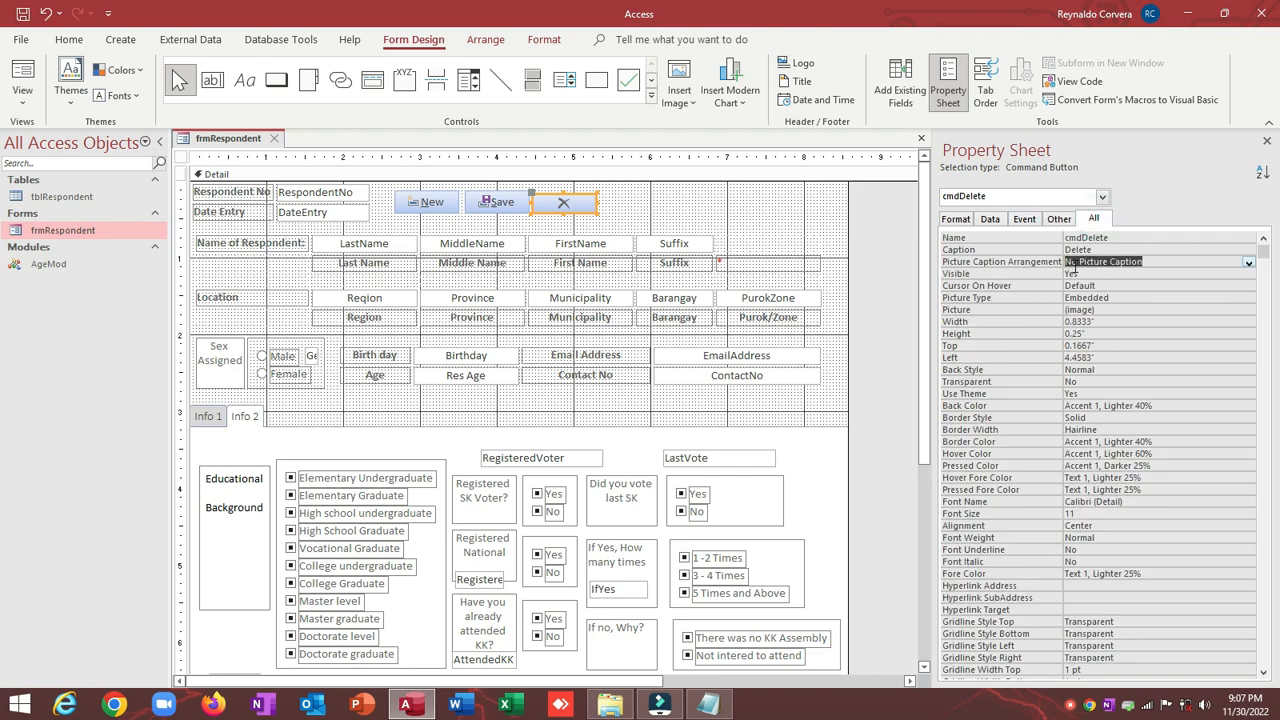
click(615, 212)
click(503, 206)
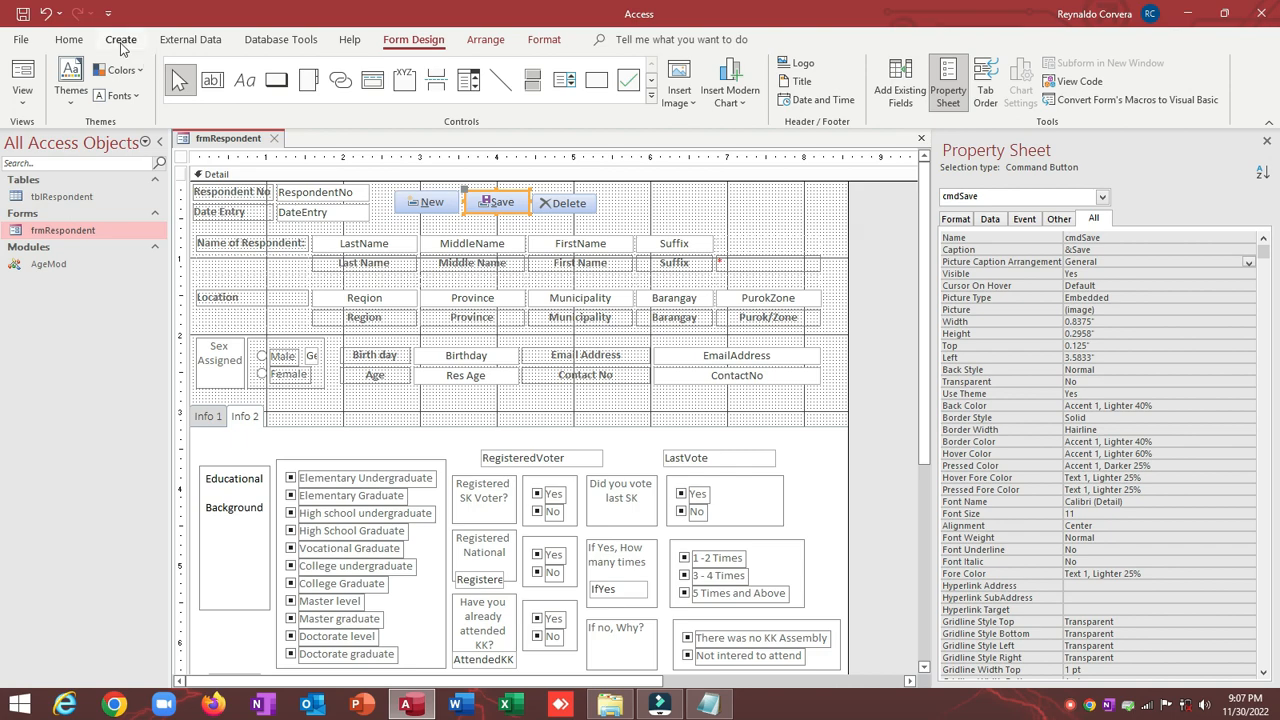
Step: Copy the Save button's formatting onto the Delete button with Format Painter
click(69, 39)
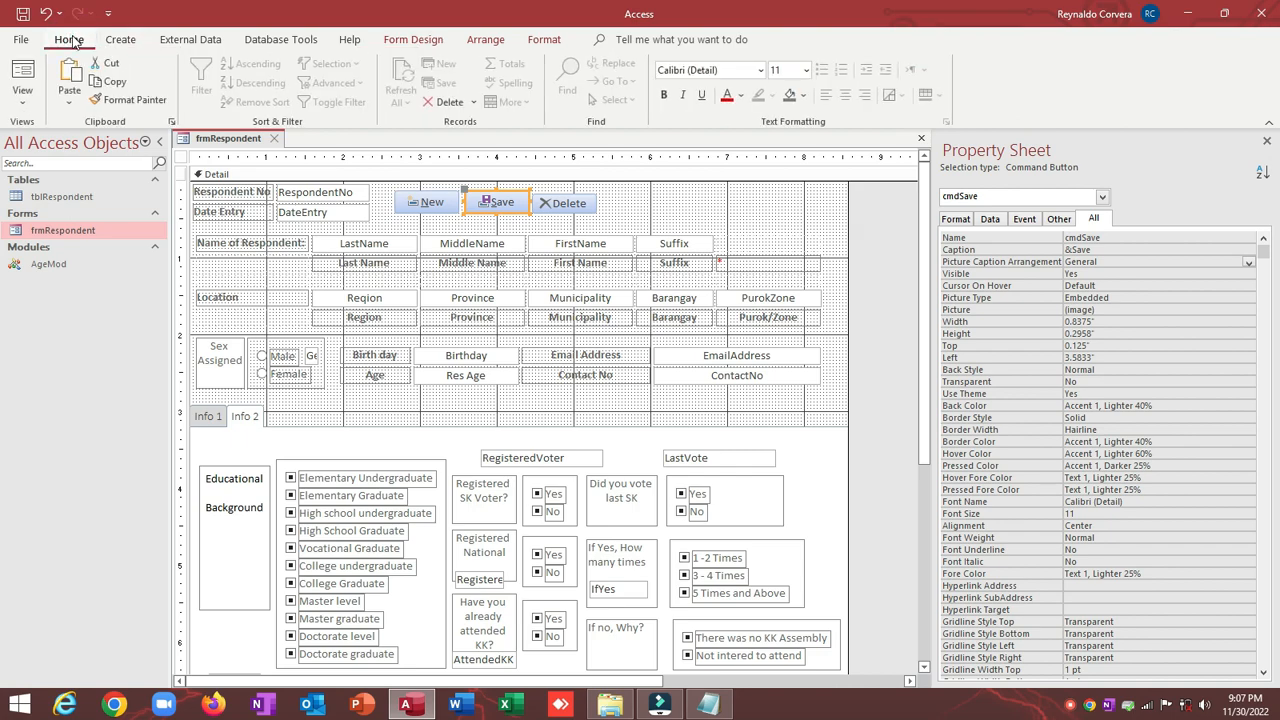
click(128, 101)
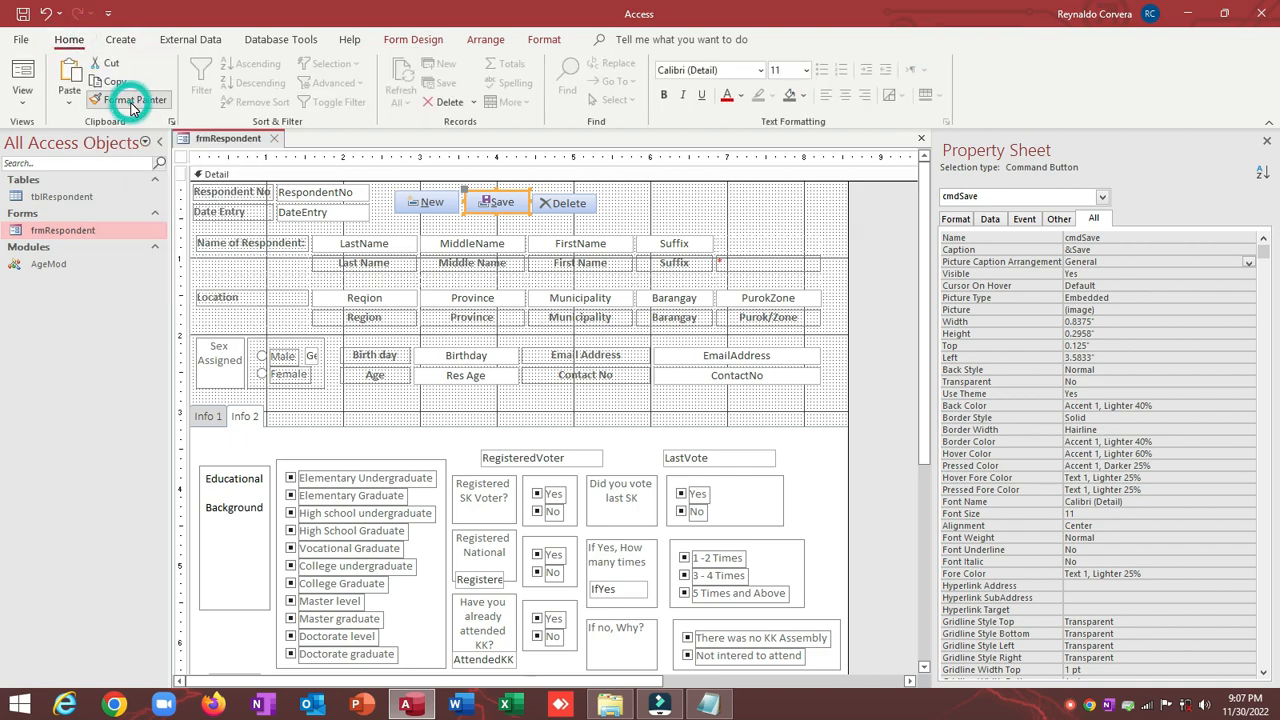
click(567, 208)
Step: Align the New, Save and Delete buttons to Top and size them To Shortest
click(651, 194)
drag(680, 196, 447, 201)
click(697, 188)
drag(678, 201, 440, 203)
right_click(437, 199)
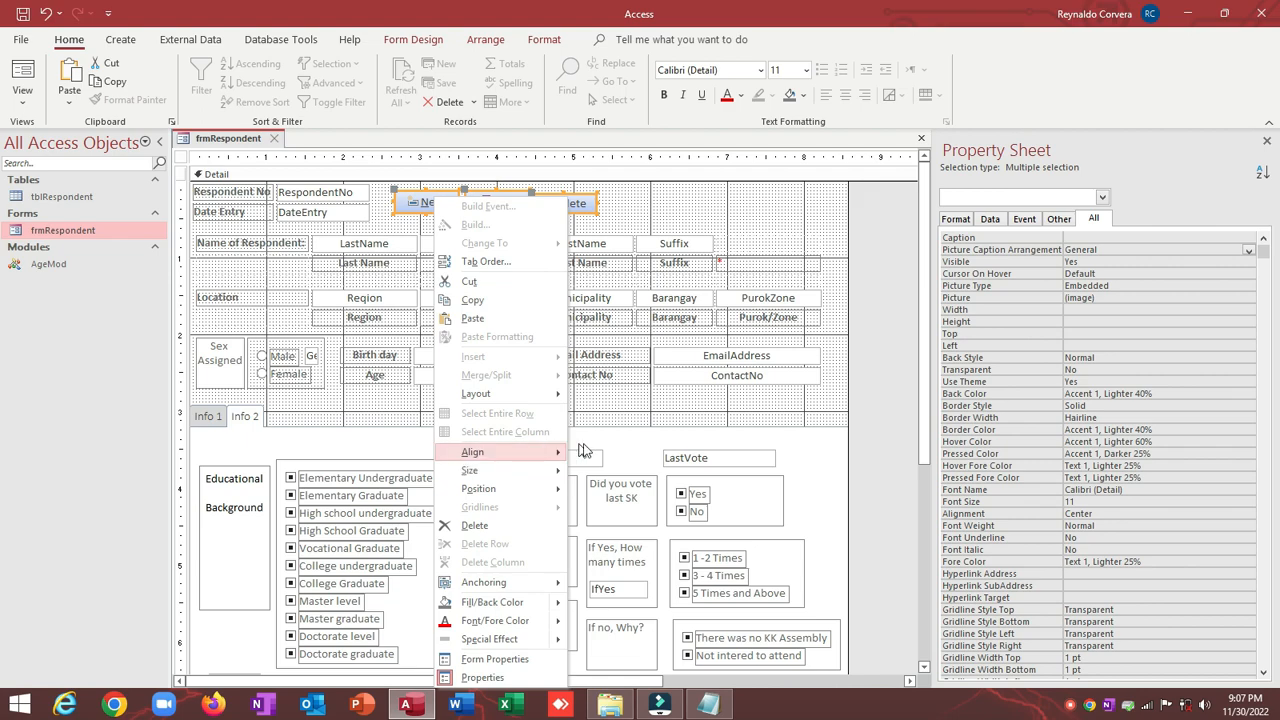
mouse_move(538, 455)
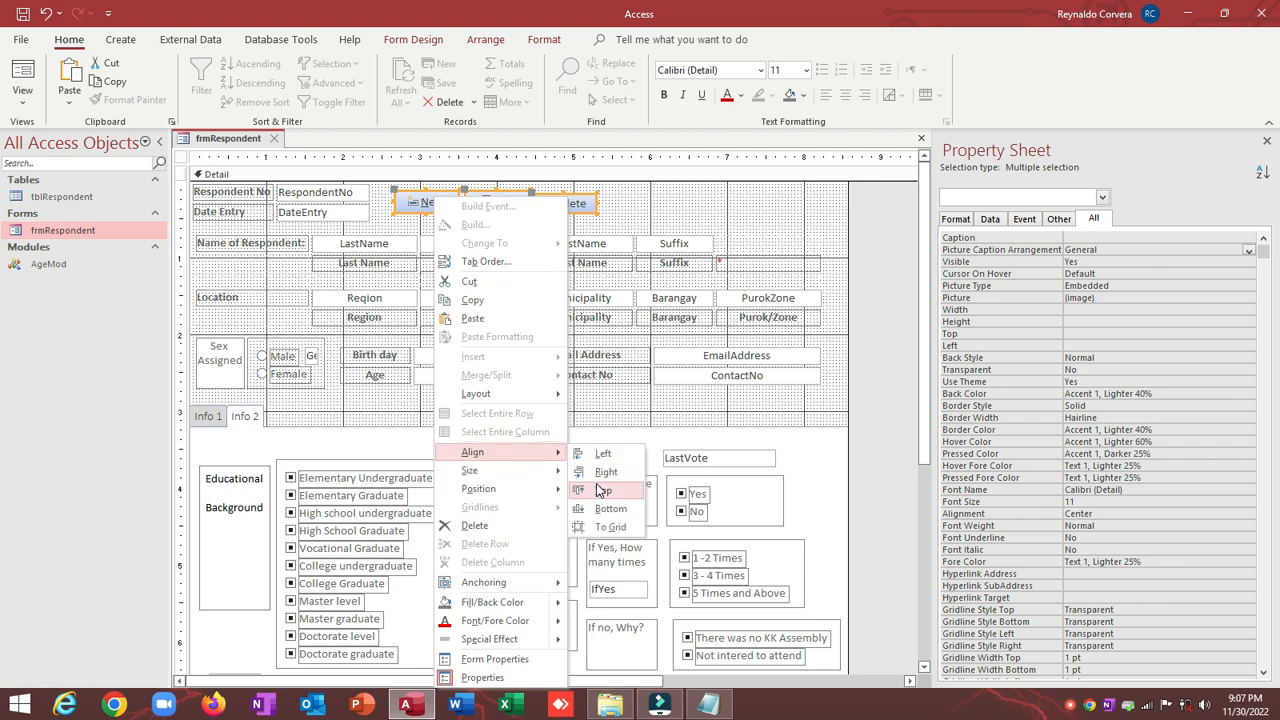
click(603, 490)
right_click(569, 199)
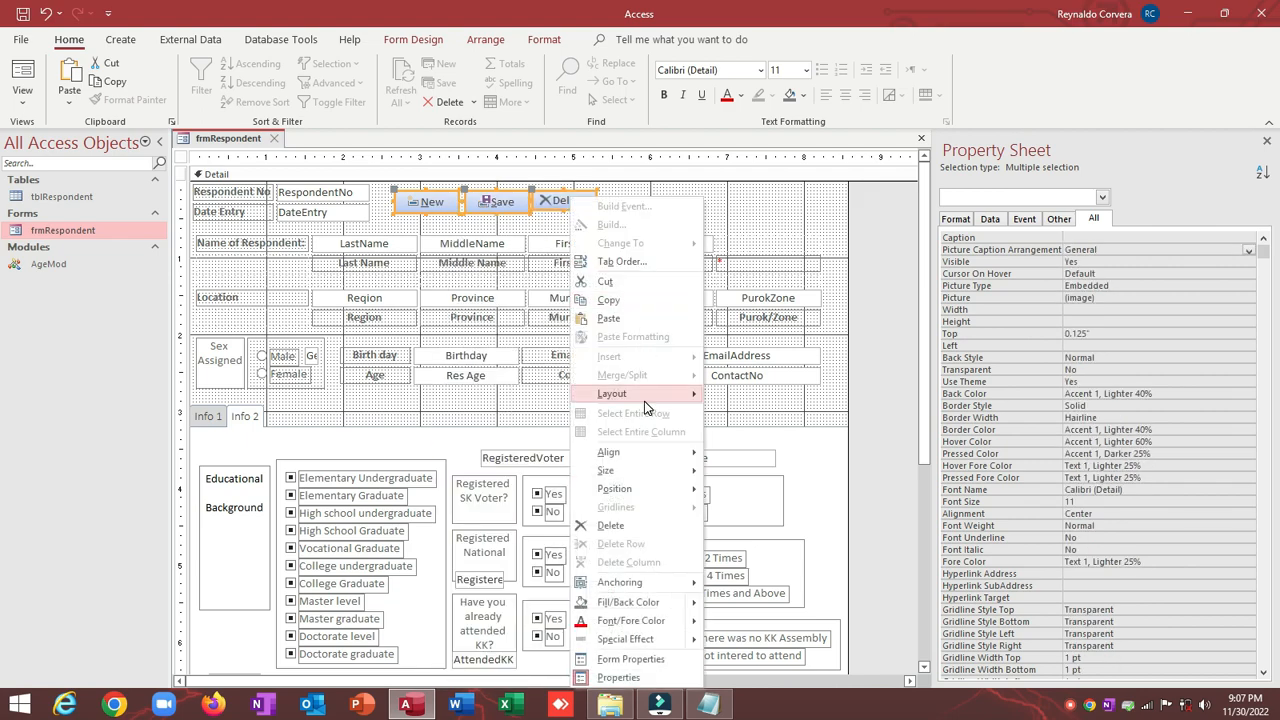
mouse_move(666, 476)
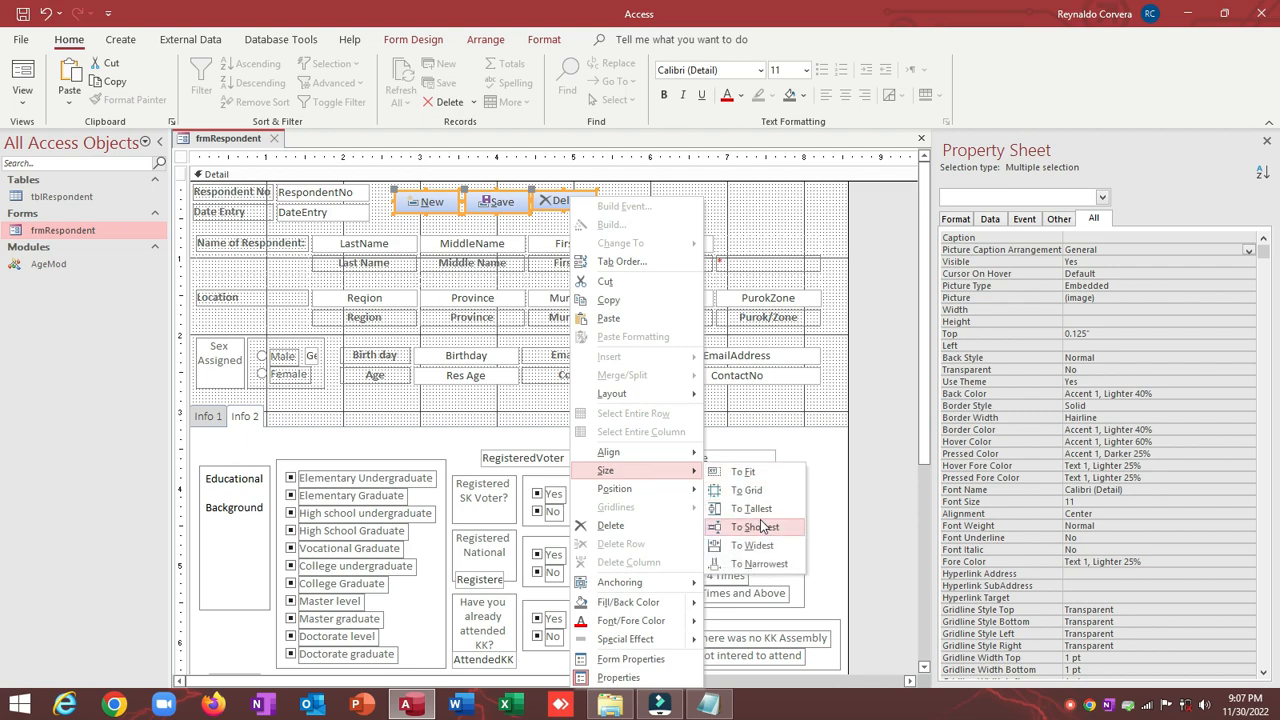
click(761, 526)
Step: Apply Equal Horizontal spacing to the New, Save and Delete buttons
click(628, 200)
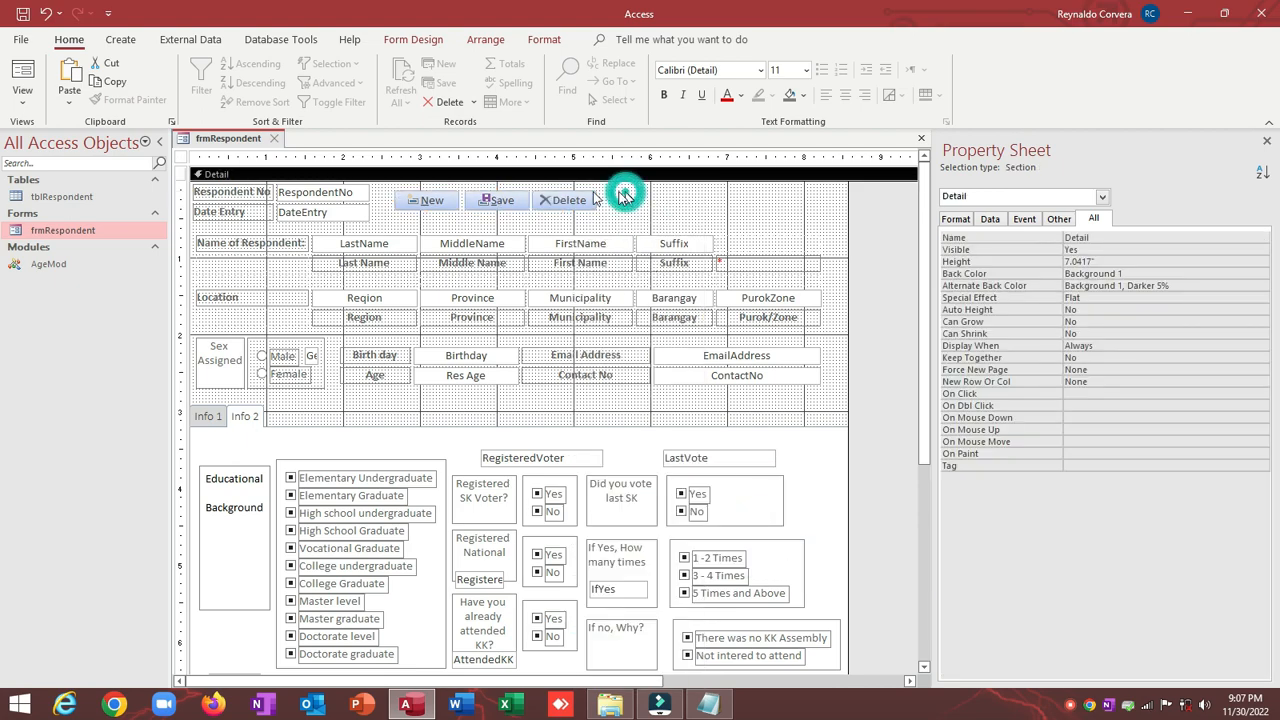
click(447, 201)
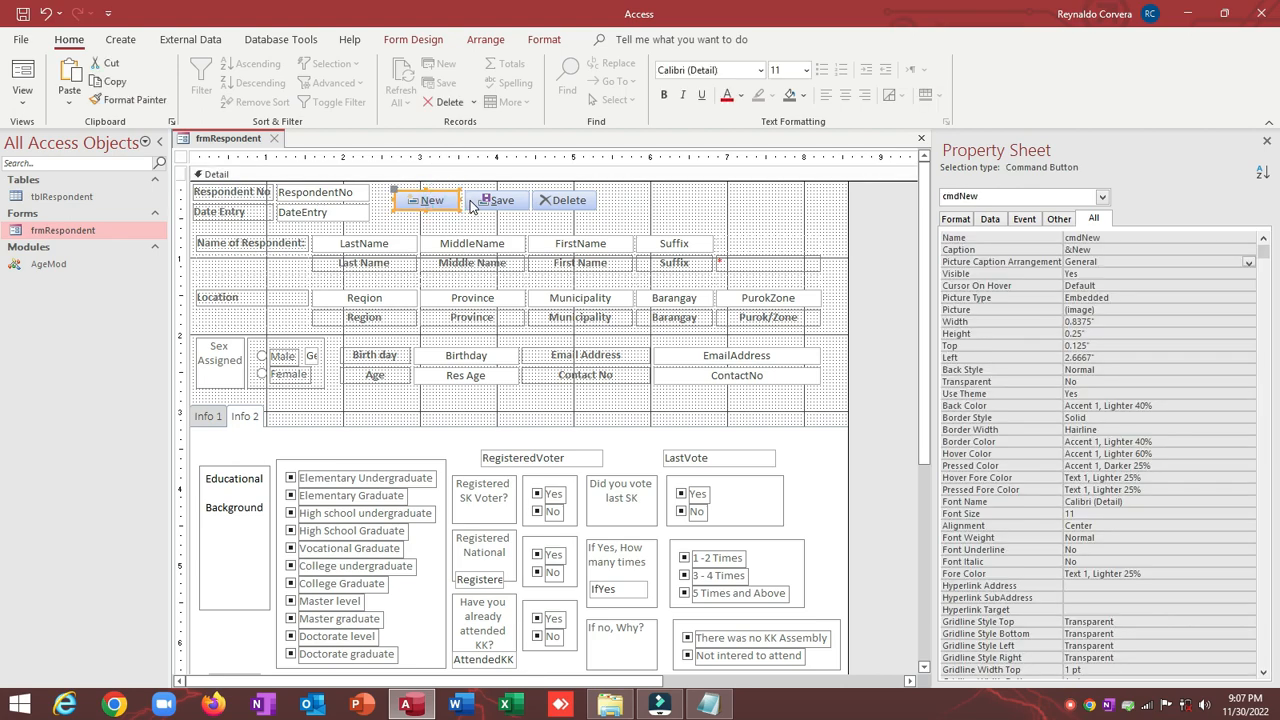
click(497, 200)
click(541, 200)
click(650, 200)
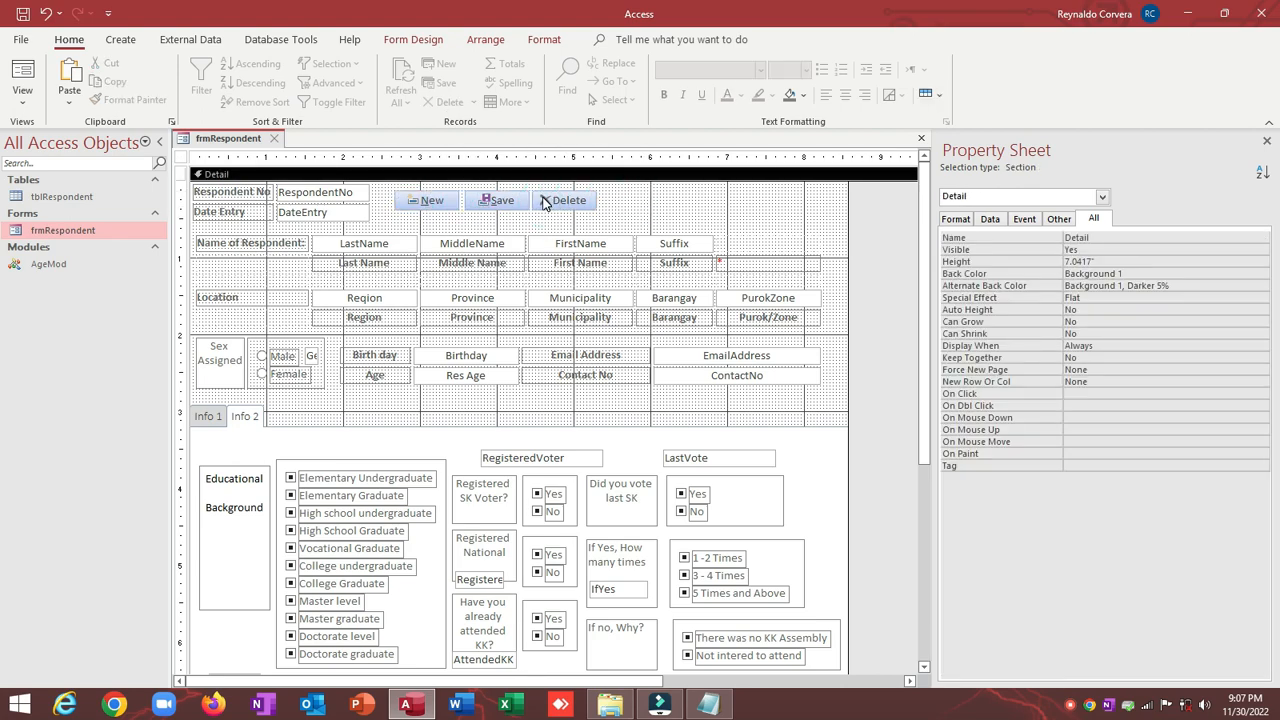
drag(683, 211, 434, 195)
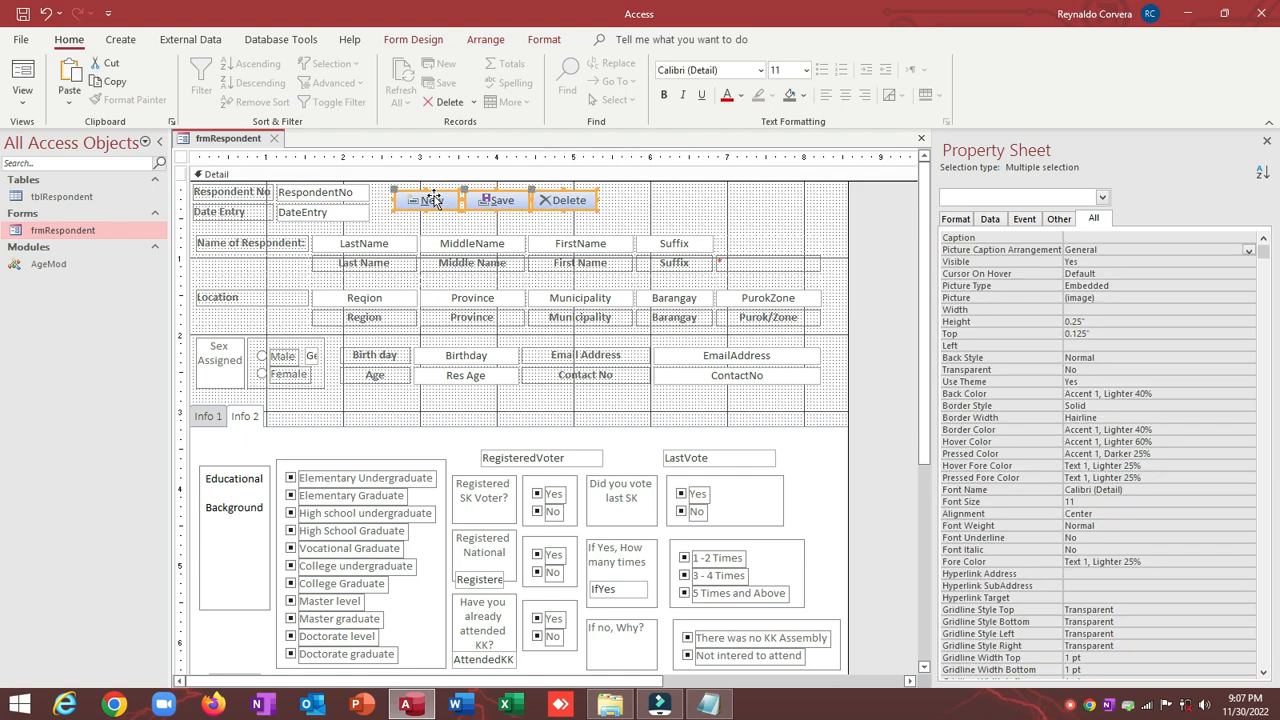
click(617, 212)
drag(655, 200, 415, 210)
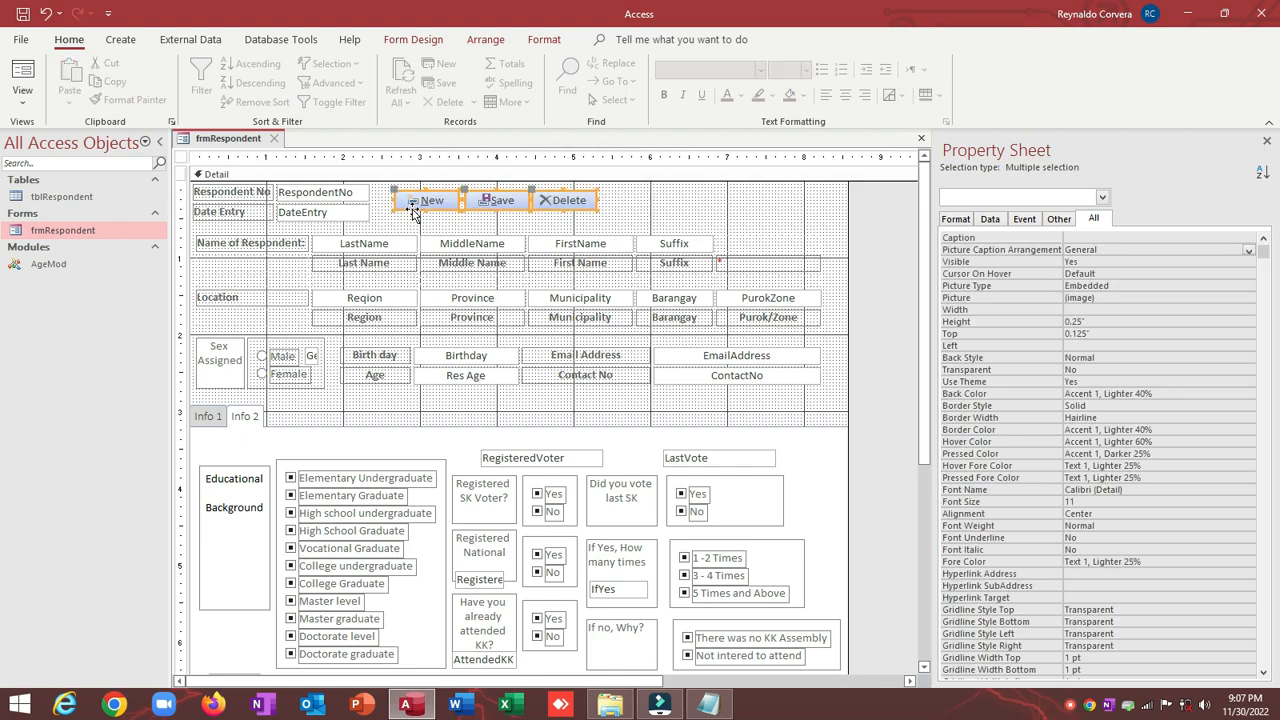
click(488, 39)
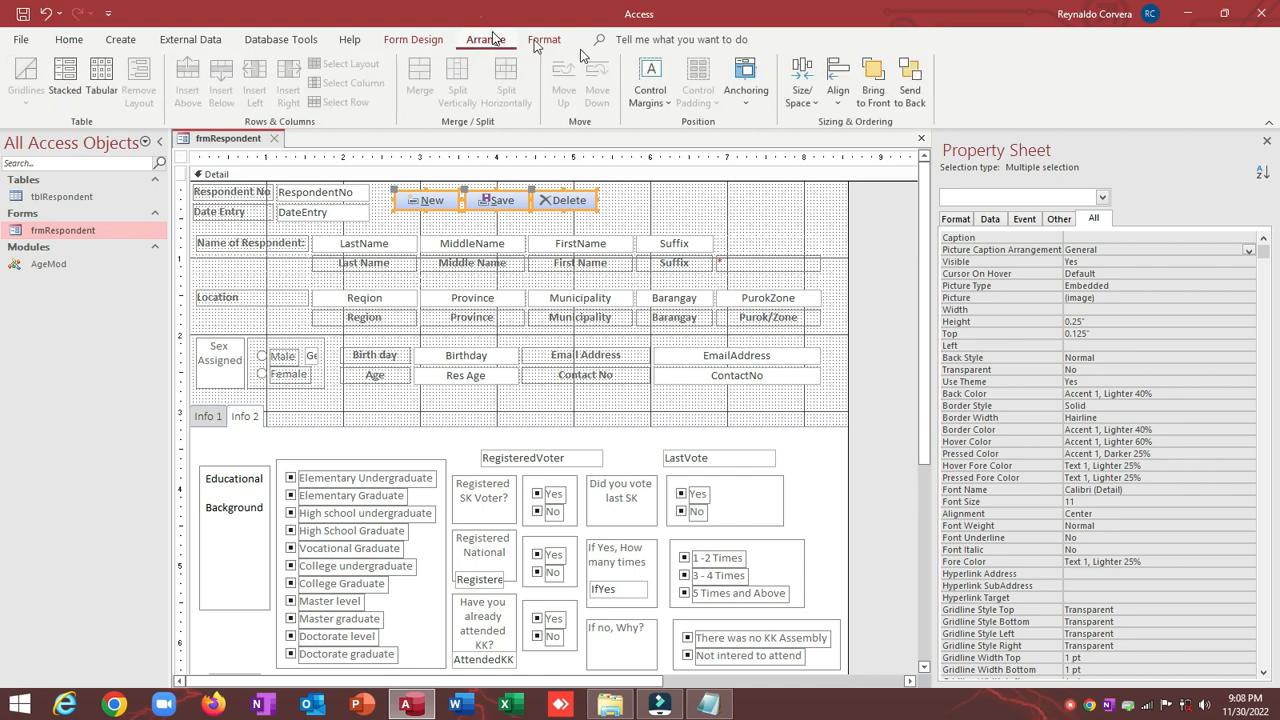
click(802, 97)
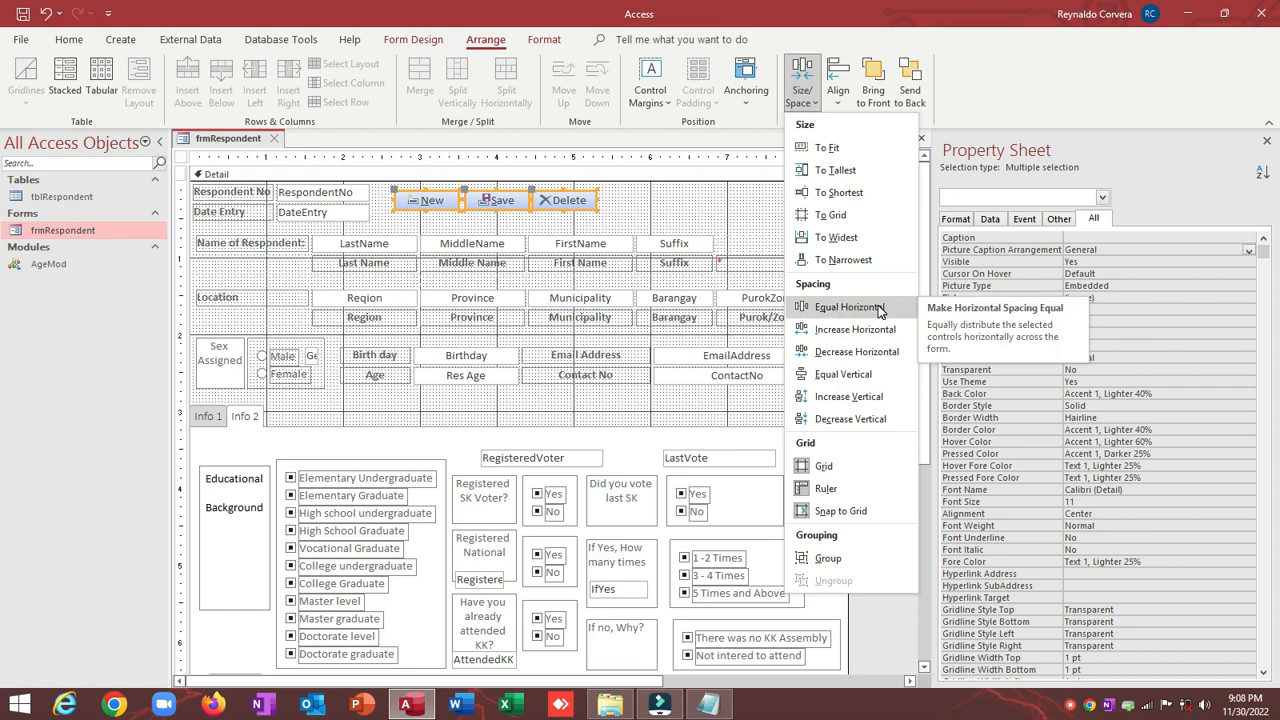
click(876, 306)
Step: Check each button's position, then select the Delete button
click(613, 197)
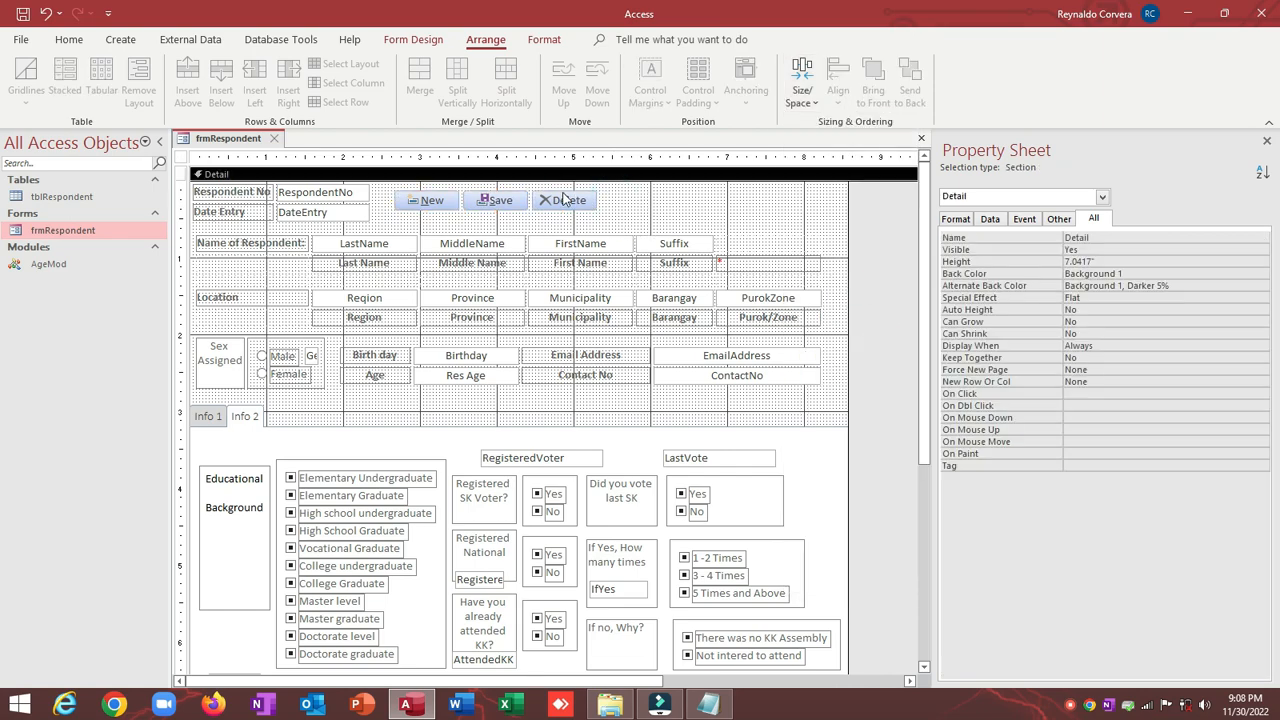
click(430, 200)
click(495, 200)
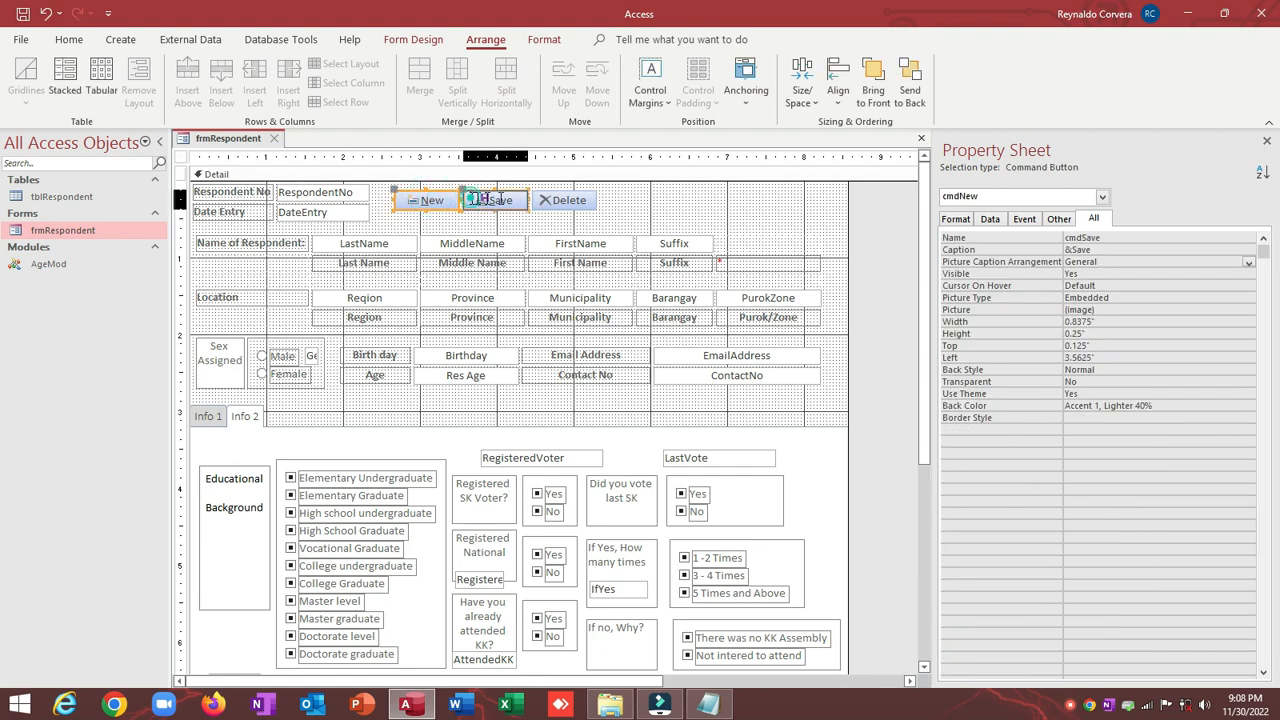
click(565, 200)
click(629, 204)
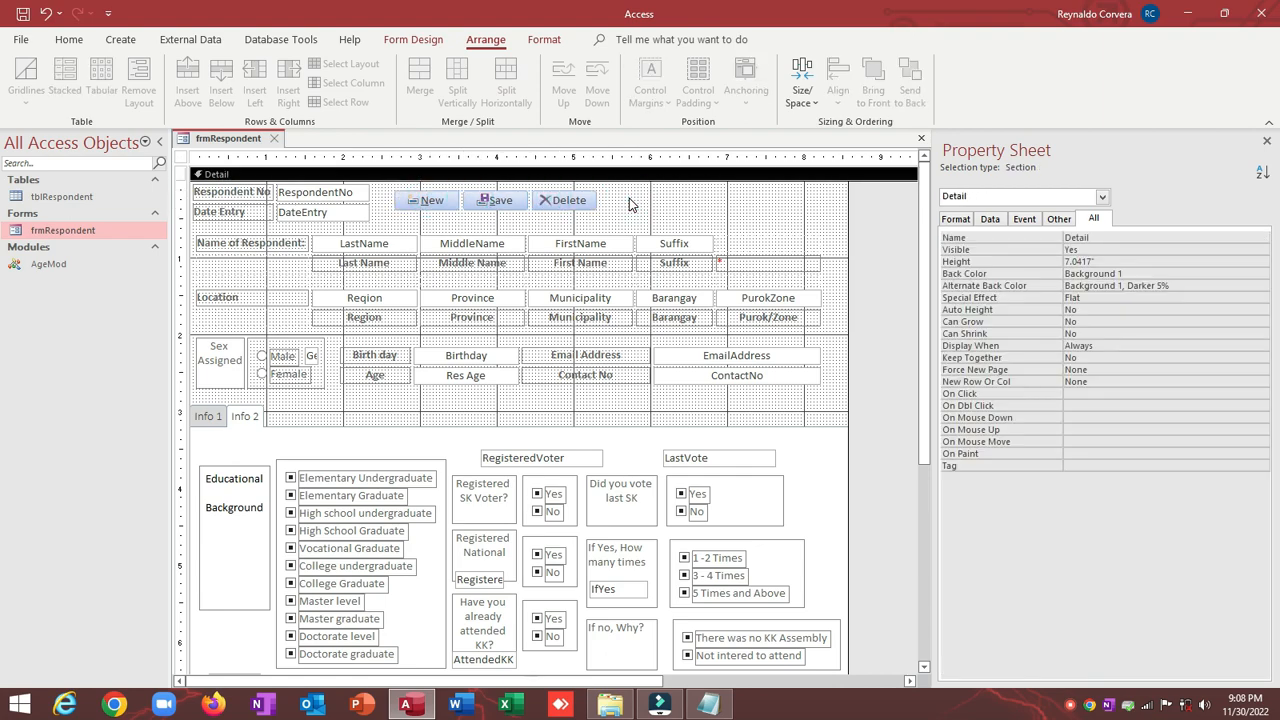
click(558, 203)
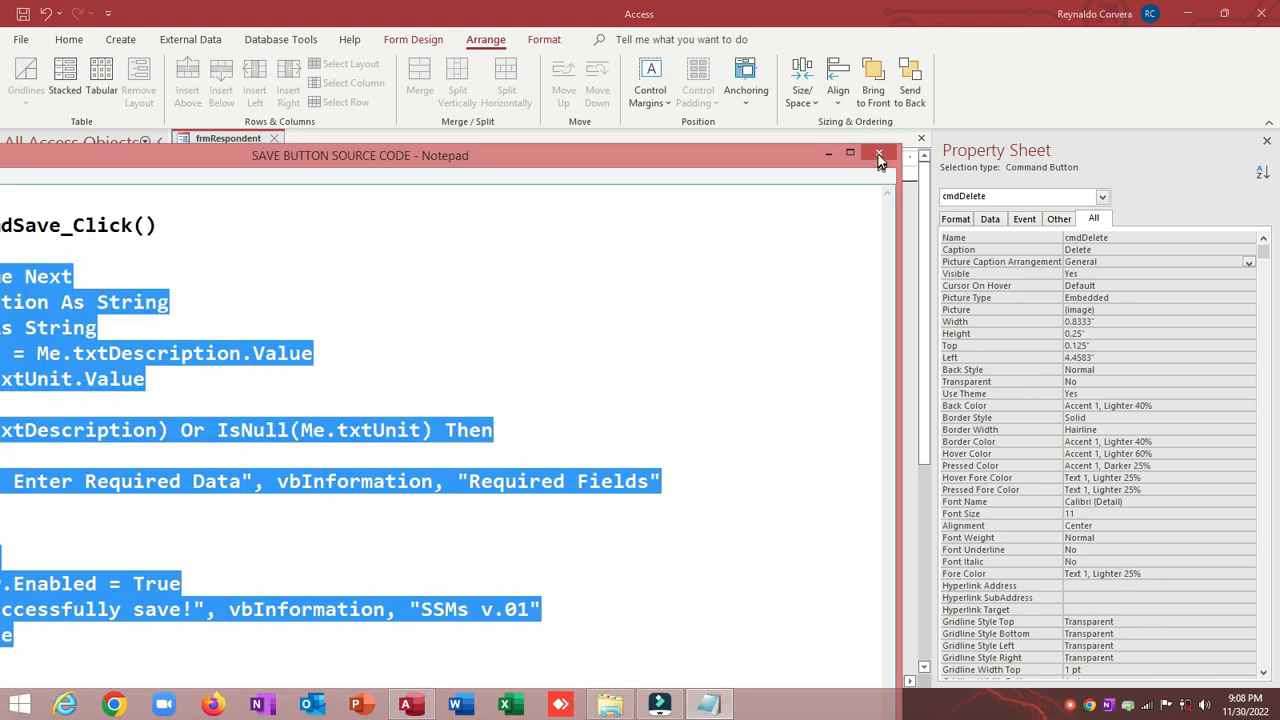
Step: Close the Save button code and open DELETE BUTTON SOURCE CODE from the project folder
click(881, 155)
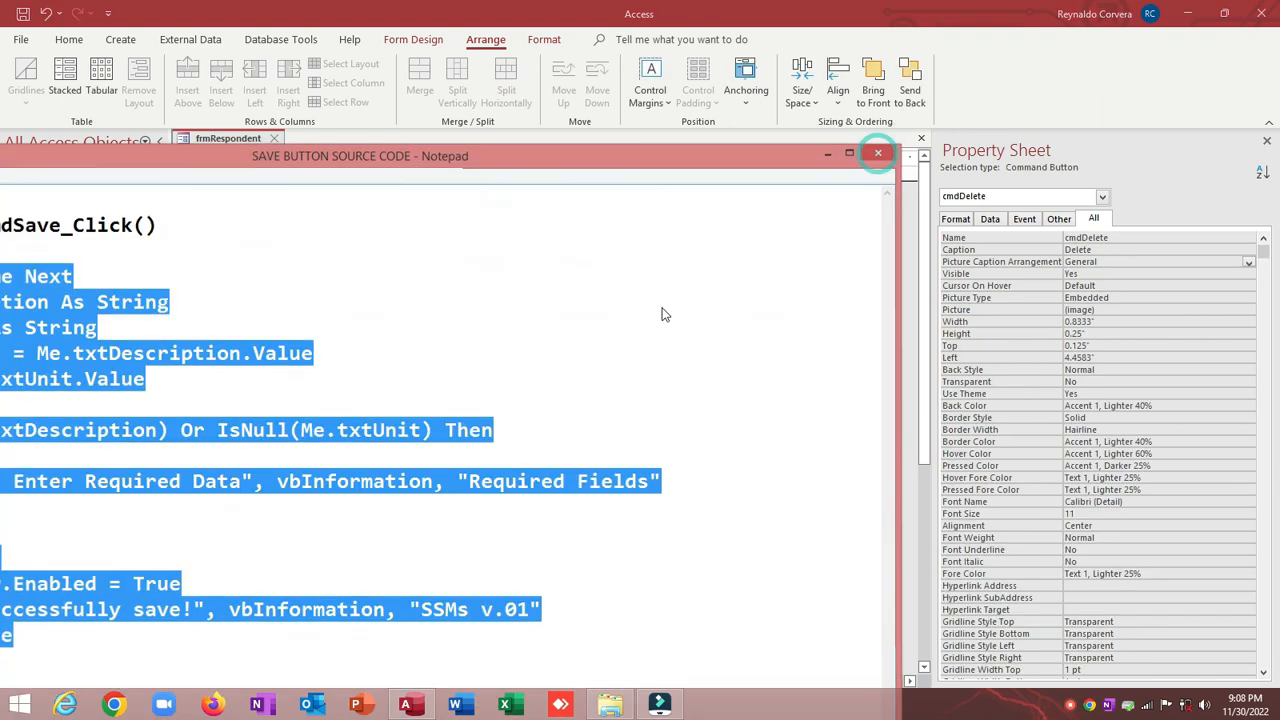
click(610, 704)
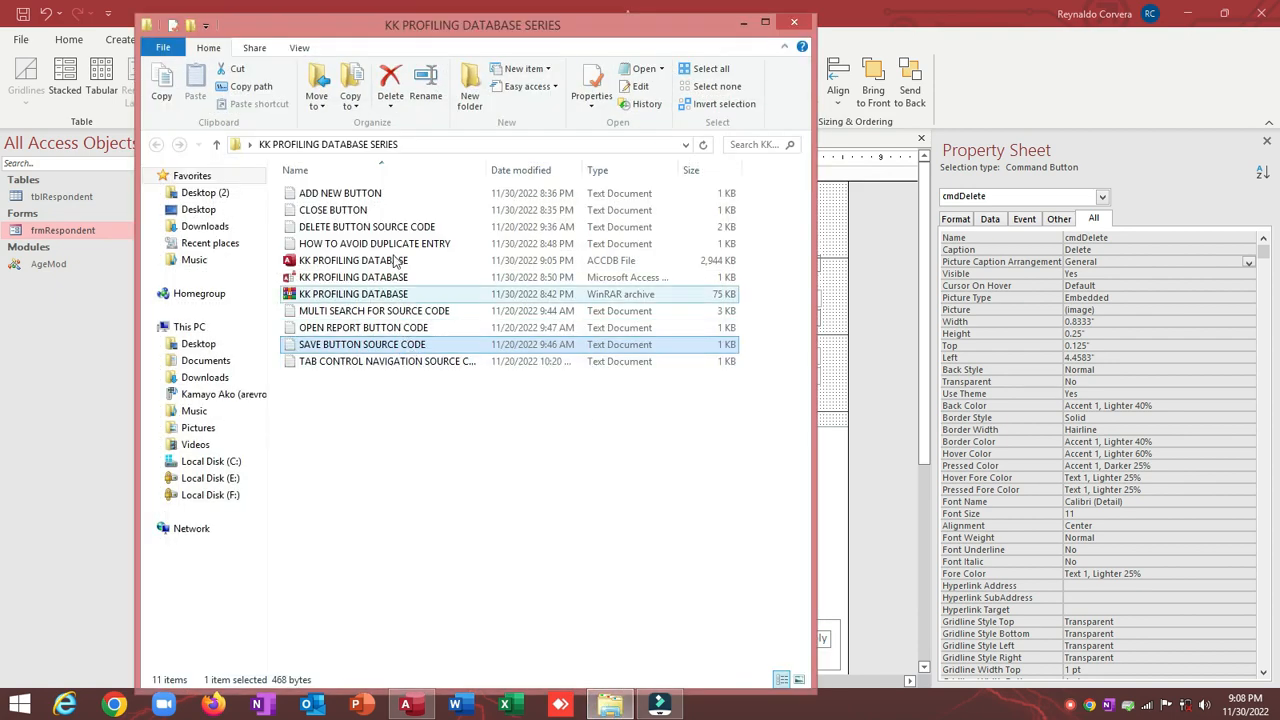
click(765, 21)
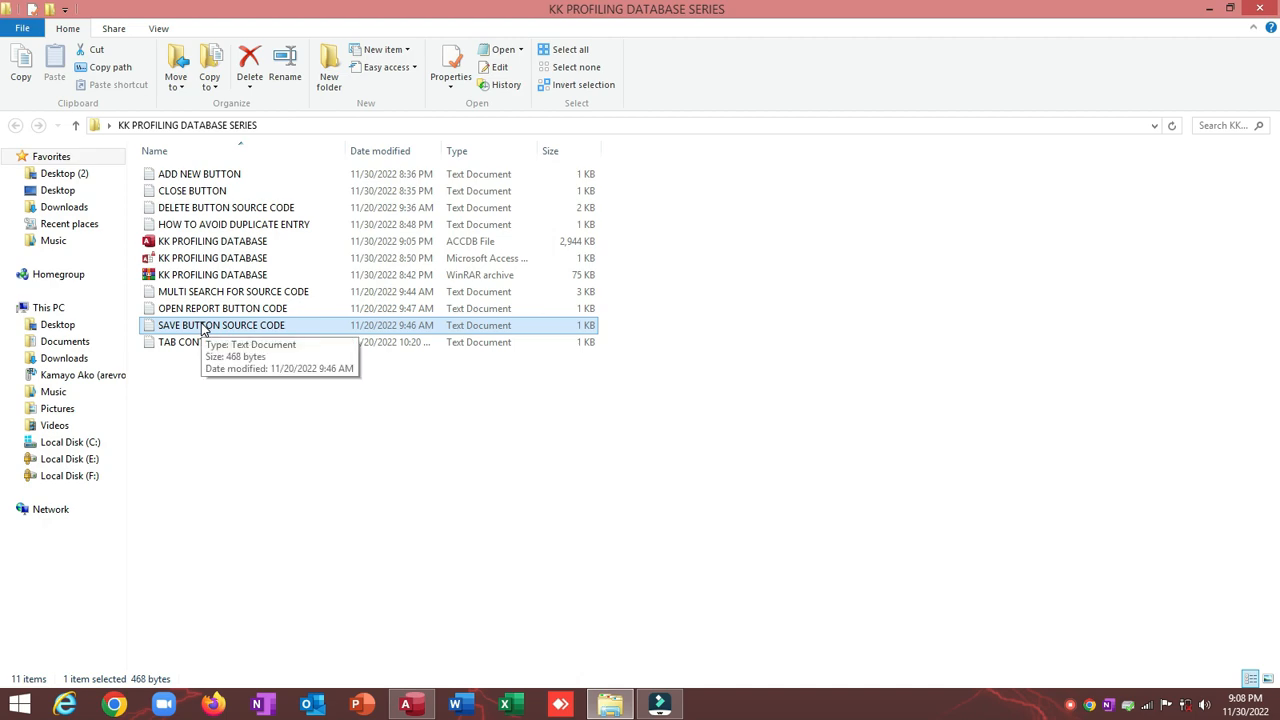
click(245, 210)
double_click(245, 210)
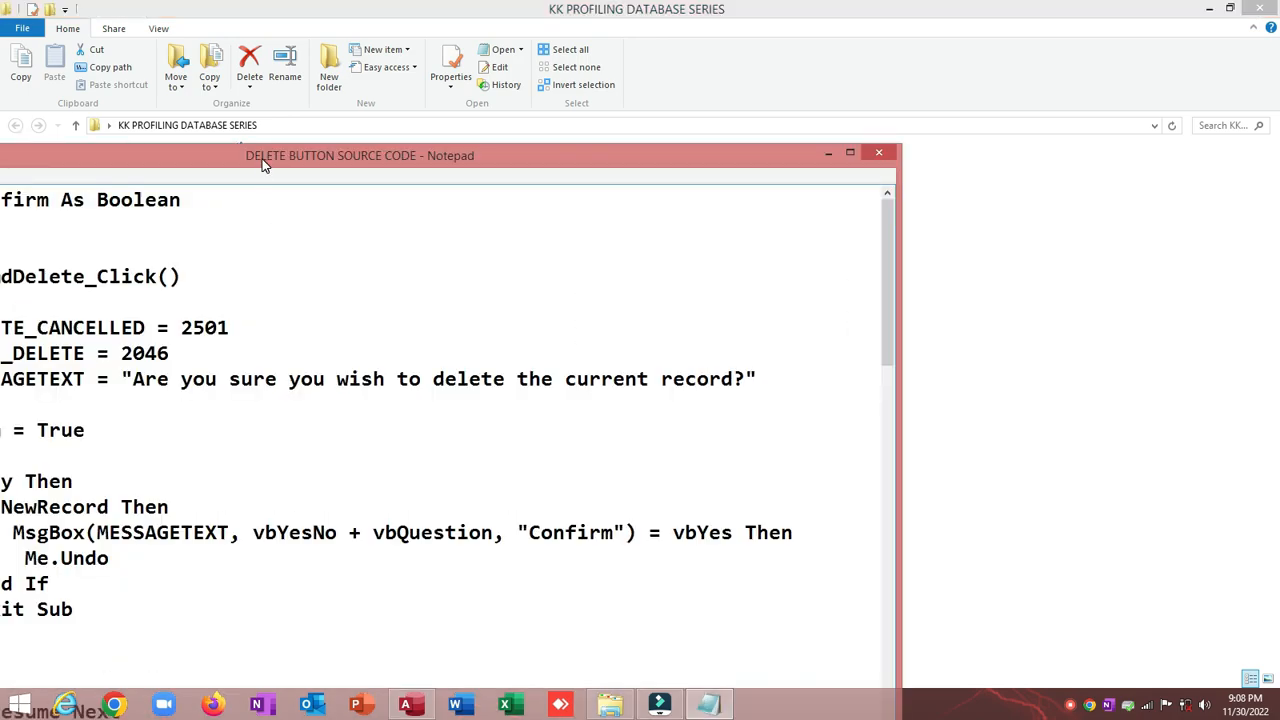
Step: Select all of the delete button code in Notepad
drag(263, 171, 565, 122)
click(528, 163)
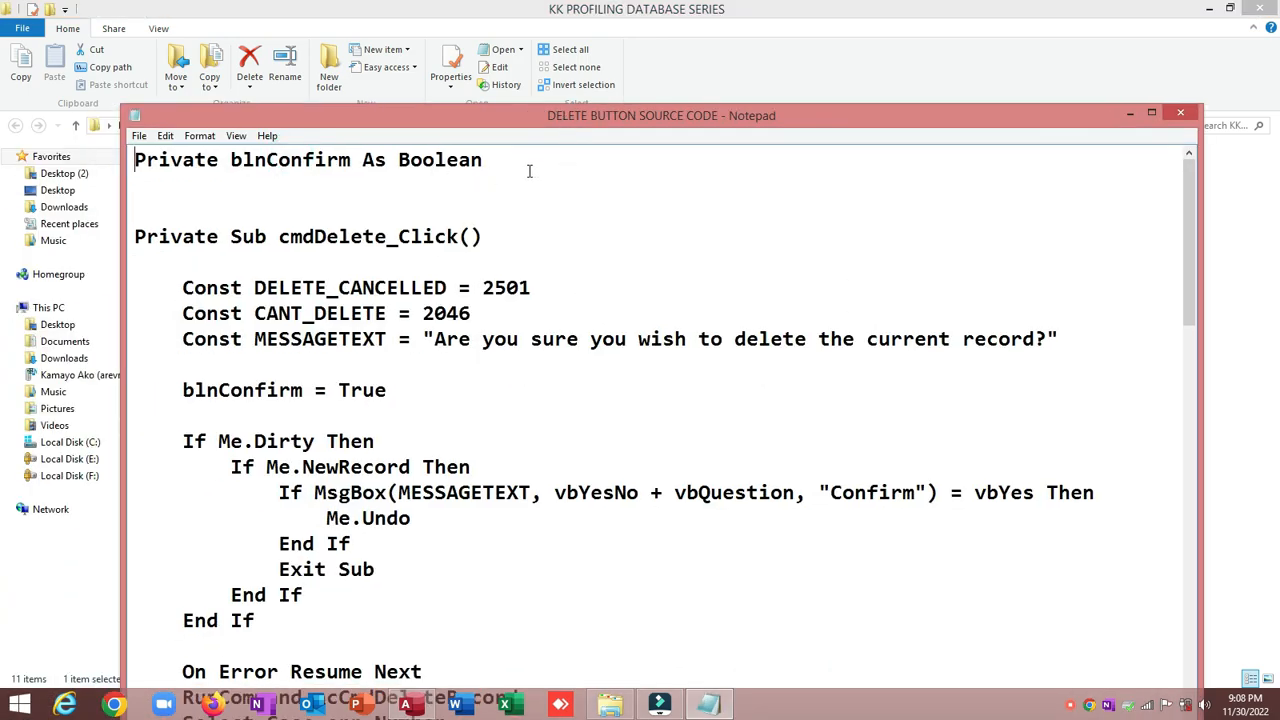
scroll(488, 218, down, 10)
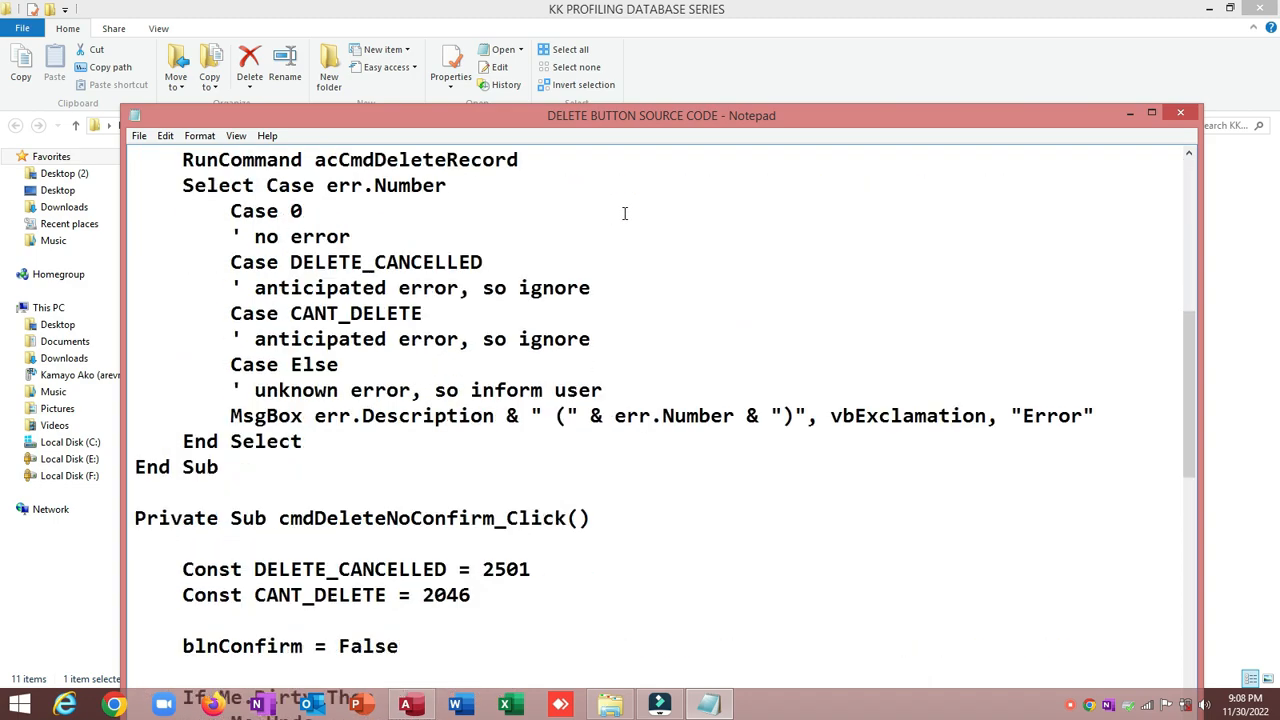
scroll(620, 212, up, 9)
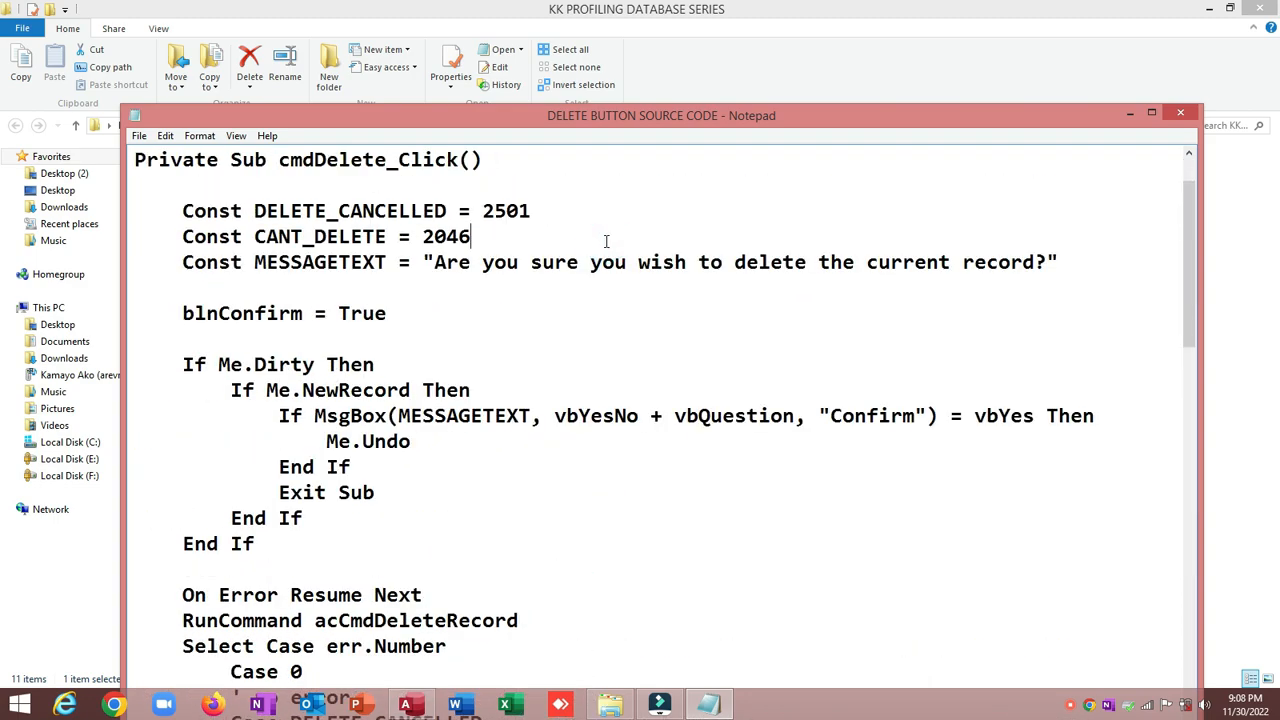
key(ctrl+a)
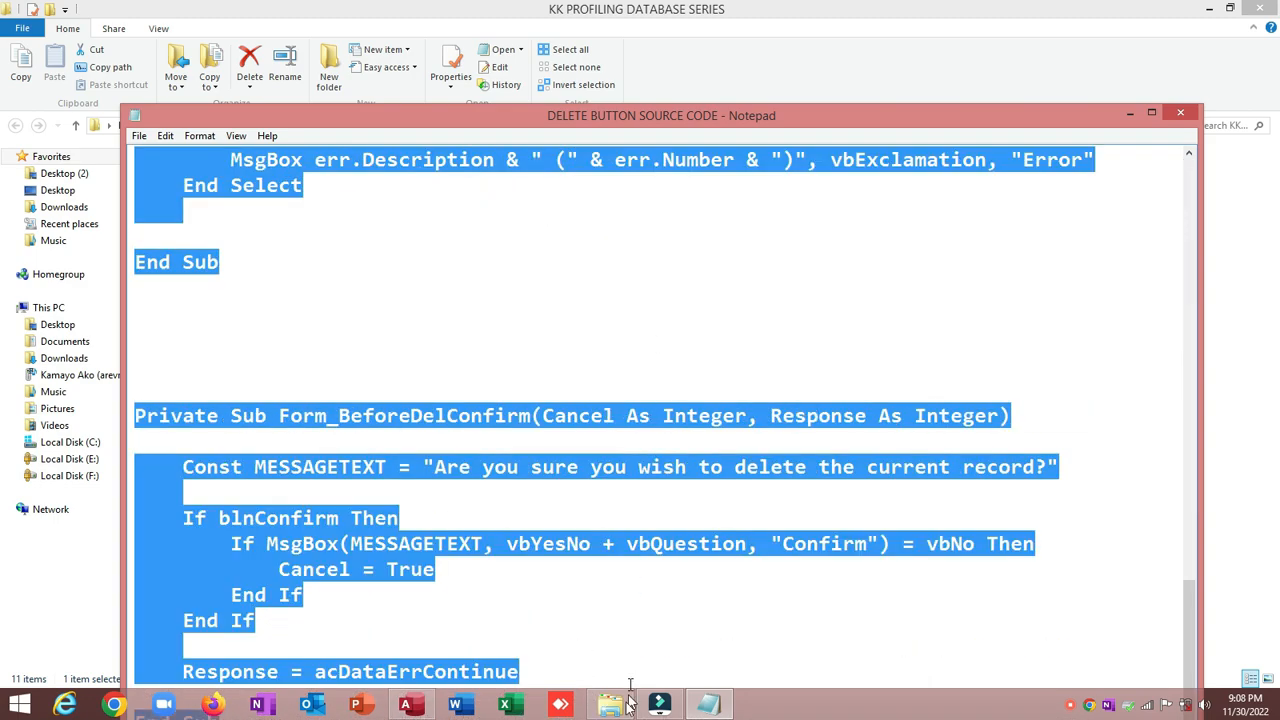
Step: Set the Delete button's On Click to [Event Procedure] and open its code builder
click(405, 705)
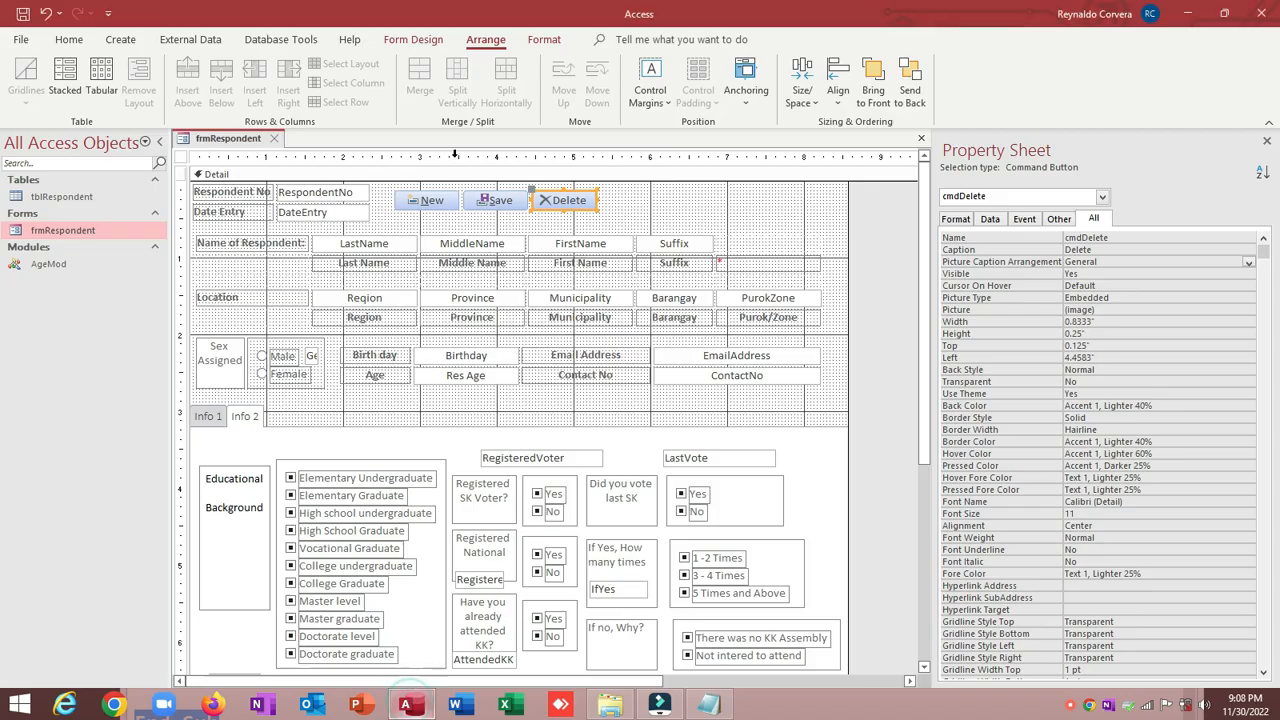
click(645, 205)
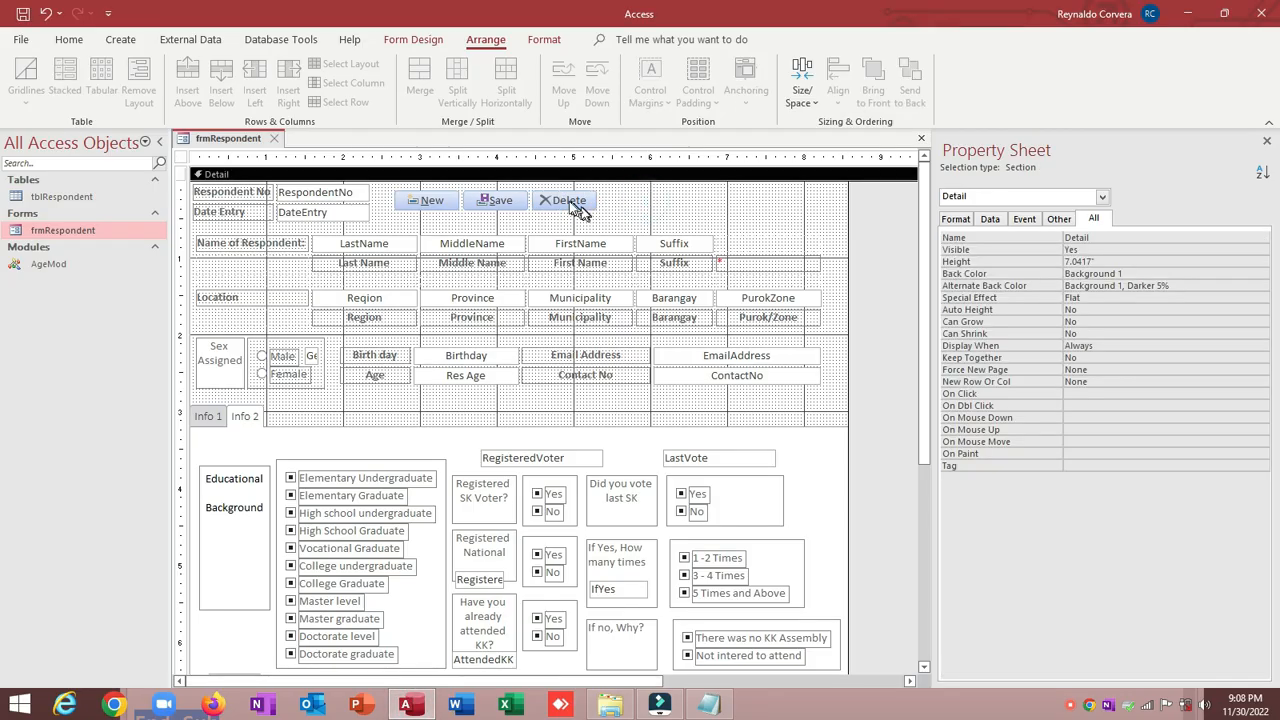
click(566, 200)
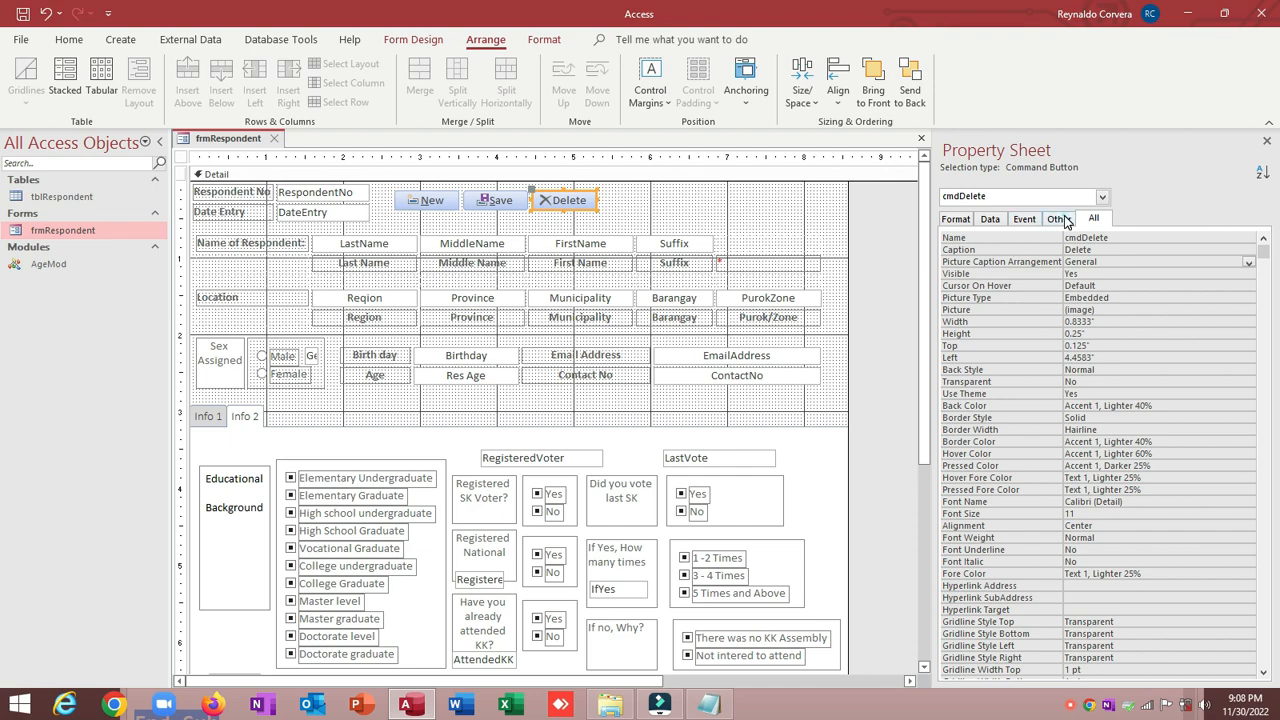
click(1060, 219)
click(1024, 219)
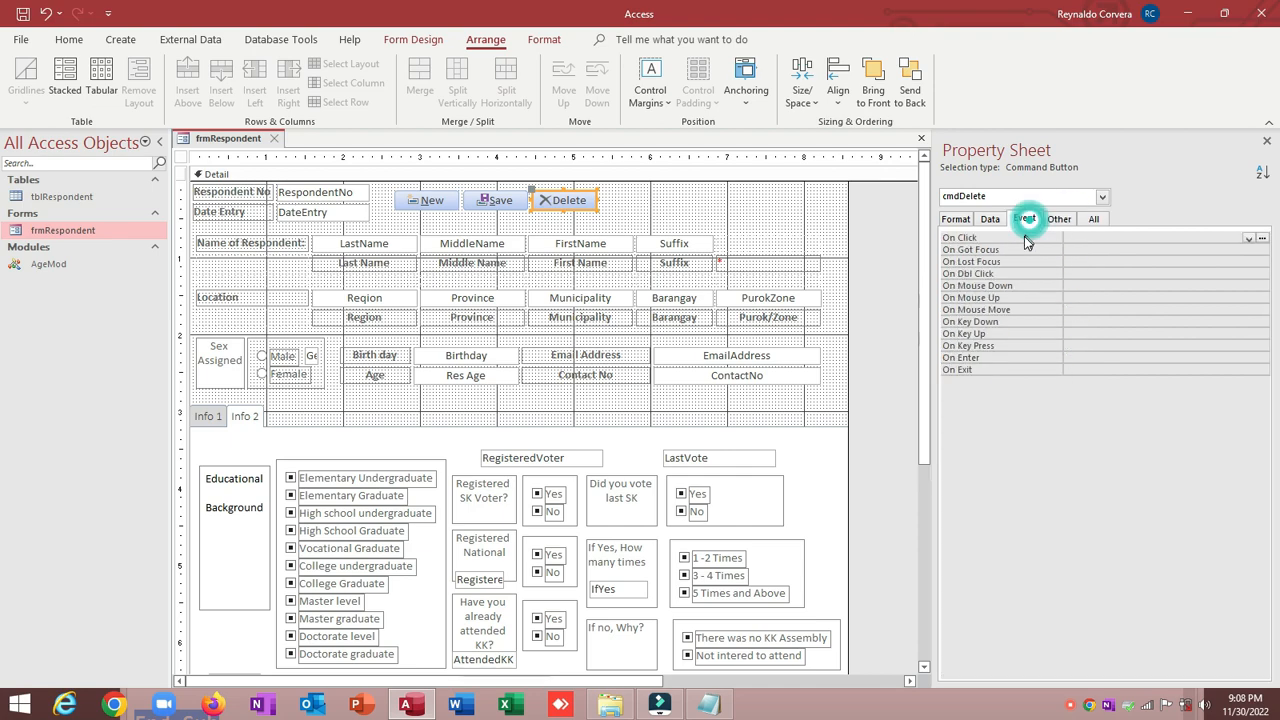
click(1249, 238)
click(1250, 249)
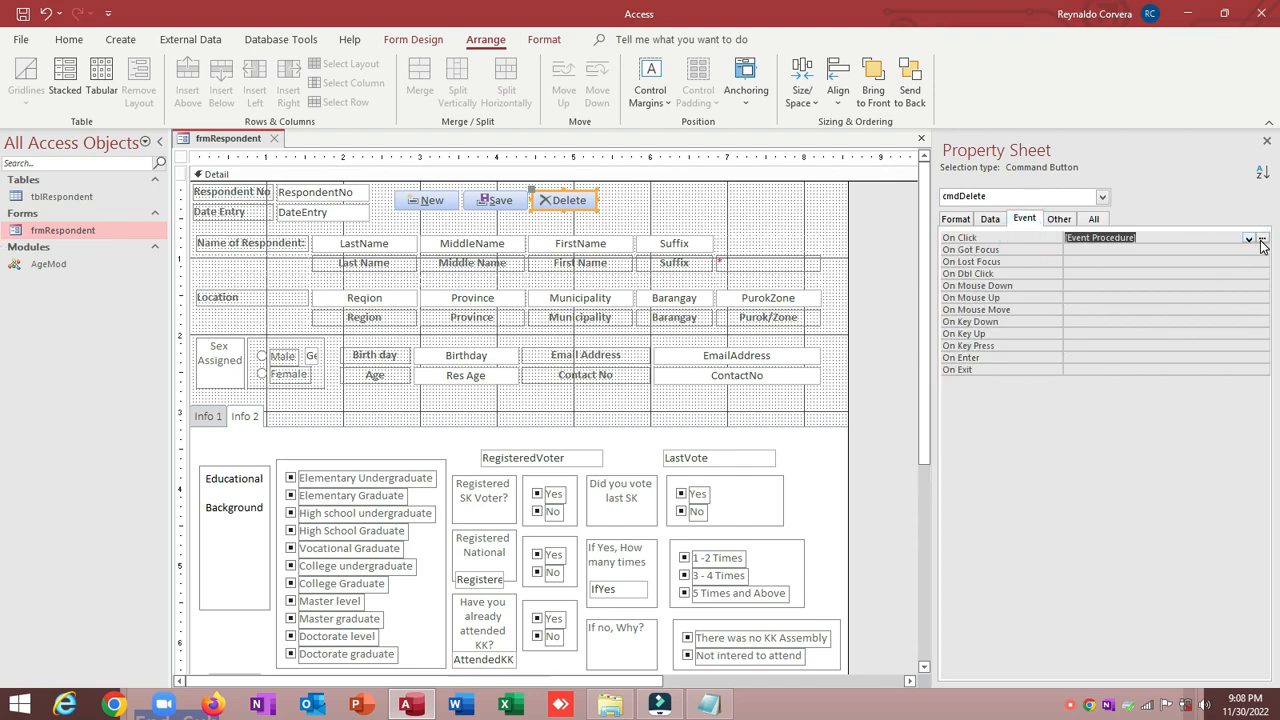
click(1262, 240)
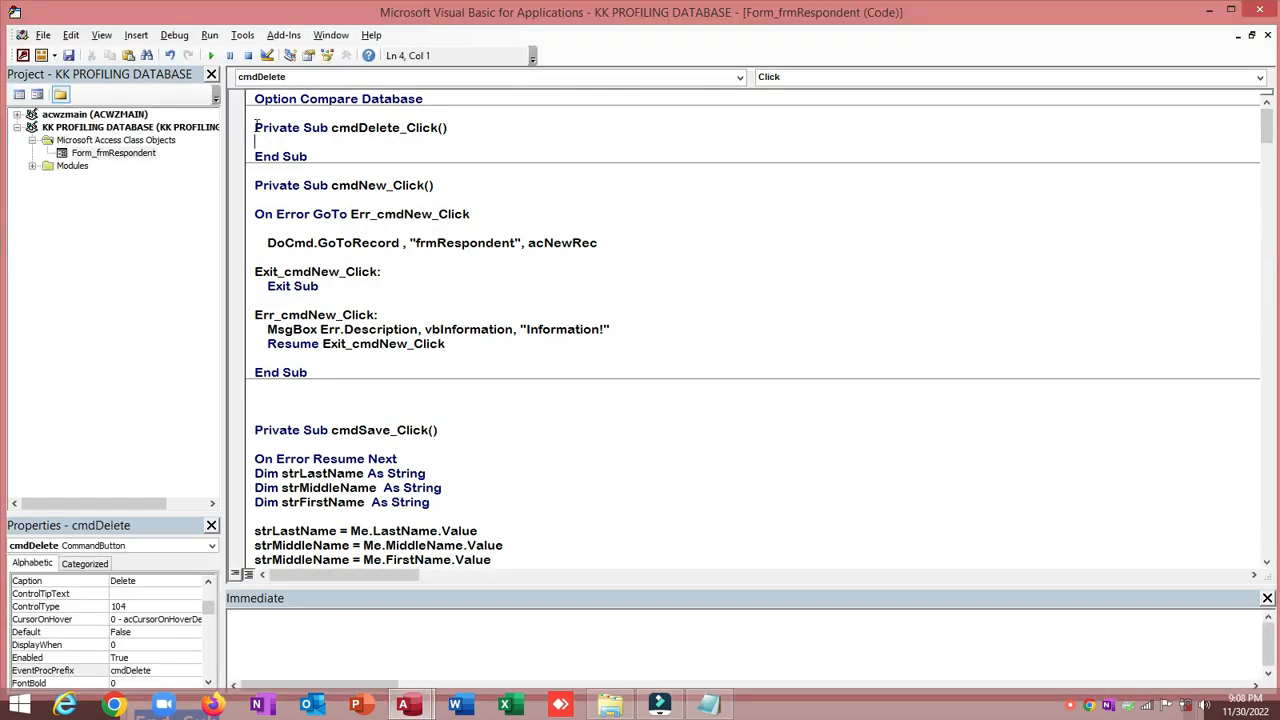
Step: Paste the delete code over the empty cmdDelete_Click stub and tidy the blank lines
drag(255, 127, 303, 156)
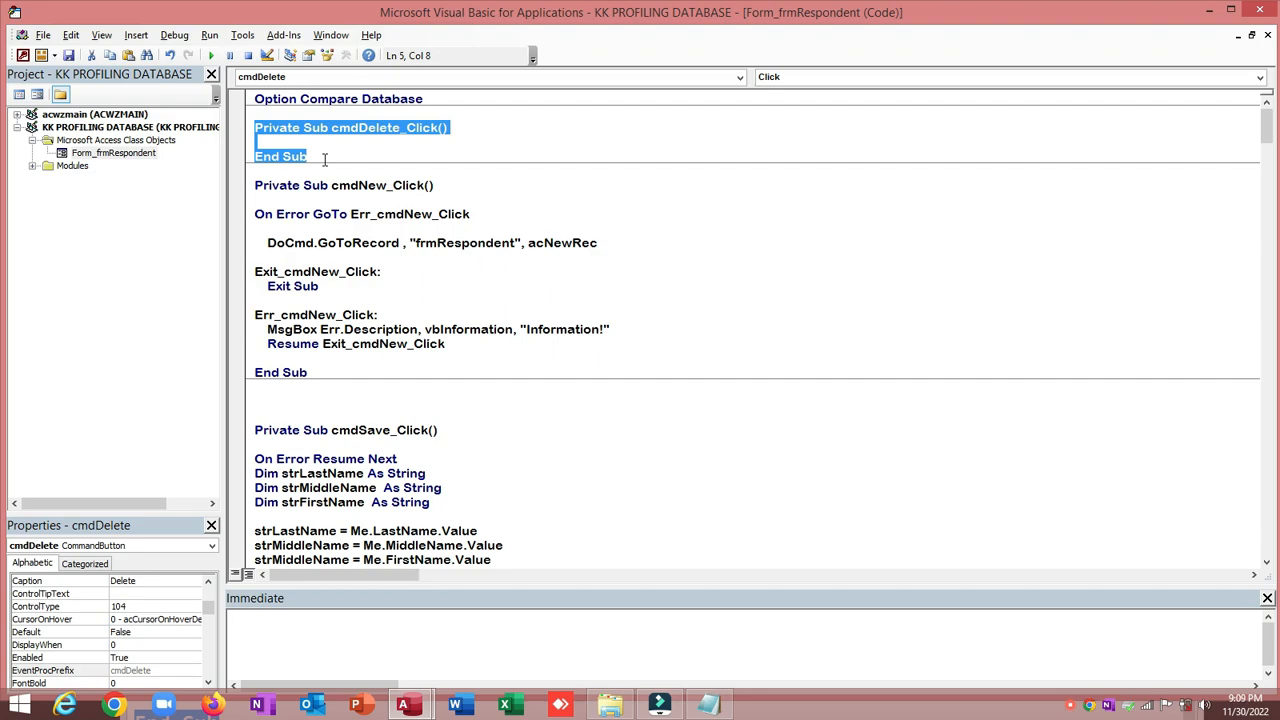
key(ctrl+v)
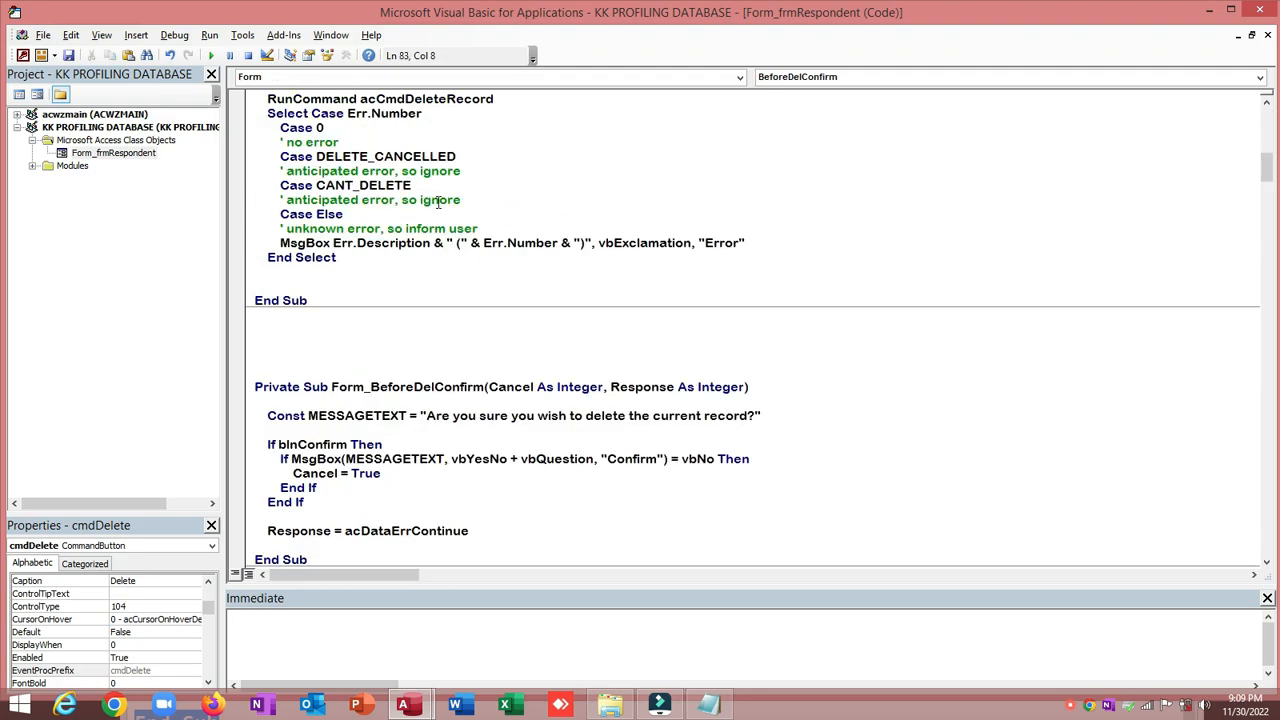
scroll(437, 202, down, 3)
key(Return)
key(Return)
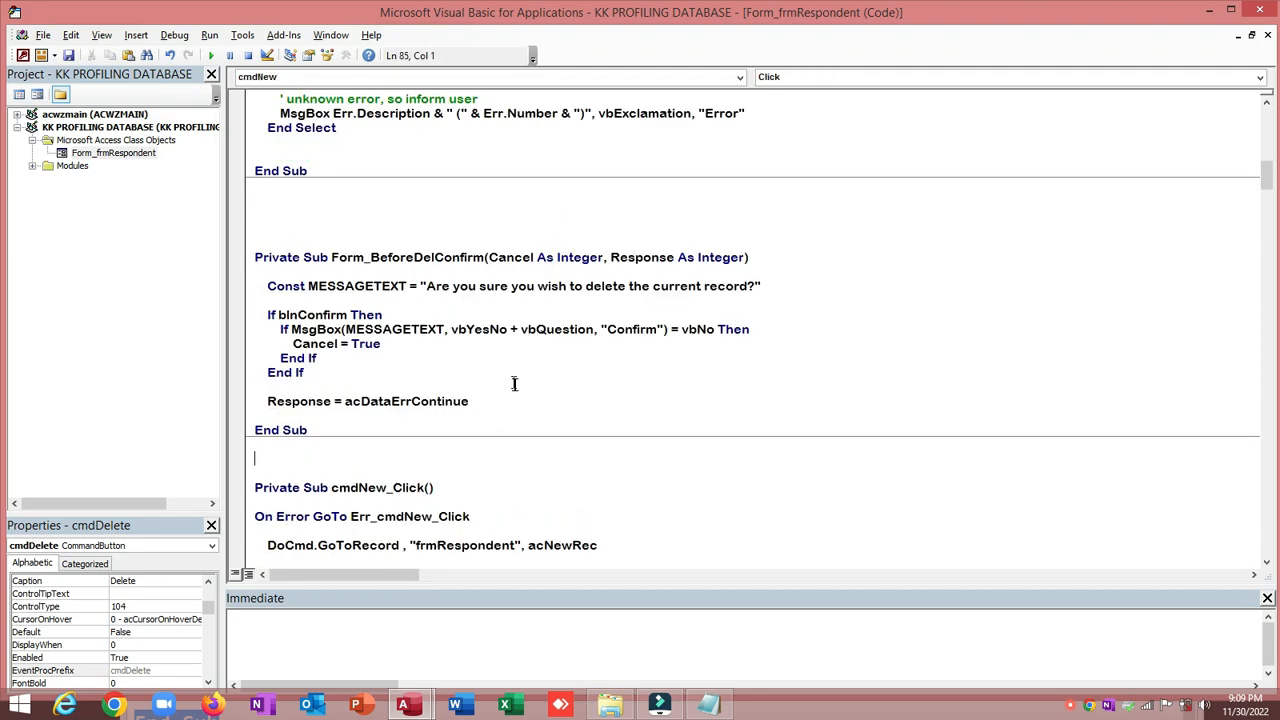
click(414, 204)
key(Delete)
key(Delete)
Step: Scroll back to the start of cmdDelete_Click and close the VBA editor
scroll(423, 222, up, 2)
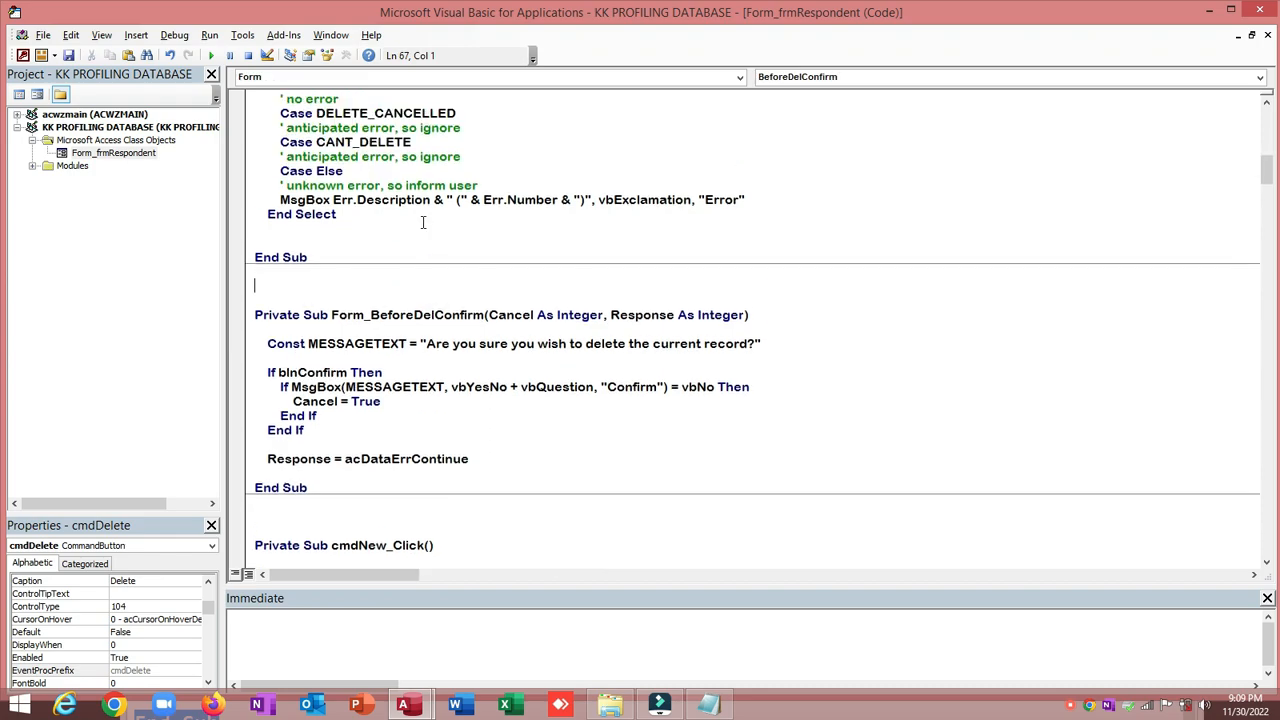
scroll(423, 222, up, 9)
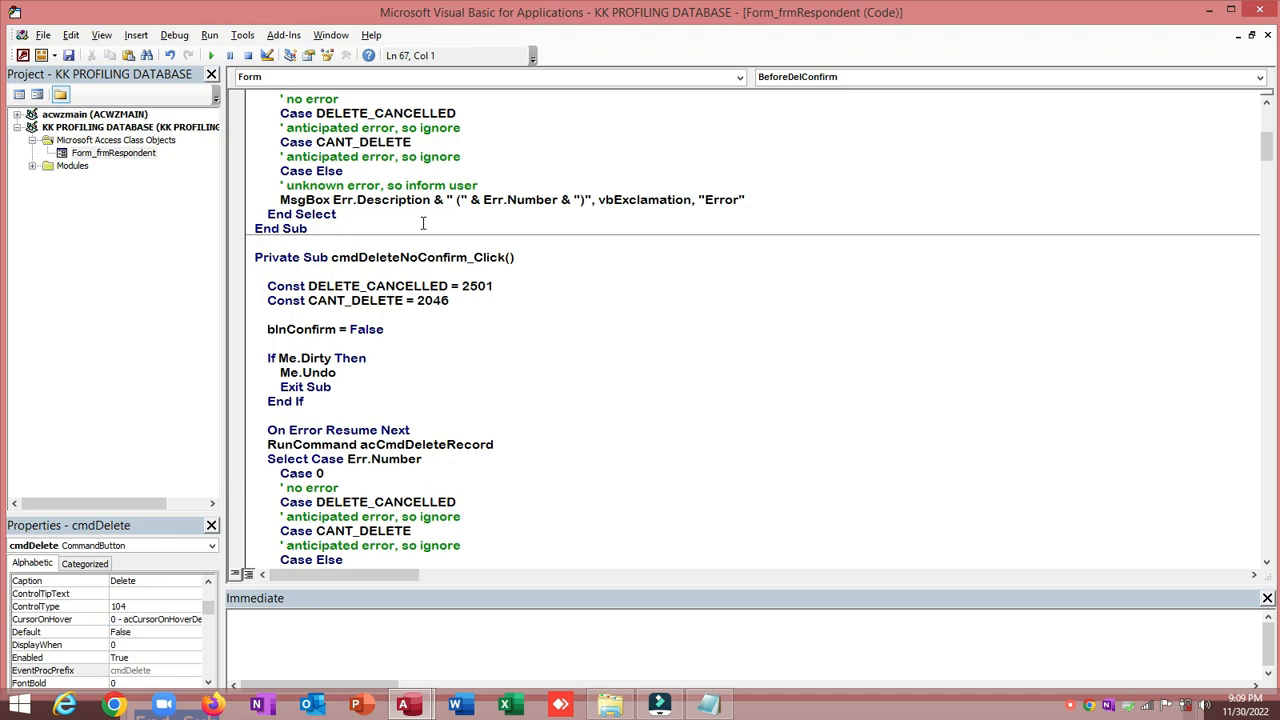
scroll(423, 222, up, 5)
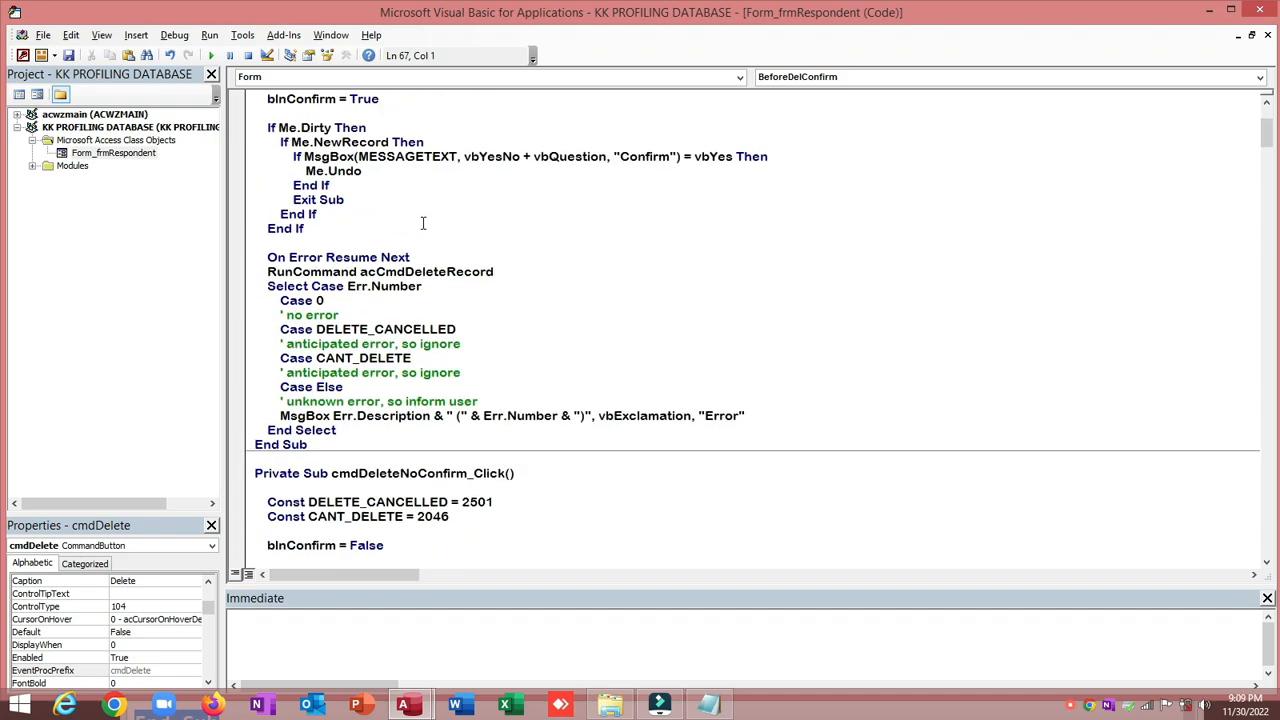
scroll(423, 222, up, 4)
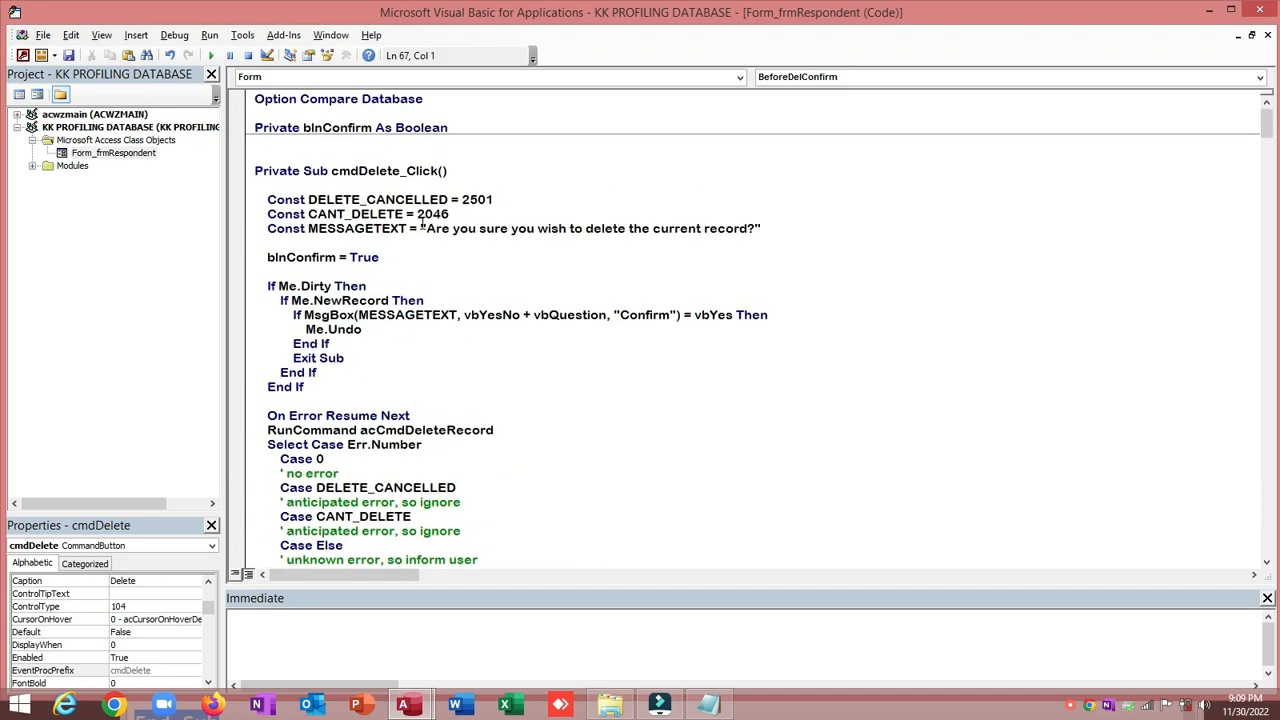
click(417, 144)
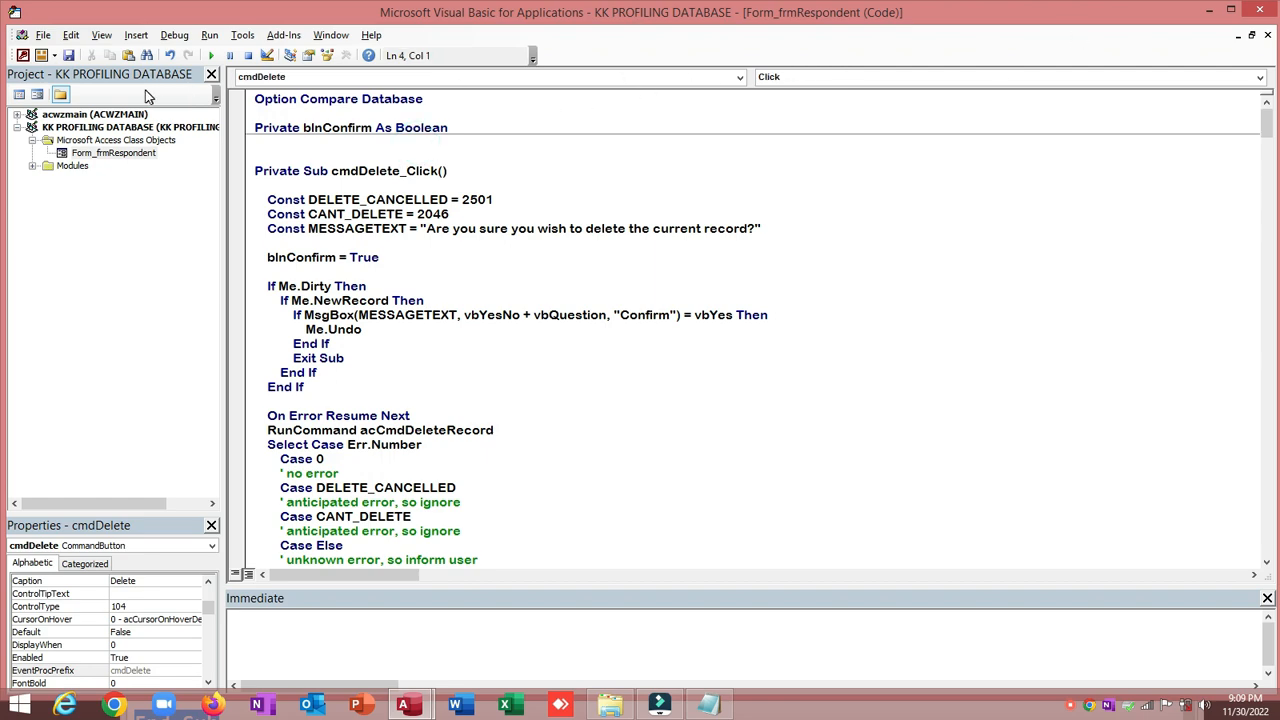
click(1272, 10)
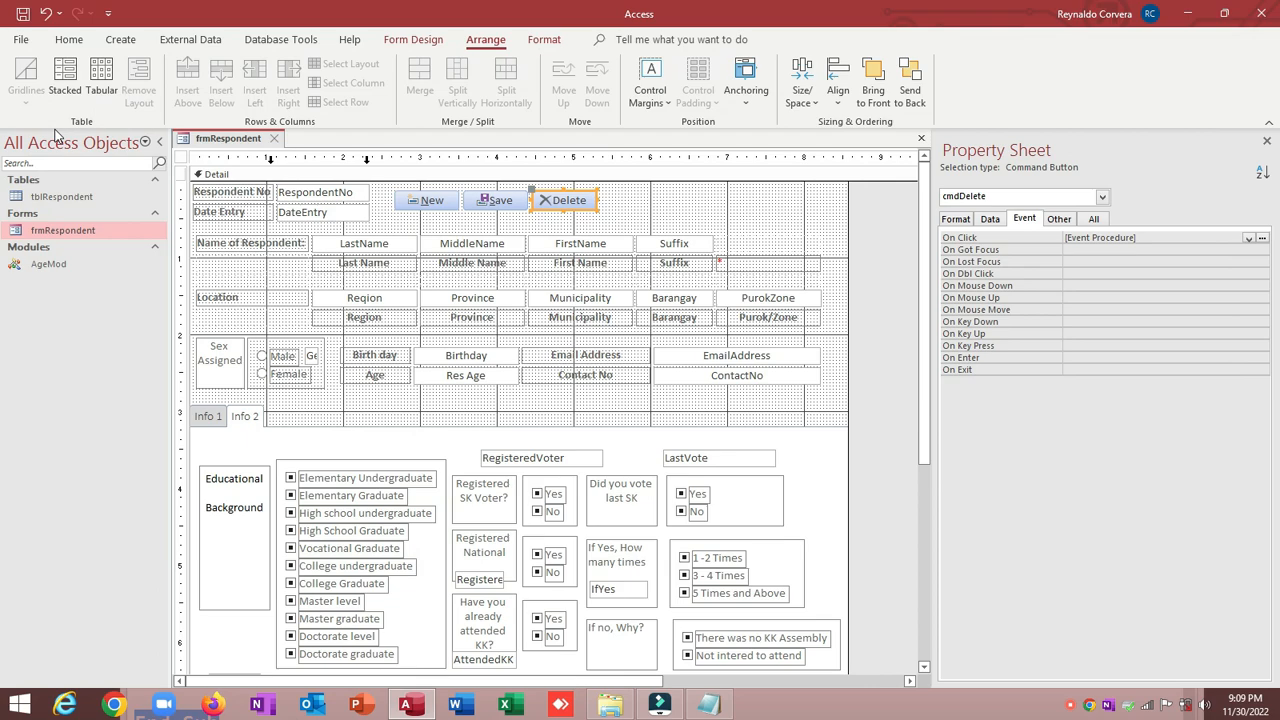
Step: In Form view, click Delete and answer No to the confirmation, keeping record 1
click(69, 40)
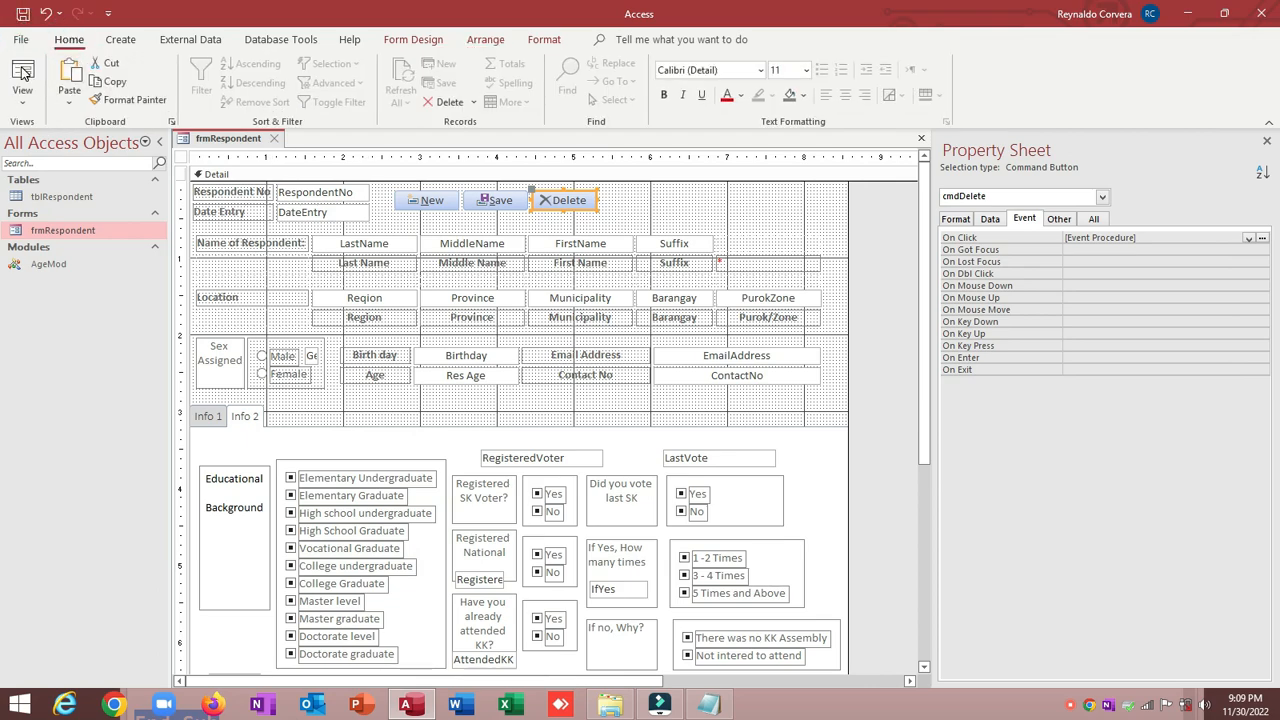
click(22, 72)
drag(275, 161, 290, 45)
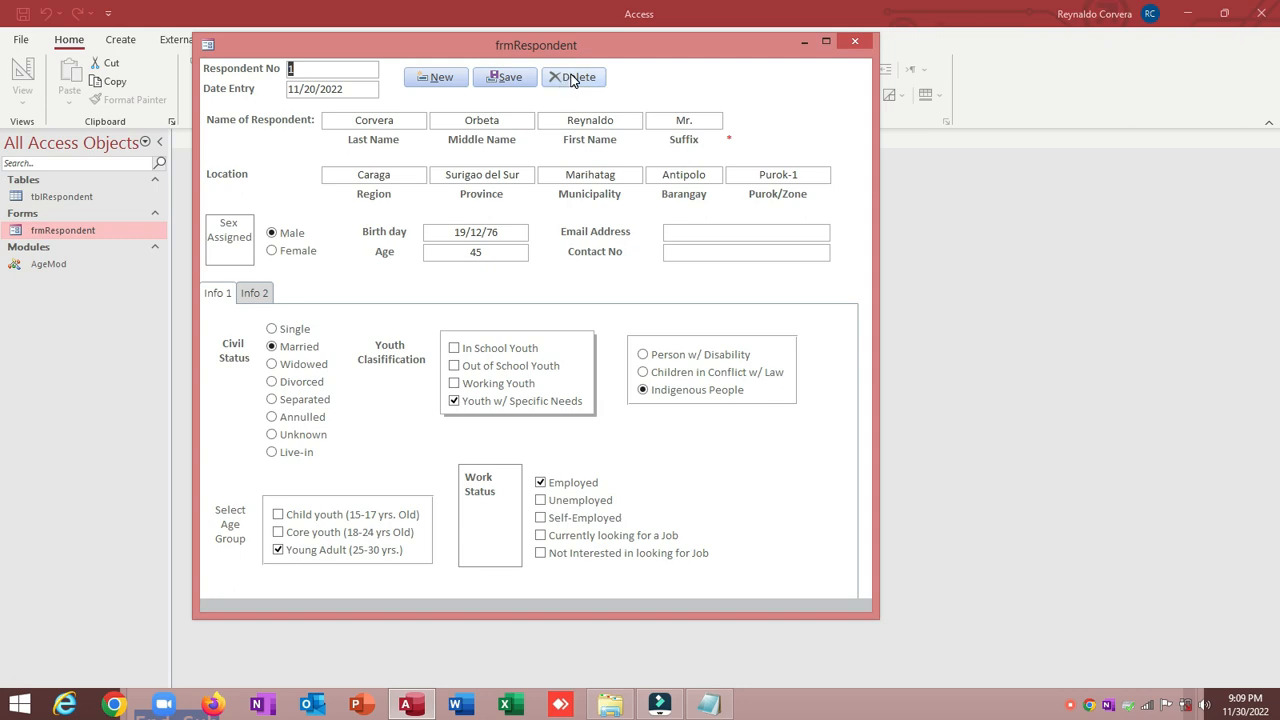
click(573, 78)
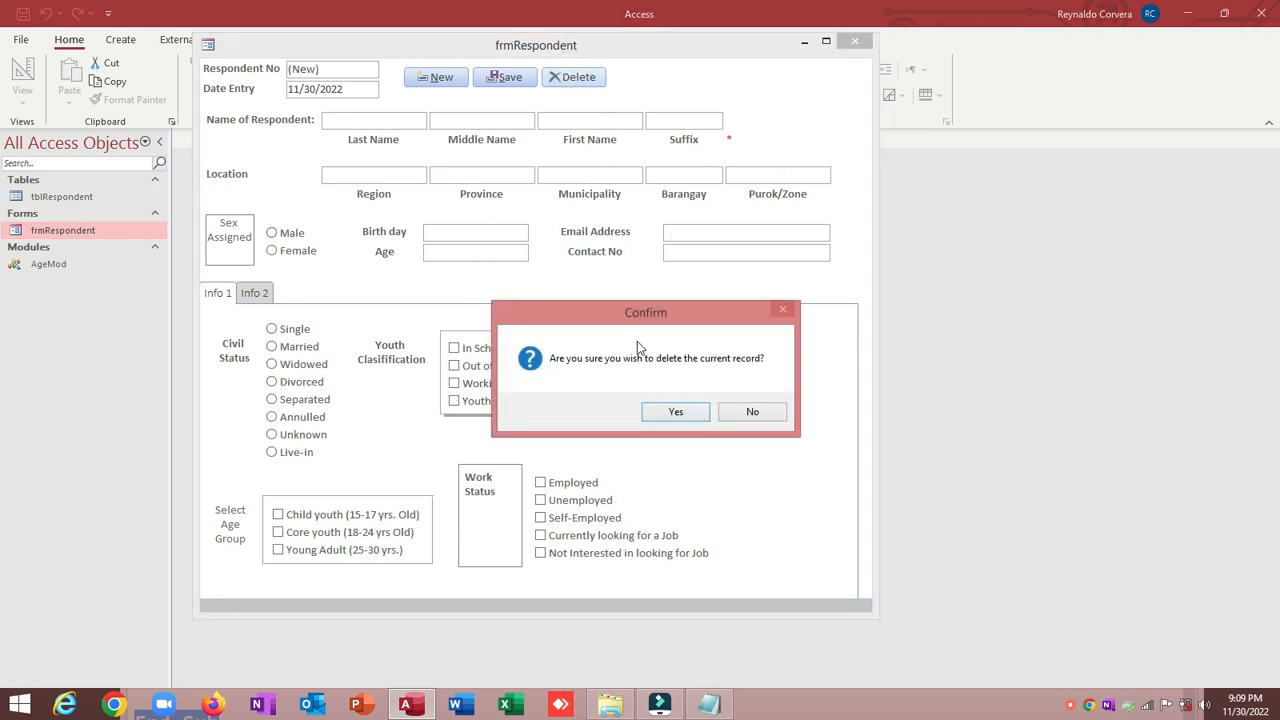
click(751, 412)
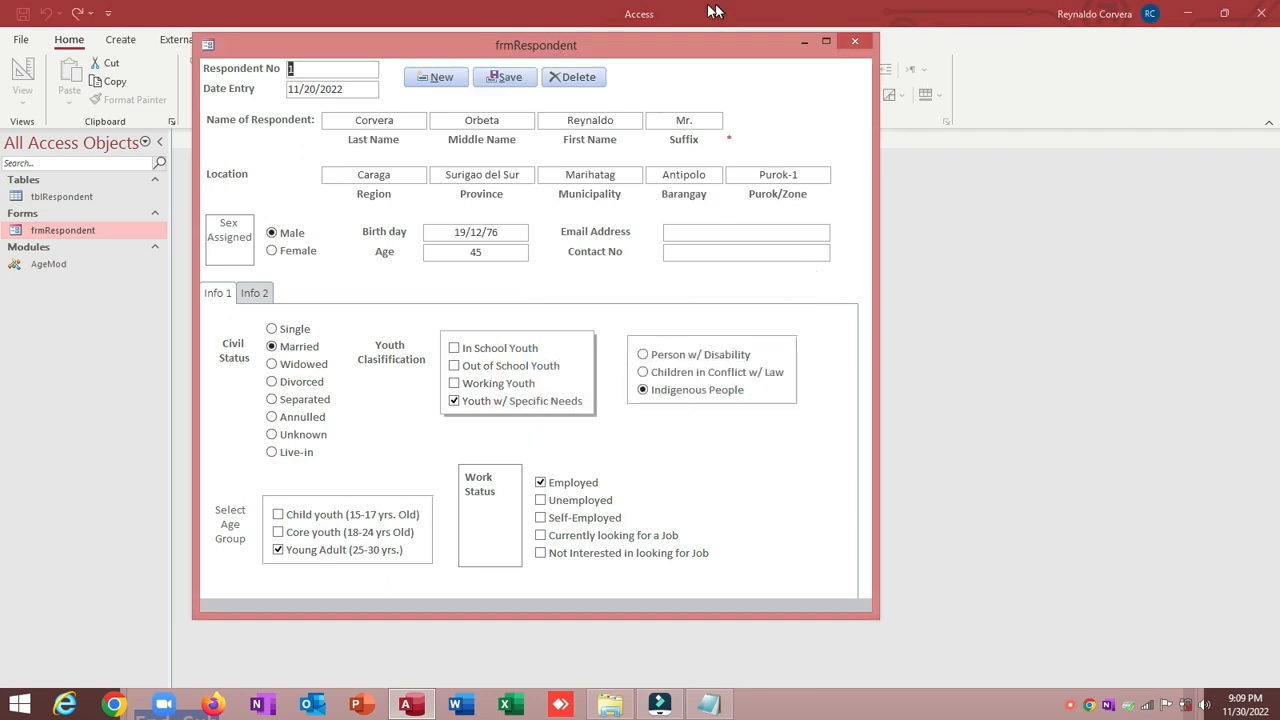
drag(631, 46, 590, 111)
right_click(590, 114)
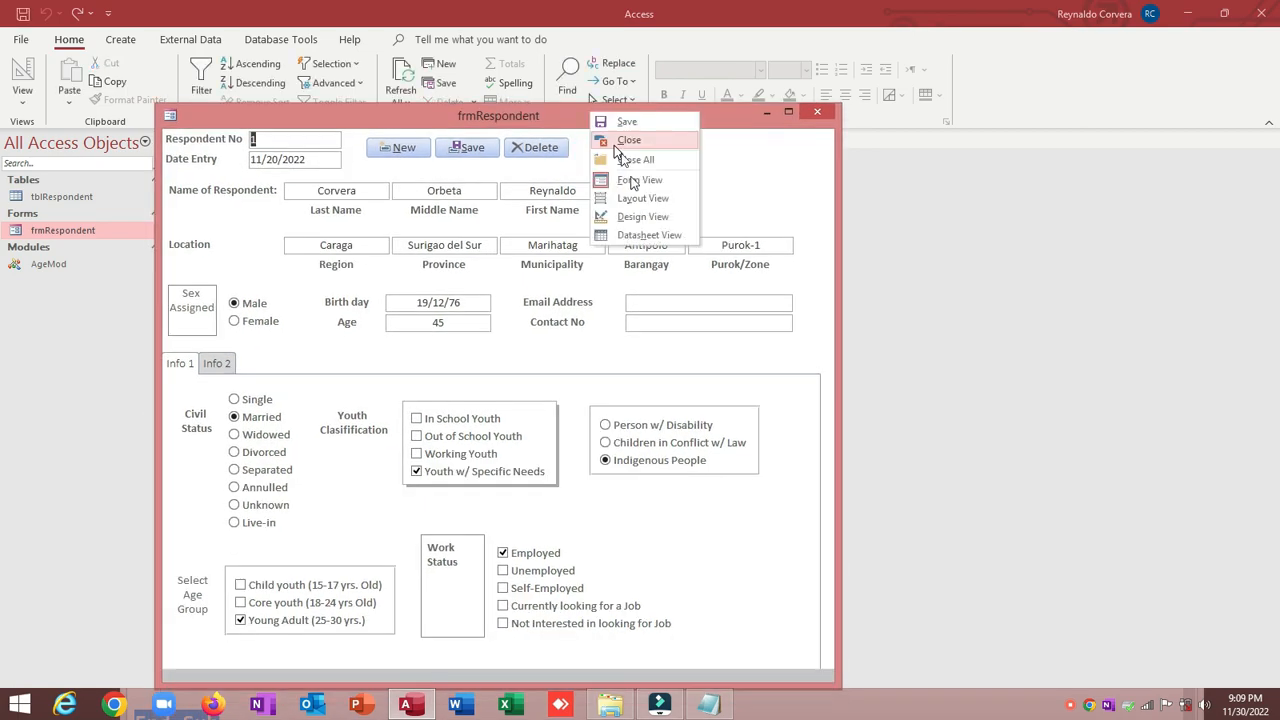
Step: In Design view, draw a new button right of Delete, dismissing the wizard
click(634, 217)
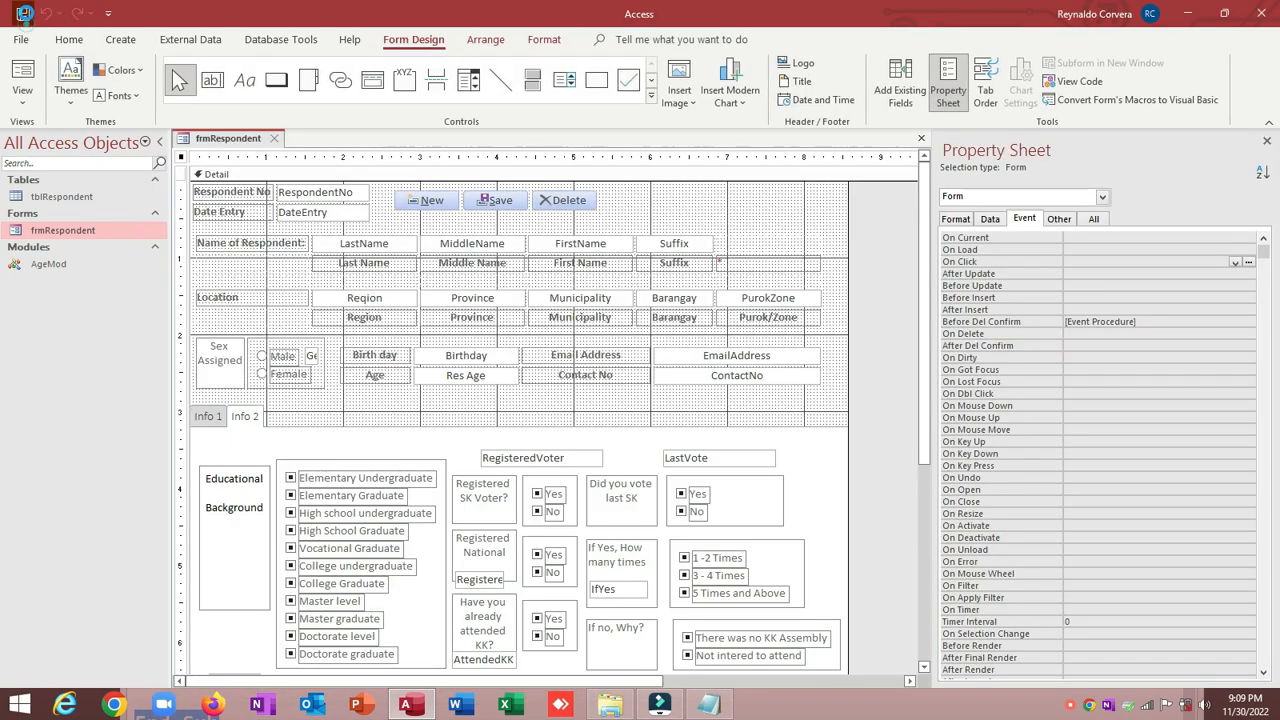
click(629, 213)
click(276, 80)
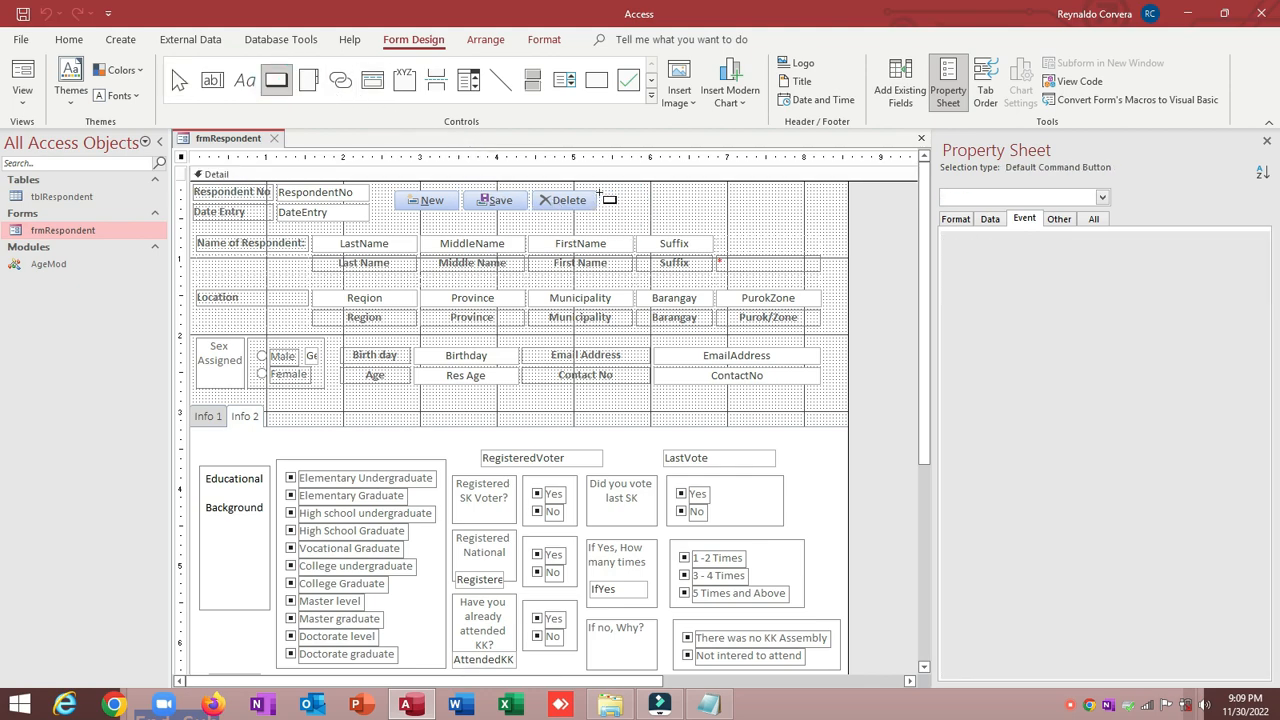
drag(602, 192, 652, 215)
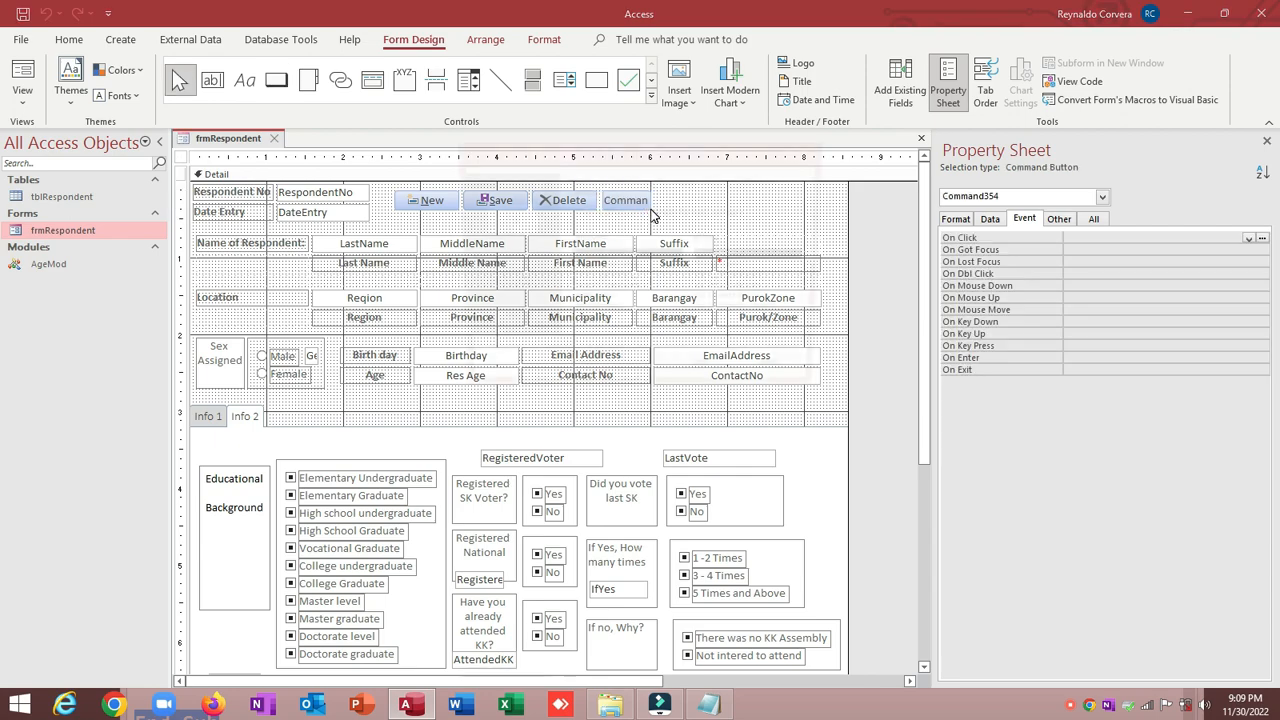
click(587, 382)
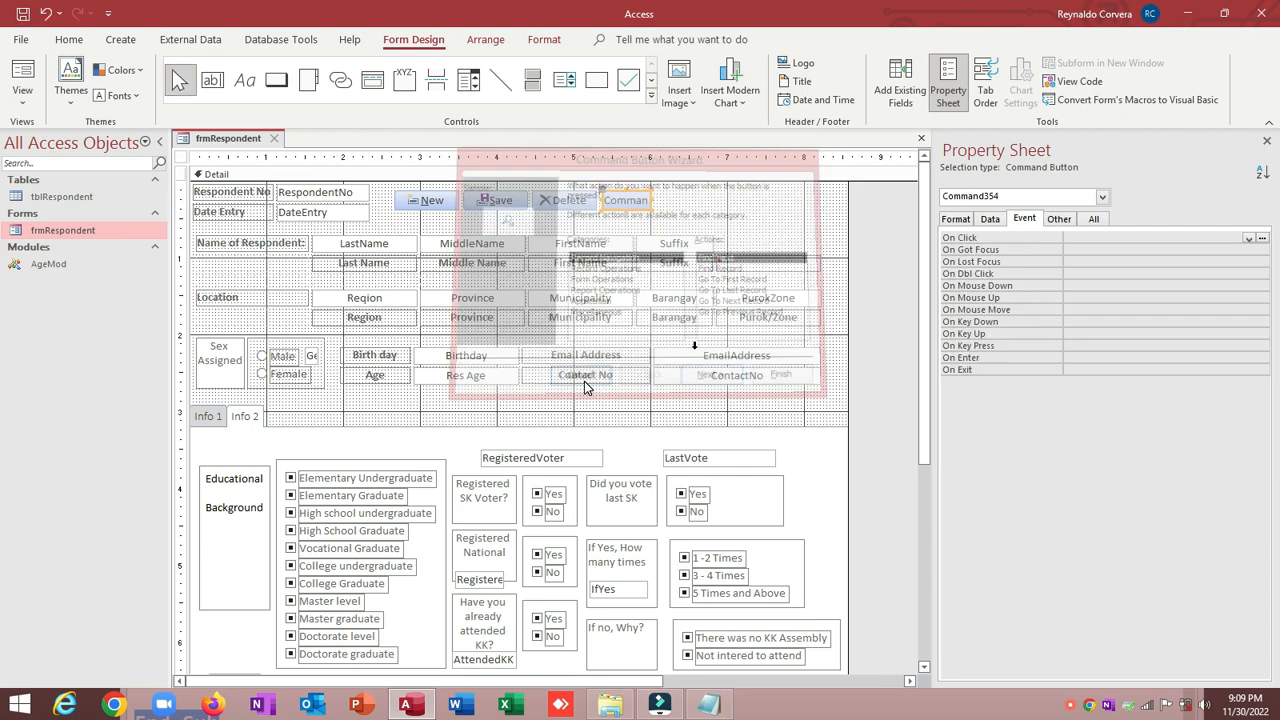
Step: Name the new button cmdClose and set its Caption to &Close
click(1056, 218)
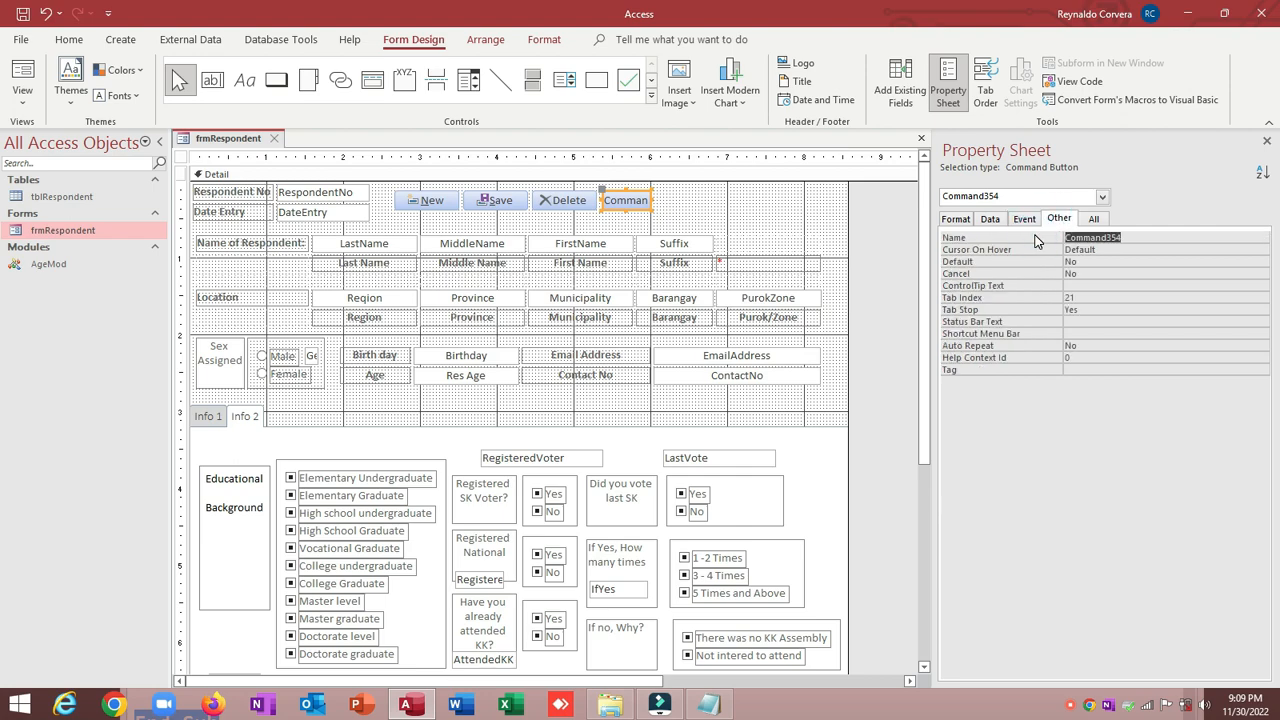
text(cmdClose)
key(Return)
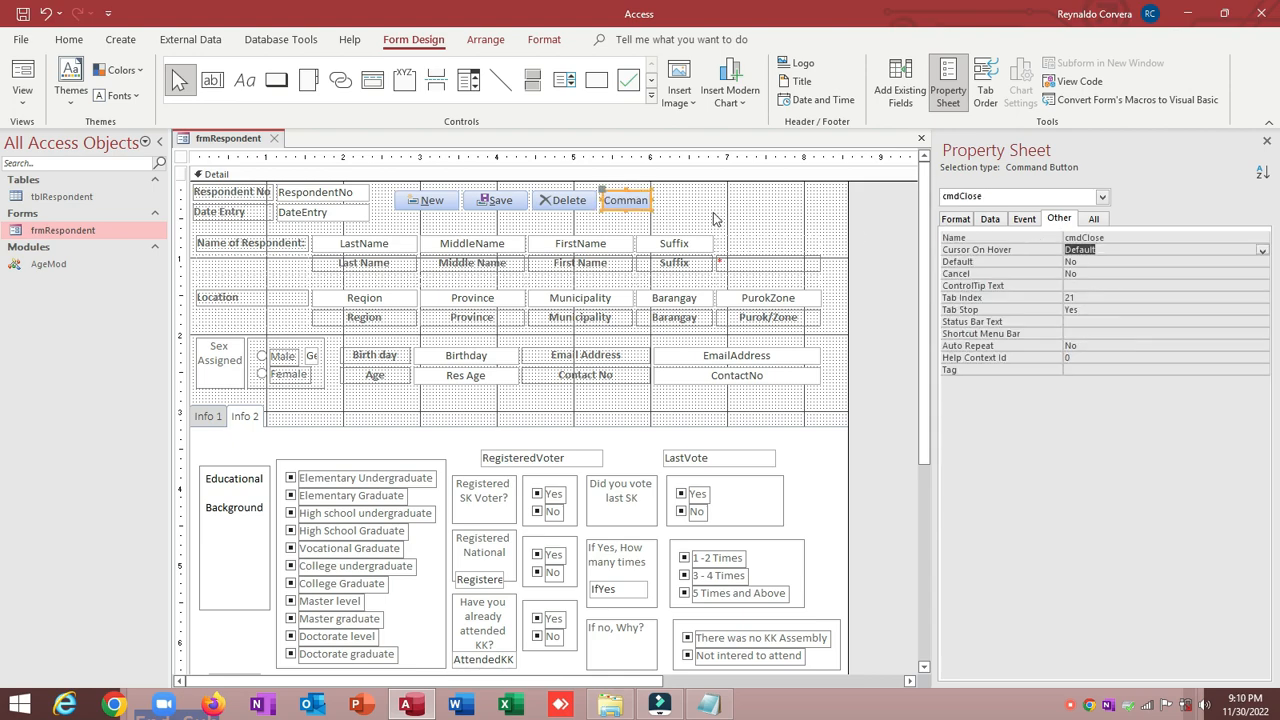
click(955, 218)
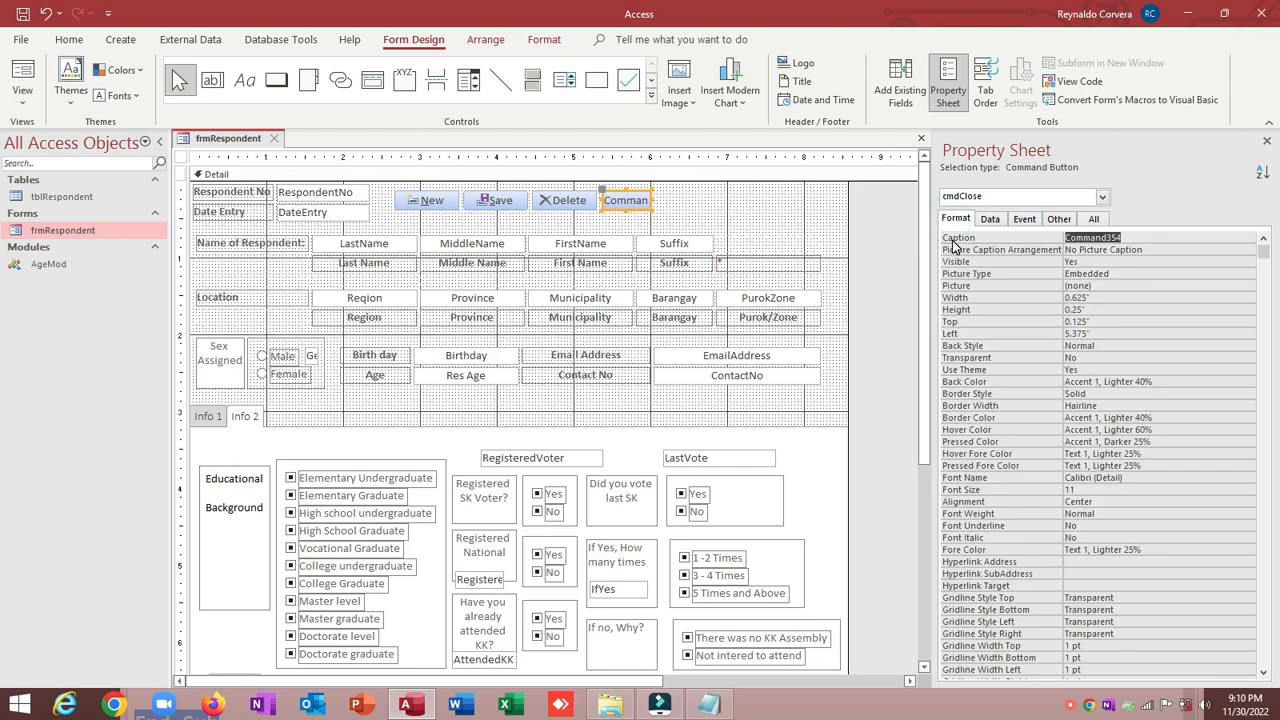
text(&Close)
key(Return)
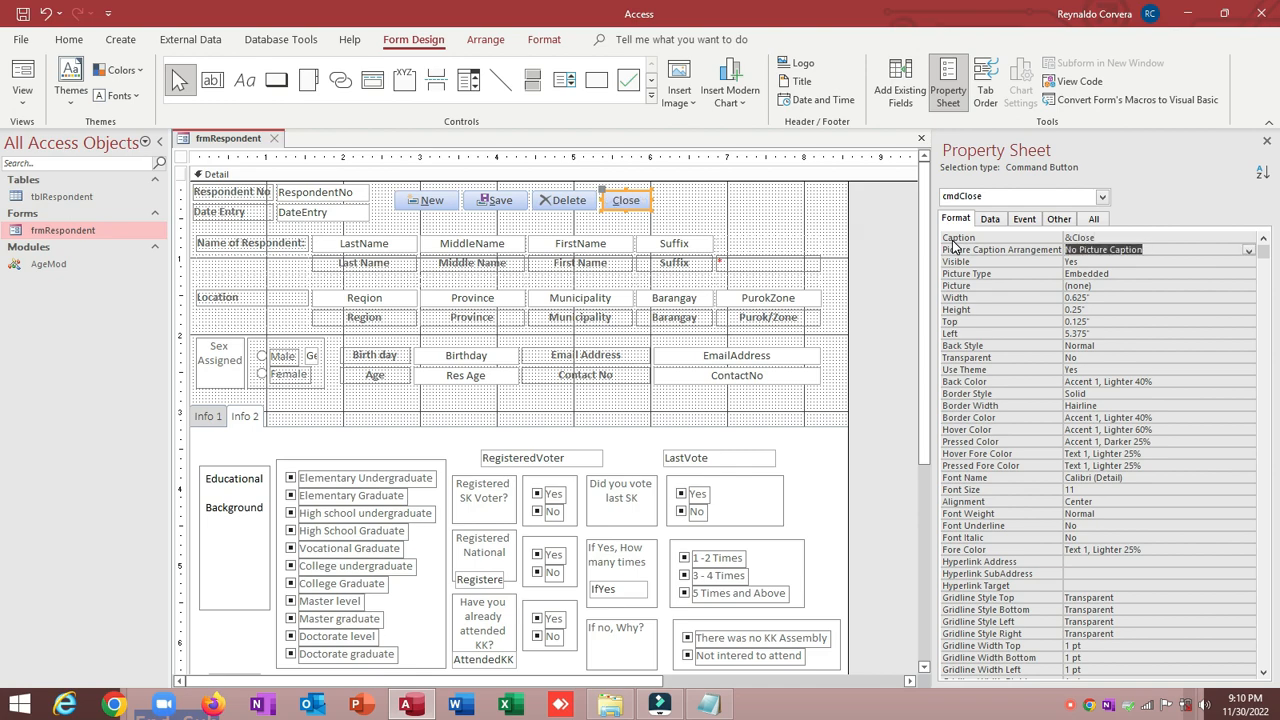
click(1062, 218)
click(1022, 218)
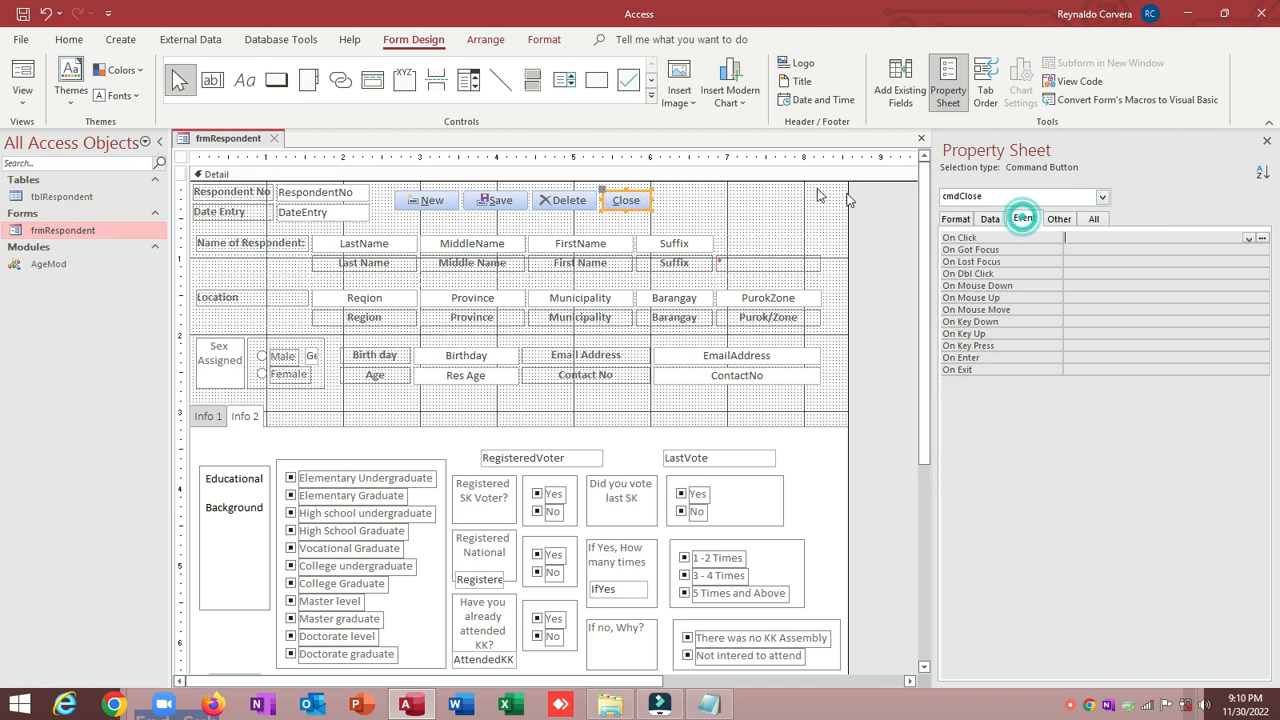
click(708, 705)
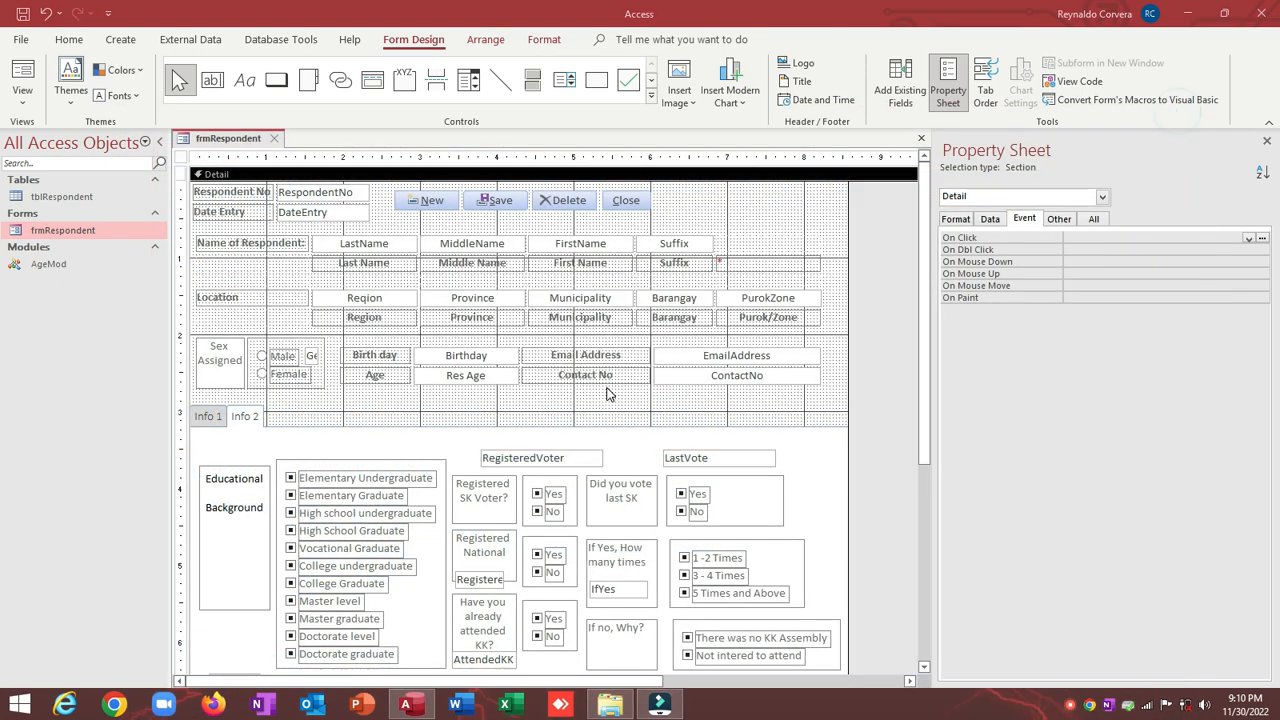
Step: Close the delete code, open CLOSE BUTTON, and select its DoCmd.SAVE and DoCmd.Close lines
click(1181, 113)
click(612, 705)
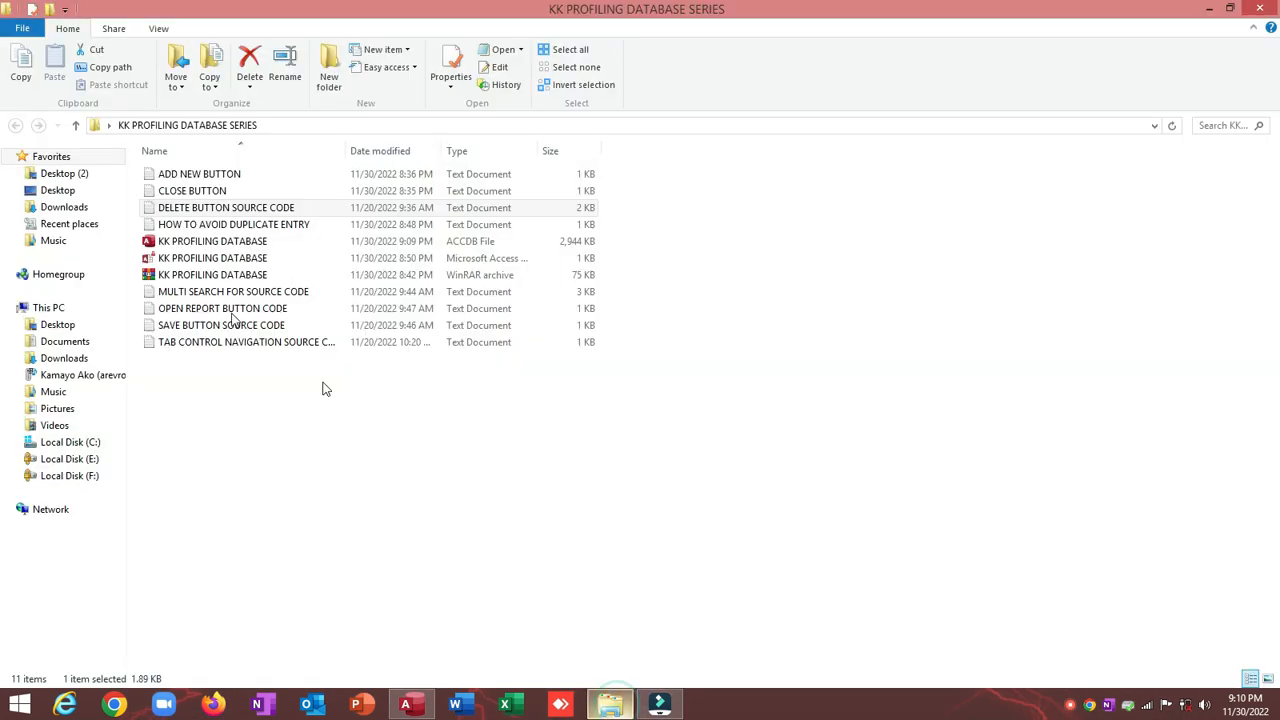
double_click(207, 193)
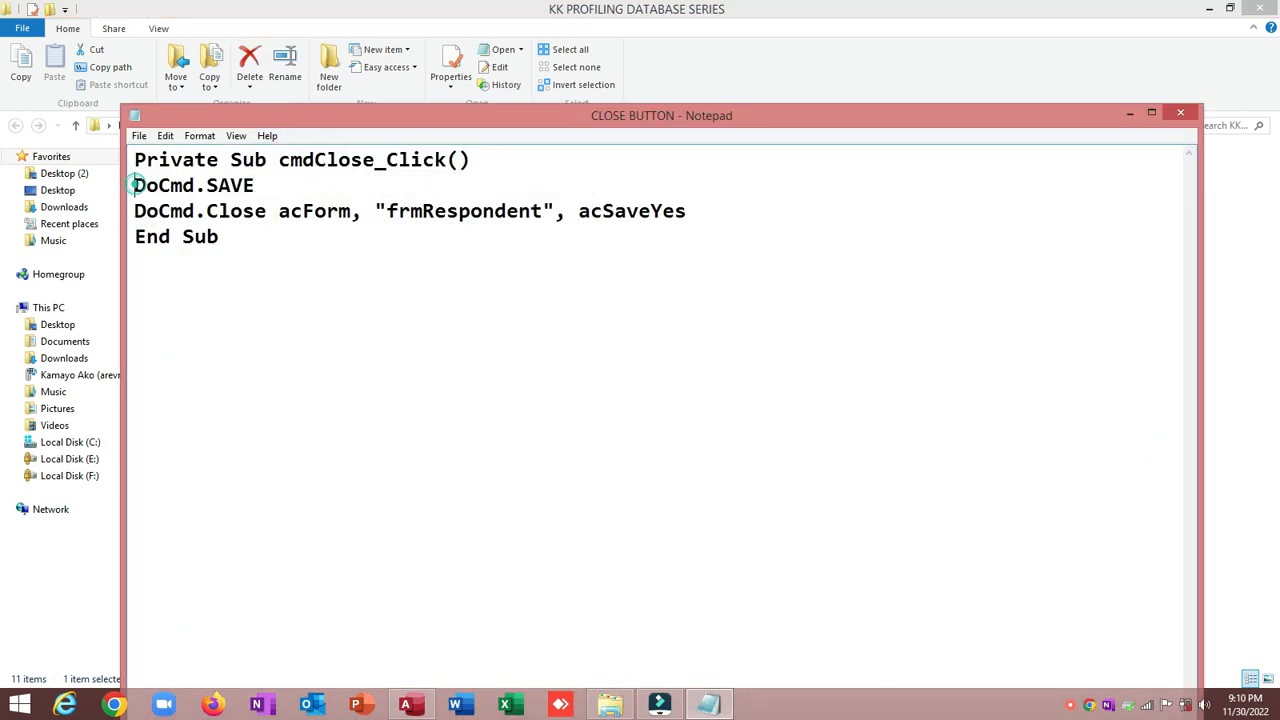
drag(134, 185, 288, 192)
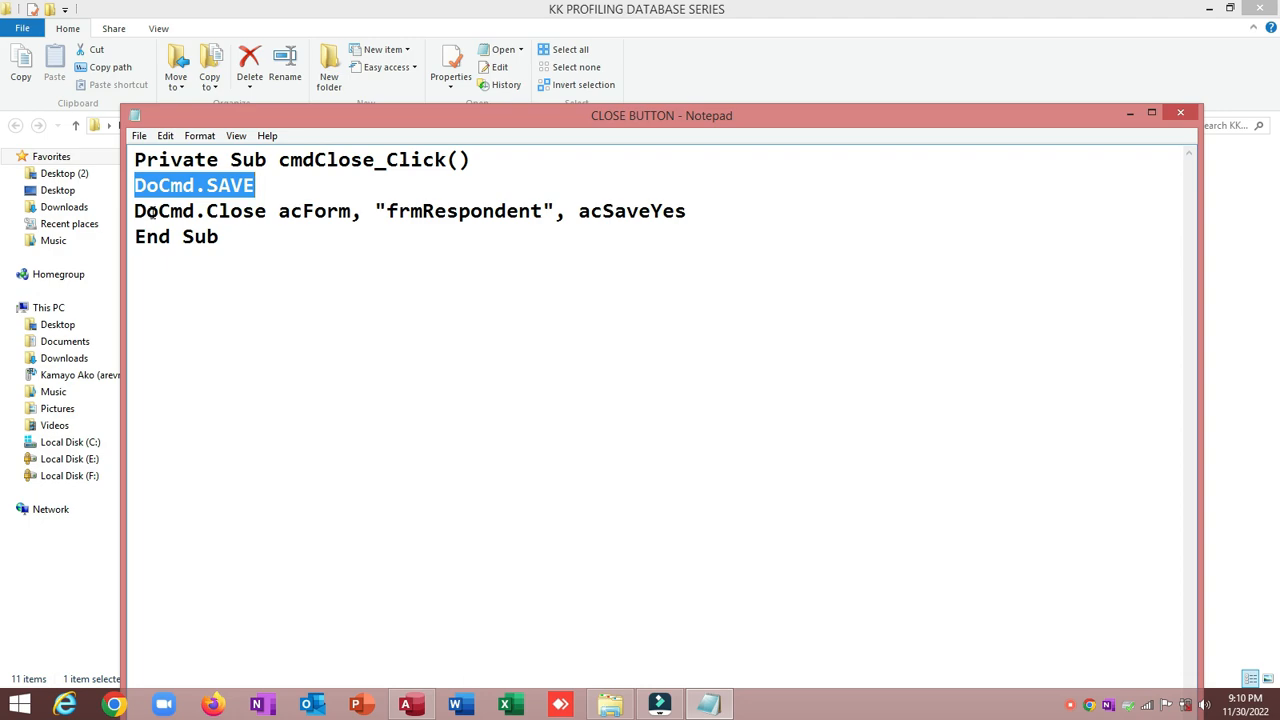
drag(136, 211, 343, 211)
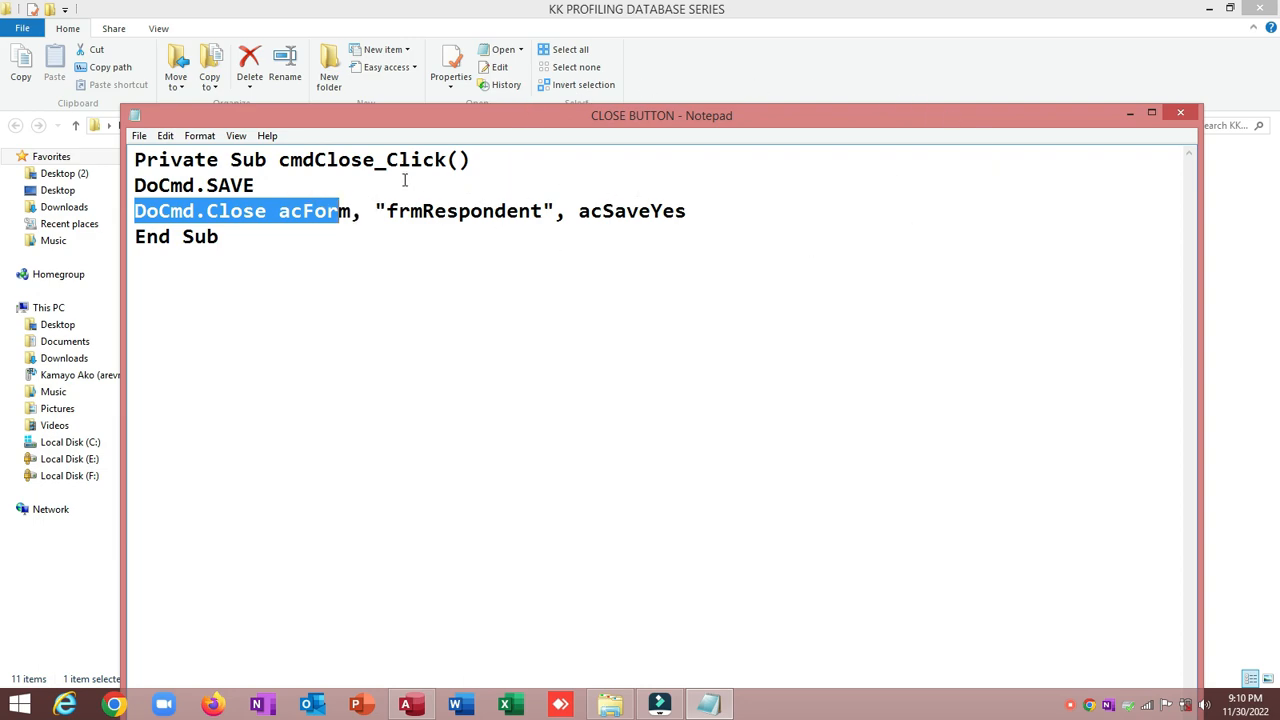
Step: Select the DoCmd.SAVE and DoCmd.Close lines in the close-button notes, then minimize Notepad
click(569, 213)
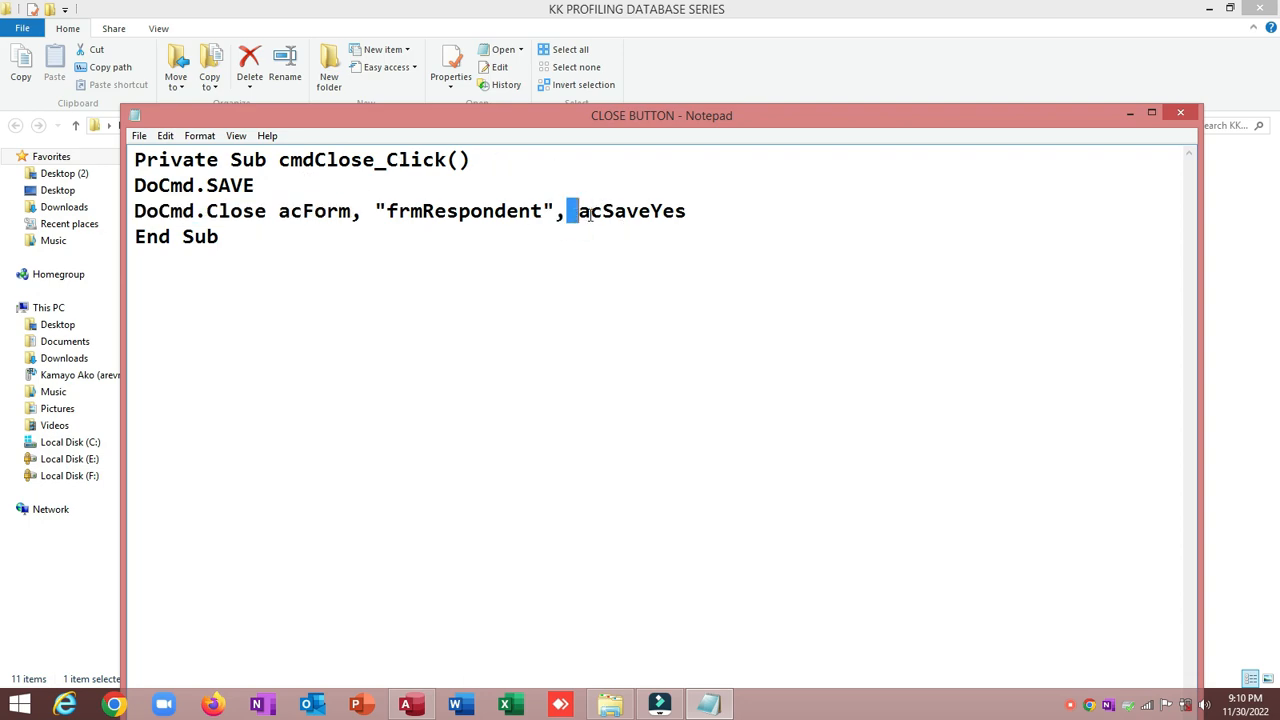
drag(569, 213, 732, 222)
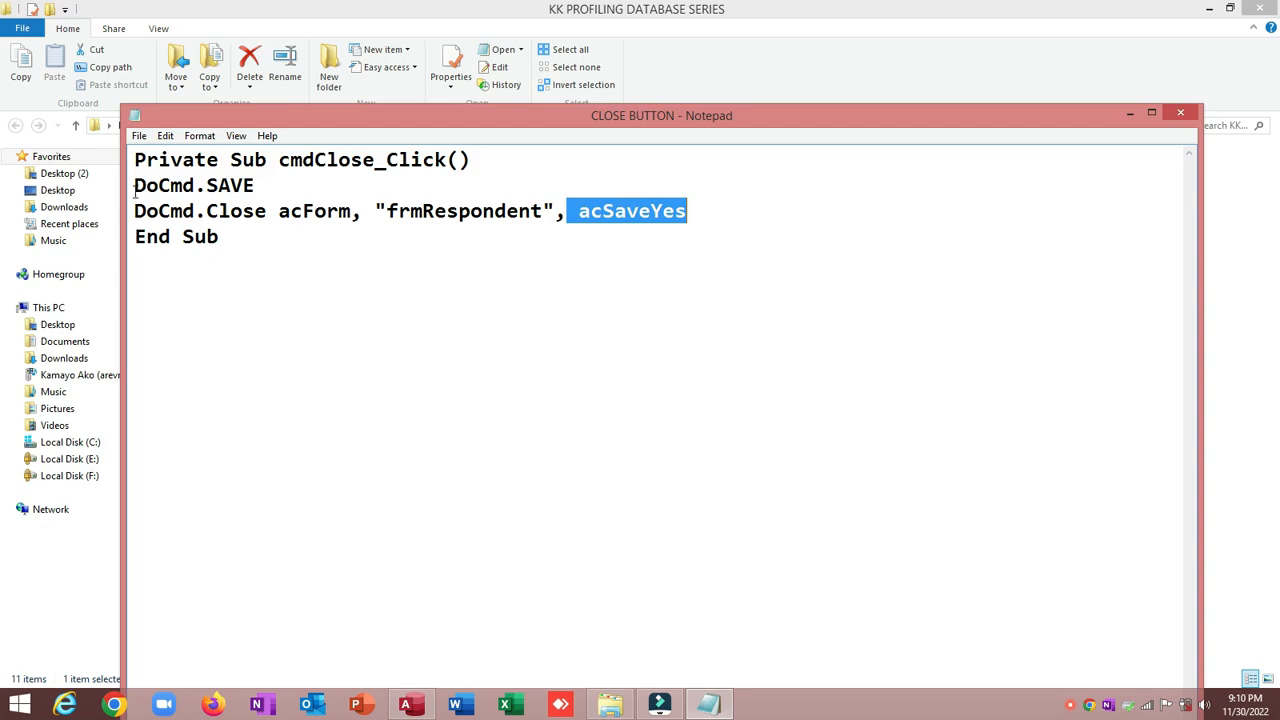
drag(134, 185, 708, 206)
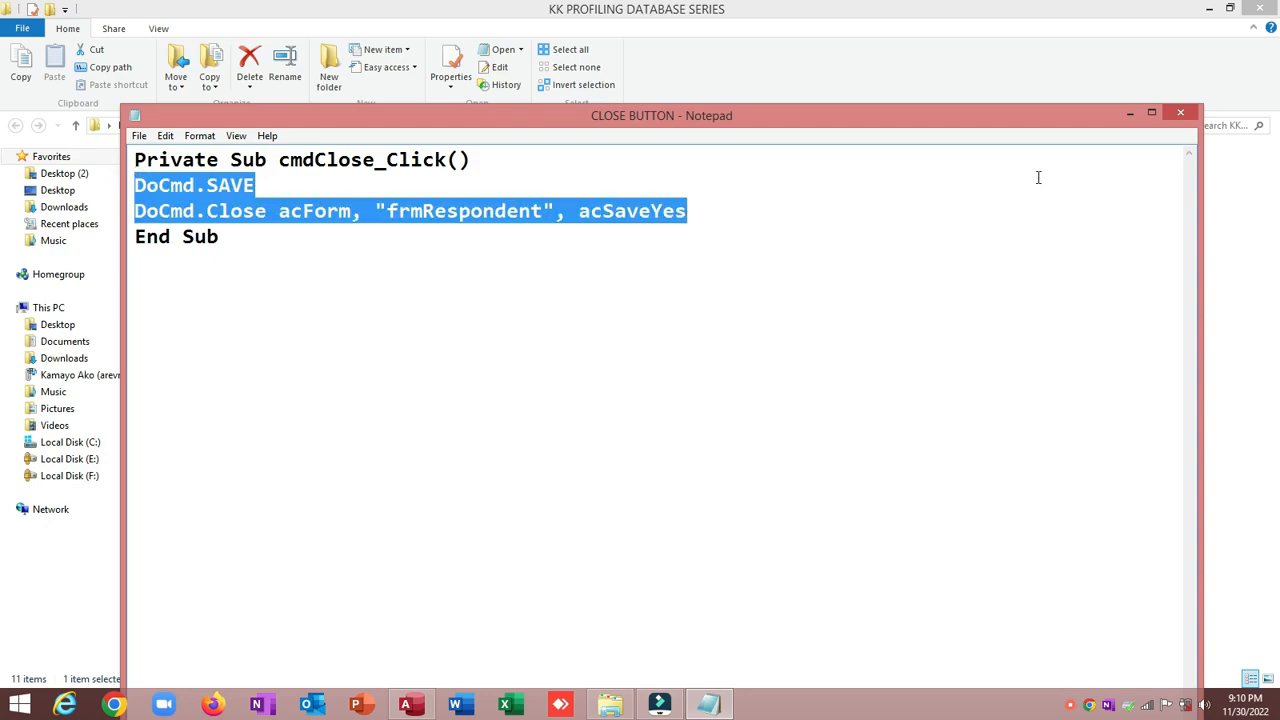
click(1131, 115)
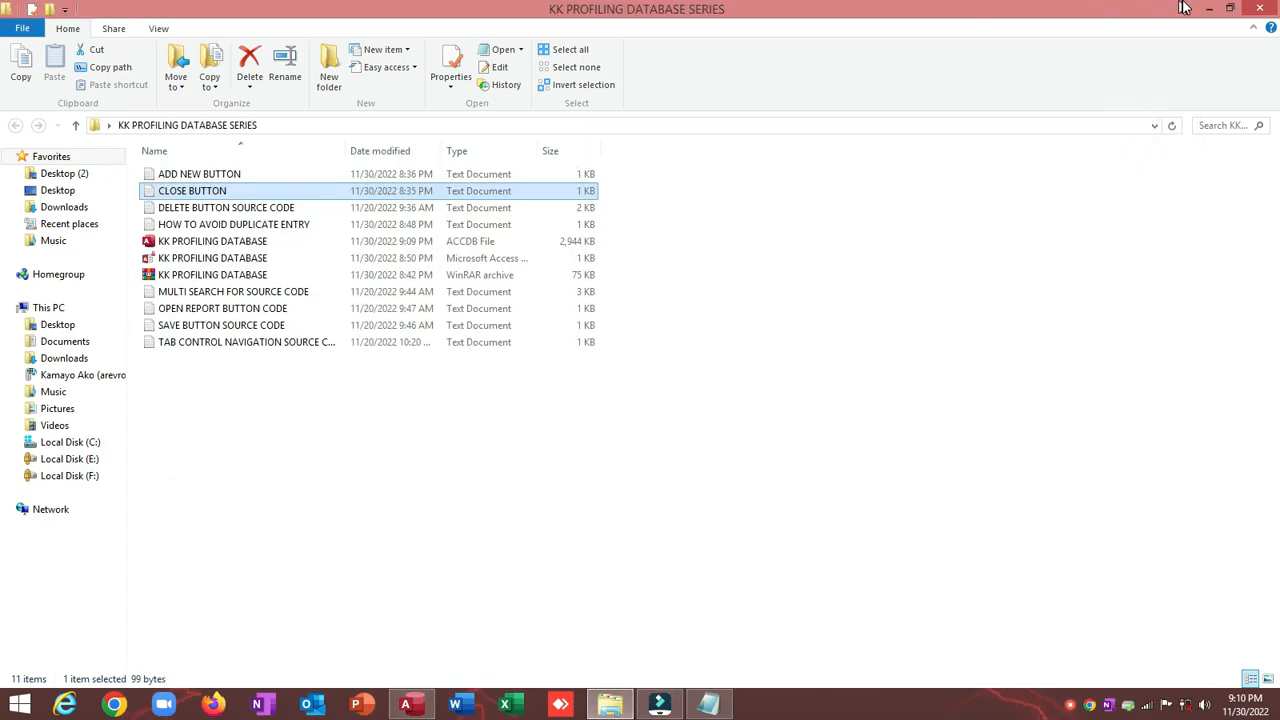
Step: Set cmdClose's On Click to an event procedure containing the pasted DoCmd.Save and DoCmd.Close lines
click(405, 703)
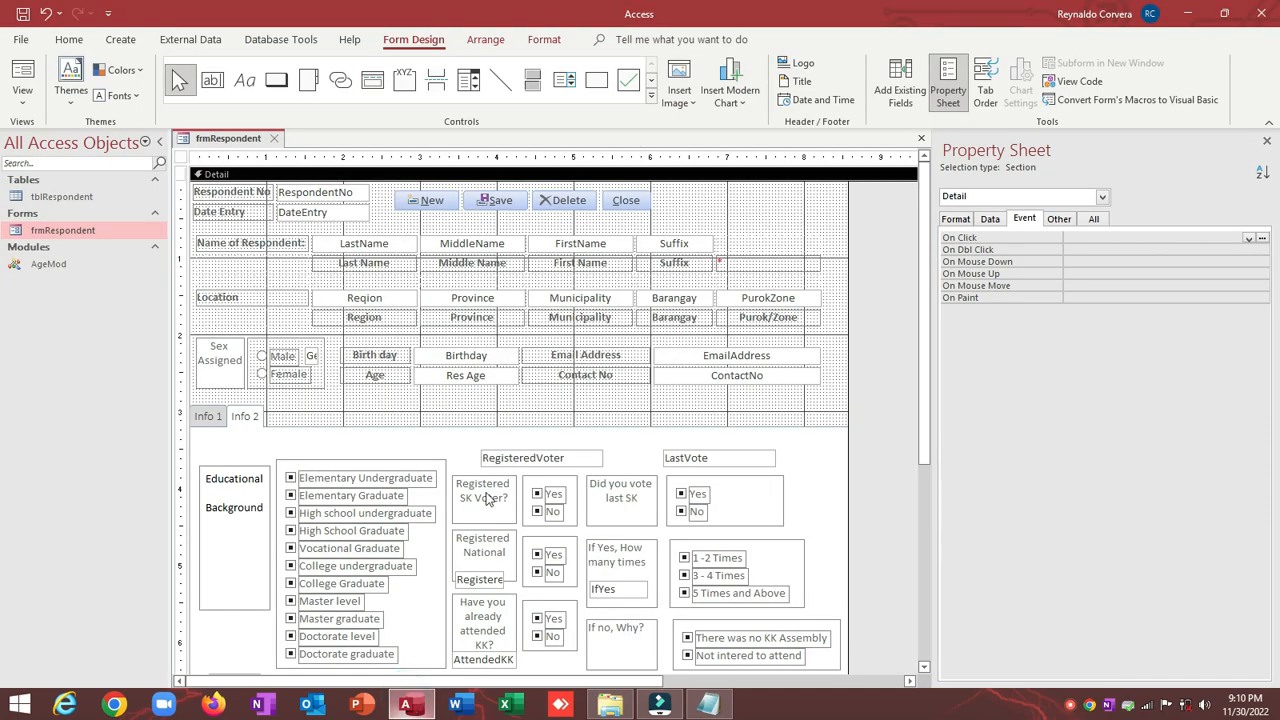
click(625, 200)
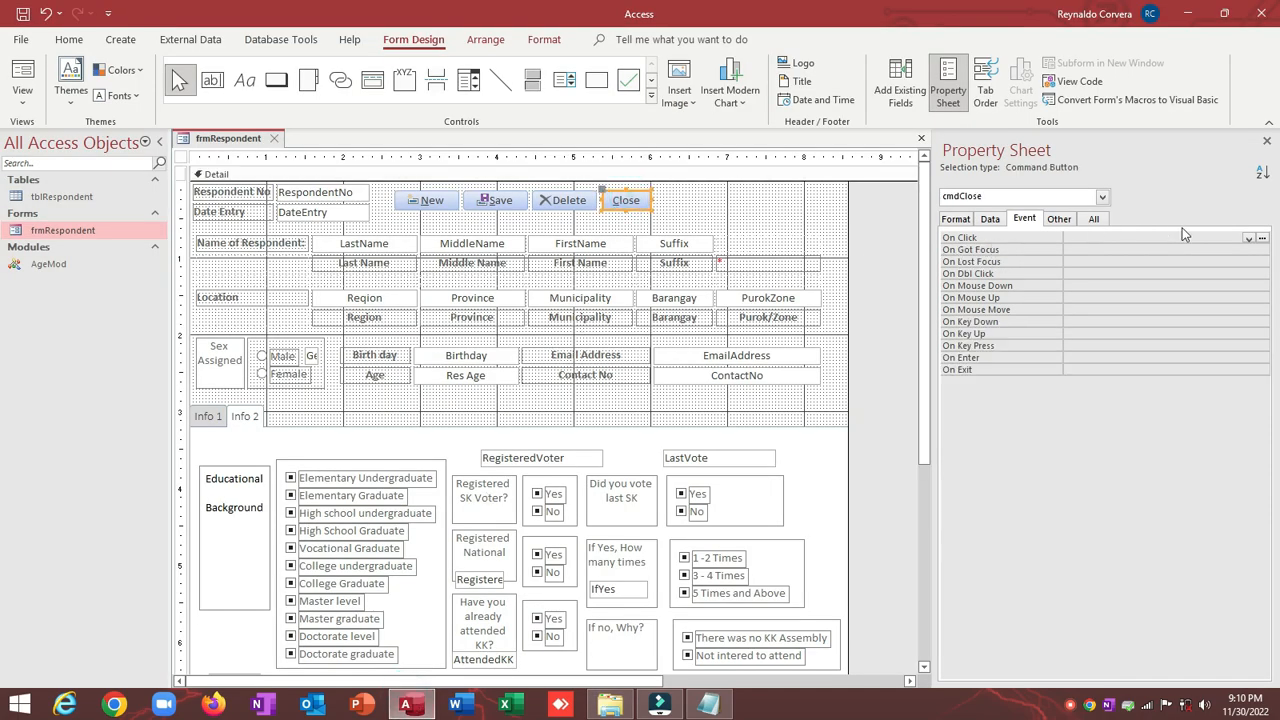
click(1248, 239)
click(1240, 250)
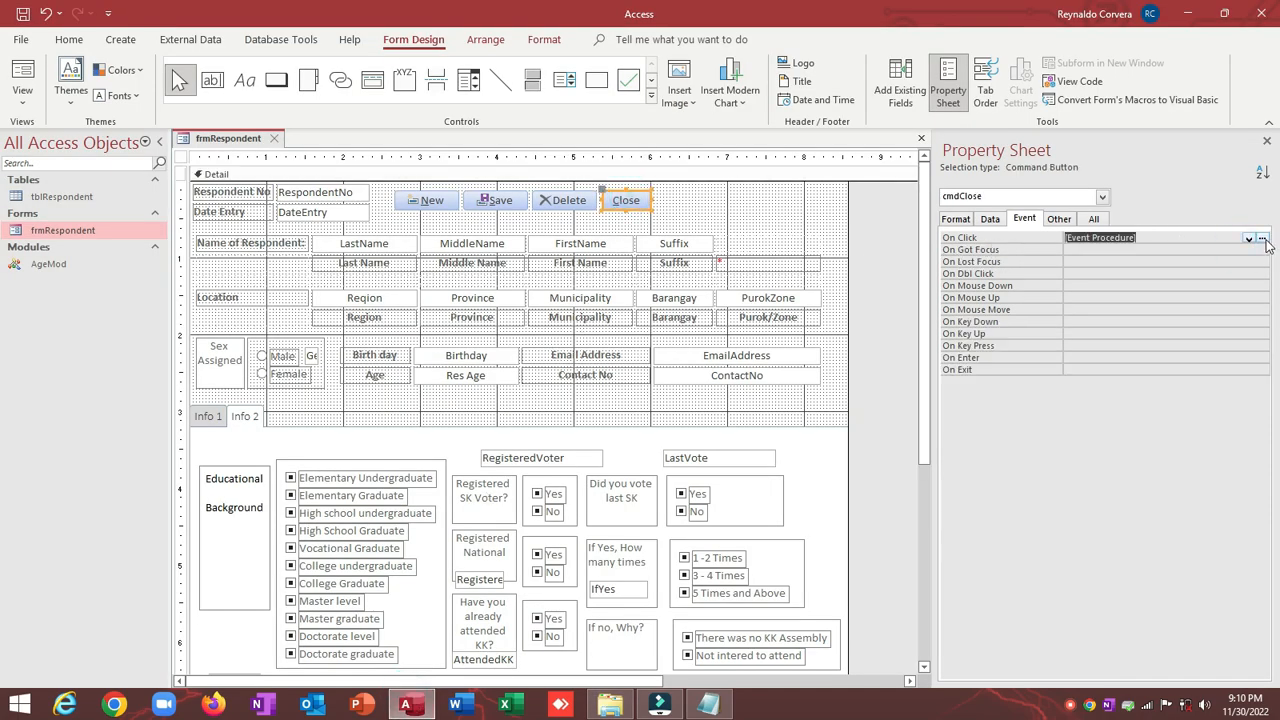
click(1263, 238)
text(DoCmd.Save DoCmd.Close acForm, "frmRespondent", acSaveYes)
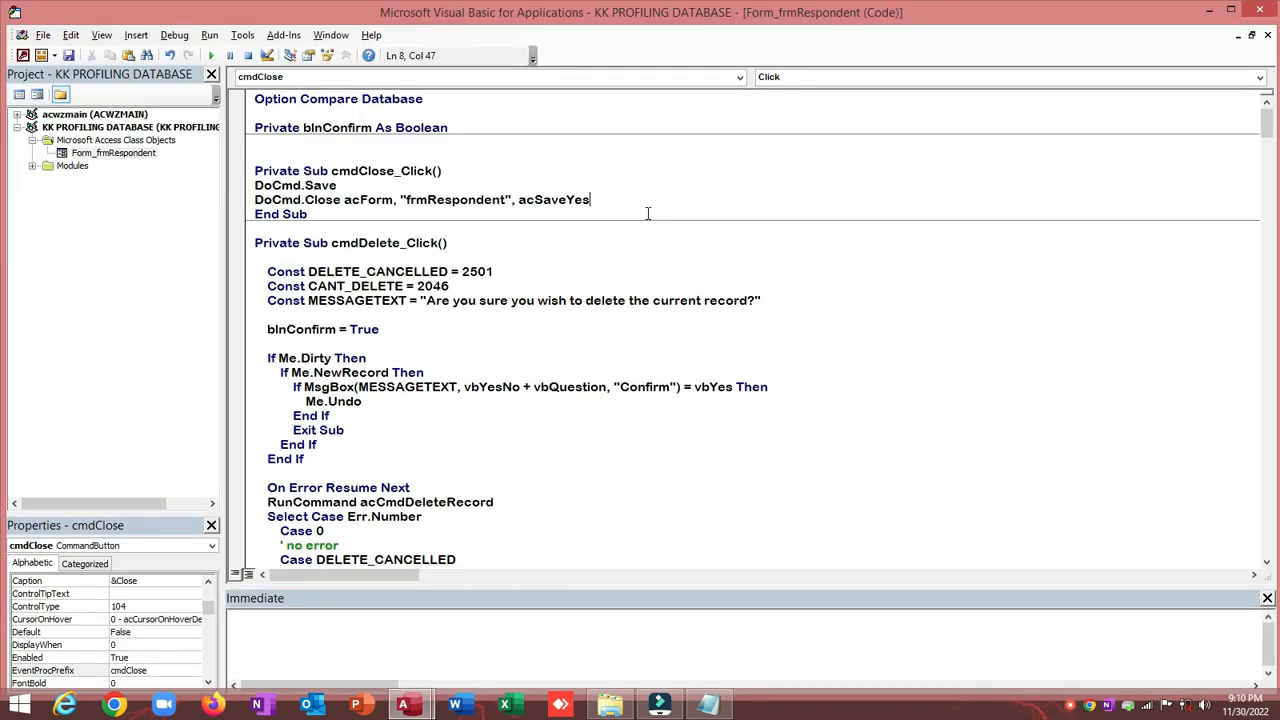
key(Return)
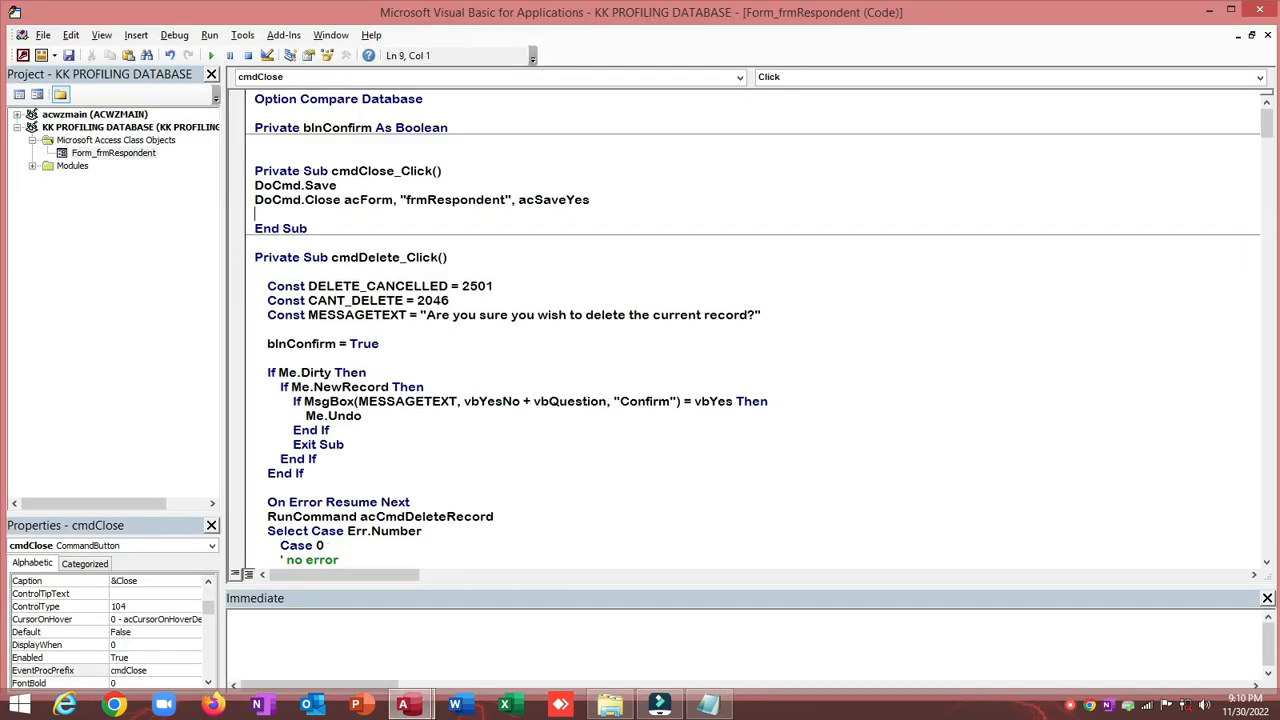
click(1263, 12)
click(20, 72)
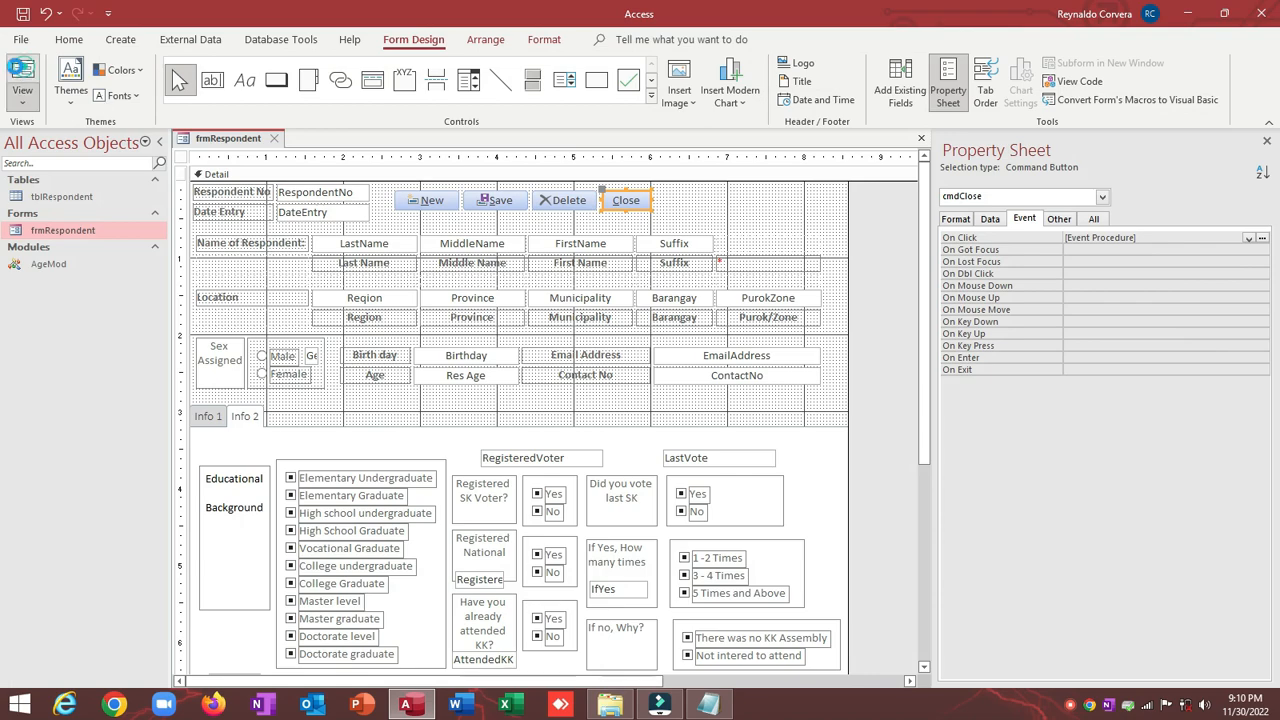
Step: Test that Close shuts frmRespondent, reopen it in Design view, and open tblRespondent
drag(234, 135, 233, 85)
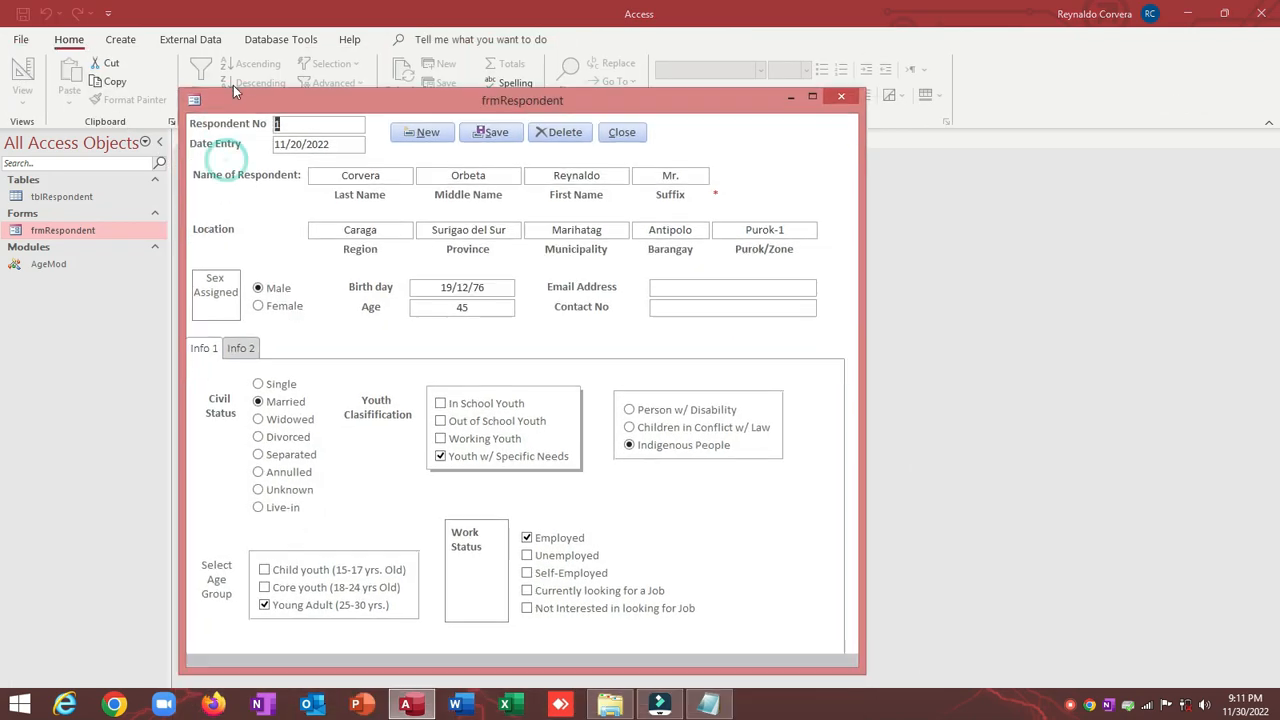
click(668, 279)
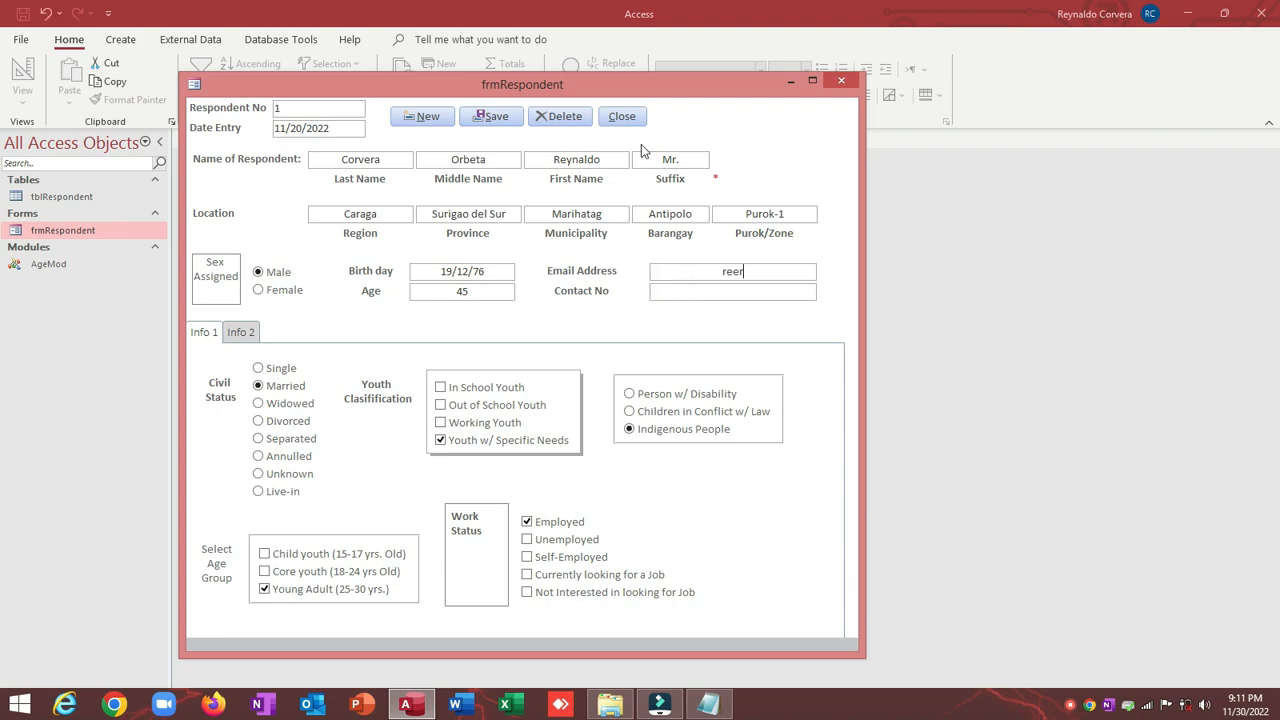
click(621, 117)
right_click(112, 229)
click(135, 283)
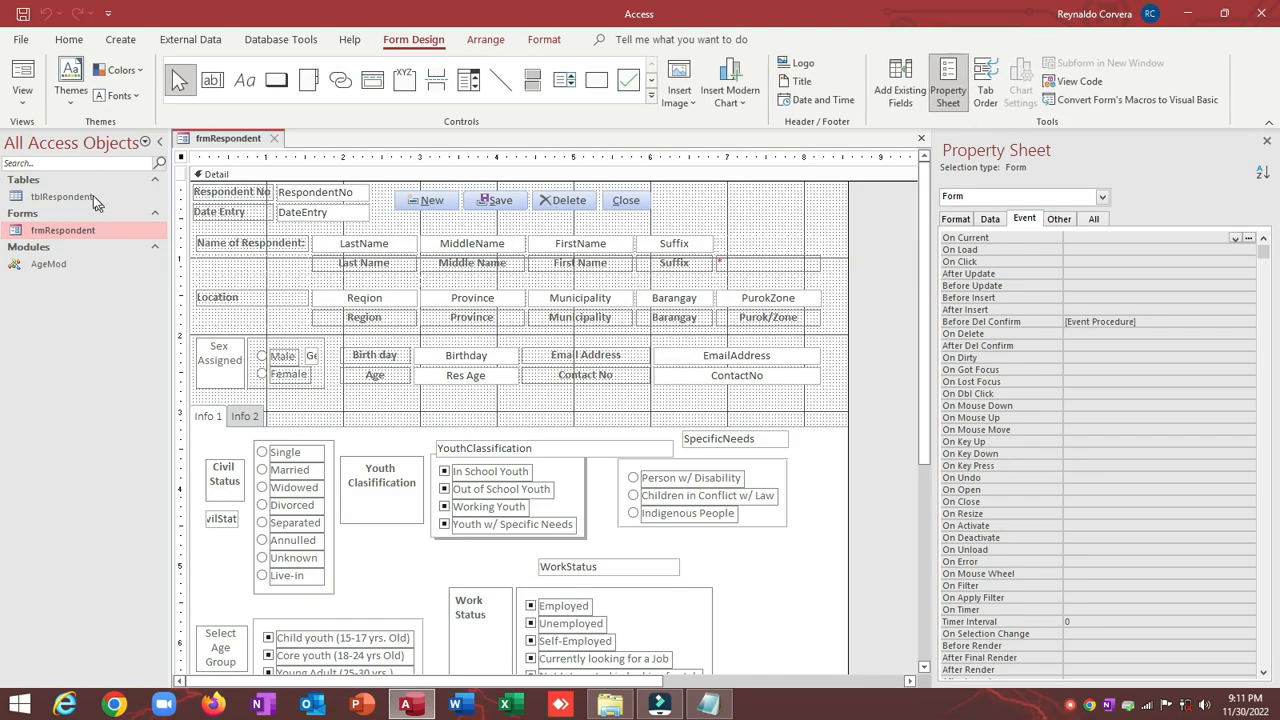
double_click(65, 197)
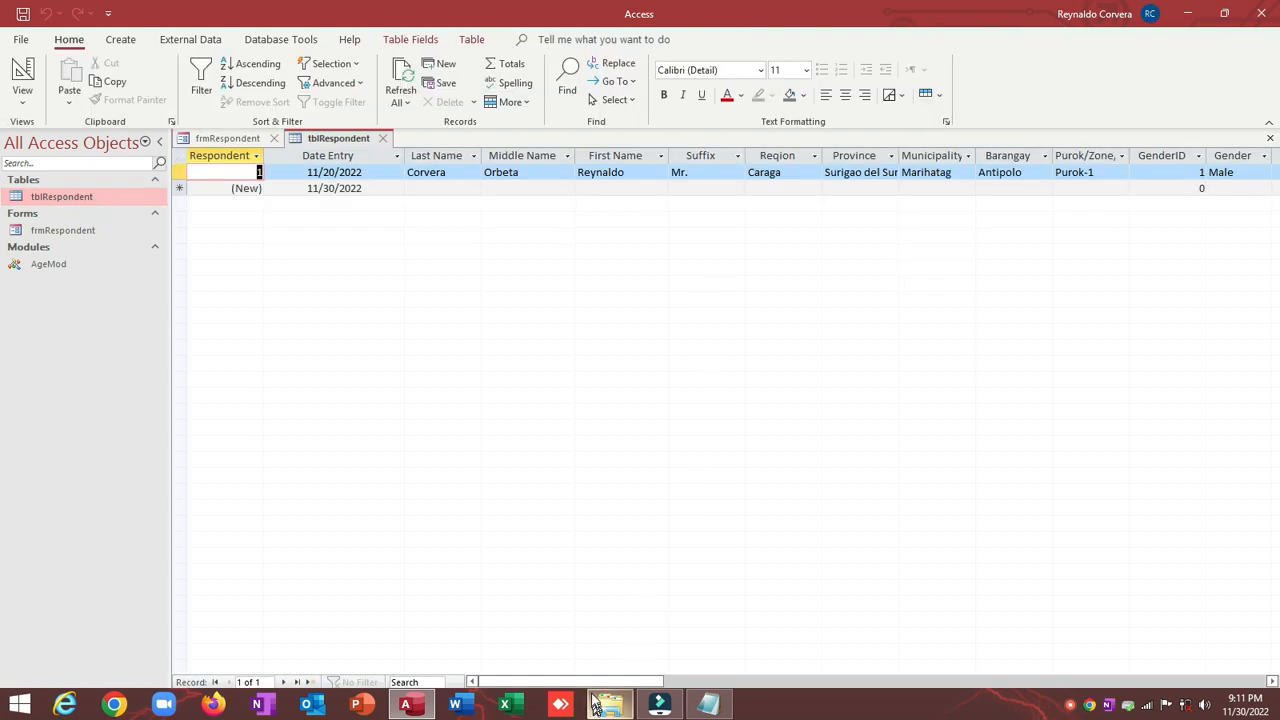
drag(654, 681, 1053, 674)
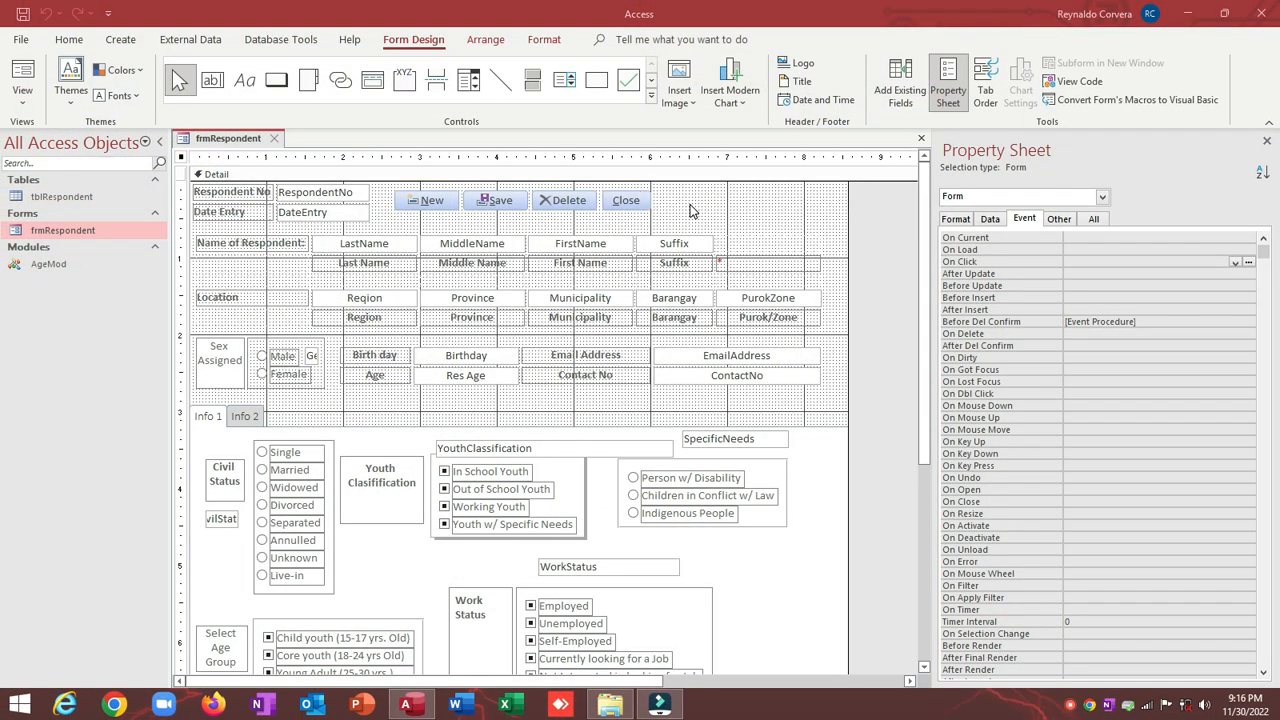
Step: Size the New, Save, Delete and Close buttons to the widest one
drag(692, 201, 422, 200)
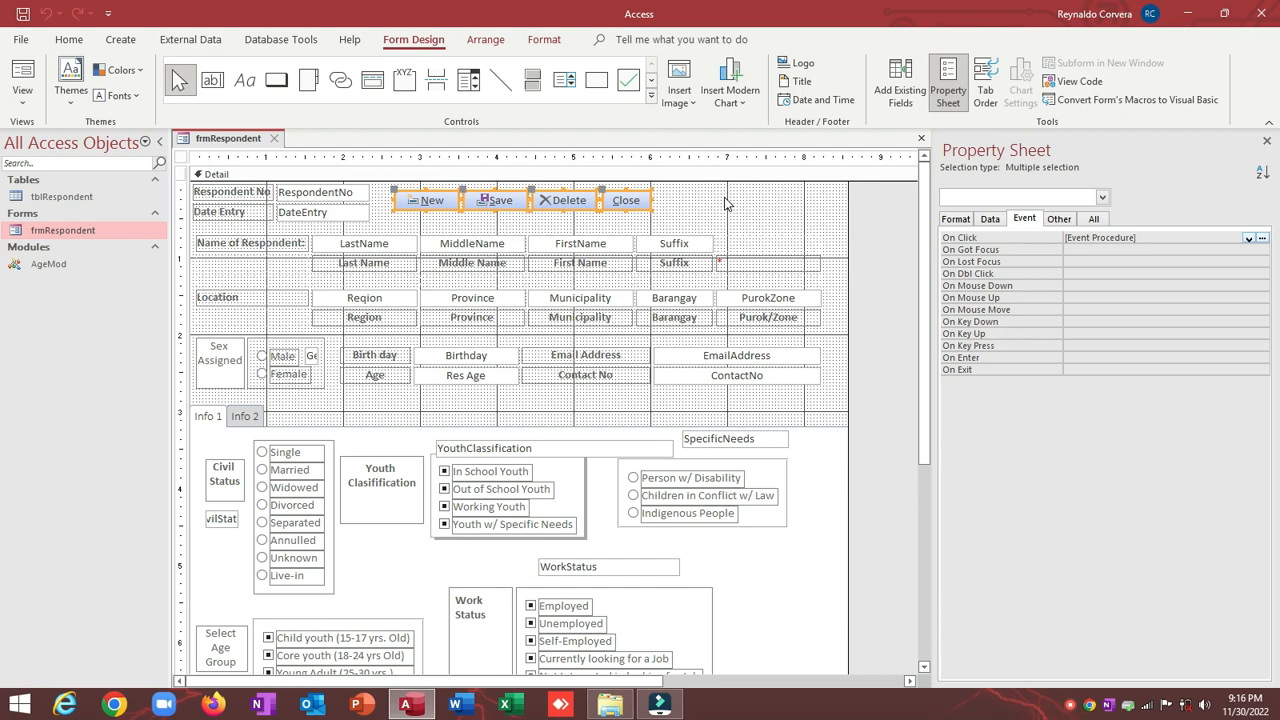
drag(727, 200, 420, 203)
right_click(420, 200)
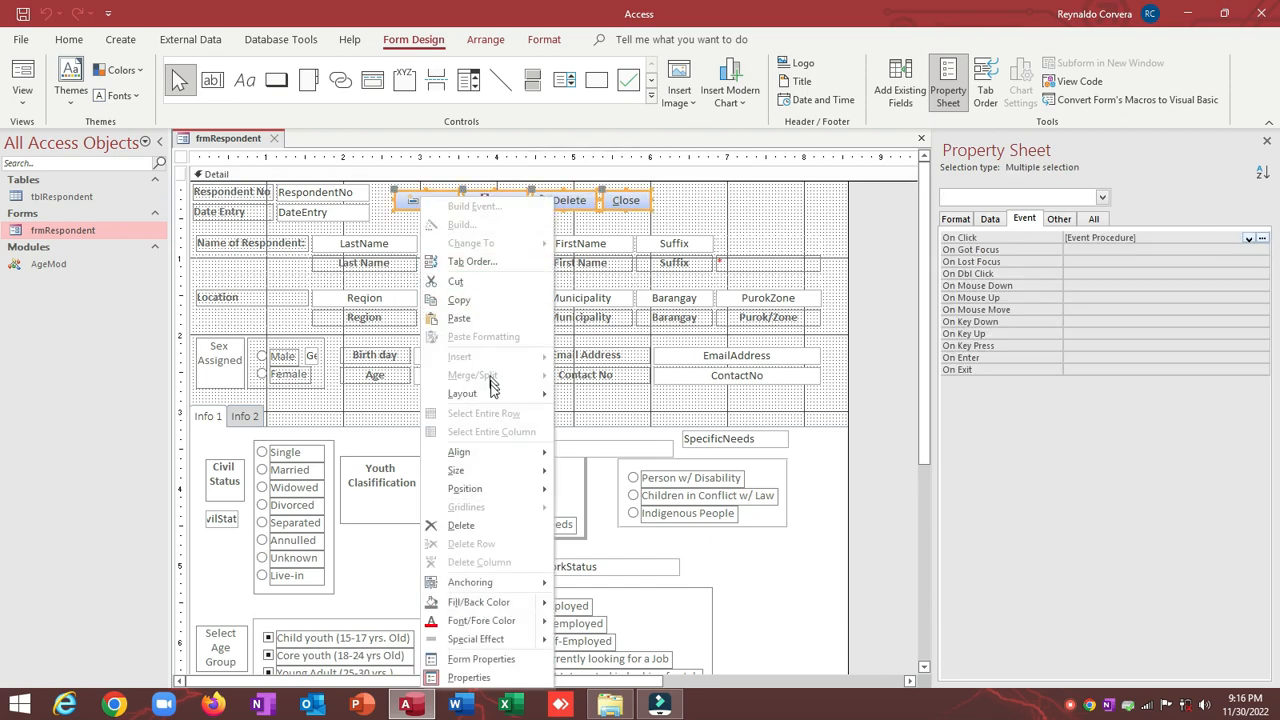
mouse_move(501, 480)
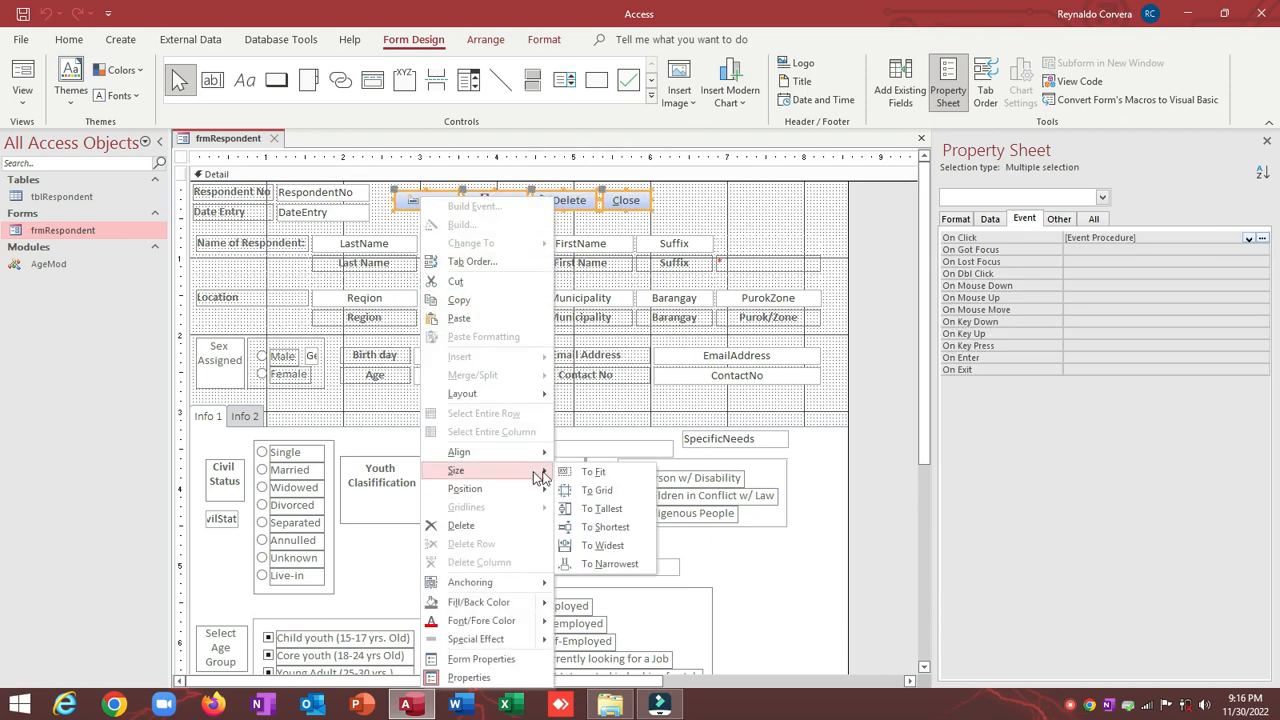
click(627, 553)
click(695, 198)
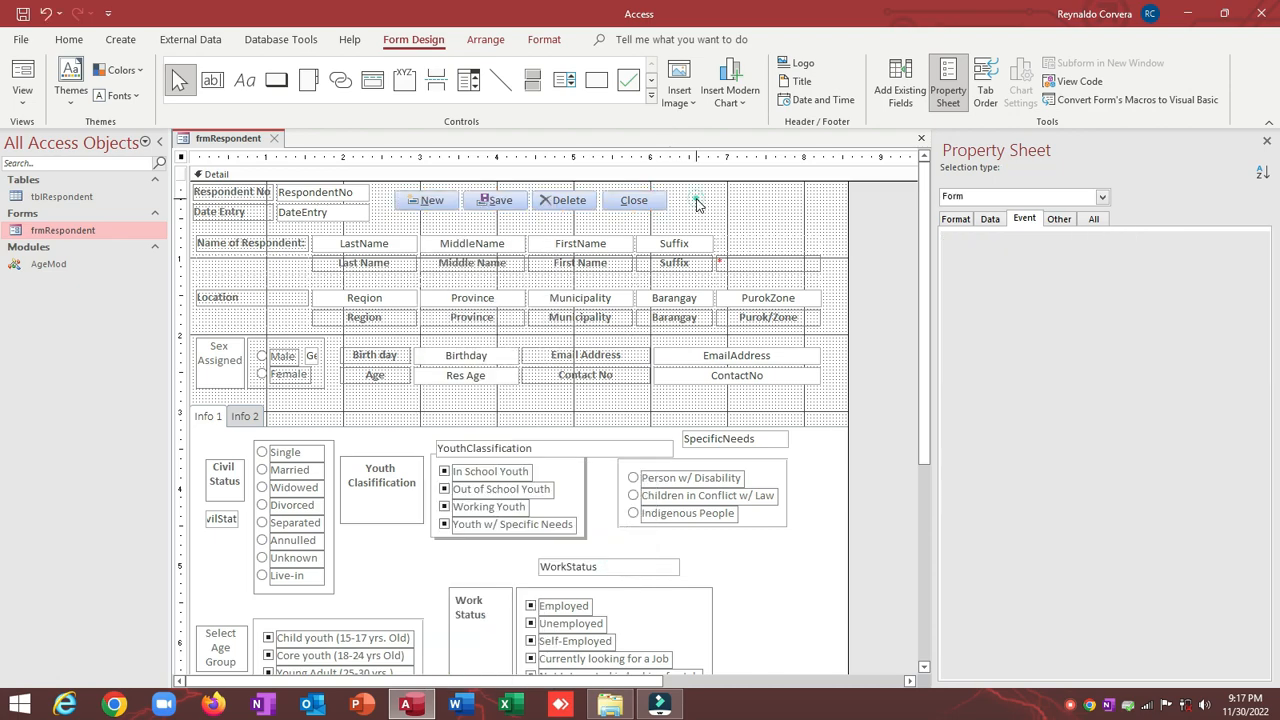
Step: Align the four command buttons along their top edges
drag(742, 197, 400, 203)
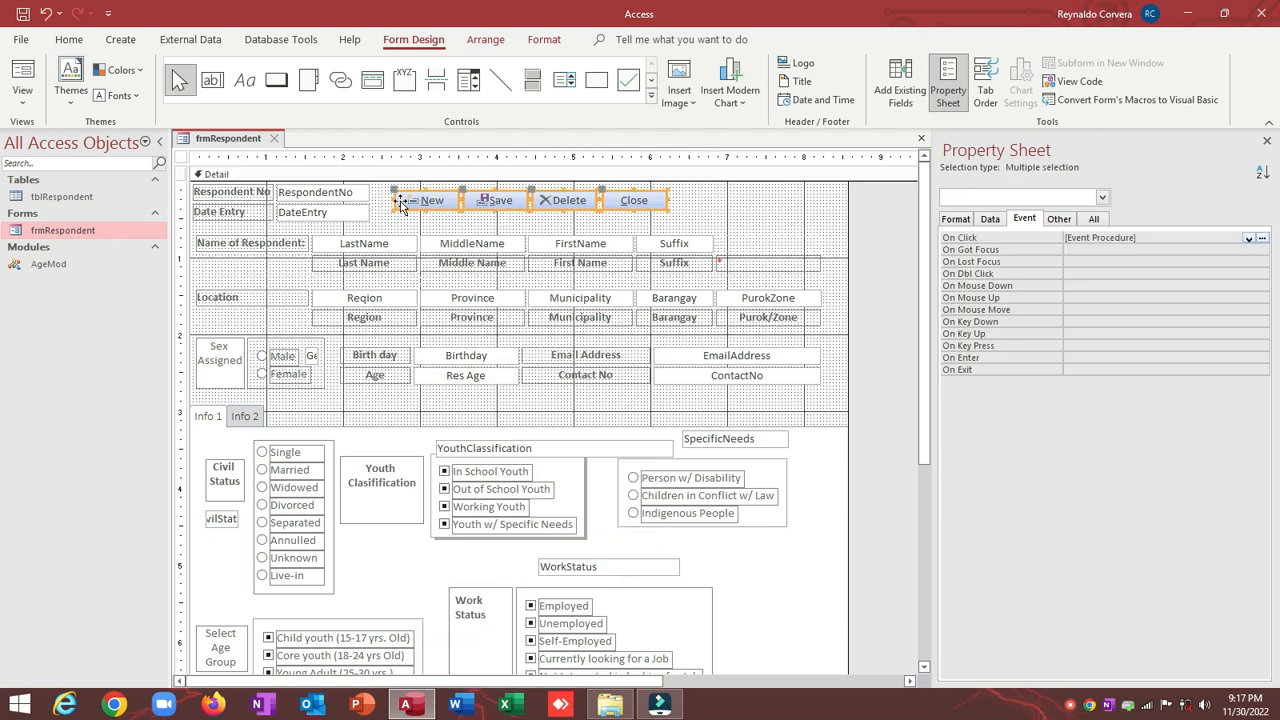
right_click(400, 203)
mouse_move(442, 454)
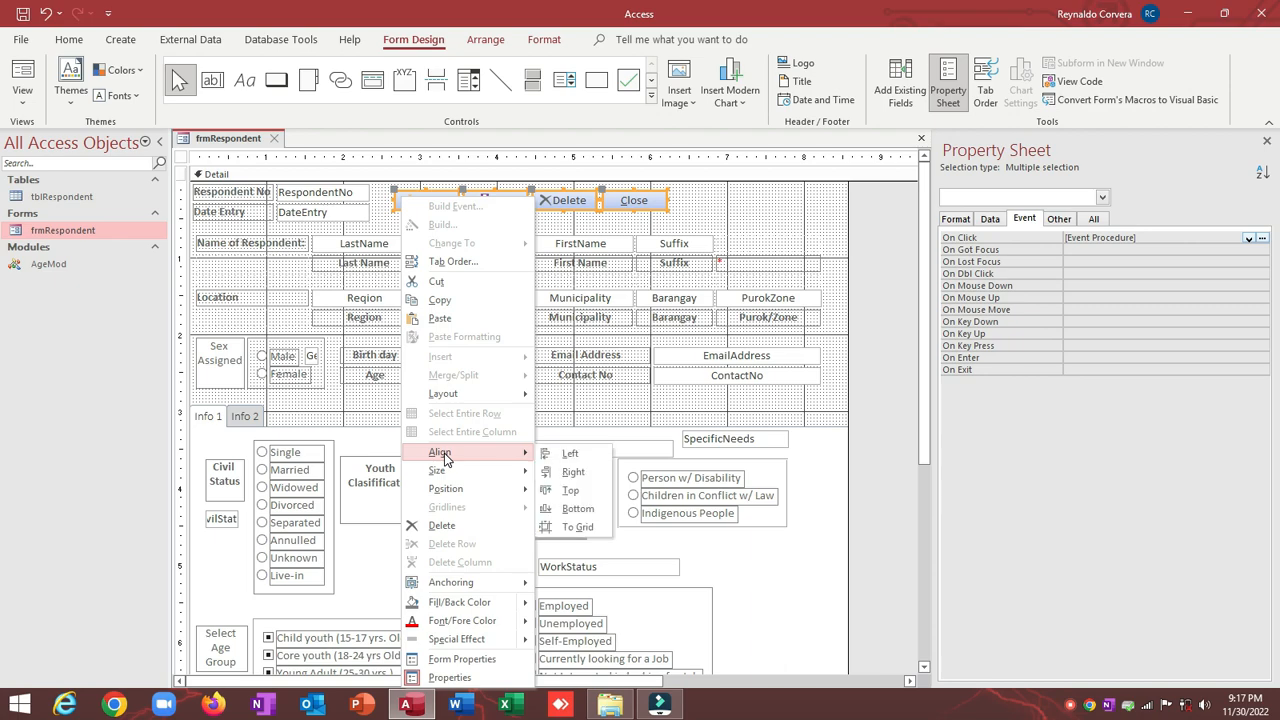
click(566, 490)
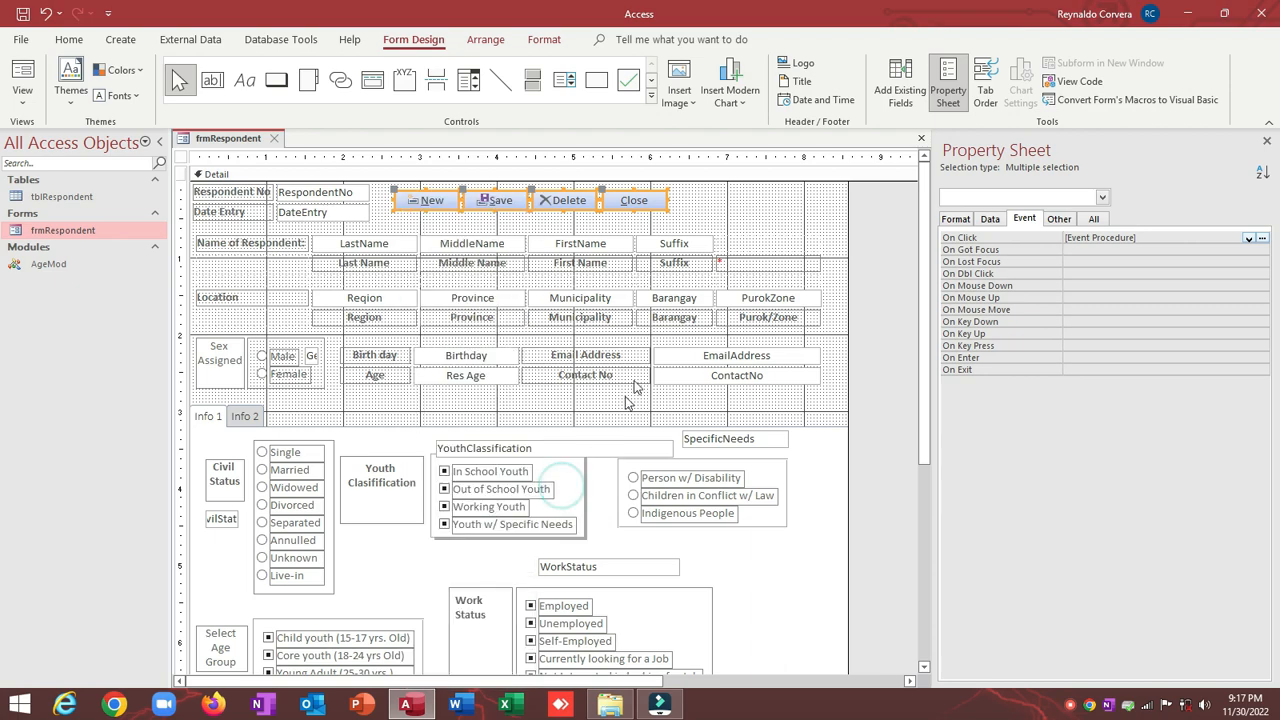
click(700, 206)
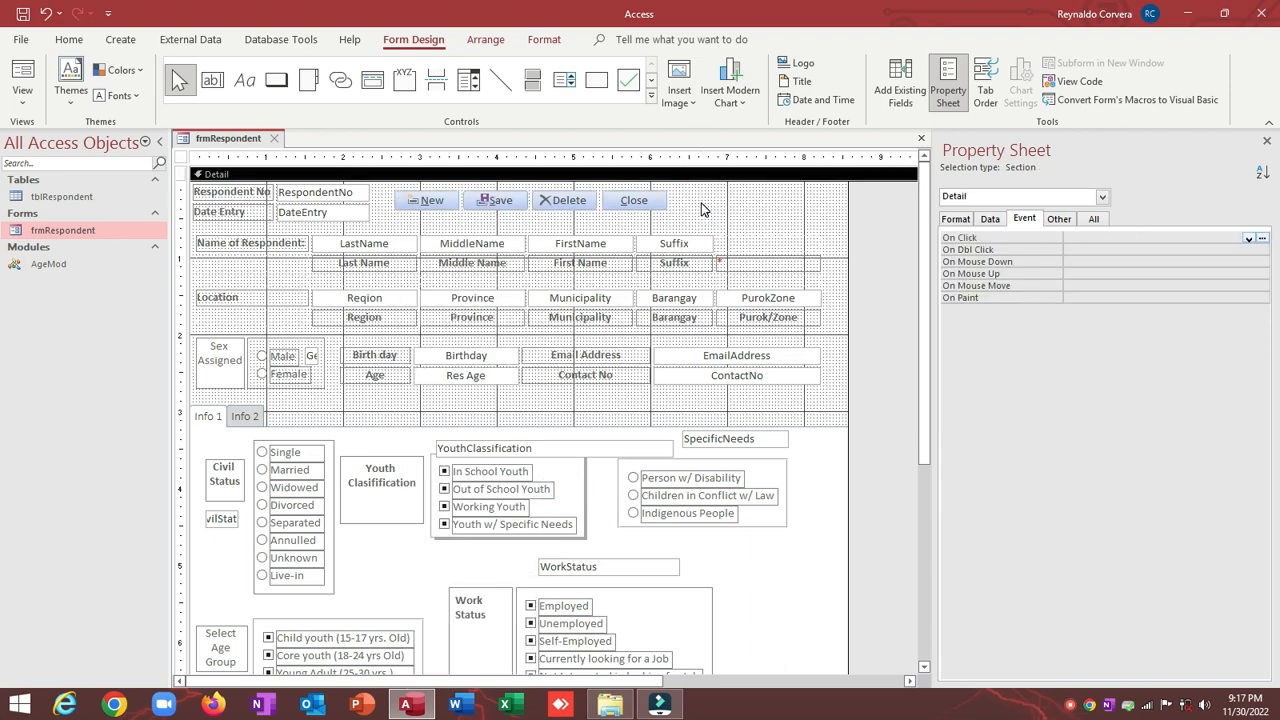
Step: View frmRespondent in Form view and reposition its window
click(28, 68)
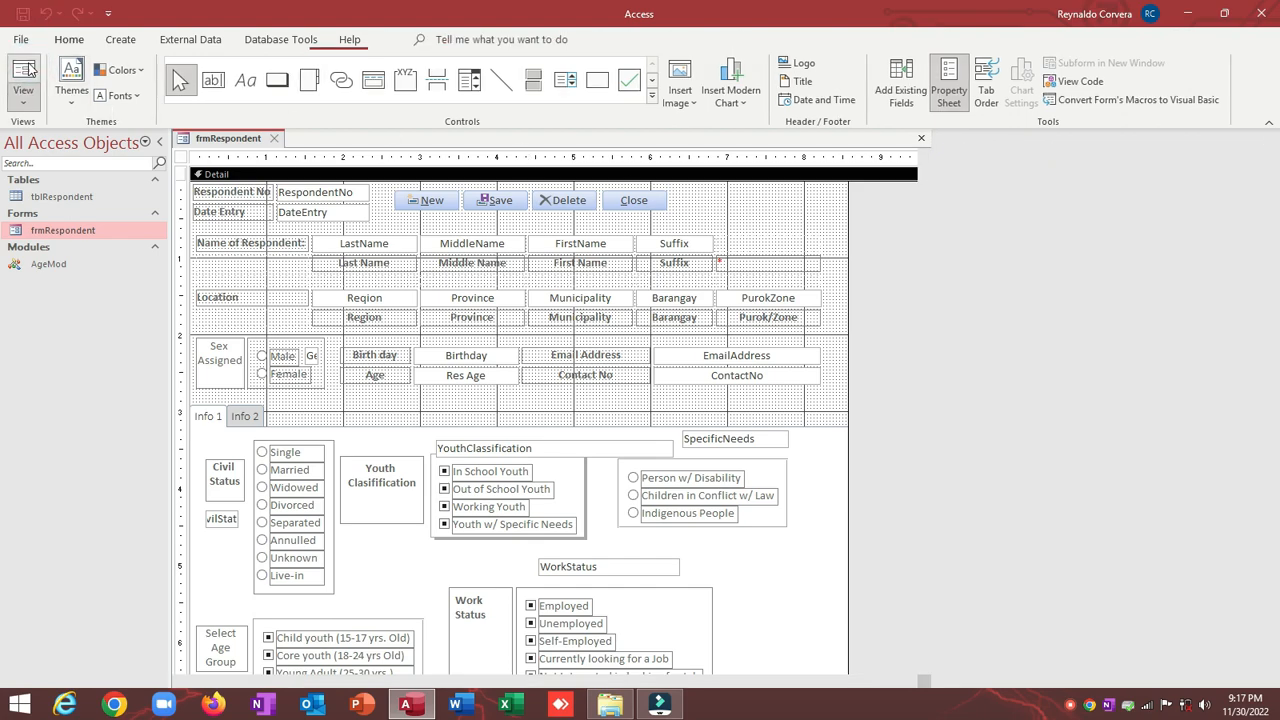
drag(252, 168, 307, 88)
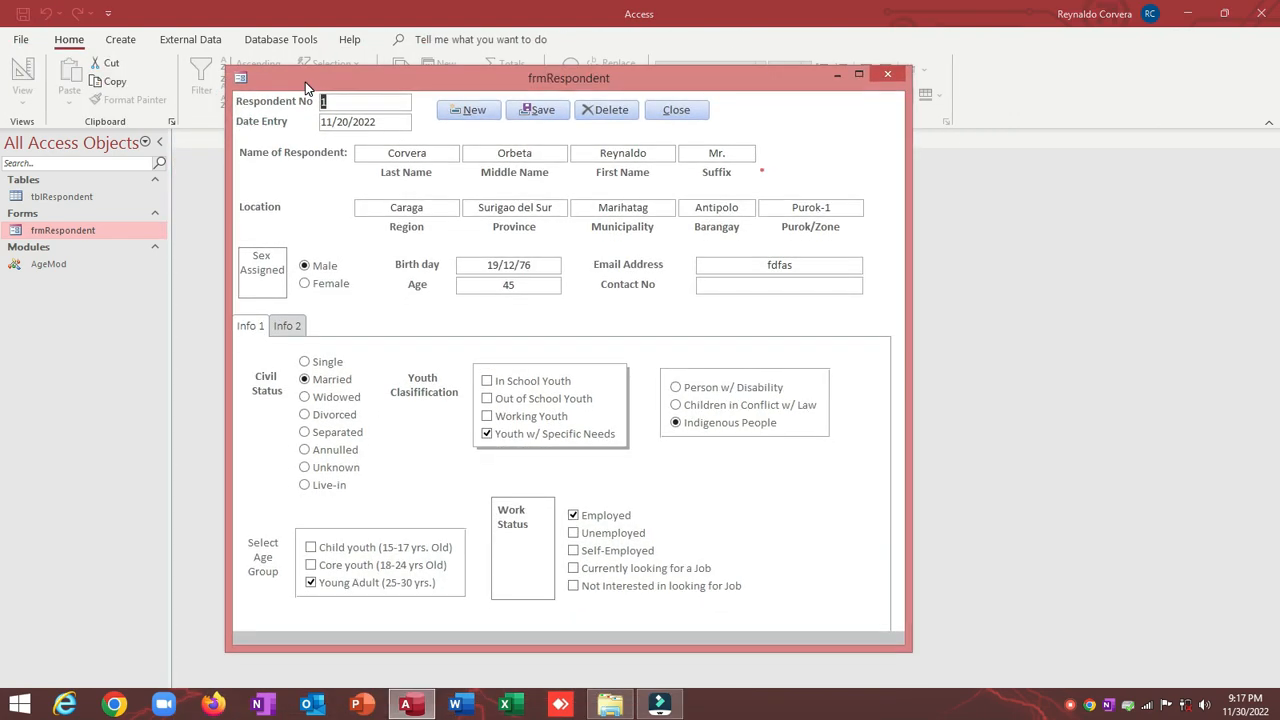
drag(429, 83, 440, 91)
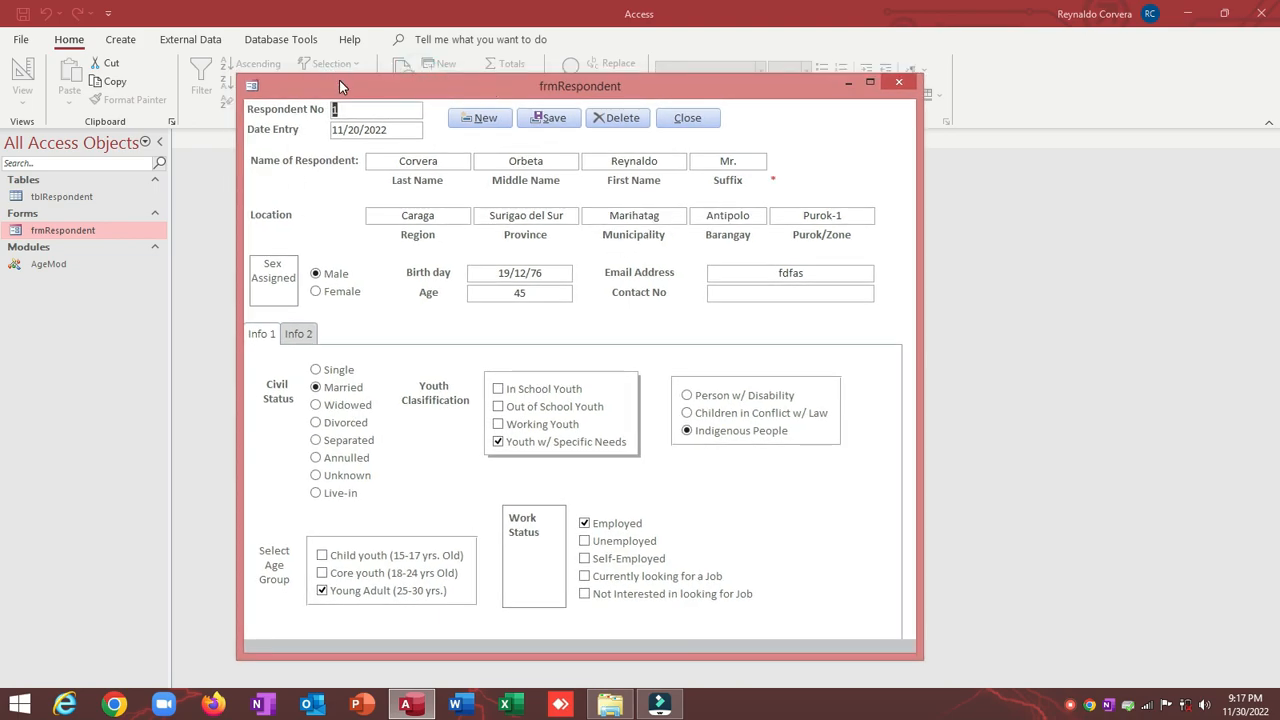
drag(341, 80, 348, 91)
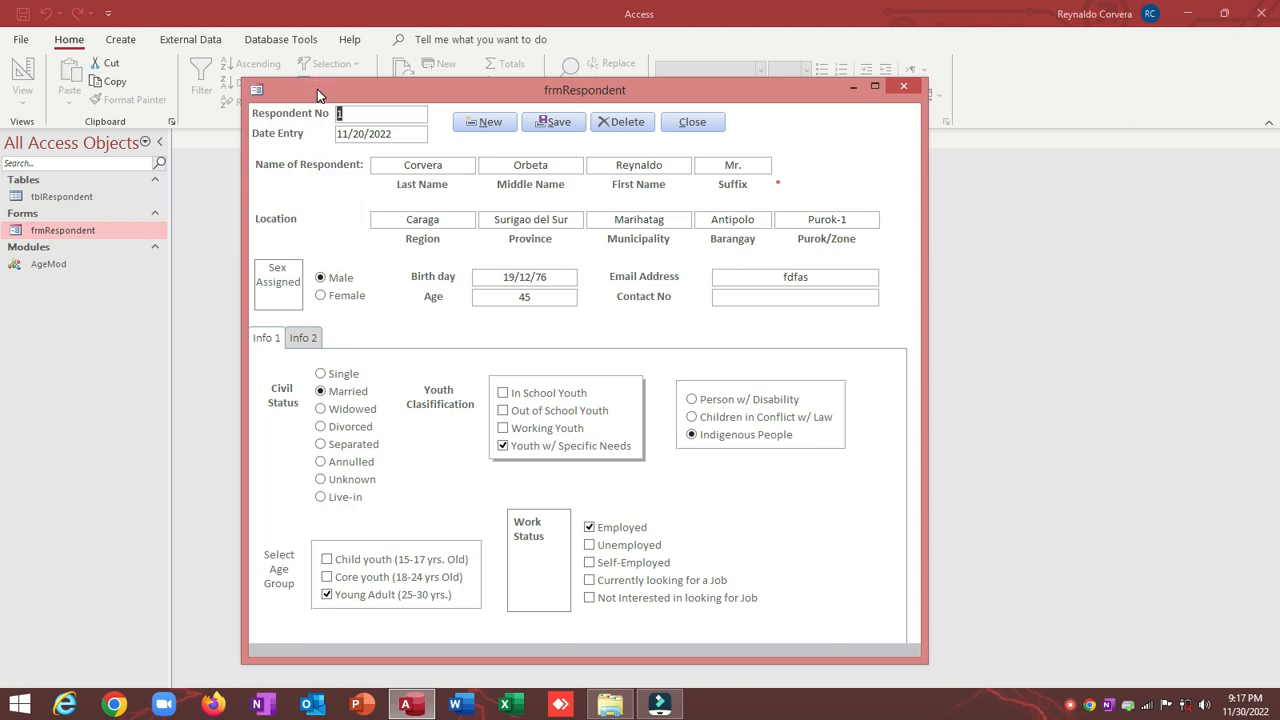
drag(317, 89, 295, 94)
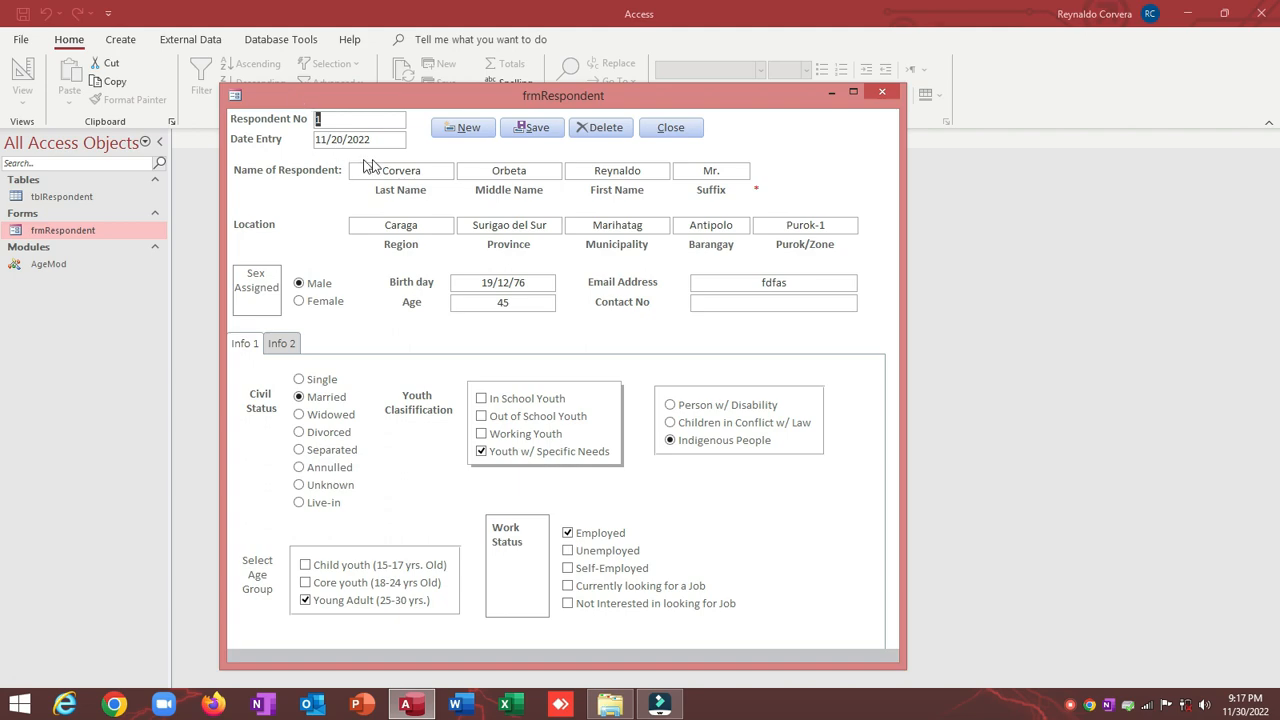
Step: Inspect record 1's last and middle name values, then switch the form back to Design view
double_click(436, 170)
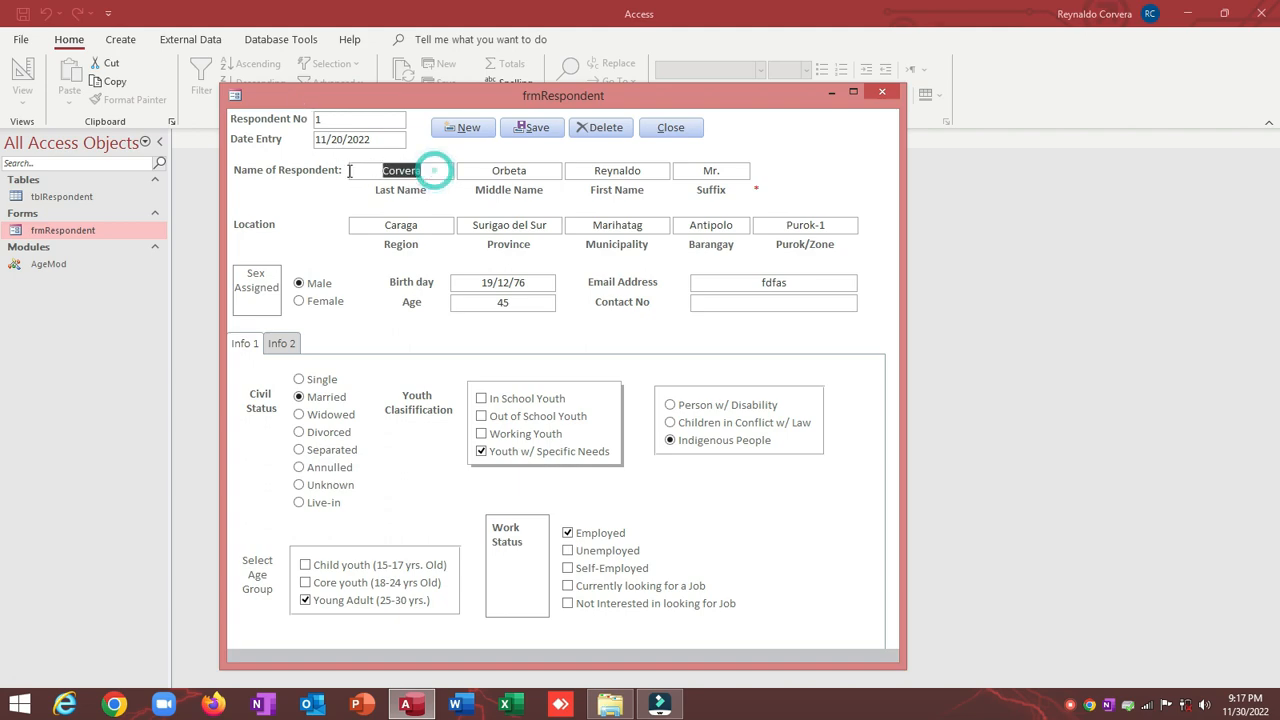
double_click(460, 171)
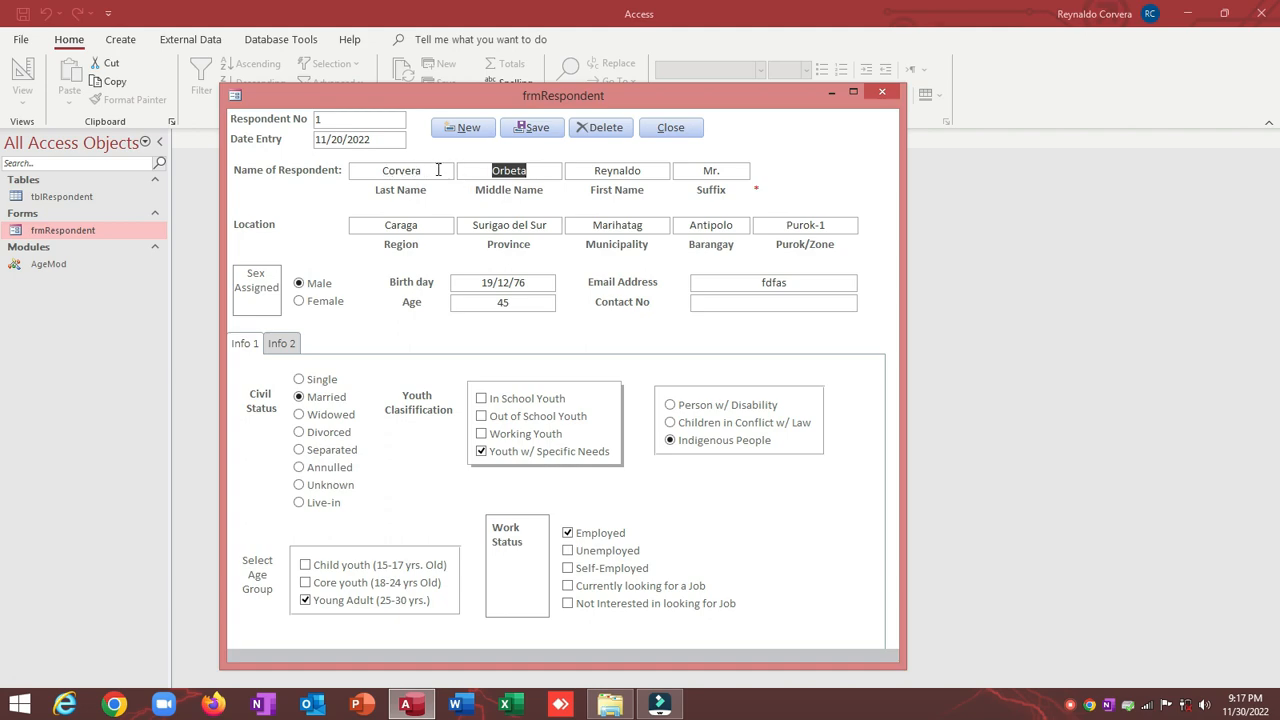
drag(438, 170, 338, 175)
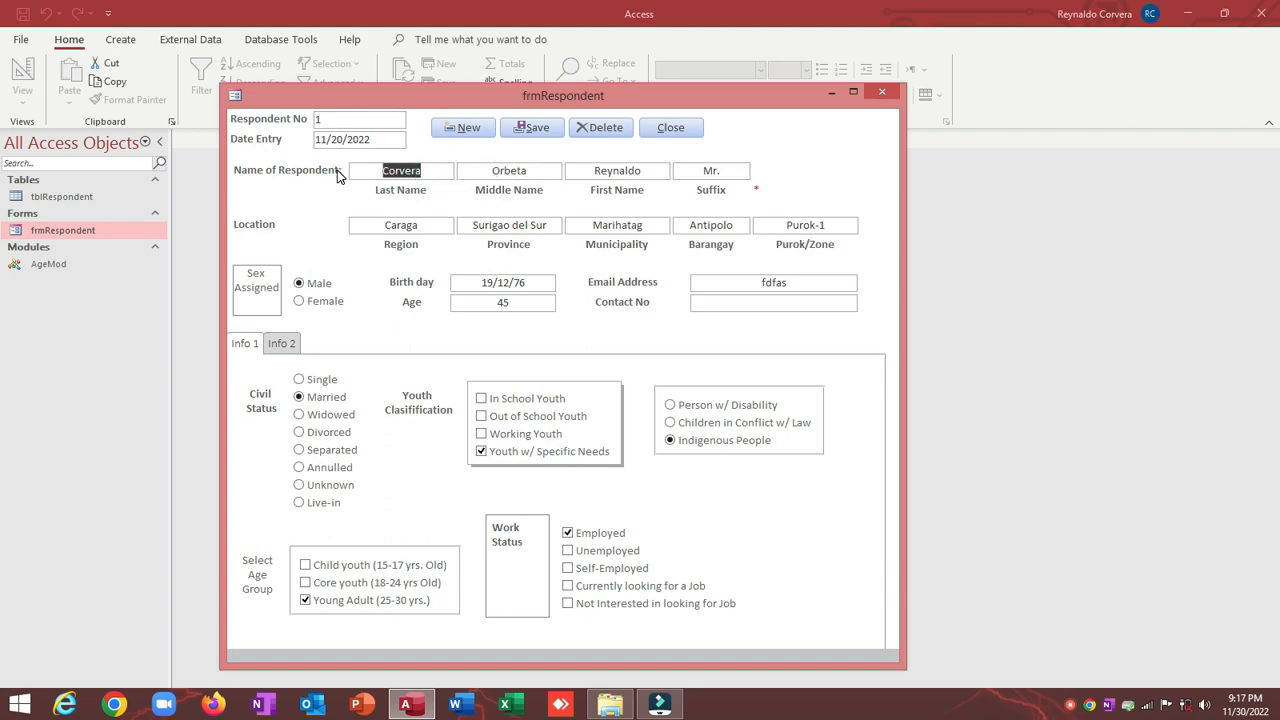
click(536, 172)
drag(527, 172, 487, 172)
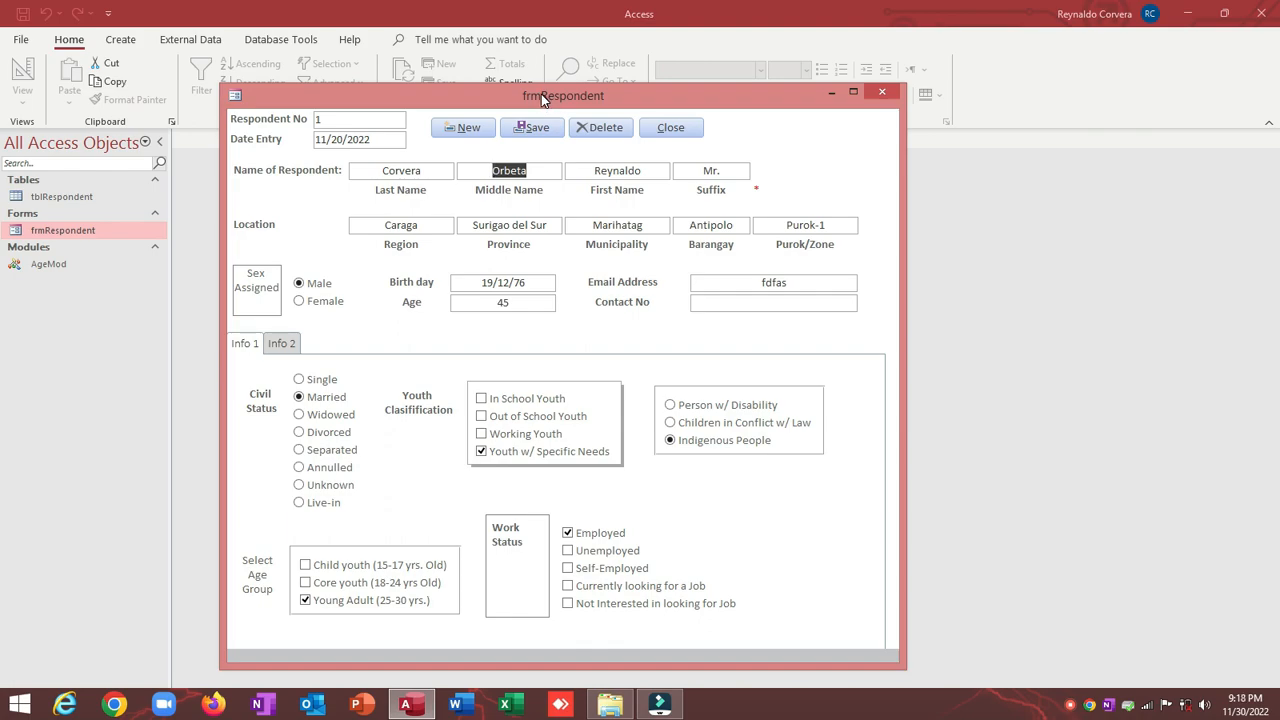
click(381, 170)
drag(388, 170, 672, 171)
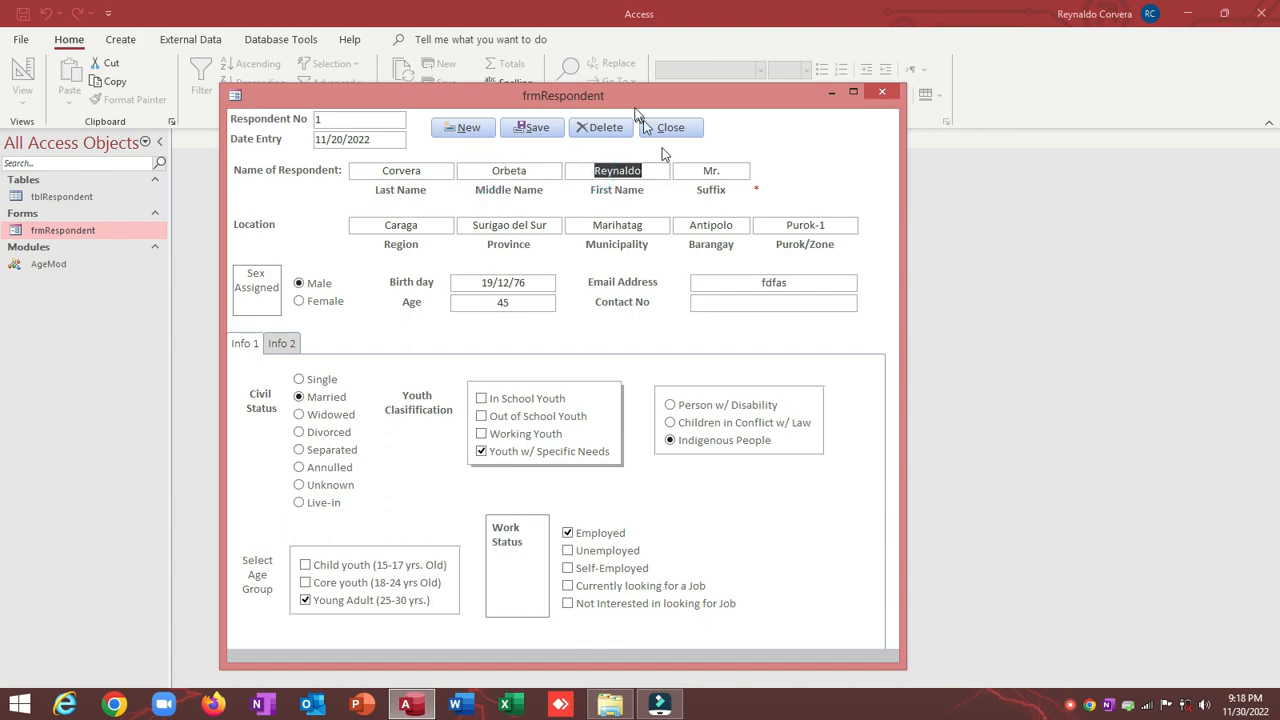
click(631, 98)
right_click(631, 98)
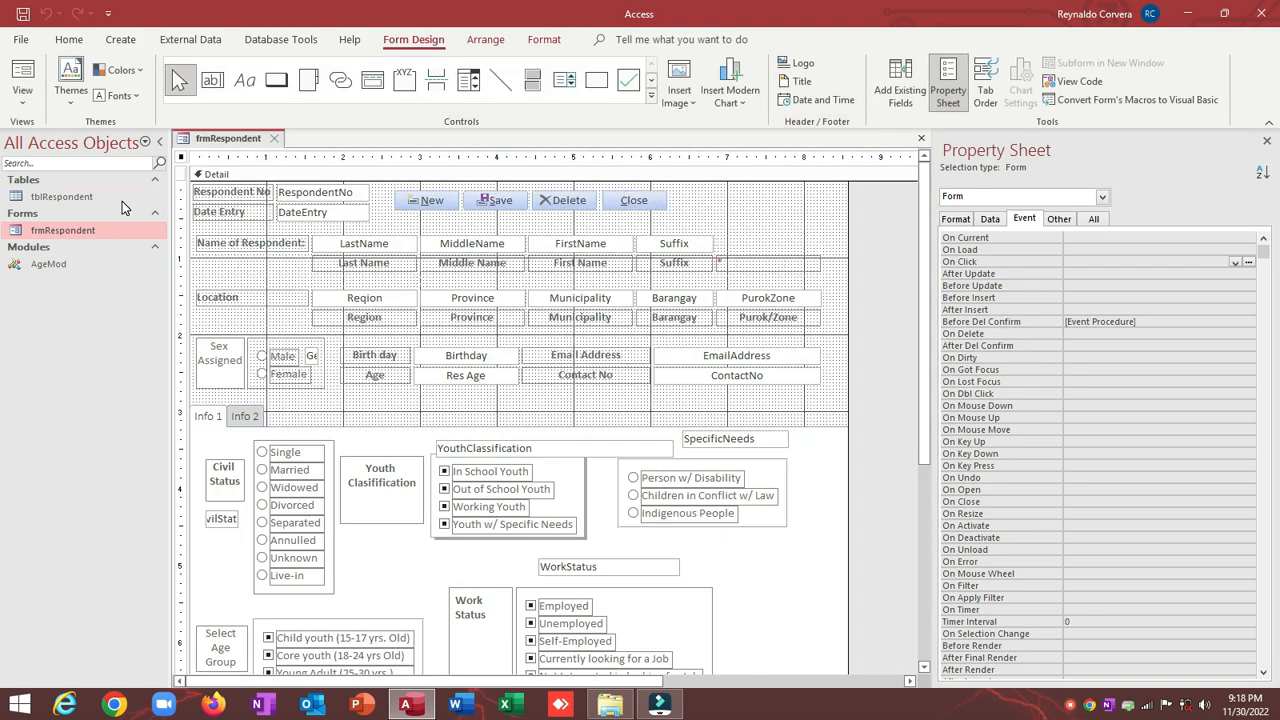
Step: In tblRespondent's design, add a FullName field below Notes with the Calculated data type
click(74, 196)
right_click(74, 196)
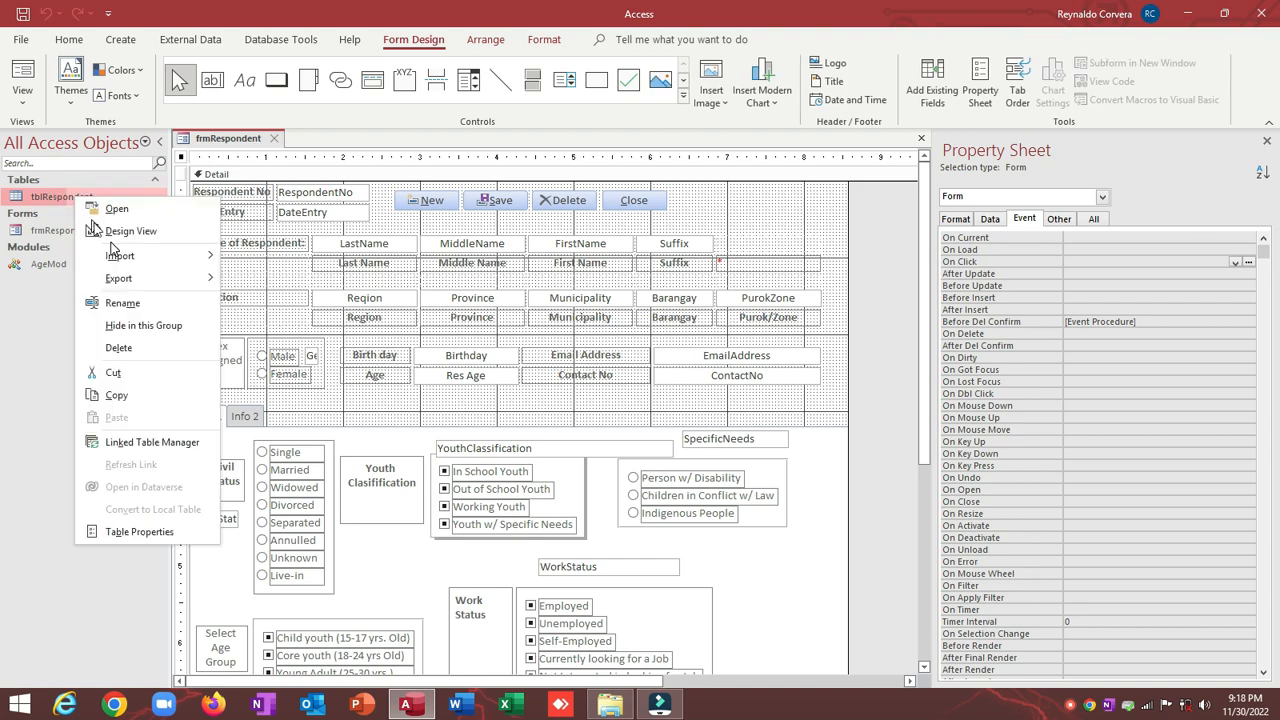
click(114, 227)
scroll(198, 310, down, 9)
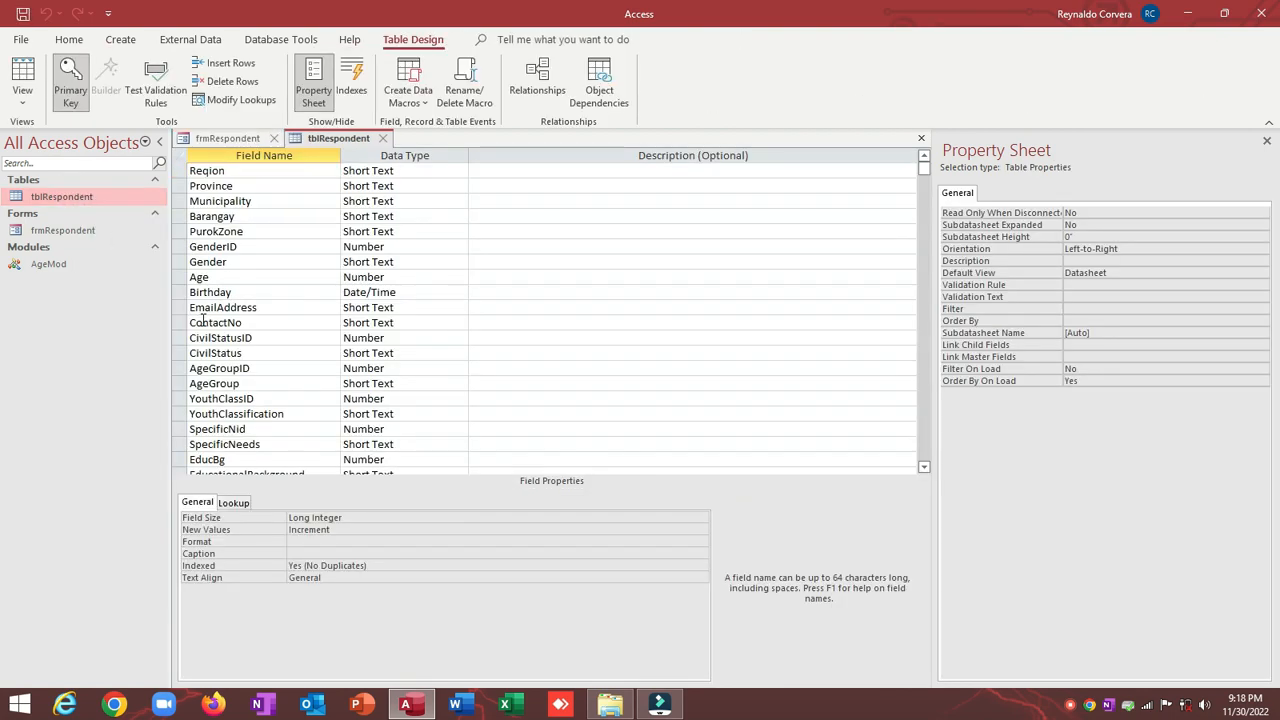
scroll(203, 320, down, 1)
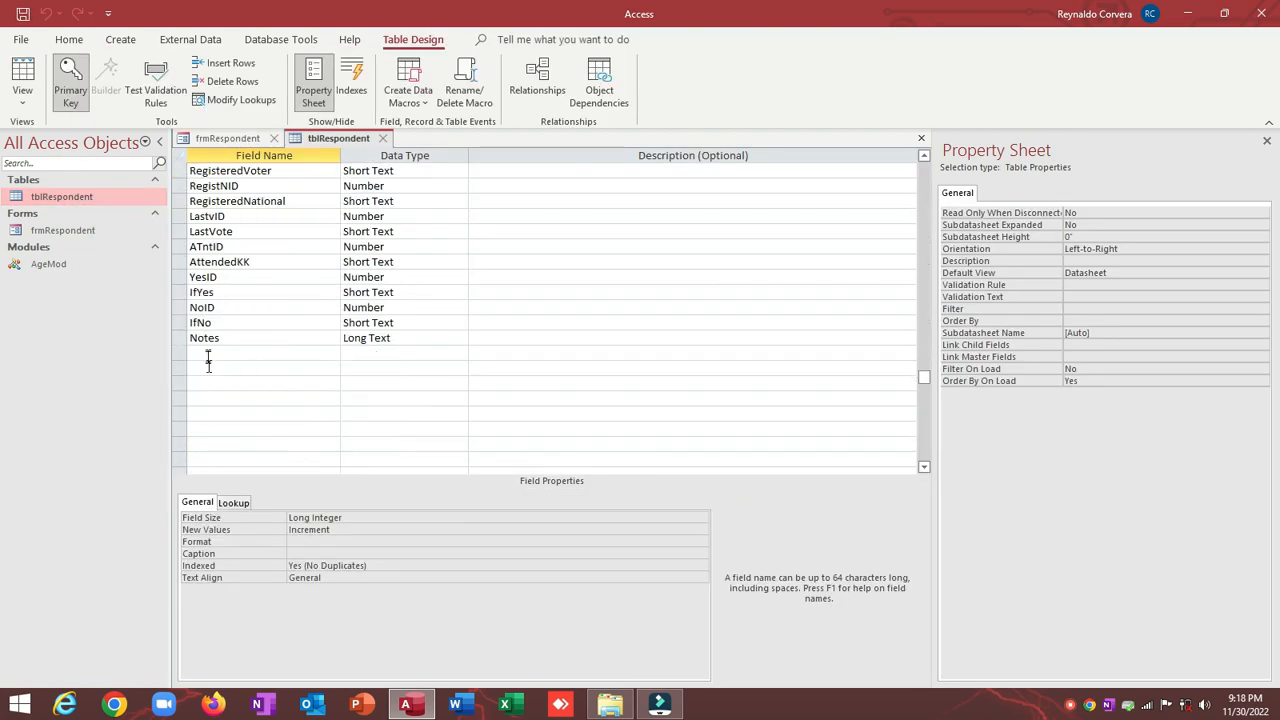
click(207, 354)
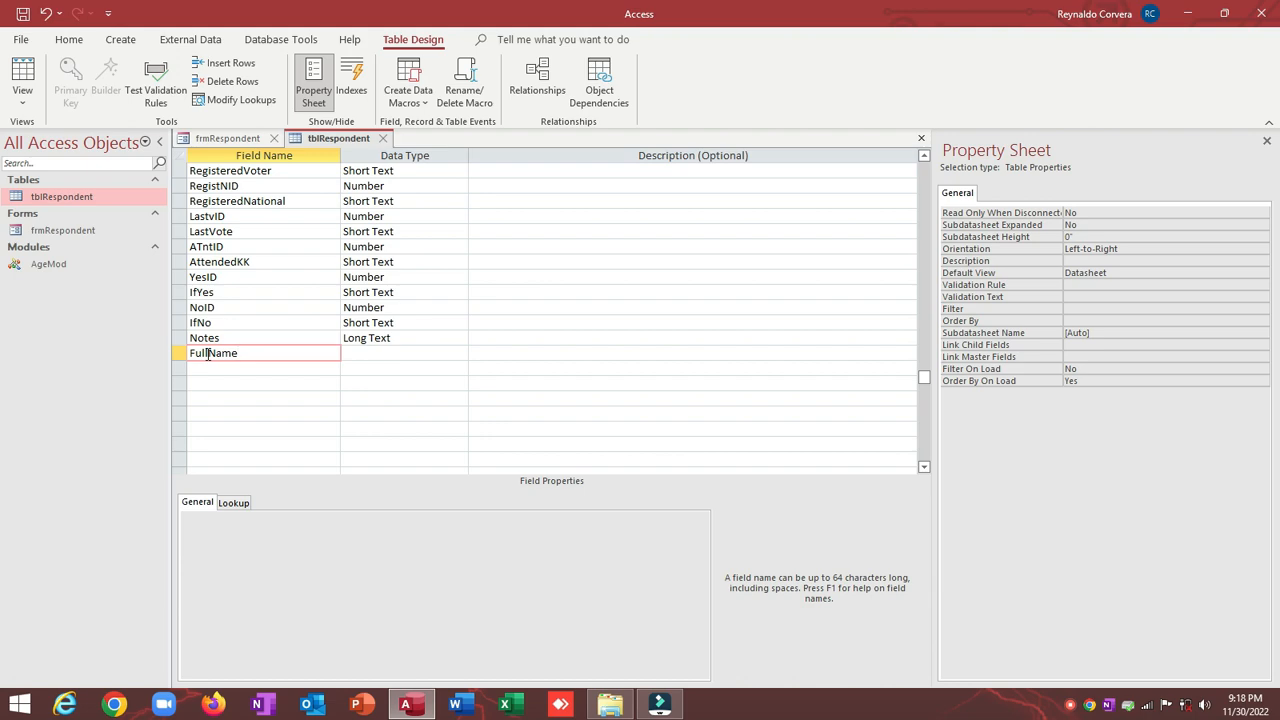
key(Tab)
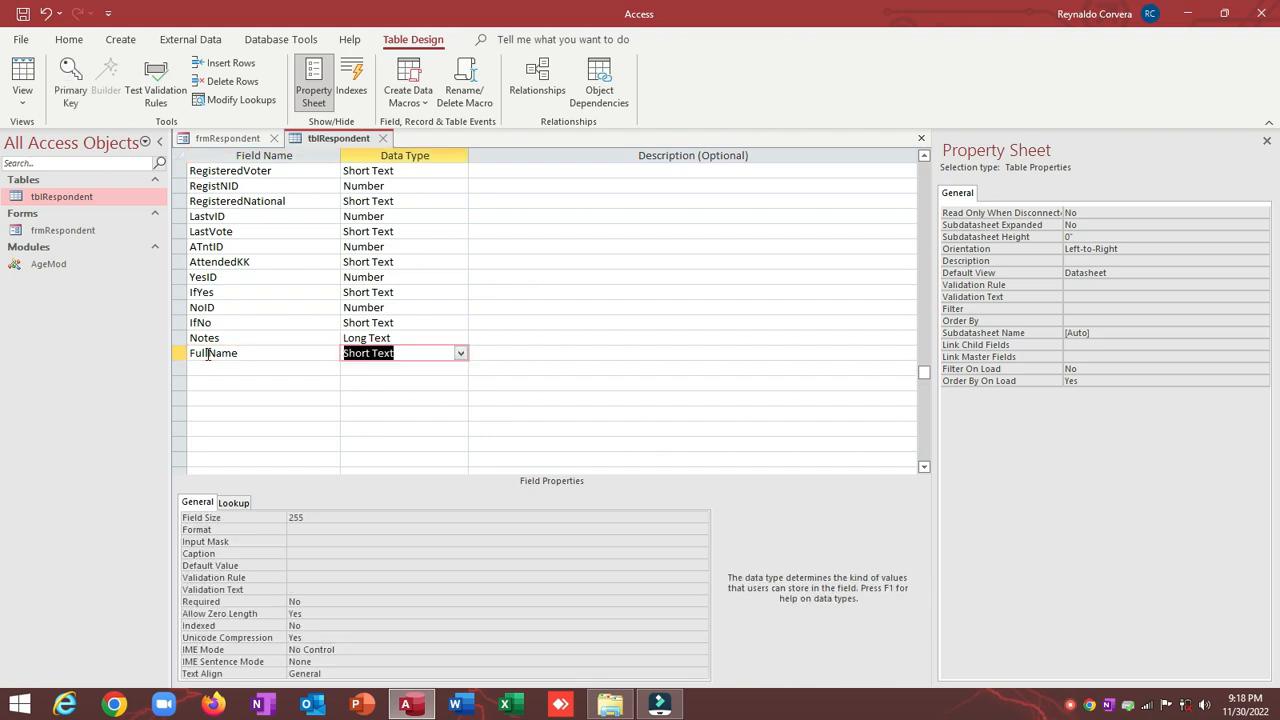
click(461, 354)
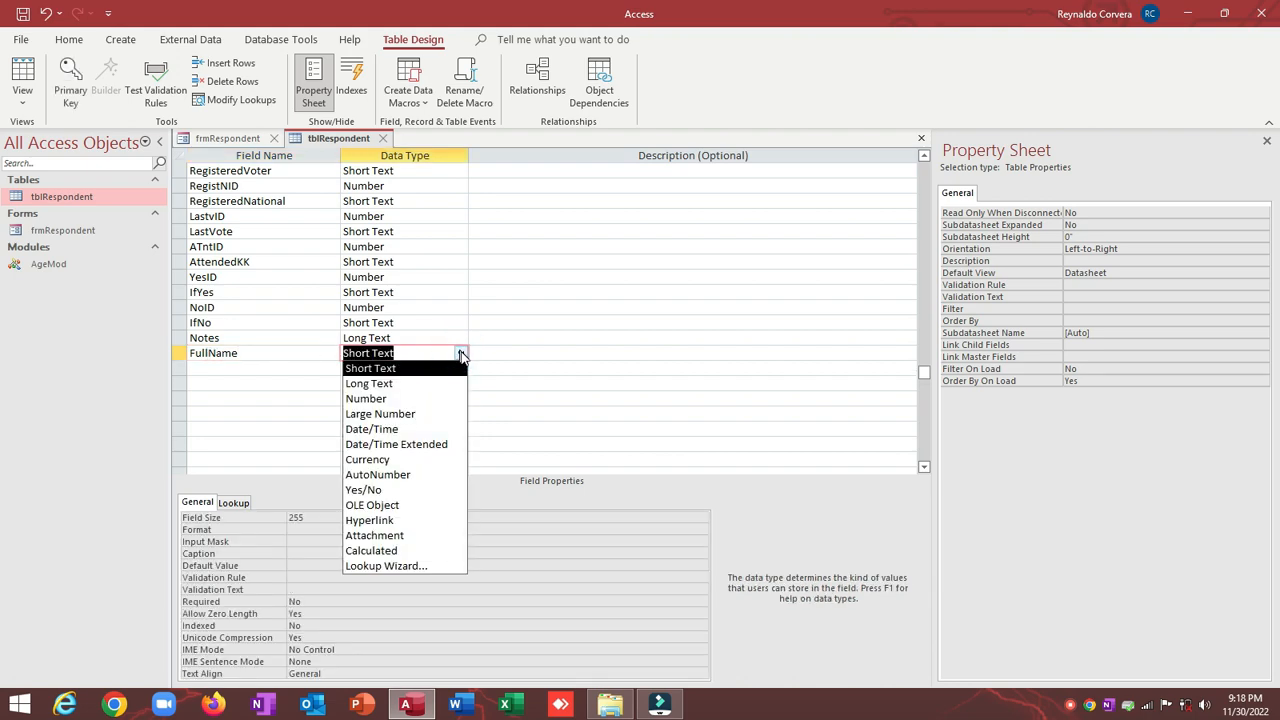
click(410, 550)
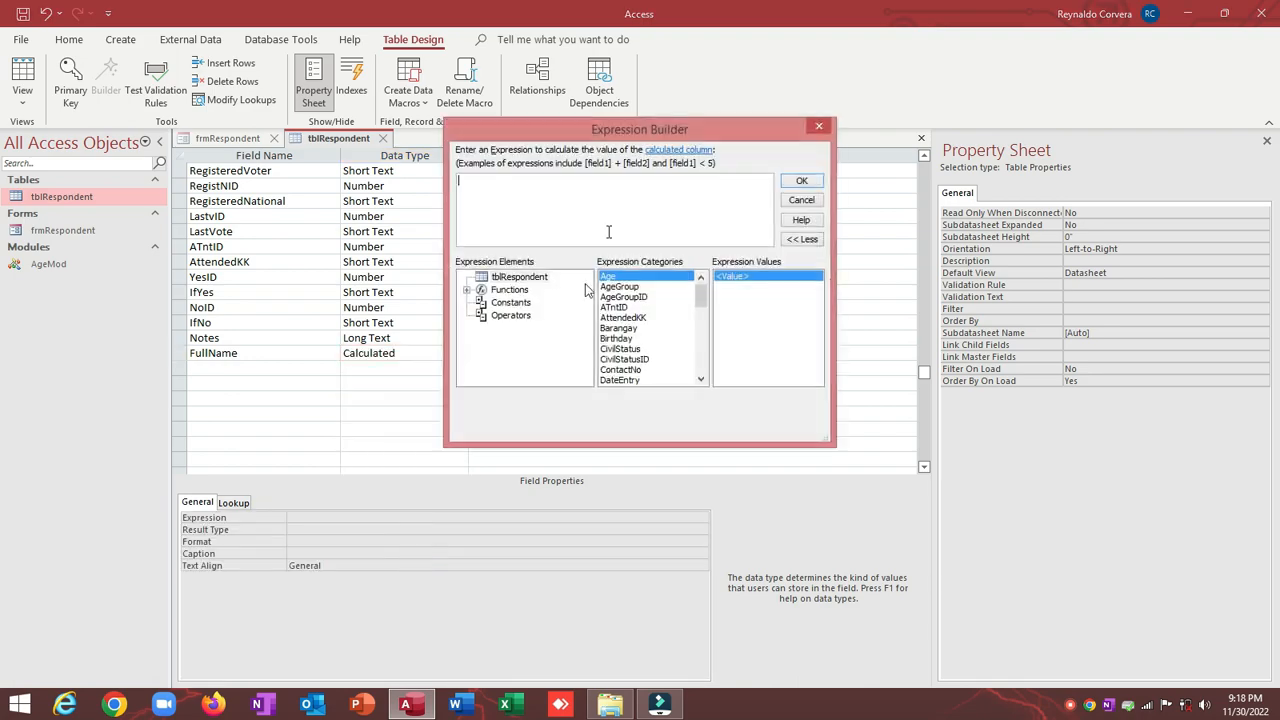
Step: Enter the expression [LastName]&", "&[MiddleName]&" "&[FirstName] and confirm it
drag(587, 126, 589, 149)
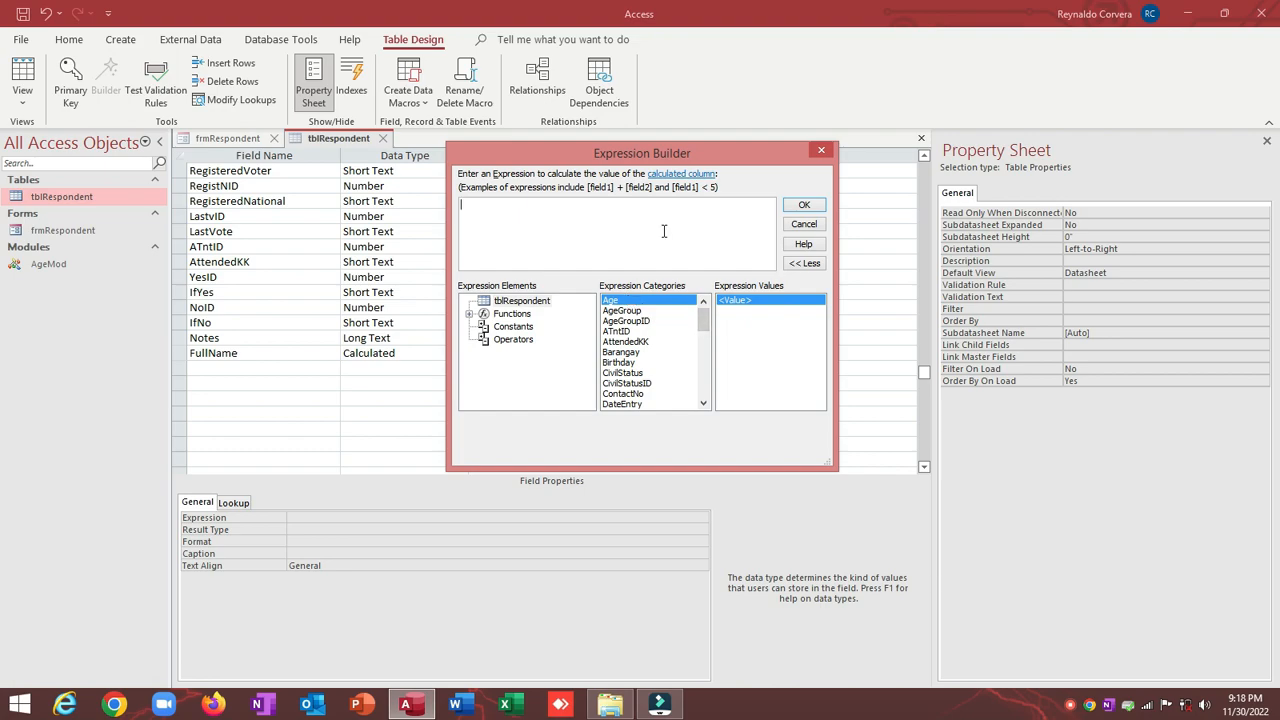
text(la)
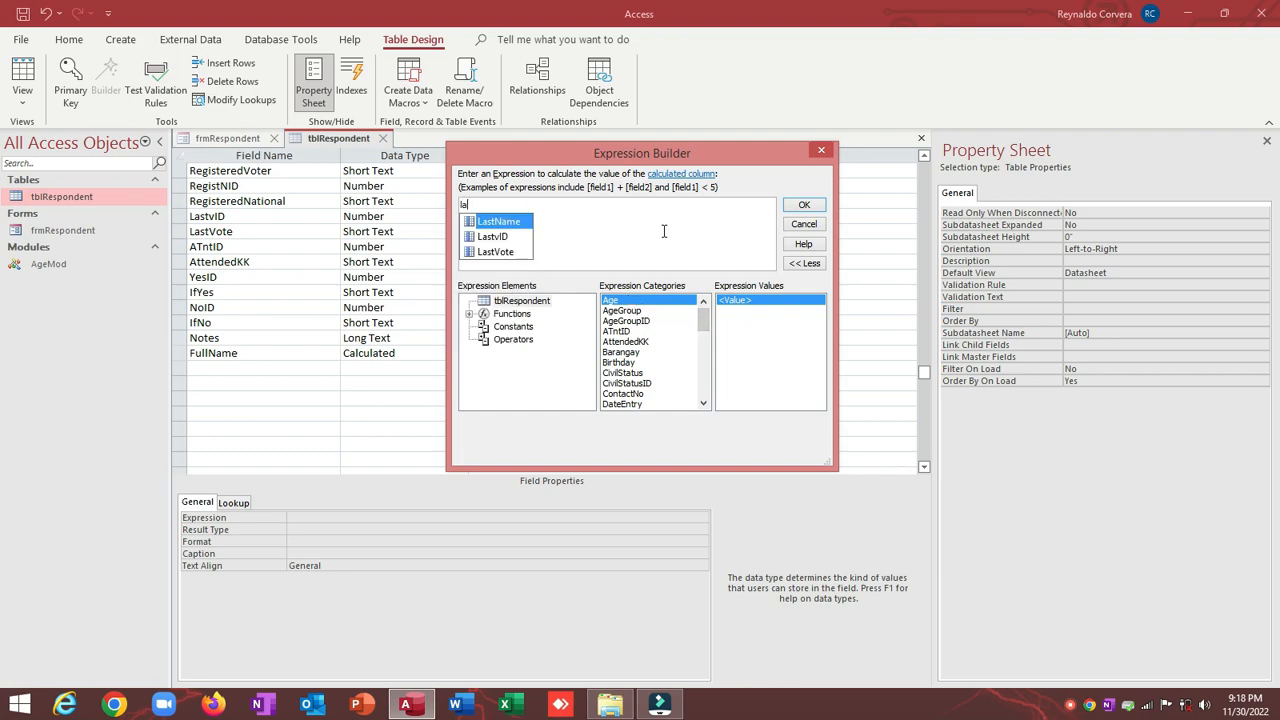
key(Tab)
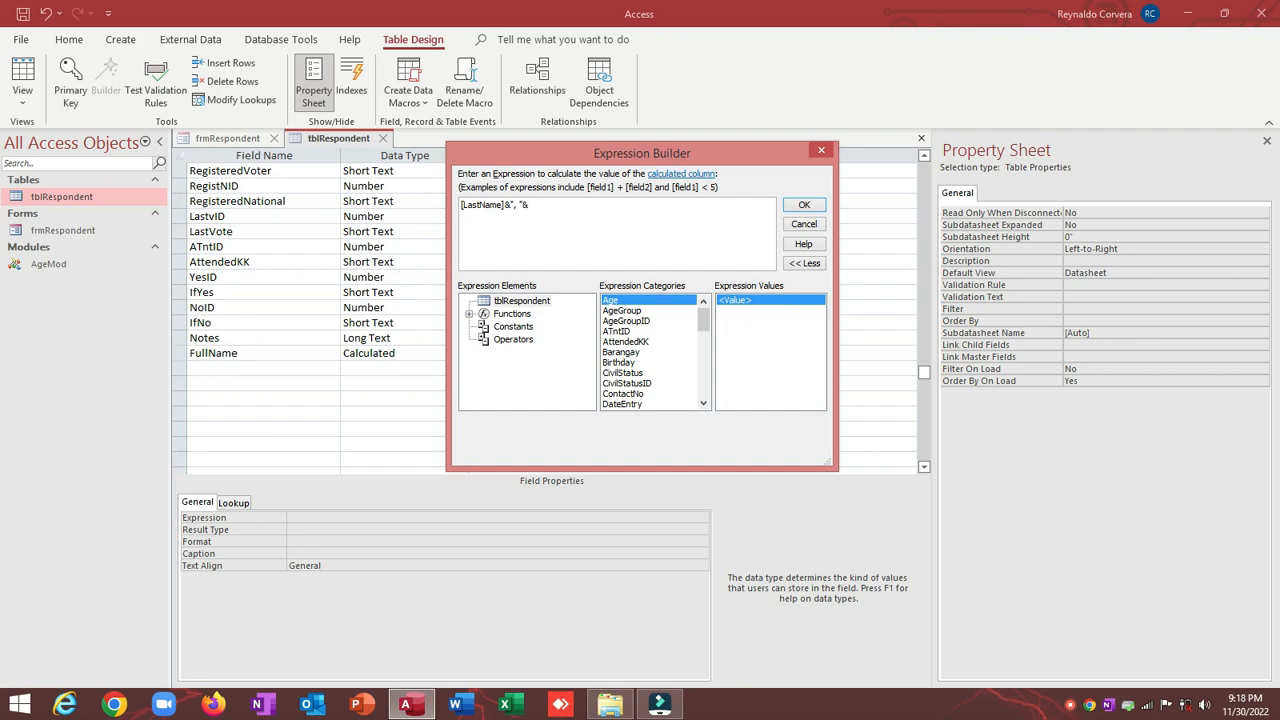
text(m)
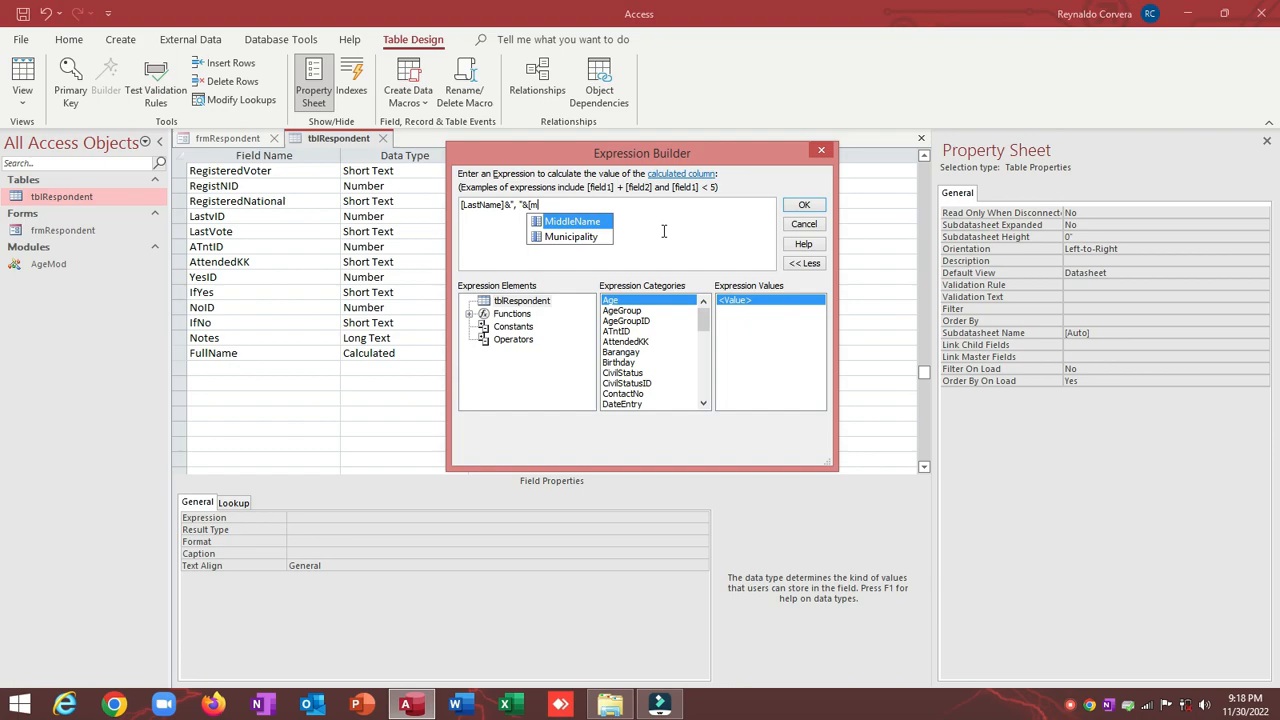
key(Tab)
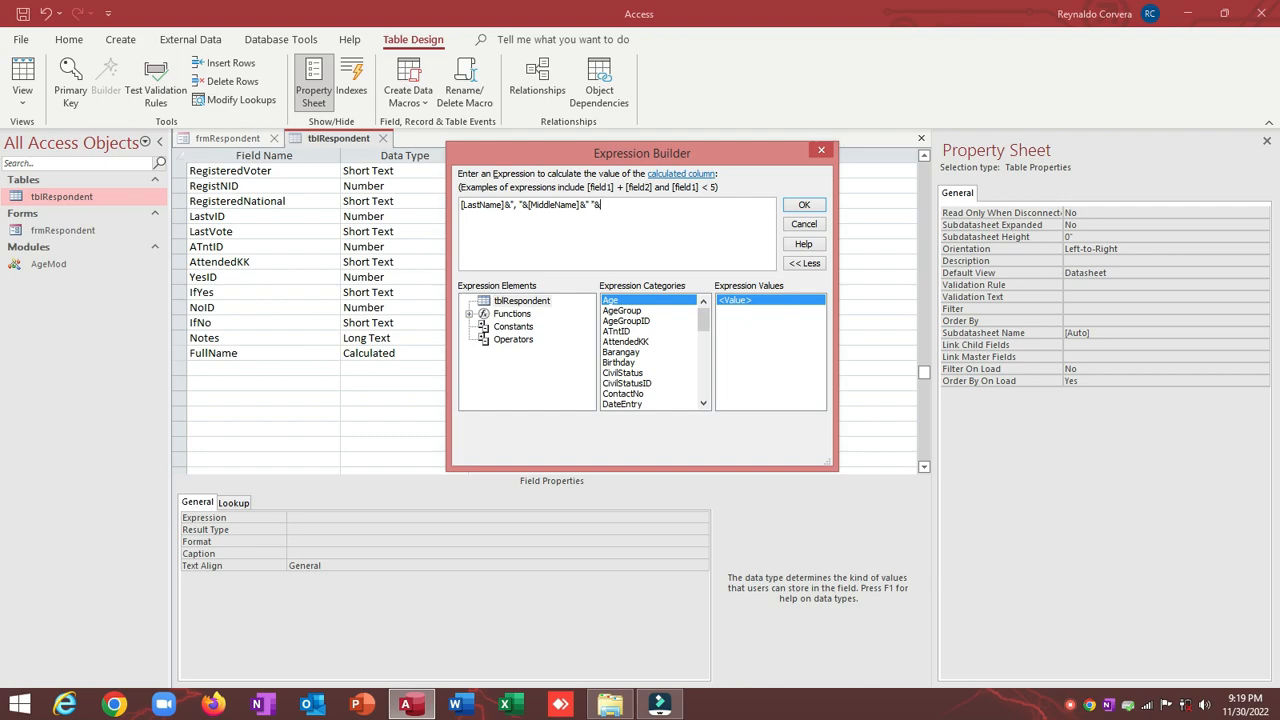
text(&" "&[fi)
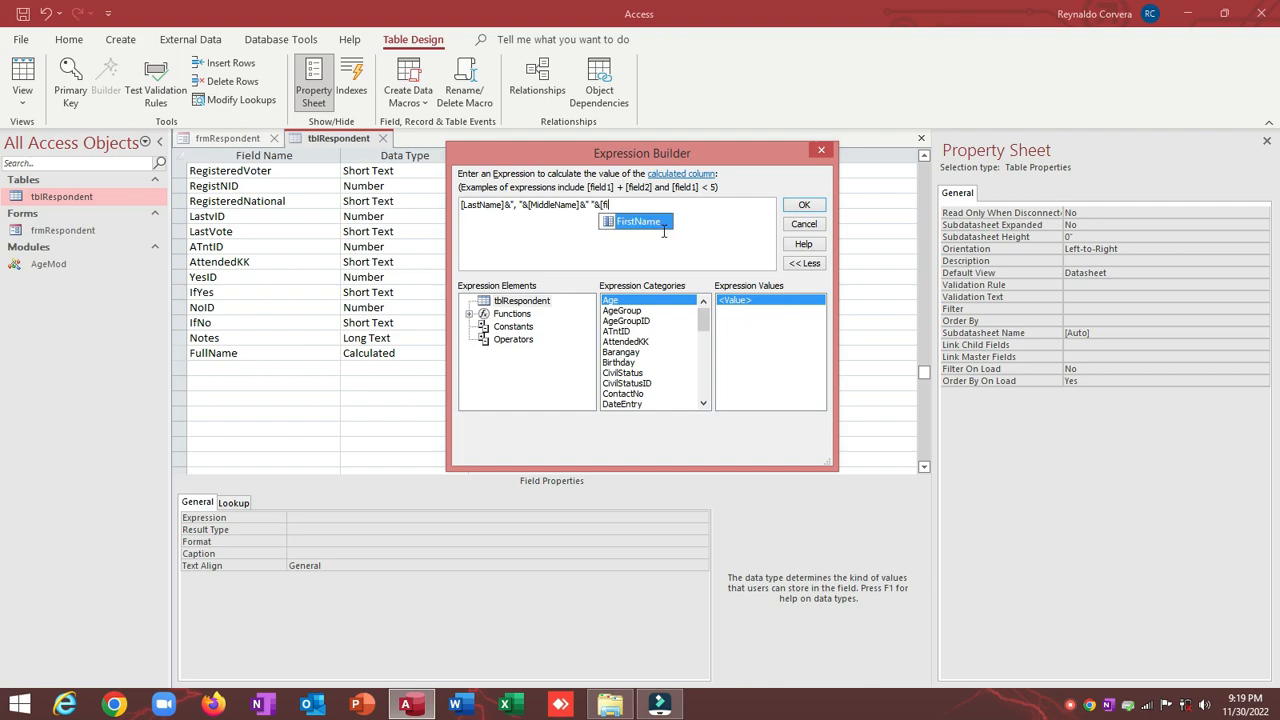
key(Tab)
click(804, 204)
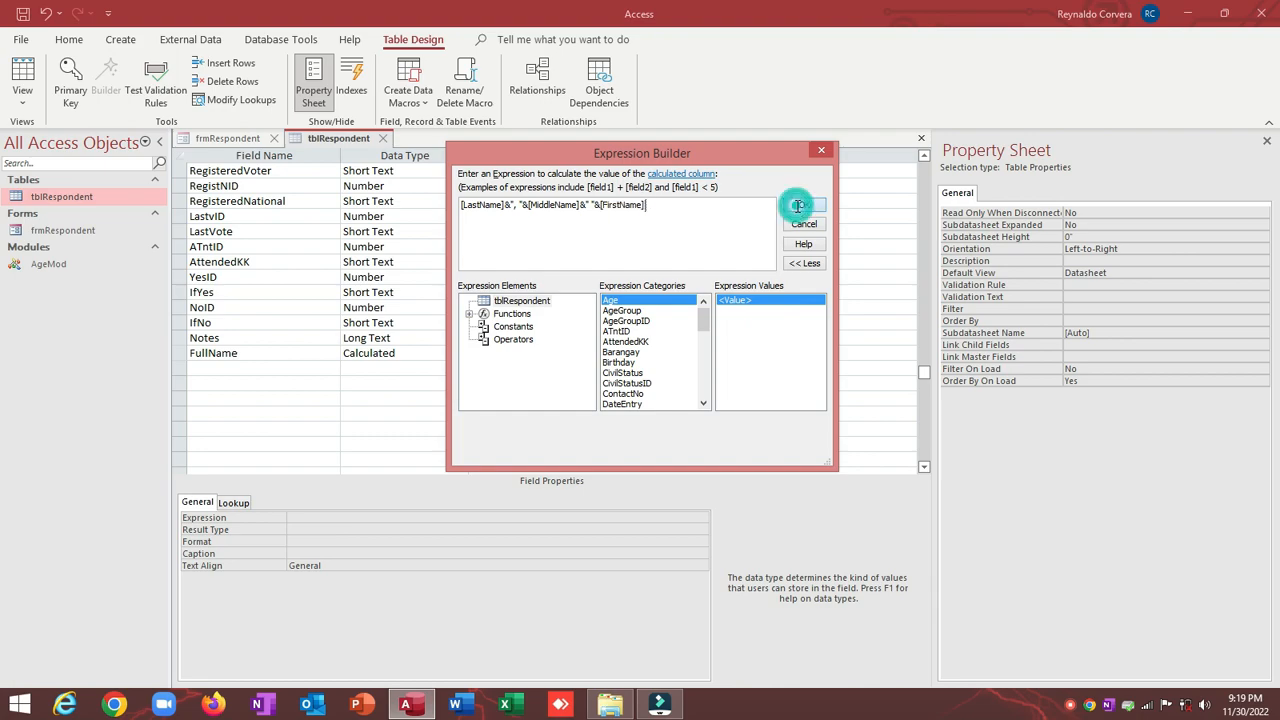
Step: Save the table design, open tblRespondent's data, and widen the FullName column
double_click(68, 198)
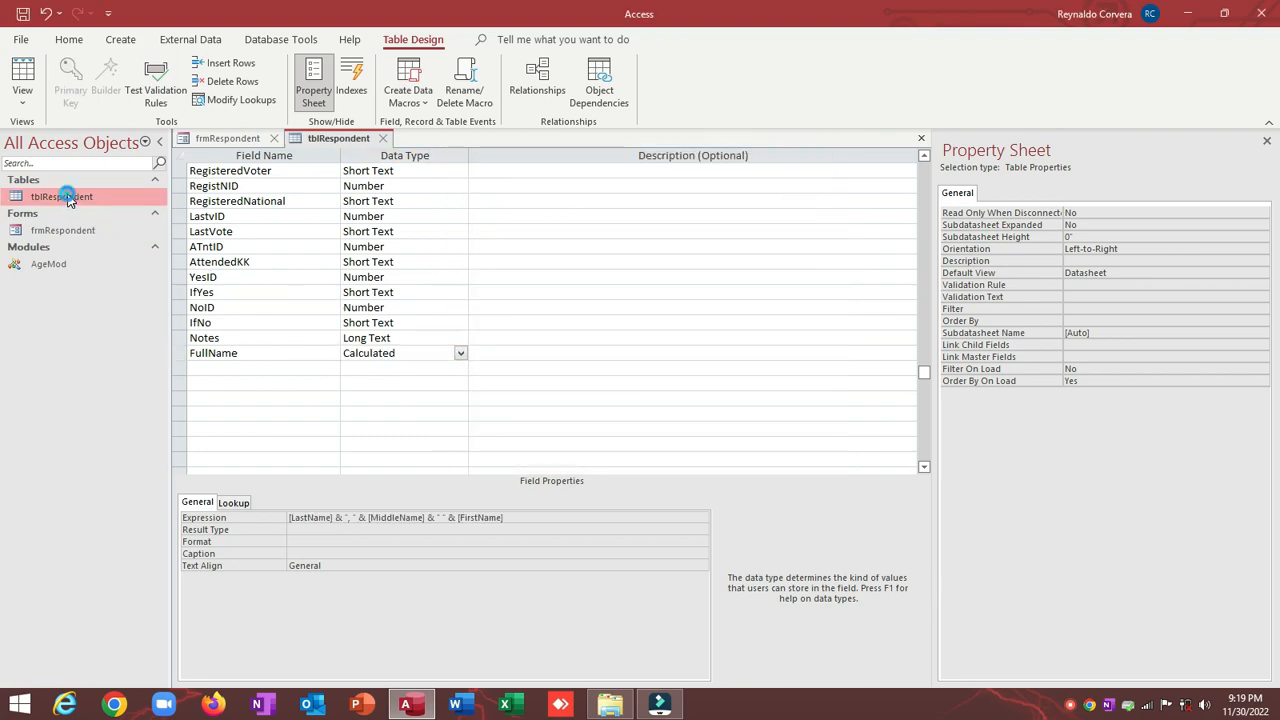
click(614, 401)
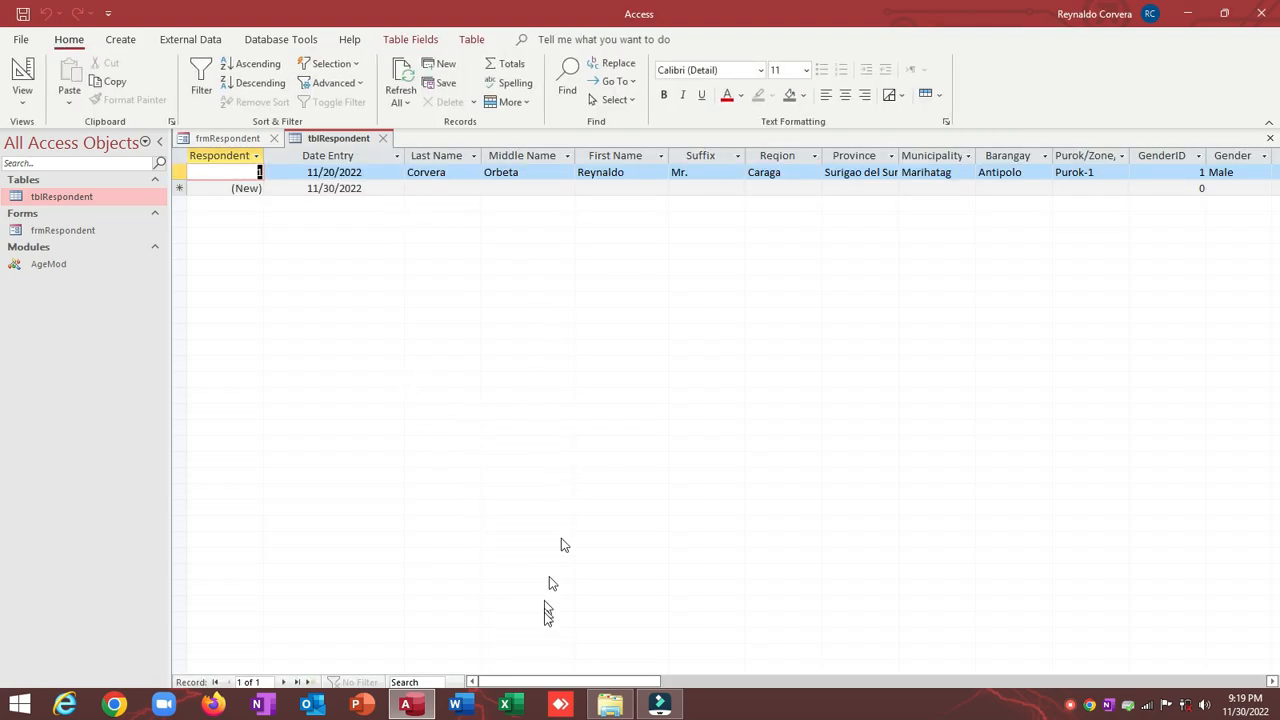
click(548, 681)
drag(575, 686, 1055, 679)
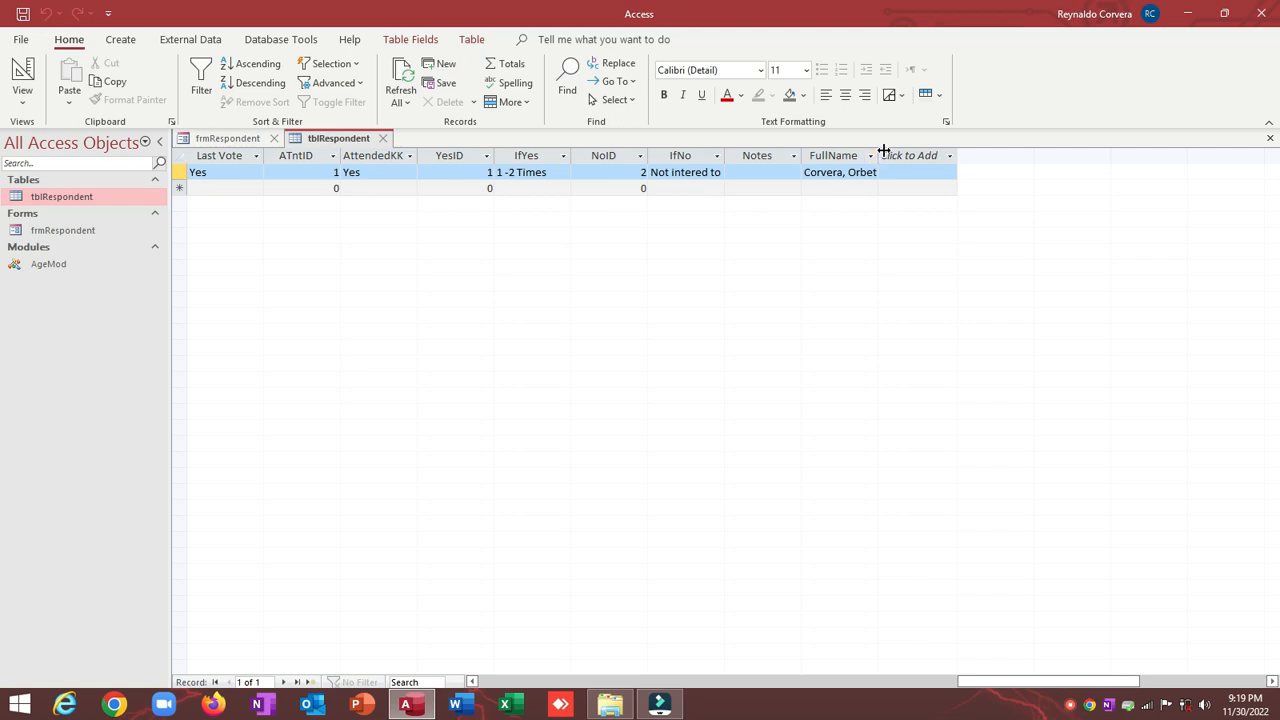
drag(879, 155, 985, 152)
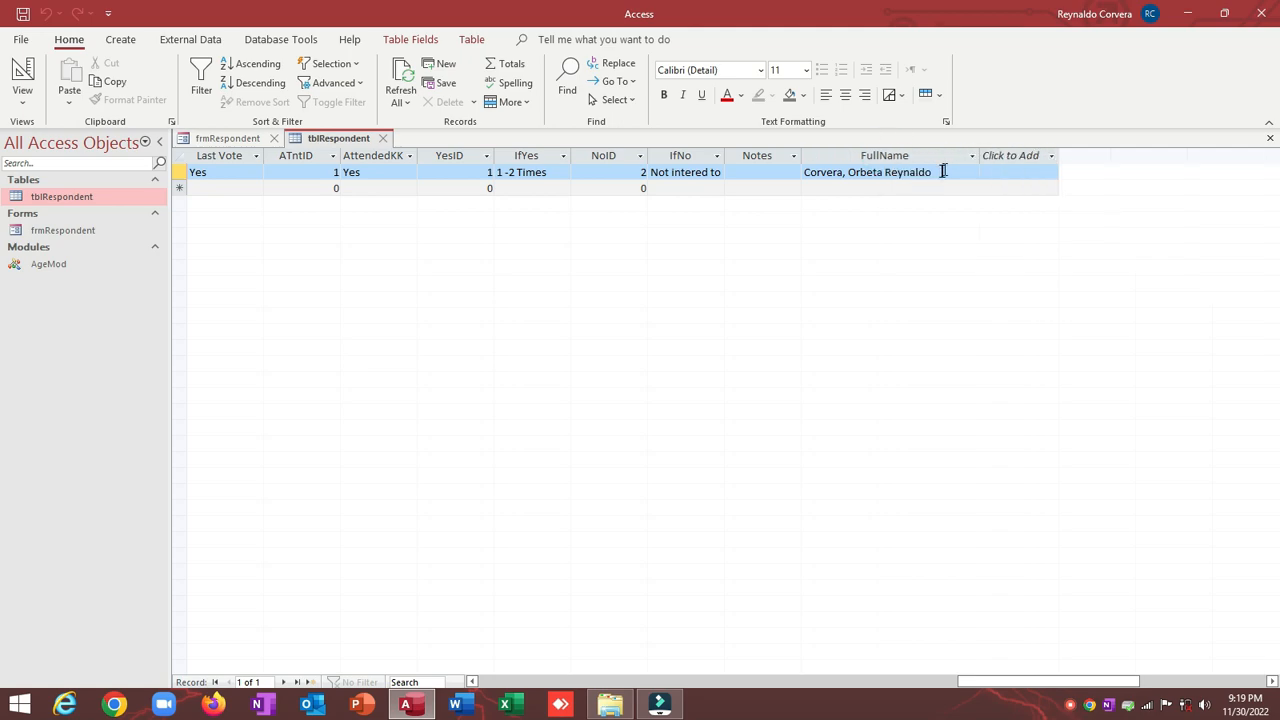
Step: Check the last, middle and first name parts of FullName, then close the table saving its layout
click(951, 172)
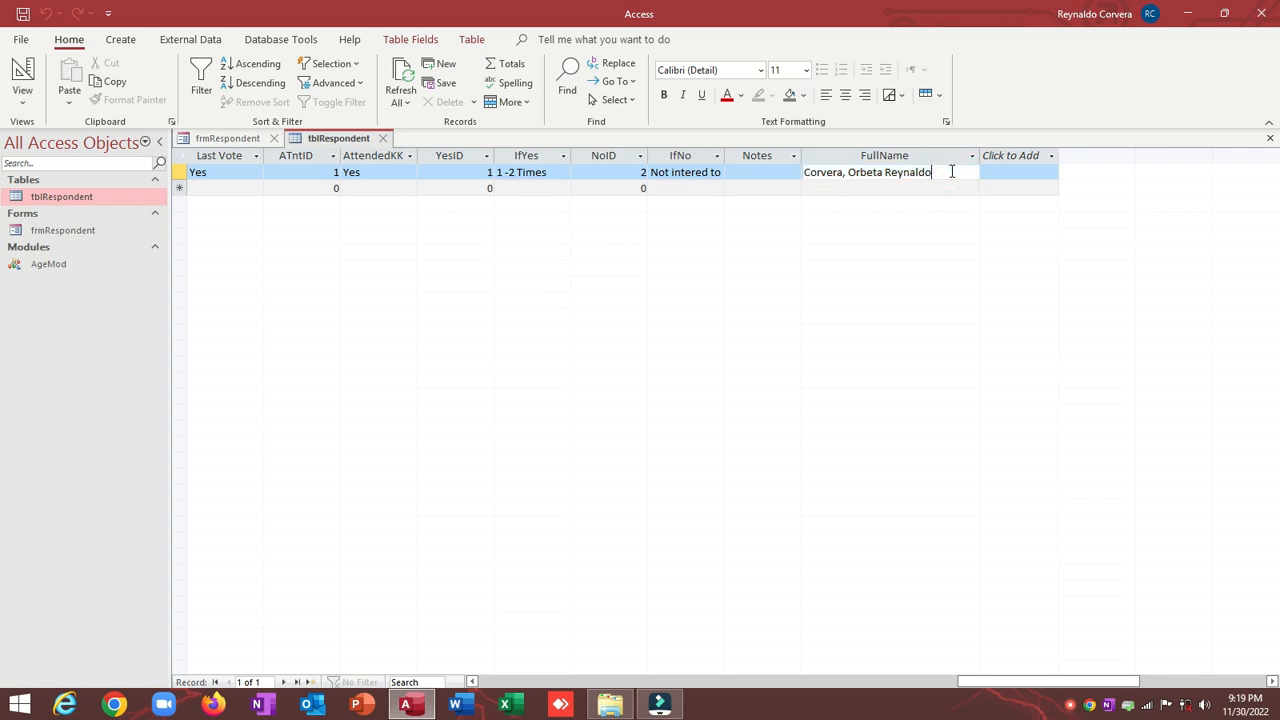
drag(931, 172, 790, 176)
click(846, 177)
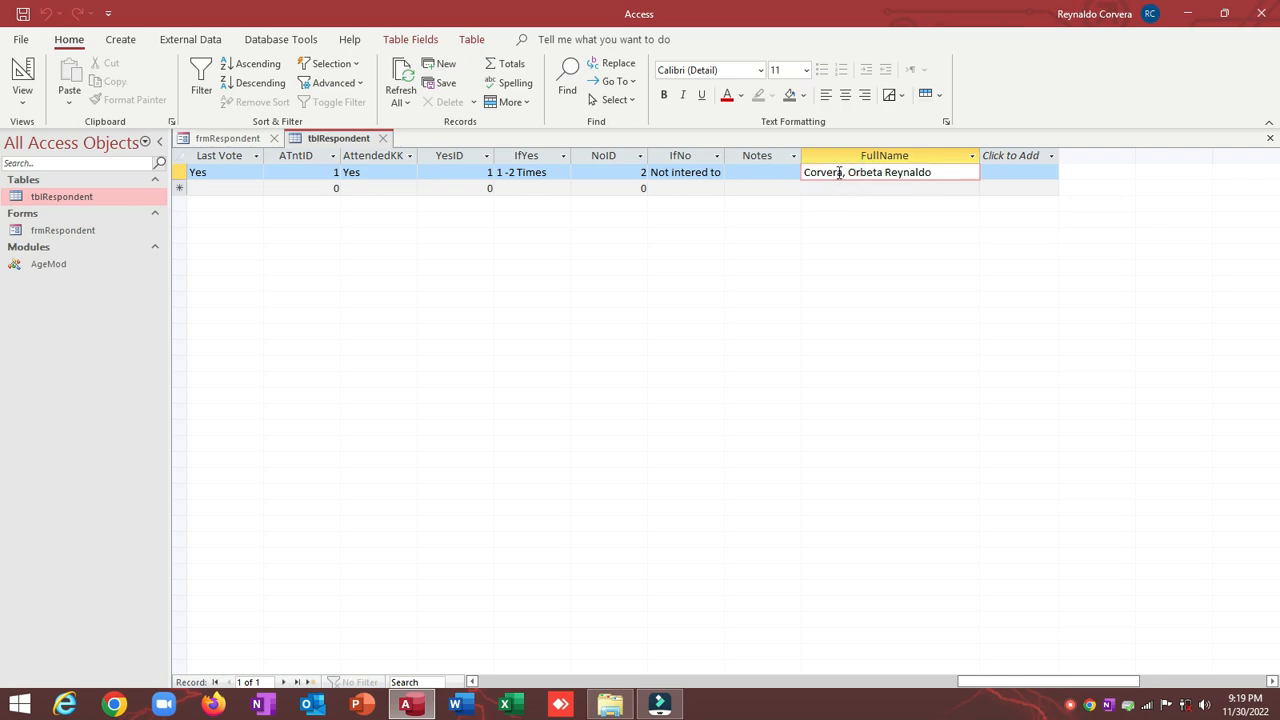
drag(840, 172, 800, 174)
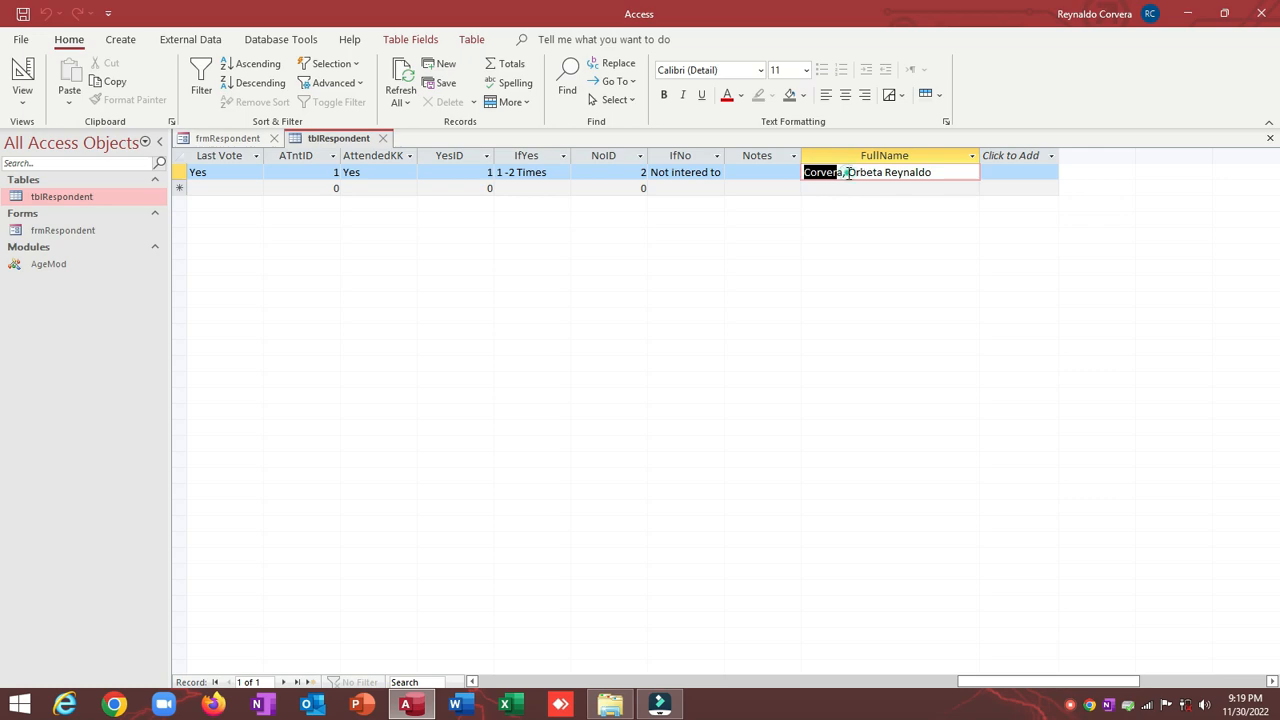
drag(848, 173, 877, 168)
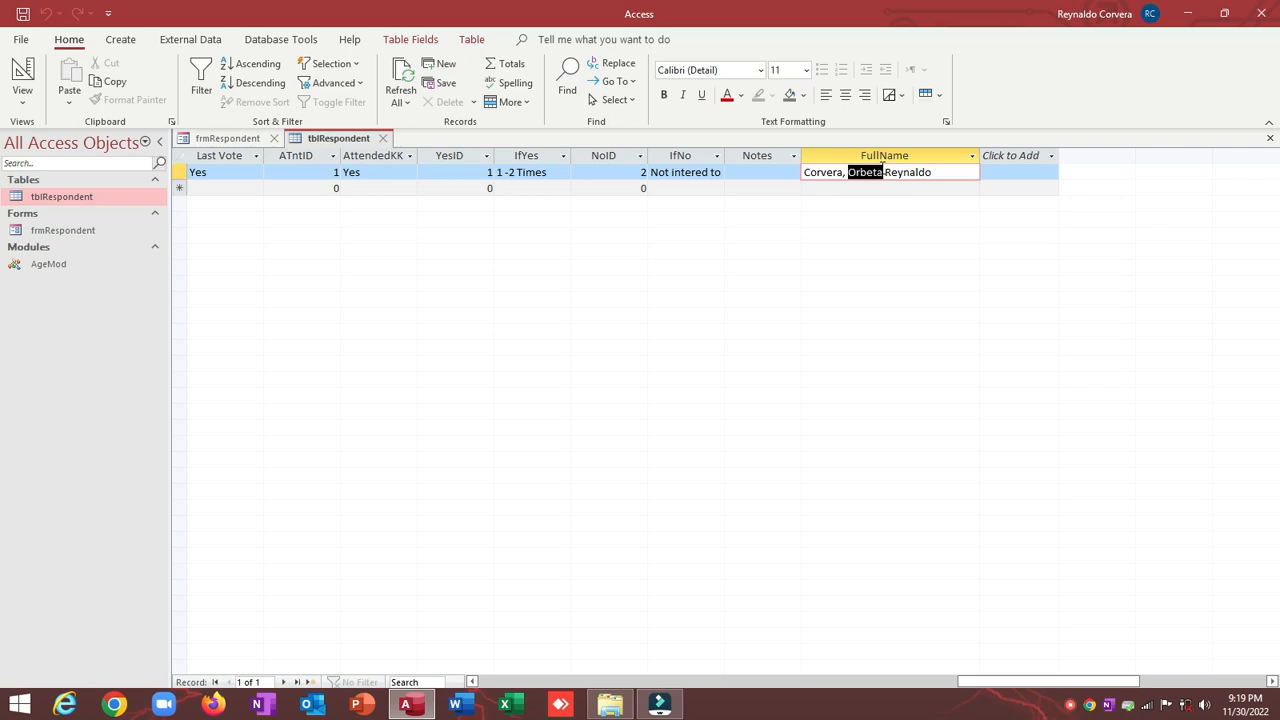
click(953, 172)
drag(945, 172, 787, 165)
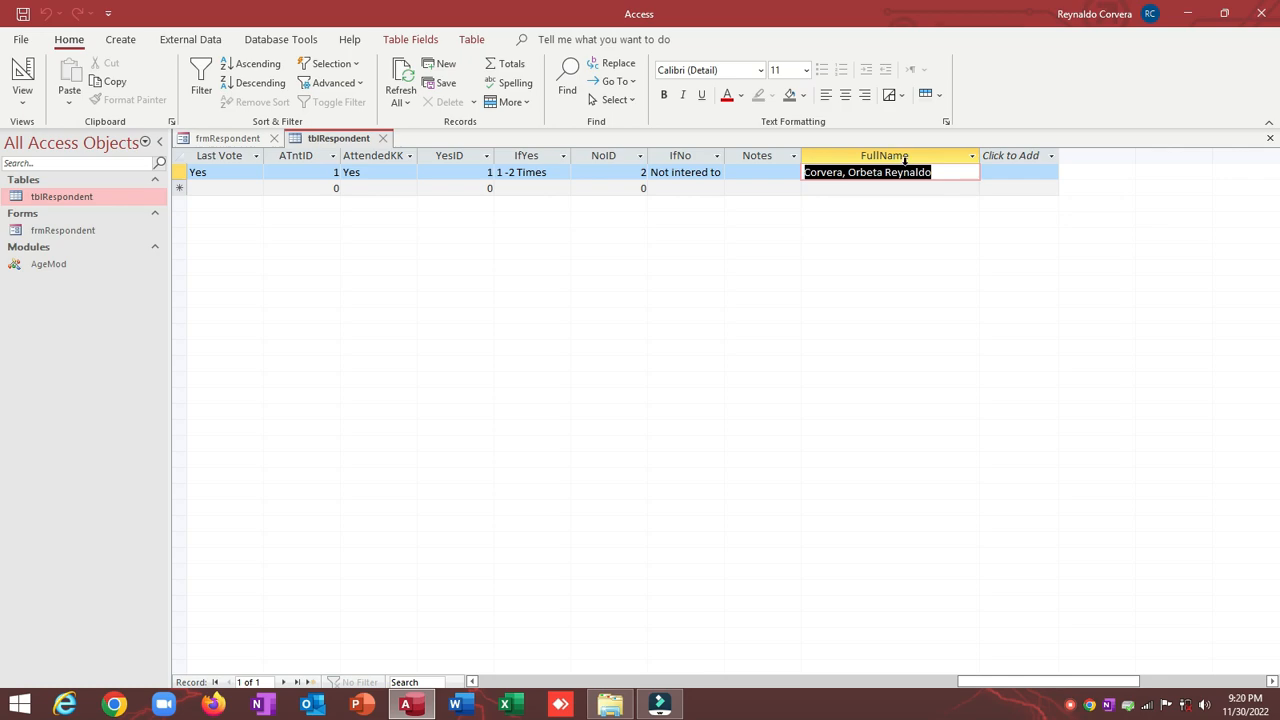
click(382, 138)
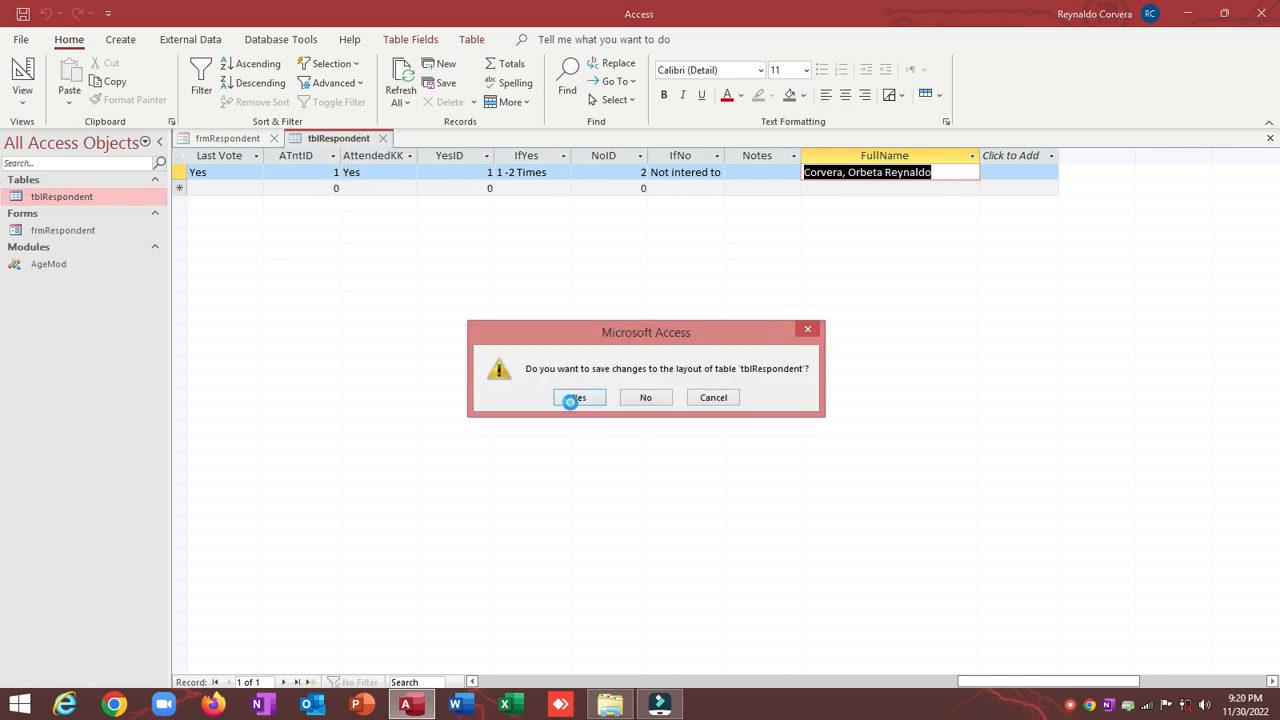
click(579, 397)
Step: Review FullName's calculated expression in table design, close it, and collapse the Navigation Pane
right_click(104, 196)
click(150, 224)
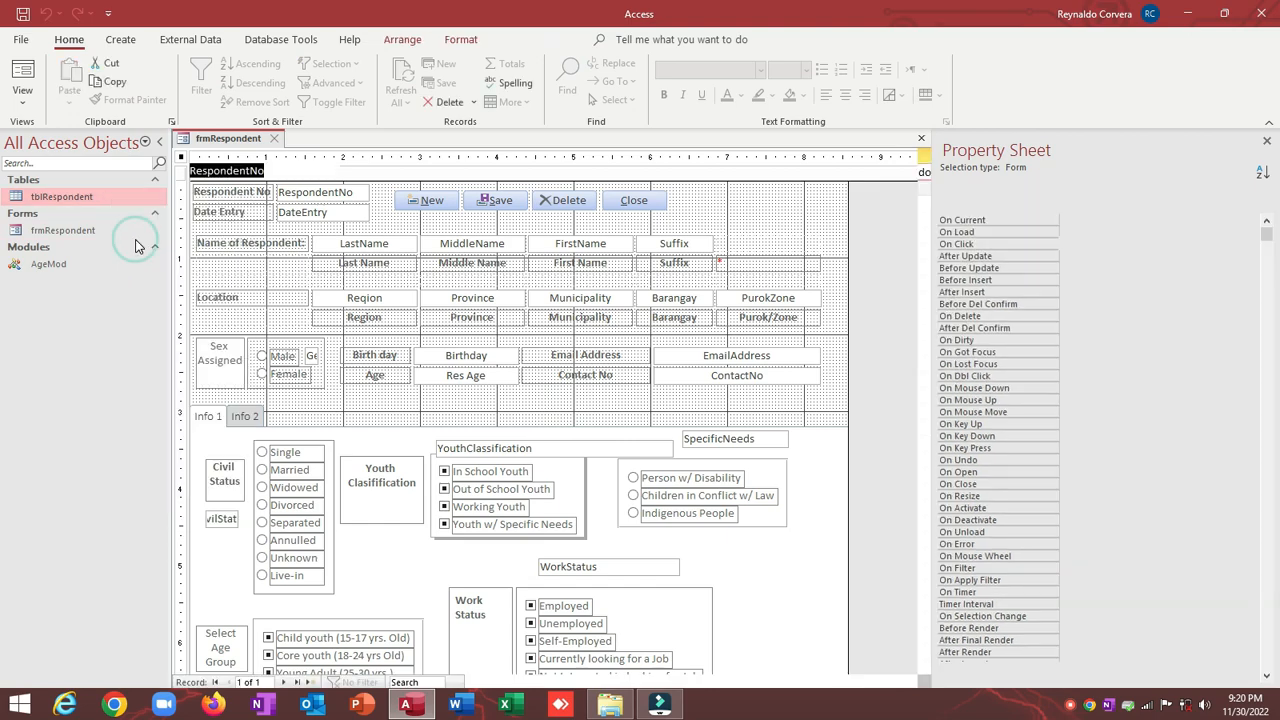
scroll(280, 255, down, 6)
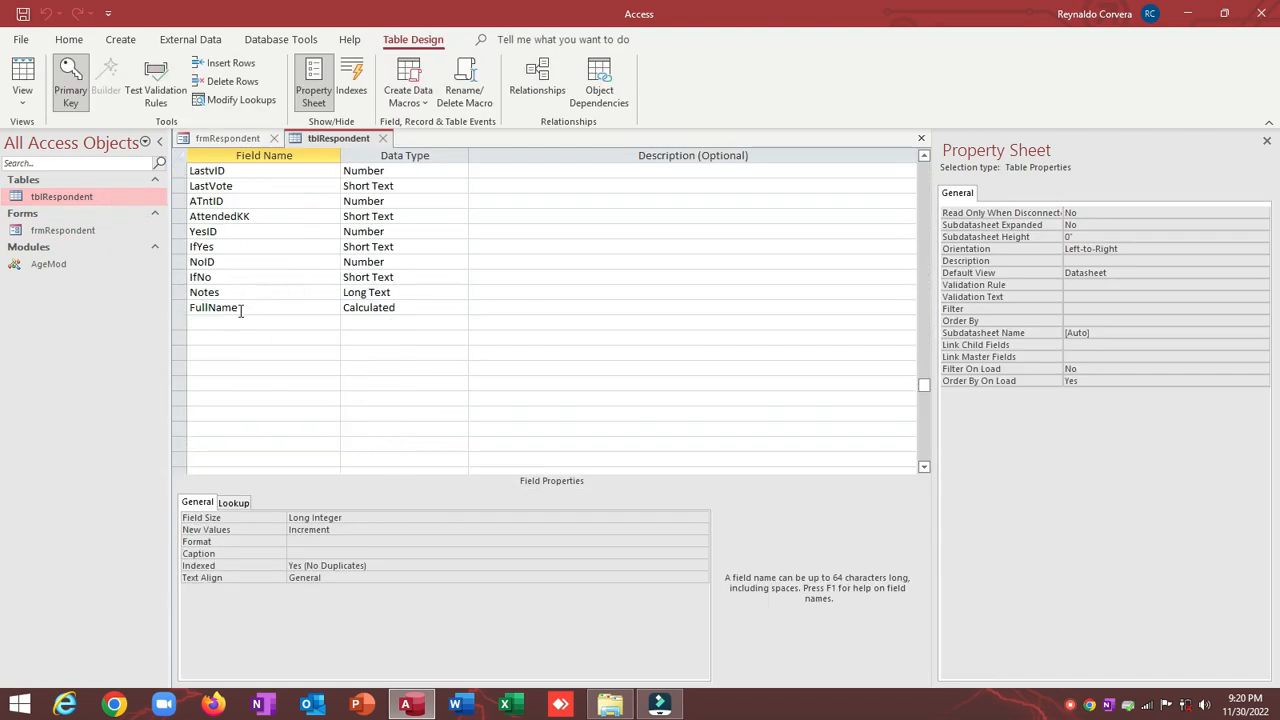
click(263, 307)
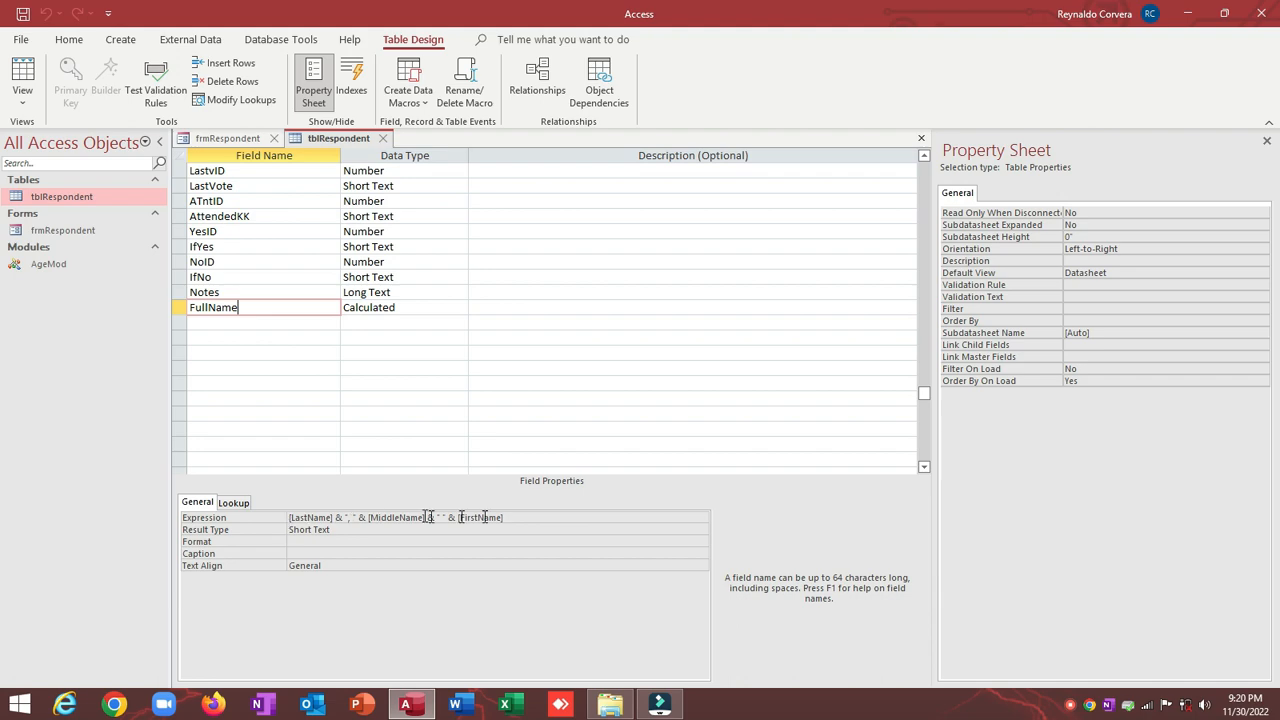
triple_click(588, 518)
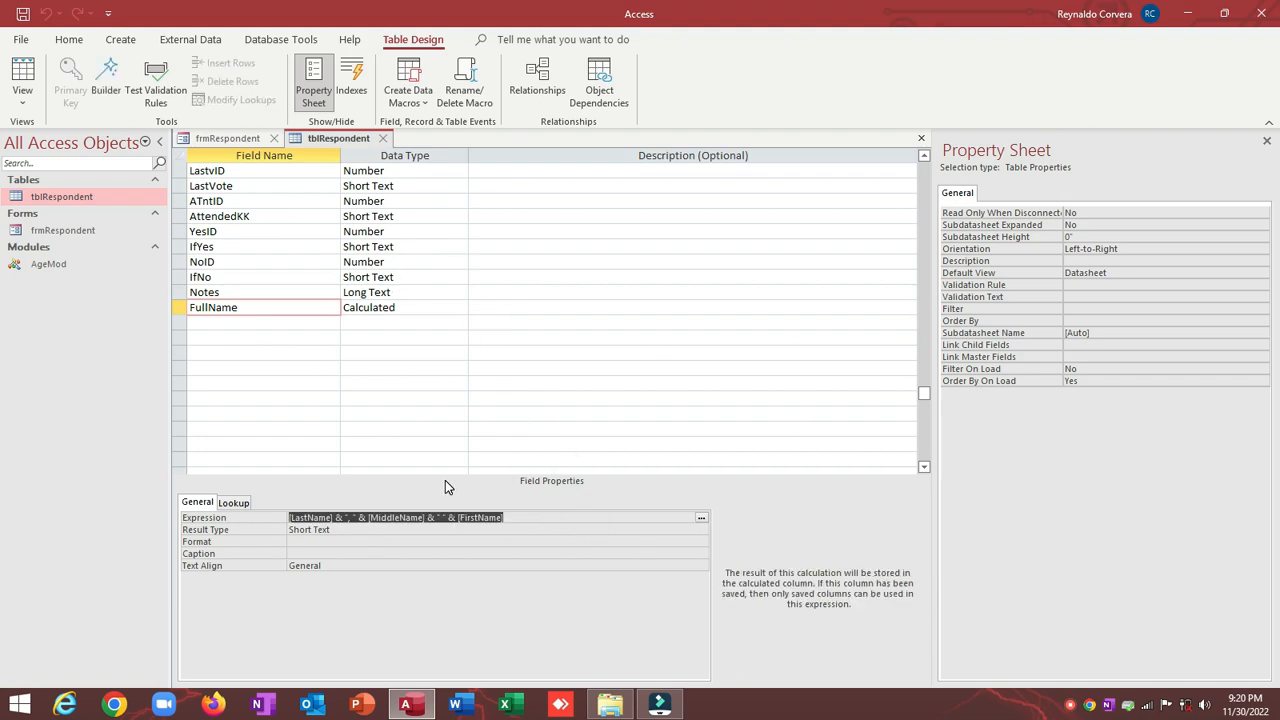
click(382, 138)
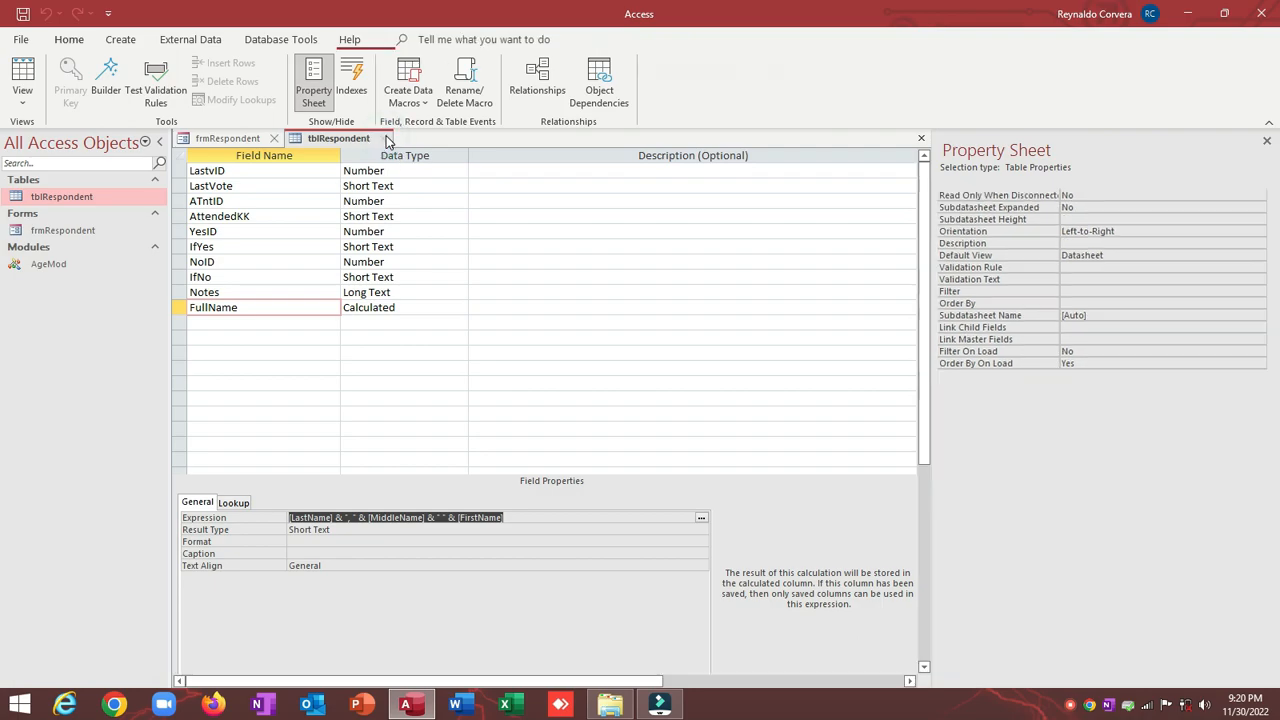
click(160, 142)
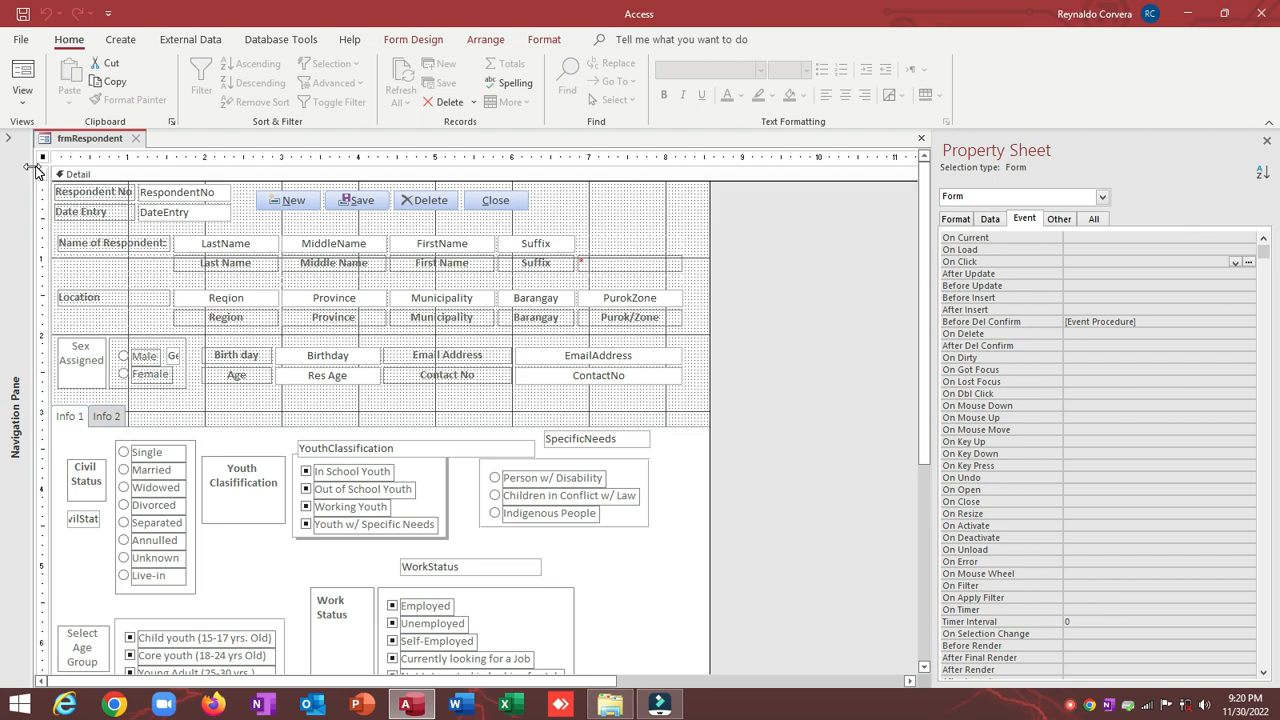
Step: Drag the FullName field from the Field List onto frmRespondent
click(415, 42)
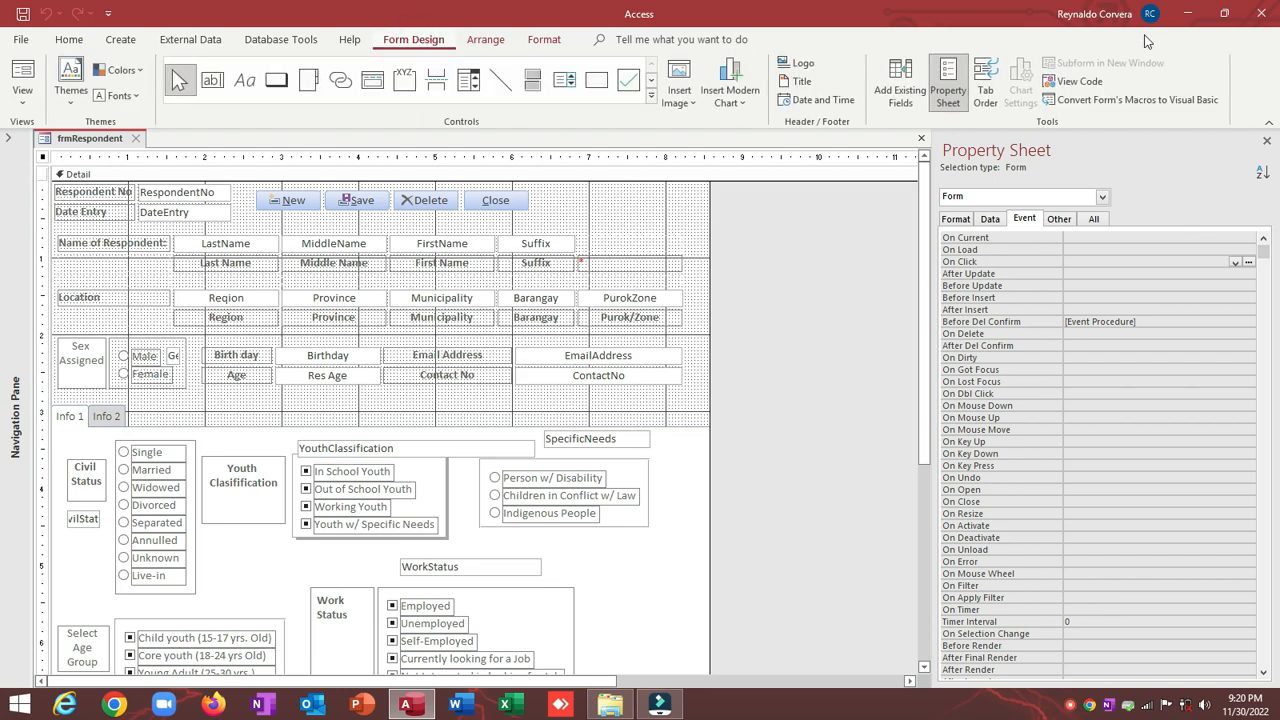
click(900, 90)
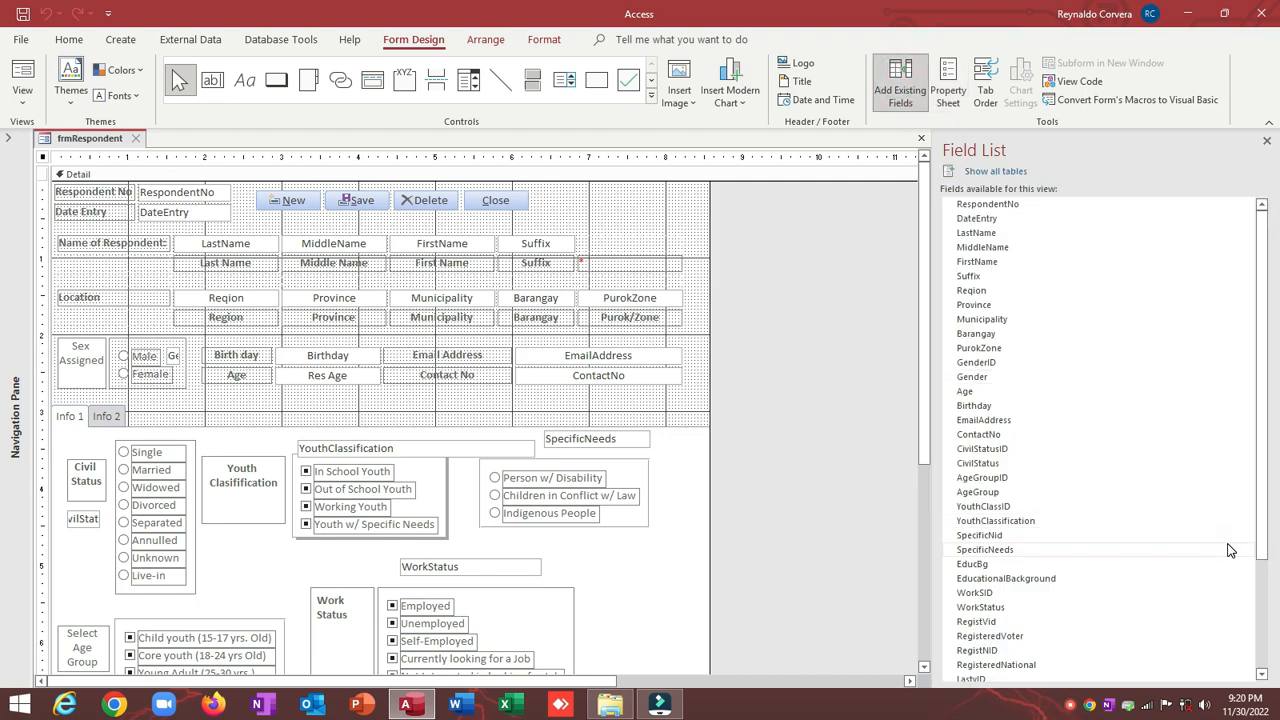
drag(1262, 508, 1262, 641)
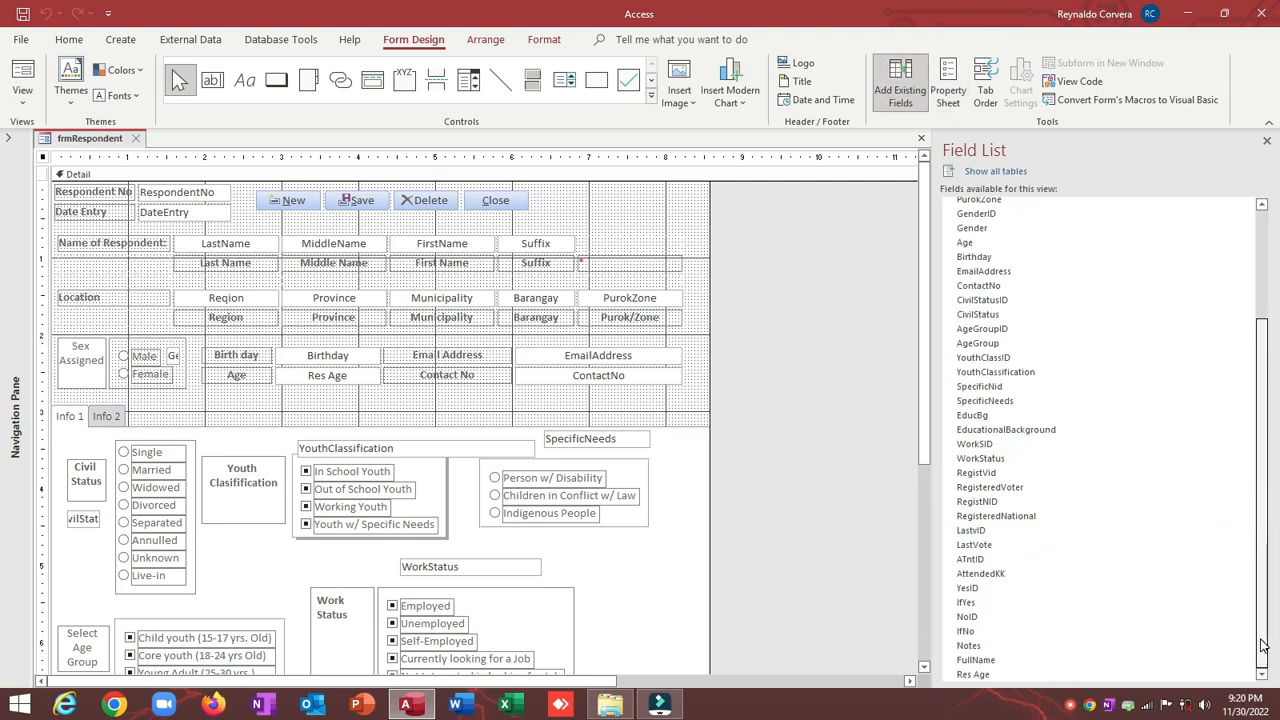
drag(975, 660, 606, 206)
Step: Position the FullName text box right of the Close button and widen it
click(533, 201)
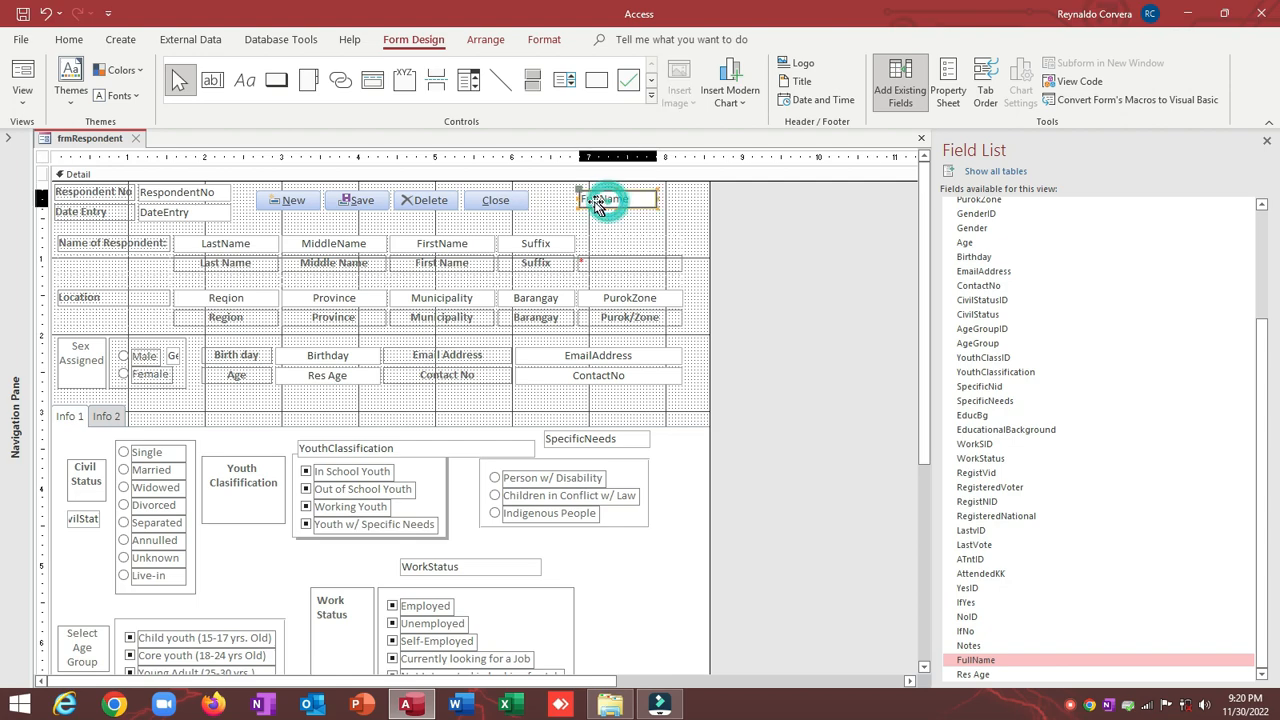
drag(710, 211, 765, 212)
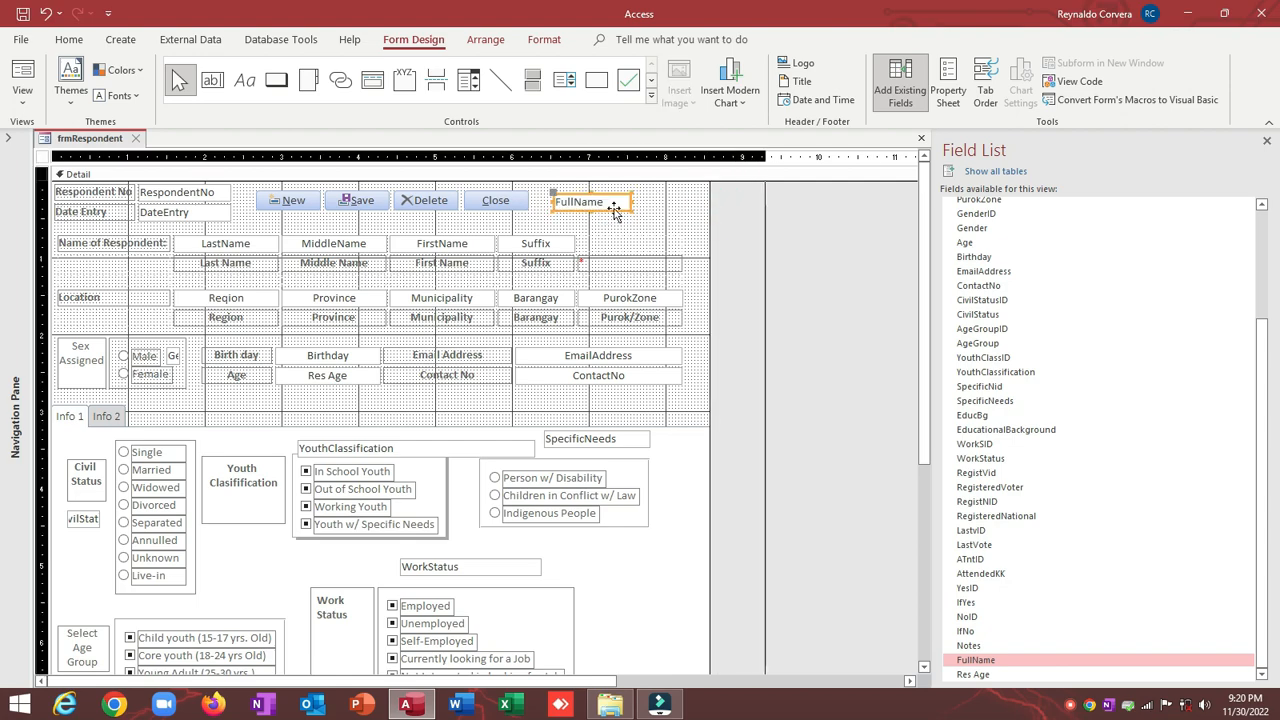
click(660, 191)
click(586, 203)
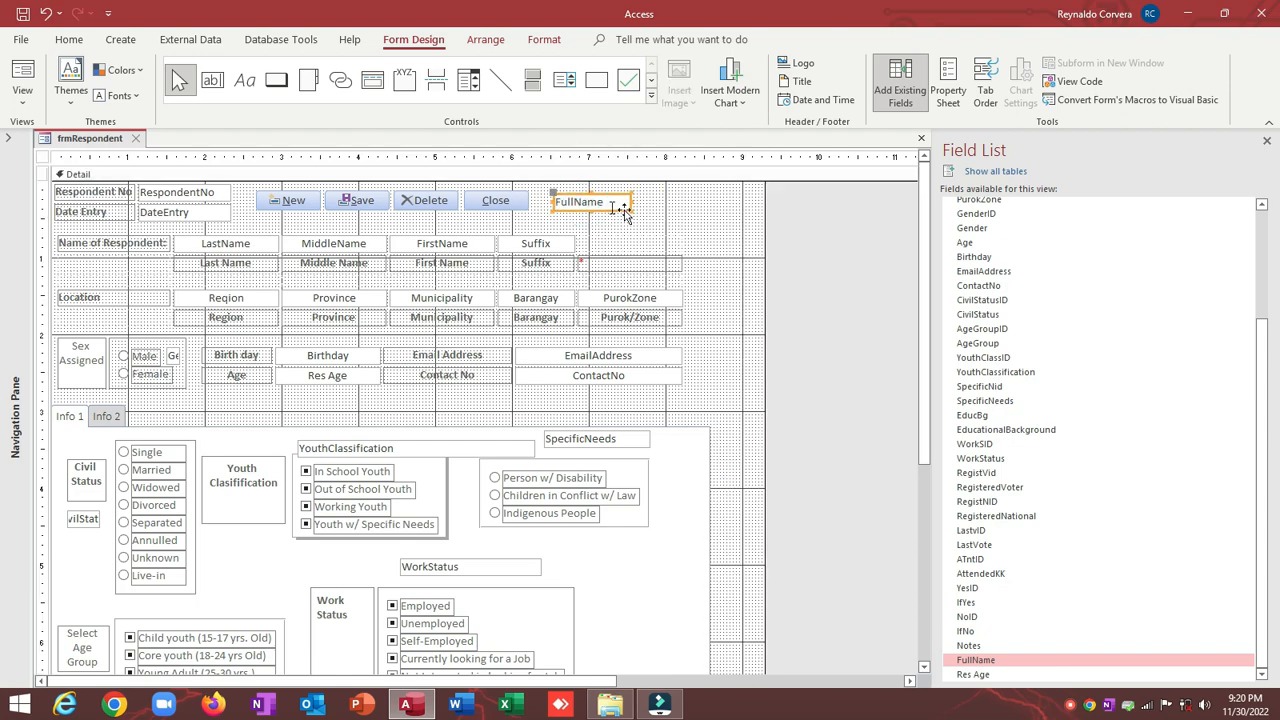
drag(633, 207, 750, 201)
click(613, 240)
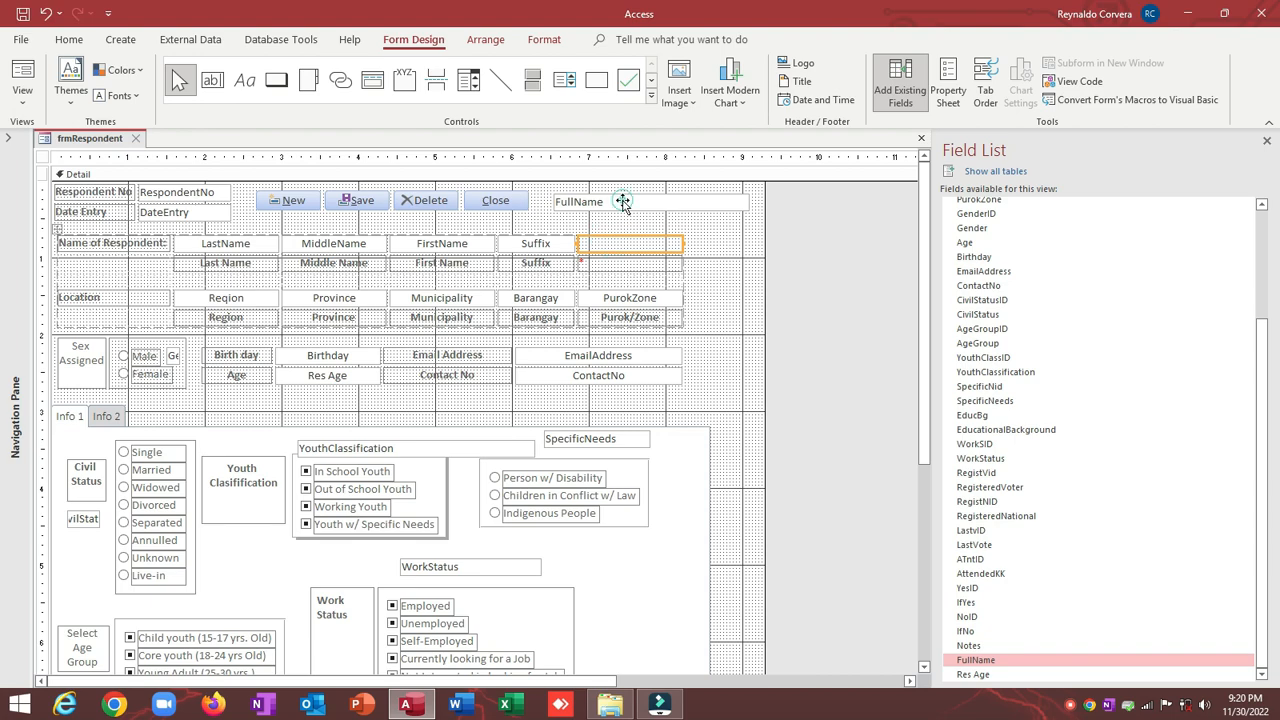
click(624, 202)
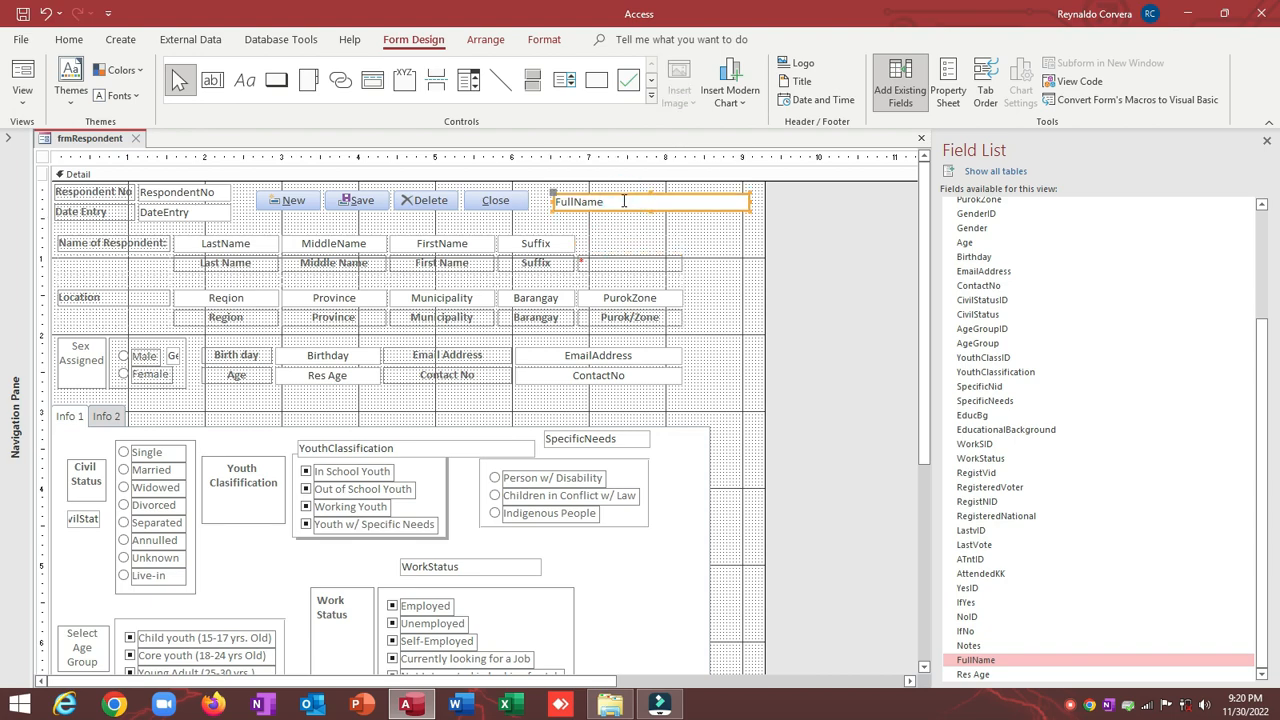
click(42, 156)
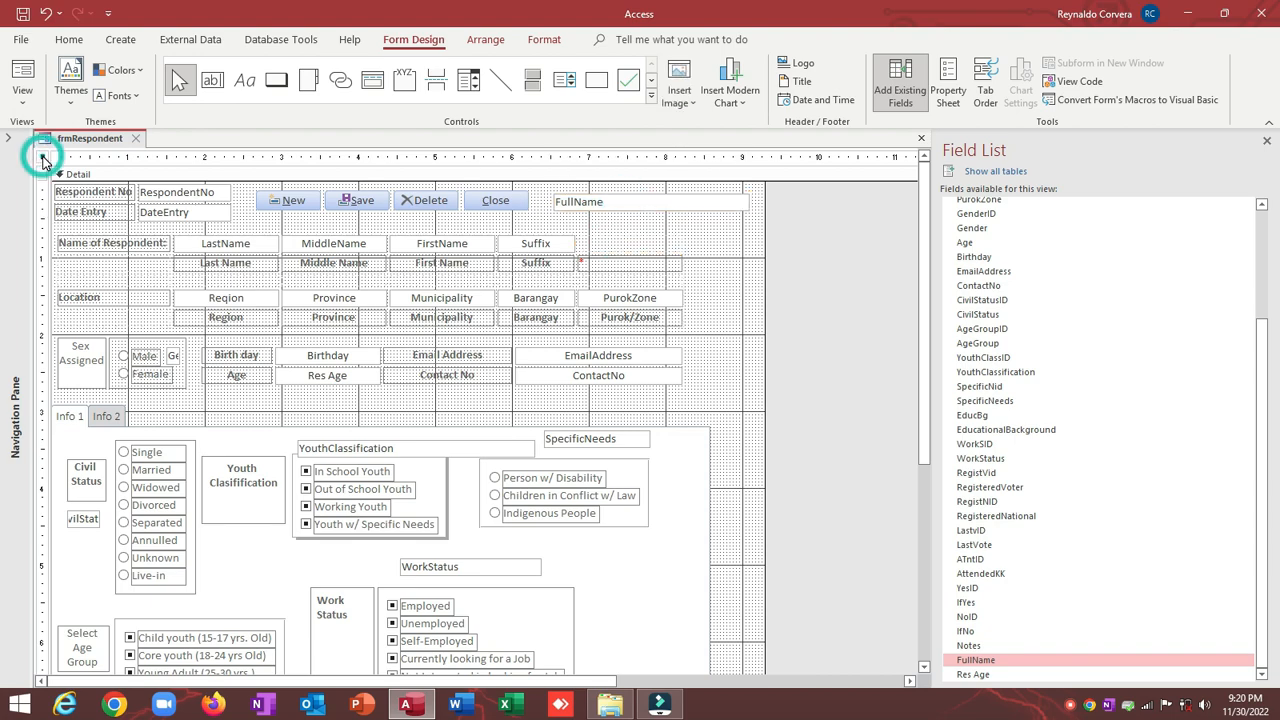
Step: Copy the Dim-through-End If code from HOW TO AVOID DUPLICATE ENTRY.txt, then close Notepad and Explorer
click(610, 705)
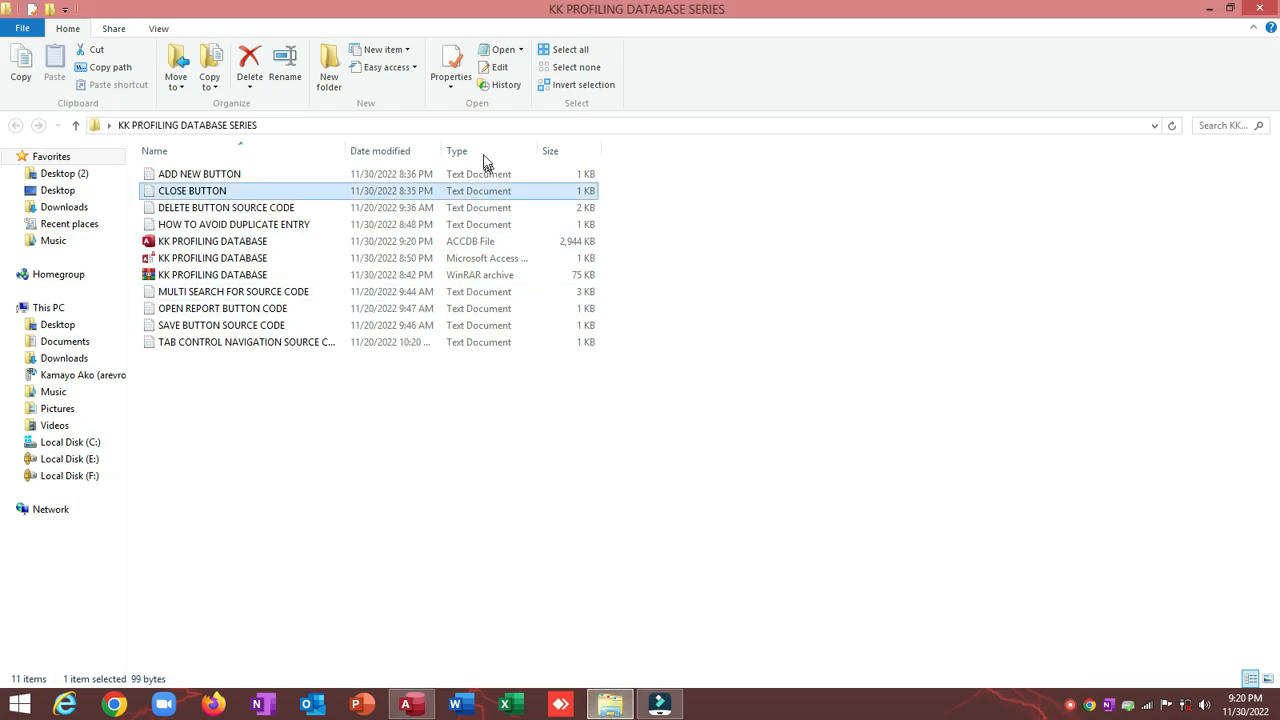
double_click(240, 226)
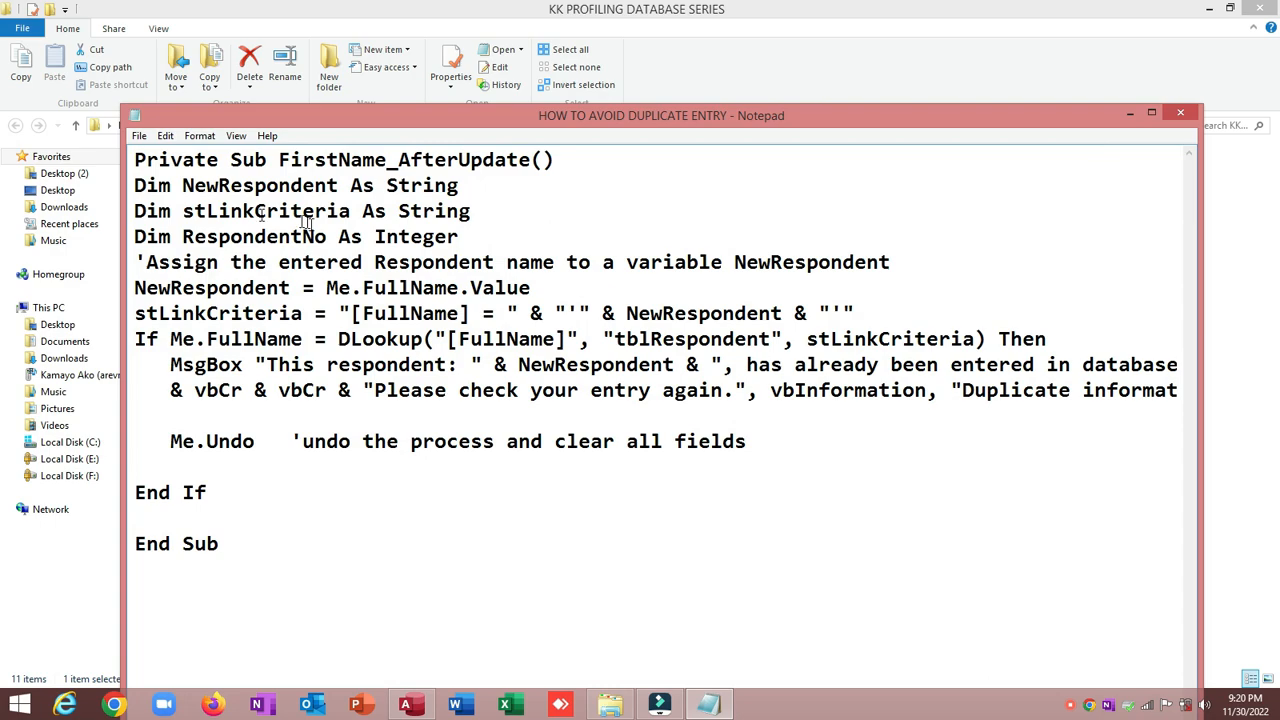
drag(134, 185, 328, 499)
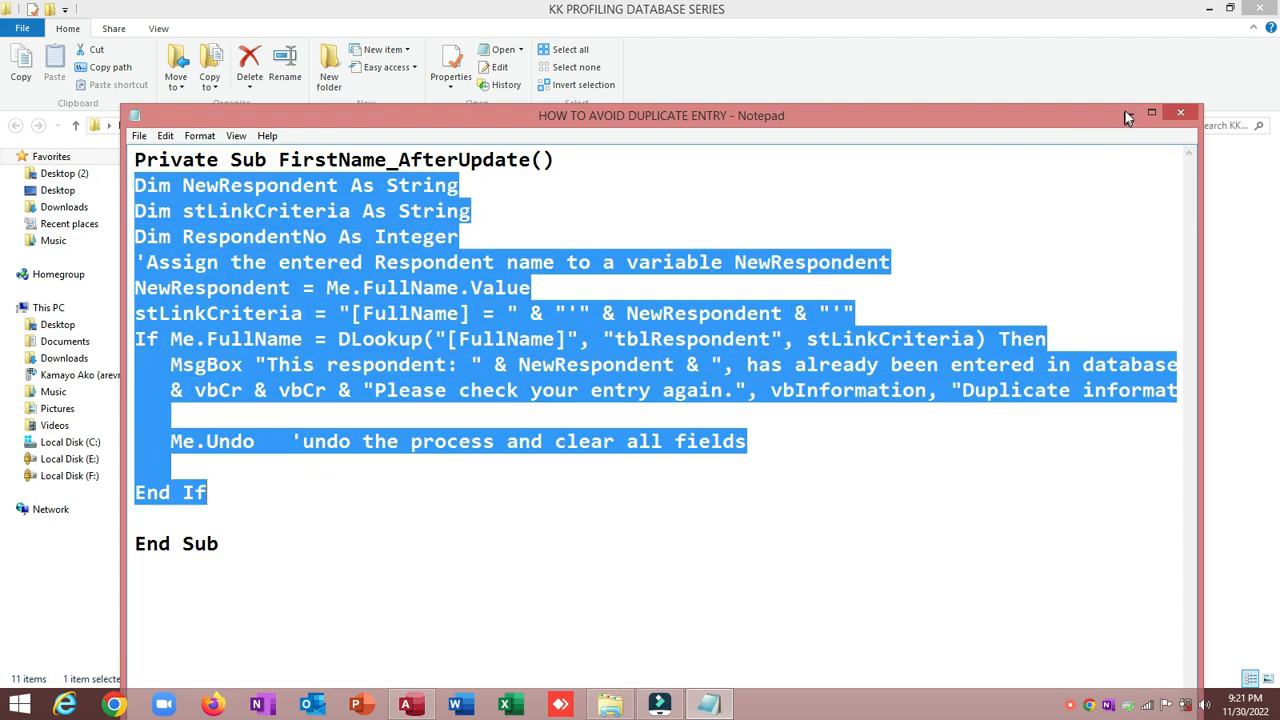
click(1180, 112)
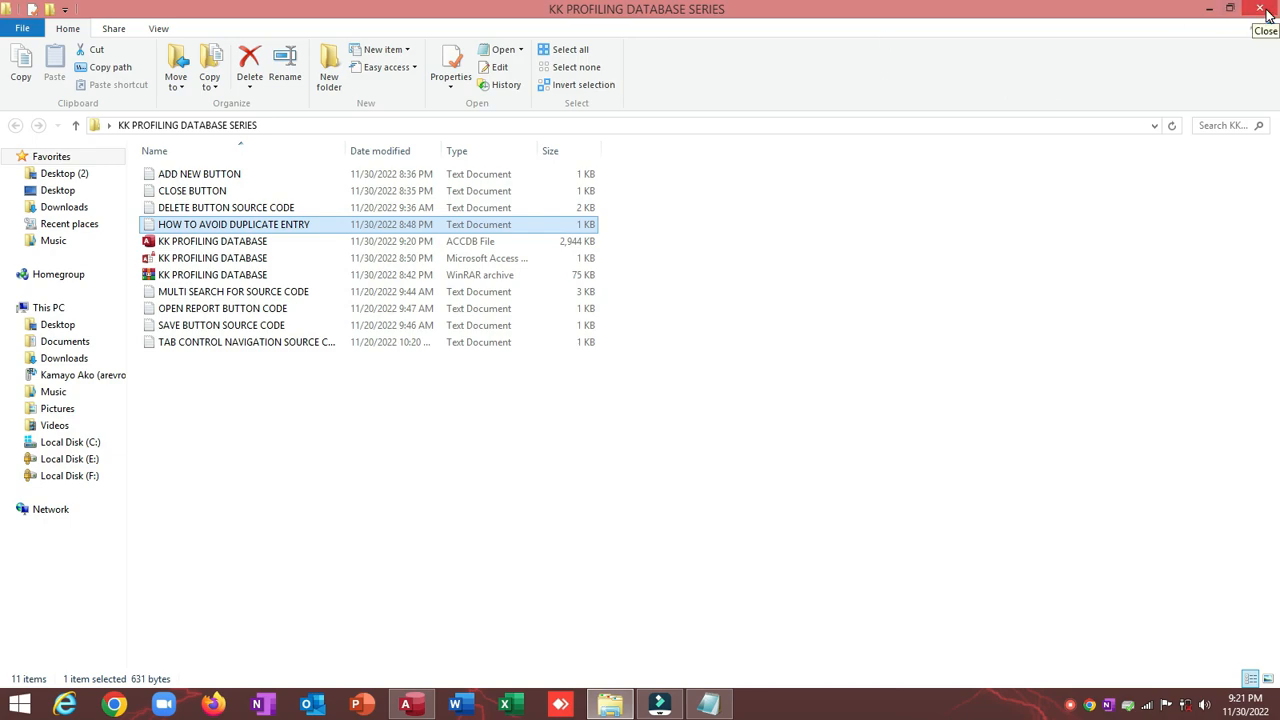
click(1262, 10)
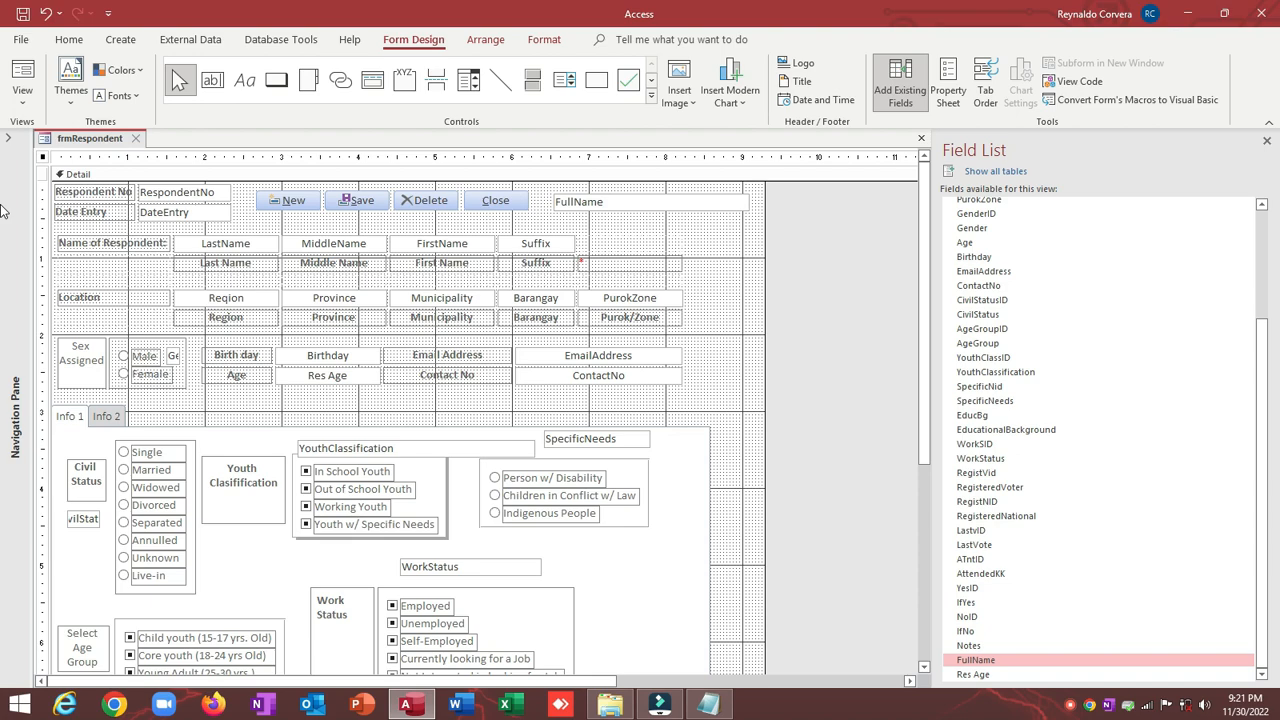
Step: Set the FirstName text box's After Update property to [Event Procedure] in the Property Sheet
double_click(43, 157)
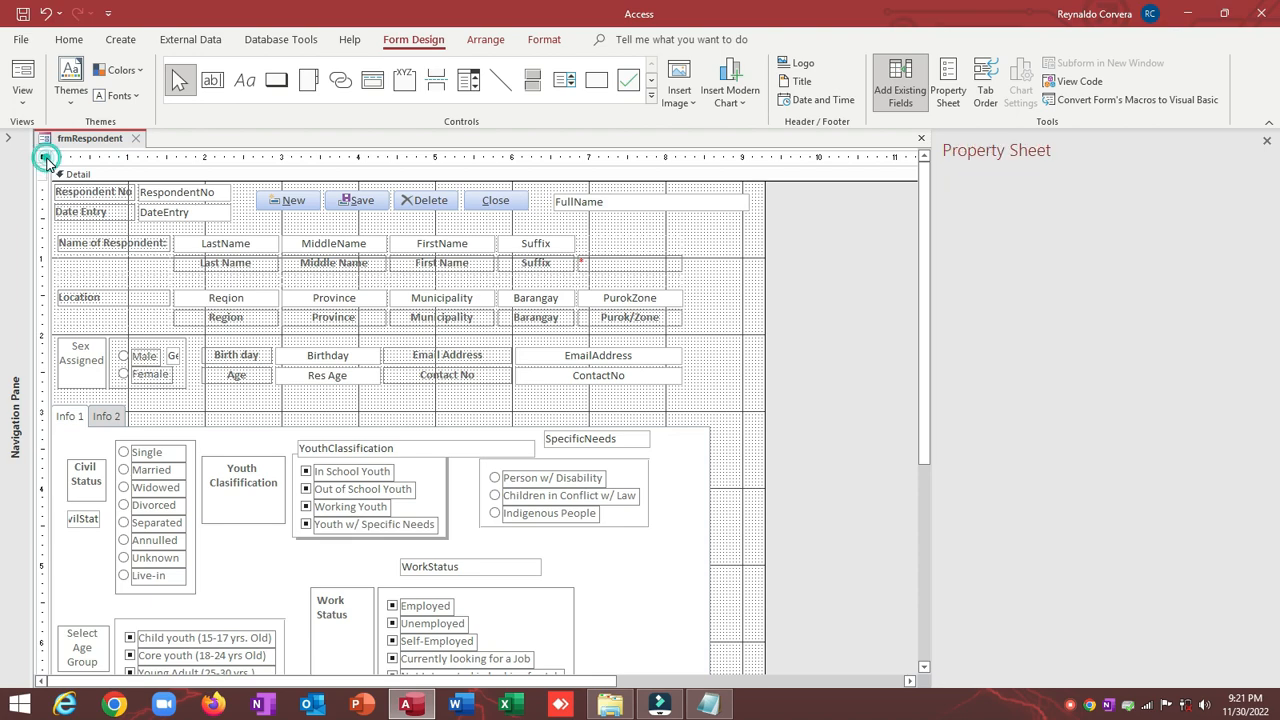
click(436, 250)
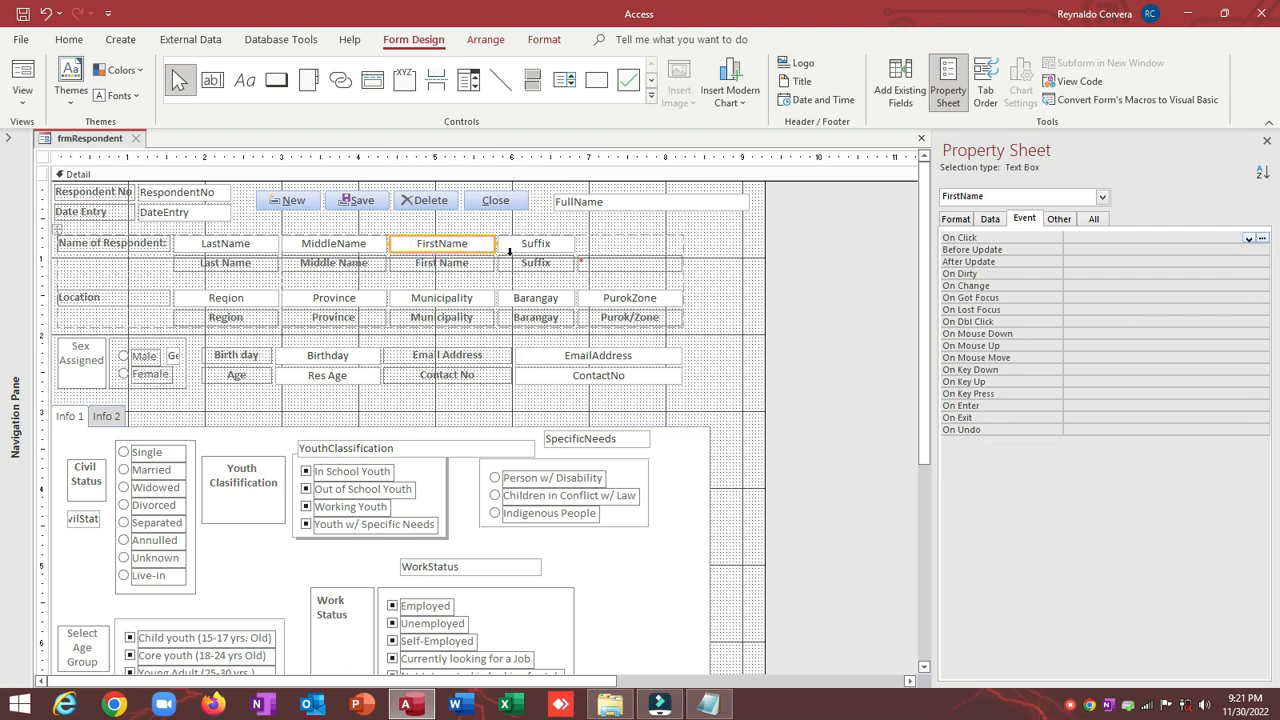
click(203, 246)
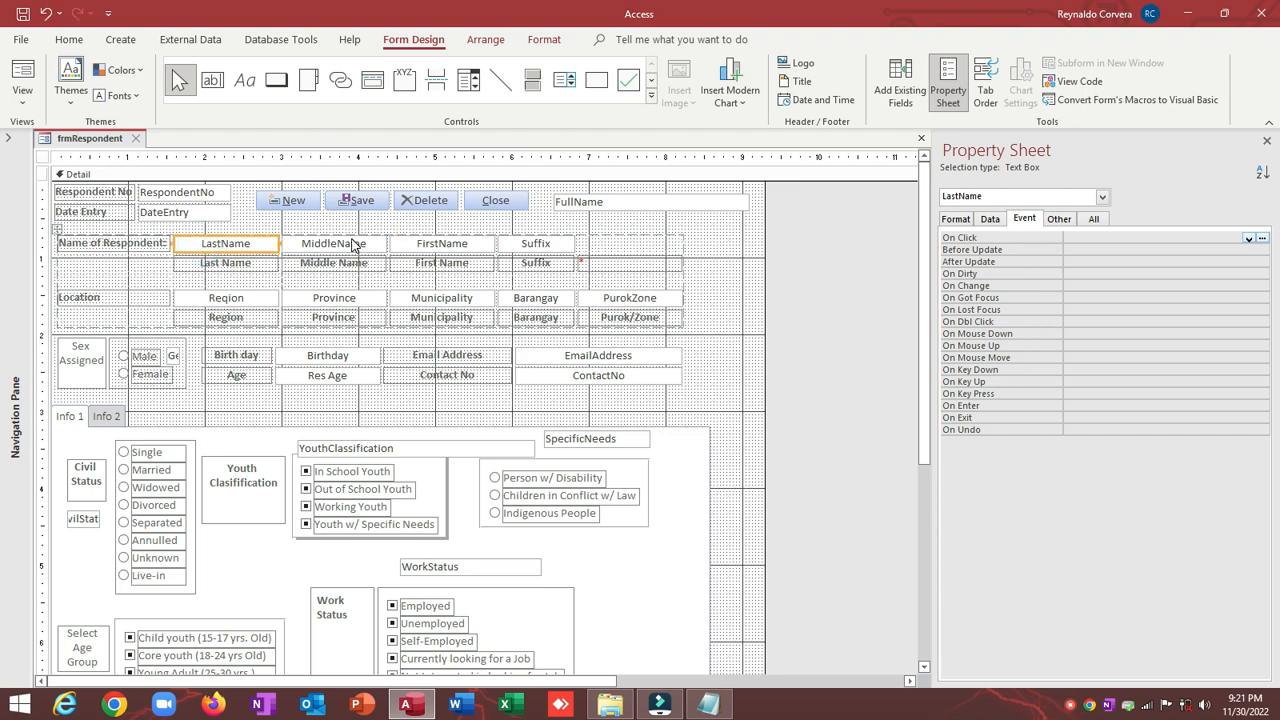
click(350, 243)
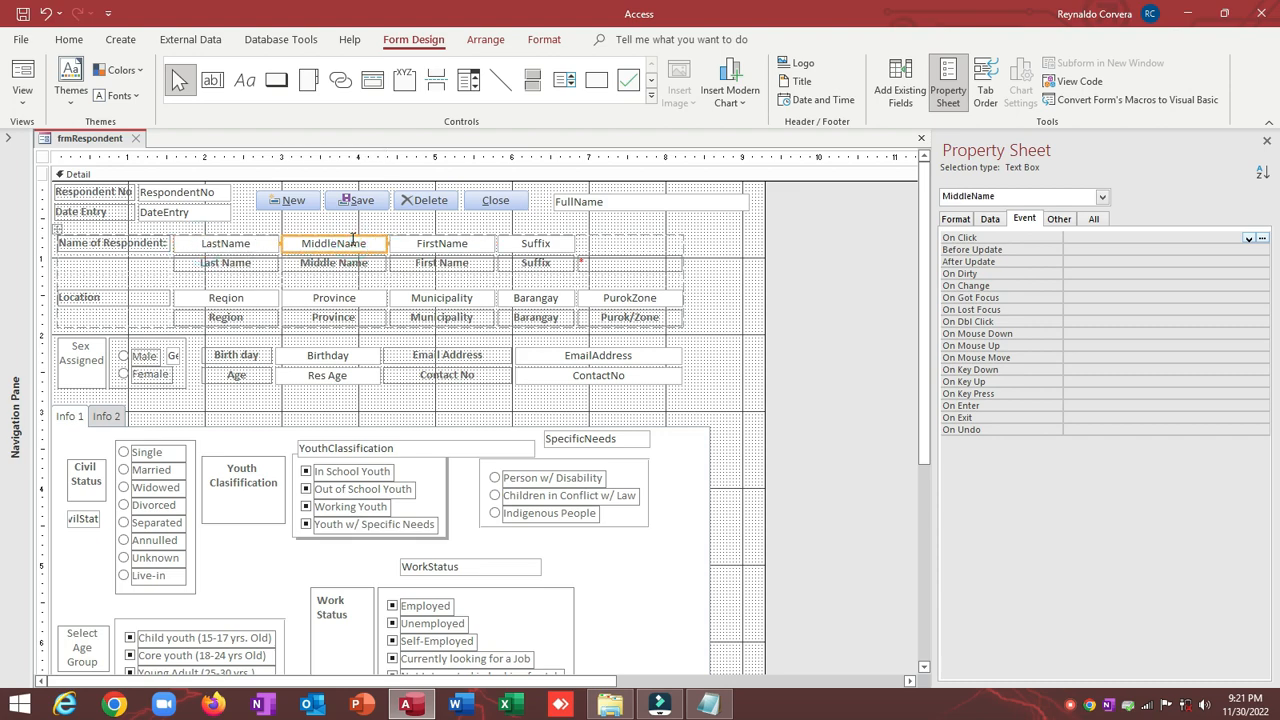
click(430, 248)
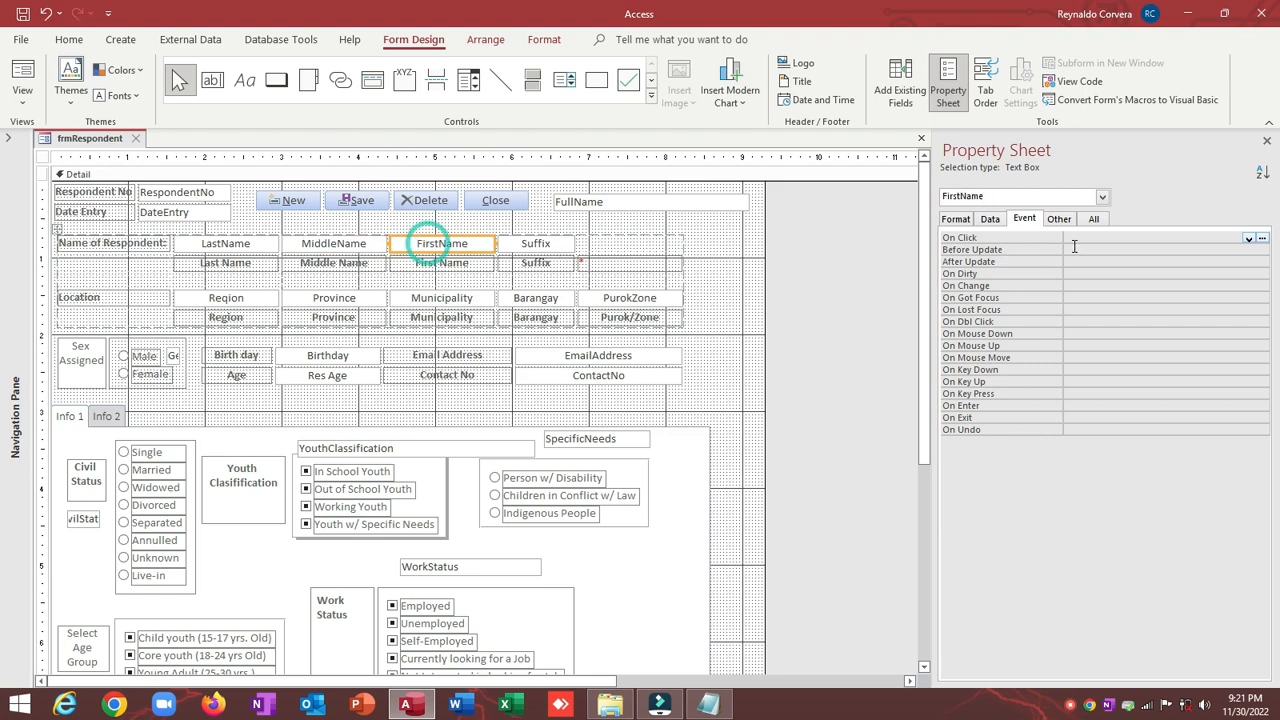
click(966, 262)
click(1249, 262)
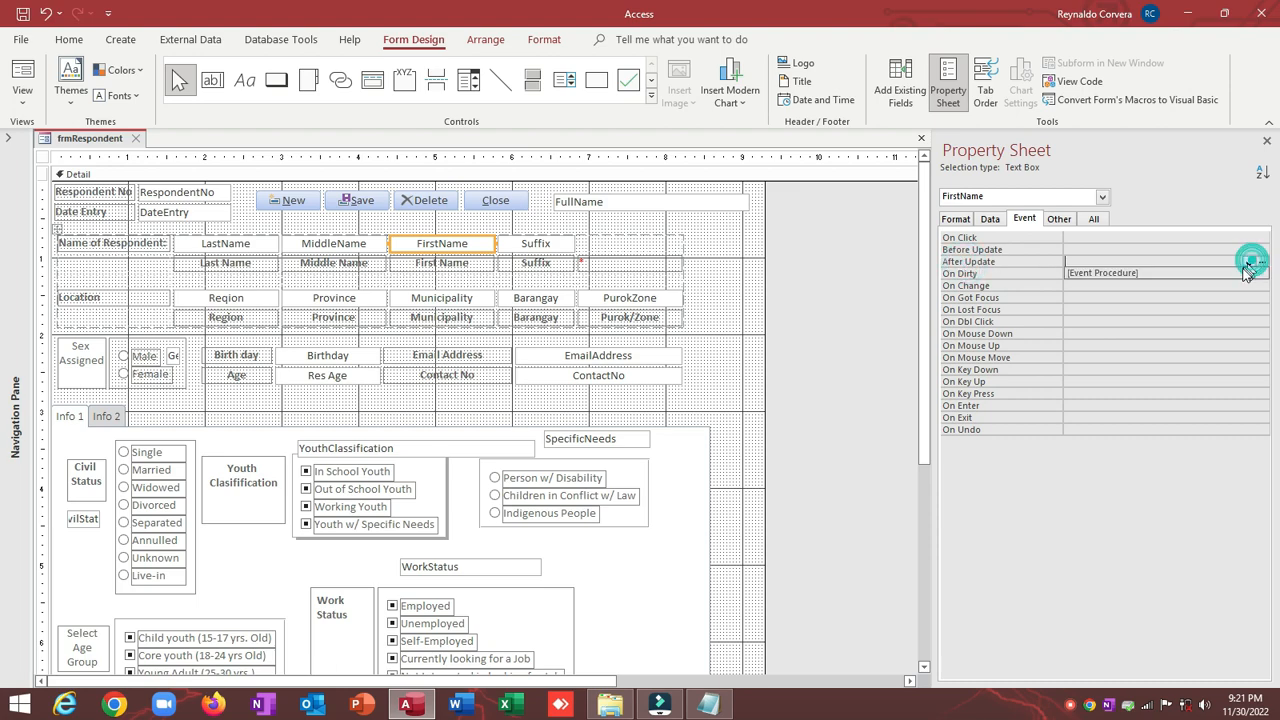
click(1240, 271)
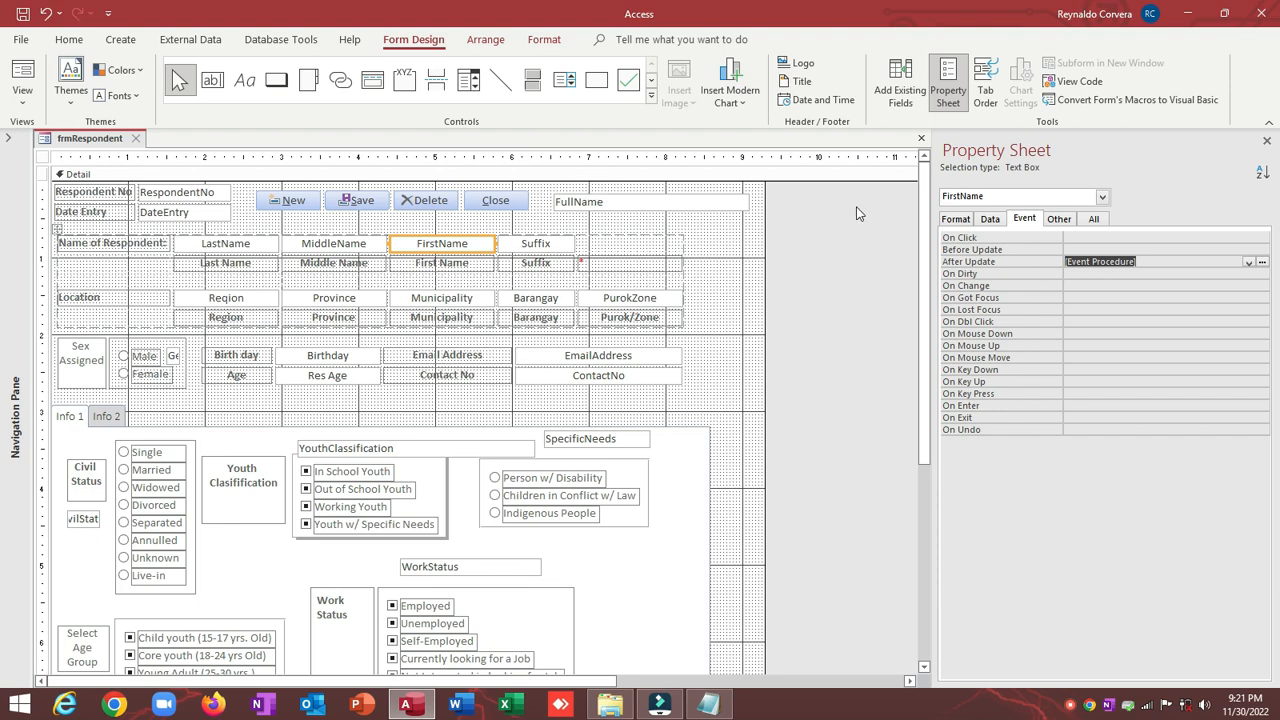
Step: Paste the duplicate-entry check code into the FirstName_AfterUpdate procedure
click(1264, 263)
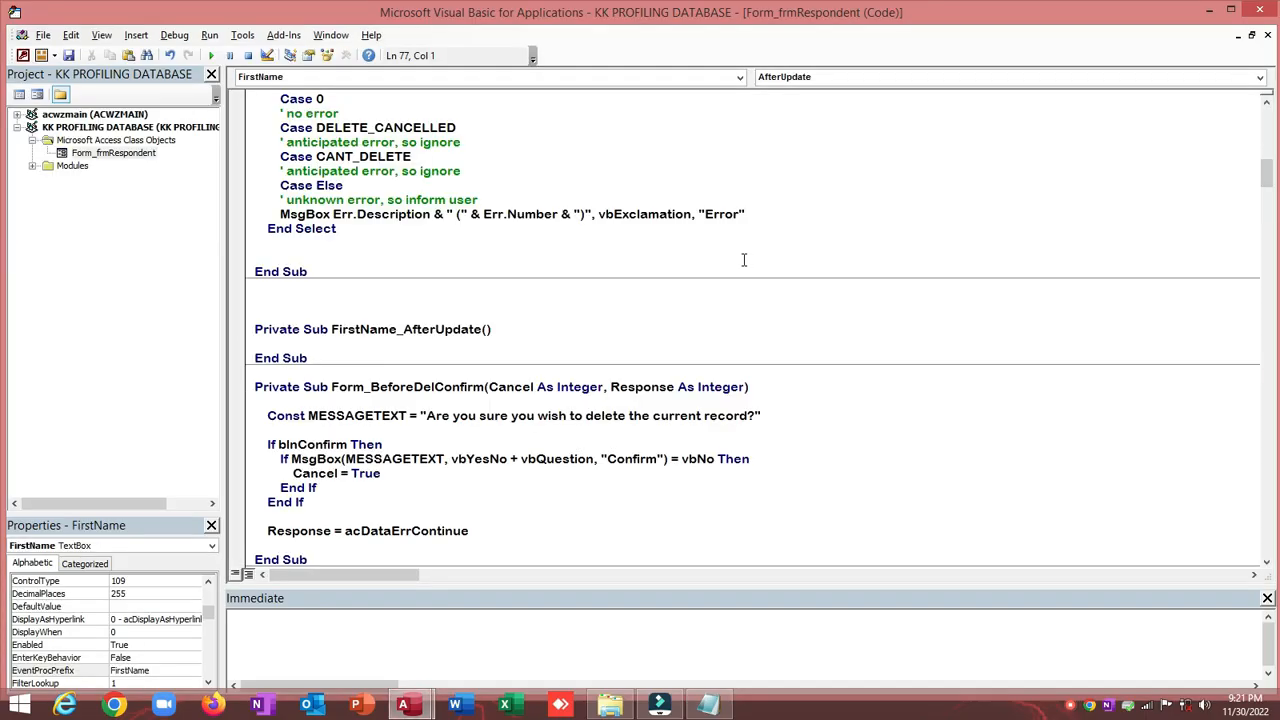
text(Dim NewRespondent As String Dim stLinkCriteria As String Dim RespondentNo As Integer 'Assign the entered Respondent name to a variable NewRespondent NewRespondent = Me.FullName.Value stLinkCriteria = "[FullName] = " & "'" & NewRespondent & "'" If Me.FullName = DLookup("[FullName]", "tblRespondent", stLinkCriteria) Then   MsgBox "This respondent: " & NewRespondent & ", has already been entered in database." _   & vbCr & vbCr & "Please check your entry again.", vbInformation, "Duplicate information"    Me.Undo  'undo the process and clear all fields  End If)
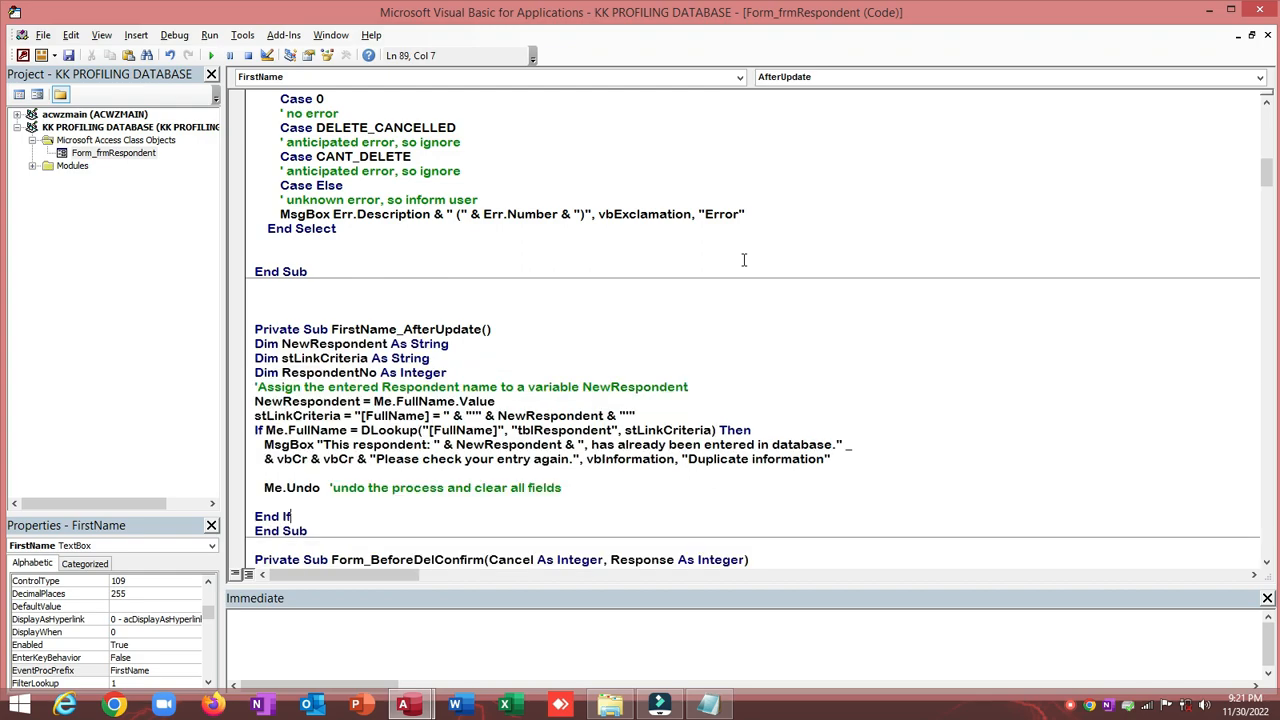
scroll(743, 260, down, 1)
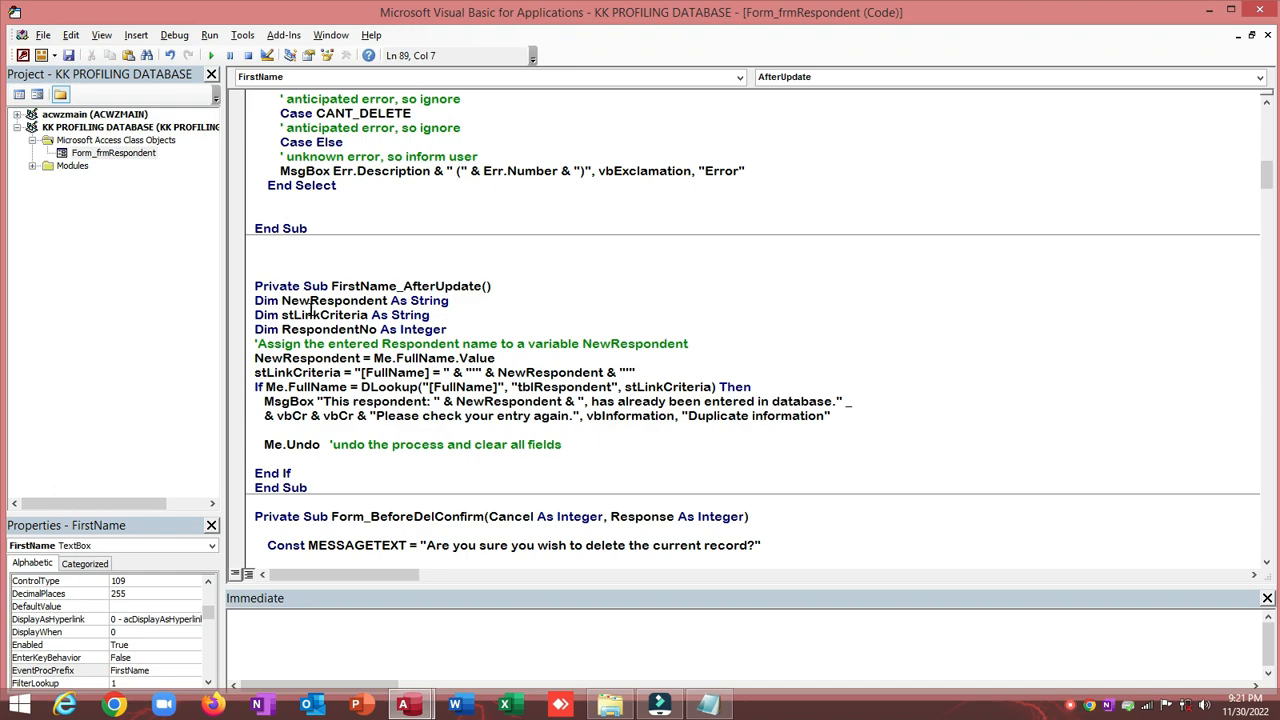
Step: Inspect the NewRespondent variable and FullName in Me.FullName, then return to the form design
drag(255, 300, 271, 301)
drag(283, 301, 391, 303)
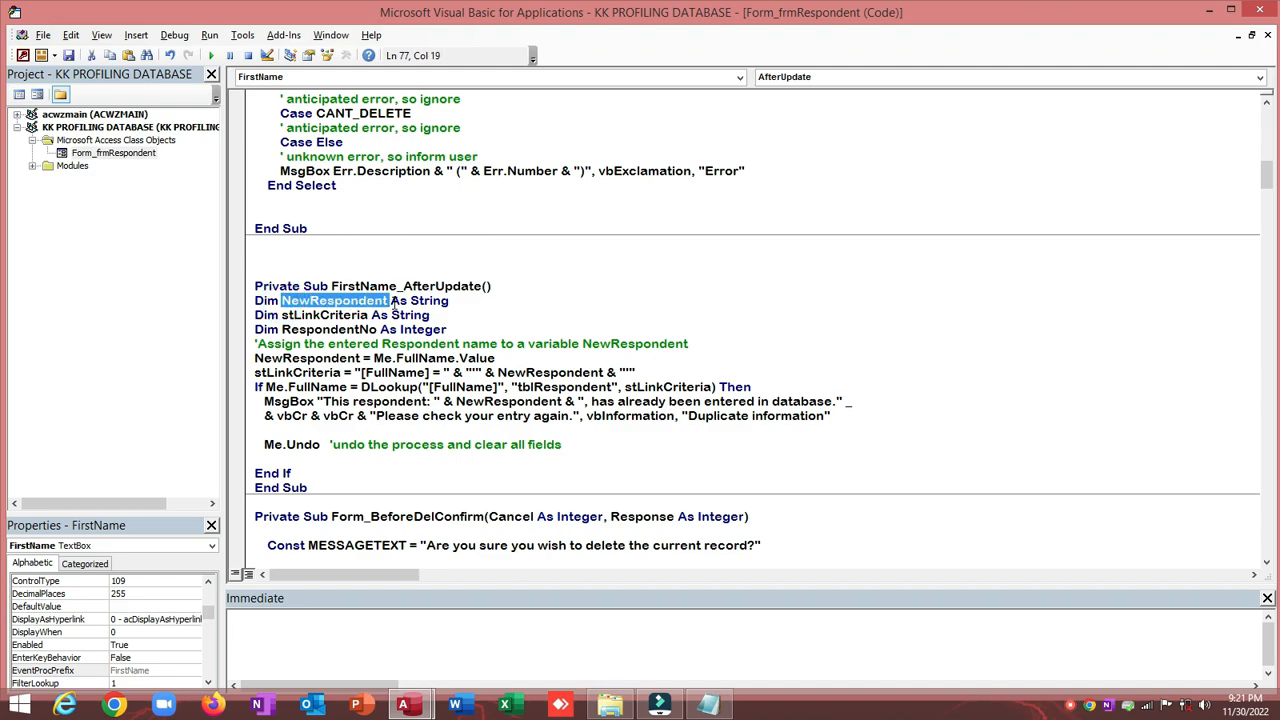
click(298, 358)
click(400, 358)
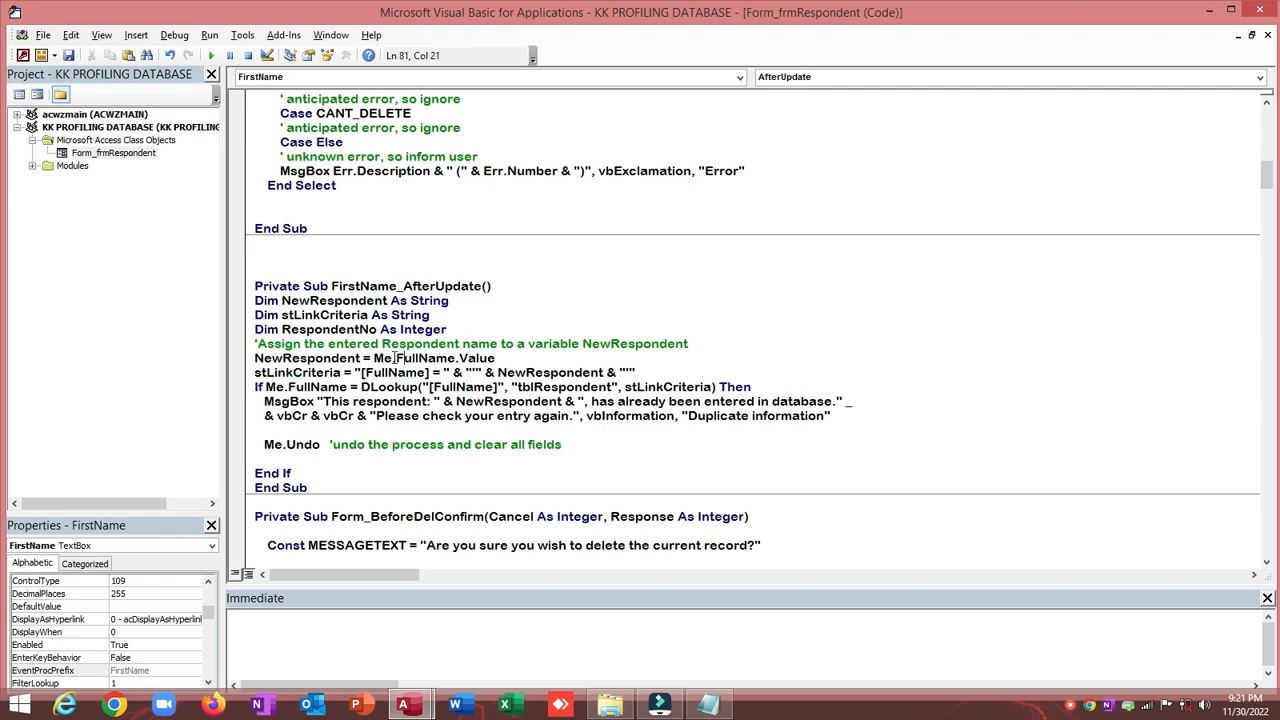
click(397, 358)
drag(397, 358, 455, 358)
key(alt+Tab)
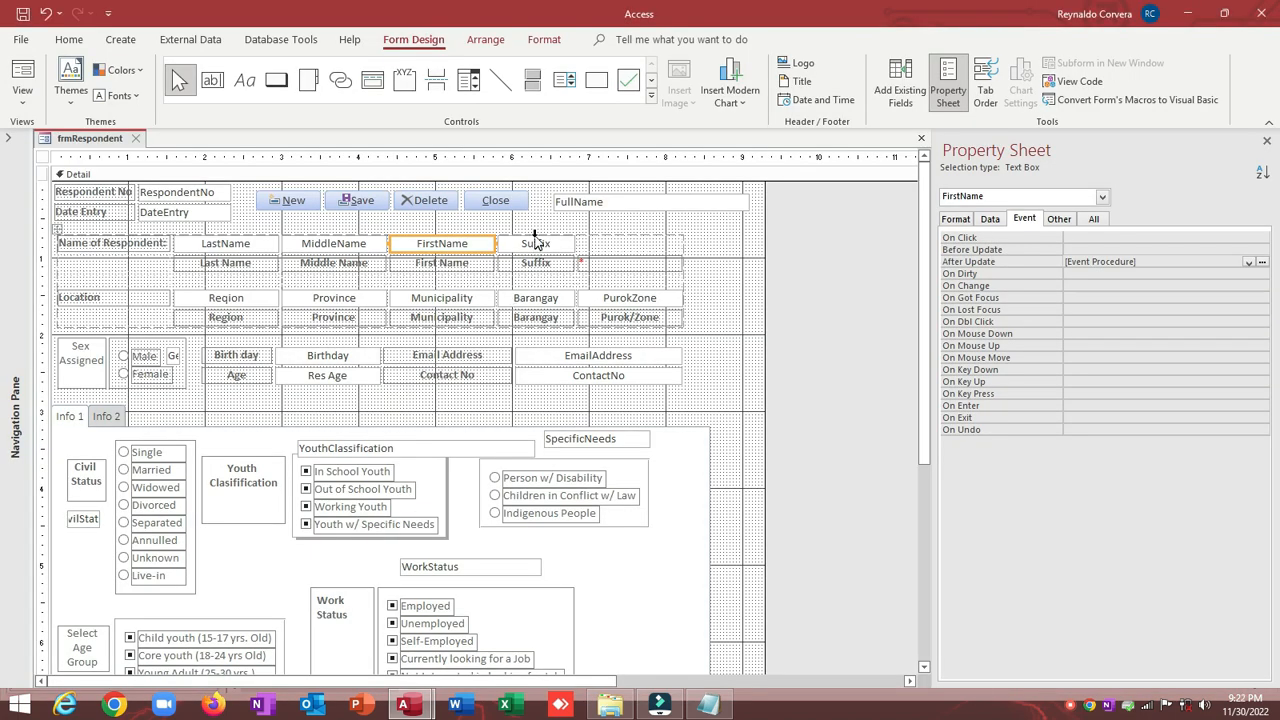
click(585, 202)
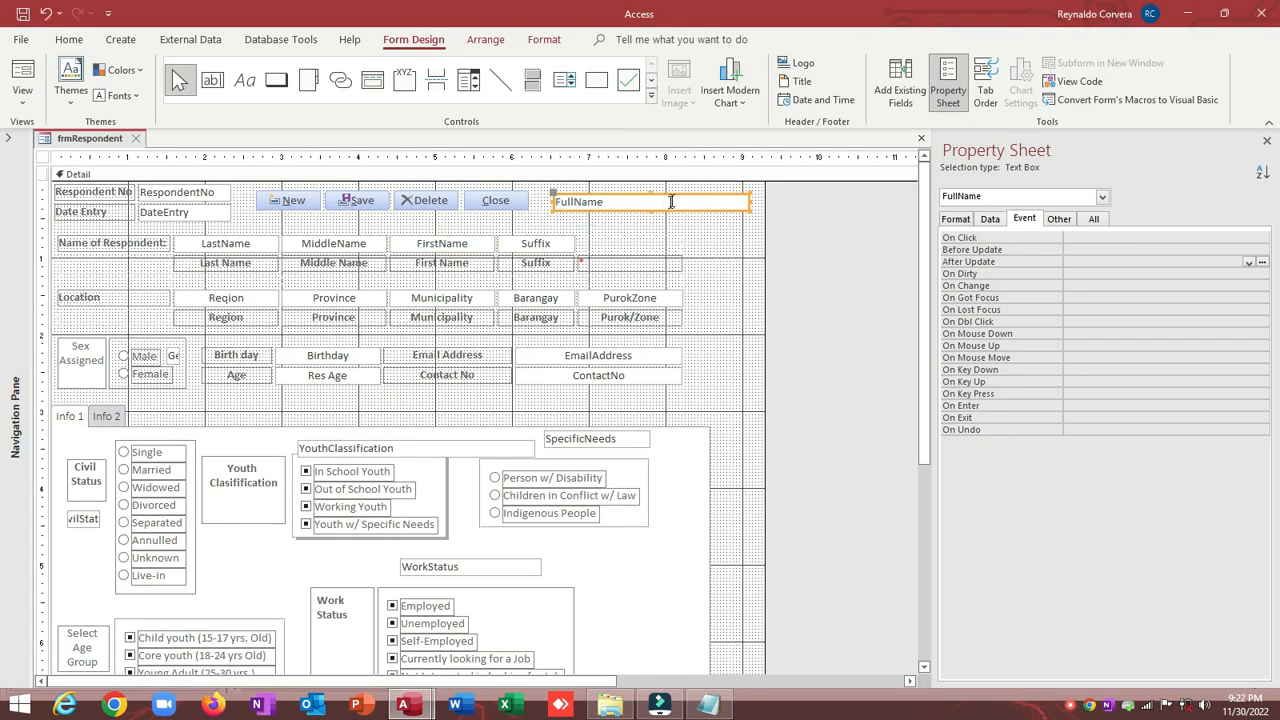
key(alt+Tab)
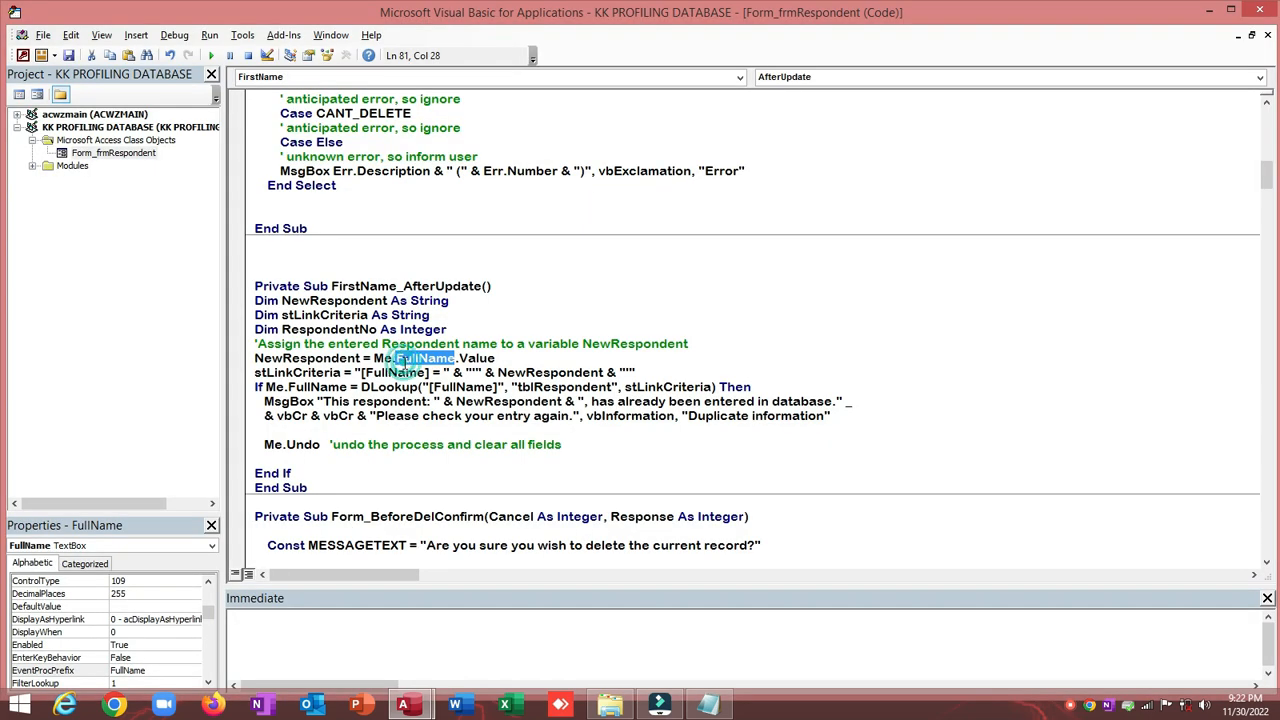
drag(396, 360, 458, 360)
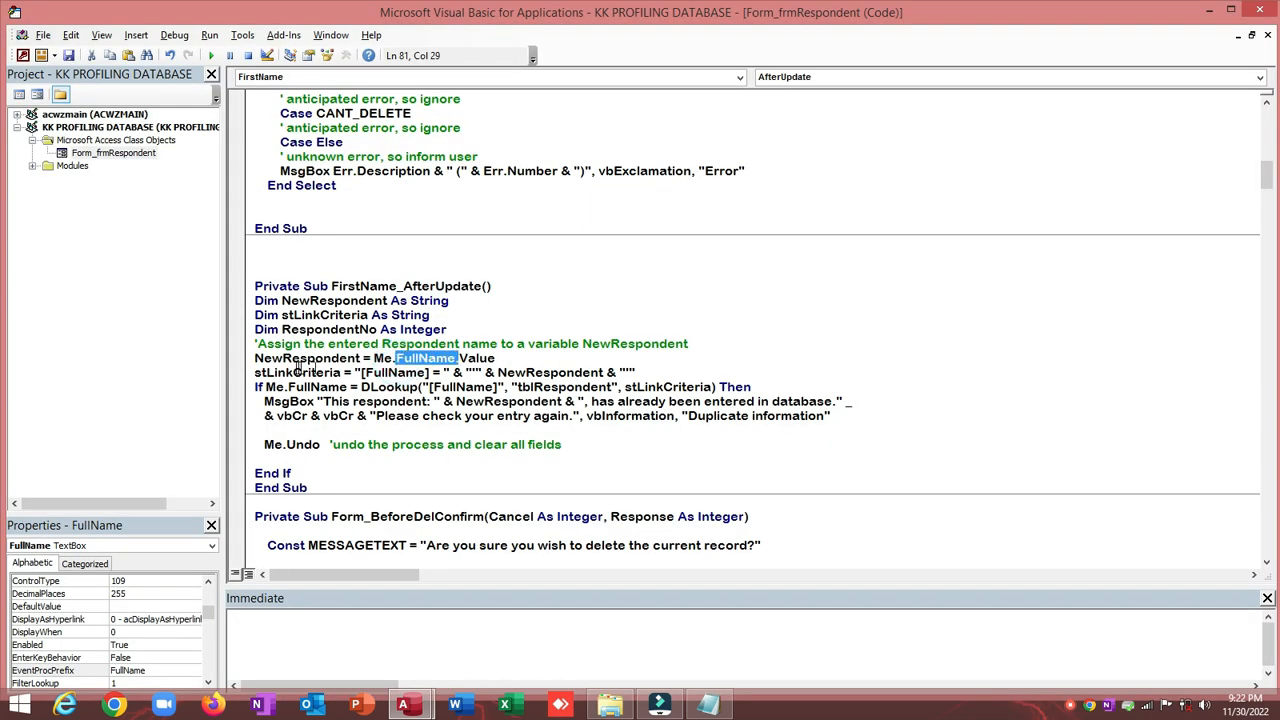
drag(256, 360, 339, 360)
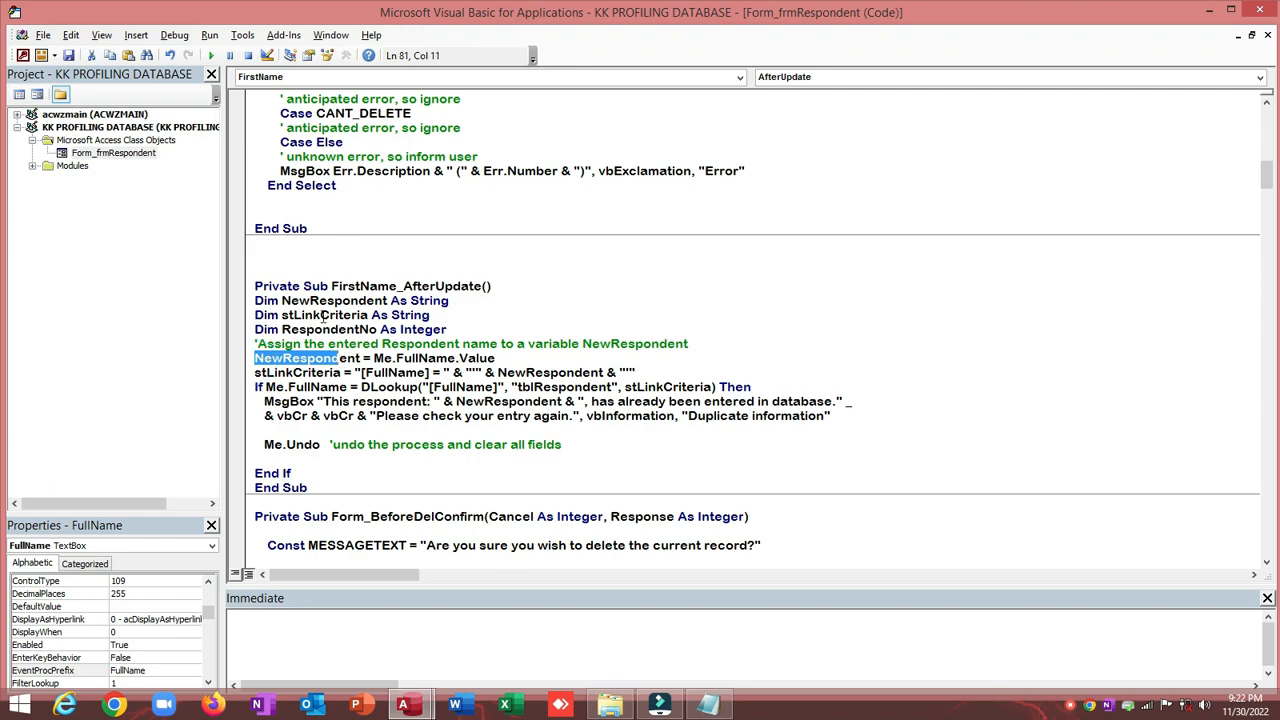
drag(284, 300, 384, 300)
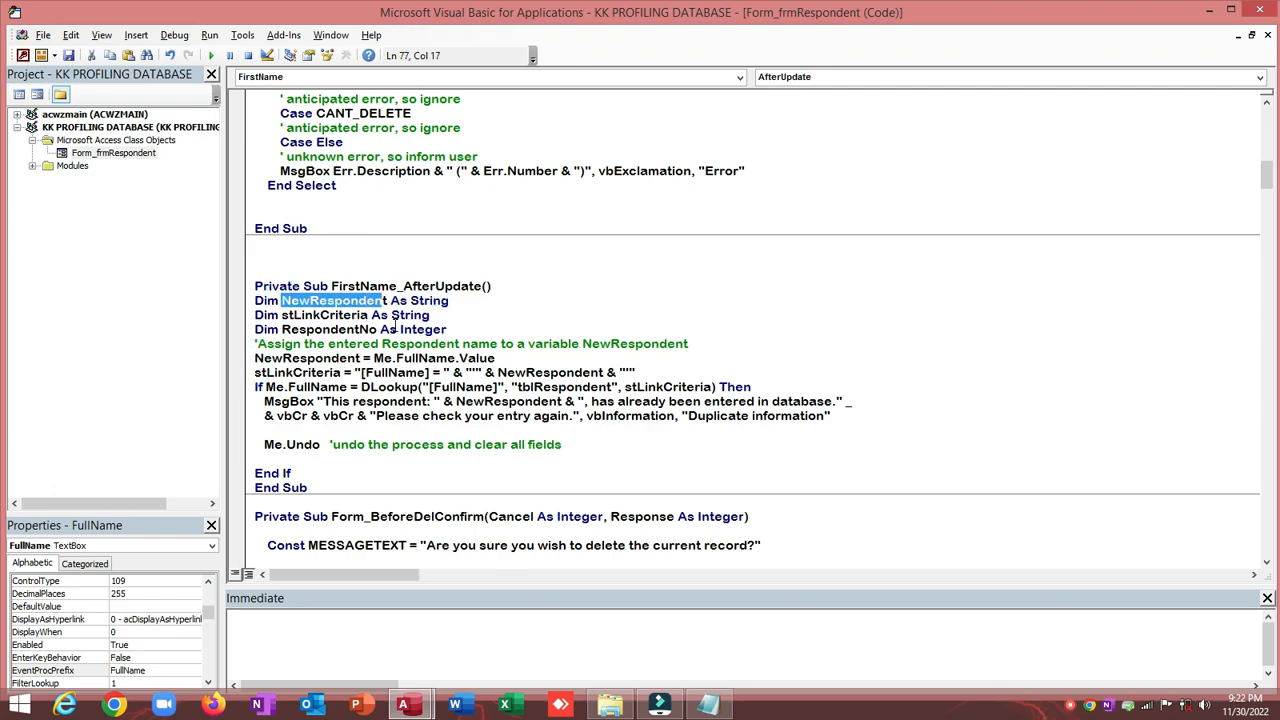
key(alt+F11)
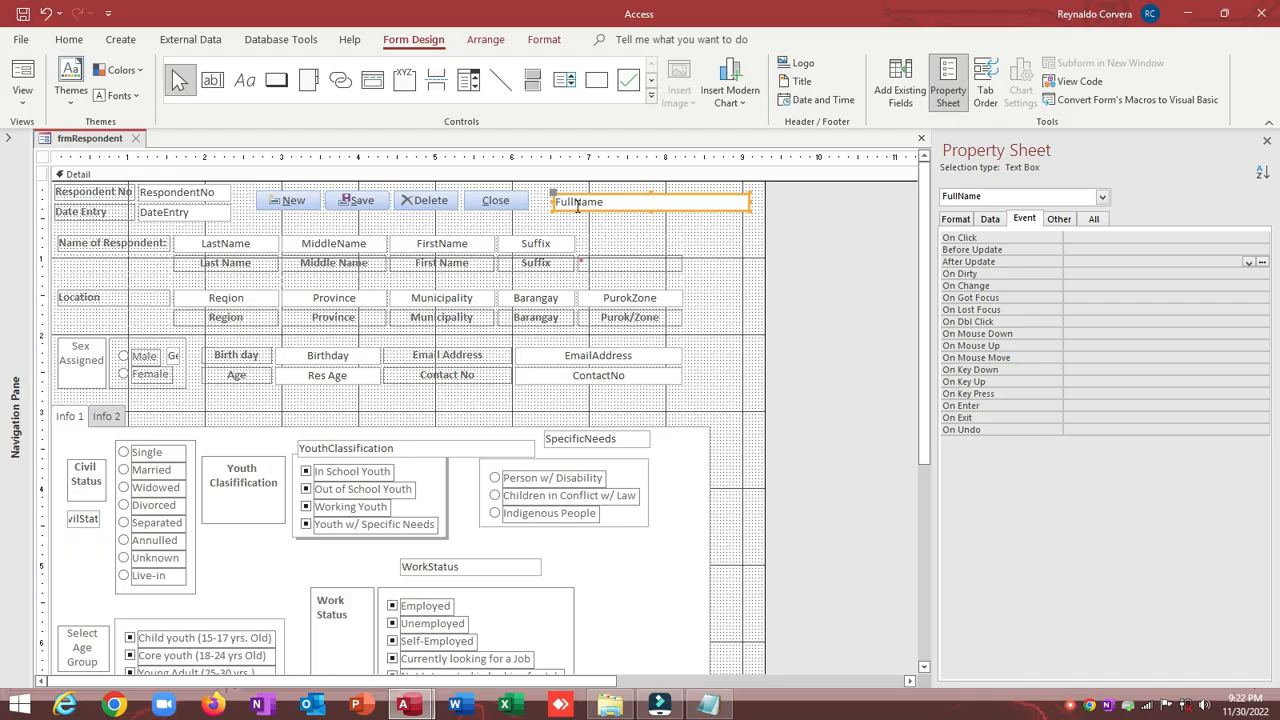
click(618, 230)
click(610, 203)
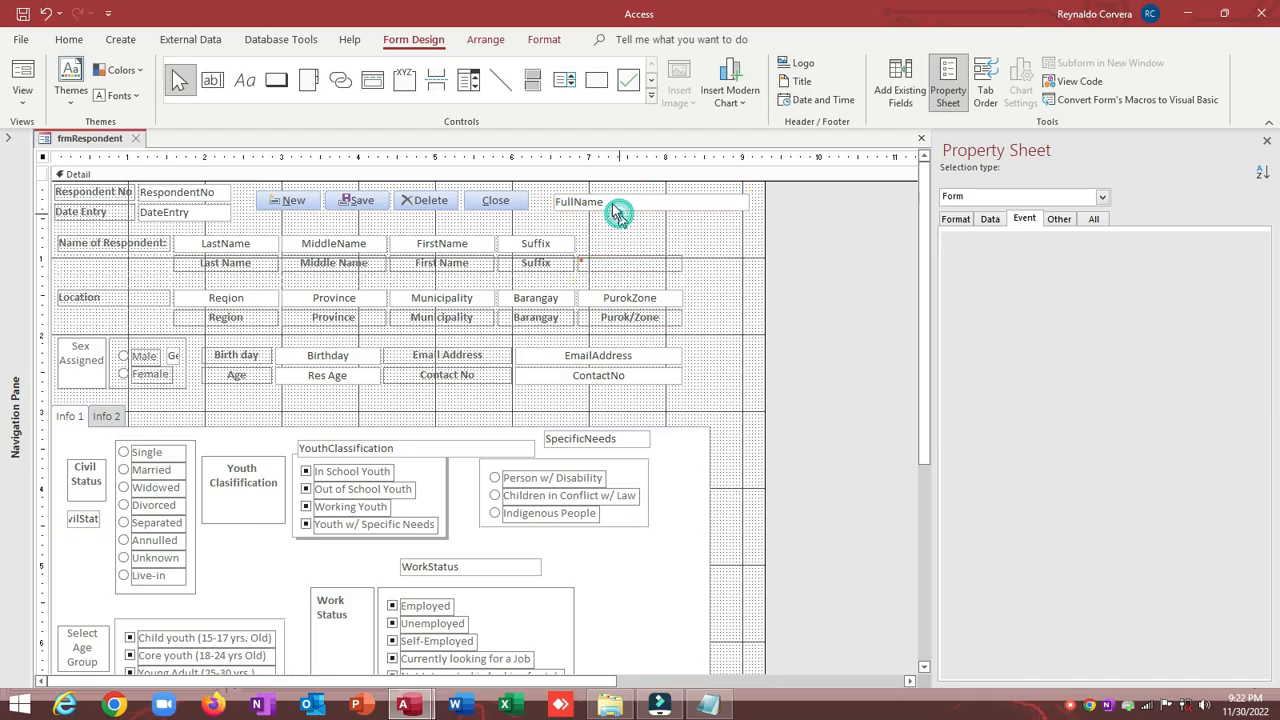
click(686, 228)
click(680, 202)
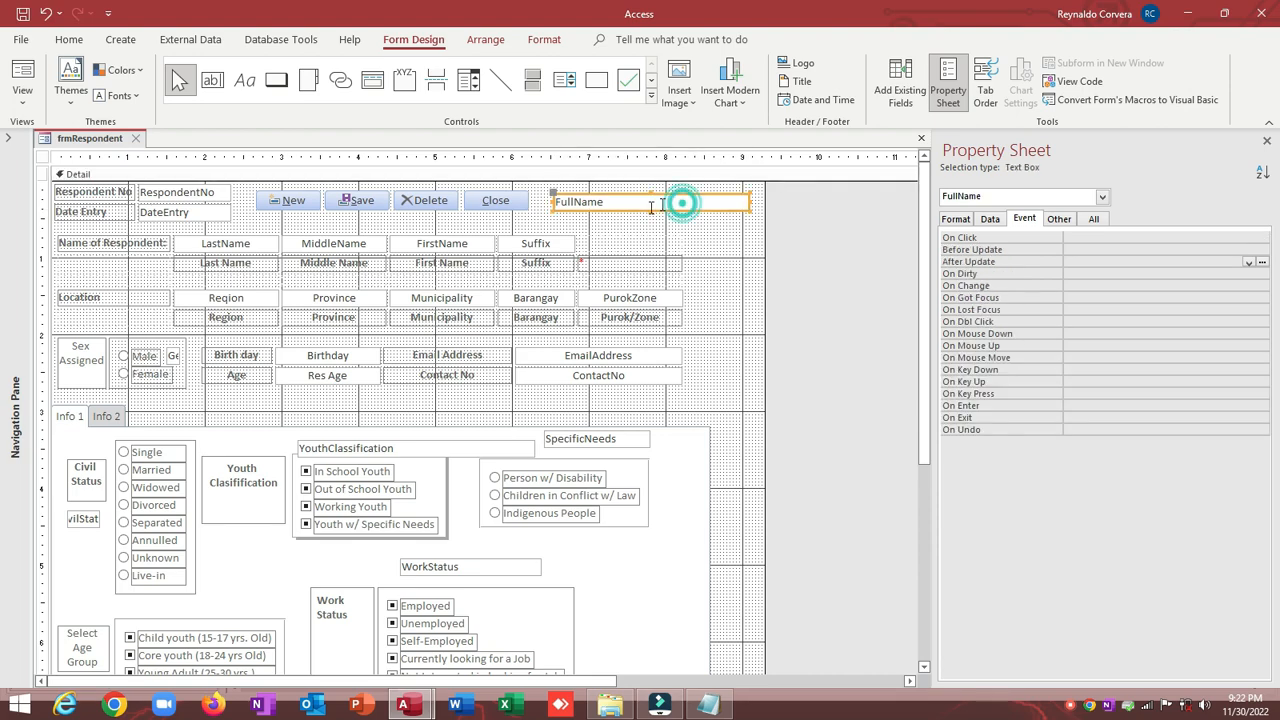
click(651, 229)
click(646, 208)
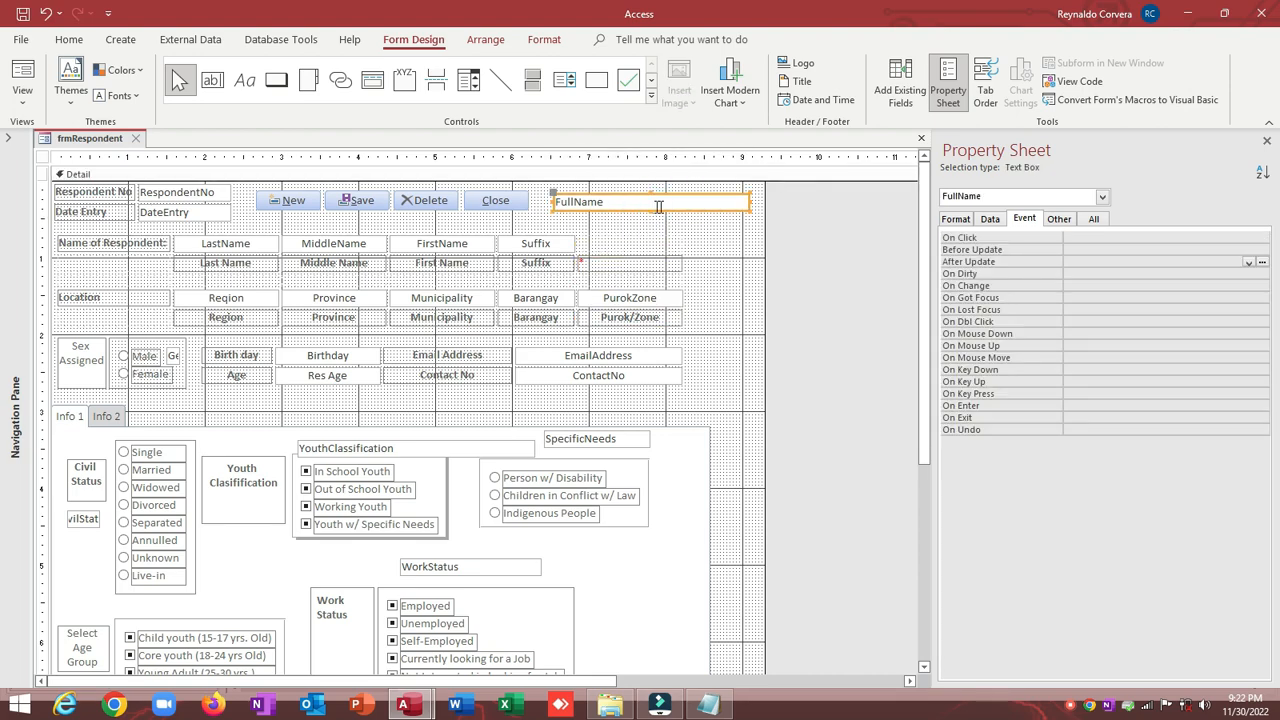
click(232, 250)
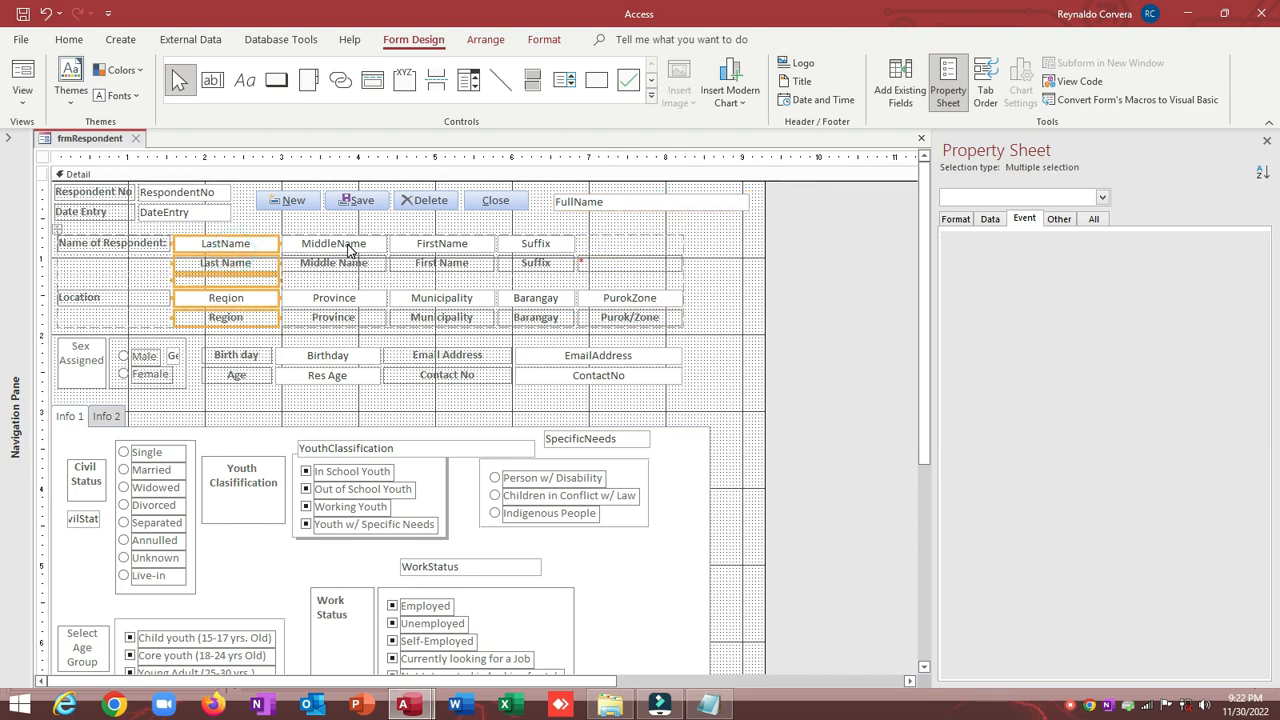
click(405, 215)
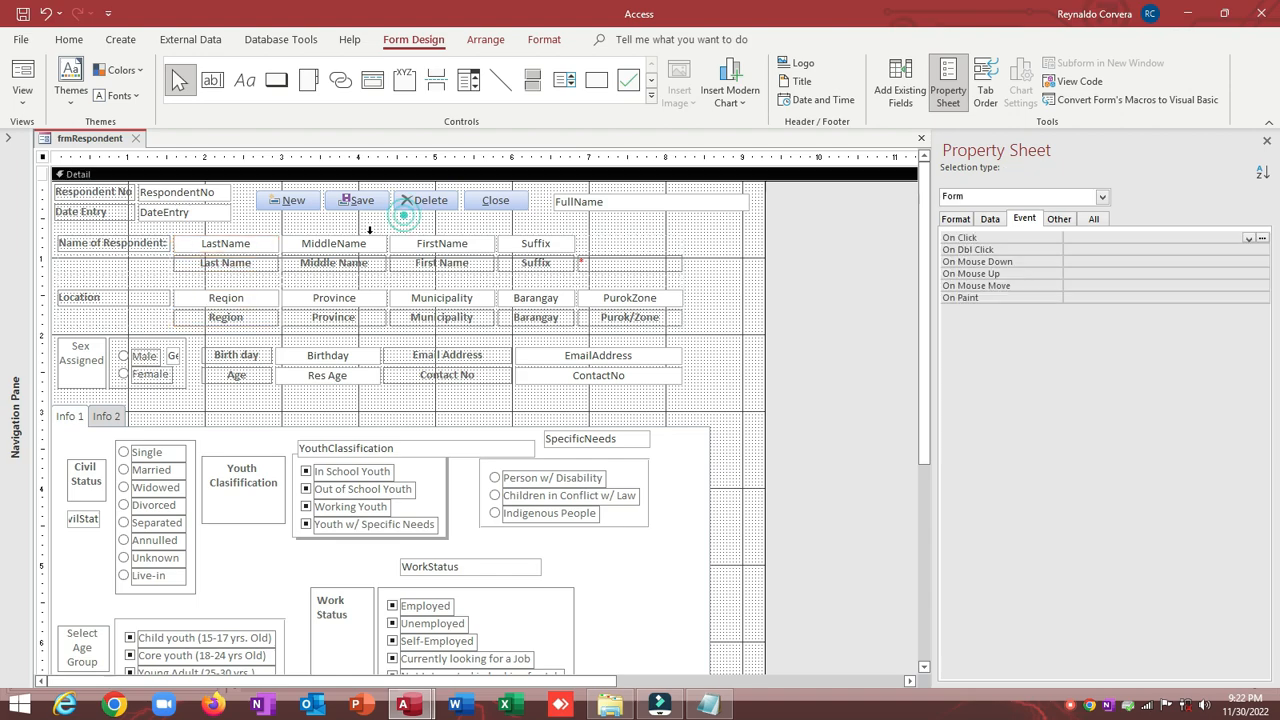
click(600, 203)
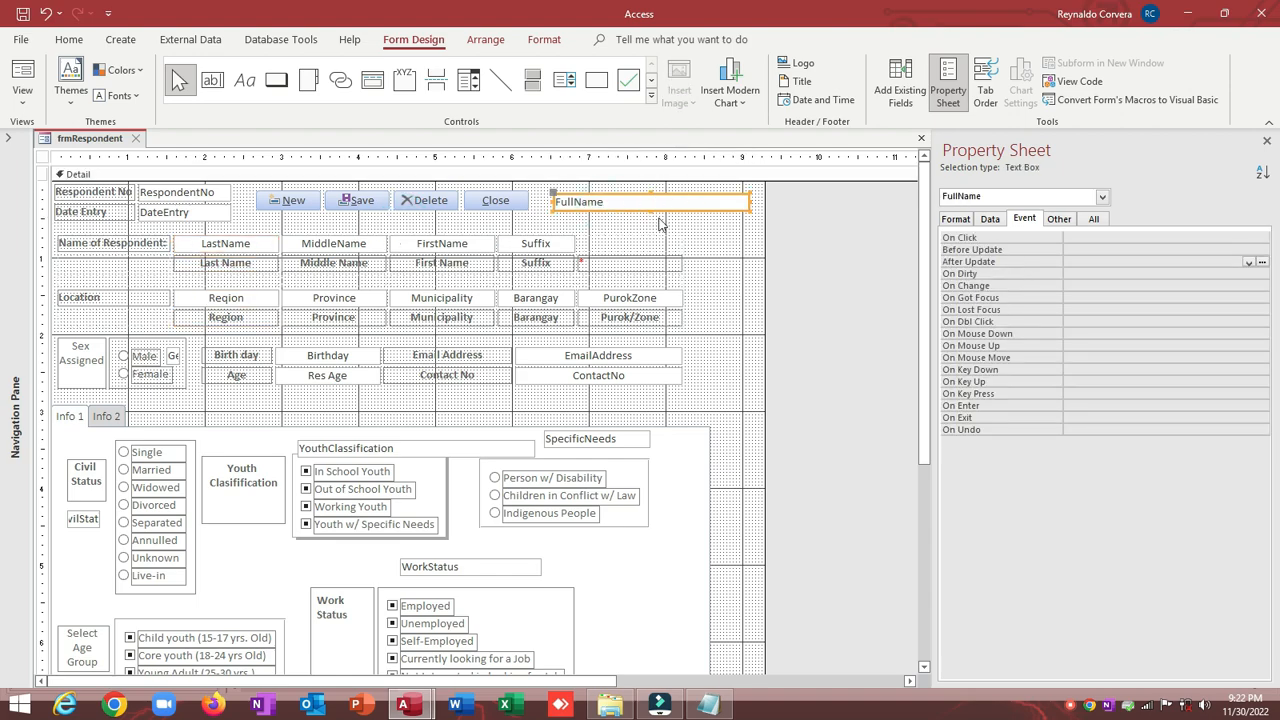
click(444, 248)
click(979, 262)
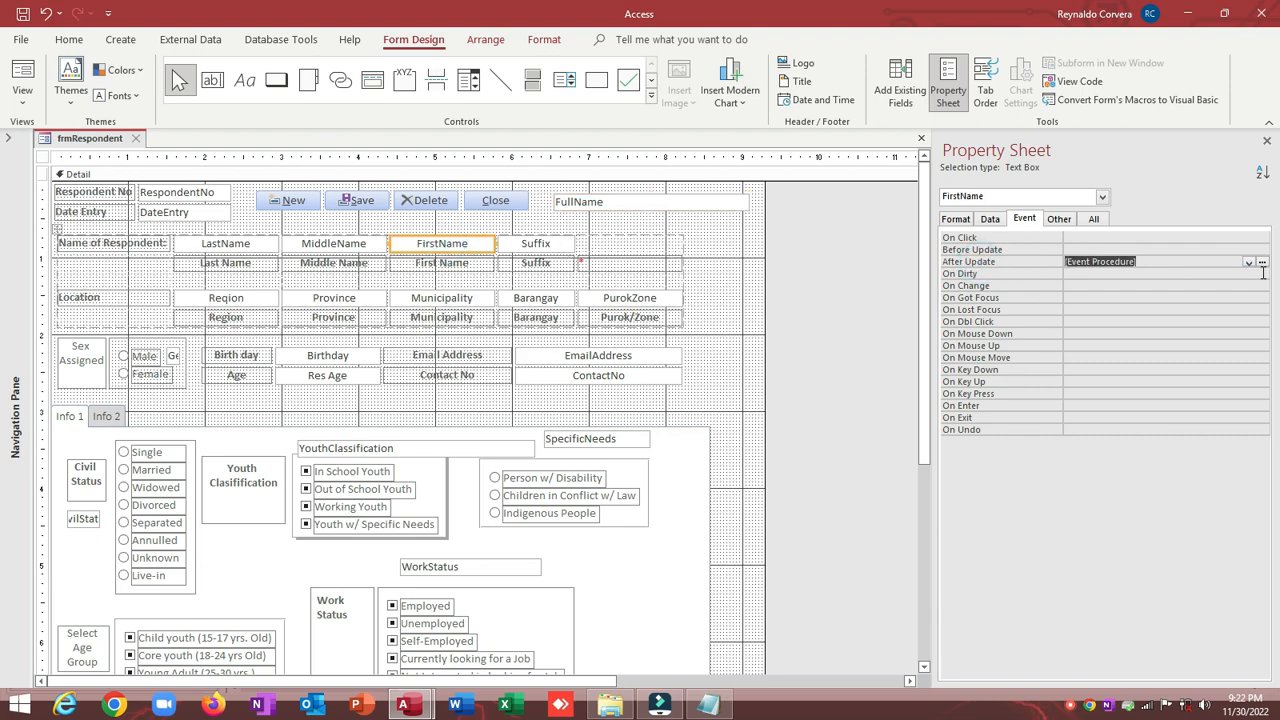
Step: Inspect FullName in the If condition and DLookup, then return to Access with the Navigation Pane expanded
click(1262, 265)
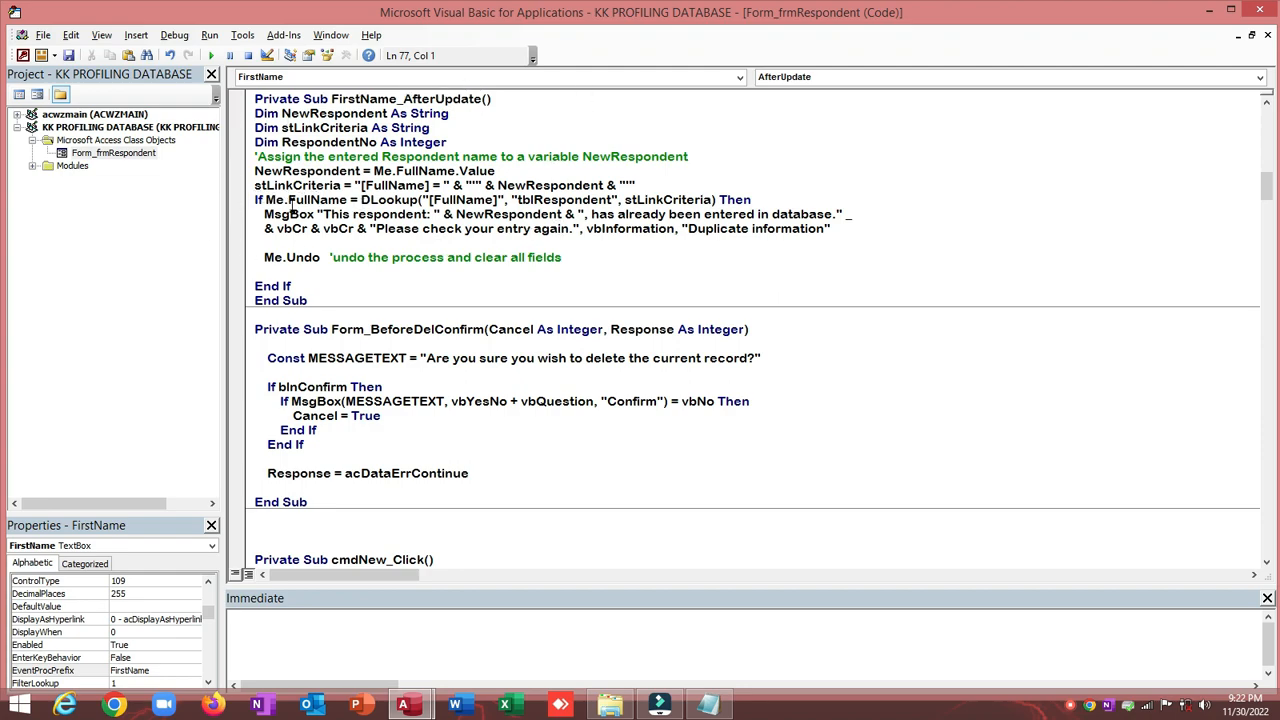
drag(289, 200, 328, 200)
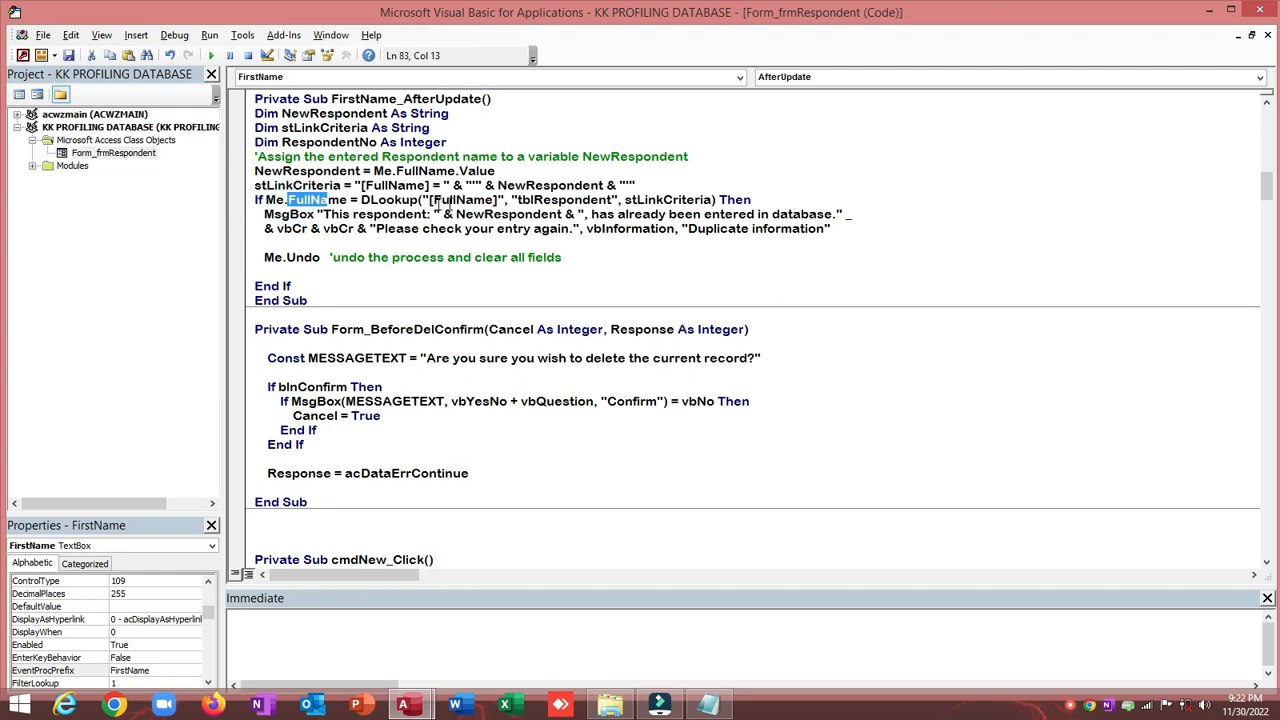
drag(431, 200, 495, 200)
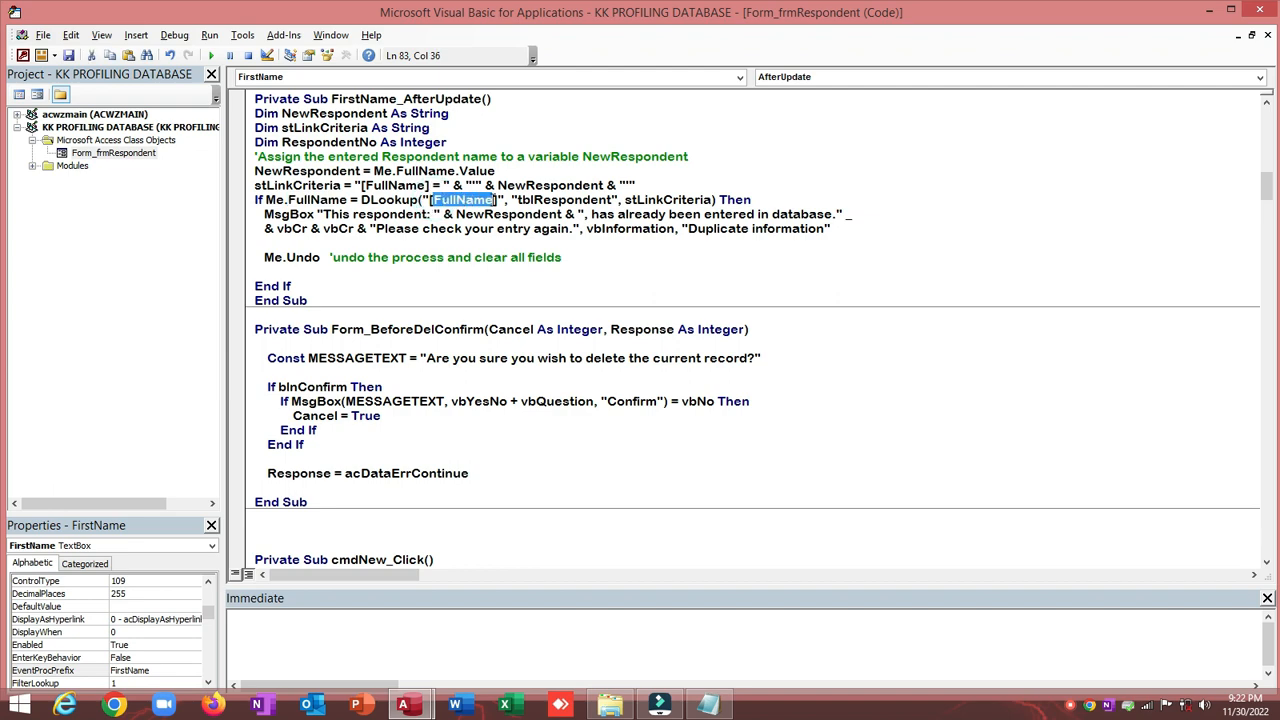
click(22, 55)
click(12, 141)
Step: Check tblRespondent's FullName is a calculated field in Design View, then close it and collapse the pane
right_click(48, 197)
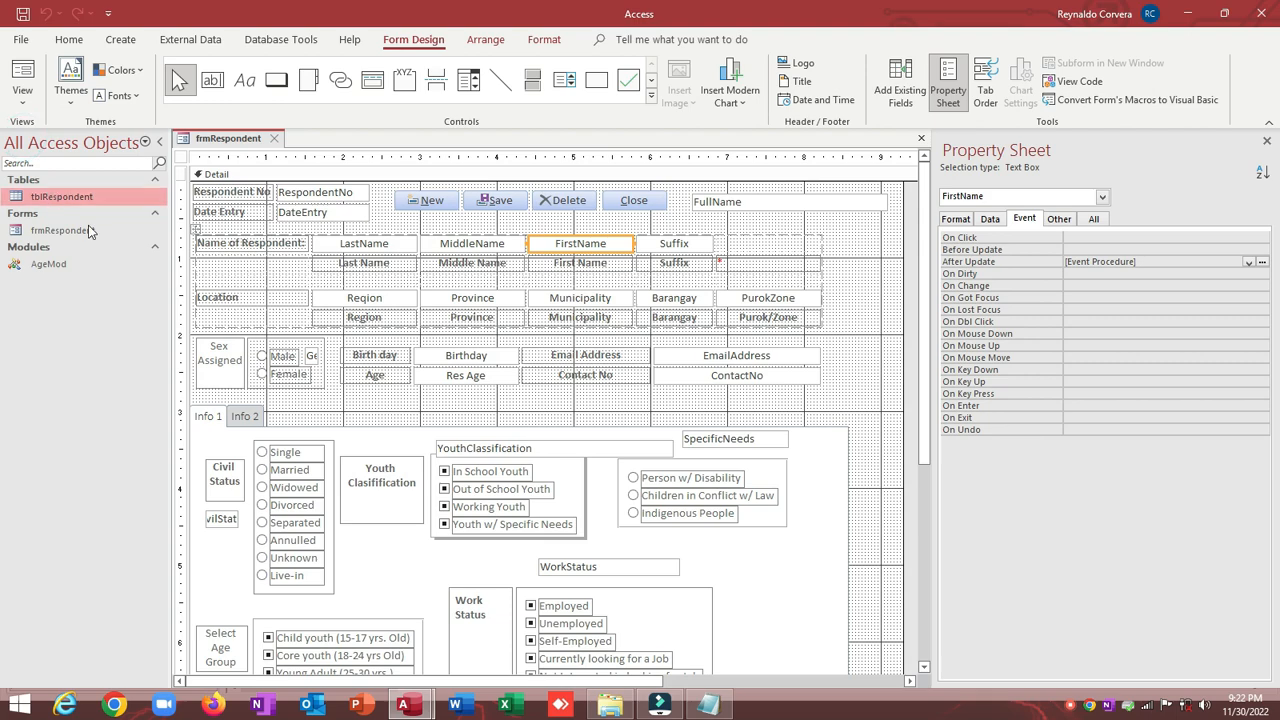
click(93, 229)
scroll(250, 330, down, 5)
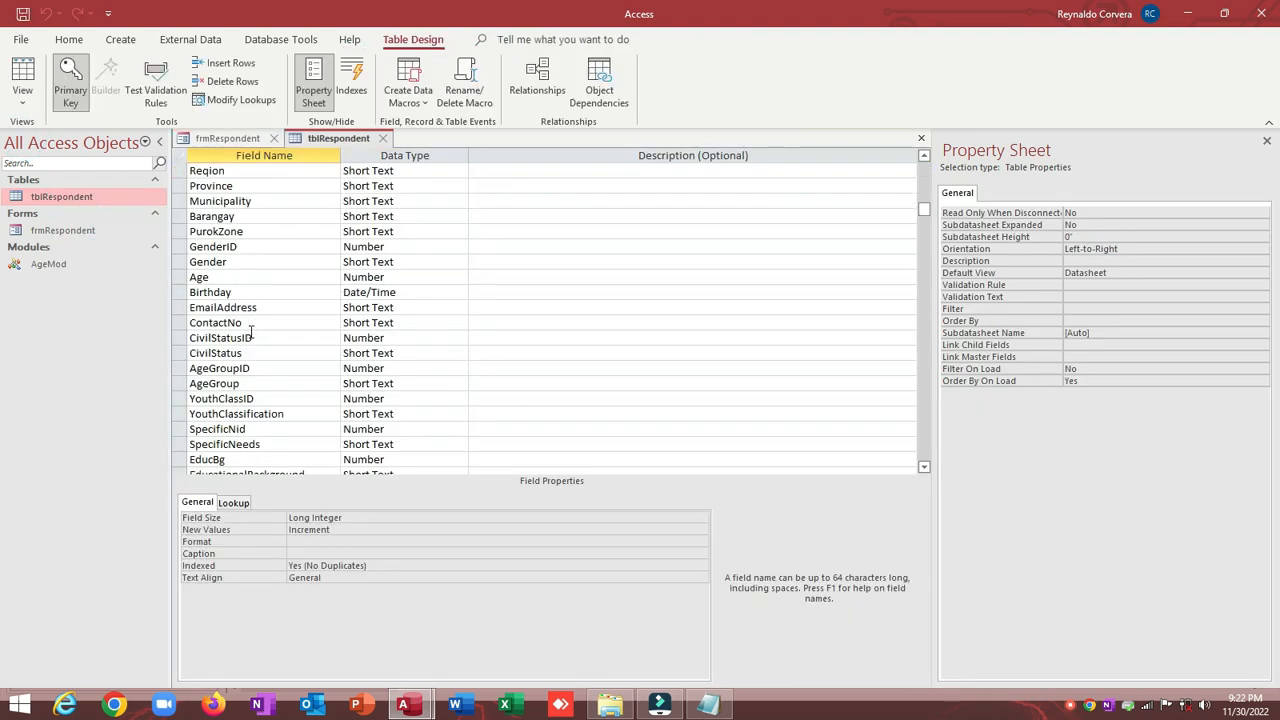
scroll(250, 330, down, 7)
double_click(263, 261)
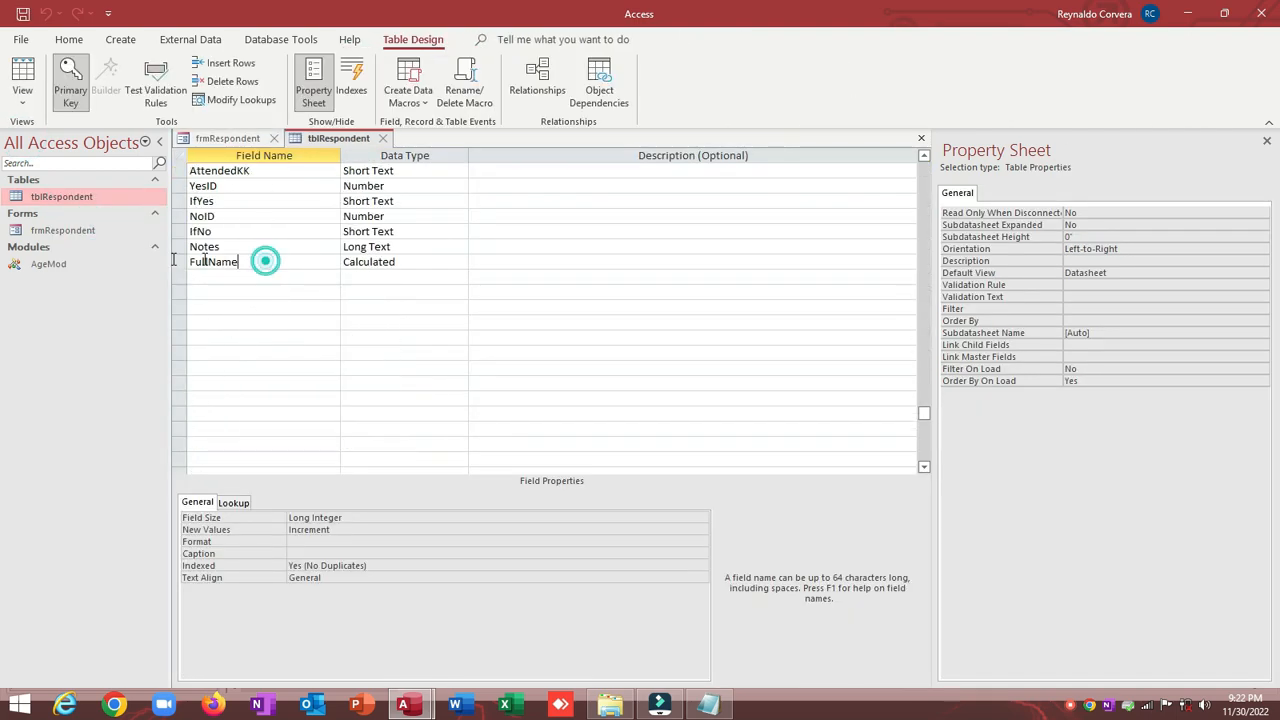
click(382, 138)
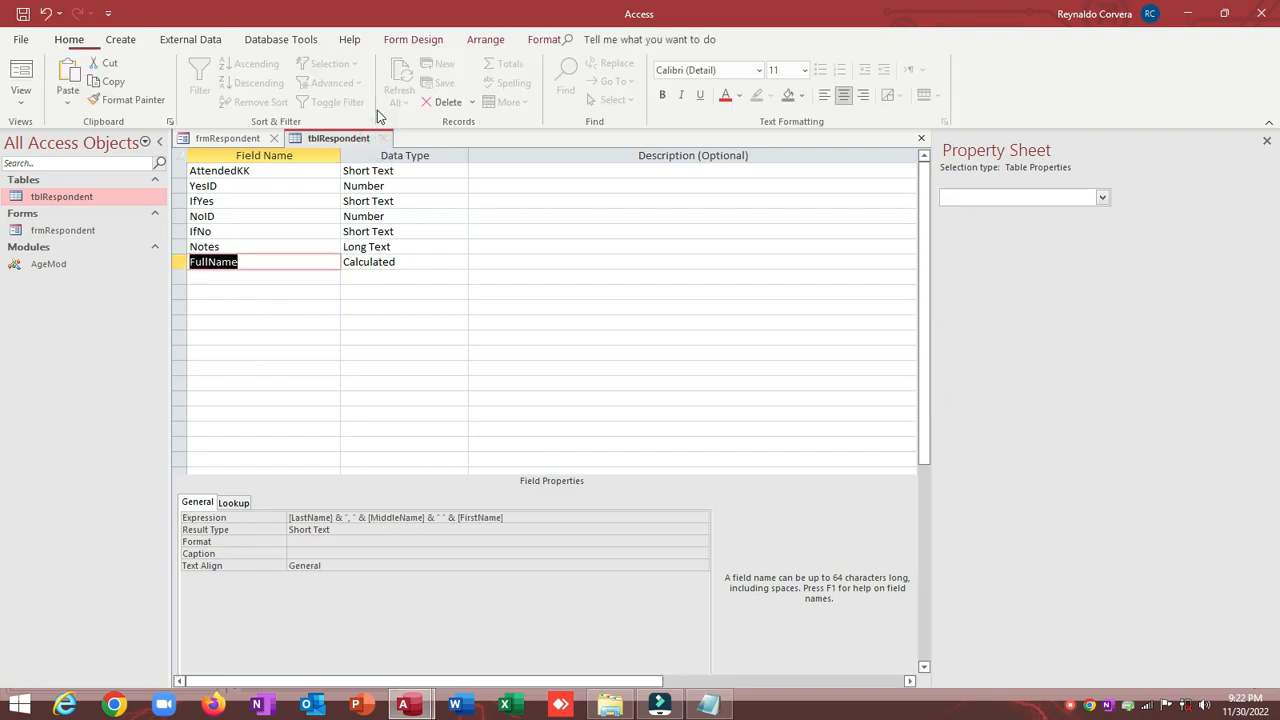
click(160, 143)
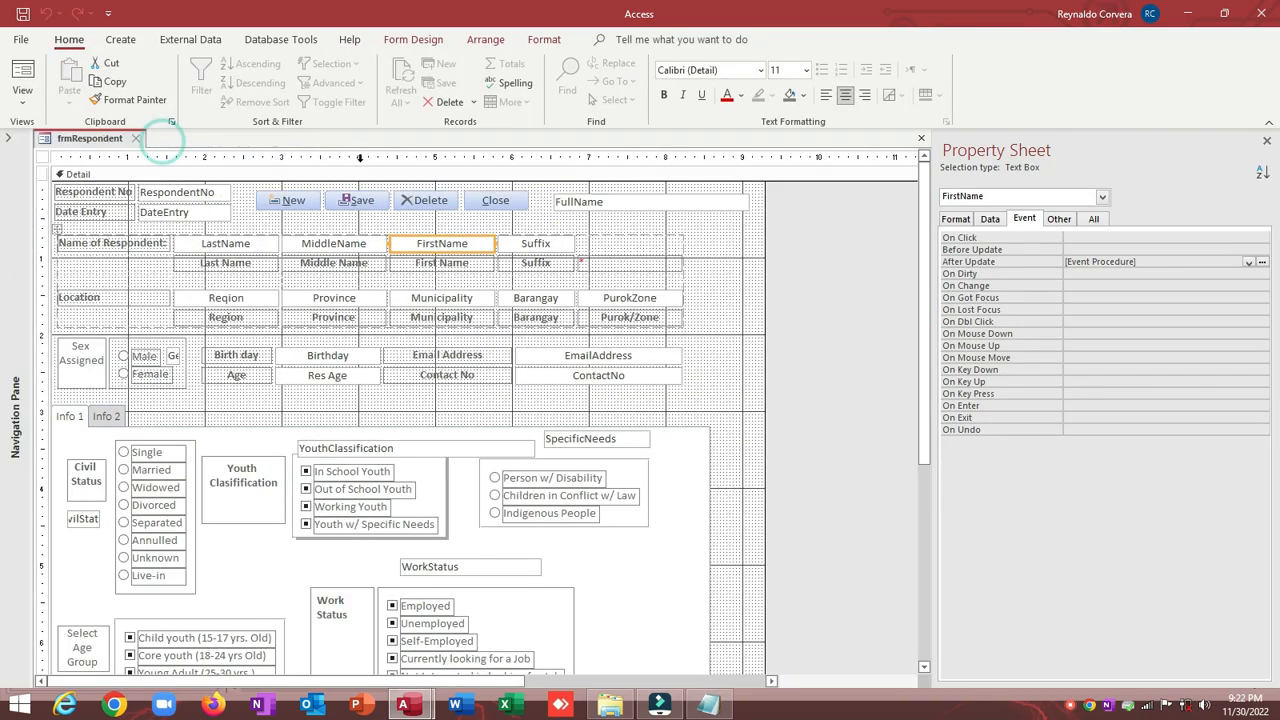
Step: Review the DLookup call's [FullName] field, tblRespondent table name and FullName condition
click(1262, 263)
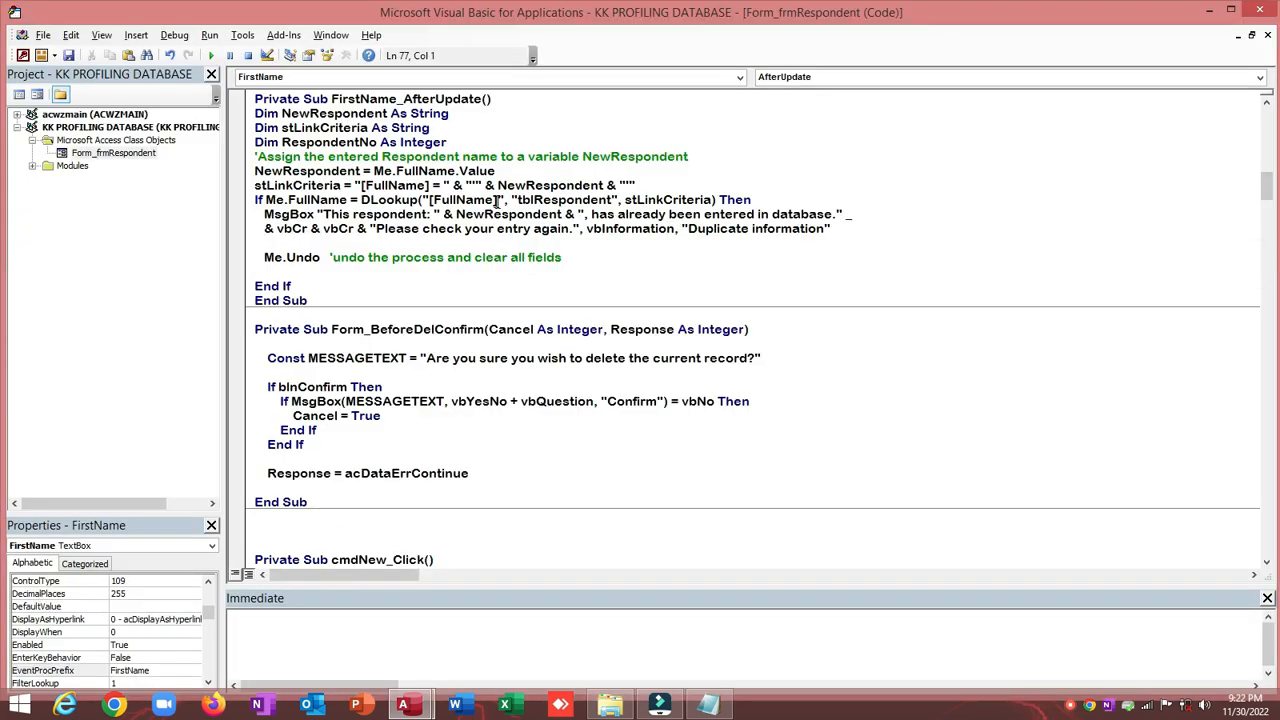
click(463, 199)
drag(519, 201, 607, 202)
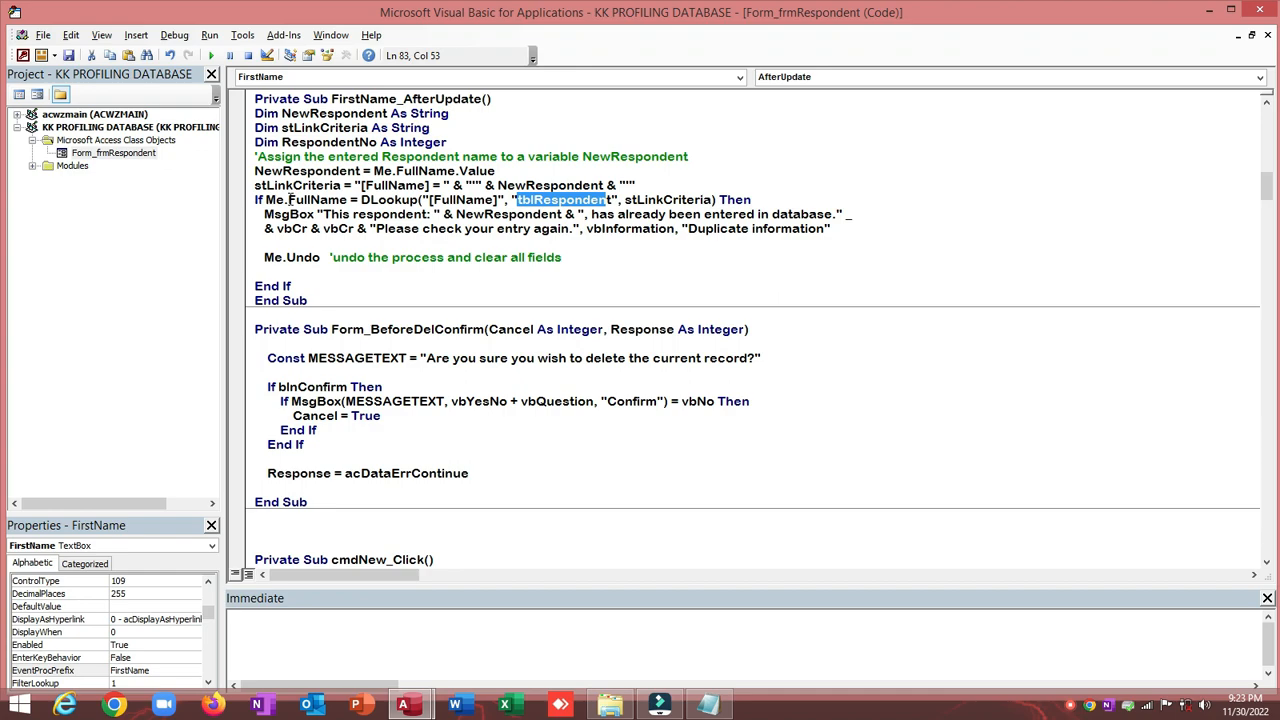
drag(288, 200, 341, 200)
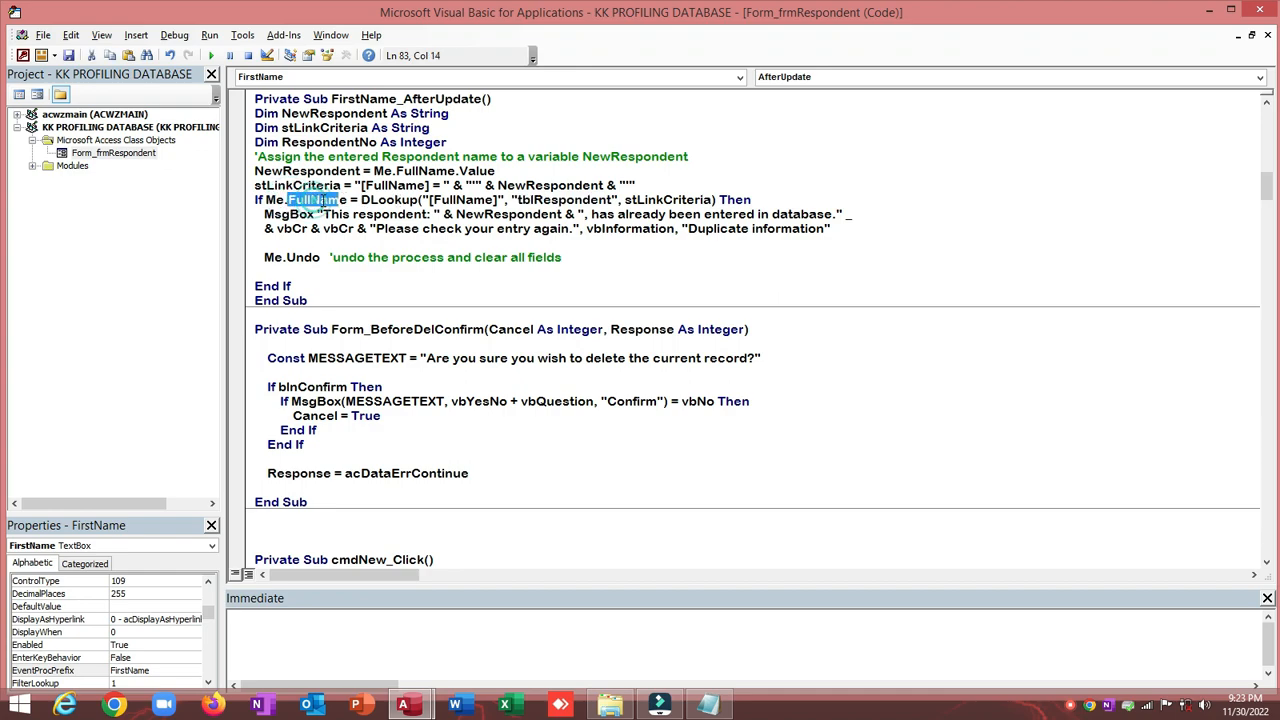
click(311, 200)
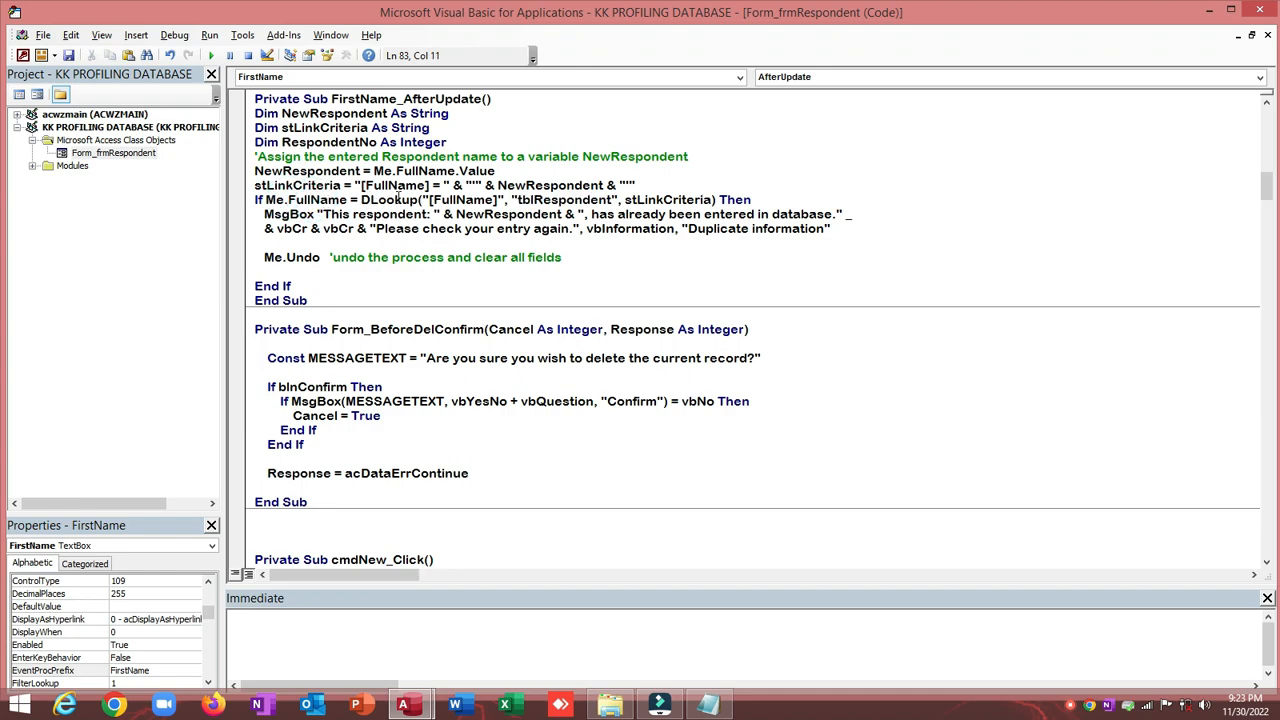
drag(431, 200, 490, 200)
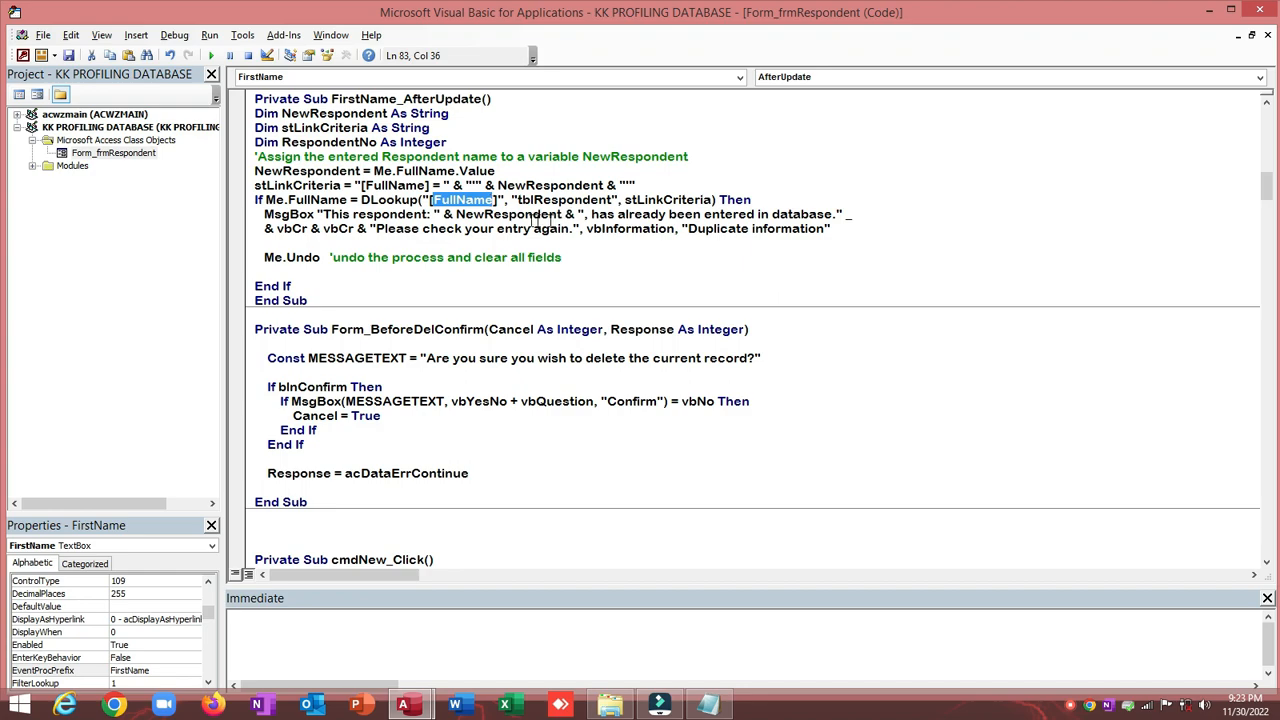
Step: Save the code module and close the VBA editor to return to frmRespondent
click(264, 216)
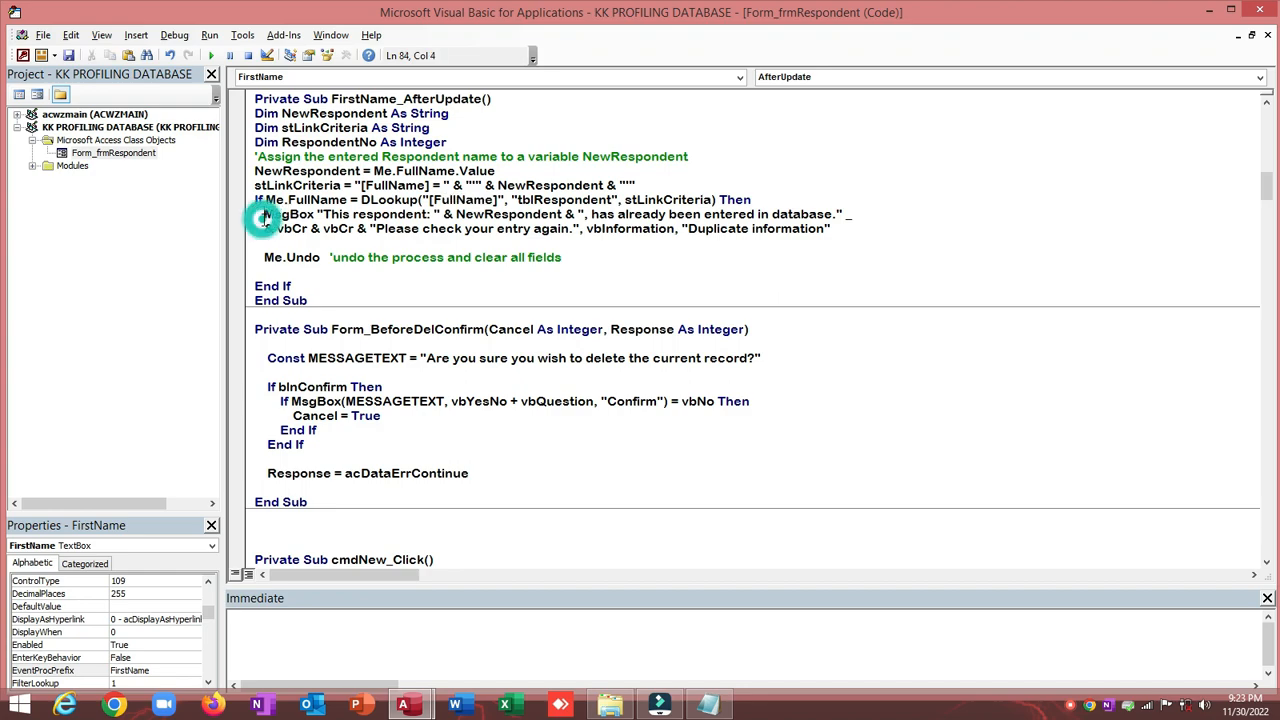
drag(264, 216, 357, 216)
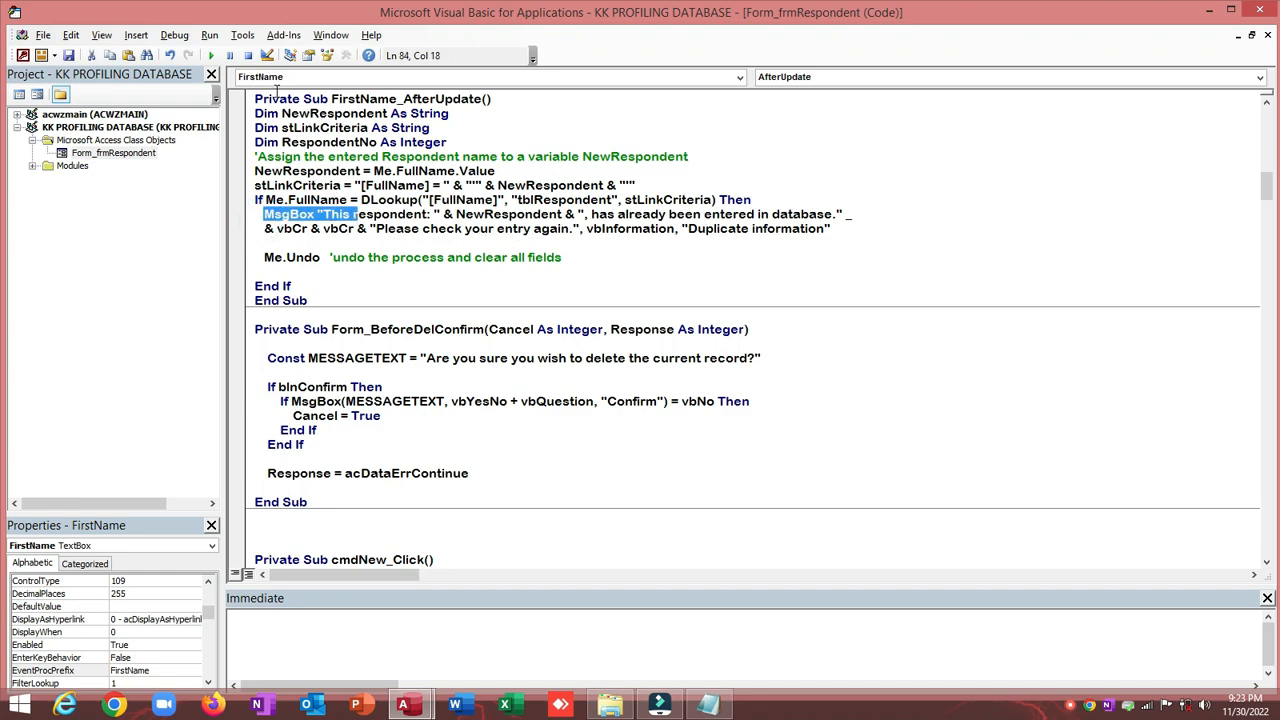
click(68, 55)
click(1263, 12)
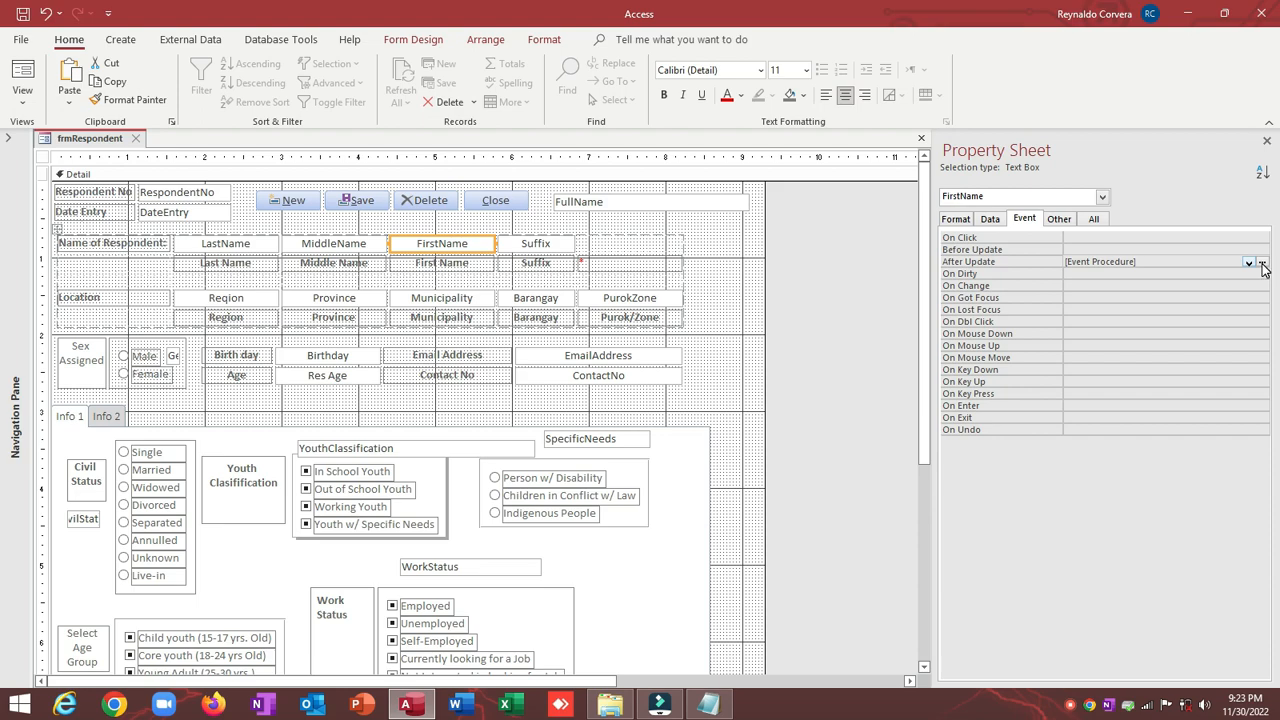
Step: Switch frmRespondent to Form View and start a new blank record 2
click(22, 68)
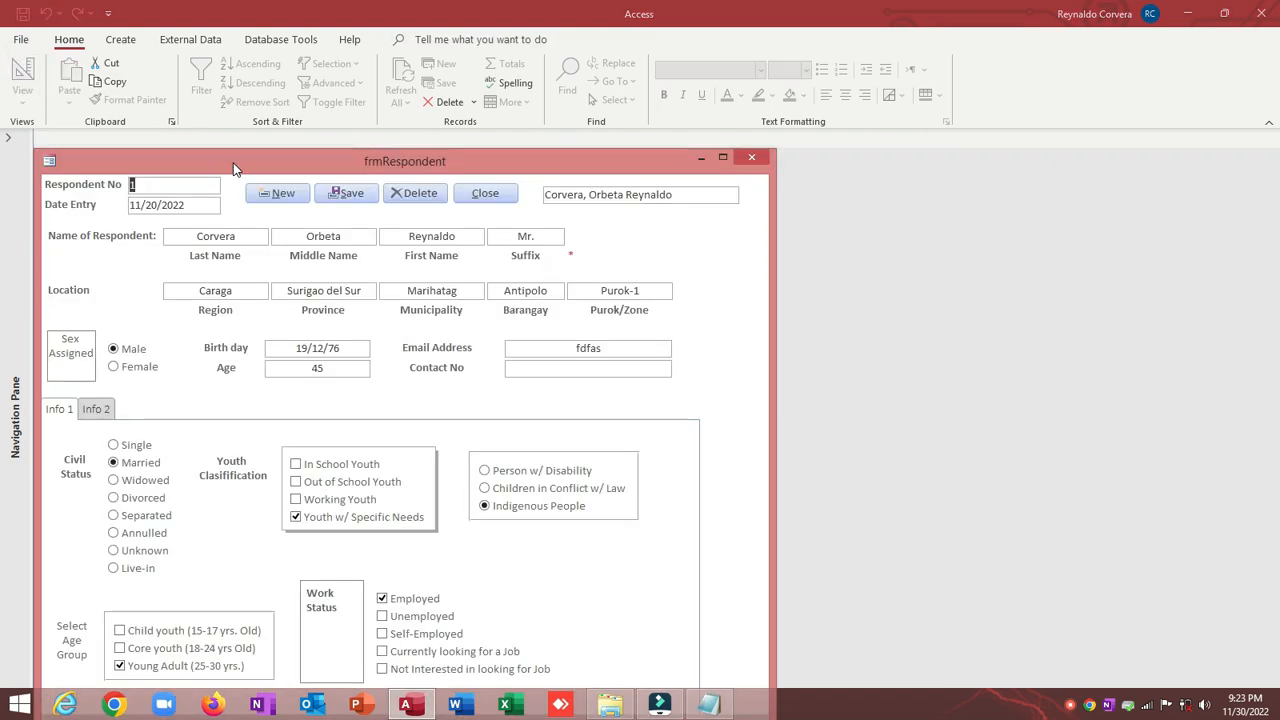
drag(233, 165, 312, 92)
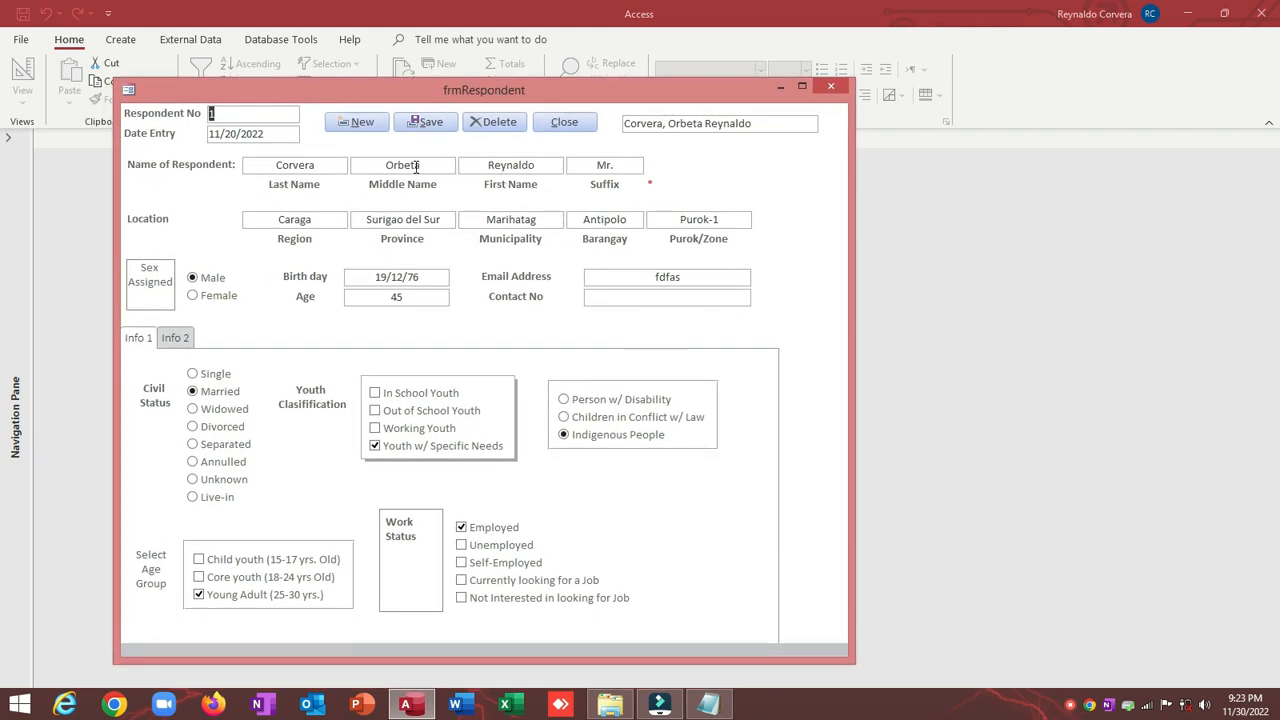
double_click(318, 165)
drag(377, 97, 360, 105)
click(341, 131)
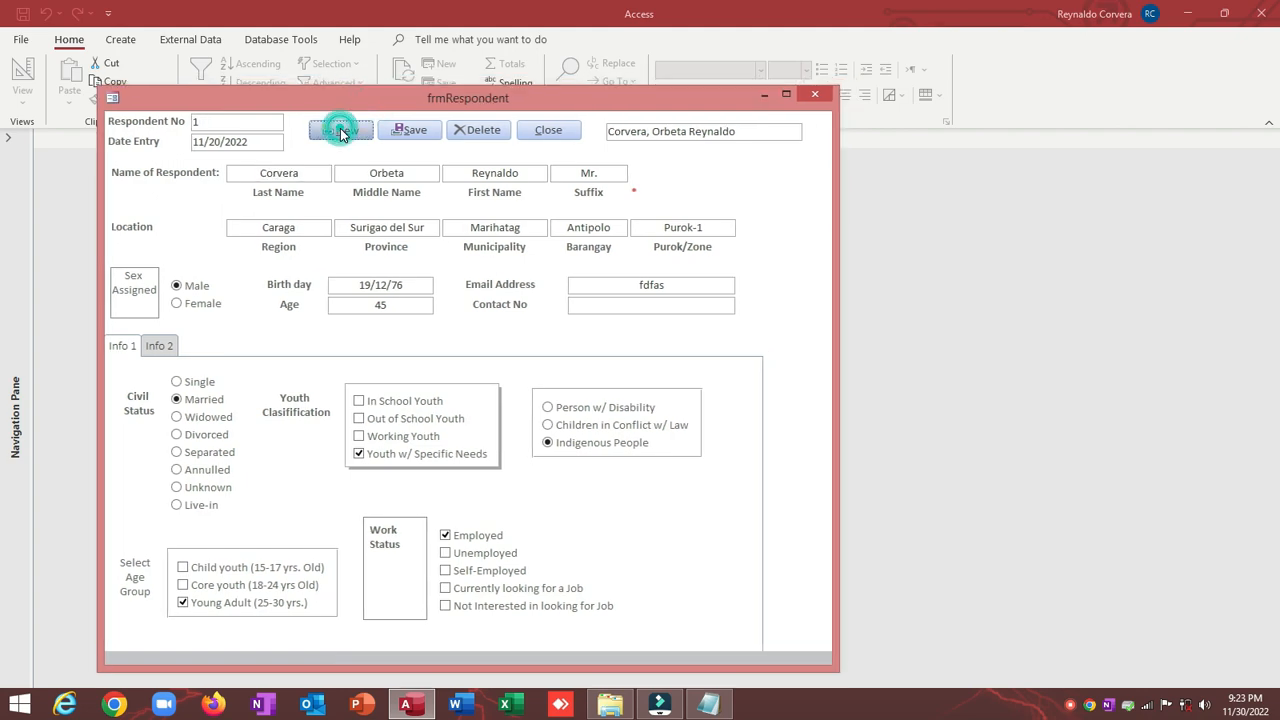
Step: Enter the first respondent's last, middle and first names again in the new record
click(284, 177)
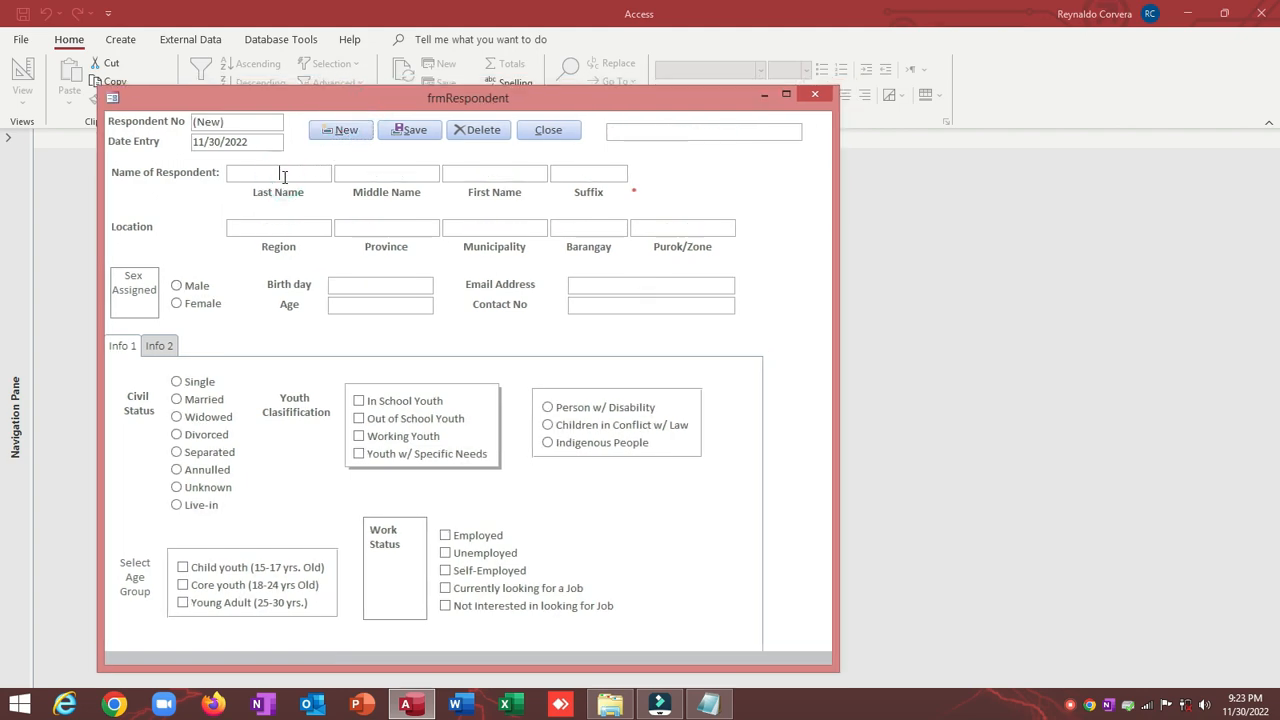
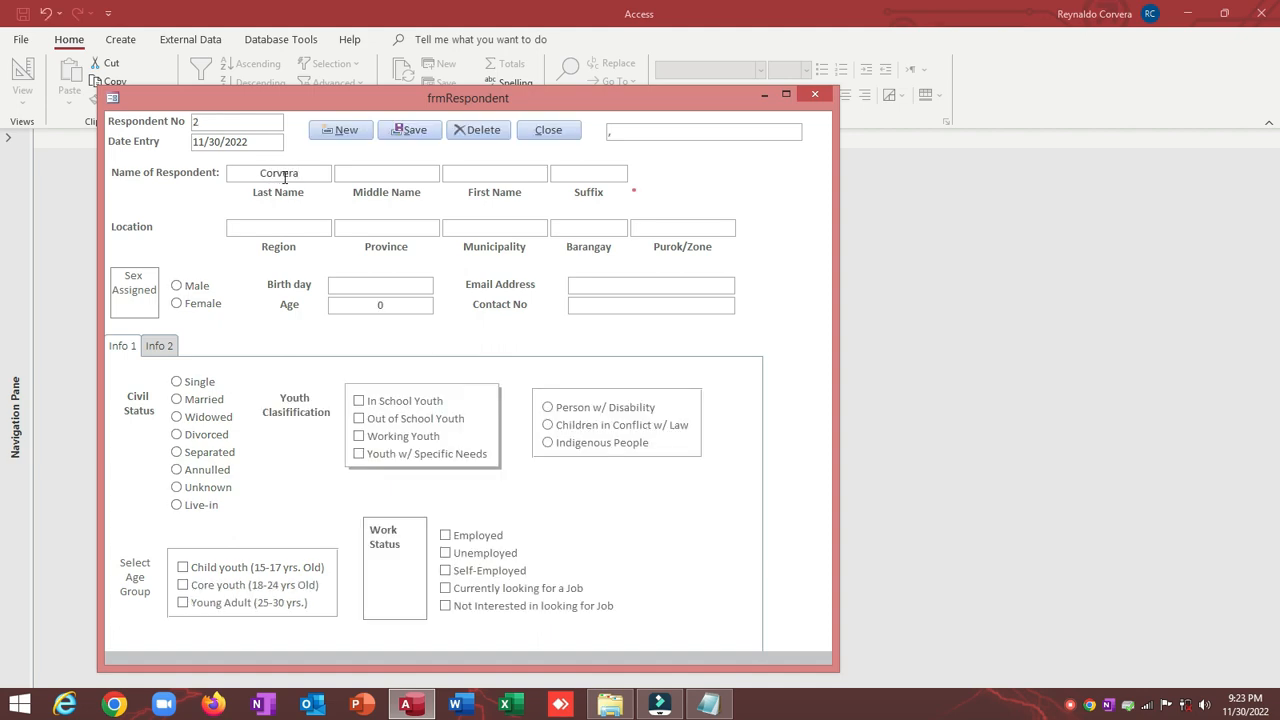
key(Tab)
key(Tab)
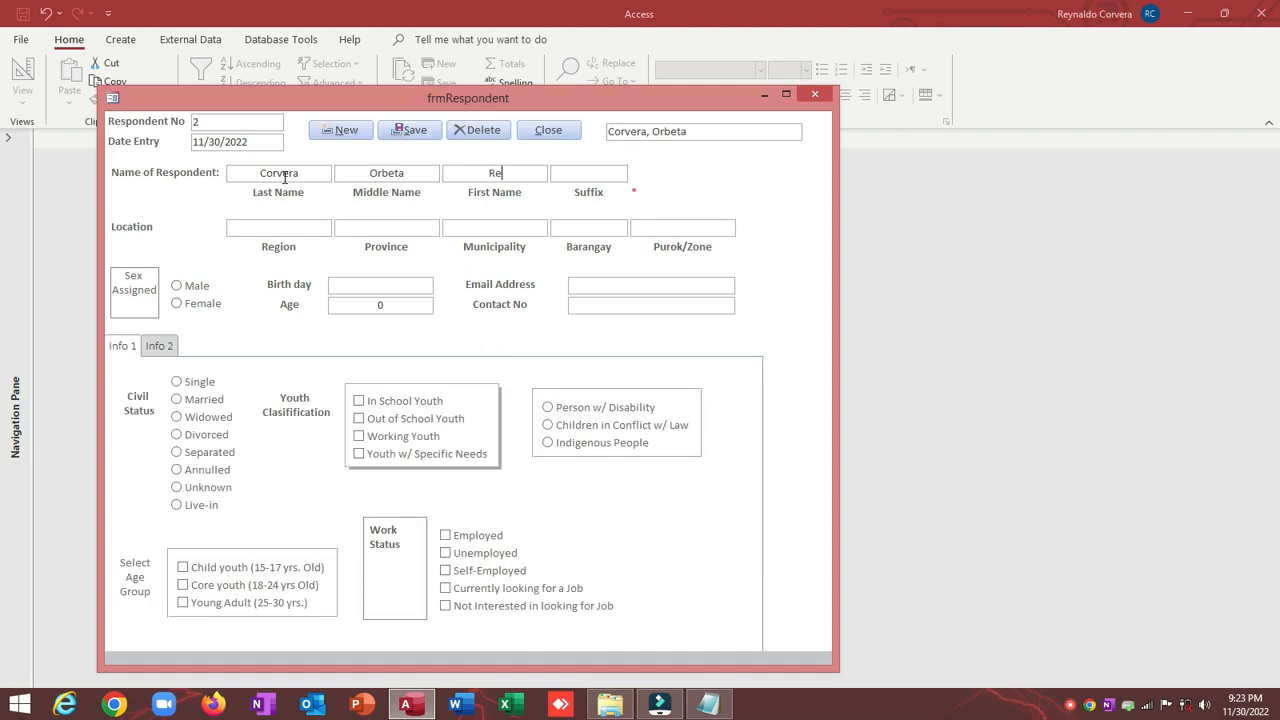
Step: Trigger the Duplicate information warning for the repeated name and dismiss it, clearing the record
key(Tab)
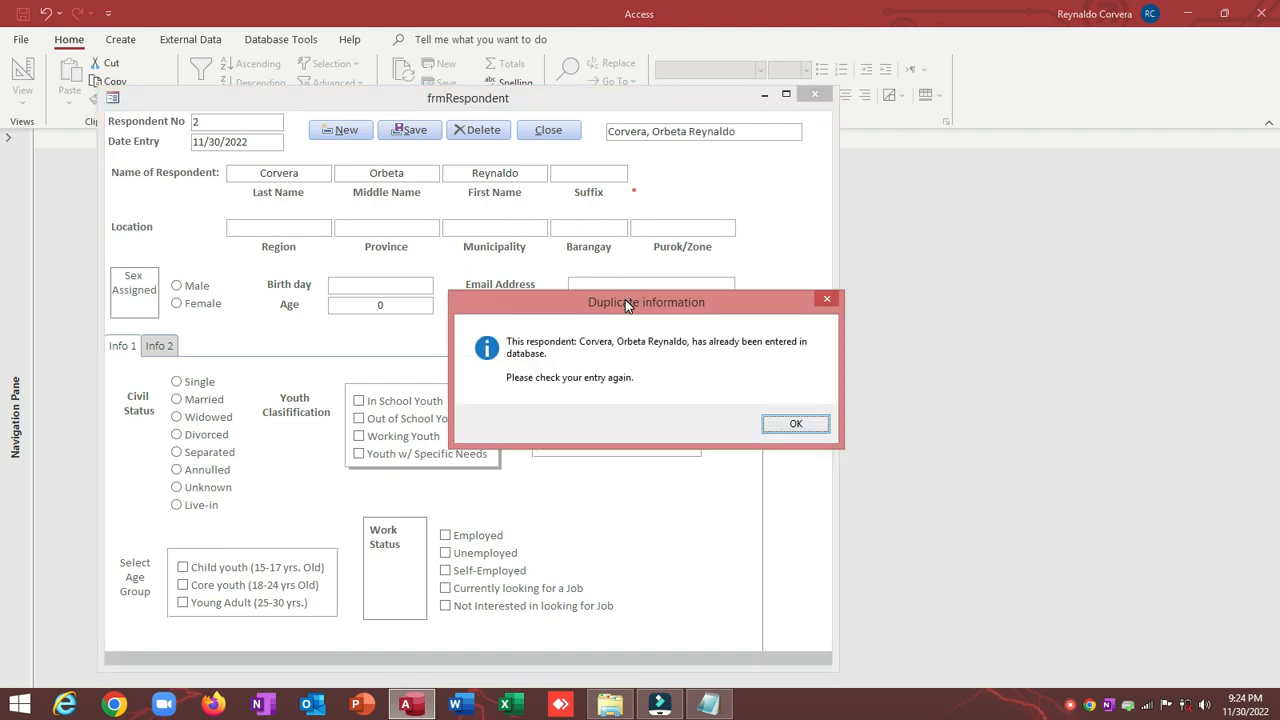
drag(625, 299, 597, 239)
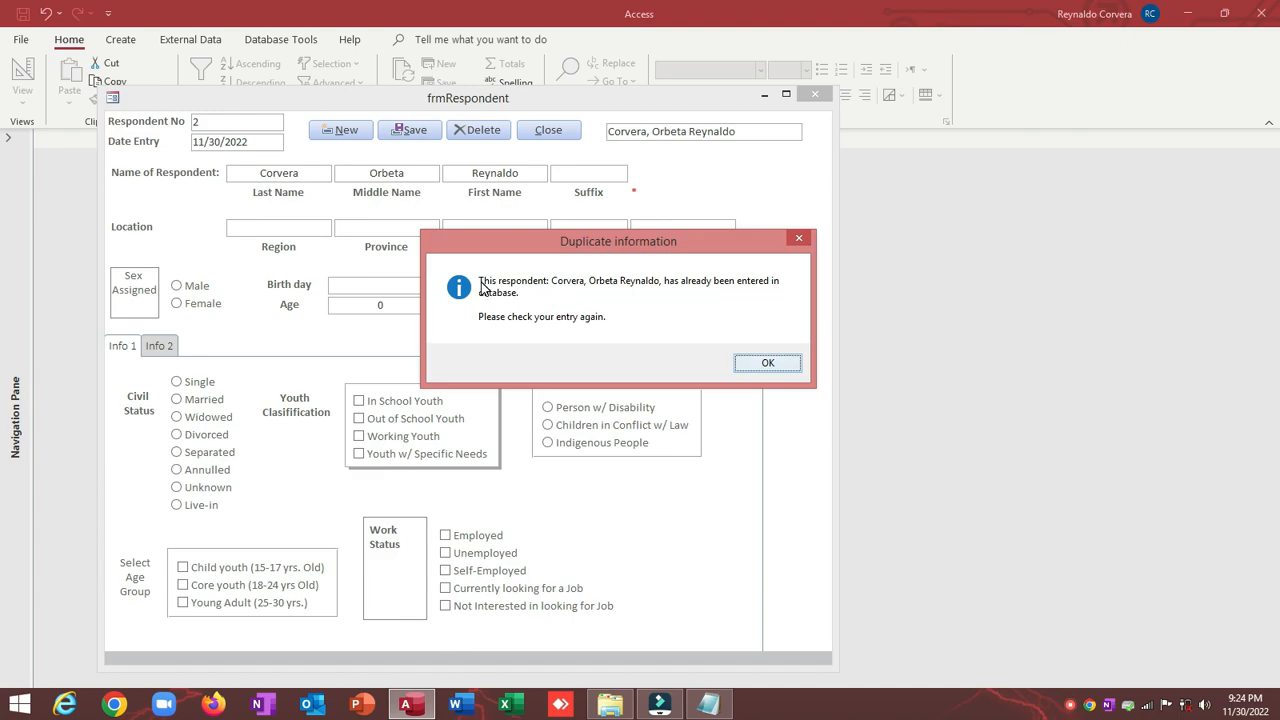
click(764, 366)
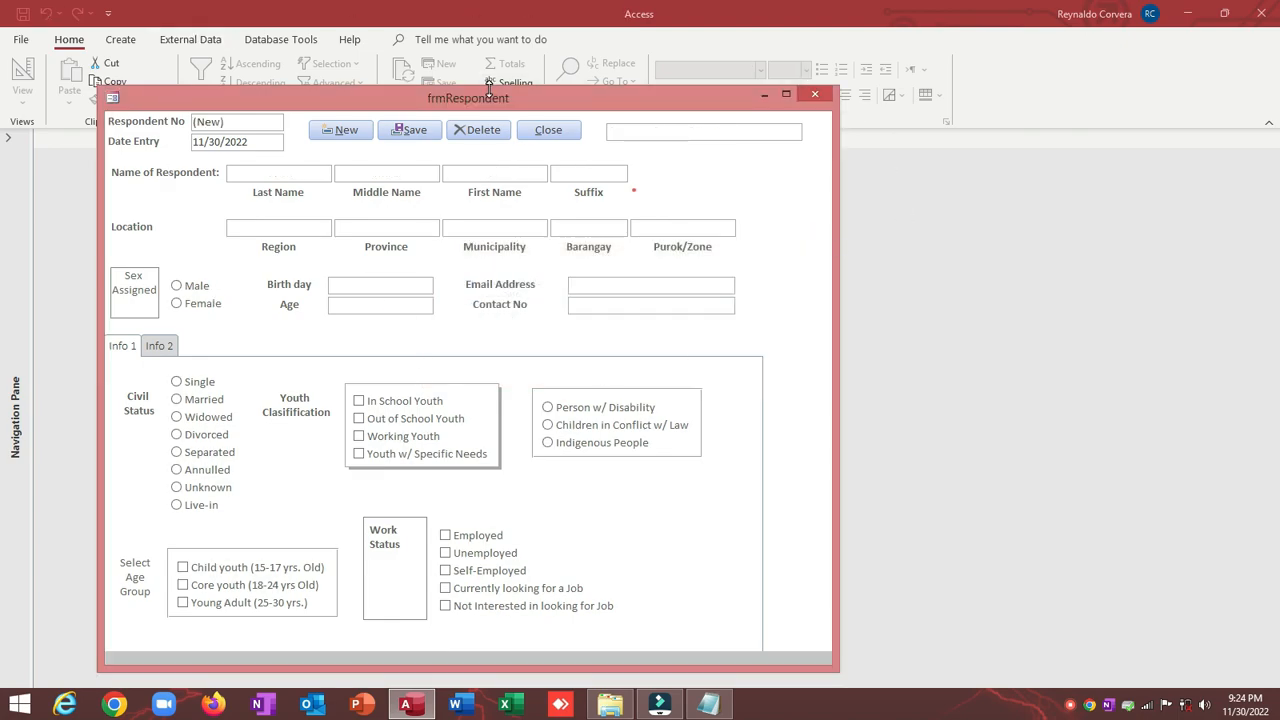
Step: Switch the form to Design View and open tblRespondent to confirm it holds only record 1
drag(490, 97, 552, 155)
right_click(552, 156)
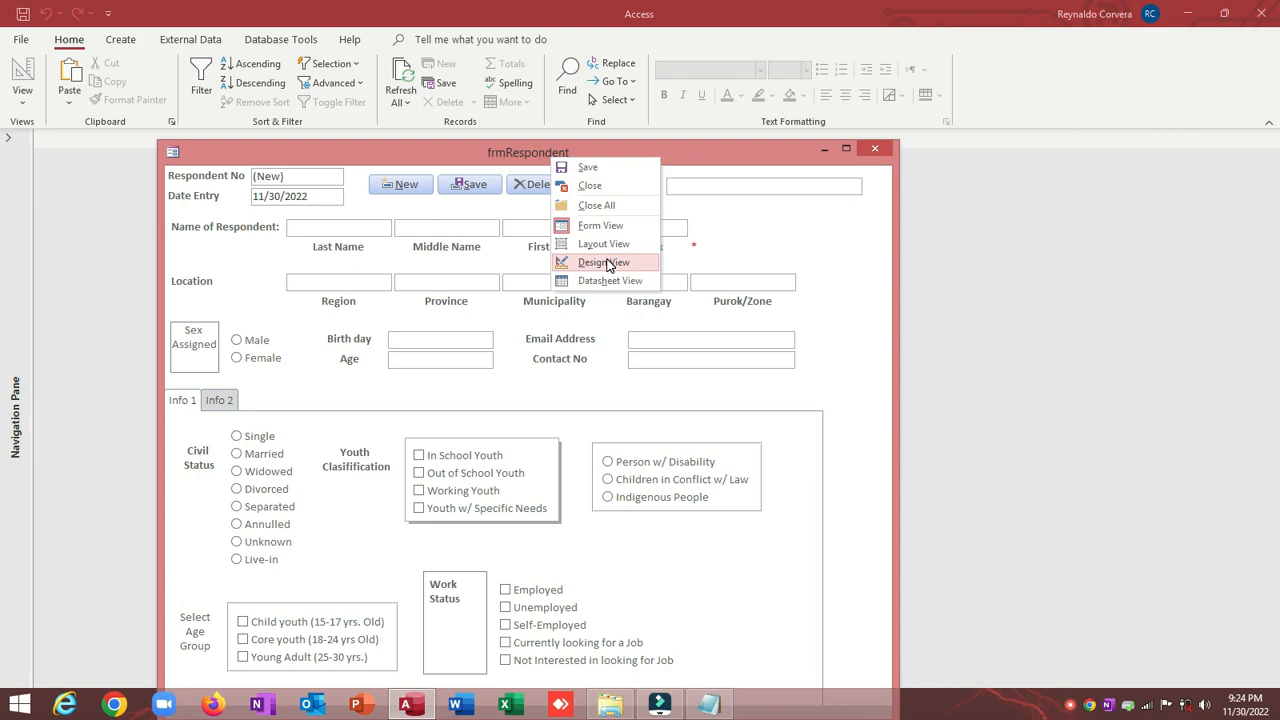
click(606, 263)
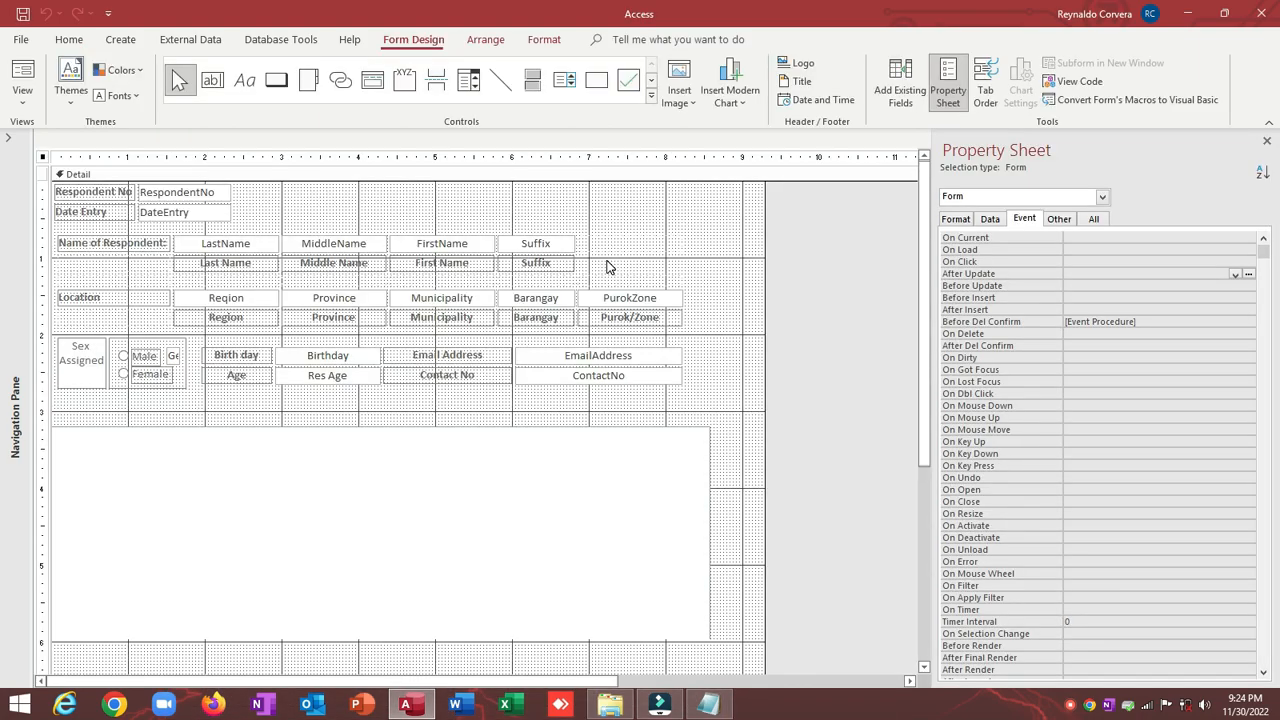
click(7, 141)
double_click(50, 198)
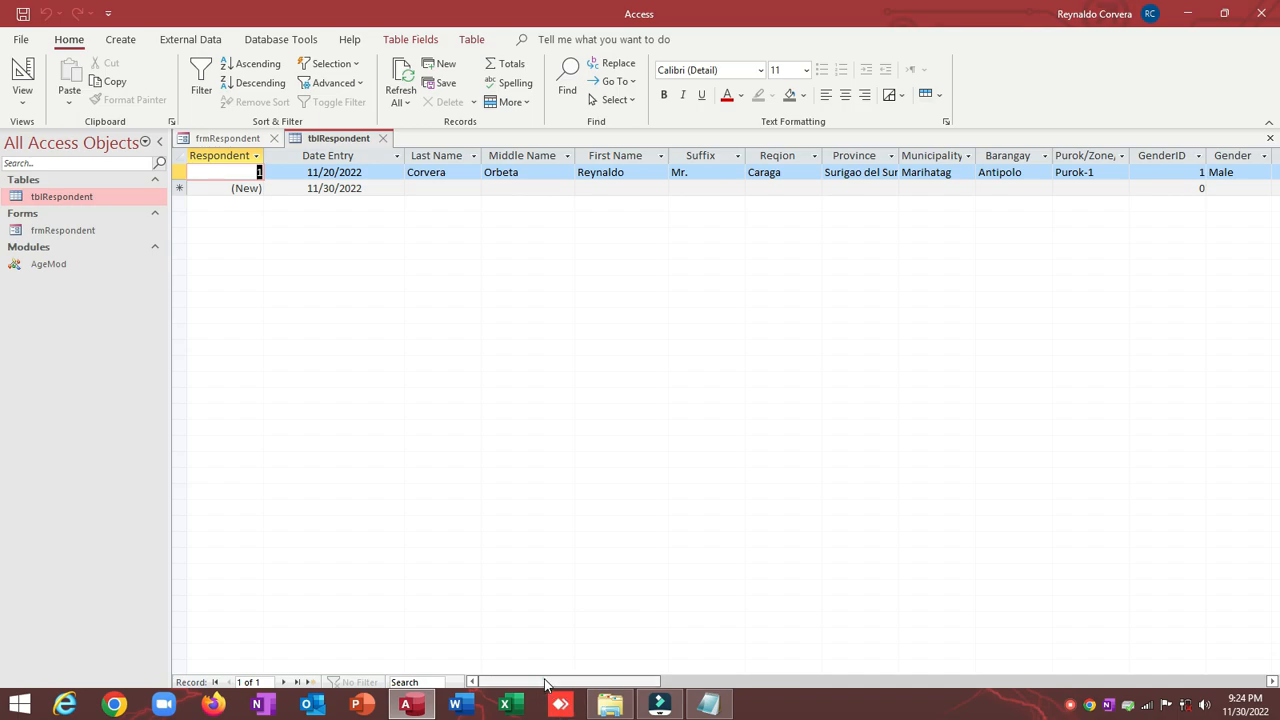
mouse_move(545, 684)
mouse_down()
mouse_move(752, 681)
mouse_move(540, 682)
mouse_up()
click(382, 138)
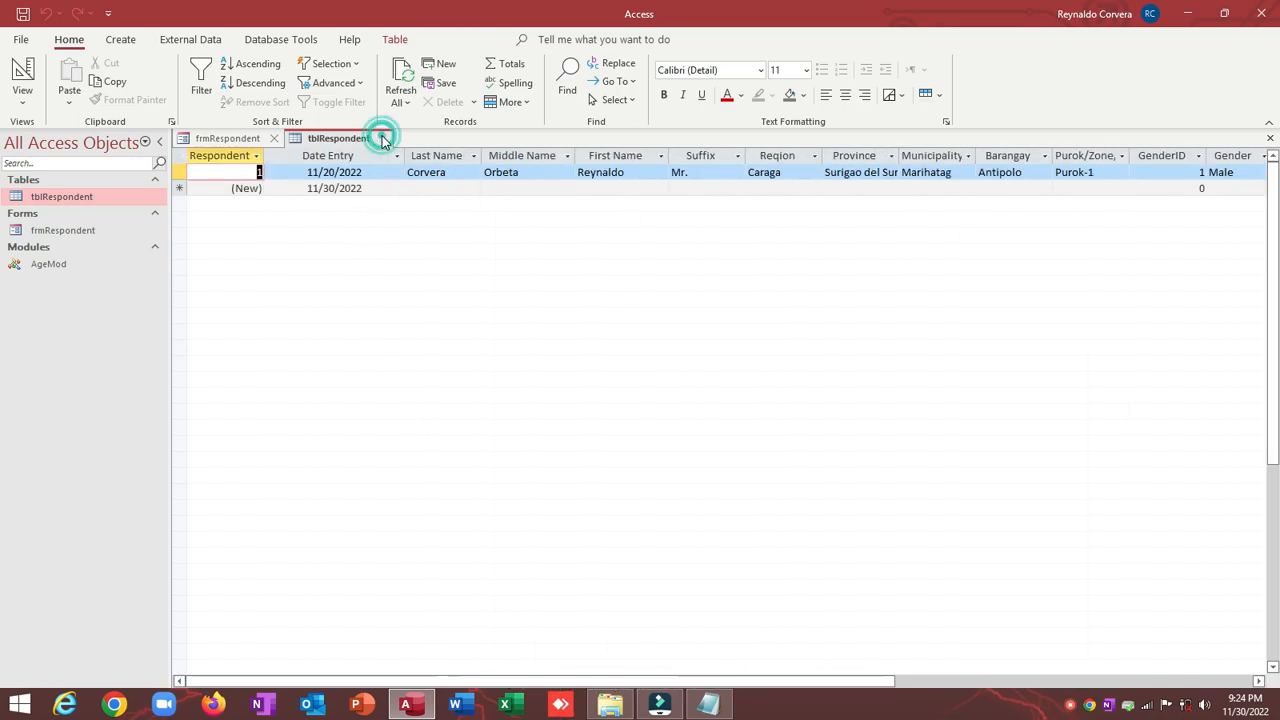
Step: Return frmRespondent to Form View and start a new blank record
click(22, 72)
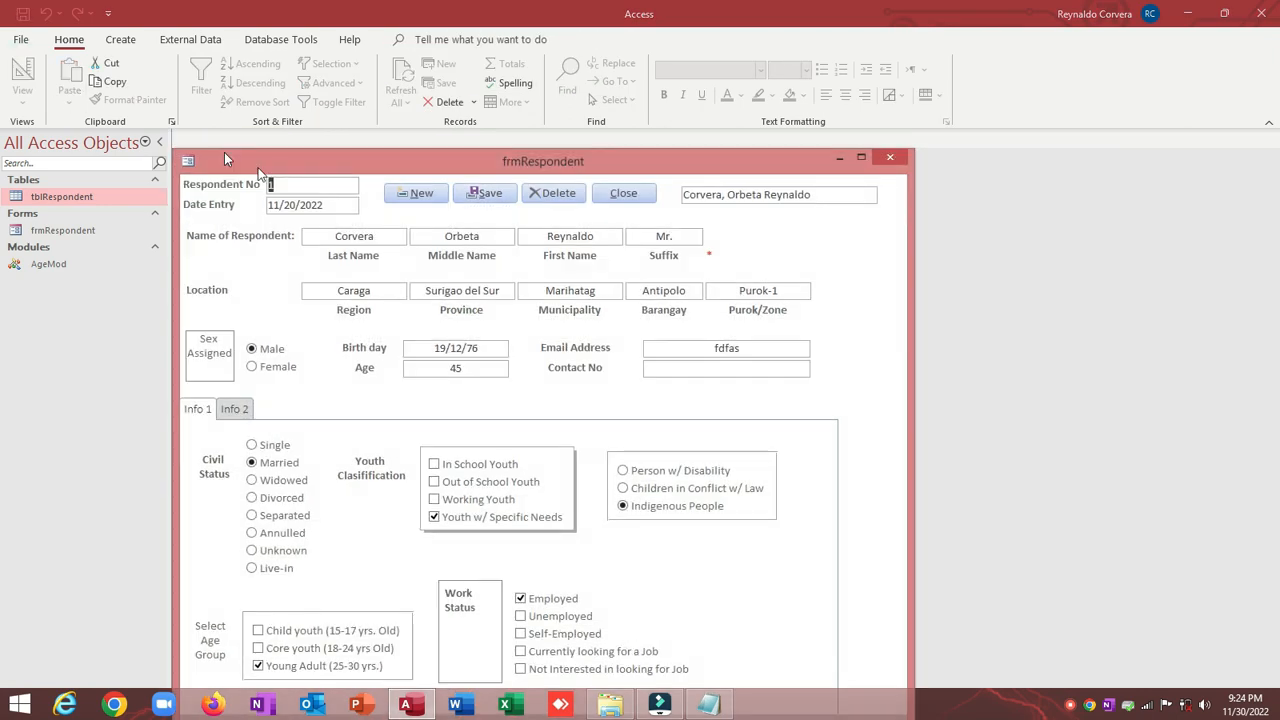
drag(295, 161, 291, 97)
click(398, 130)
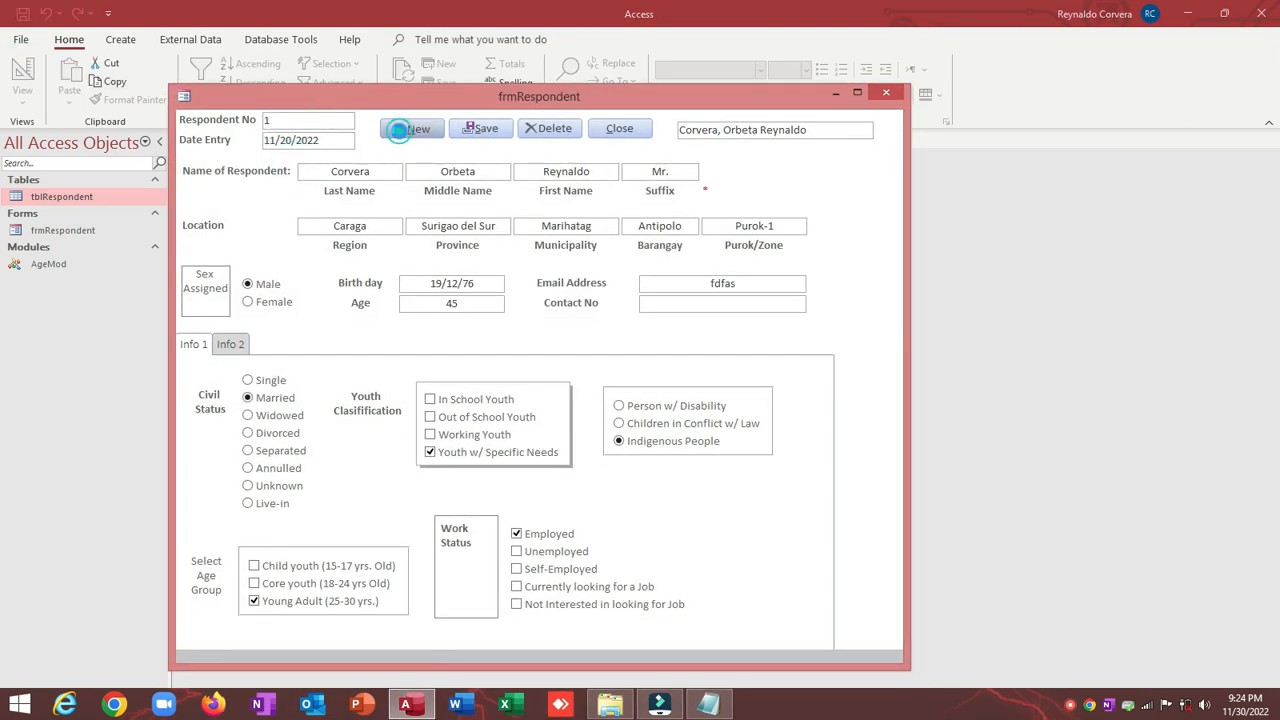
Step: Enter the respondent's last name, a different middle name and first name for record 3
click(349, 171)
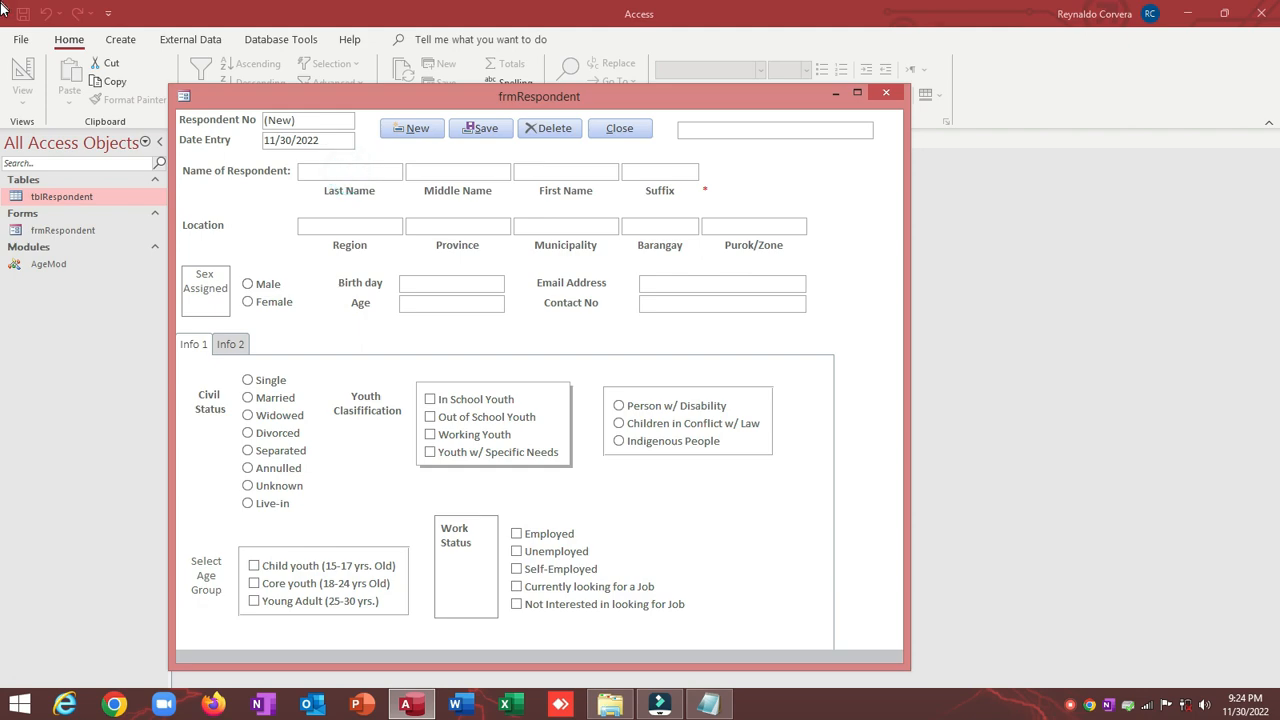
text(Lag)
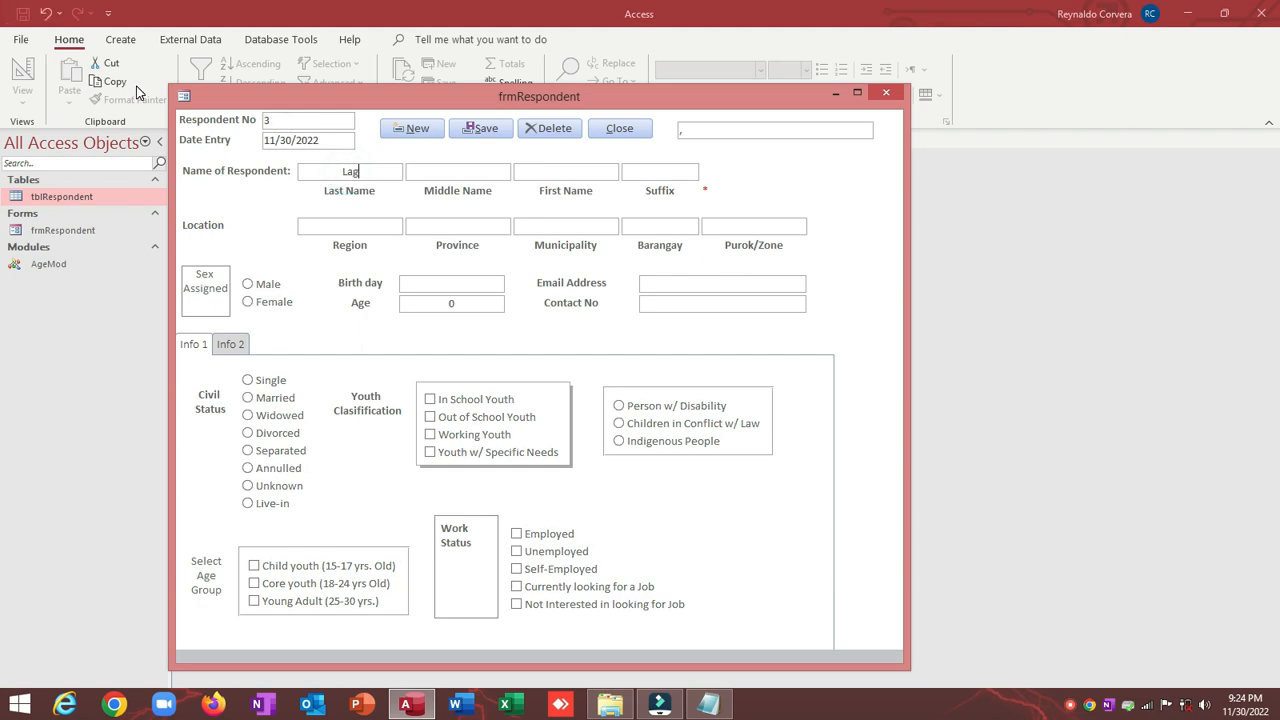
text(rama)
key(BackSpace)
key(BackSpace)
key(BackSpace)
key(Tab)
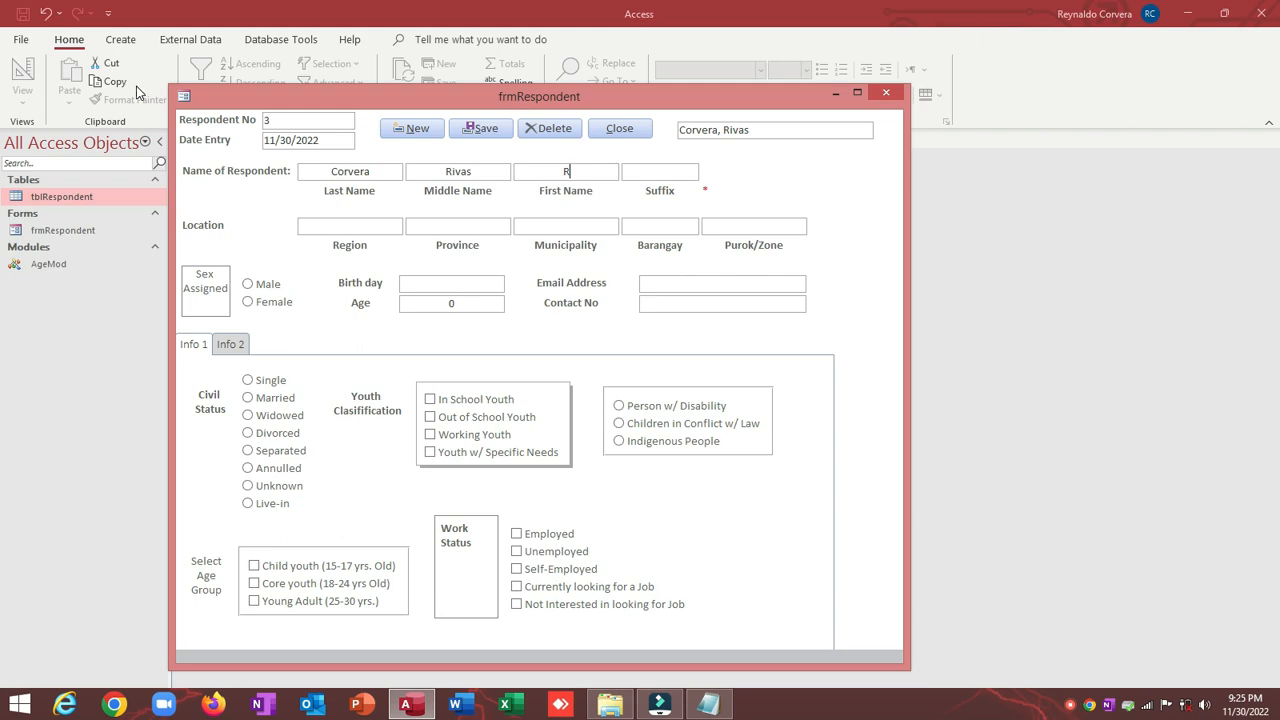
key(Tab)
Step: Save record 3 with suffix Mr. and acknowledge the KK PD success message
mouse_move(680, 133)
mouse_down()
mouse_move(819, 129)
mouse_move(702, 130)
mouse_up()
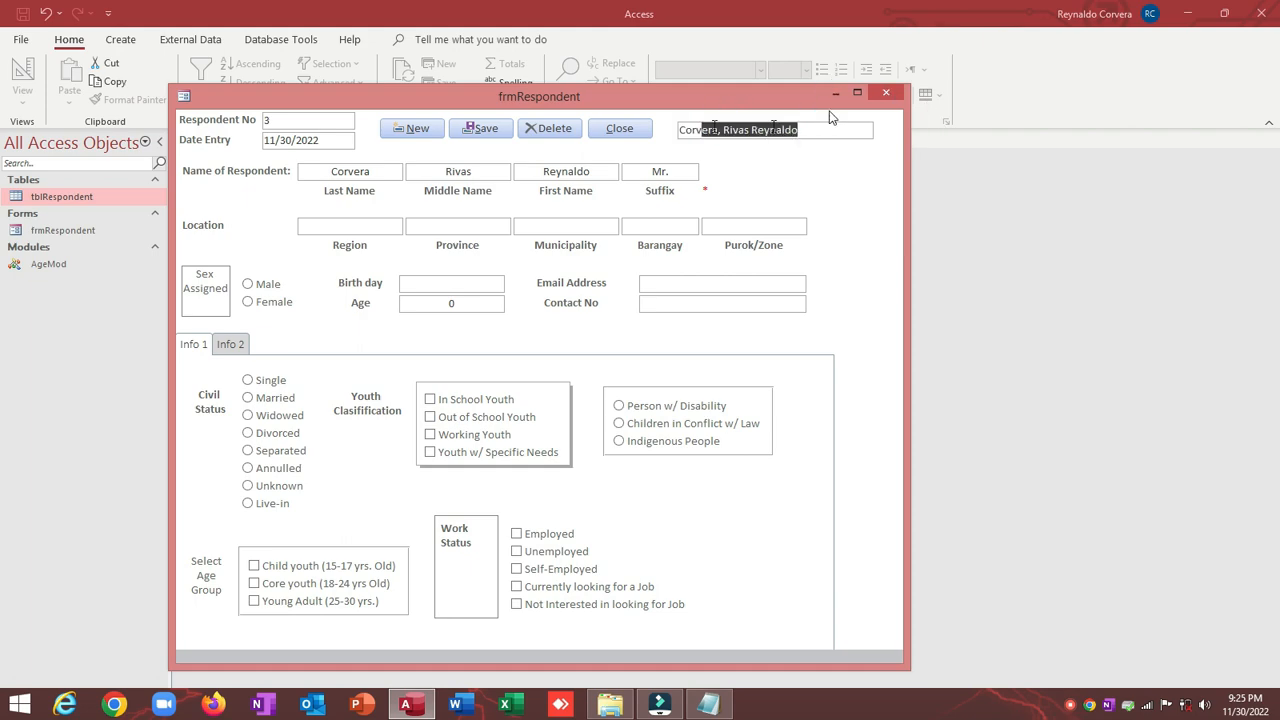
click(478, 130)
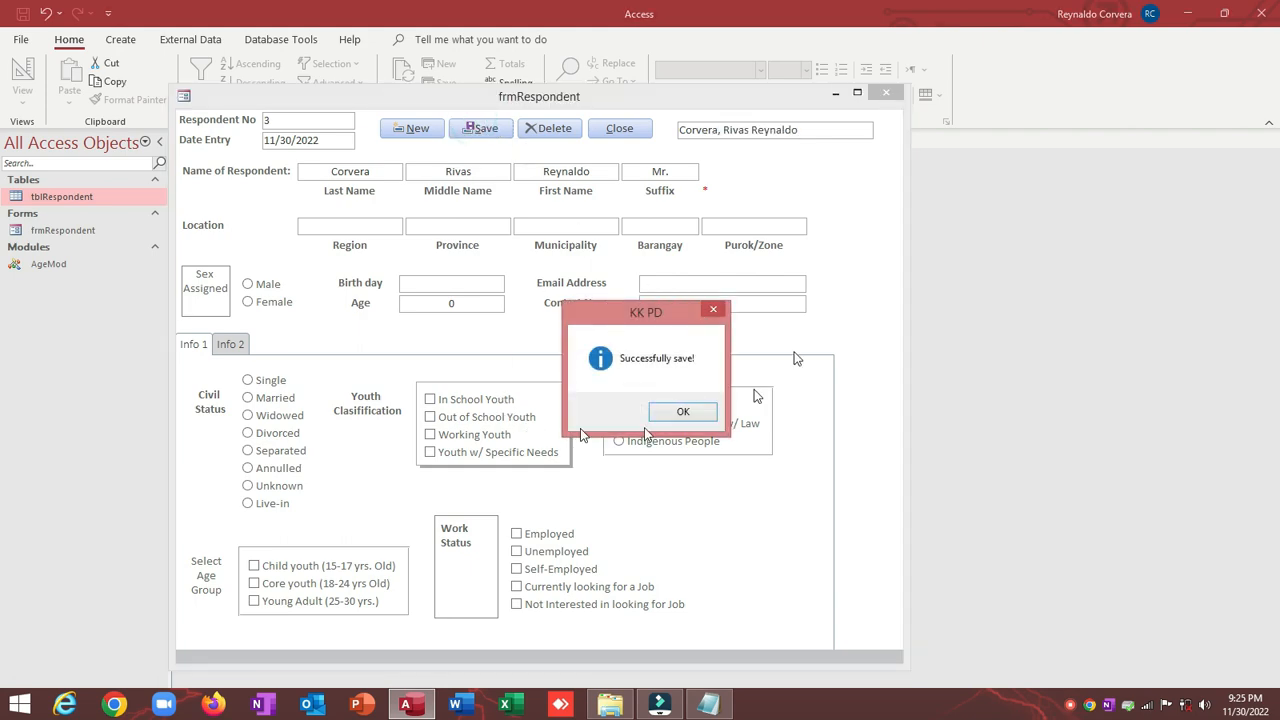
click(682, 413)
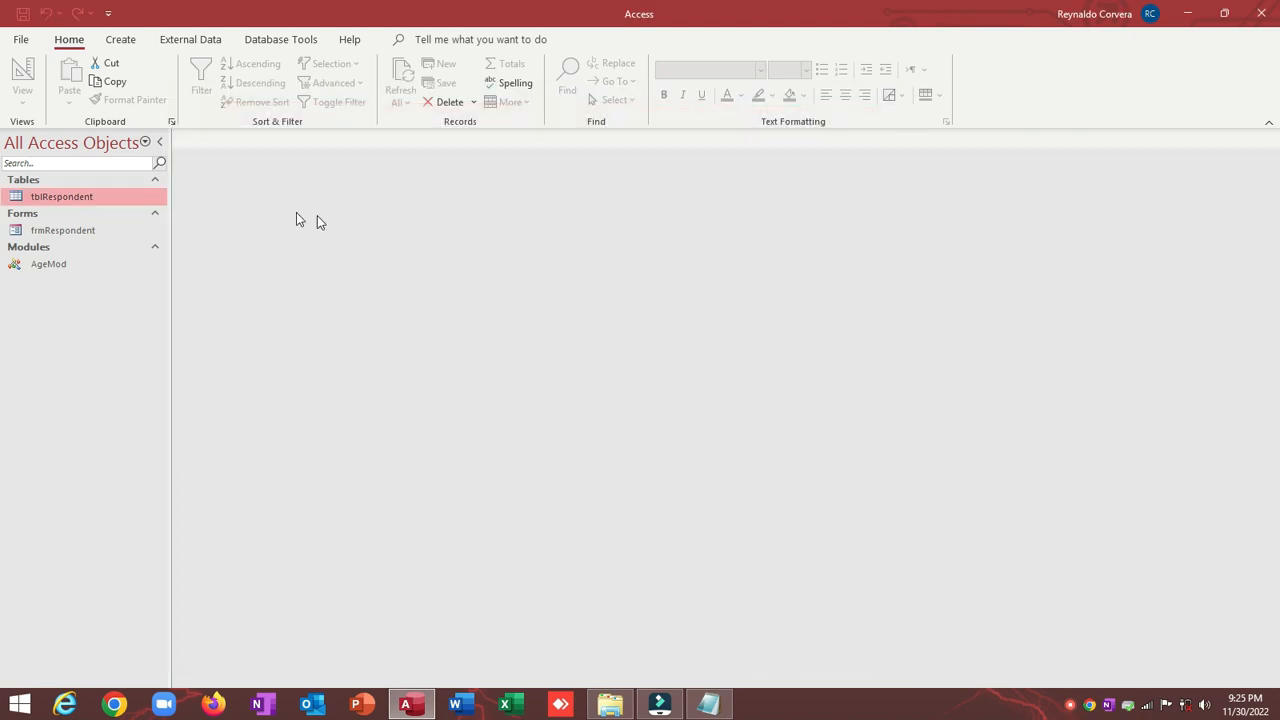
double_click(68, 197)
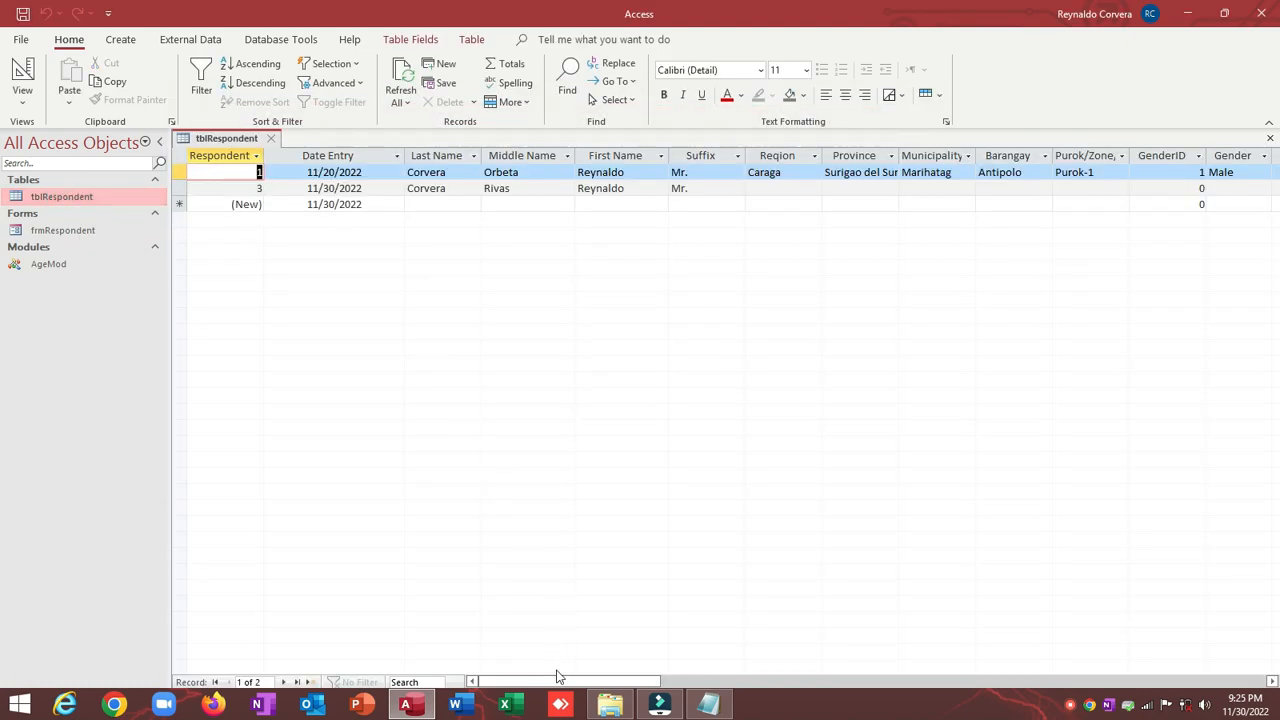
drag(557, 681, 455, 676)
click(594, 157)
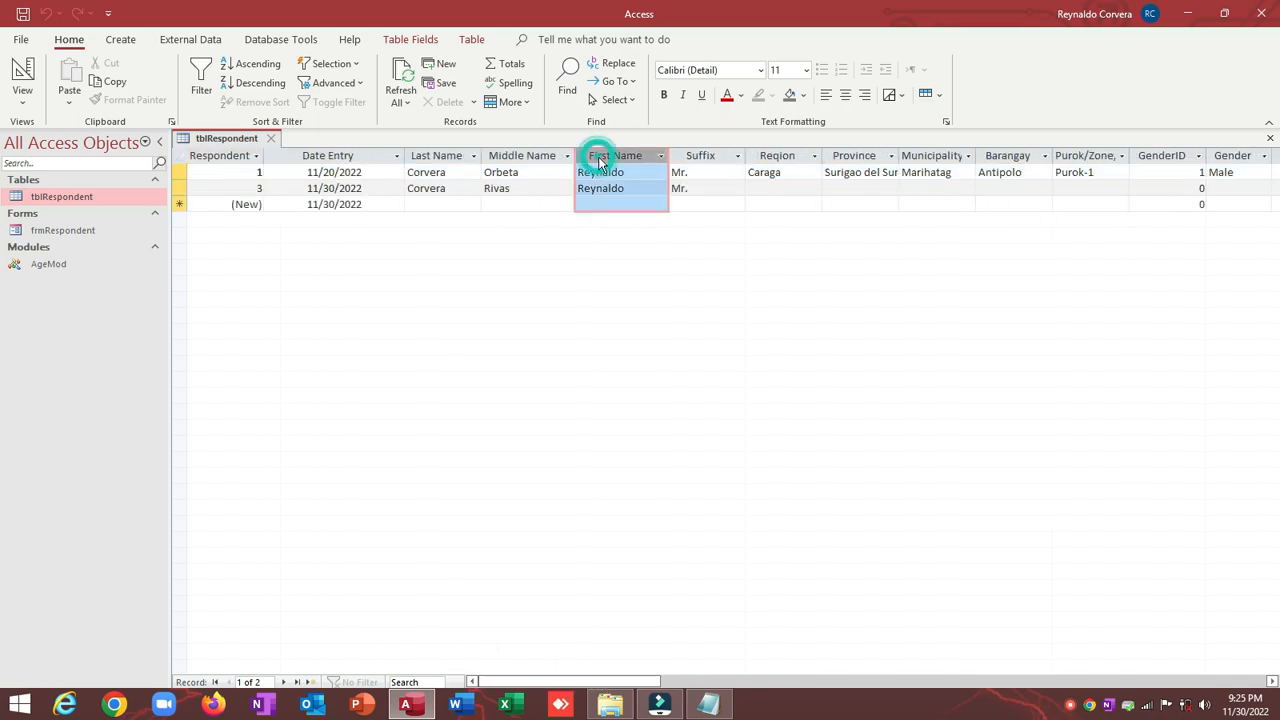
click(422, 153)
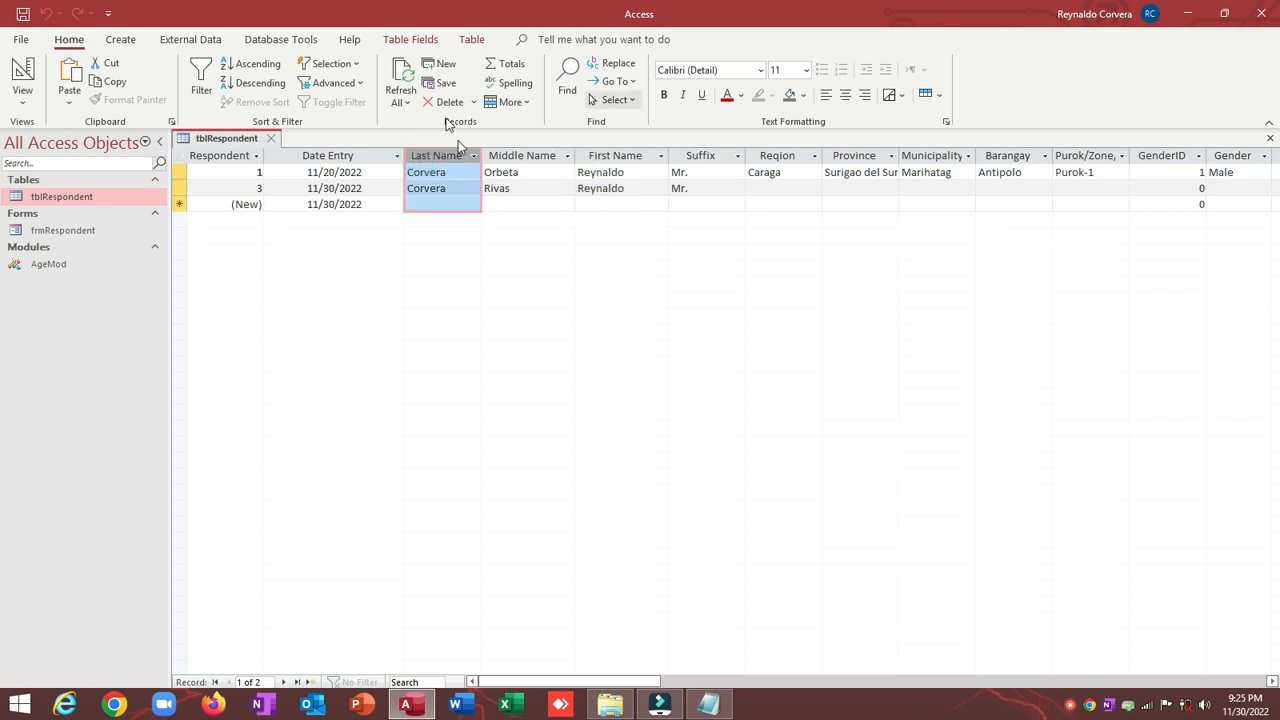
click(506, 152)
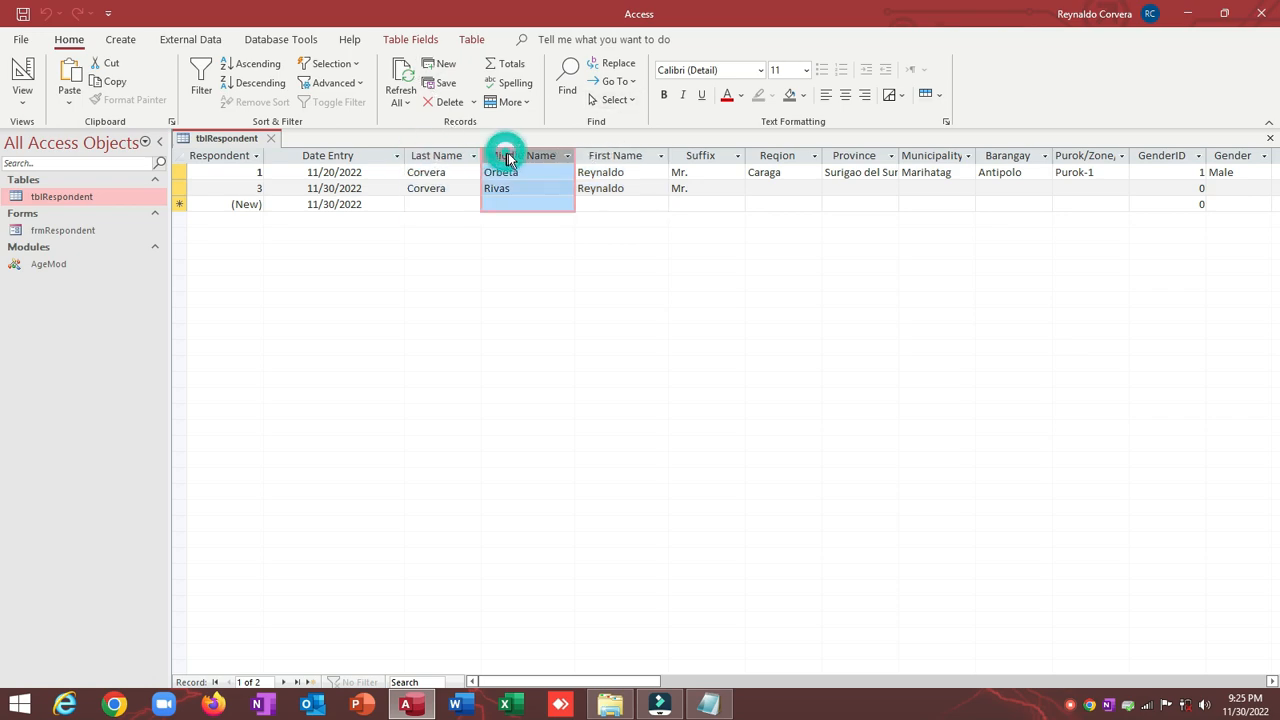
click(526, 188)
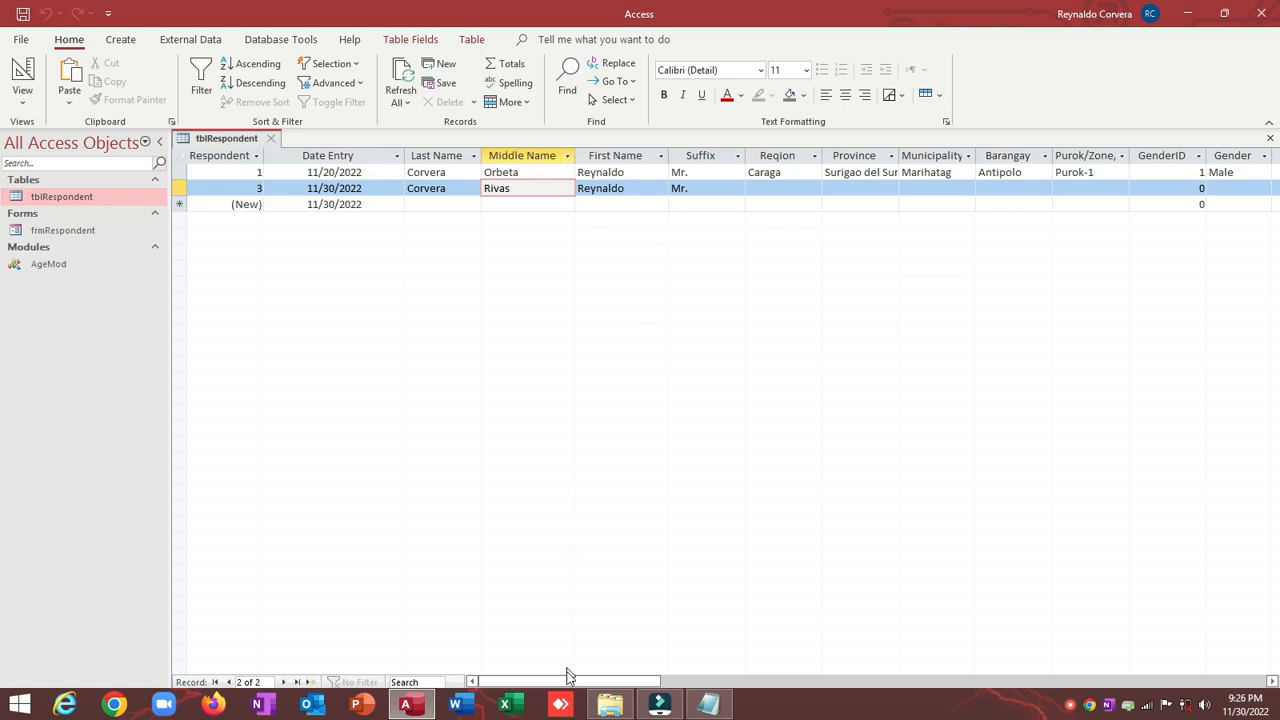
mouse_move(566, 679)
mouse_down()
mouse_move(790, 681)
mouse_move(565, 679)
mouse_up()
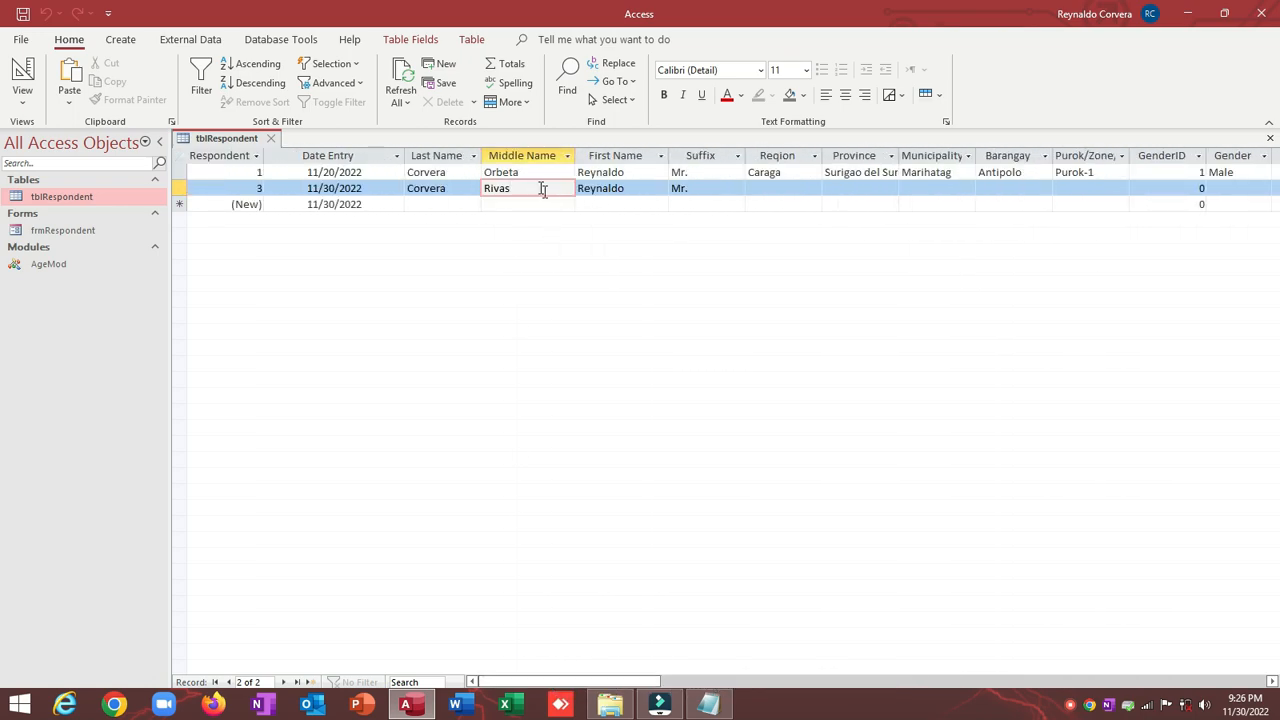
click(458, 186)
click(525, 172)
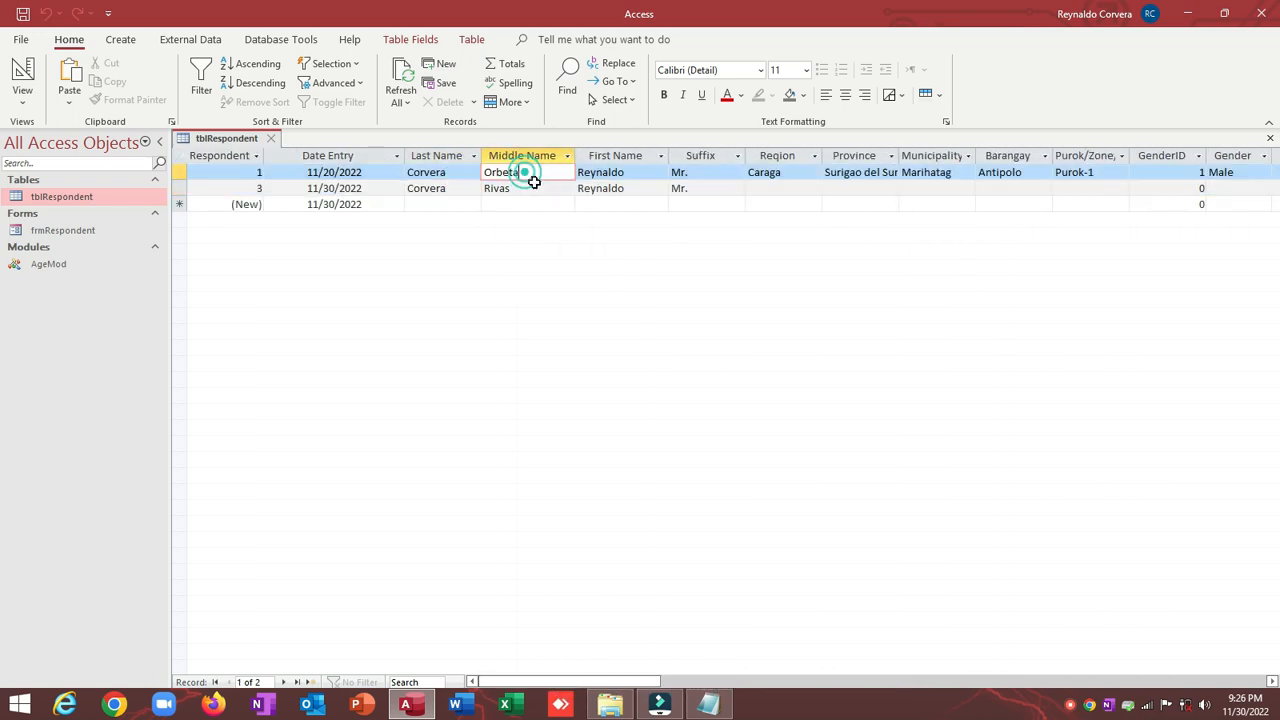
click(537, 187)
click(530, 173)
click(624, 156)
click(421, 156)
Step: Close the tblRespondent table and reopen frmRespondent in Design view
click(270, 138)
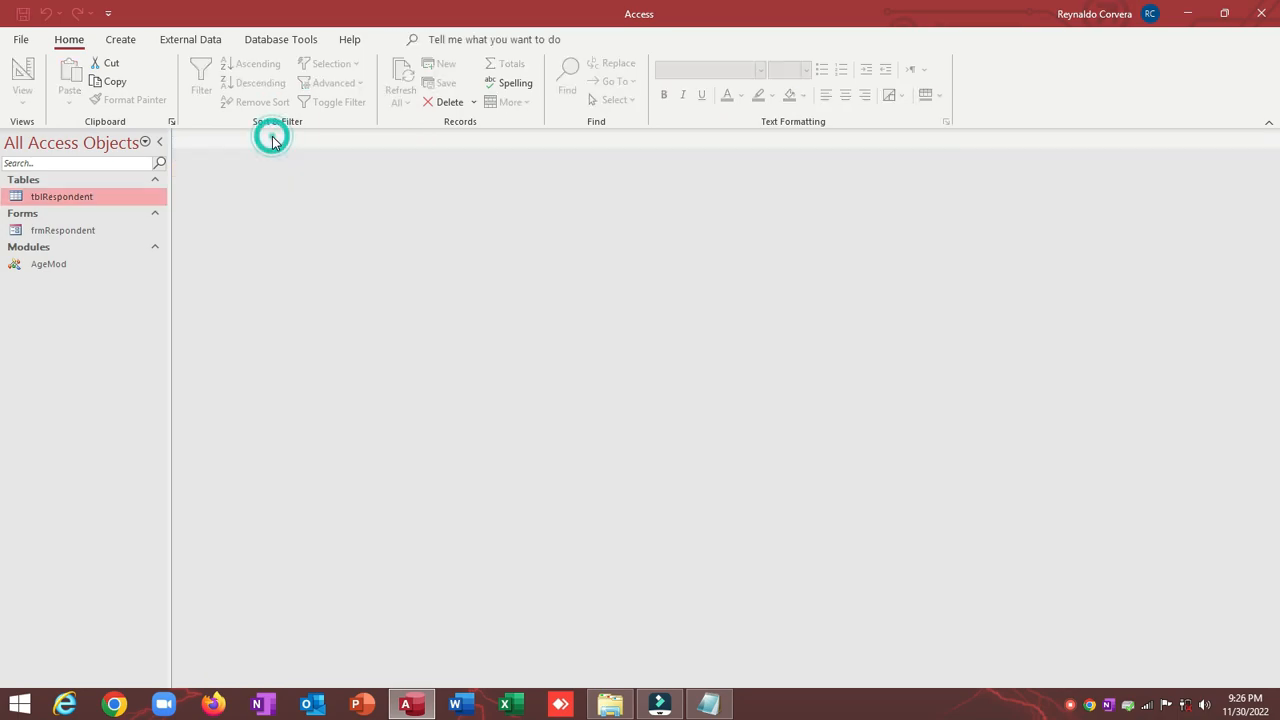
right_click(71, 231)
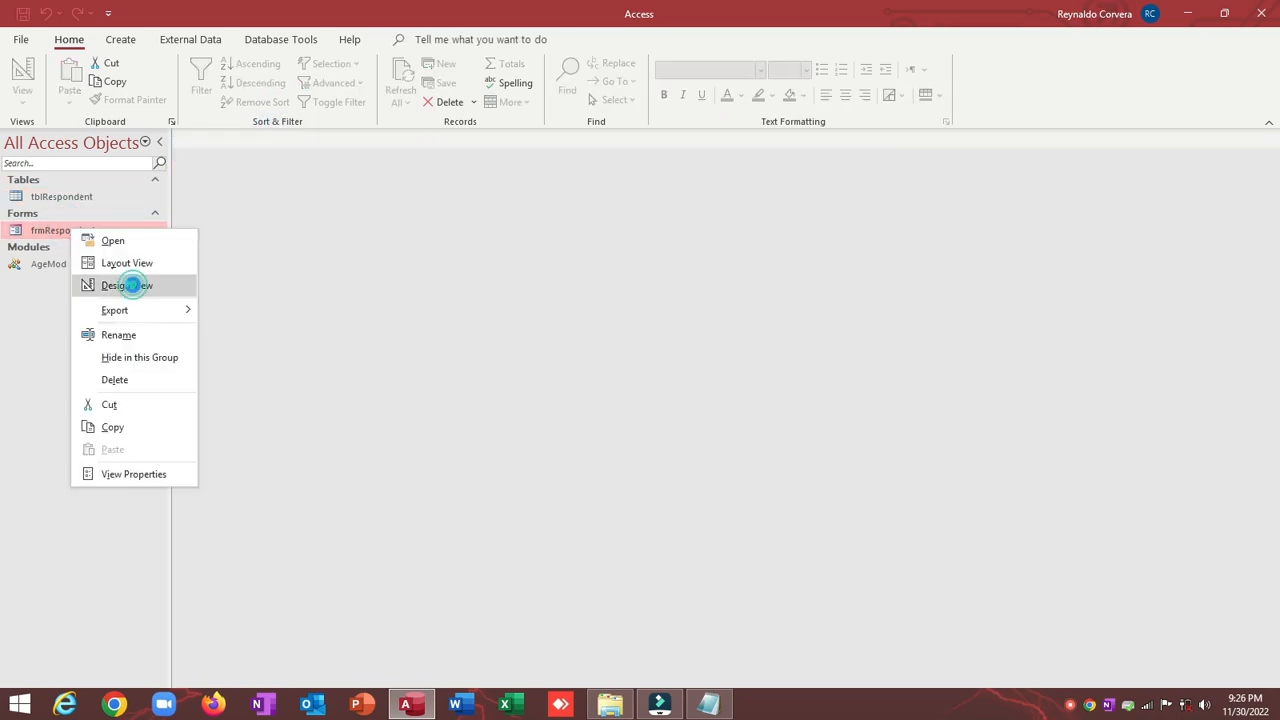
click(127, 285)
click(158, 143)
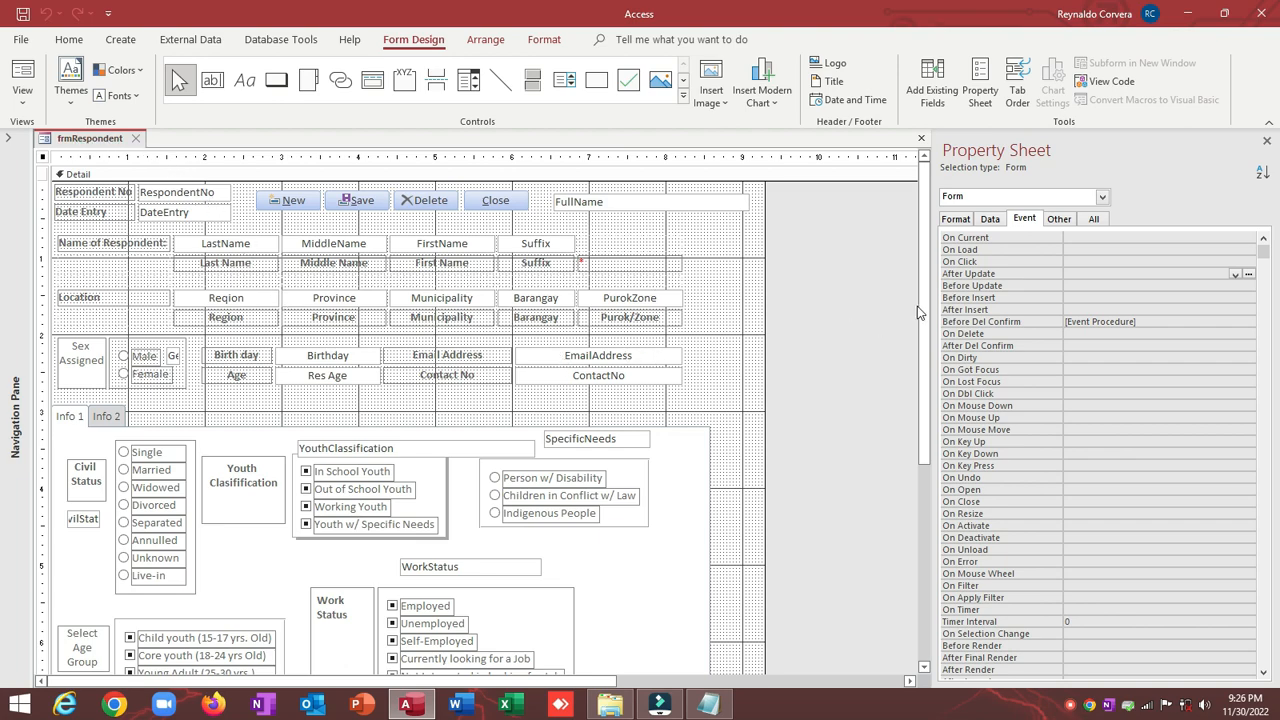
Step: Close the frmRespondent design and expand the Navigation Pane to list all objects
mouse_move(924, 280)
mouse_down()
mouse_move(926, 349)
mouse_move(925, 273)
mouse_up()
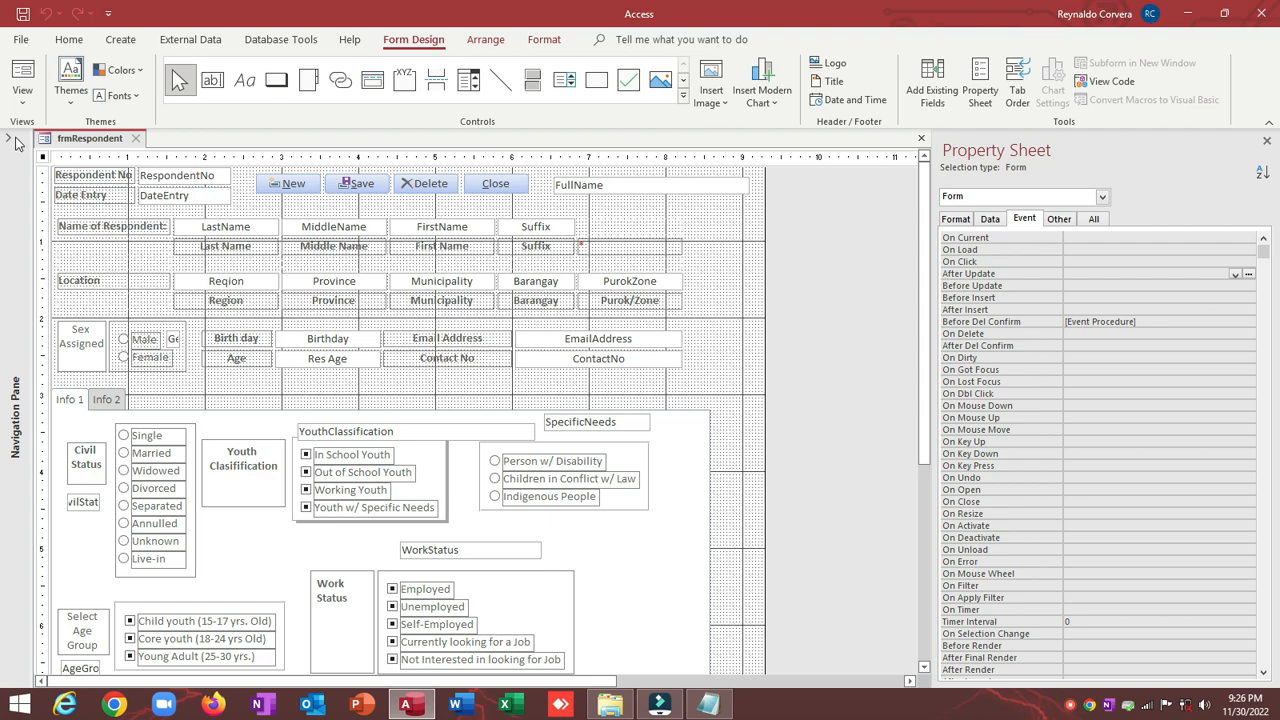
click(138, 139)
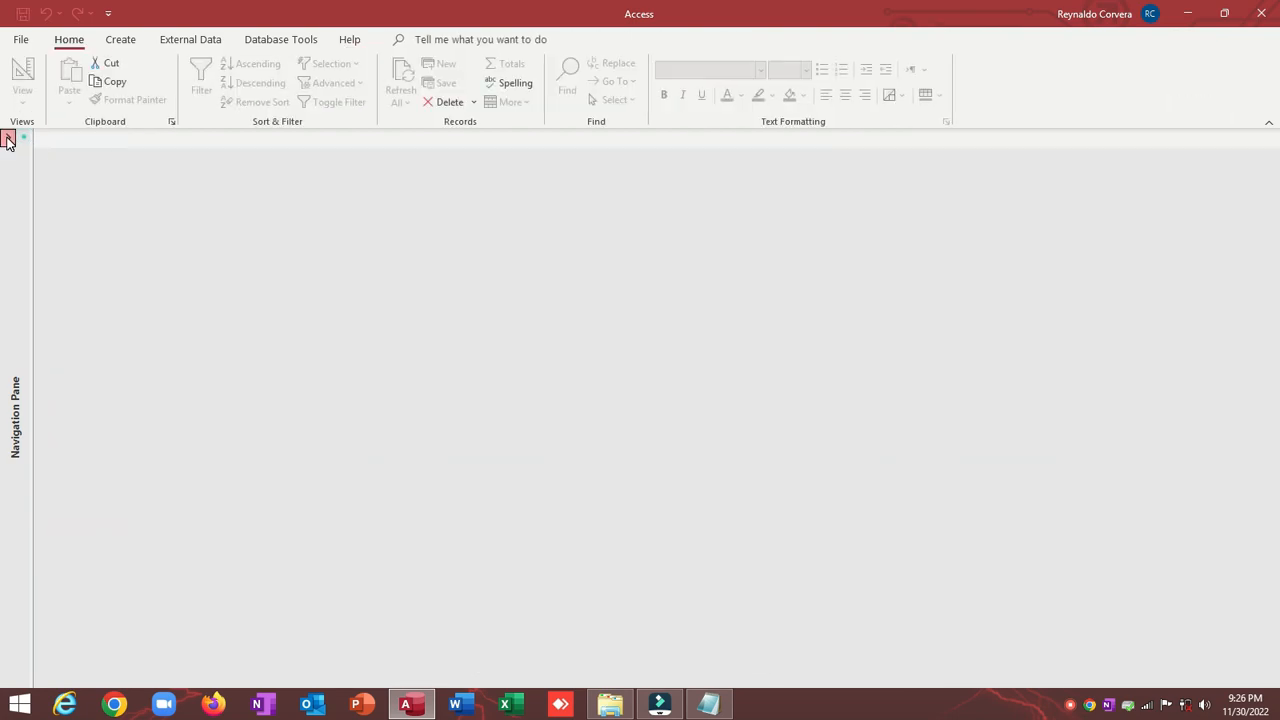
click(8, 139)
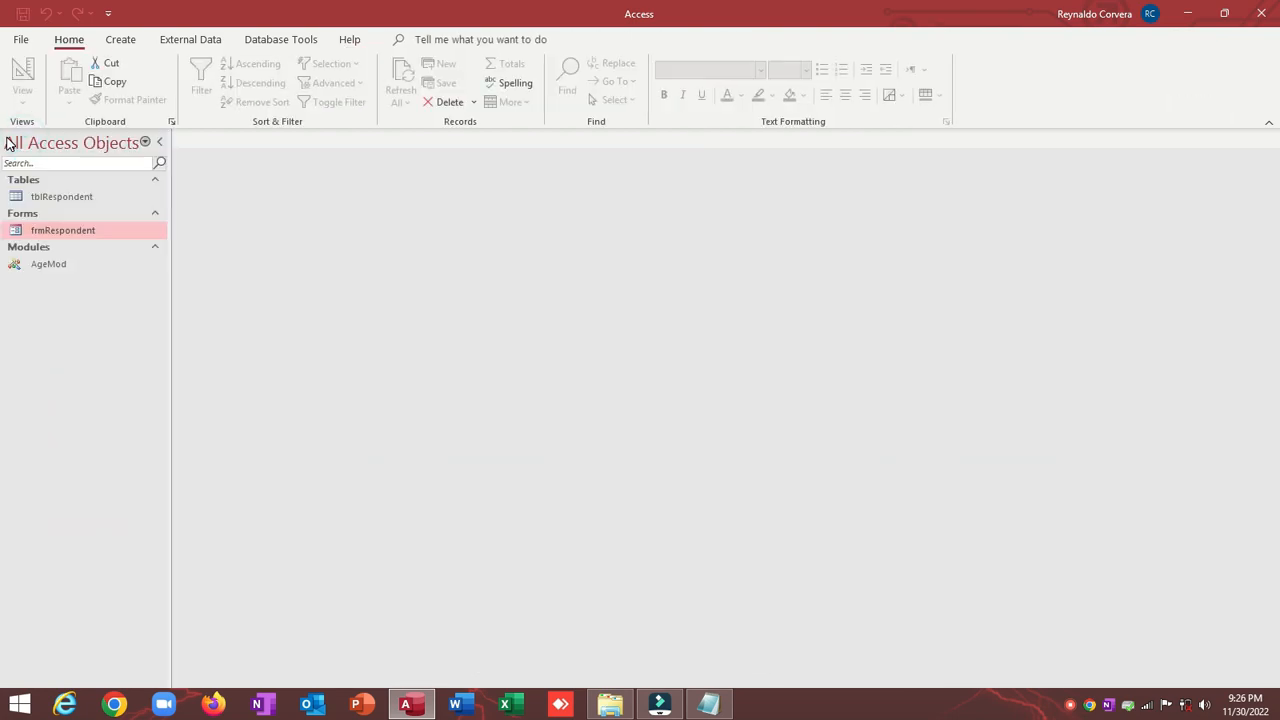
Step: Create a new query design and add the tblRespondent table to it
click(131, 46)
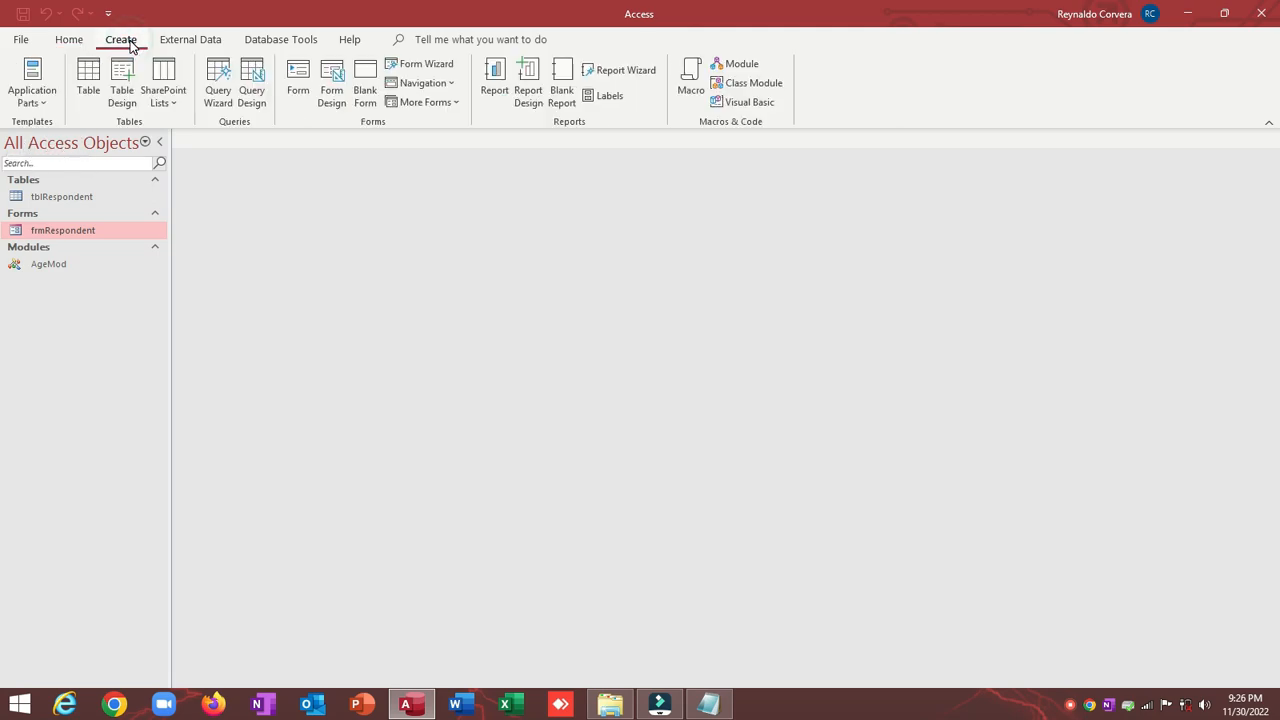
click(252, 76)
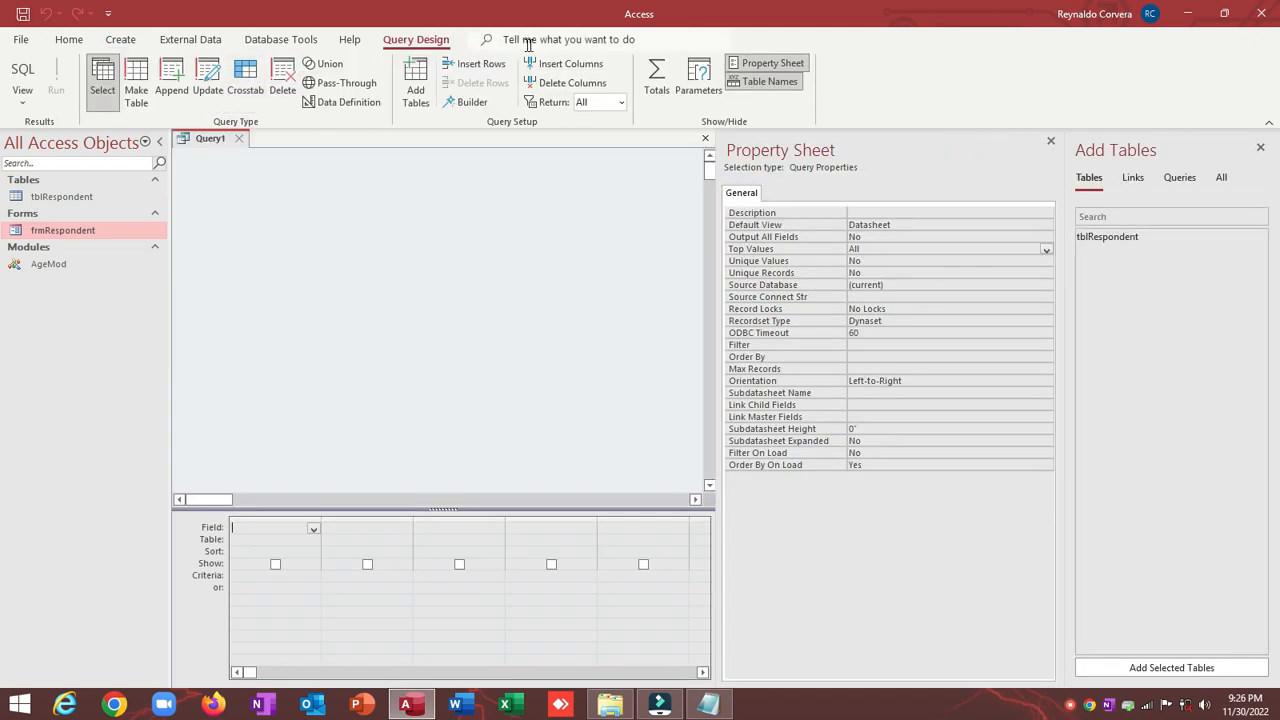
click(1126, 240)
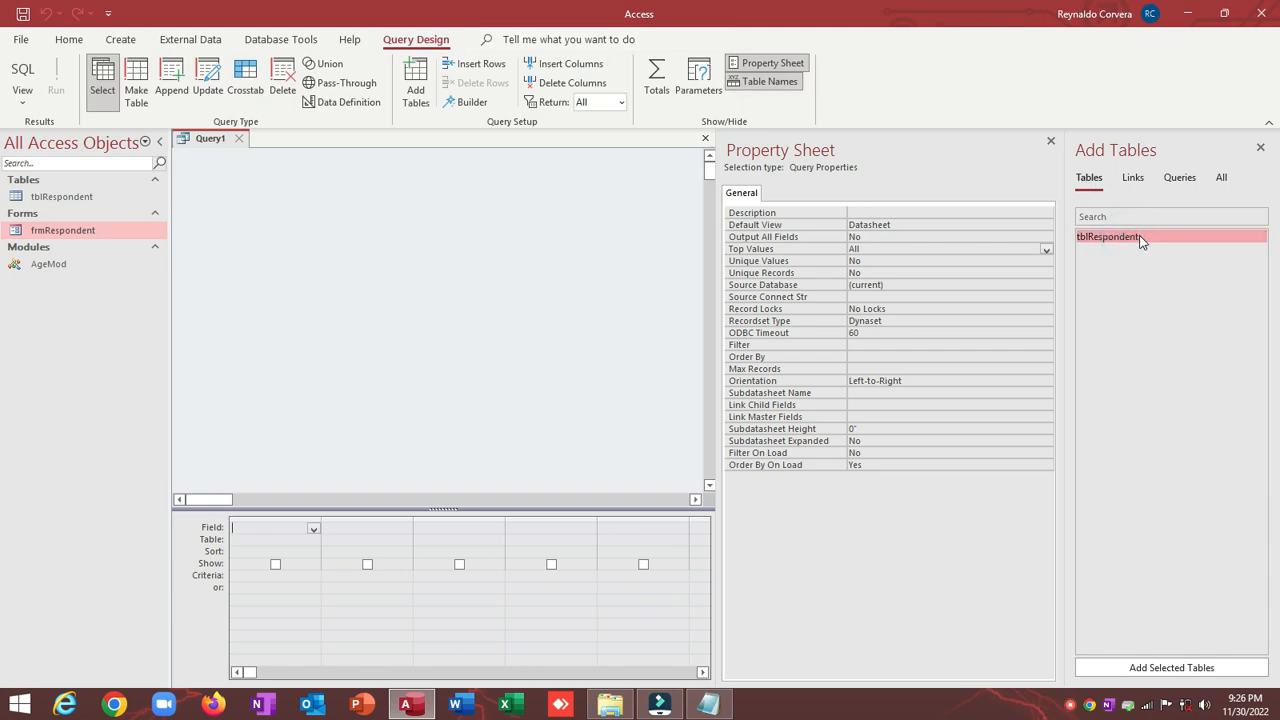
drag(1128, 234, 214, 213)
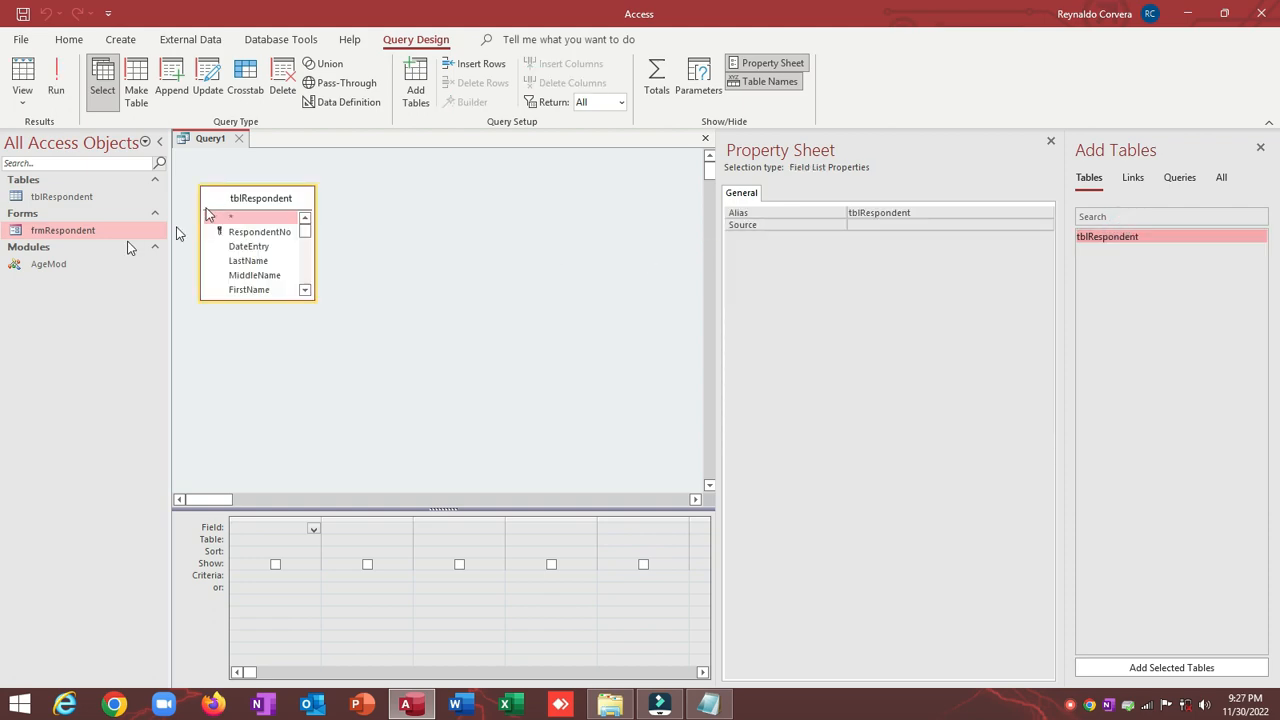
Step: Collapse and re-expand the Modules and Forms groups, then bring up frmRespondent's options
click(72, 247)
click(70, 213)
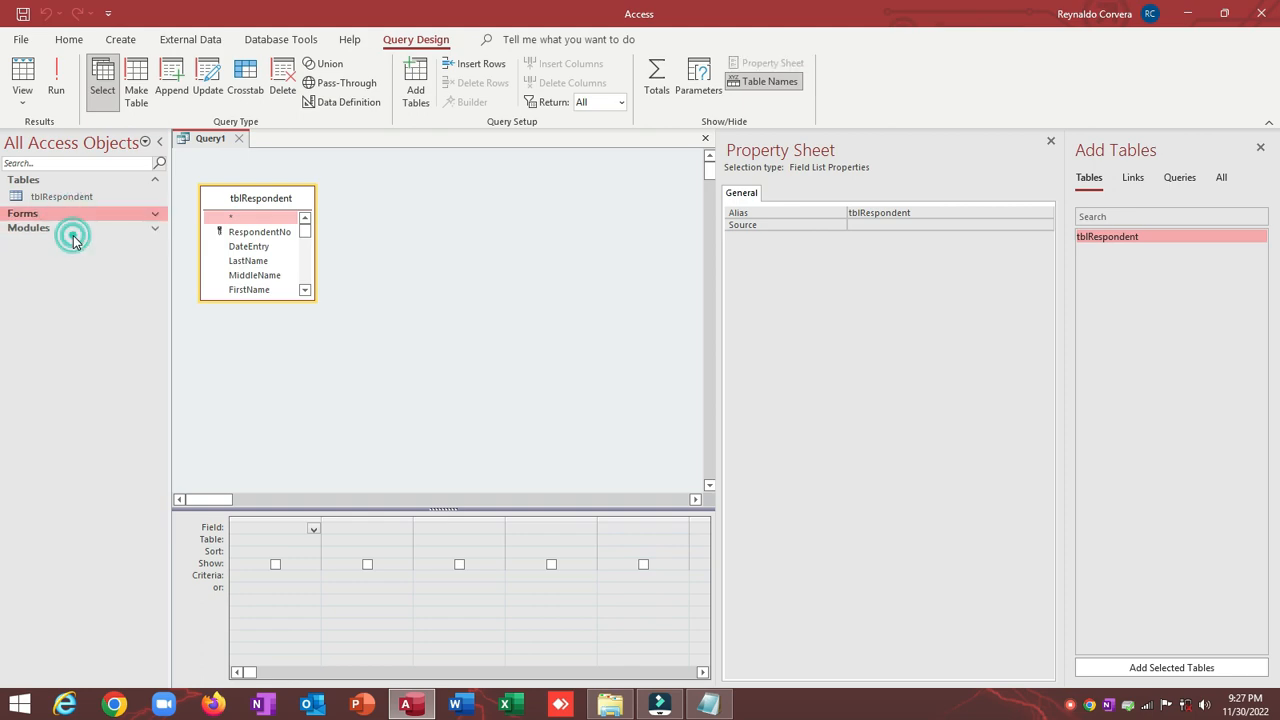
click(72, 232)
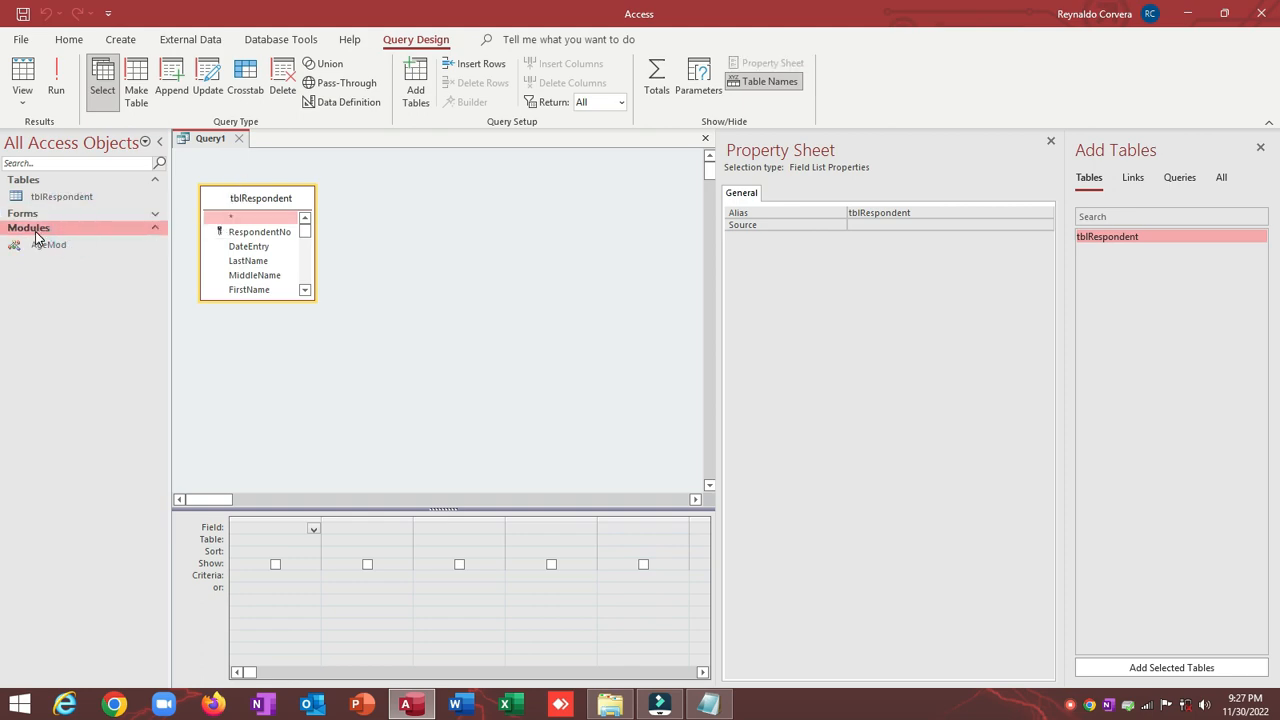
click(43, 213)
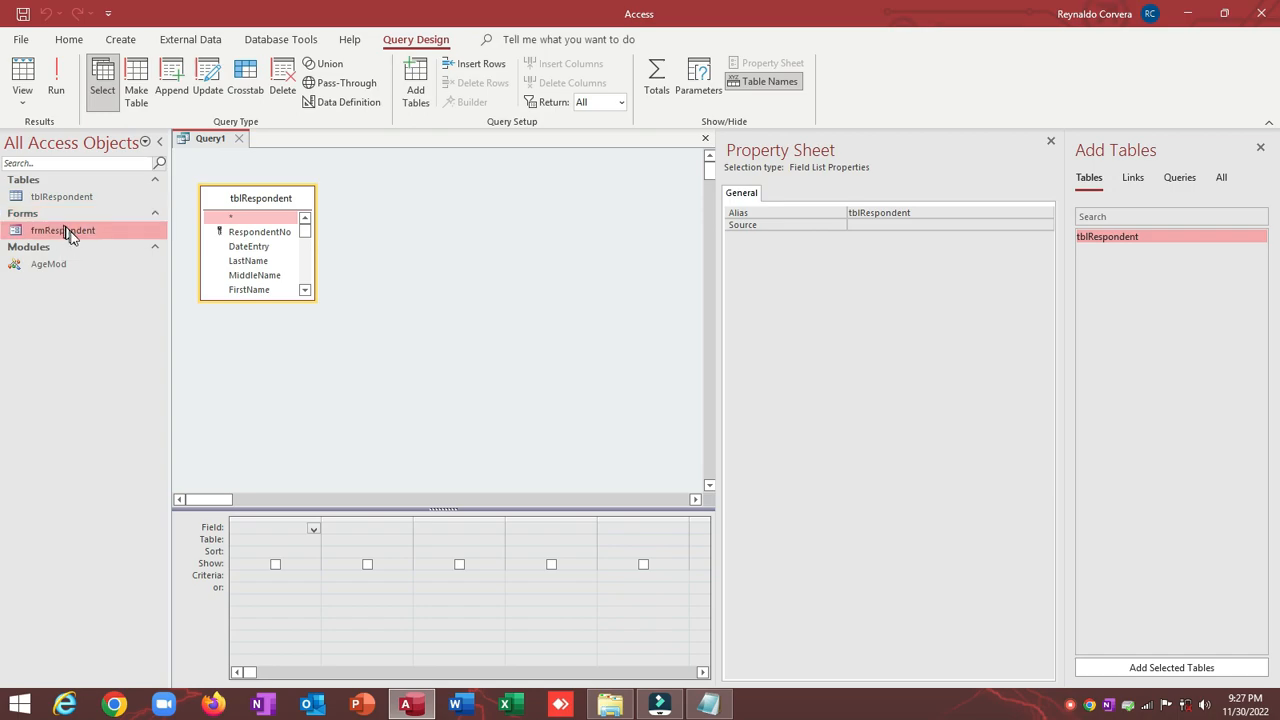
right_click(65, 230)
click(95, 284)
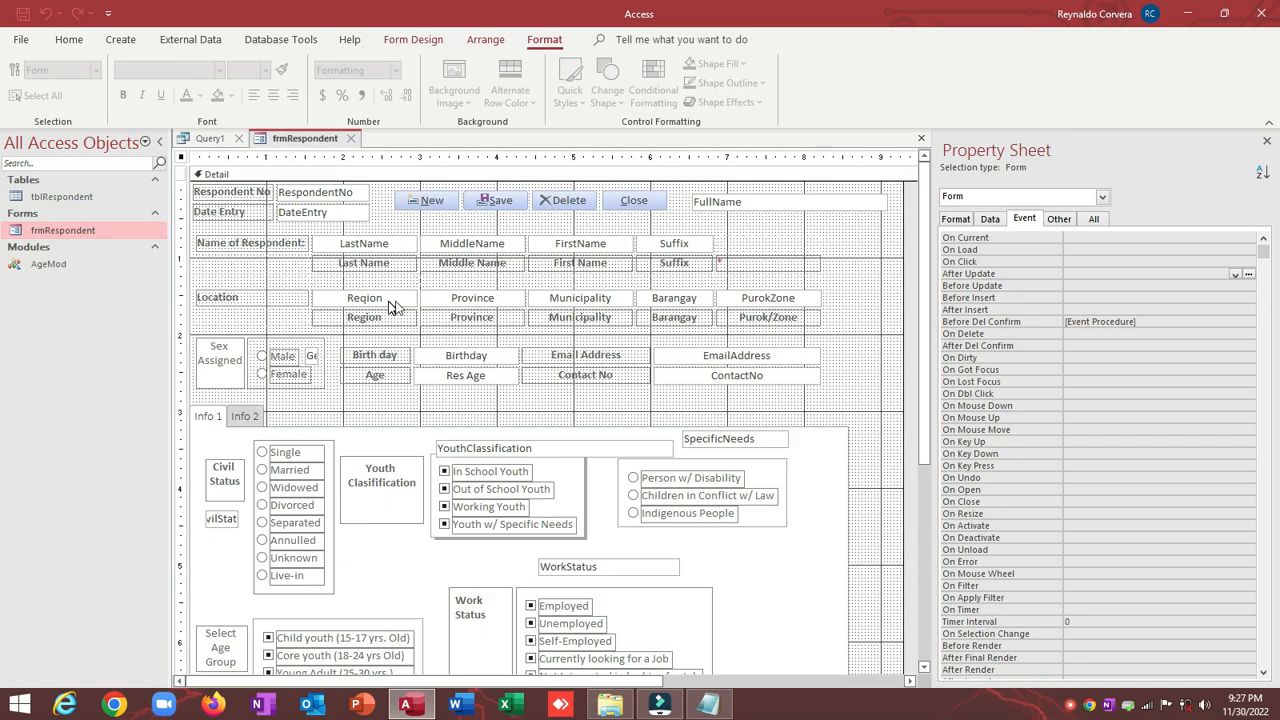
click(488, 385)
click(980, 223)
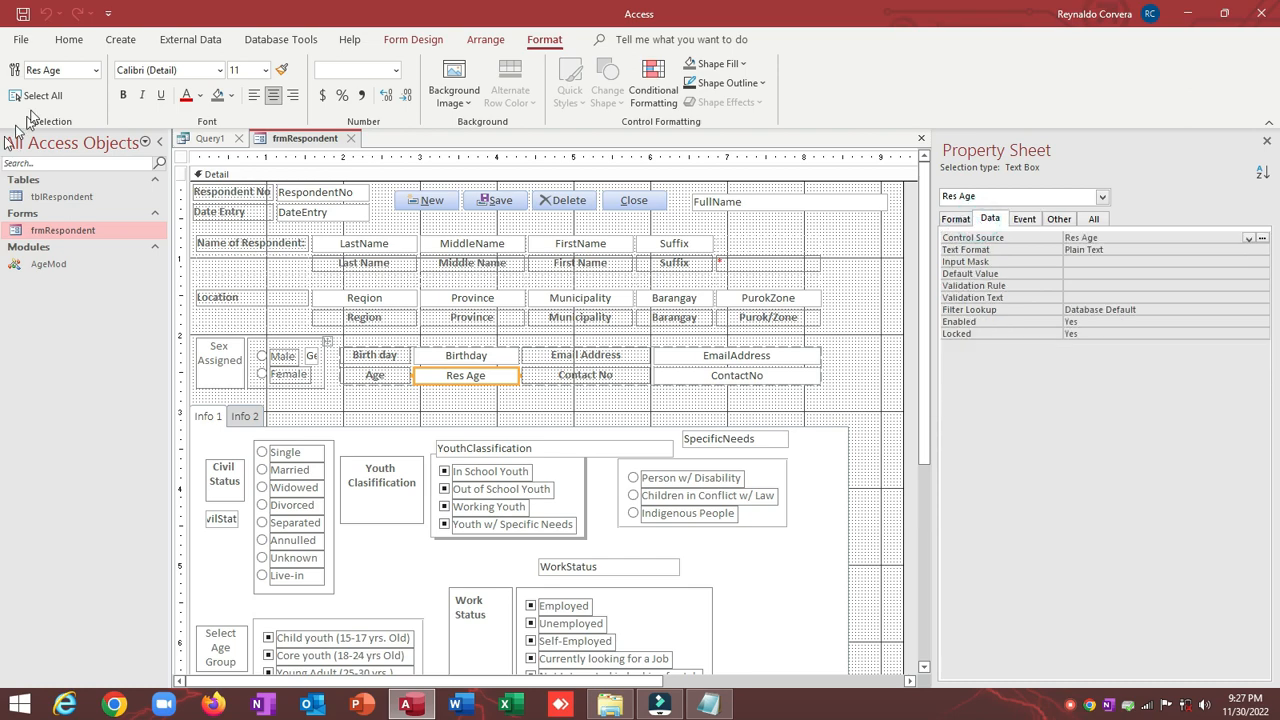
click(68, 39)
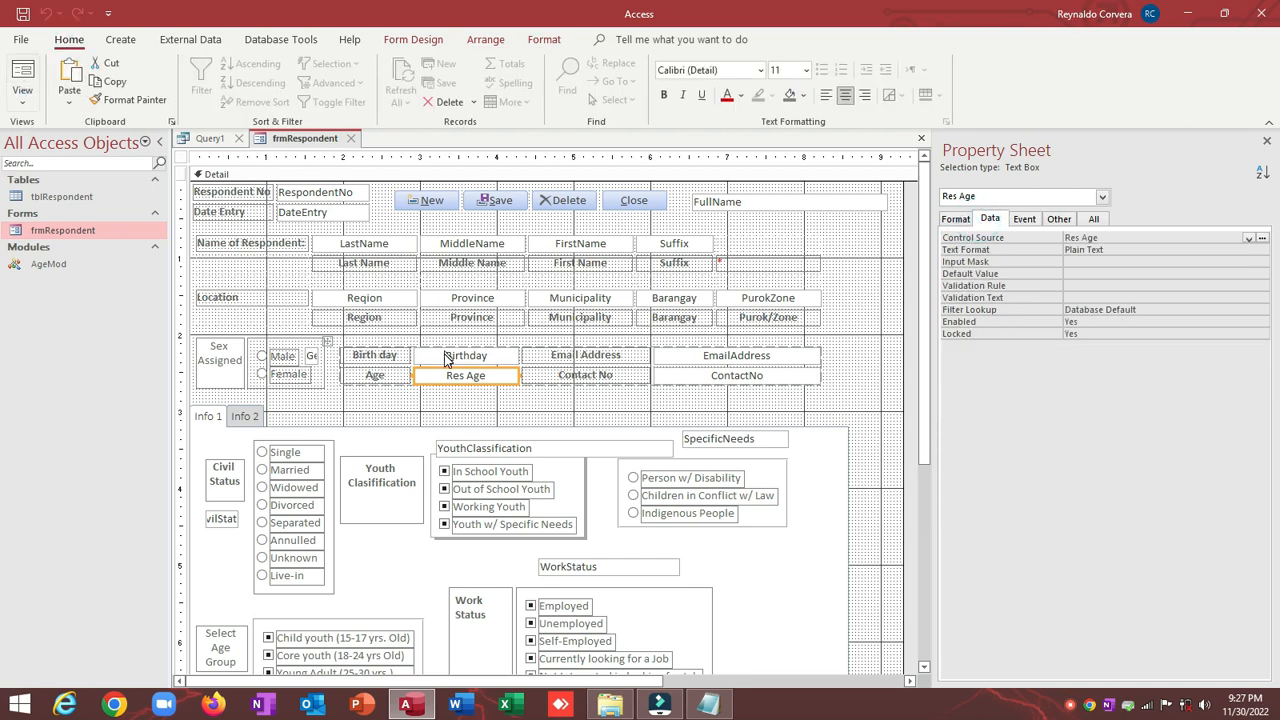
click(352, 138)
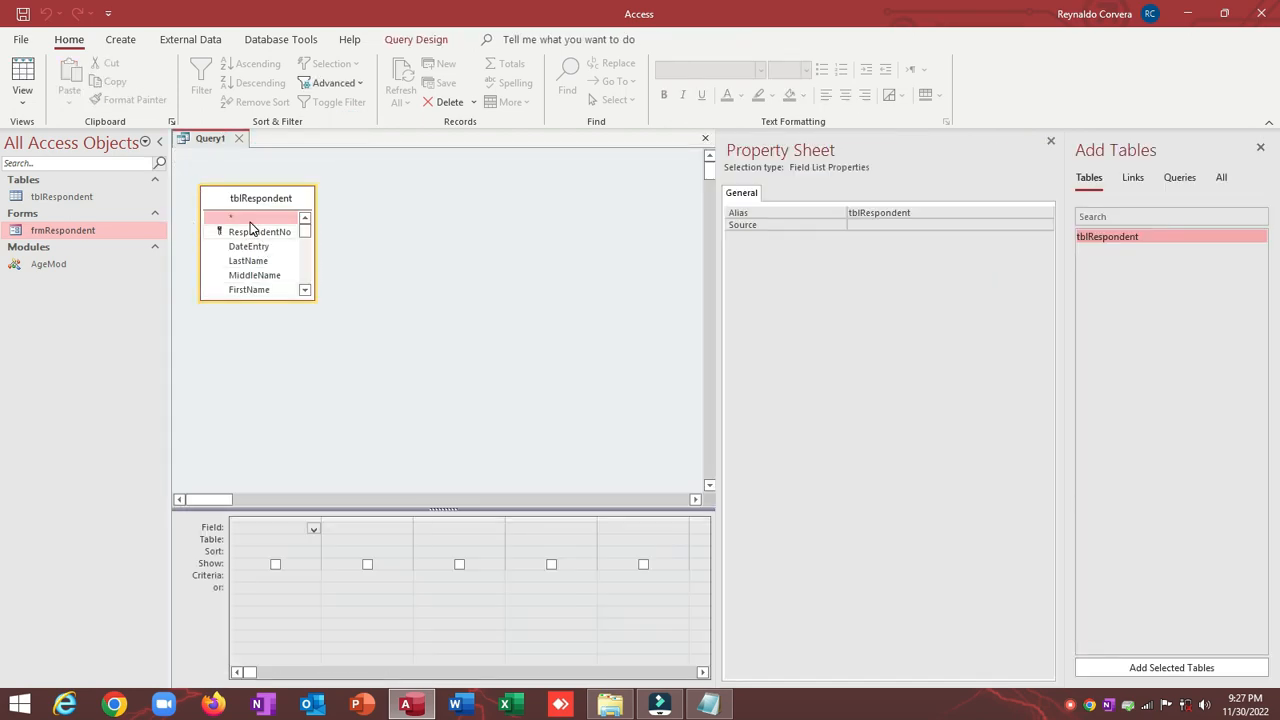
Step: Add tblRespondent.* to the grid and open frmRespondent's Record Source query builder
drag(244, 220, 258, 535)
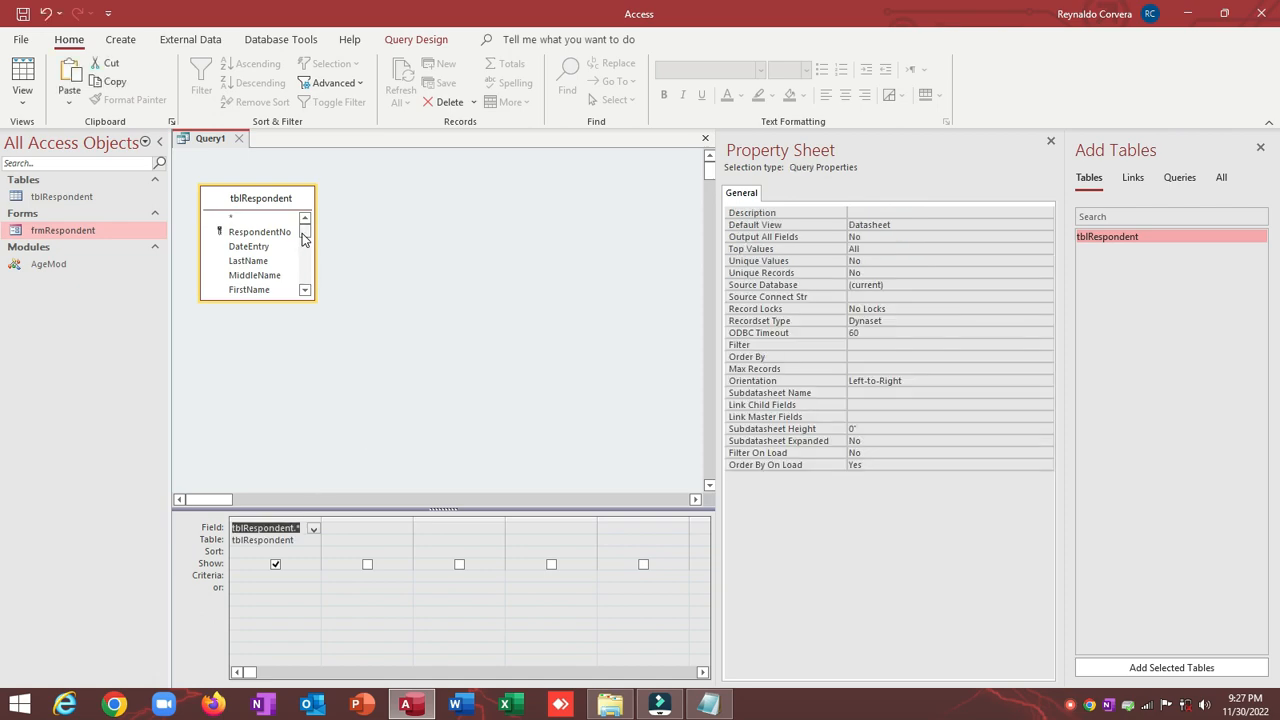
drag(302, 232, 305, 265)
right_click(66, 232)
click(109, 284)
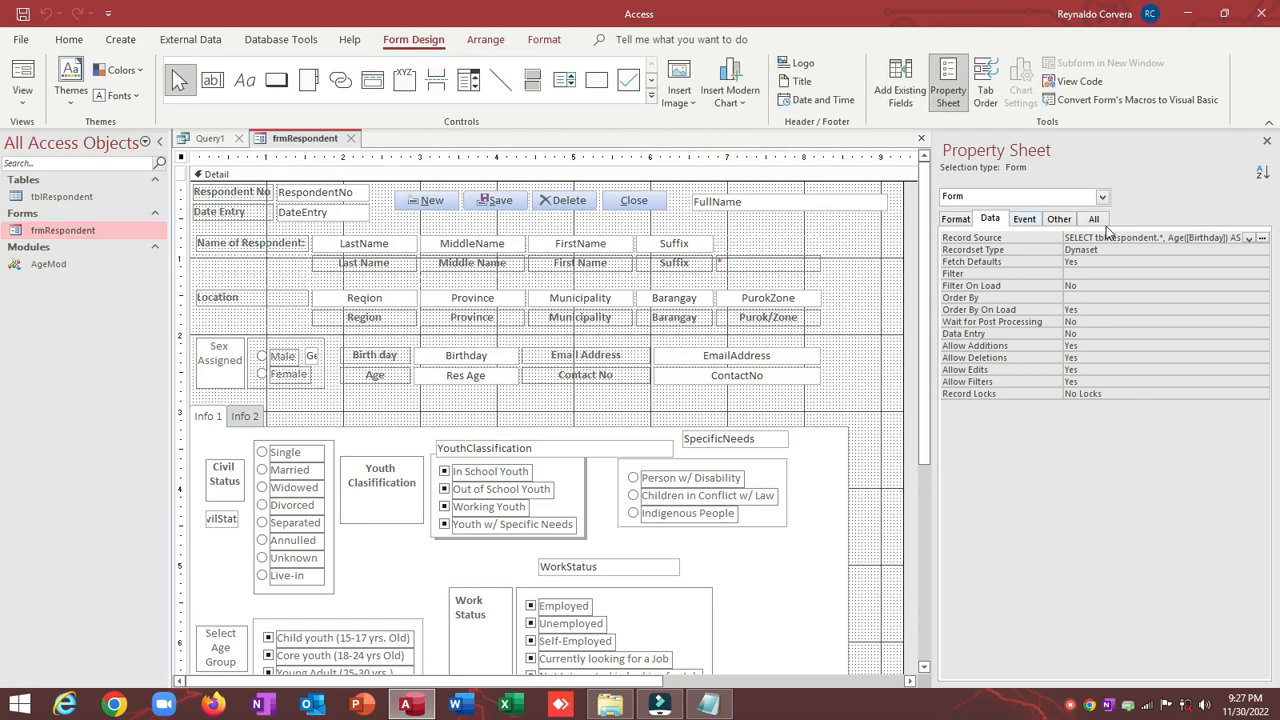
click(1080, 240)
click(1033, 238)
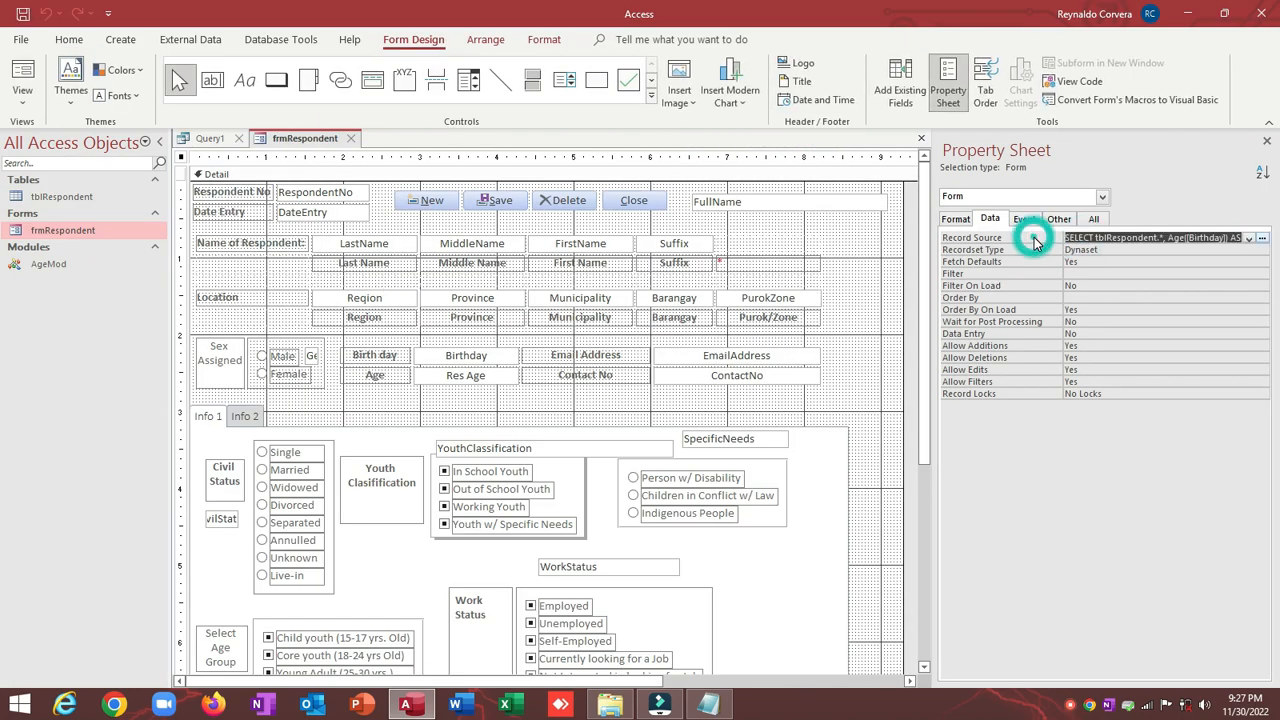
click(1263, 239)
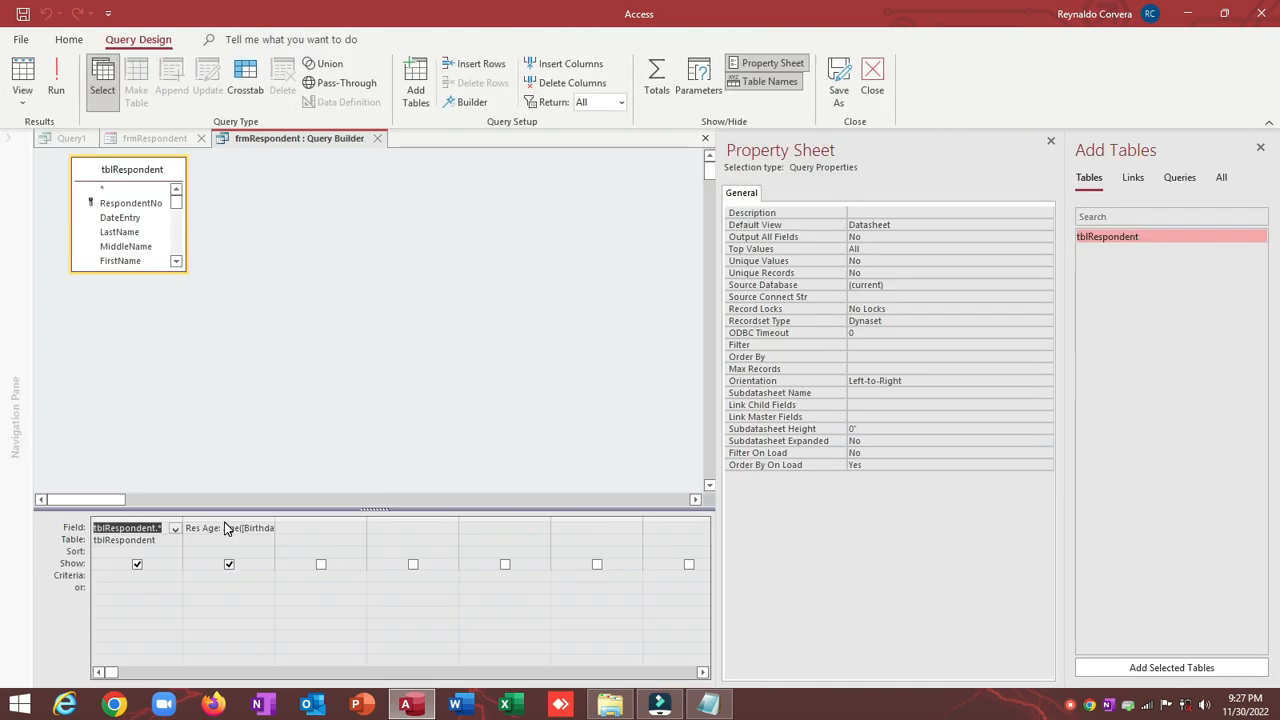
Step: Copy the Res Age: Age([Birthday]) column into Query1's second column and view the records
click(225, 520)
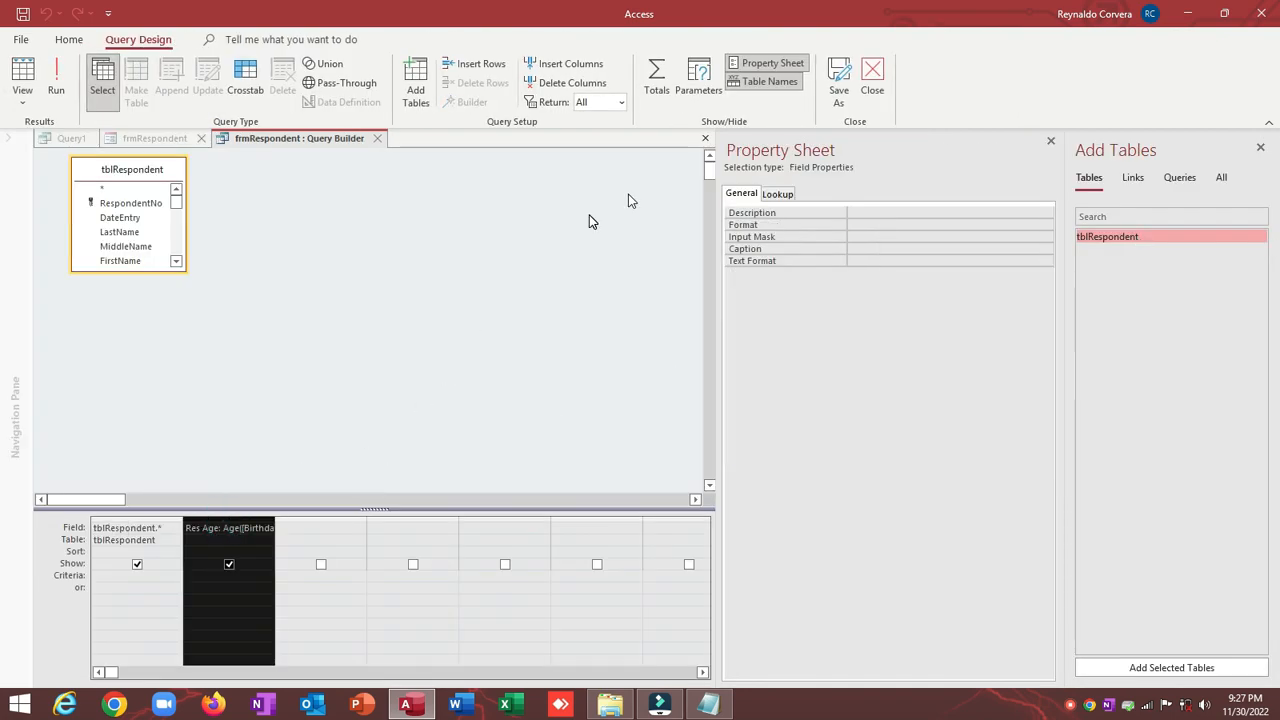
click(707, 142)
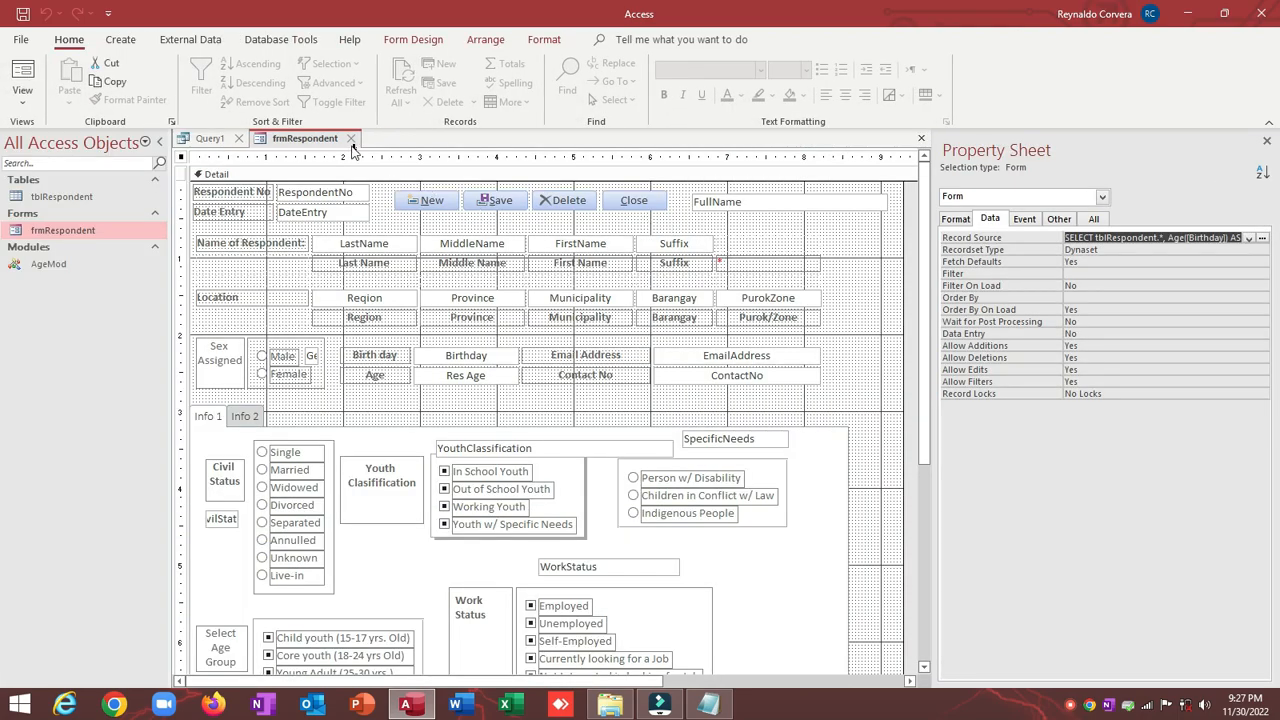
click(208, 138)
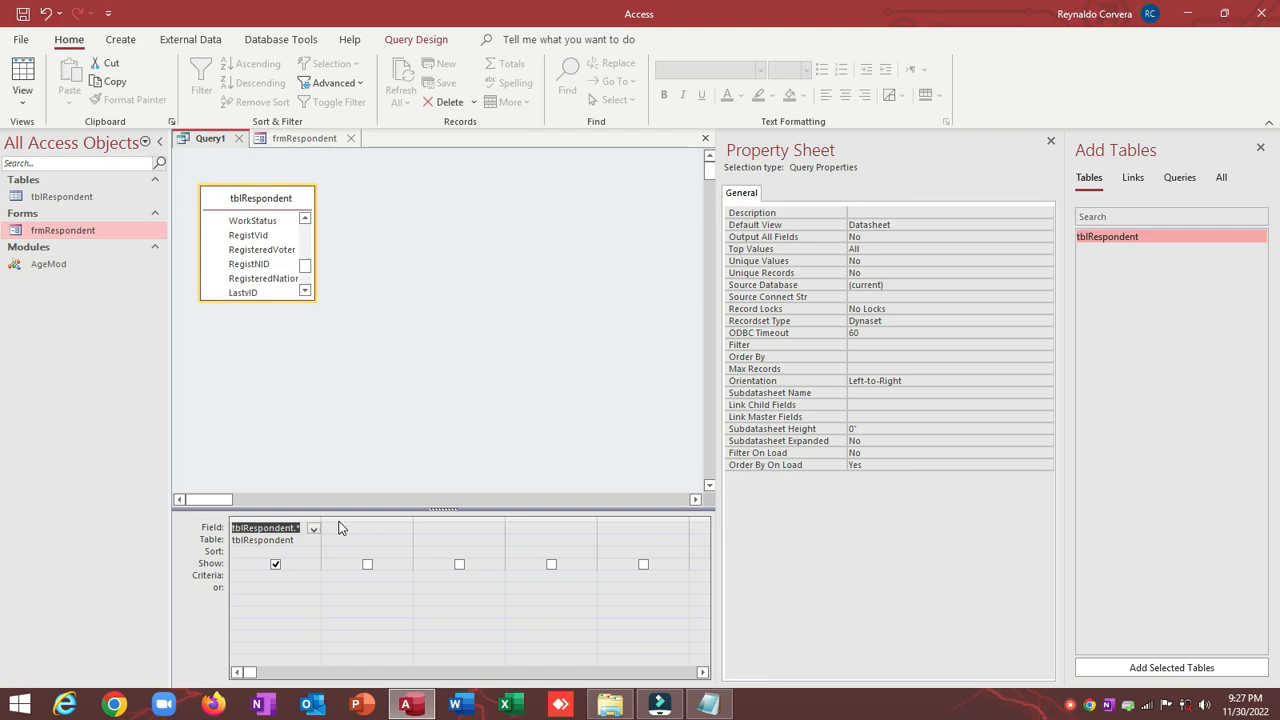
click(339, 519)
key(ctrl+v)
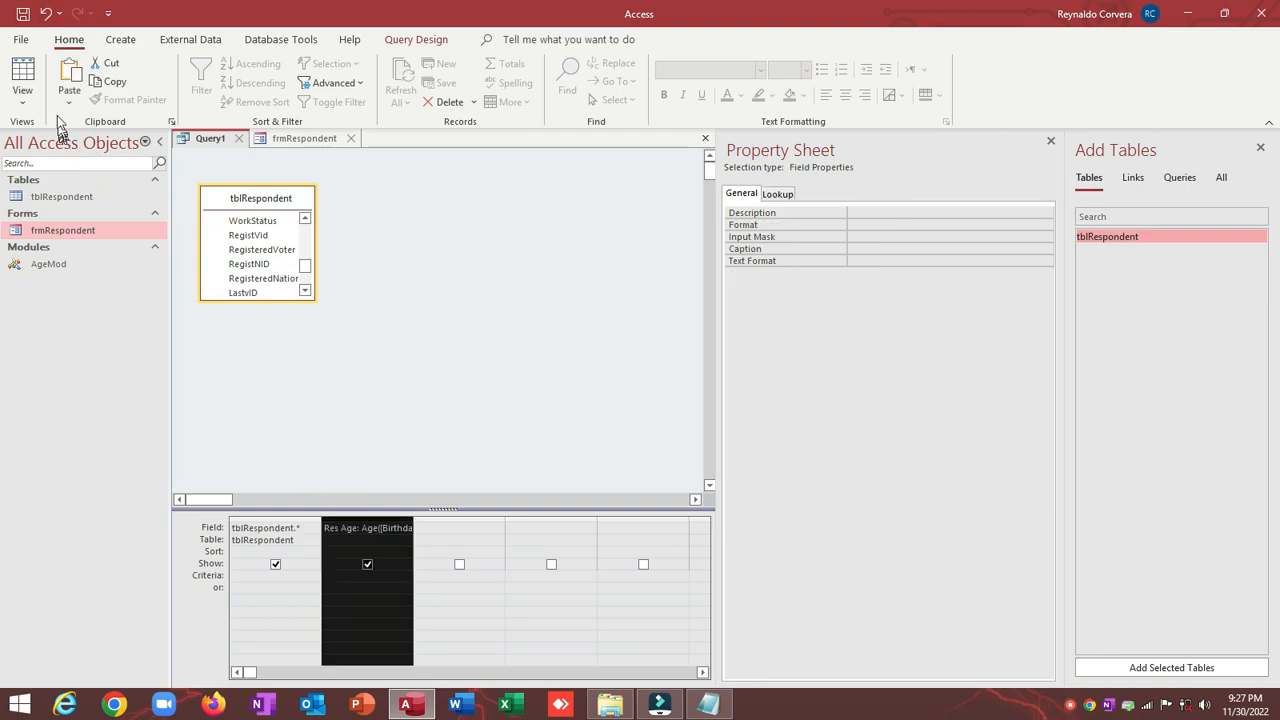
click(22, 72)
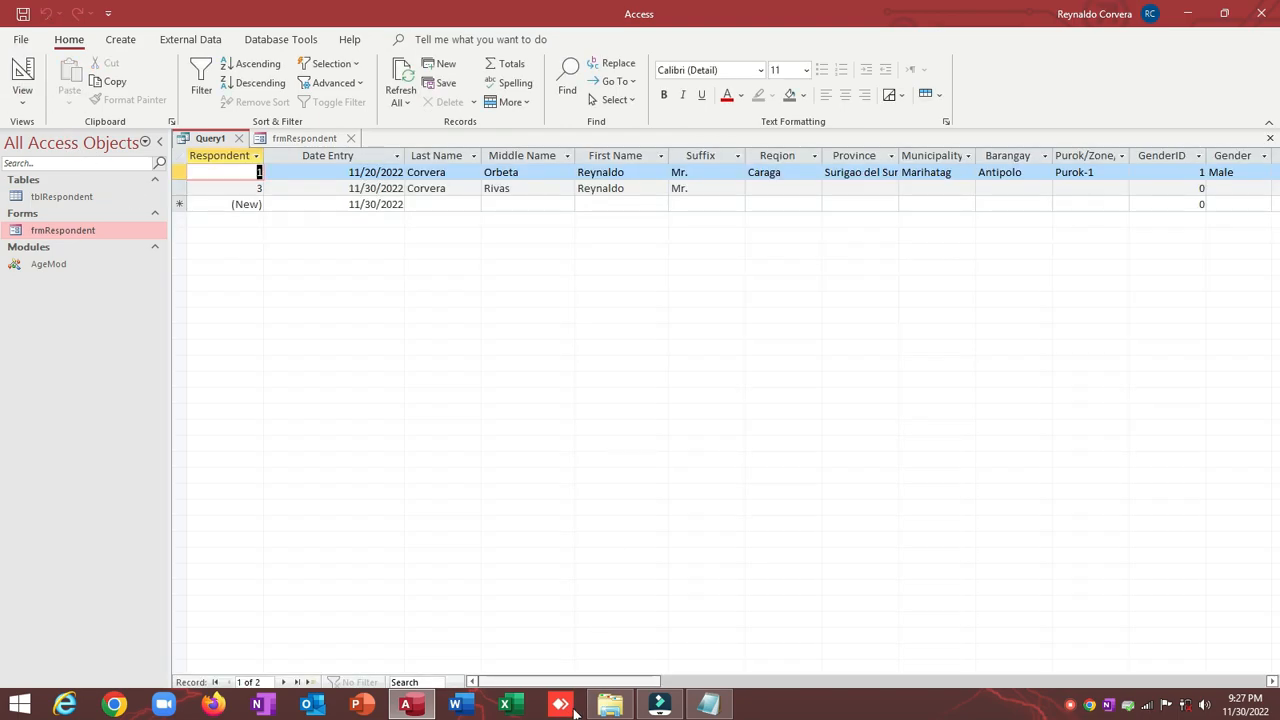
Step: Save Query1 as RespondentQry and return to the frmRespondent form design
drag(574, 681, 725, 670)
key(Home)
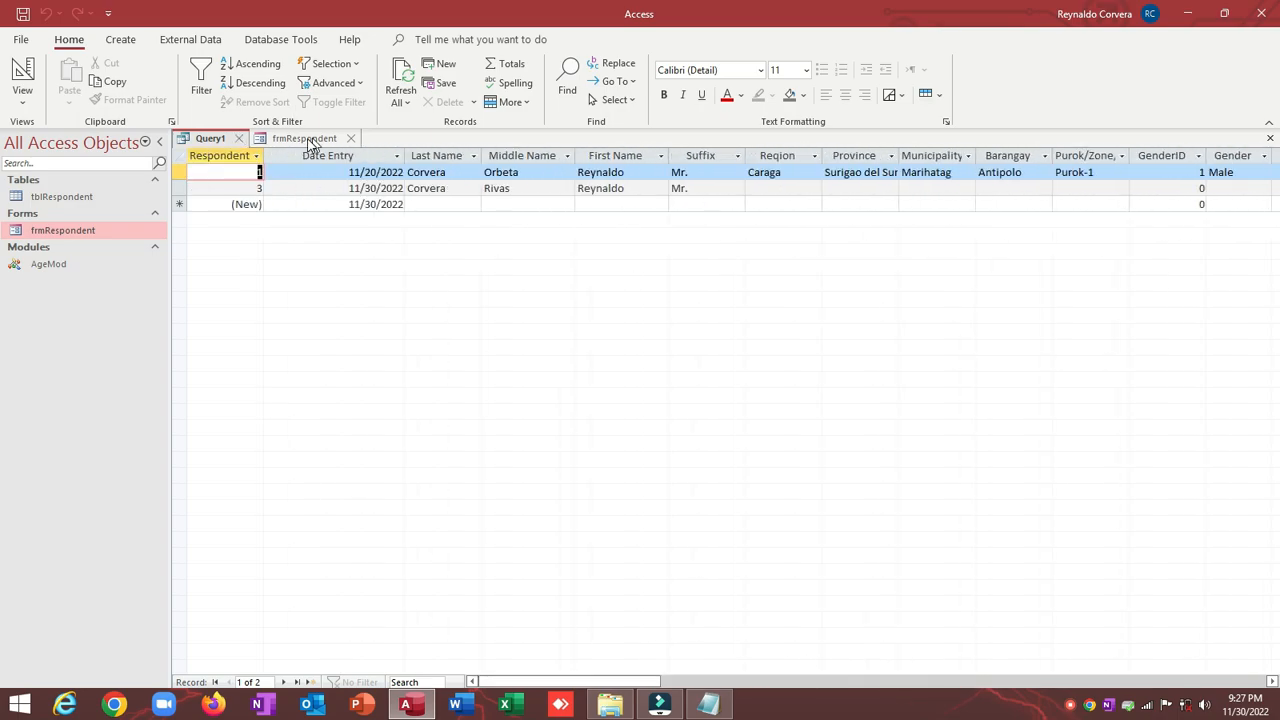
key(ctrl+s)
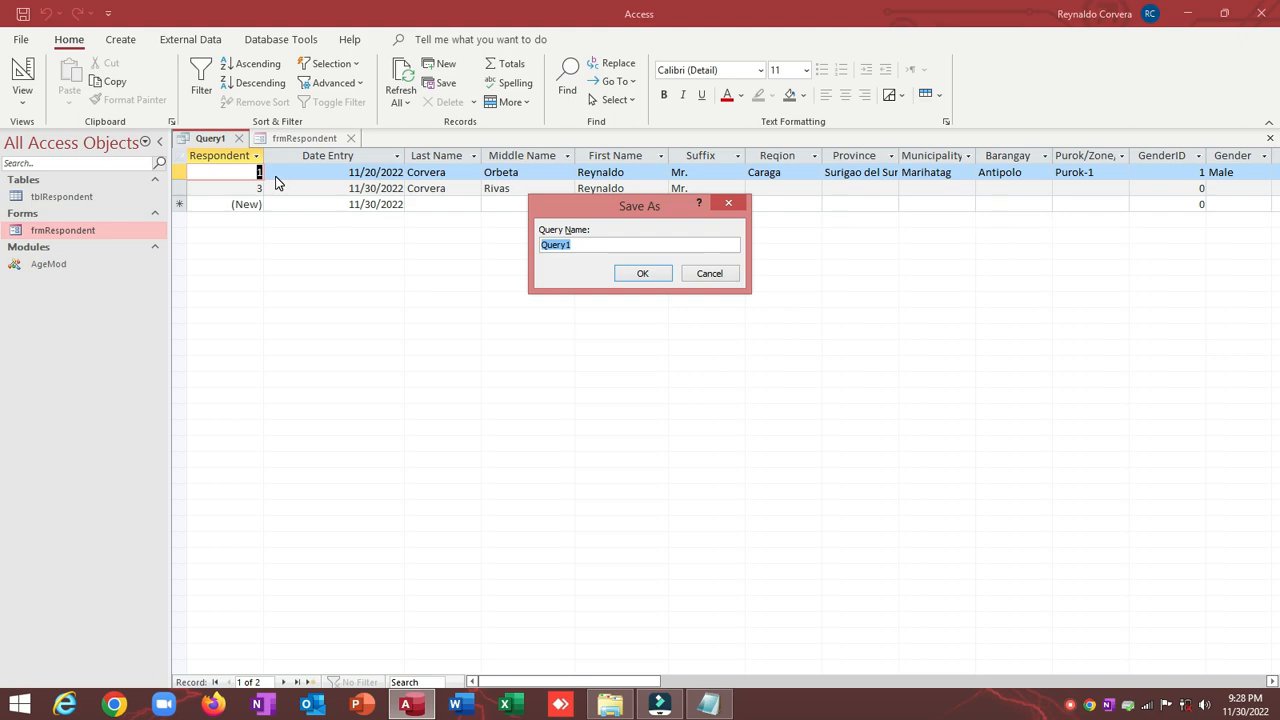
text(RE)
double_click(634, 246)
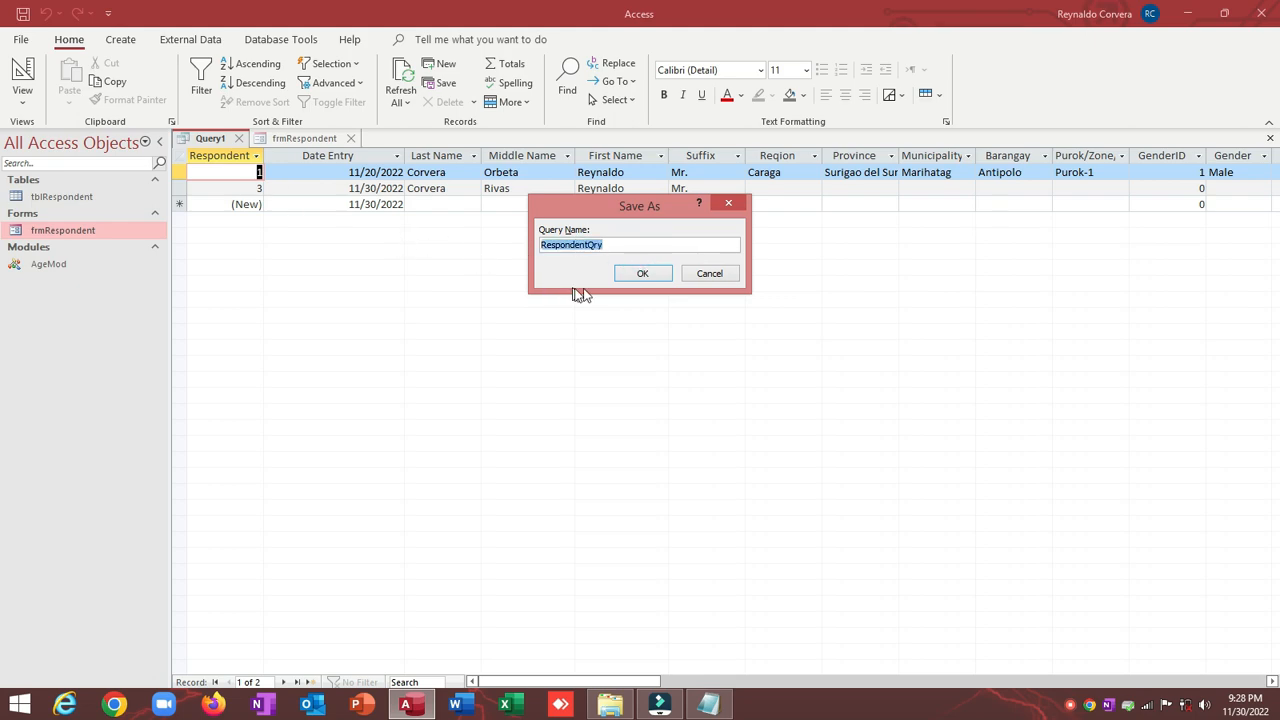
click(625, 275)
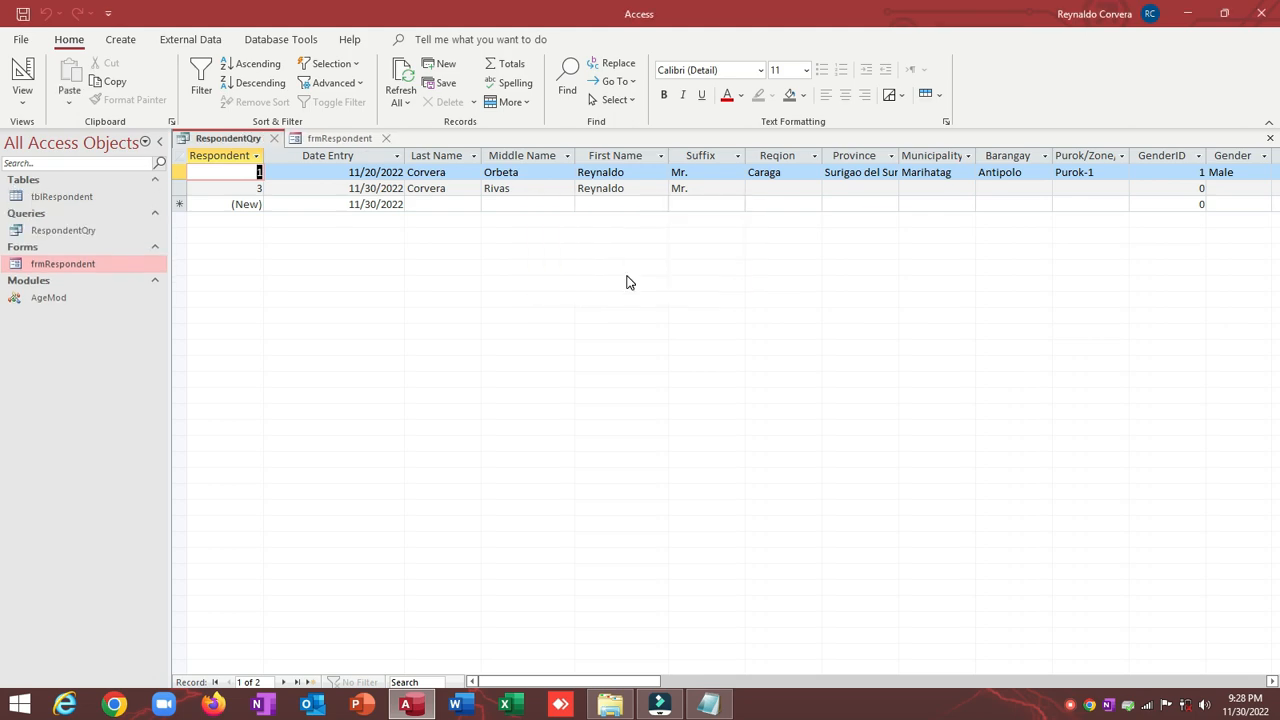
click(323, 140)
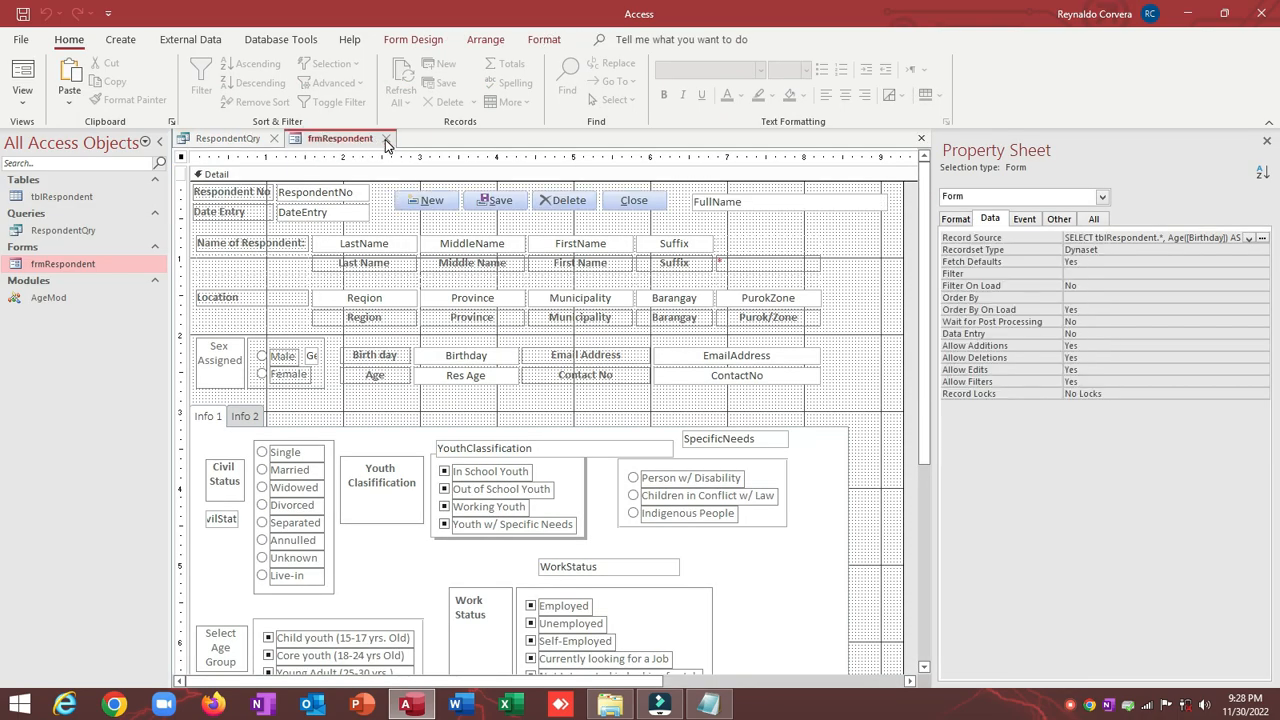
Step: Close RespondentQry and frmRespondent, briefly reopening the form, so no objects remain open
click(266, 139)
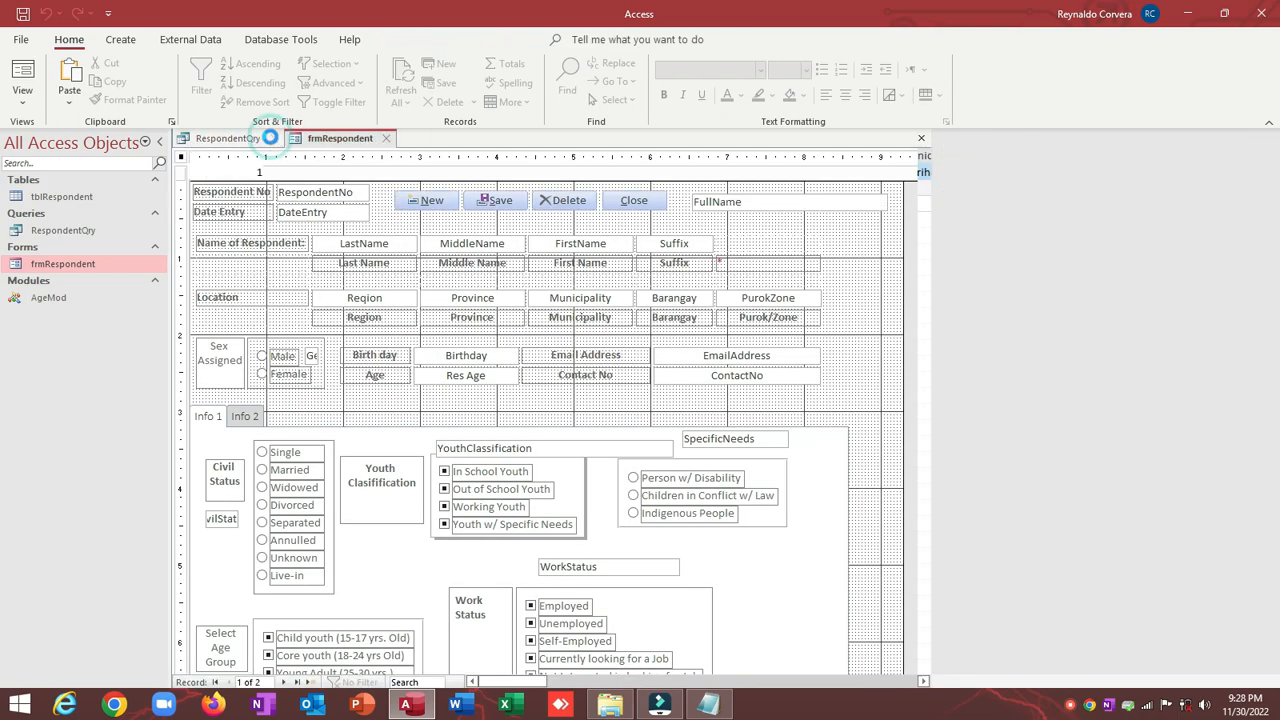
click(278, 138)
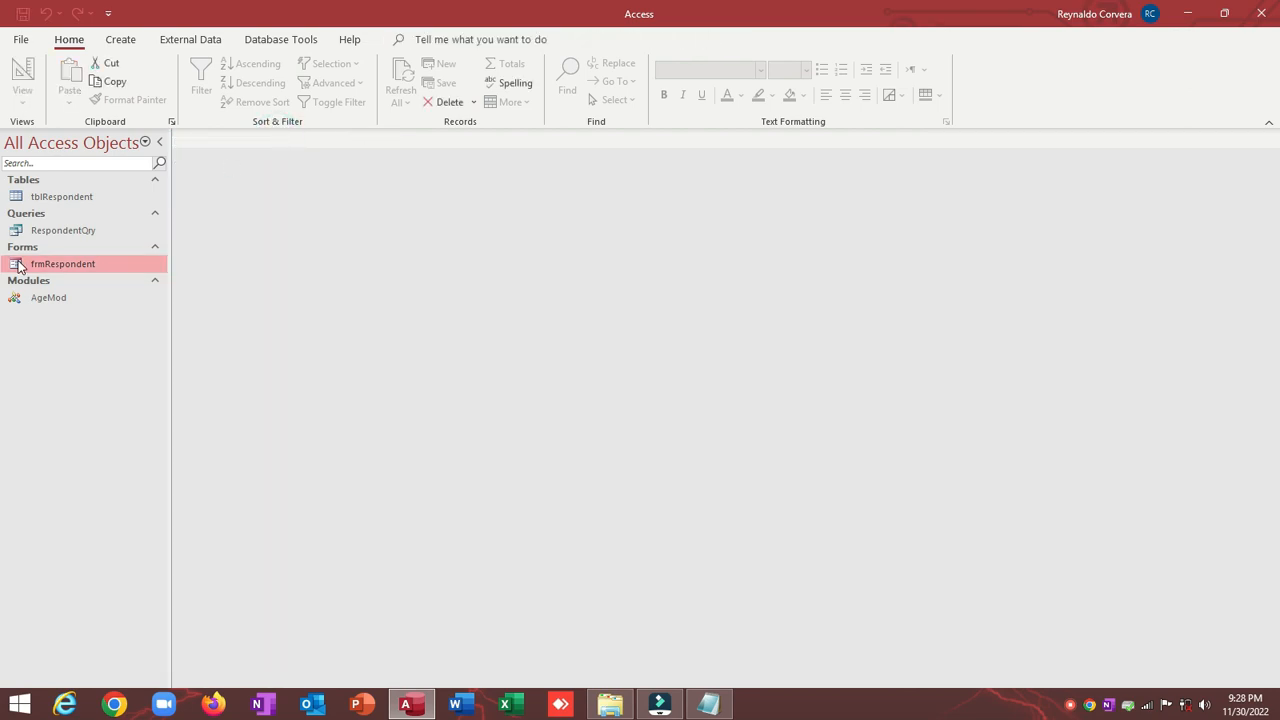
double_click(71, 268)
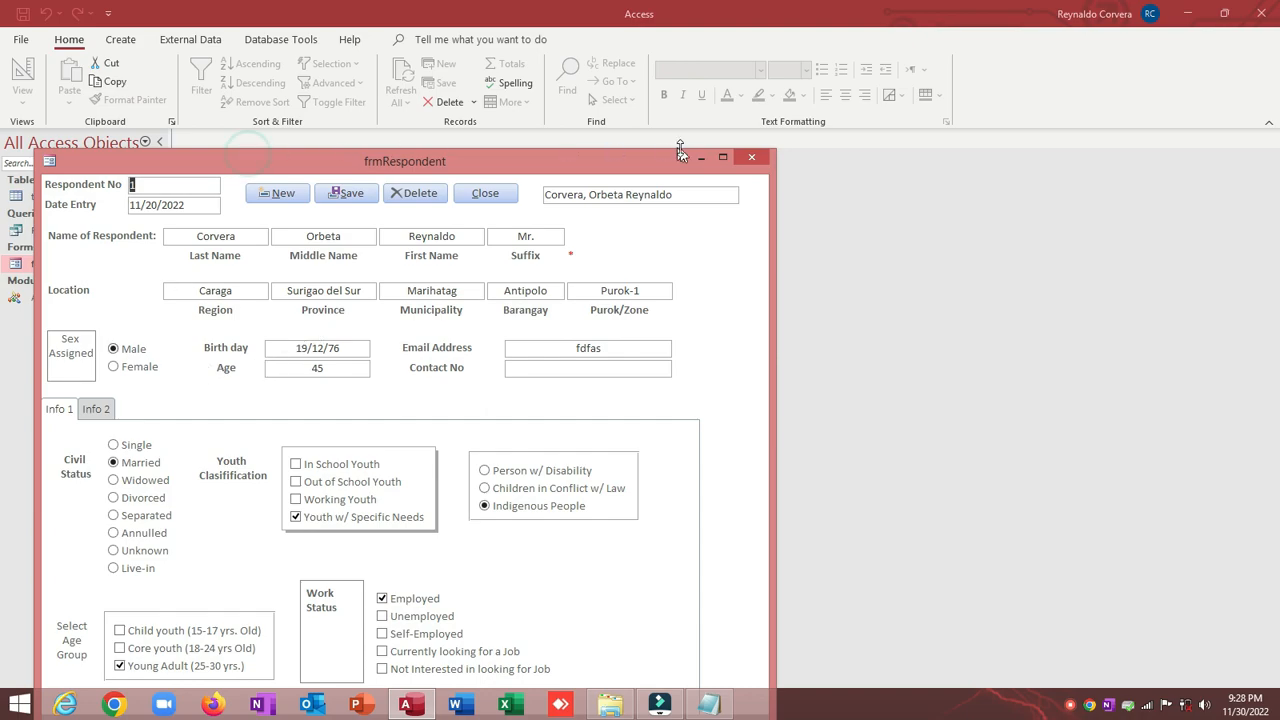
drag(587, 160, 648, 34)
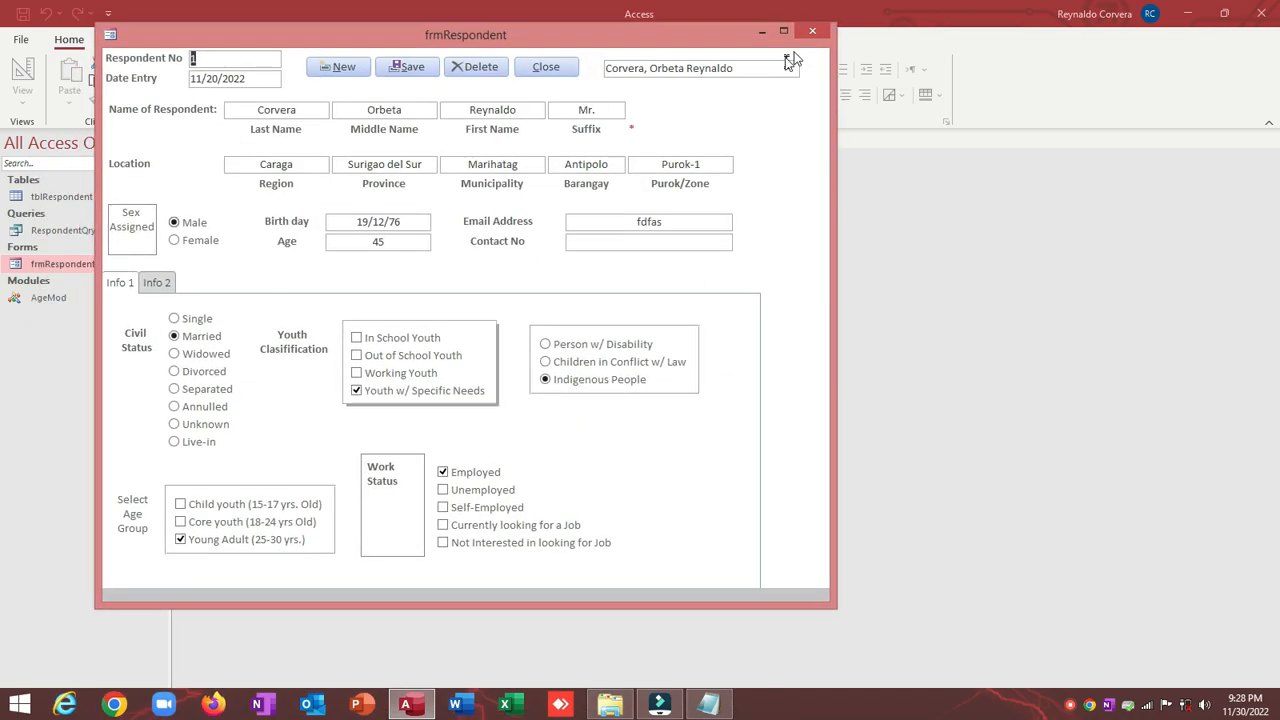
click(814, 31)
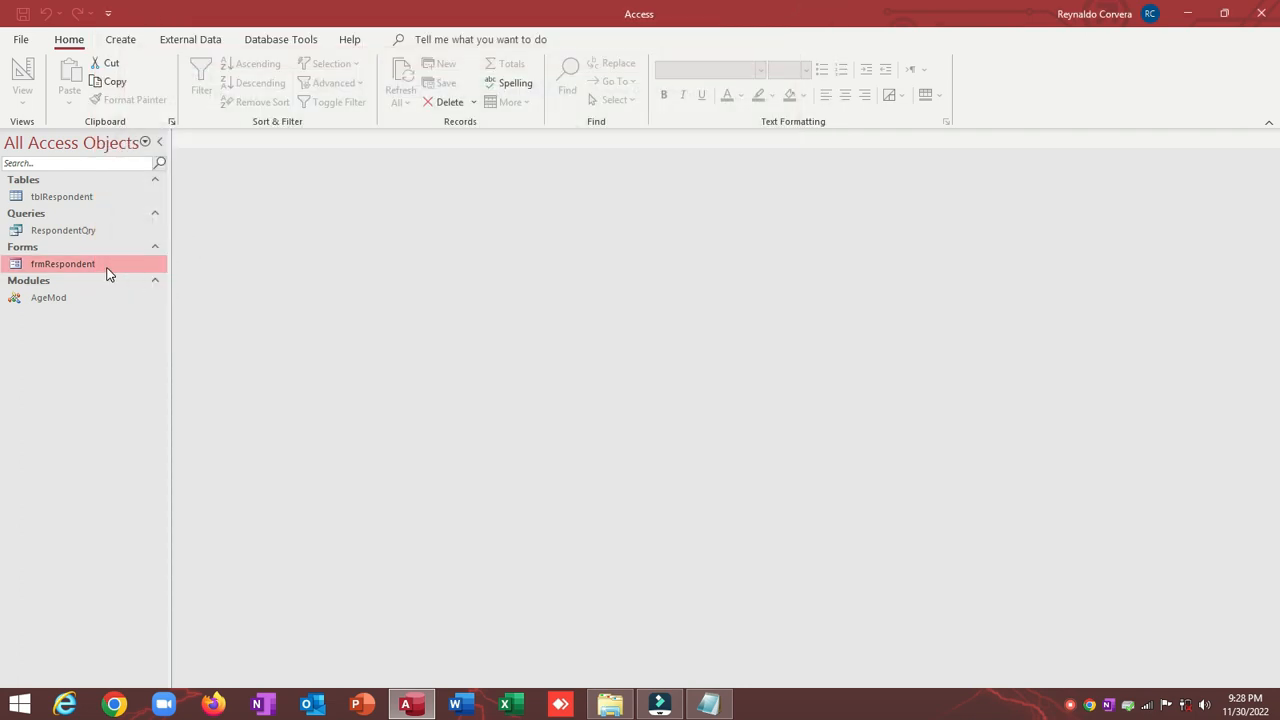
right_click(104, 270)
click(70, 272)
click(121, 40)
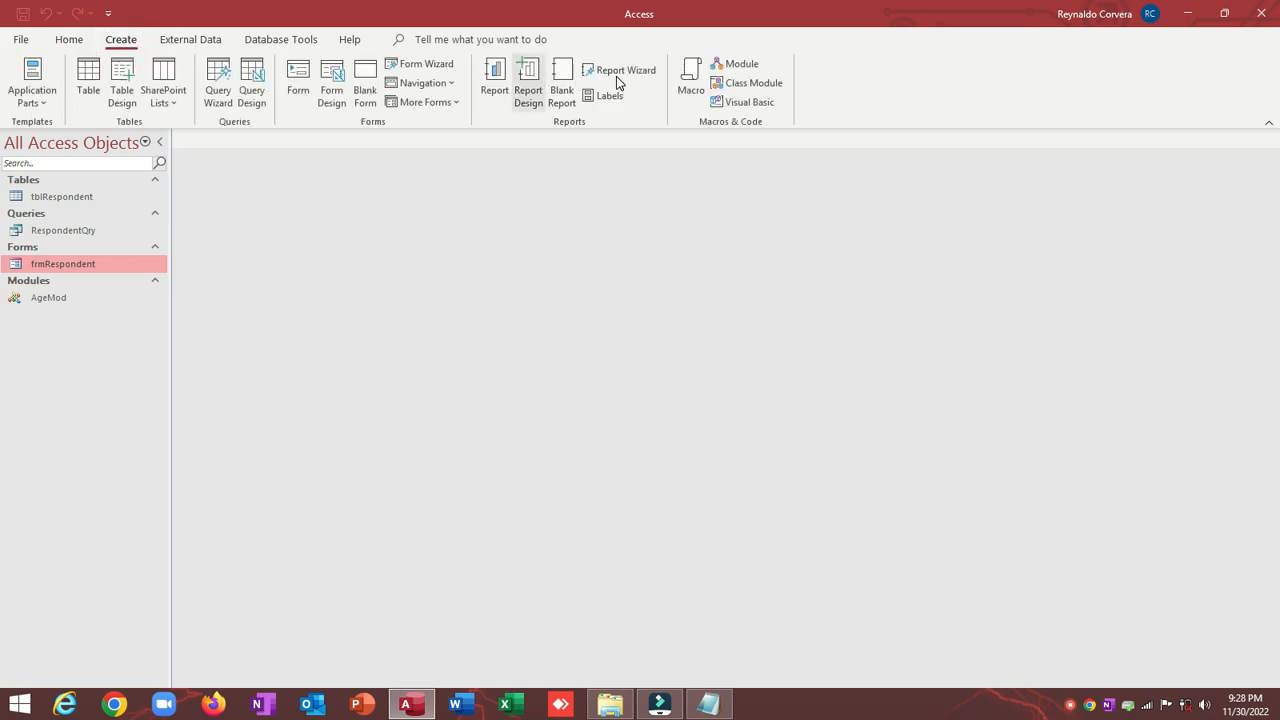
Step: Start a blank report design and make its Page Header and Detail sections taller
click(528, 78)
click(528, 78)
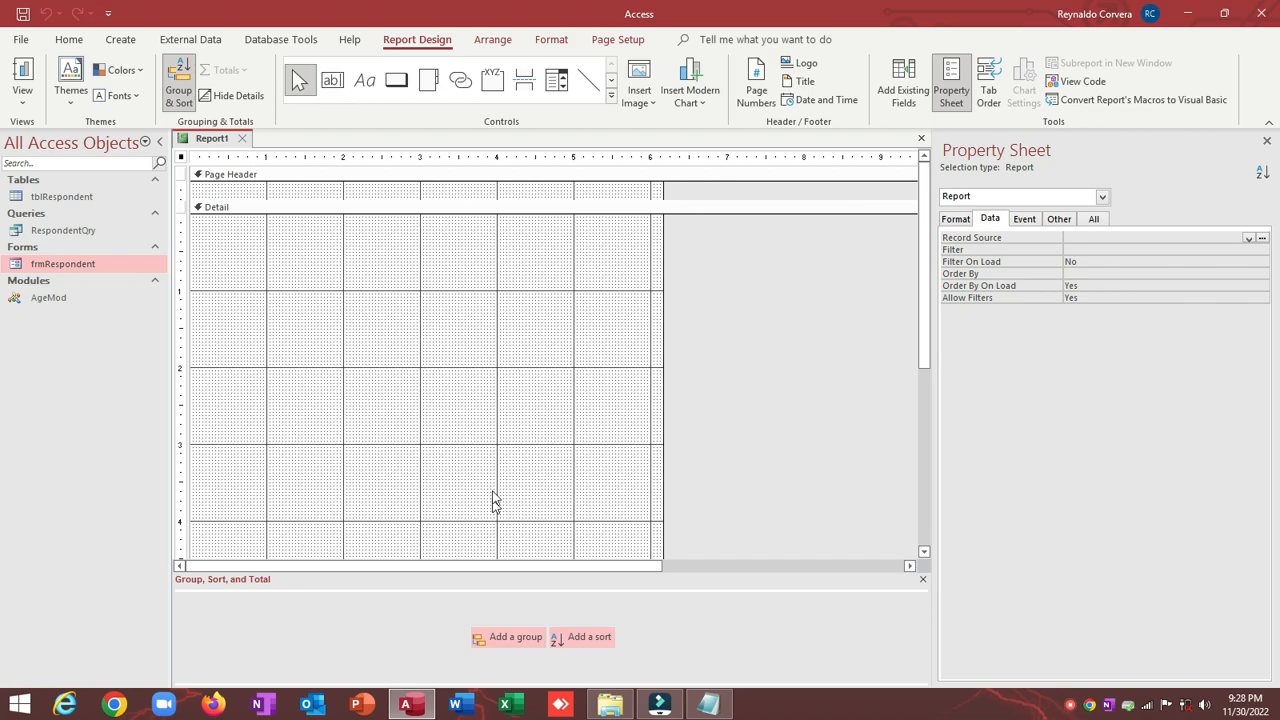
drag(443, 199, 449, 245)
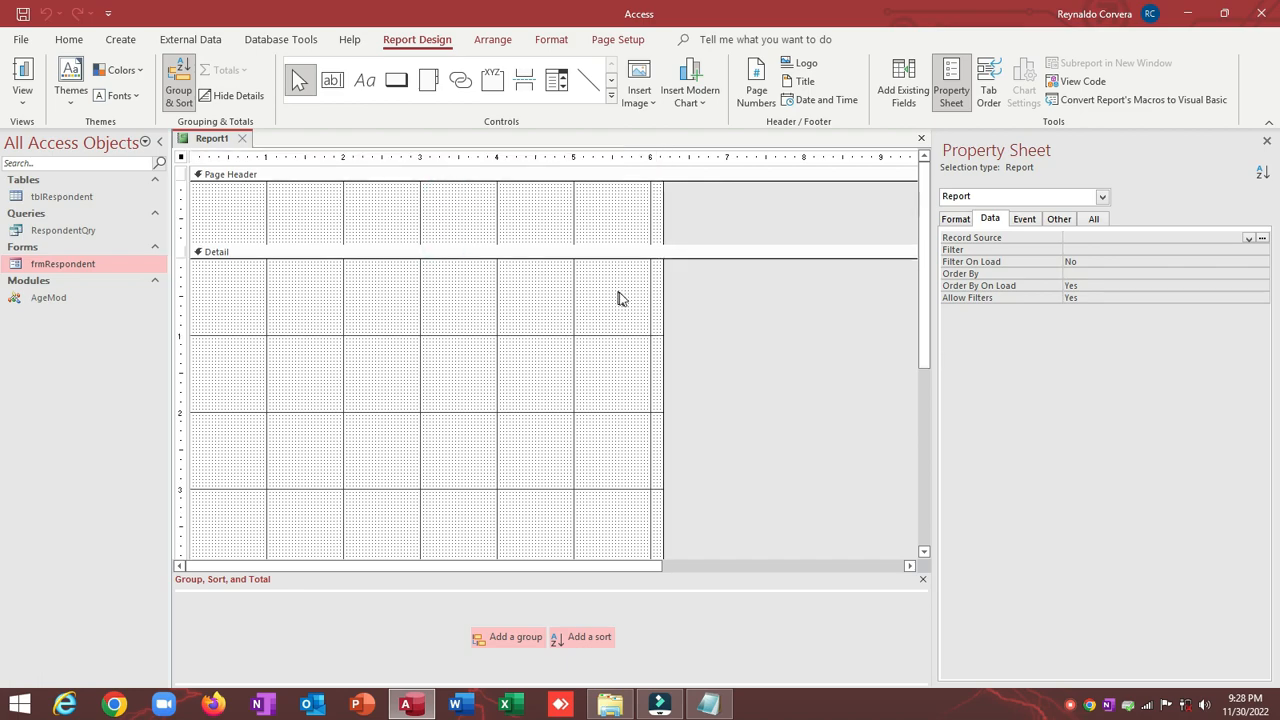
drag(664, 296, 676, 298)
scroll(376, 478, down, 3)
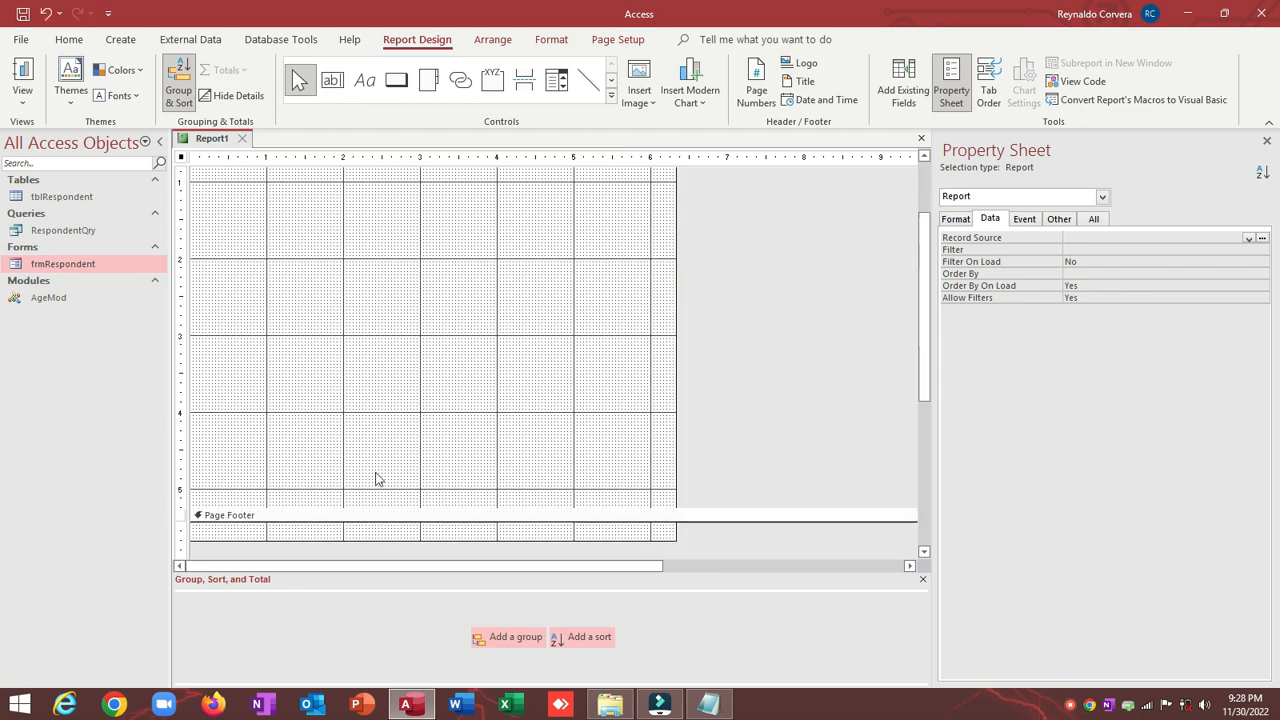
drag(346, 508, 346, 552)
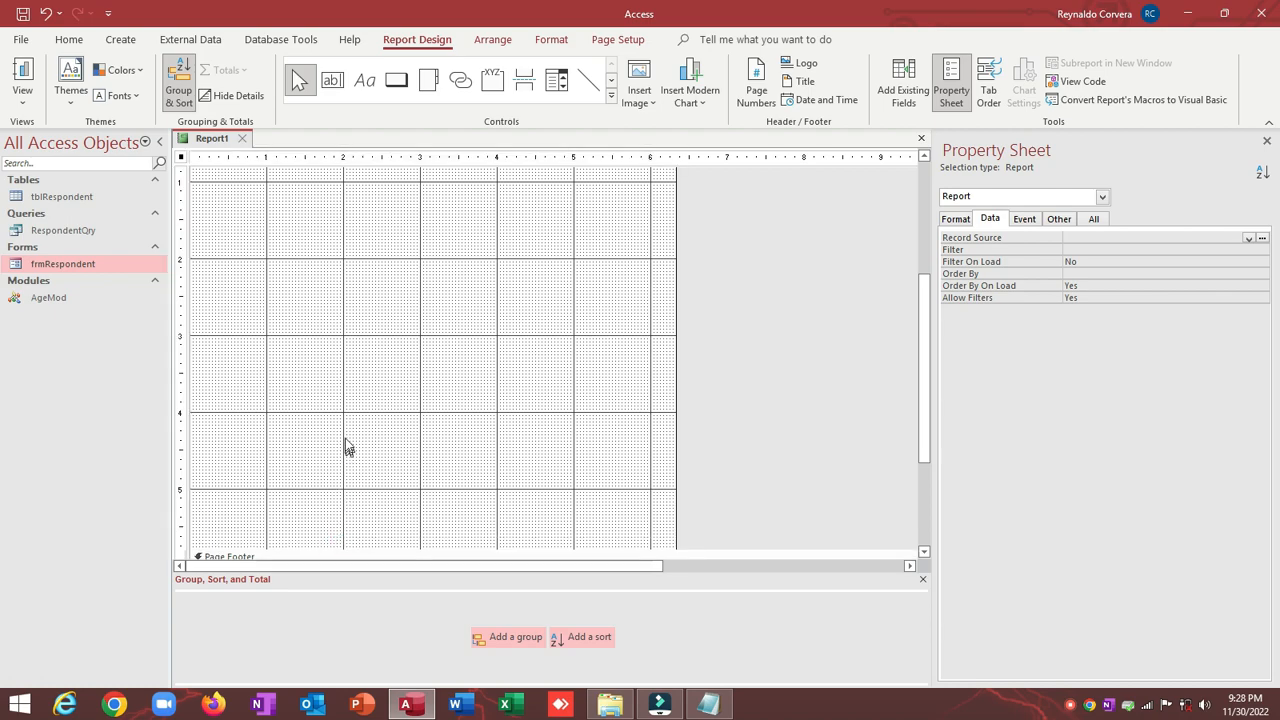
Step: Set the report's Record Source to RespondentQry and show its fields via Add Existing Fields
click(76, 230)
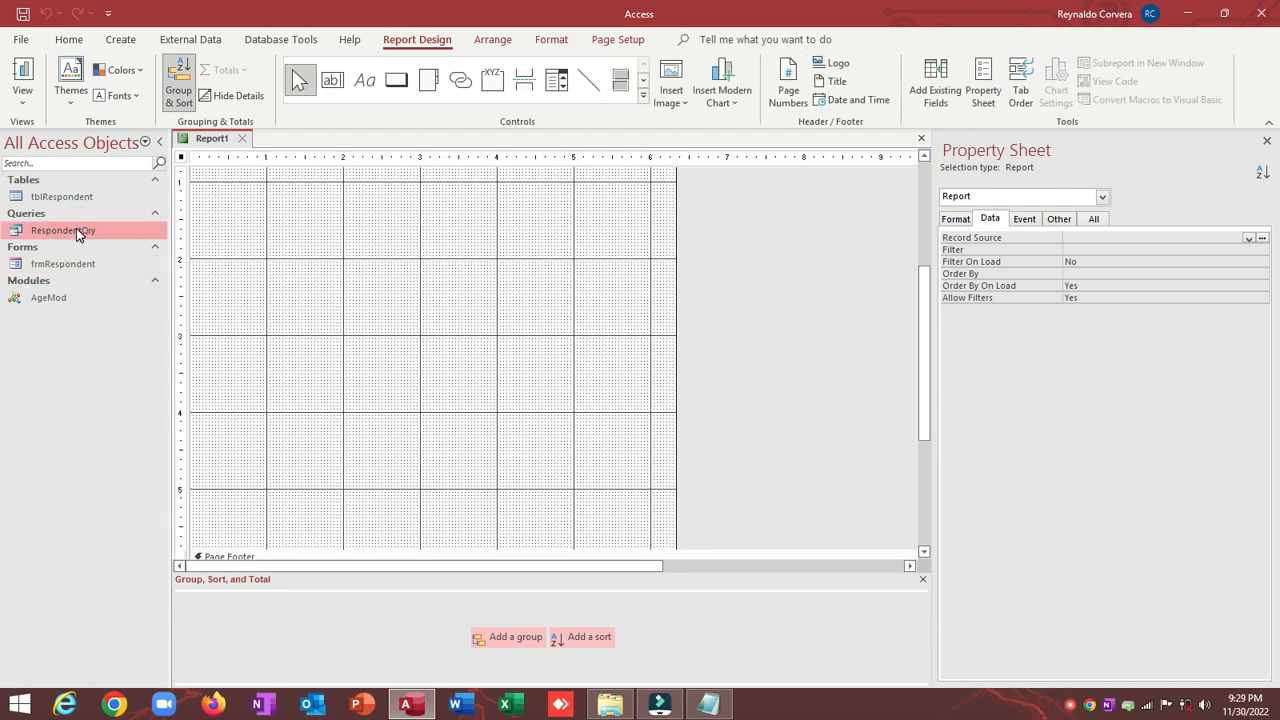
click(77, 229)
double_click(128, 232)
key(ctrl+c)
click(422, 204)
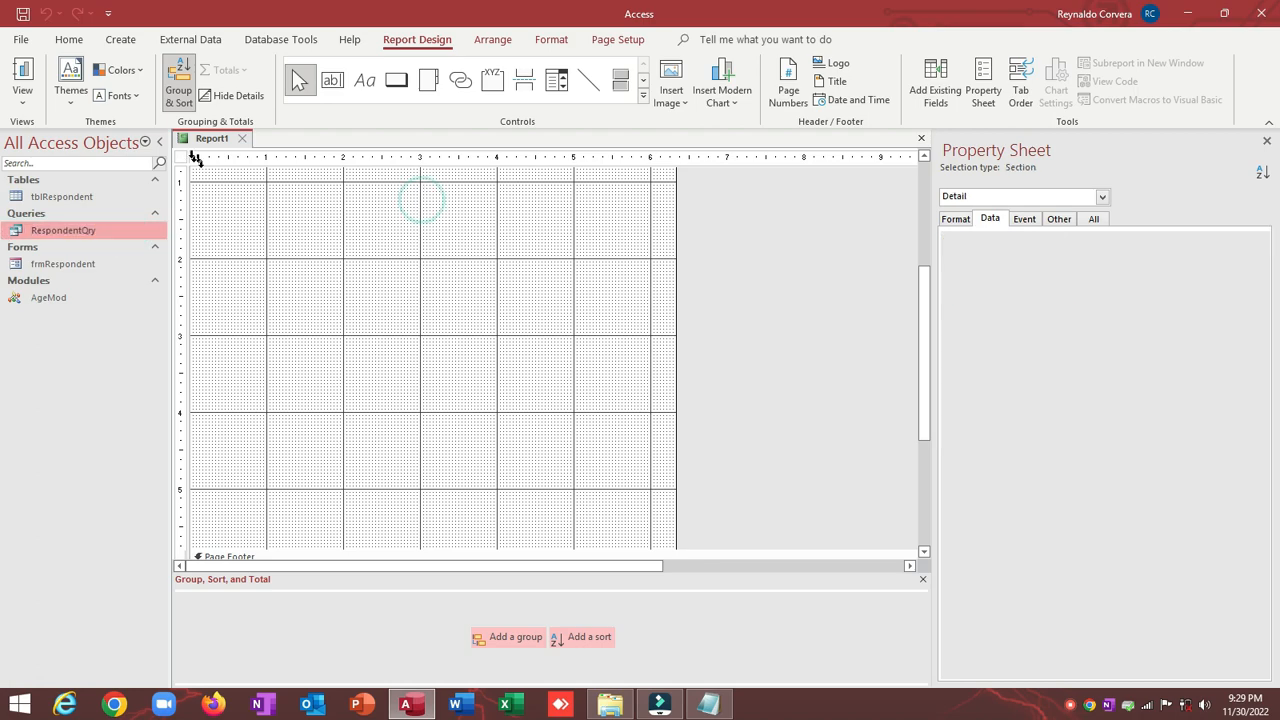
click(181, 157)
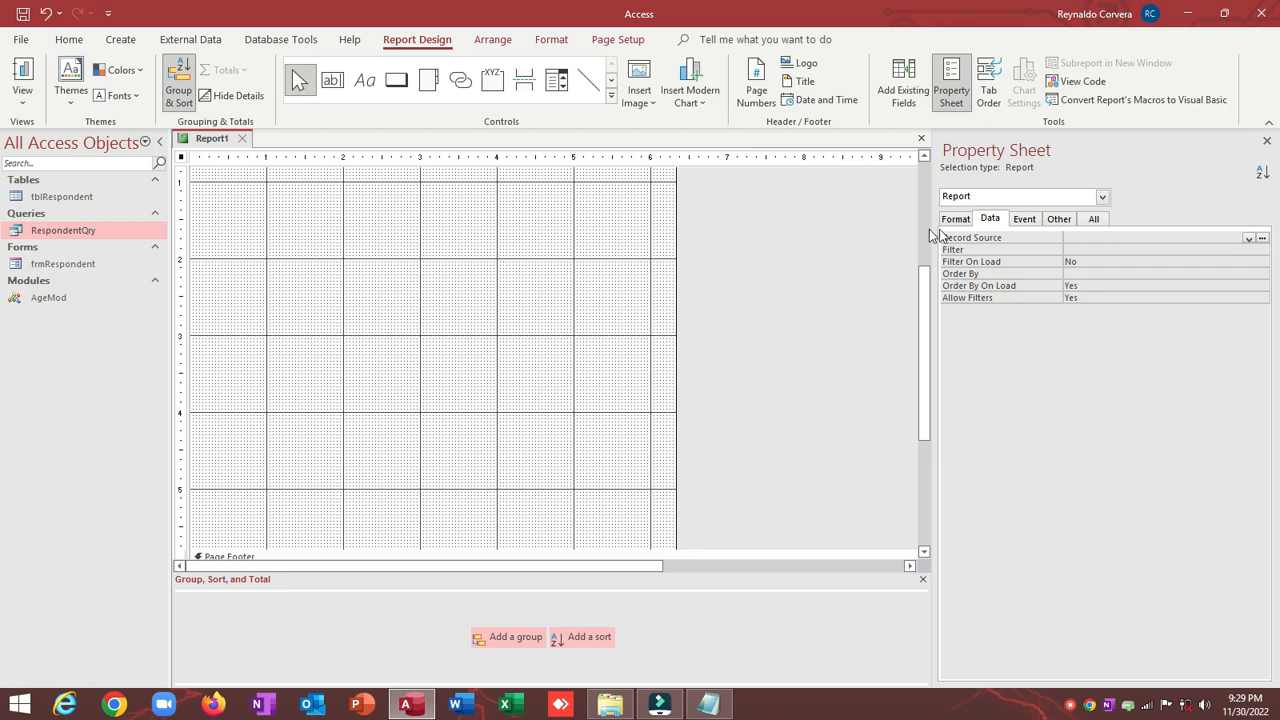
key(ctrl+v)
click(905, 85)
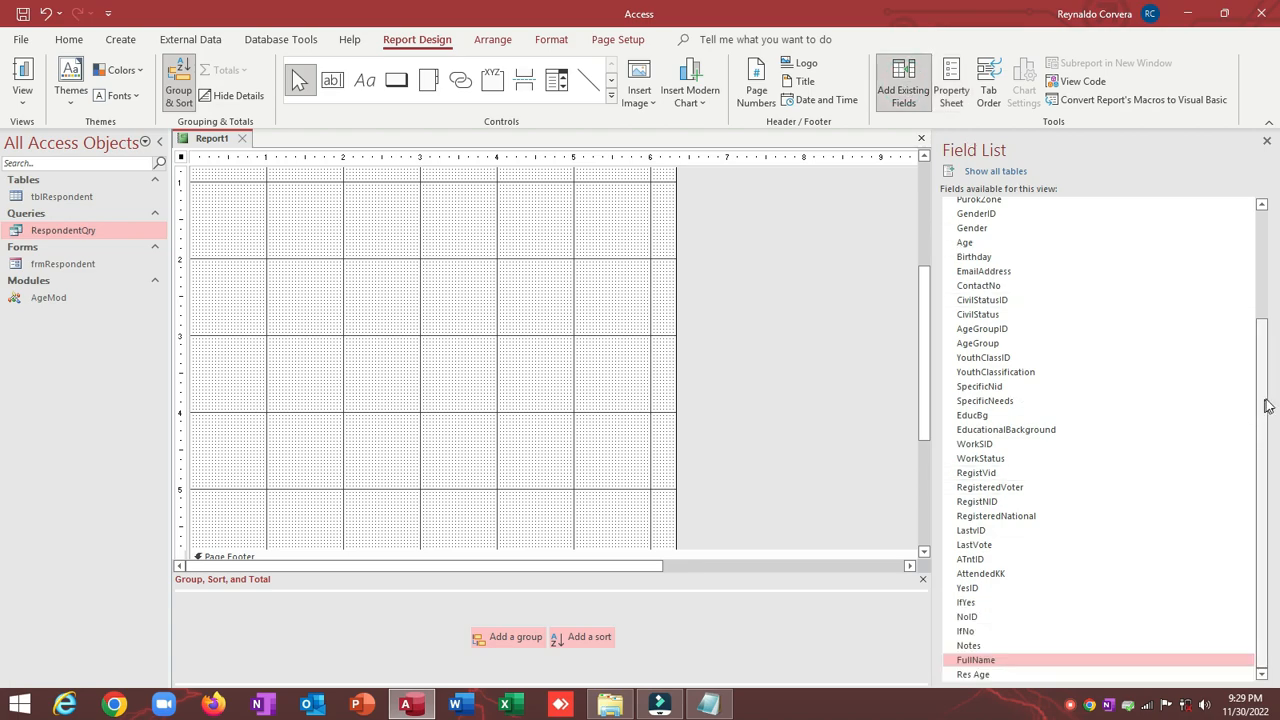
drag(1268, 400, 1256, 298)
click(420, 385)
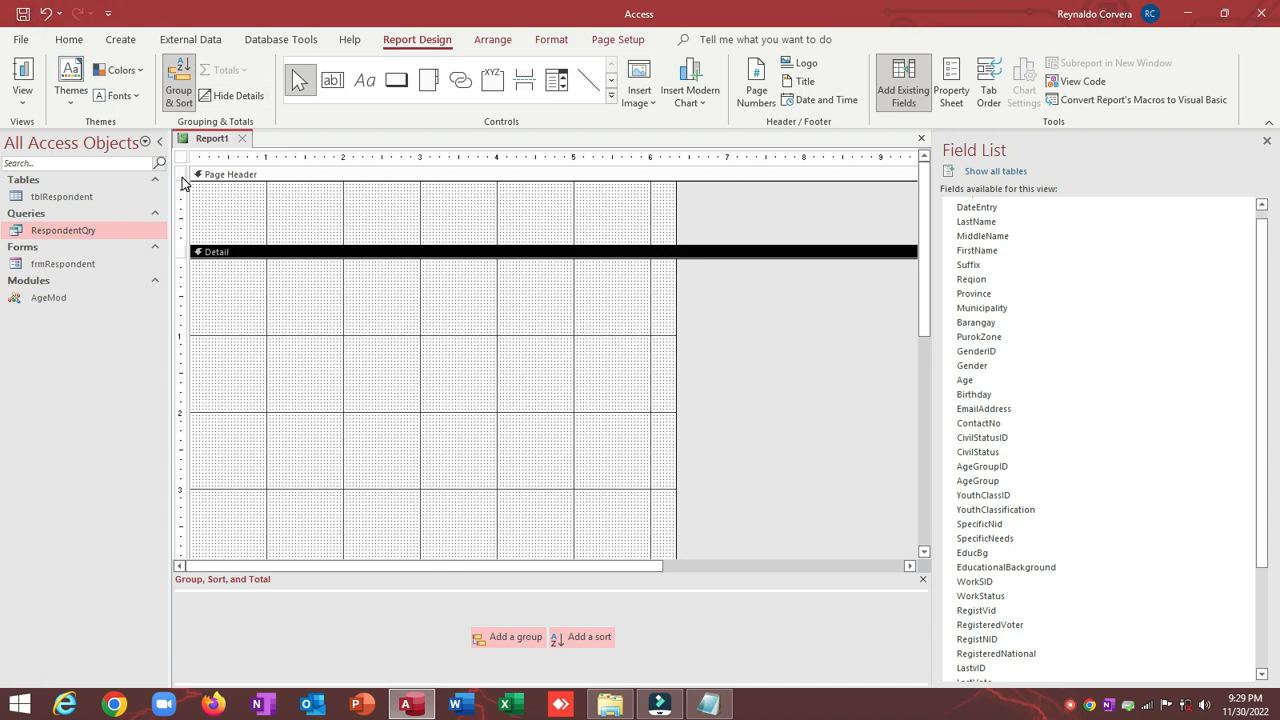
Step: Save the new report as KKProfileRpt
click(311, 222)
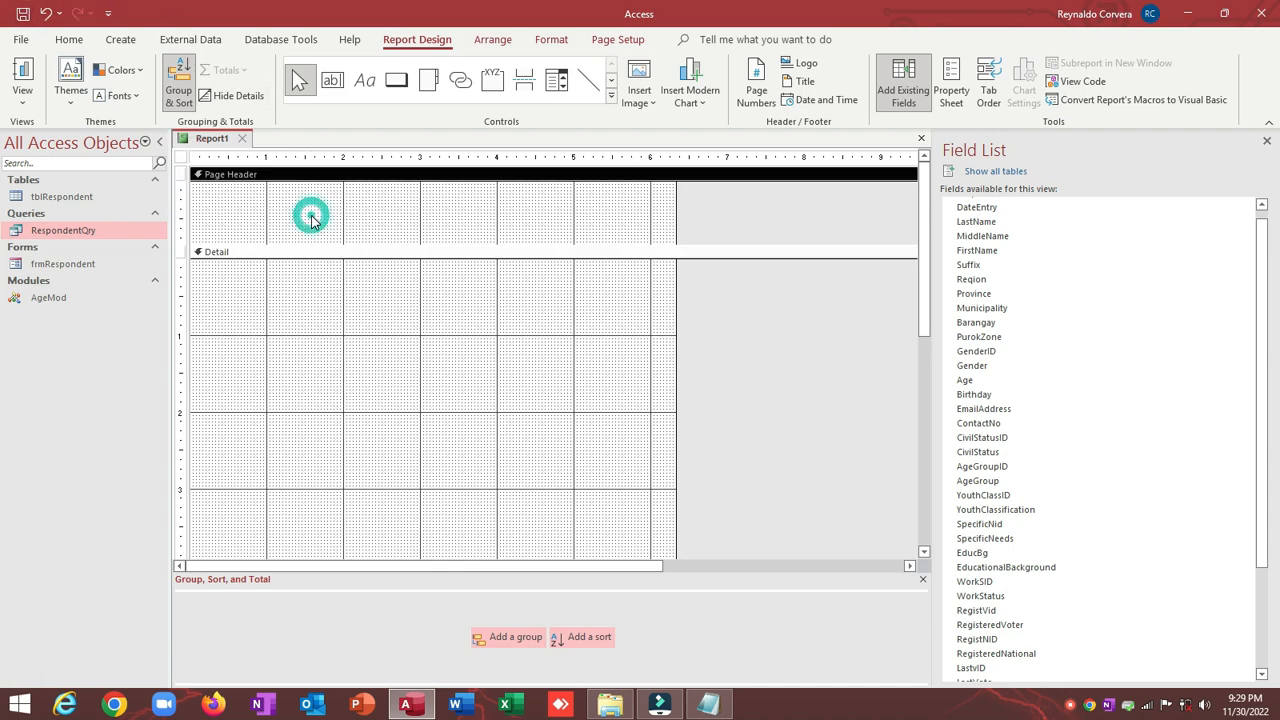
key(ctrl+s)
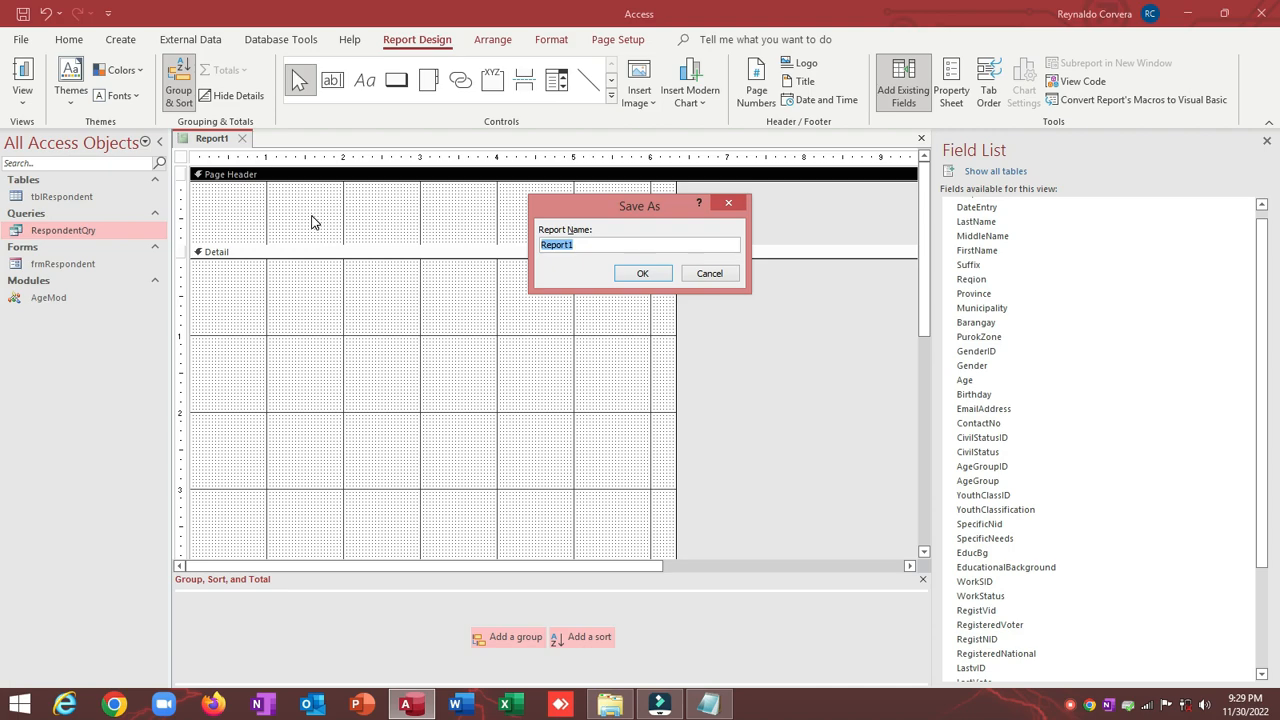
text(KKProfileRpt)
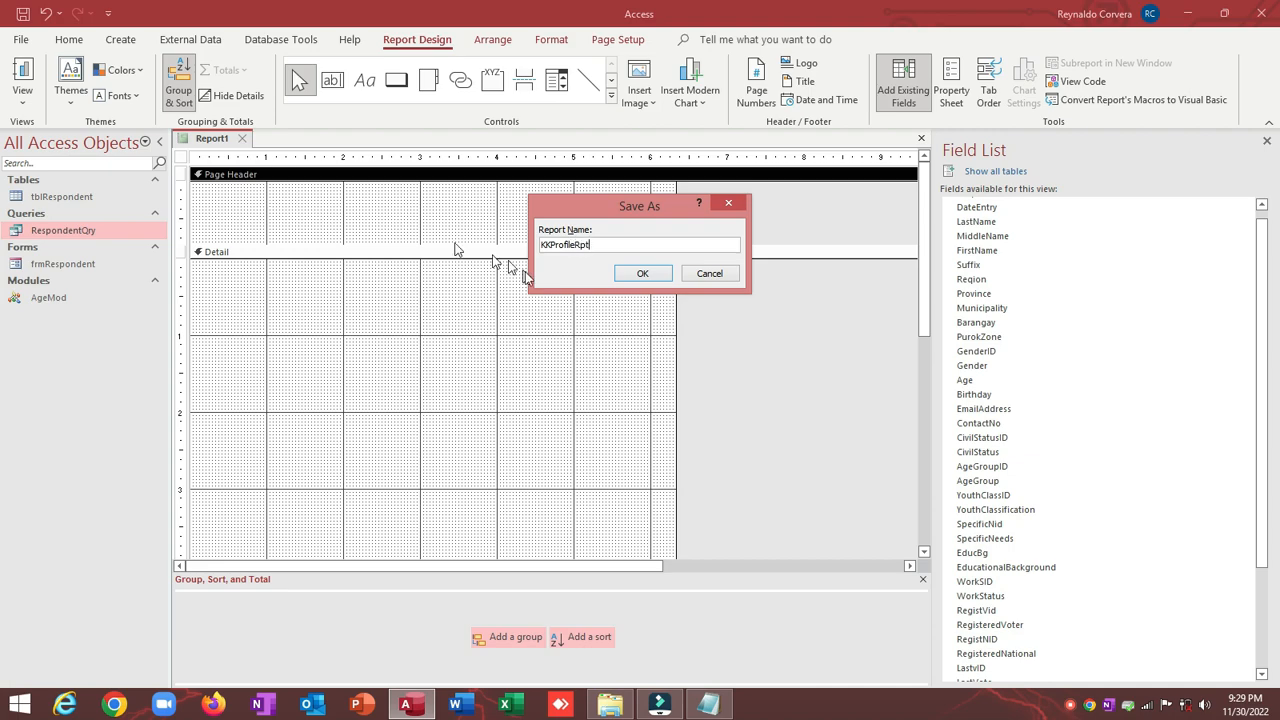
double_click(596, 244)
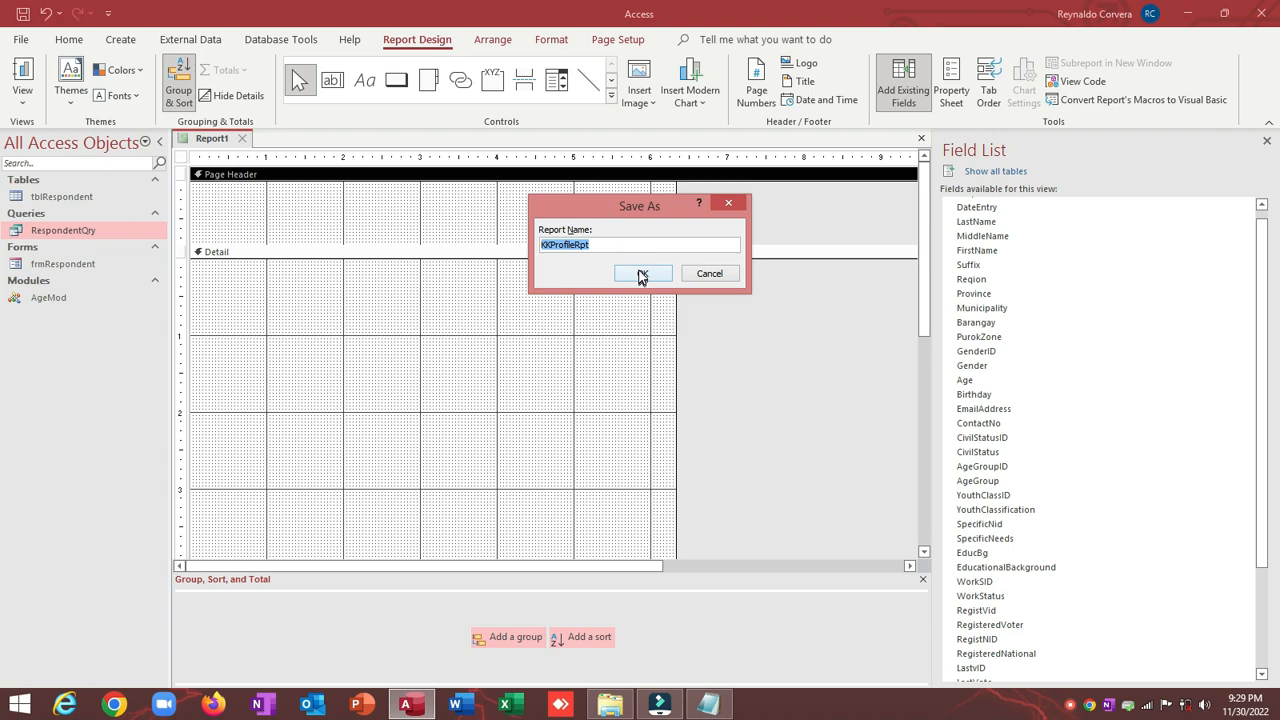
click(640, 275)
Step: Preview KKProfileRpt in Report View, return to Design view, and begin editing its Caption property
click(182, 159)
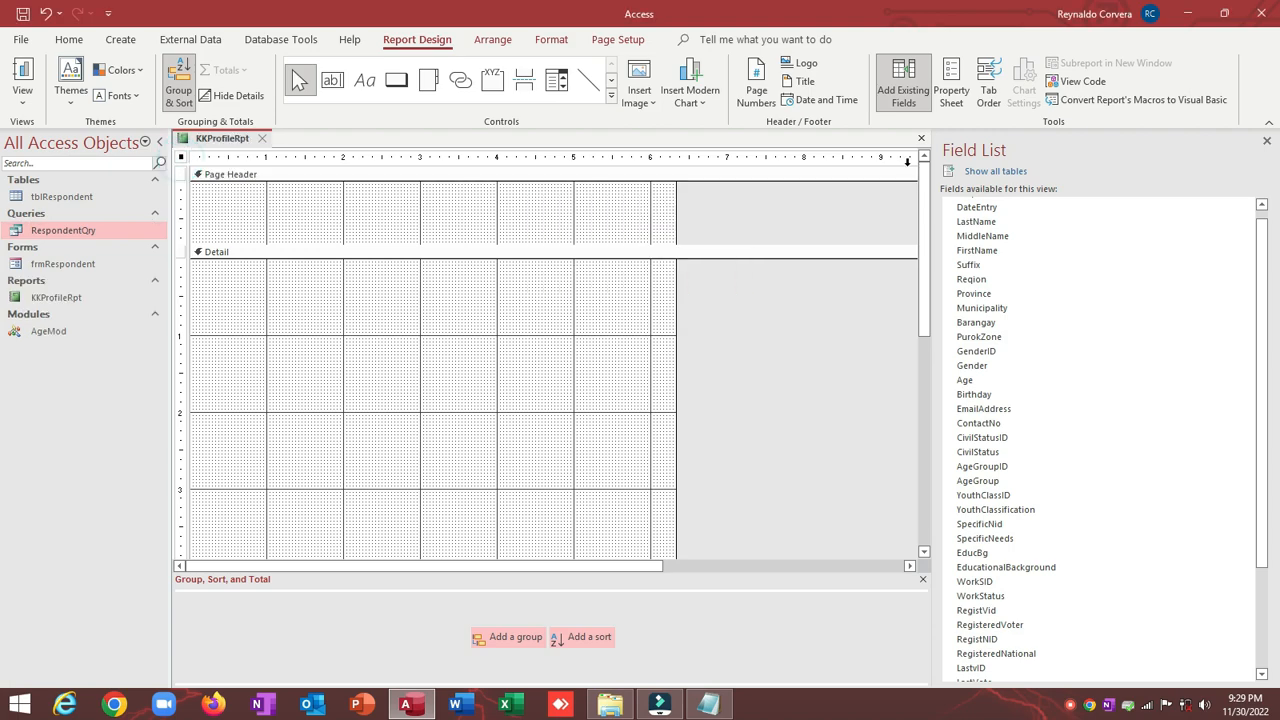
click(951, 90)
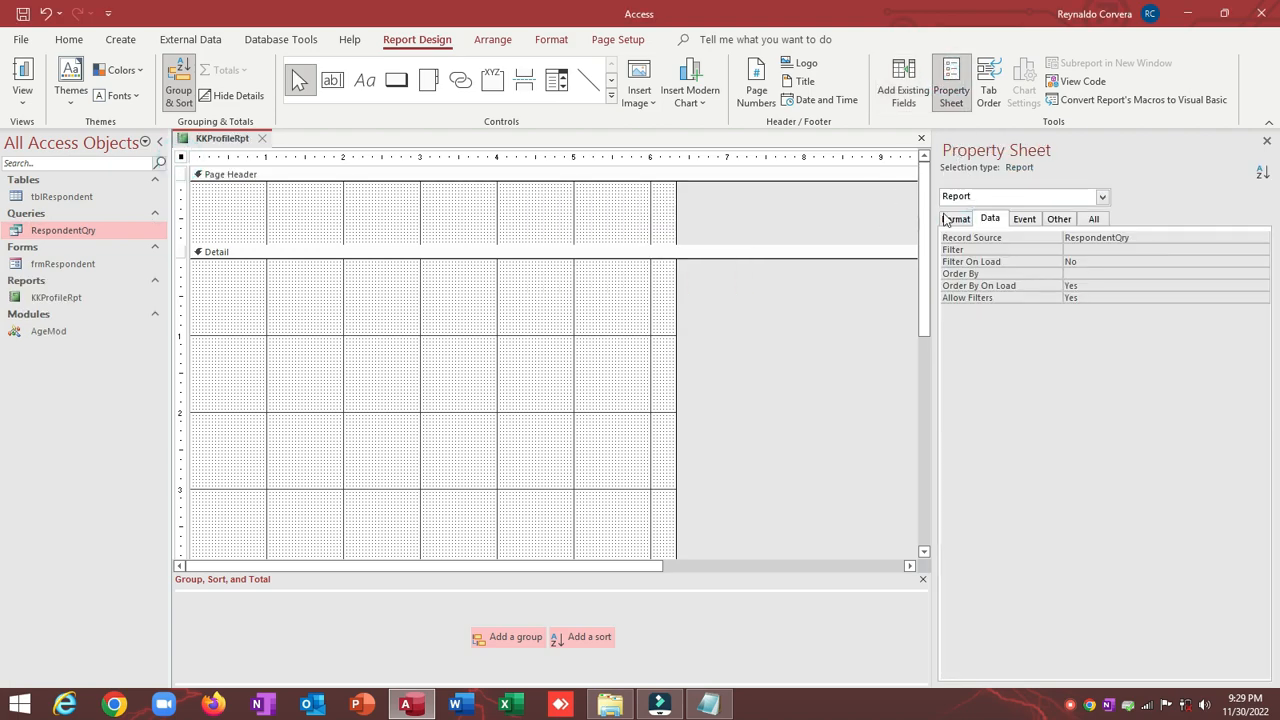
click(955, 218)
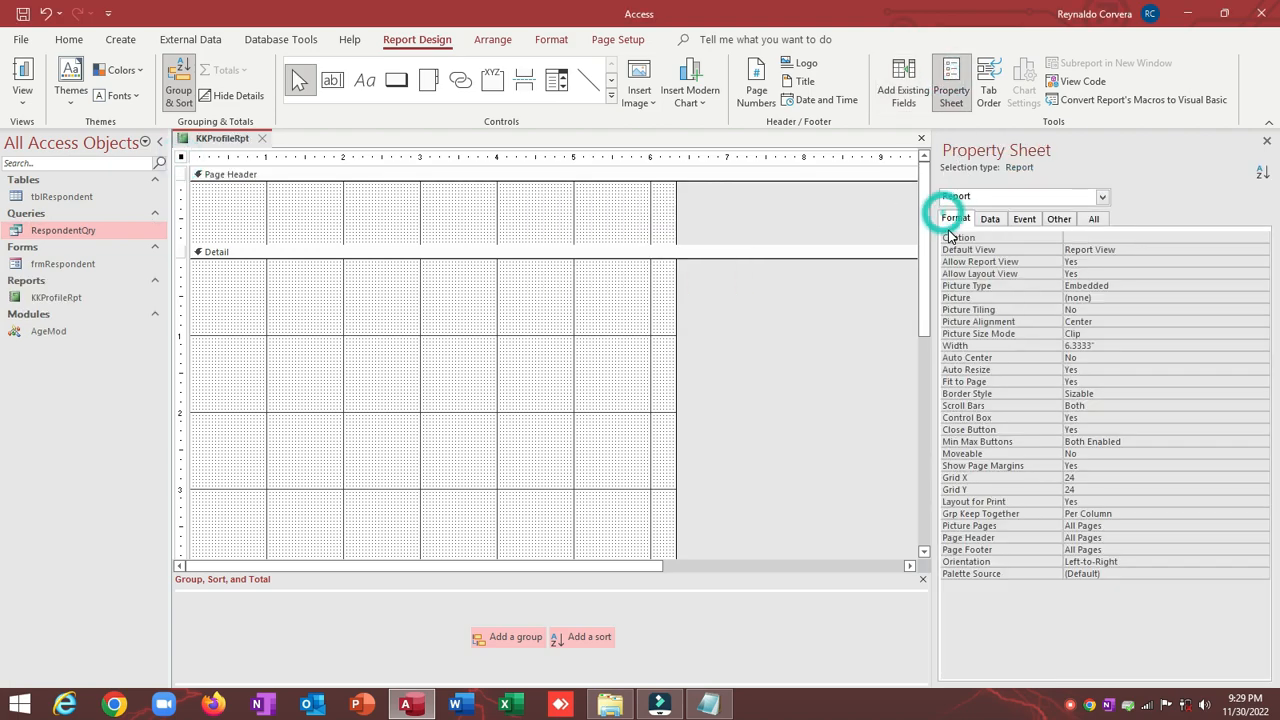
click(22, 70)
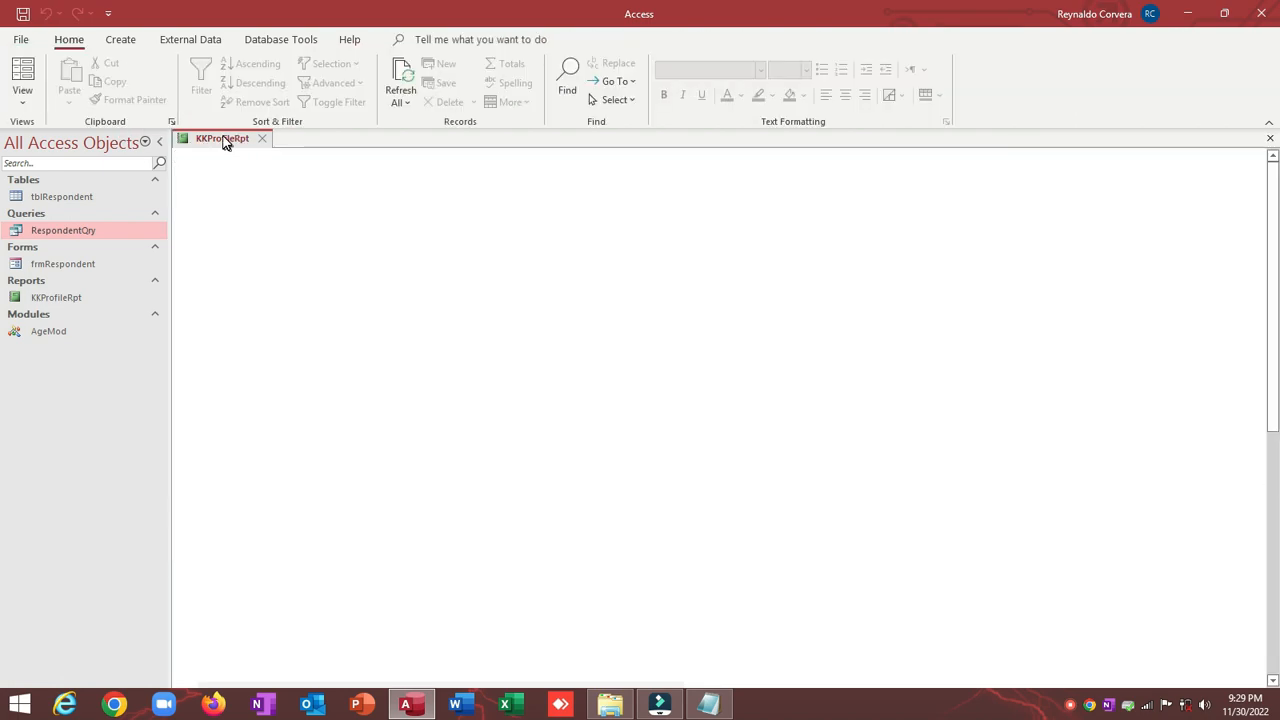
right_click(291, 194)
click(344, 243)
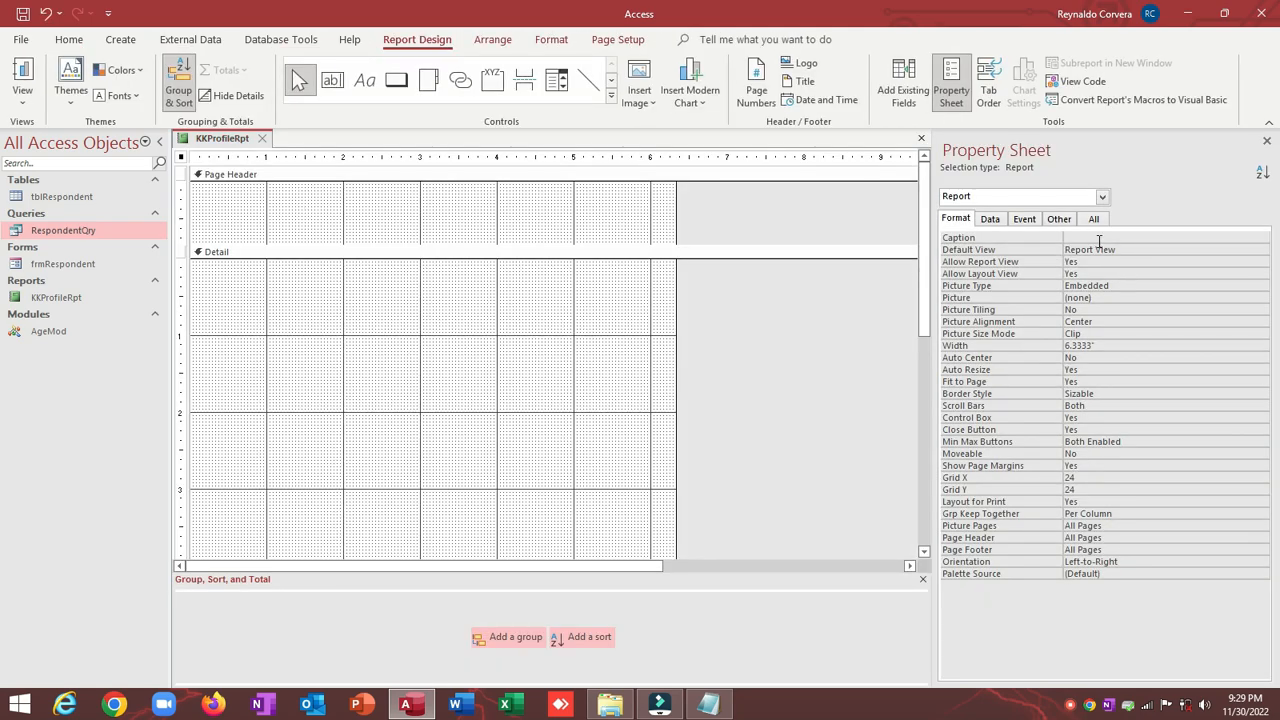
click(1099, 241)
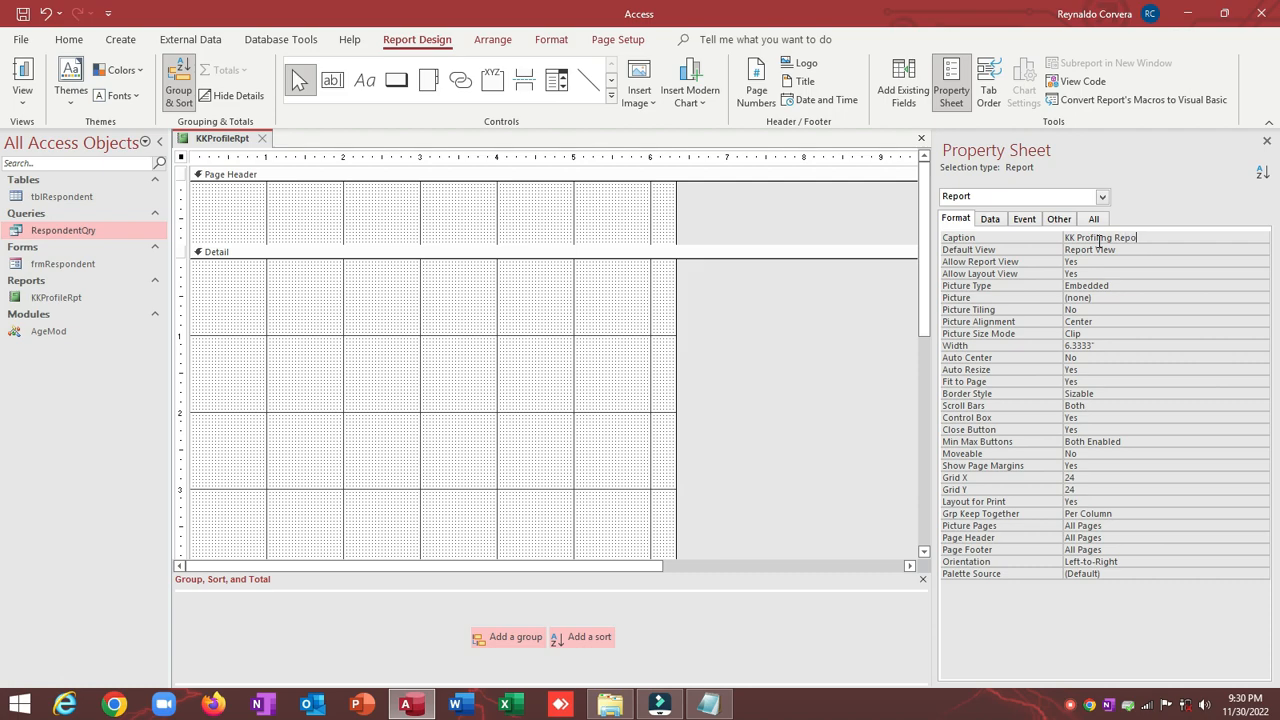
Step: Set the report Caption to 'KK Profiling Report', preview it, and return to Design view
key(Return)
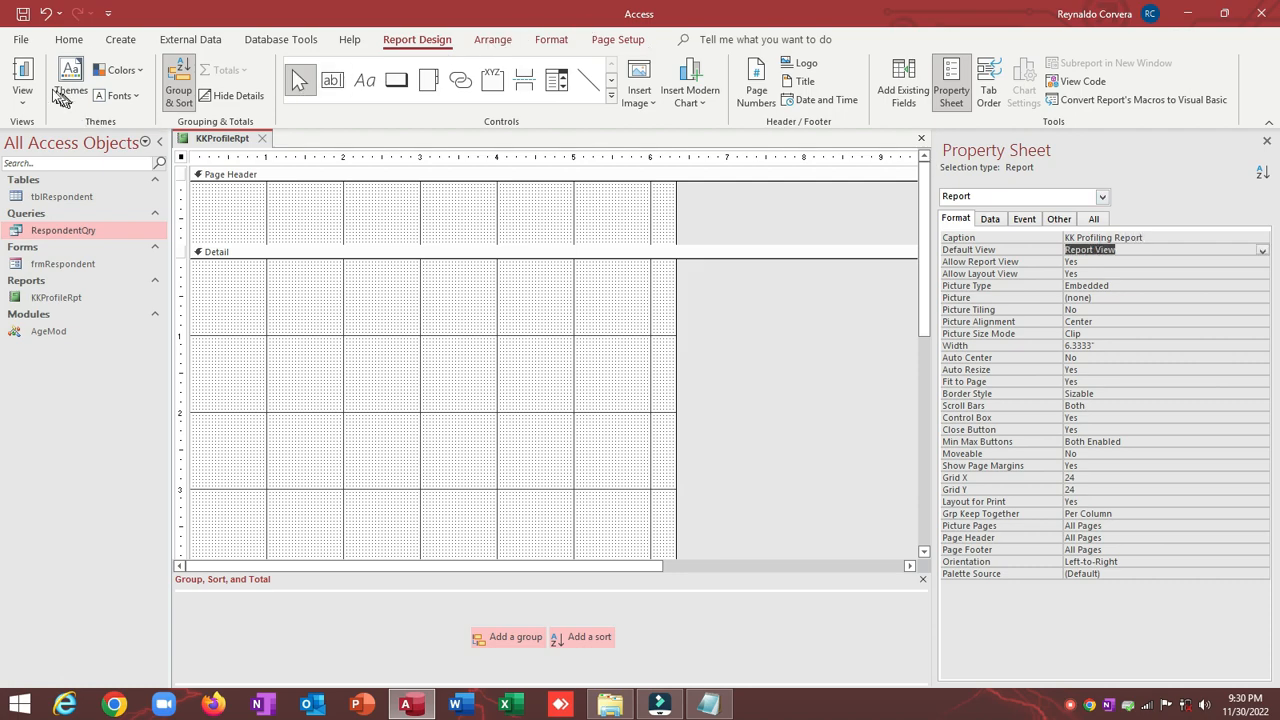
click(23, 75)
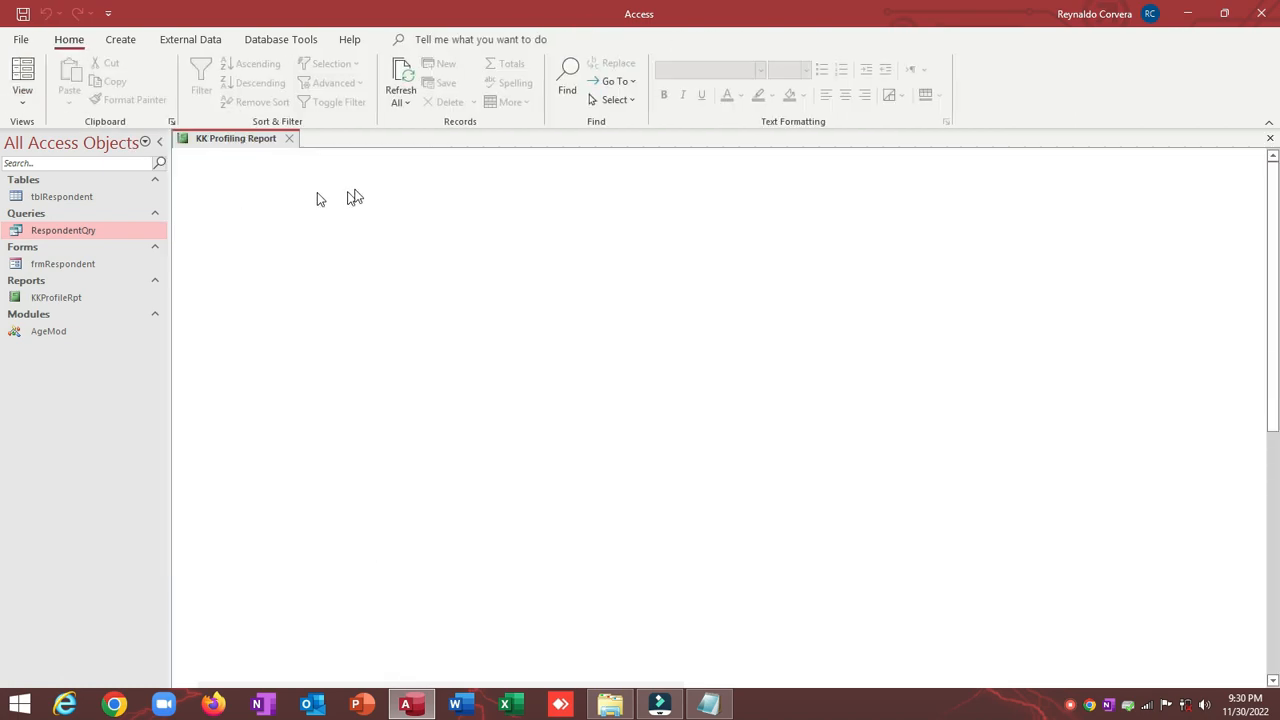
right_click(336, 190)
click(360, 242)
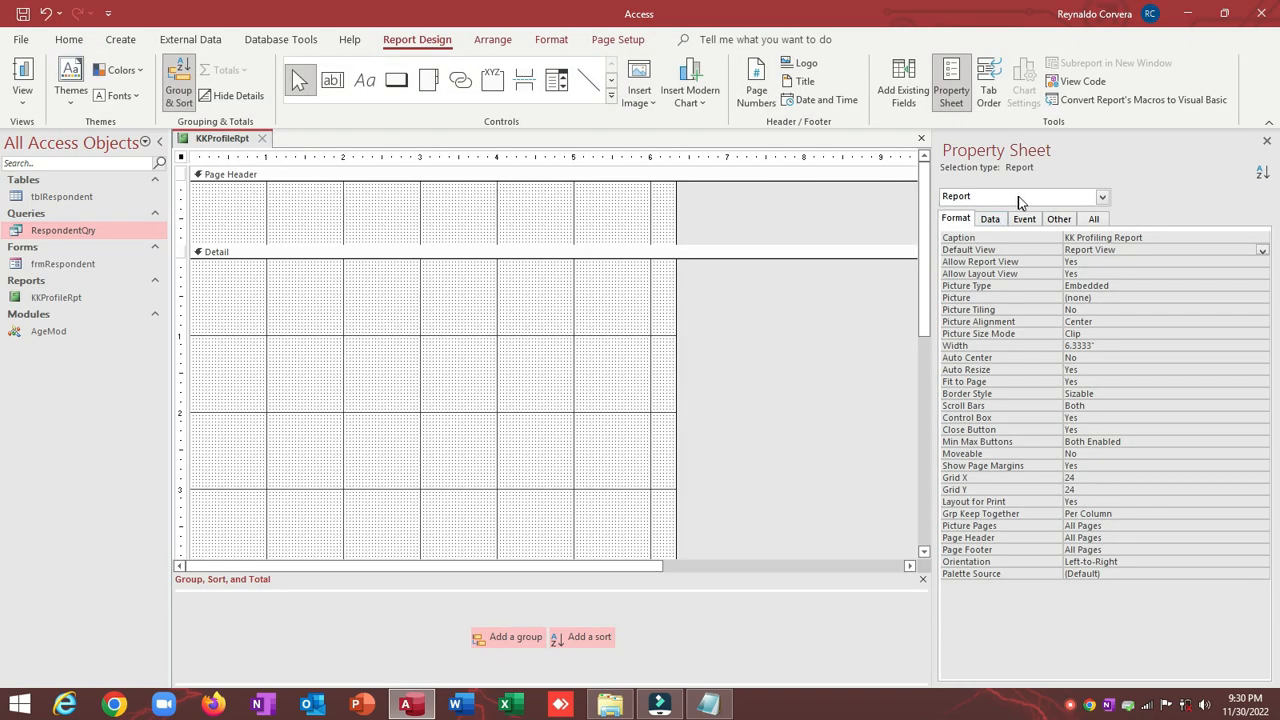
Step: Set Pop Up to Yes and preview the report as a floating window before returning to Design view
click(1062, 220)
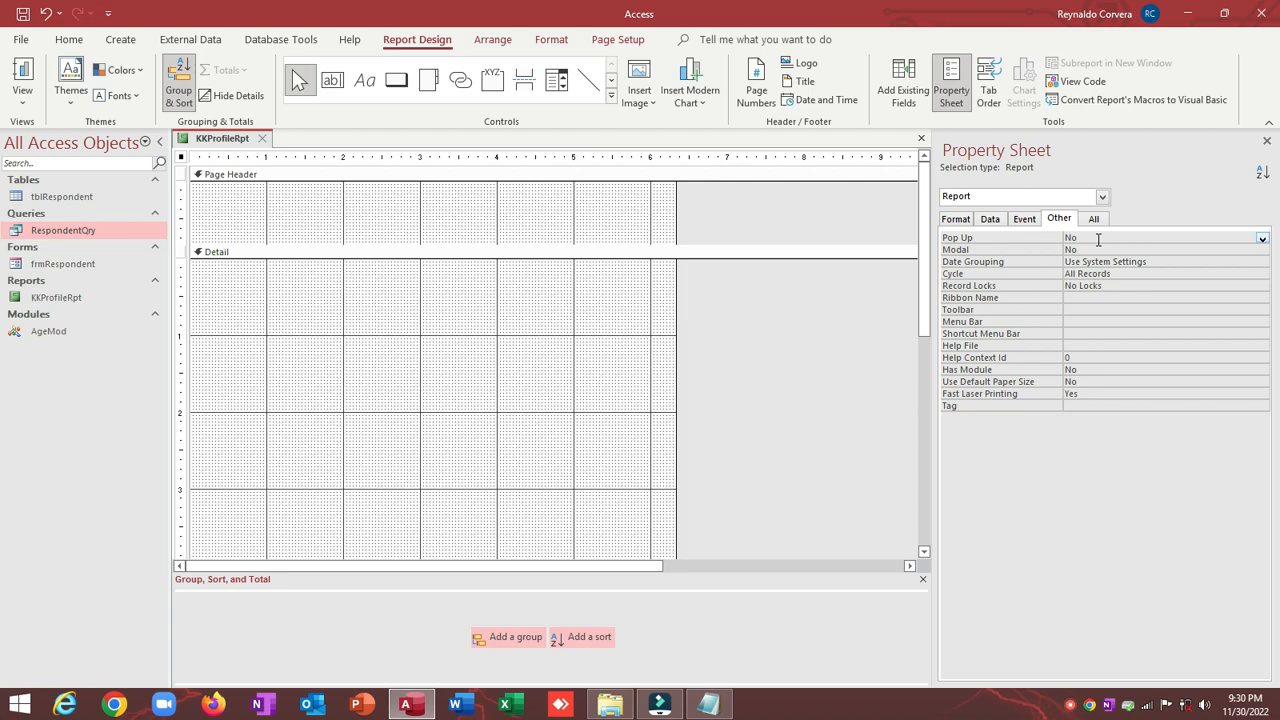
double_click(1098, 238)
click(22, 72)
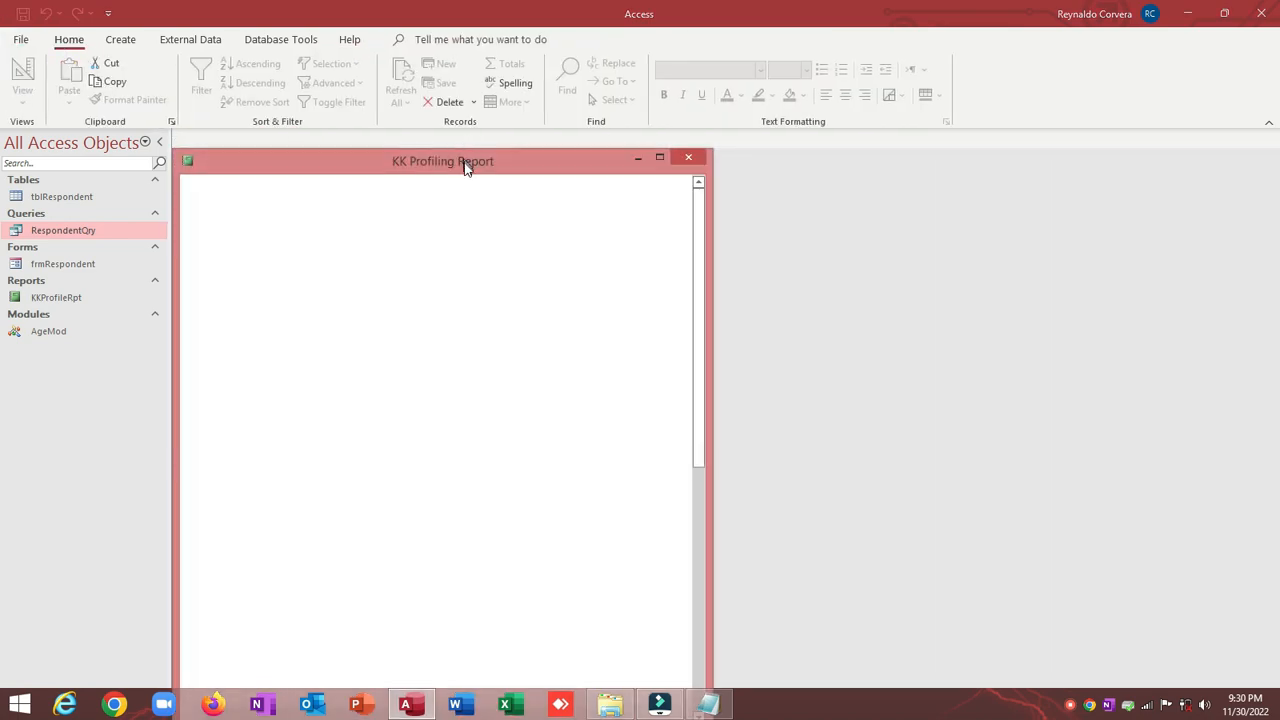
drag(466, 163, 507, 127)
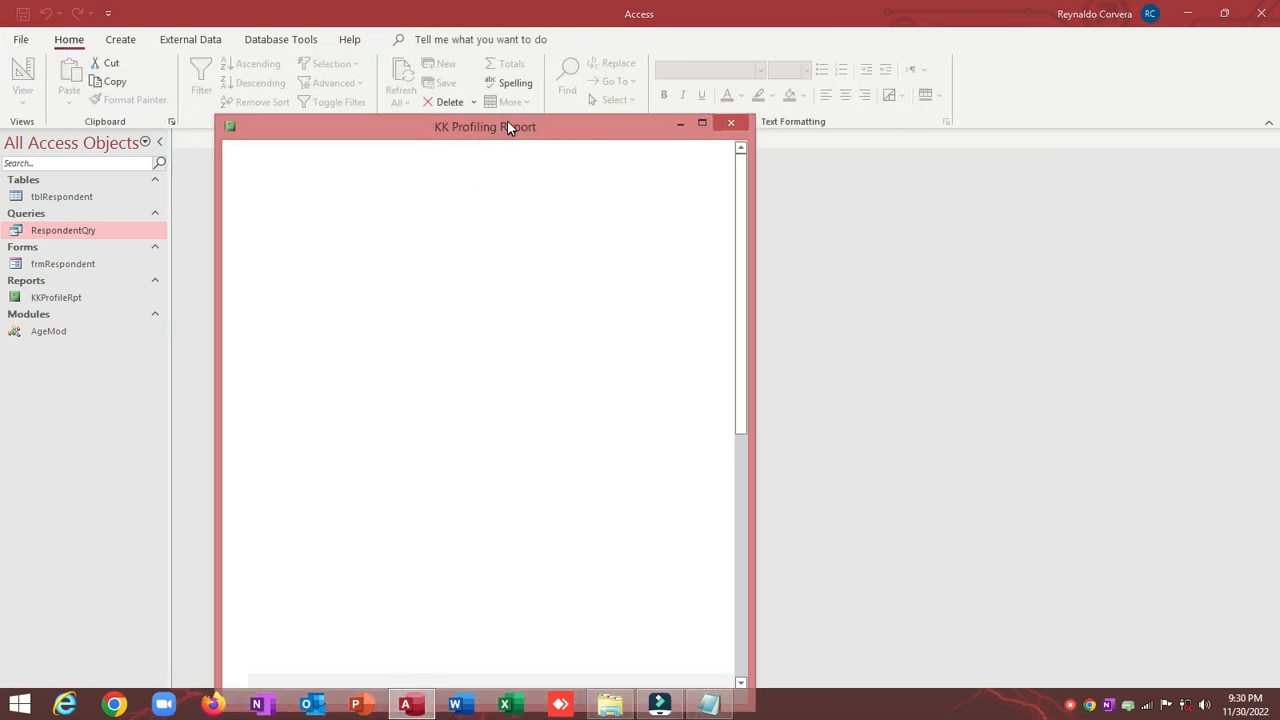
right_click(507, 127)
click(556, 240)
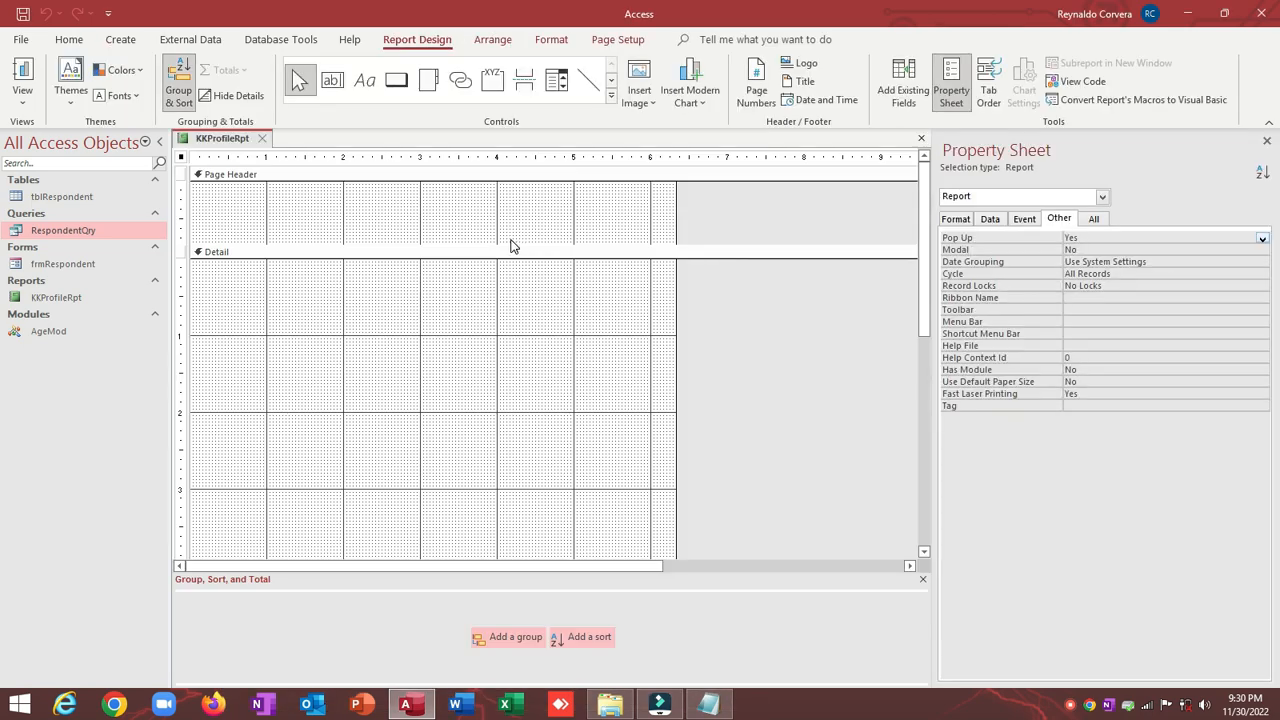
Step: Open frmRespondent in Design view and select its respondent name, location, sex and contact controls
click(70, 266)
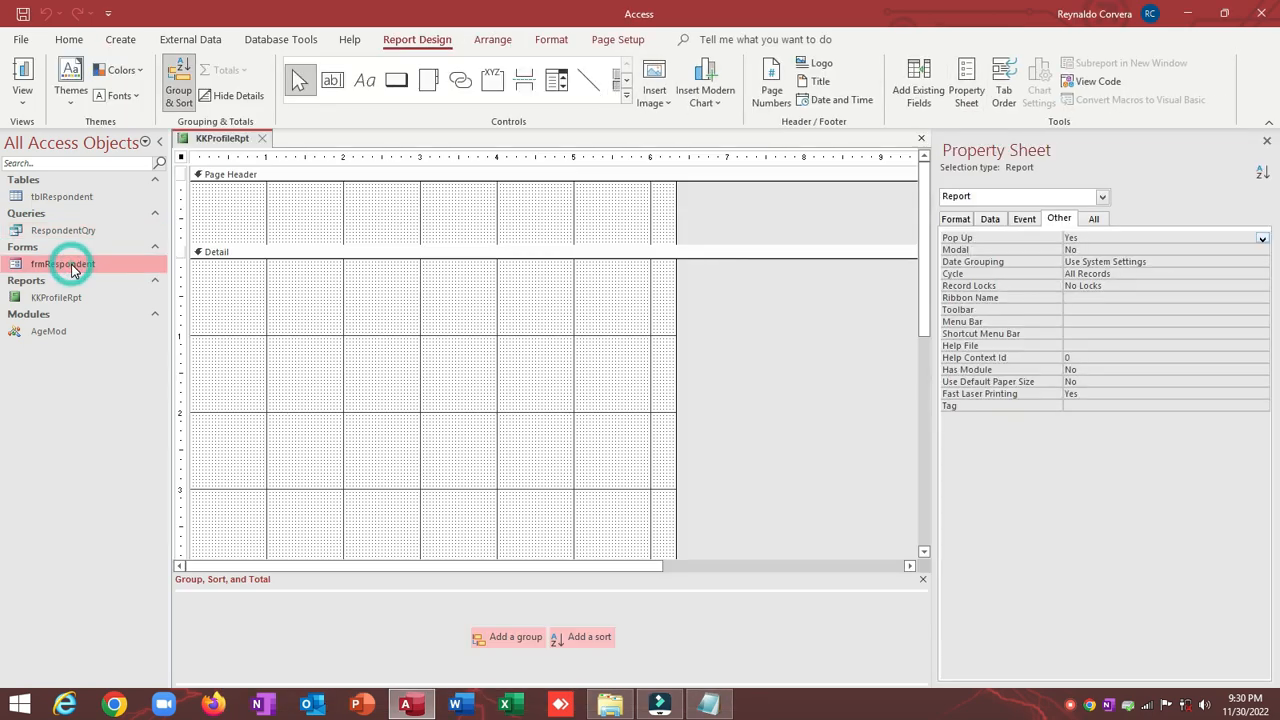
right_click(72, 268)
click(108, 318)
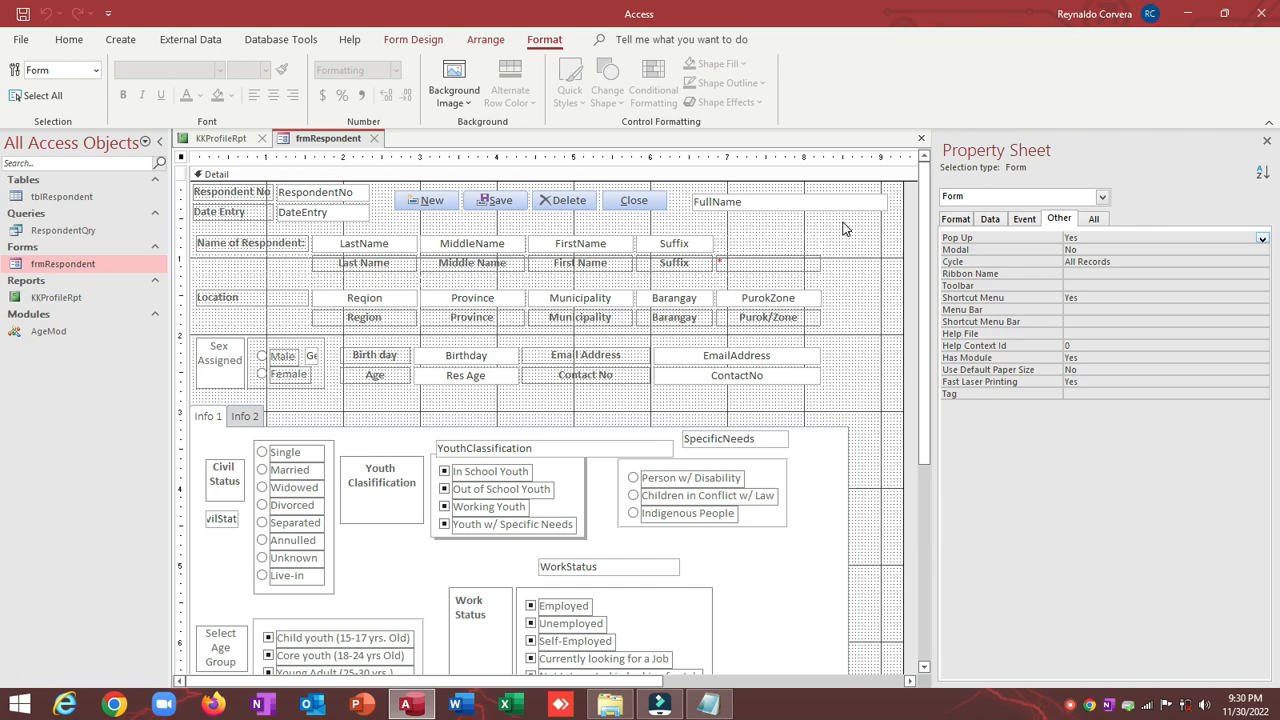
drag(843, 228, 208, 397)
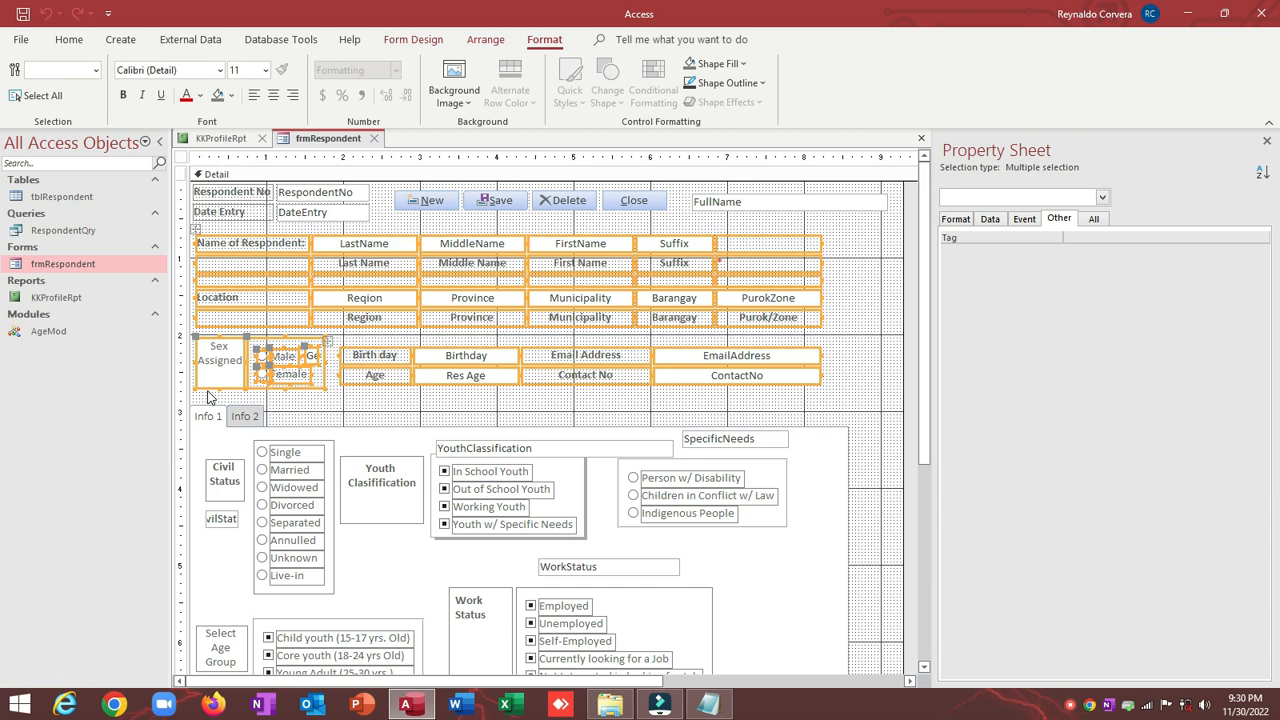
Step: Paste the respondent controls into KKProfileRpt's enlarged Page Header, then shrink the header to fit
click(222, 138)
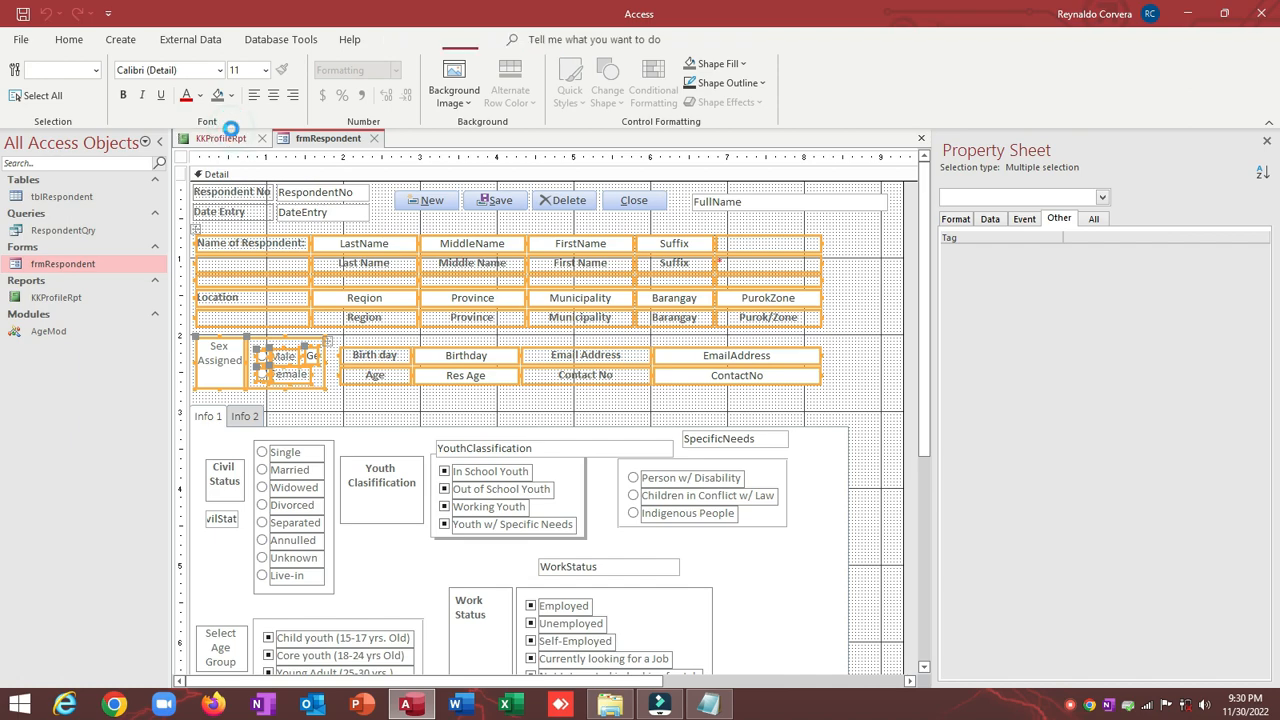
drag(318, 256, 318, 392)
right_click(266, 231)
click(296, 296)
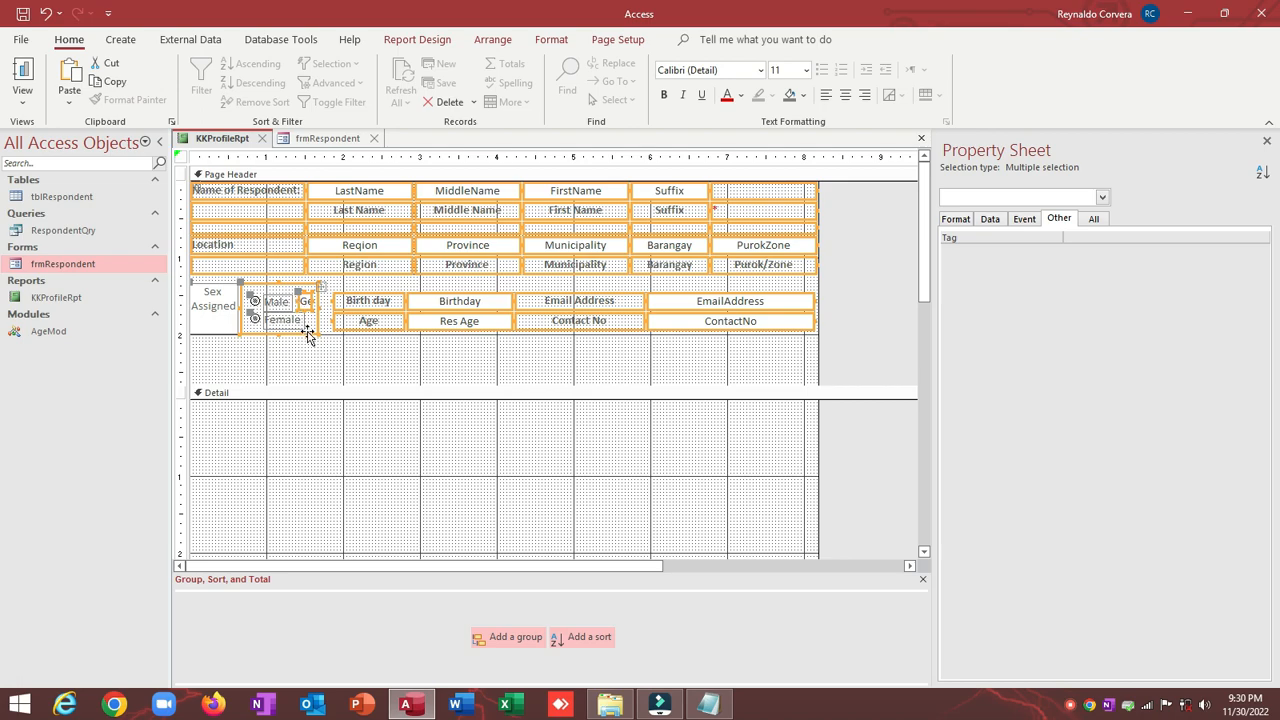
drag(307, 331, 307, 332)
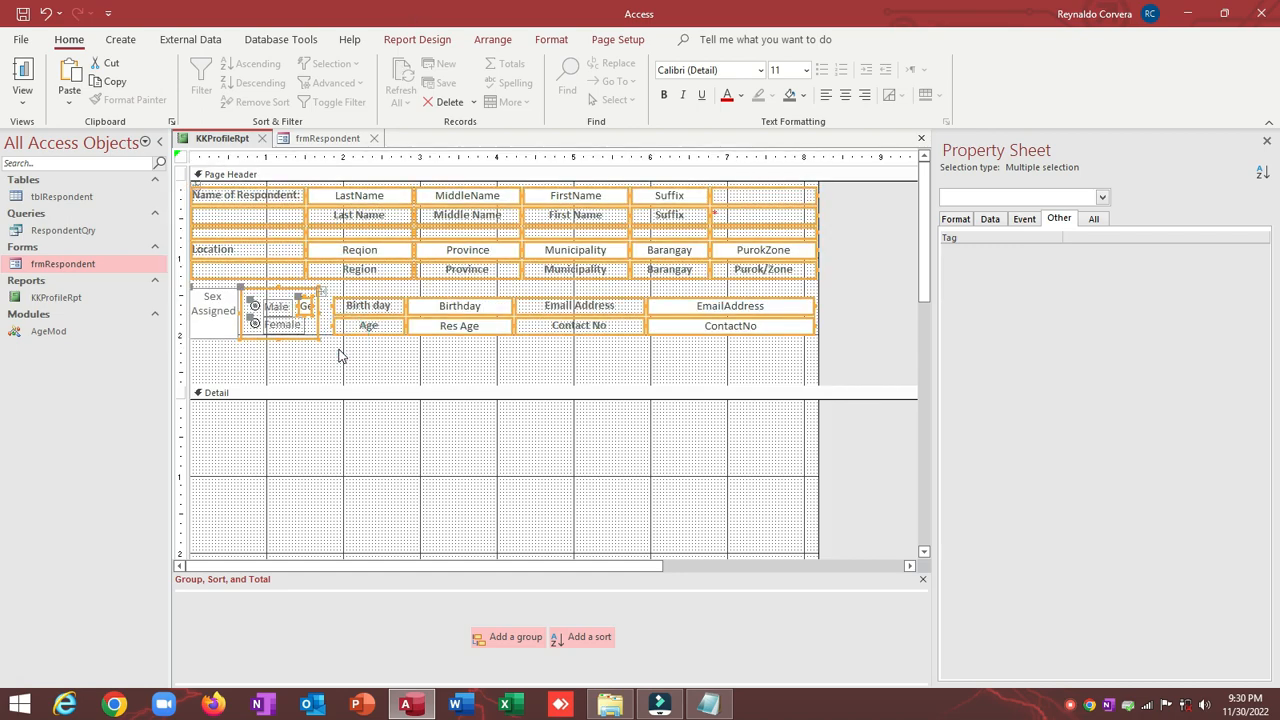
click(338, 352)
click(348, 386)
drag(350, 366, 352, 349)
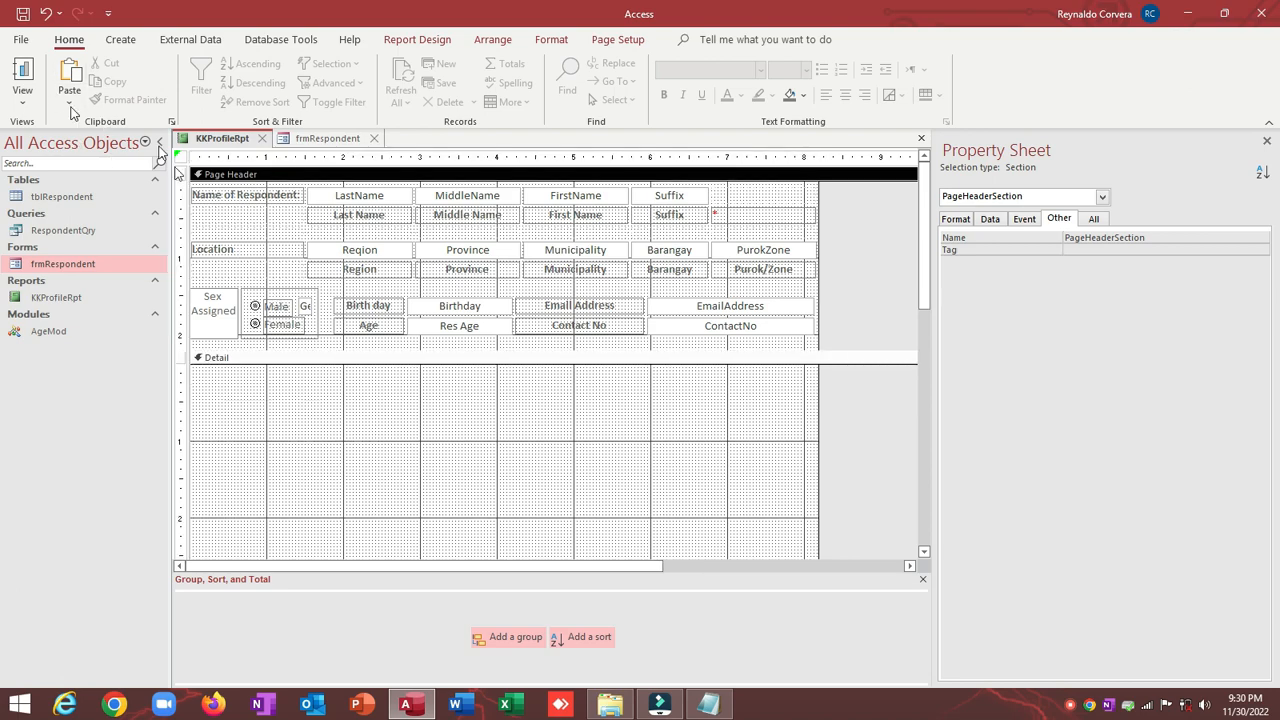
Step: Save KKProfileRpt, preview the new header as a pop-up, then go back to frmRespondent's design
click(22, 14)
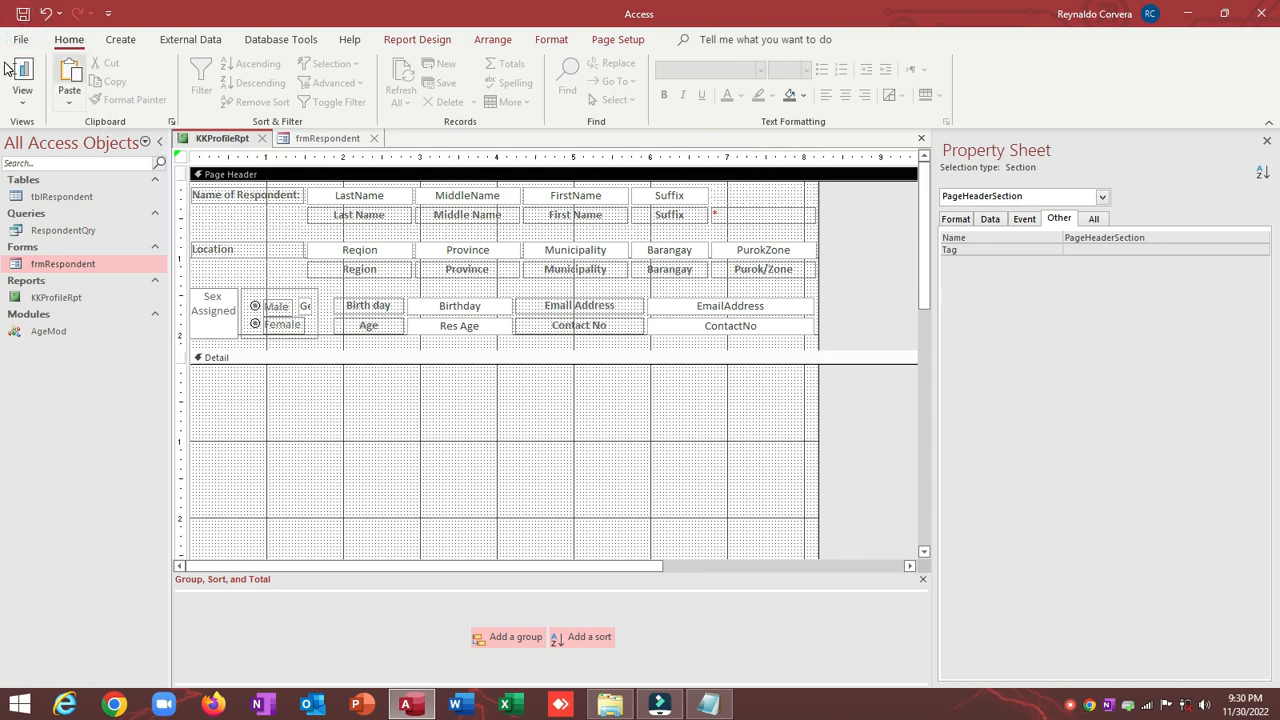
click(326, 137)
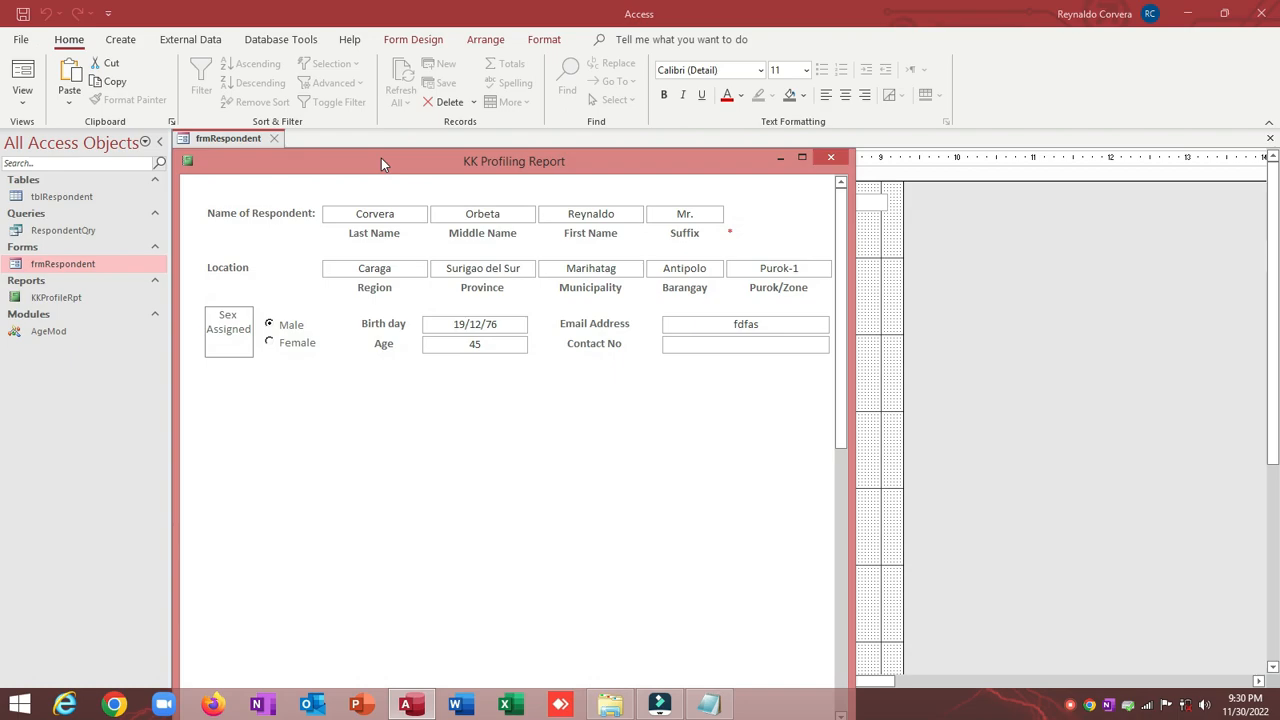
drag(381, 158, 387, 129)
right_click(387, 129)
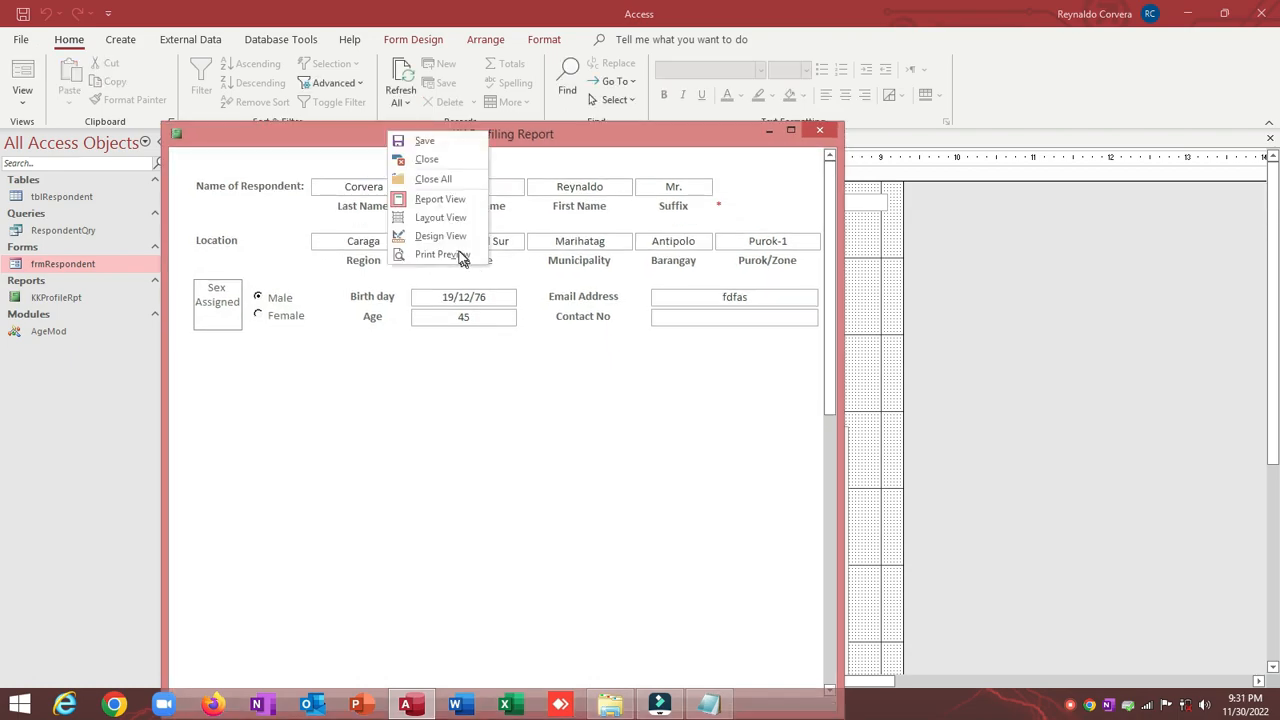
click(445, 232)
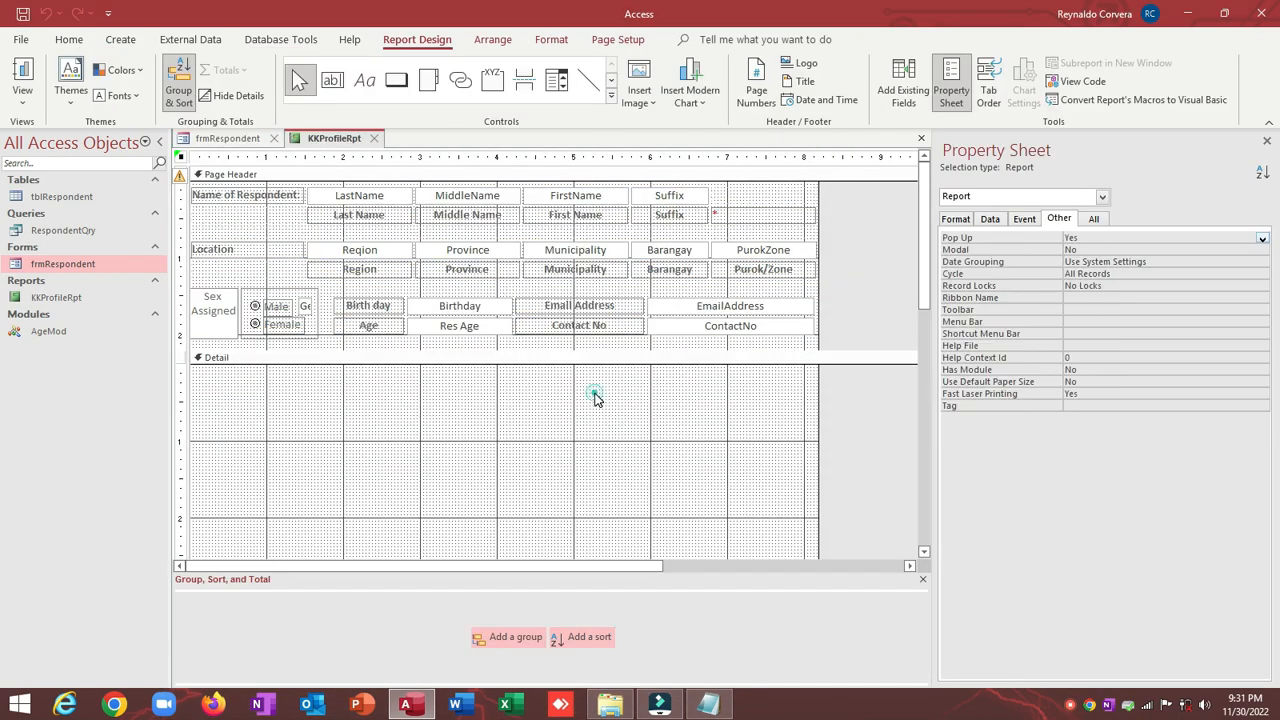
click(529, 411)
scroll(531, 413, down, 5)
scroll(531, 413, up, 5)
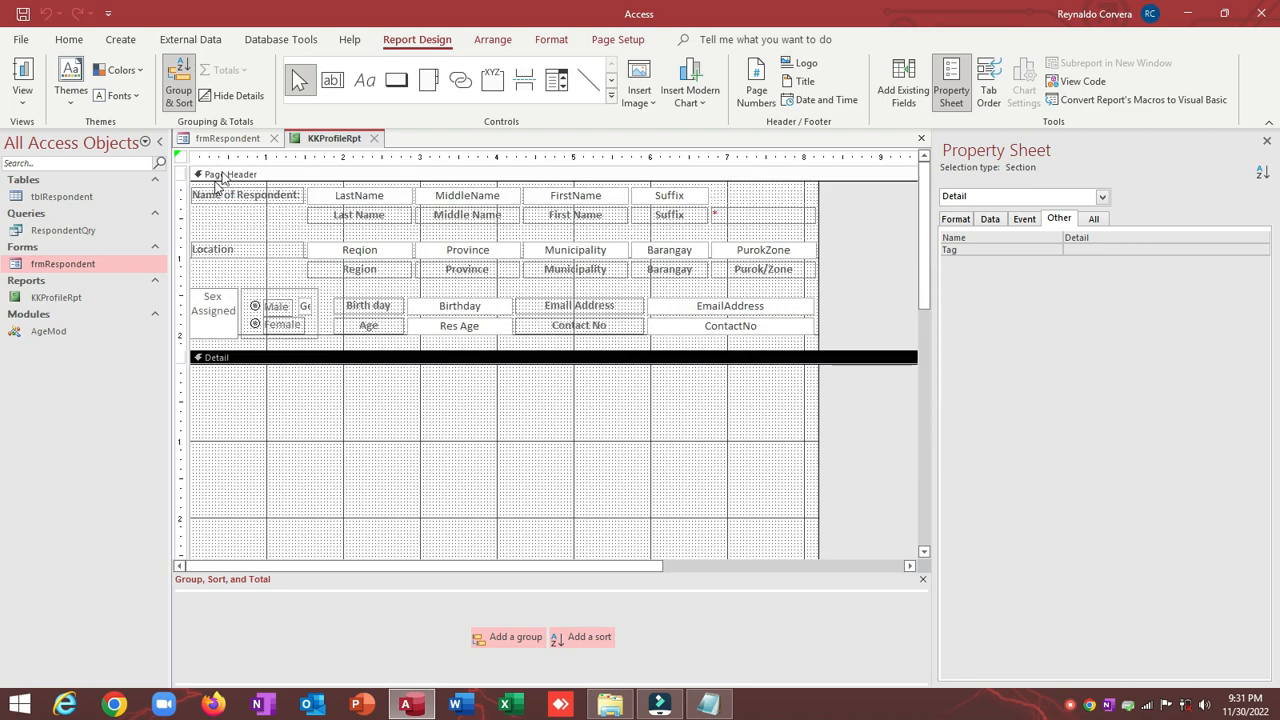
click(218, 140)
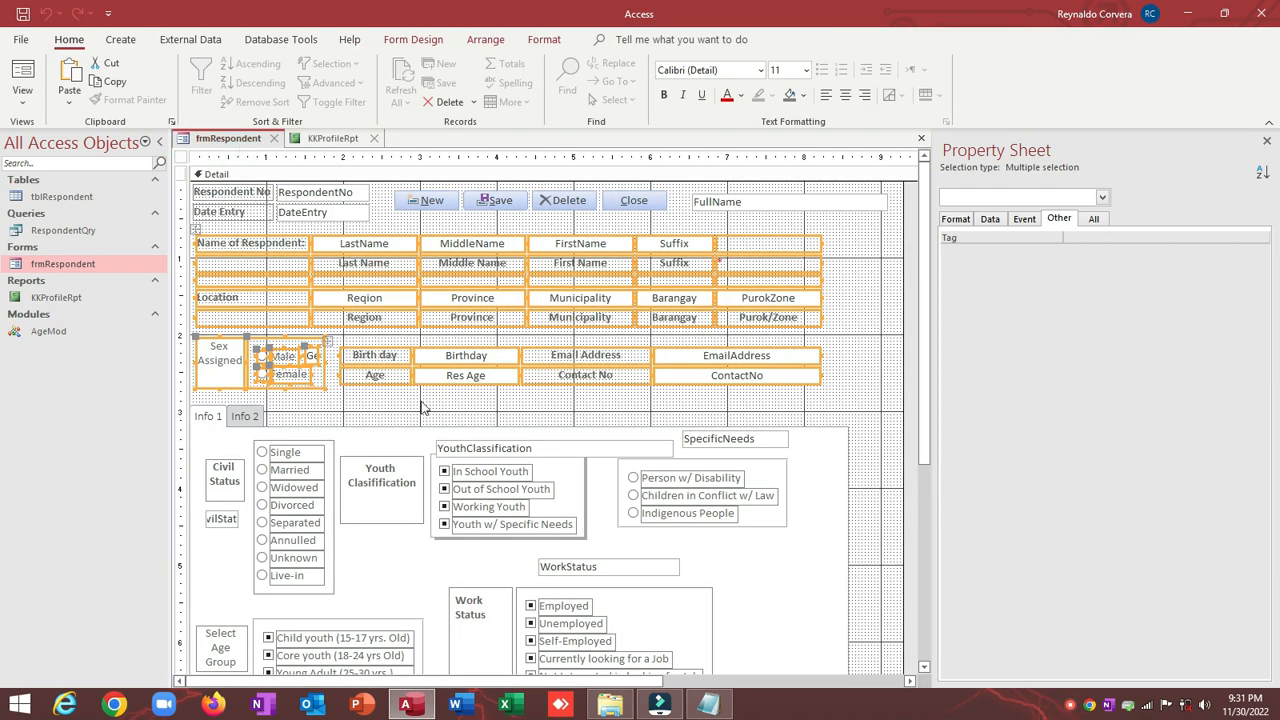
Step: Select the civil status, youth, work status and age group option groups on frmRespondent
click(444, 404)
scroll(447, 410, down, 3)
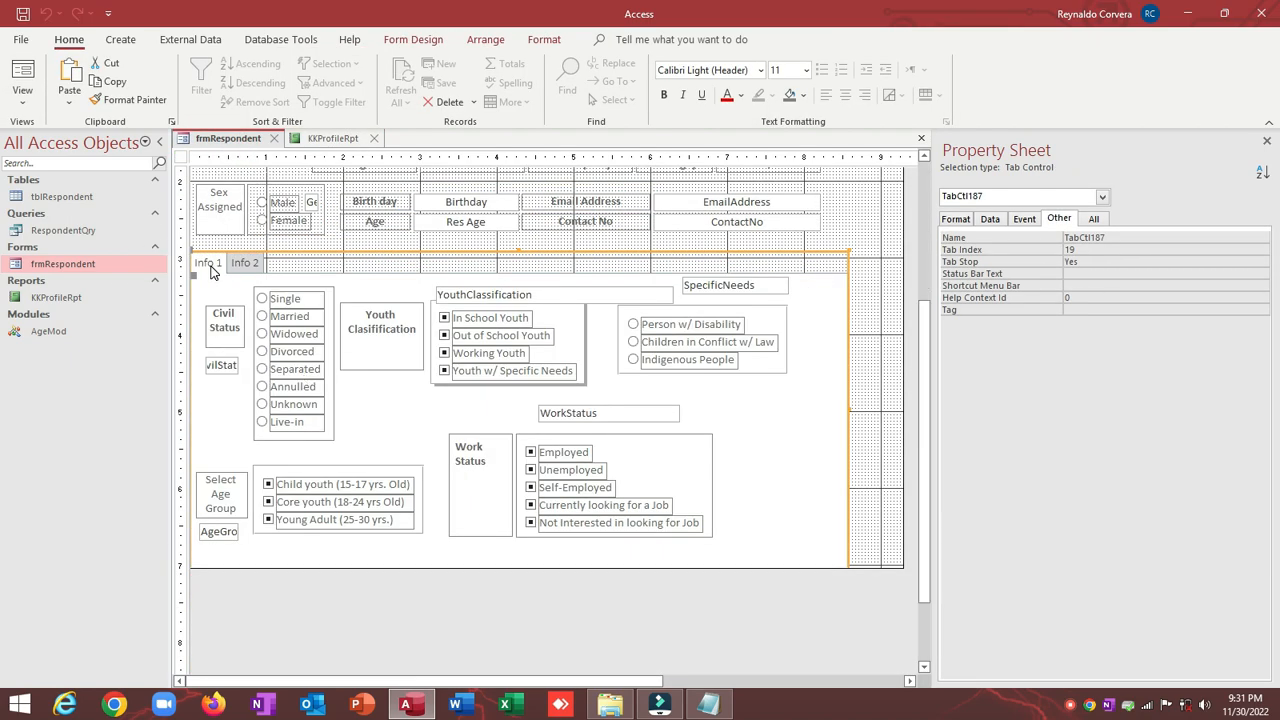
click(806, 289)
drag(806, 303, 219, 548)
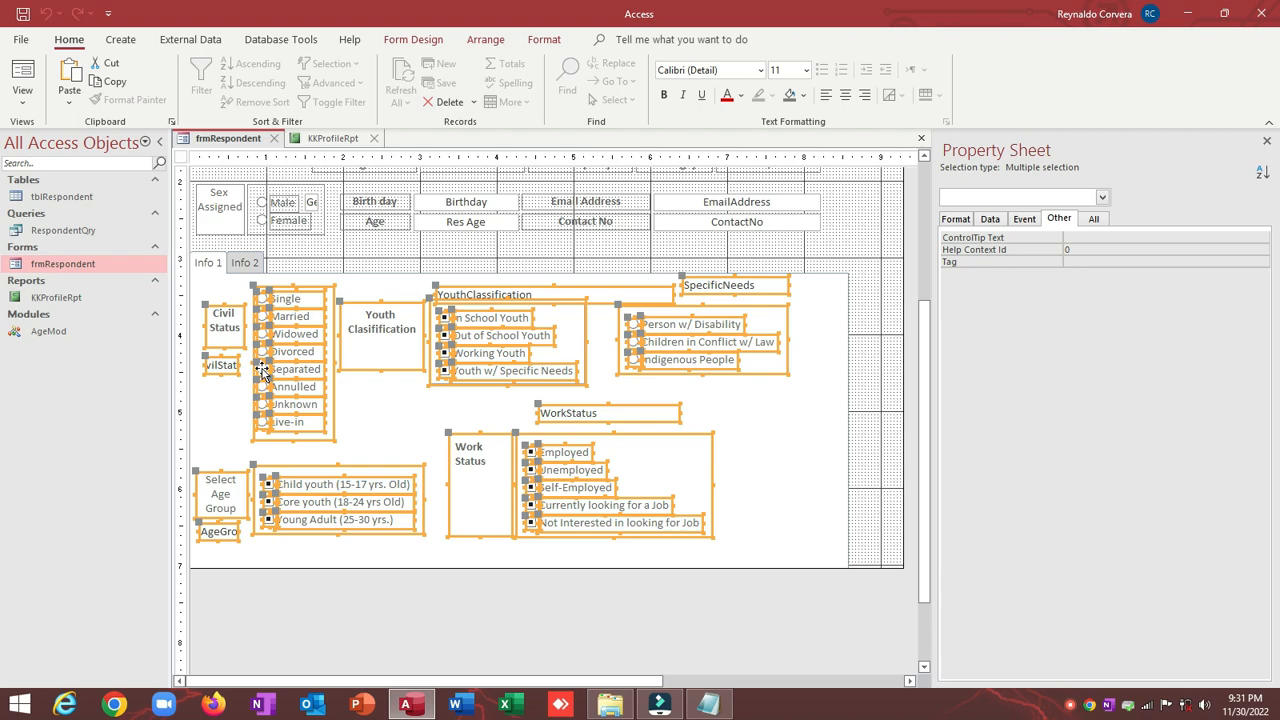
Step: Paste the copied option groups into KKProfileRpt's Detail section
click(307, 138)
click(350, 411)
scroll(290, 335, down, 3)
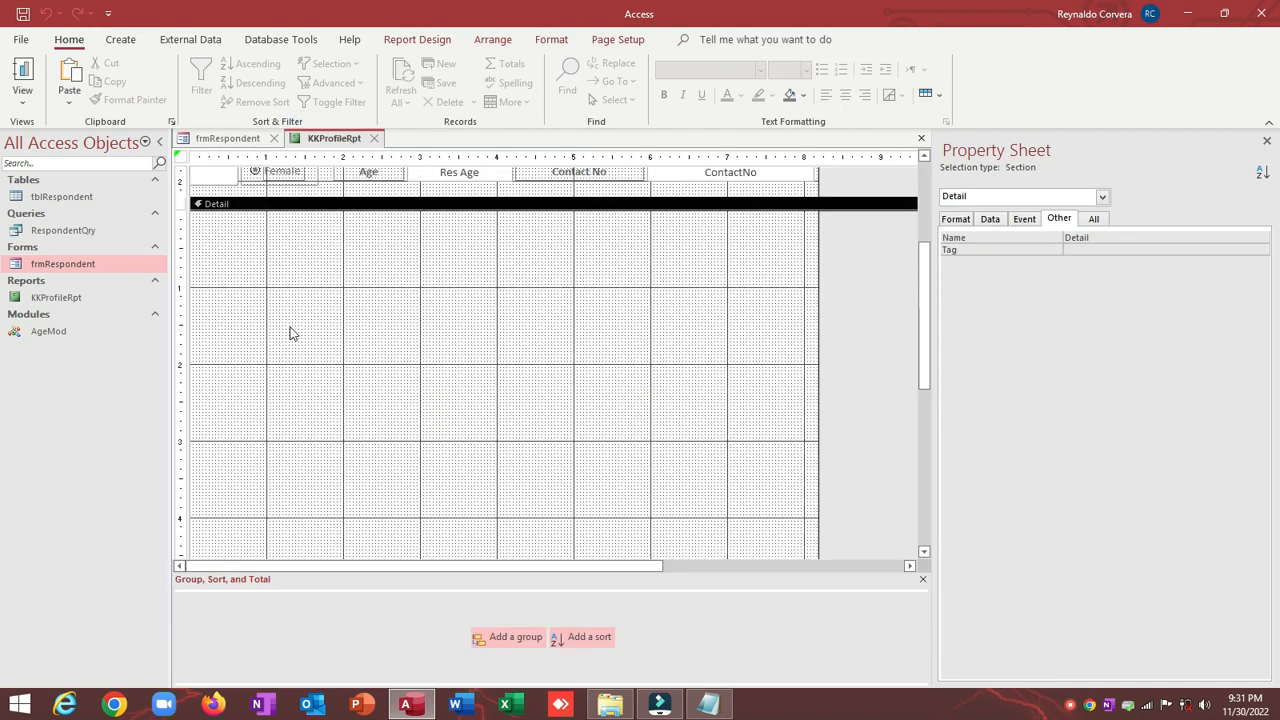
right_click(266, 276)
click(290, 339)
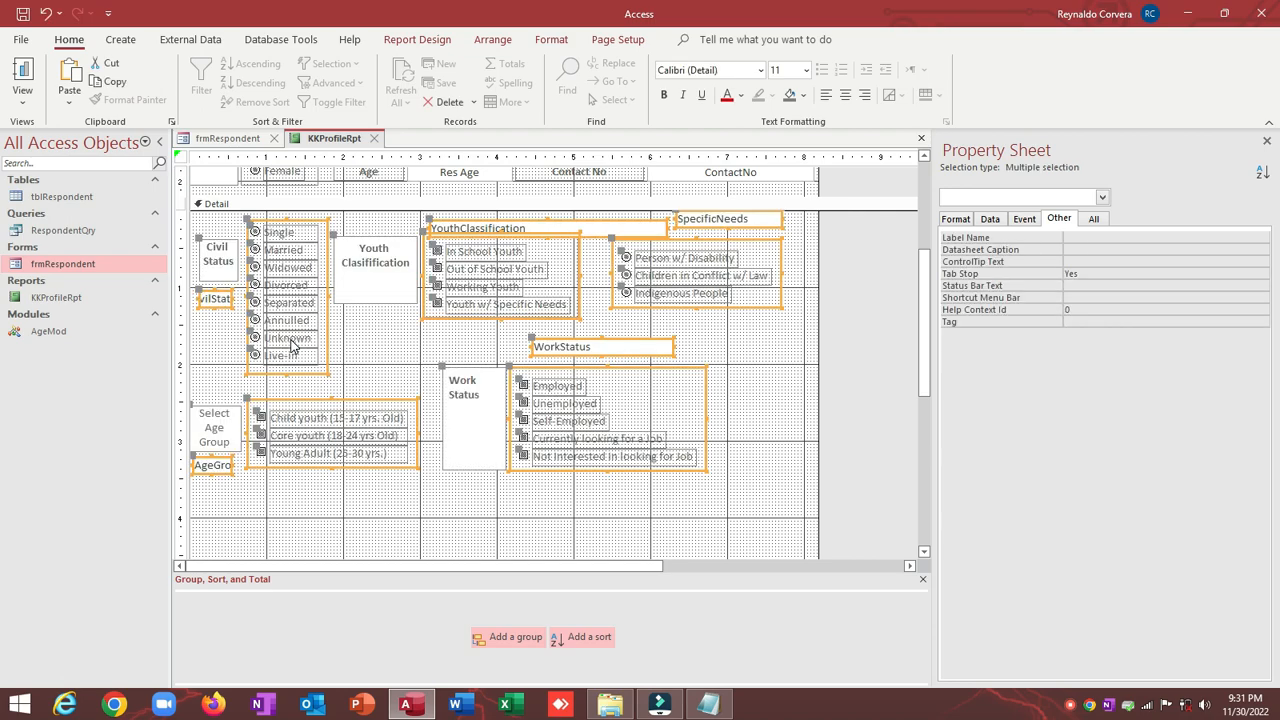
click(368, 349)
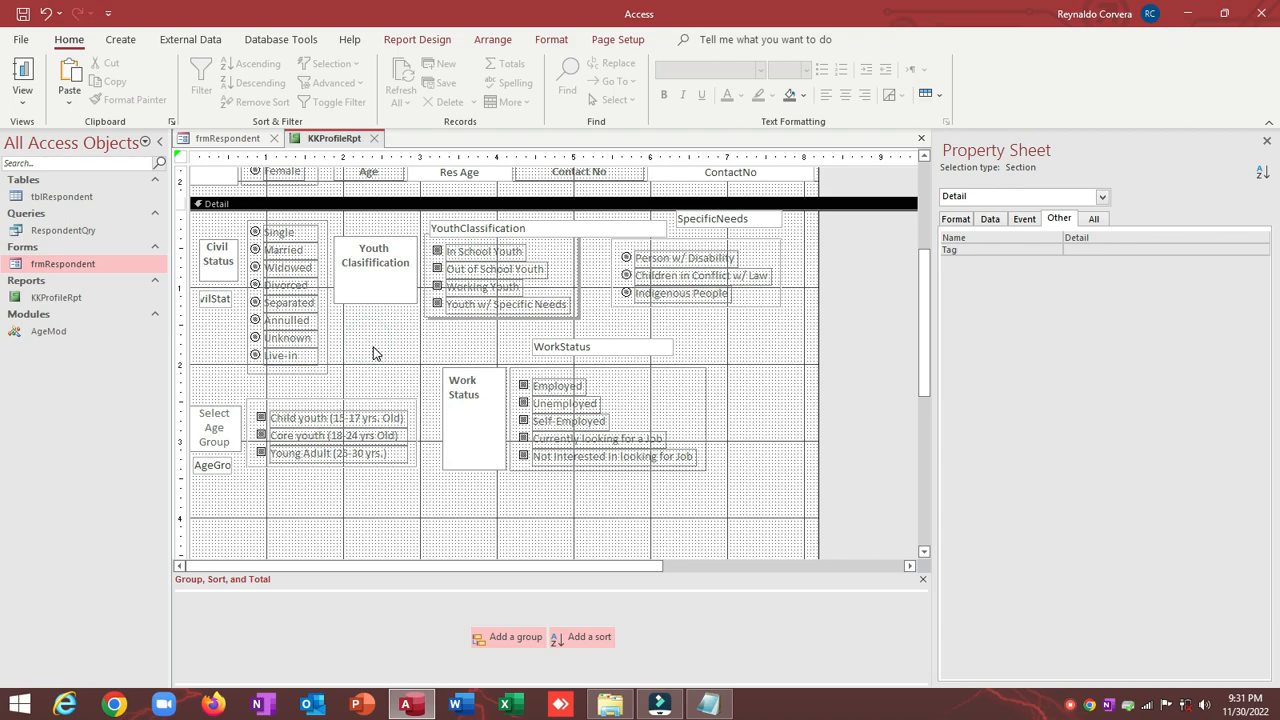
Step: Nudge the Civil Status controls and Youth Clasification box to the left
scroll(374, 353, down, 3)
scroll(374, 353, up, 3)
scroll(374, 353, up, 3)
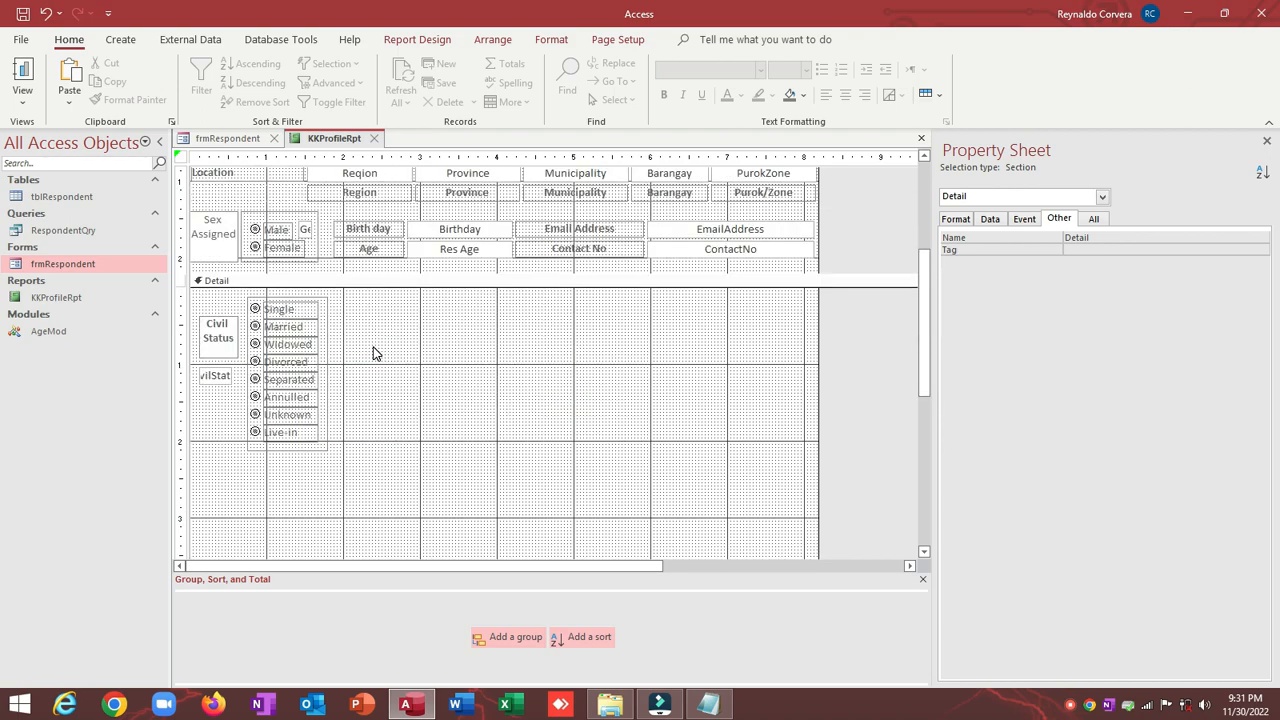
click(208, 295)
drag(208, 295, 381, 470)
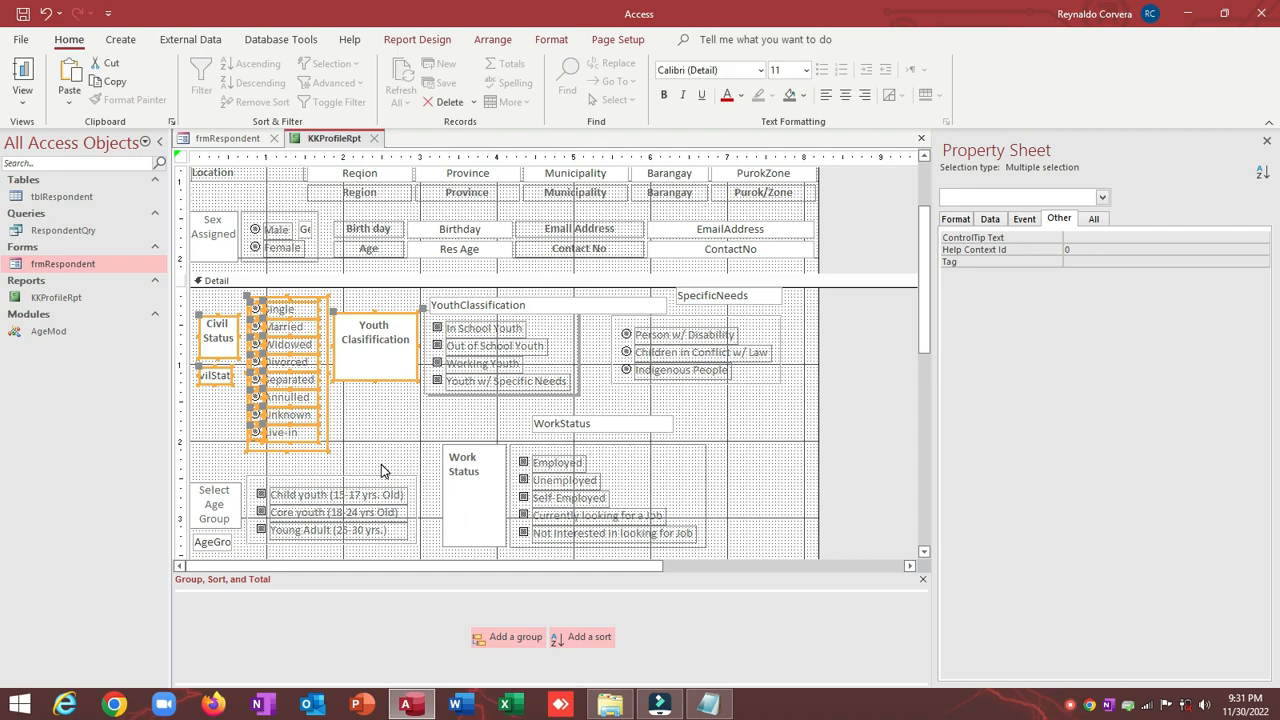
key(Left)
key(Left)
key(Left)
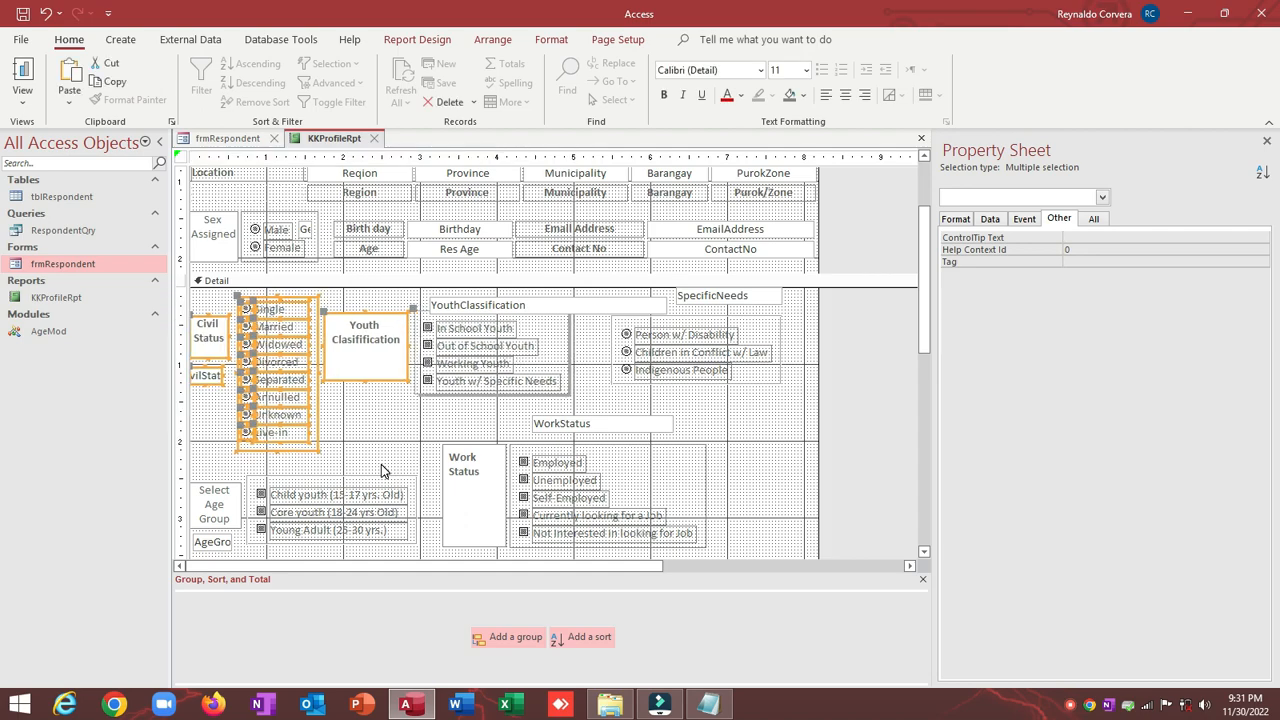
click(381, 438)
Step: Enlarge the Detail section and move the Work Status group below the age group
scroll(381, 437, down, 4)
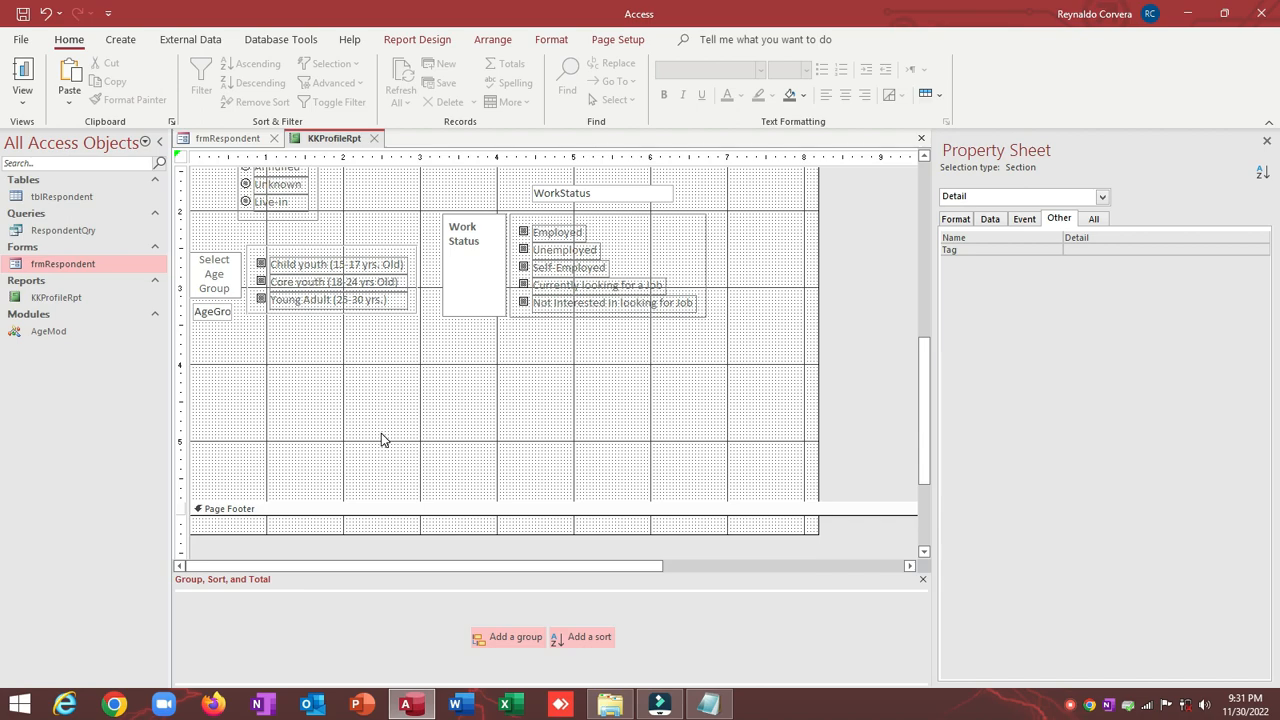
scroll(381, 437, up, 1)
scroll(505, 322, up, 1)
scroll(505, 322, down, 1)
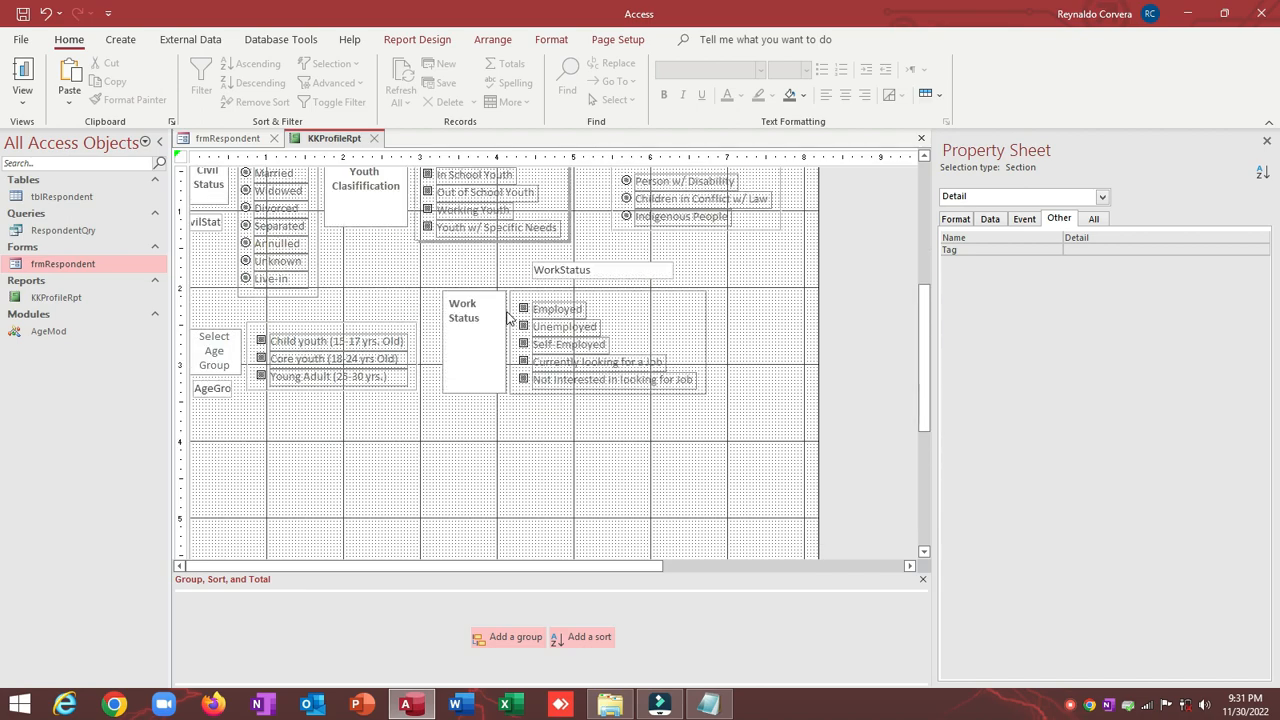
drag(483, 256, 612, 458)
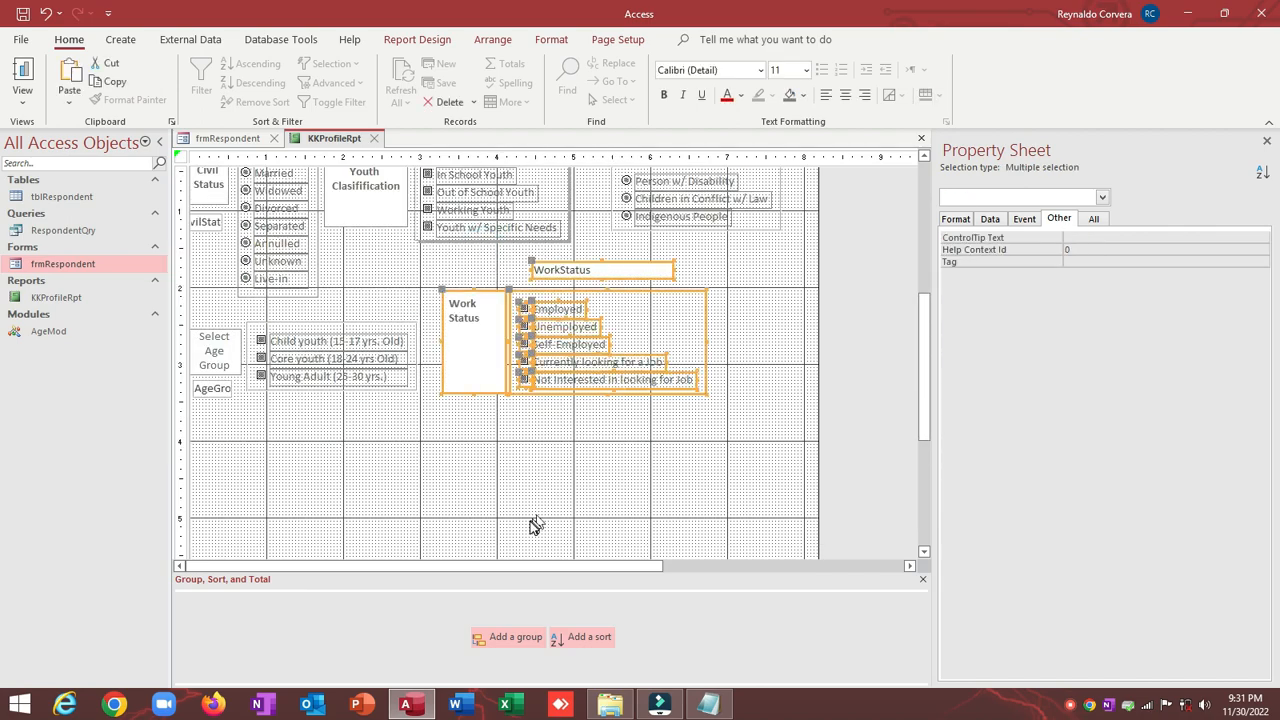
scroll(525, 510, down, 2)
drag(500, 424, 488, 464)
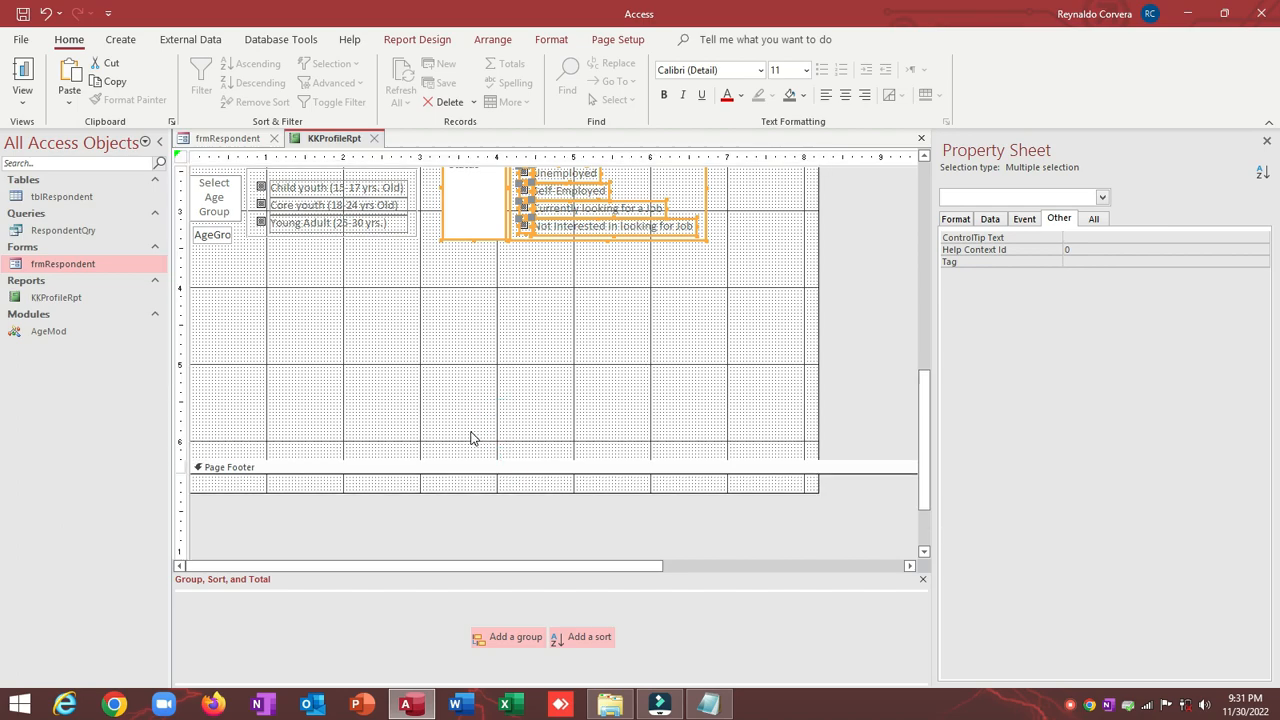
scroll(477, 411, up, 1)
drag(474, 401, 320, 337)
Step: Place the special-needs option group under Youth Classification
click(654, 351)
scroll(655, 351, up, 3)
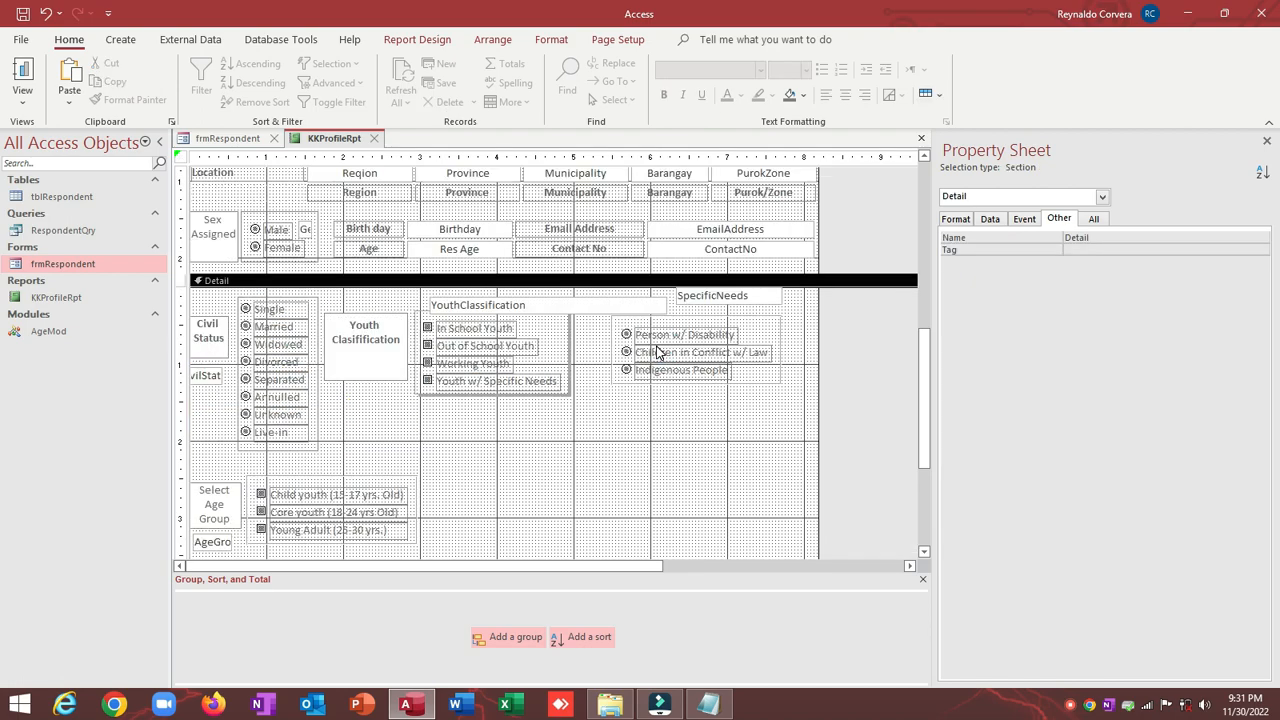
drag(617, 420, 449, 403)
click(629, 406)
Step: Delete the SpecificNeeds and YouthClassification text boxes from the Detail section
click(745, 298)
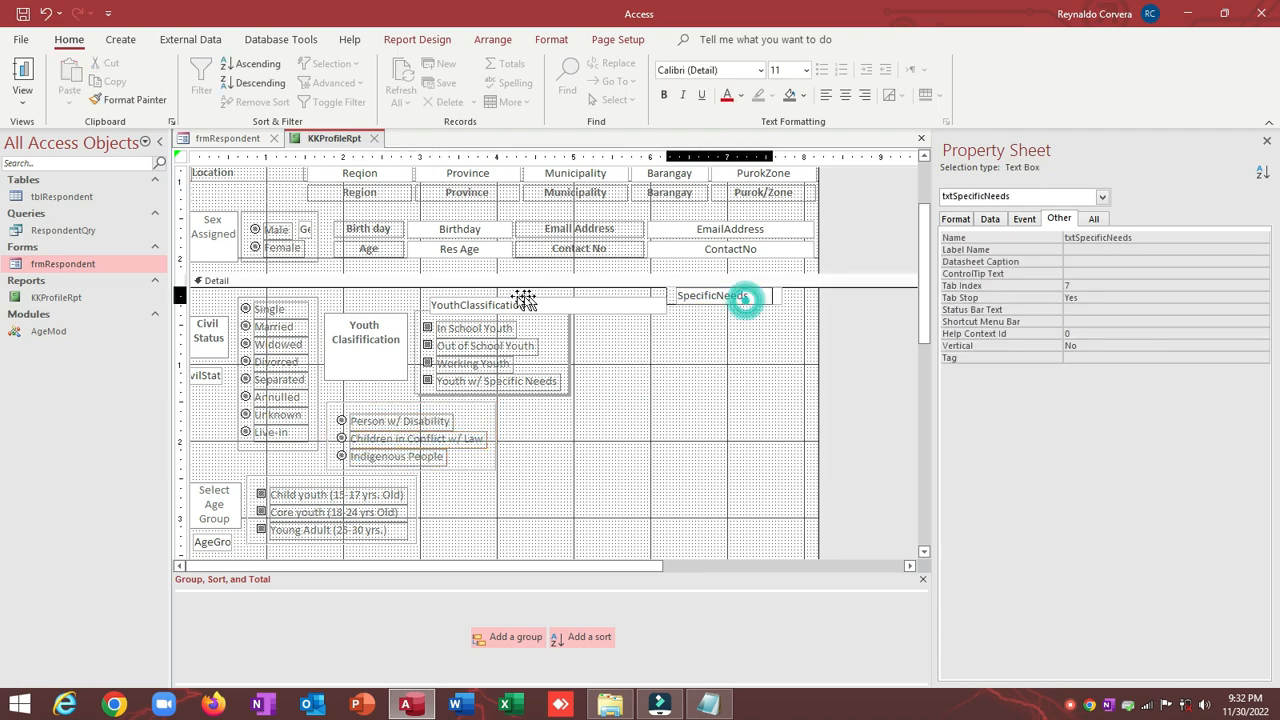
drag(745, 298, 363, 297)
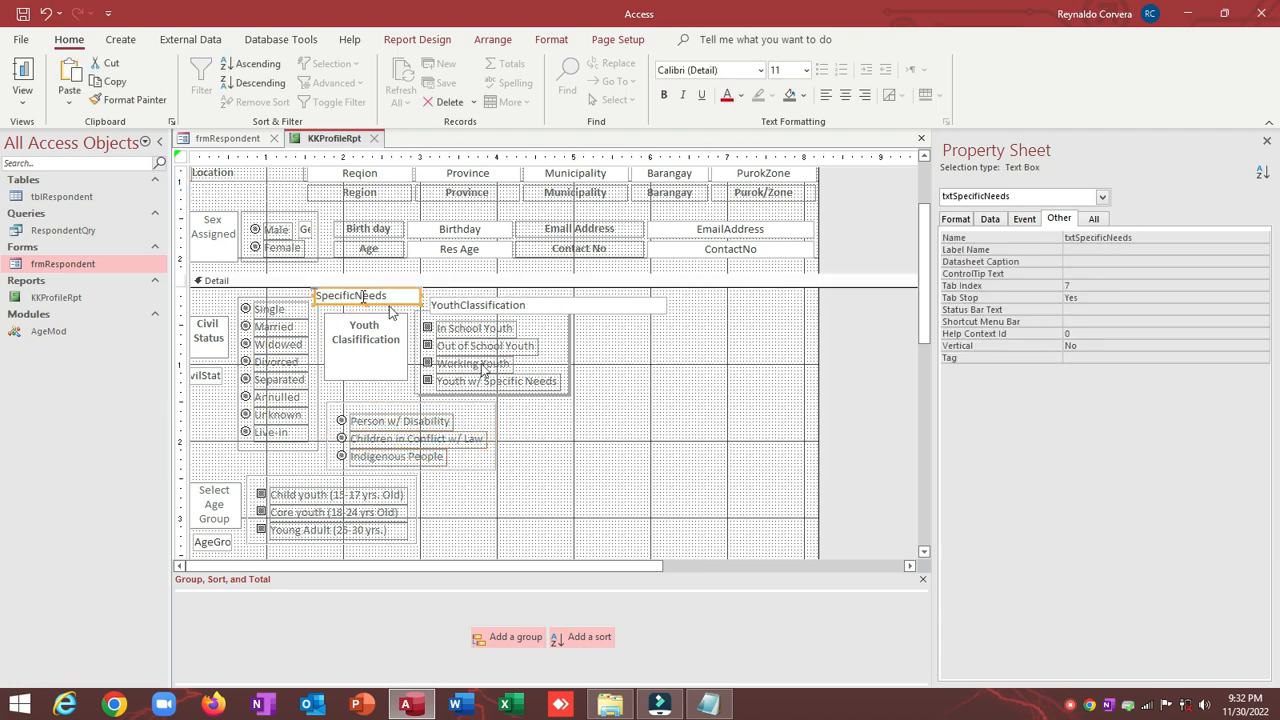
click(806, 449)
click(367, 292)
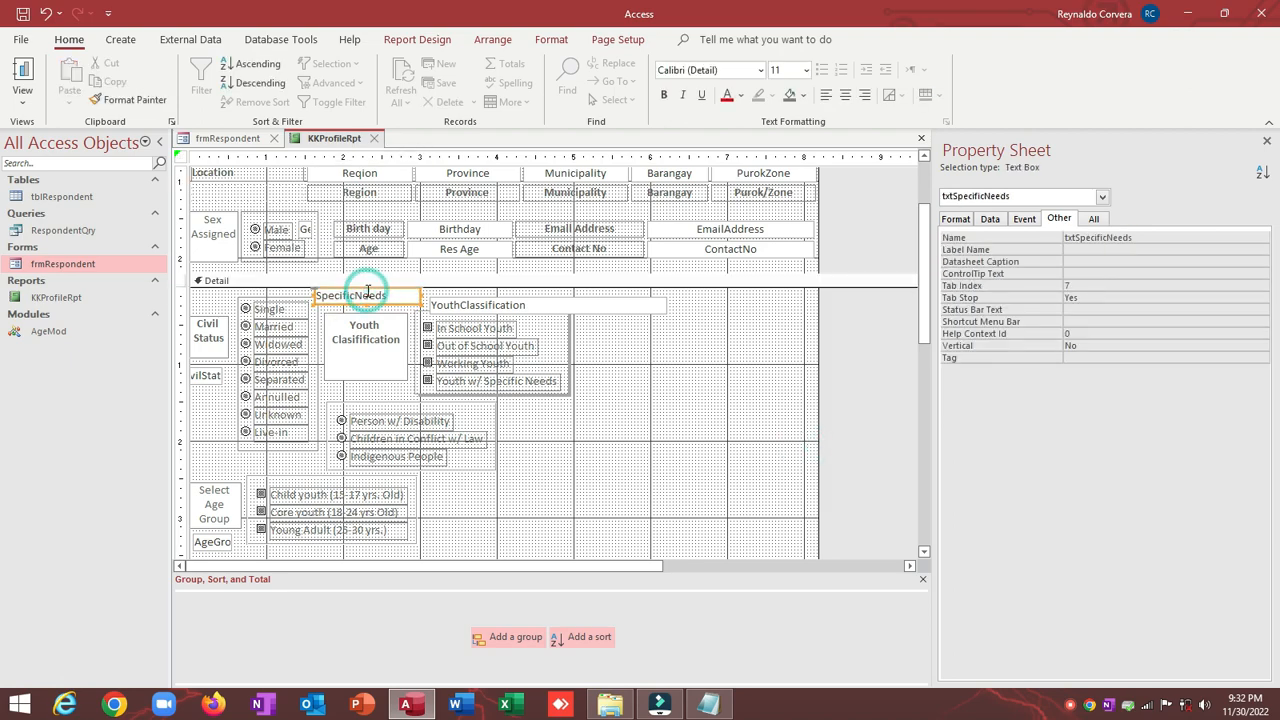
key(Delete)
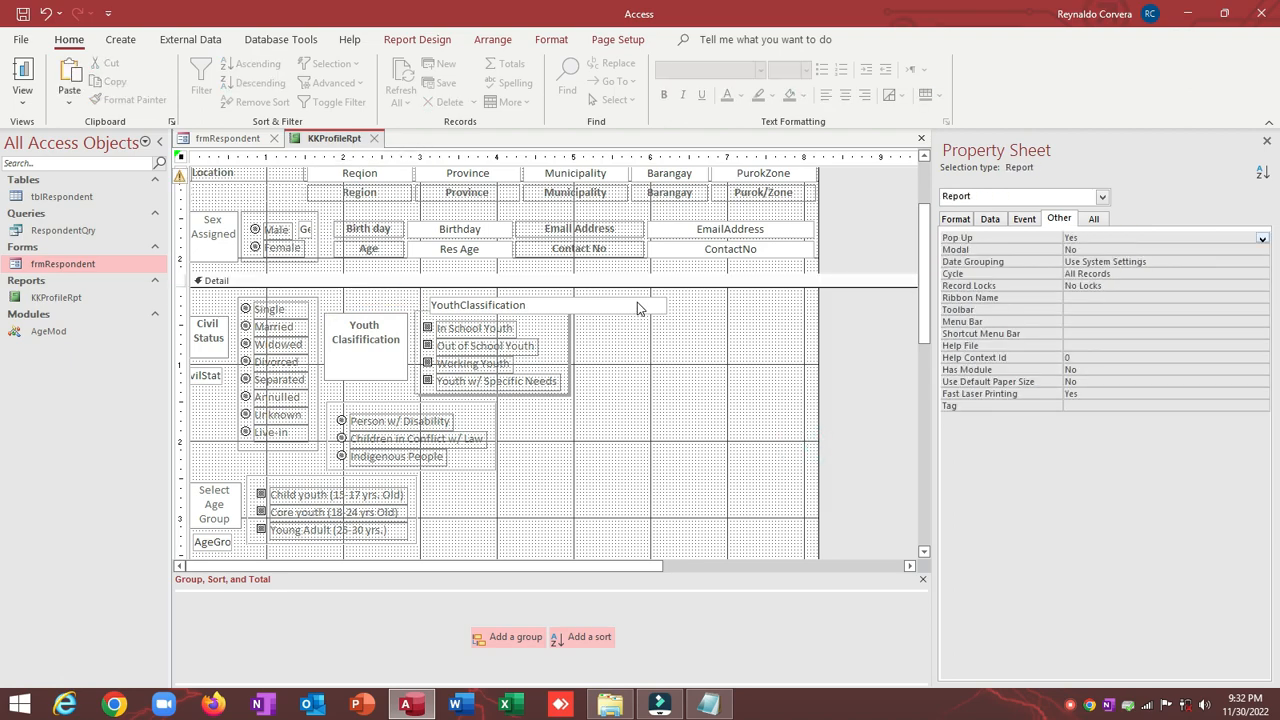
click(638, 306)
key(Delete)
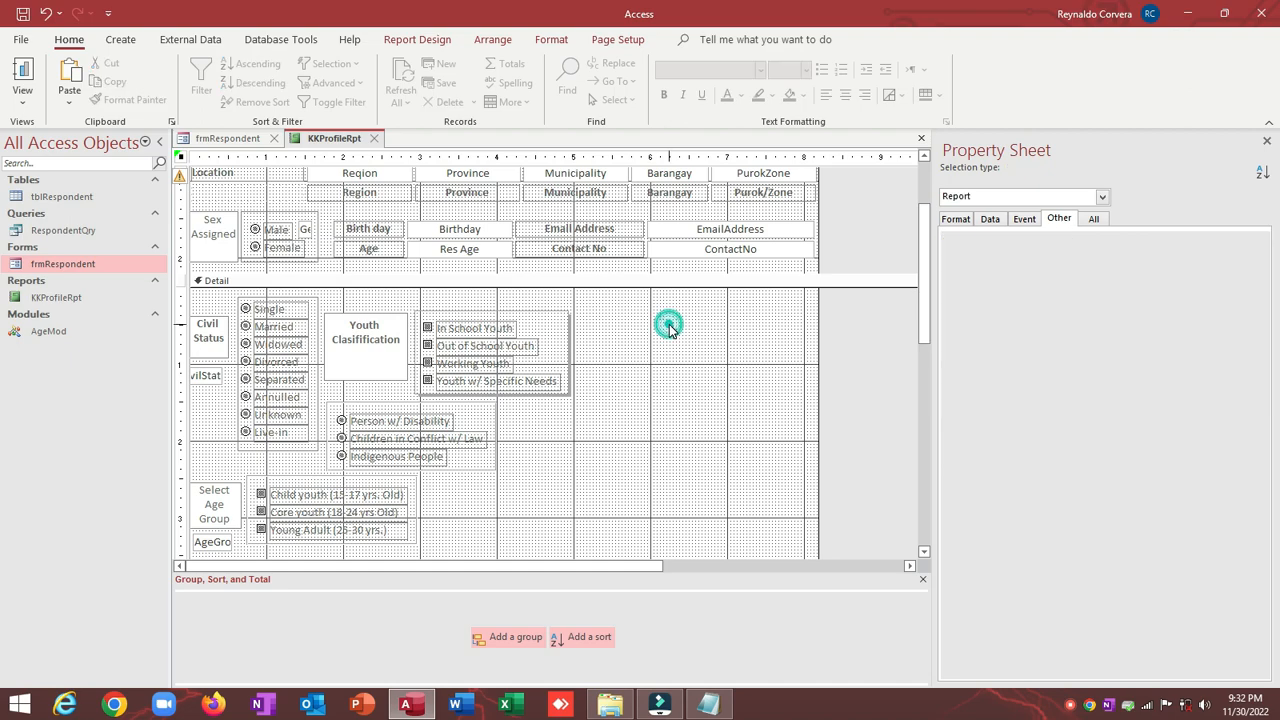
click(669, 324)
scroll(669, 324, down, 1)
Step: Delete the CivilStat, AgeGroup and WorkStatus text boxes
click(203, 300)
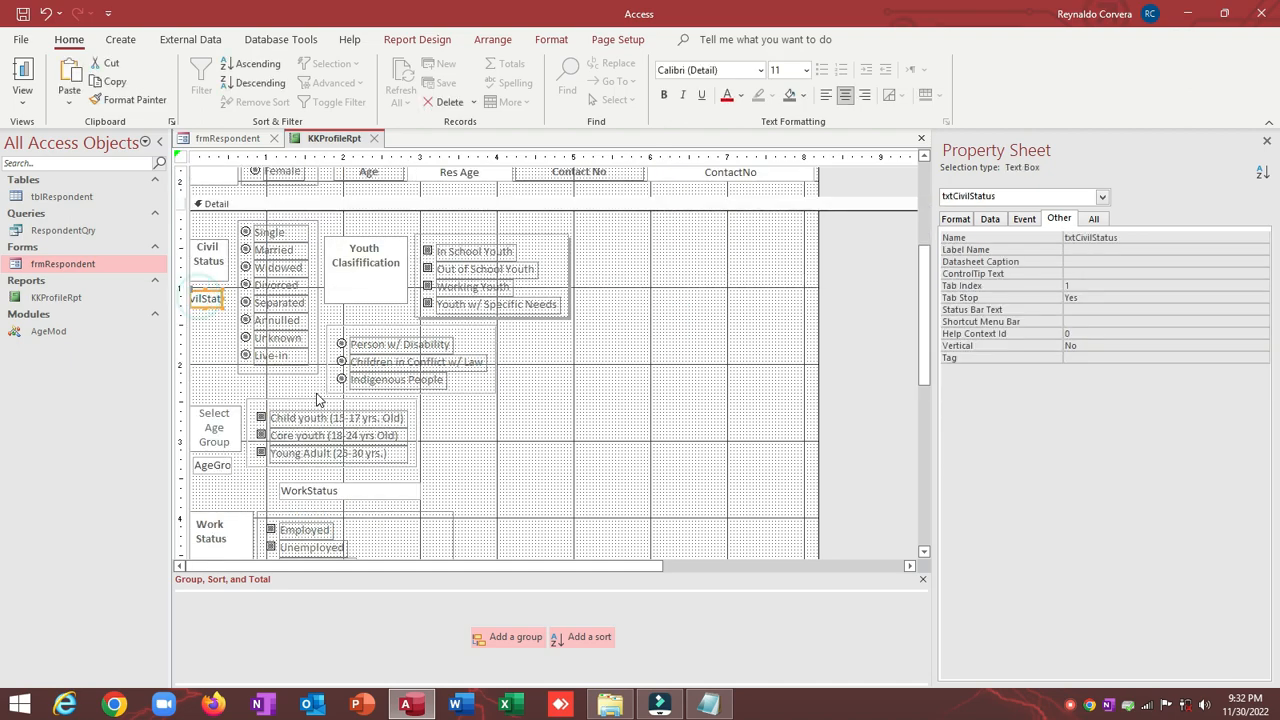
key(Delete)
click(212, 465)
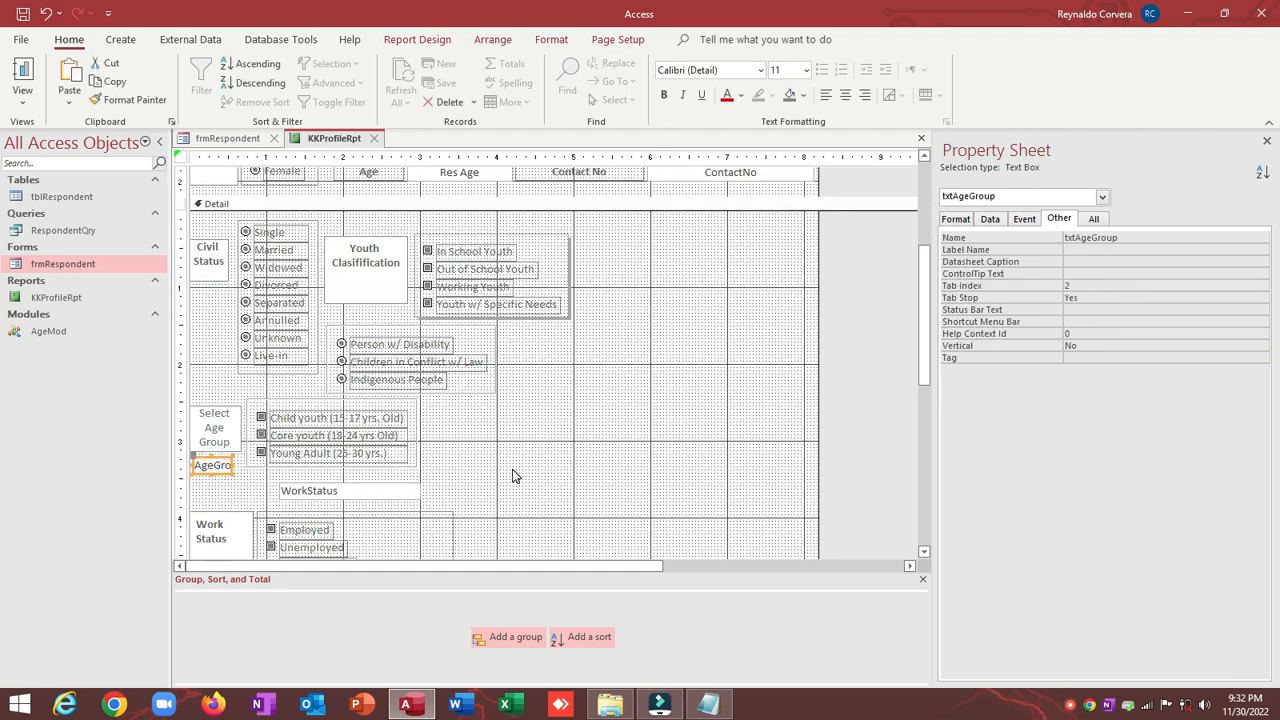
key(Delete)
scroll(513, 476, down, 1)
scroll(513, 476, down, 3)
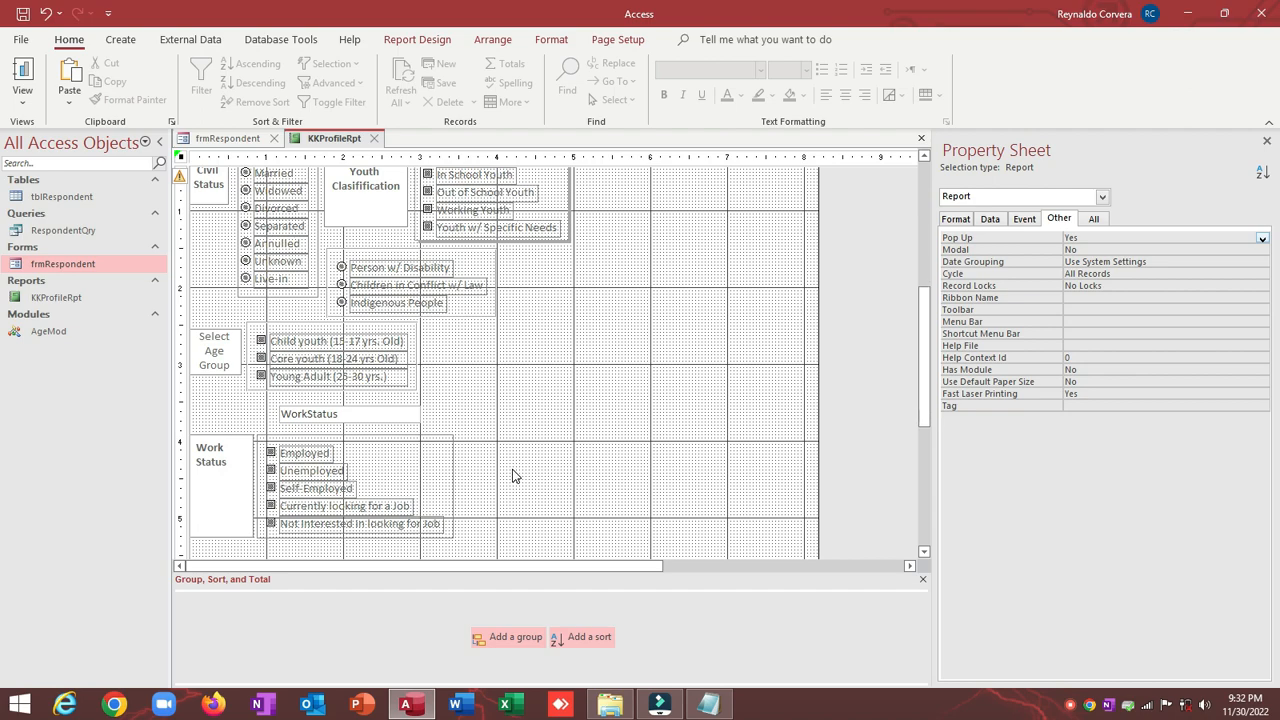
click(374, 416)
key(Delete)
scroll(528, 326, up, 2)
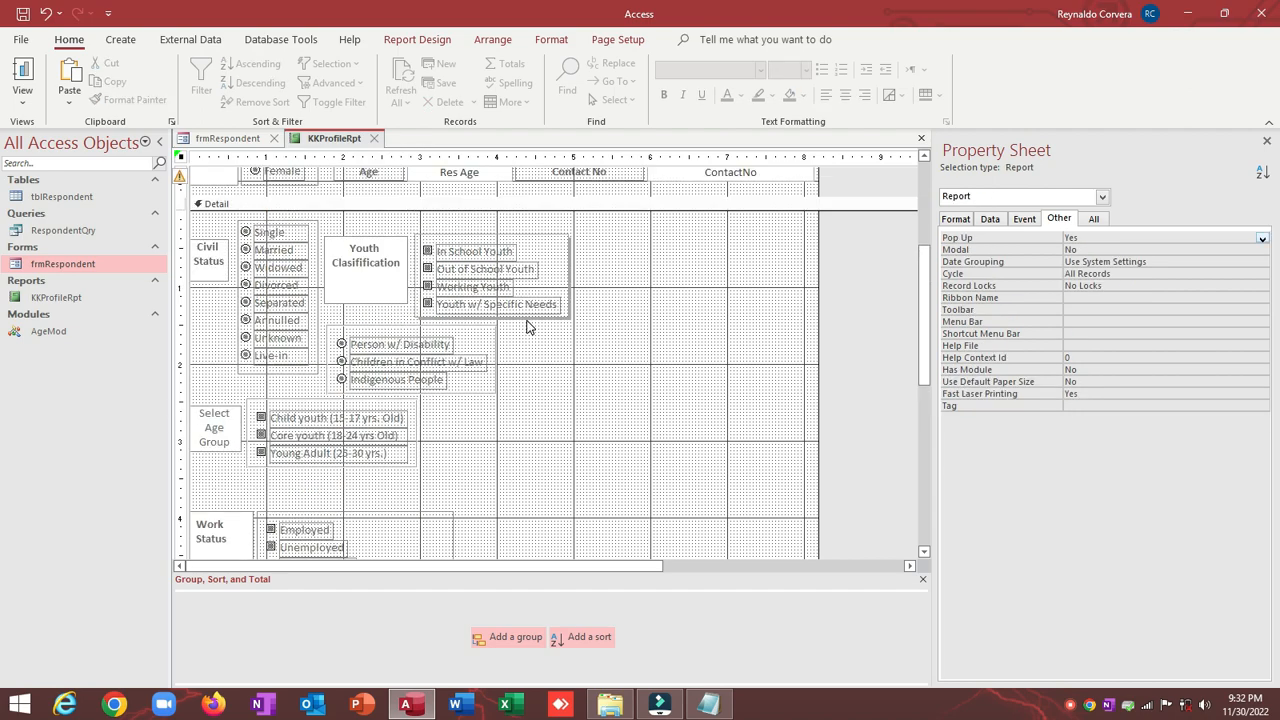
Step: Check the report in Report View, then return to Design view
click(22, 76)
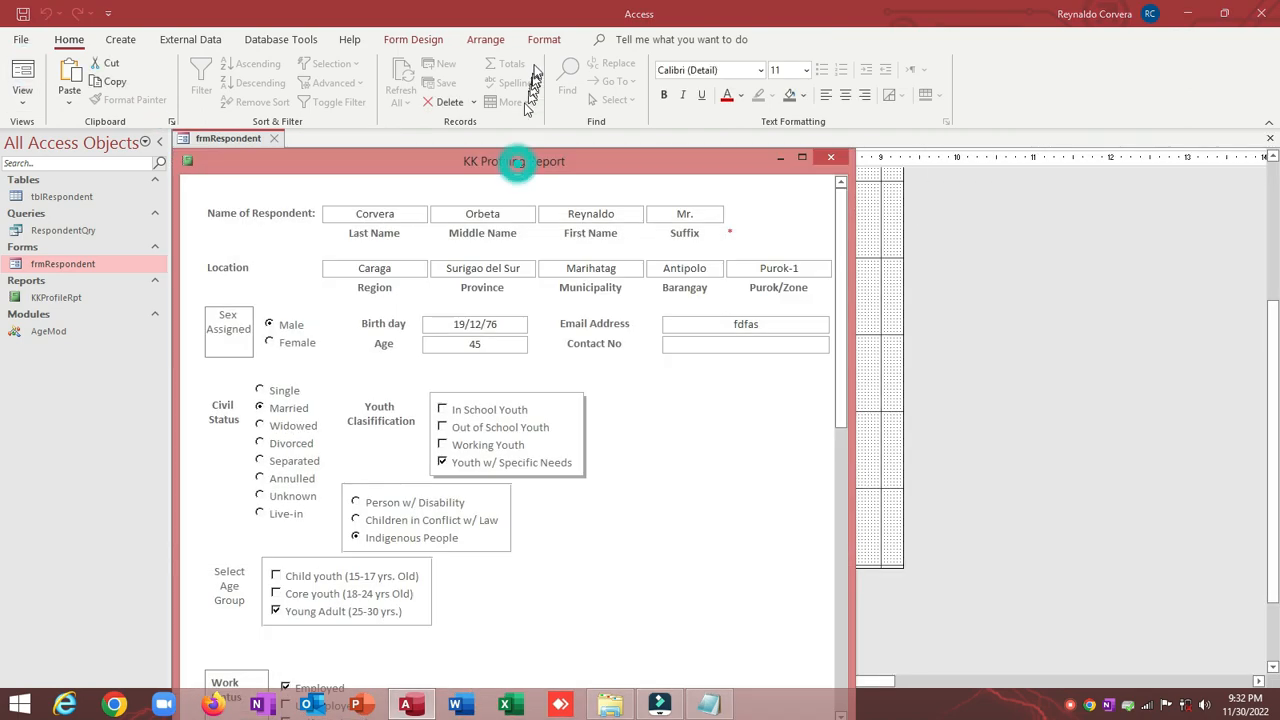
drag(512, 163, 532, 56)
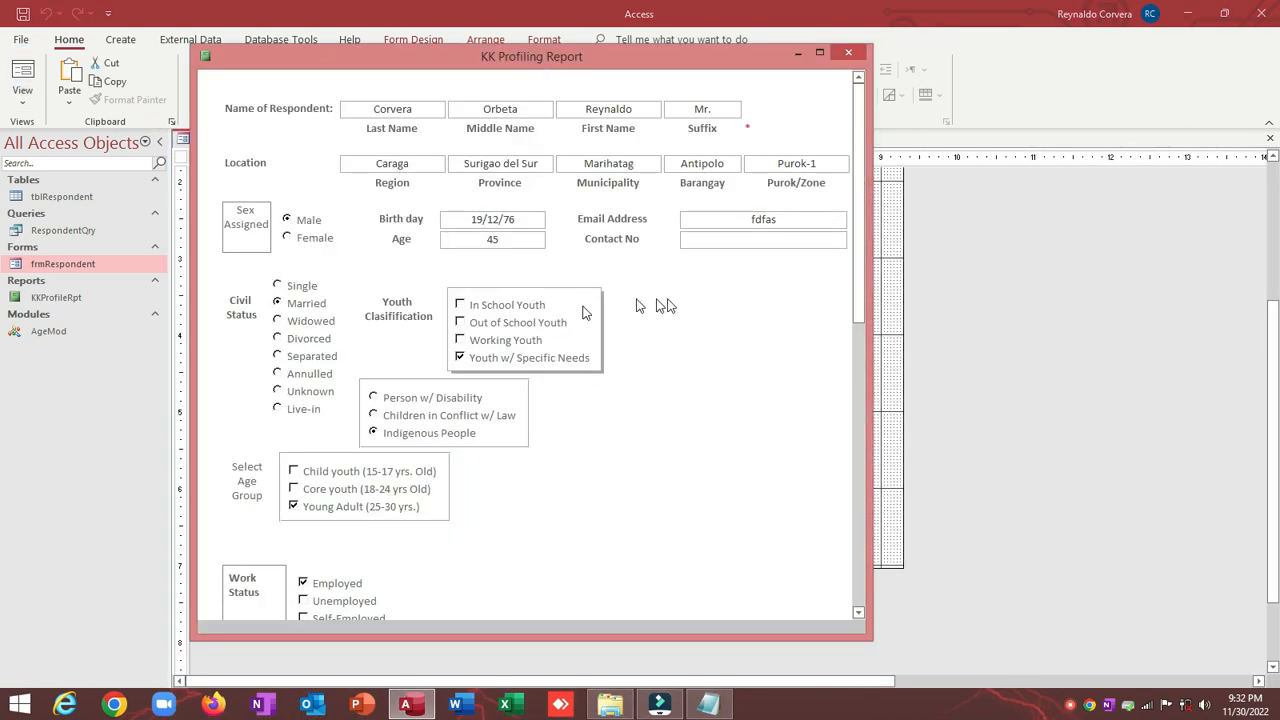
right_click(725, 291)
click(745, 331)
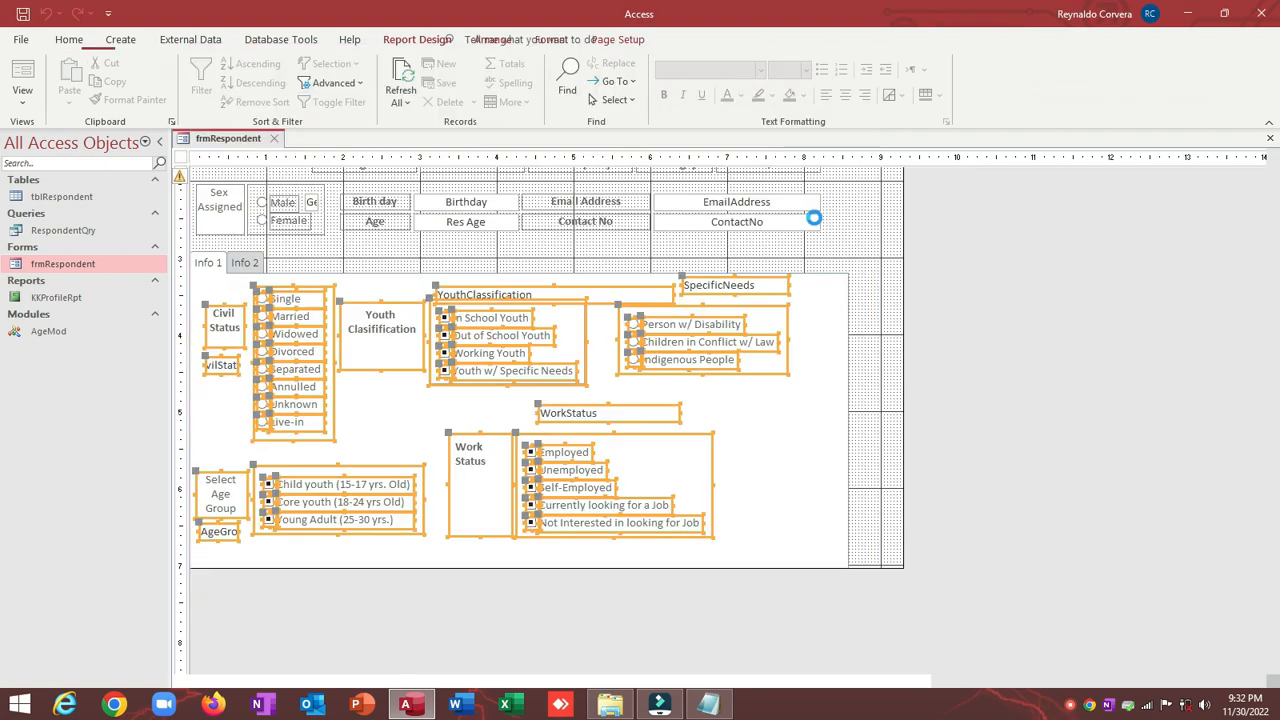
click(666, 371)
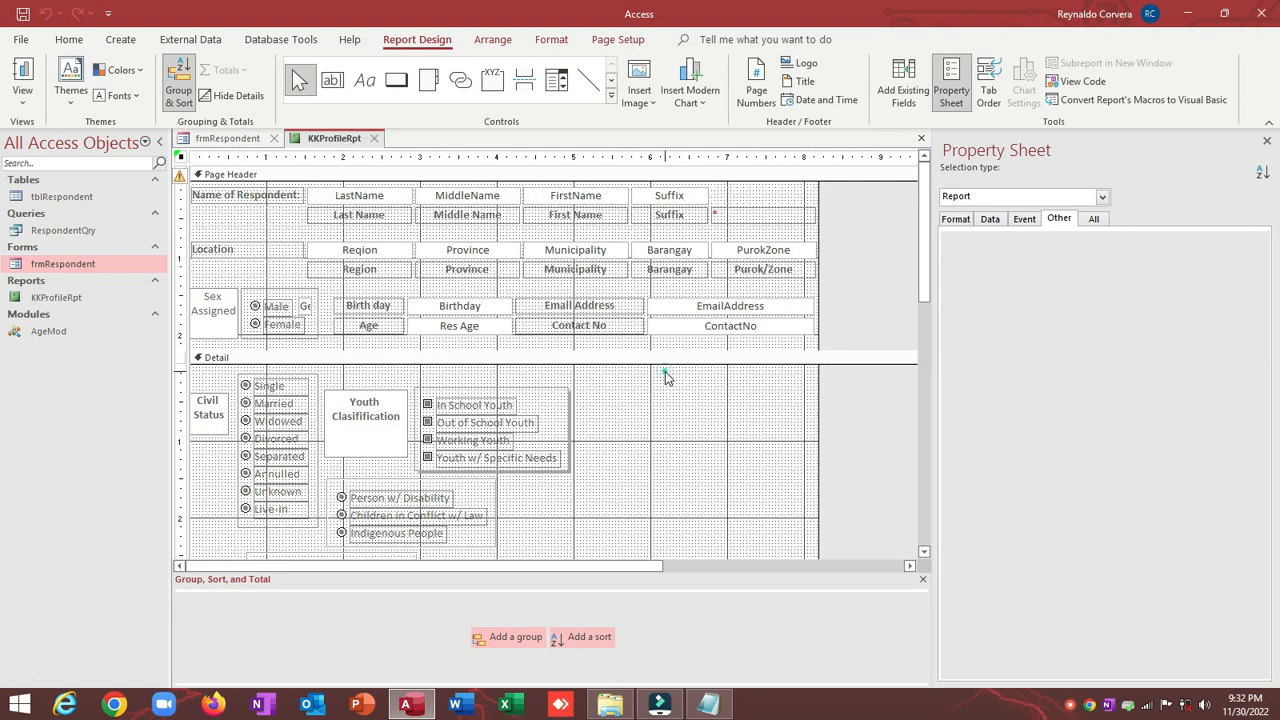
scroll(686, 363, down, 5)
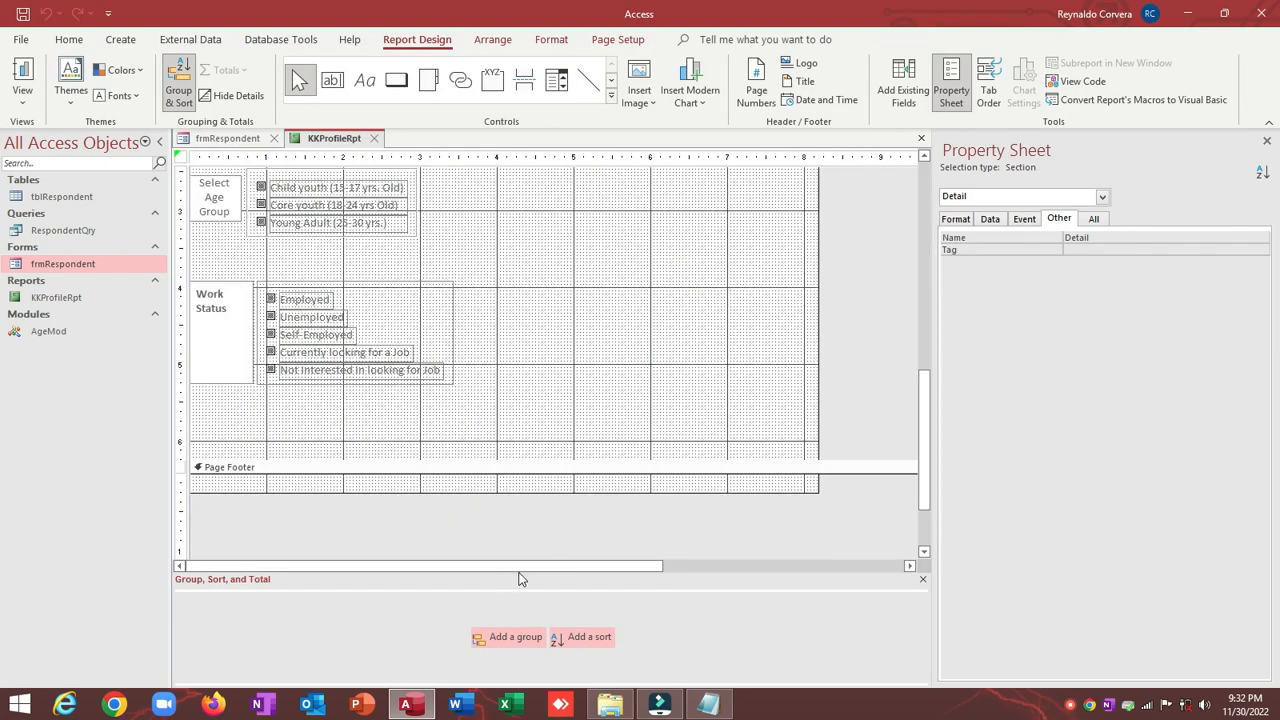
Step: Widen the KKProfileRpt design grid by dragging its right edge outward
drag(519, 578, 608, 575)
scroll(622, 537, up, 8)
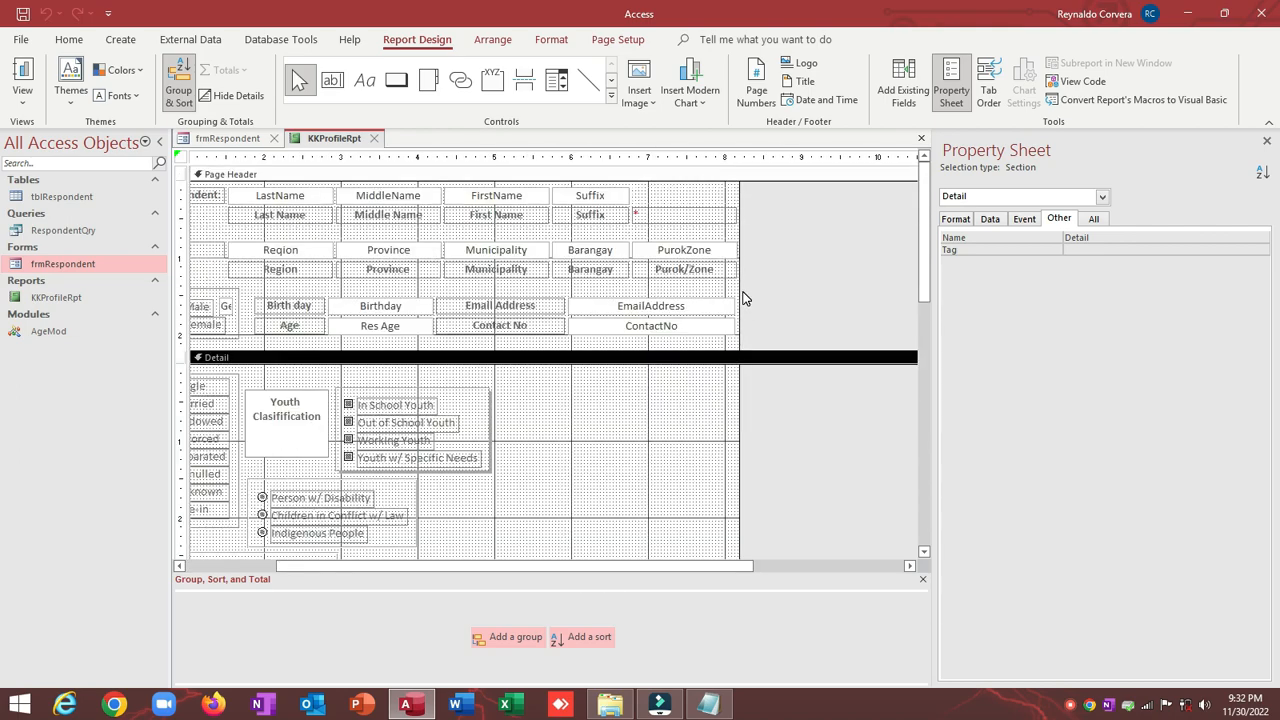
click(740, 291)
drag(740, 291, 917, 302)
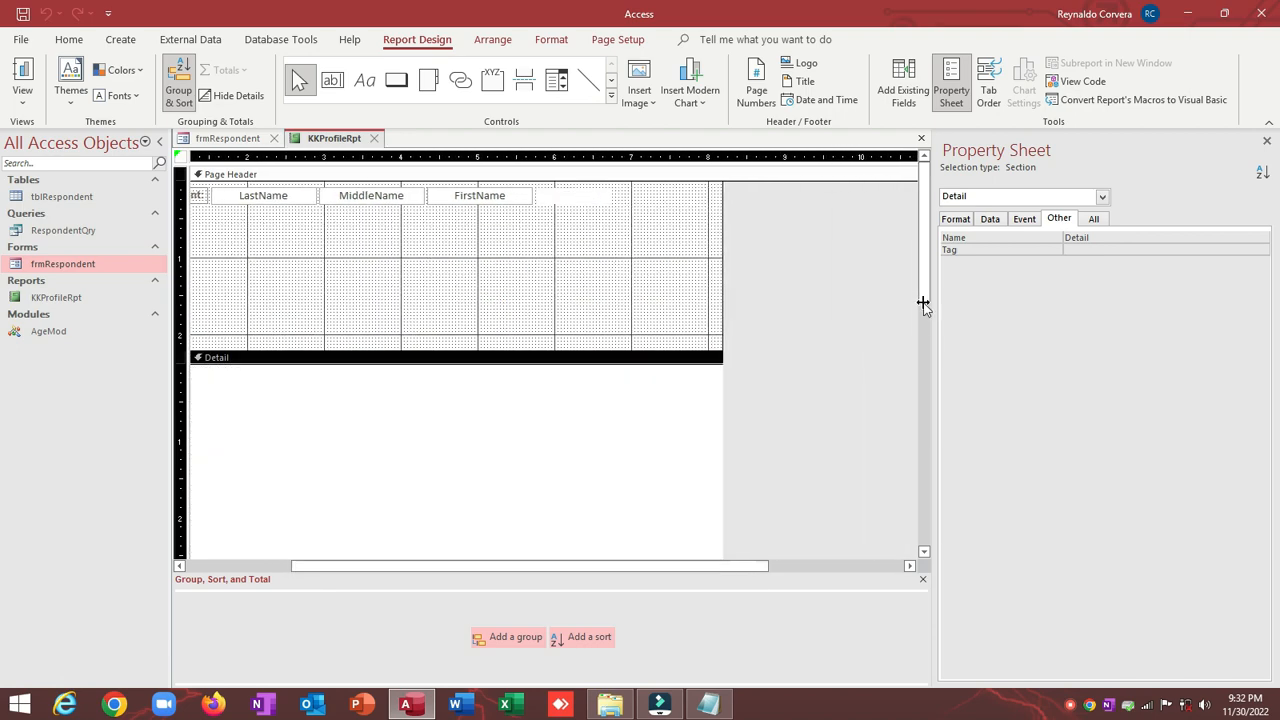
scroll(448, 212, down, 2)
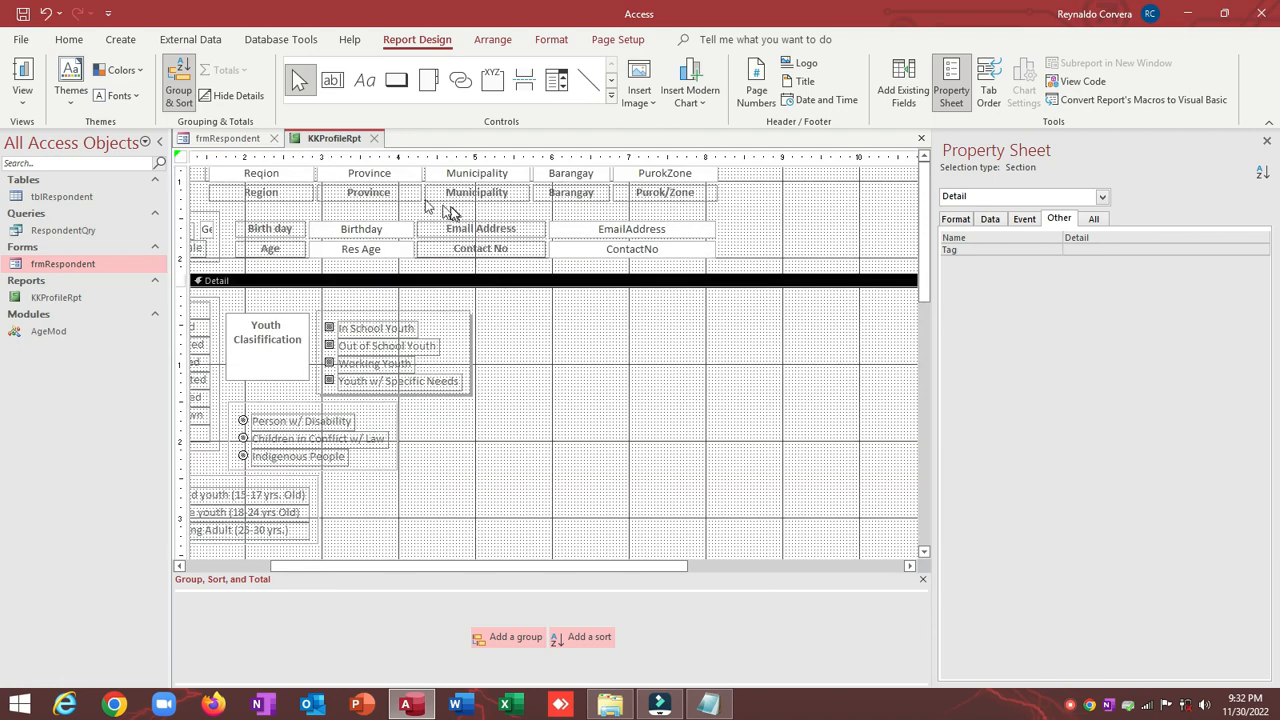
Step: Select all controls on frmRespondent's Info 2 page and return to KKProfileRpt with the navigation pane hidden
click(244, 139)
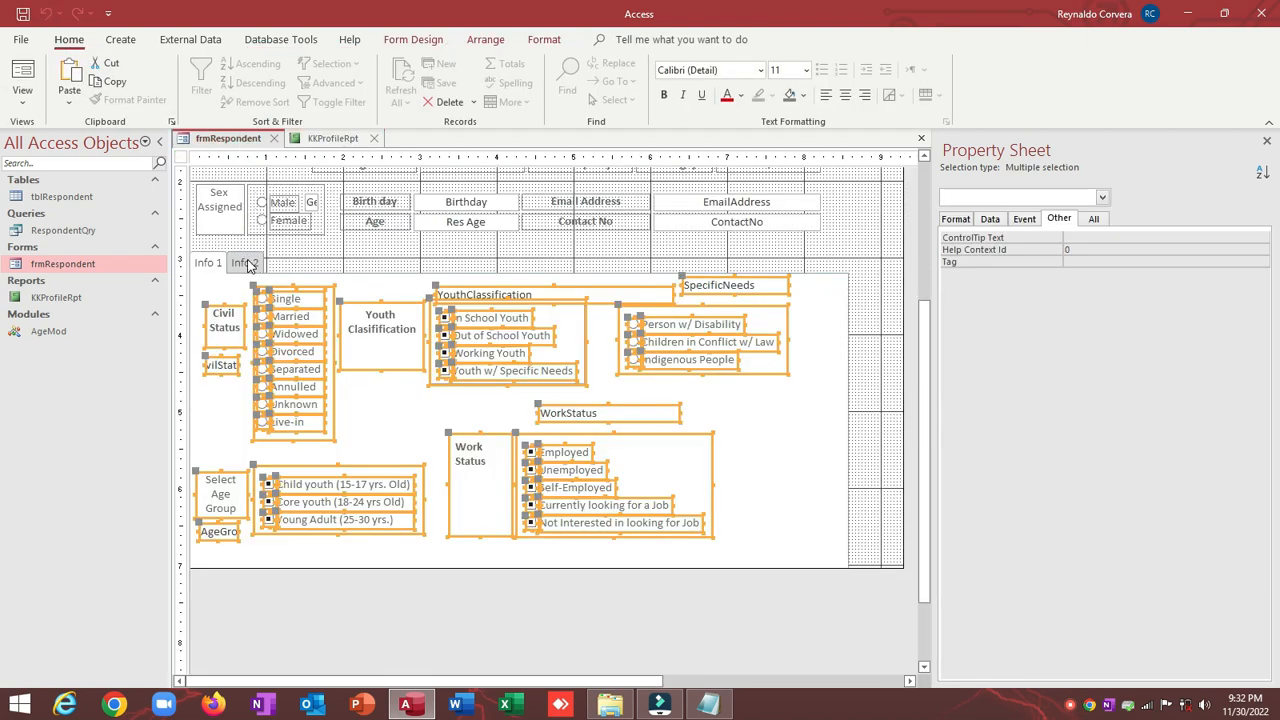
click(245, 263)
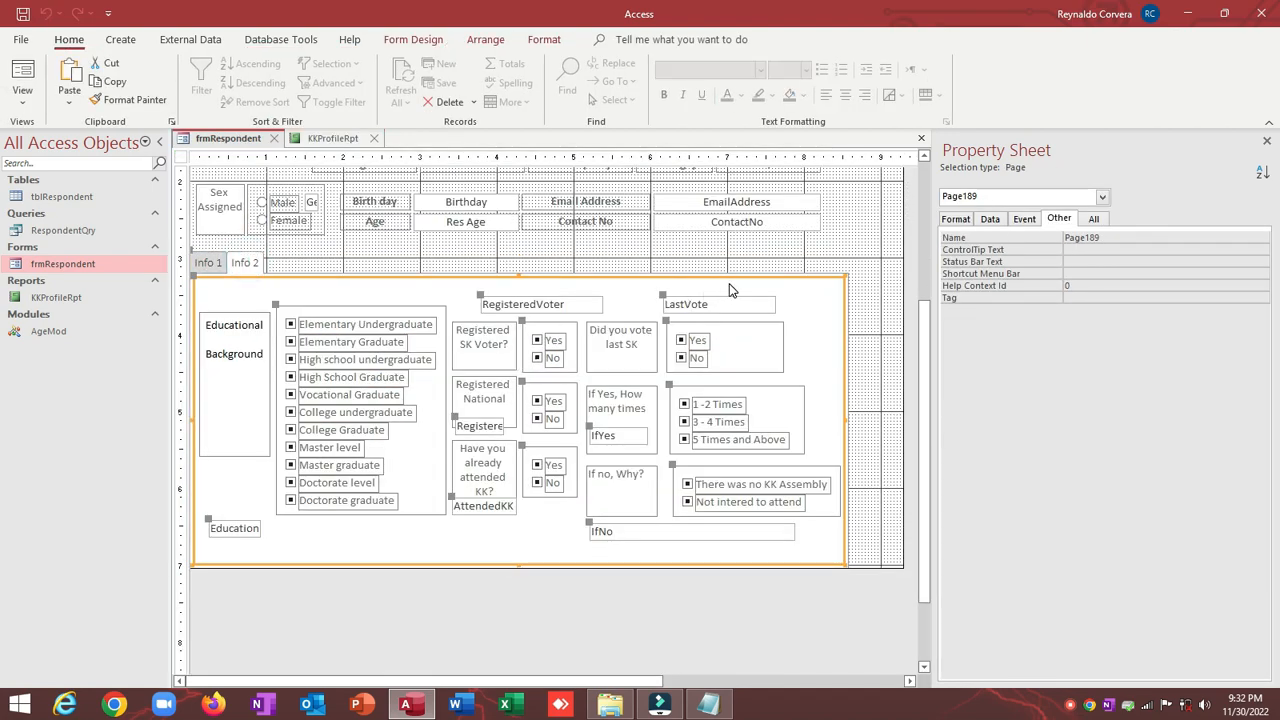
scroll(729, 290, down, 2)
drag(801, 218, 224, 478)
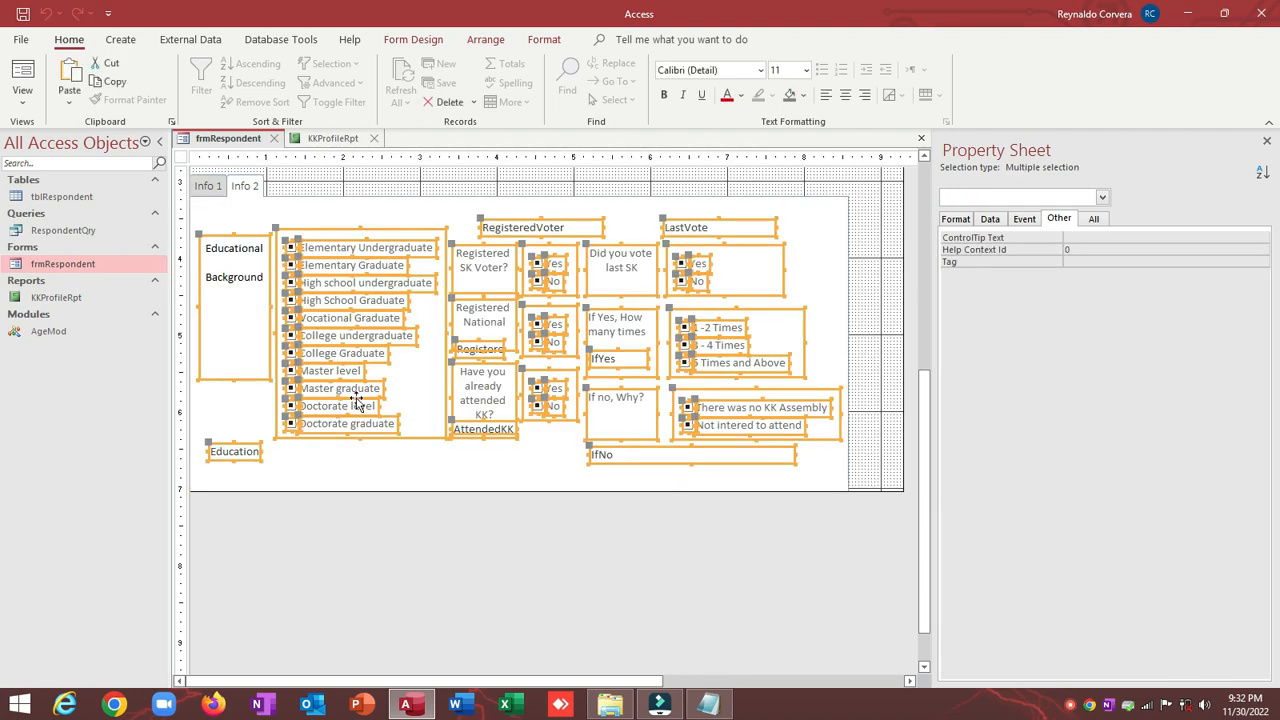
click(334, 139)
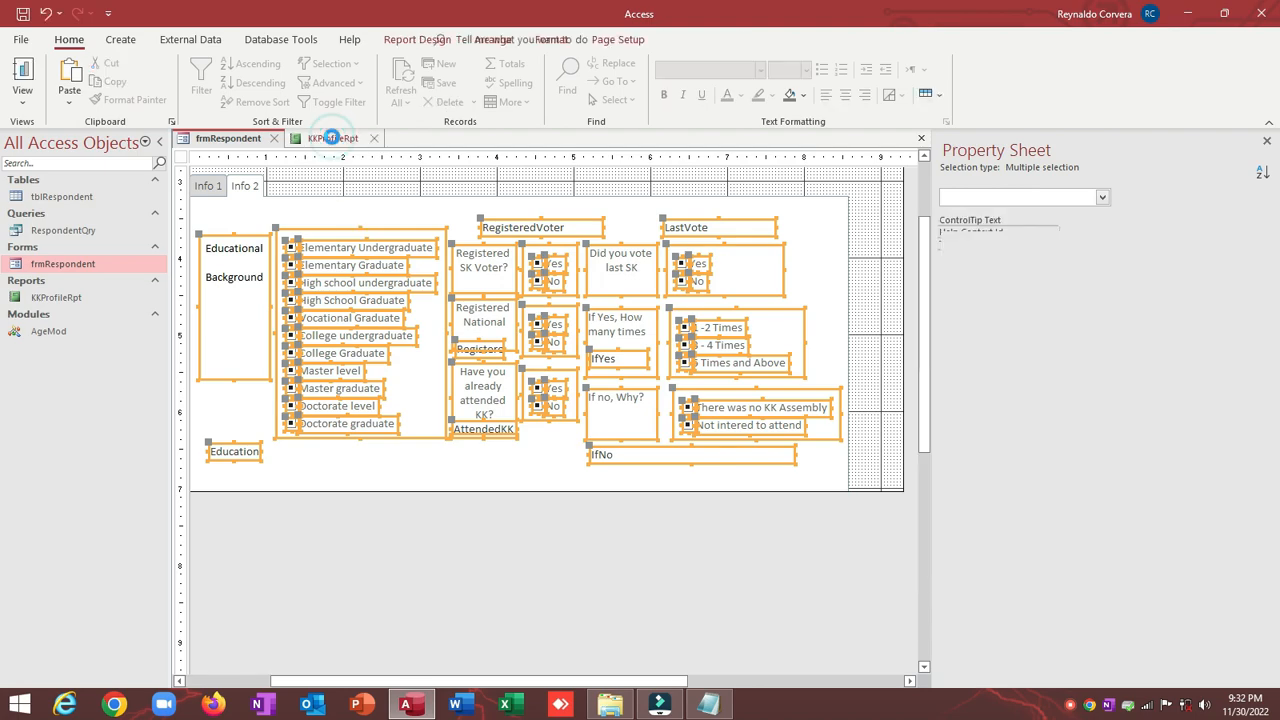
click(160, 143)
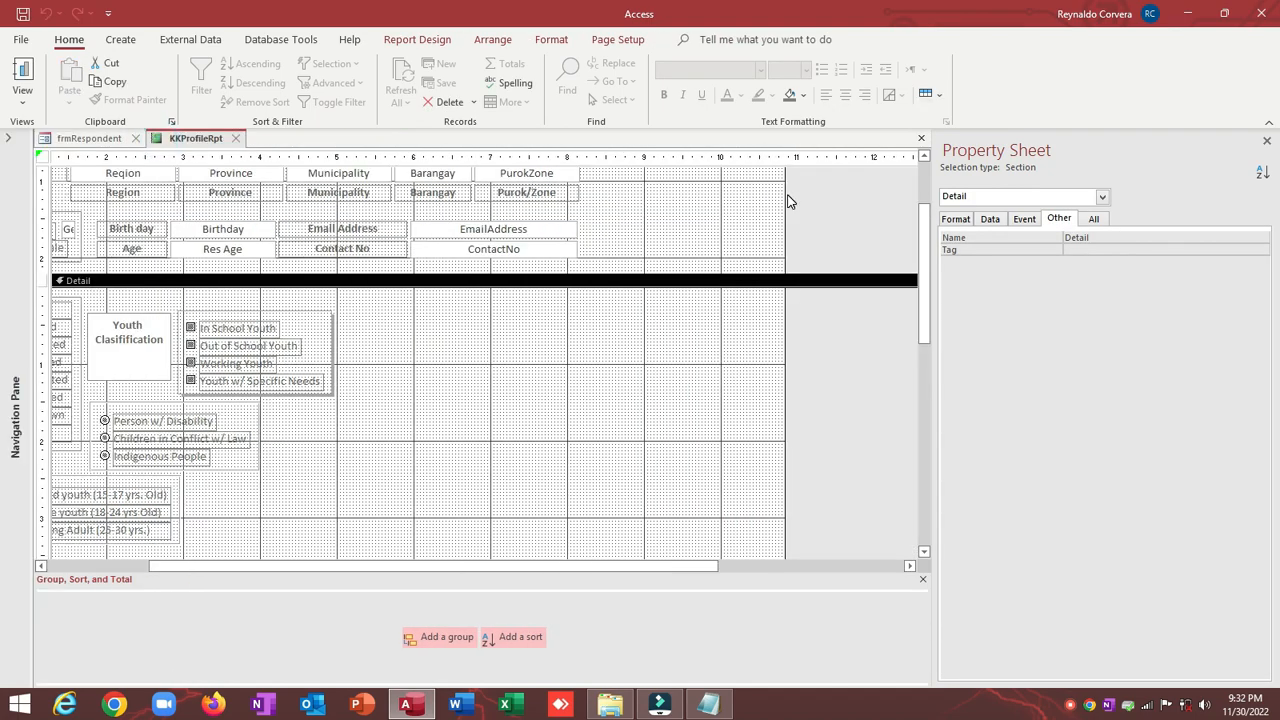
Step: Paste the Info 2 controls into the Detail section and shift them to the right
right_click(477, 284)
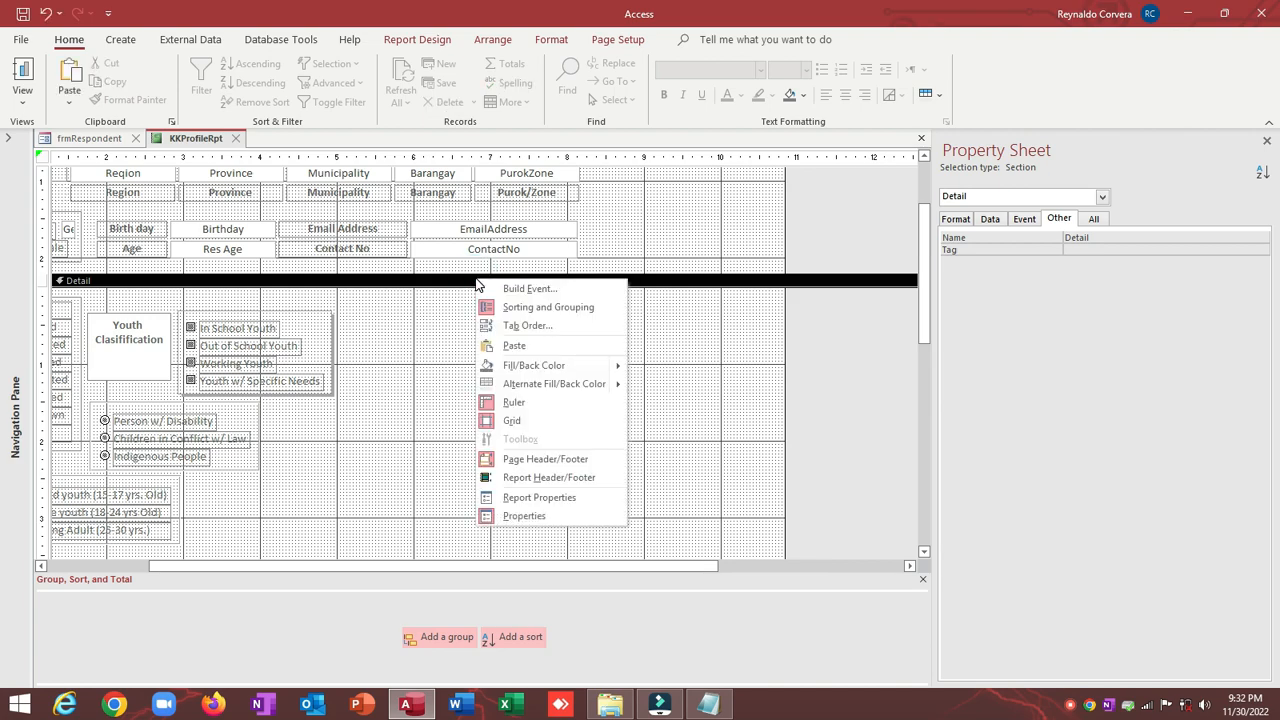
click(497, 345)
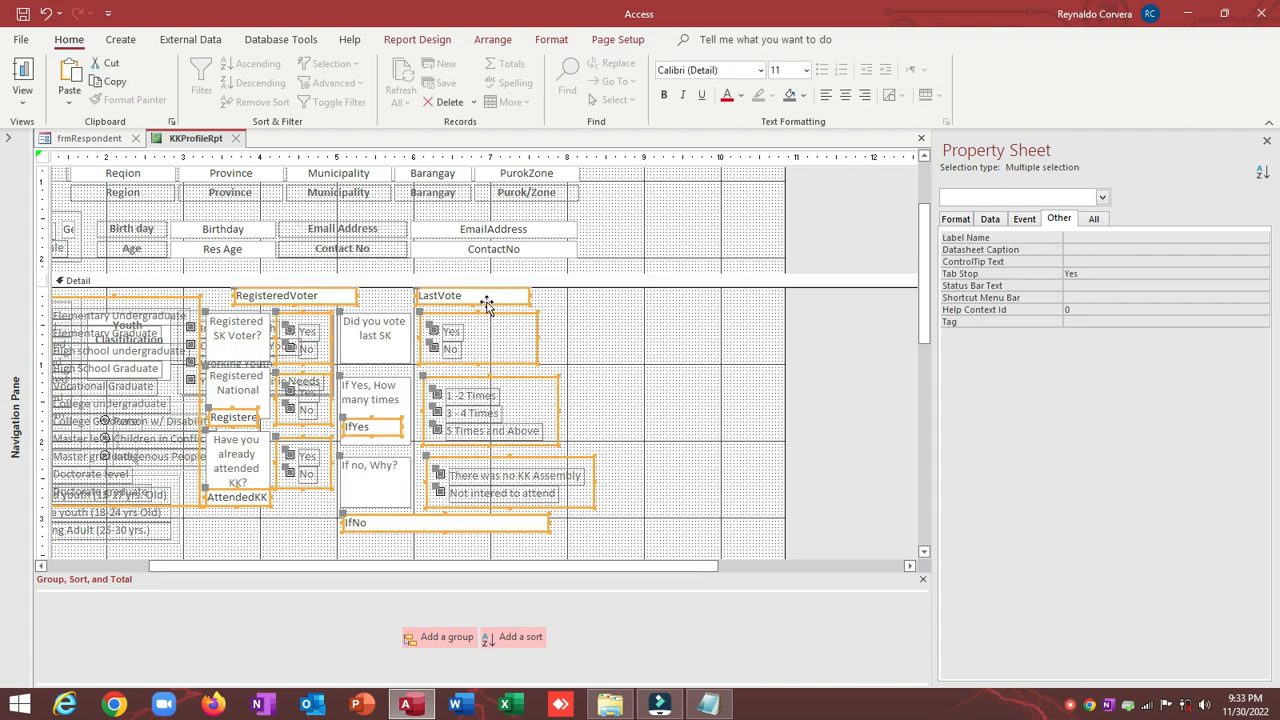
drag(541, 305, 849, 320)
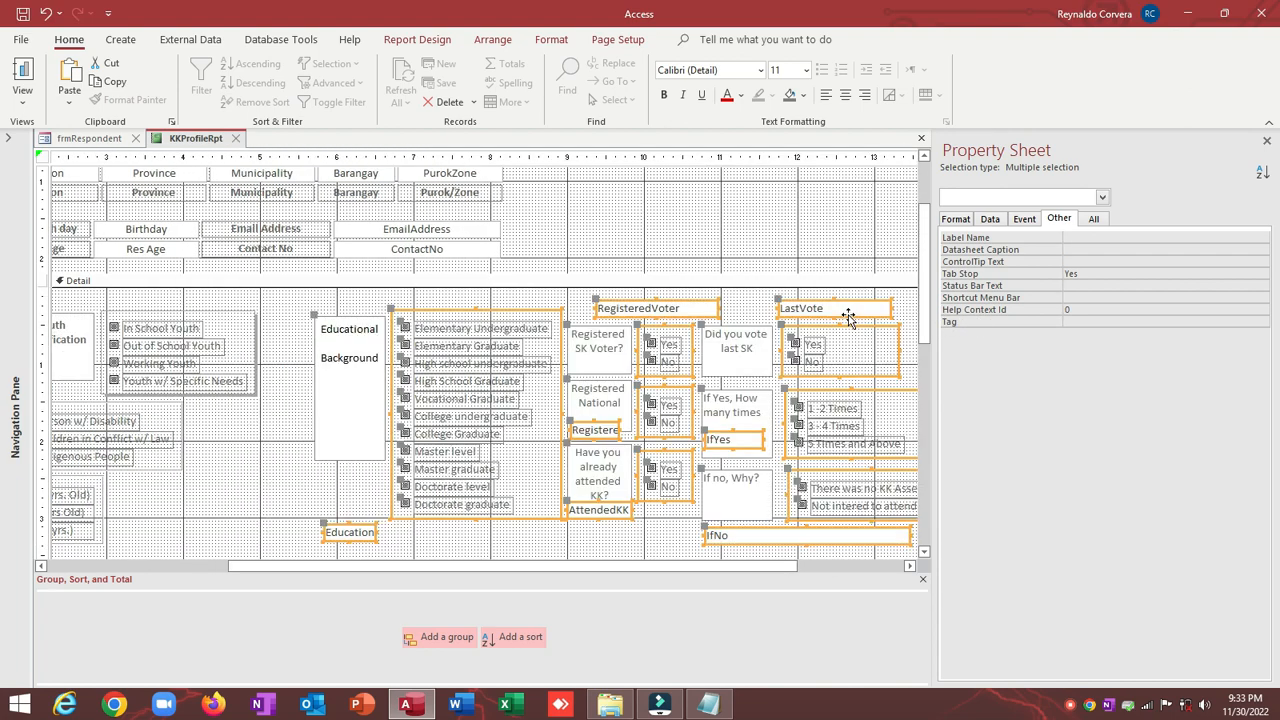
click(280, 442)
scroll(393, 478, down, 2)
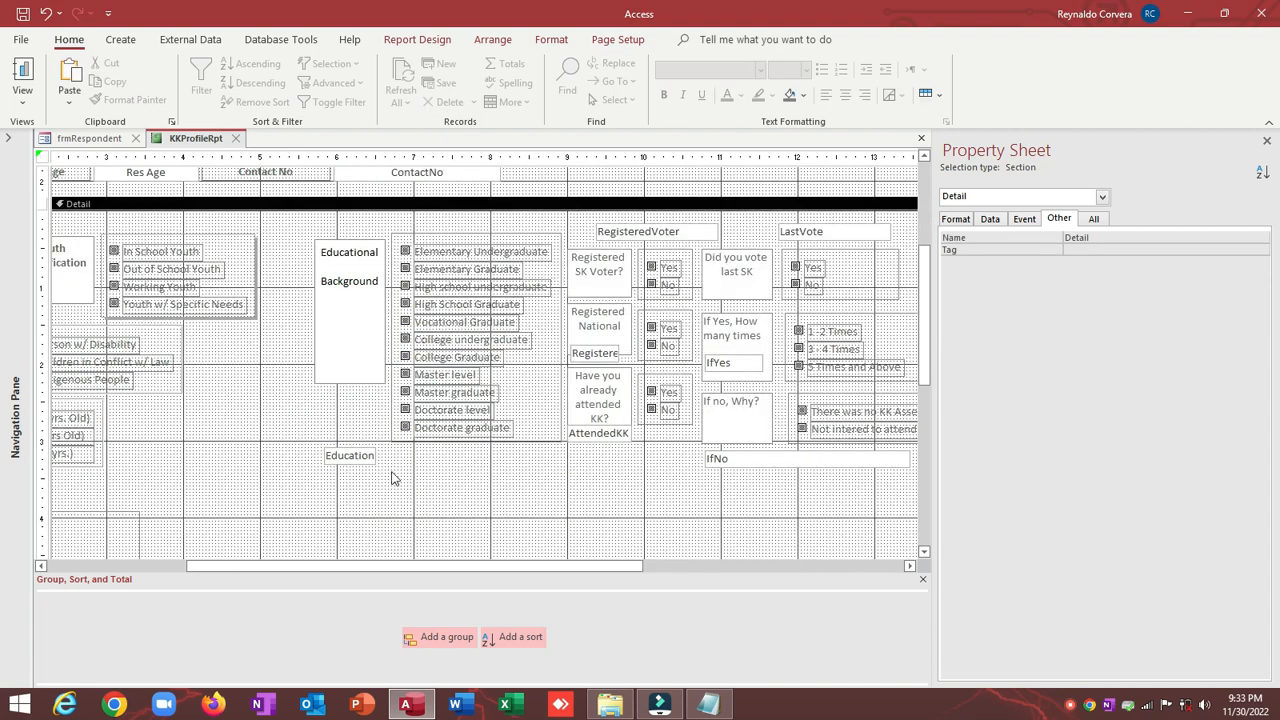
Step: Delete the Education label and the IfNo, LastVote and RegisteredVoter text boxes
click(343, 458)
key(Delete)
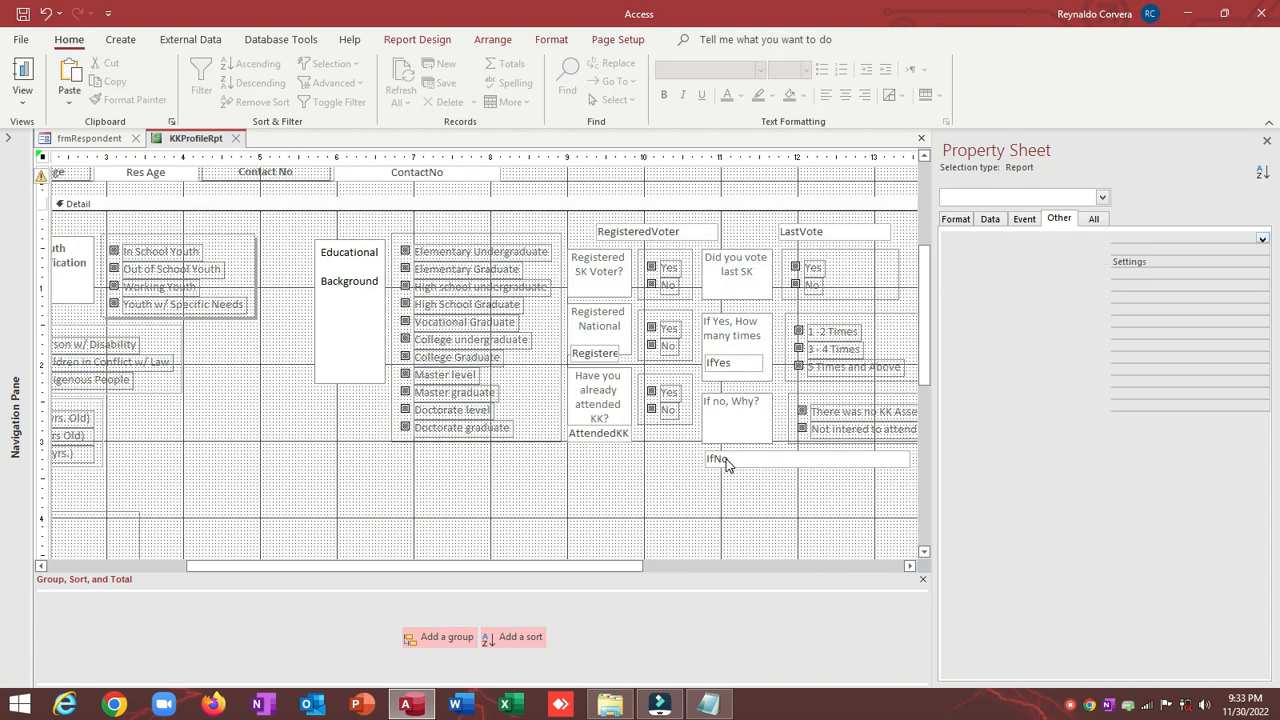
click(725, 458)
key(Delete)
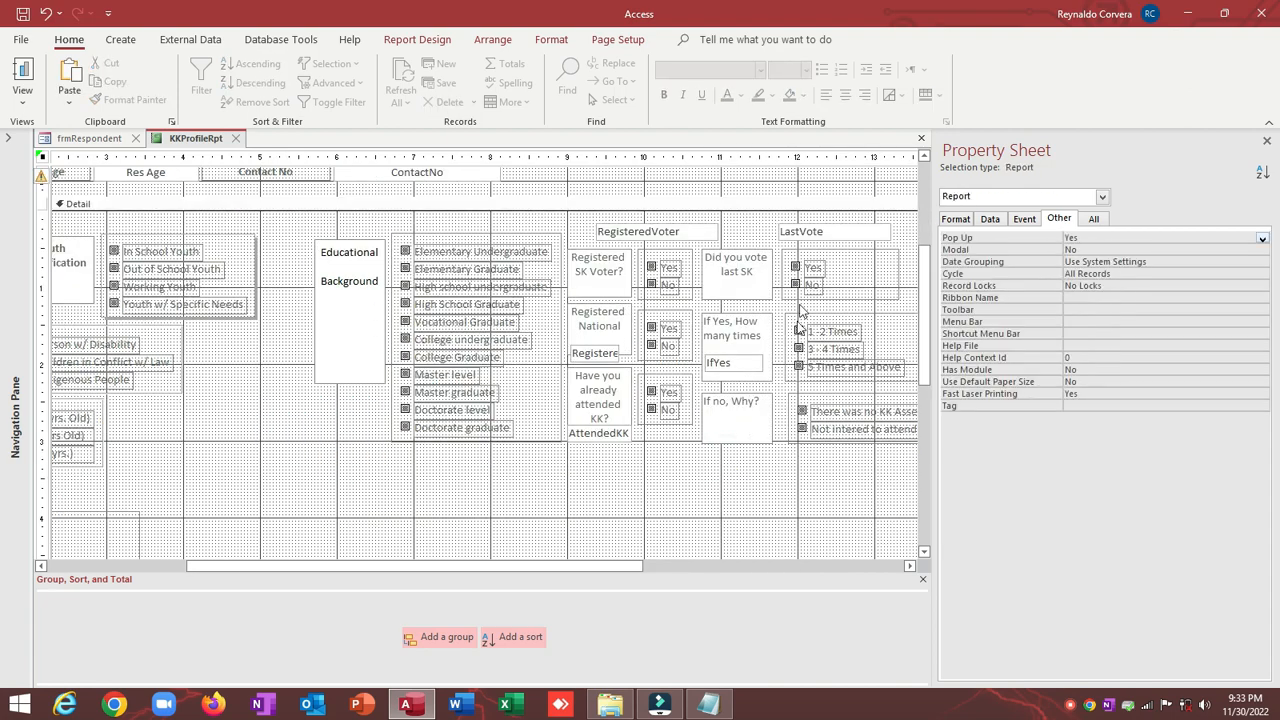
click(815, 236)
key(Delete)
click(665, 231)
key(Delete)
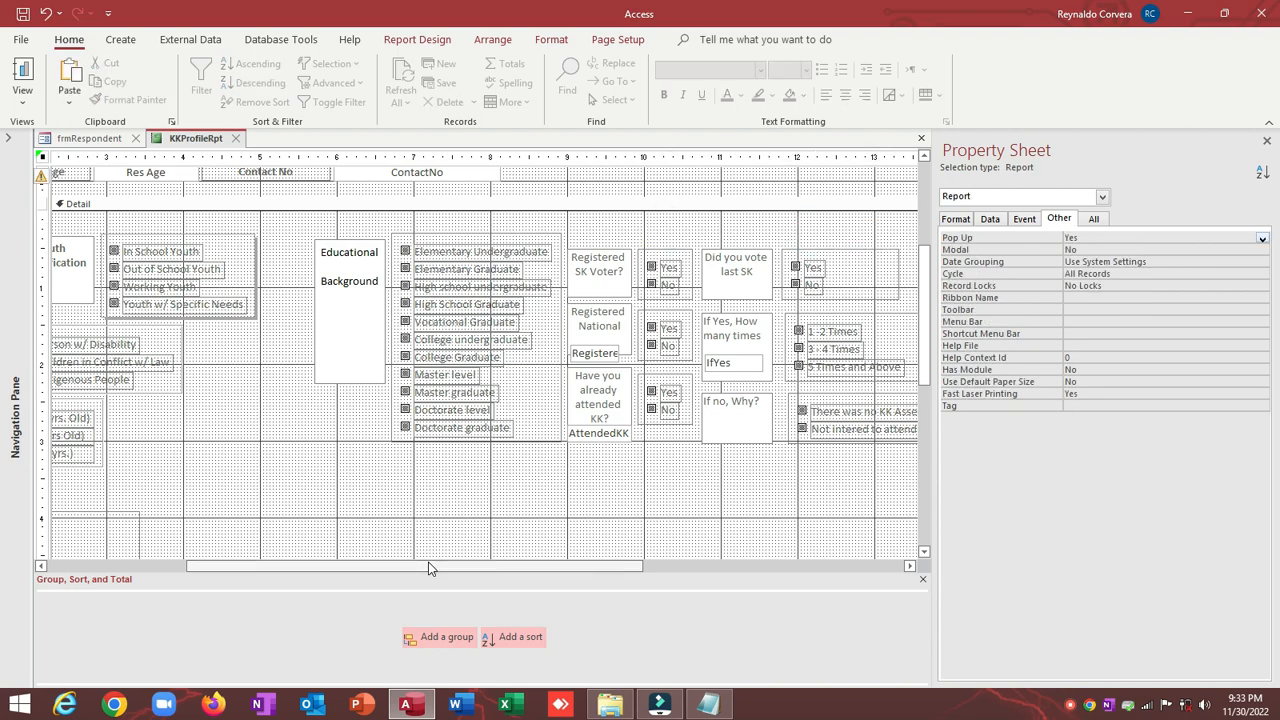
scroll(428, 568, down, 3)
drag(421, 568, 245, 573)
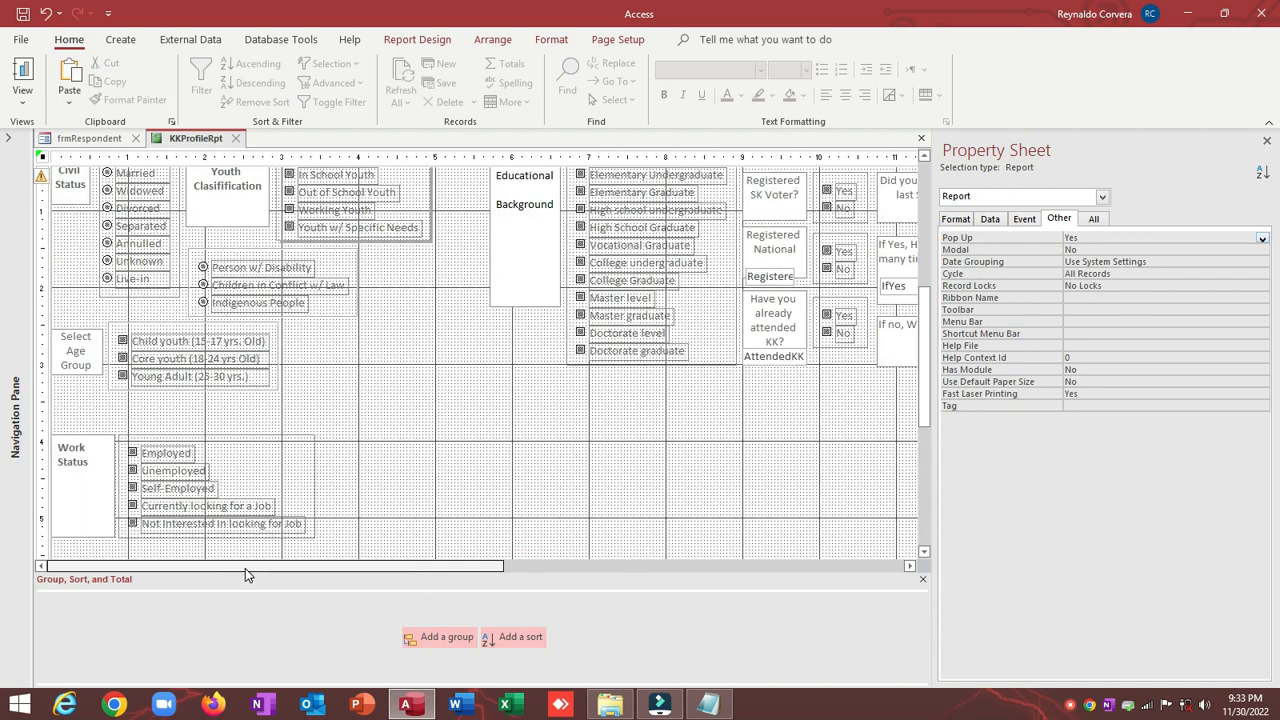
Step: Move the Work Status label above the Employed option
scroll(322, 525, down, 3)
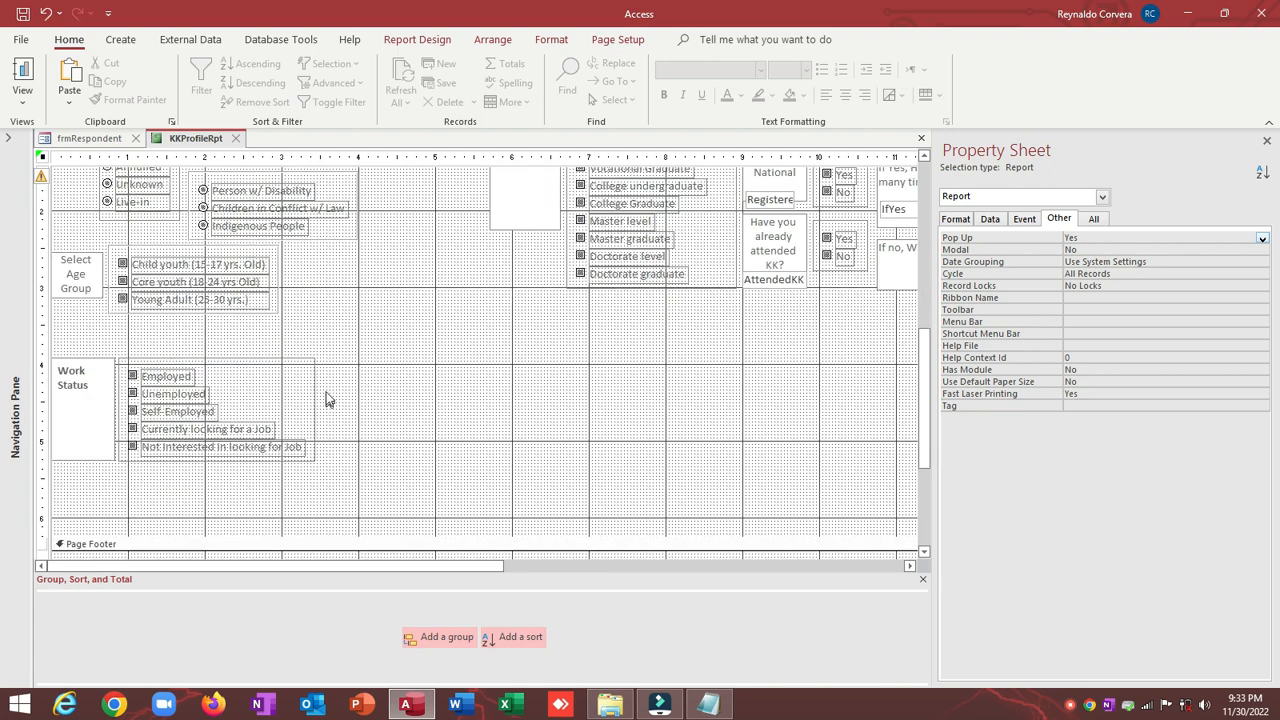
click(291, 371)
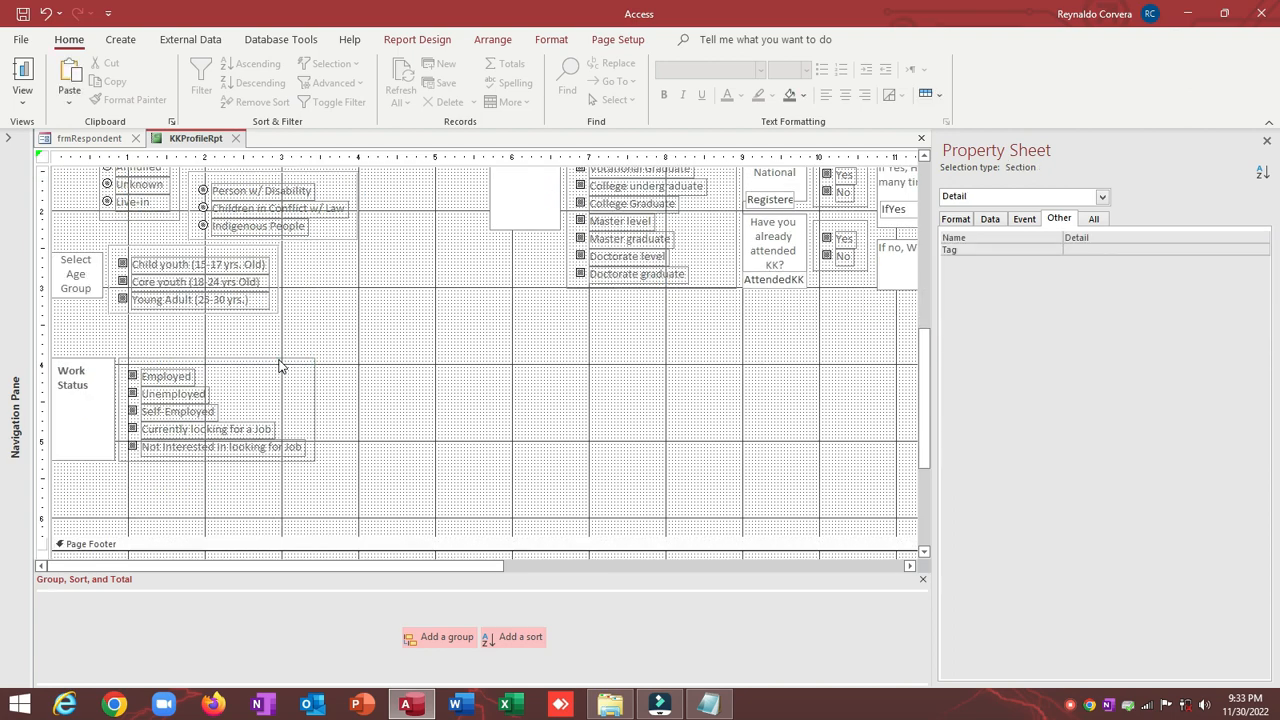
click(280, 360)
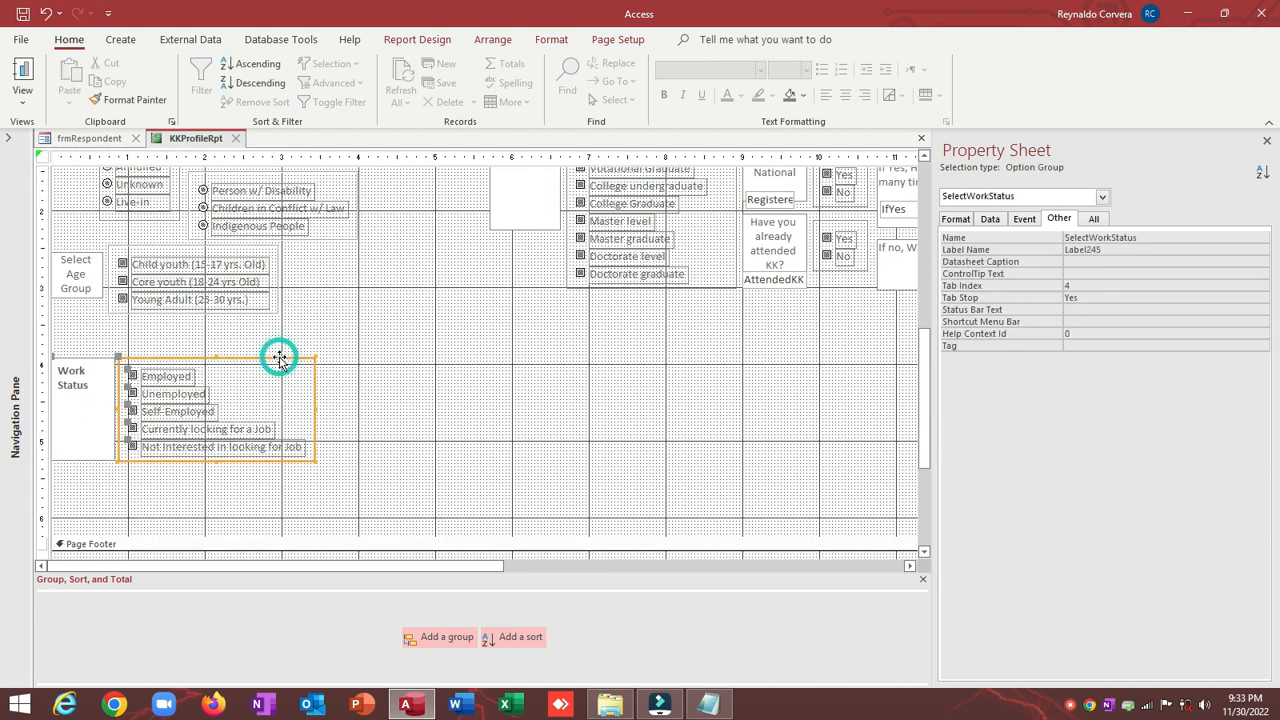
click(60, 390)
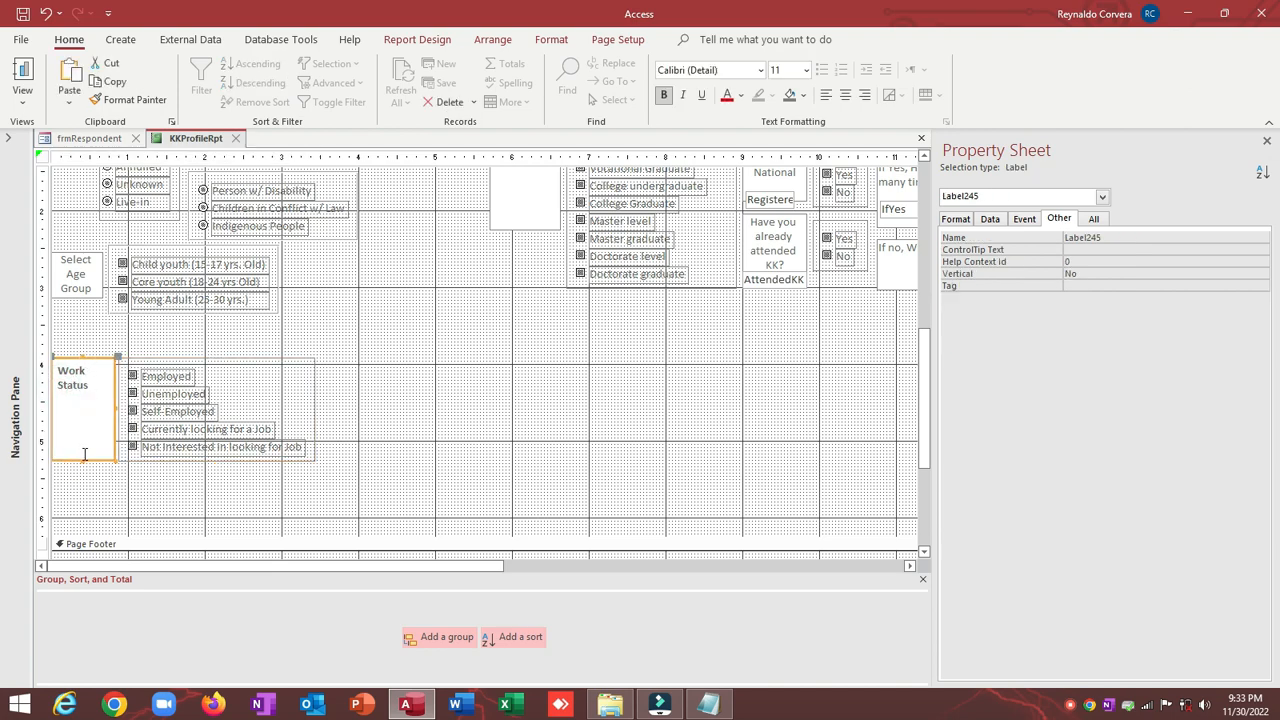
click(129, 335)
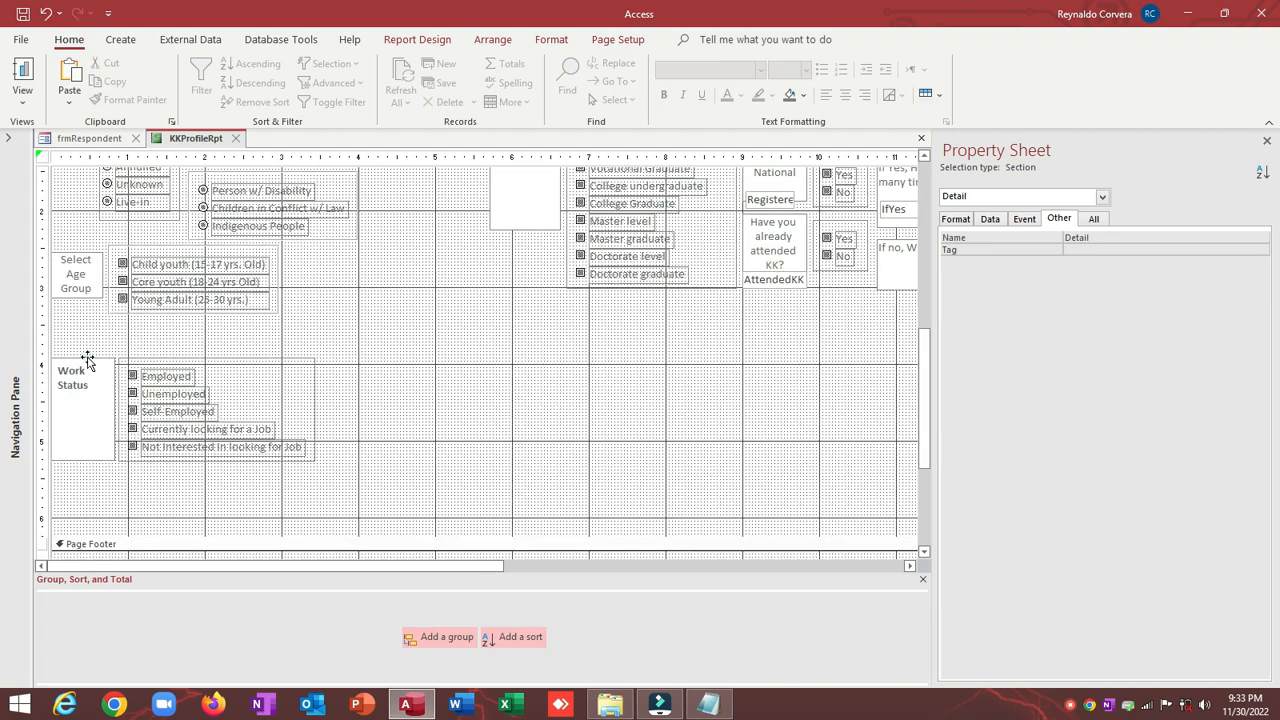
click(88, 360)
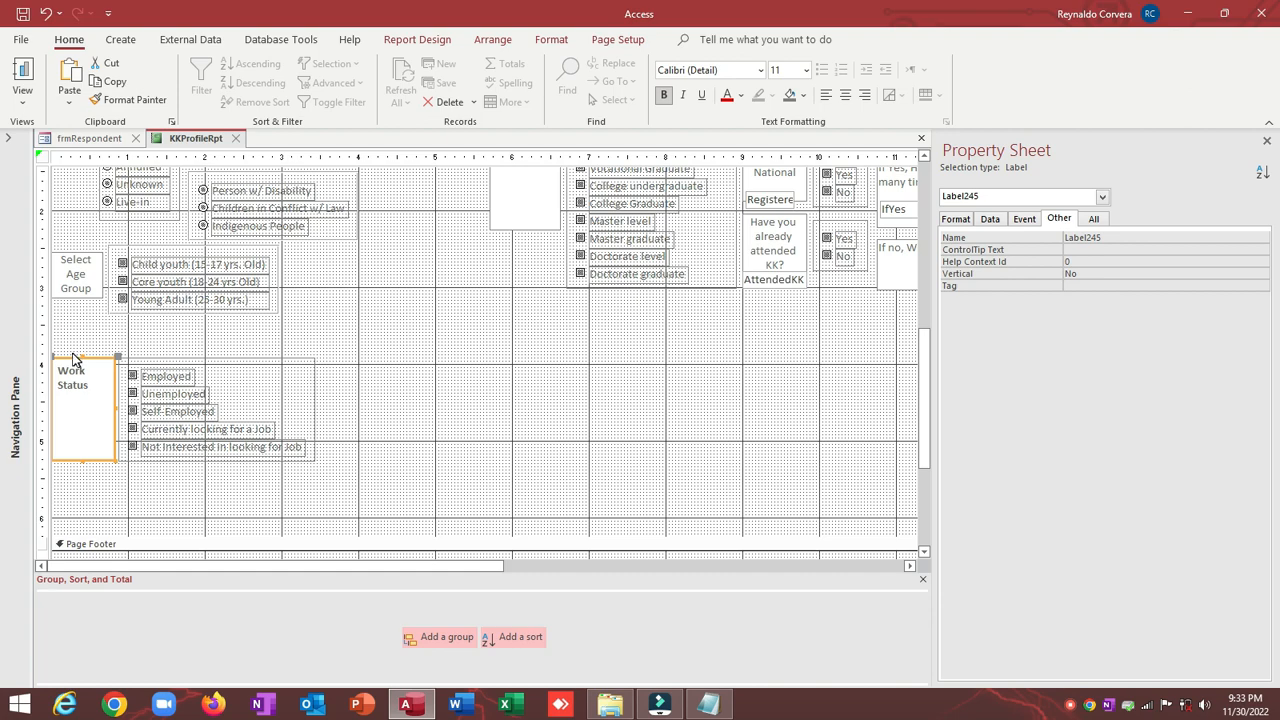
drag(54, 360, 122, 325)
Step: Size the Work Status label and its option group to the widest width
click(214, 334)
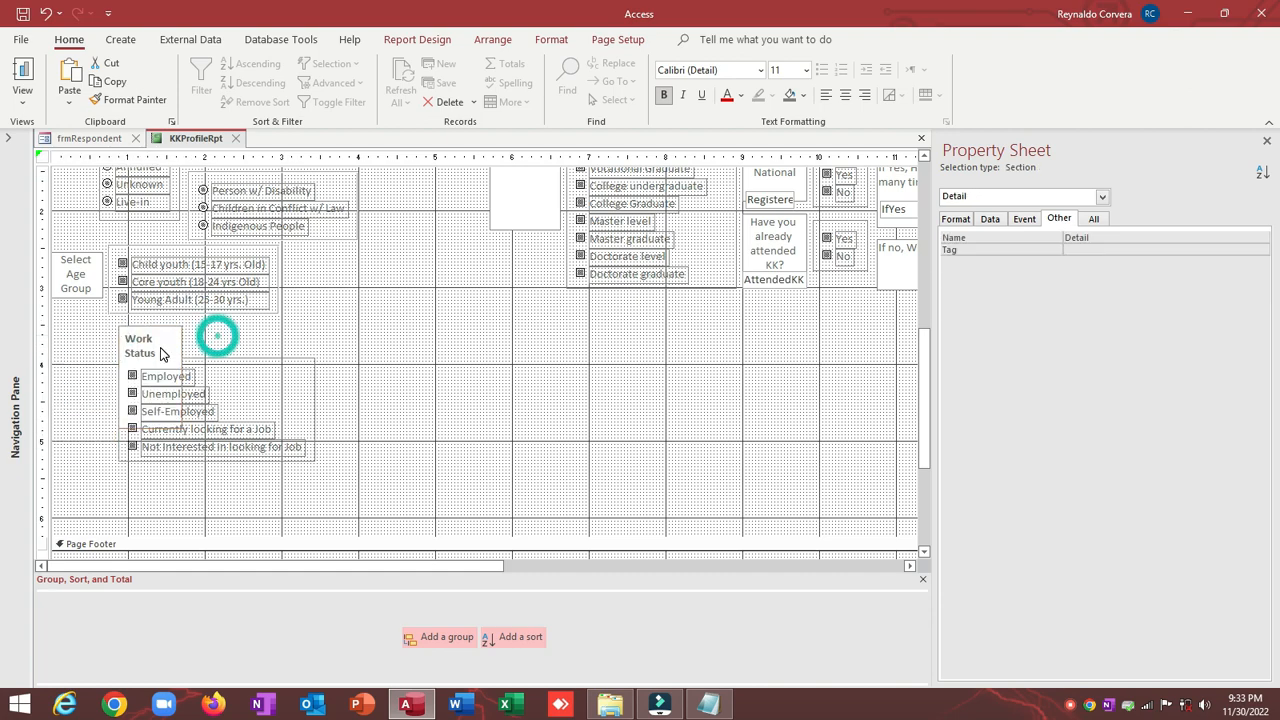
click(160, 346)
shift+click(238, 362)
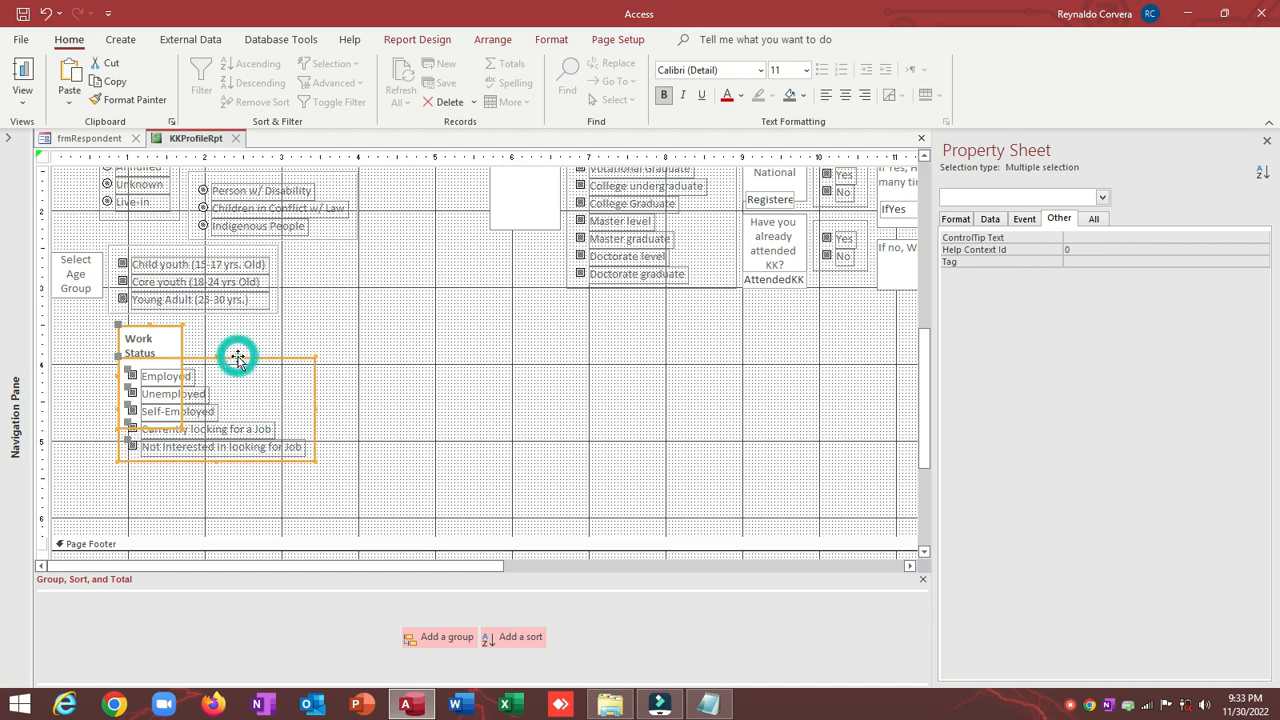
right_click(239, 360)
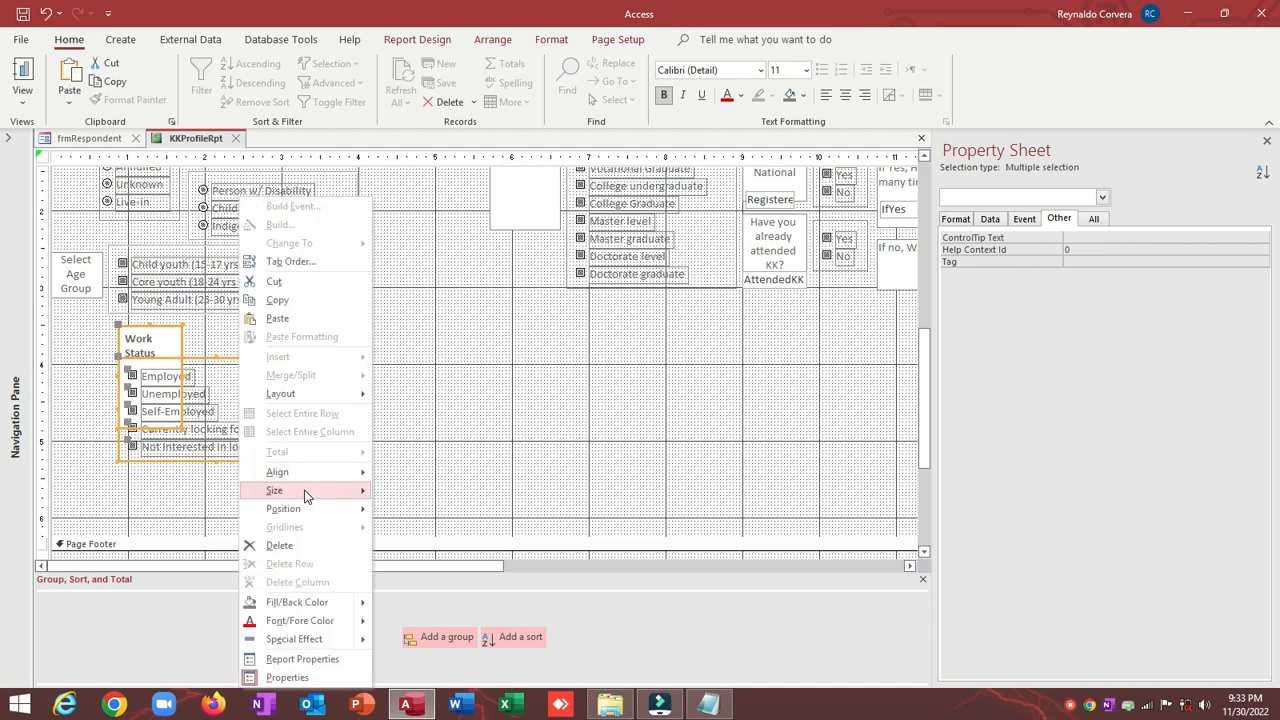
mouse_move(307, 491)
click(450, 566)
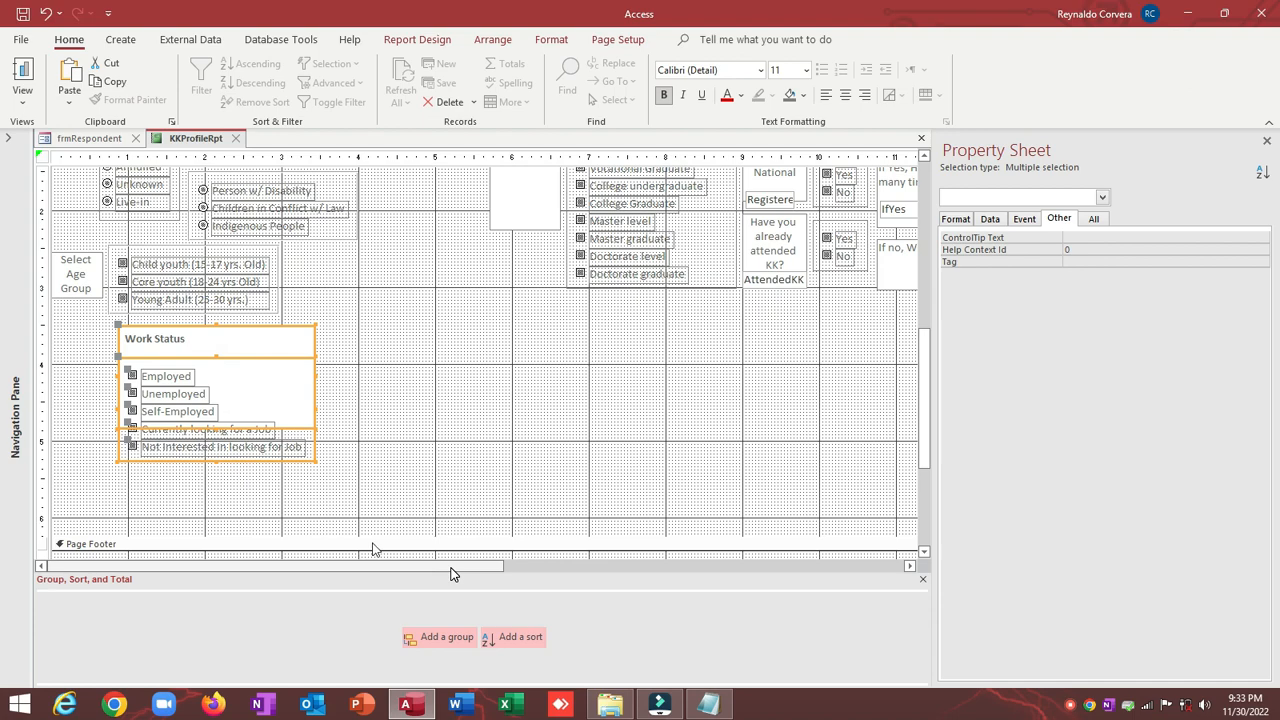
click(427, 389)
Step: Shorten the Work Status label to a single line sitting on top of the options
click(297, 333)
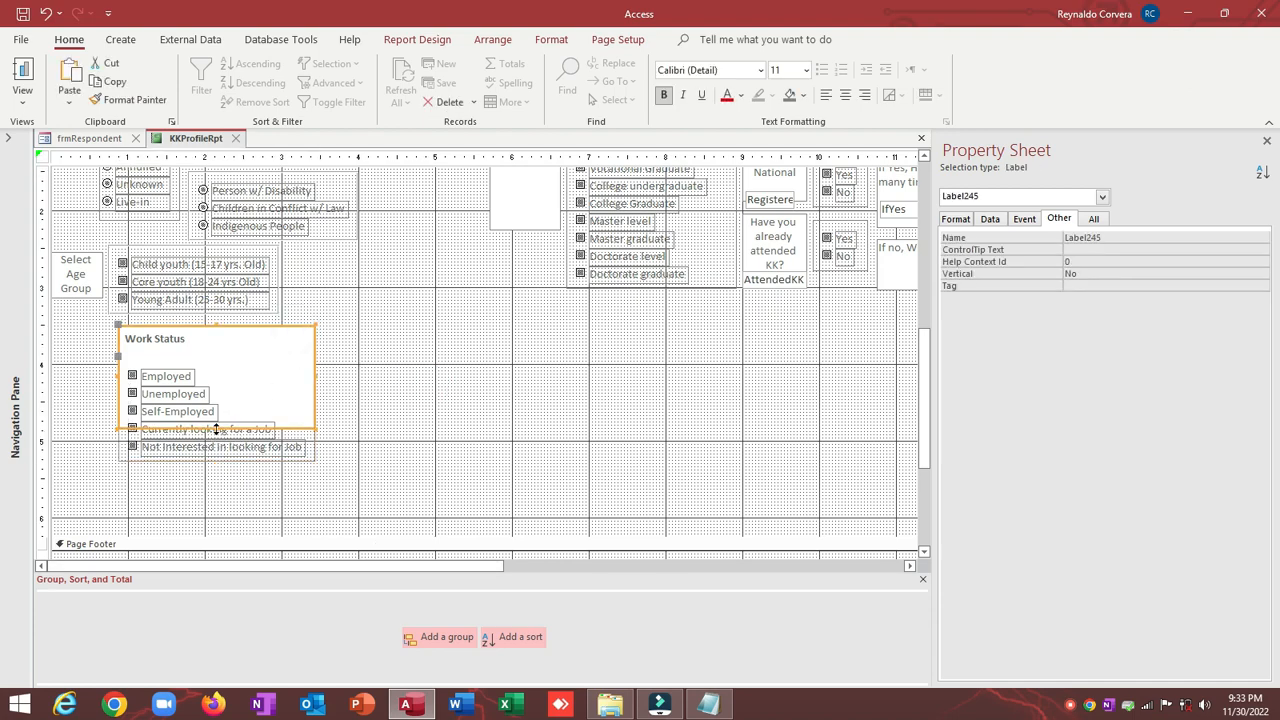
drag(216, 426, 214, 342)
click(405, 346)
click(242, 343)
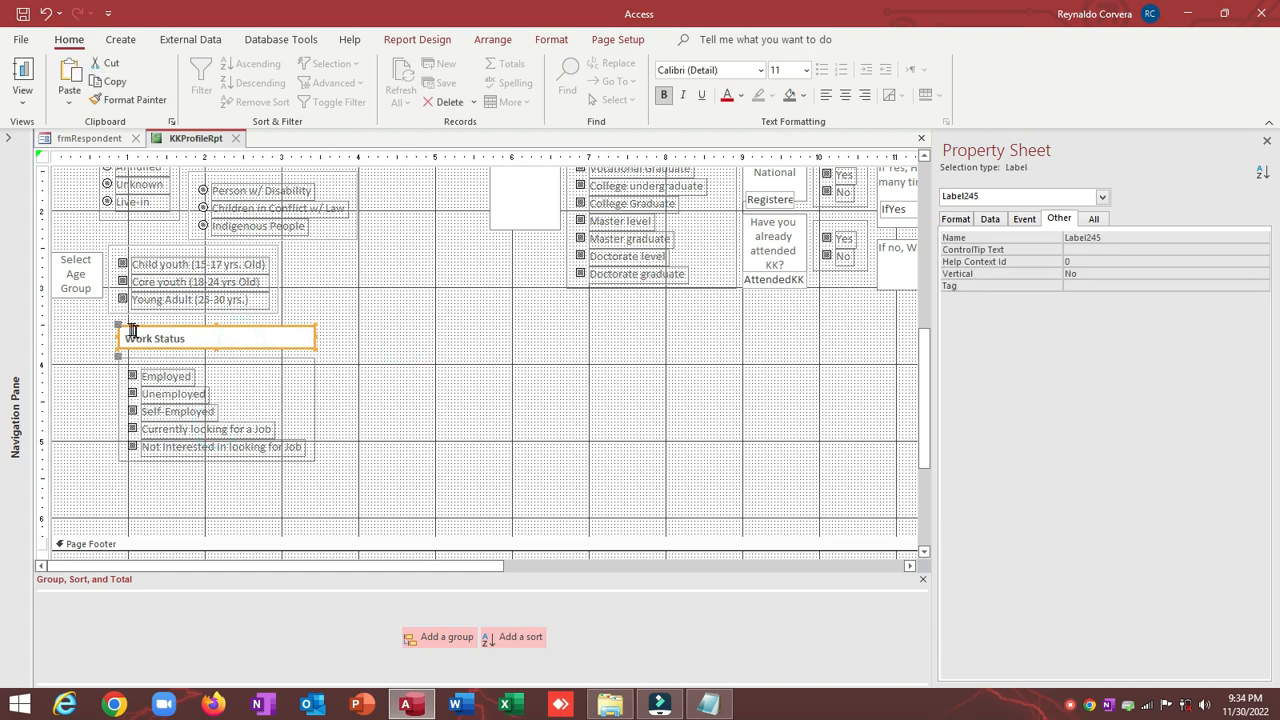
drag(117, 328, 117, 349)
click(420, 355)
Step: Review the label's format properties and move the whole Work Status group flush left
drag(432, 349, 167, 484)
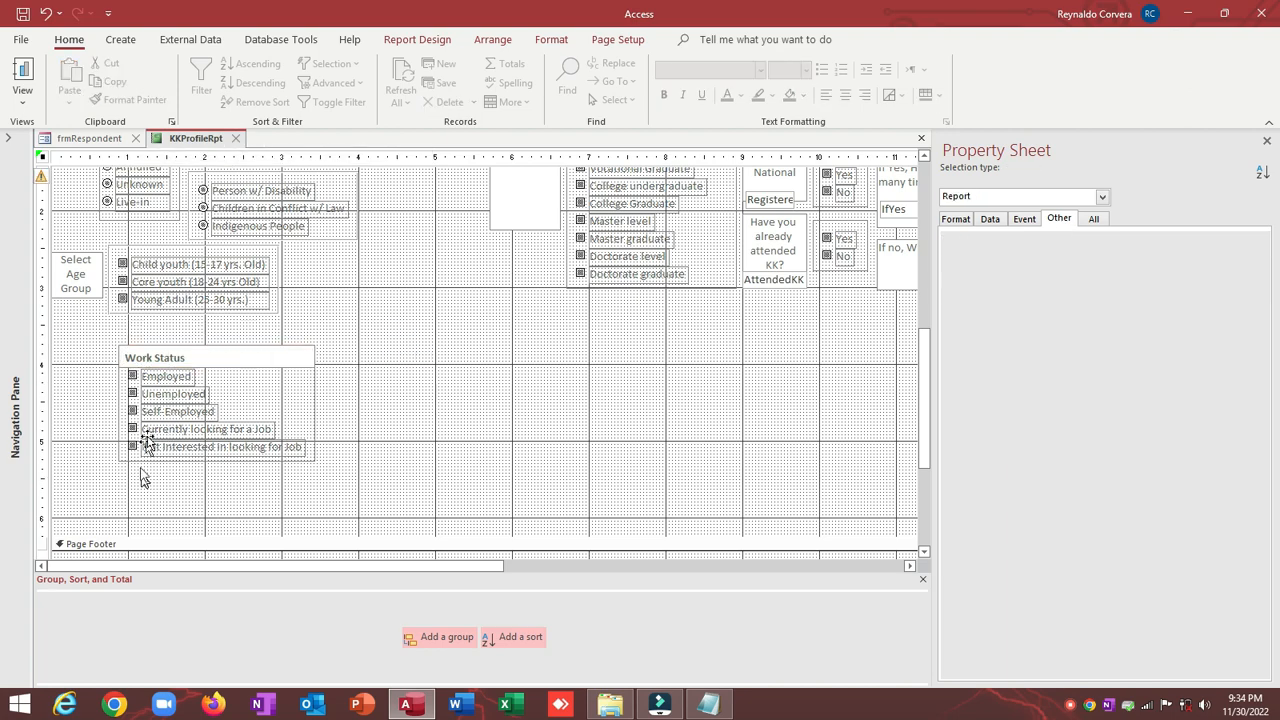
click(56, 350)
click(152, 360)
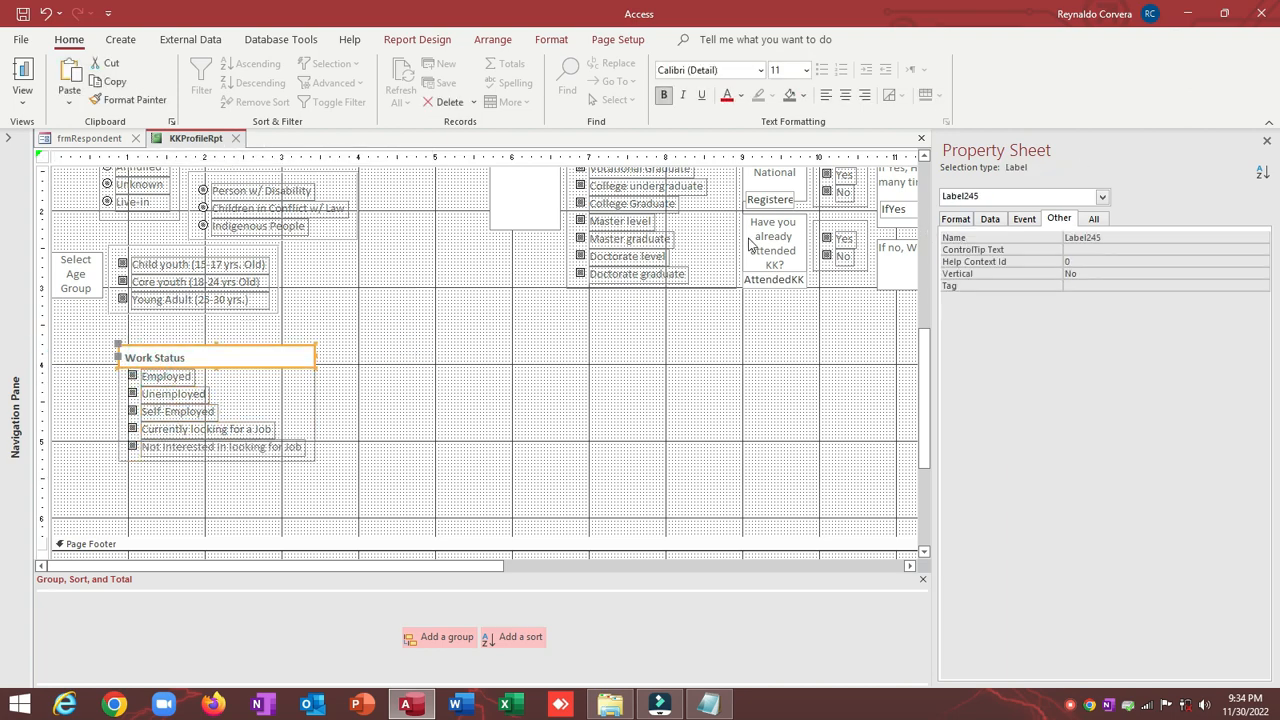
click(960, 219)
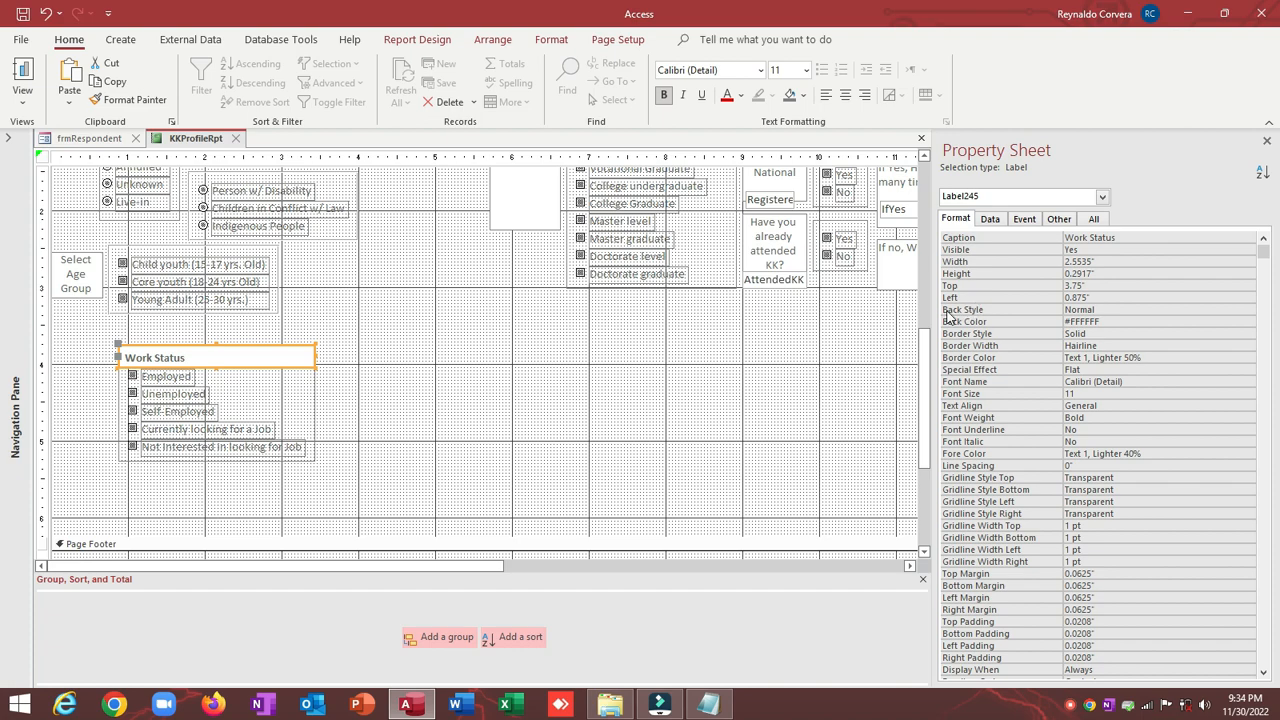
click(440, 367)
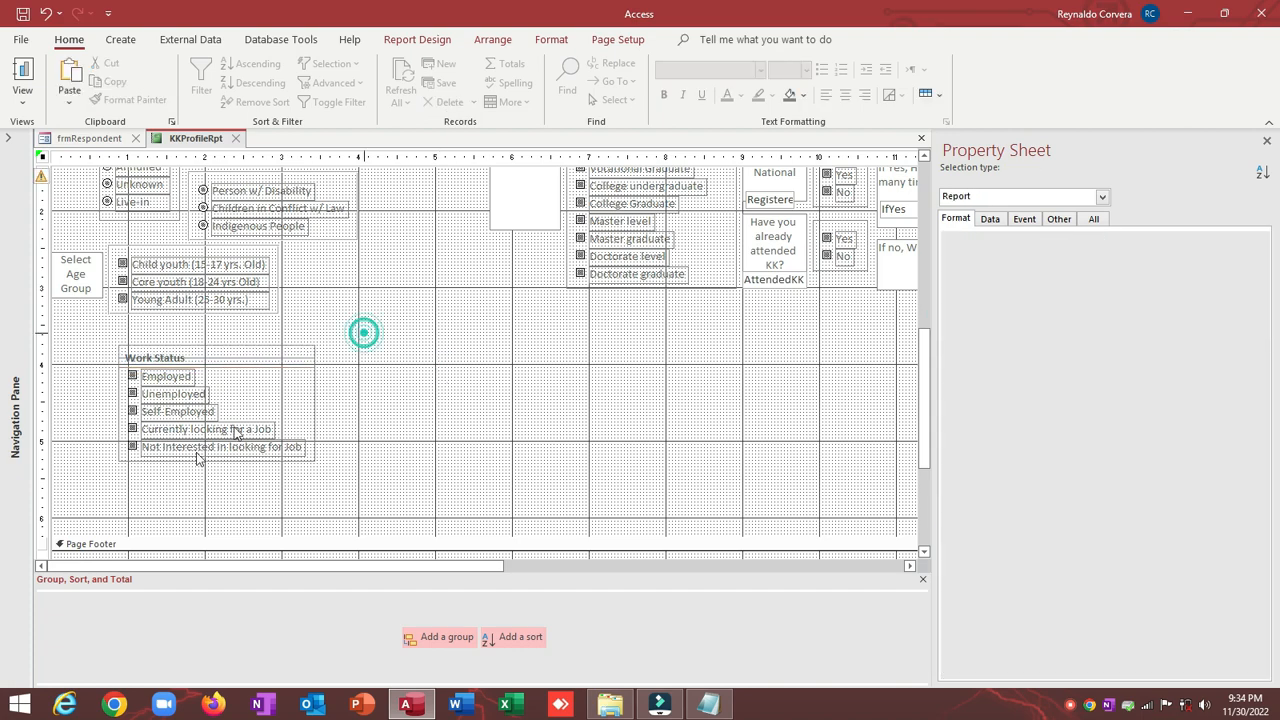
drag(363, 331, 116, 490)
drag(184, 352, 166, 281)
click(126, 327)
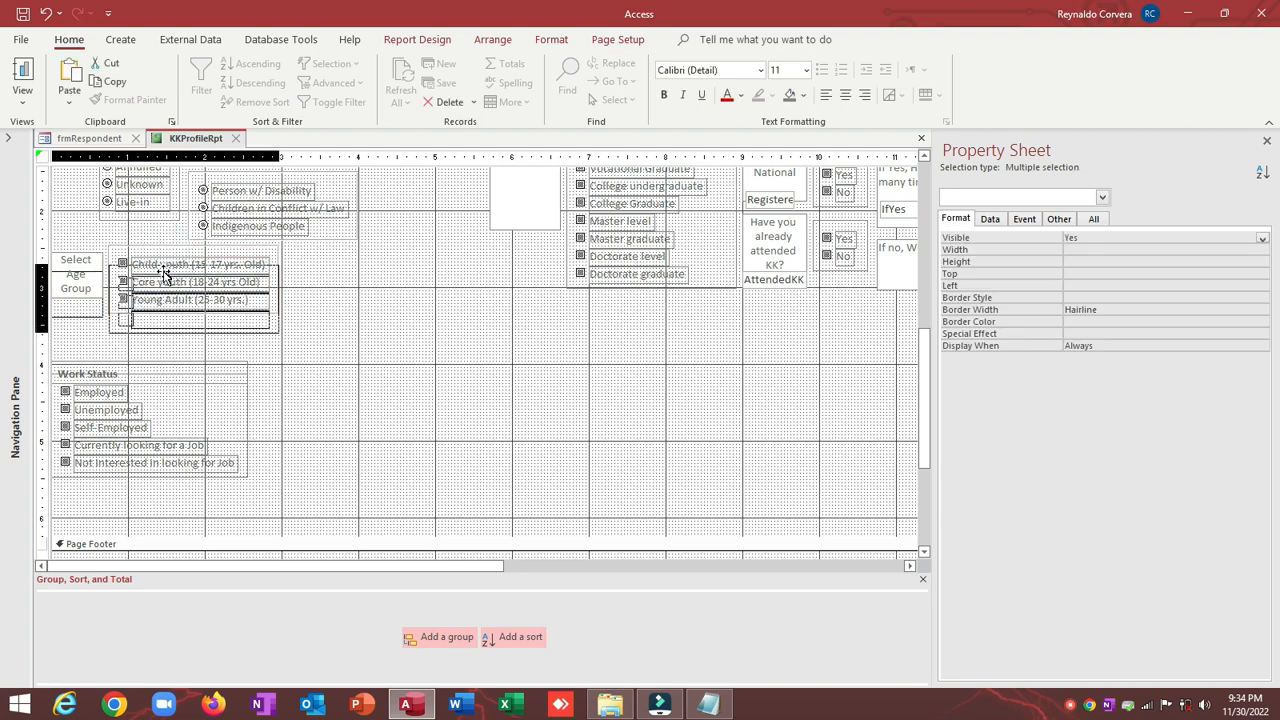
Step: Move the Civil Status label and options upward by mistake, then undo the move
click(430, 302)
scroll(430, 306, up, 2)
scroll(432, 305, up, 2)
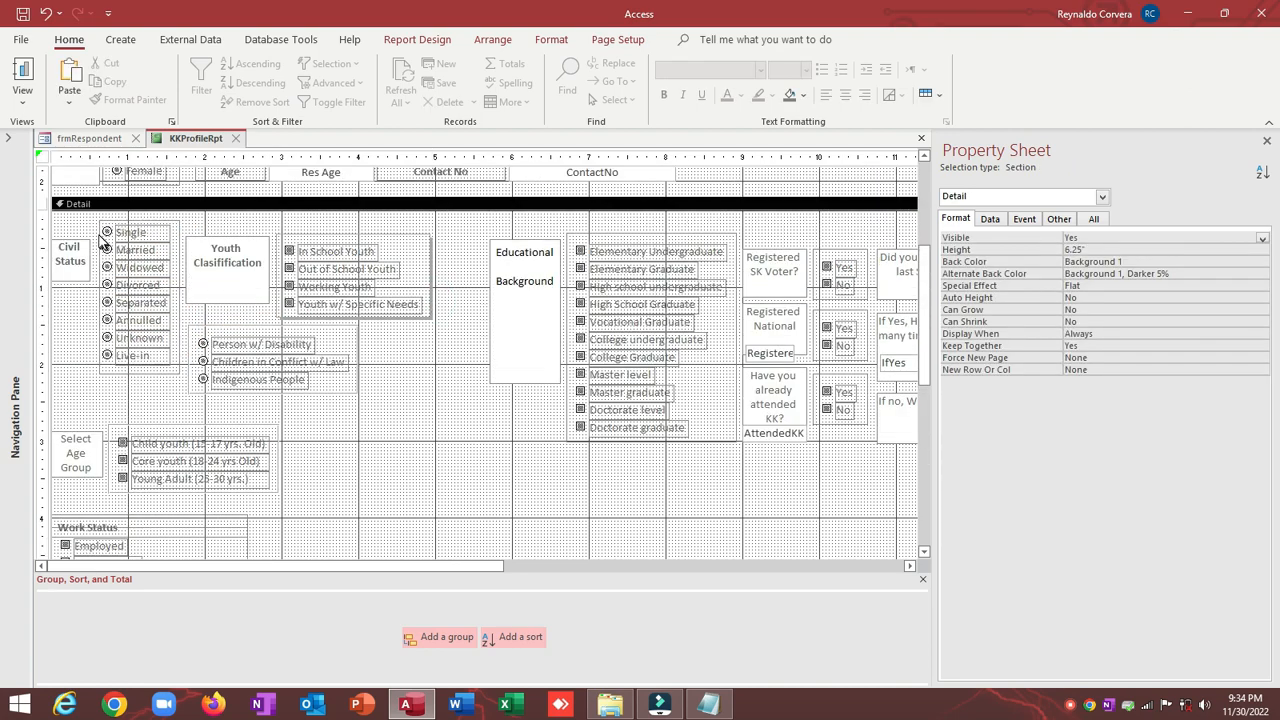
drag(70, 247, 73, 221)
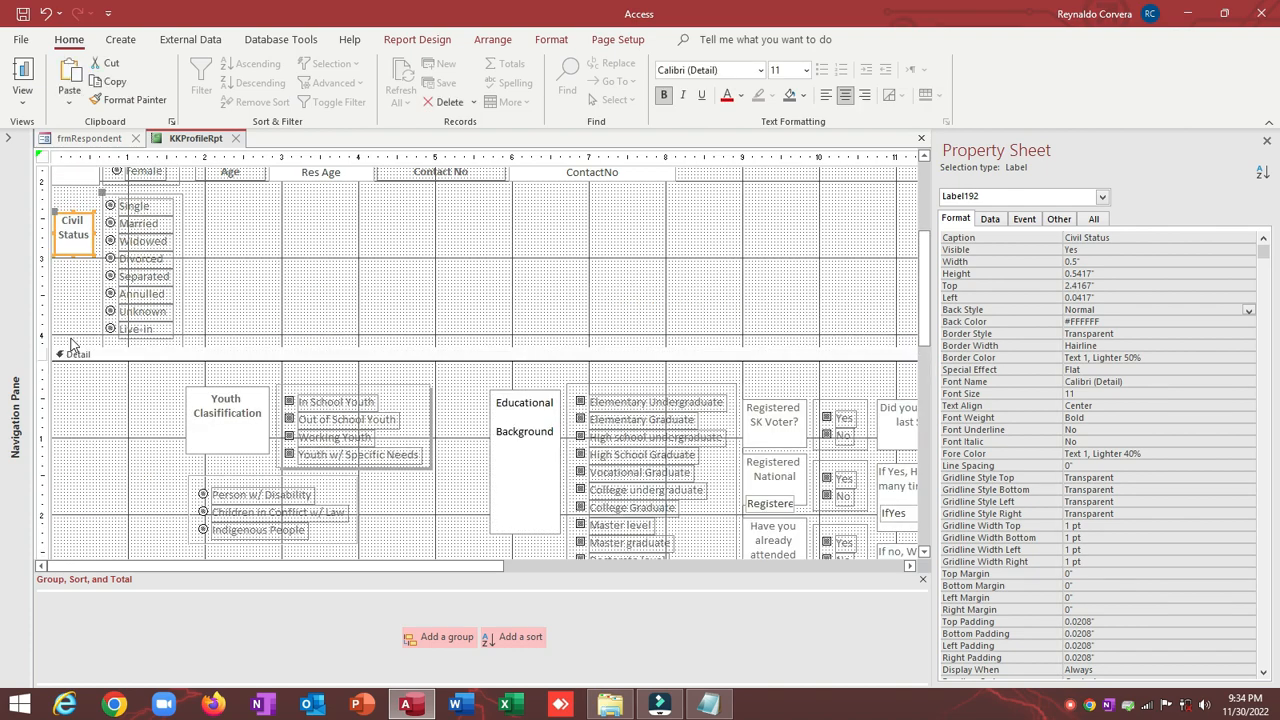
key(ctrl+z)
Step: Delete the Civil Status, Youth Classification and disability option groups, then undo to restore them
click(418, 406)
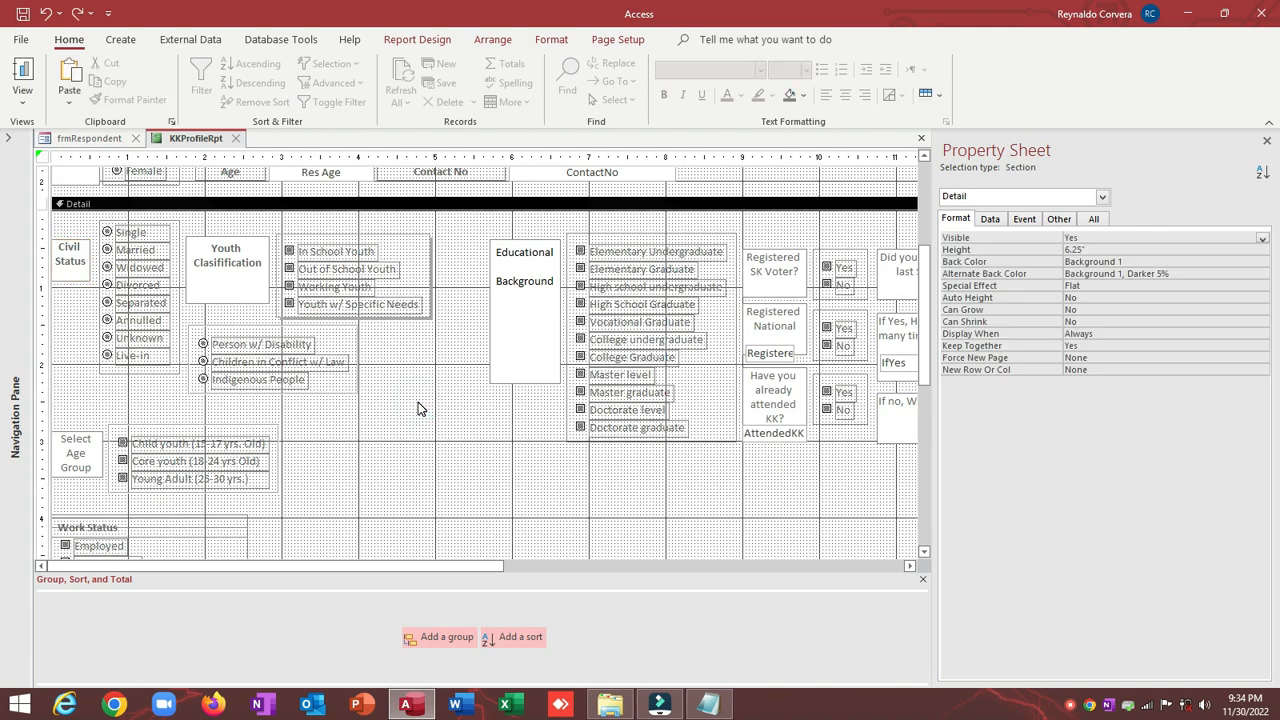
scroll(418, 406, down, 2)
drag(298, 345, 56, 426)
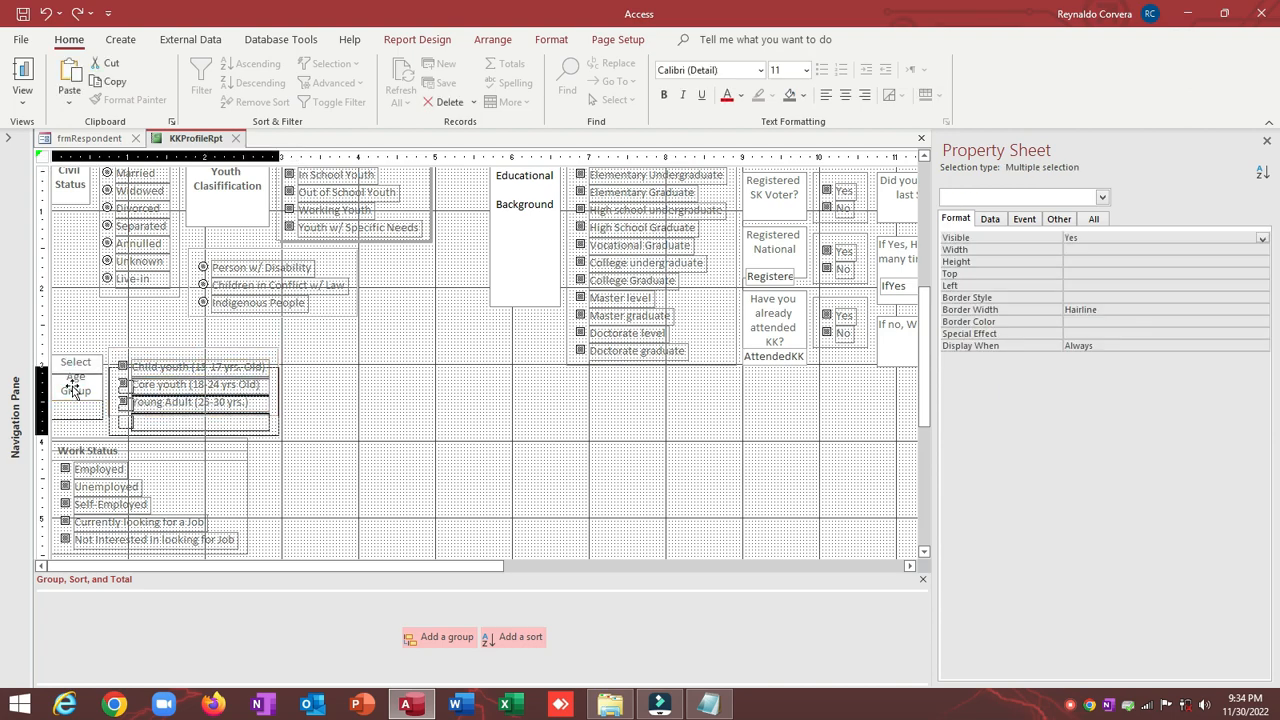
click(147, 341)
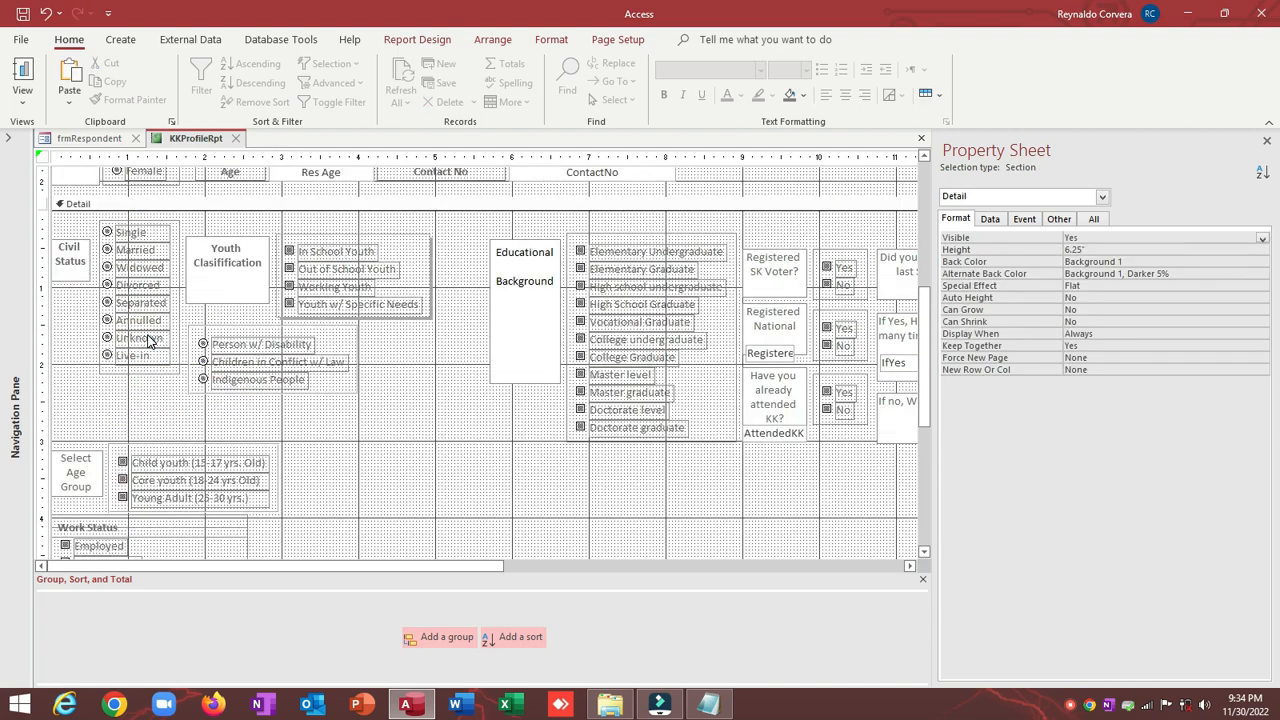
scroll(140, 335, up, 2)
drag(118, 414, 310, 277)
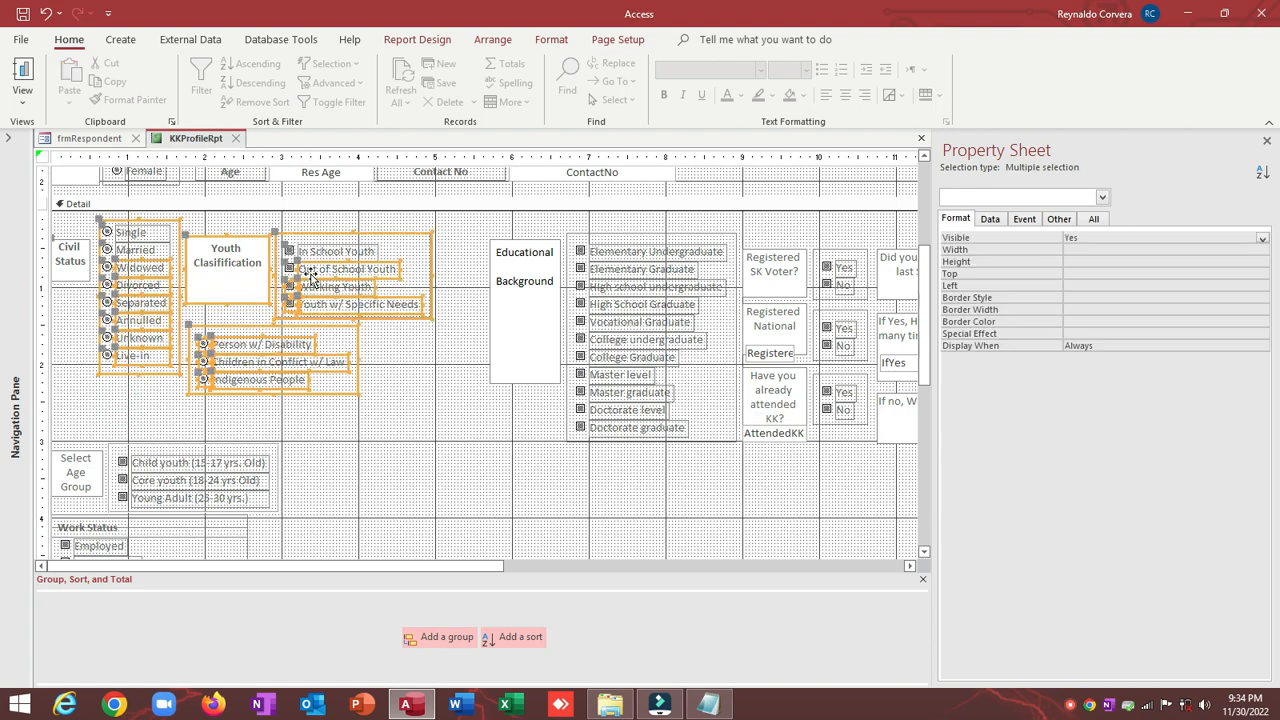
key(Delete)
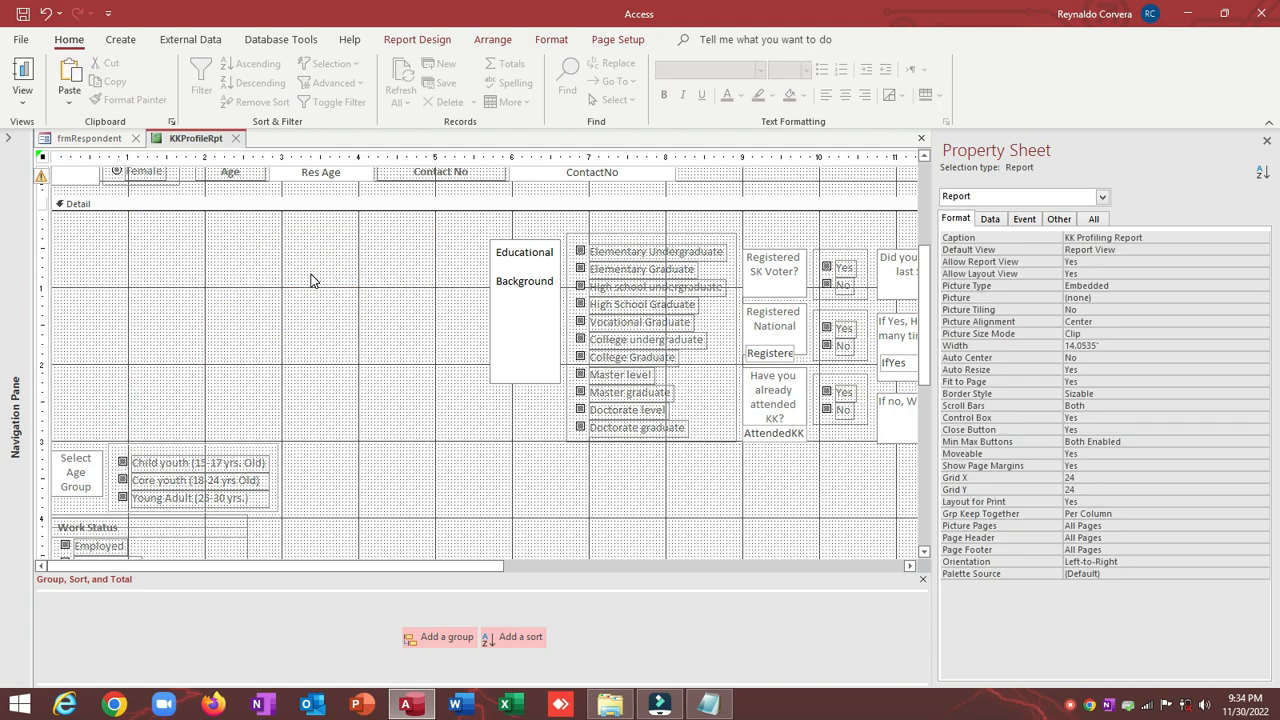
click(310, 280)
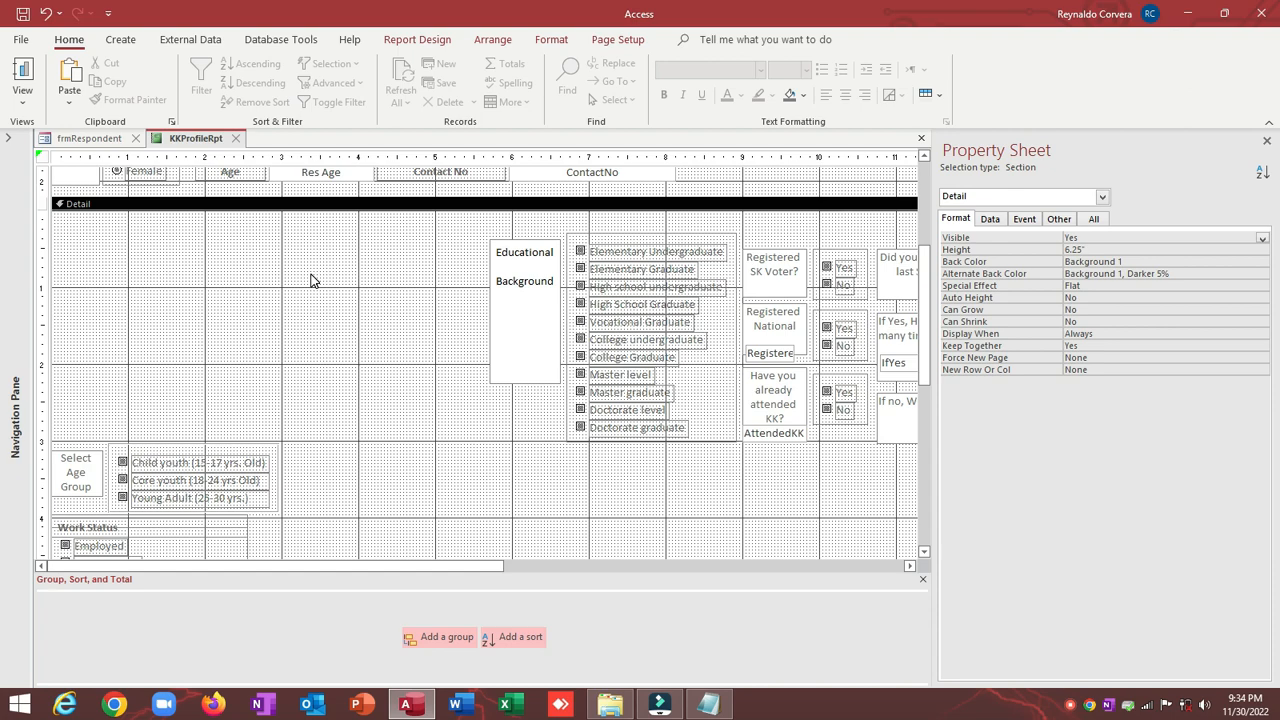
key(ctrl+z)
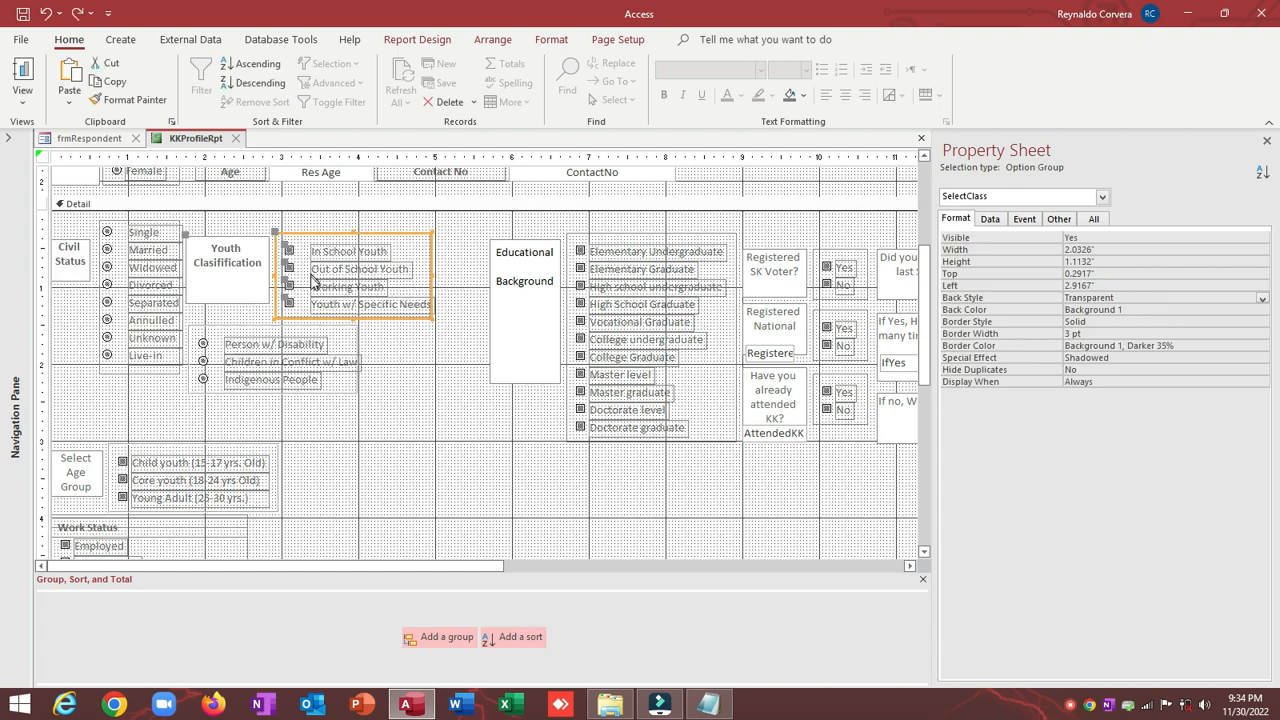
click(366, 388)
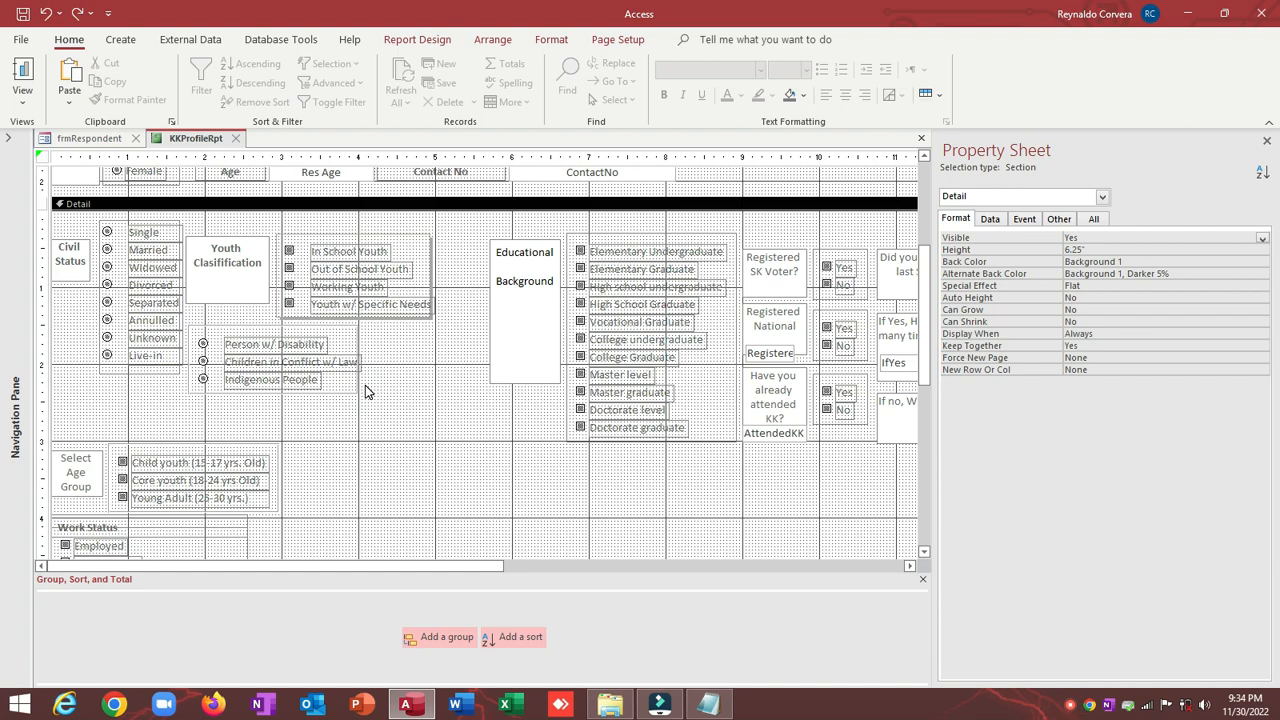
scroll(366, 391, down, 3)
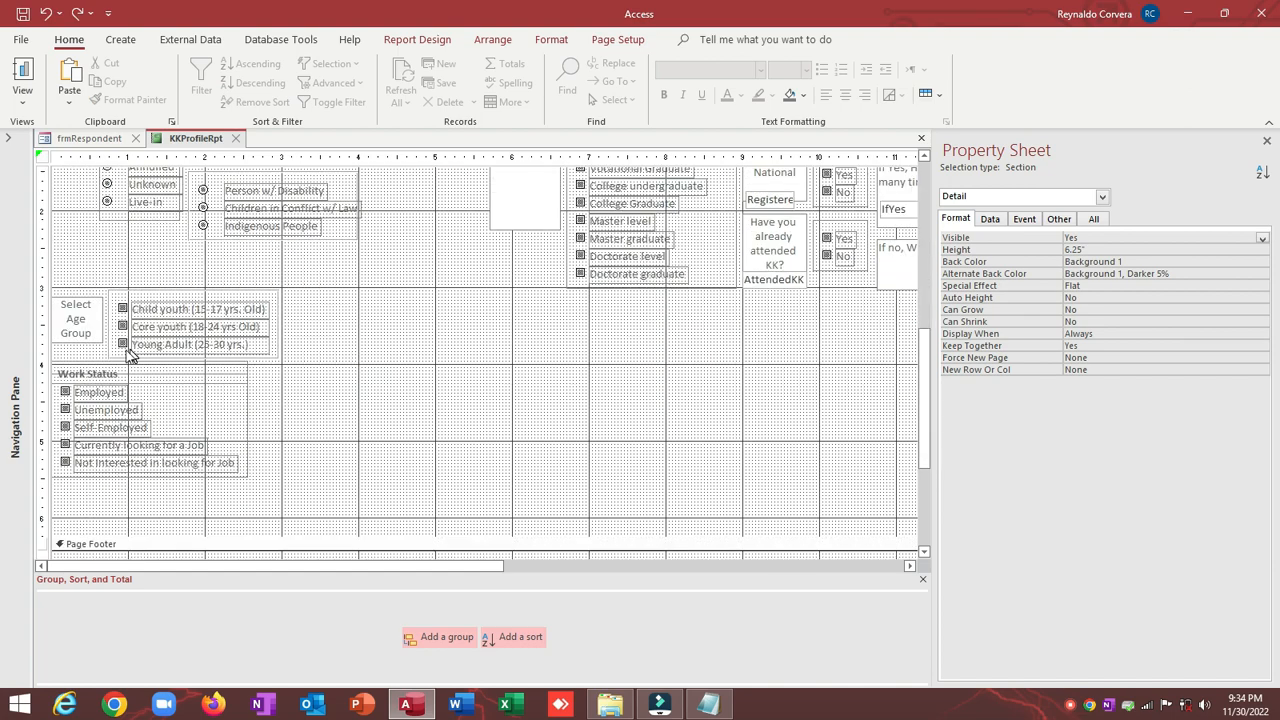
Step: Move the Select Age Group label above the age options
click(82, 303)
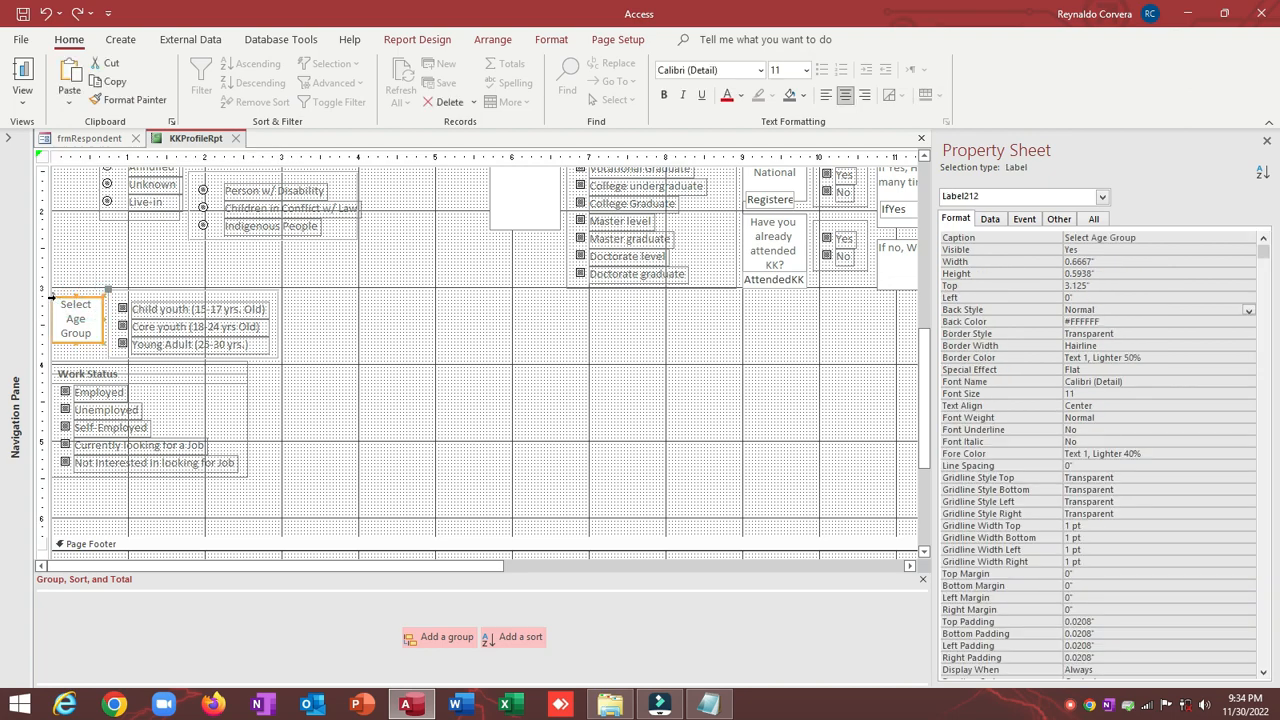
drag(53, 298, 54, 298)
drag(72, 260, 124, 258)
click(208, 278)
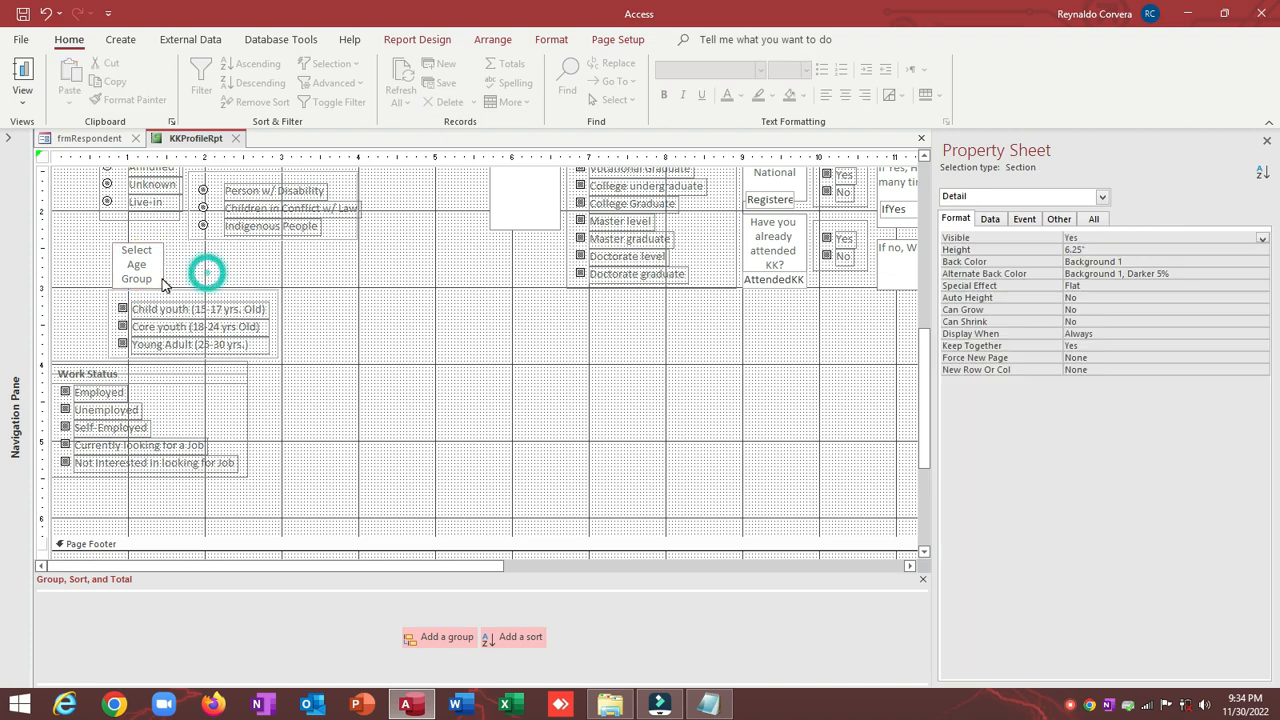
Step: Size the Select Age Group label To Widest to match the age option group
click(157, 277)
shift+click(182, 292)
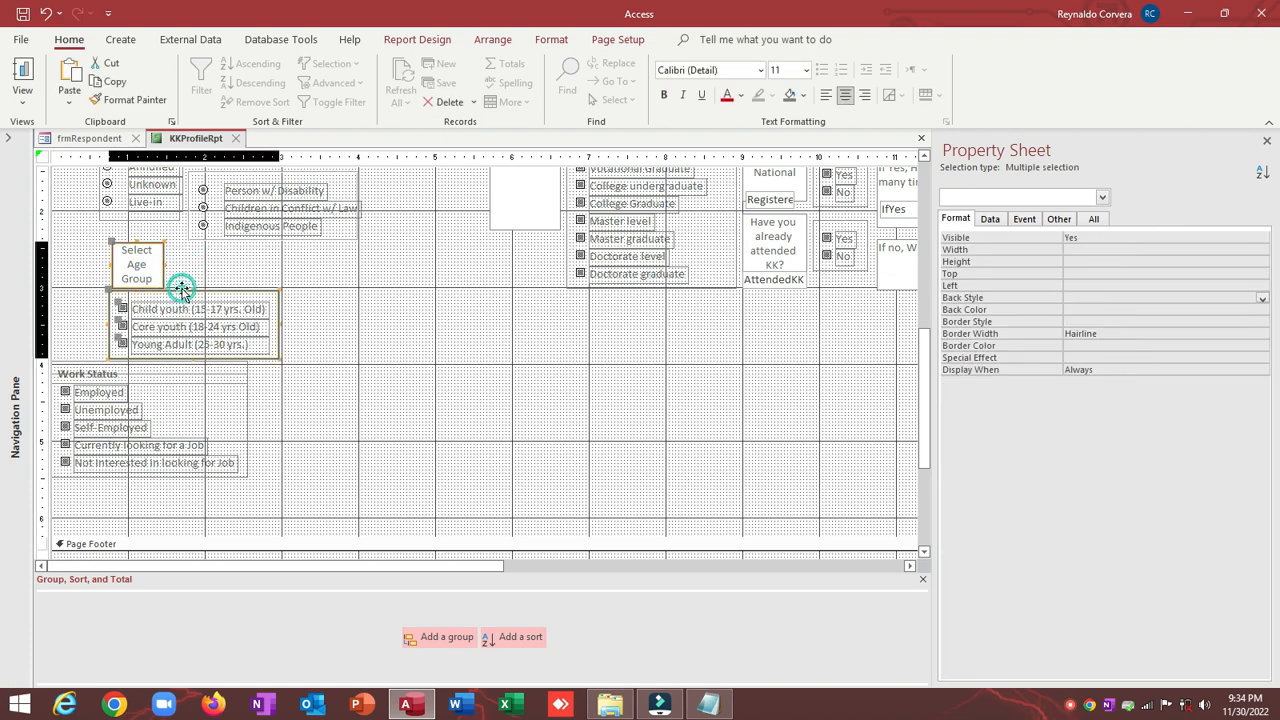
right_click(182, 290)
click(268, 488)
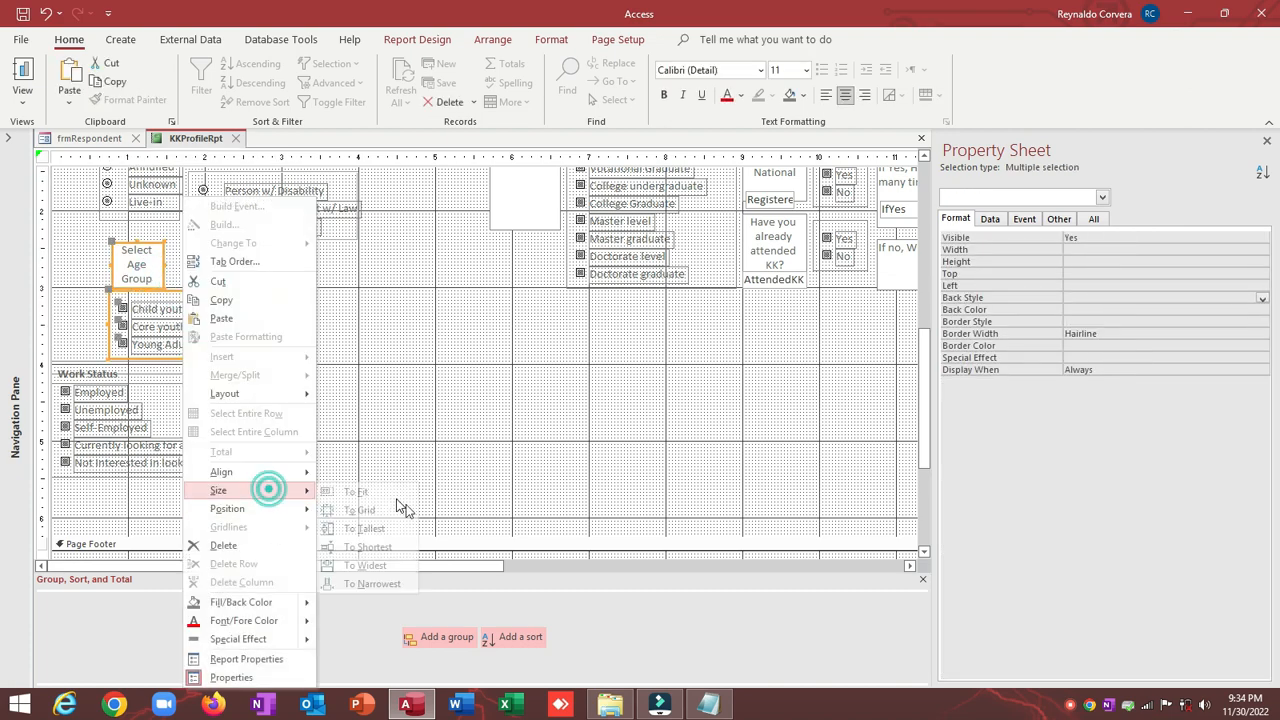
click(385, 566)
click(334, 217)
Step: Make the label transparent, shrink it to one line, and set it at top 2.7083", left 0.75"
click(160, 268)
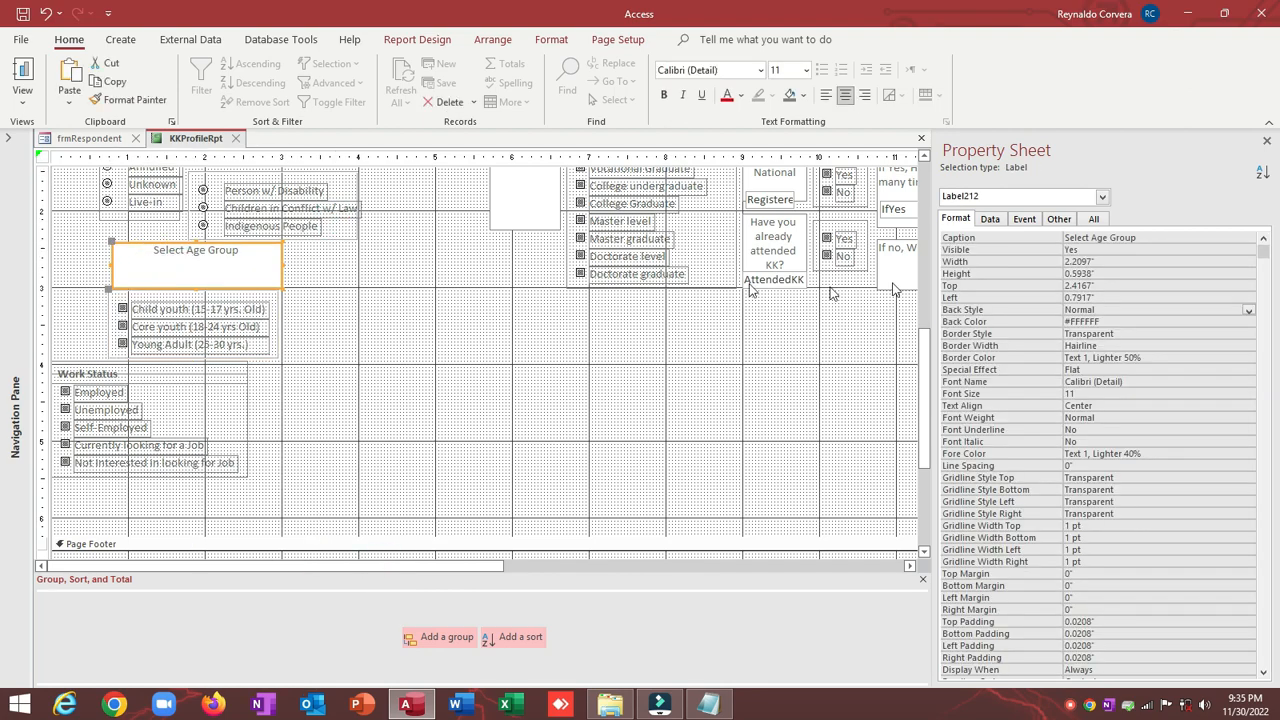
double_click(978, 315)
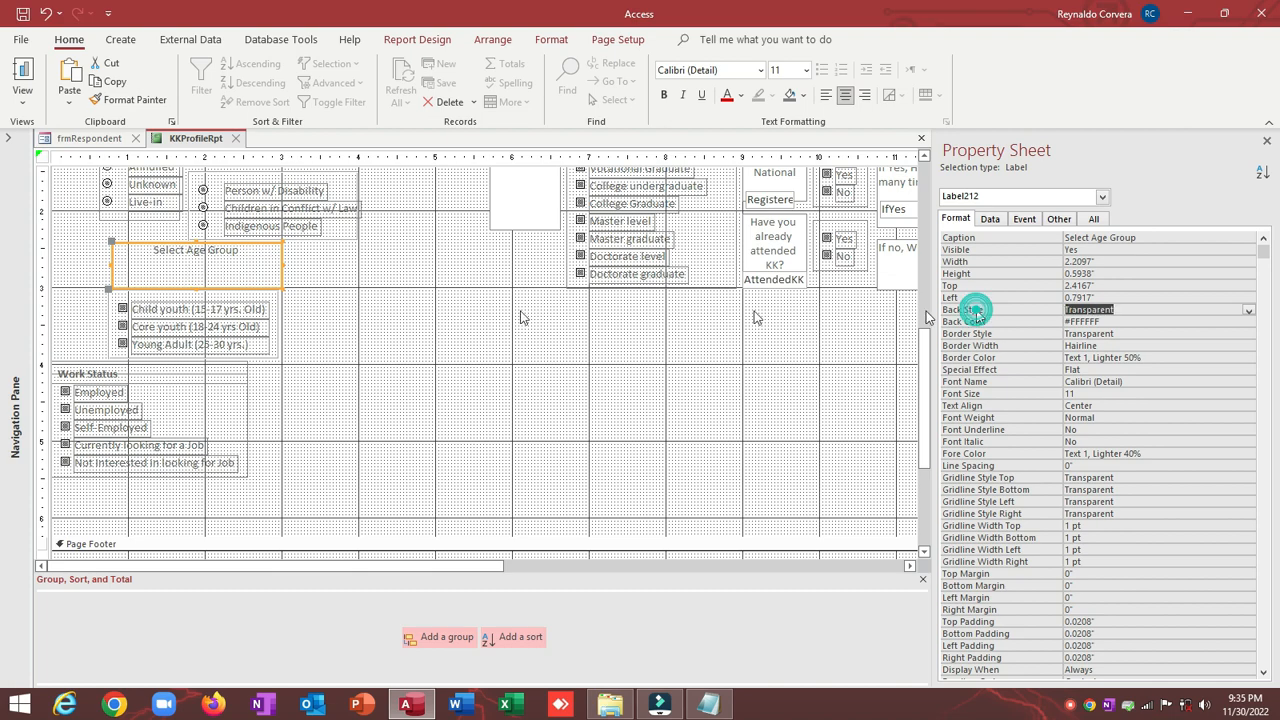
click(337, 310)
click(186, 273)
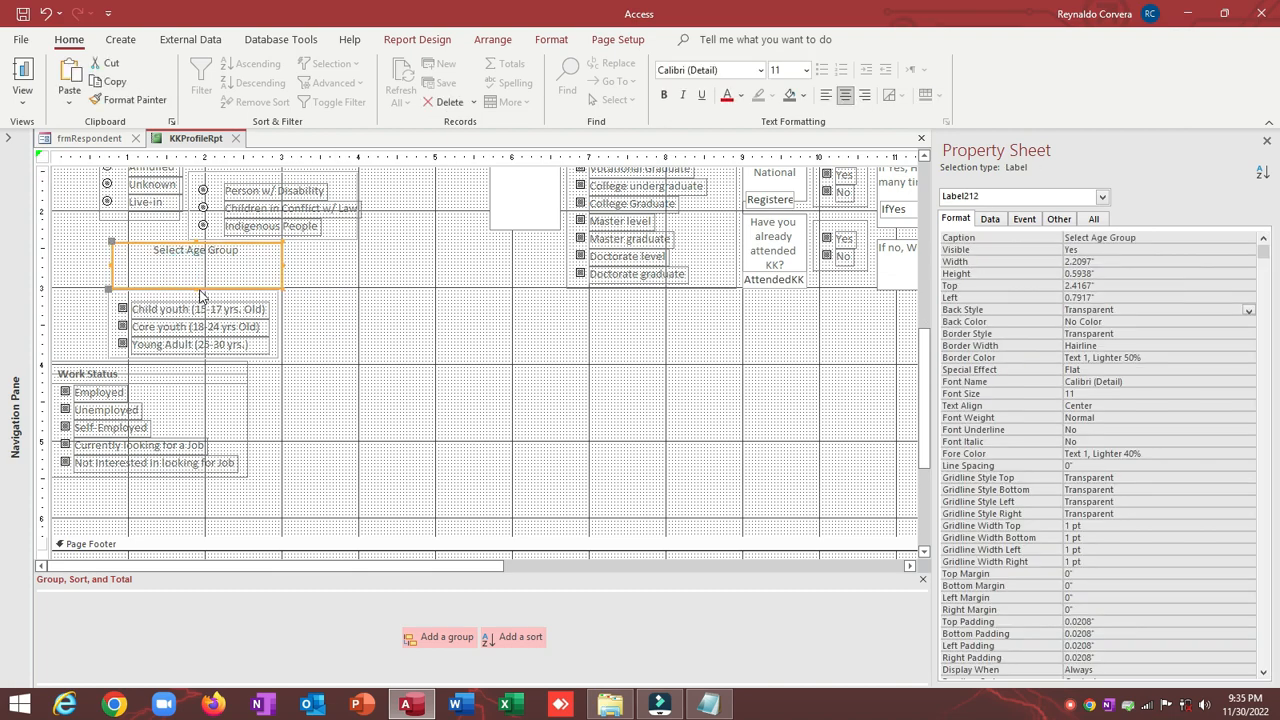
drag(197, 288, 196, 265)
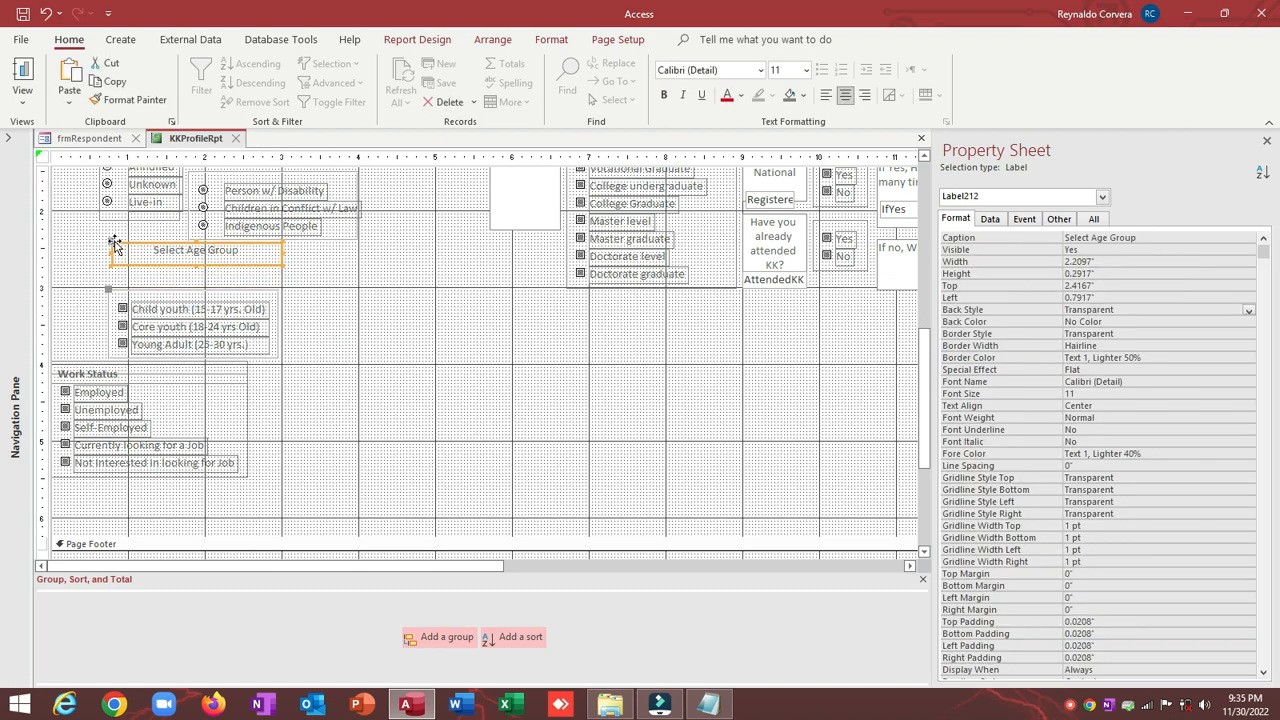
drag(115, 244, 113, 266)
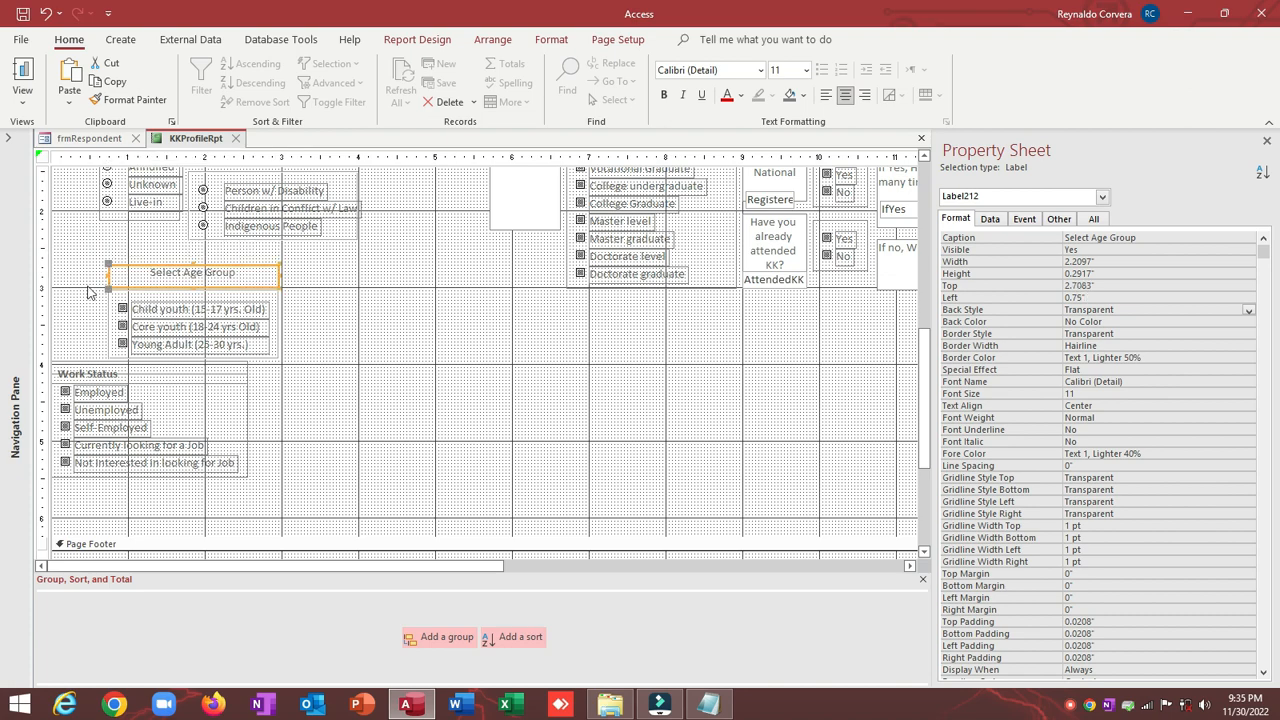
click(58, 291)
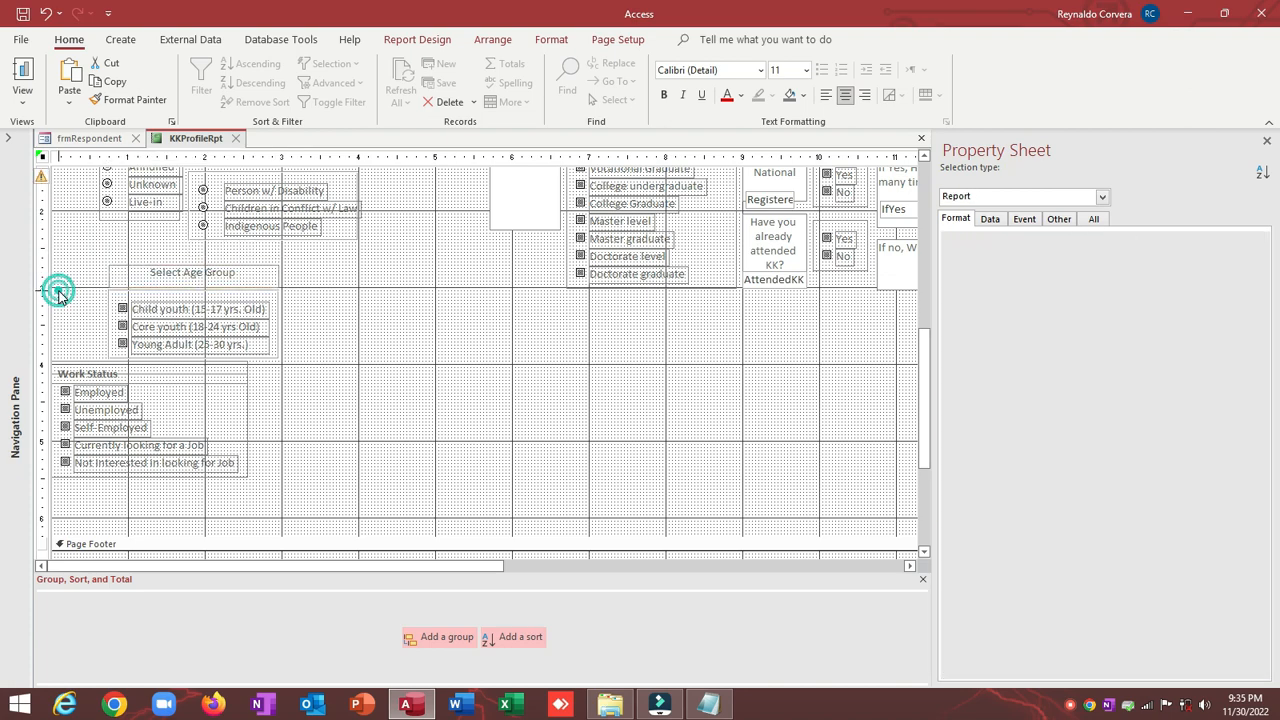
Step: Select the Select Age Group label, age option group and Work Status label together
click(122, 286)
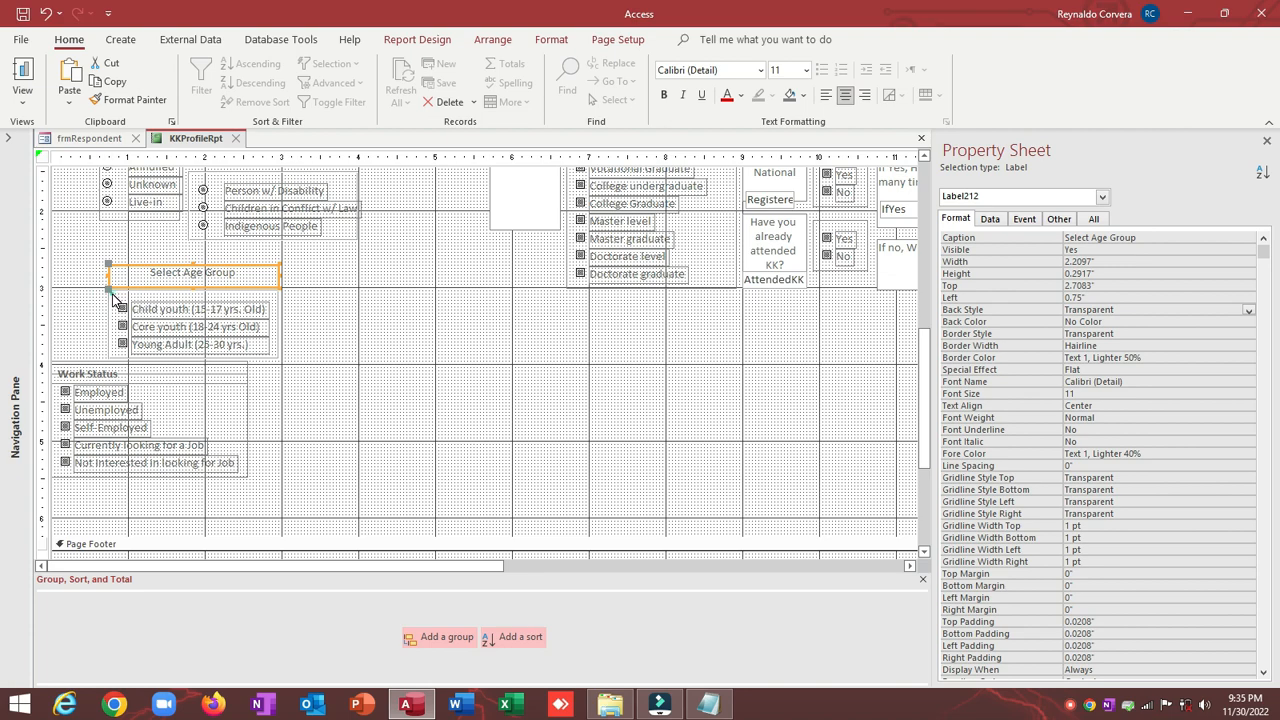
drag(83, 270, 110, 350)
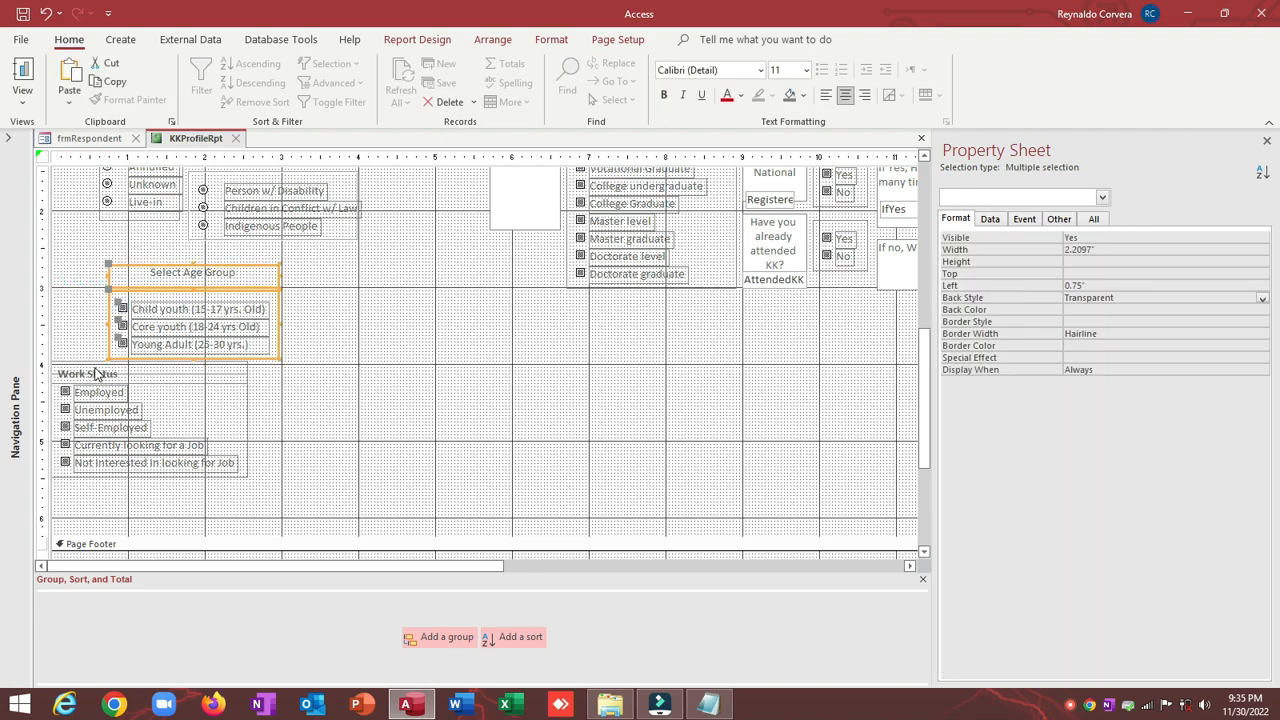
shift+click(95, 373)
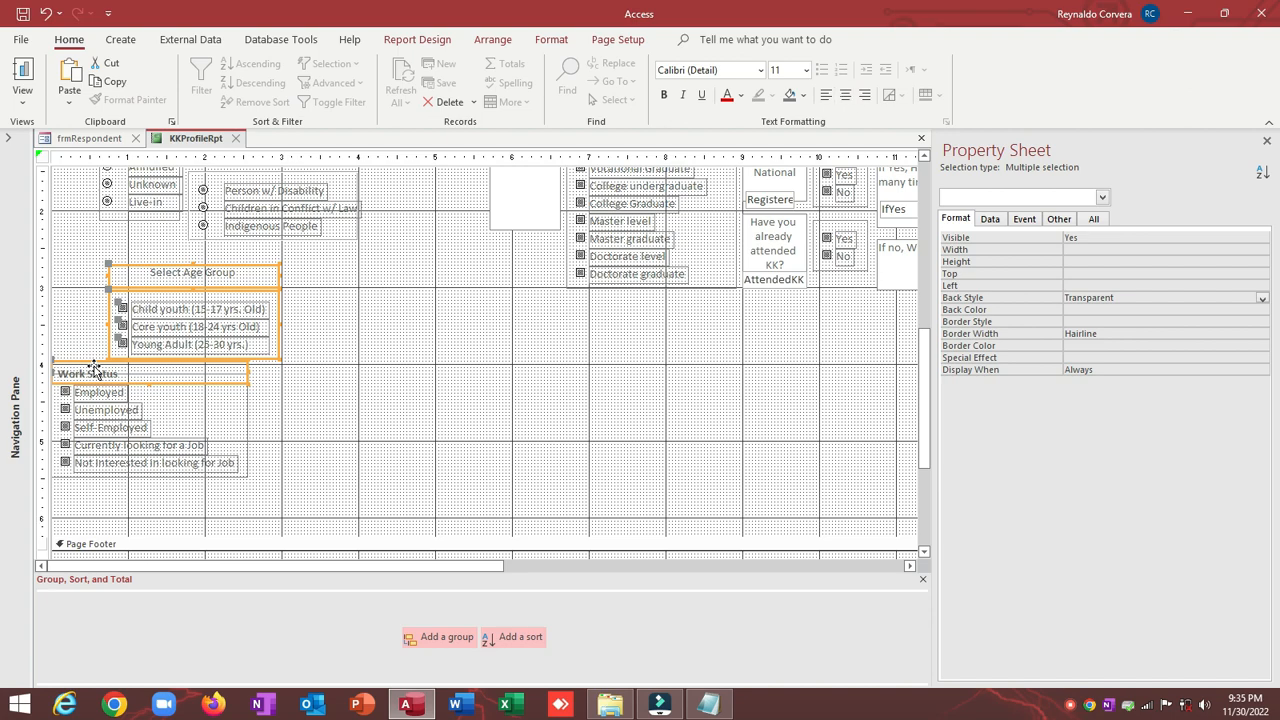
right_click(93, 370)
mouse_move(134, 478)
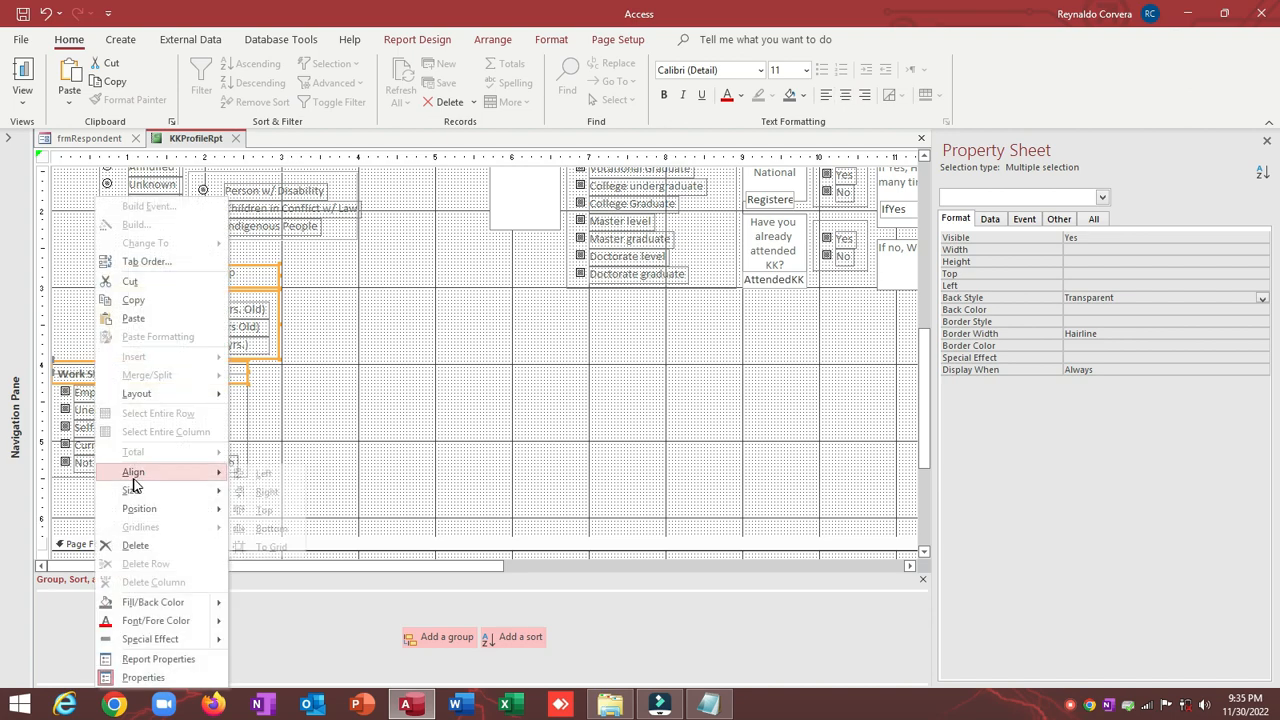
click(292, 474)
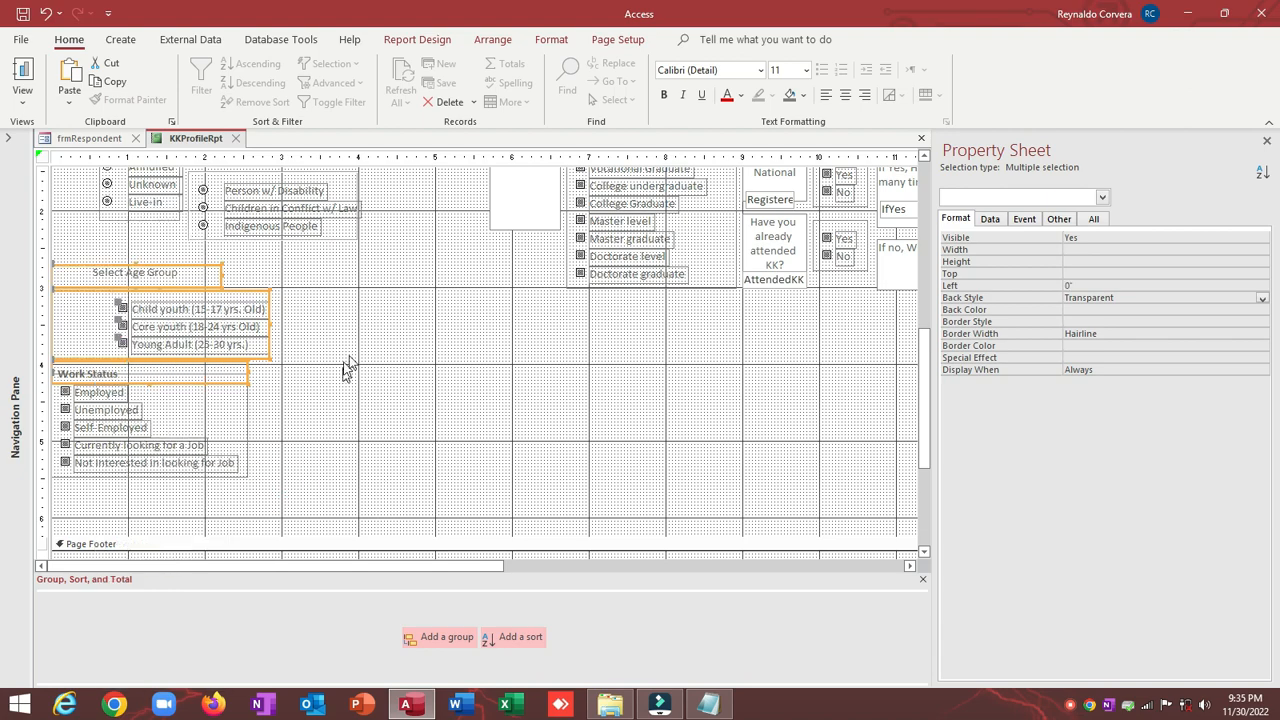
click(398, 311)
click(123, 308)
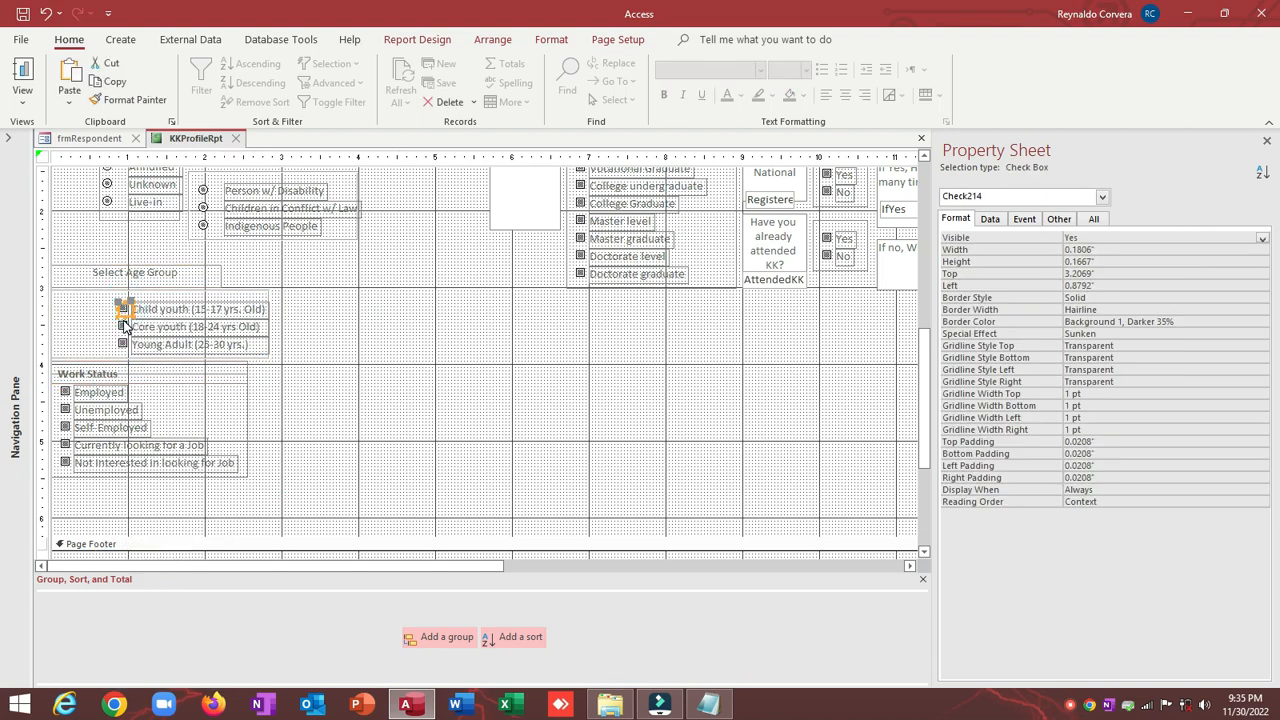
shift+click(122, 326)
shift+click(121, 343)
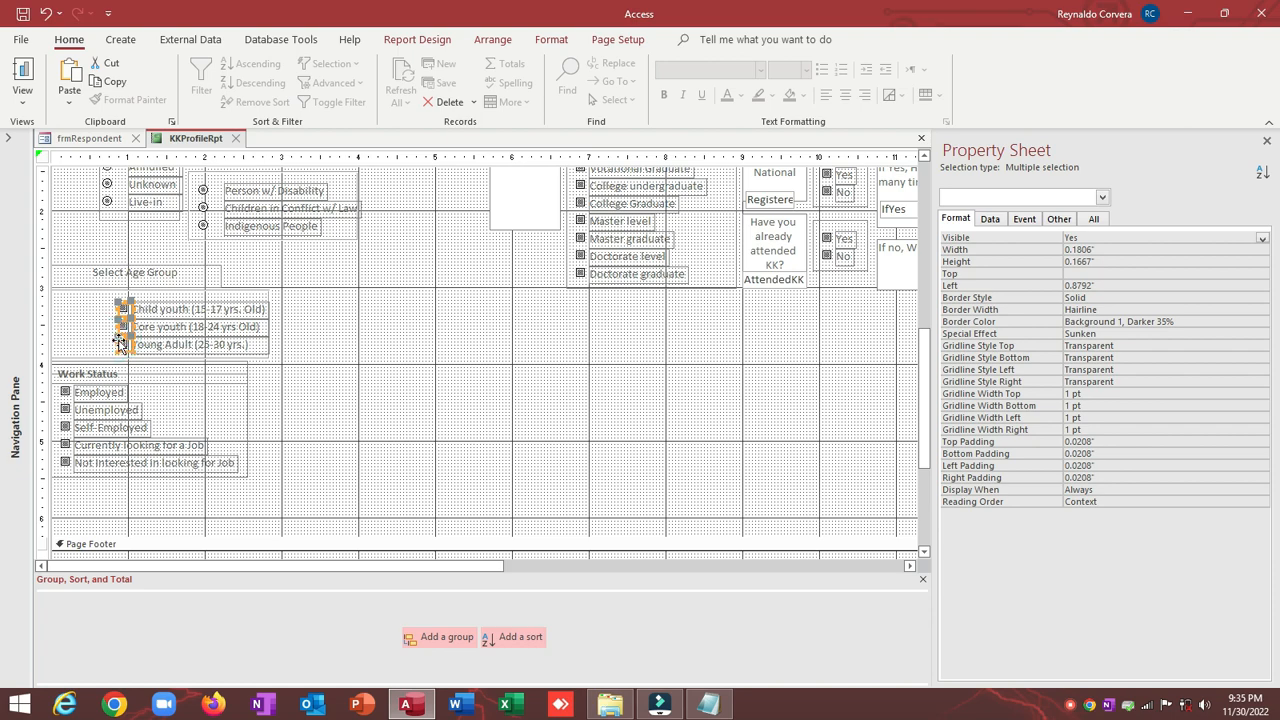
shift+click(64, 392)
right_click(64, 394)
mouse_move(185, 472)
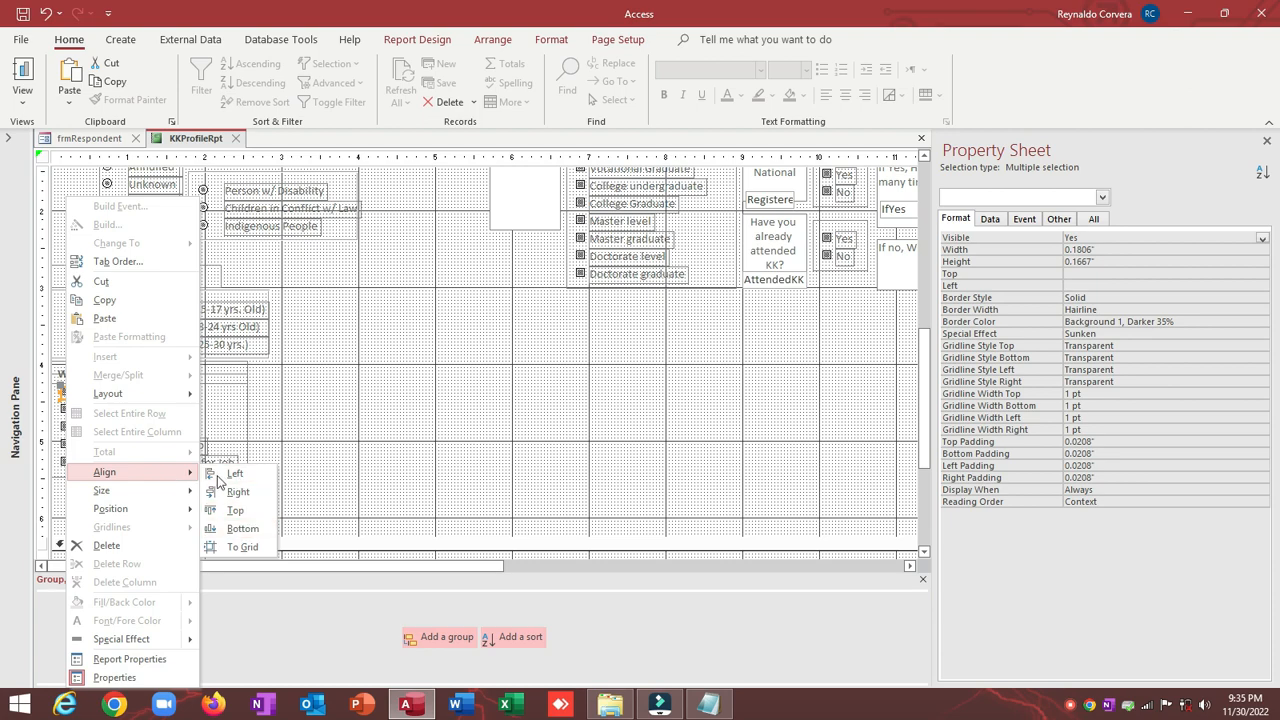
click(232, 474)
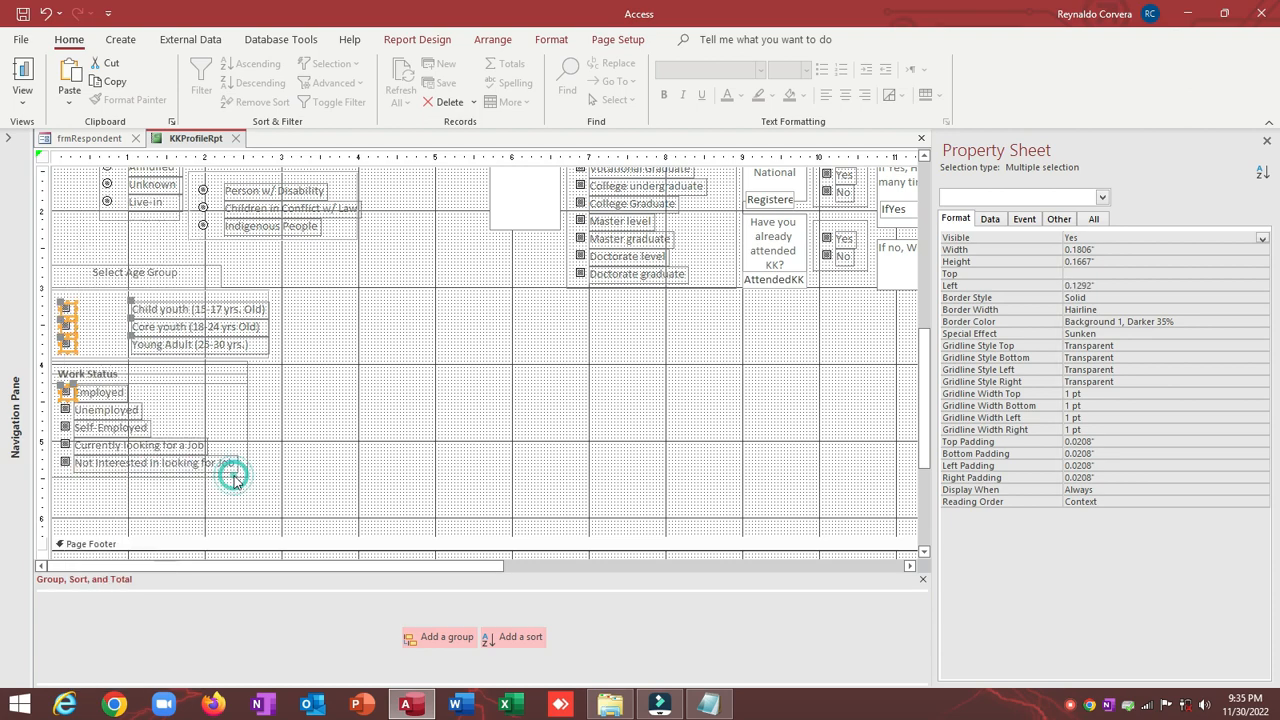
click(112, 316)
click(140, 309)
shift+click(135, 327)
shift+click(145, 344)
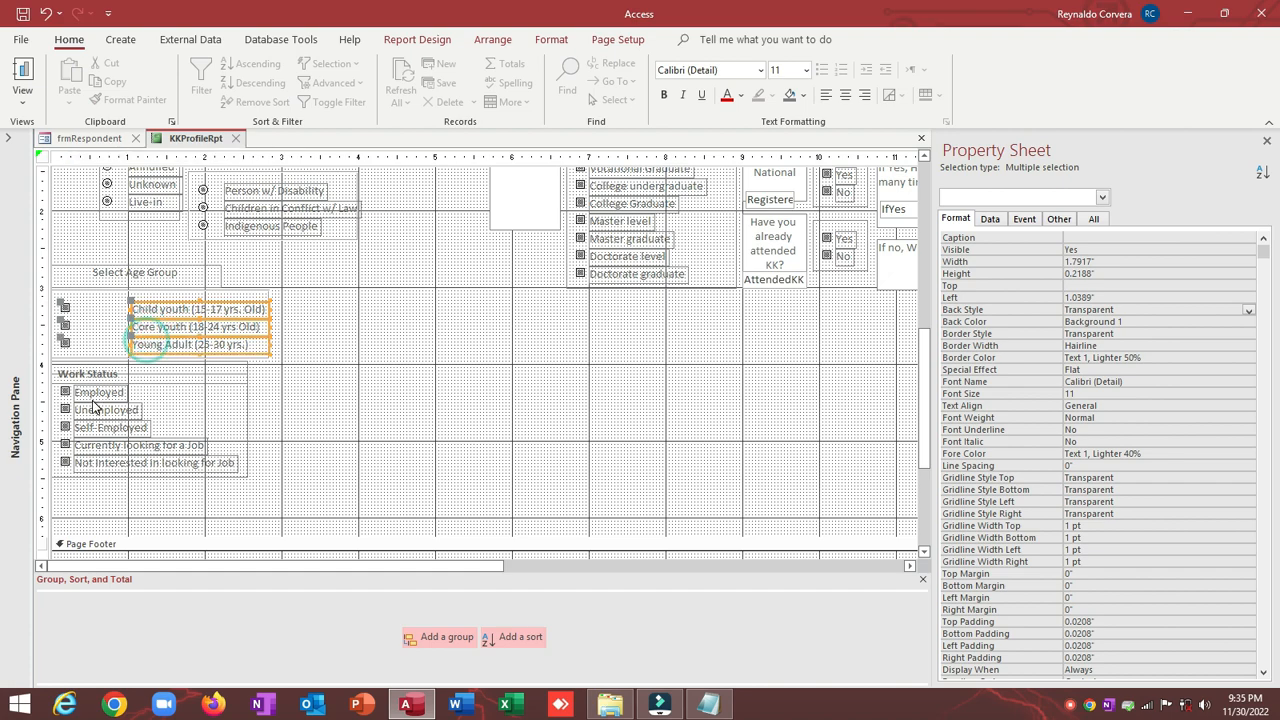
shift+click(98, 394)
right_click(98, 394)
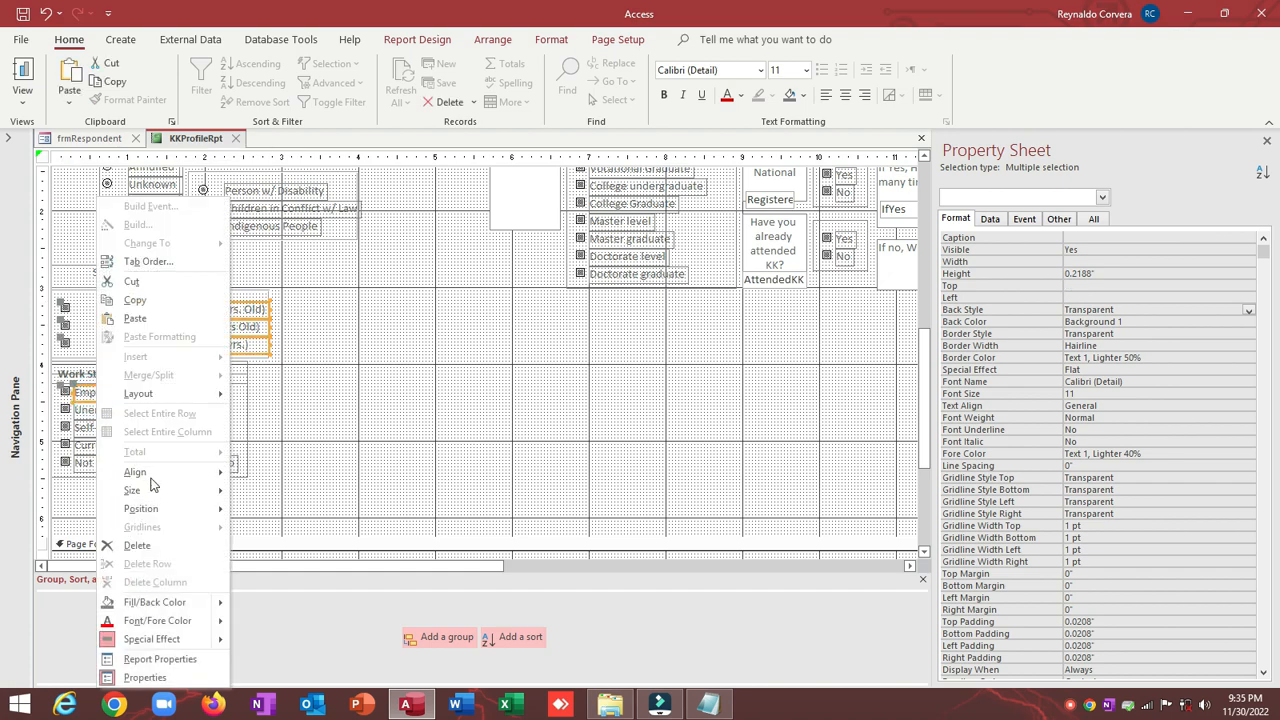
mouse_move(152, 478)
click(262, 474)
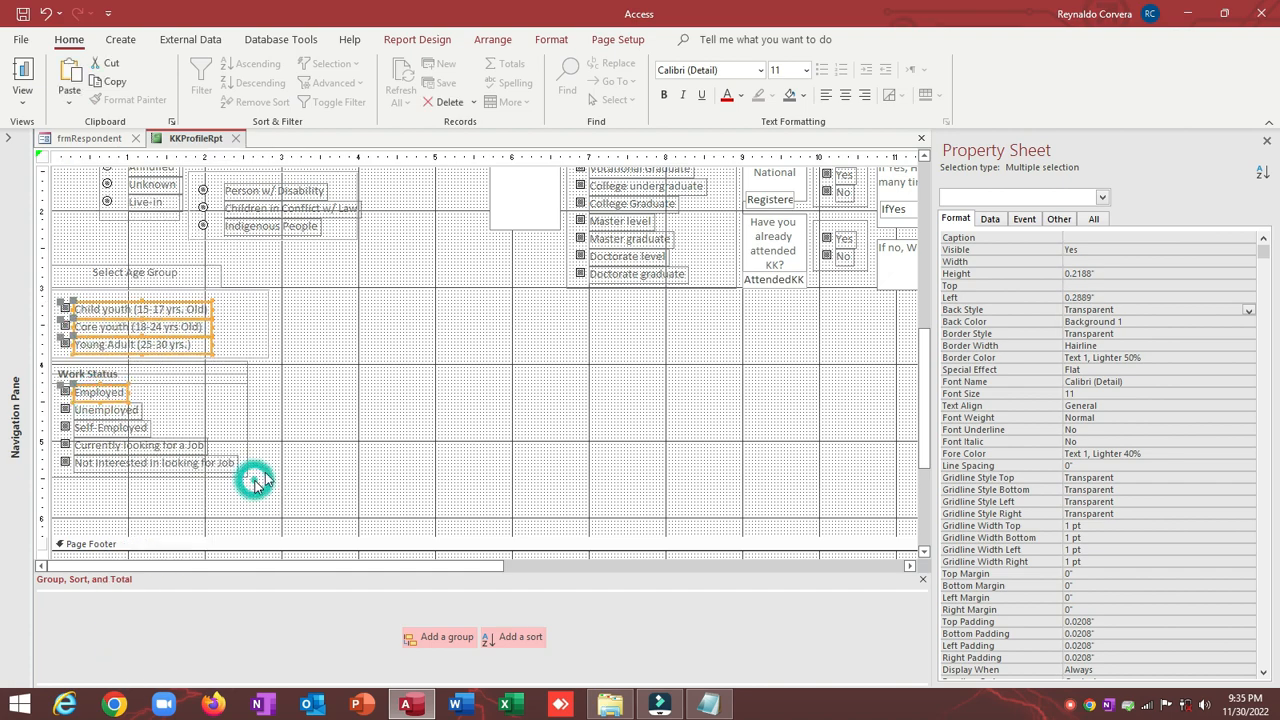
click(300, 343)
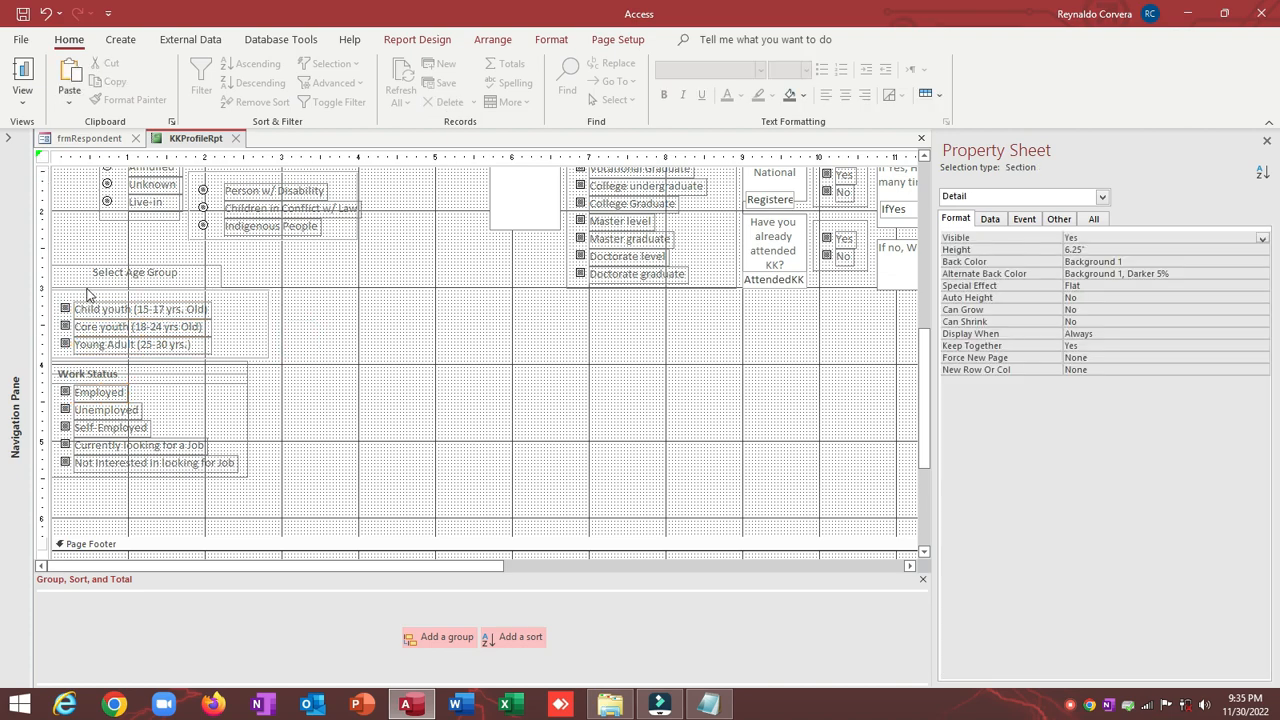
click(116, 277)
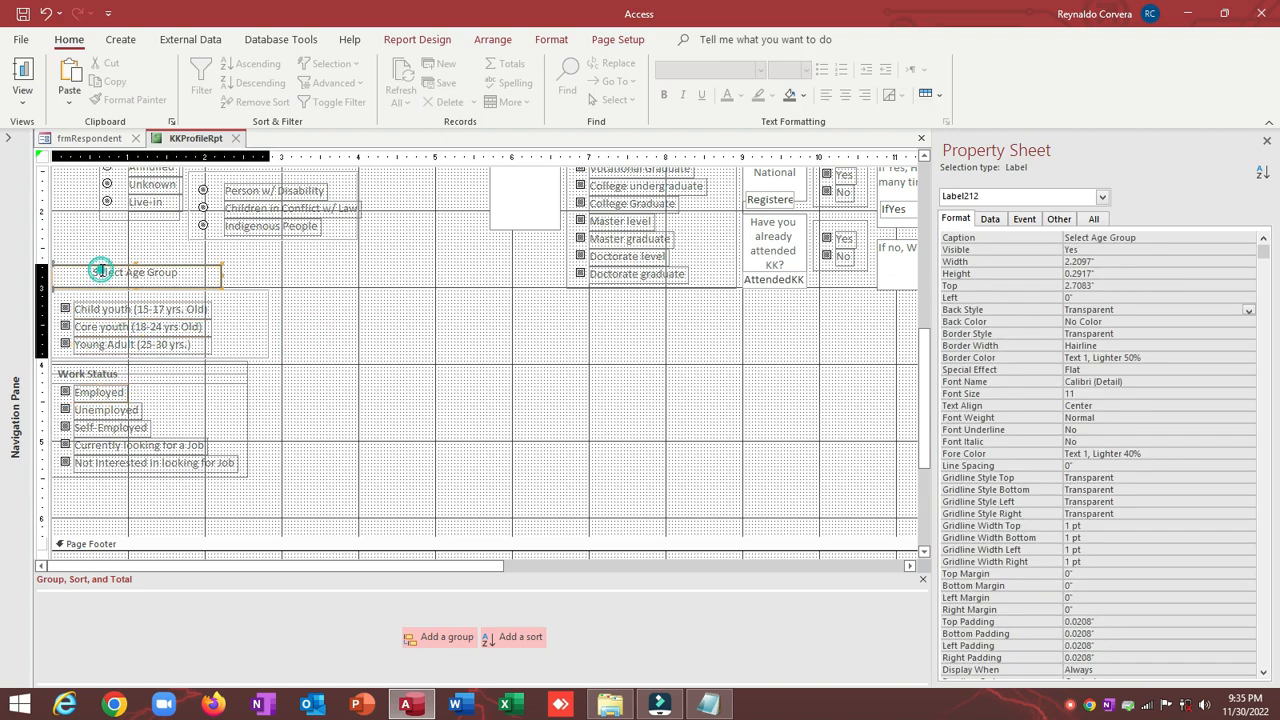
click(237, 390)
click(170, 462)
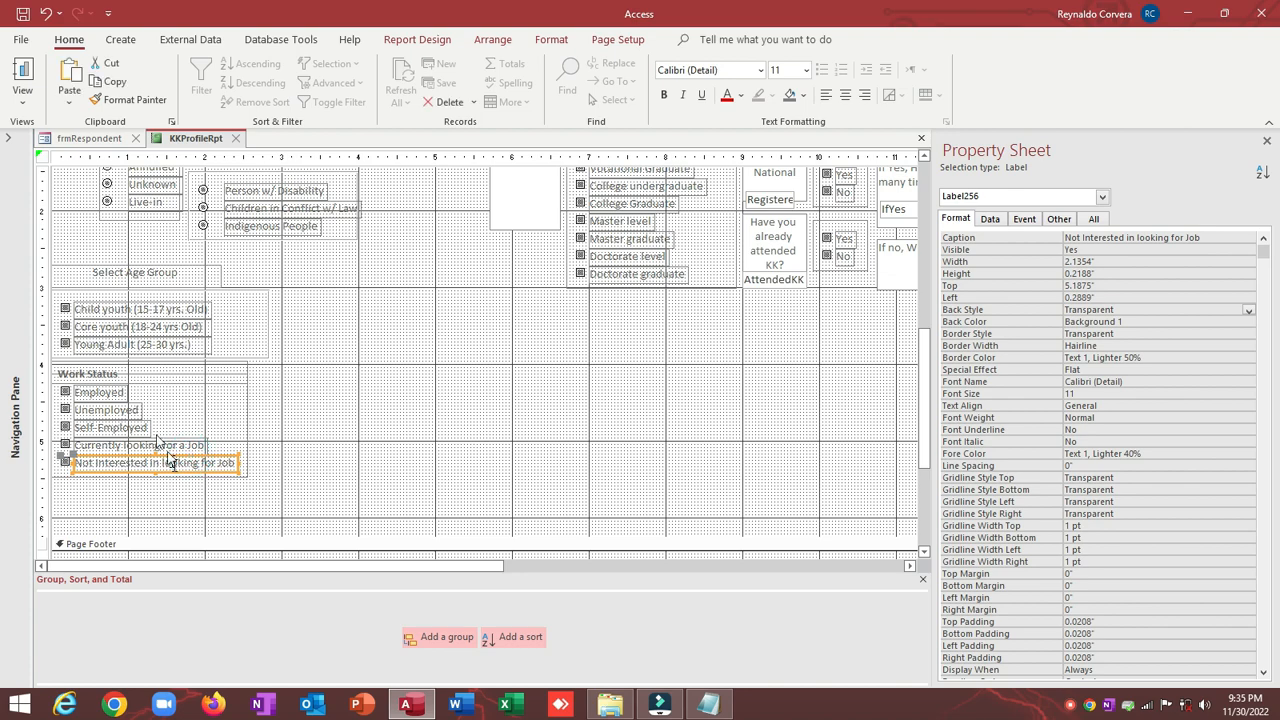
drag(160, 390, 108, 457)
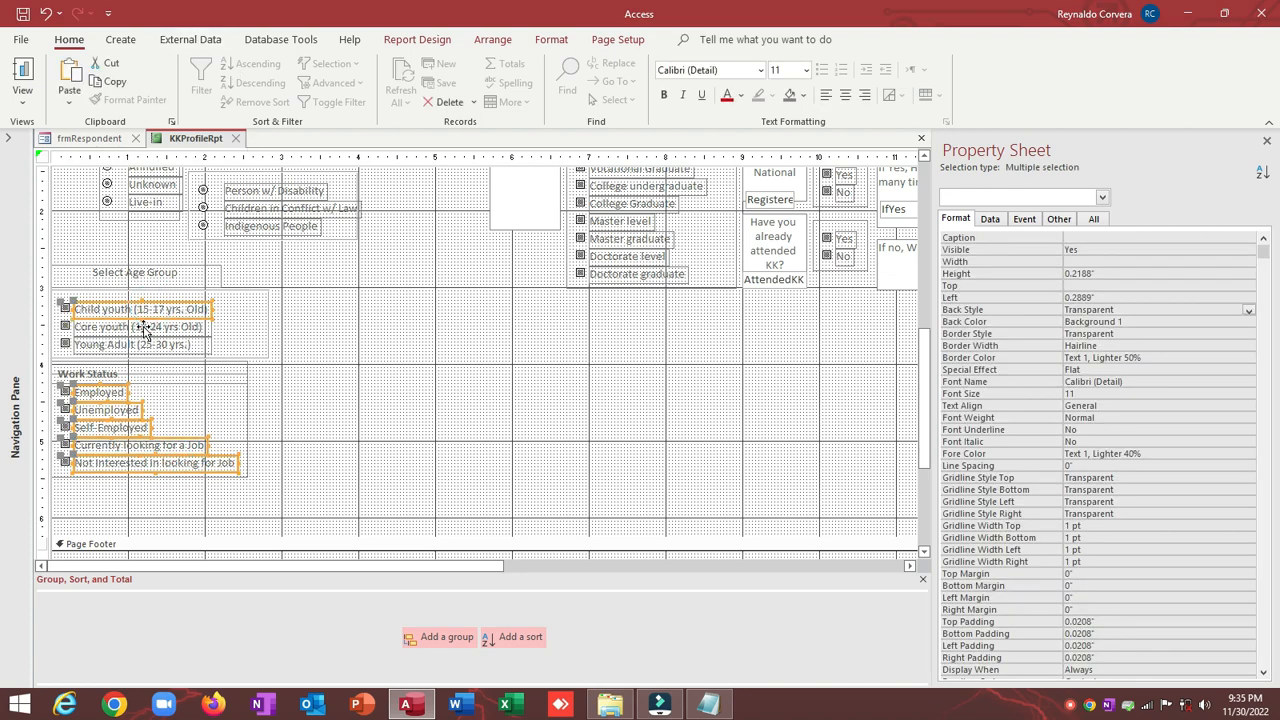
click(176, 274)
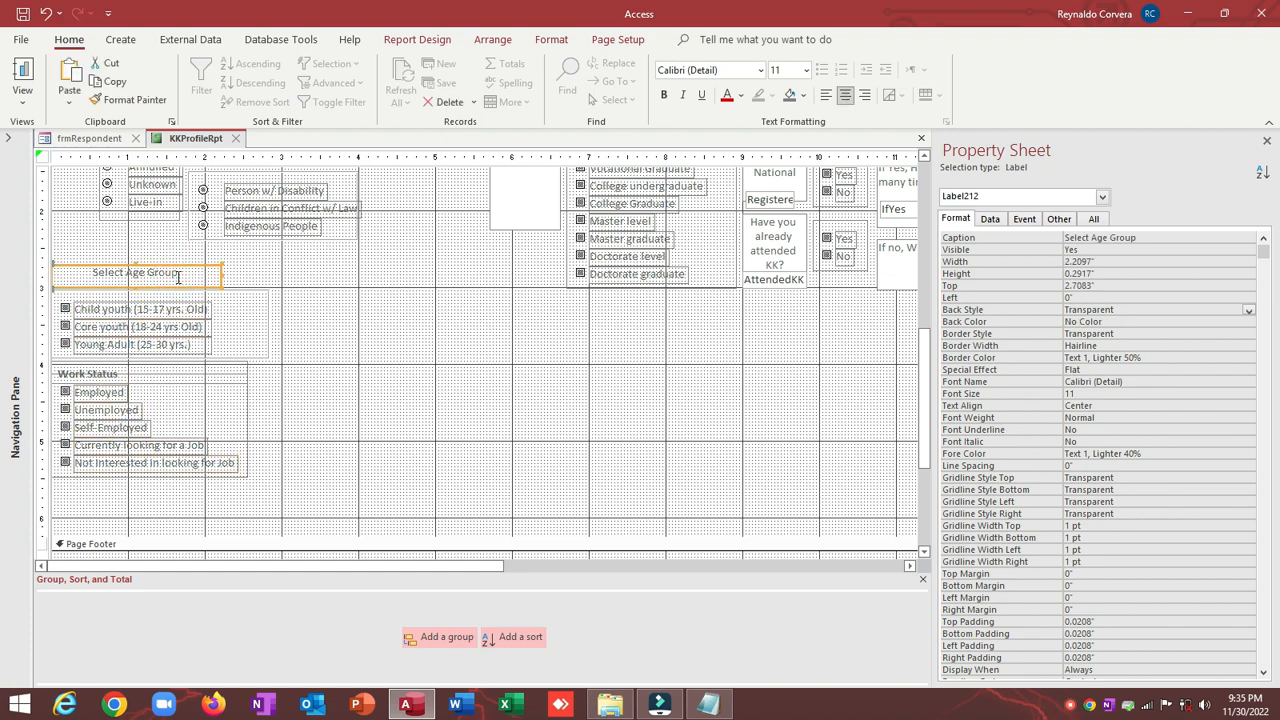
click(400, 240)
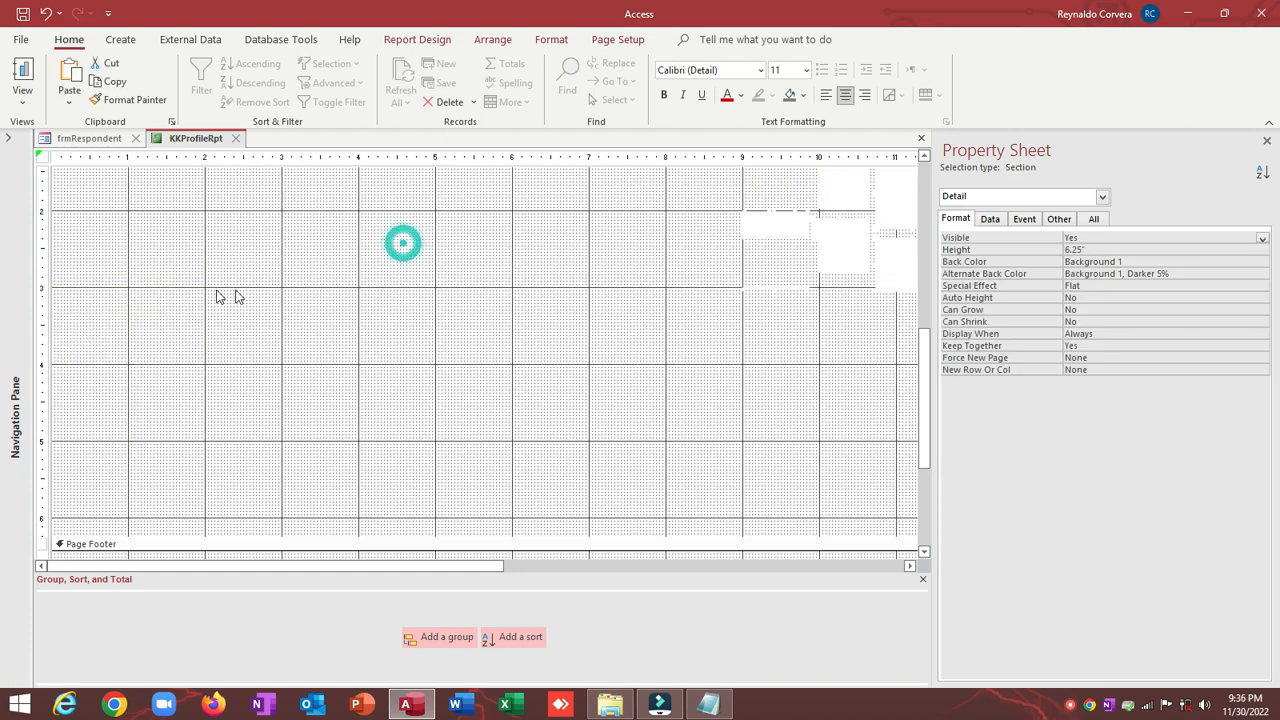
click(209, 277)
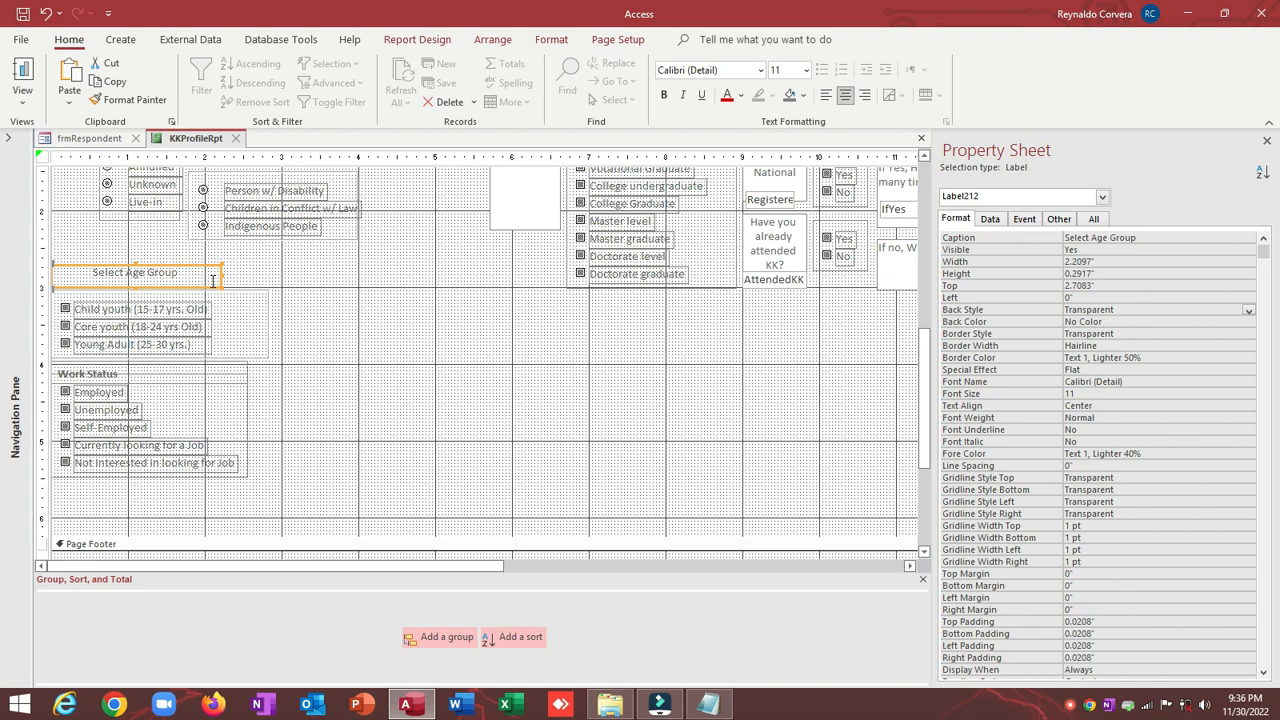
Step: Set every control in the report to font size 9
key(ctrl+a)
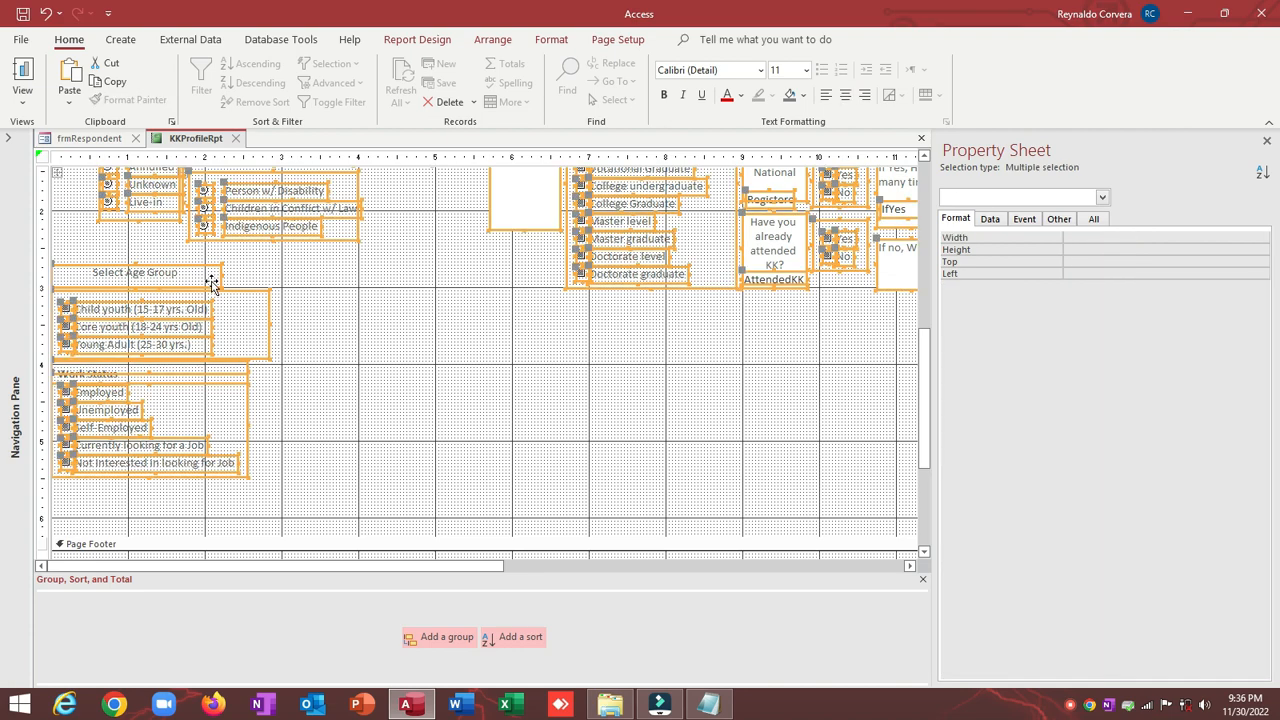
click(808, 71)
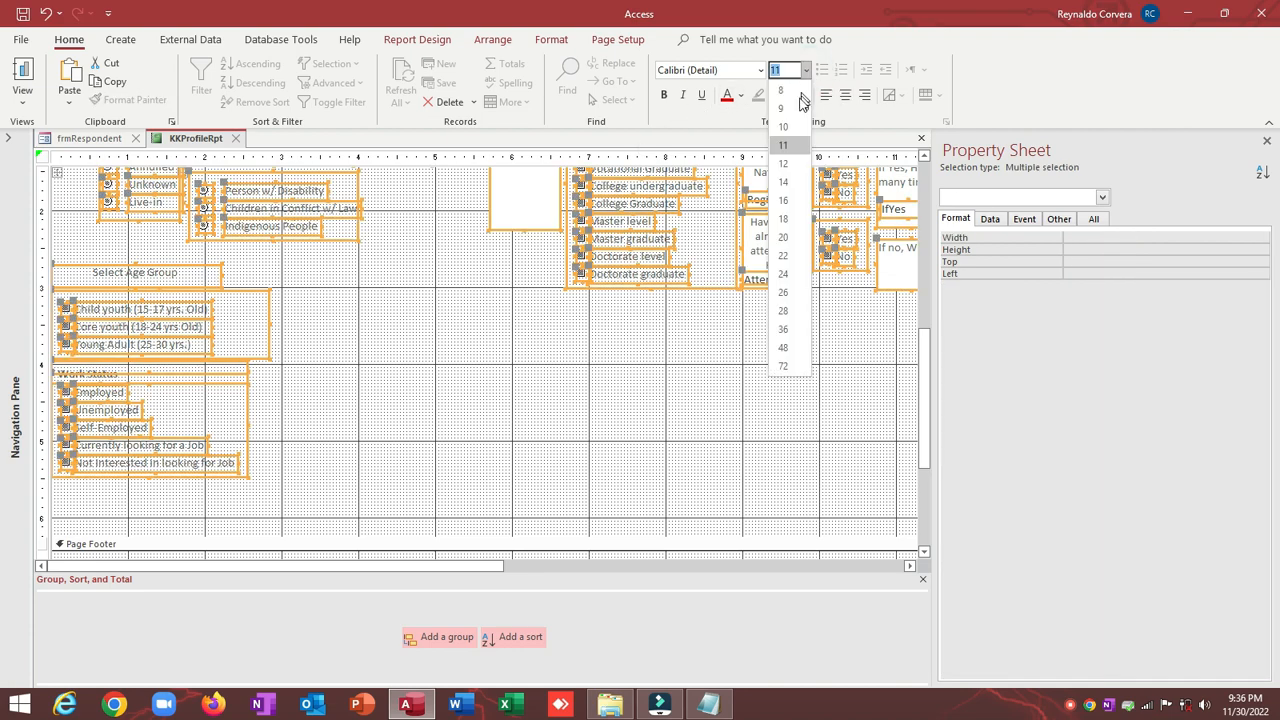
click(792, 108)
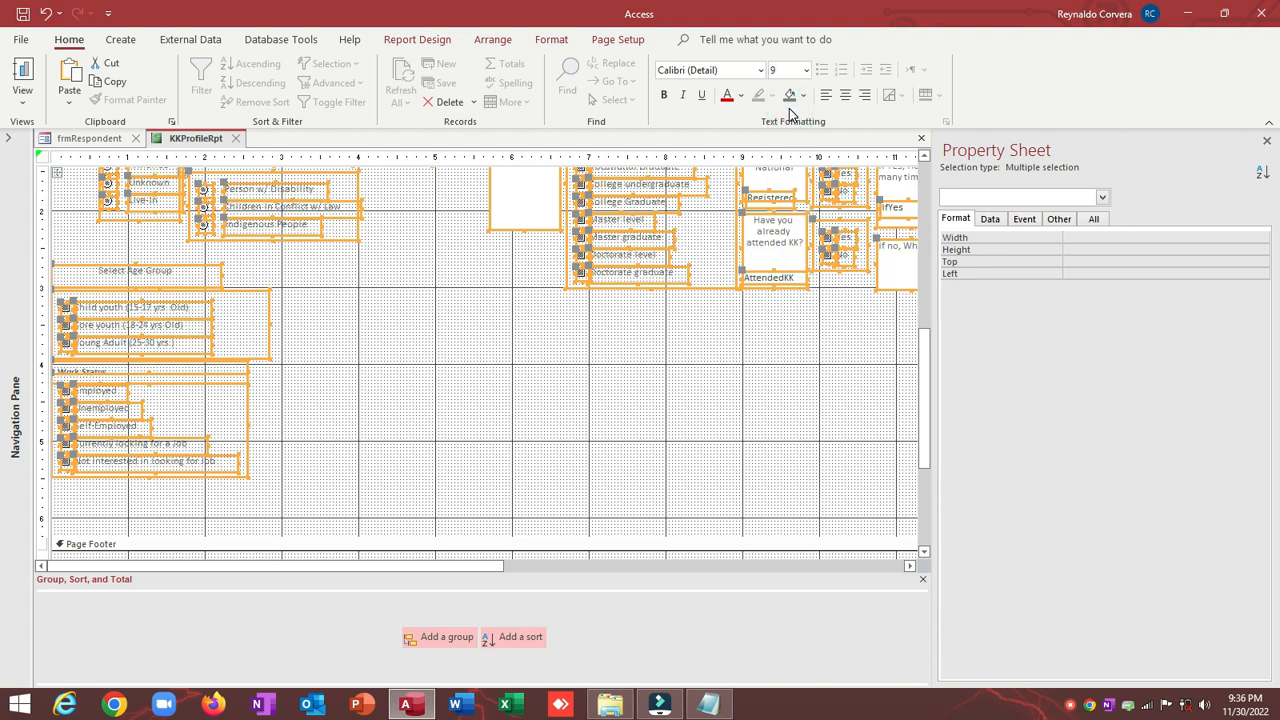
click(322, 308)
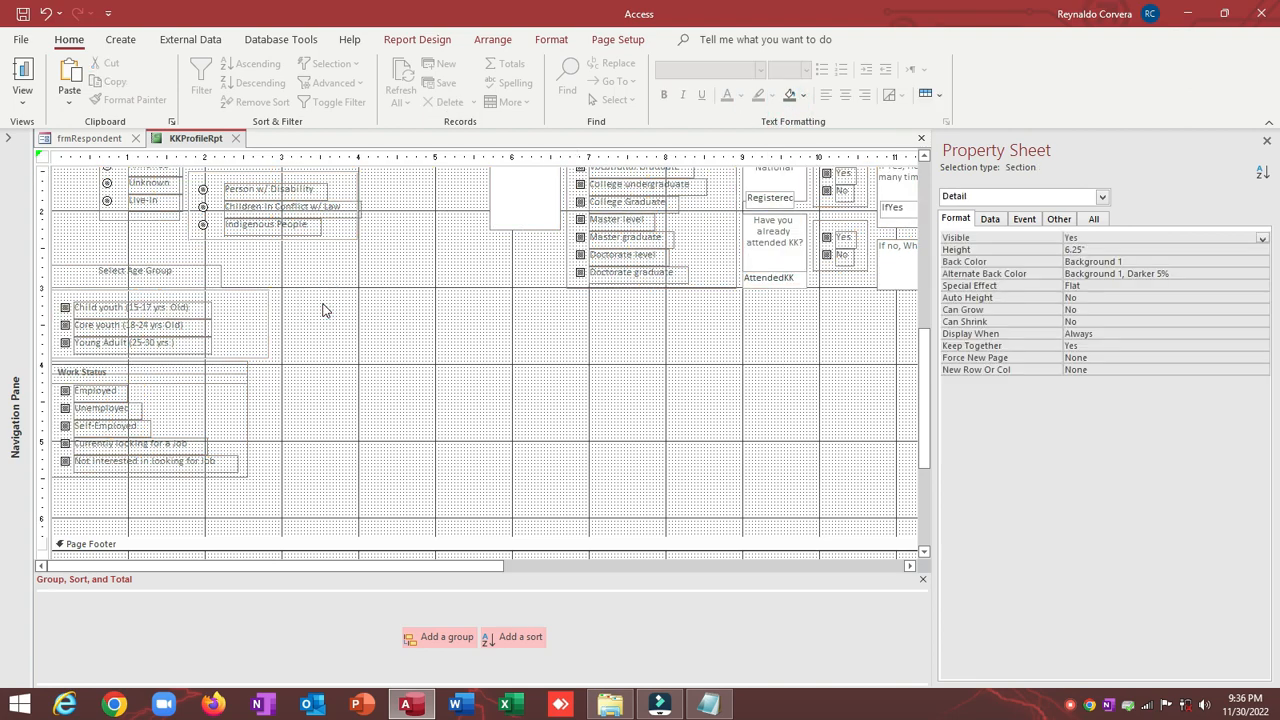
Step: Select the age-group option labels and narrow the Not Interested in looking for Job label
scroll(322, 308, up, 3)
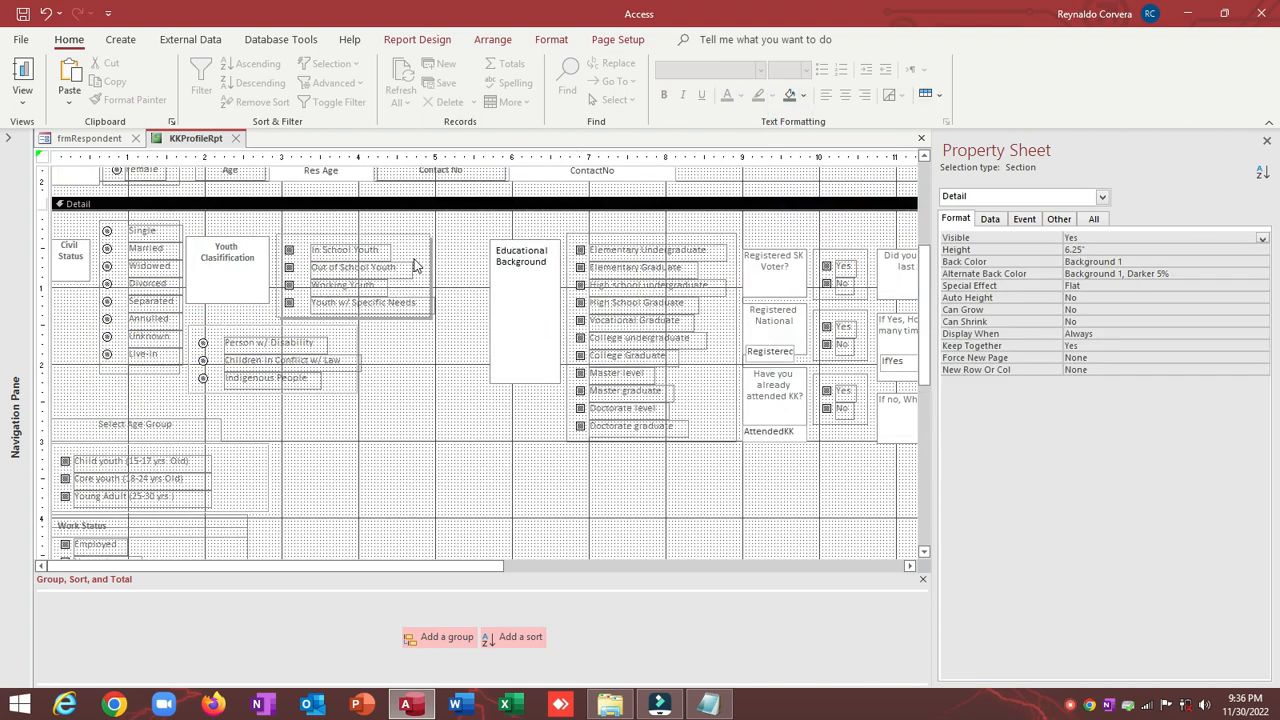
scroll(415, 265, down, 3)
click(147, 345)
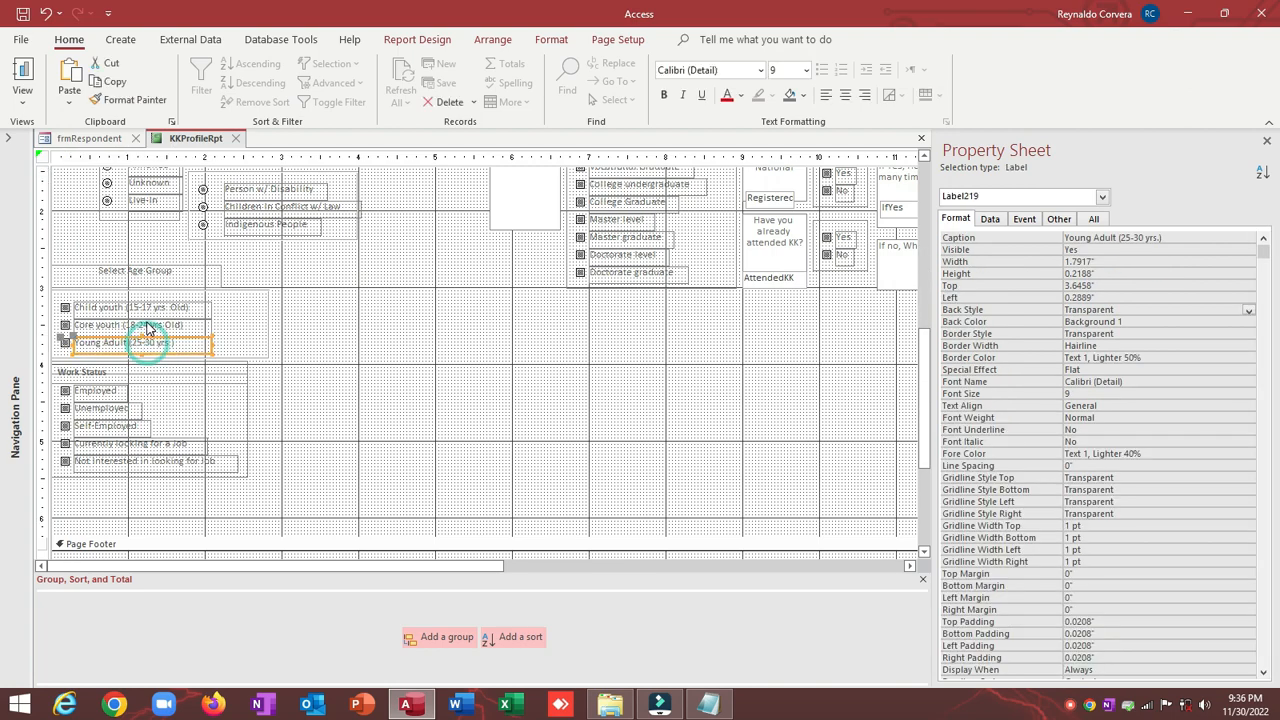
click(143, 324)
shift+click(143, 306)
shift+click(140, 349)
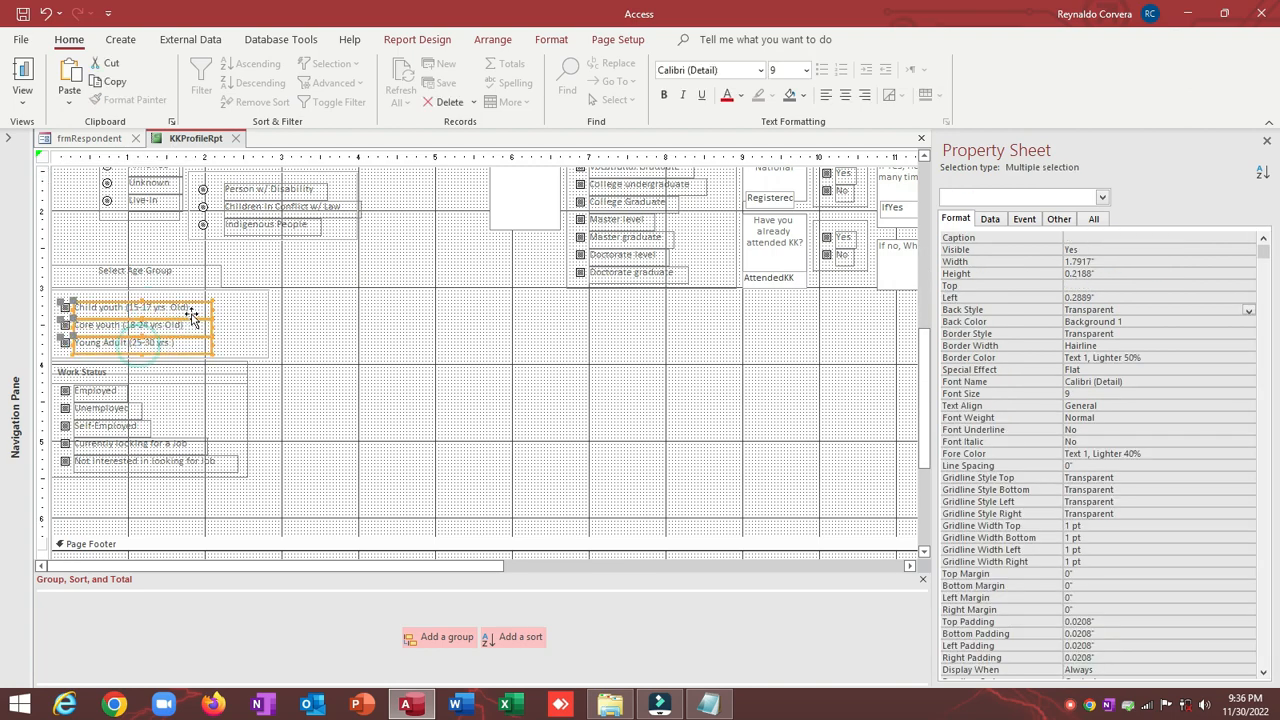
click(196, 461)
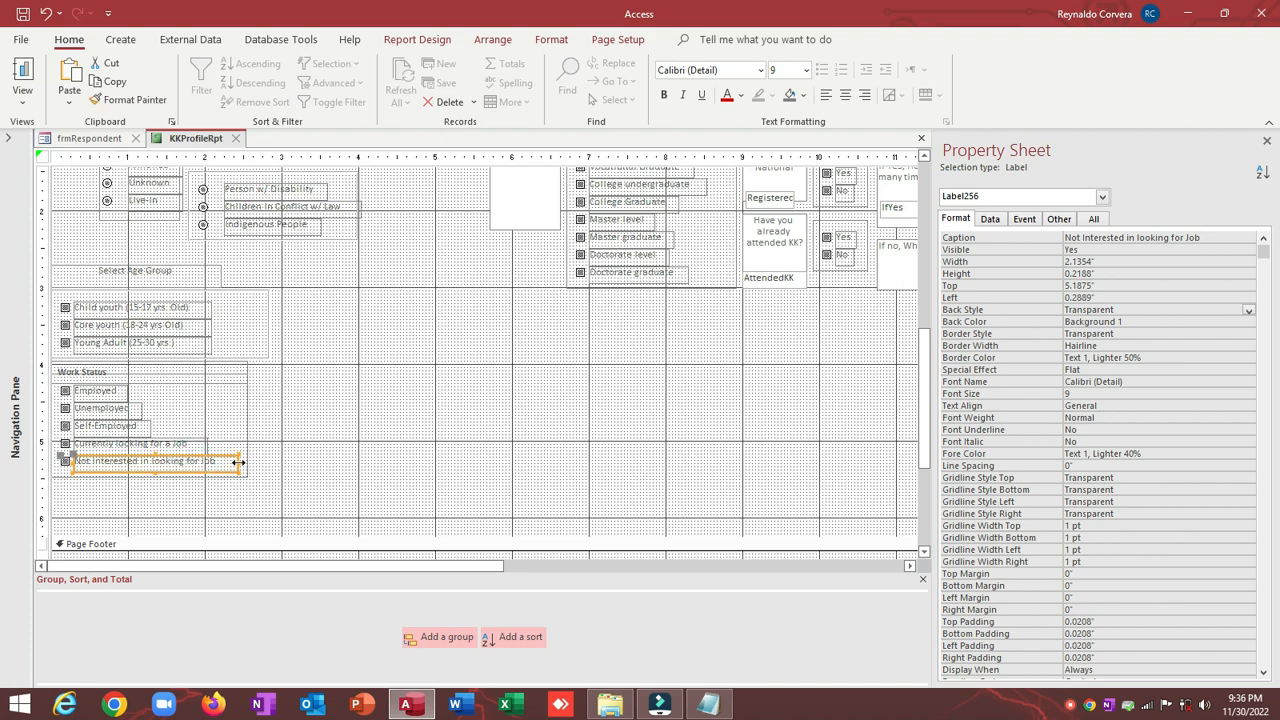
drag(237, 460, 224, 461)
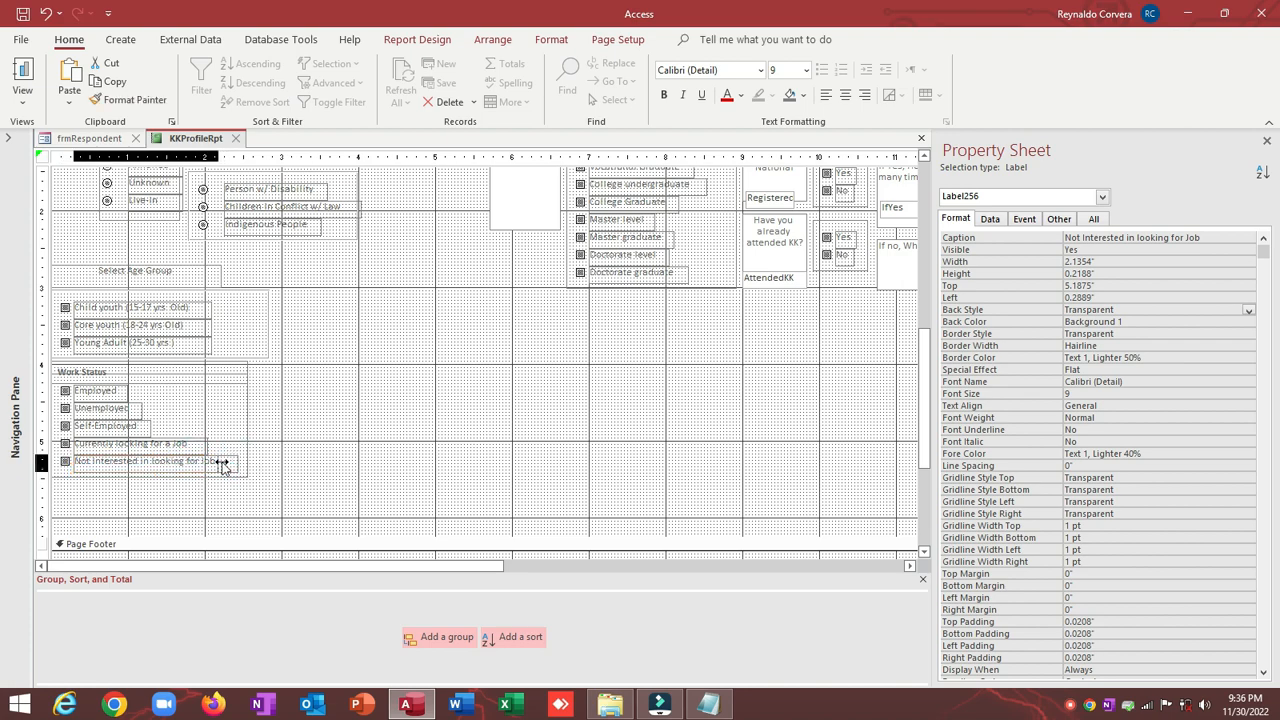
Step: Size the work-status and age-group option labels, Employed through Child youth, To Widest
shift+click(160, 445)
shift+click(136, 426)
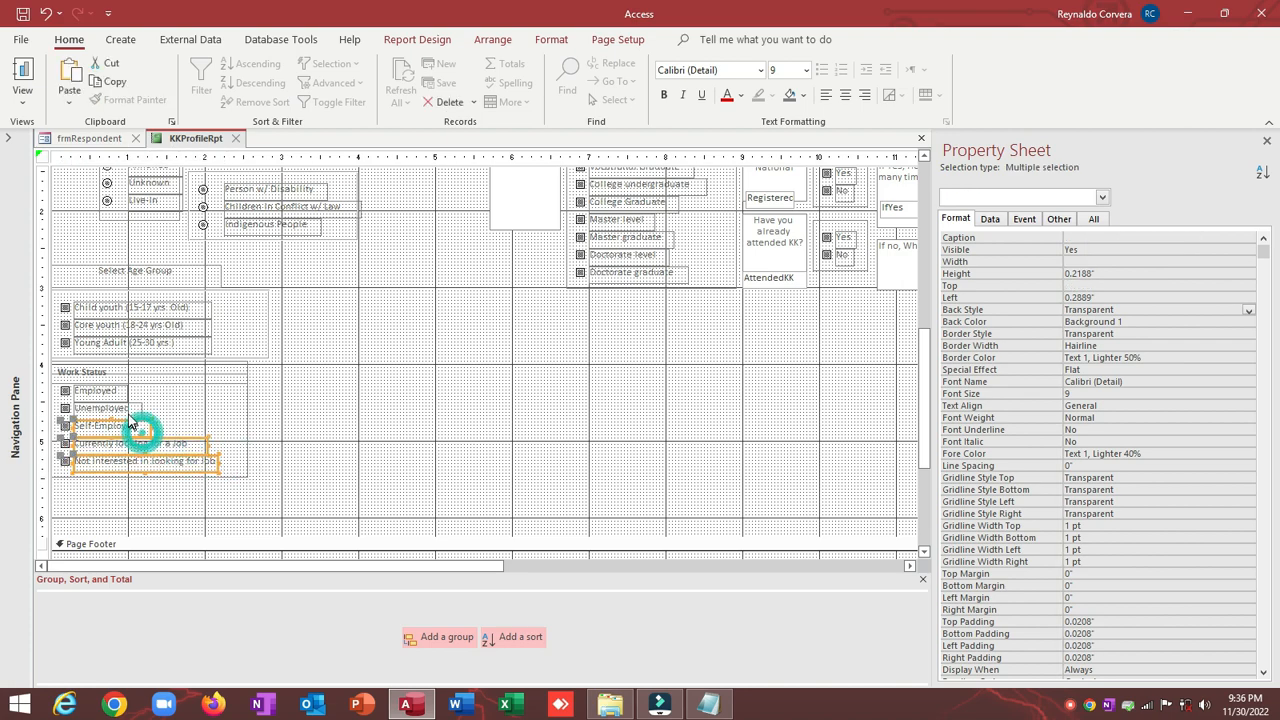
shift+click(122, 409)
shift+click(110, 391)
shift+click(141, 341)
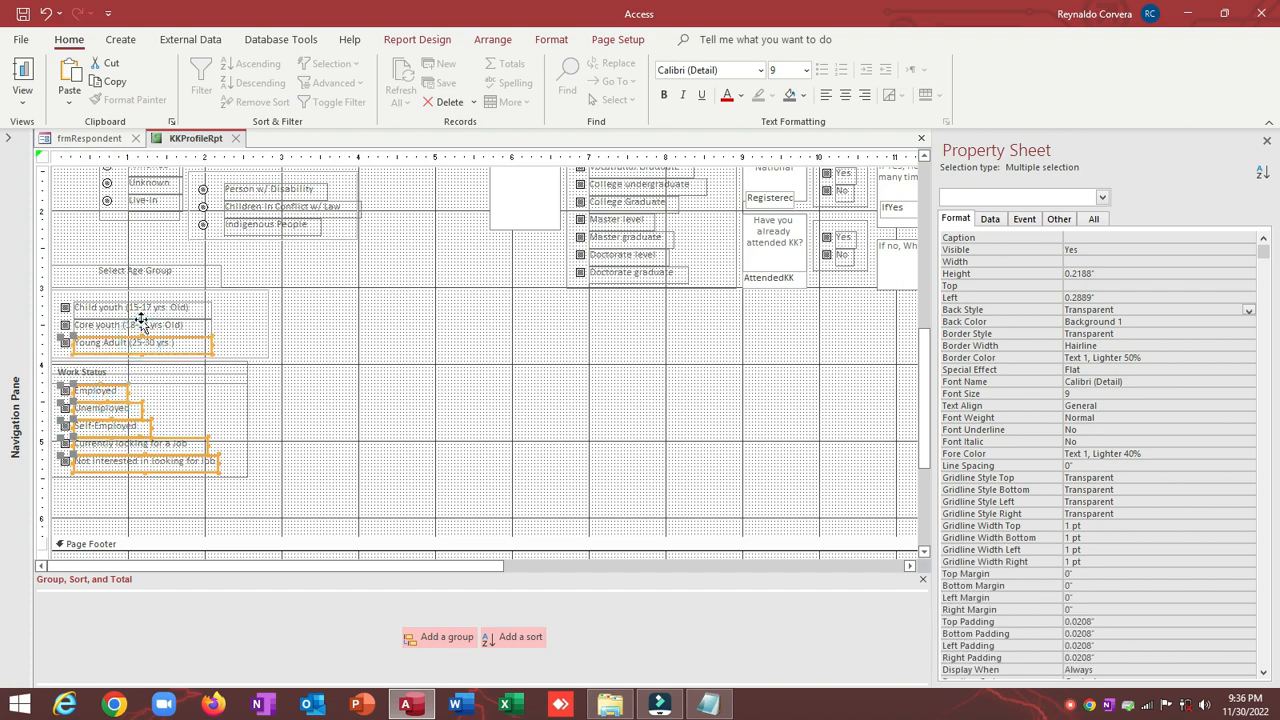
shift+click(141, 324)
shift+click(141, 307)
right_click(141, 307)
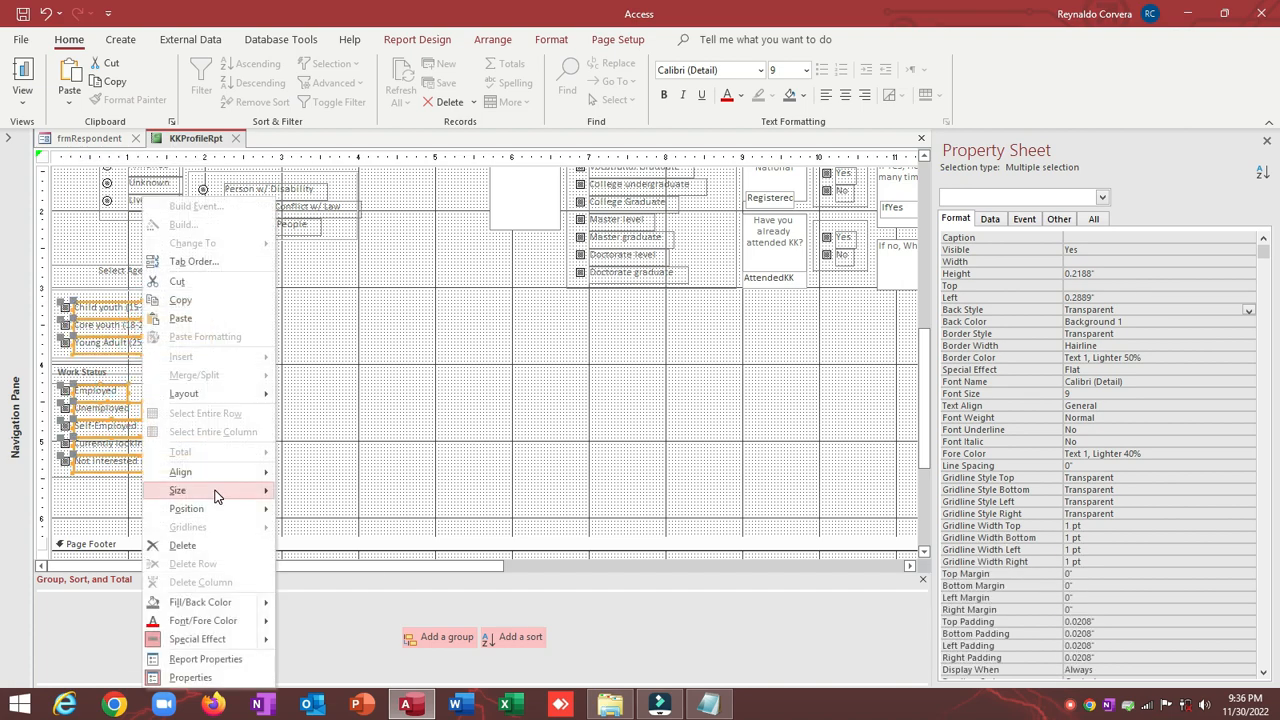
mouse_move(215, 497)
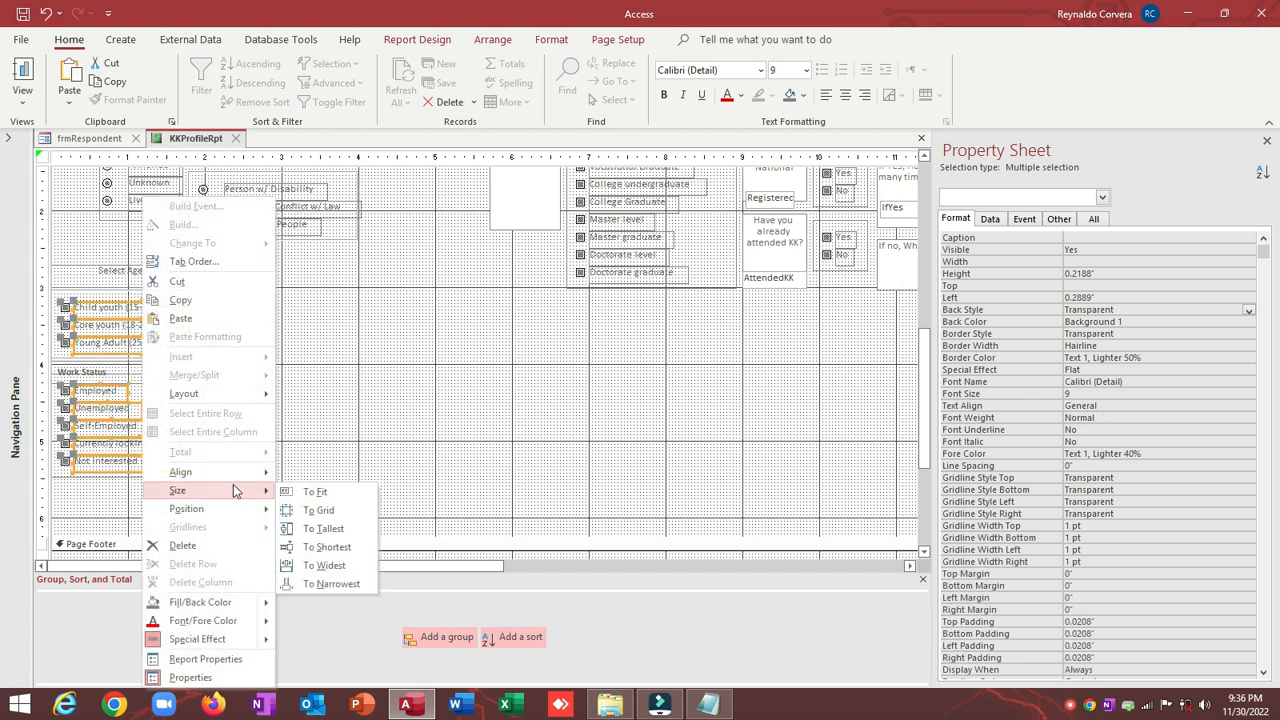
click(345, 561)
click(331, 380)
Step: Size the Select Age Group and Work Status option groups To Narrowest
click(254, 357)
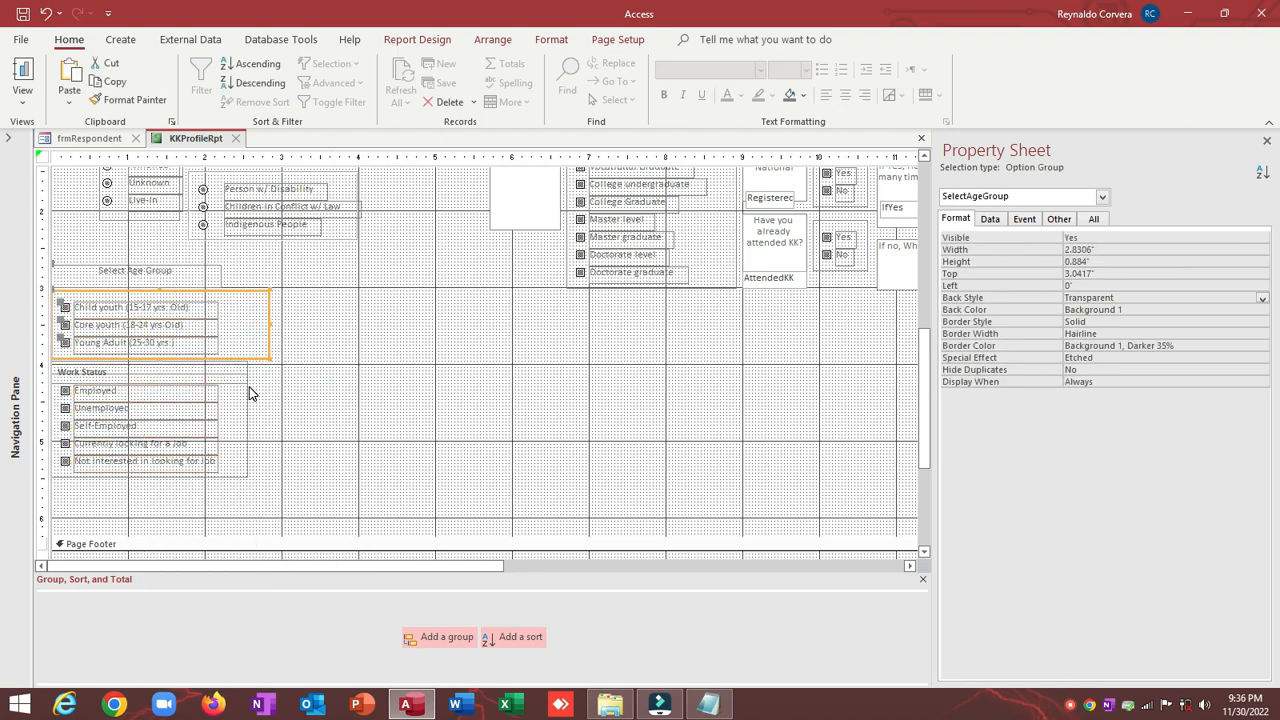
shift+click(248, 390)
right_click(250, 391)
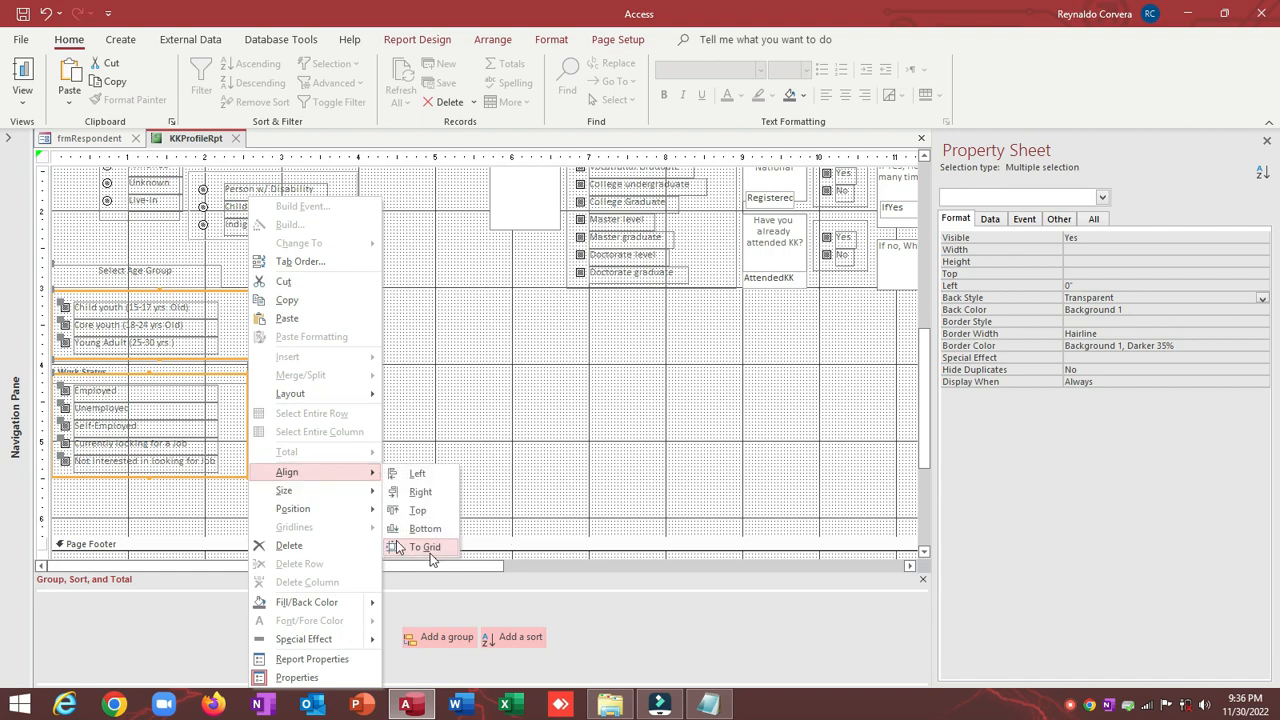
mouse_move(337, 492)
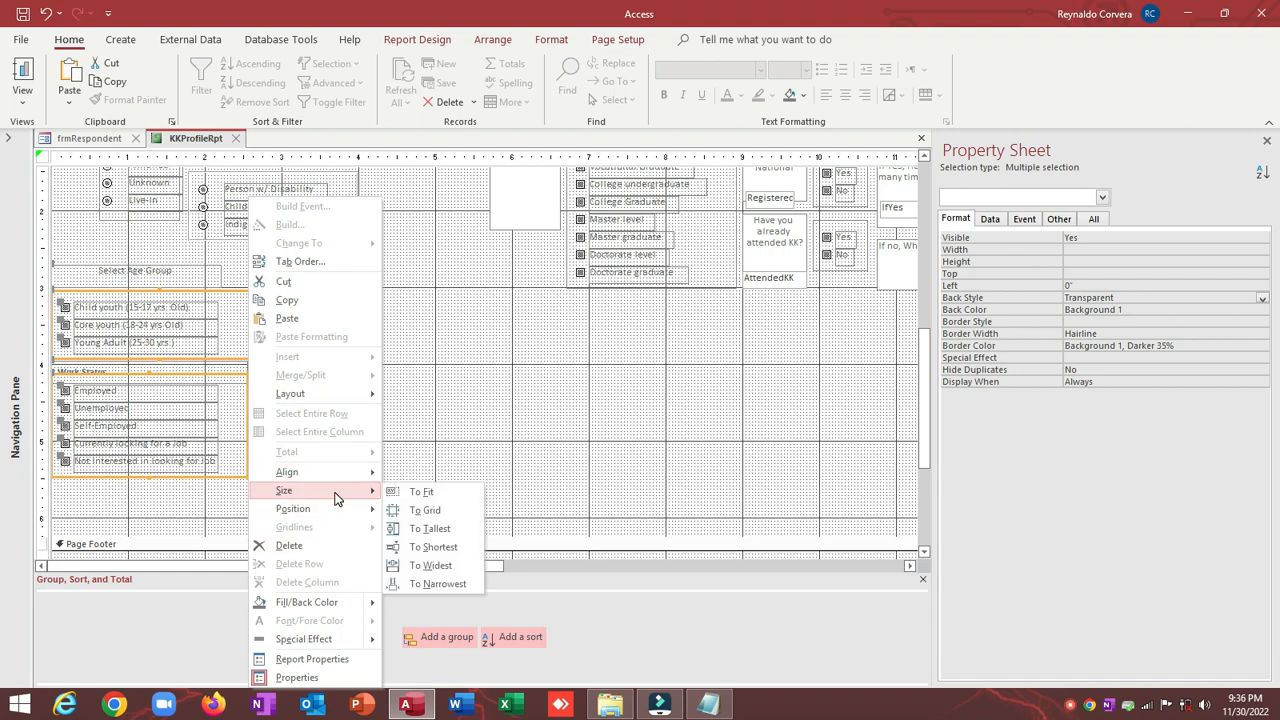
click(440, 582)
click(380, 355)
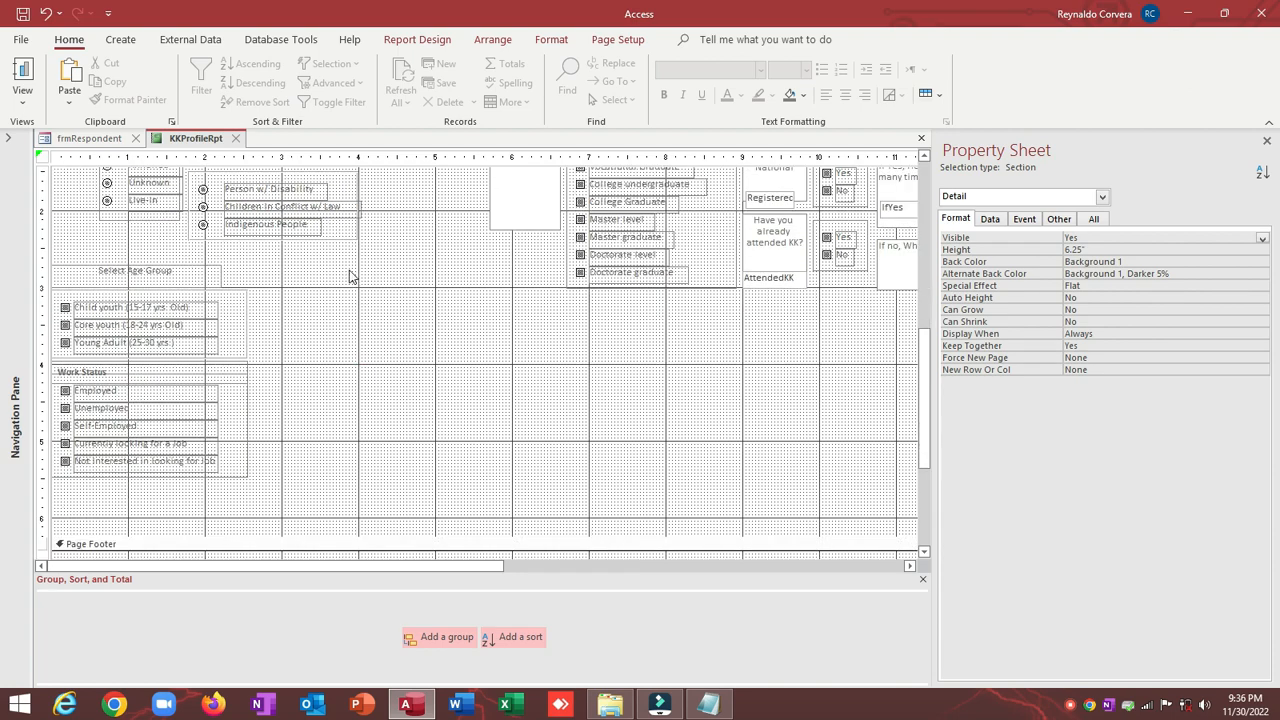
Step: Nudge the Age Group and Work Status controls two steps down the page
drag(338, 263, 88, 512)
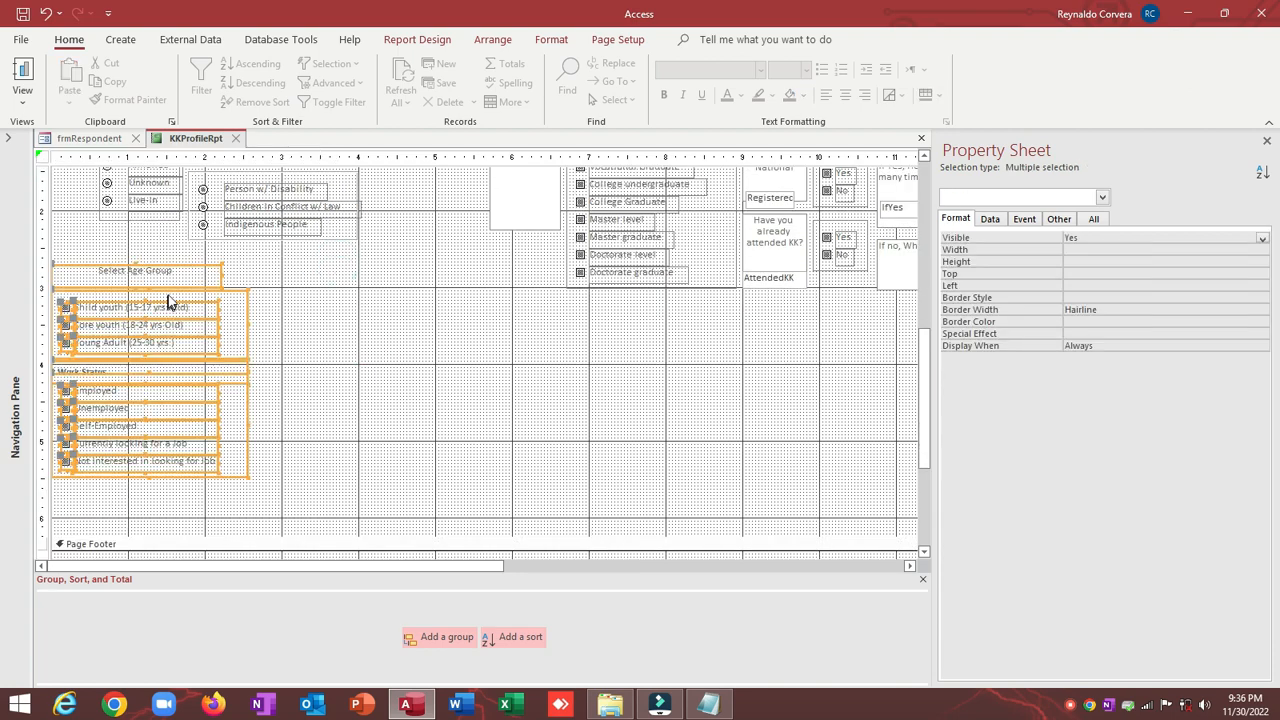
key(Down)
key(Down)
key(Down)
key(Down)
key(Down)
key(Down)
key(Down)
key(Down)
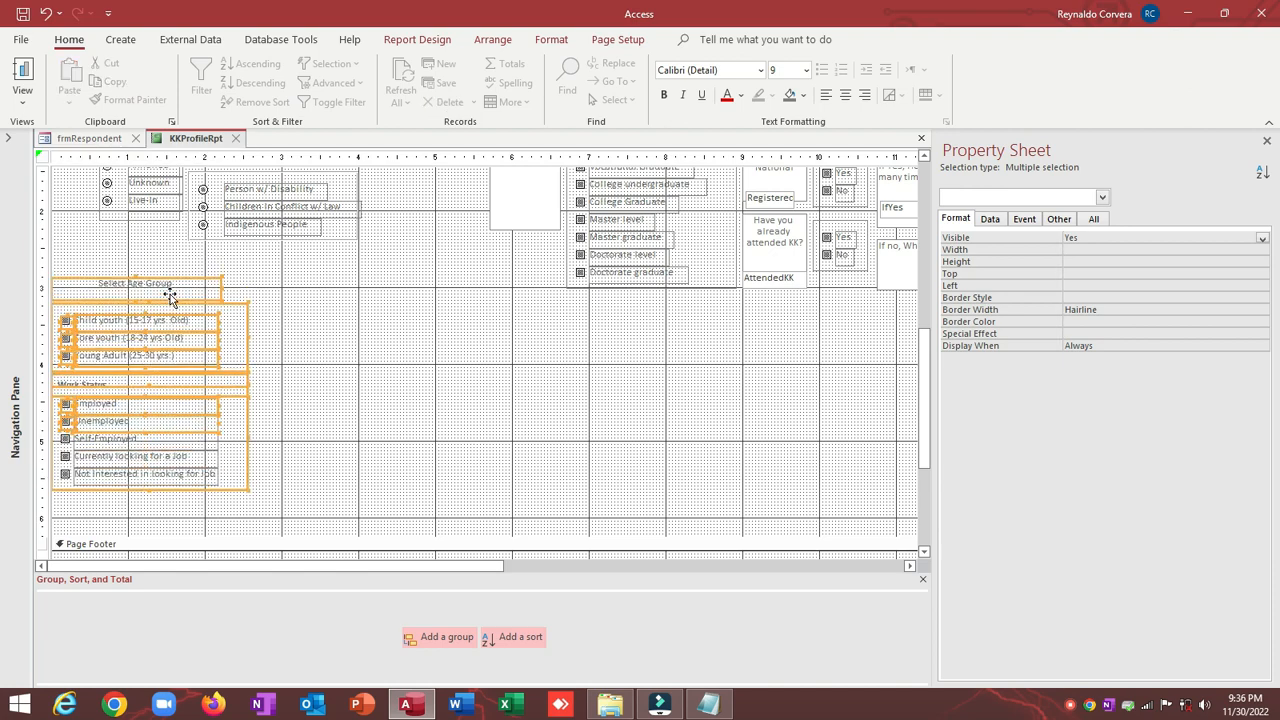
key(Down)
key(Down)
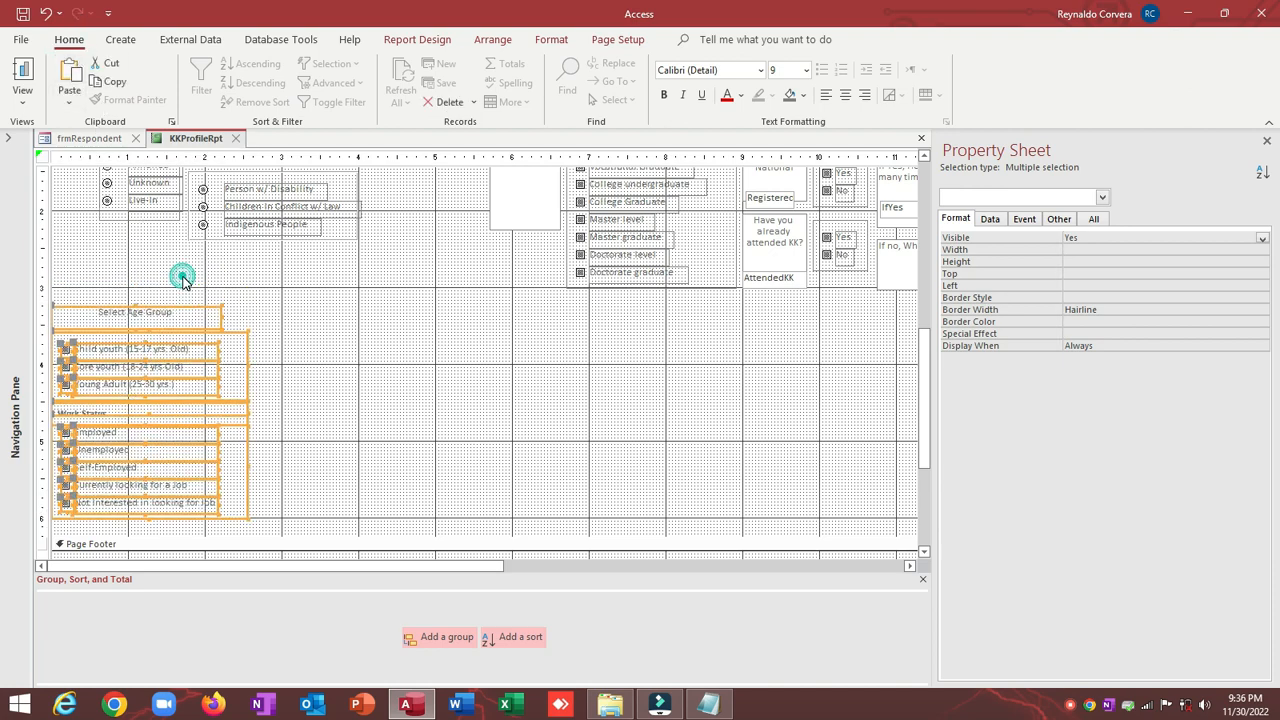
click(182, 278)
scroll(183, 283, up, 5)
click(141, 310)
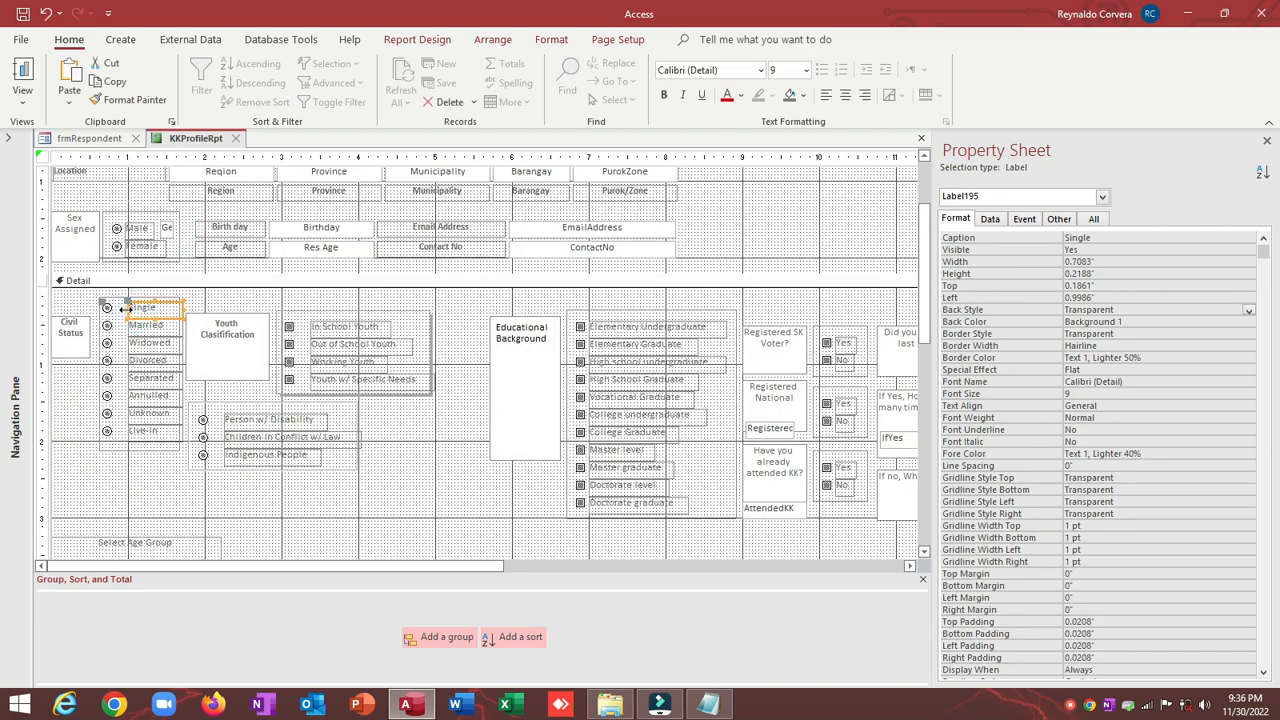
Step: Size the Civil Status option group and Select Age Group label To Widest
scroll(110, 338, down, 2)
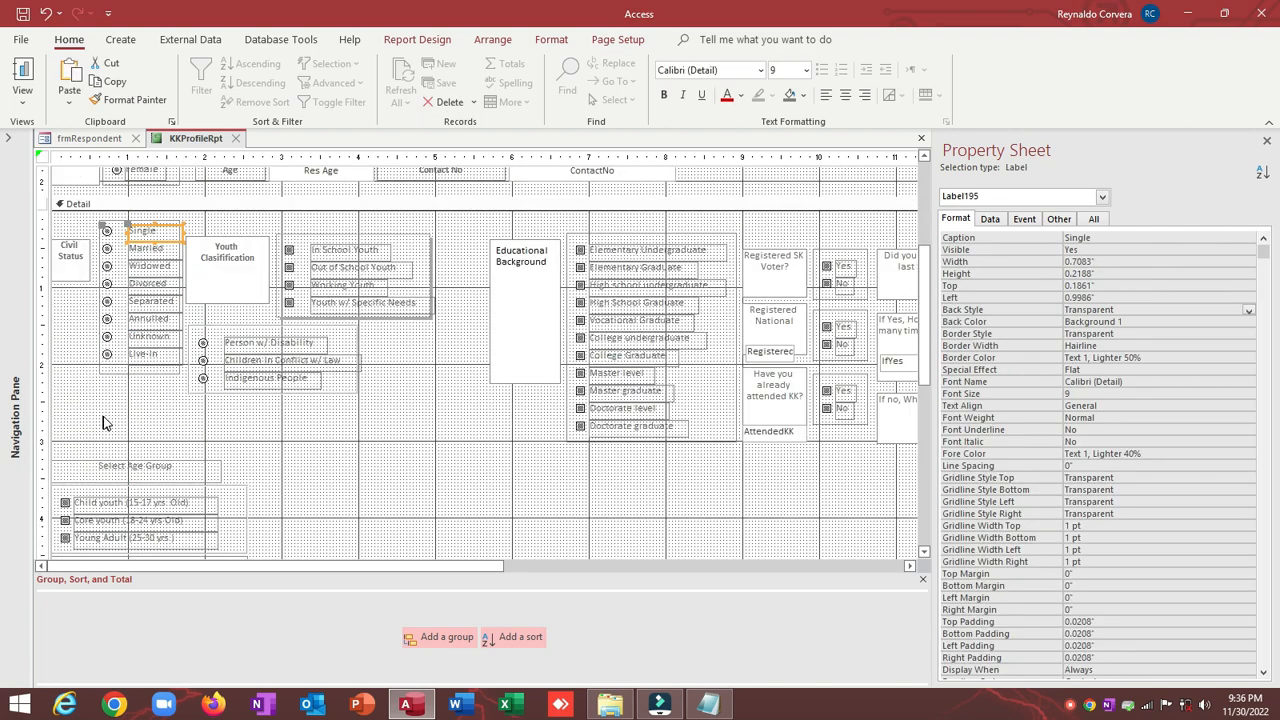
drag(103, 421, 101, 215)
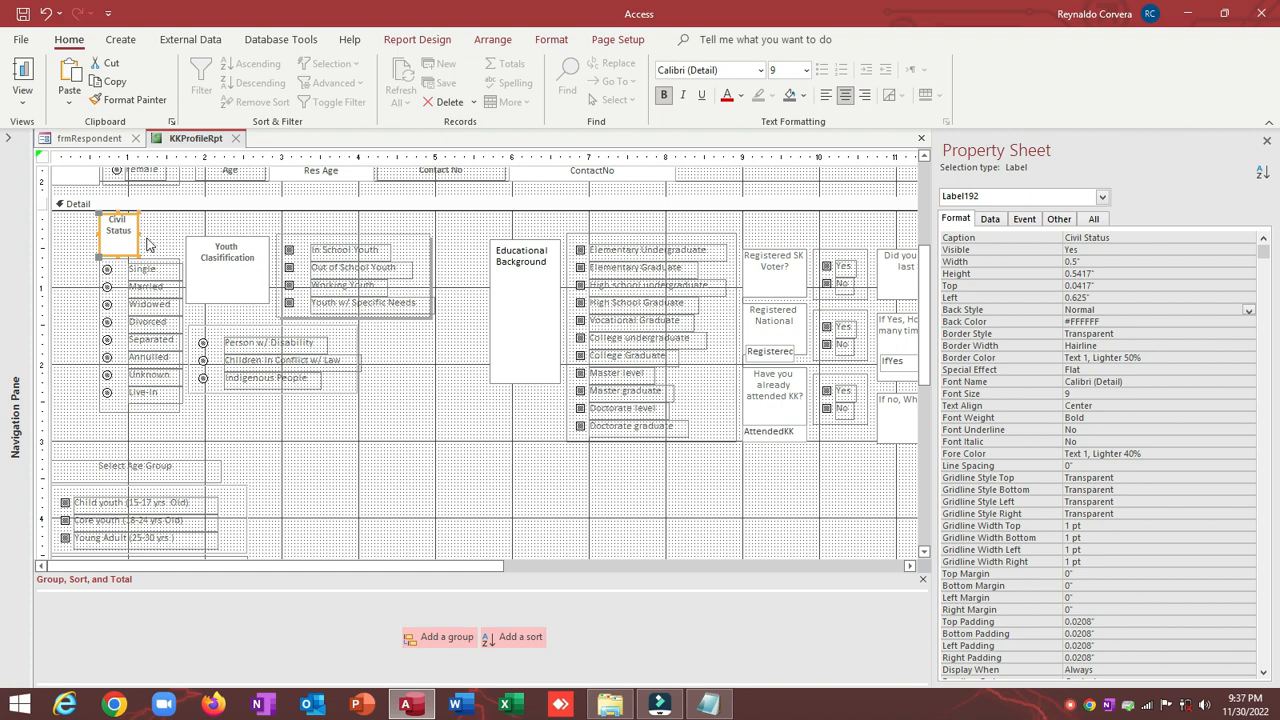
scroll(130, 365, down, 2)
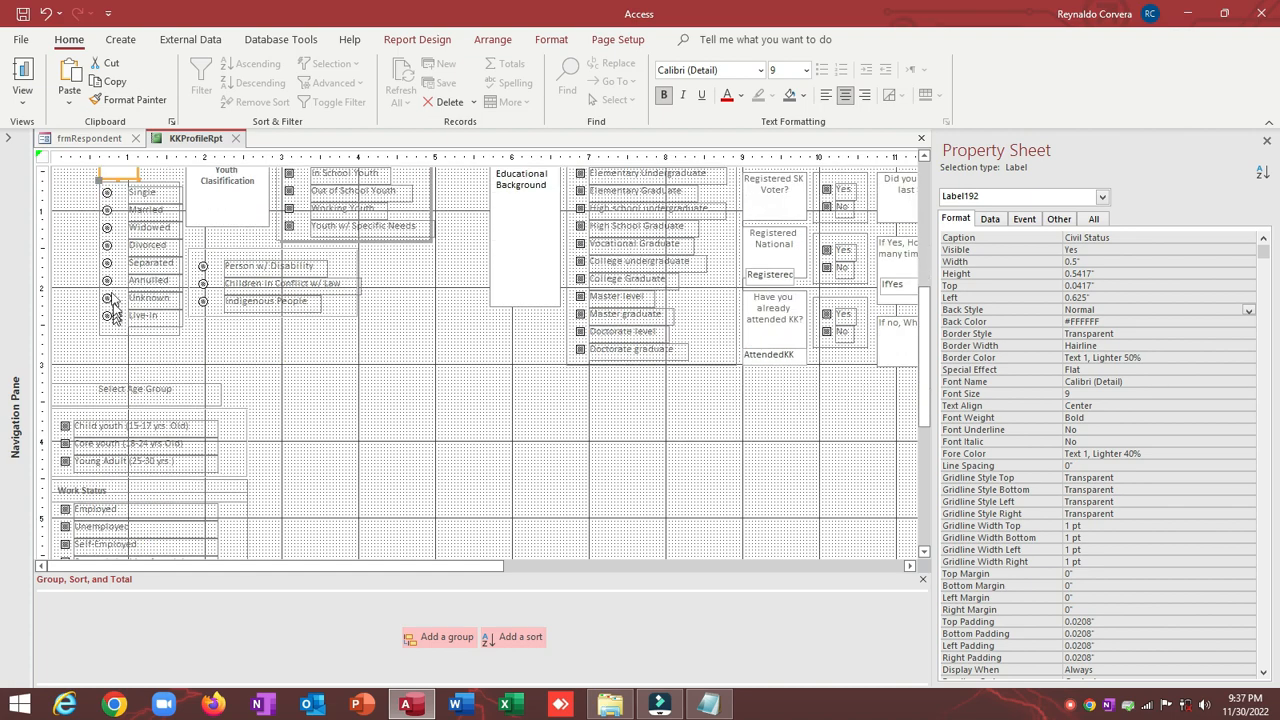
click(101, 211)
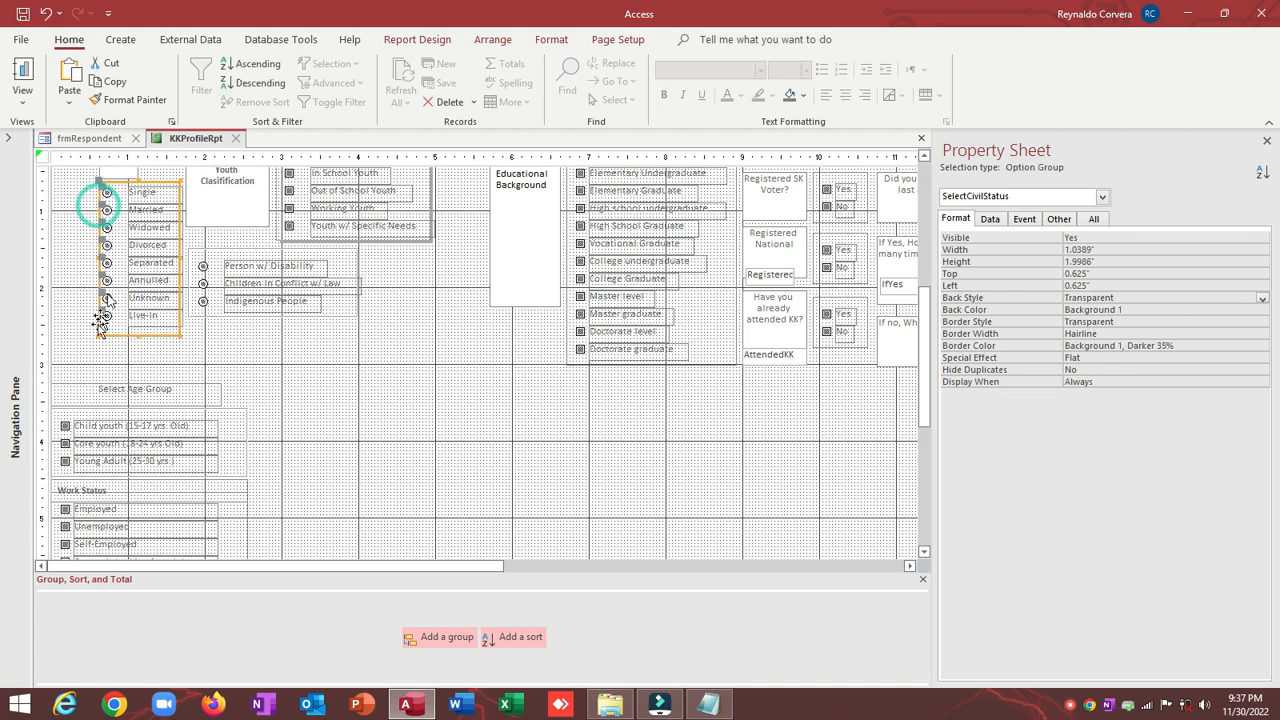
shift+click(76, 390)
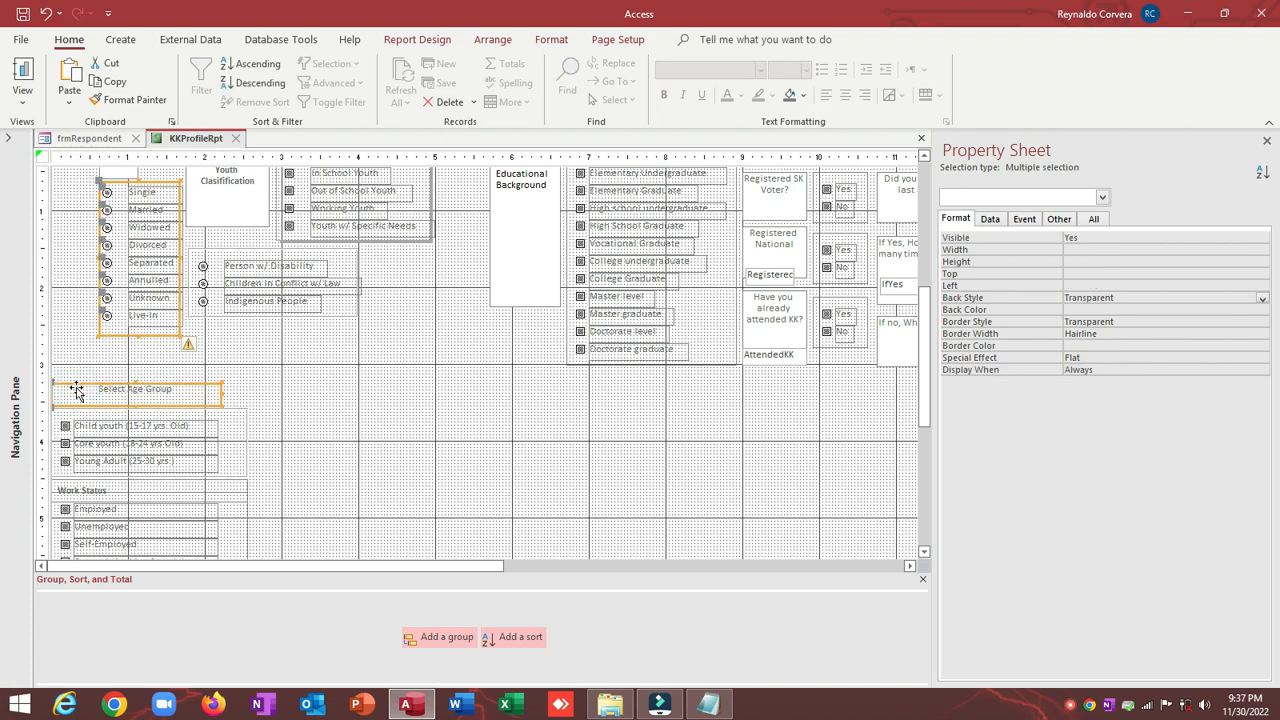
right_click(76, 390)
click(128, 489)
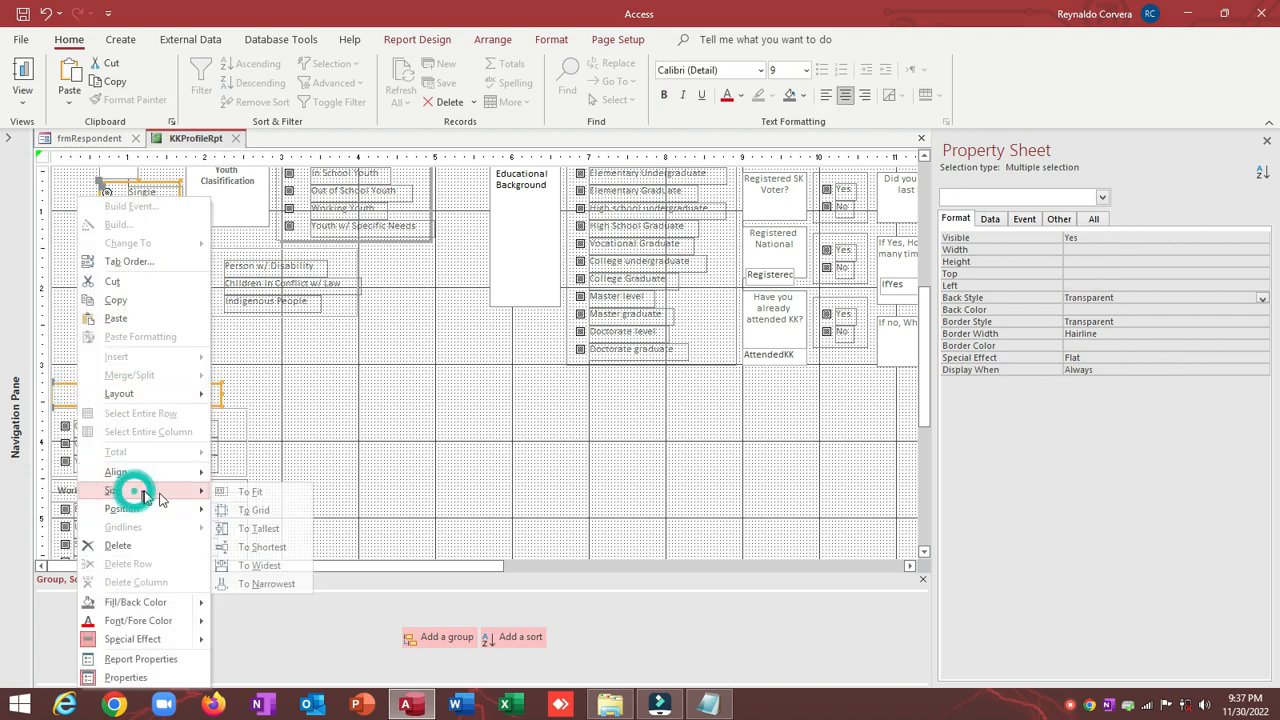
click(262, 565)
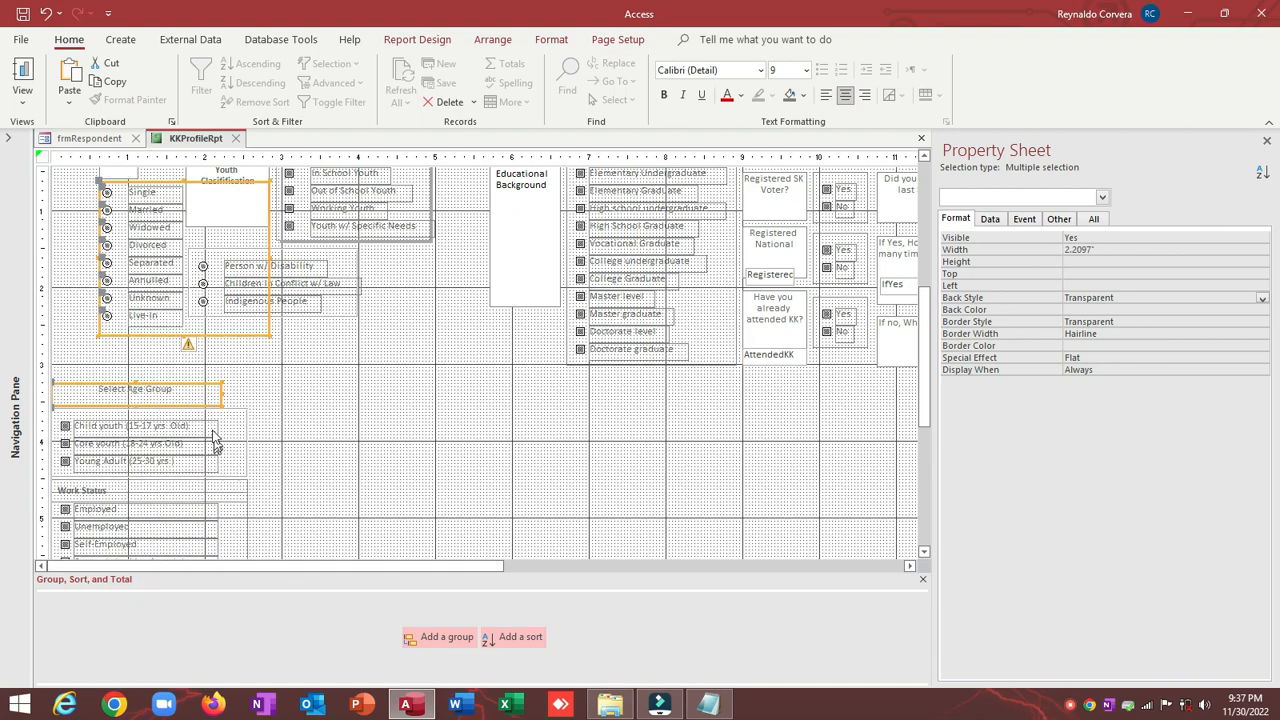
Step: Left-align the Civil Status option group with the Select Age Group label
right_click(201, 390)
mouse_move(262, 478)
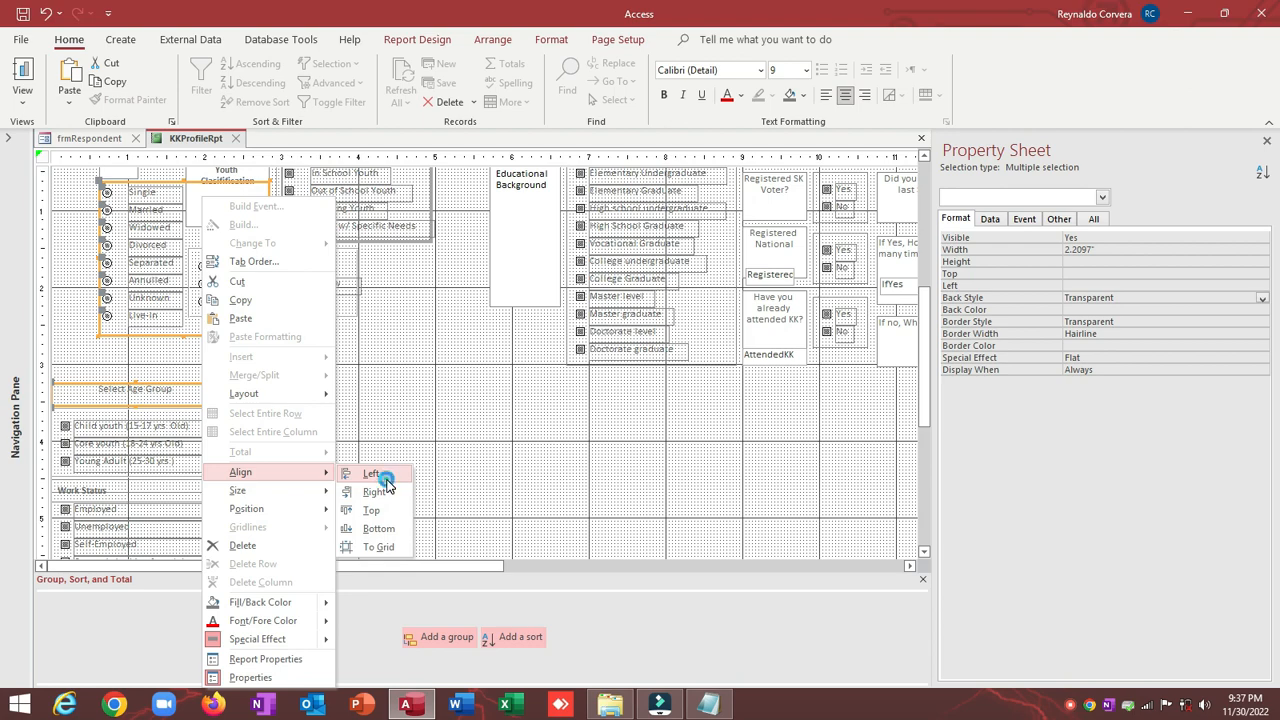
click(385, 480)
click(67, 197)
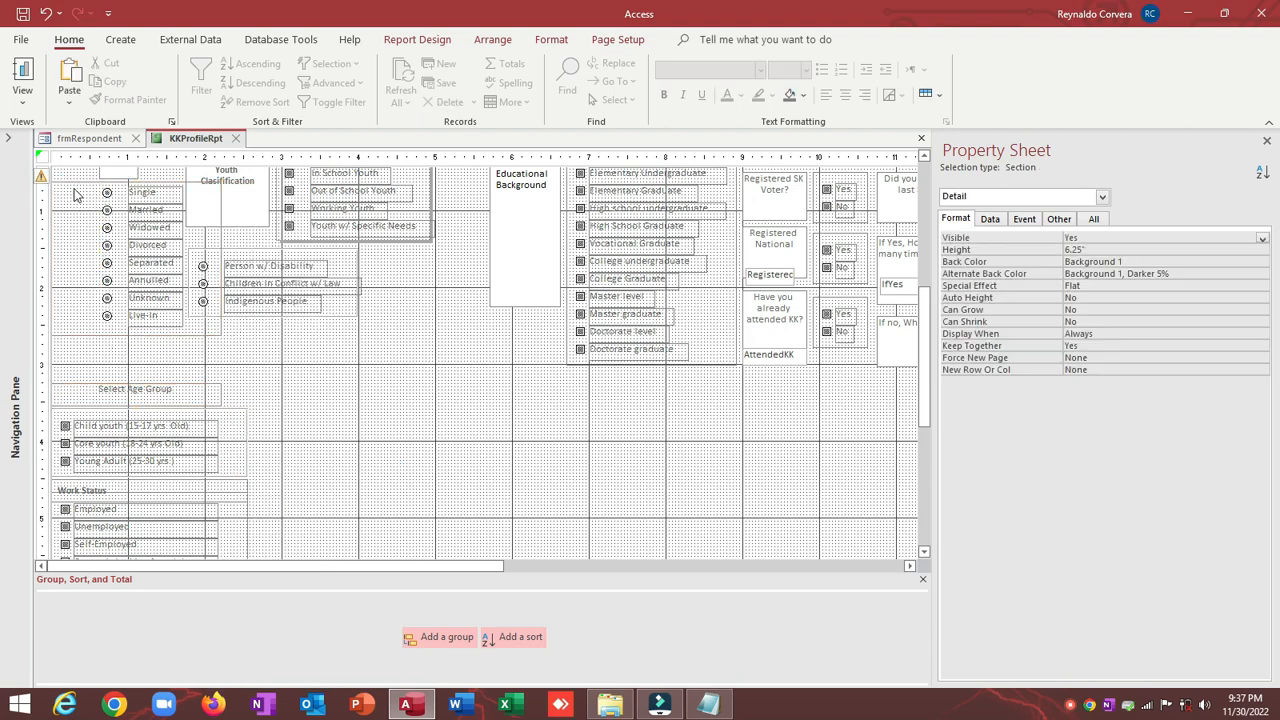
click(74, 189)
Step: Left-align the column of Civil Status option buttons, including Child youth
drag(85, 189, 120, 334)
shift+click(66, 427)
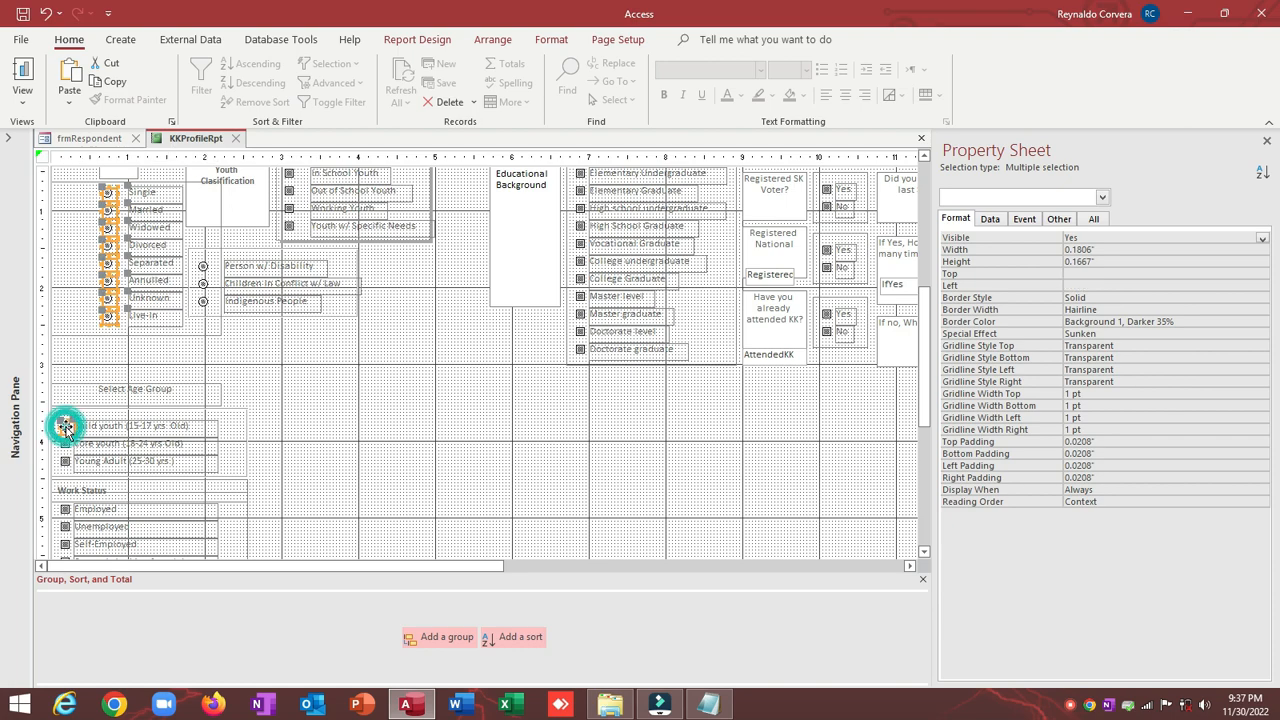
right_click(69, 430)
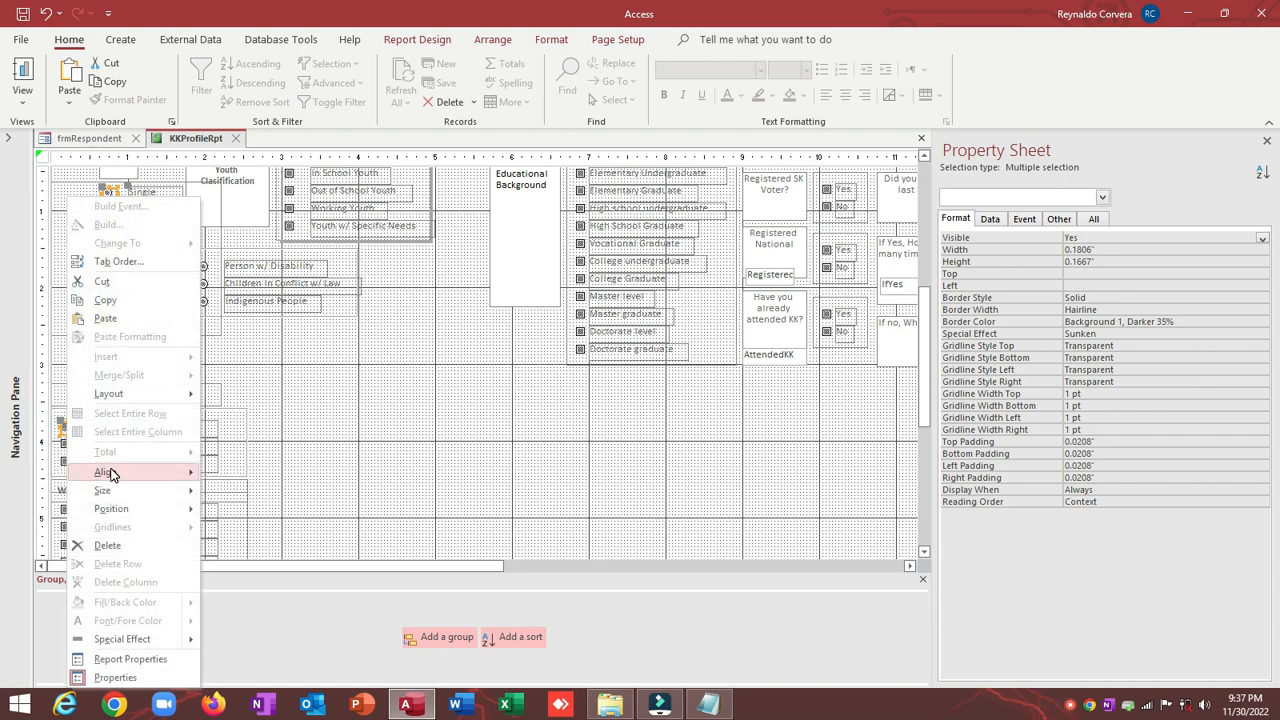
mouse_move(110, 474)
click(222, 474)
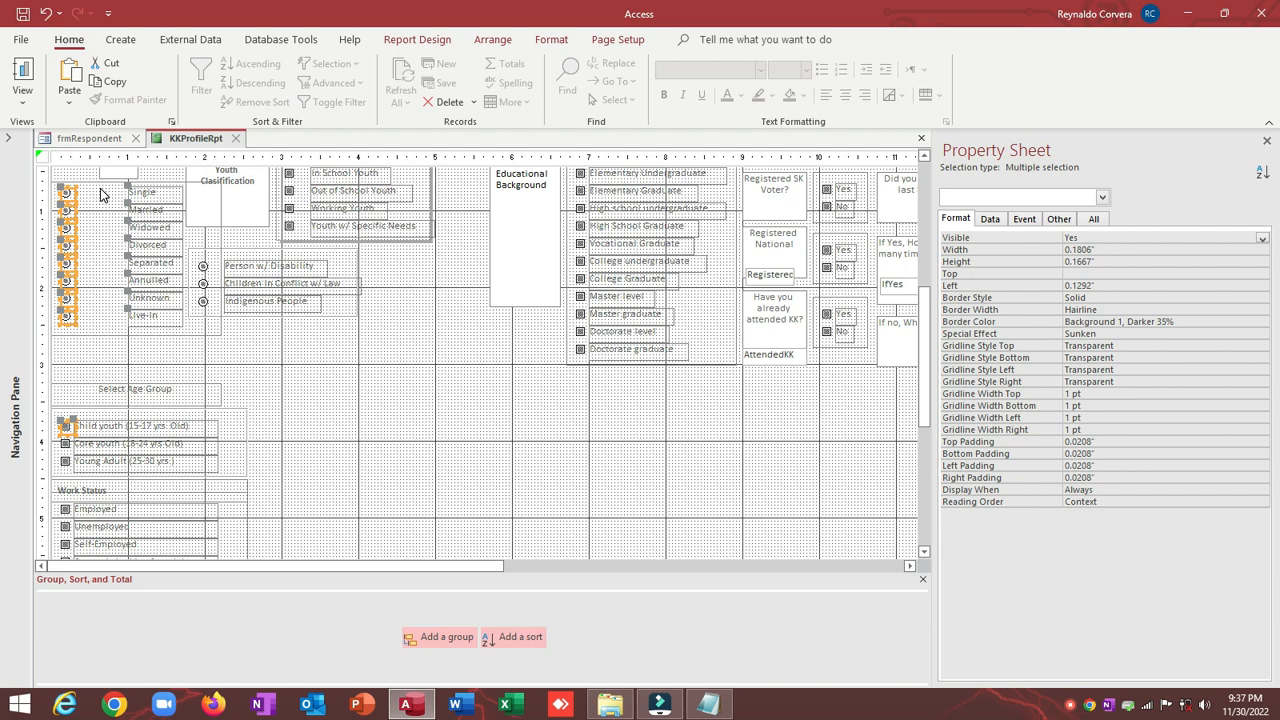
Step: Left-align the option labels Single through Live-in together with Child youth
drag(100, 195, 164, 342)
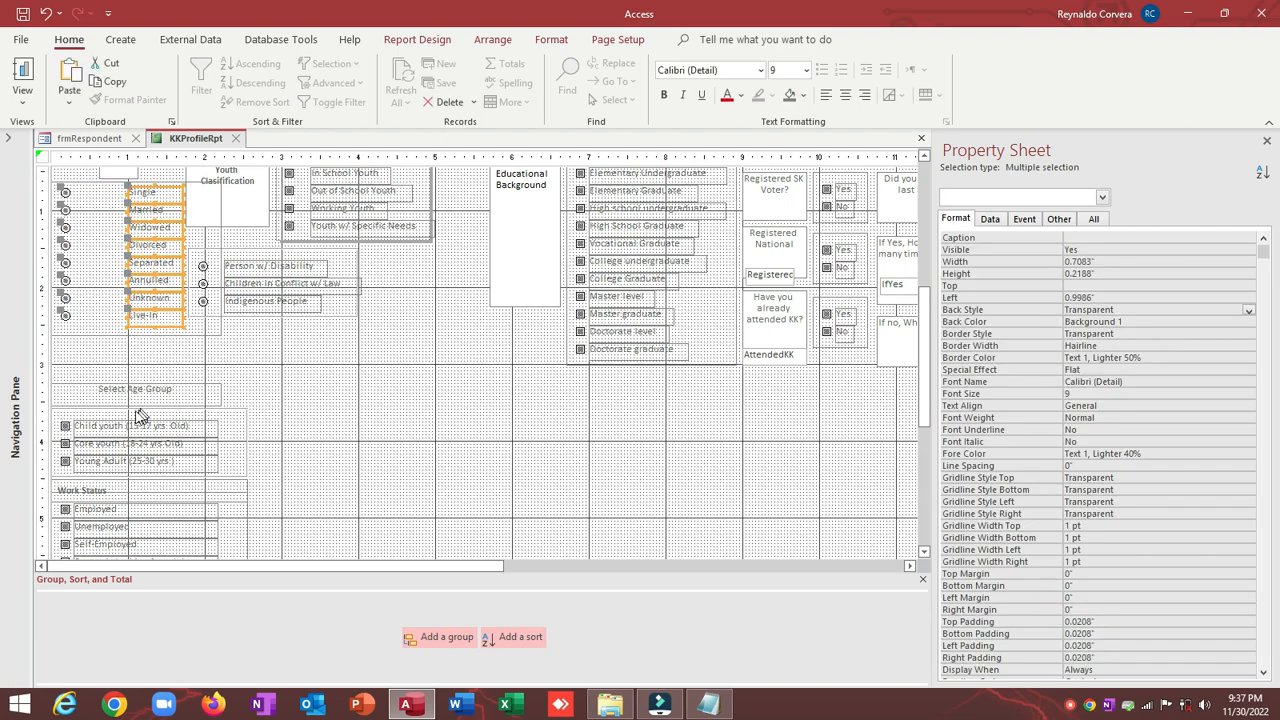
shift+click(97, 430)
right_click(97, 430)
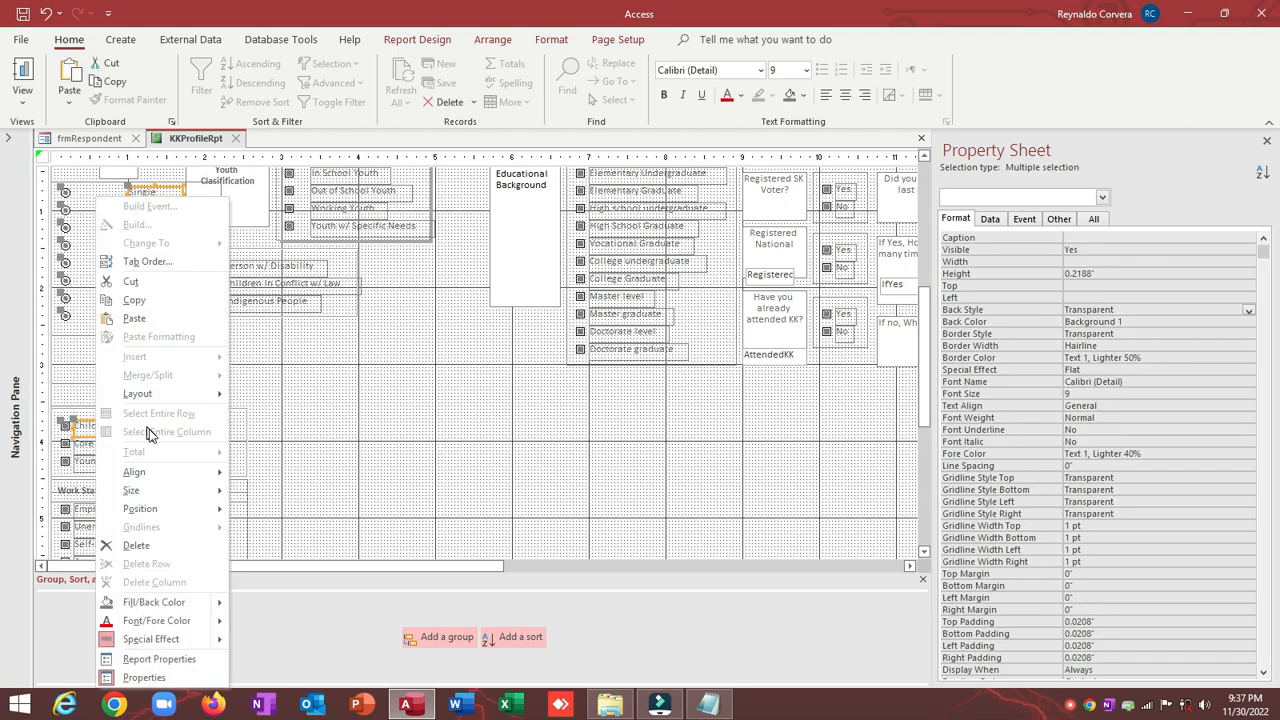
mouse_move(155, 478)
click(258, 503)
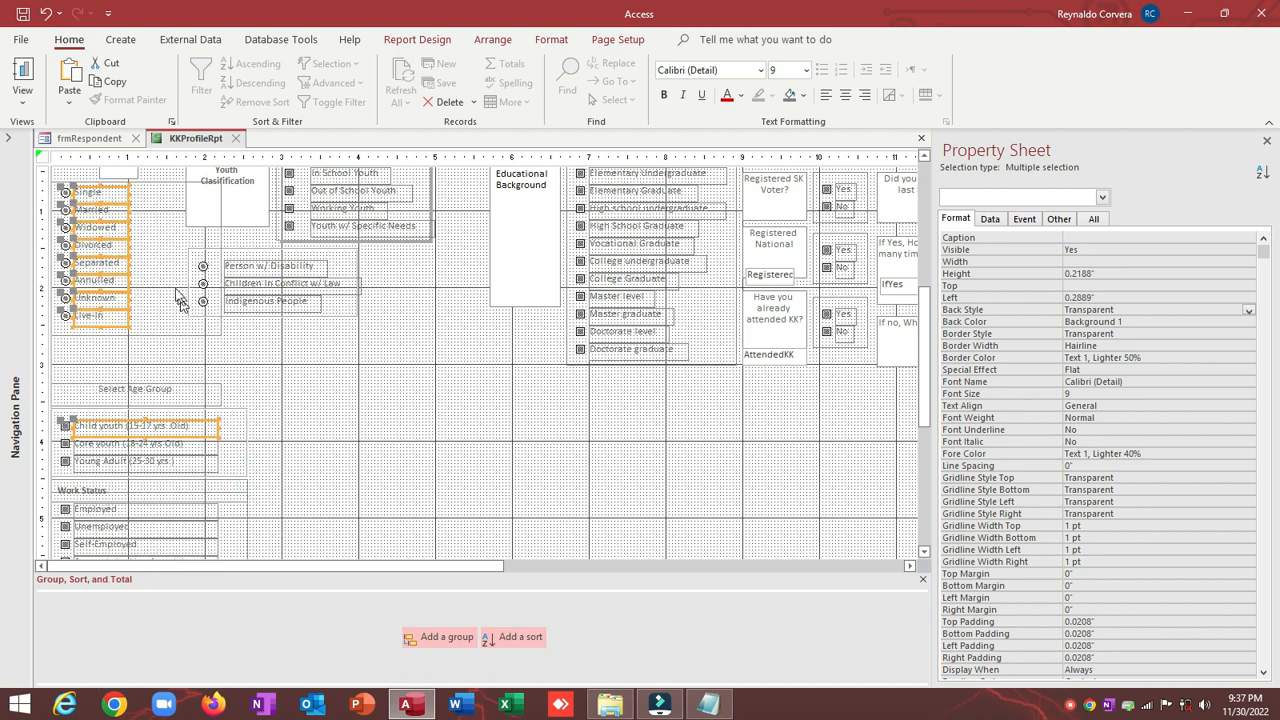
click(150, 268)
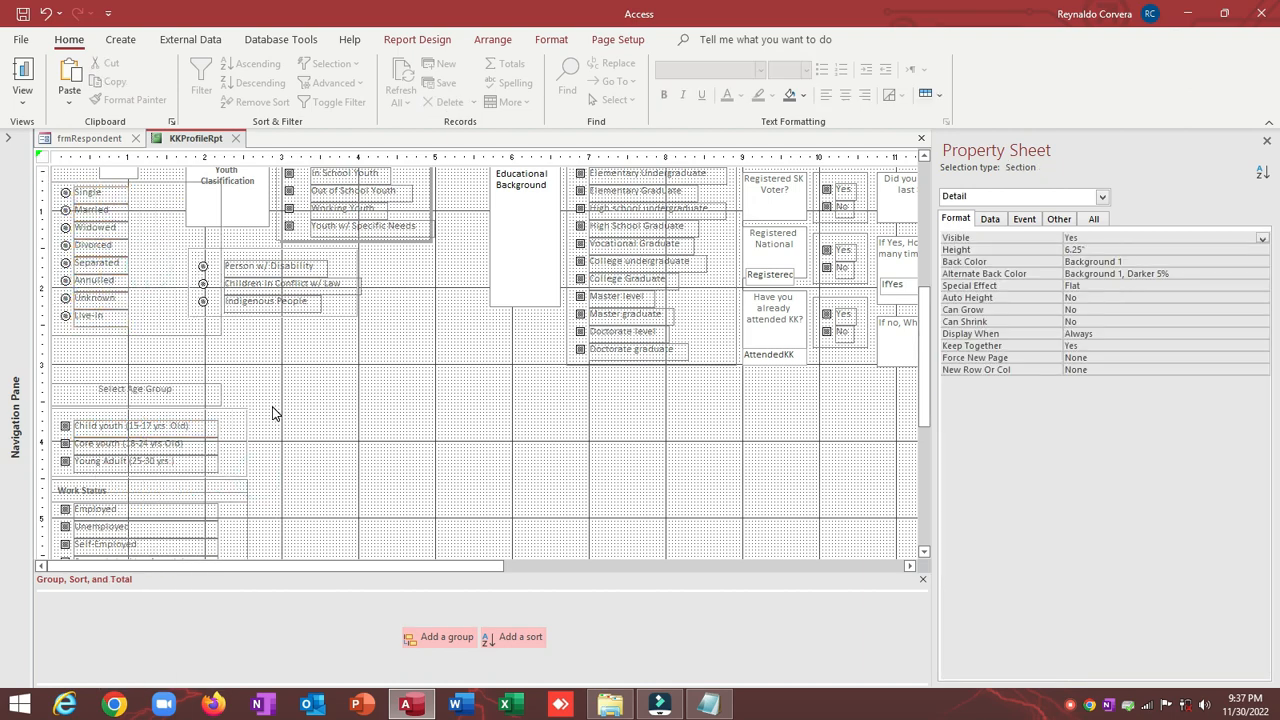
scroll(270, 413, up, 2)
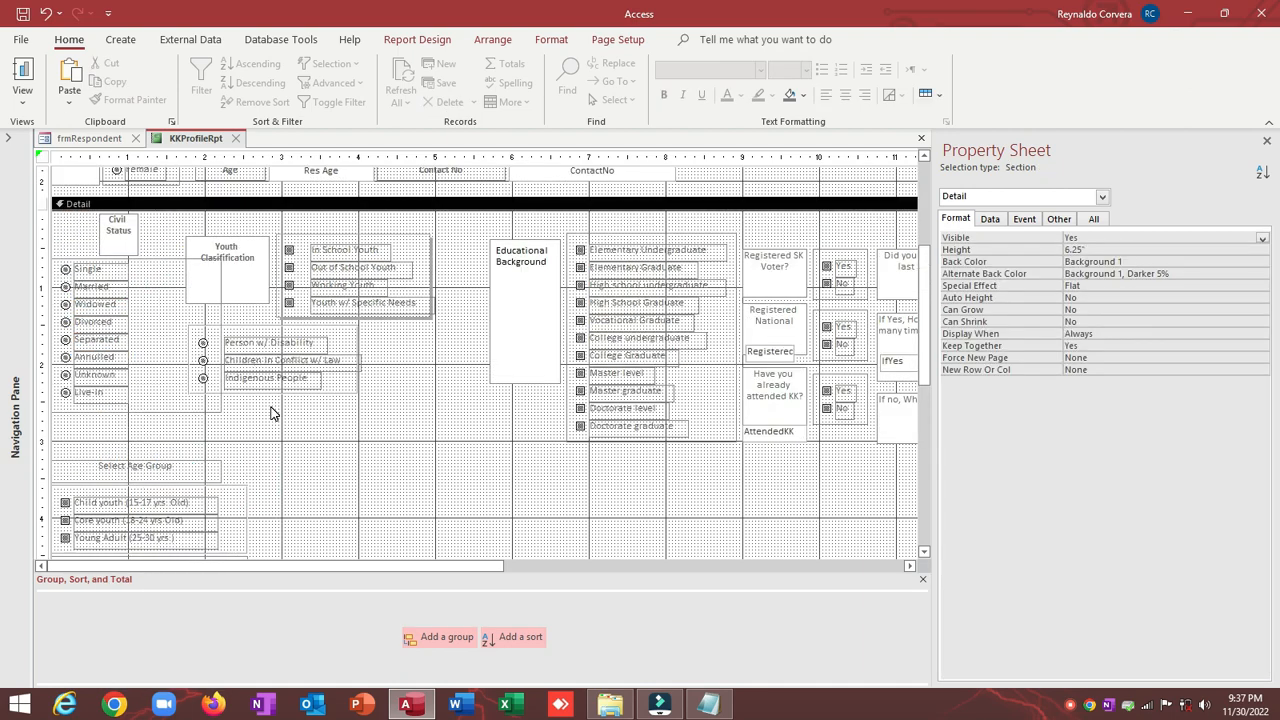
Step: Narrow the Civil Status group to about 1.17 inches and left-align its label with it
click(168, 262)
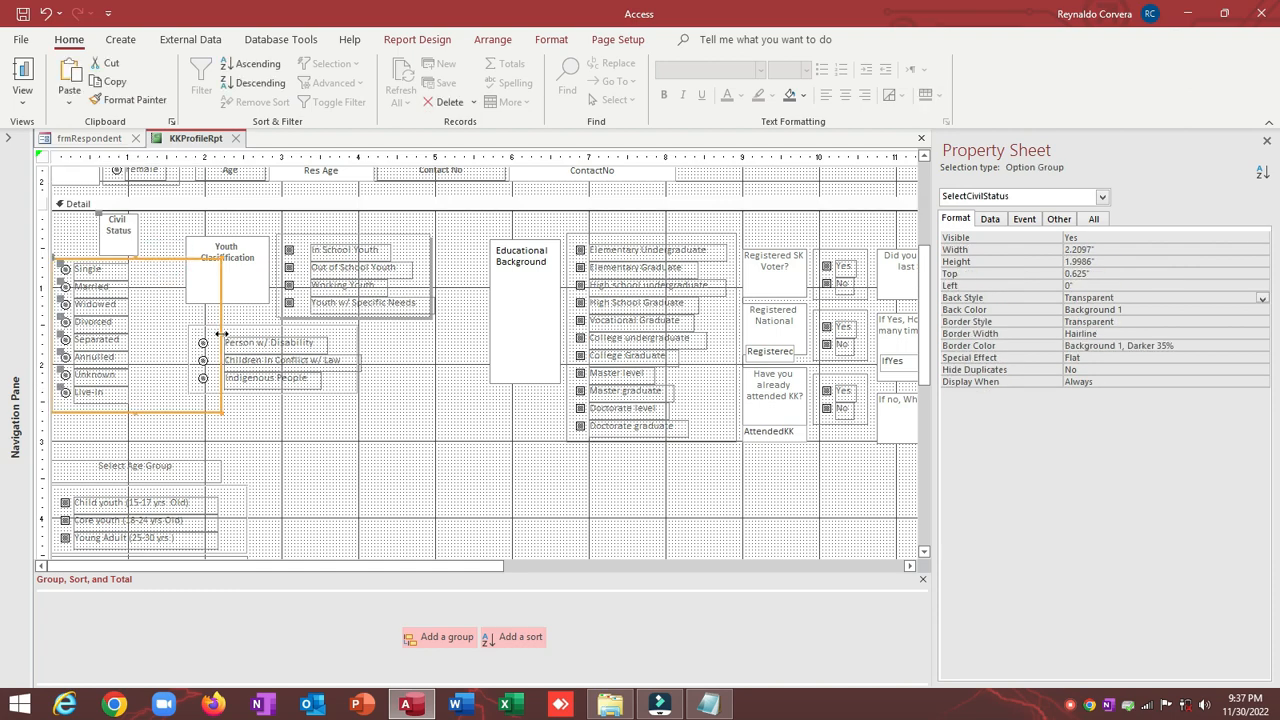
drag(221, 334, 143, 346)
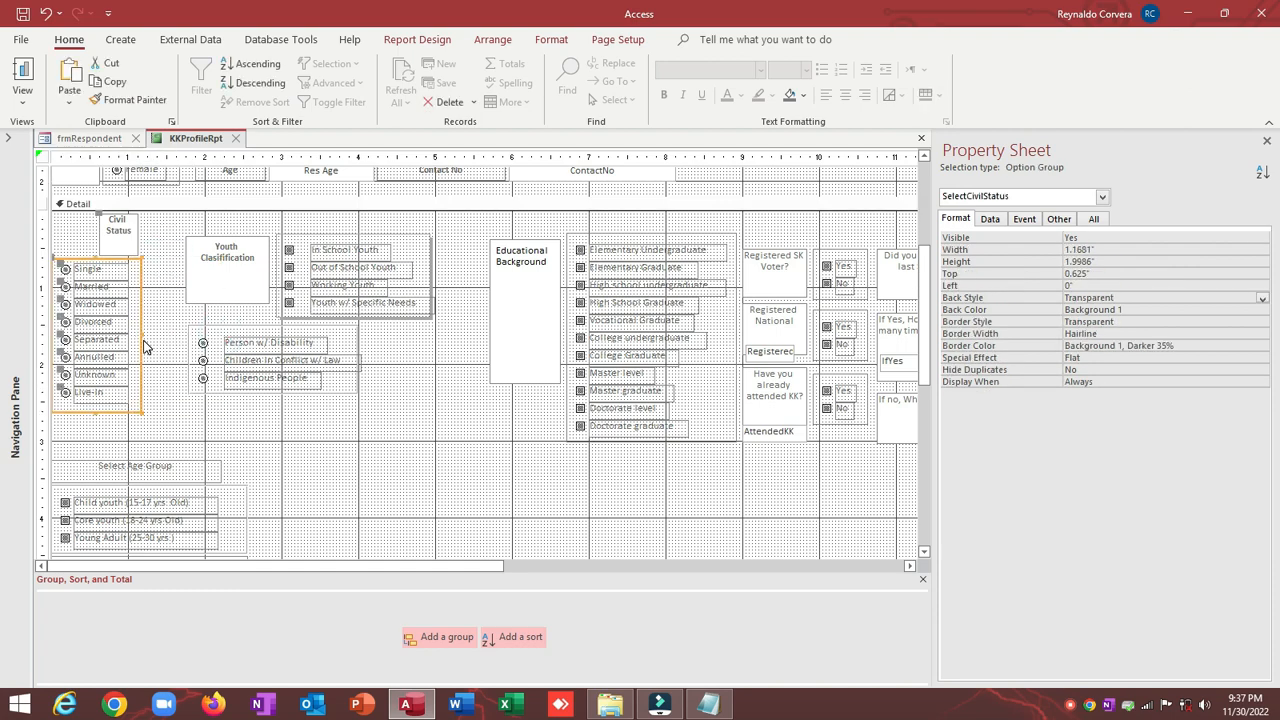
click(106, 229)
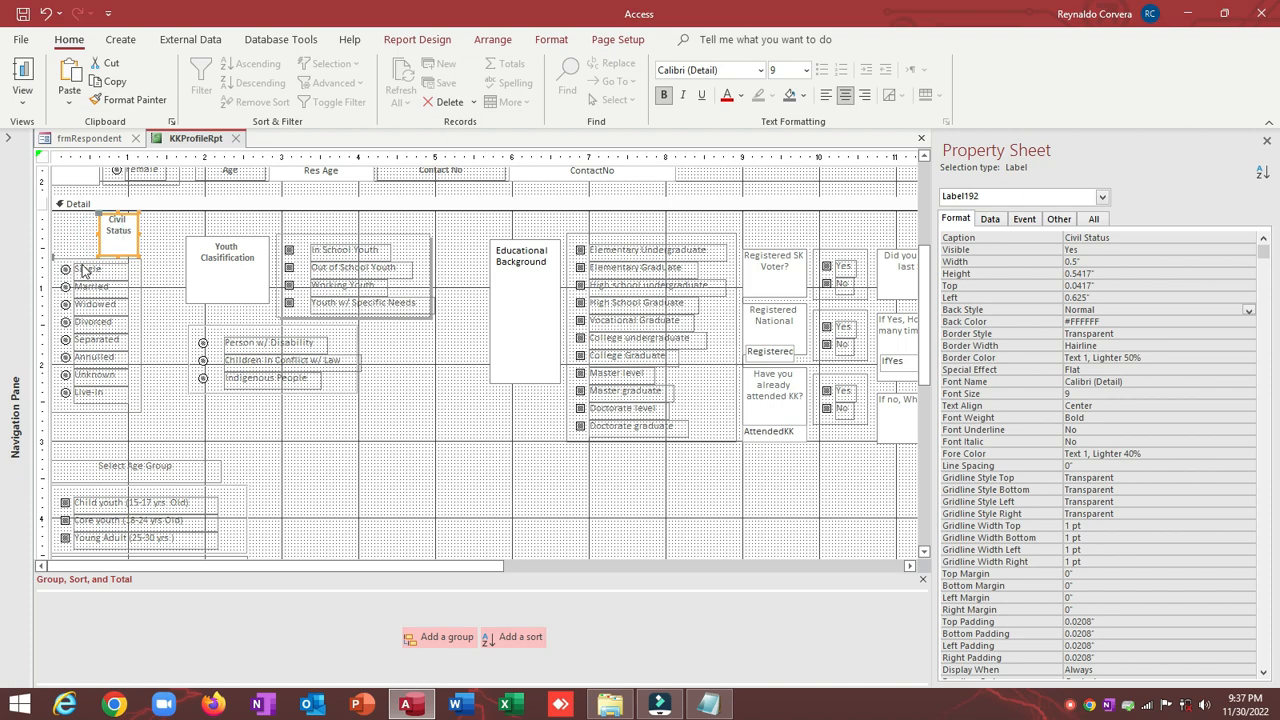
shift+click(80, 256)
right_click(82, 255)
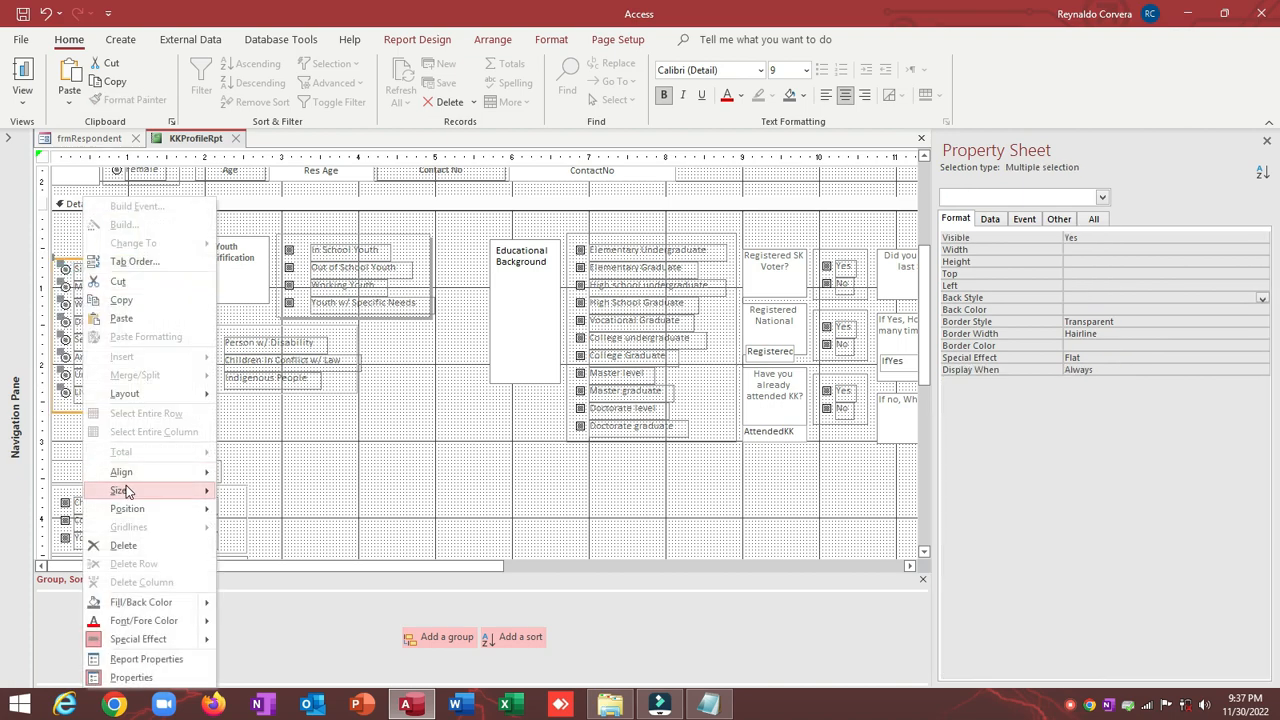
mouse_move(137, 476)
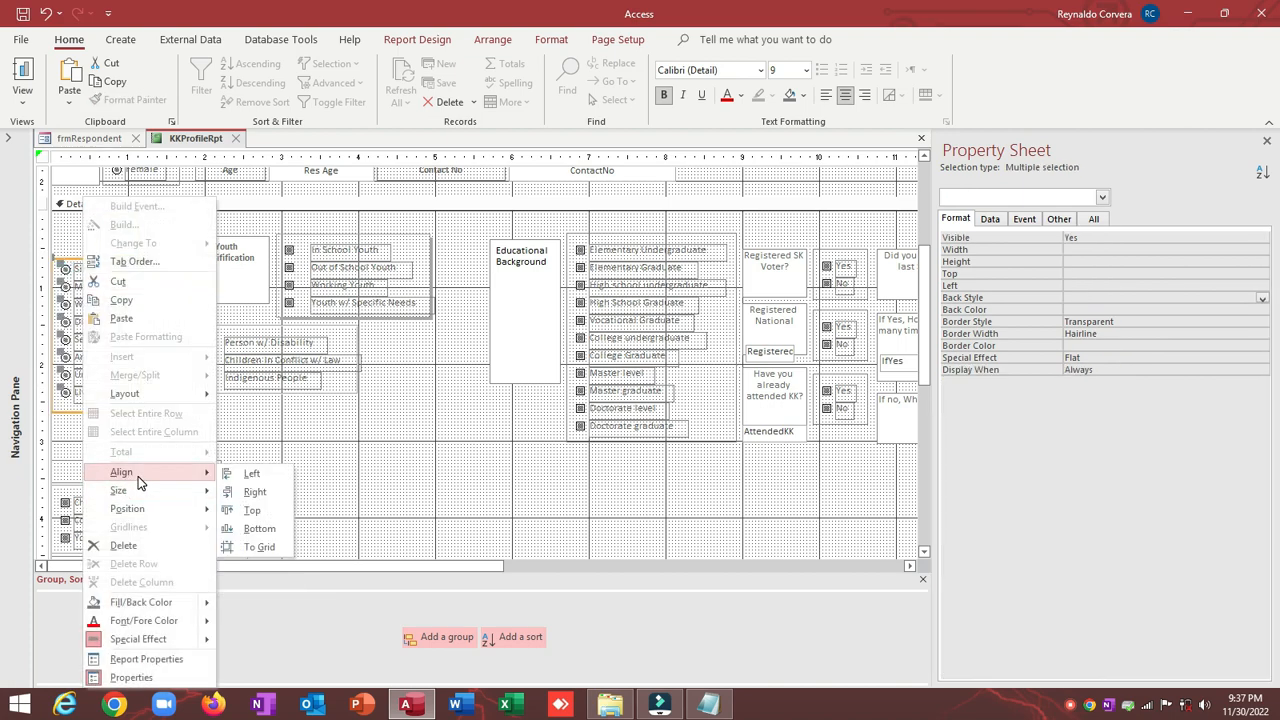
click(251, 474)
Step: Make the Civil Status label as wide as the group and shorten it into a thin strip
right_click(64, 220)
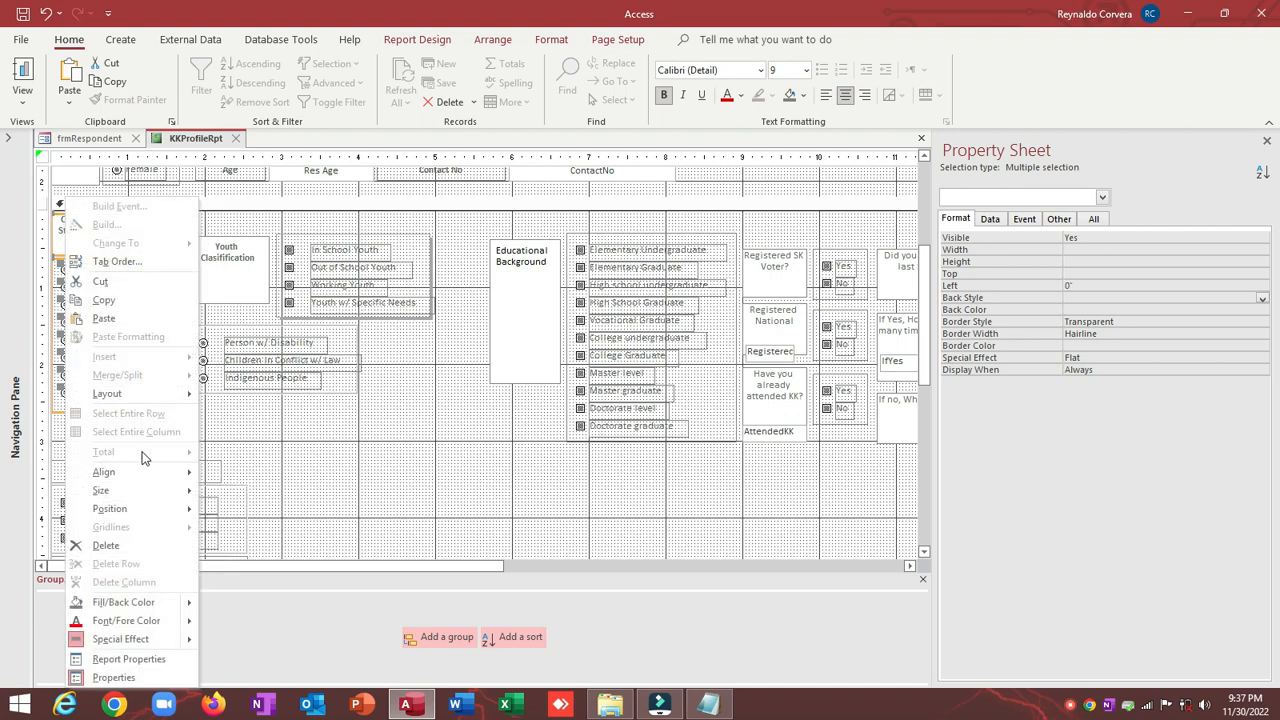
mouse_move(130, 490)
click(277, 566)
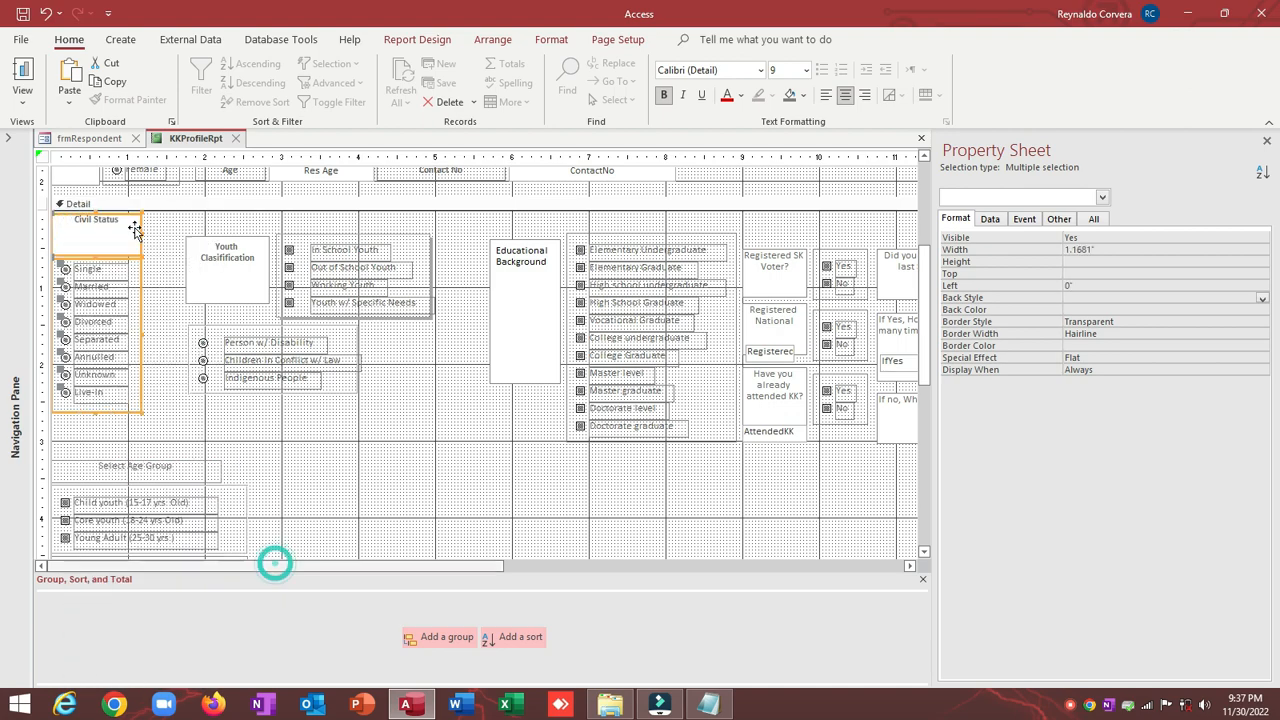
click(95, 222)
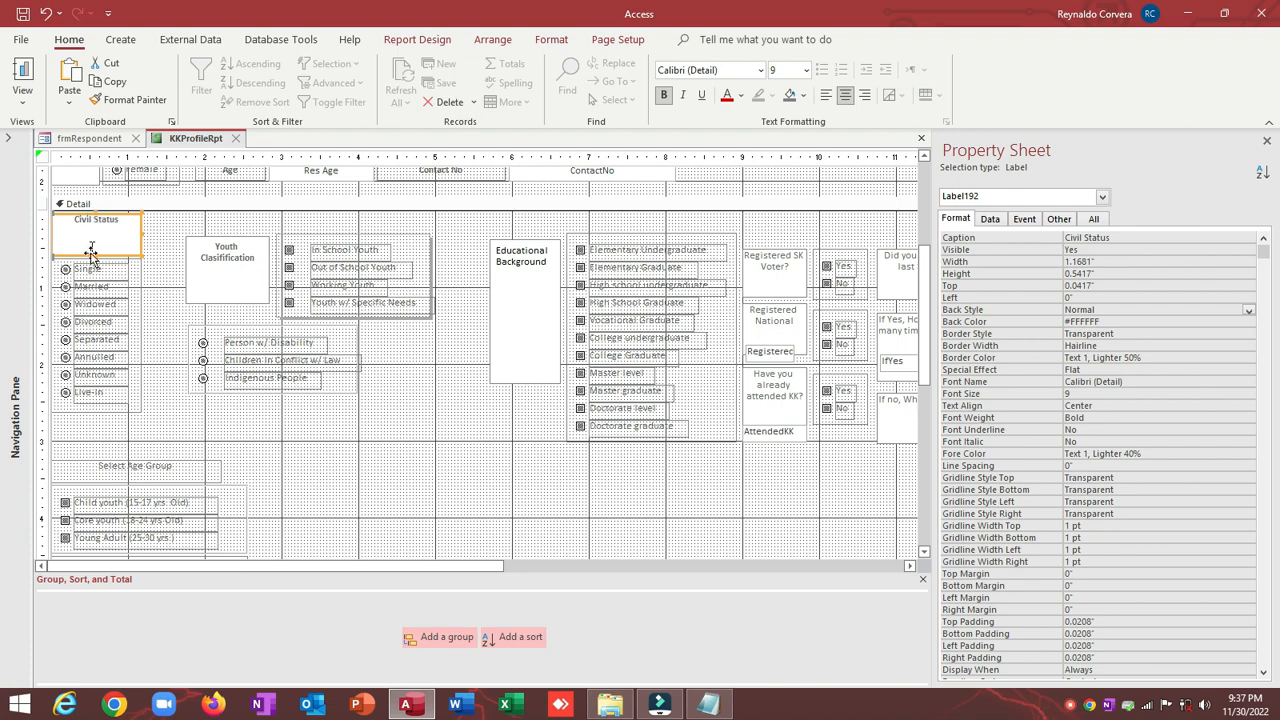
drag(95, 216, 95, 241)
click(150, 226)
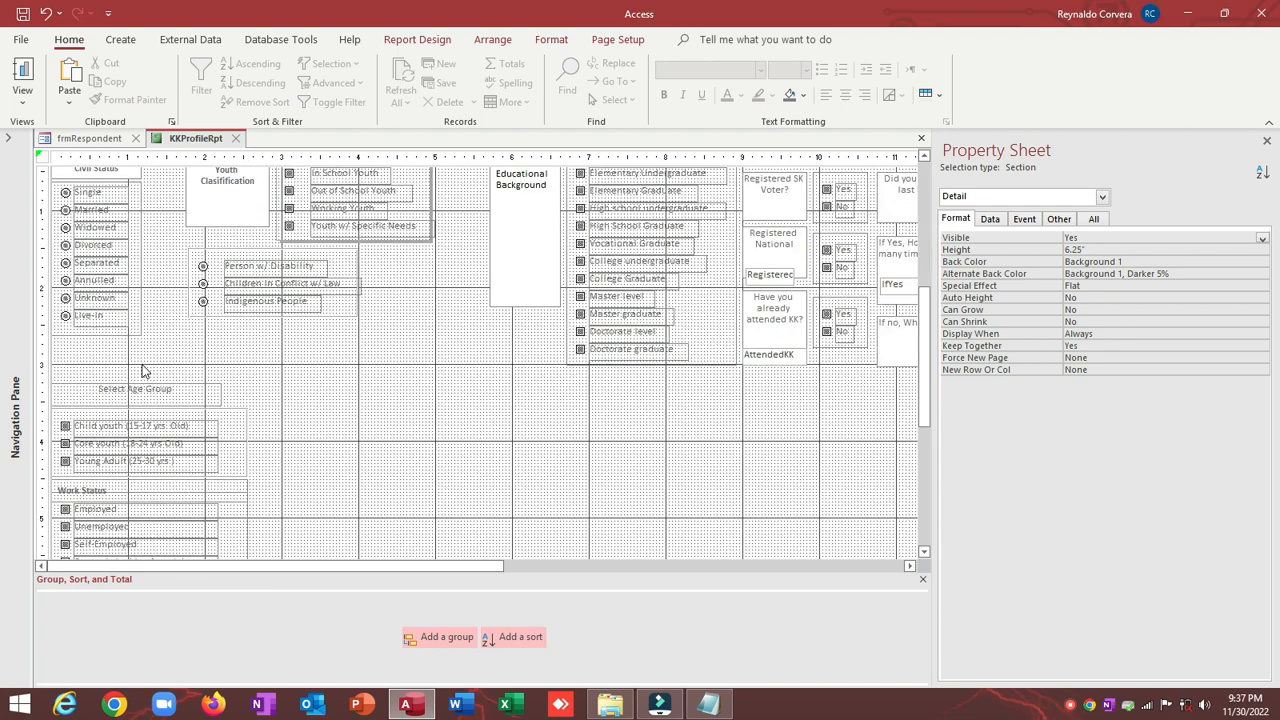
scroll(143, 370, down, 3)
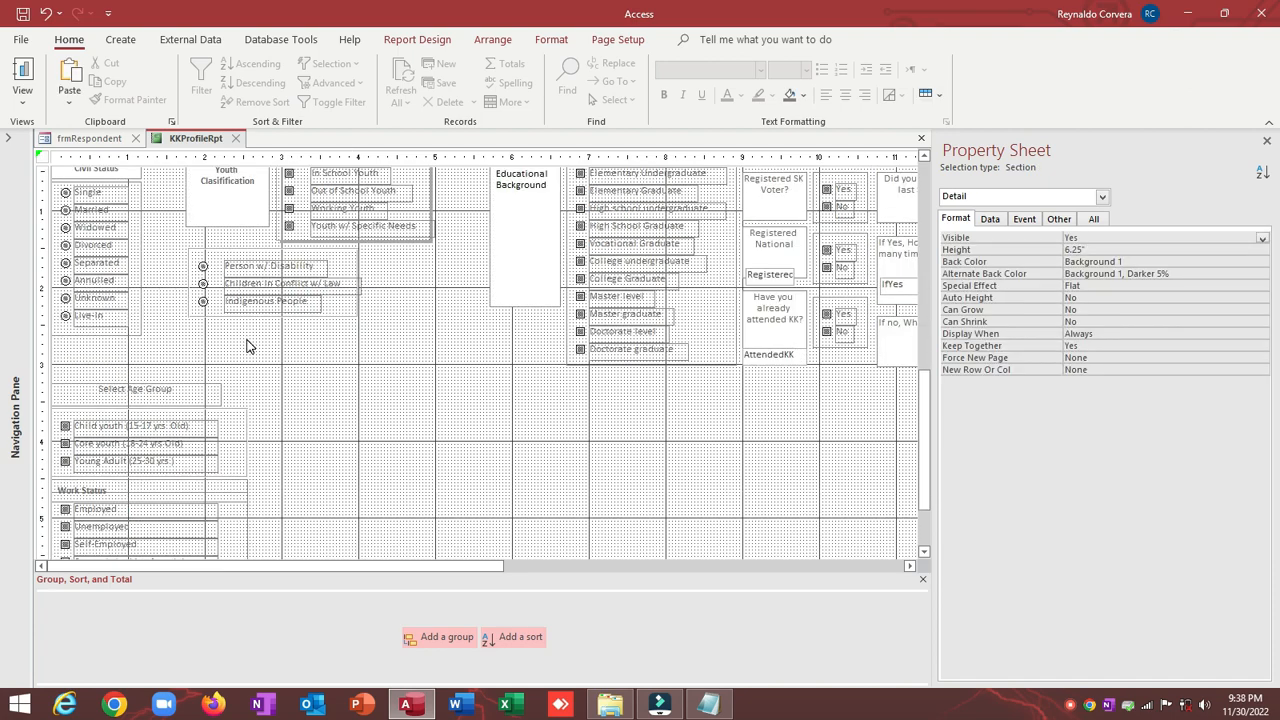
scroll(138, 357, down, 3)
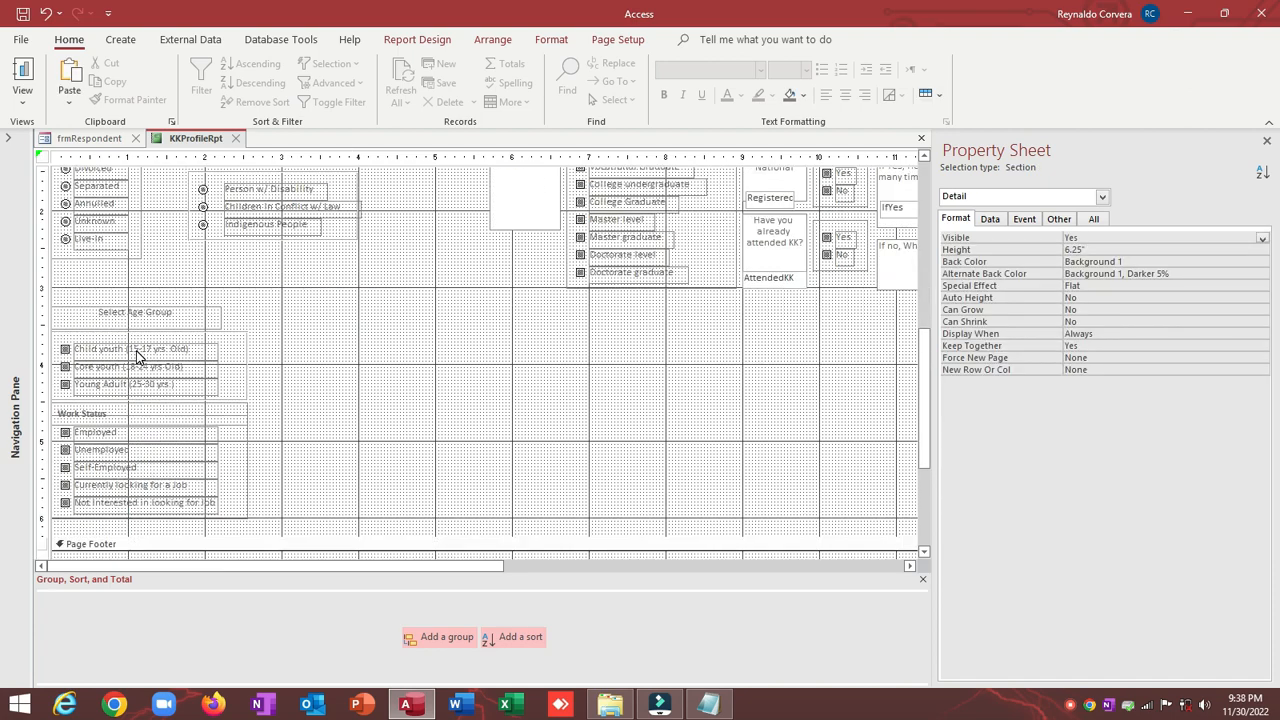
scroll(138, 357, up, 3)
Step: Delete the empty row from the page header layout
click(115, 388)
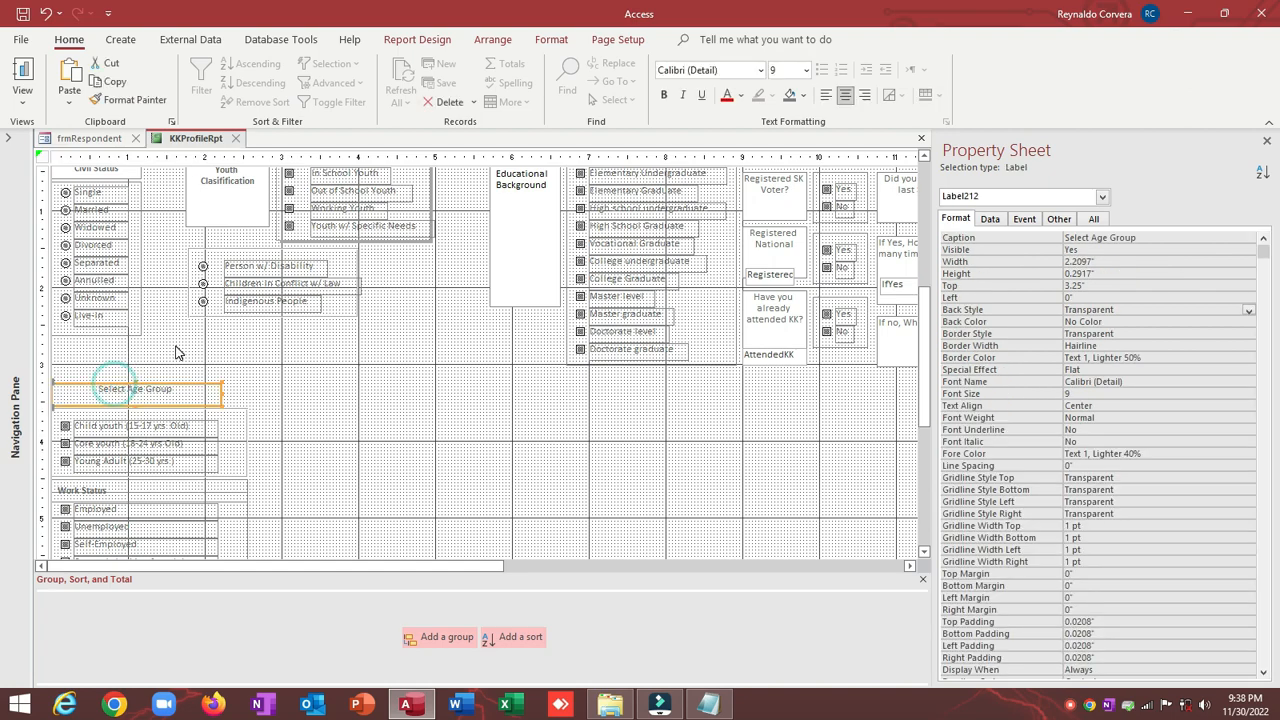
scroll(115, 388, up, 9)
click(166, 290)
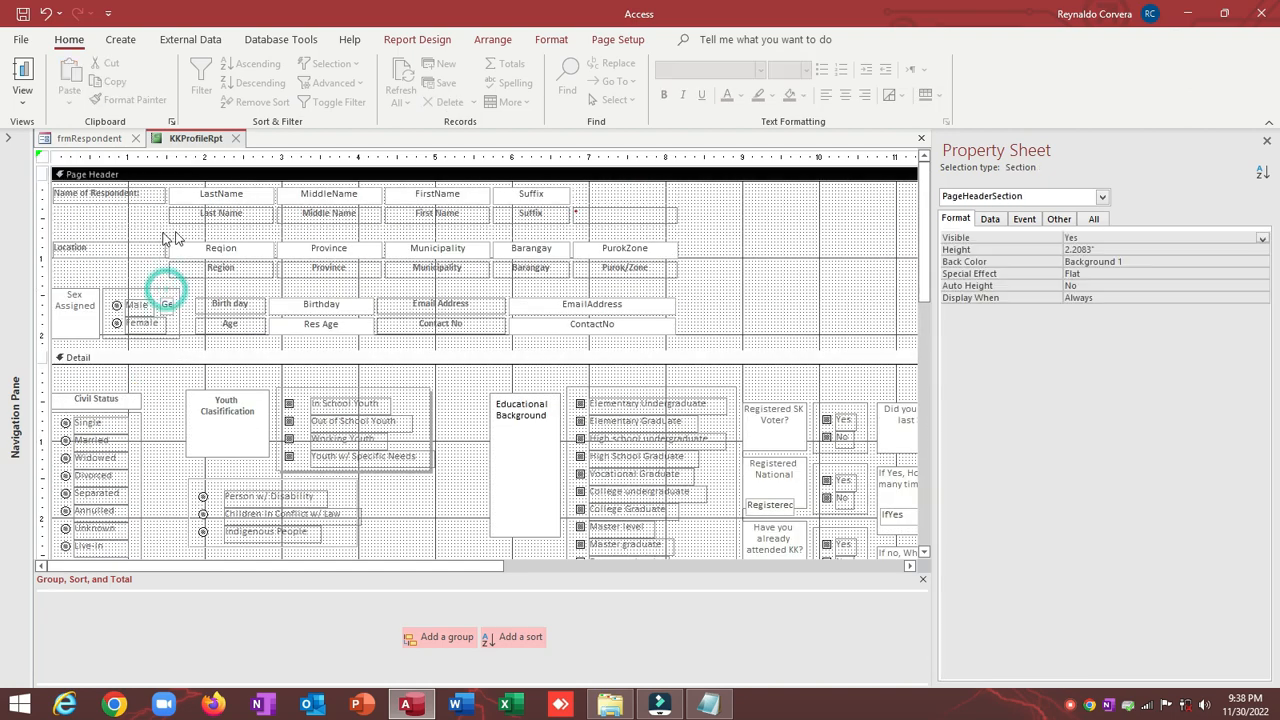
click(171, 229)
click(48, 231)
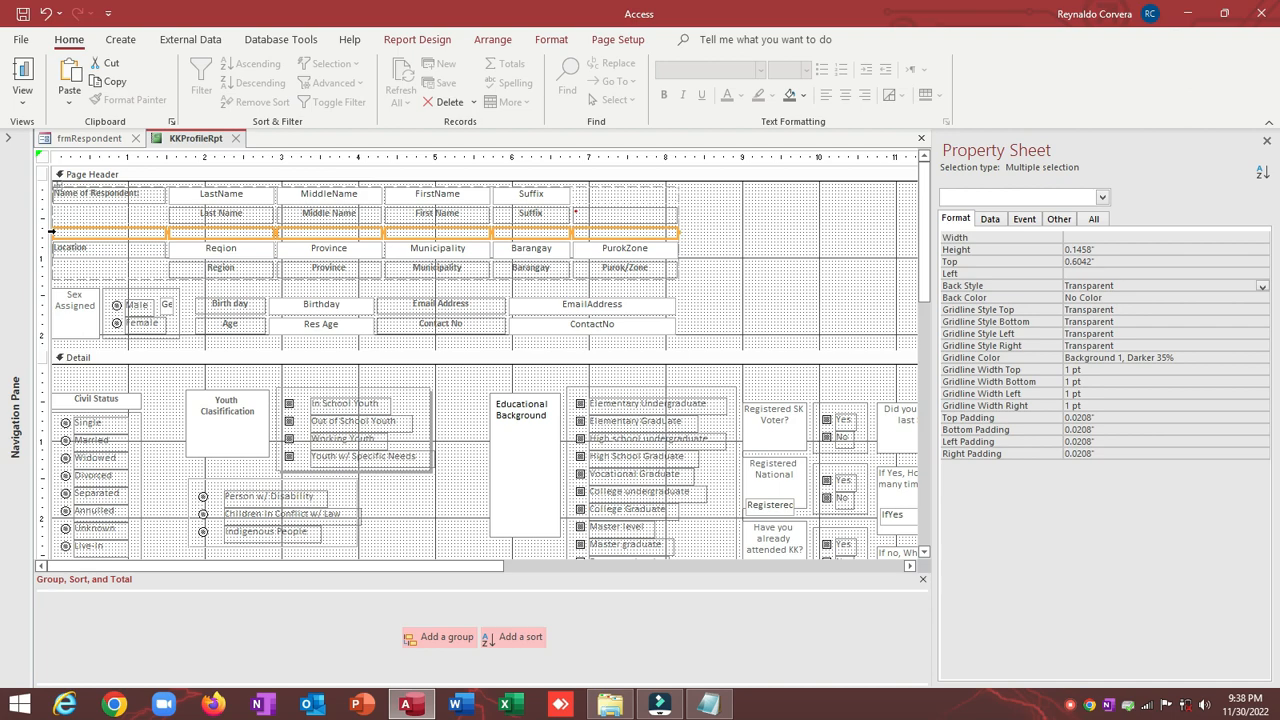
key(Delete)
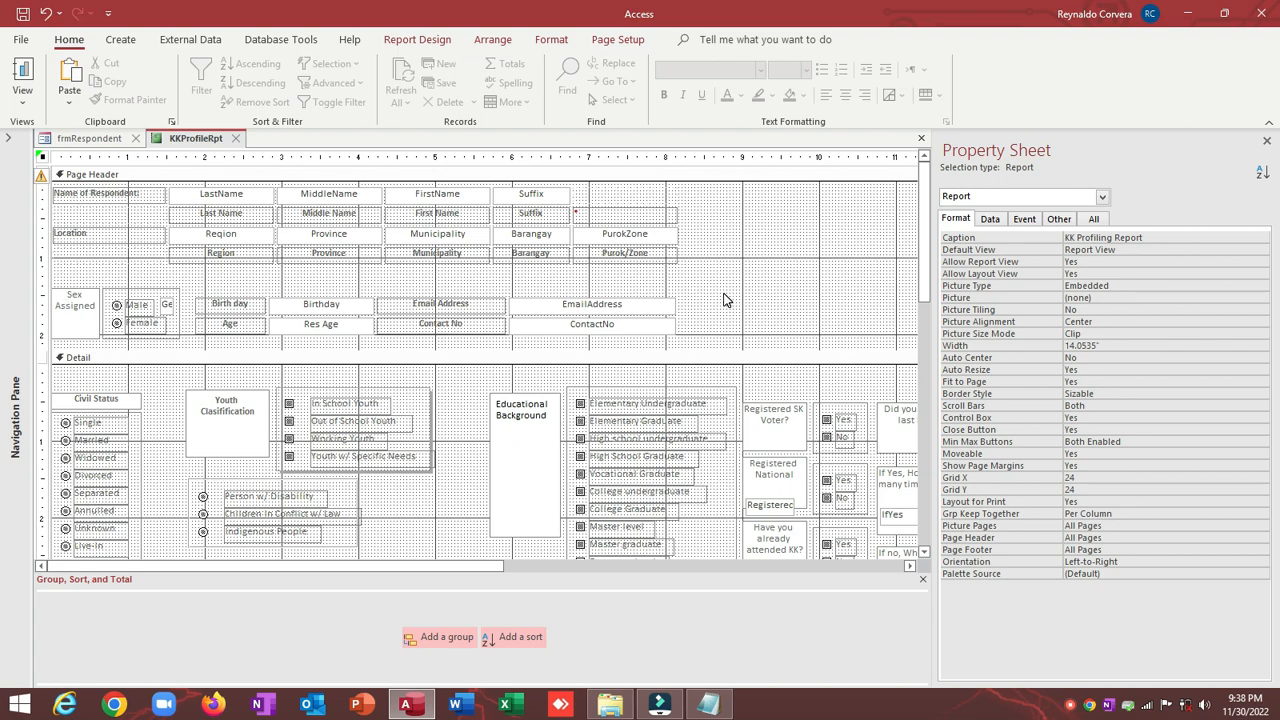
Step: Nudge the Sex, Birthday, Age and contact rows up and shorten the Page Header to 1.875"
drag(726, 295, 0, 330)
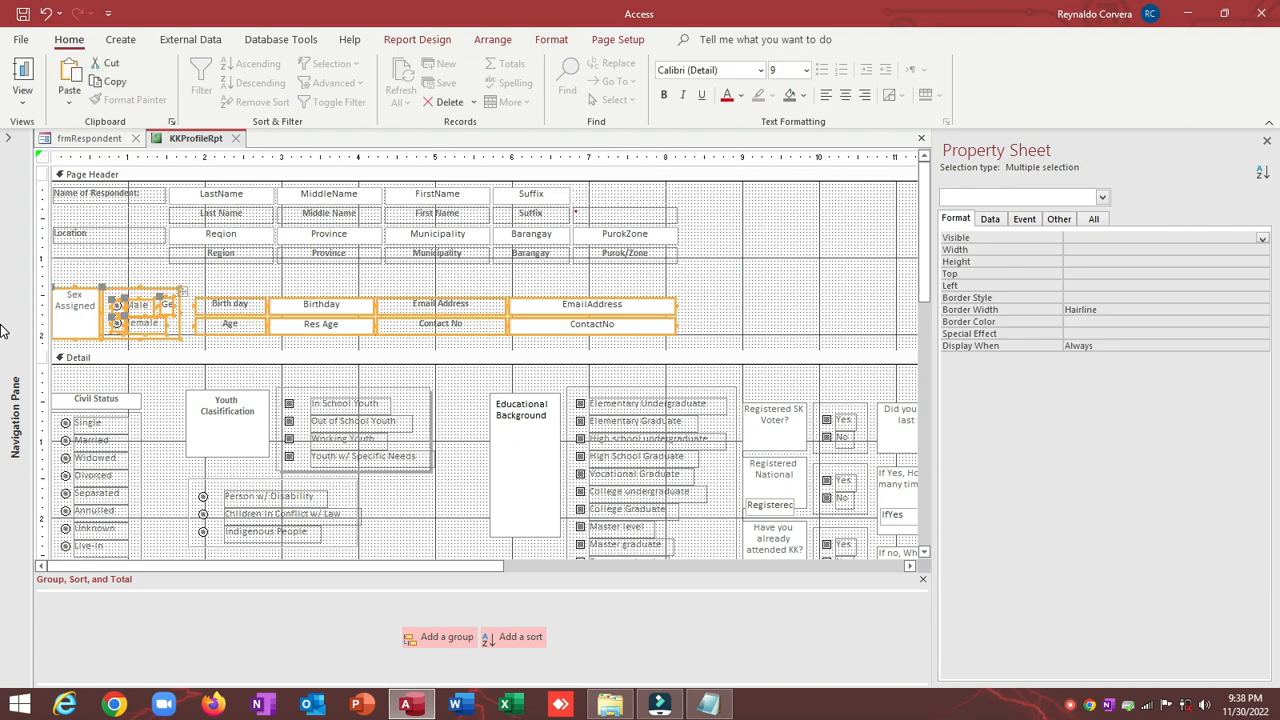
key(Up)
key(Up)
key(Up)
key(Up)
key(Up)
key(Up)
key(Up)
key(Up)
key(Up)
key(Up)
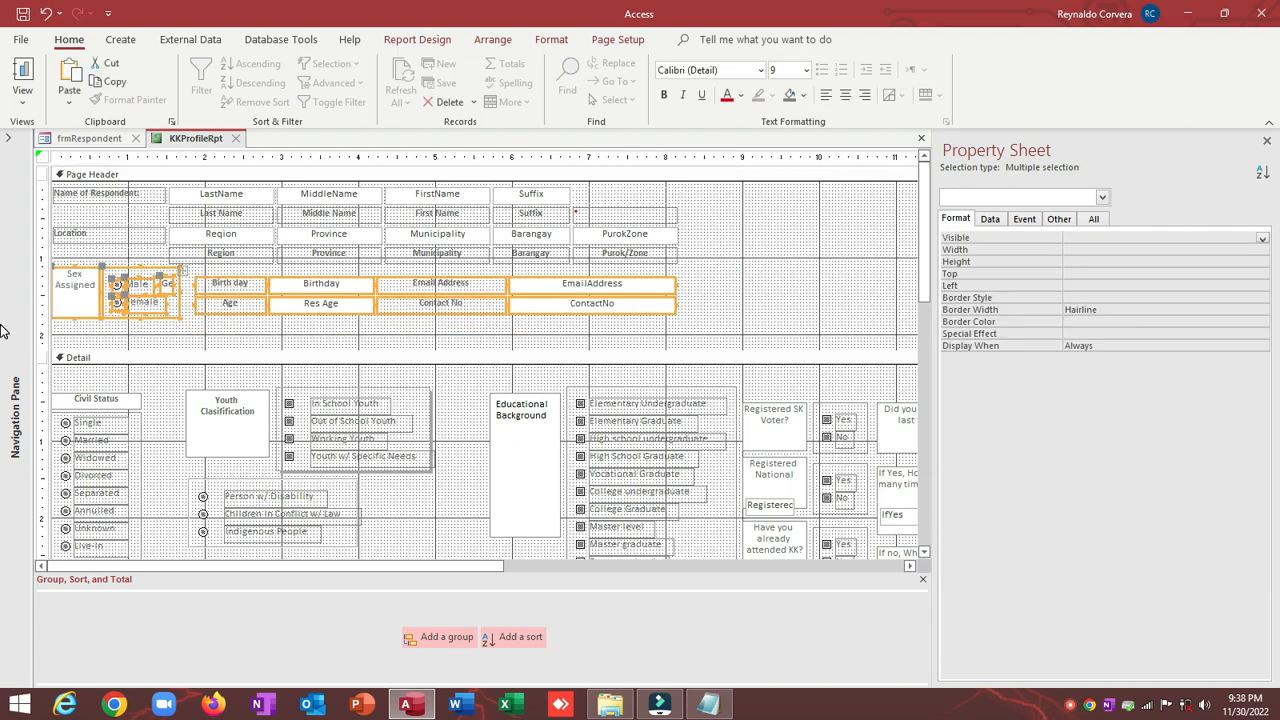
click(97, 345)
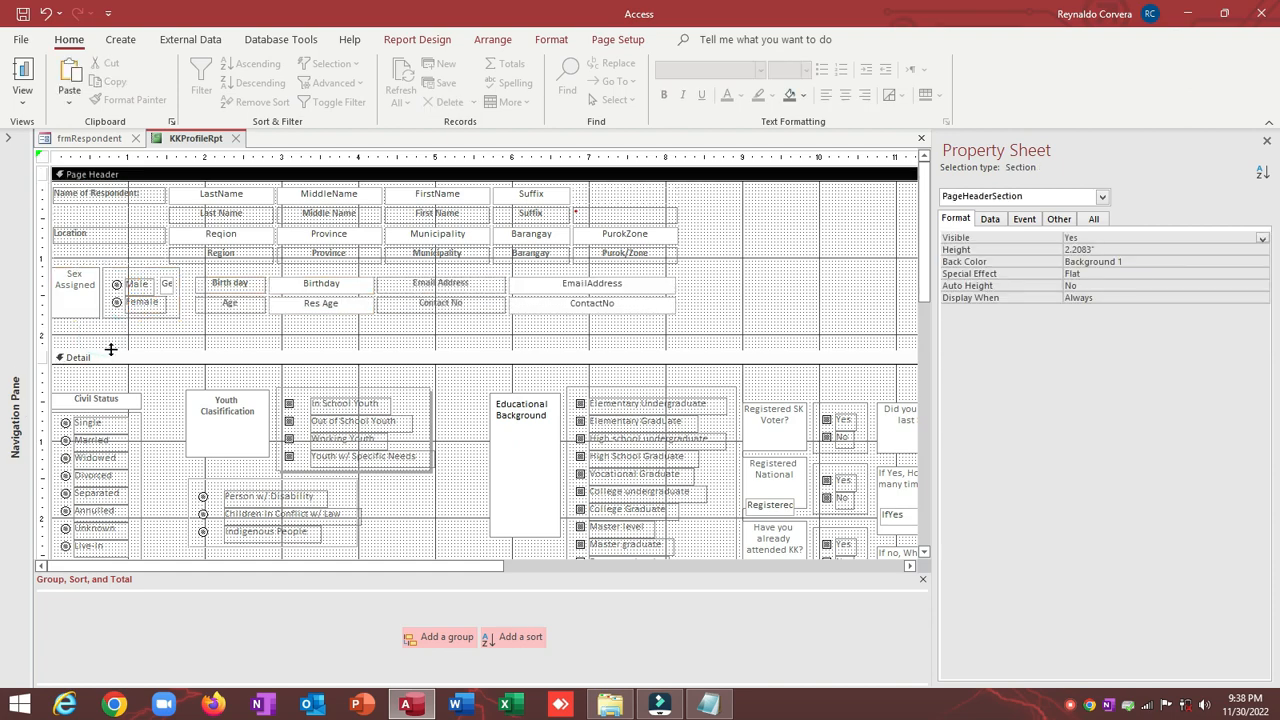
drag(104, 350, 104, 322)
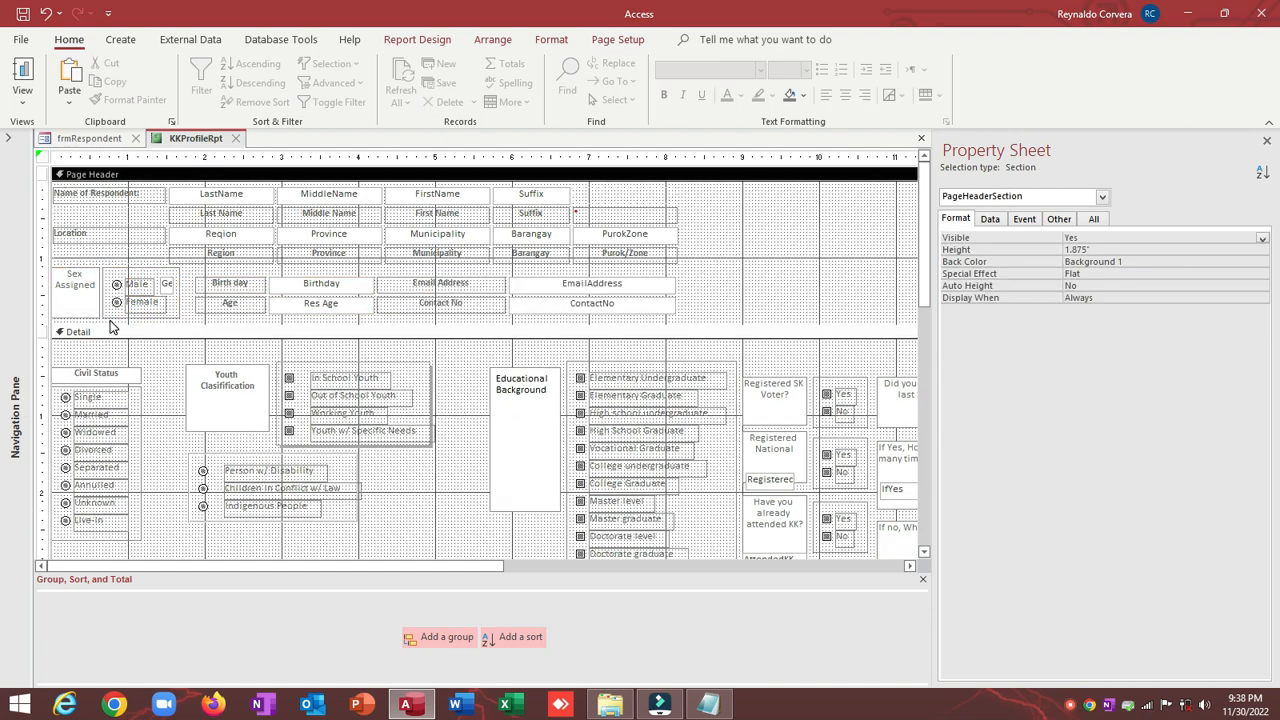
scroll(112, 327, down, 5)
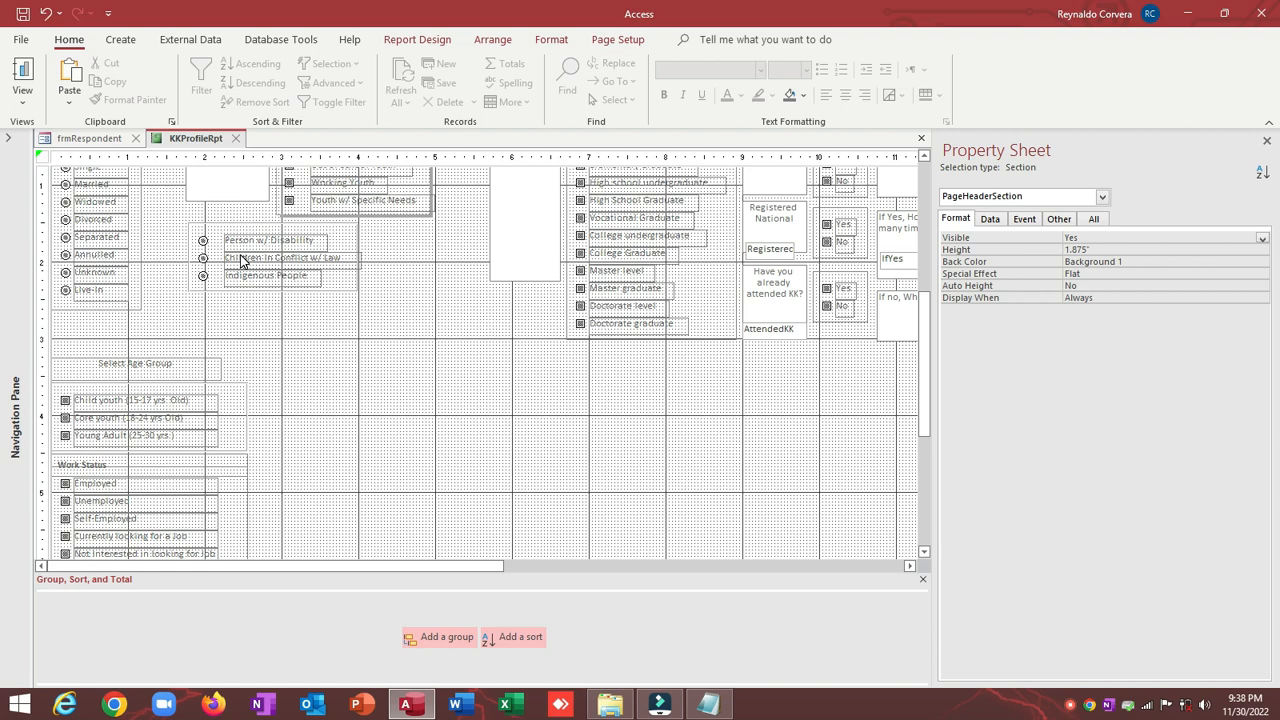
scroll(240, 262, up, 2)
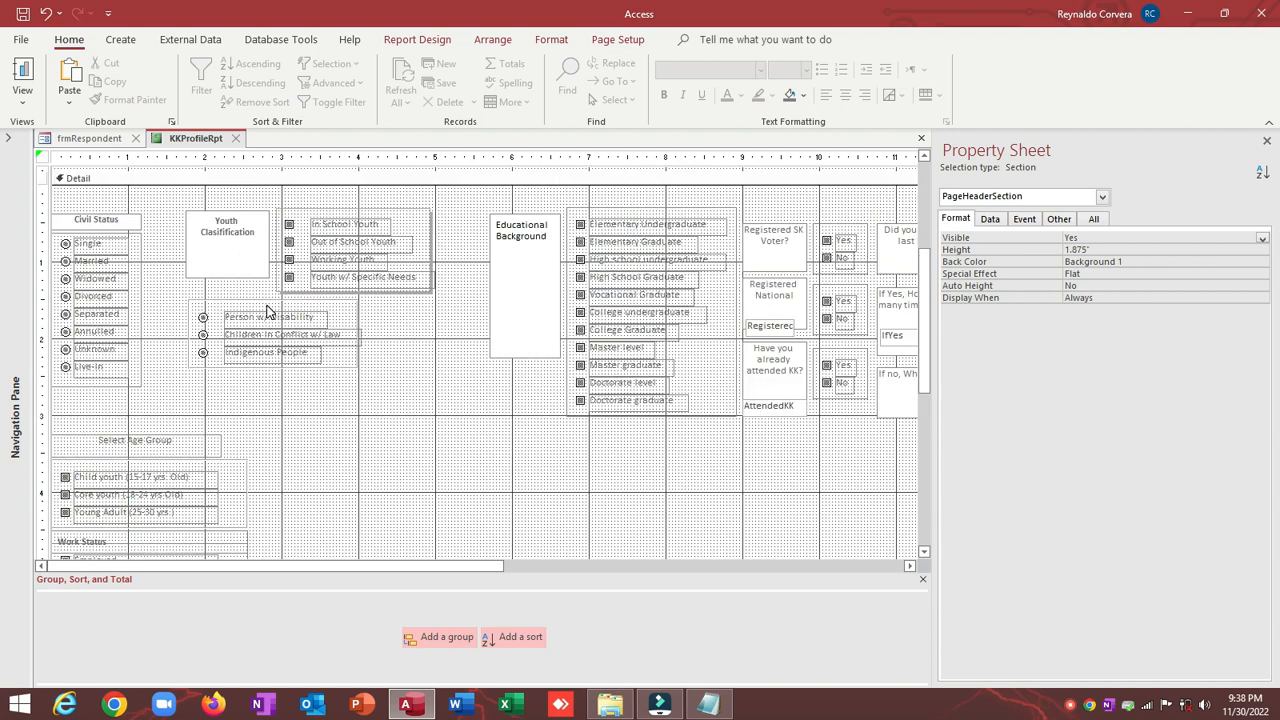
scroll(466, 285, down, 2)
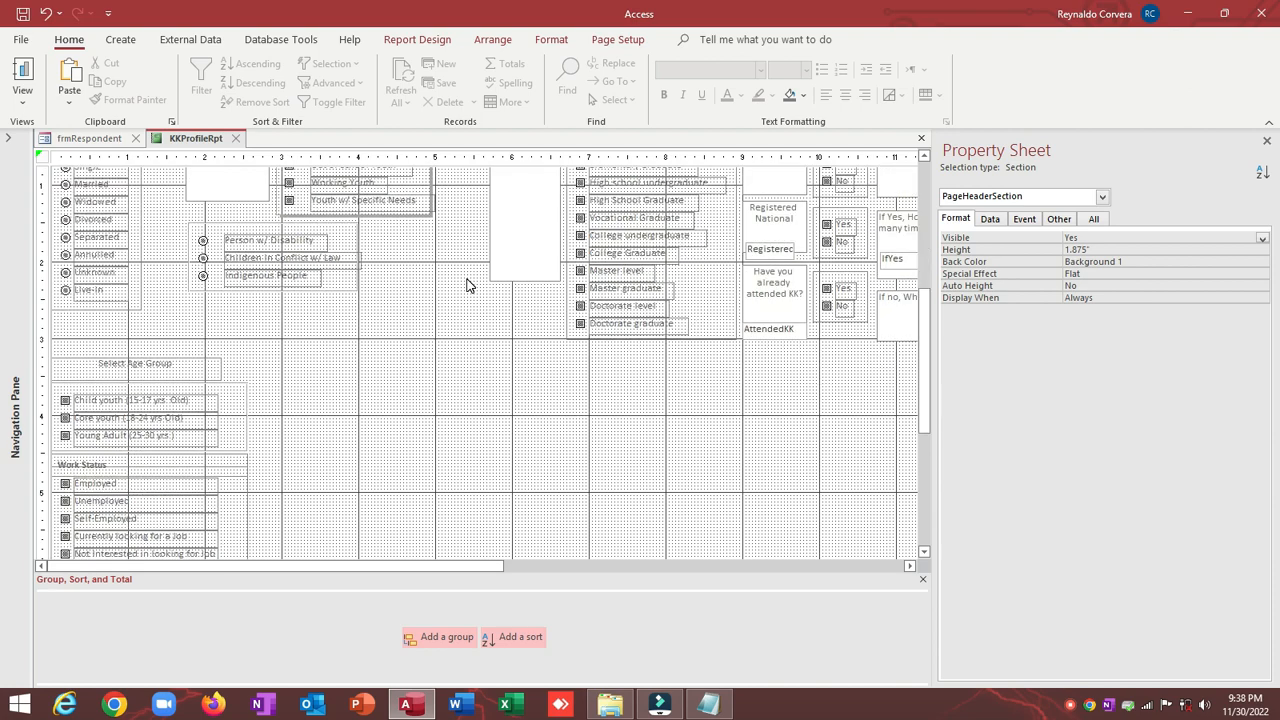
scroll(466, 285, up, 2)
scroll(466, 285, down, 2)
scroll(466, 285, up, 2)
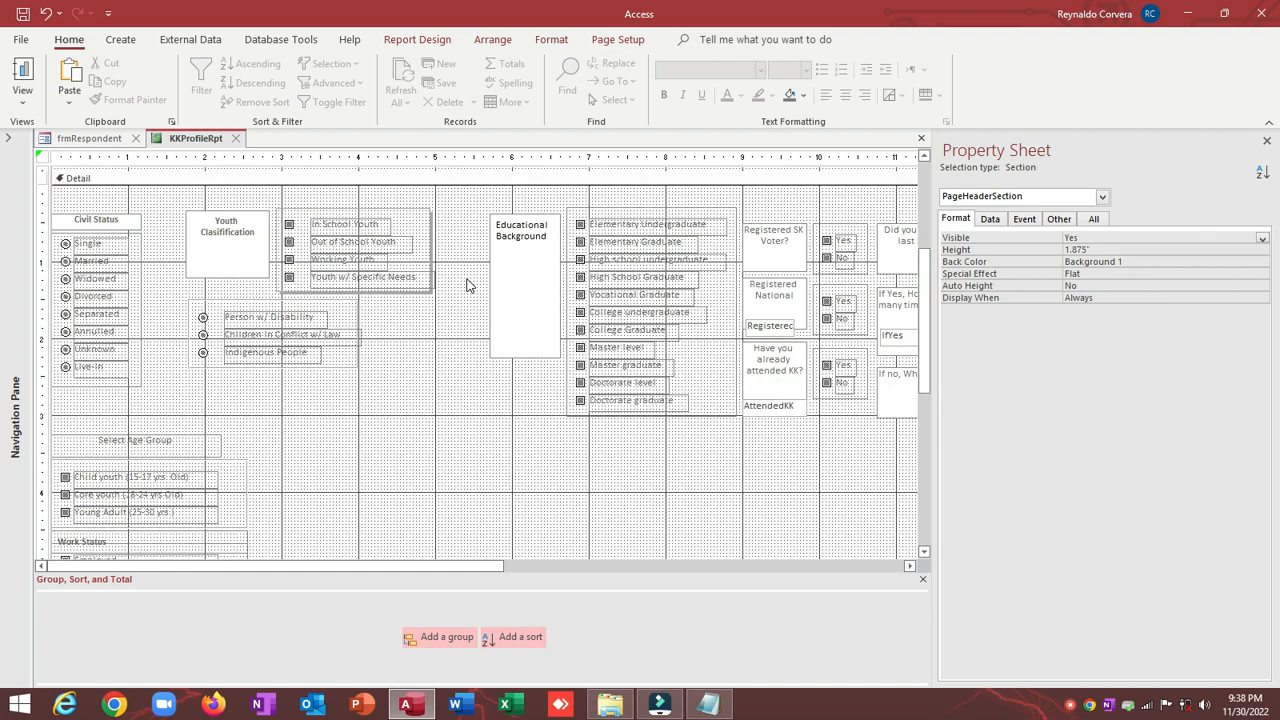
Step: Move the disability option group lower in the Detail section, undoing an unwanted extra move
click(166, 306)
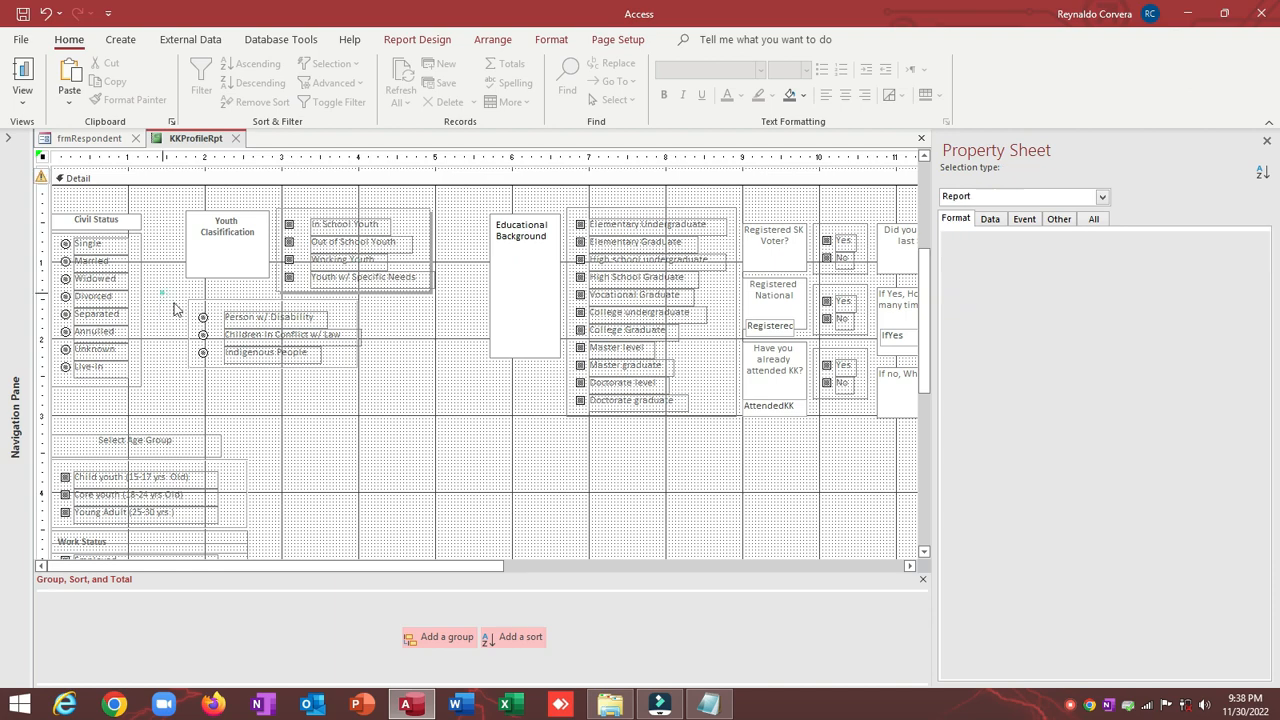
drag(142, 272, 290, 400)
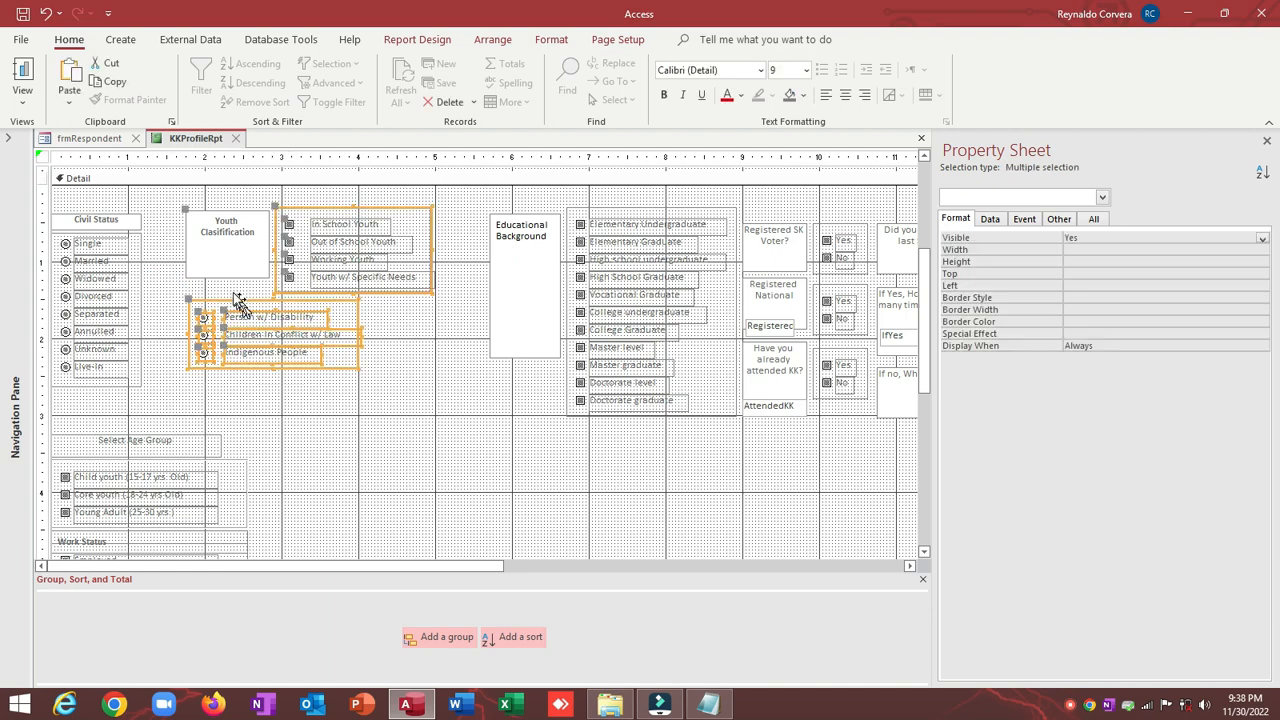
click(226, 282)
drag(174, 403, 192, 392)
drag(191, 389, 401, 422)
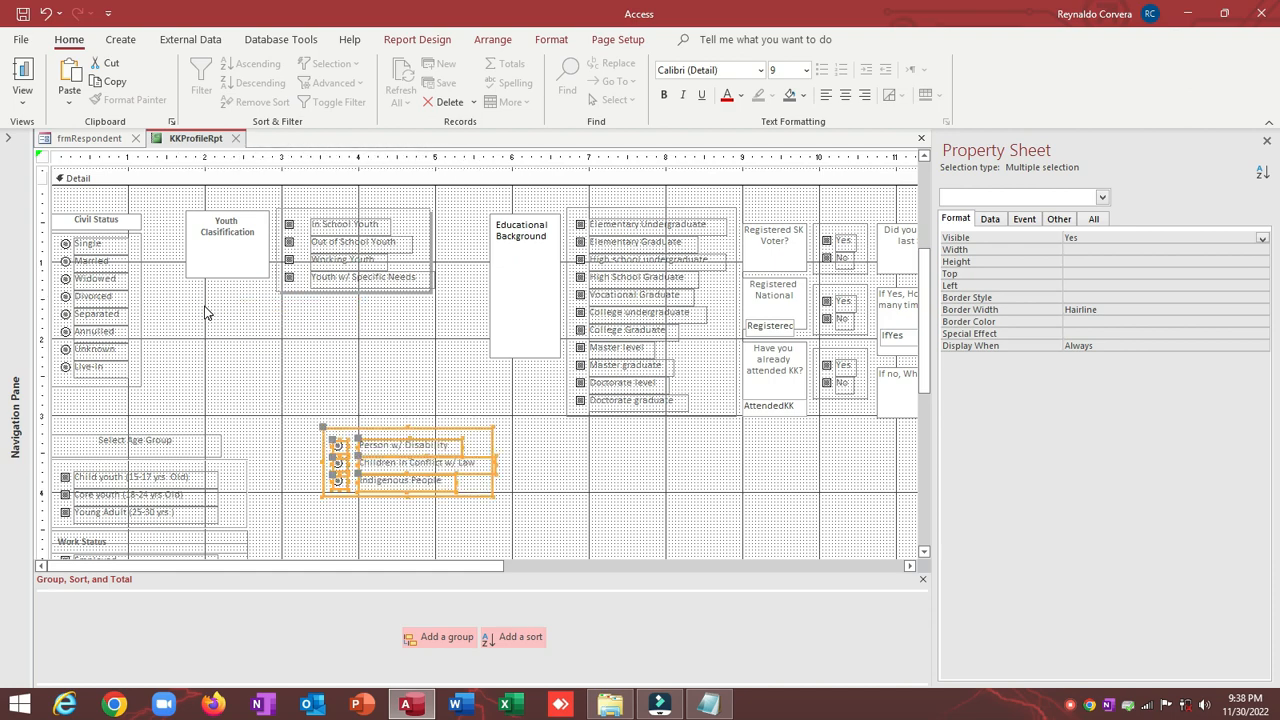
click(205, 313)
drag(277, 329, 279, 288)
click(229, 254)
key(ctrl+z)
Step: Shorten the Youth Classification label and size it To Widest with its checkbox group
click(227, 248)
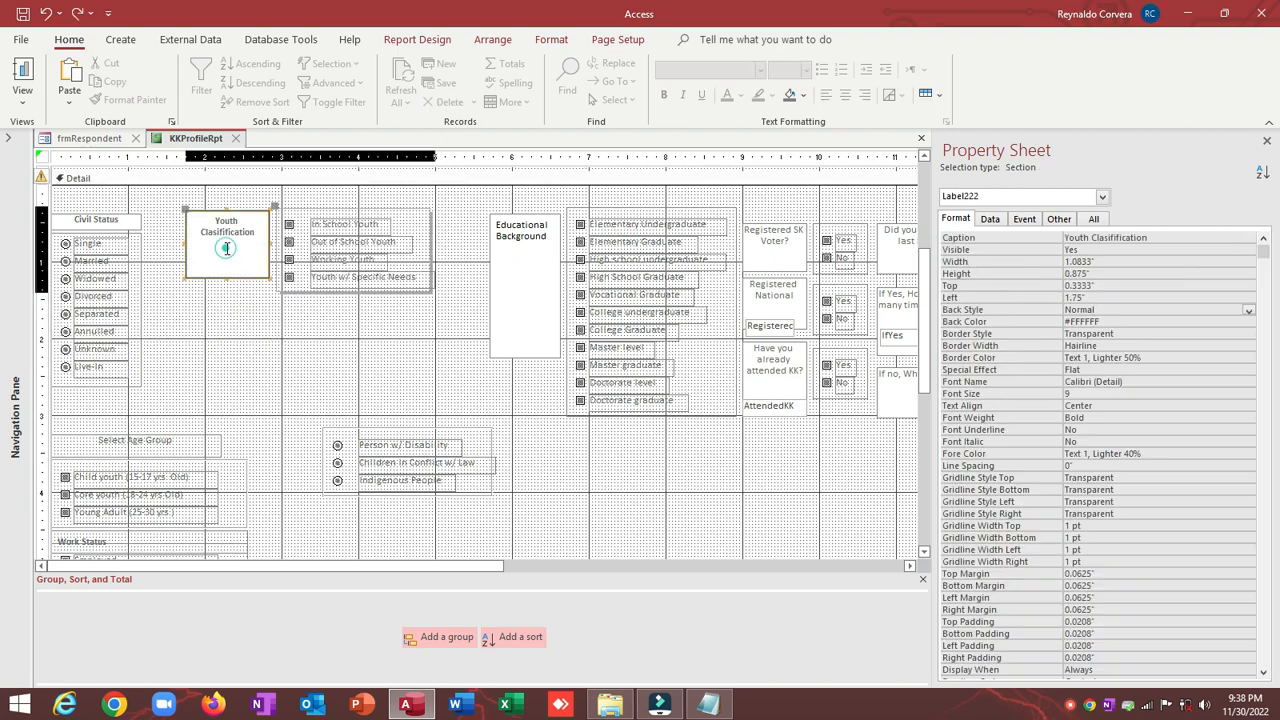
drag(226, 278, 223, 247)
click(282, 210)
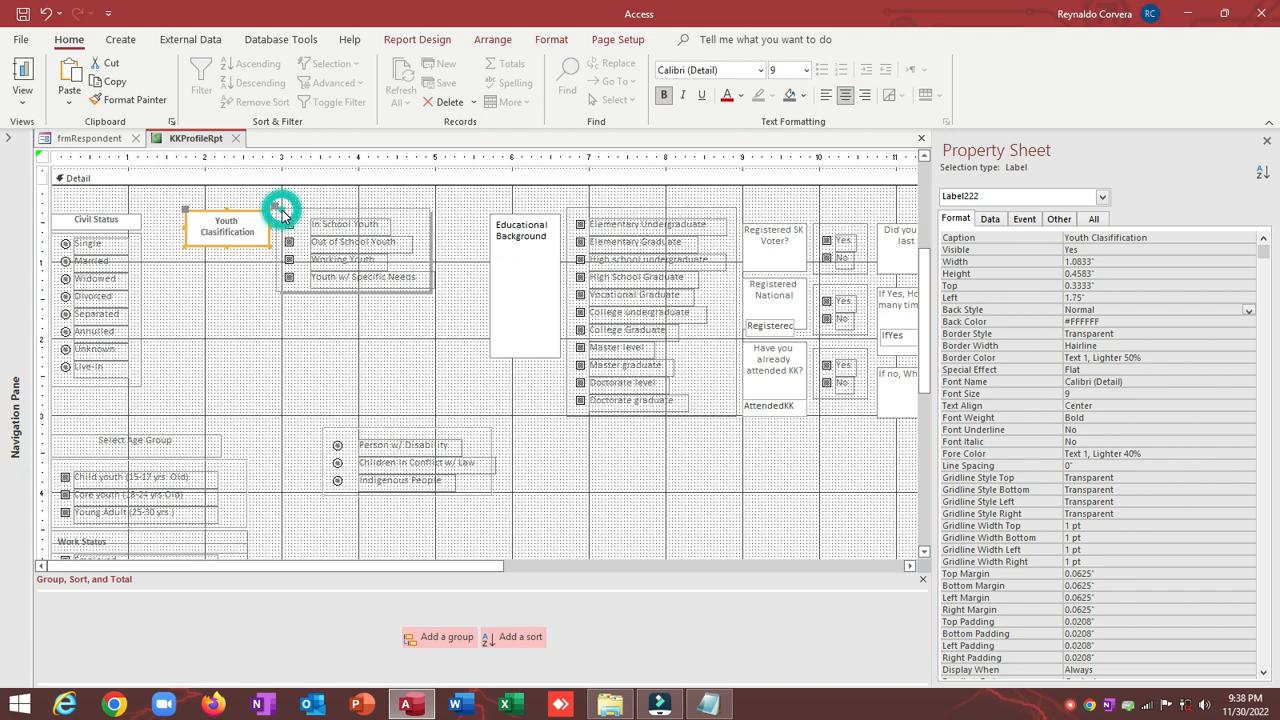
shift+click(282, 210)
right_click(283, 204)
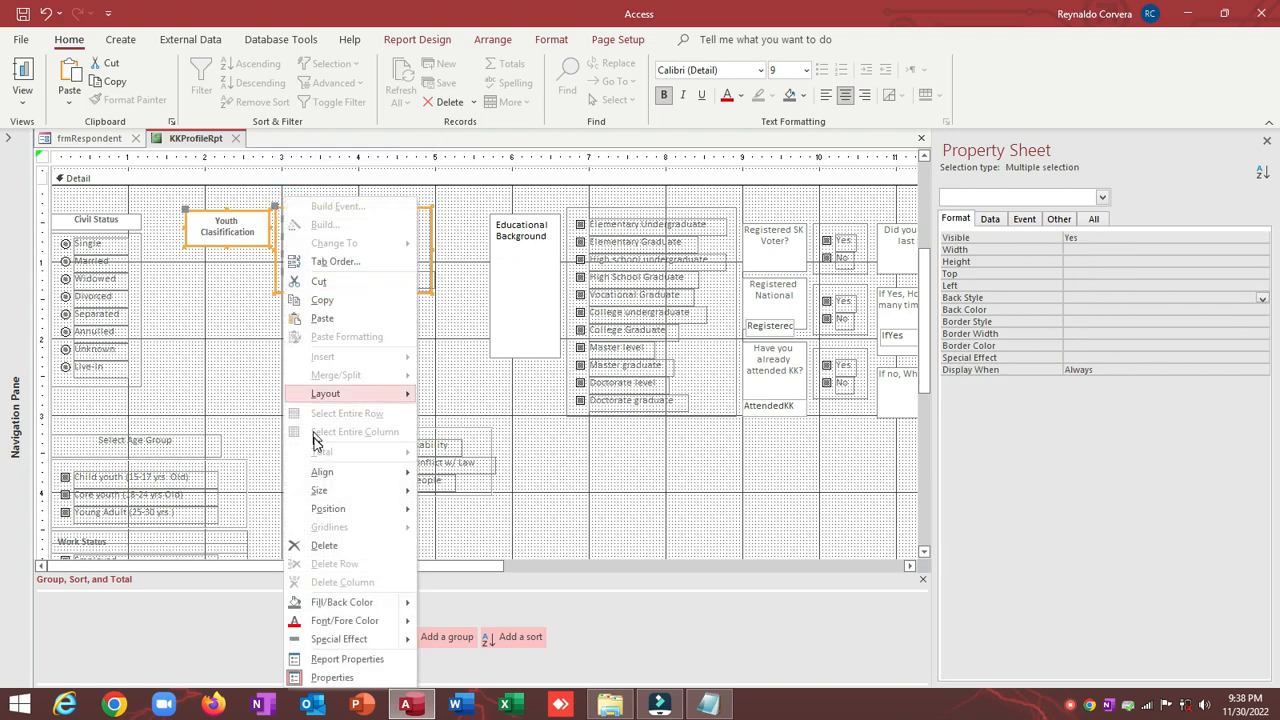
click(320, 492)
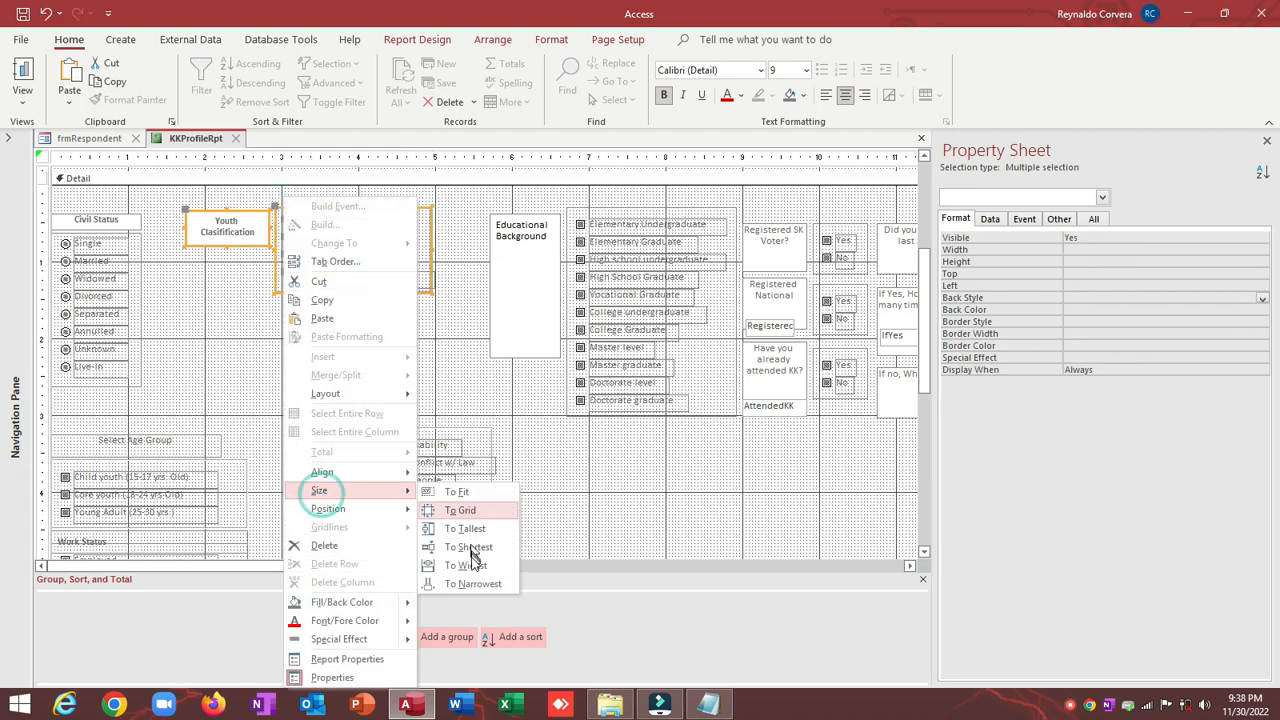
click(452, 565)
click(328, 405)
Step: Reshape the Youth Classification label into a thin header strip above the checkboxes
click(234, 244)
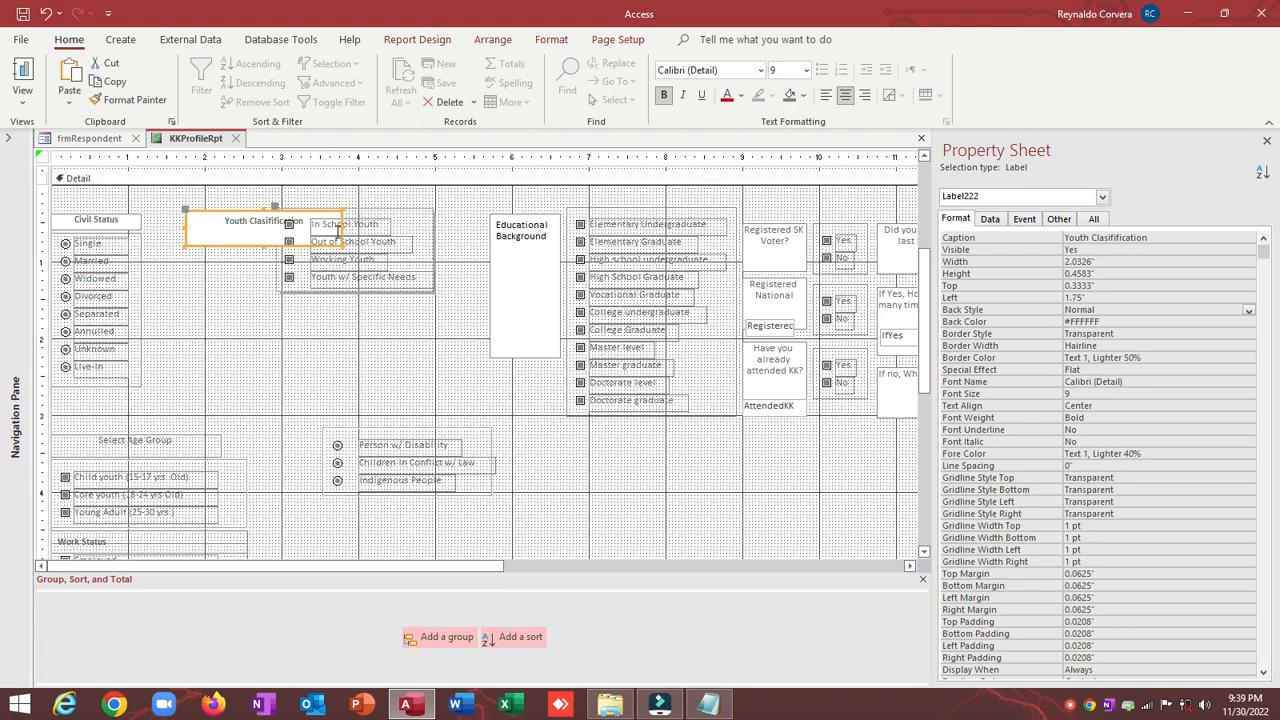
drag(340, 227, 456, 227)
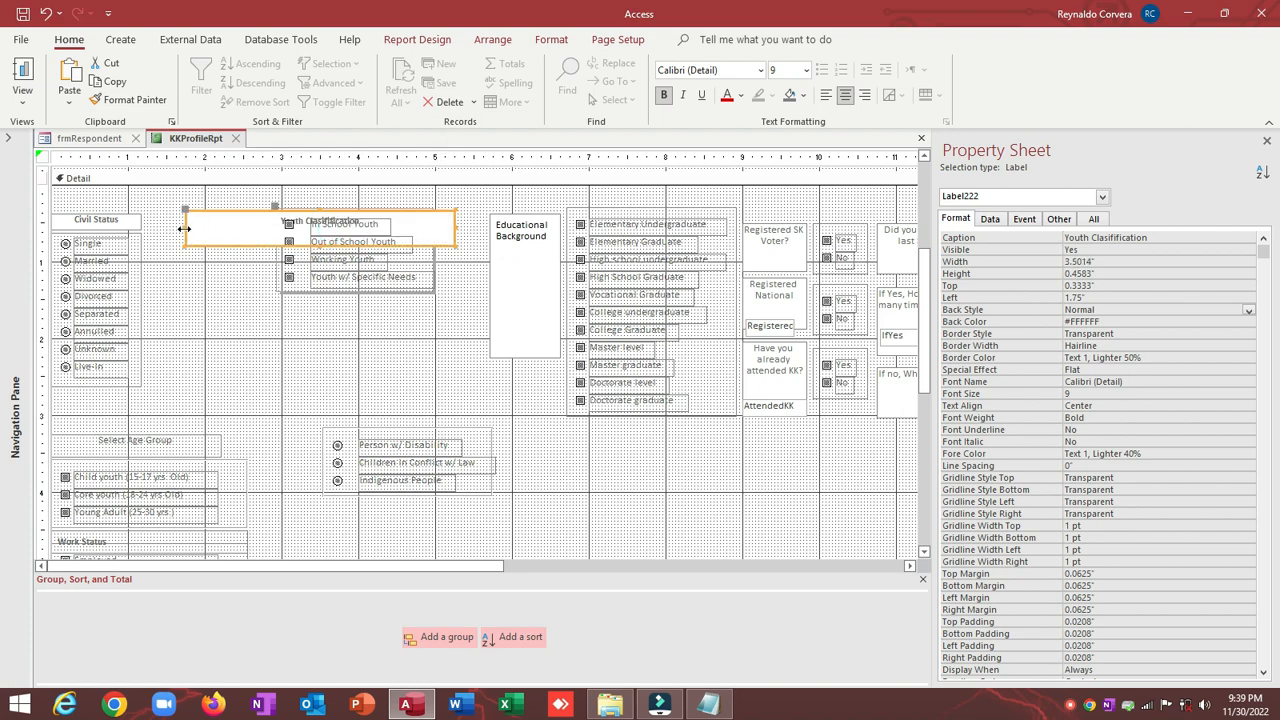
drag(184, 228, 262, 232)
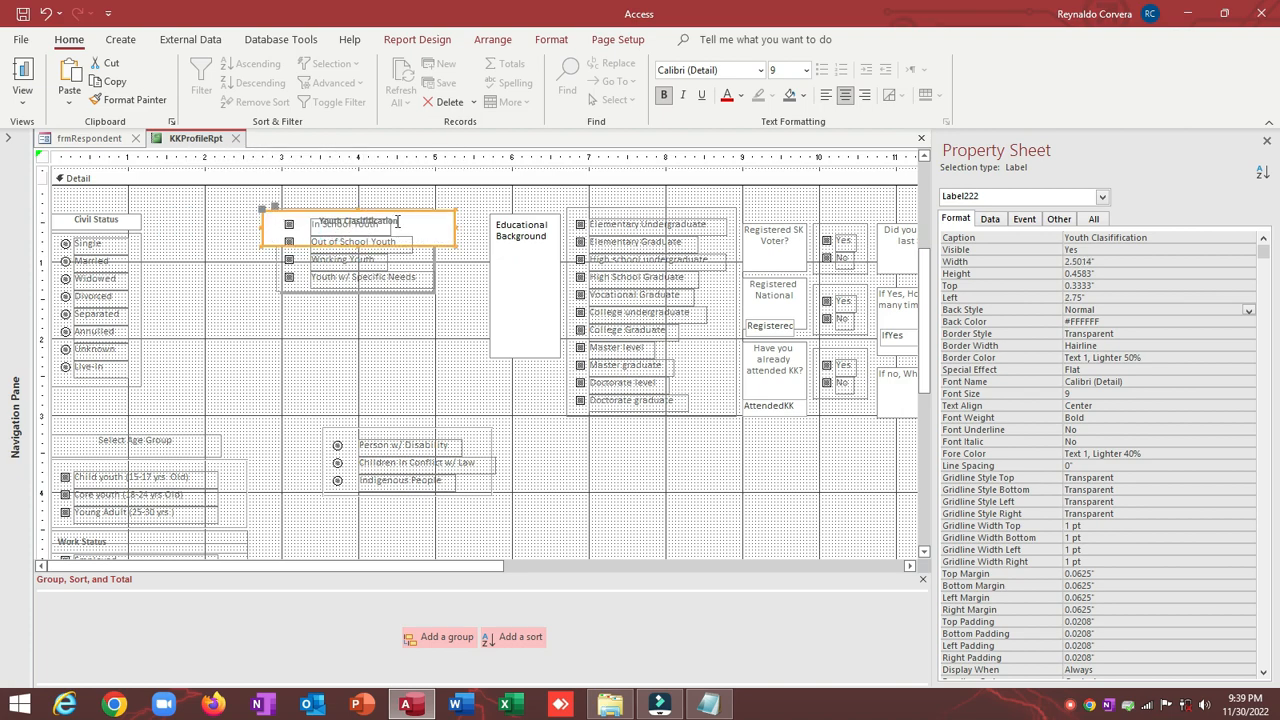
drag(357, 209, 357, 188)
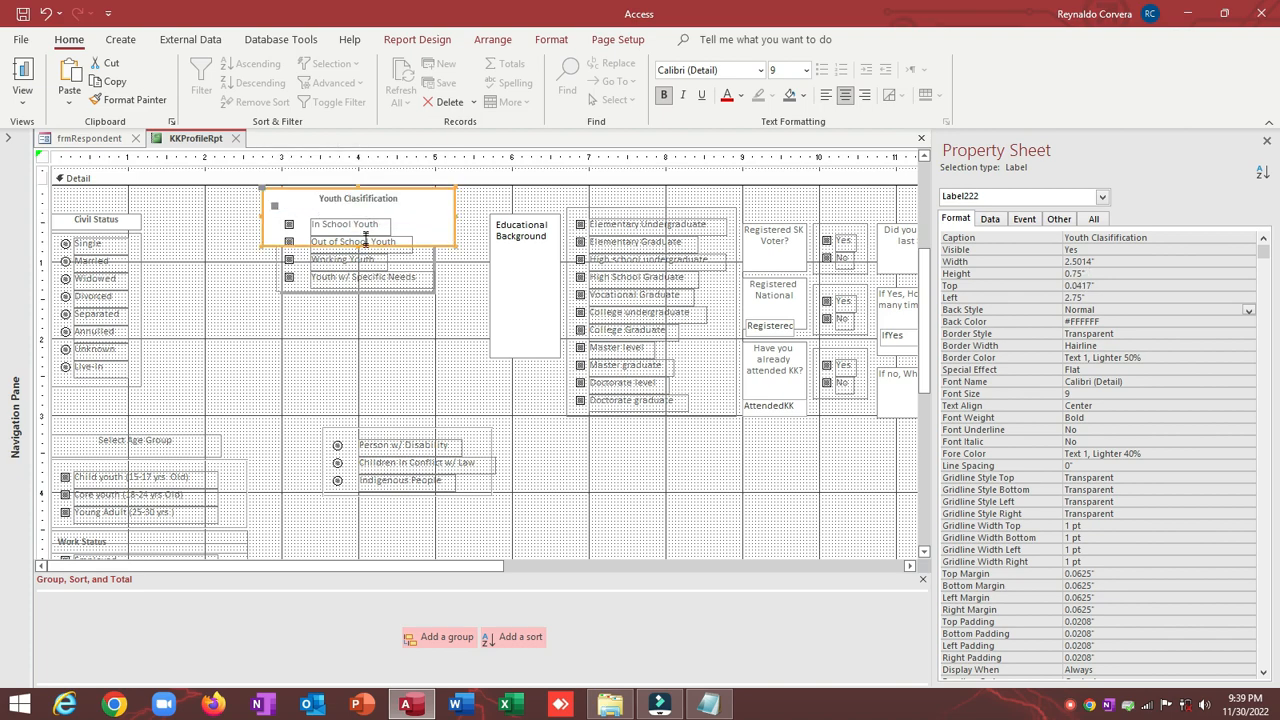
drag(357, 245, 360, 212)
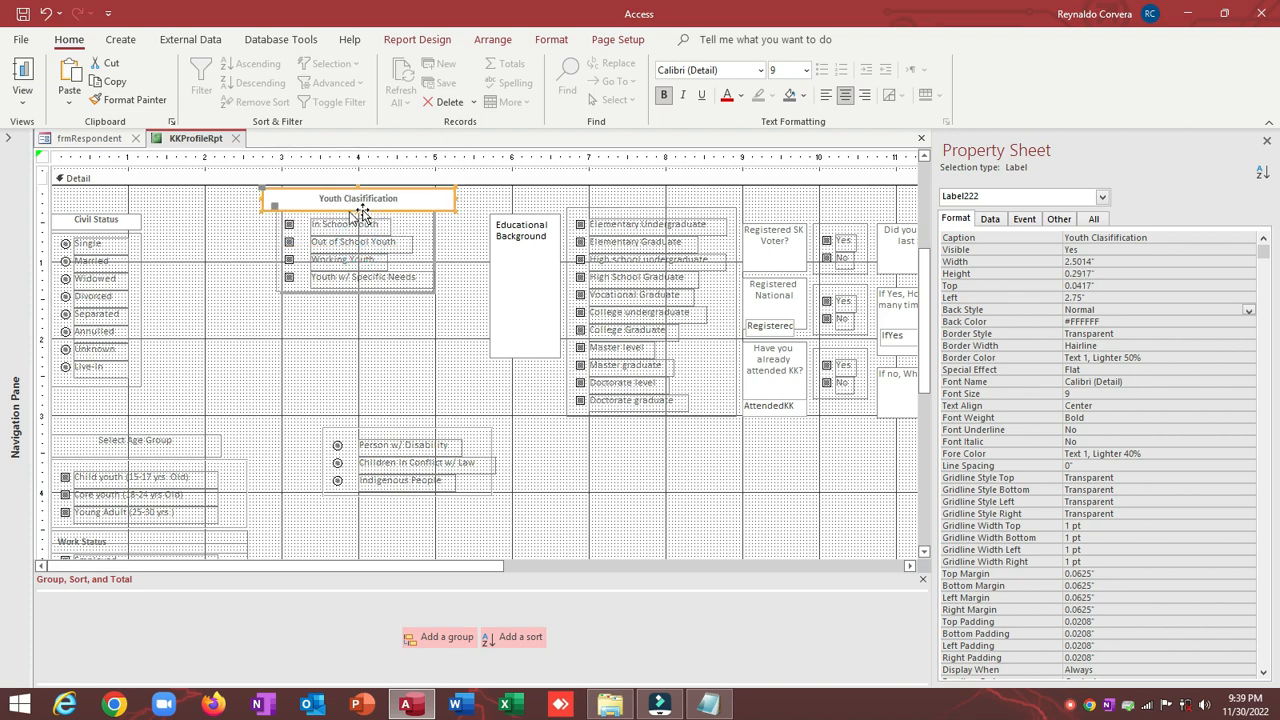
click(252, 304)
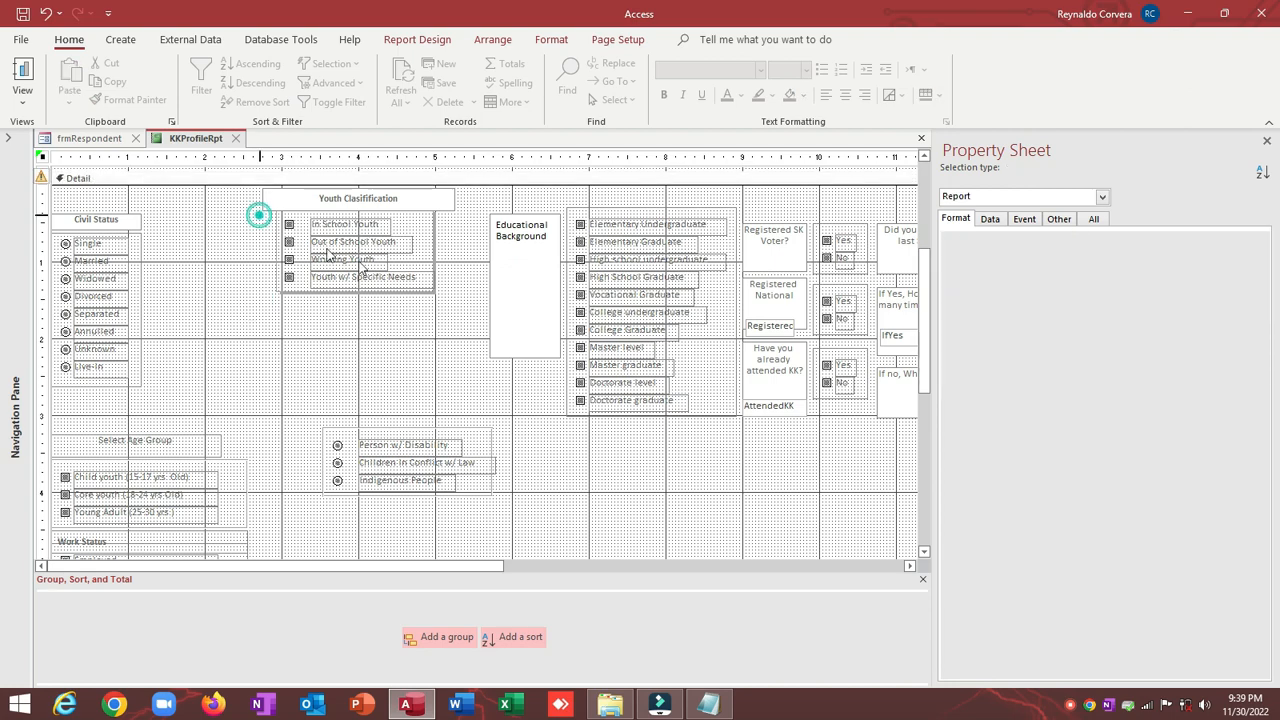
Step: Move the Youth Classification block left beside Civil Status
drag(257, 214, 465, 331)
drag(368, 210, 257, 243)
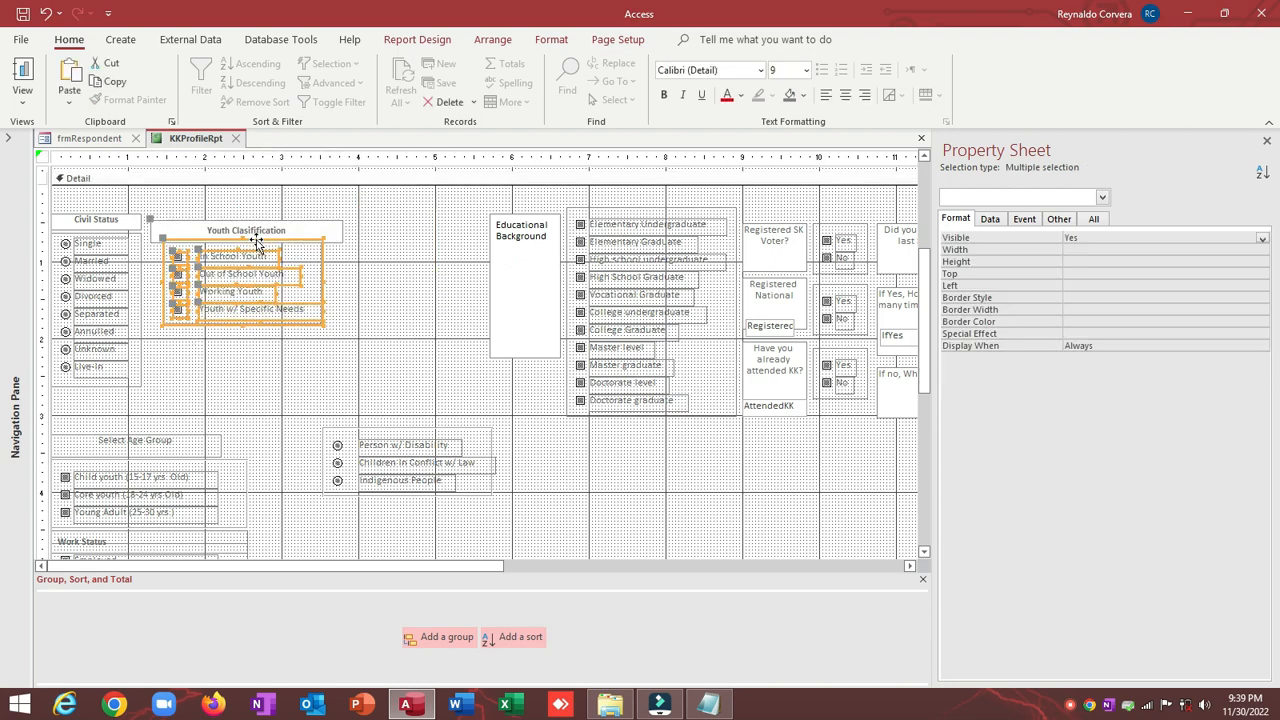
click(257, 196)
Step: Size the Youth Classification label To Narrowest and Align Right with its checkbox group
click(255, 228)
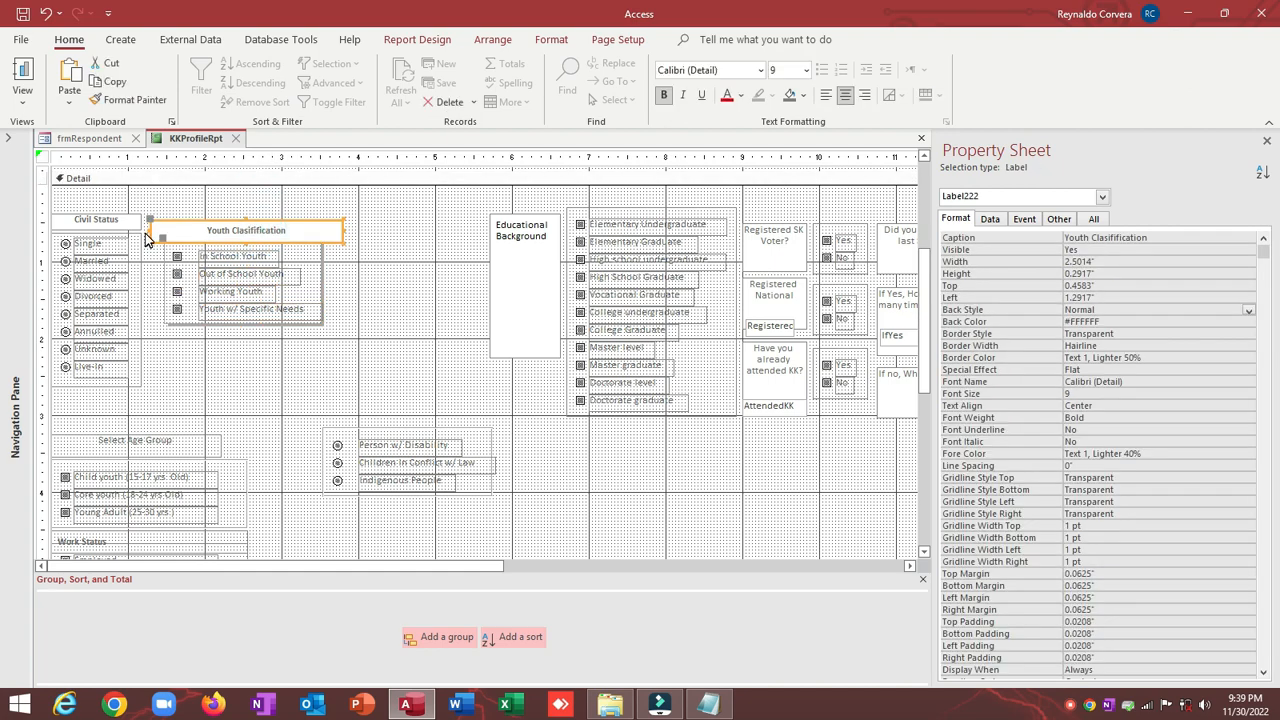
shift+click(323, 256)
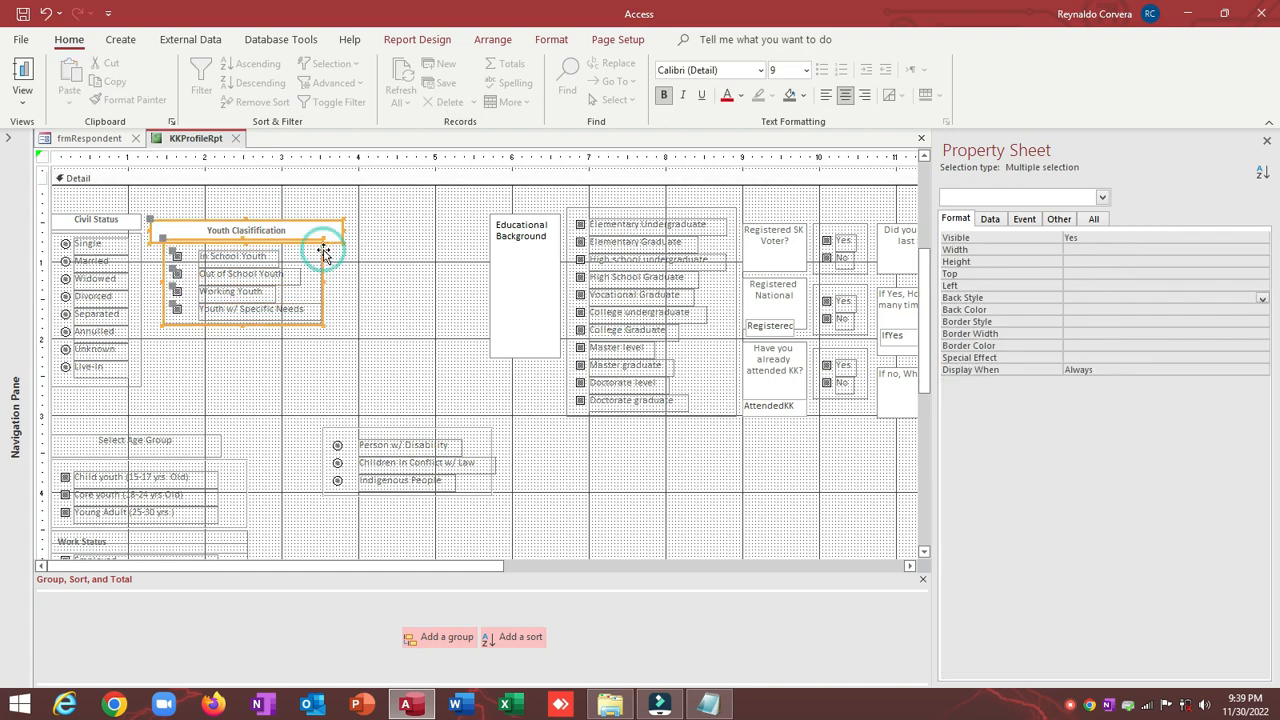
right_click(323, 250)
mouse_move(380, 490)
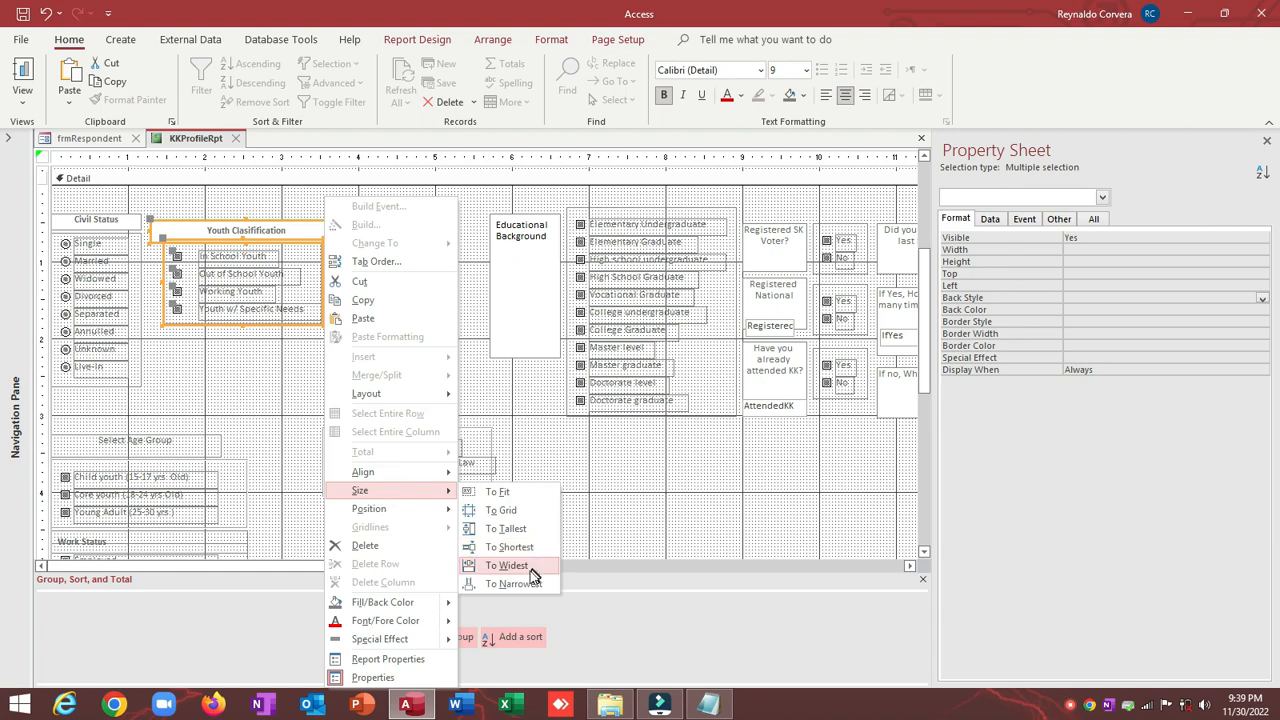
click(522, 584)
right_click(265, 232)
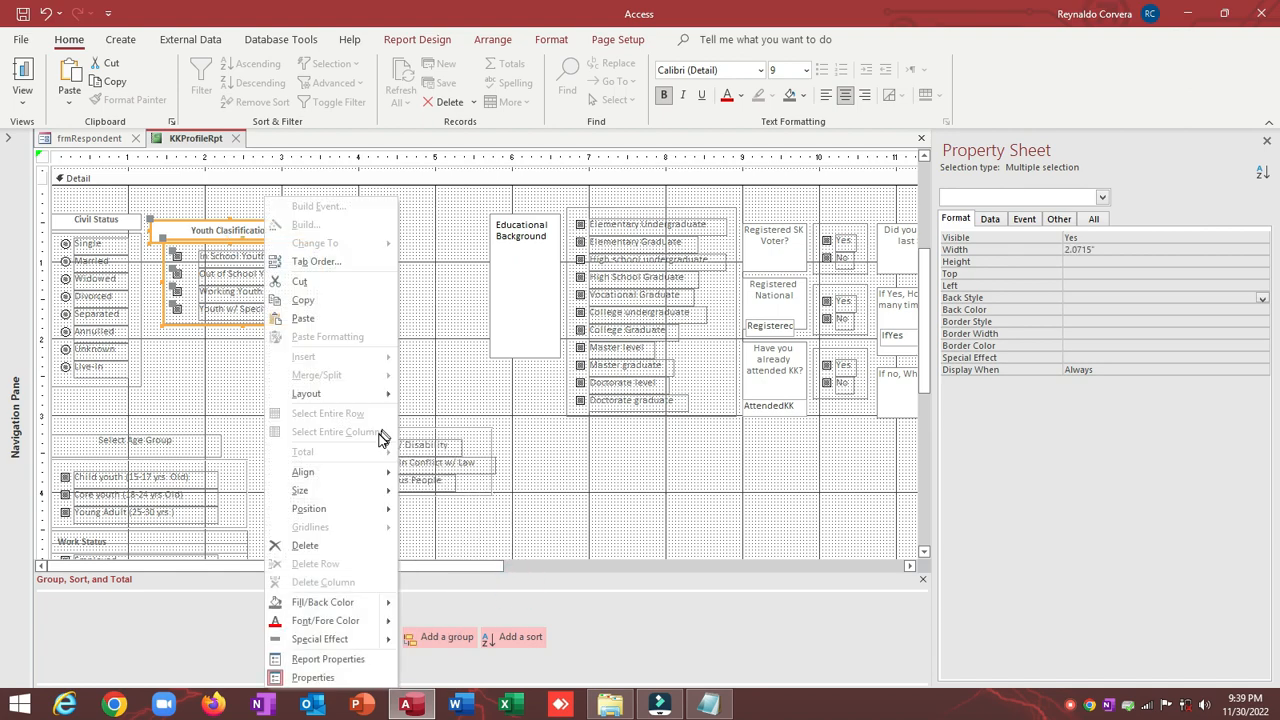
mouse_move(337, 471)
click(456, 498)
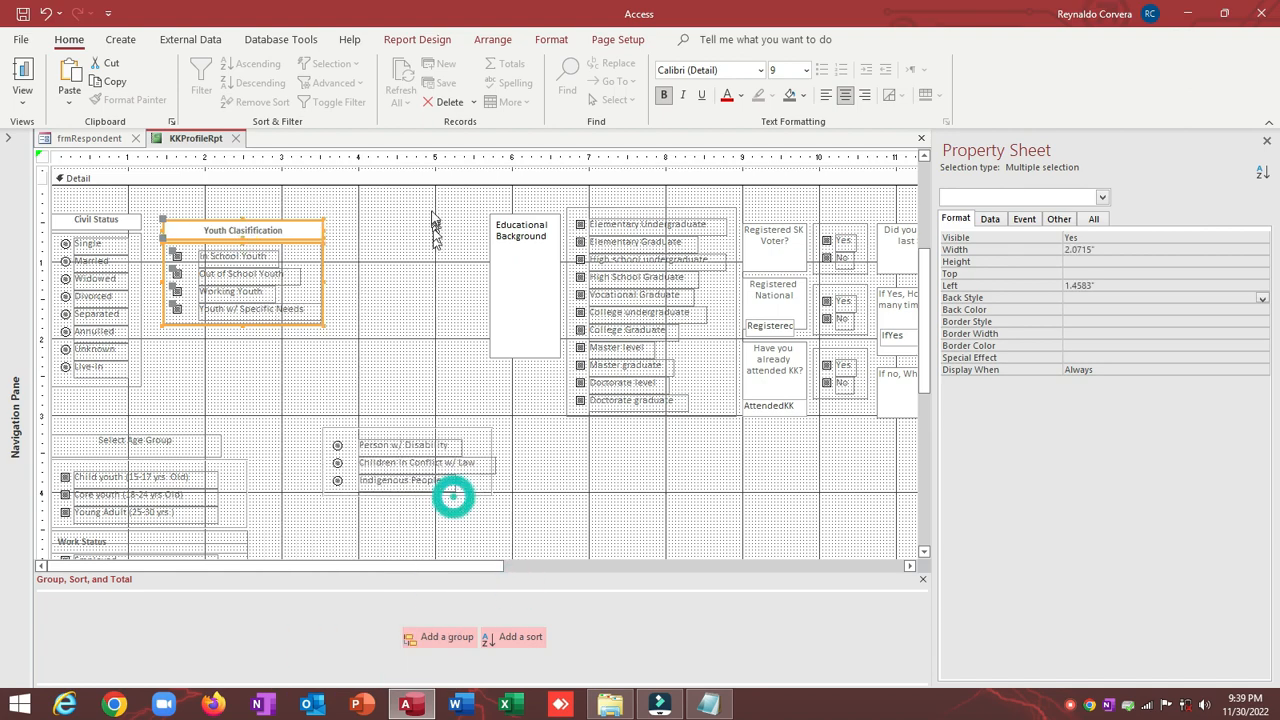
Step: Make the Youth Classification label's background transparent
click(429, 206)
drag(202, 376, 300, 217)
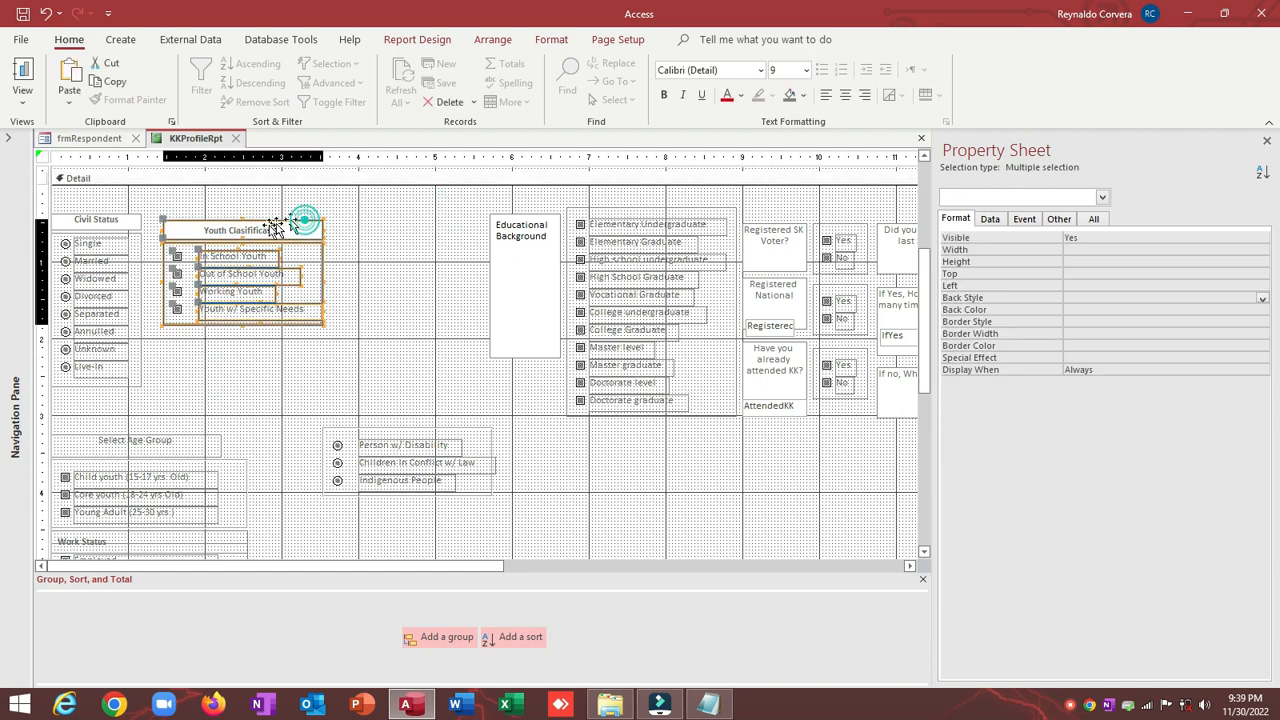
click(262, 222)
click(346, 197)
click(263, 231)
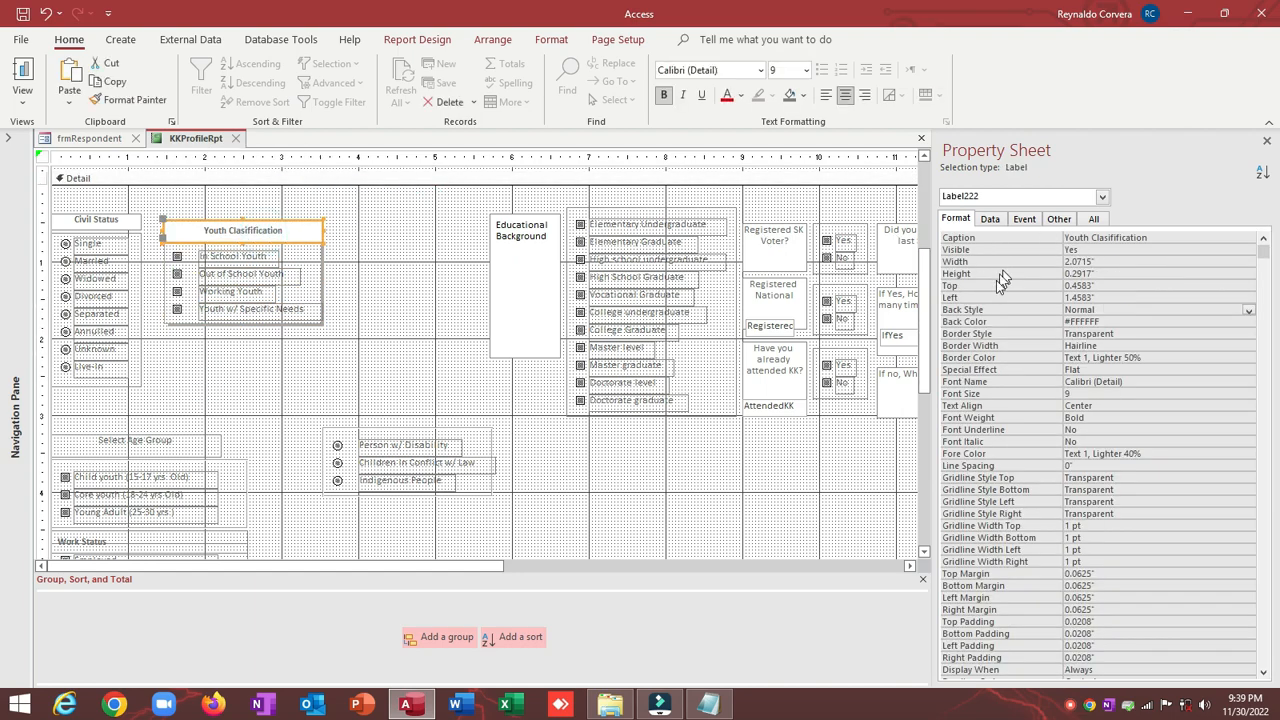
double_click(987, 312)
Step: Nudge the Youth Classification and Civil Status groups up toward the section top
click(408, 243)
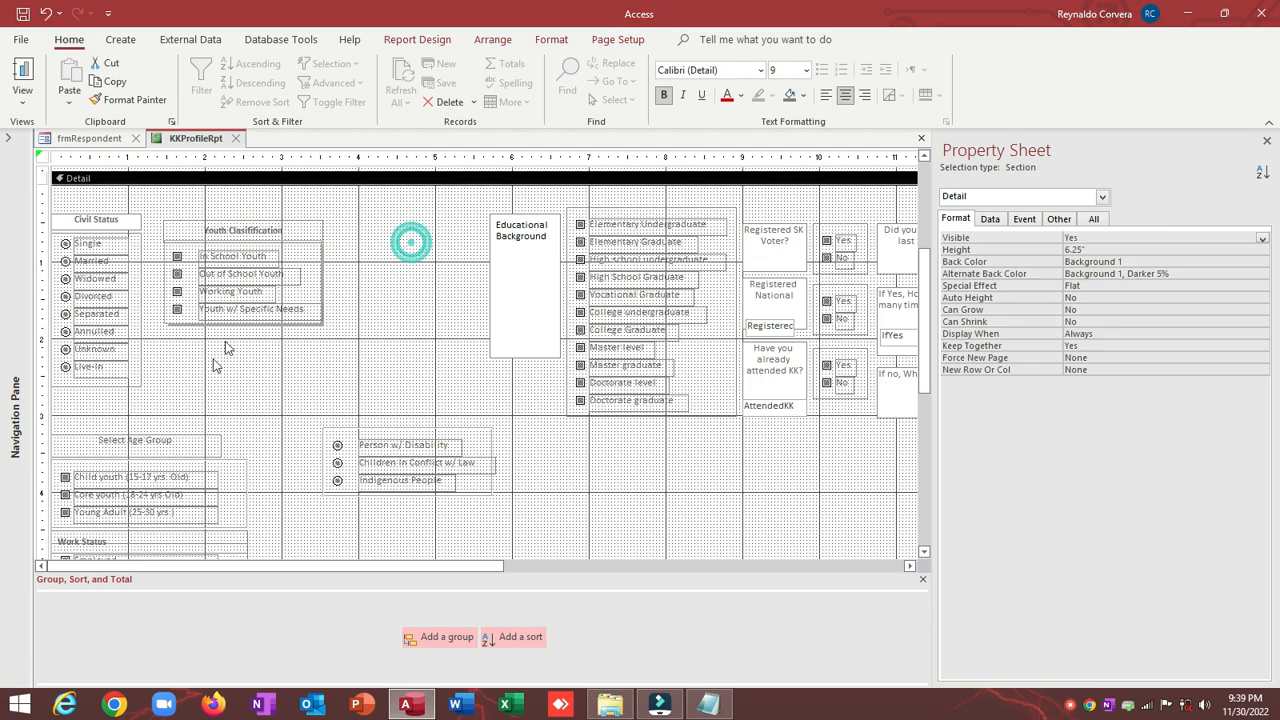
drag(206, 360, 181, 222)
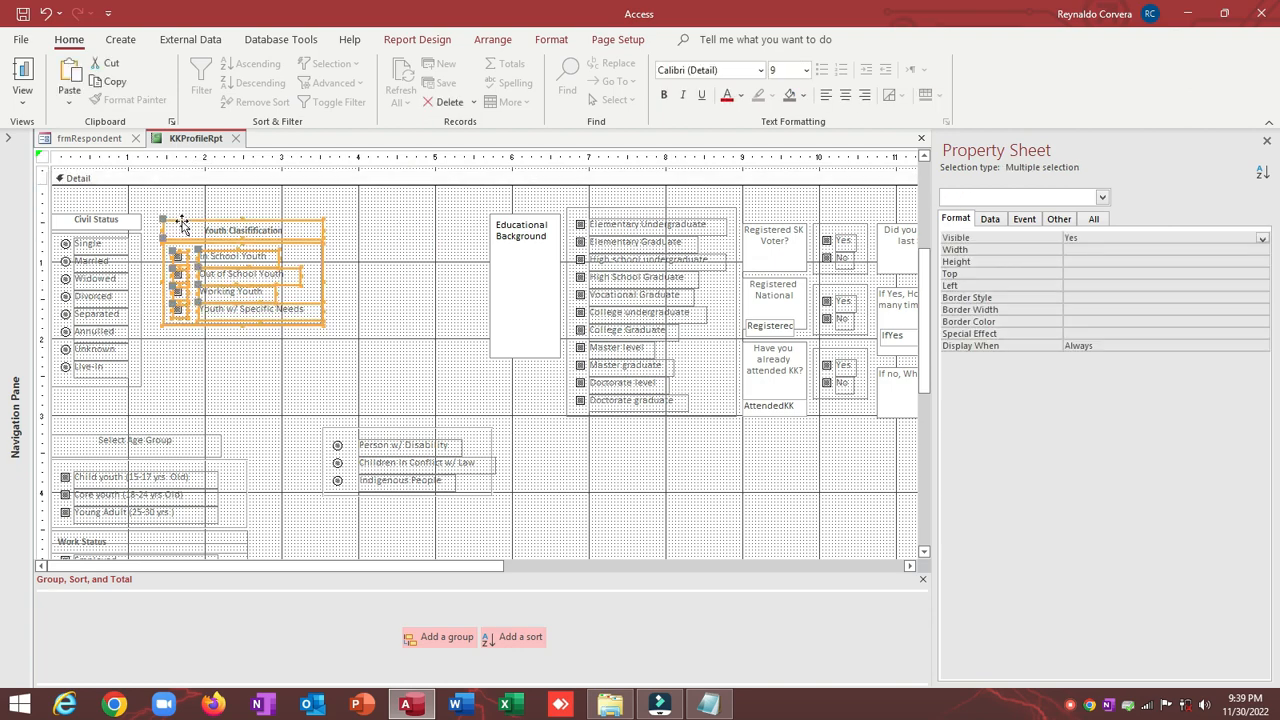
key(Left)
key(Left)
key(Left)
key(Left)
key(Up)
key(Up)
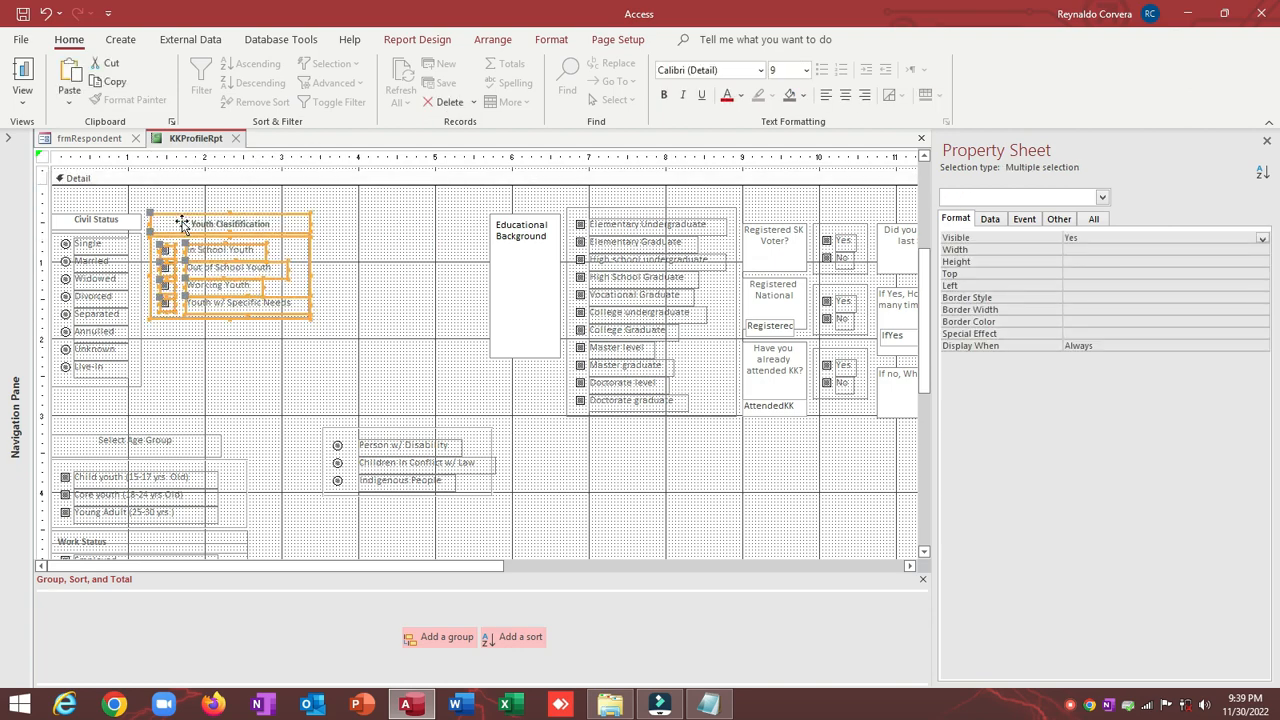
drag(360, 205, 55, 402)
key(Up)
key(Up)
key(Up)
key(Up)
key(Up)
key(Up)
key(Up)
key(Up)
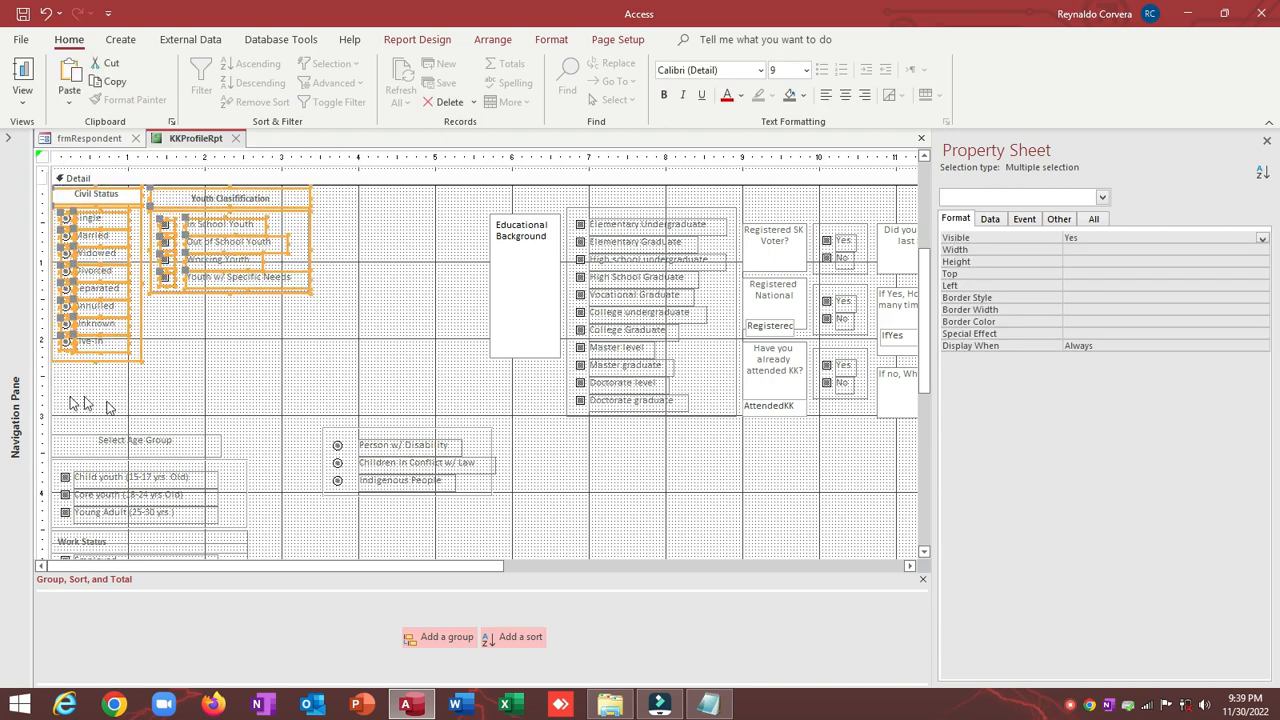
click(260, 410)
Step: Move the disability option group up under Youth Classification
drag(314, 408, 456, 523)
drag(414, 432, 259, 318)
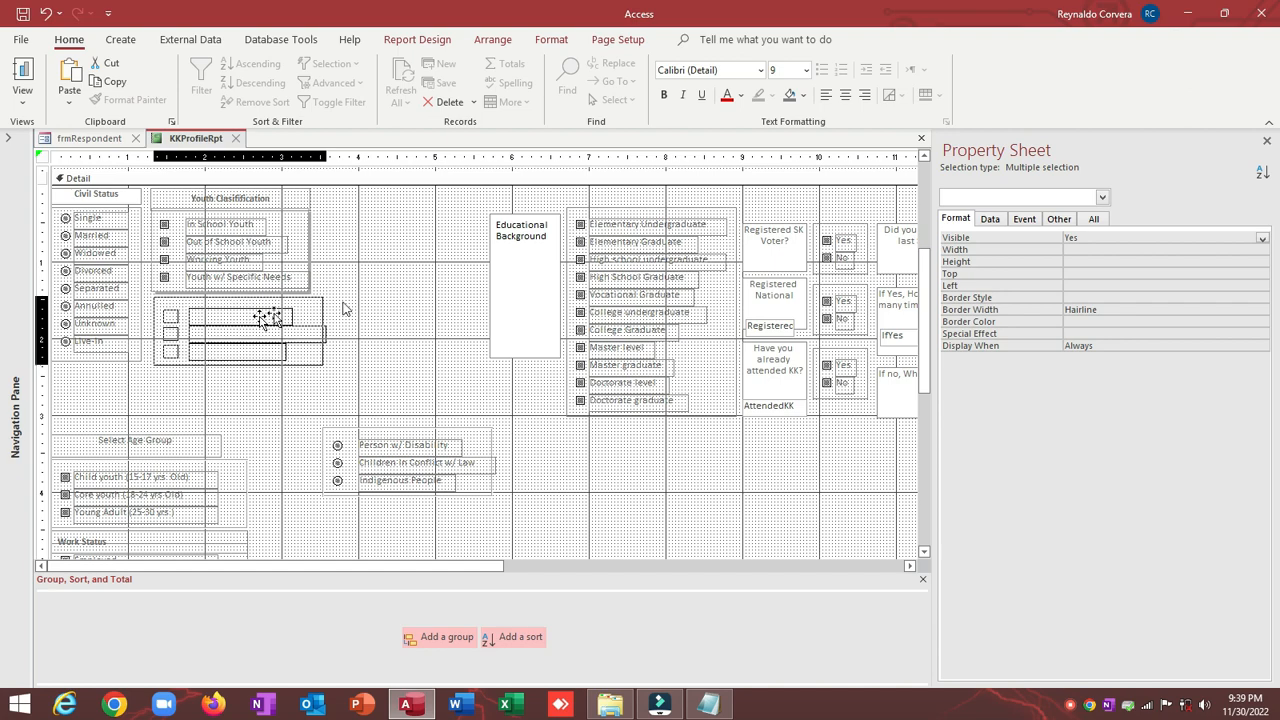
click(382, 298)
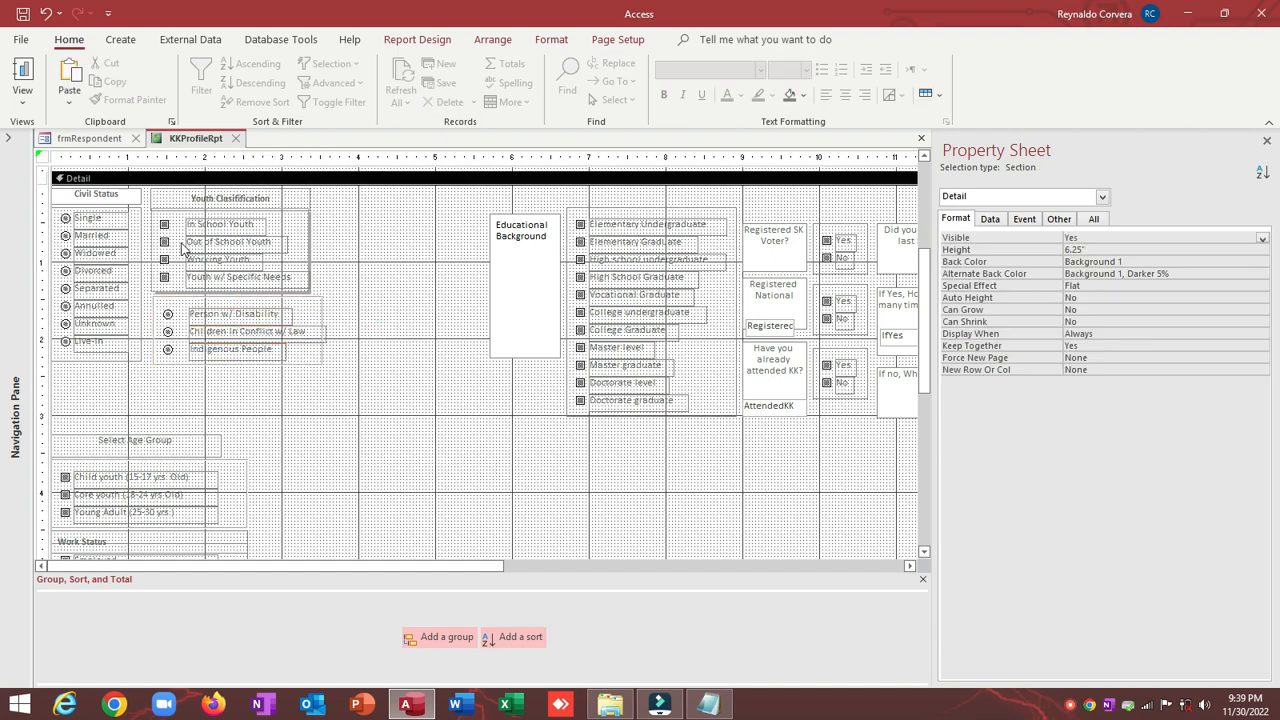
Step: Right-align the four Youth Classification labels and shift them slightly left
drag(180, 226, 195, 348)
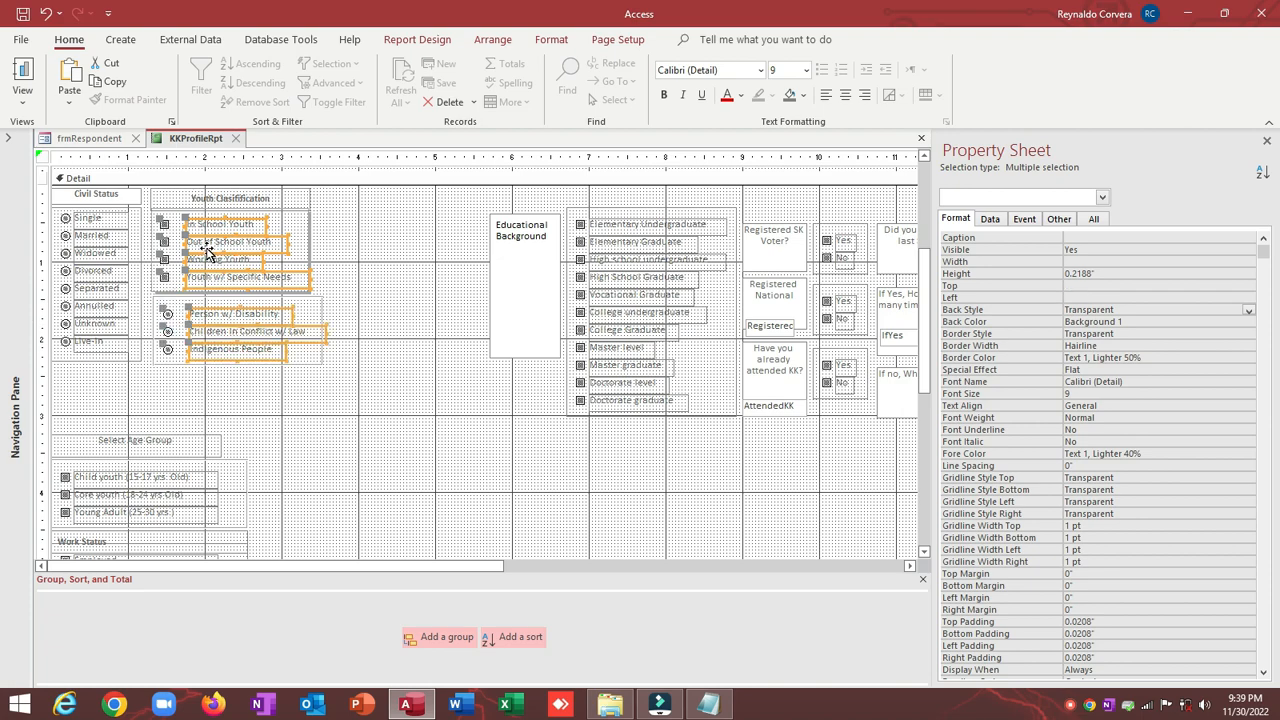
right_click(196, 248)
mouse_move(235, 472)
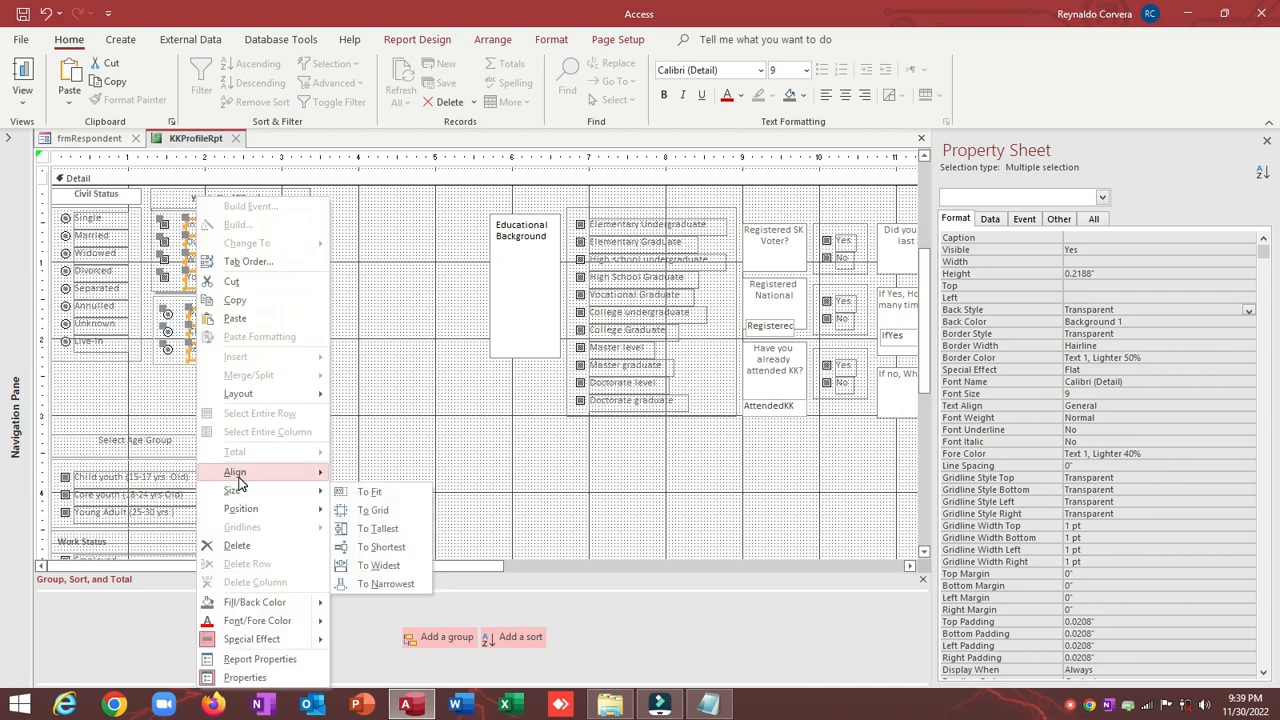
click(363, 492)
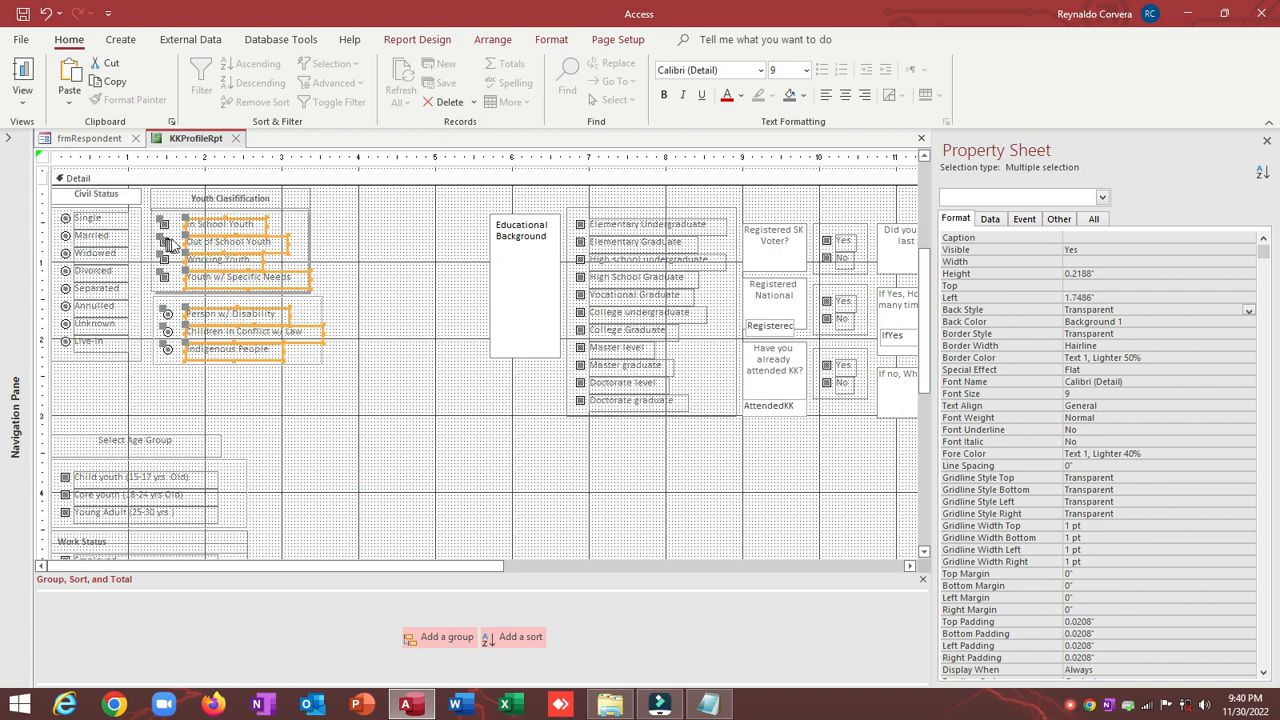
drag(183, 245, 176, 247)
click(396, 259)
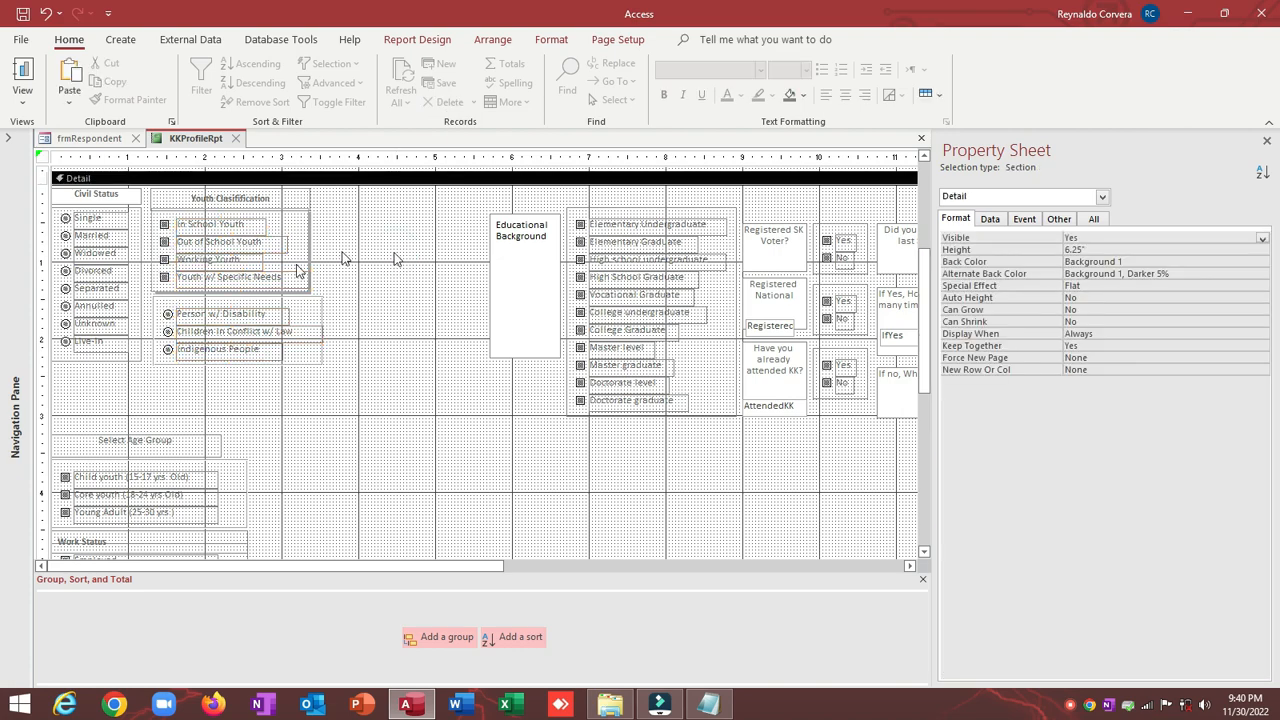
Step: Left-align the Youth Classification and disability option groups
click(313, 333)
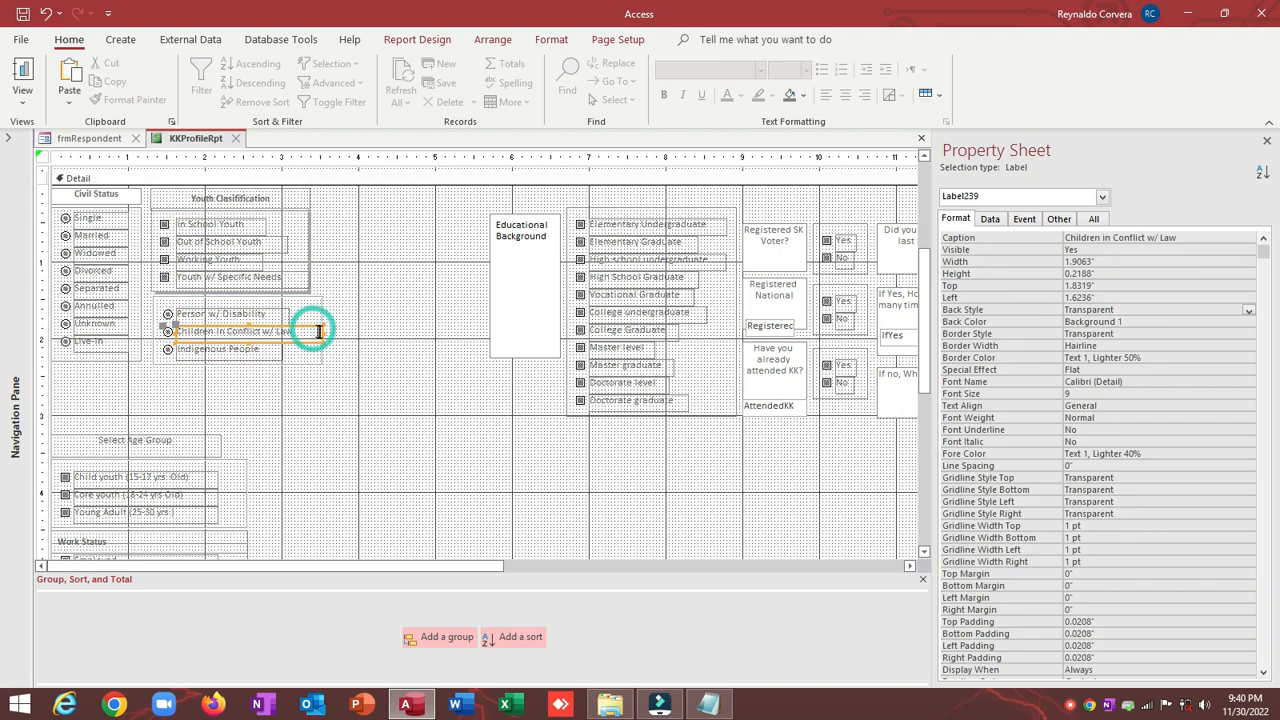
drag(311, 400, 301, 289)
right_click(301, 289)
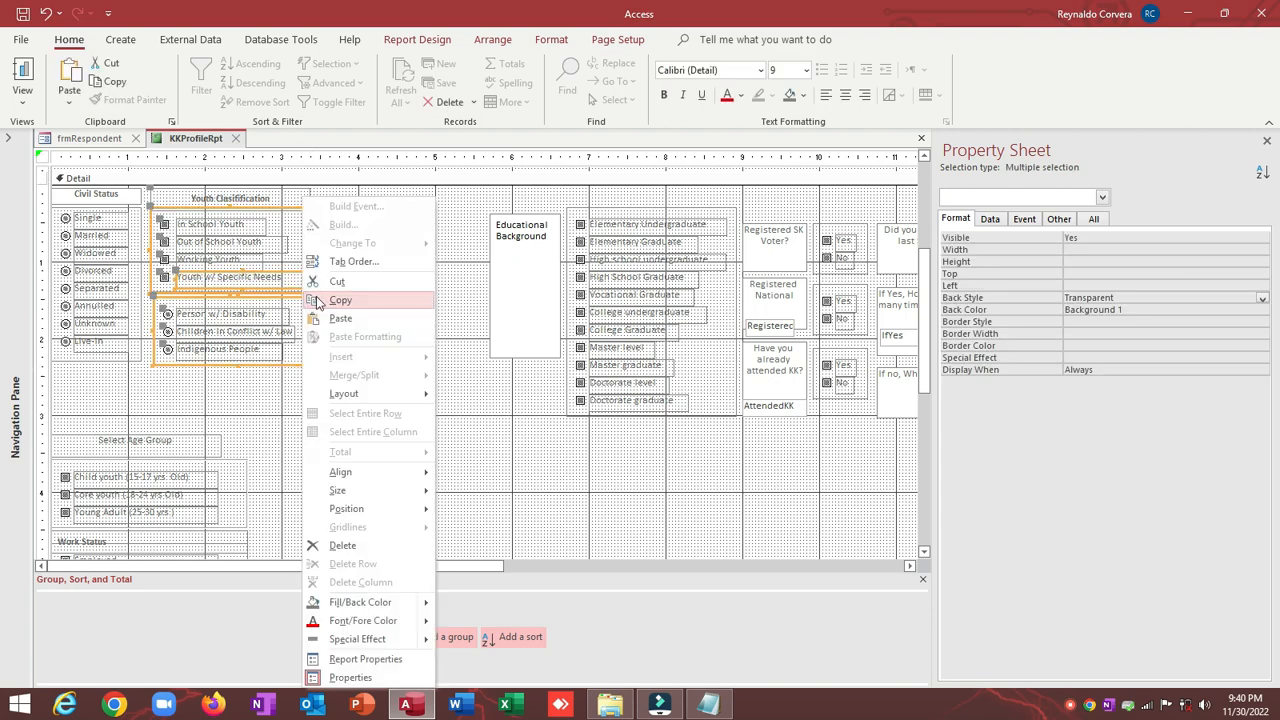
click(443, 186)
click(306, 222)
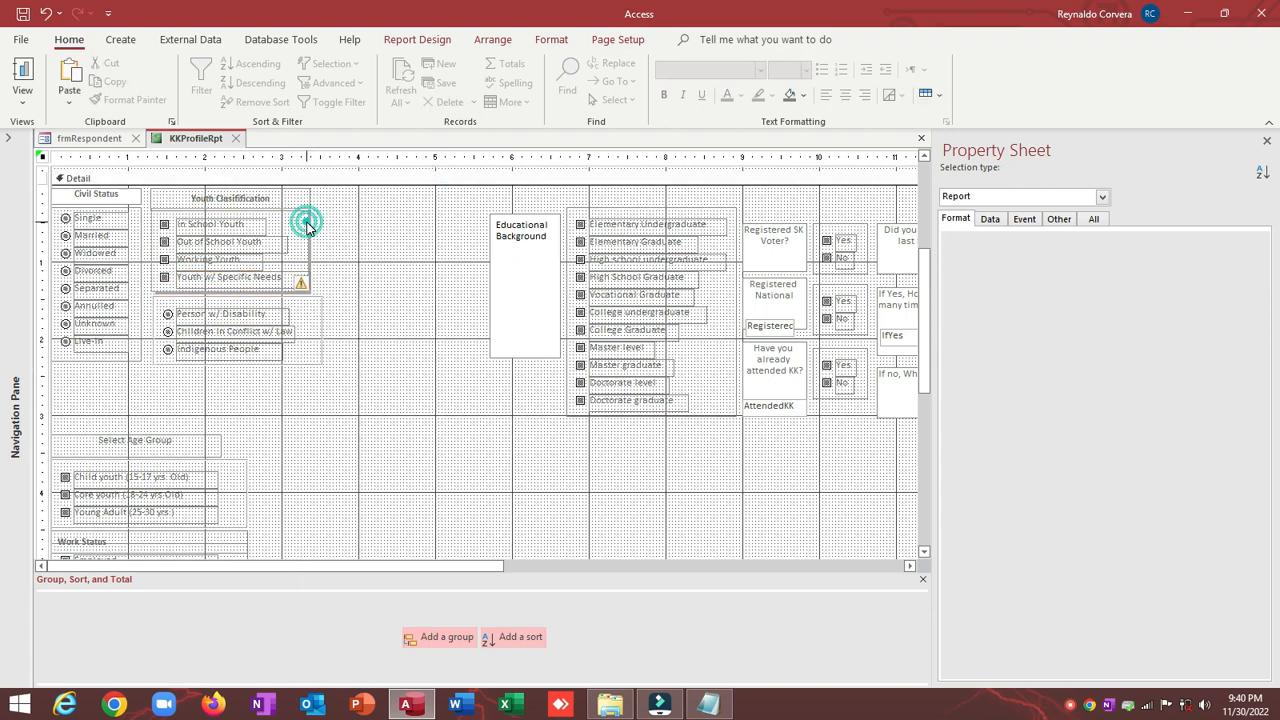
shift+click(323, 360)
right_click(323, 358)
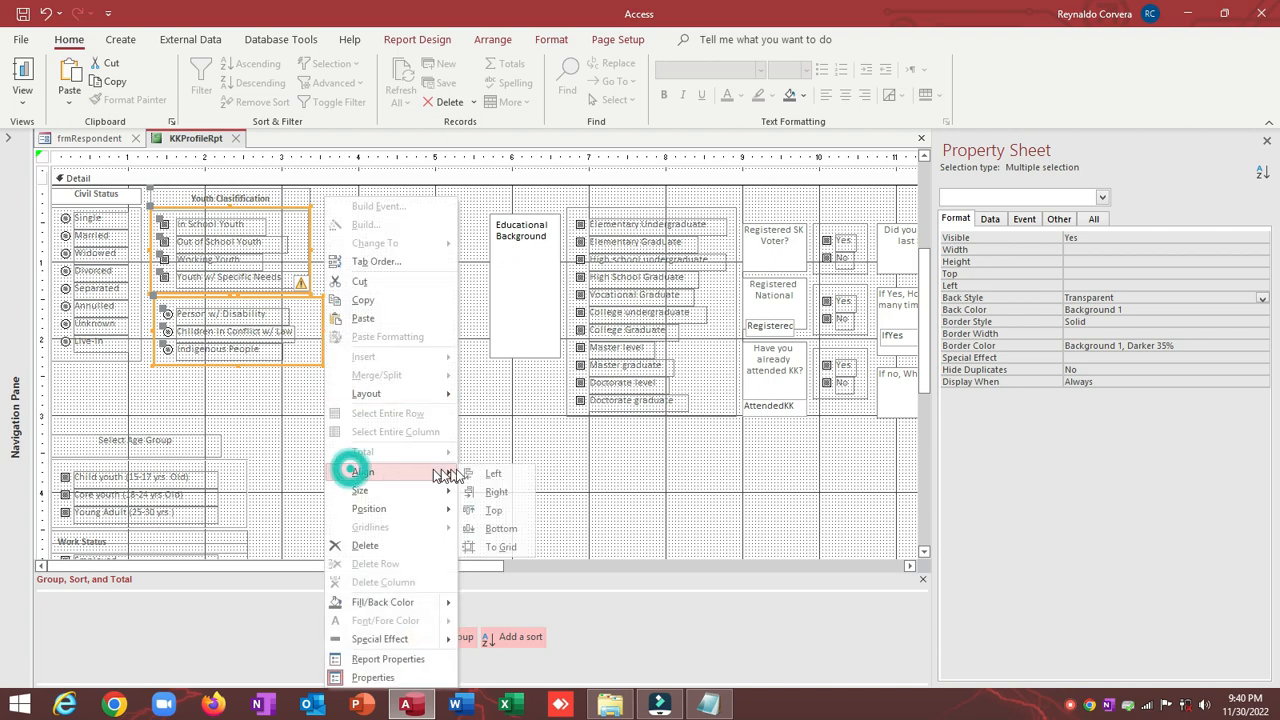
click(485, 474)
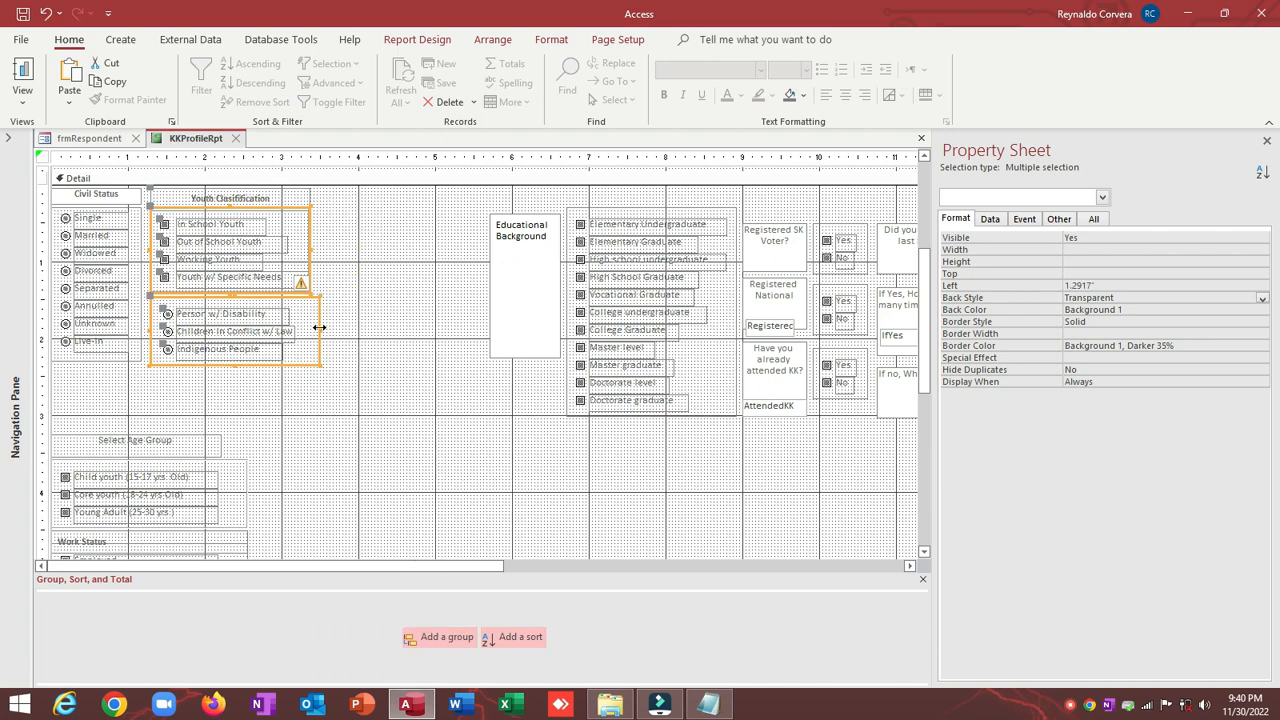
Step: Size both option groups To Narrowest so they share the same width
right_click(319, 327)
mouse_move(400, 490)
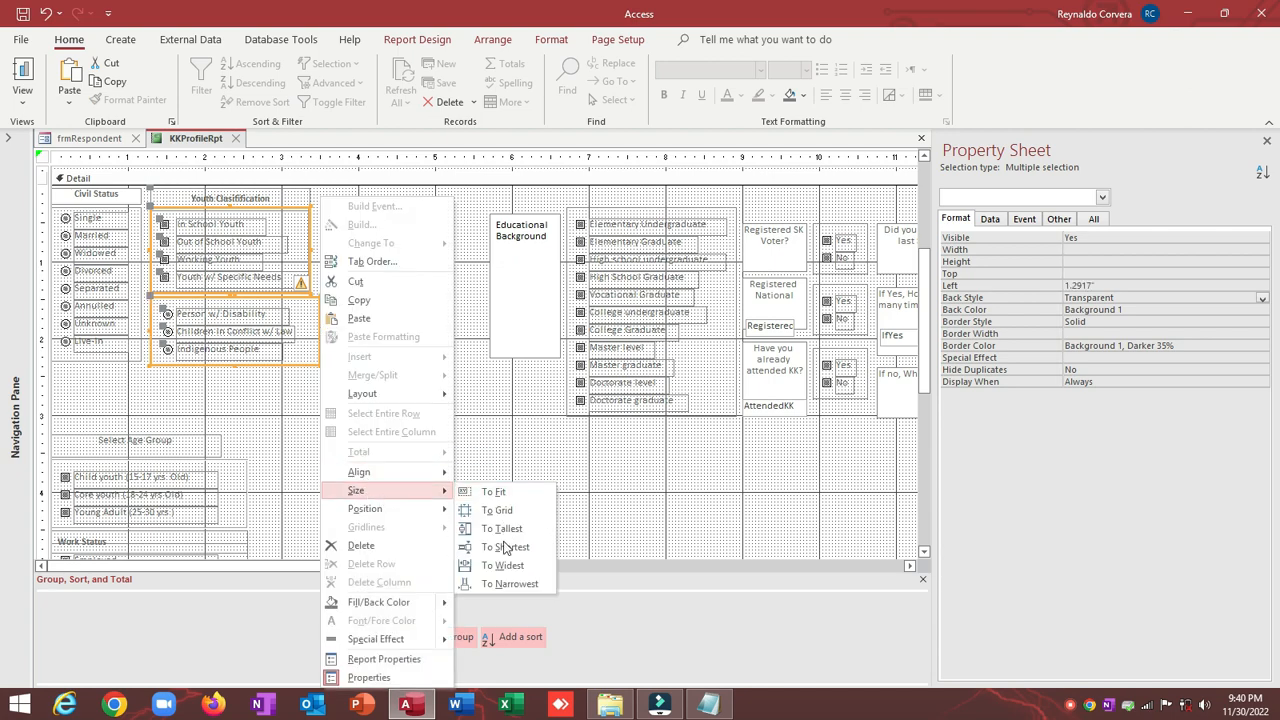
click(492, 589)
click(381, 392)
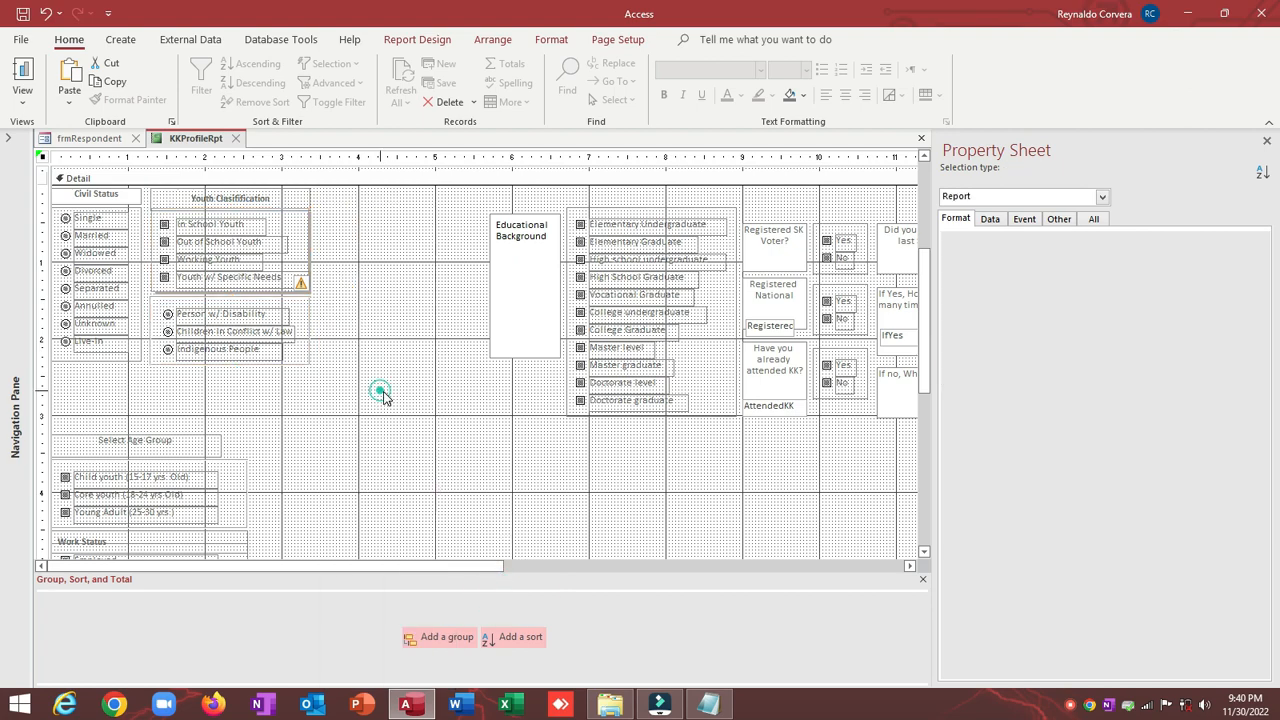
Step: Drag the Age Group and Work Status controls up just under Civil Status
scroll(384, 397, down, 5)
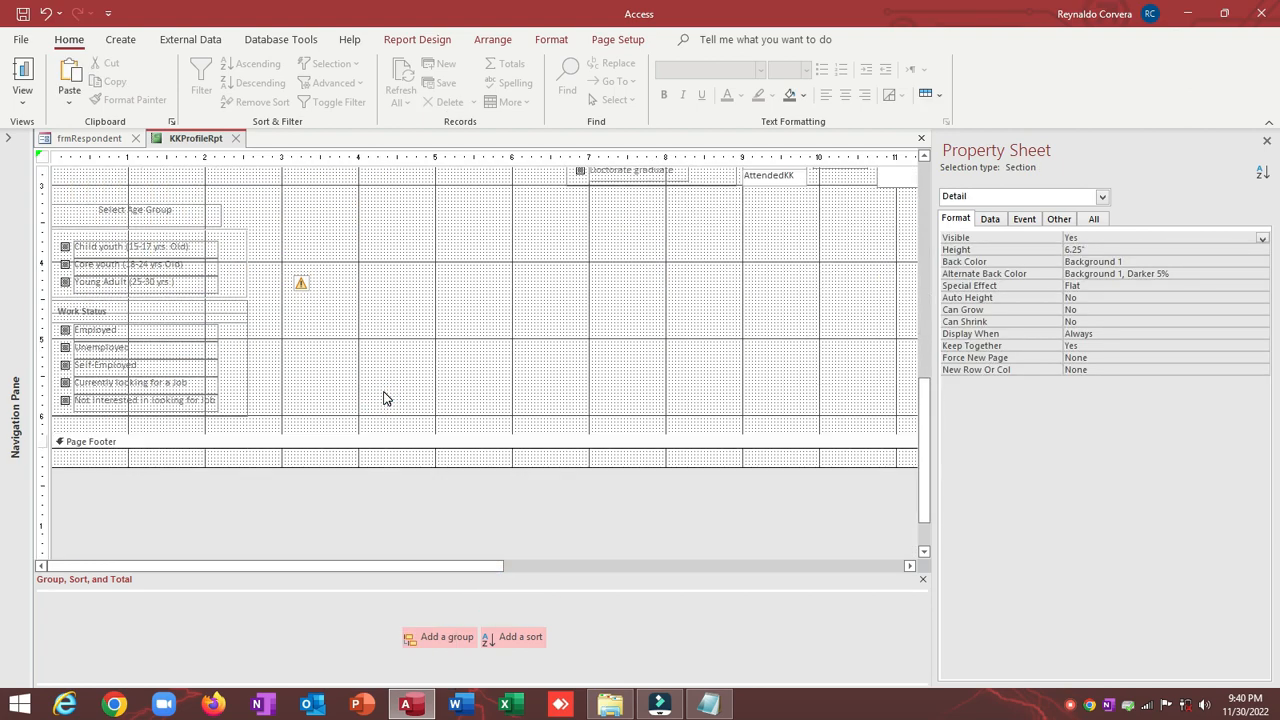
scroll(384, 397, up, 5)
scroll(263, 363, down, 4)
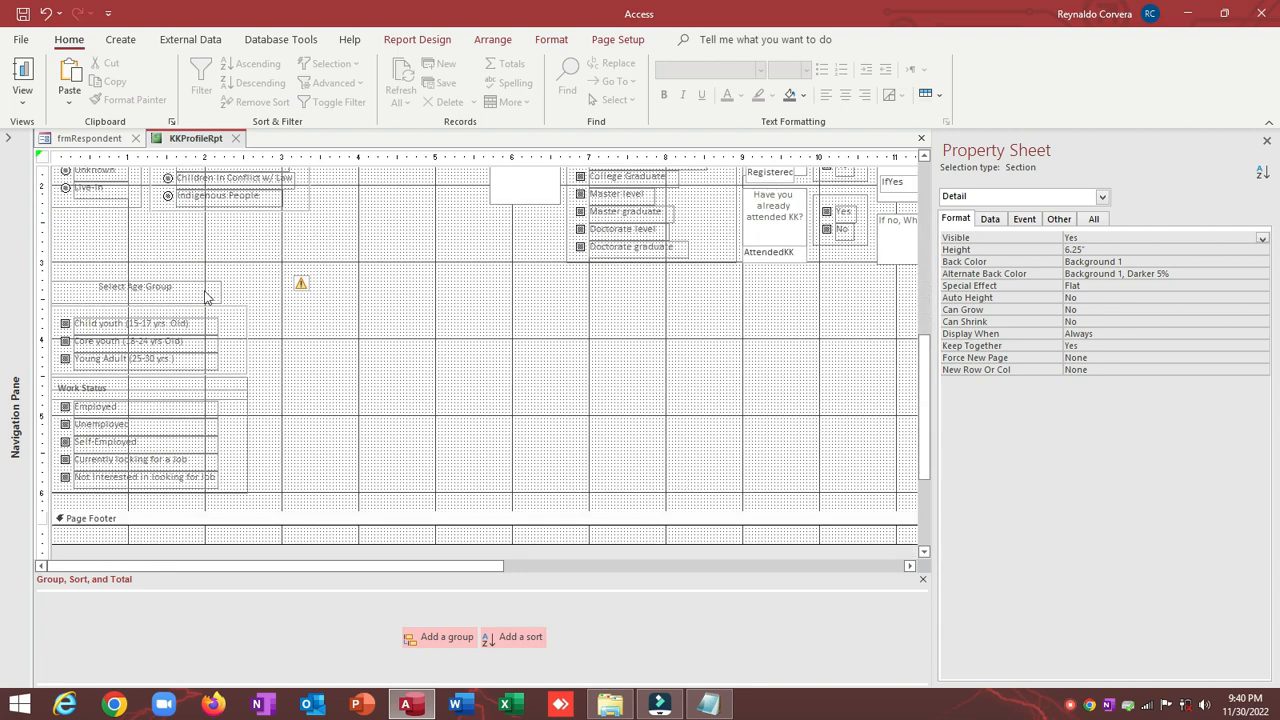
drag(79, 234, 91, 420)
drag(271, 232, 4, 508)
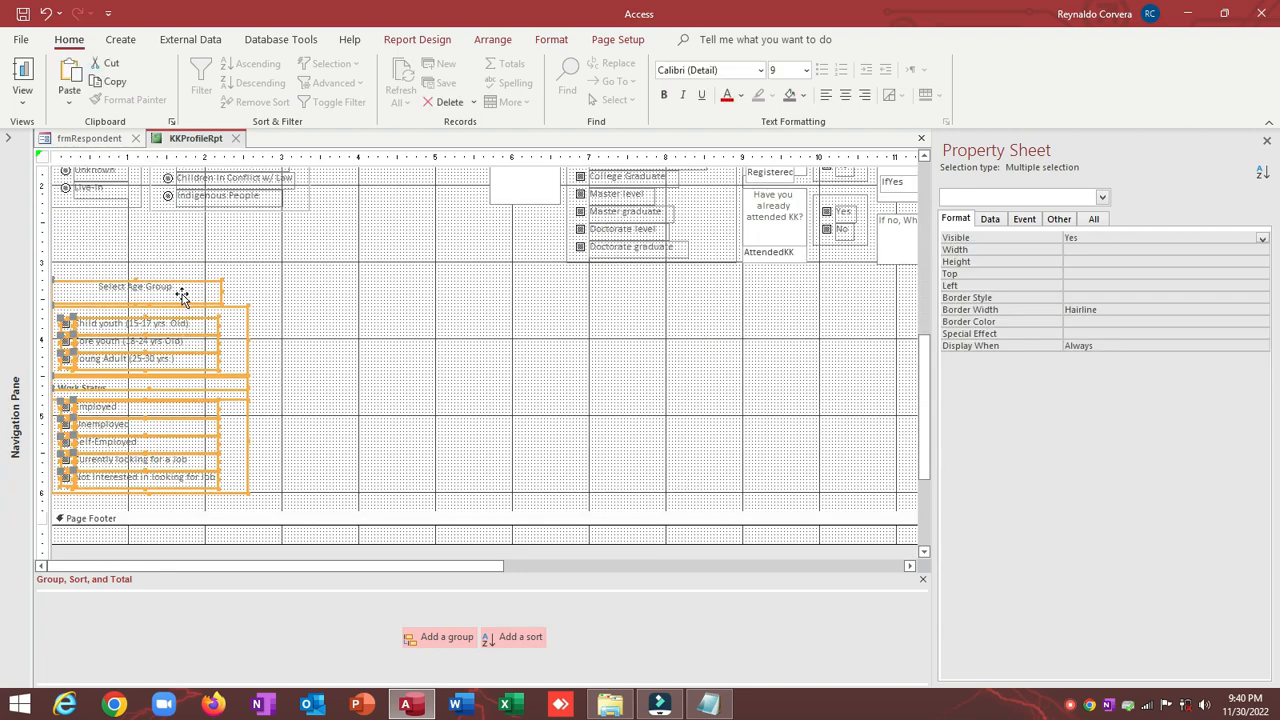
drag(182, 293, 182, 229)
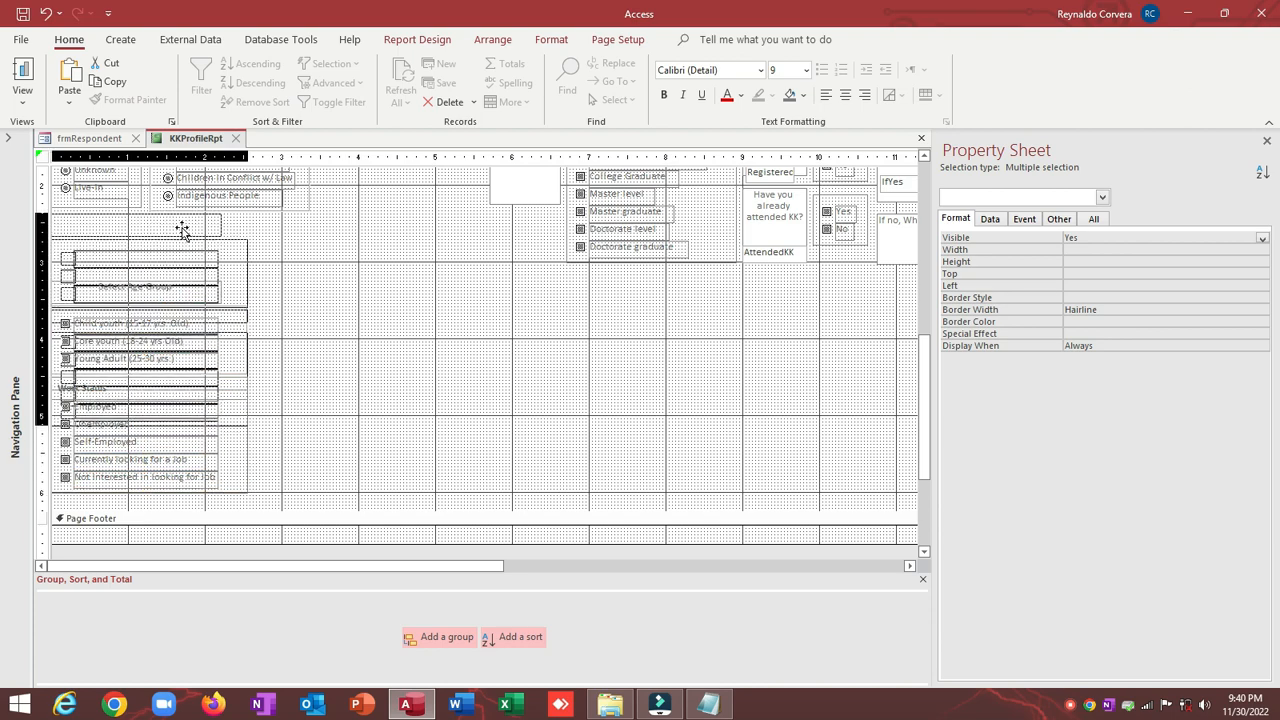
click(369, 289)
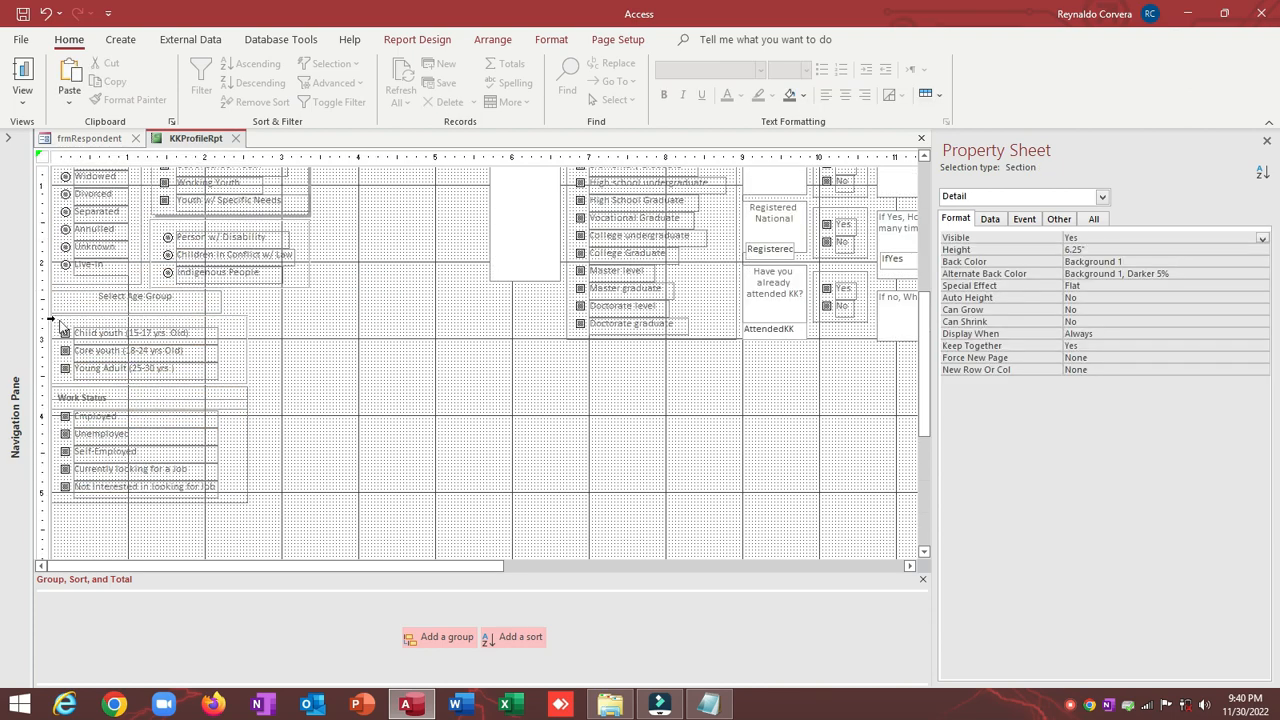
Step: Check the Select Age Group label, then select the Educational Background label and options
click(69, 300)
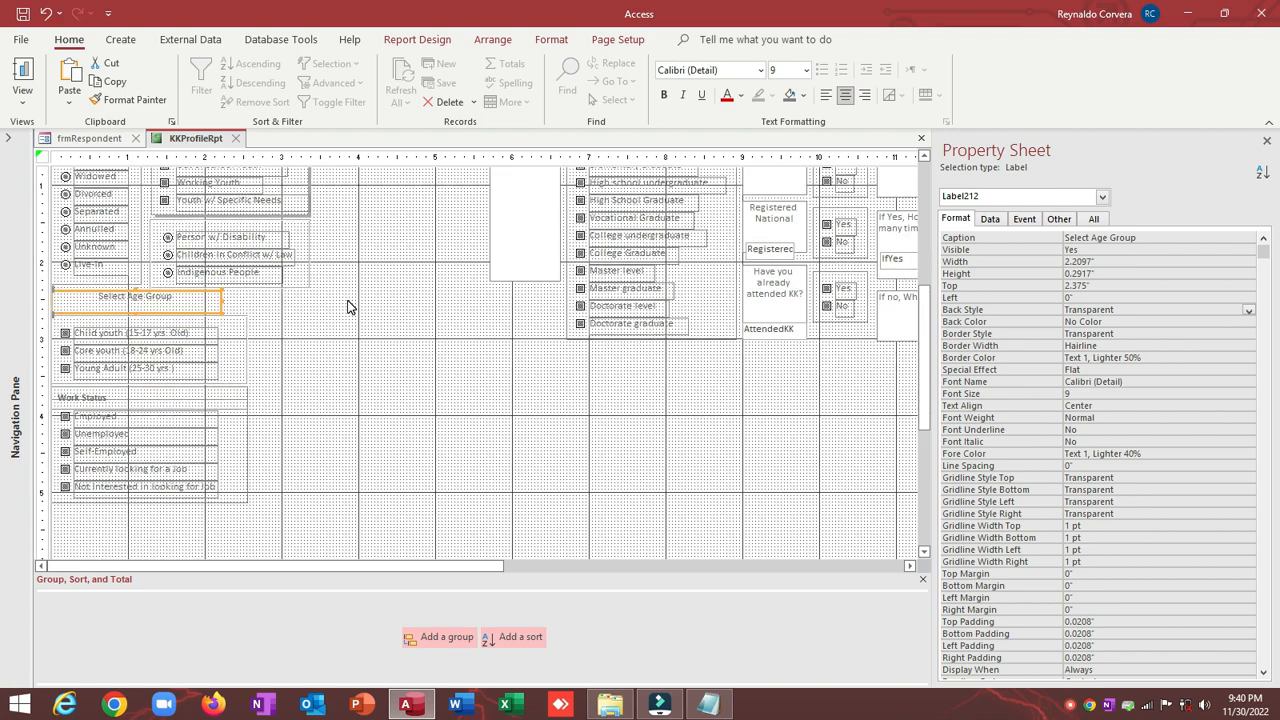
scroll(380, 320, up, 1)
click(447, 194)
drag(448, 195, 668, 454)
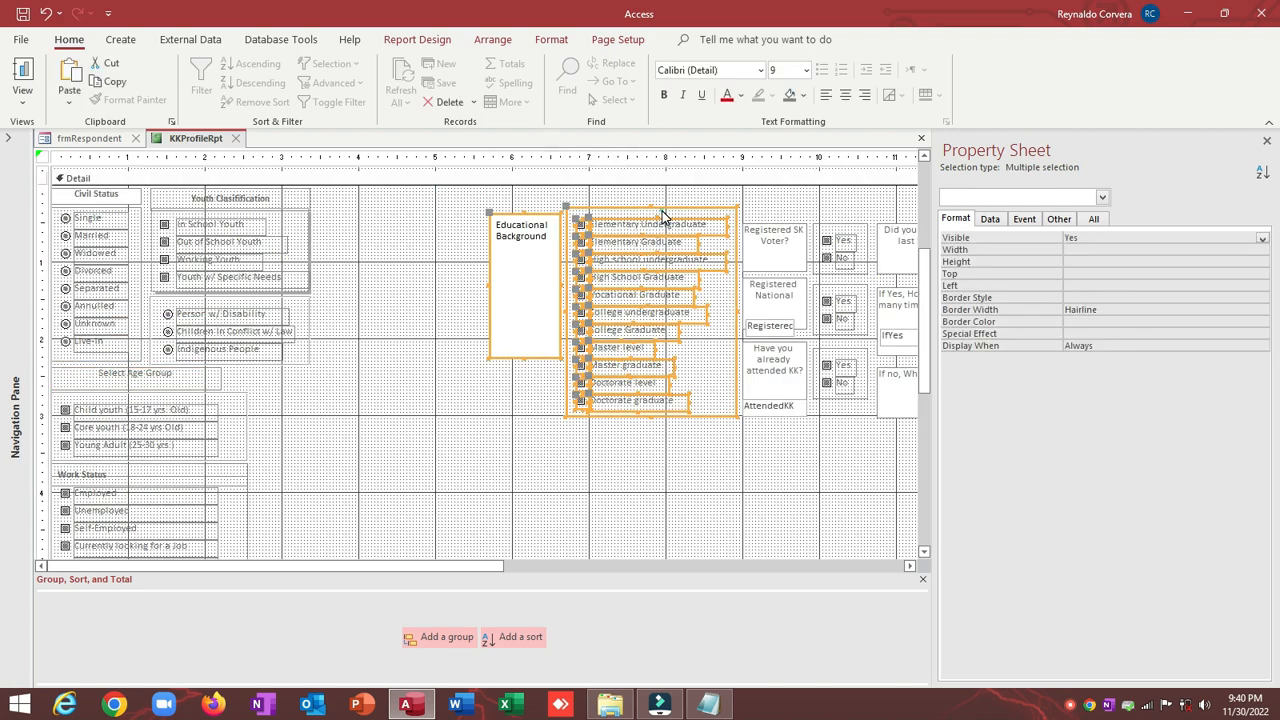
Step: Shift the Educational Background group left beside Youth Classification
drag(662, 211, 680, 440)
click(429, 213)
drag(670, 210, 523, 206)
click(522, 205)
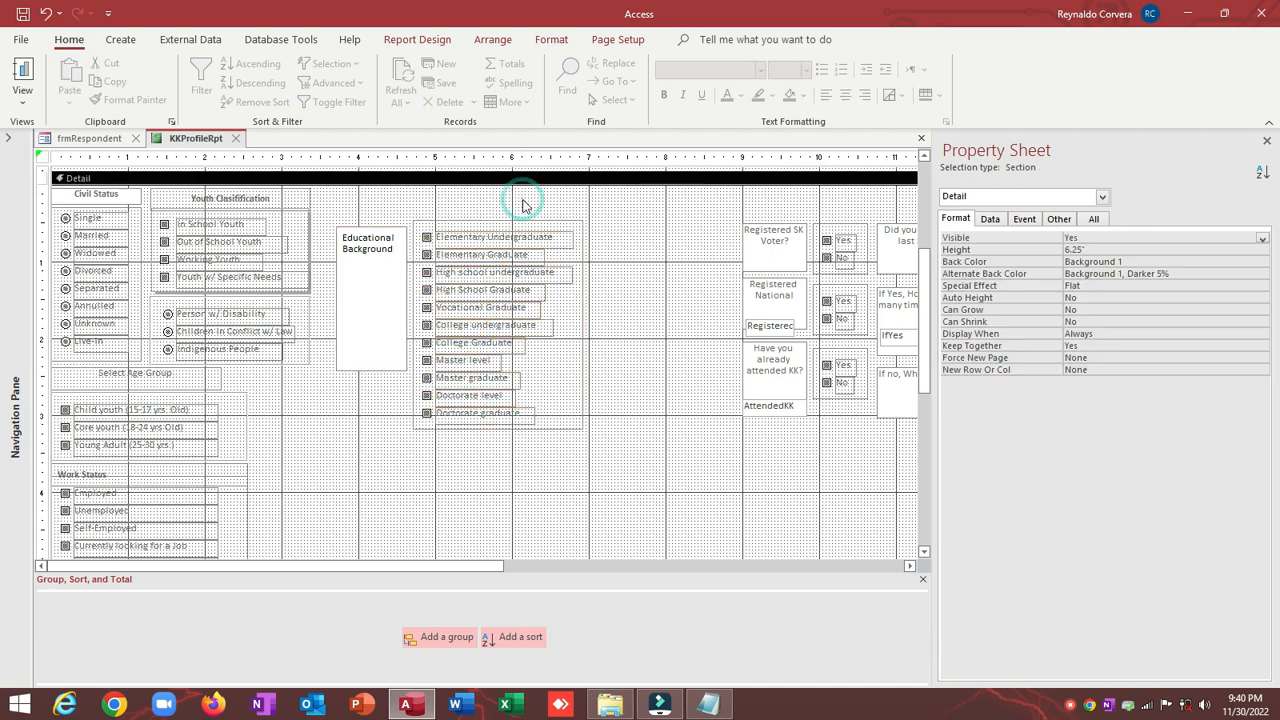
Step: Make the Educational Background label a 3.9583"-wide, 0.2917"-high header strip at the section top
click(337, 245)
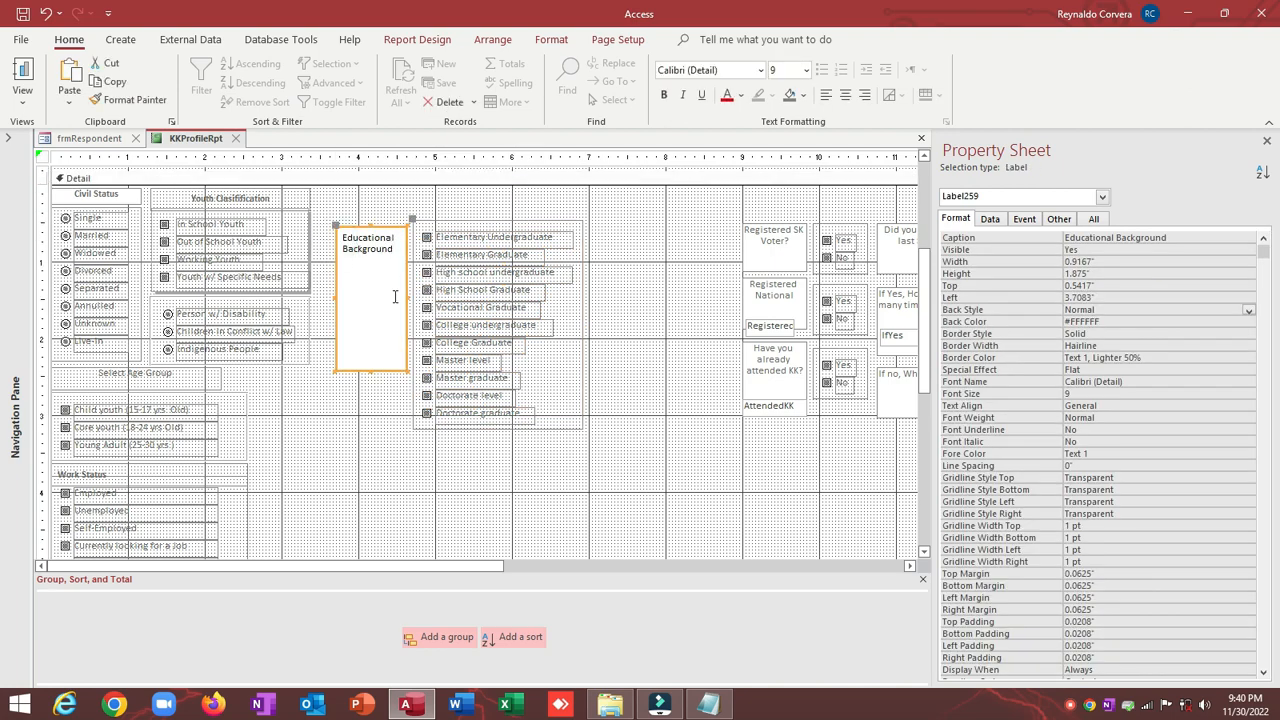
drag(335, 224, 332, 192)
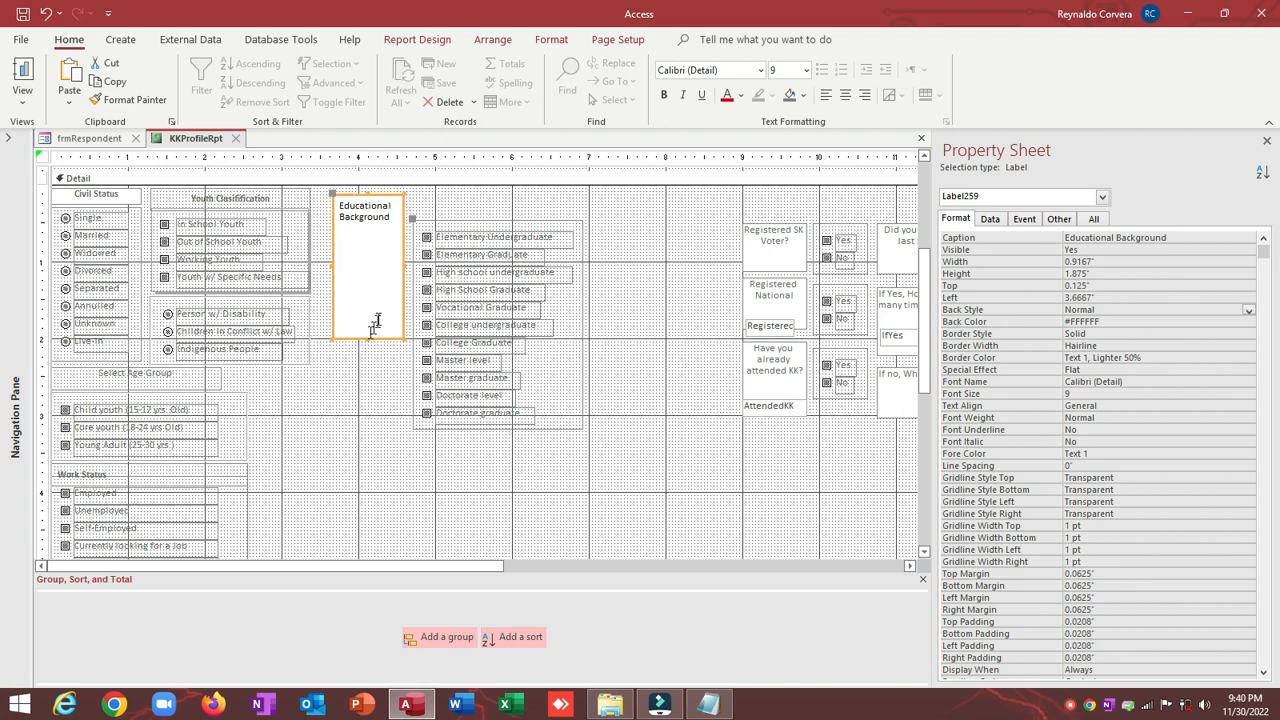
drag(402, 267, 636, 266)
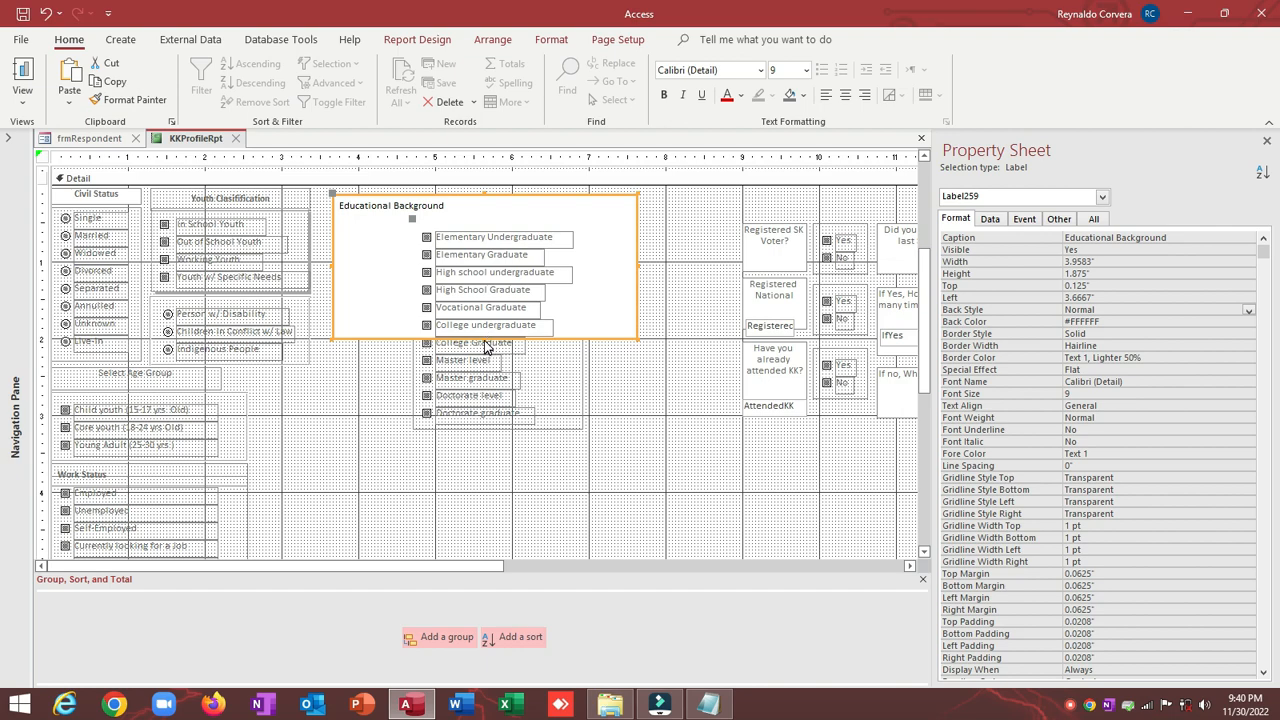
drag(484, 340, 484, 216)
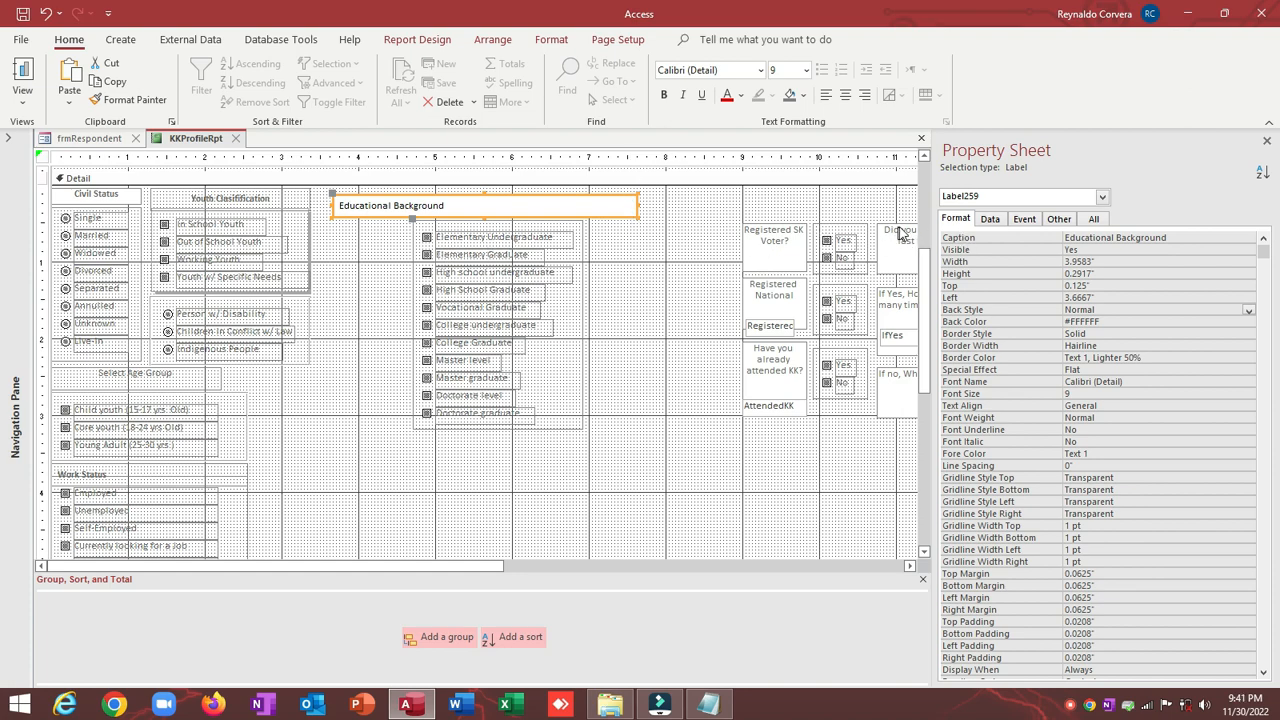
Step: Size the Educational Background heading and option group to the narrowest width
shift+click(573, 222)
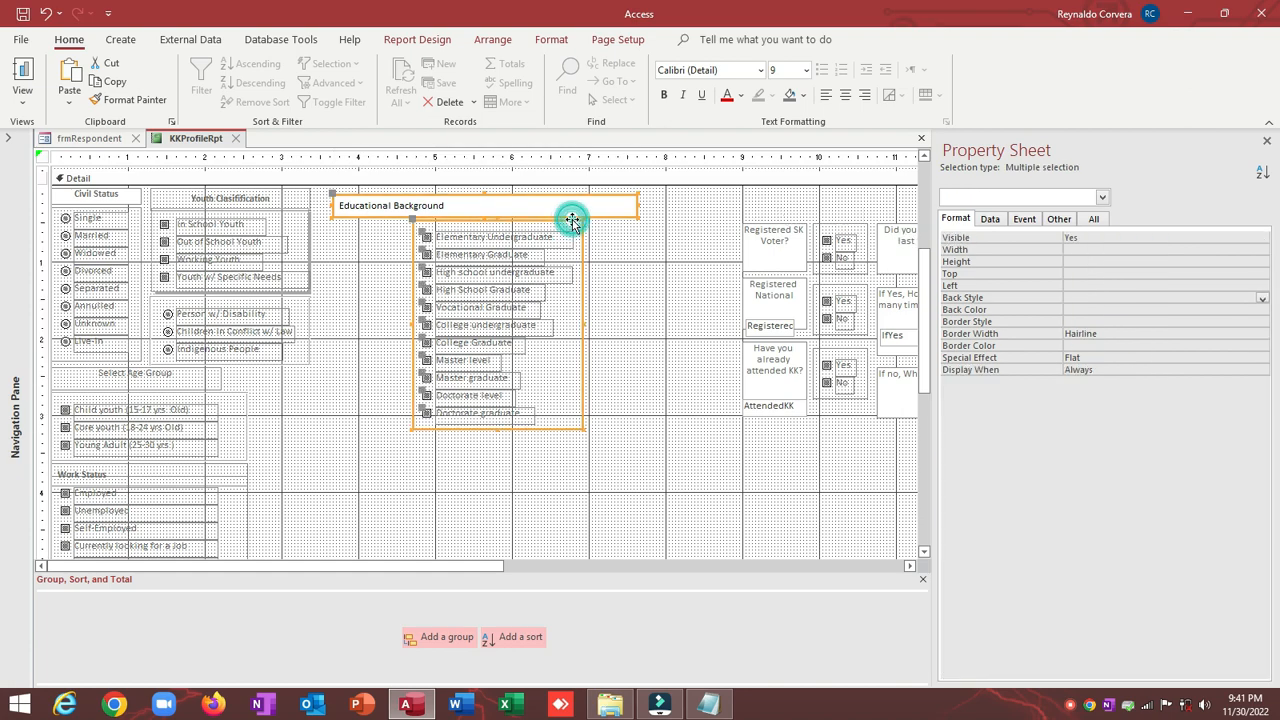
right_click(572, 220)
mouse_move(622, 472)
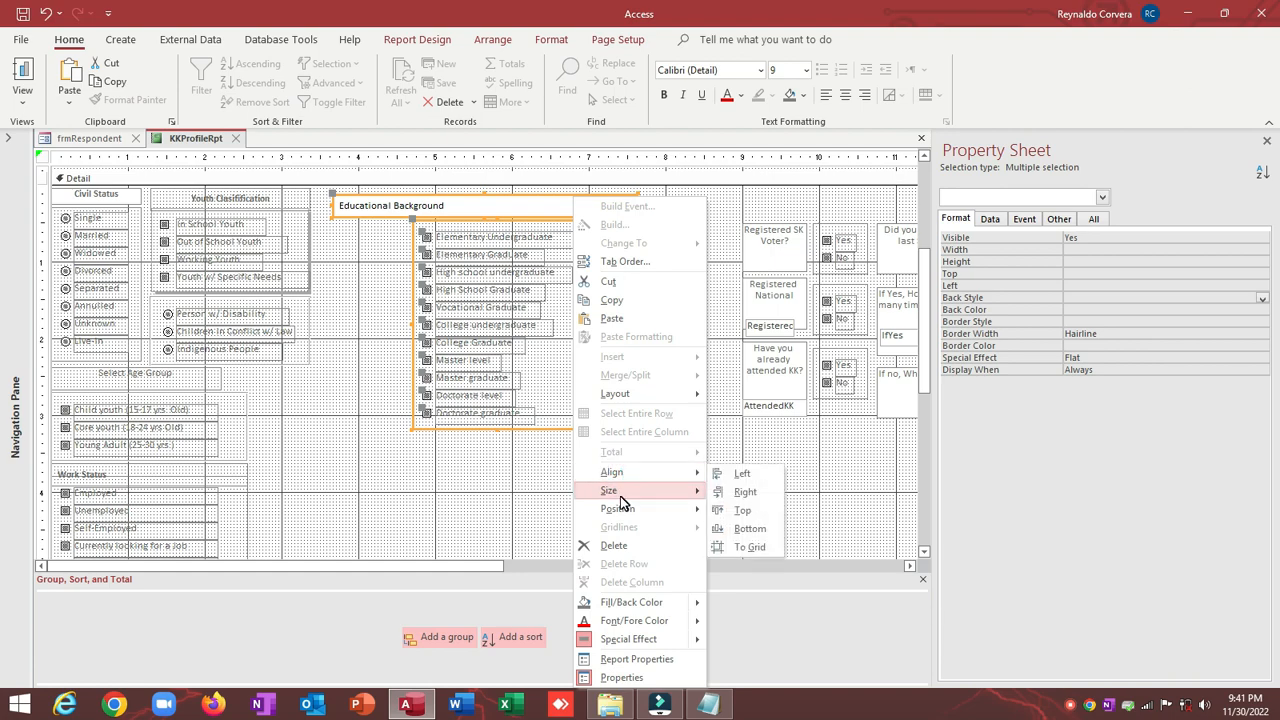
click(741, 586)
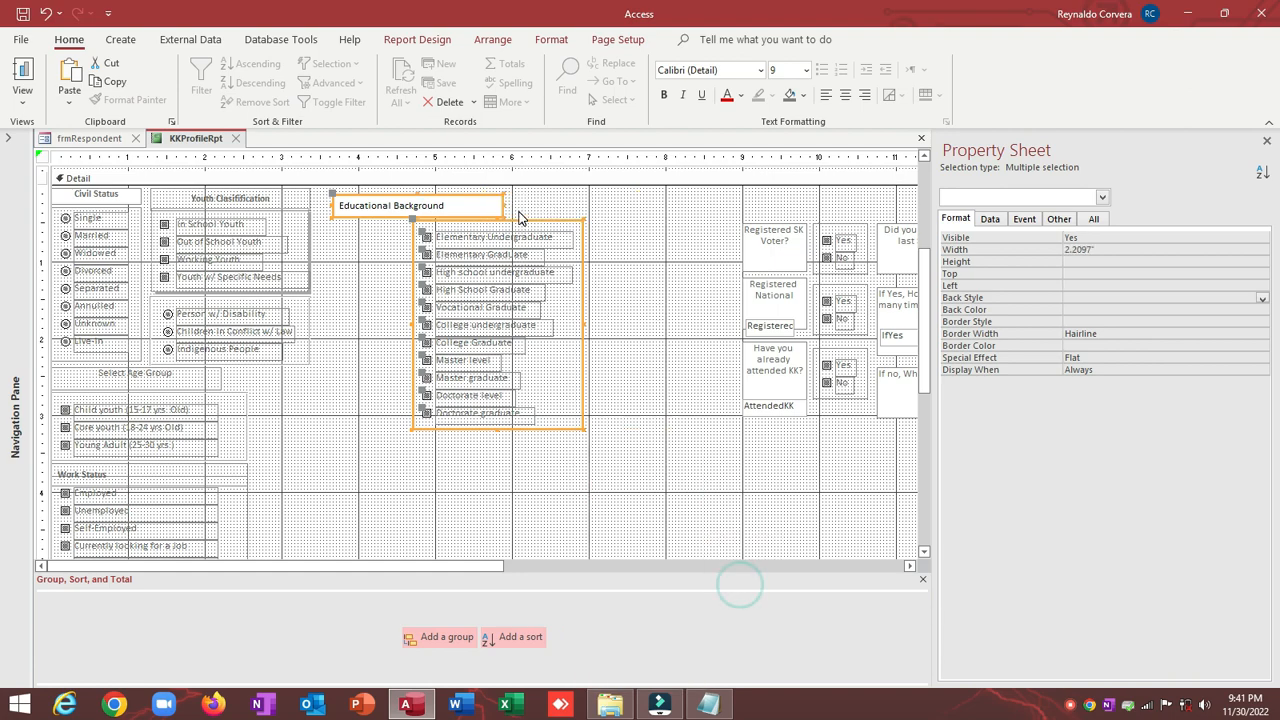
click(609, 230)
Step: Set the Educational Background heading's Back Style to Transparent
click(437, 203)
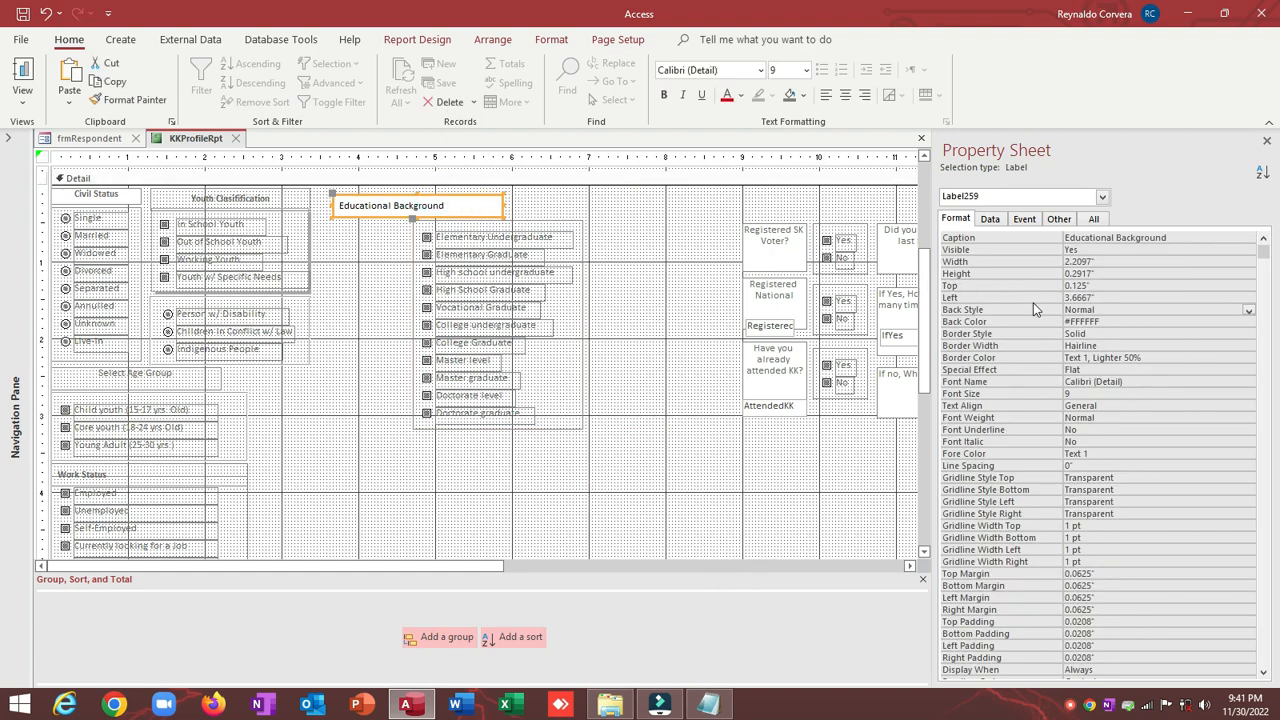
click(1008, 309)
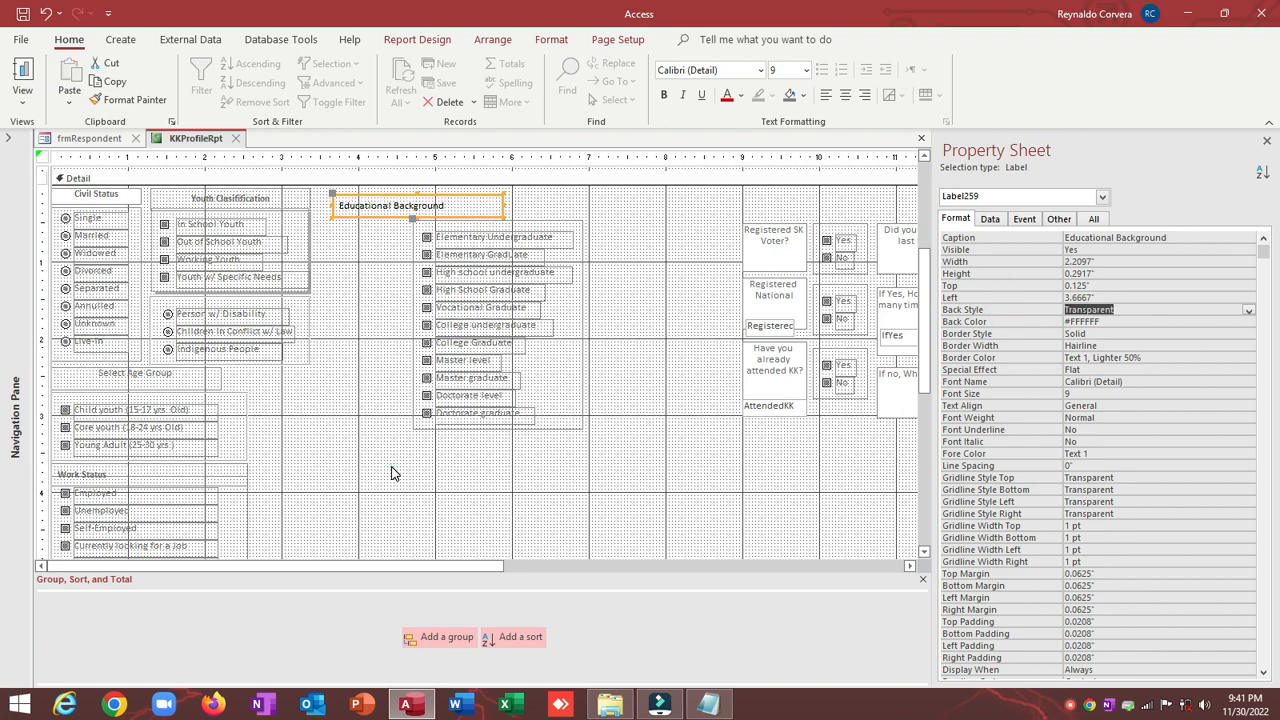
click(401, 517)
drag(401, 517, 424, 262)
drag(397, 445, 563, 214)
click(381, 250)
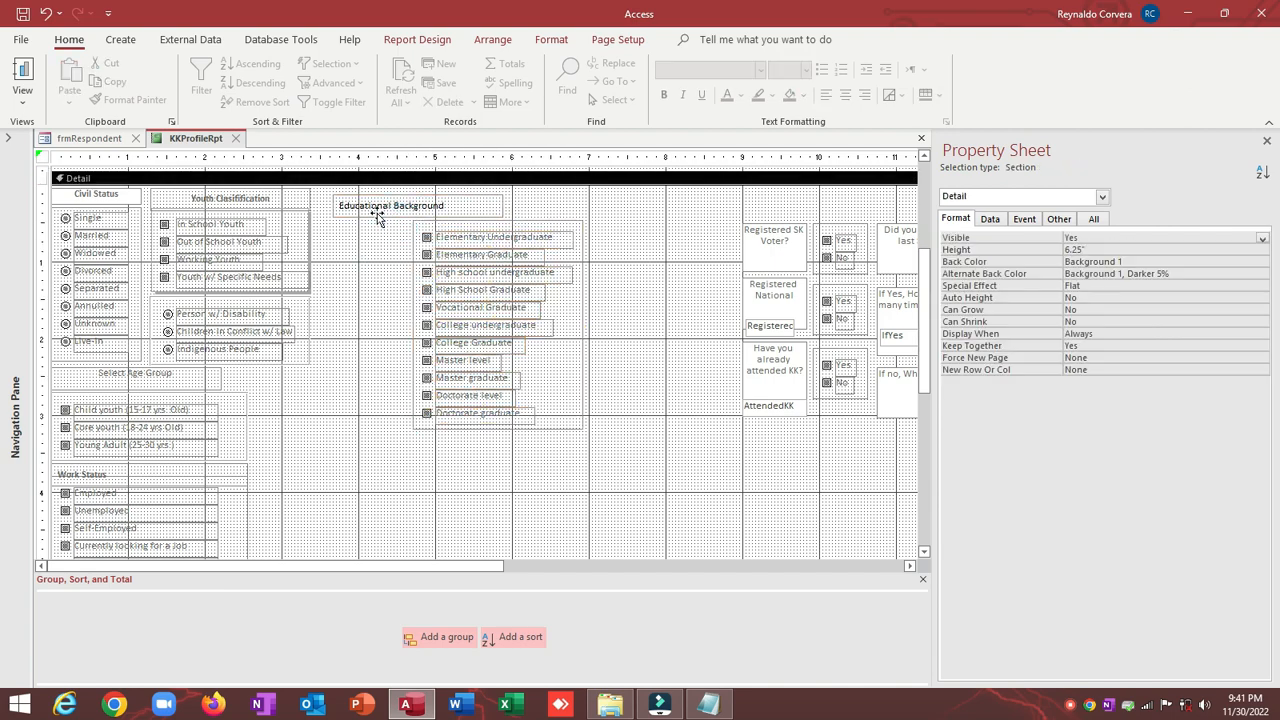
Step: Right-align the Educational Background heading with its option group
click(375, 207)
shift+click(545, 222)
right_click(546, 218)
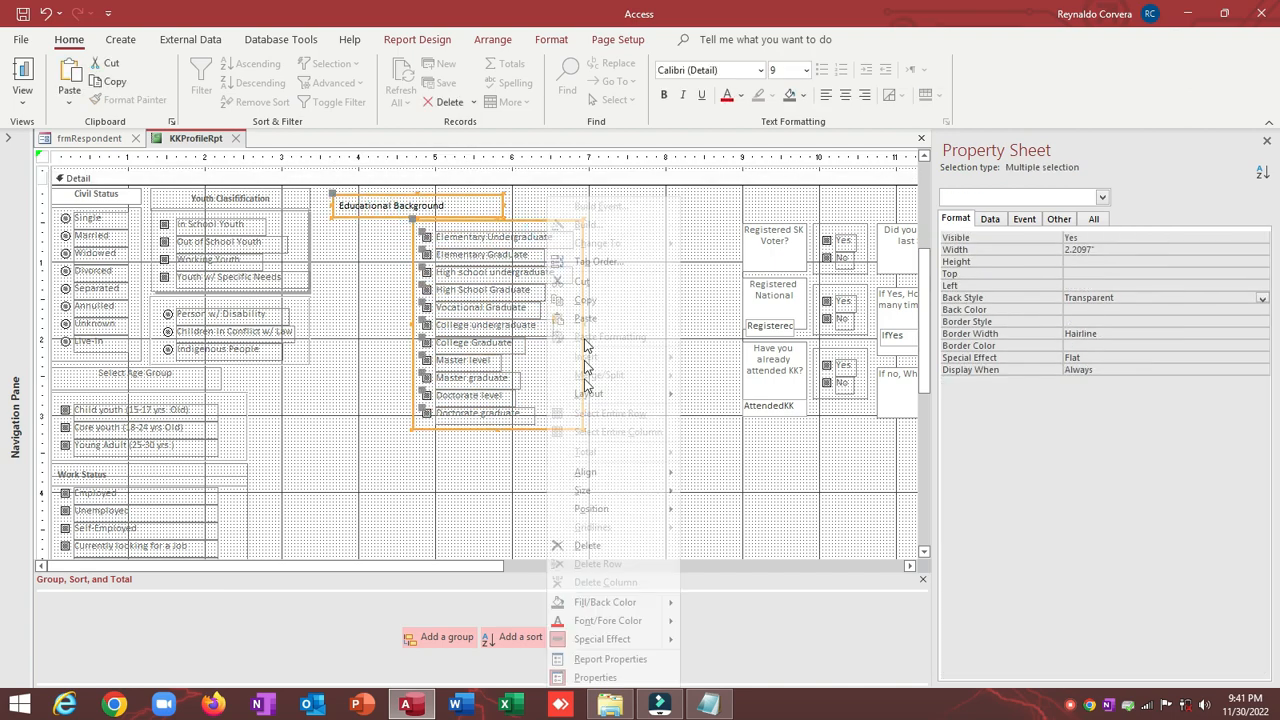
click(731, 491)
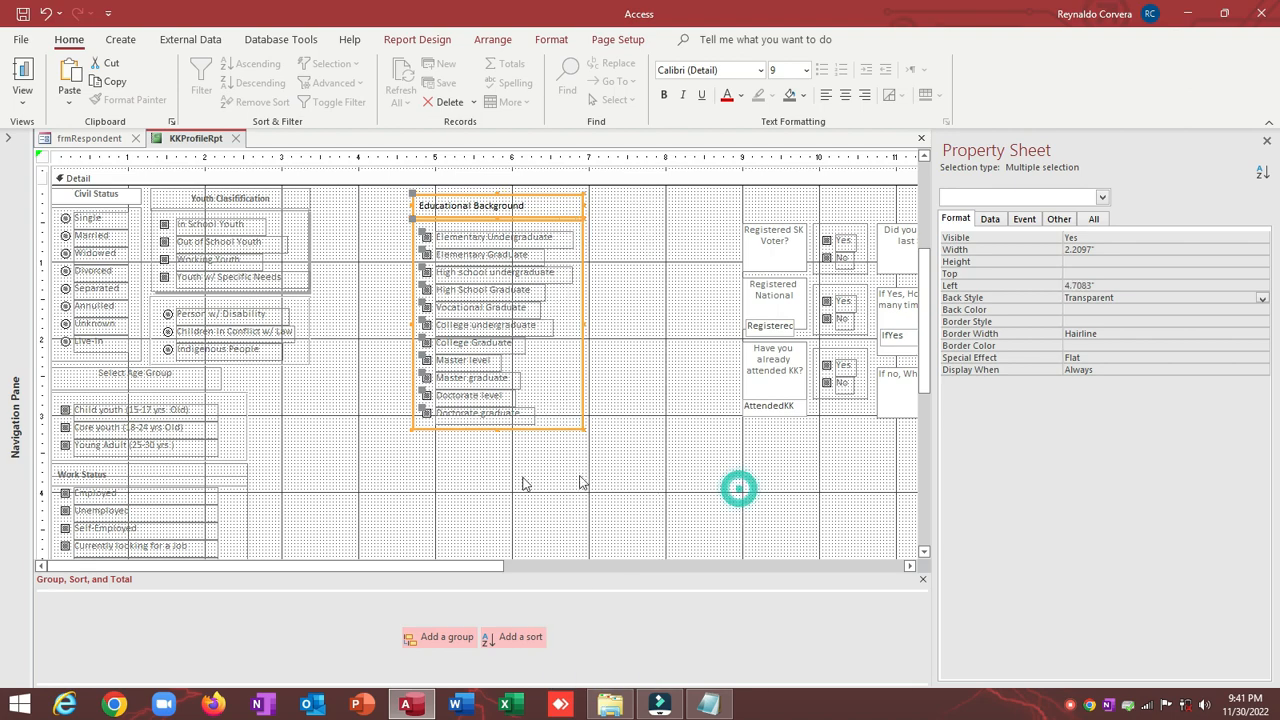
Step: Nudge the whole Educational Background block left beside Youth Classification and slightly up
drag(358, 195, 613, 460)
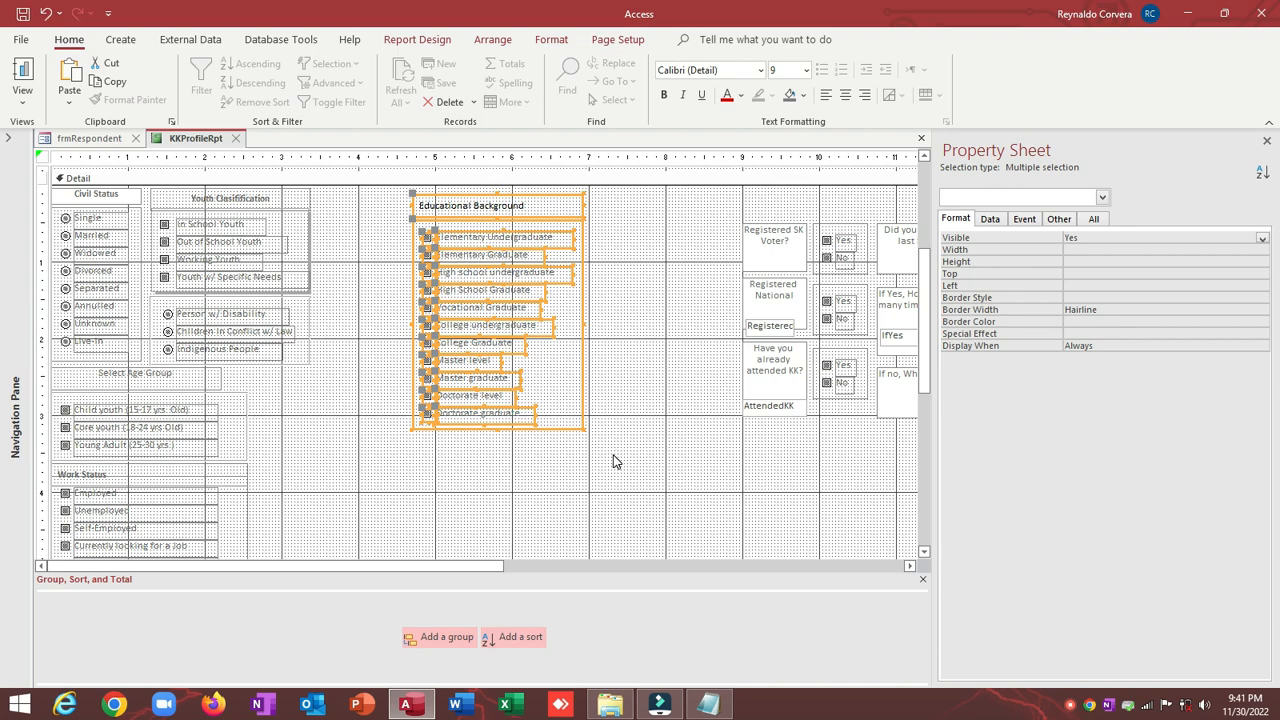
key(Left)
key(Left)
key(Left)
key(Left)
key(Left)
key(Left)
key(Left)
key(Left)
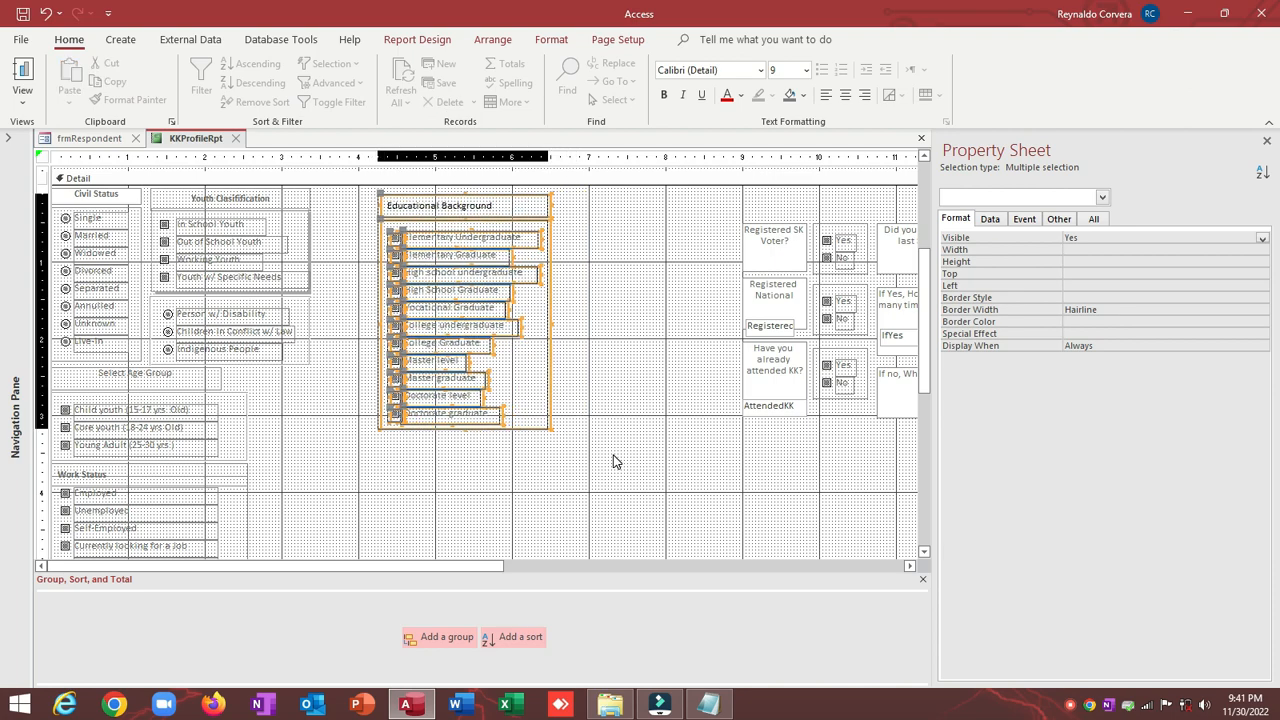
key(Left)
key(Right)
key(Right)
key(Right)
key(Right)
key(Right)
key(Right)
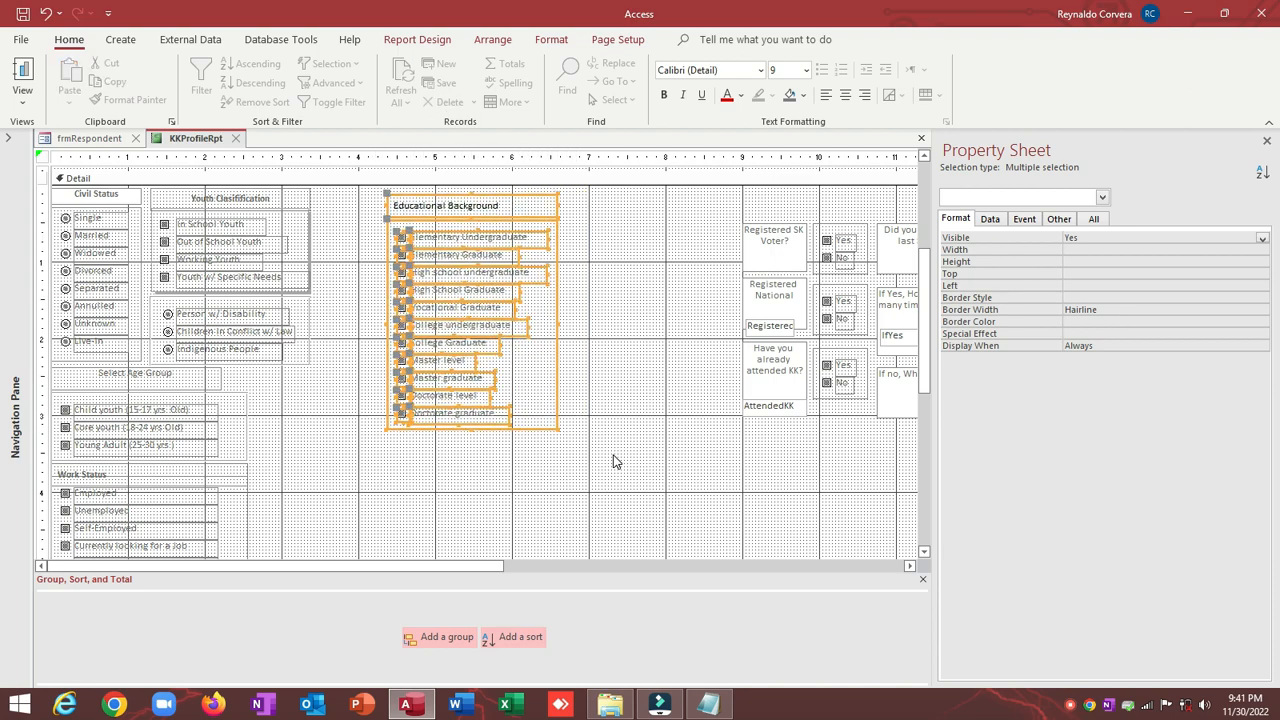
key(Left)
key(Left)
key(Left)
key(Left)
key(Left)
key(Left)
key(Left)
key(Left)
key(Left)
key(Left)
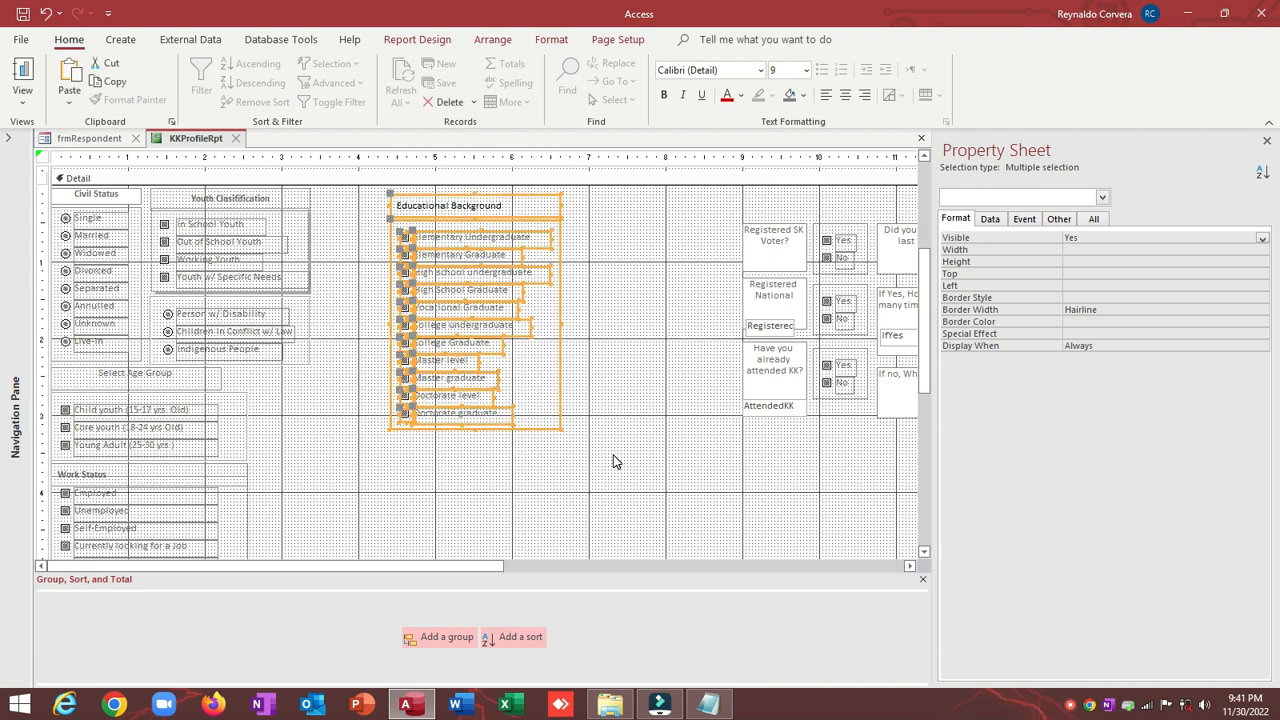
key(Left)
key(Left)
key(Left)
key(Left)
key(Left)
key(Left)
key(Left)
key(Left)
key(Left)
key(Left)
key(Left)
key(Left)
key(Left)
key(Left)
key(Left)
key(Left)
key(Left)
key(Left)
key(Left)
key(Left)
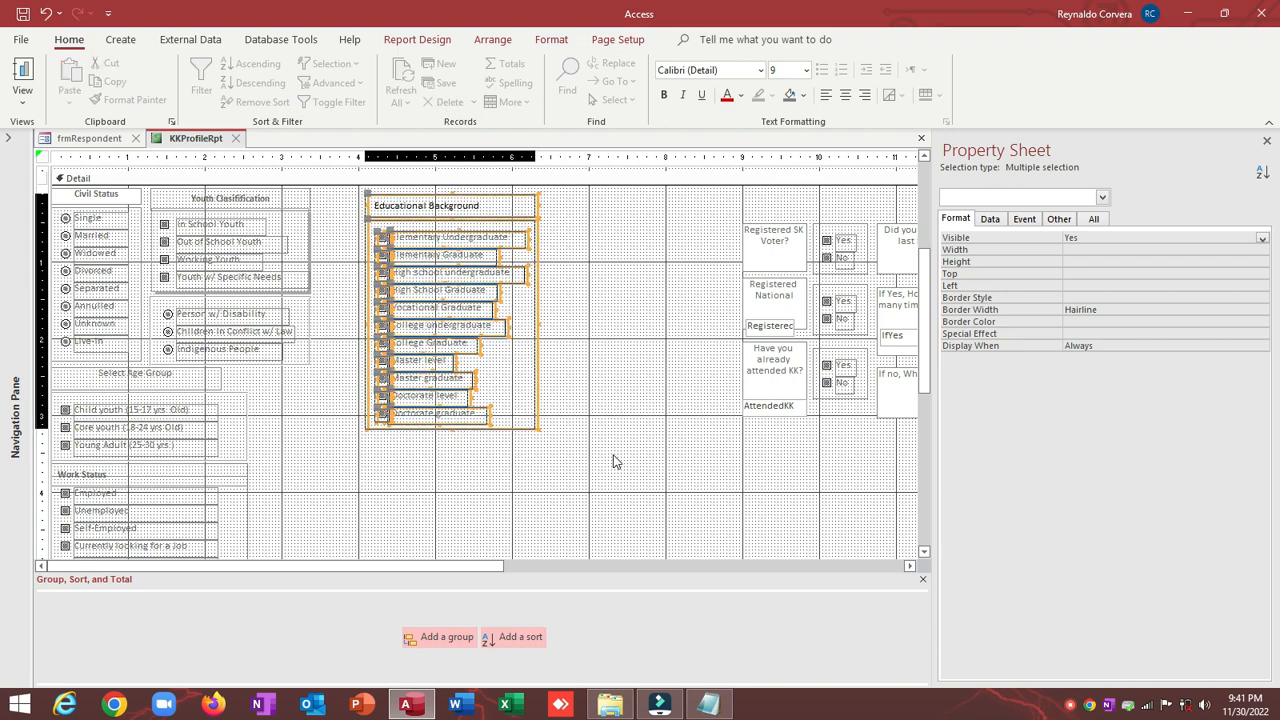
key(Up)
key(Up)
key(Up)
key(Up)
key(Up)
key(Up)
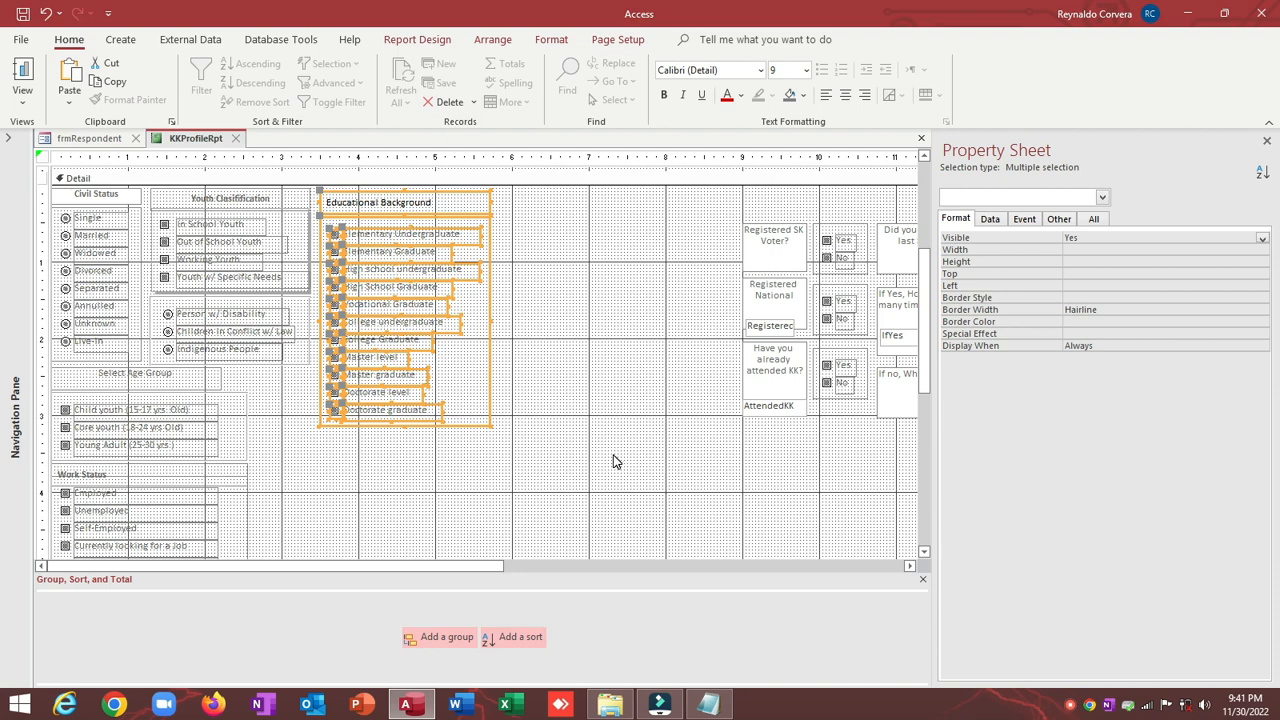
click(615, 461)
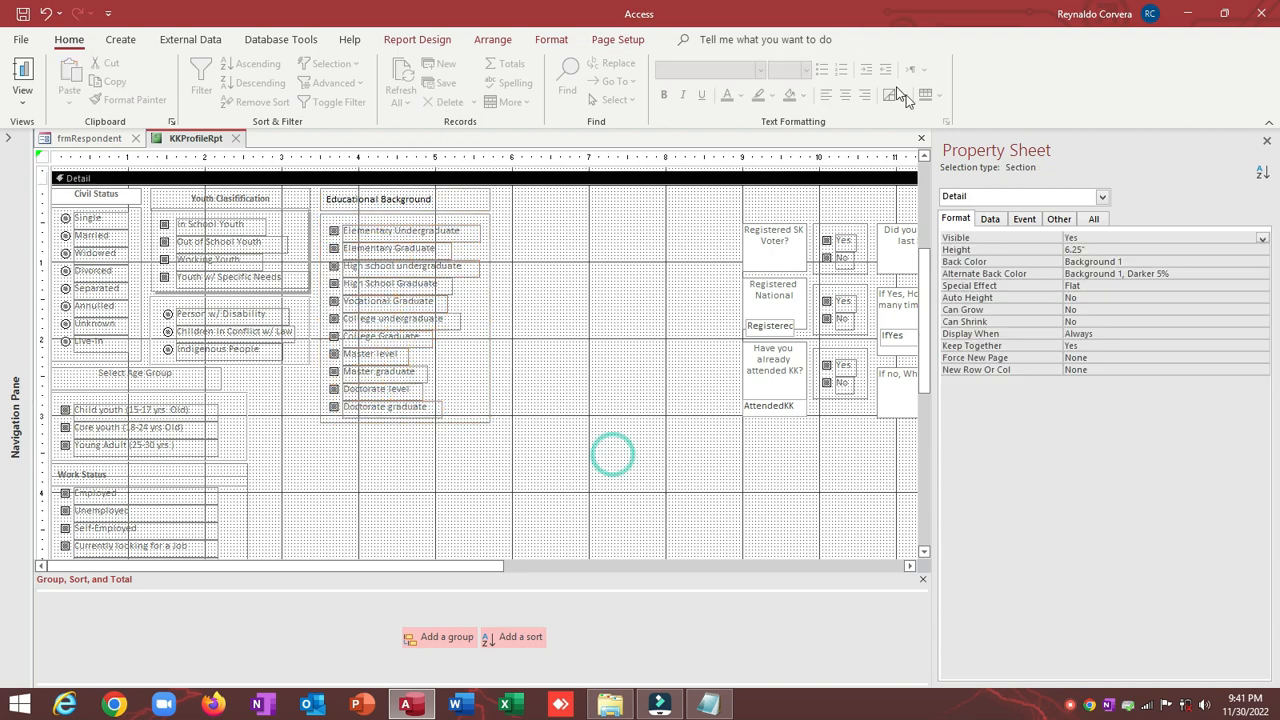
Step: Drag the Registered SK Voter, Registered National and attended-KK questions left next to Educational Background
drag(930, 168, 1163, 215)
scroll(610, 466, down, 3)
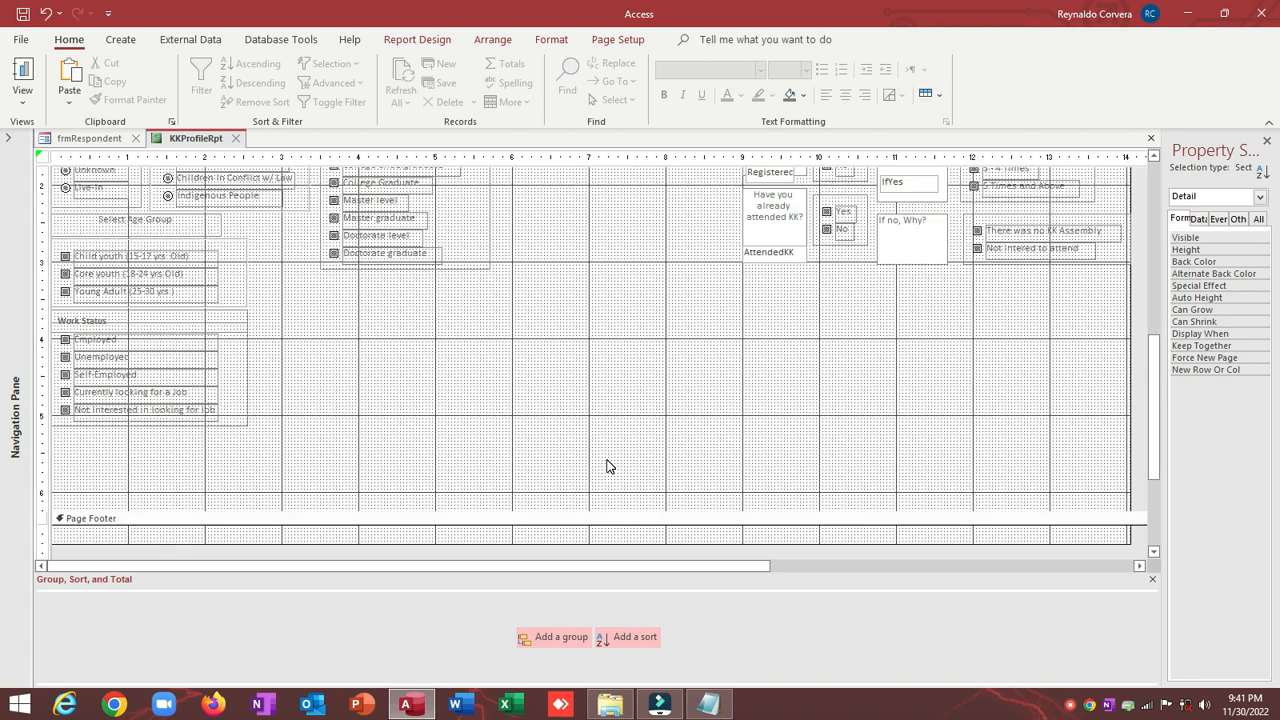
scroll(610, 466, up, 3)
scroll(610, 466, down, 2)
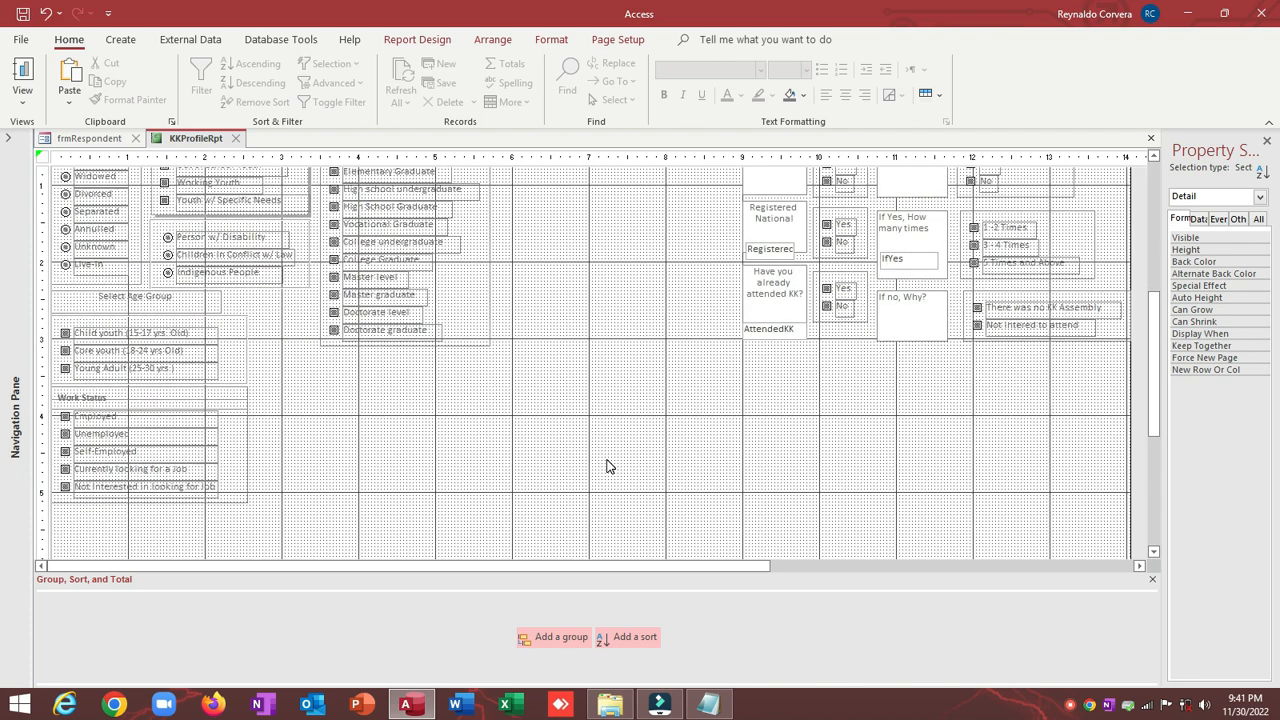
scroll(610, 466, up, 2)
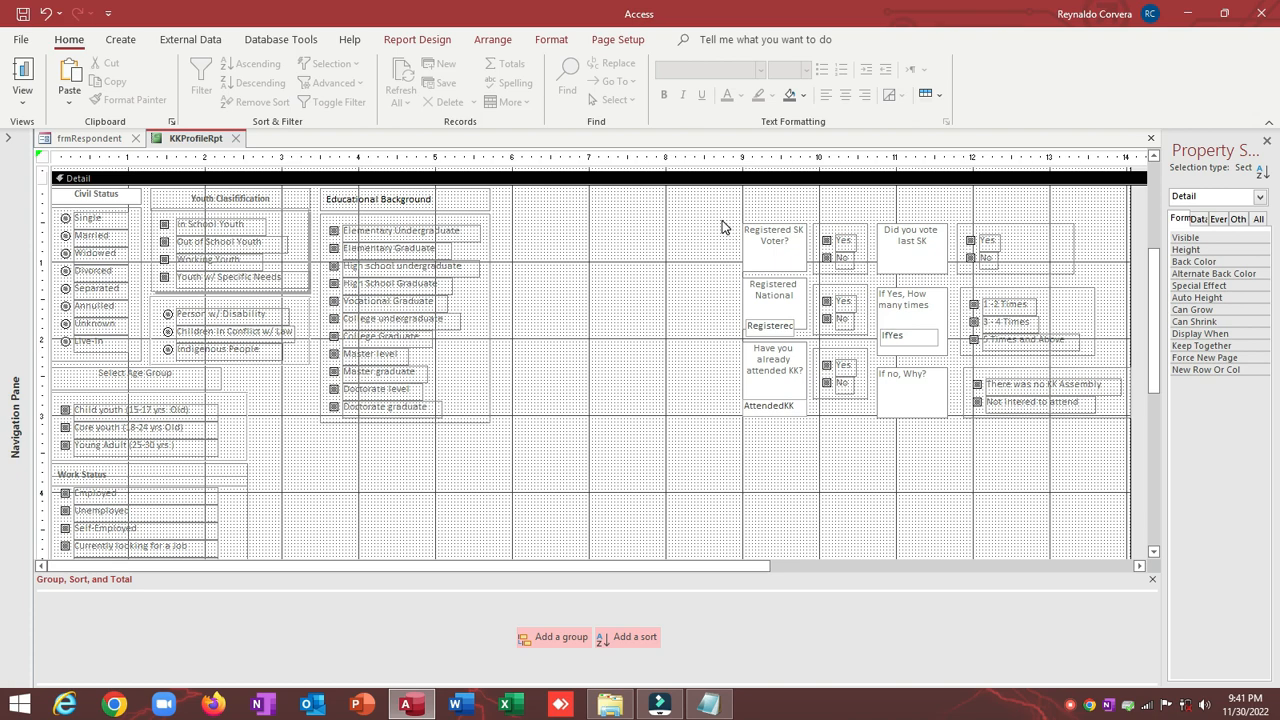
drag(722, 226, 862, 328)
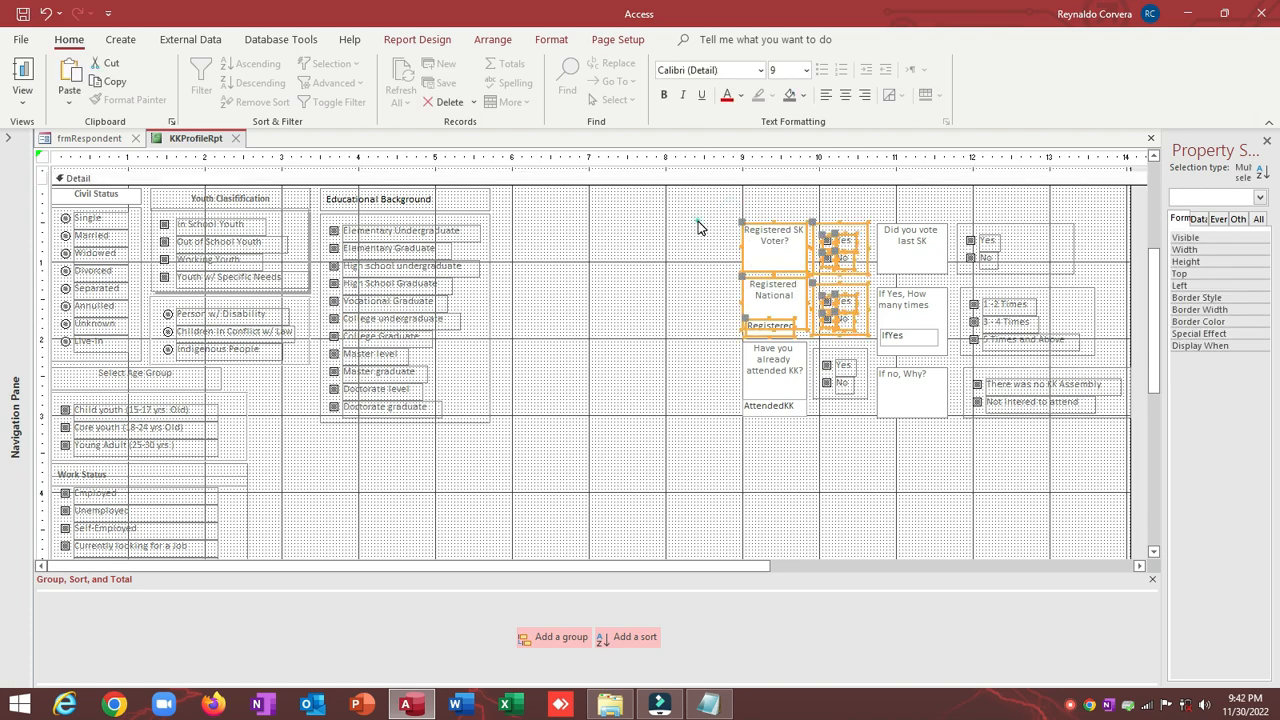
drag(698, 221, 843, 450)
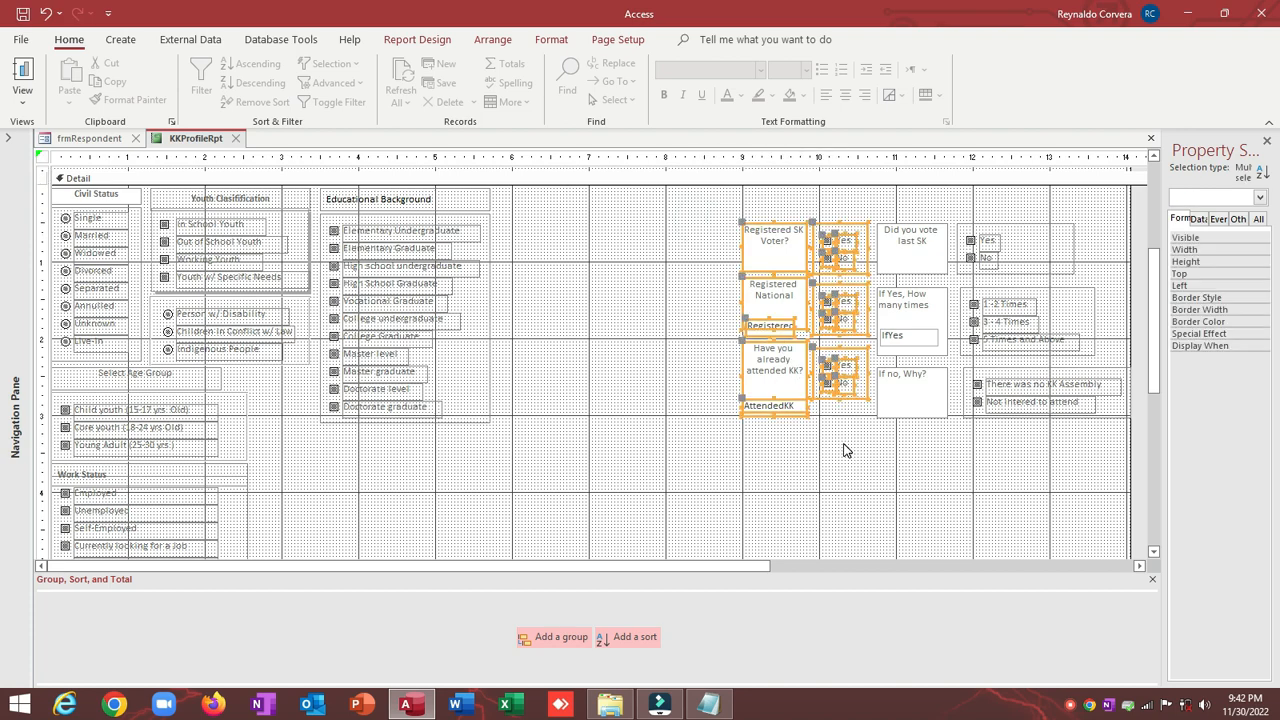
drag(795, 240, 559, 207)
click(669, 222)
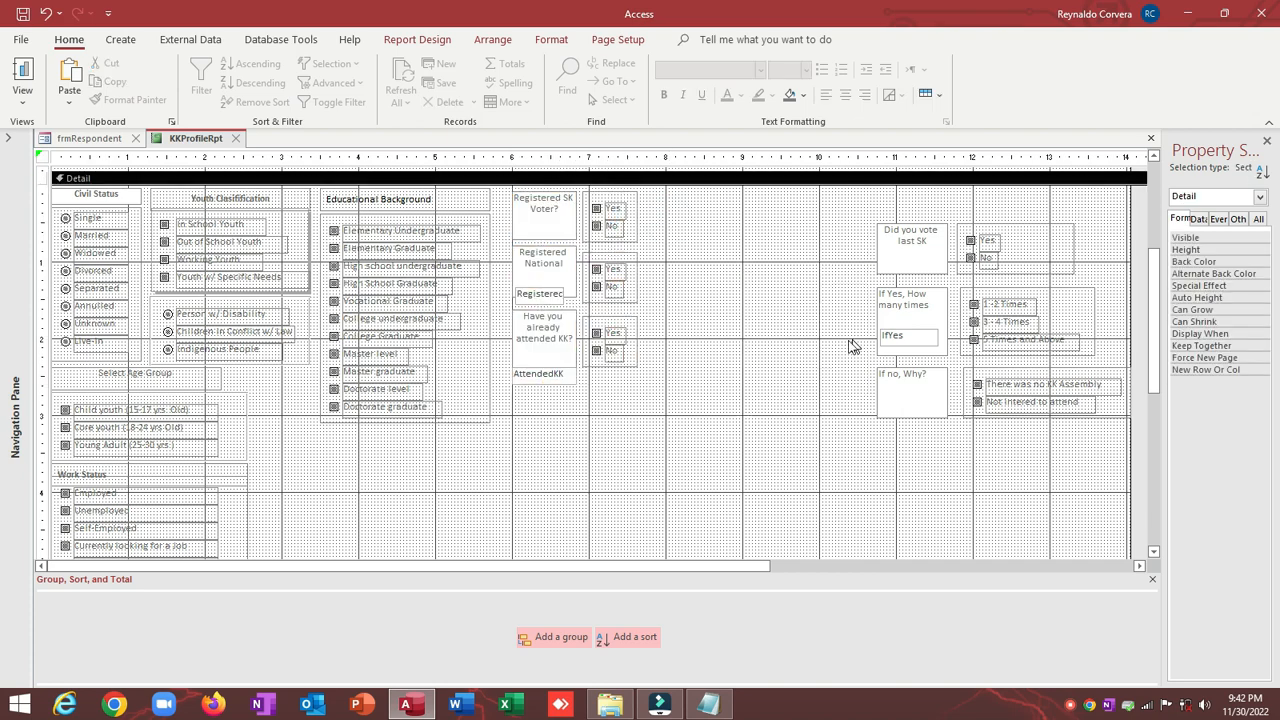
Step: Delete the leftover Registered National and AttendedKK text boxes, then select the three question labels and Yes/No groups
click(559, 297)
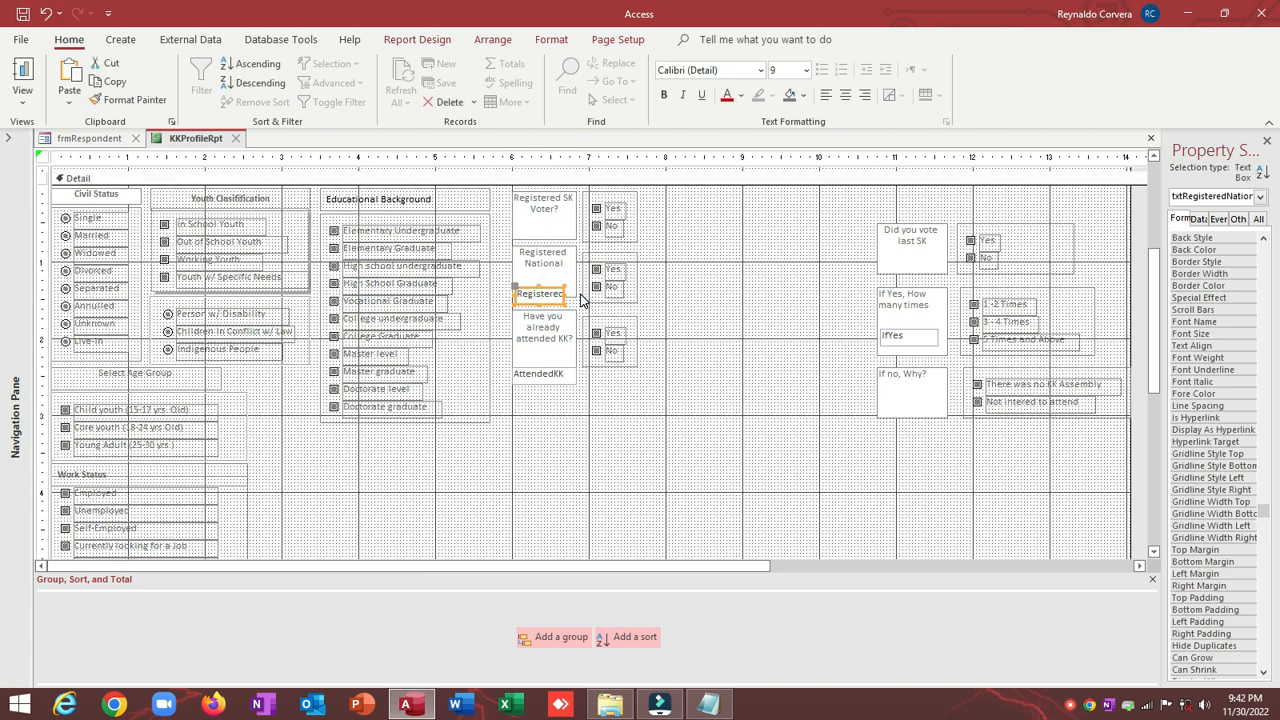
key(Delete)
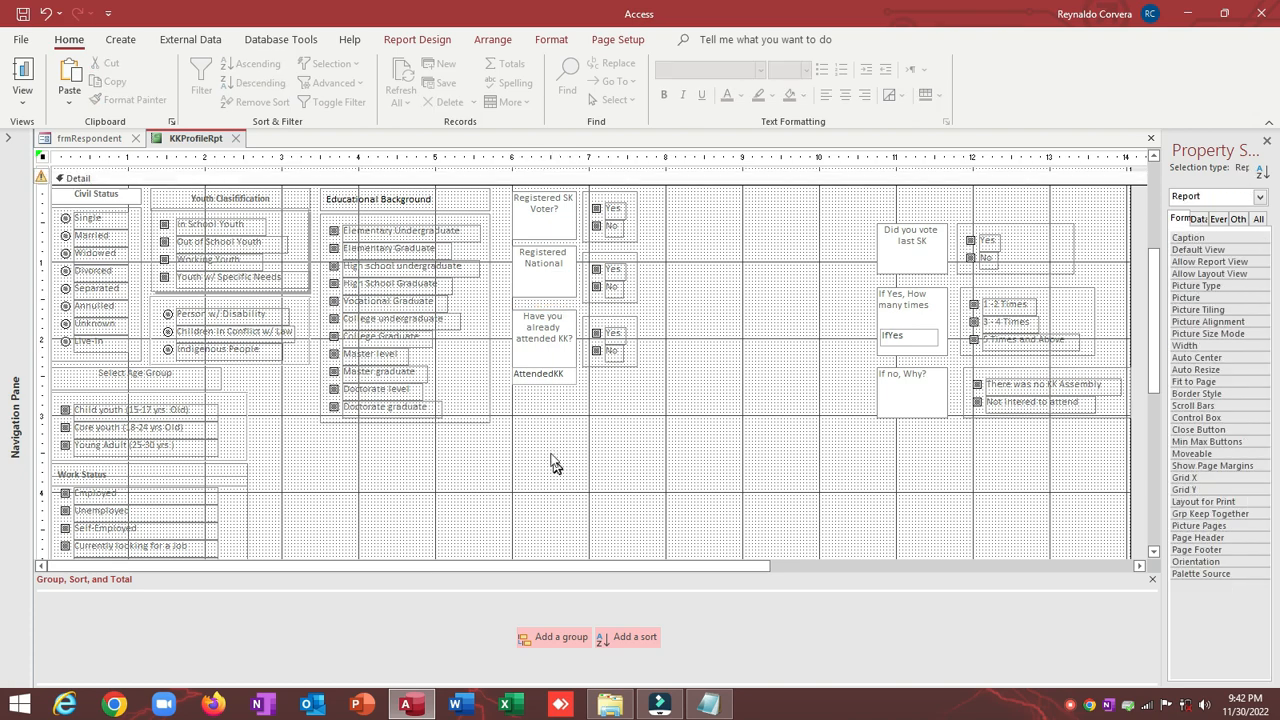
click(552, 384)
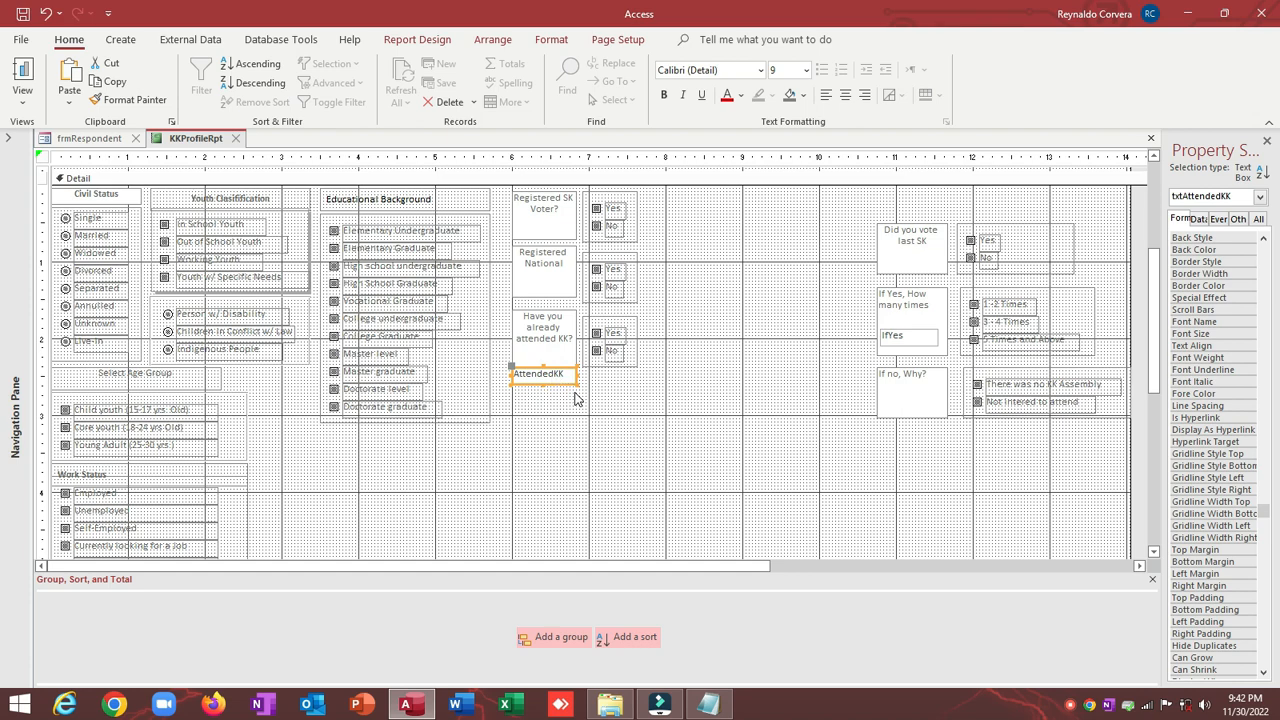
key(Delete)
drag(523, 414, 536, 218)
drag(544, 420, 680, 191)
Step: Nudge the questions left and top-align the attended-KK label with its Yes/No group
key(Left)
key(Left)
key(Left)
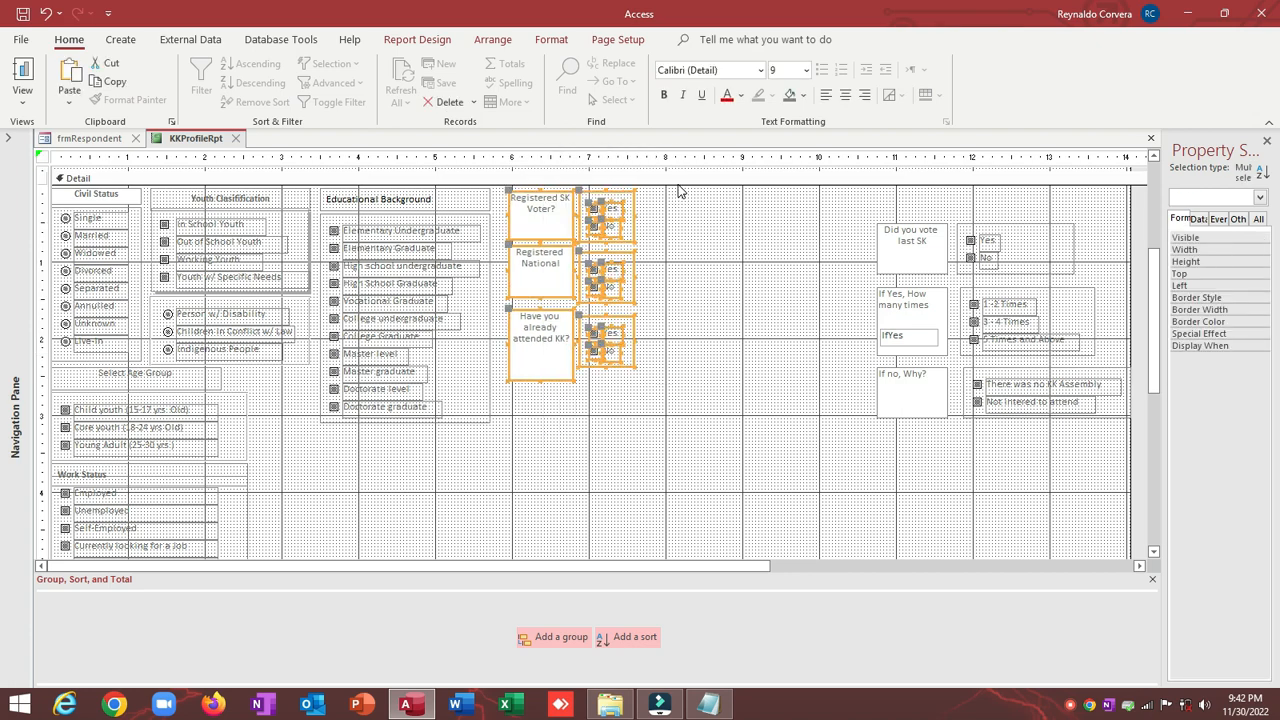
click(679, 191)
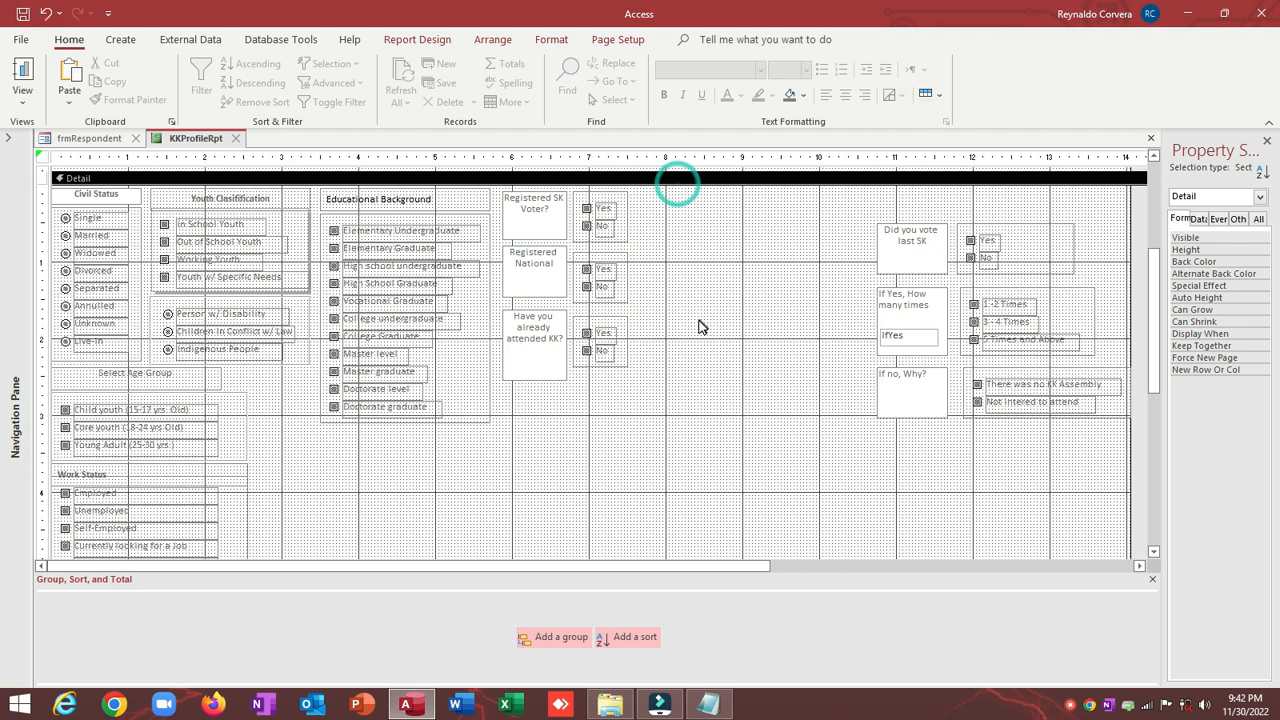
click(540, 335)
shift+click(586, 321)
right_click(590, 320)
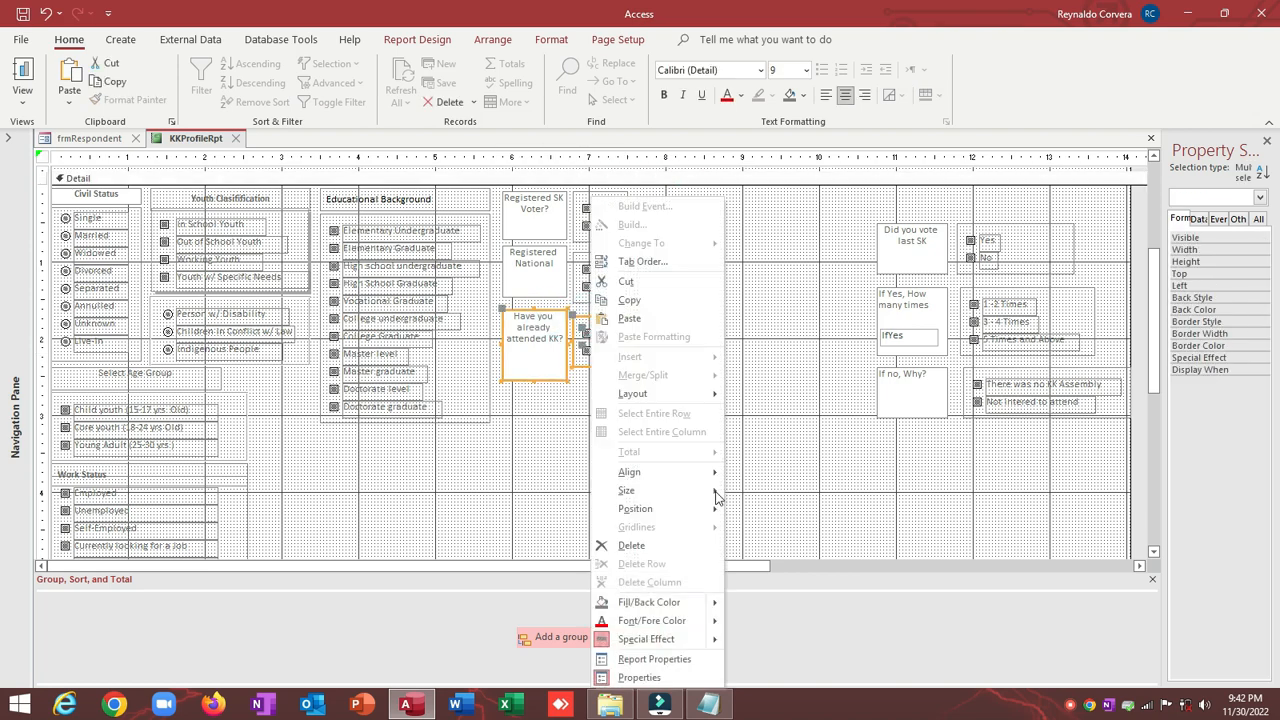
click(666, 469)
click(757, 510)
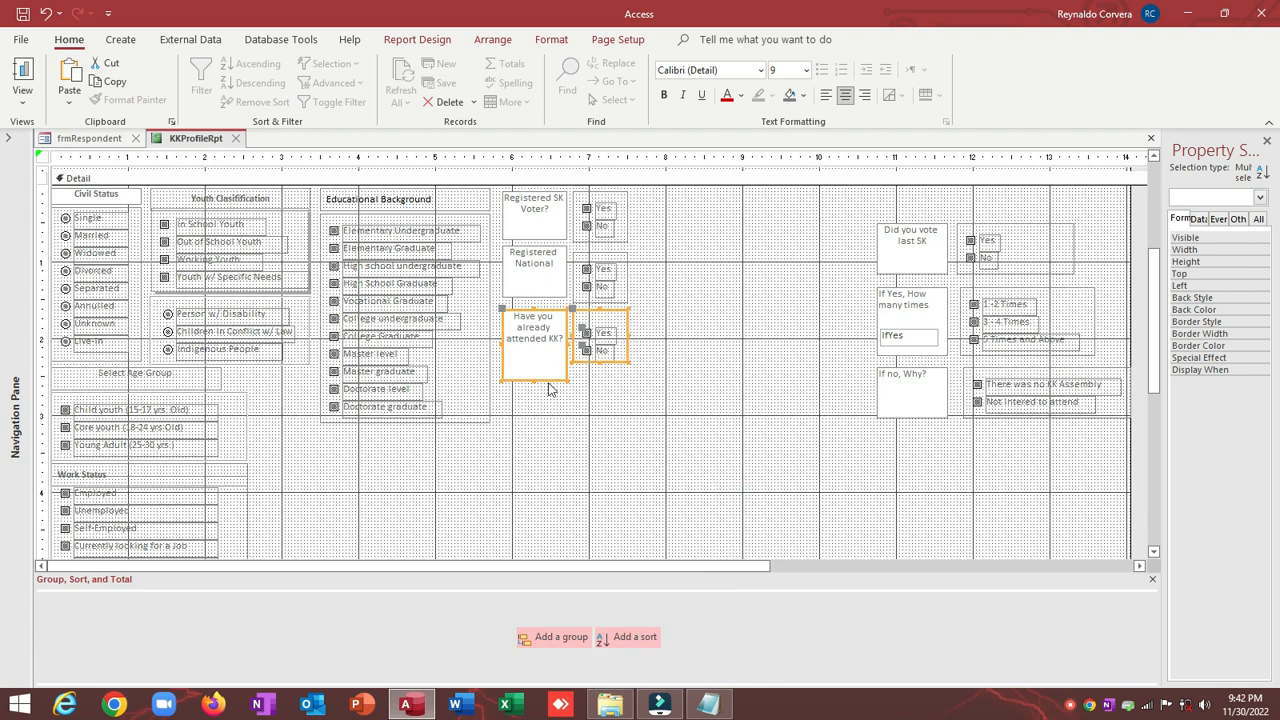
Step: Size the attended-KK label and its Yes/No group to the shortest height
right_click(548, 430)
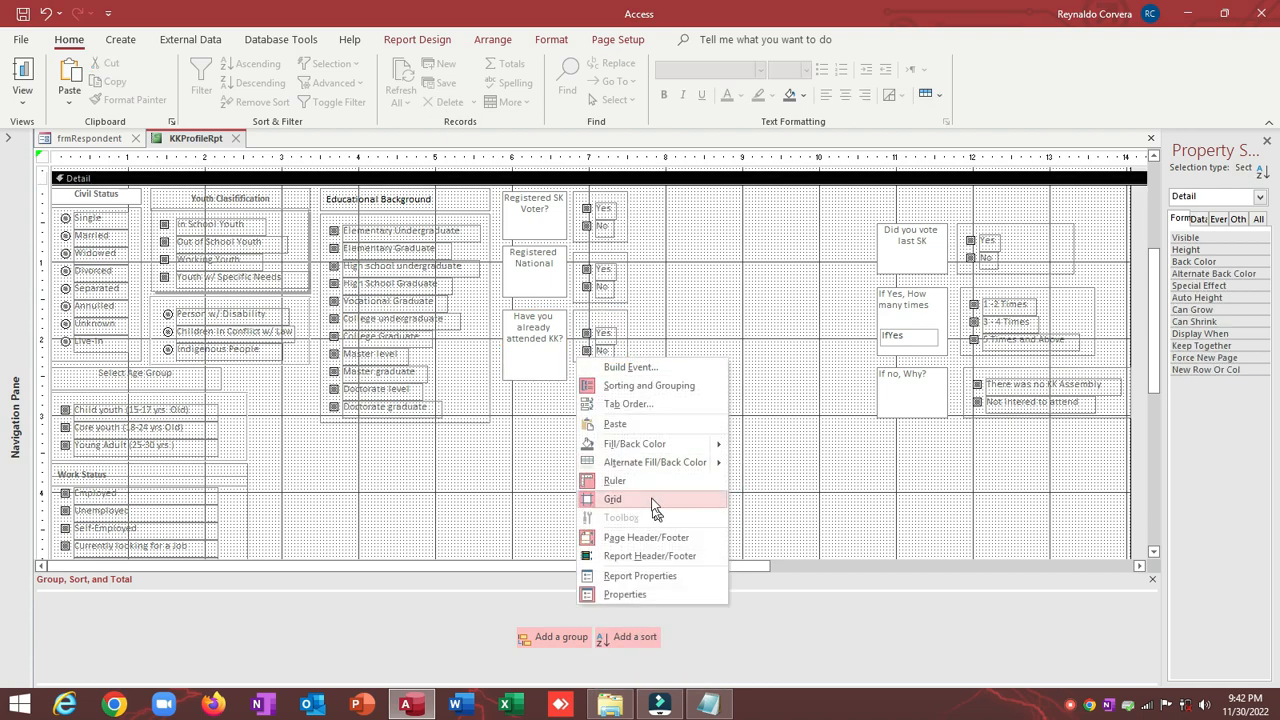
click(521, 387)
click(530, 370)
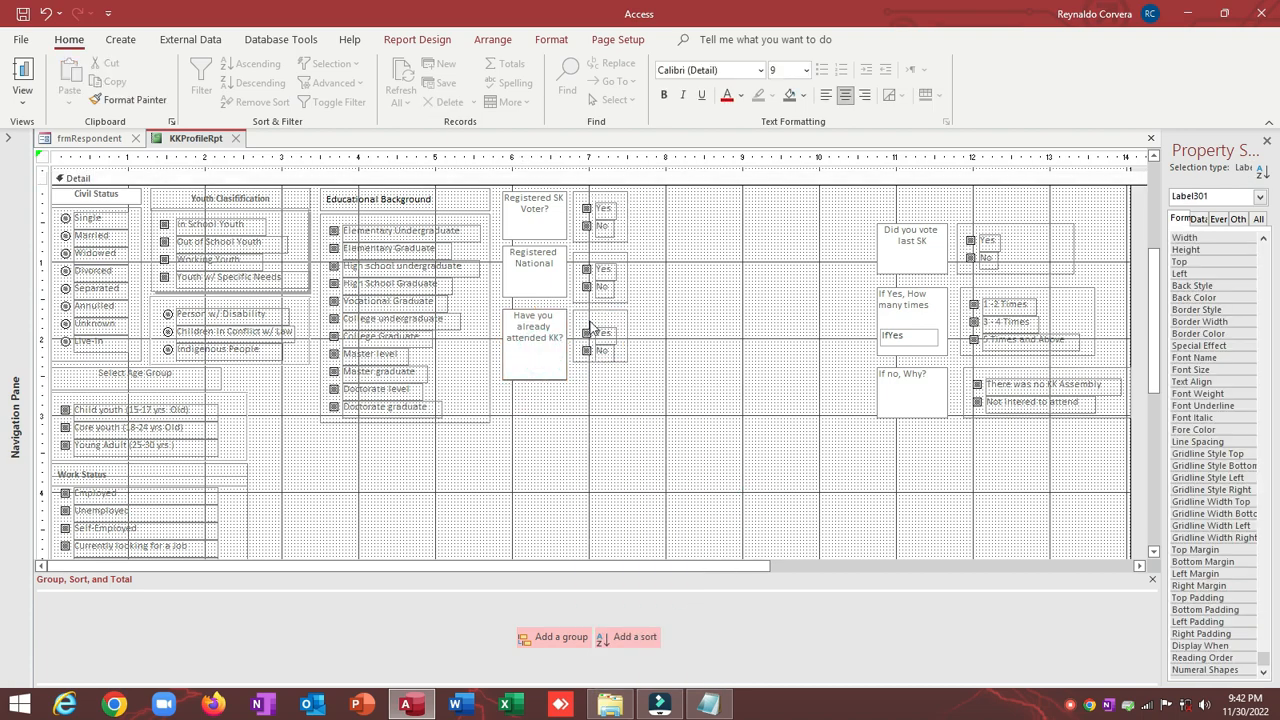
click(622, 364)
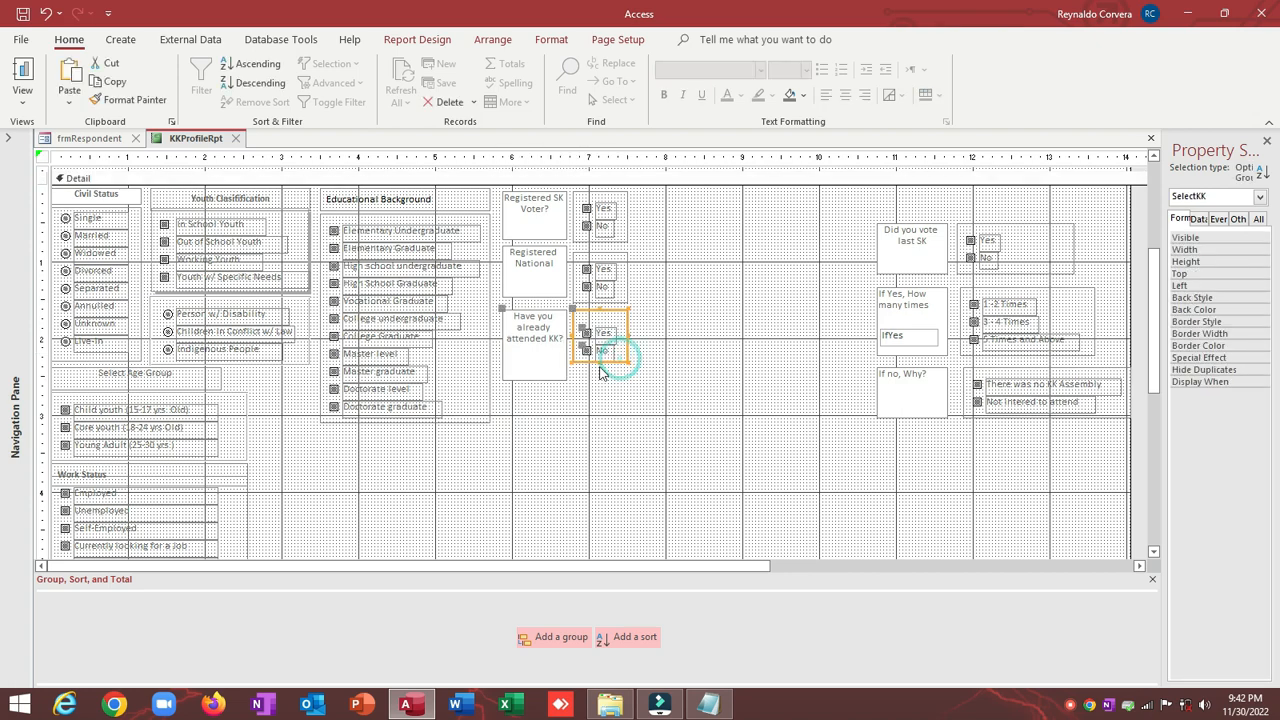
click(598, 366)
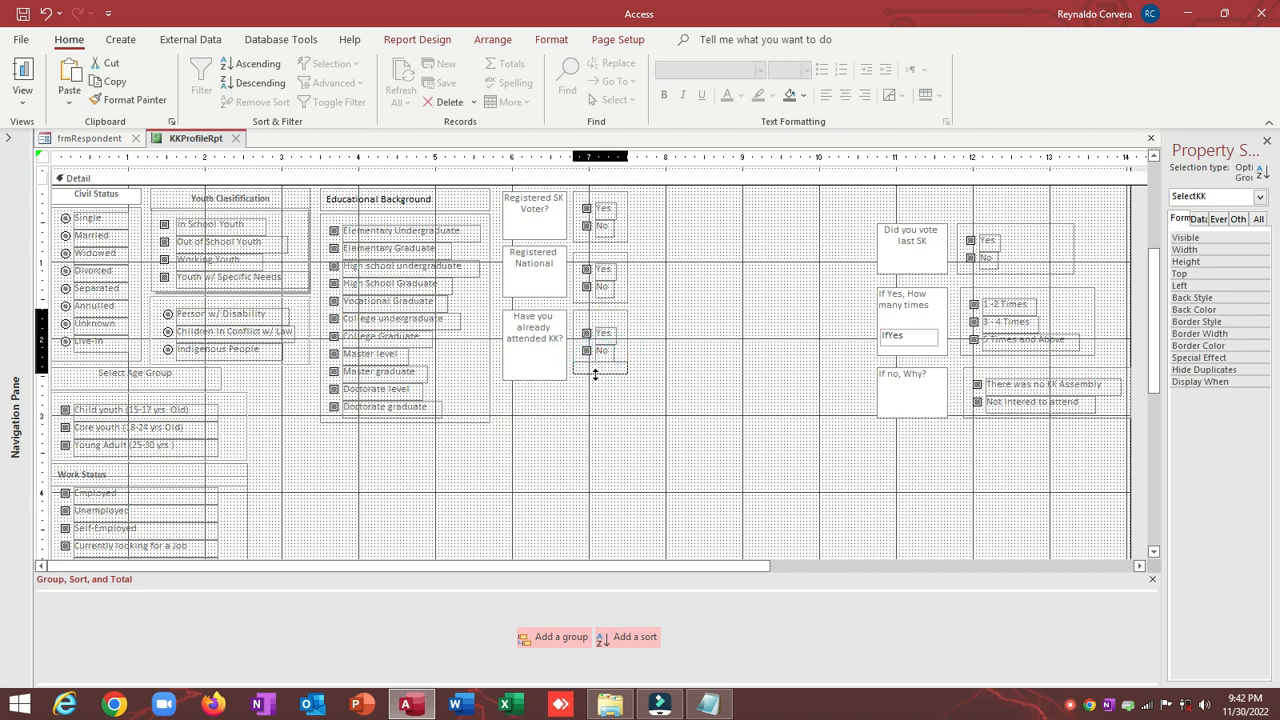
click(692, 366)
click(566, 370)
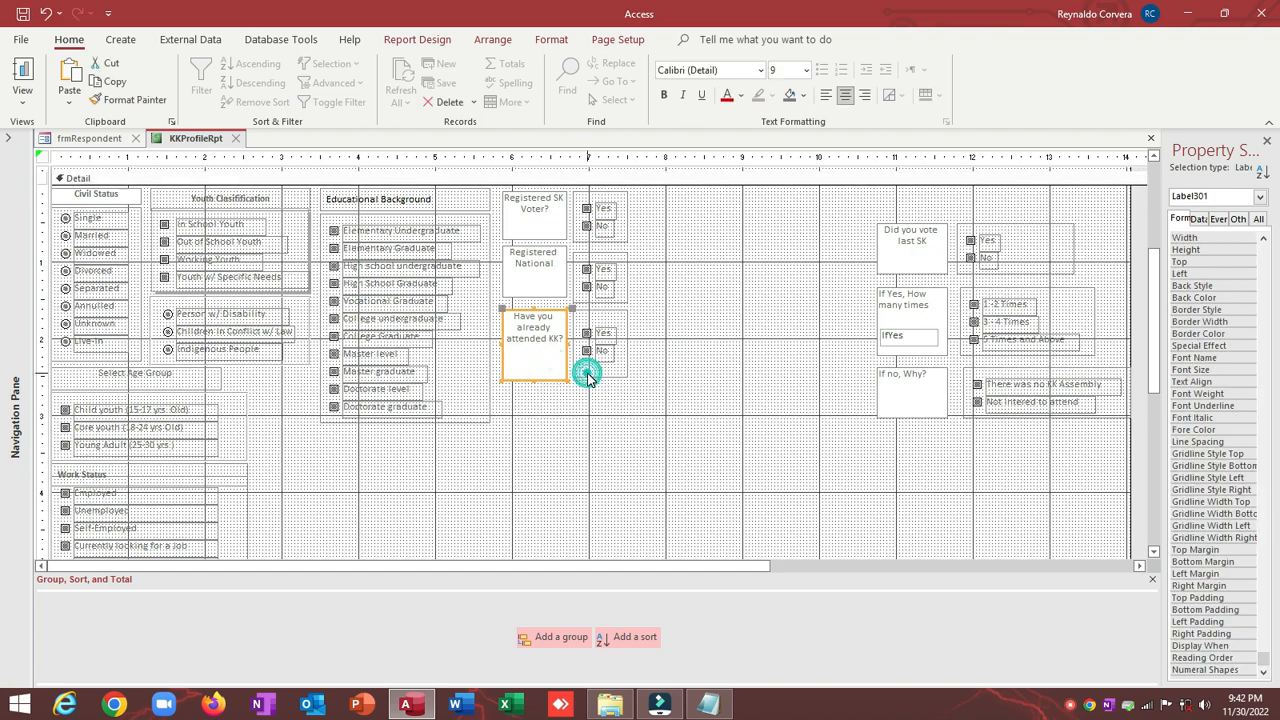
shift+click(587, 374)
right_click(587, 374)
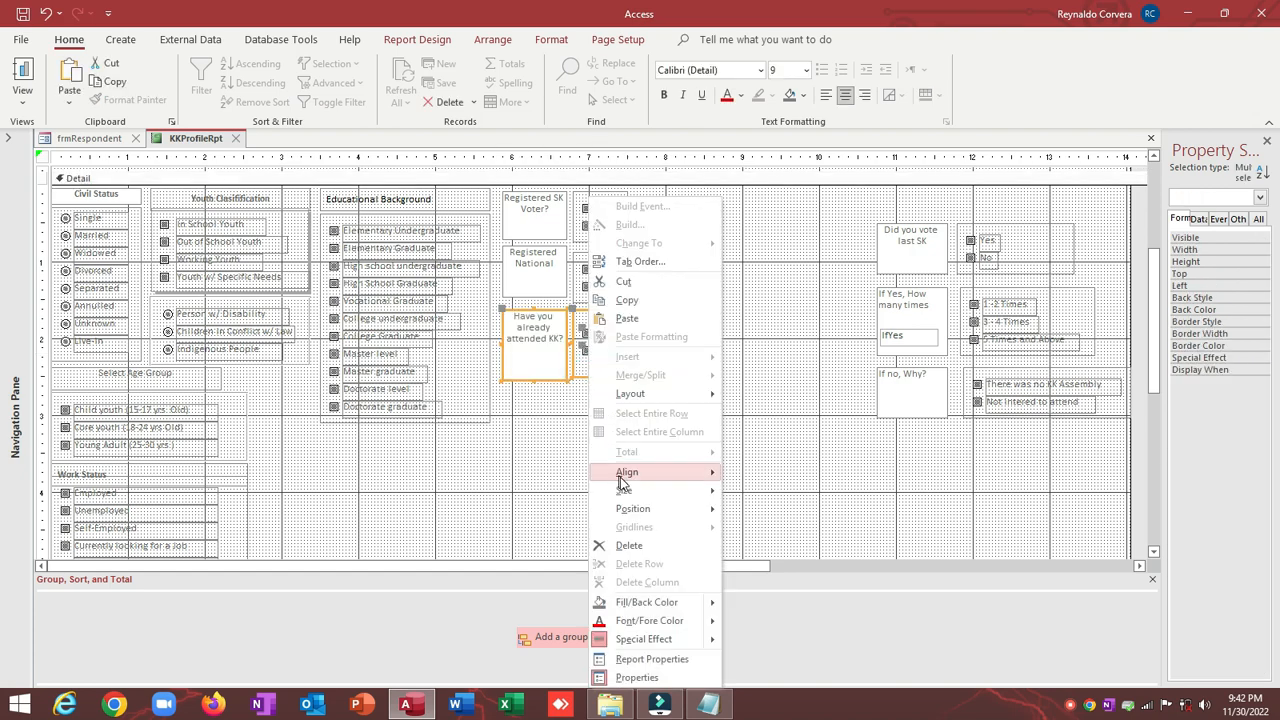
mouse_move(623, 491)
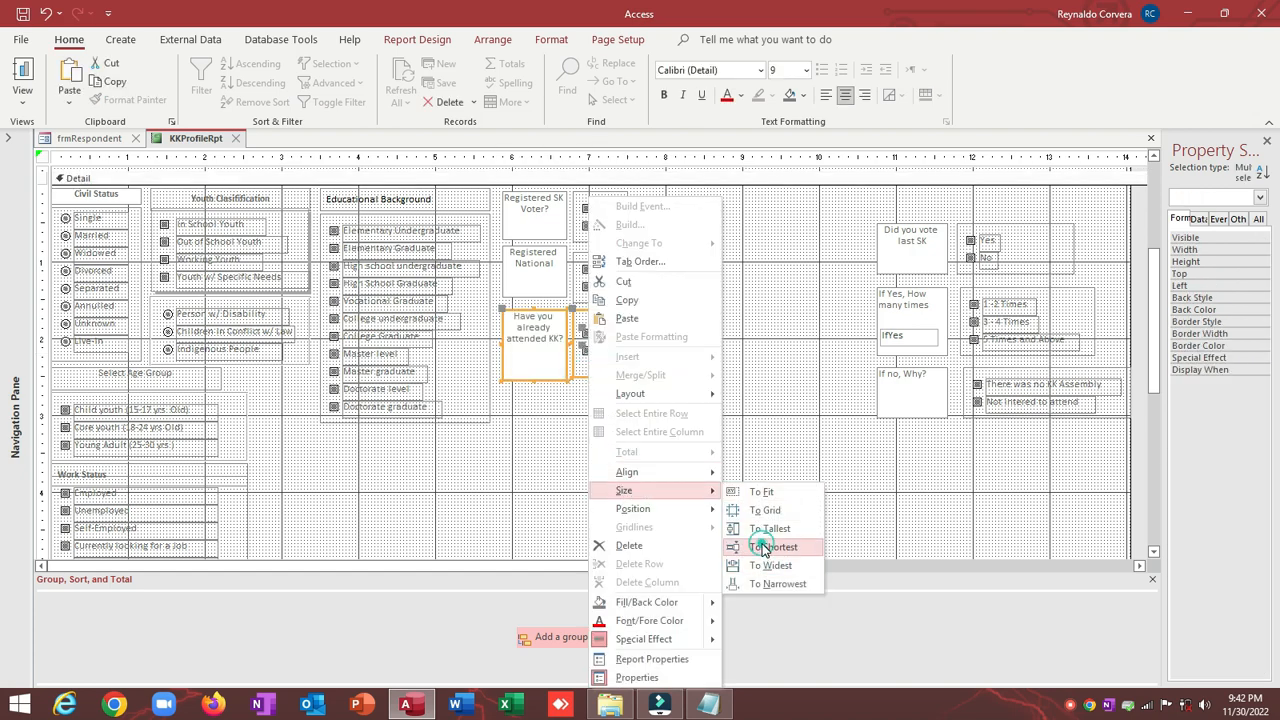
click(643, 412)
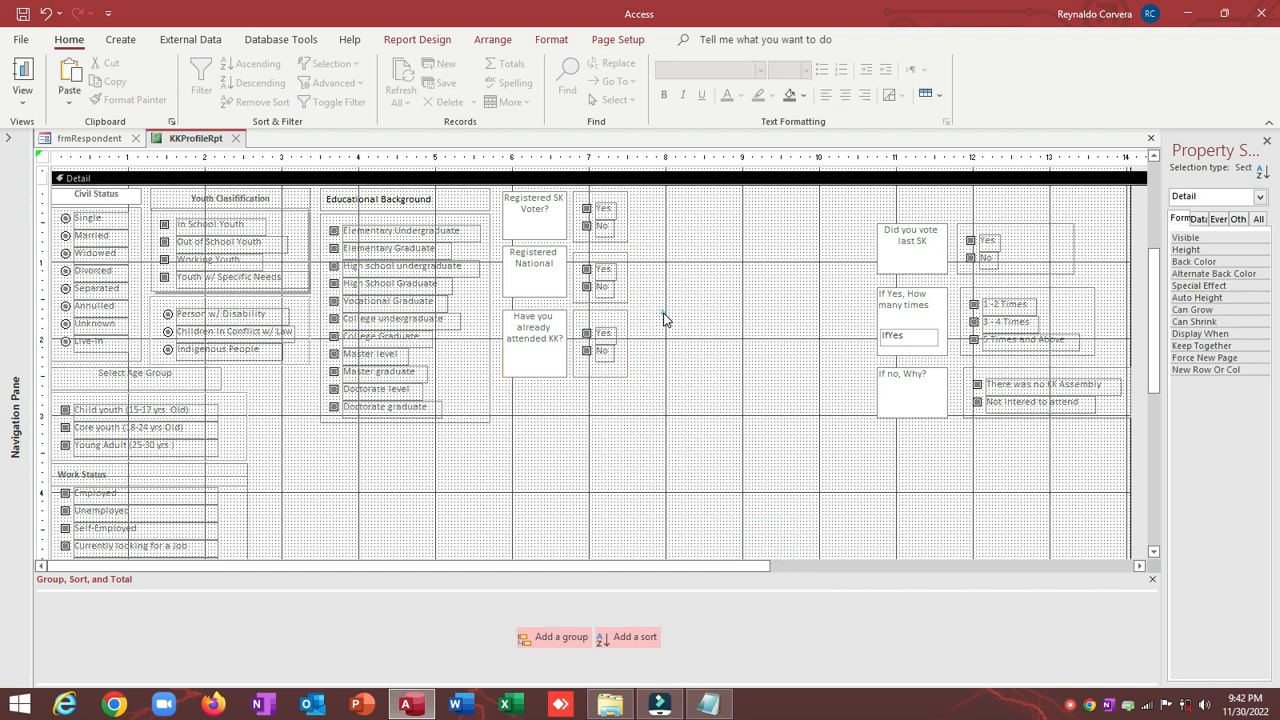
Step: Nudge the attended-KK pair down two steps and the Registered National pair down one
drag(663, 317, 518, 375)
key(Down)
key(Down)
key(Down)
key(Down)
key(Down)
key(Down)
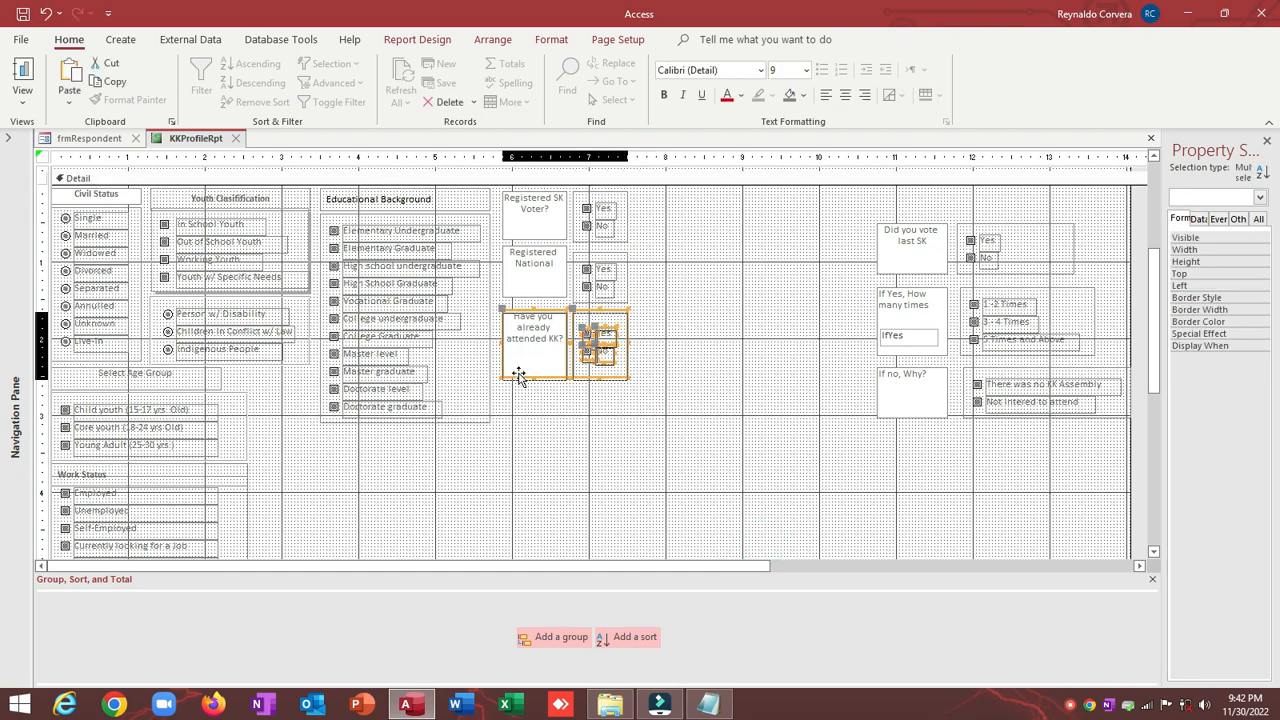
key(Down)
key(Down)
key(Down)
key(Down)
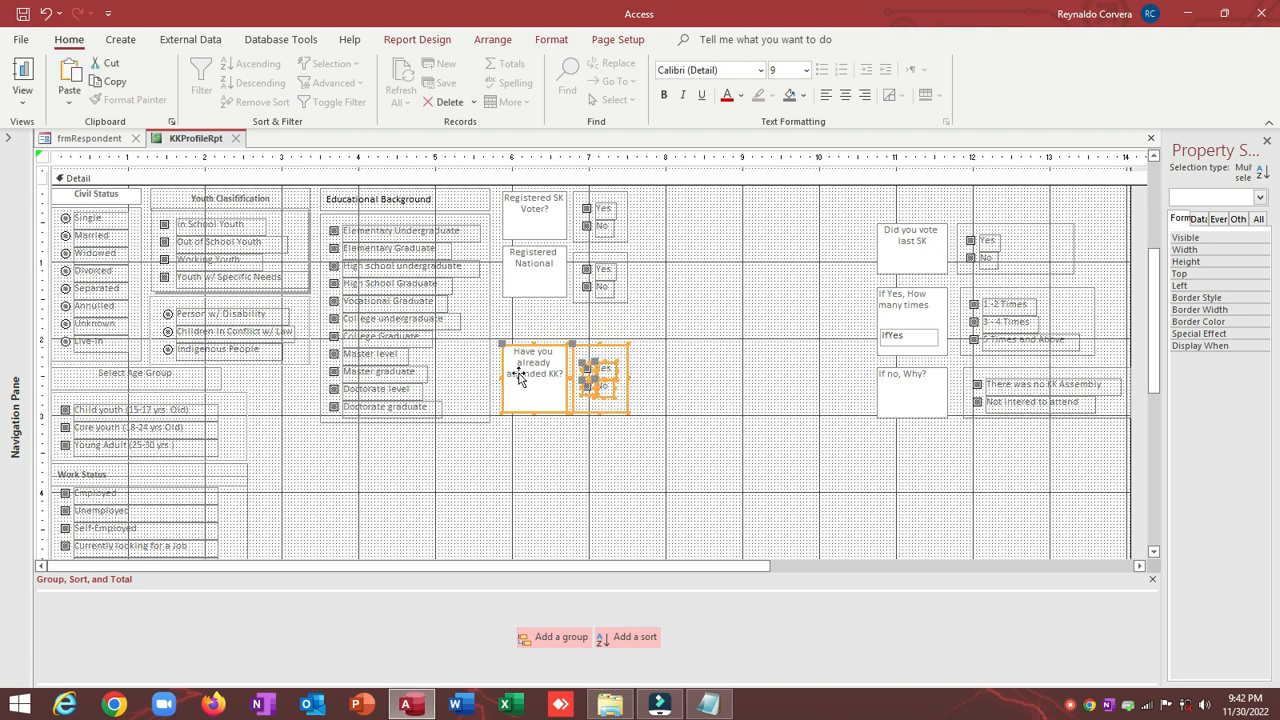
click(702, 251)
drag(700, 252, 535, 316)
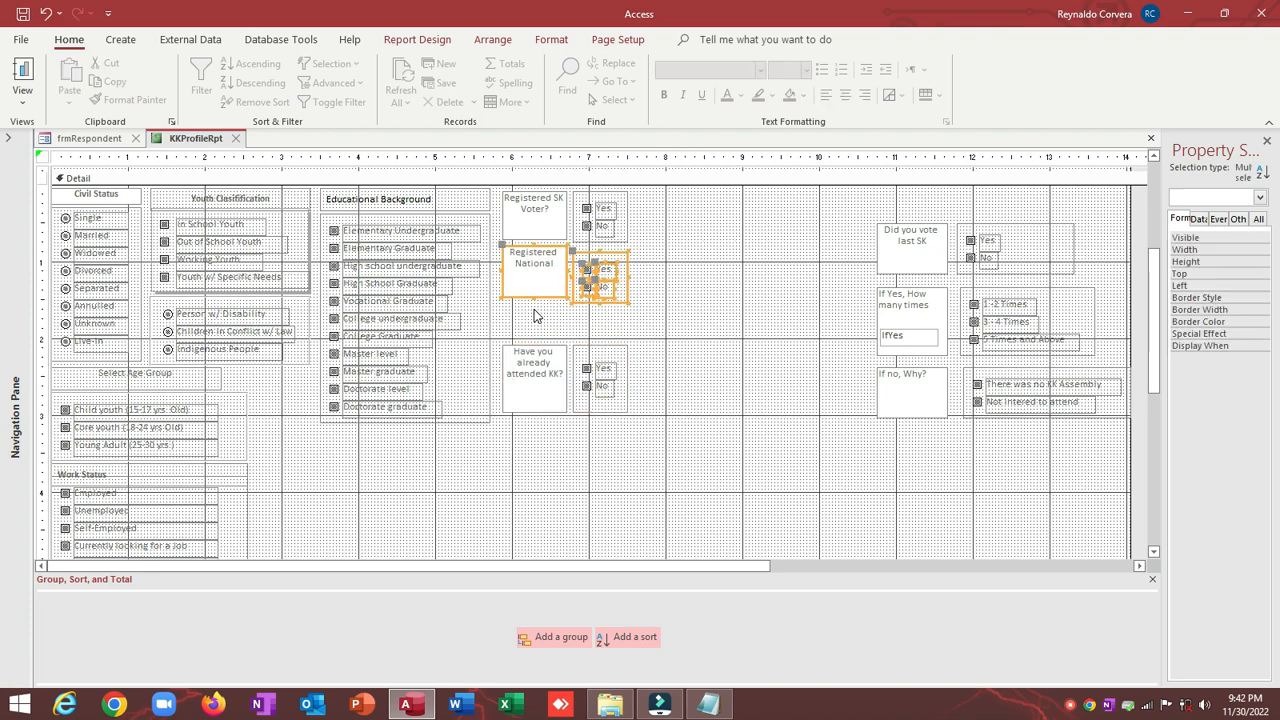
key(Down)
key(Down)
key(Down)
key(Down)
key(Down)
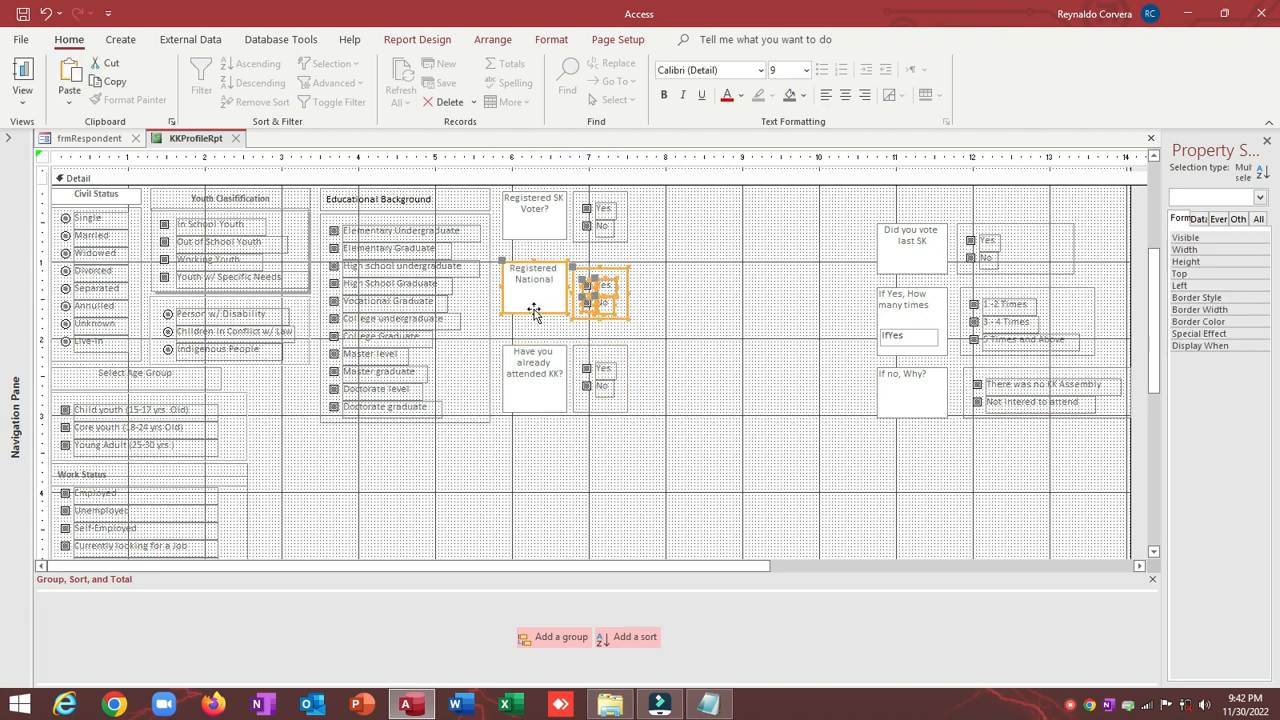
click(680, 266)
Step: Top-align the Registered National label with its Yes/No group
click(530, 262)
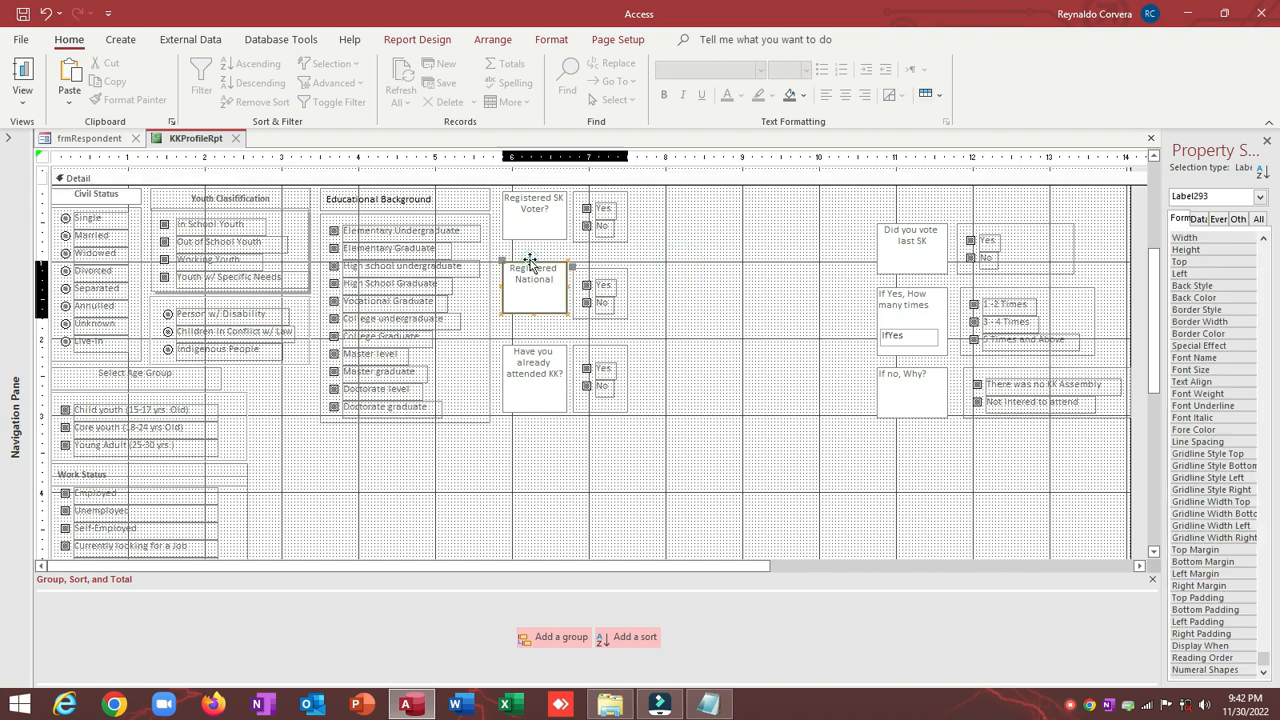
shift+click(587, 271)
right_click(594, 272)
click(632, 484)
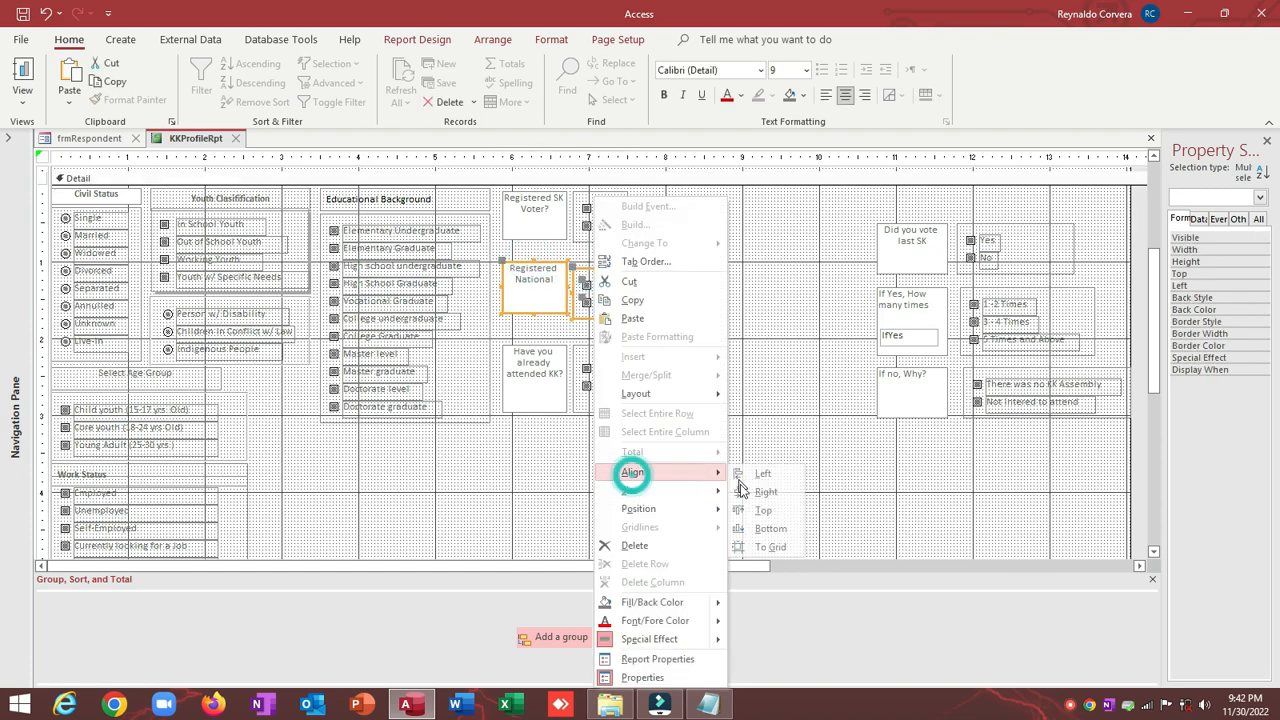
click(760, 510)
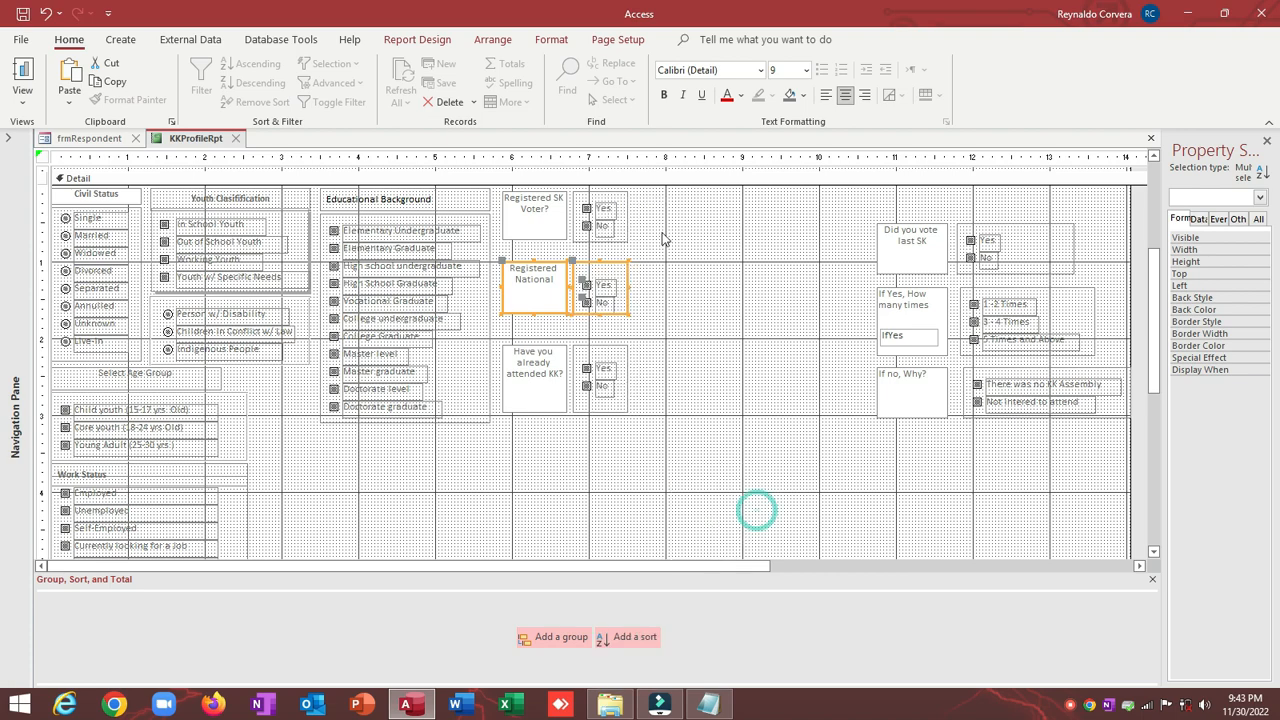
Step: Size the Registered SK Voter label and its Yes/No group to the tallest height
click(671, 220)
click(541, 207)
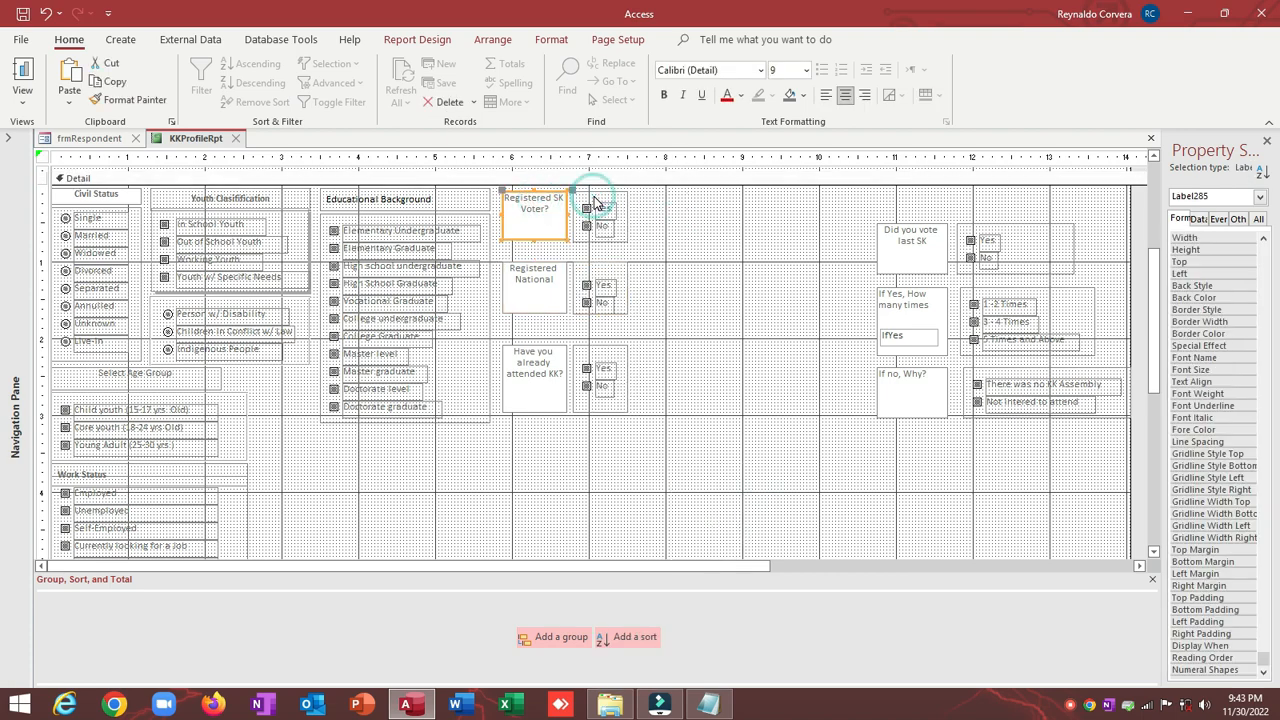
shift+click(594, 193)
right_click(594, 193)
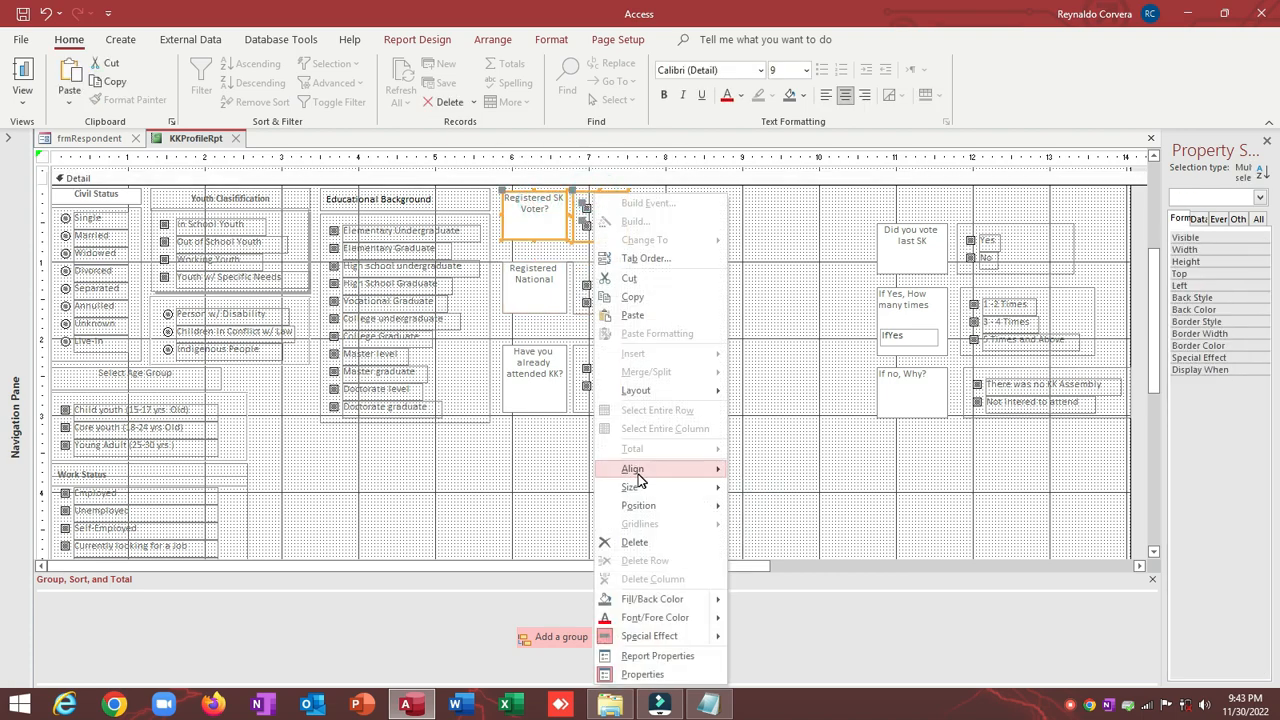
mouse_move(700, 488)
click(770, 525)
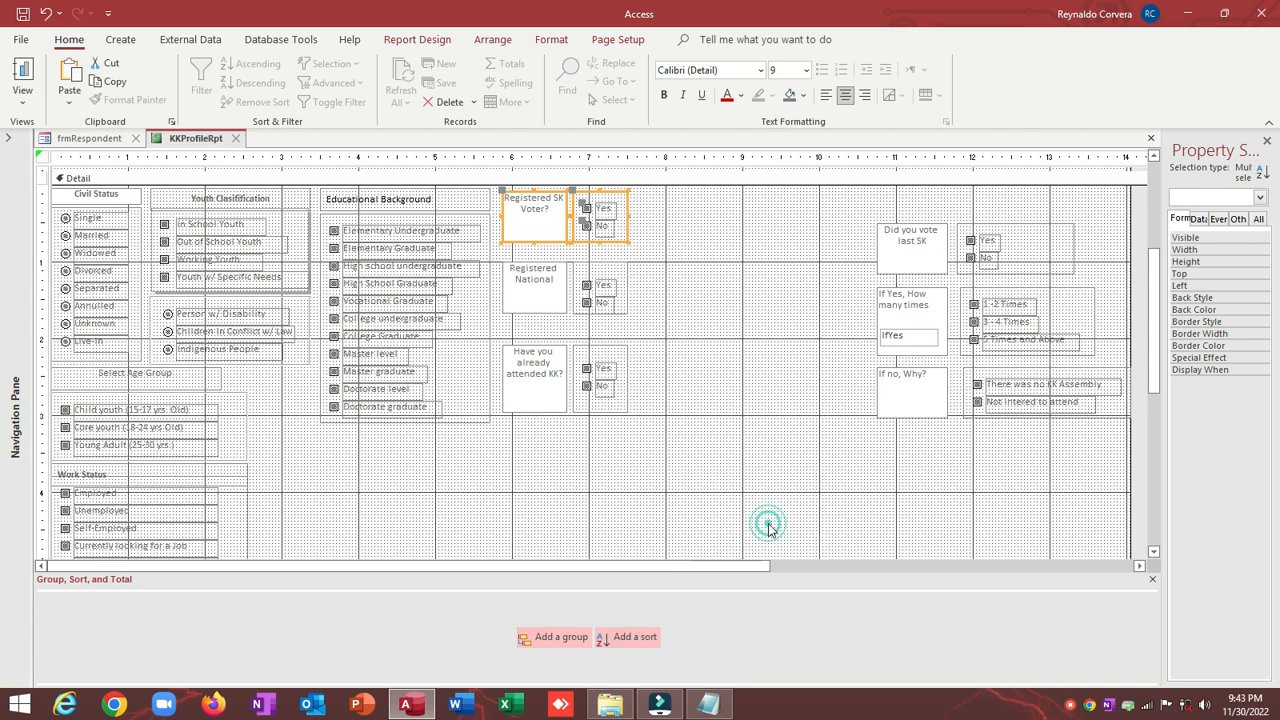
click(729, 310)
scroll(730, 320, down, 2)
scroll(730, 320, down, 1)
scroll(730, 320, up, 4)
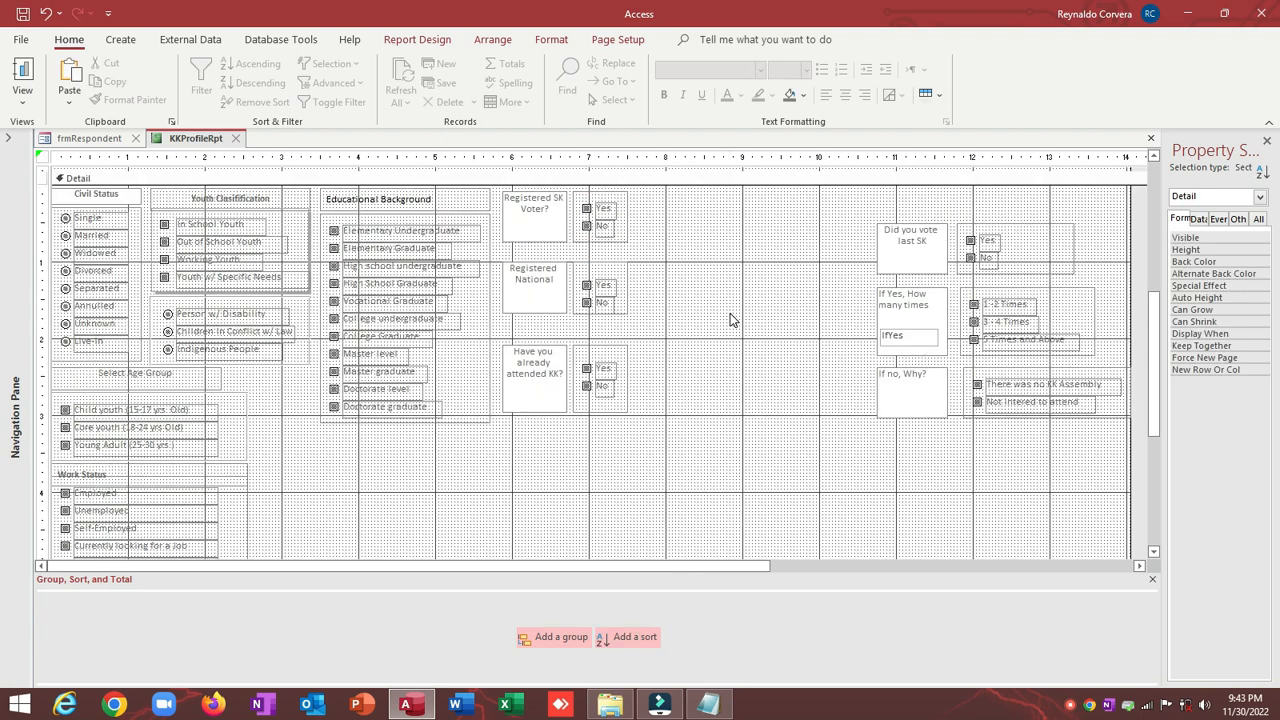
Step: Move the voting-history questions to the left-middle of the Detail section
mouse_move(841, 204)
mouse_down()
mouse_move(978, 427)
mouse_move(1098, 470)
mouse_up()
scroll(923, 471, down, 1)
scroll(924, 477, down, 1)
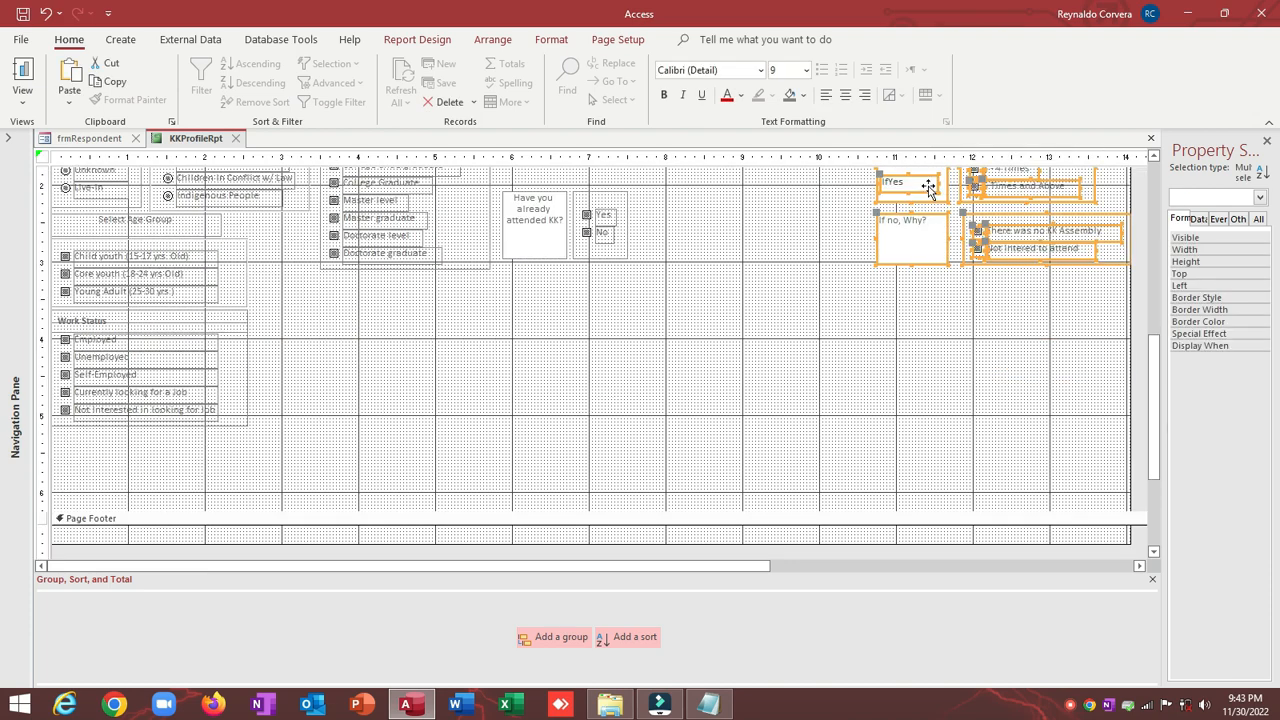
drag(928, 188, 369, 391)
click(655, 370)
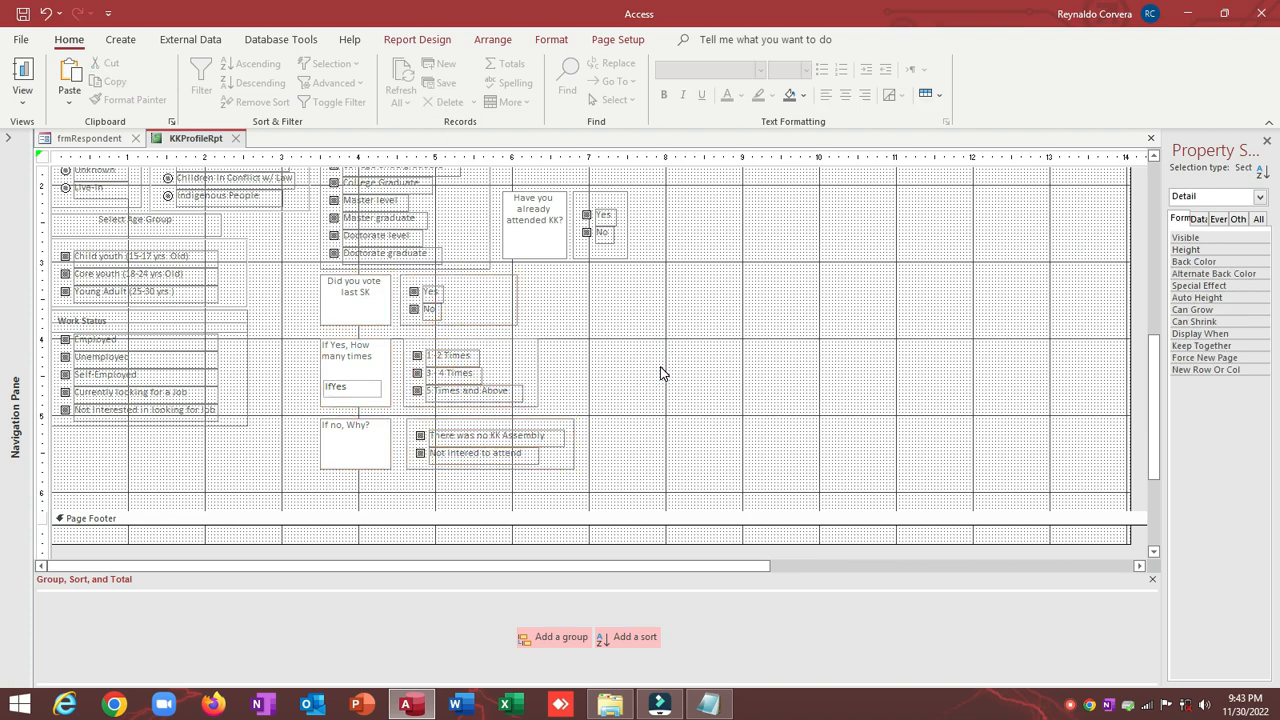
scroll(660, 373, up, 2)
scroll(660, 373, down, 2)
Step: Drag the Page Footer bar up to shorten the Detail section, then select the whole report
drag(432, 509, 426, 479)
scroll(522, 440, up, 3)
scroll(522, 440, up, 2)
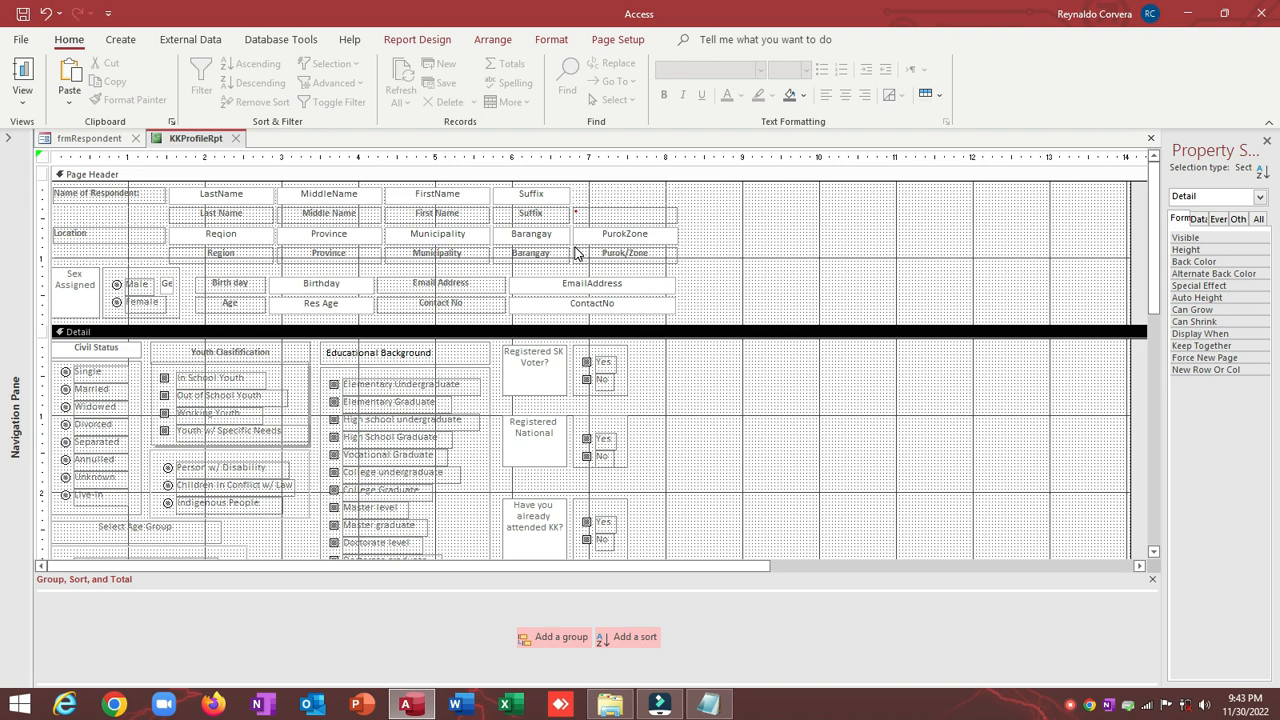
click(40, 156)
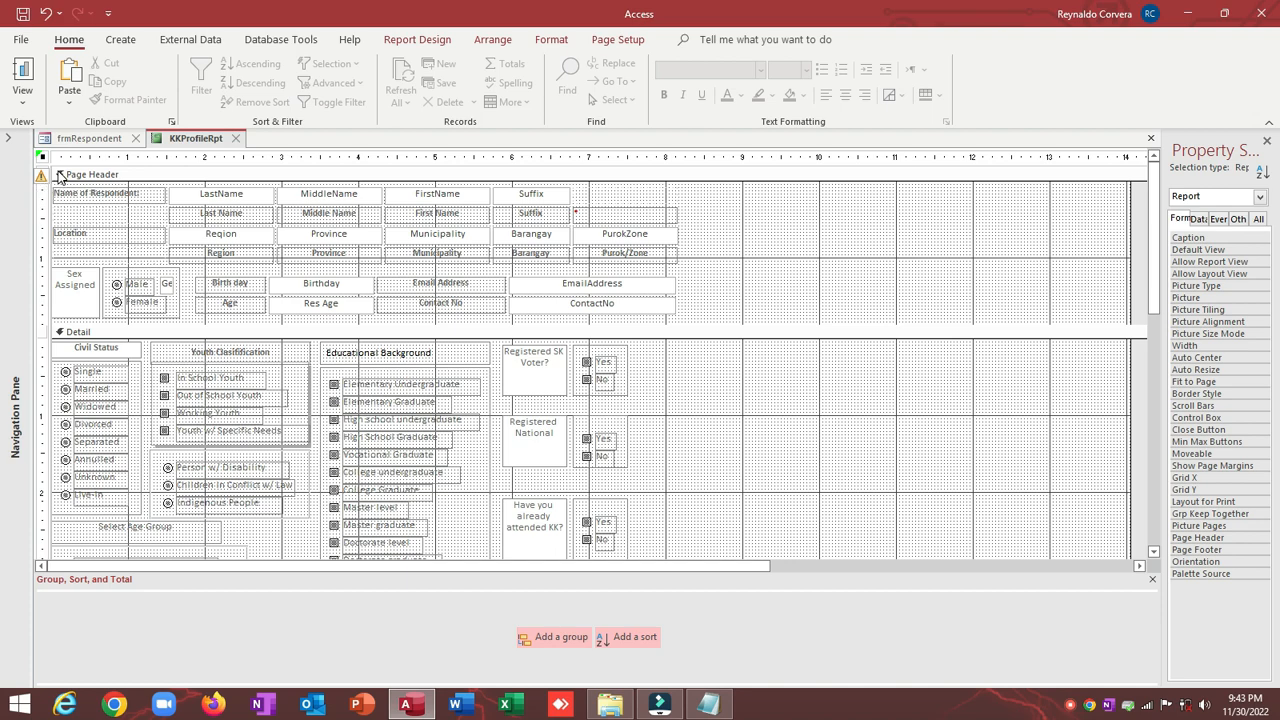
mouse_move(60, 180)
Step: In Page Setup, set column width 7.8" and height 11", and choose A4 paper
click(620, 39)
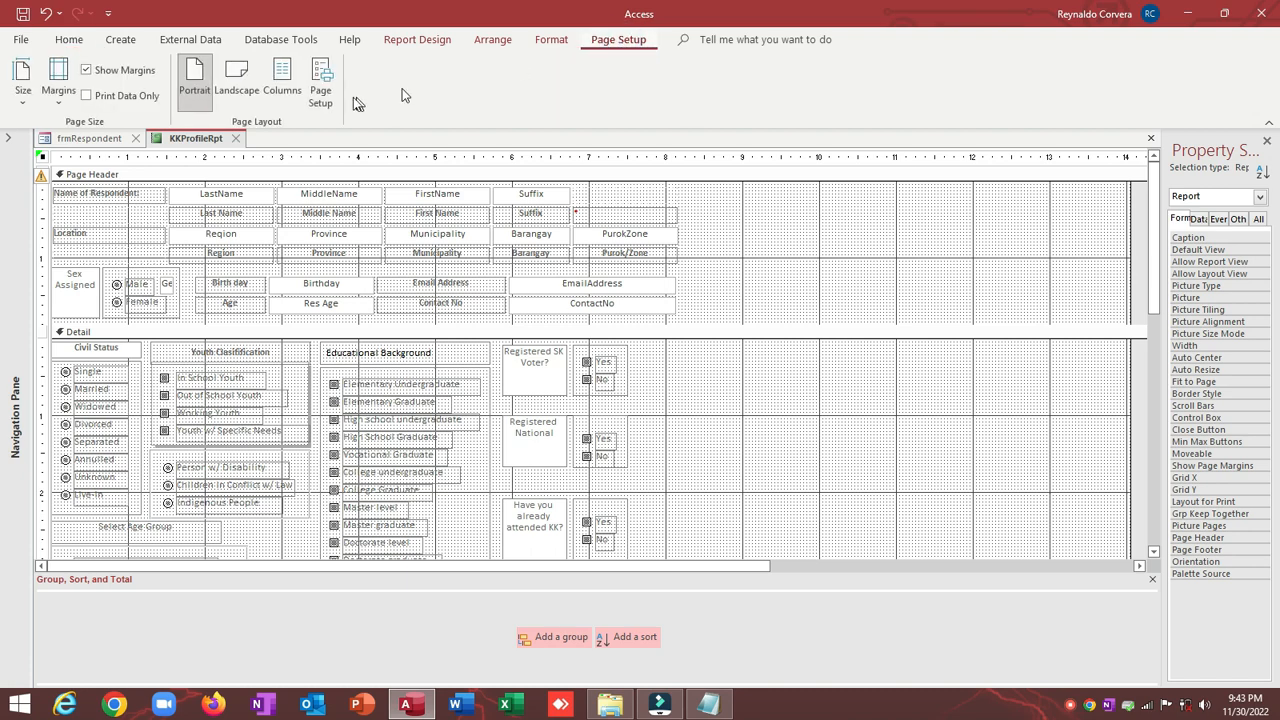
click(315, 68)
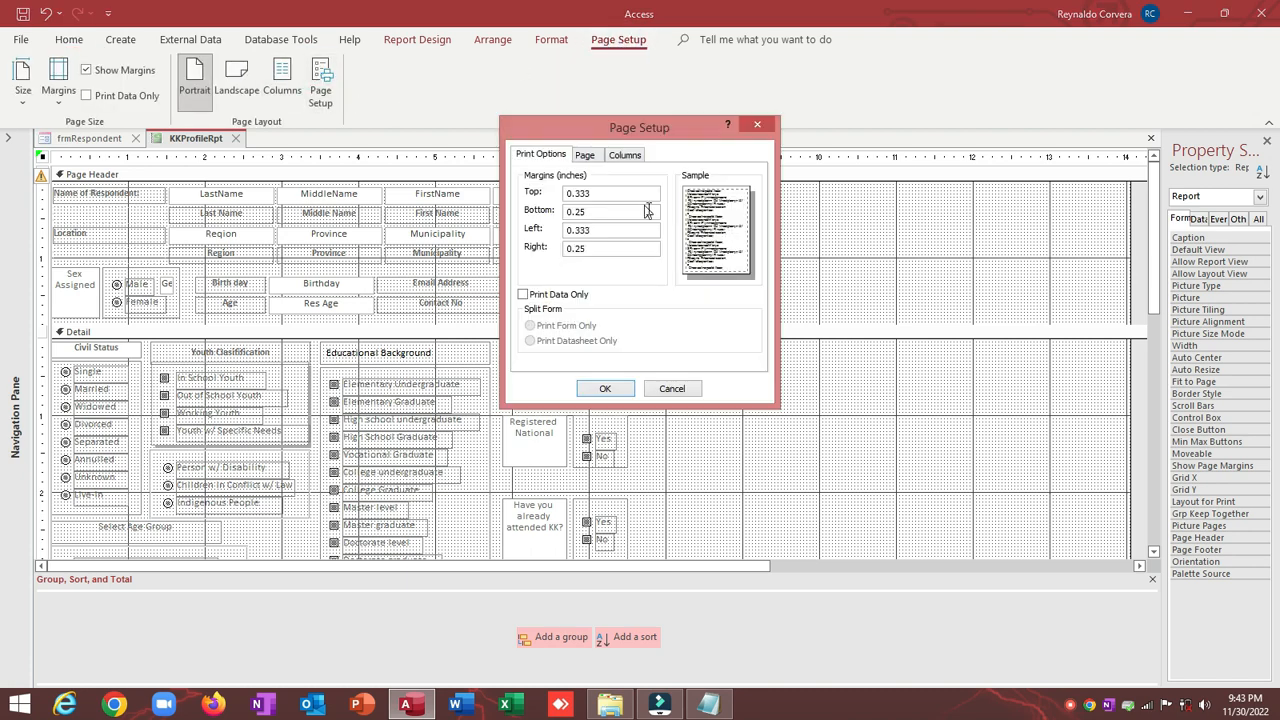
click(624, 158)
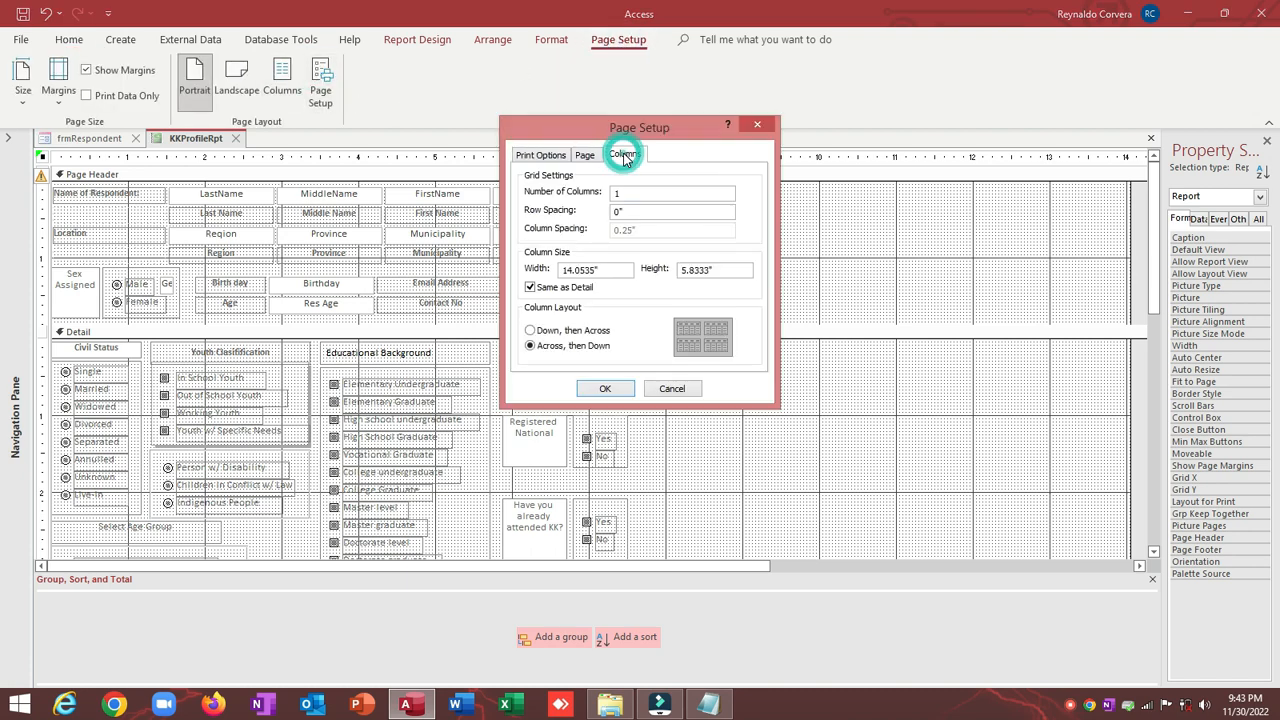
double_click(598, 270)
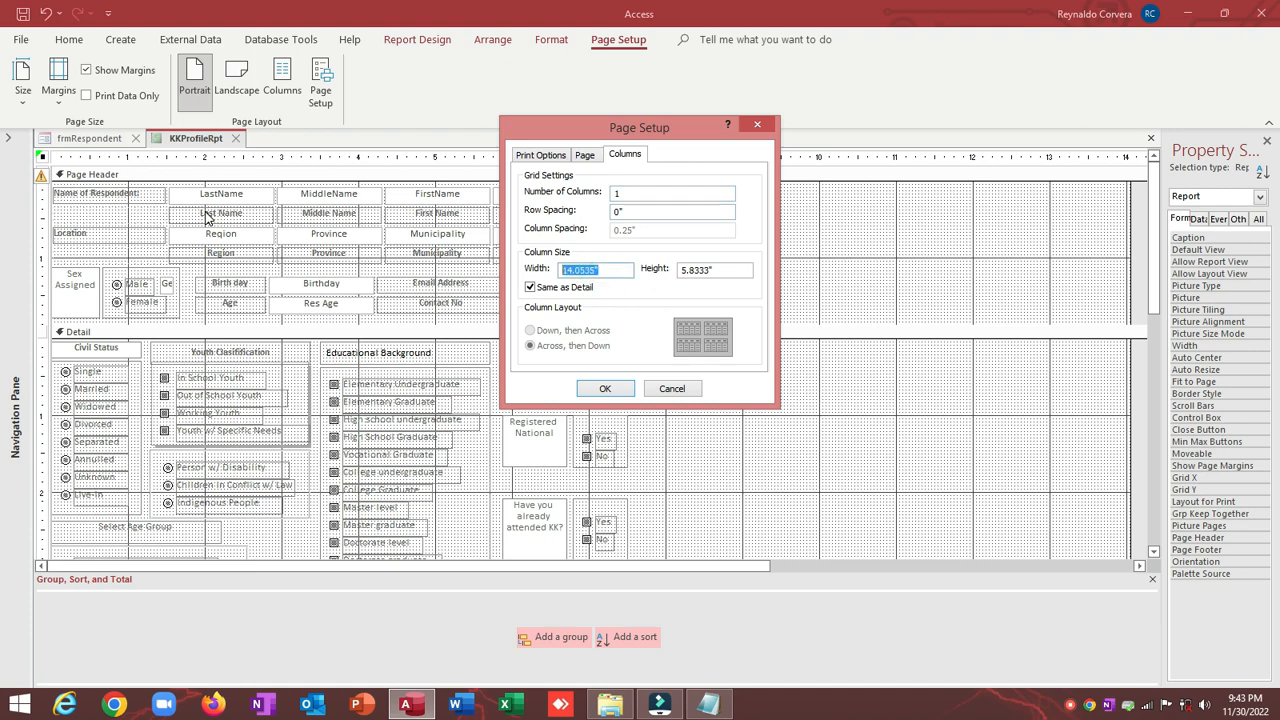
text(7)
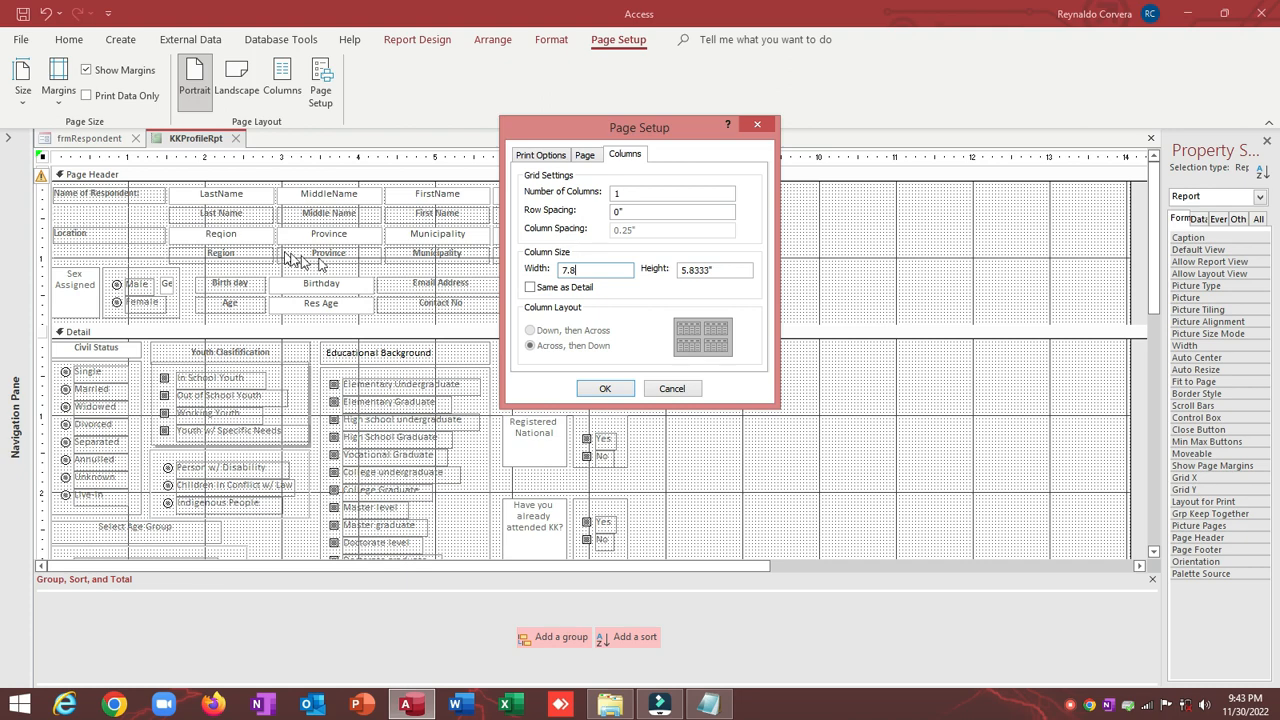
text(.8)
click(723, 269)
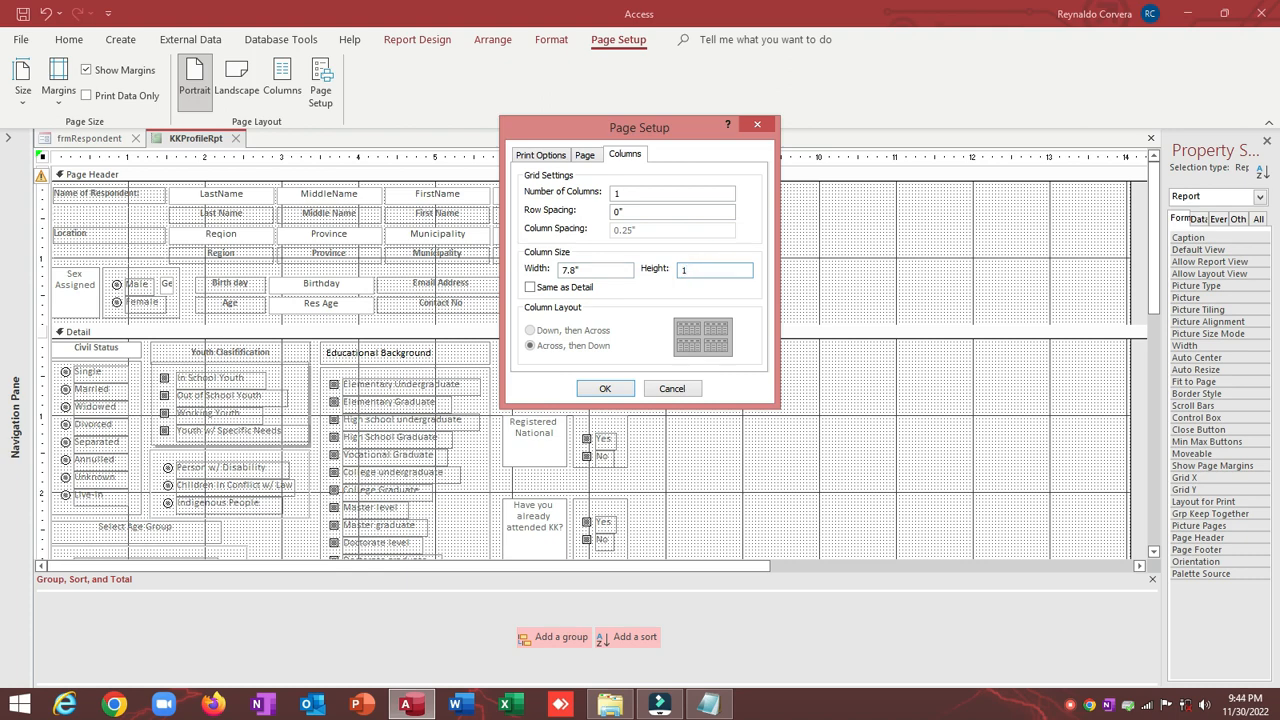
click(586, 155)
click(593, 246)
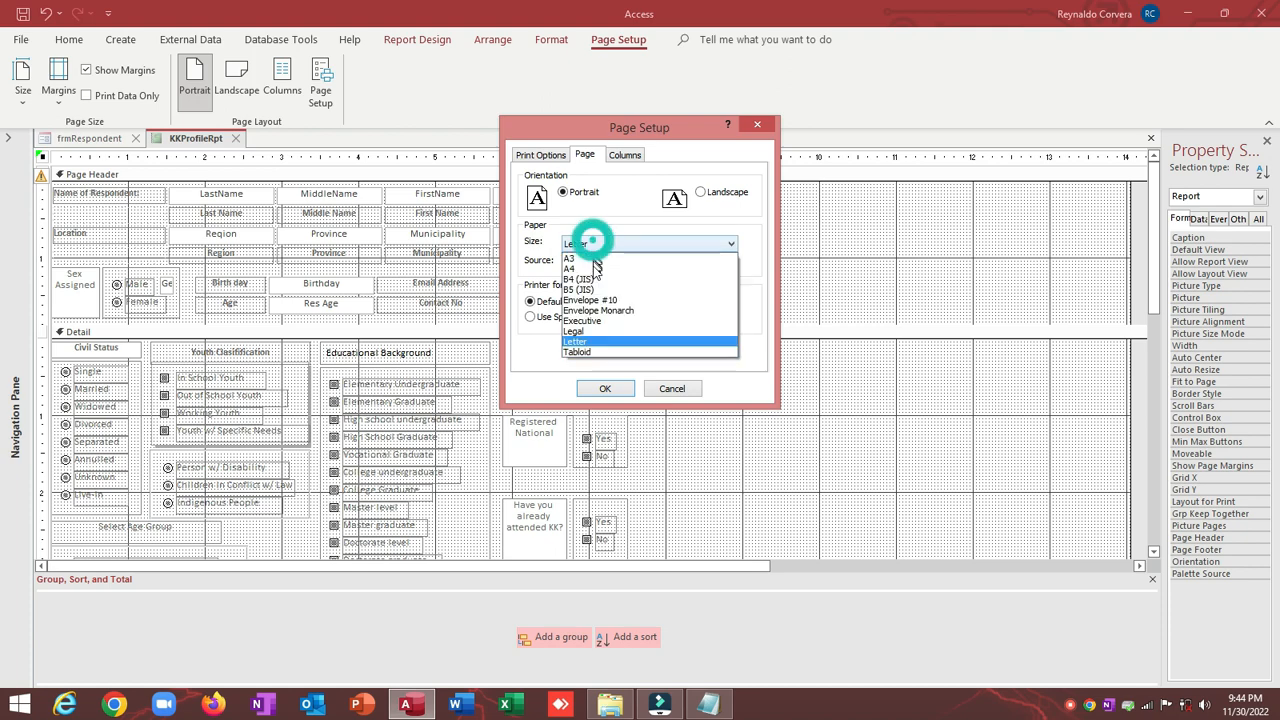
click(584, 270)
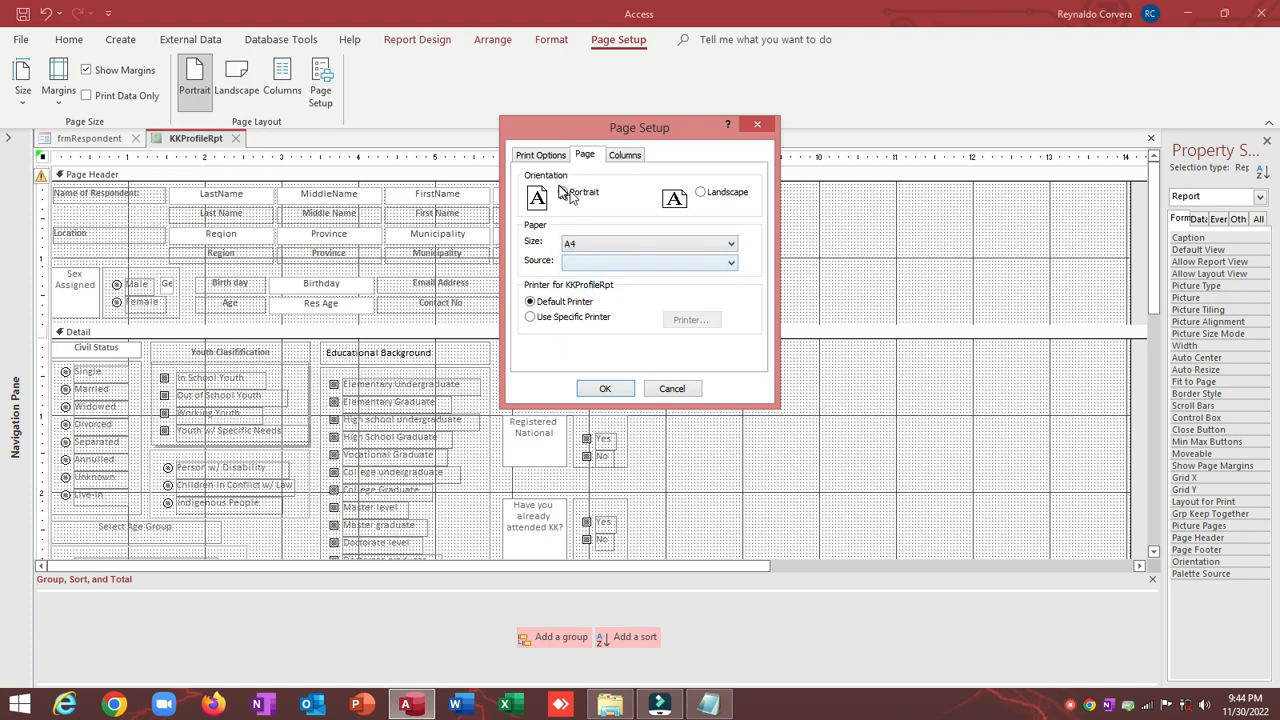
click(541, 155)
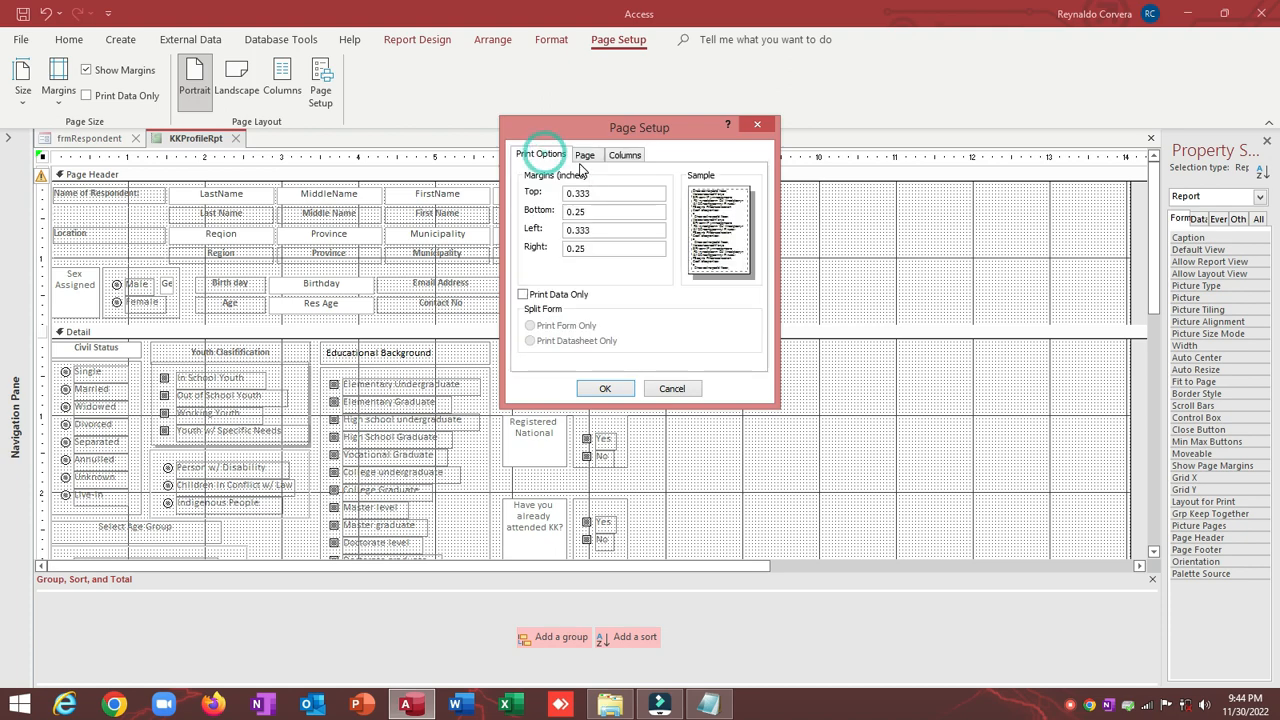
click(604, 389)
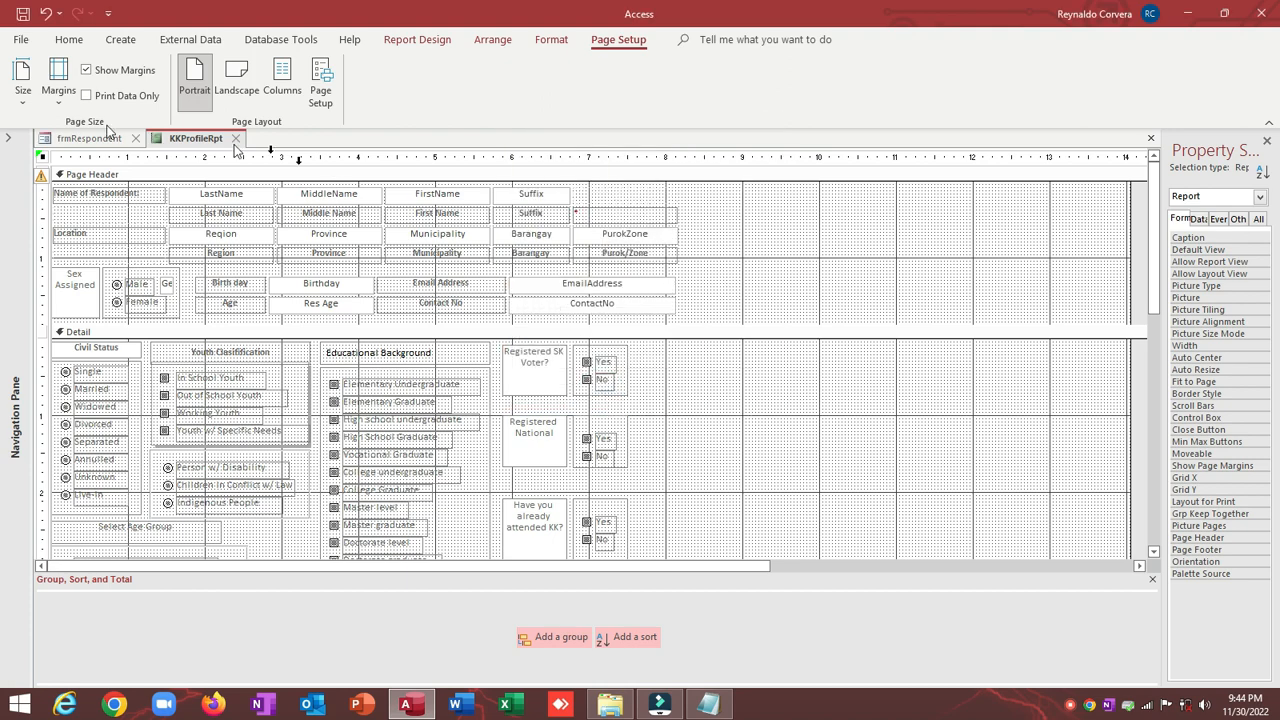
Step: Apply Narrow 0.25" margins and narrow the Location label column by two steps
click(60, 95)
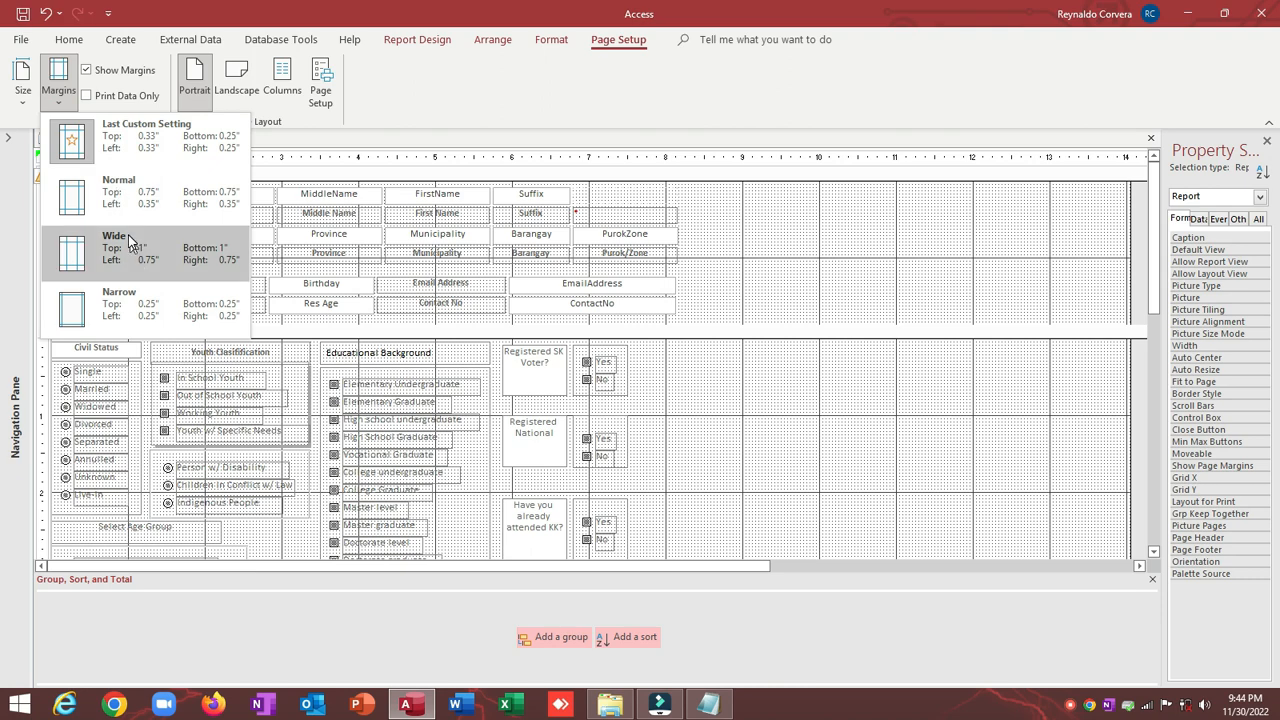
click(97, 315)
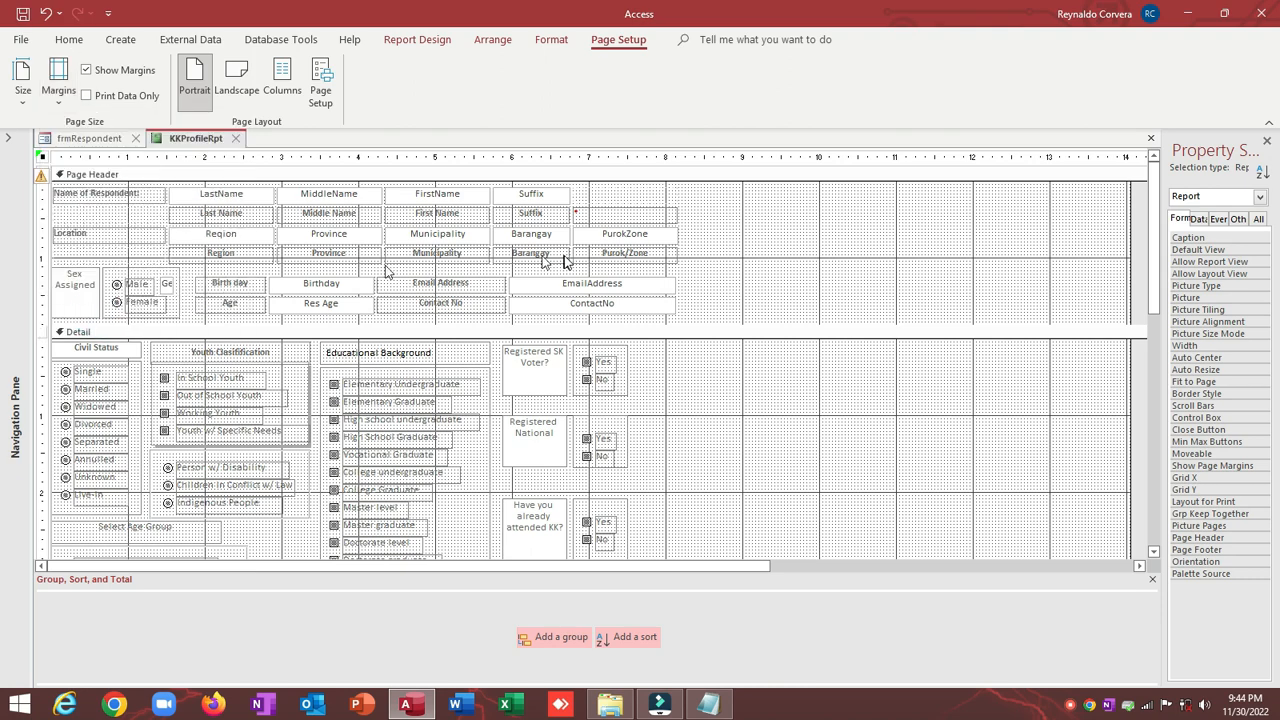
click(203, 197)
click(143, 194)
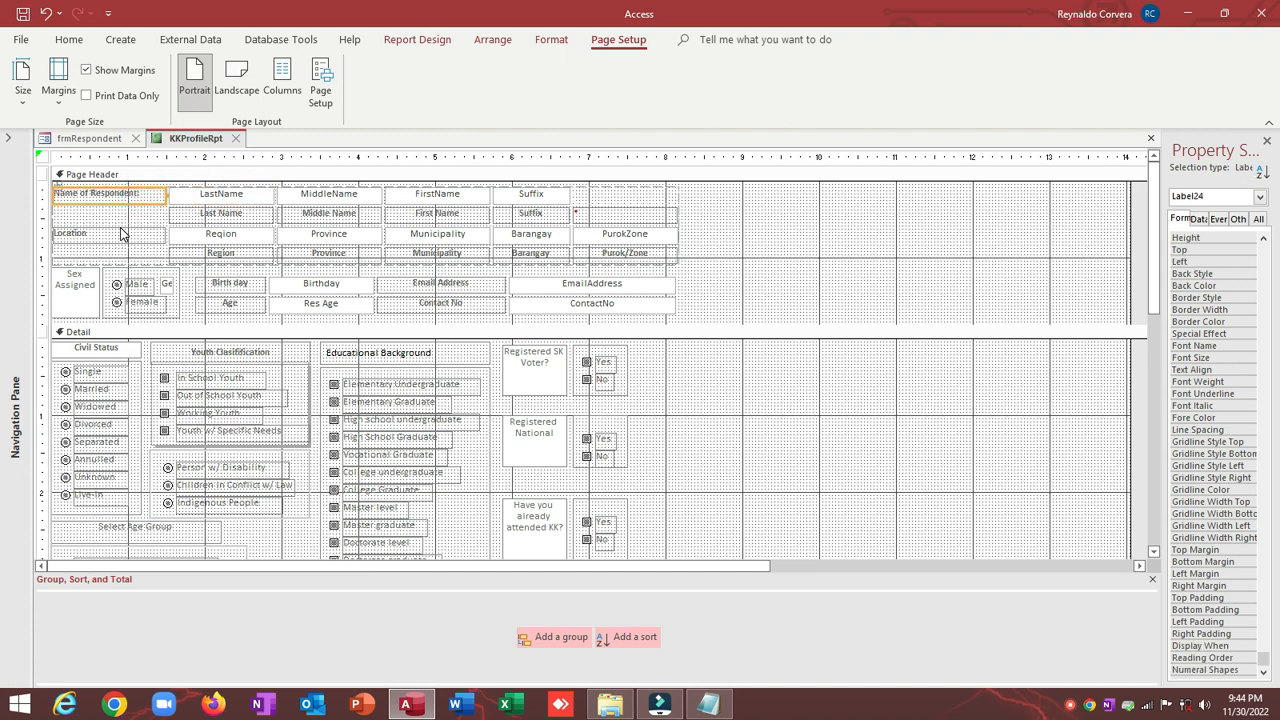
click(121, 233)
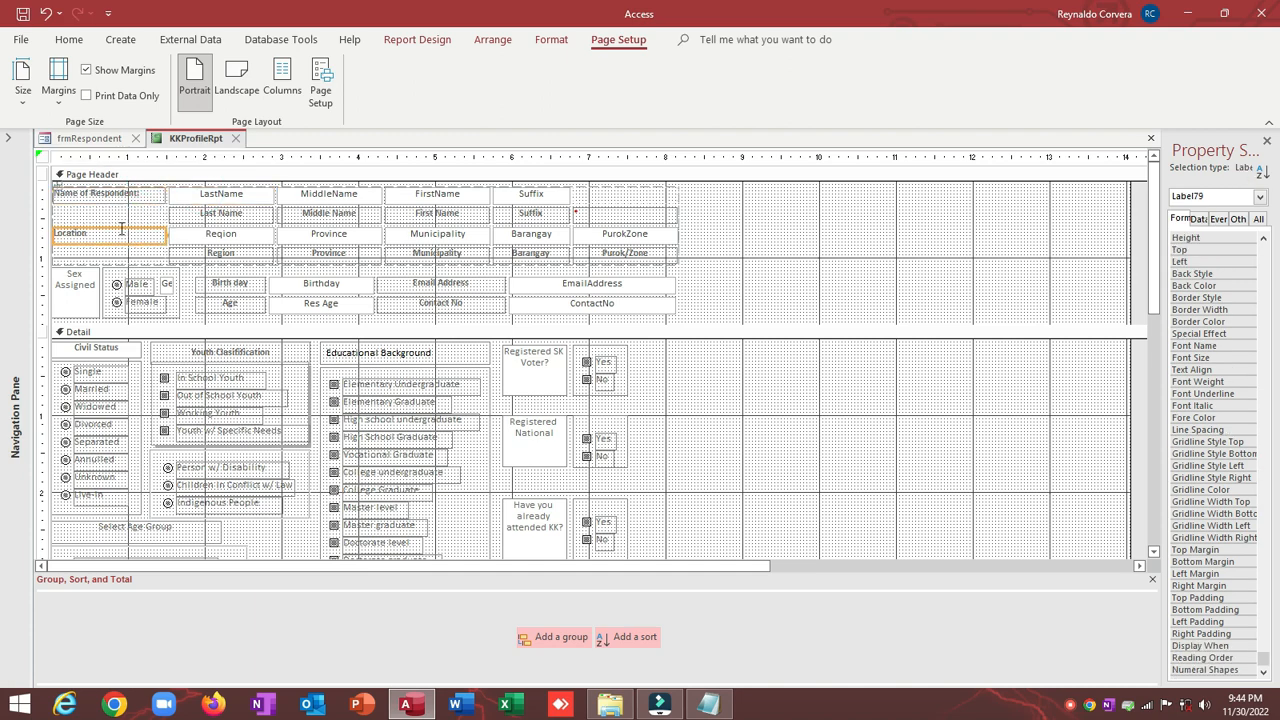
key(shift+Left)
key(shift+Left)
key(shift+Left)
key(shift+Left)
key(shift+Left)
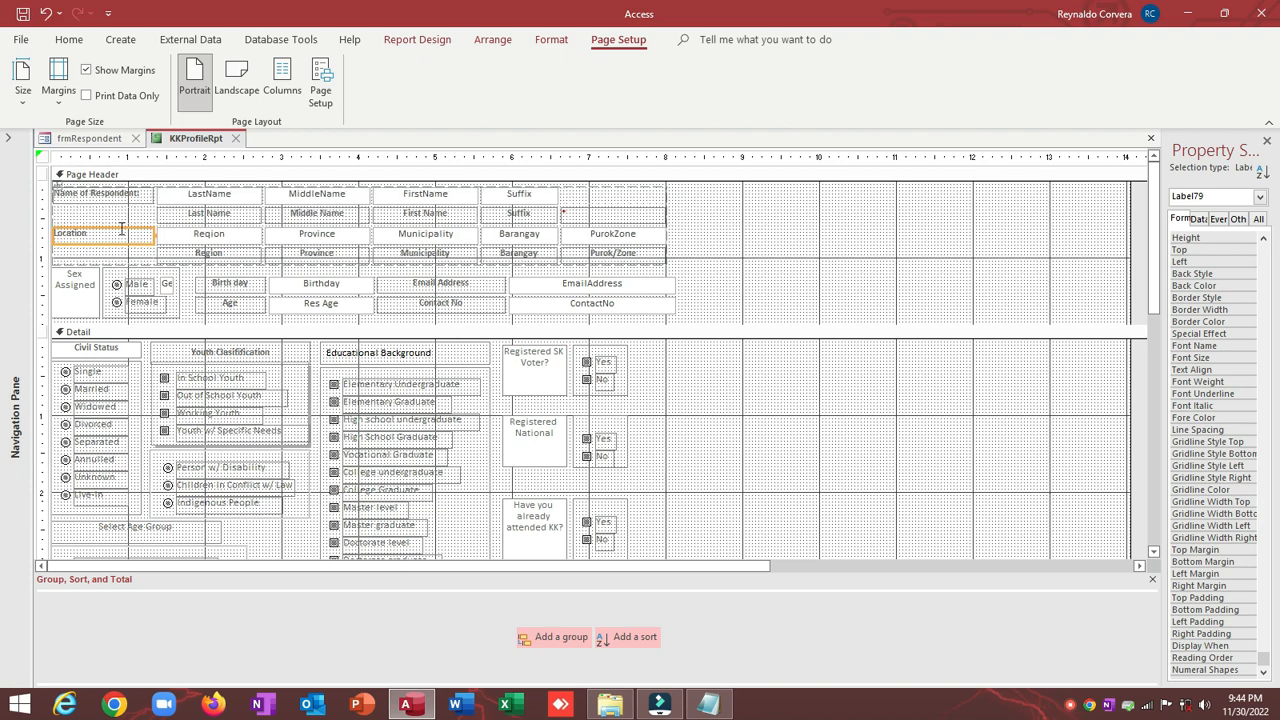
key(shift+Left)
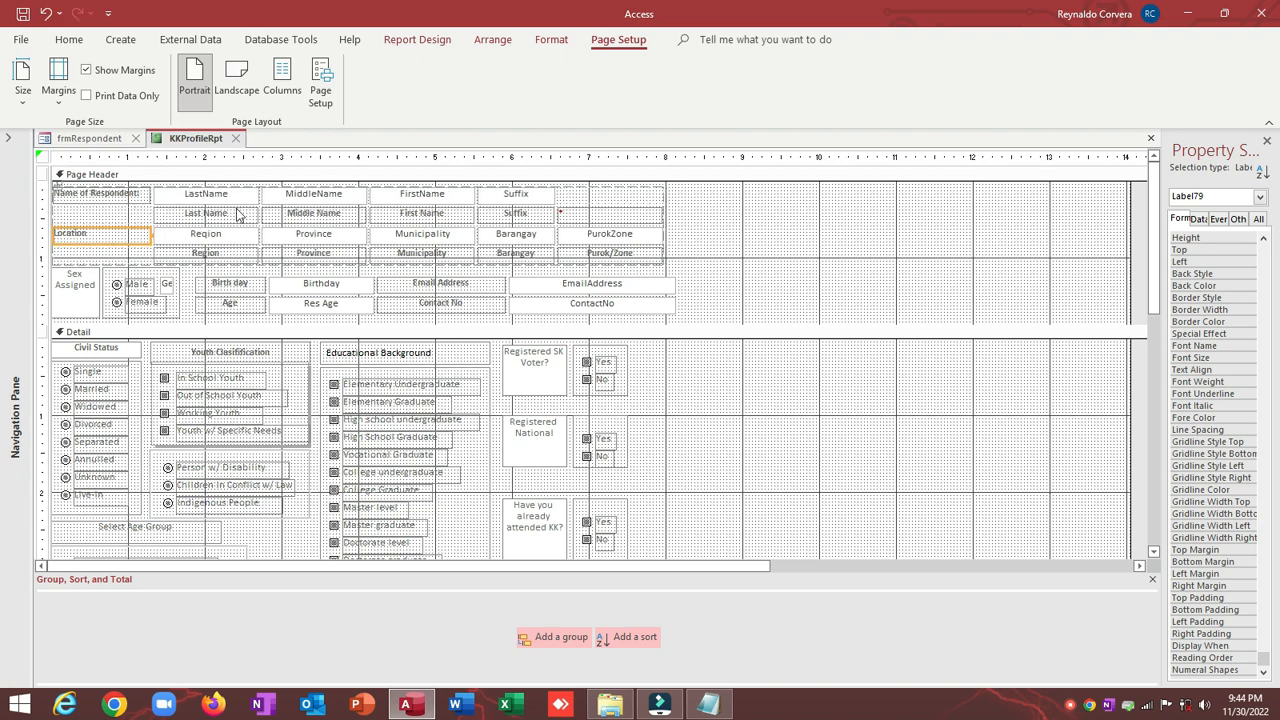
Step: Narrow the Suffix, MiddleName and EmailAddress/ContactNo columns in the page header
click(487, 196)
shift+click(504, 214)
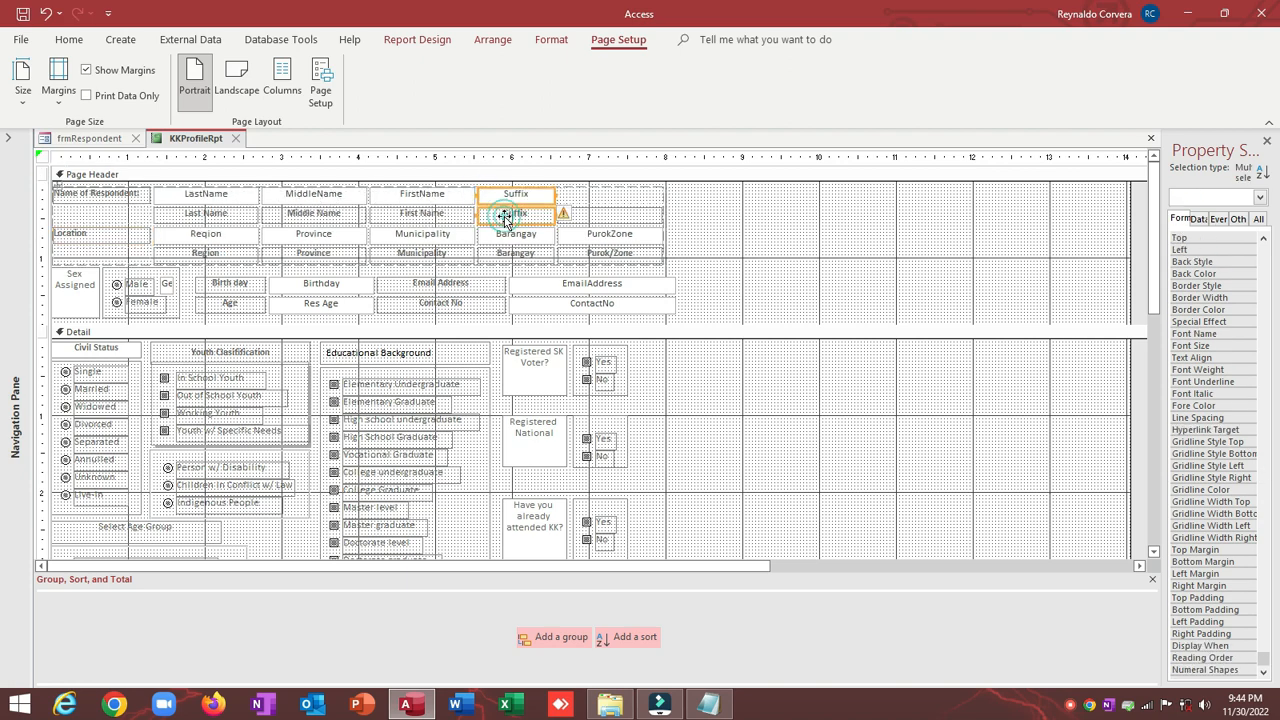
key(shift+Left)
key(shift+Left)
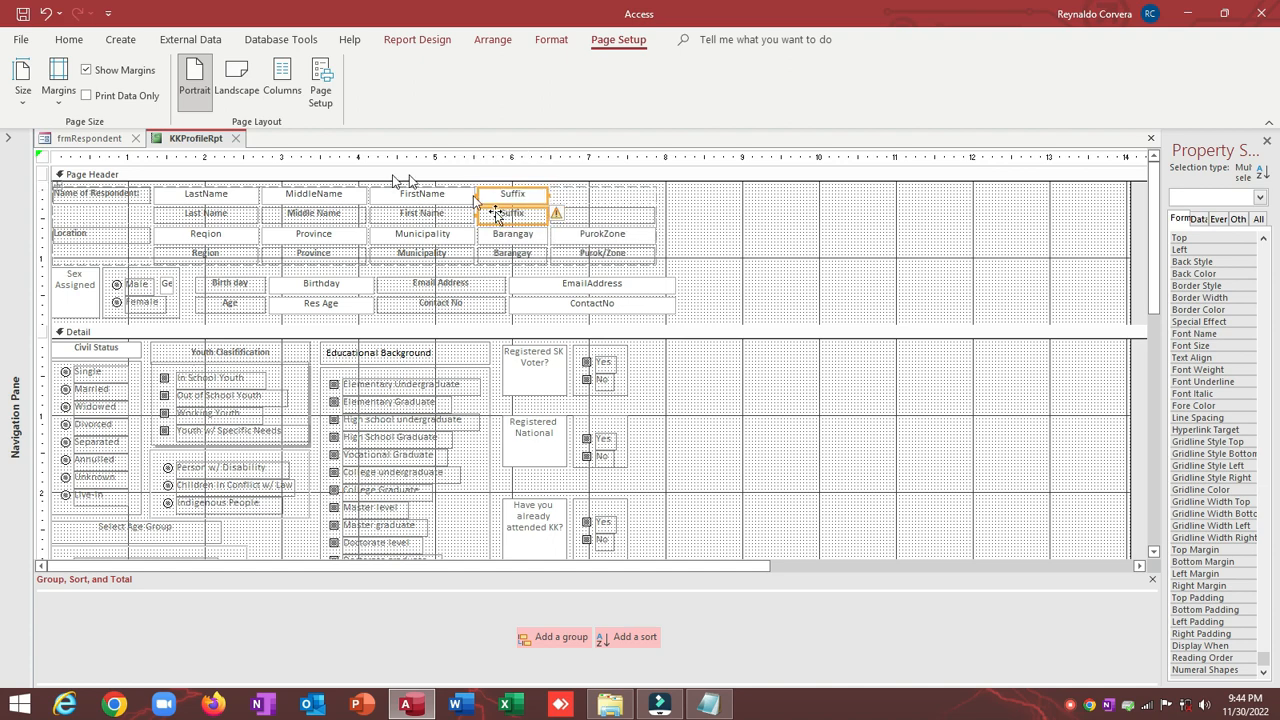
click(236, 197)
shift+click(300, 199)
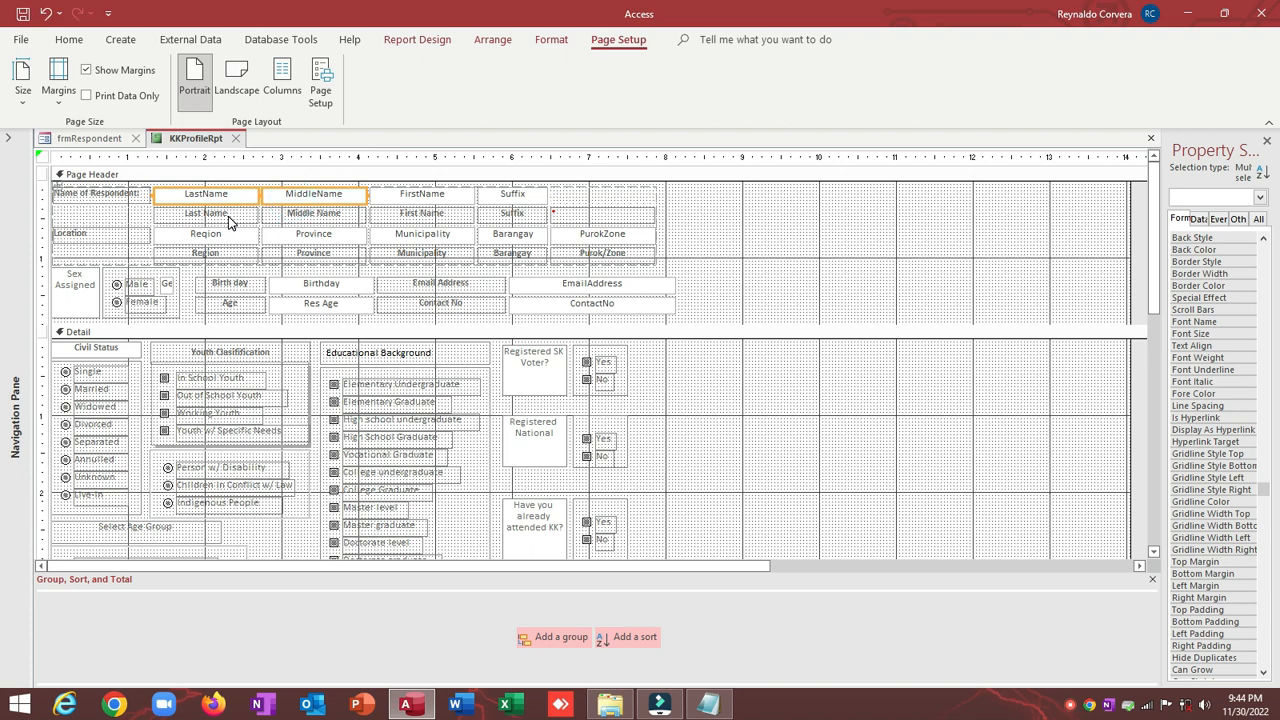
key(shift+Left)
key(shift+Left)
key(shift+Left)
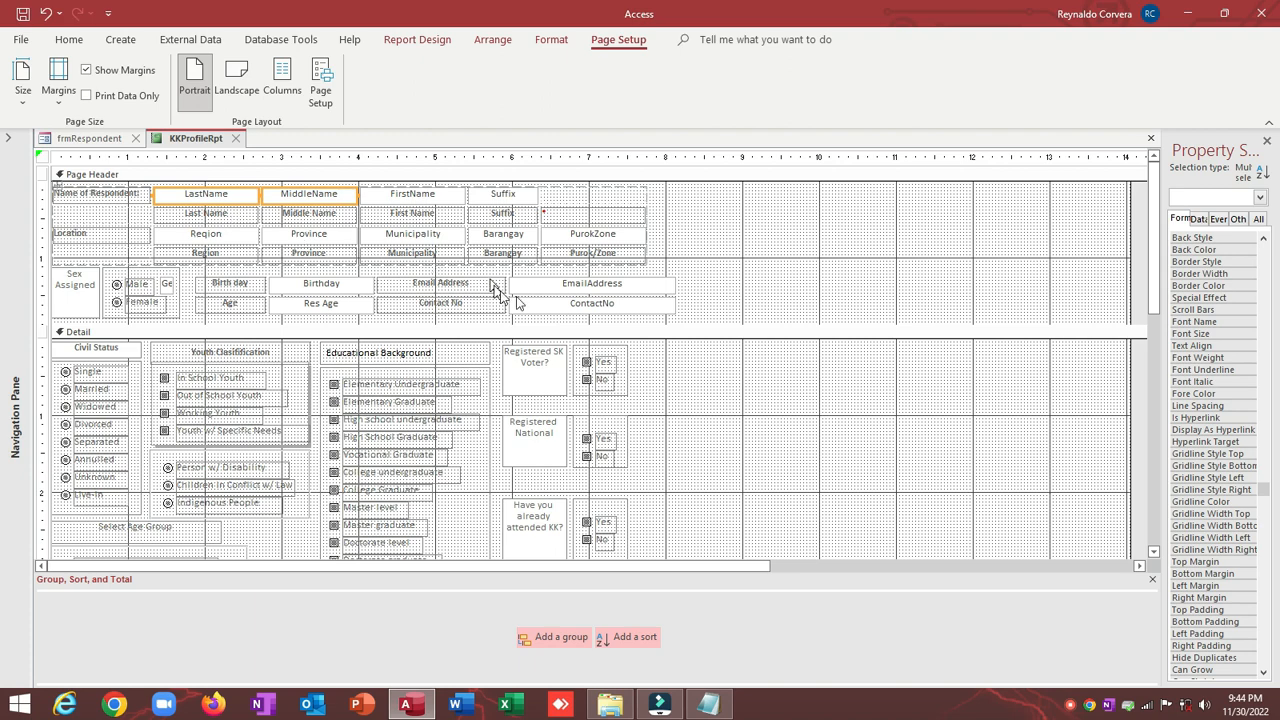
drag(545, 268, 570, 306)
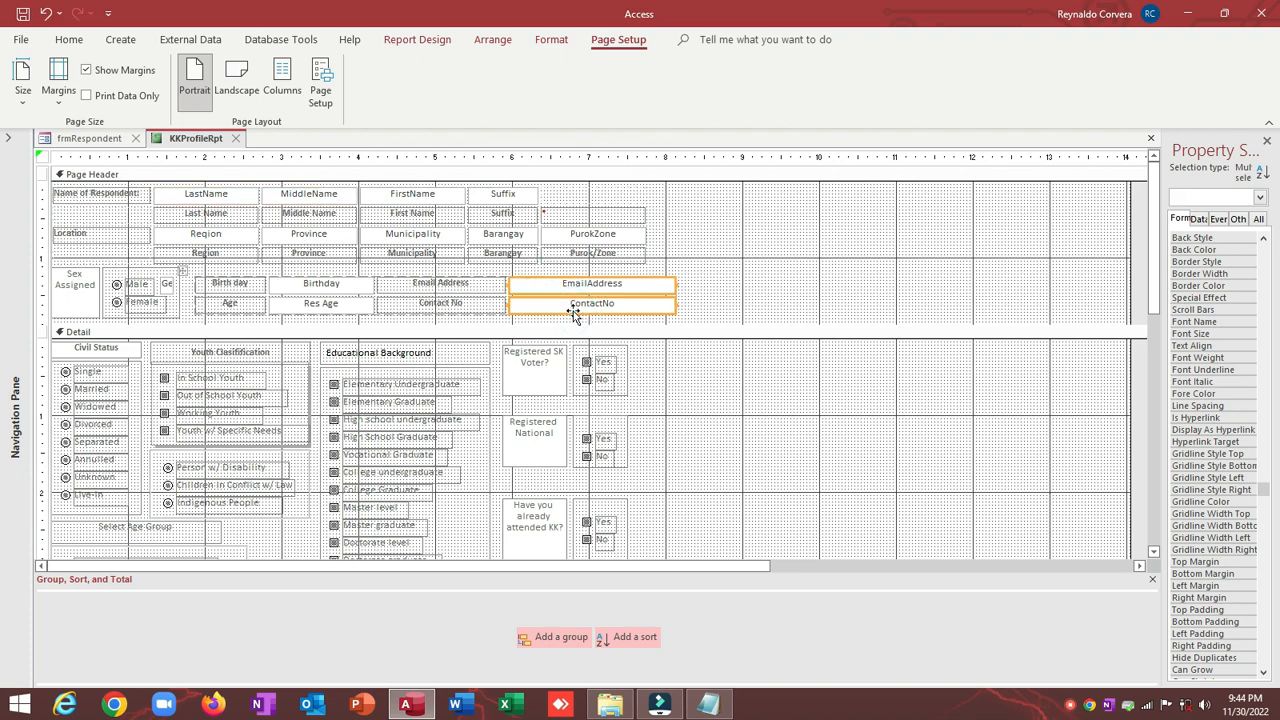
key(shift+Left)
key(shift+Left)
key(shift+Left)
key(shift+Left)
key(shift+Left)
key(shift+Left)
key(shift+Left)
key(shift+Left)
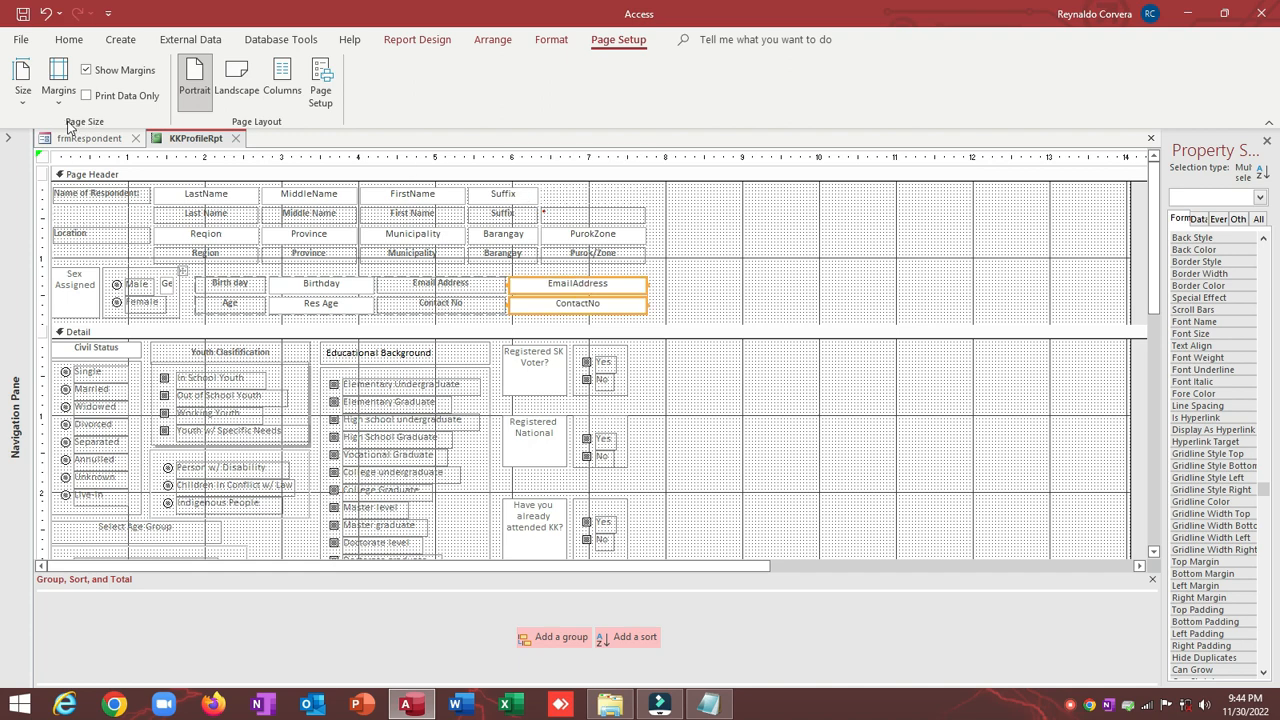
Step: Use Remove Extra Report Space so the report width fits the page, then open Page Setup
click(40, 158)
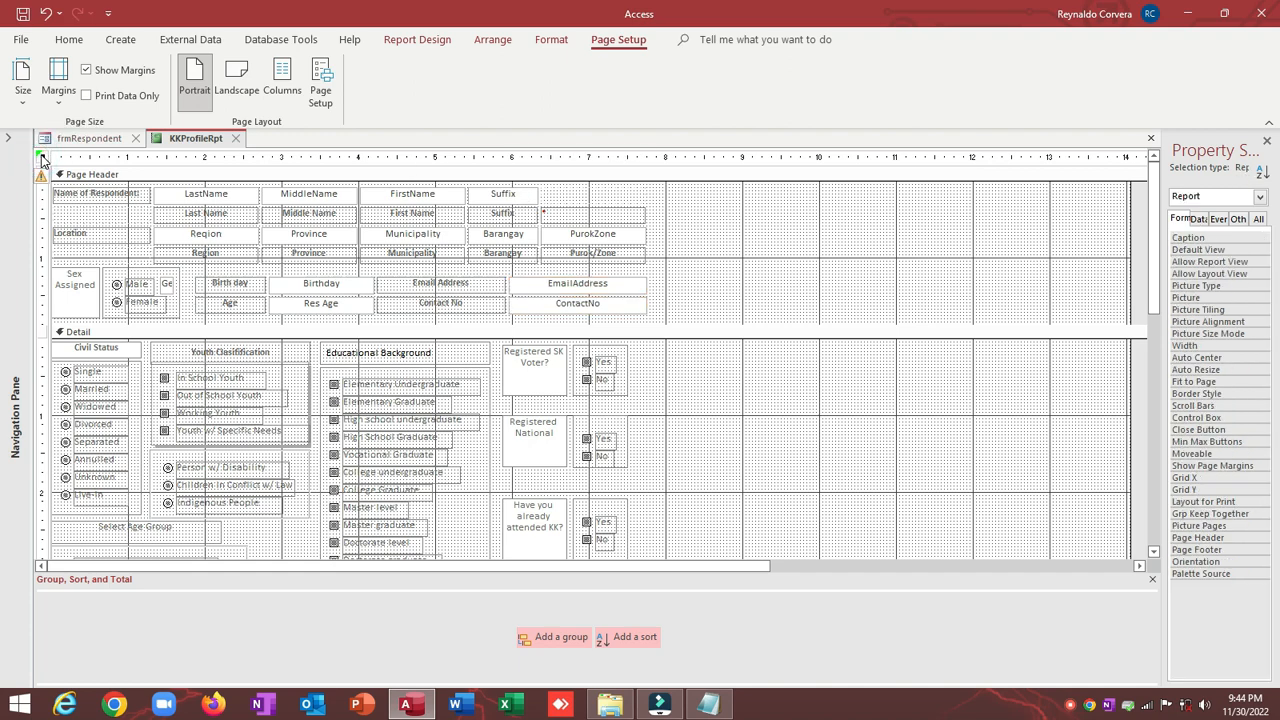
click(43, 176)
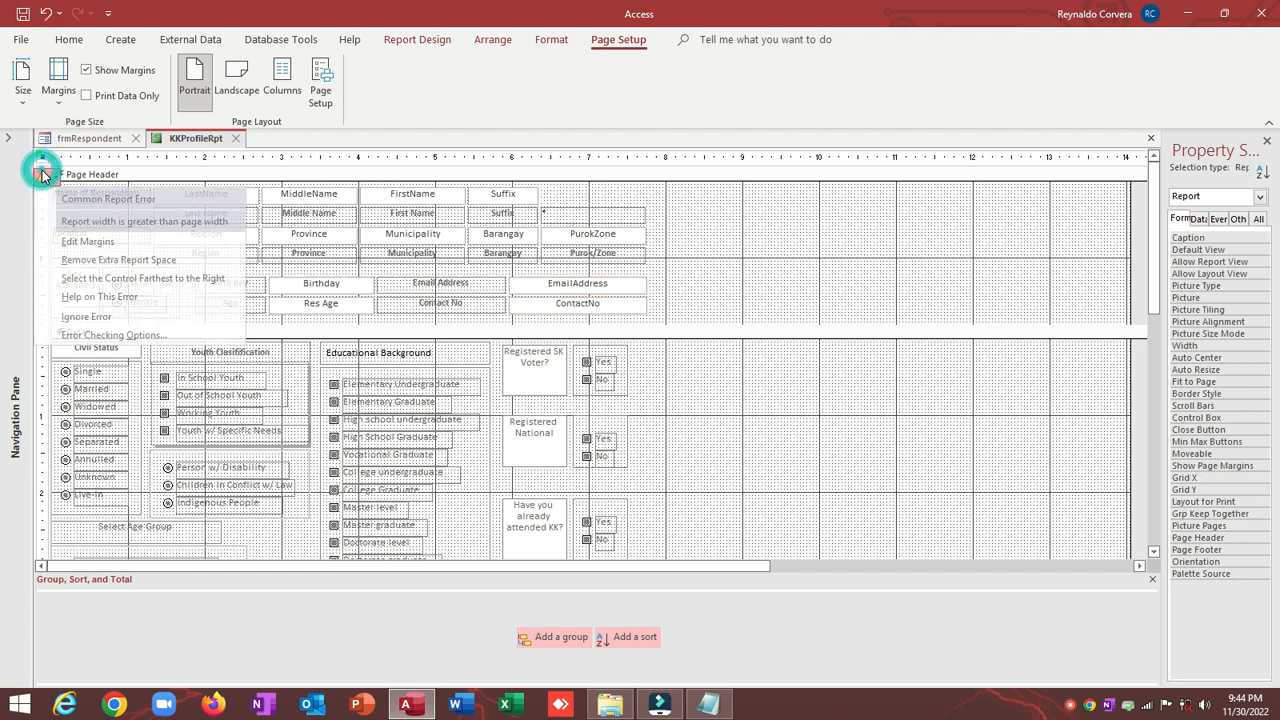
click(129, 260)
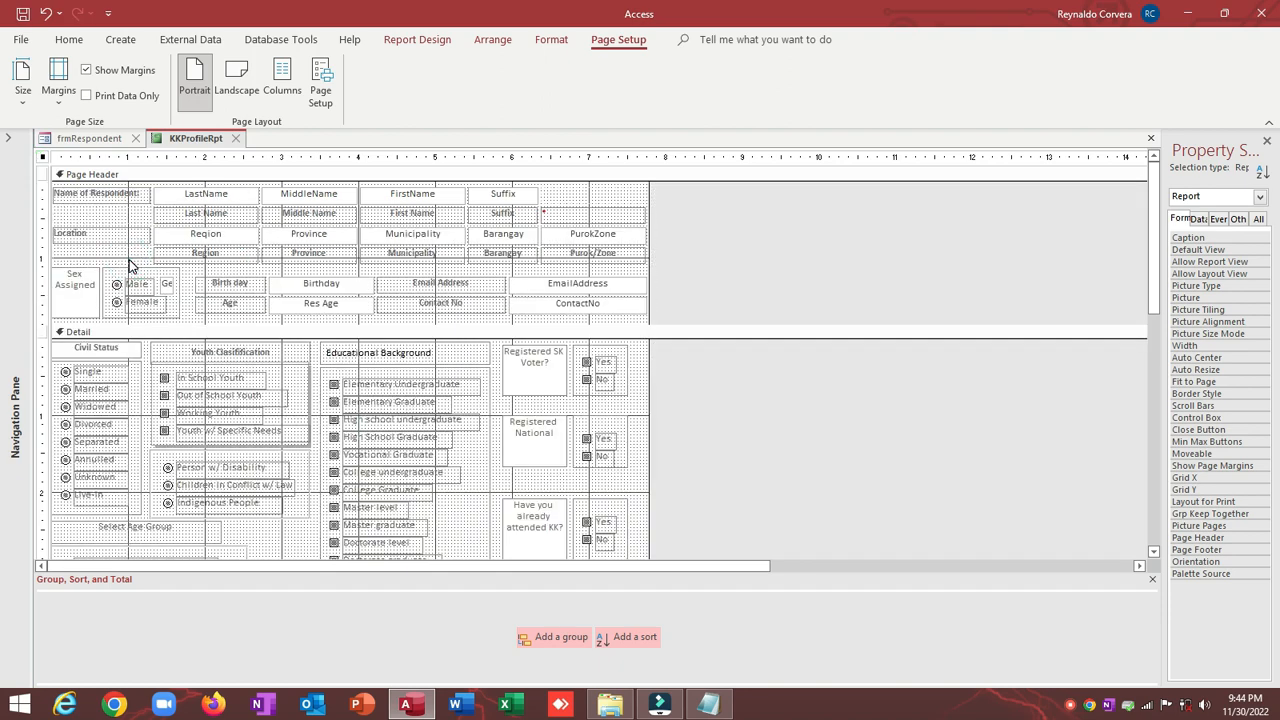
scroll(455, 286, down, 5)
click(318, 80)
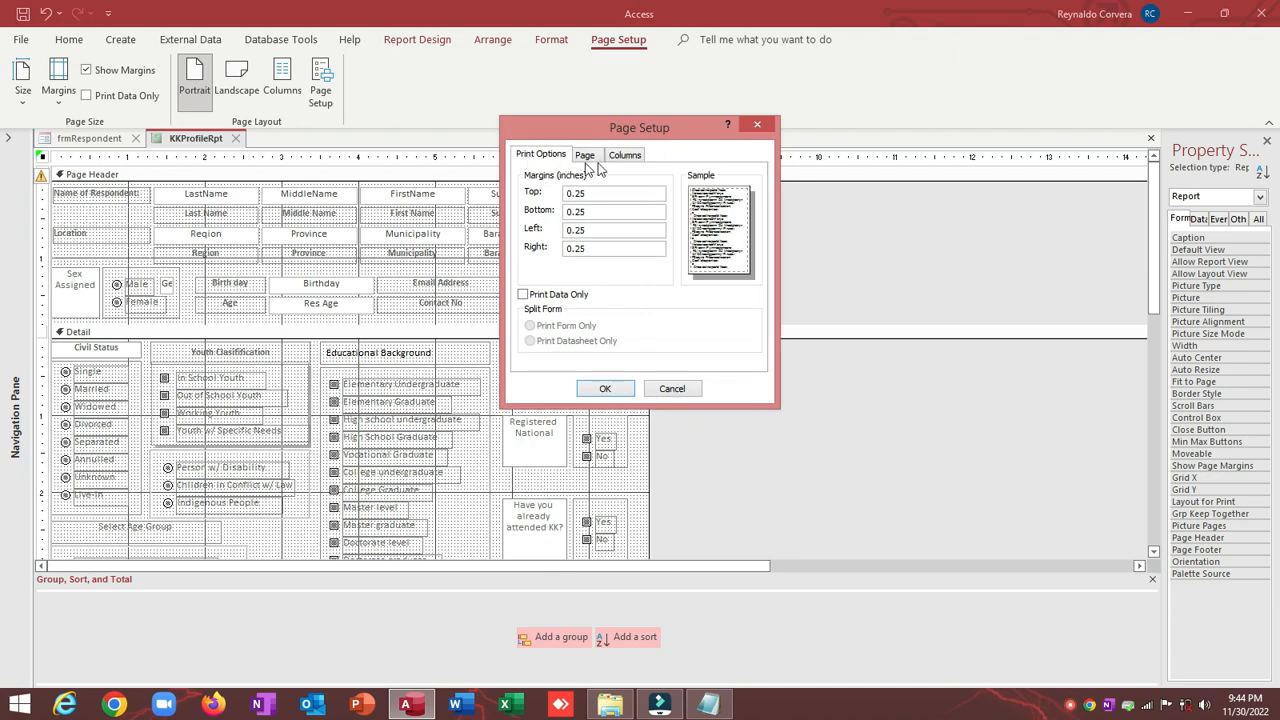
Step: Set the column Width to 8 on the Columns tab
click(621, 157)
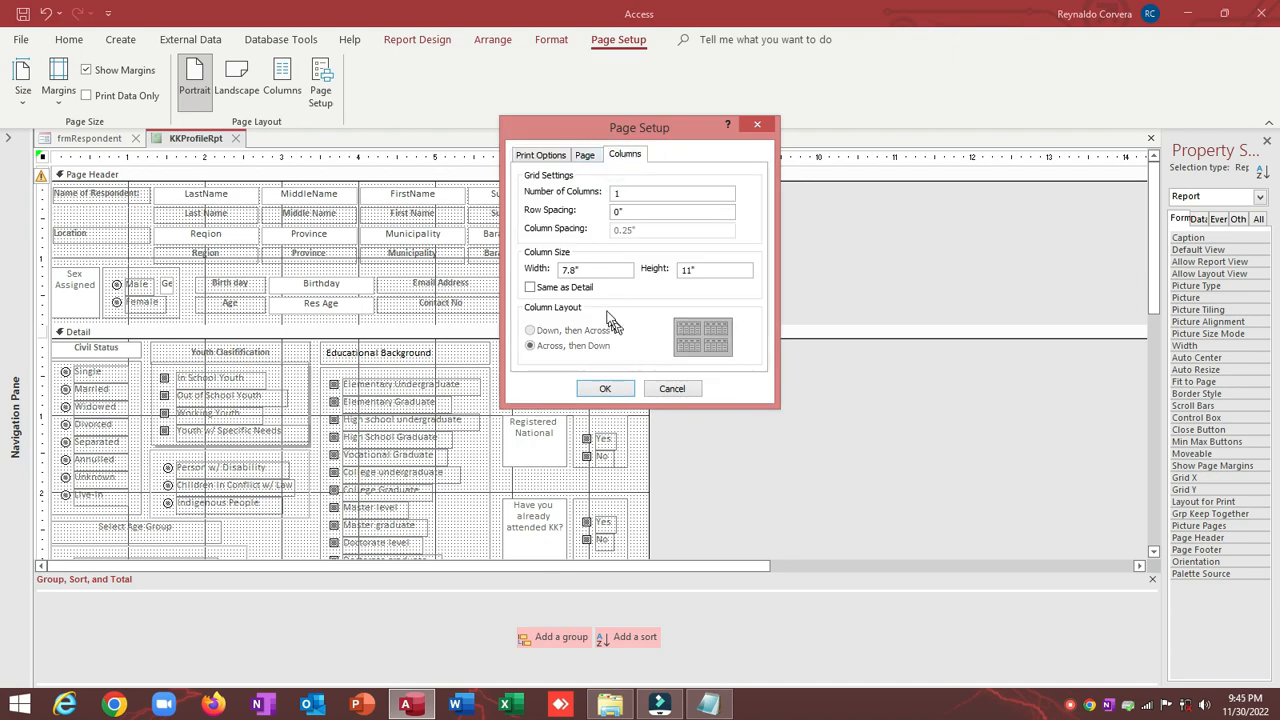
drag(588, 270, 343, 234)
text(8)
click(592, 388)
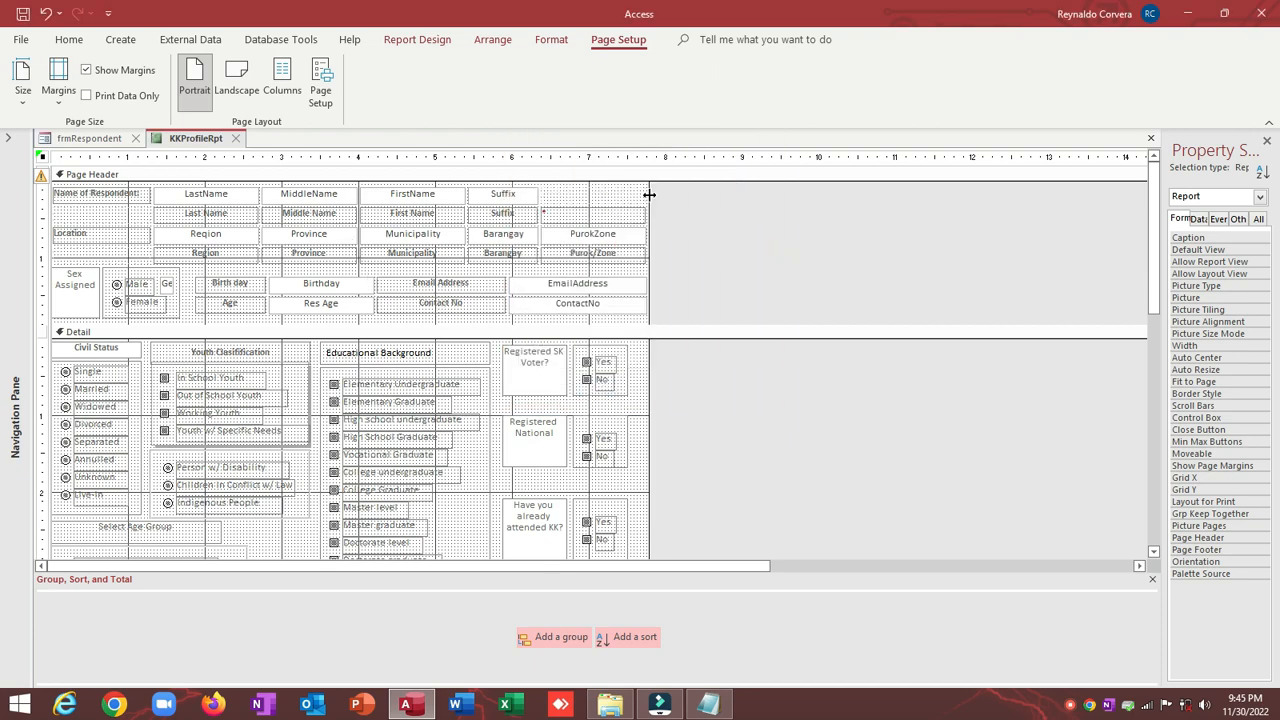
Step: Narrow the FirstName and Email Address controls with Shift+Left
drag(649, 194, 675, 210)
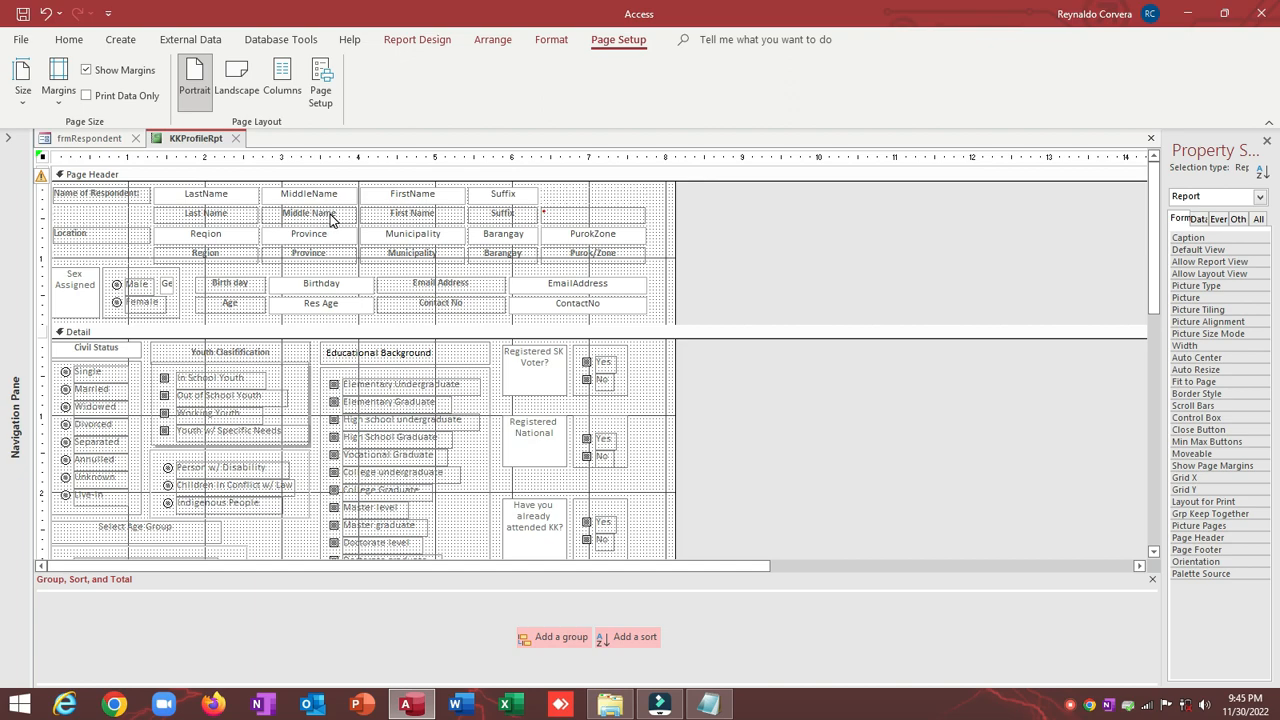
click(372, 194)
key(shift+Left)
key(shift+Left)
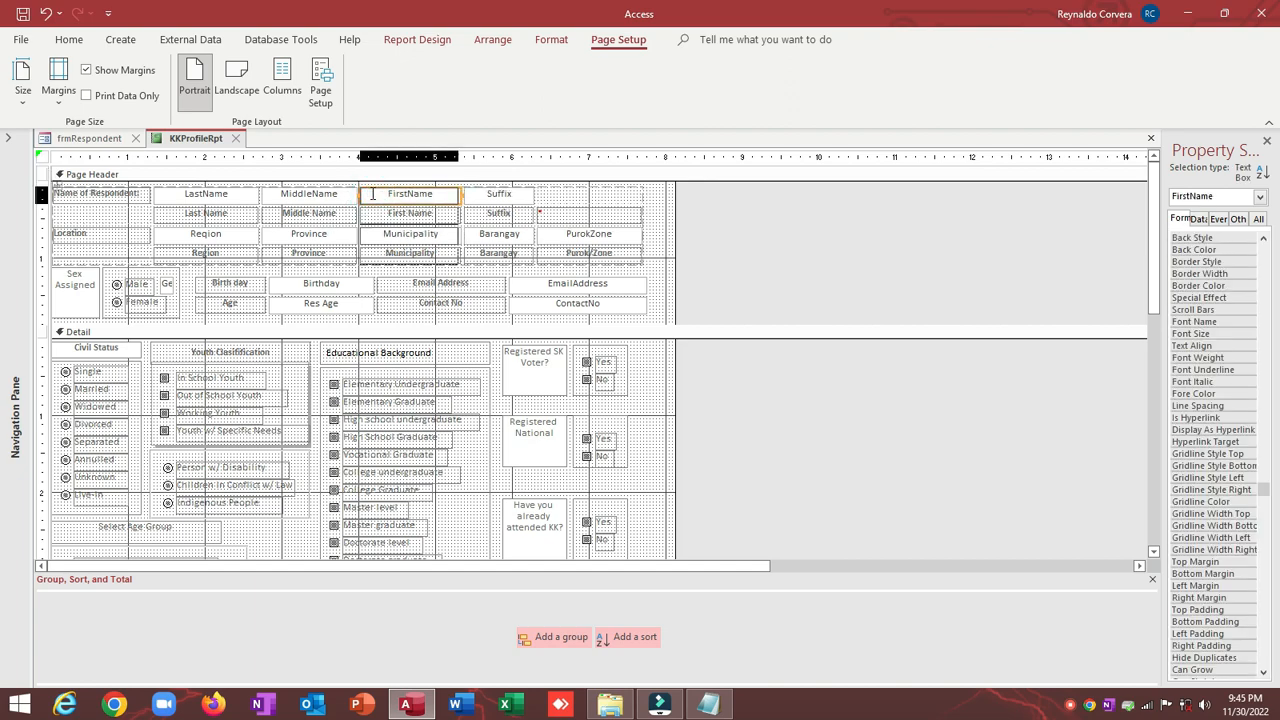
click(408, 284)
key(shift+Left)
key(shift+Left)
key(shift+Left)
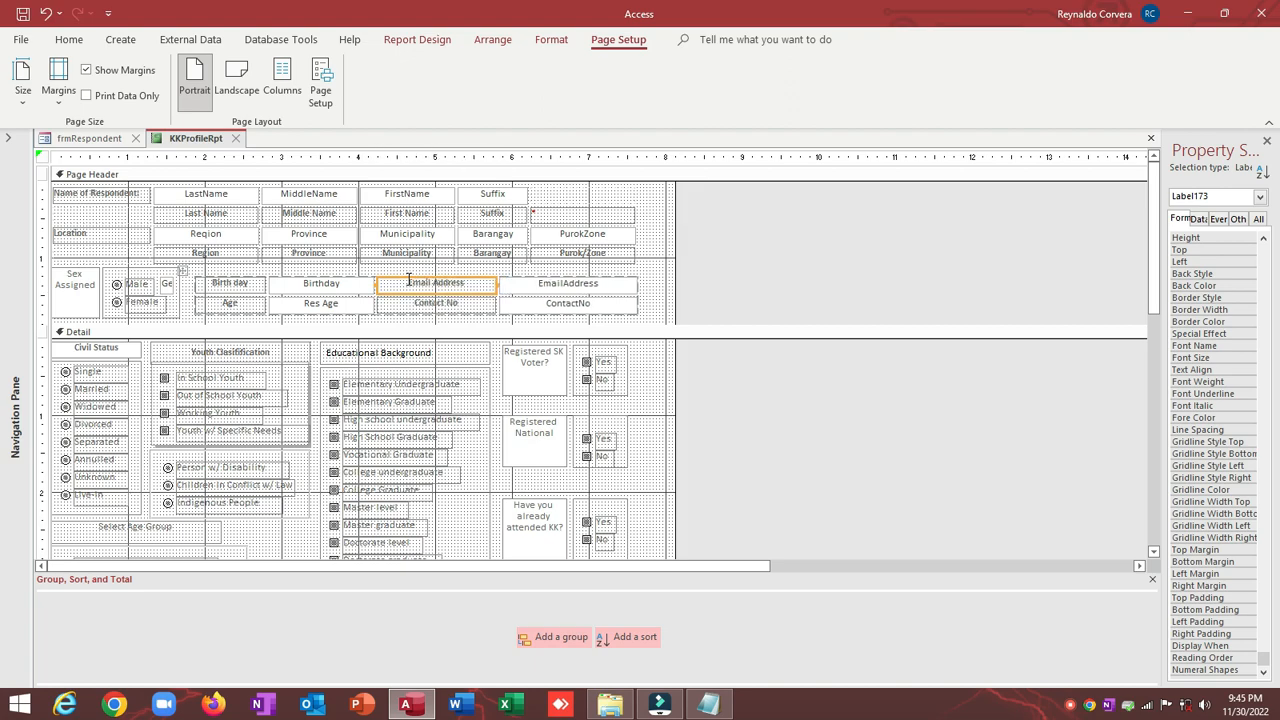
key(shift+Left)
Step: Pull the report's right edge further left to narrow the layout
scroll(501, 377, down, 3)
scroll(501, 377, up, 2)
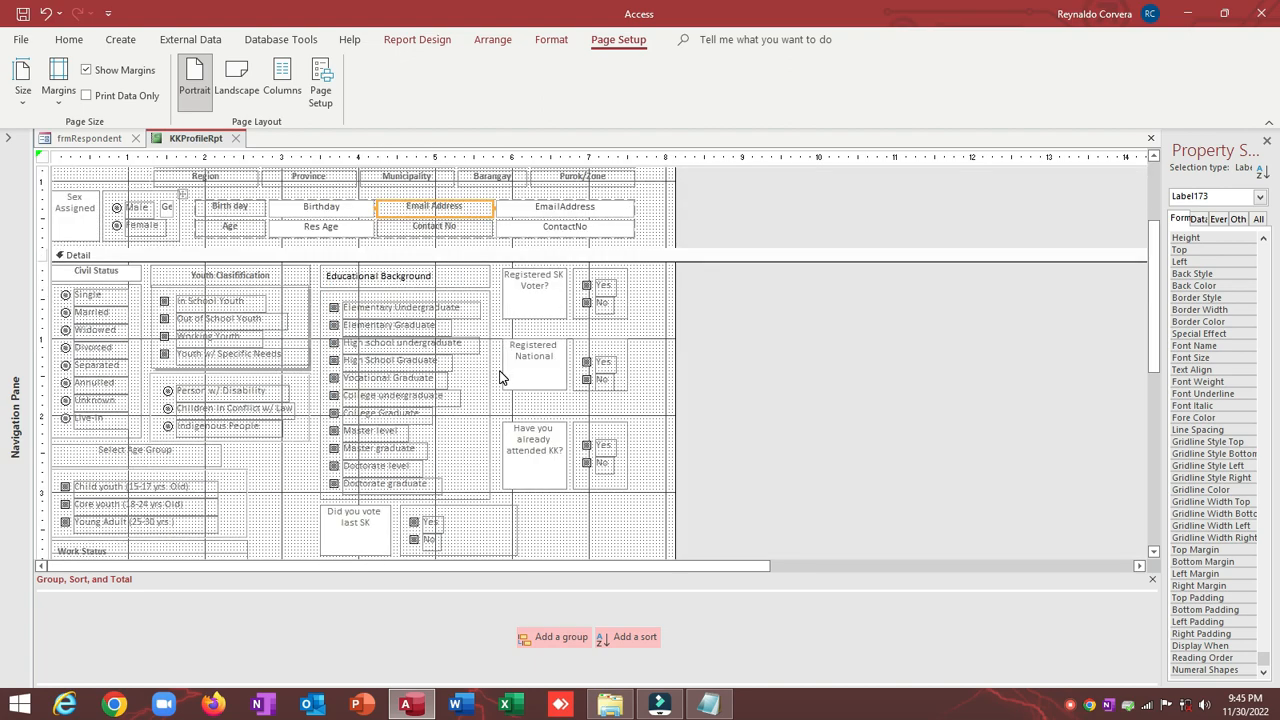
scroll(501, 377, up, 1)
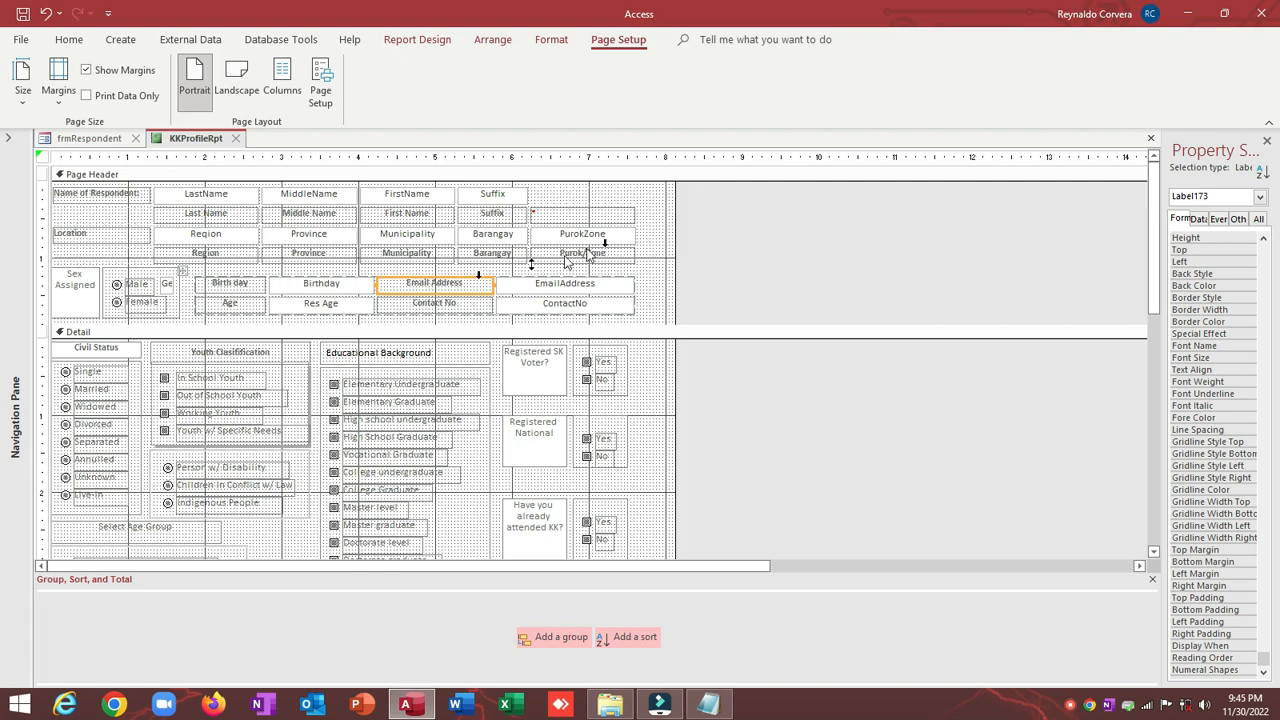
drag(677, 209, 603, 201)
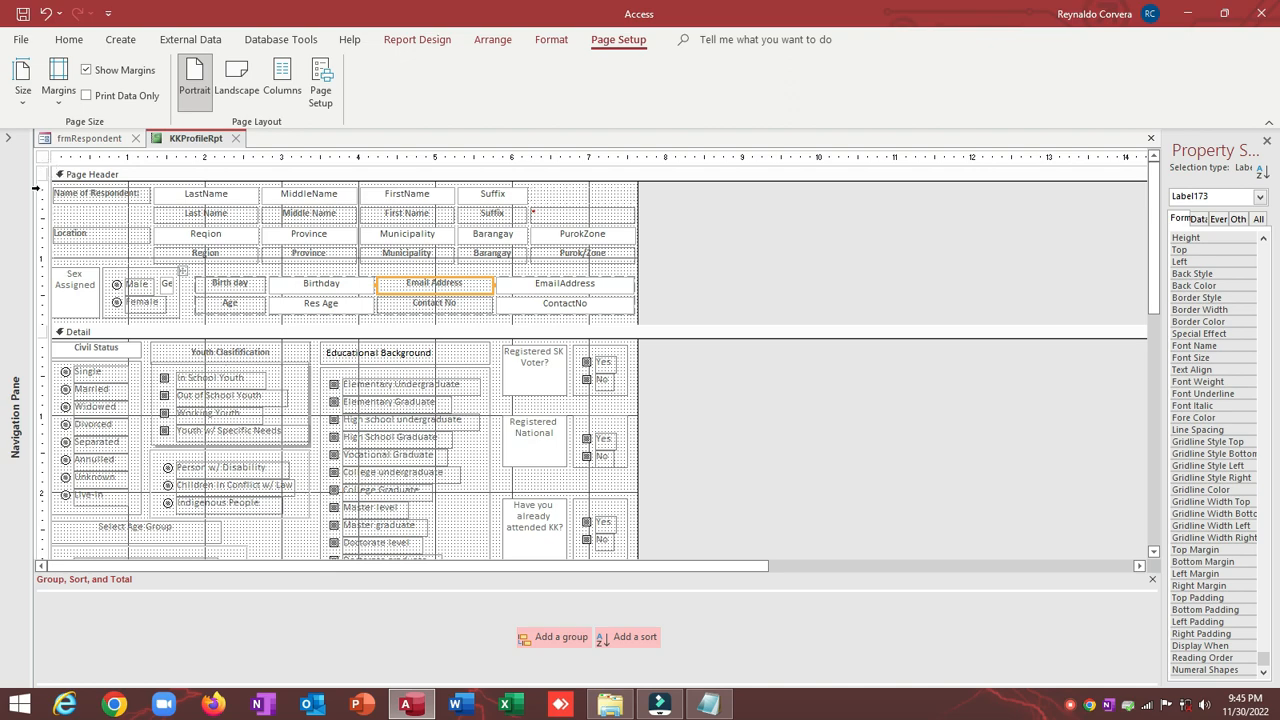
Step: Leave Design View to see the KK Profiling Report, moving its window up and right
scroll(97, 186, down, 1)
scroll(102, 196, up, 1)
click(69, 40)
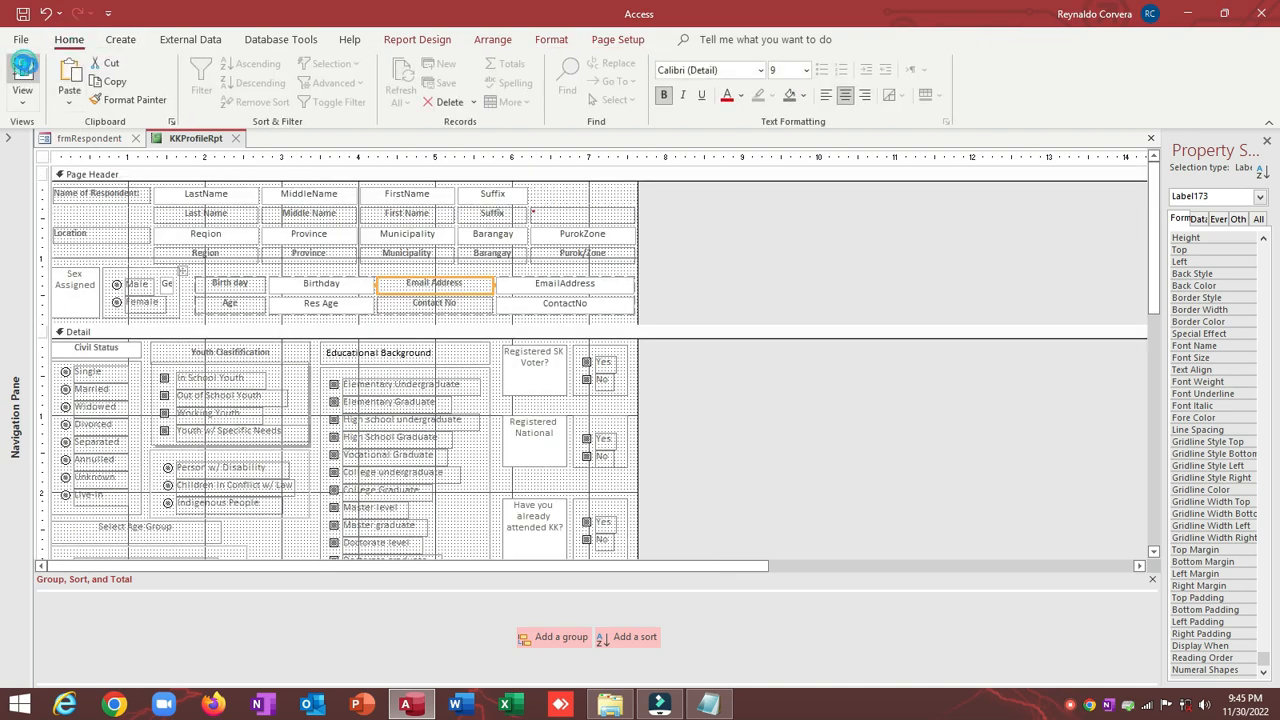
click(22, 72)
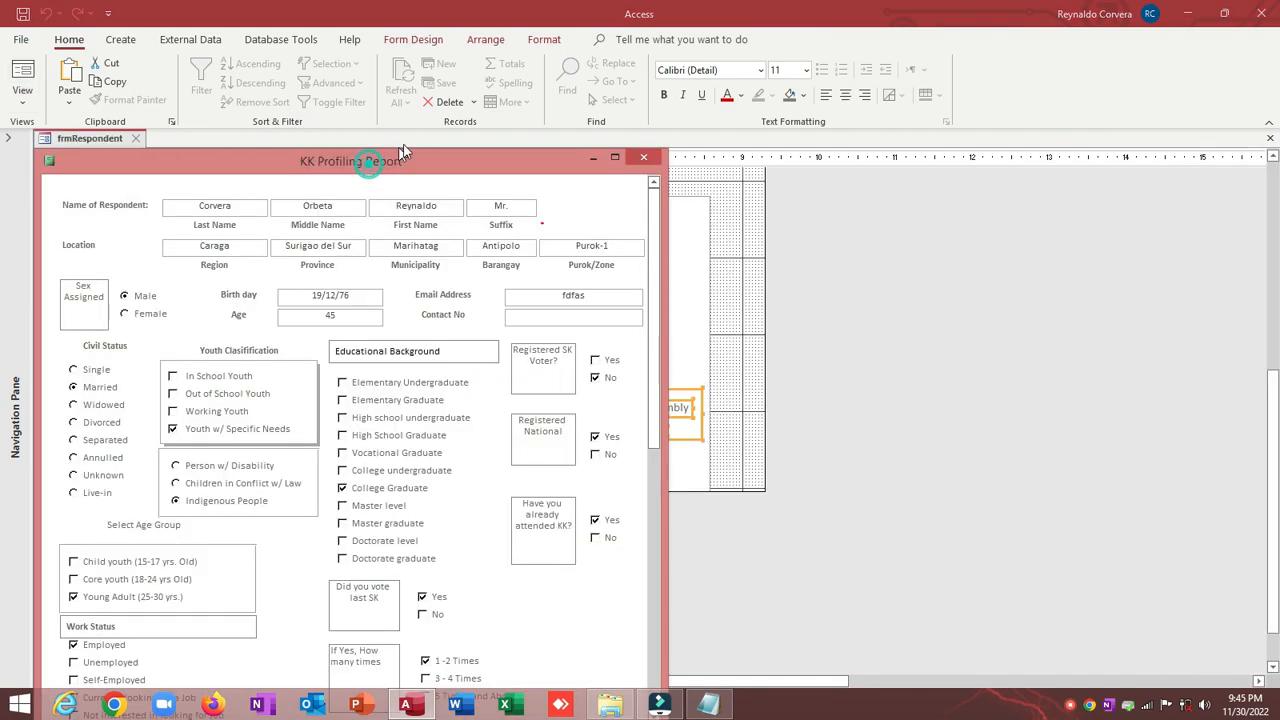
drag(368, 163, 540, 104)
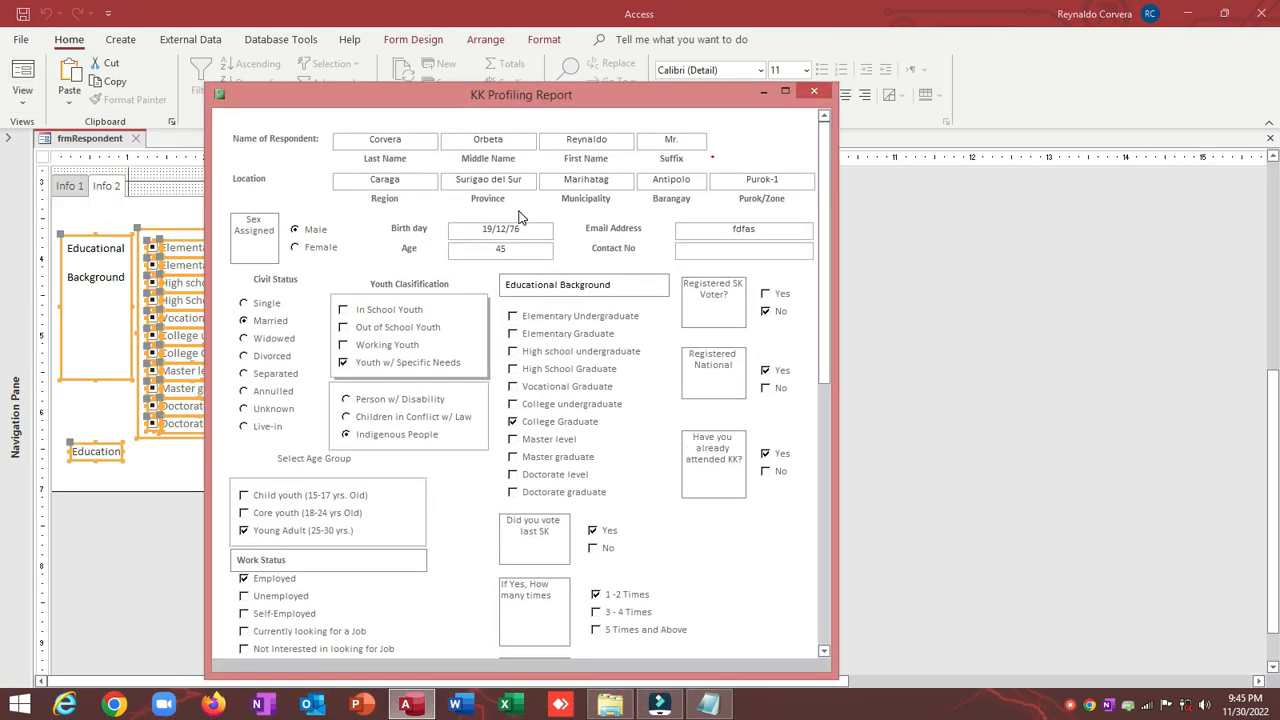
Step: Scroll through the report, then put it back in Design View
scroll(519, 217, down, 3)
scroll(519, 217, down, 2)
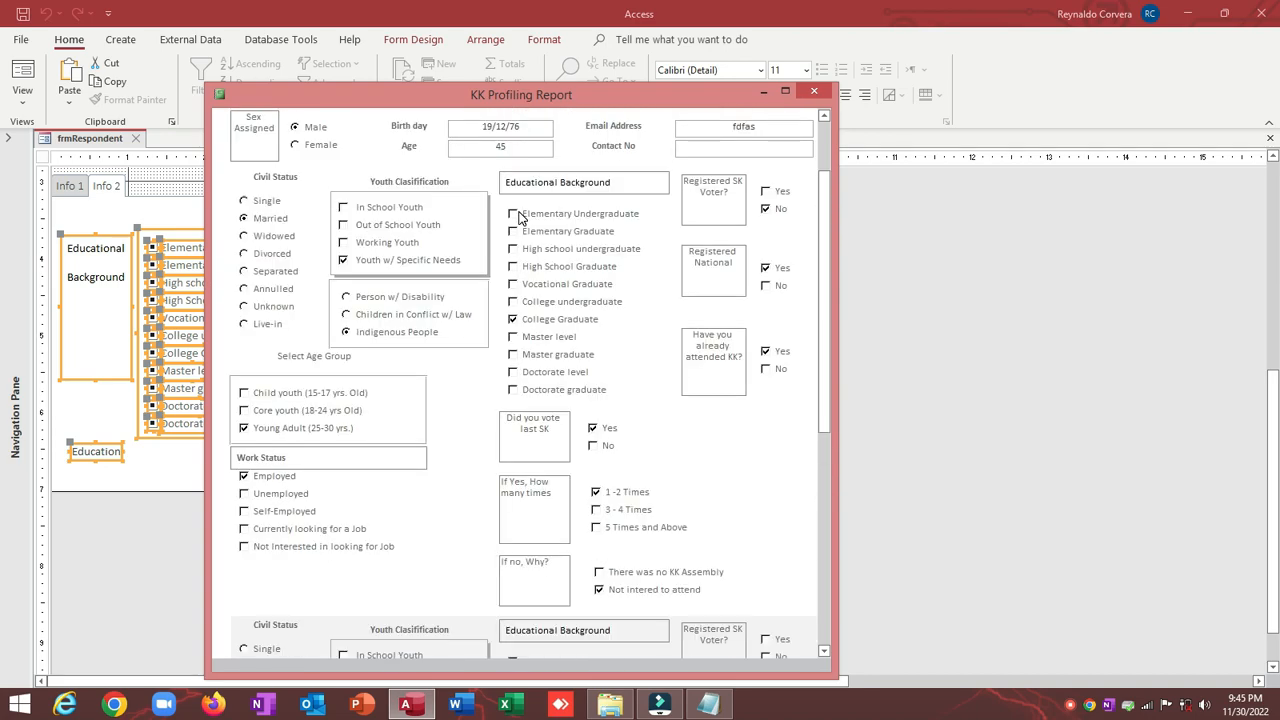
scroll(519, 217, down, 10)
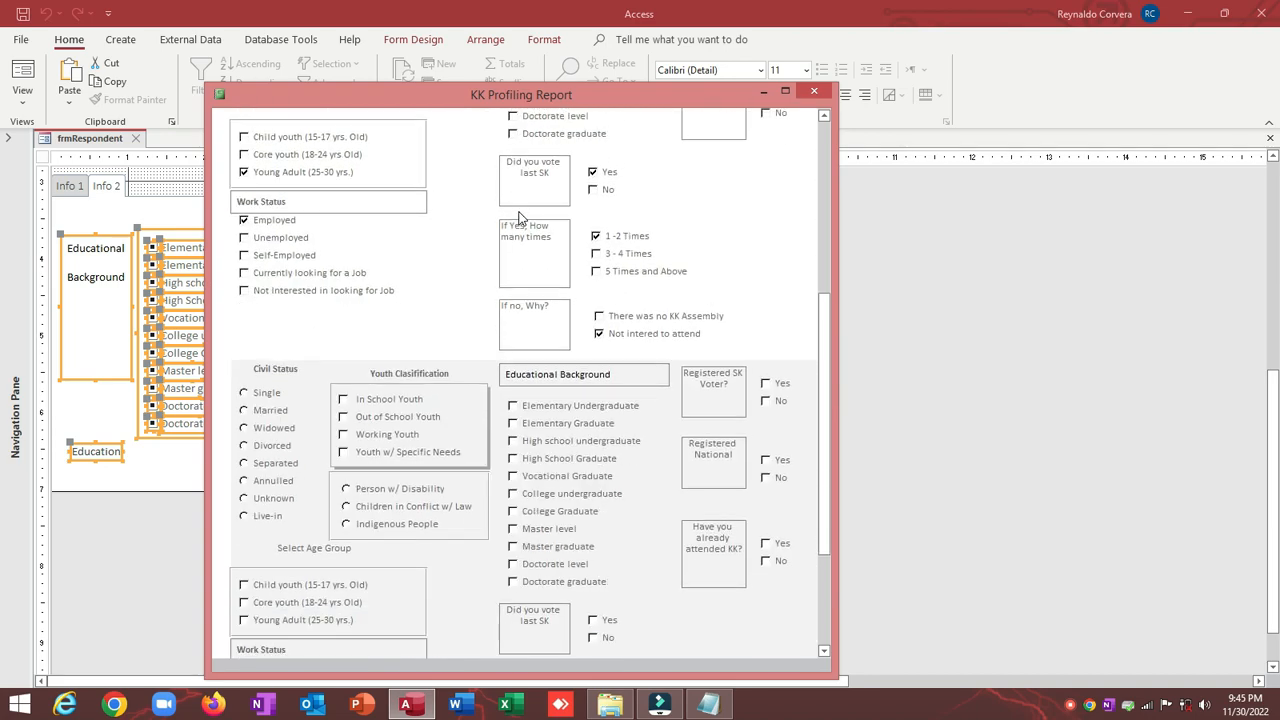
scroll(519, 217, down, 4)
scroll(480, 210, up, 4)
right_click(500, 96)
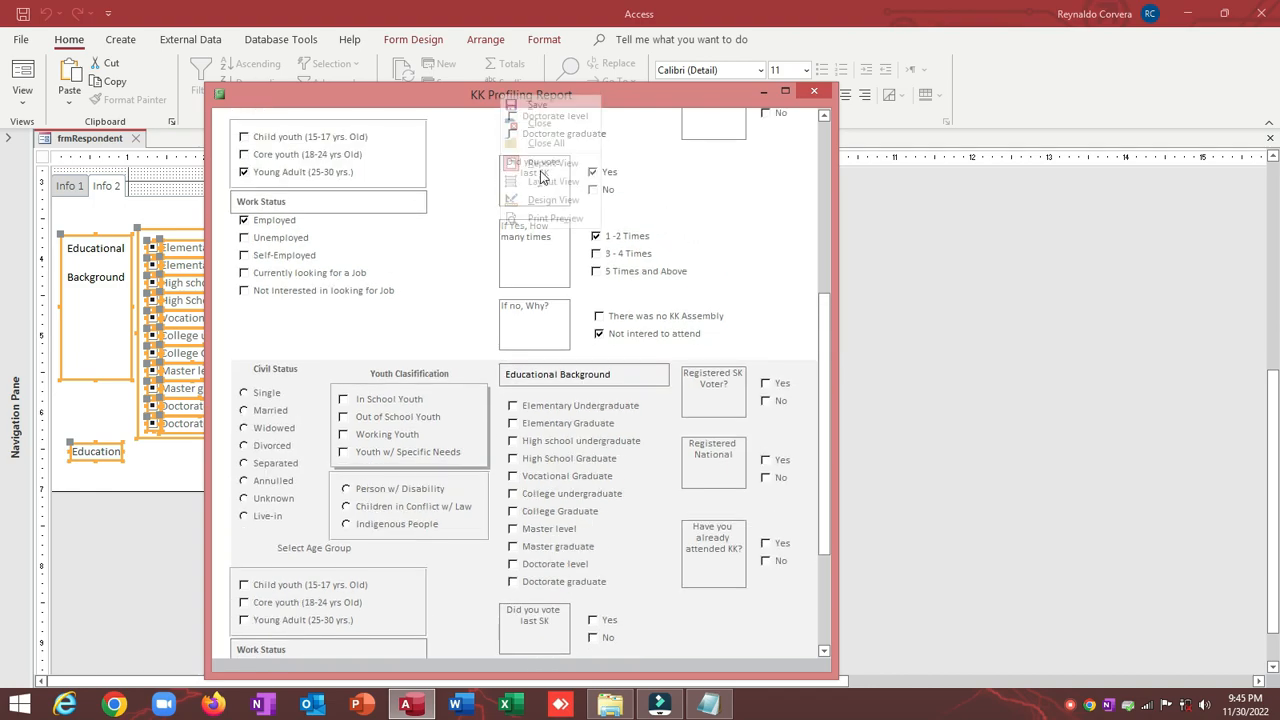
click(538, 196)
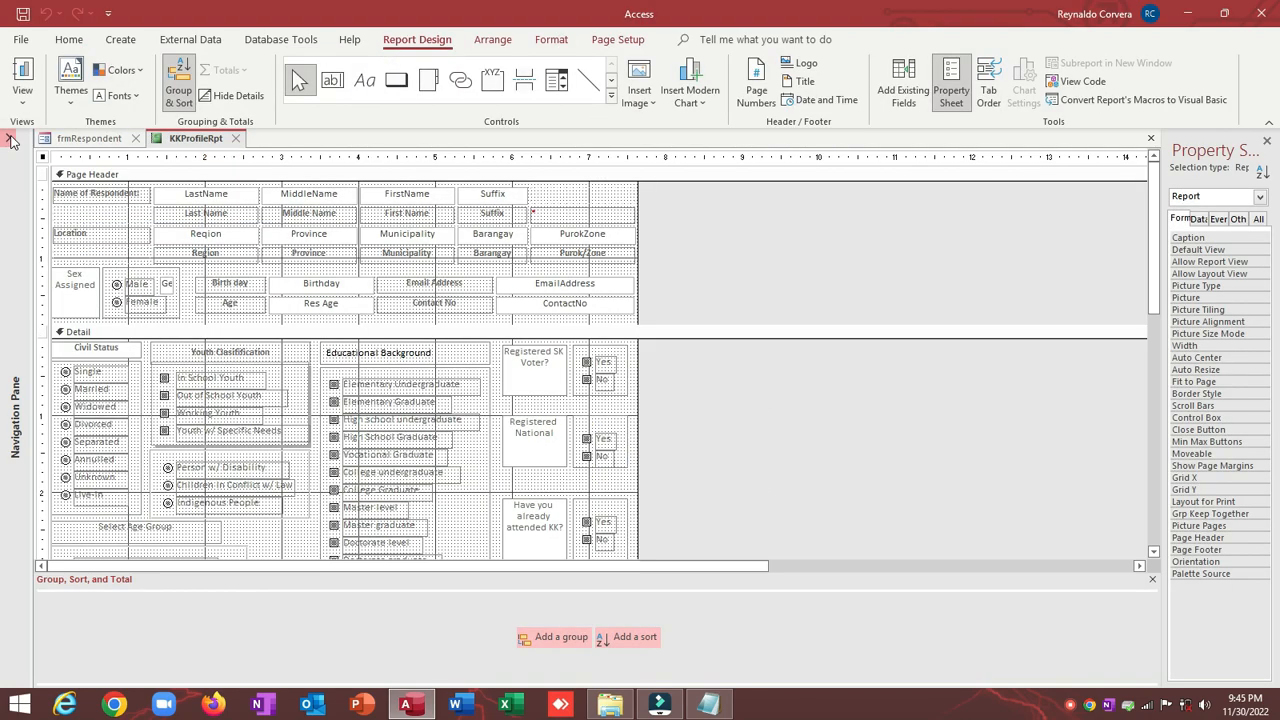
Step: Open tblRespondent from the Navigation Pane, check the second record, and close it
click(10, 140)
click(45, 196)
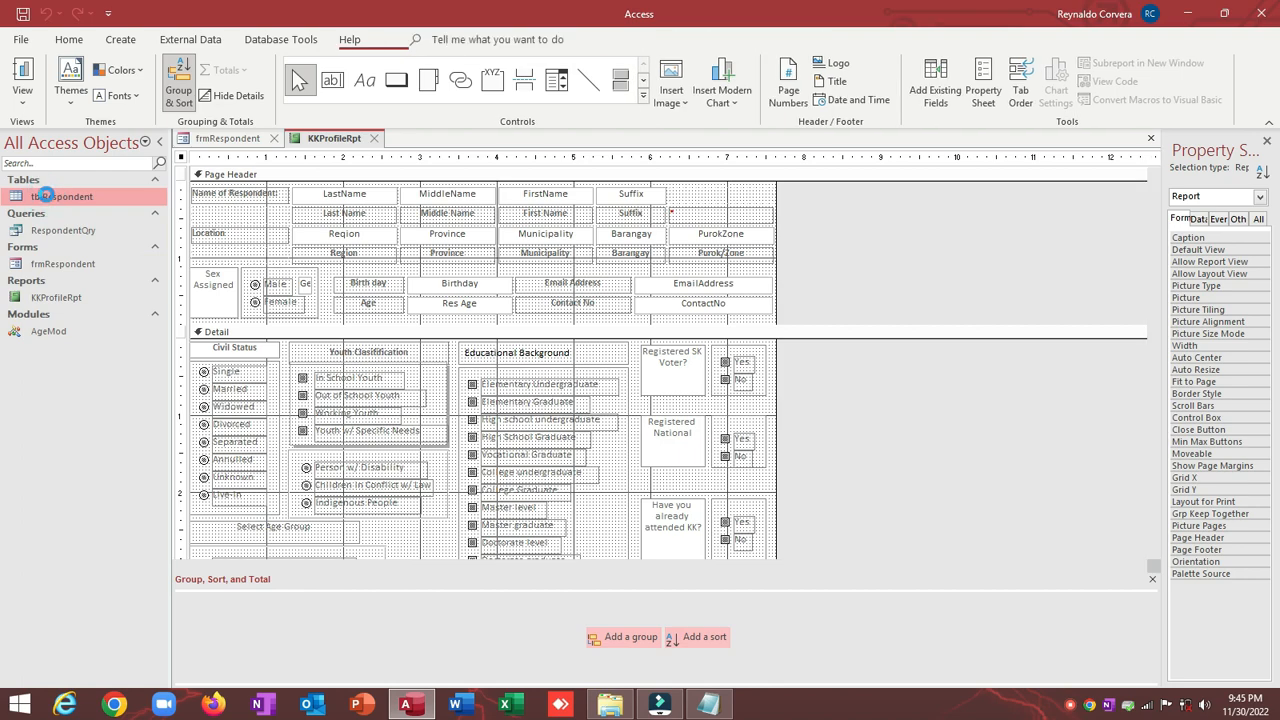
double_click(45, 196)
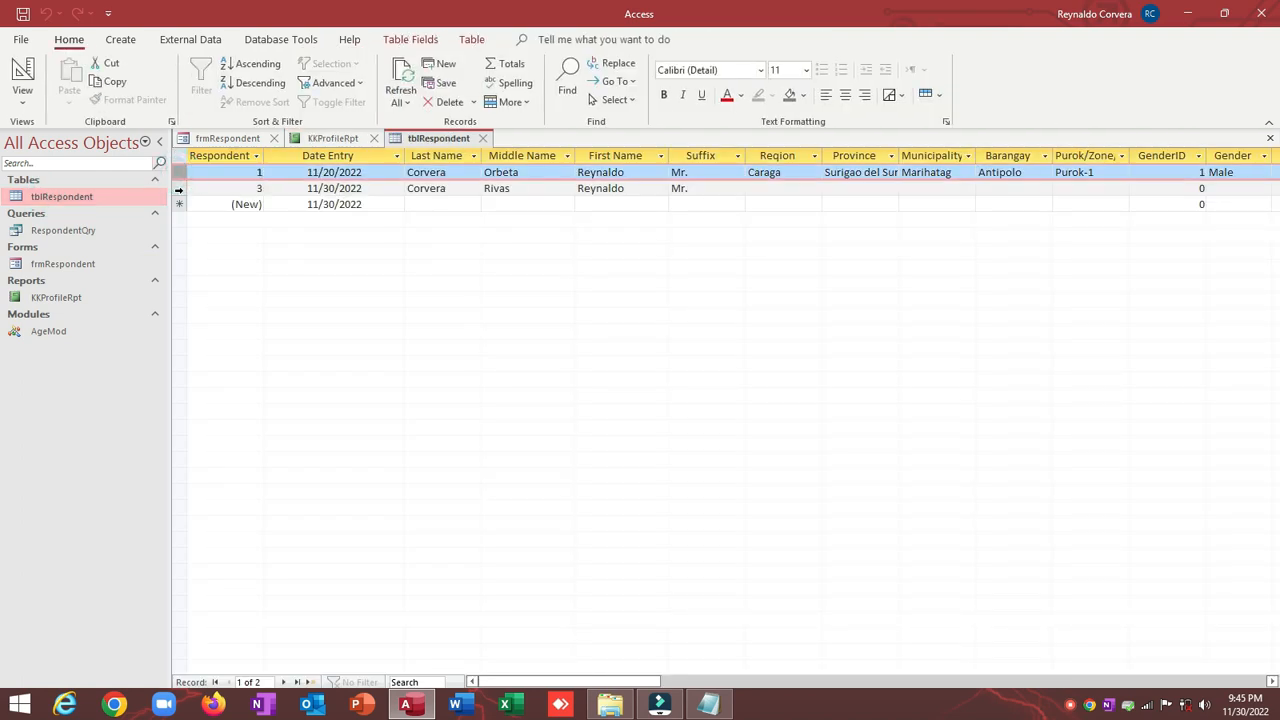
key(Down)
click(485, 139)
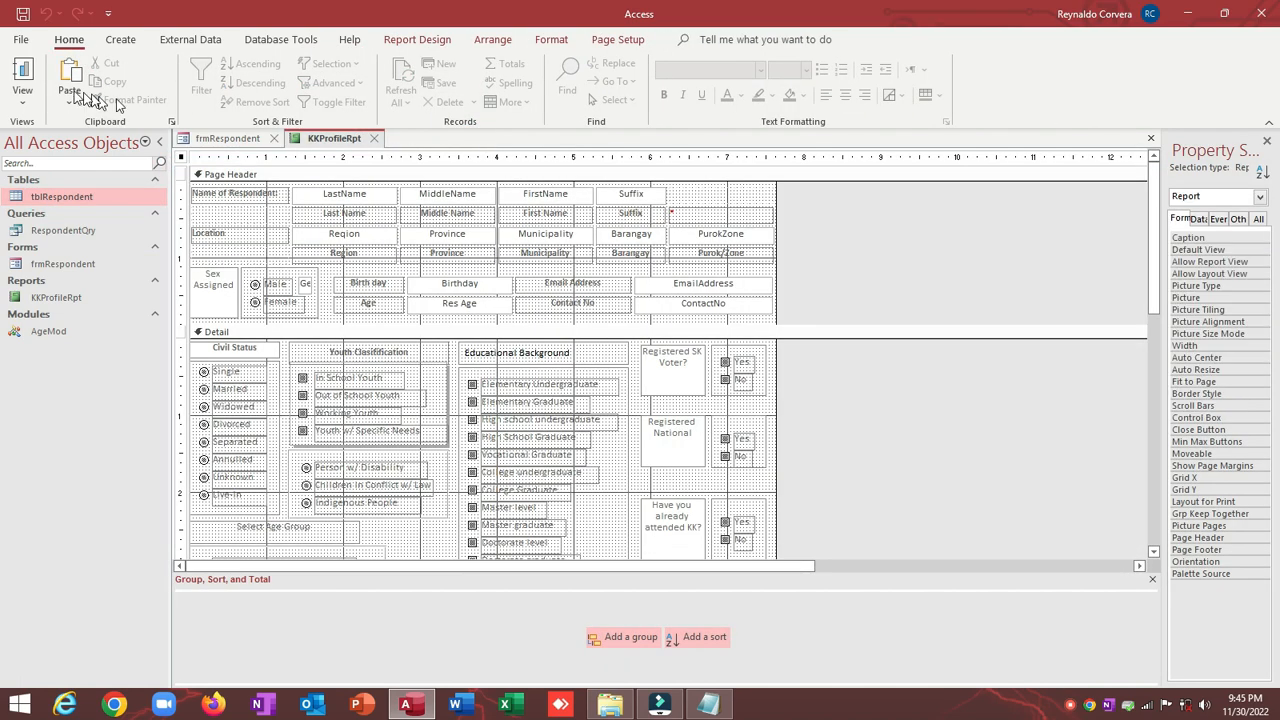
Step: Preview the report with respondent data, then return it to Design View
click(28, 67)
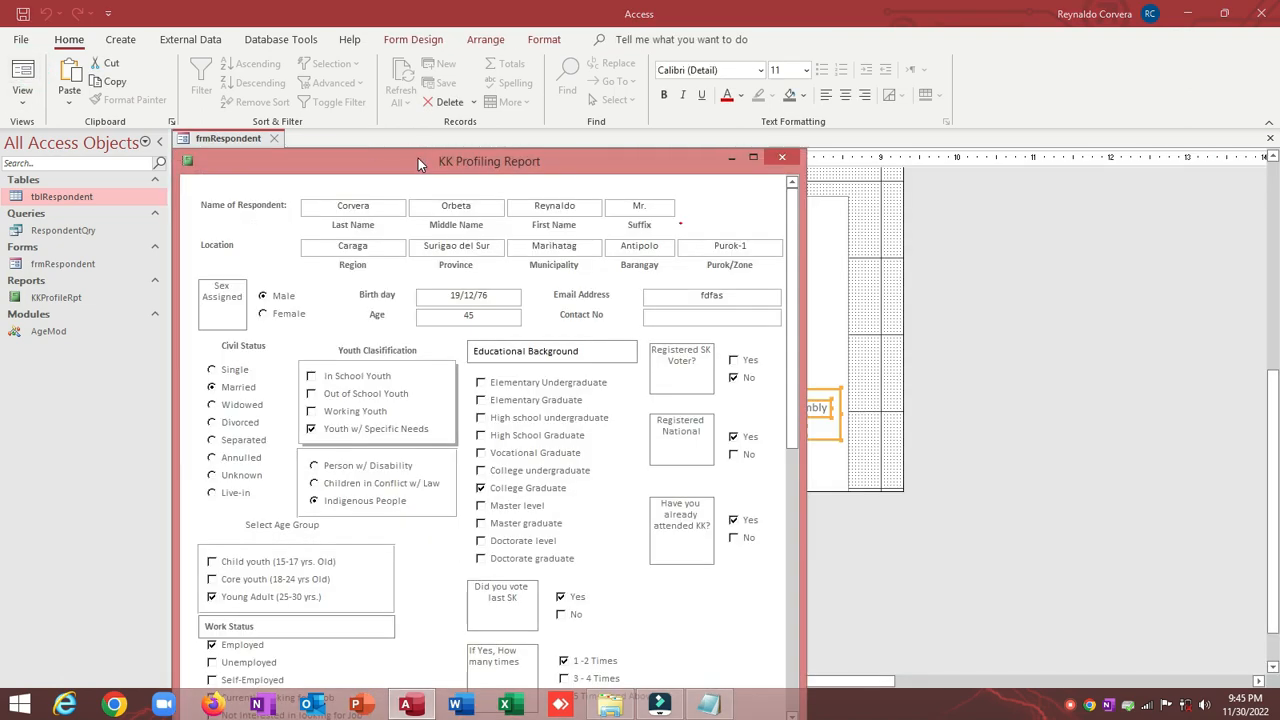
click(418, 157)
drag(418, 158, 463, 89)
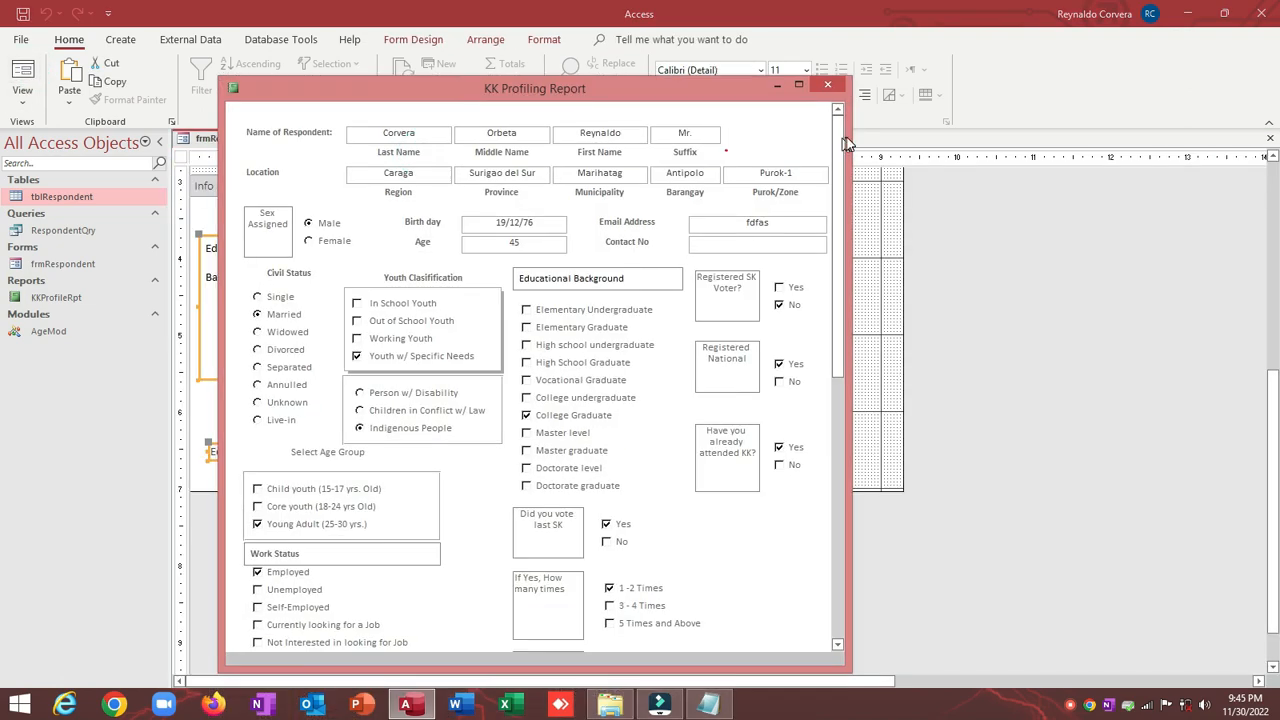
drag(845, 143, 800, 110)
drag(608, 86, 547, 151)
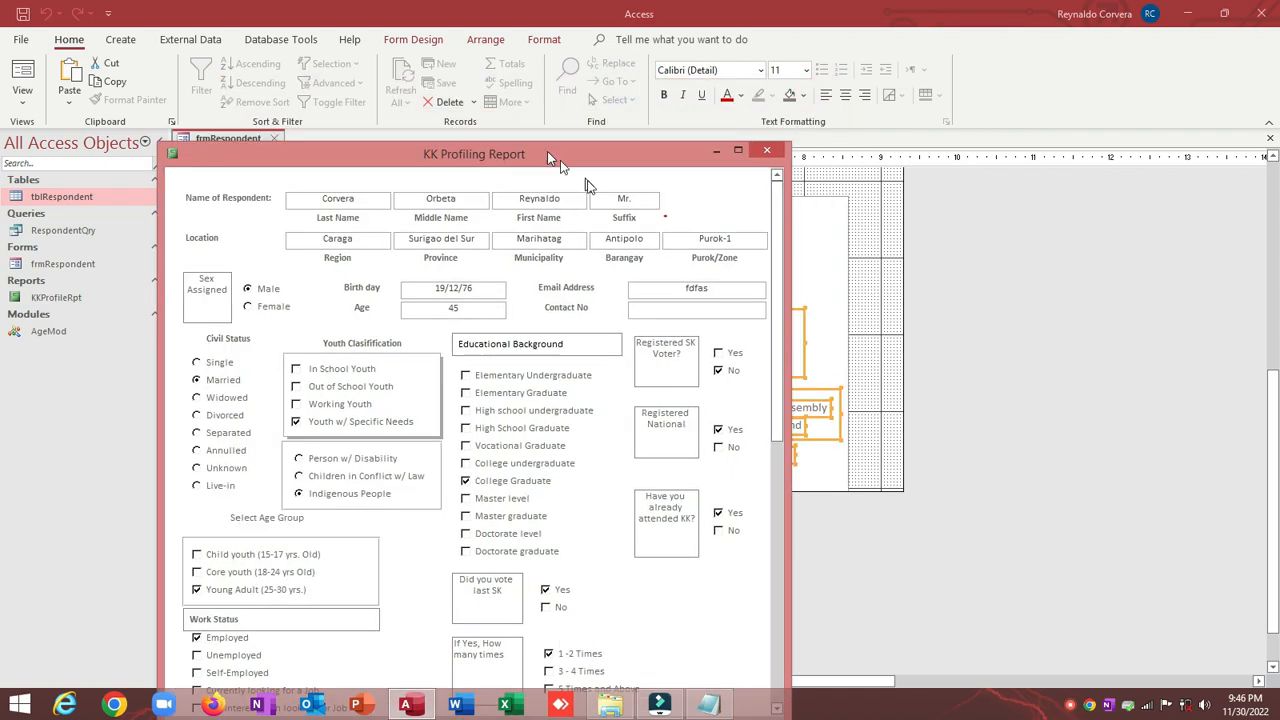
right_click(547, 151)
click(600, 260)
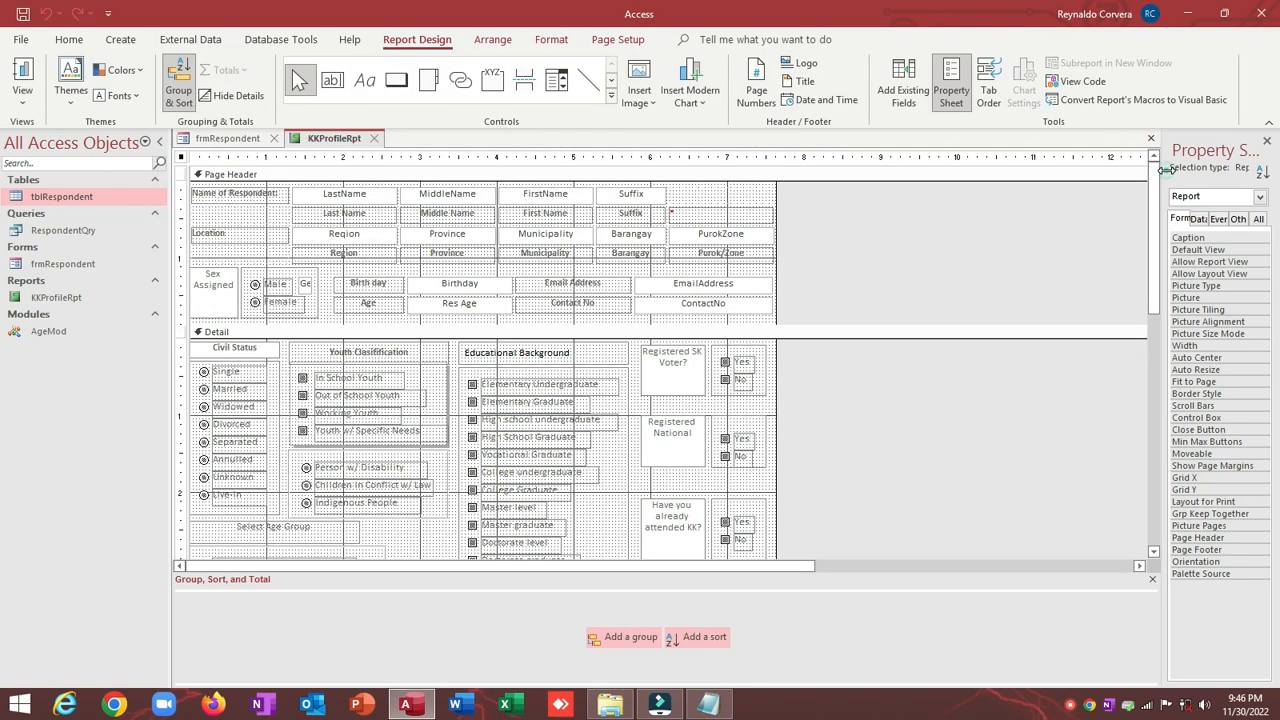
Step: Add the RespondentNo field to the page header and delete its label
drag(1167, 170, 1028, 168)
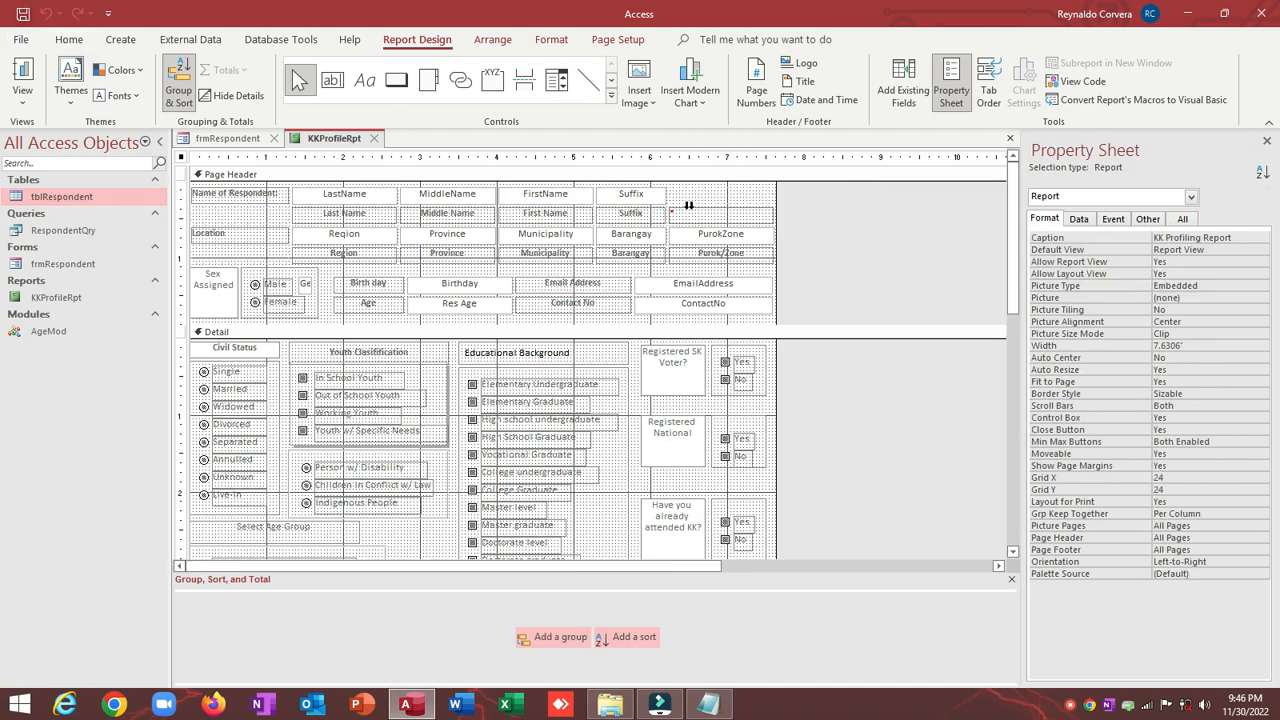
click(903, 82)
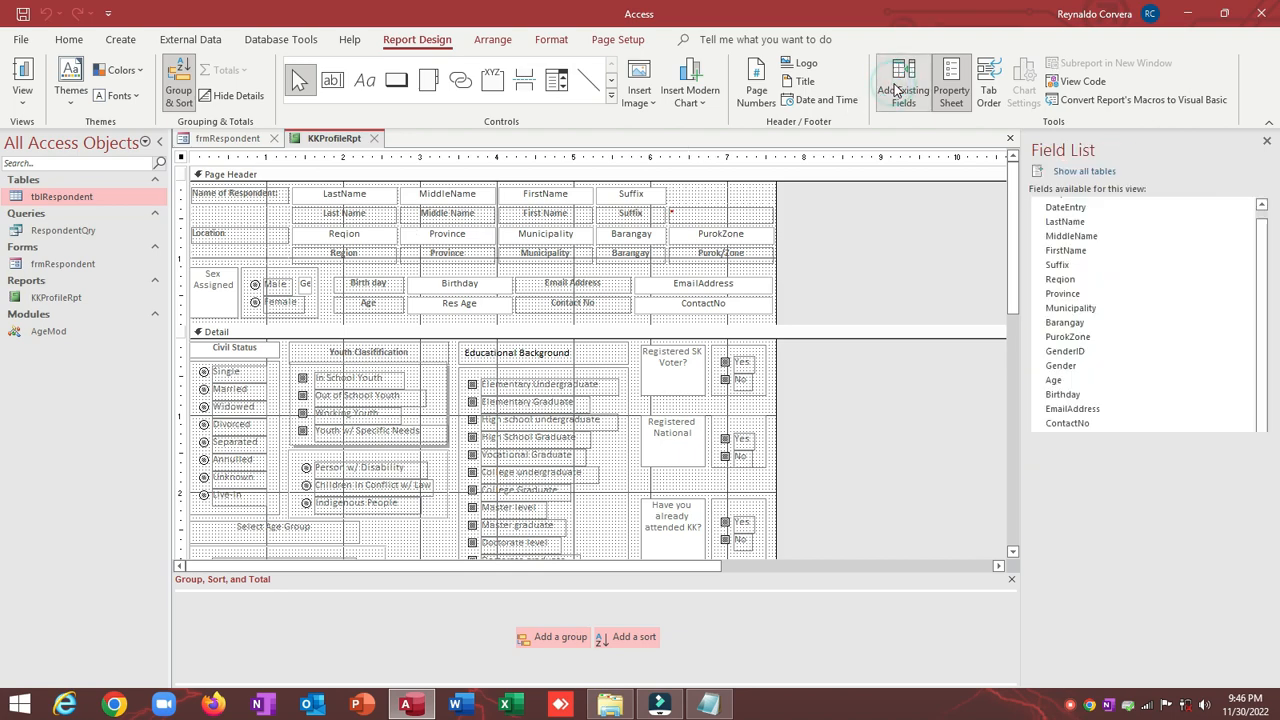
click(1263, 207)
drag(1094, 205, 238, 272)
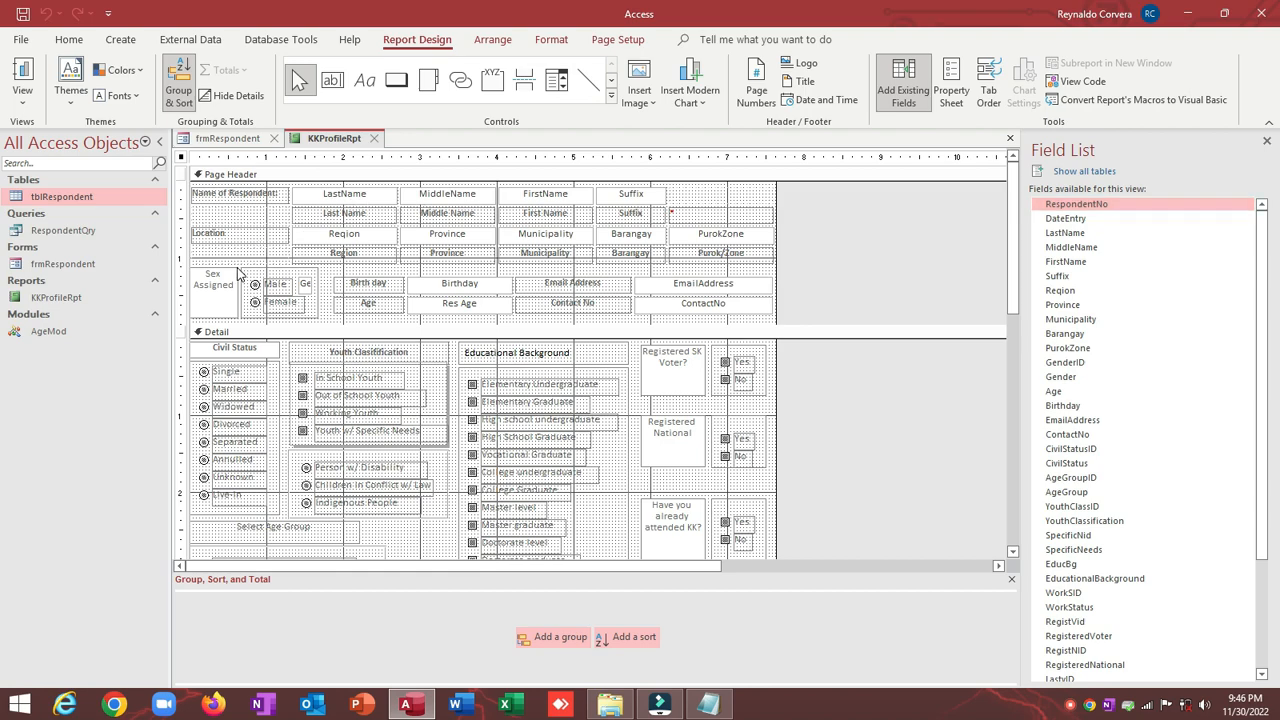
drag(1088, 205, 876, 213)
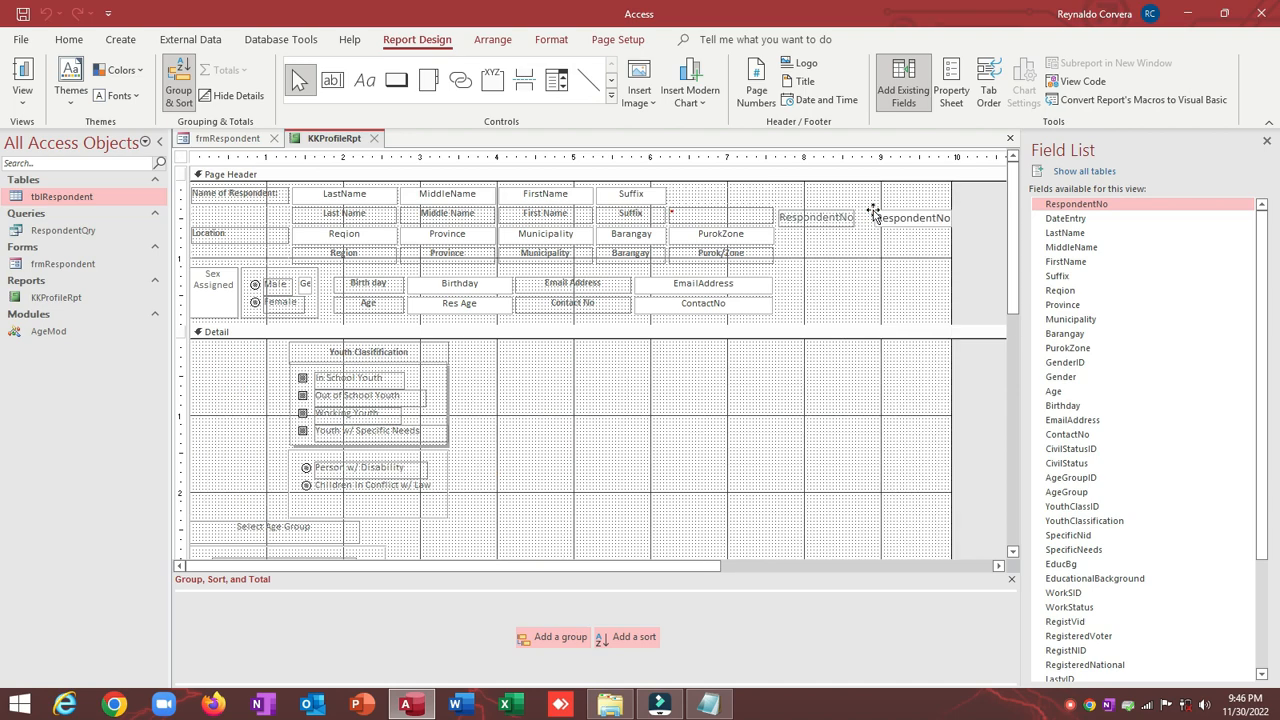
click(820, 216)
key(Delete)
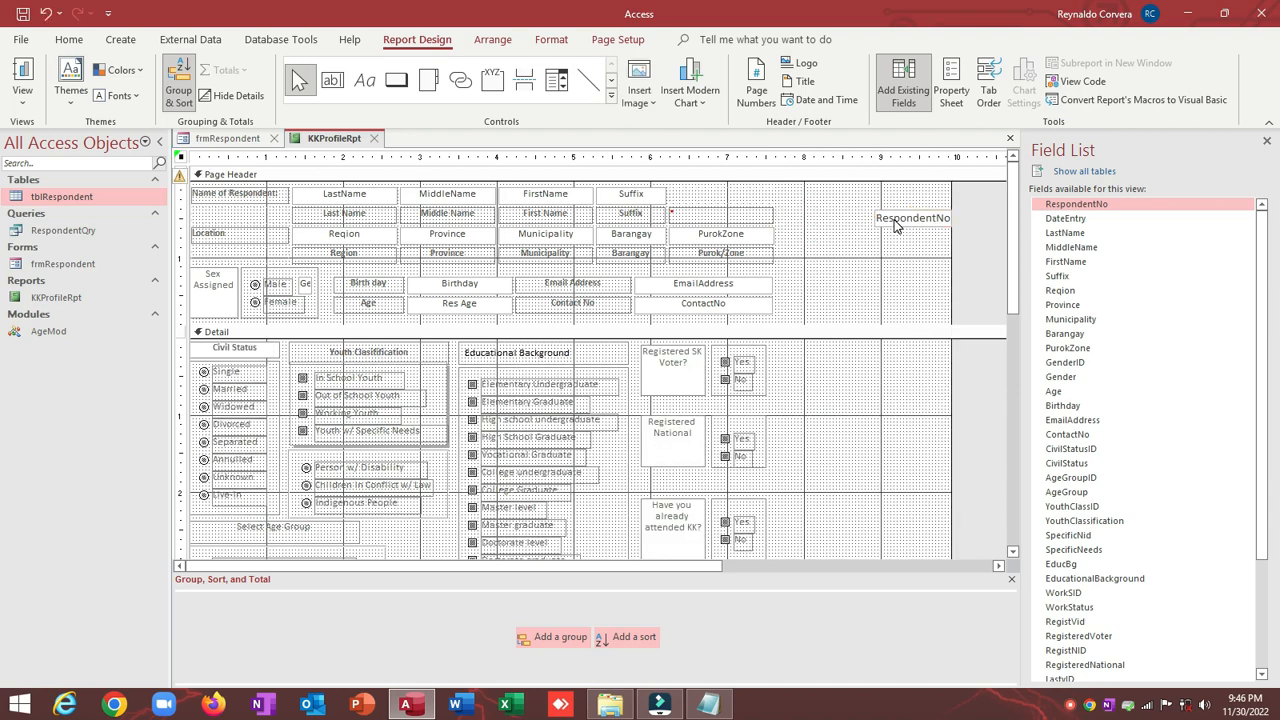
Step: Place the RespondentNo box beside Suffix and narrow the report width
click(893, 220)
click(251, 206)
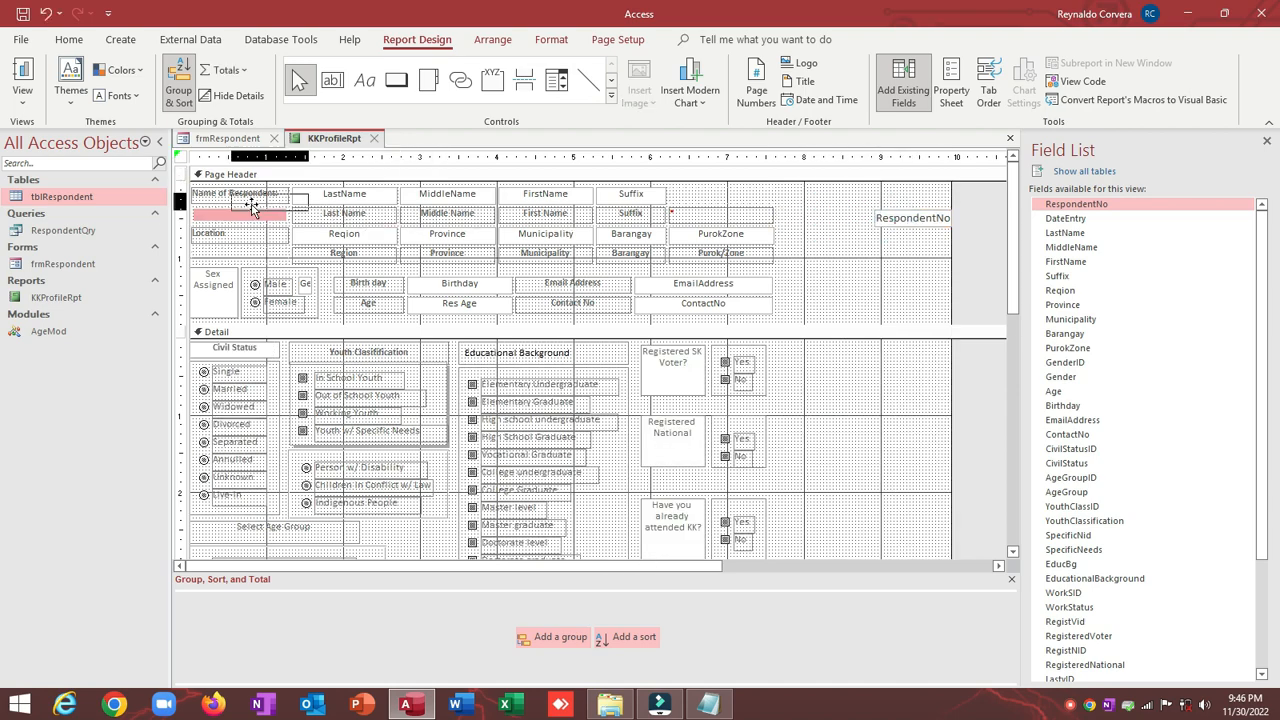
drag(251, 206, 705, 201)
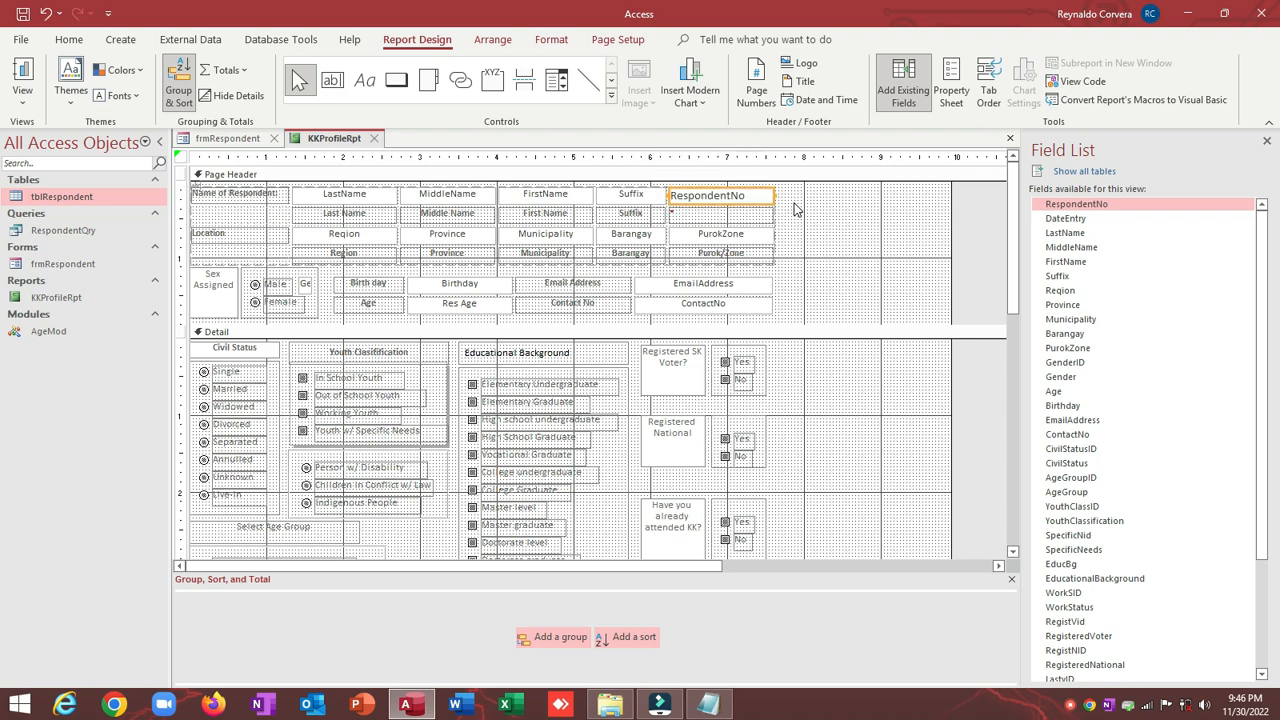
click(794, 206)
drag(951, 202, 777, 203)
Step: Make RespondentNo centred, red and bold, save, and preview the report
click(695, 196)
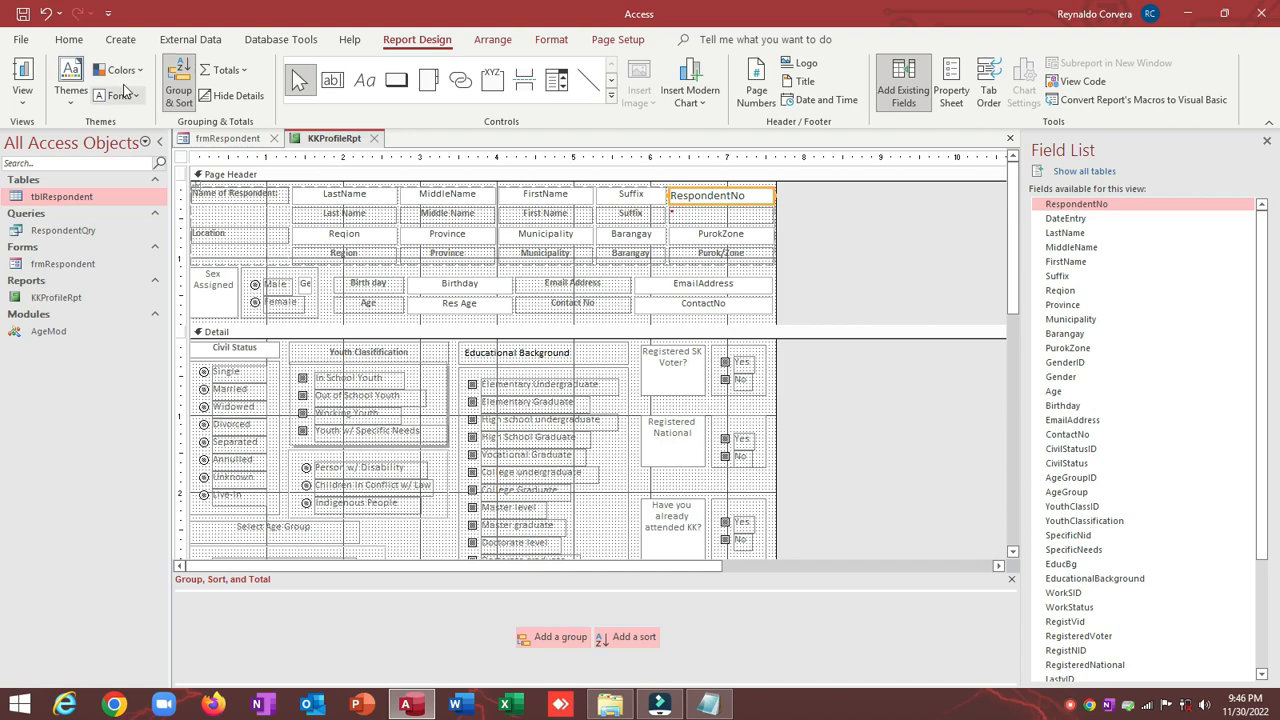
click(69, 39)
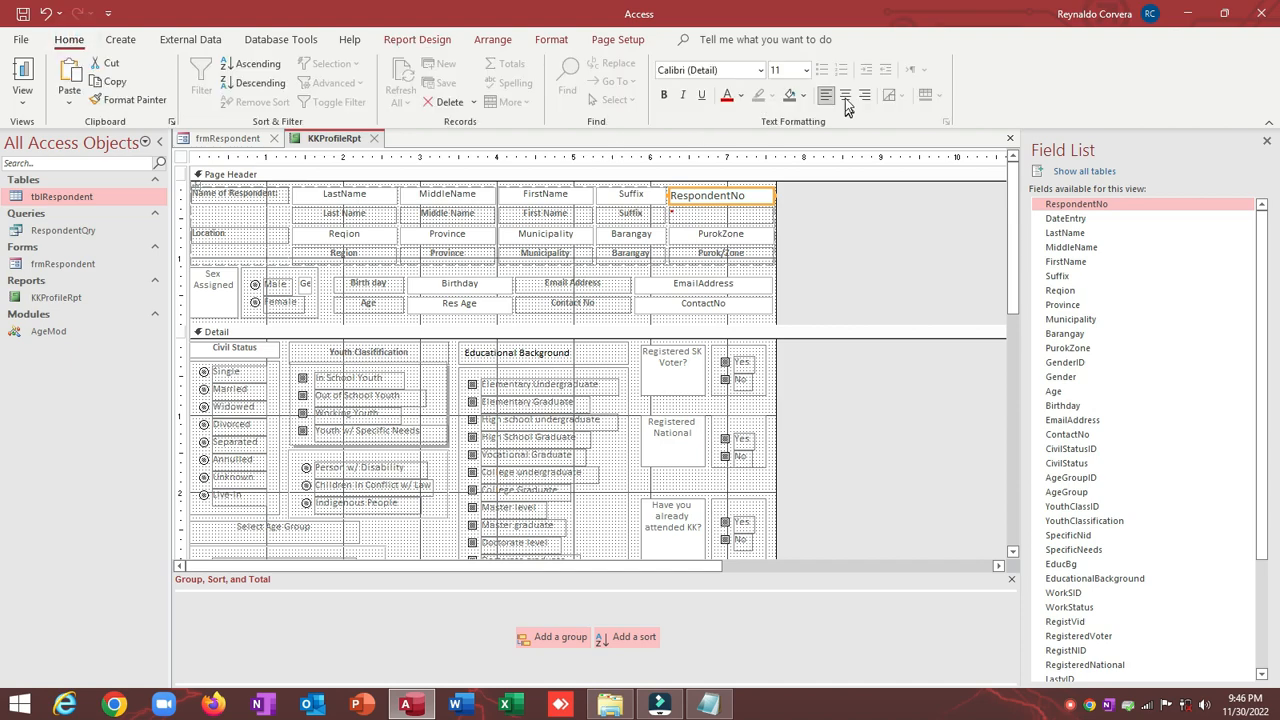
click(845, 97)
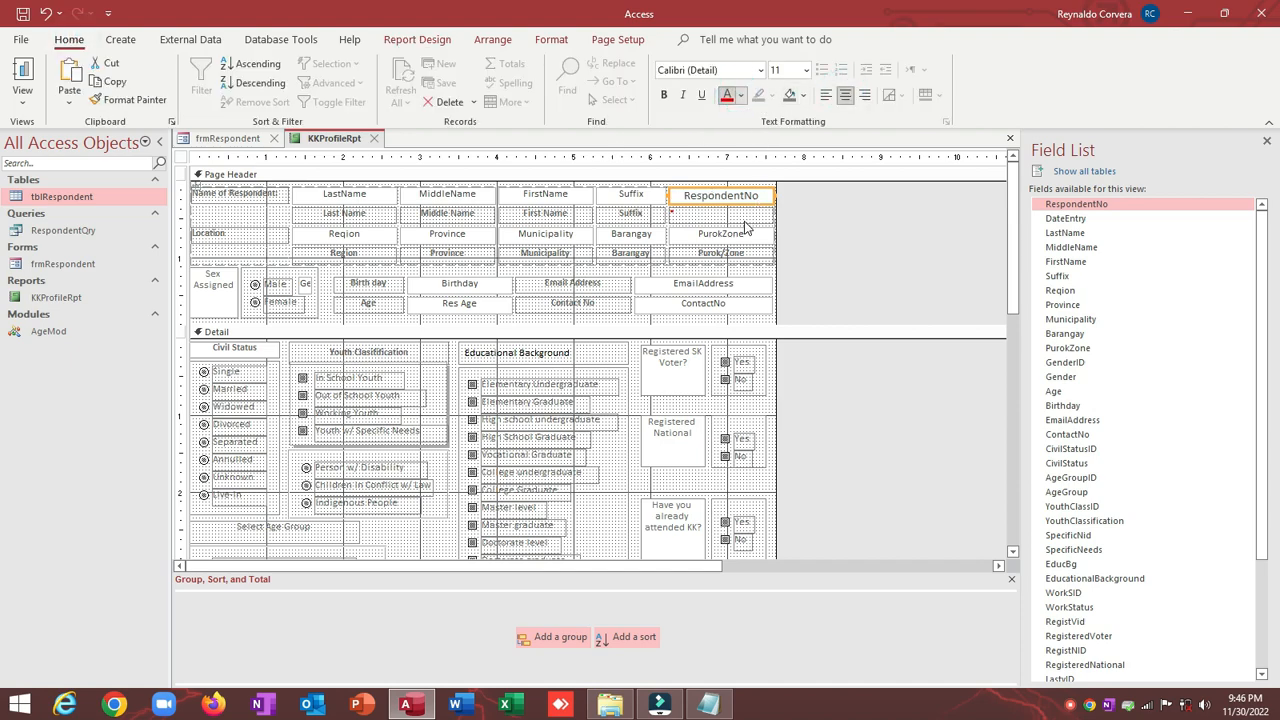
click(740, 96)
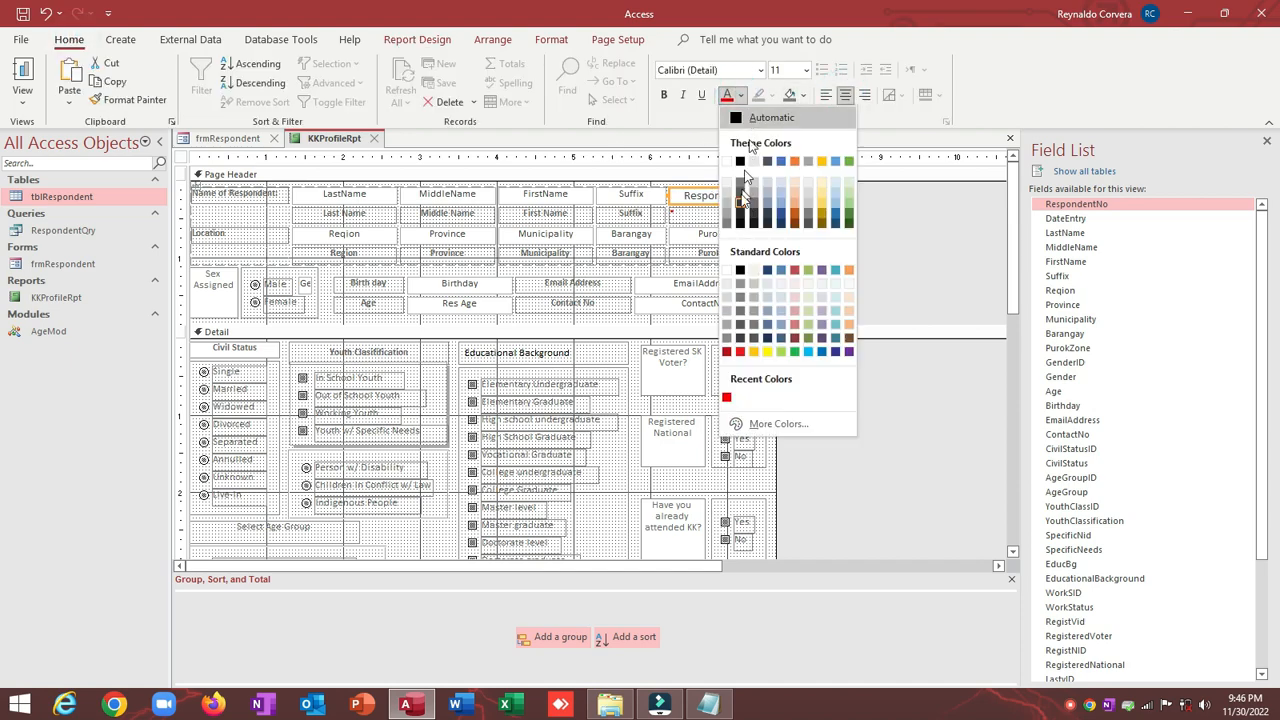
click(726, 352)
click(664, 95)
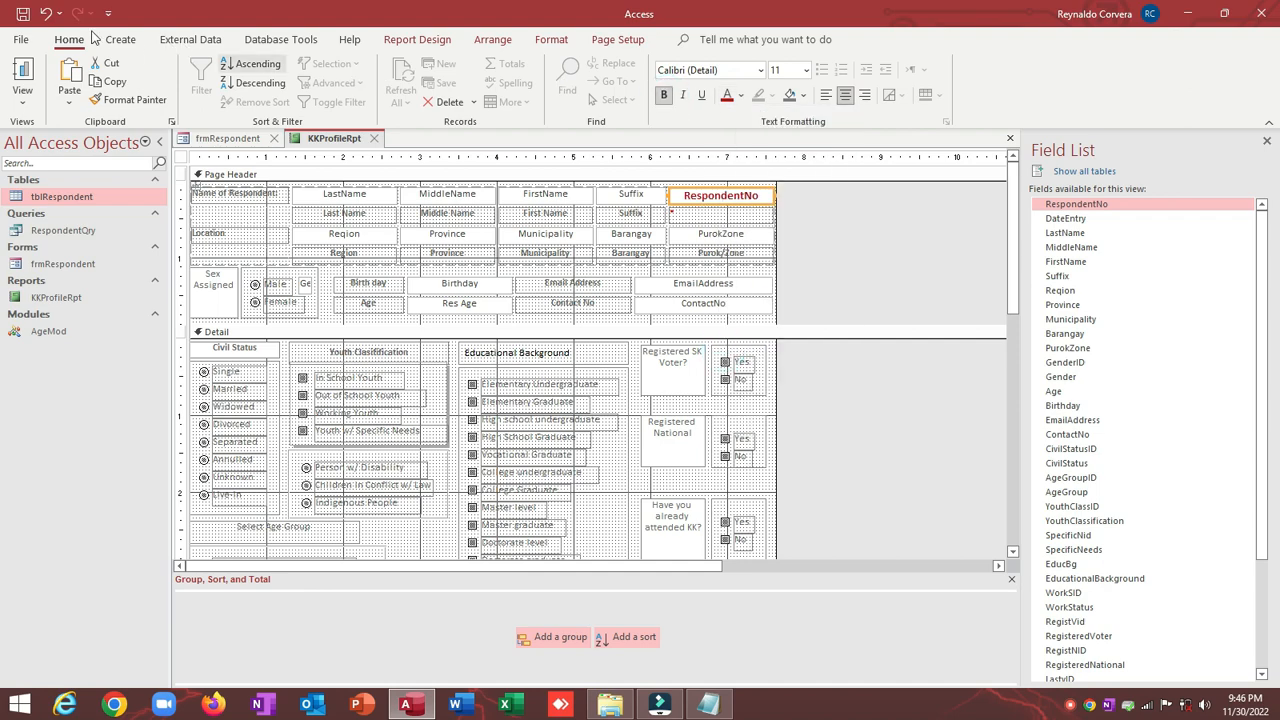
click(22, 14)
click(22, 76)
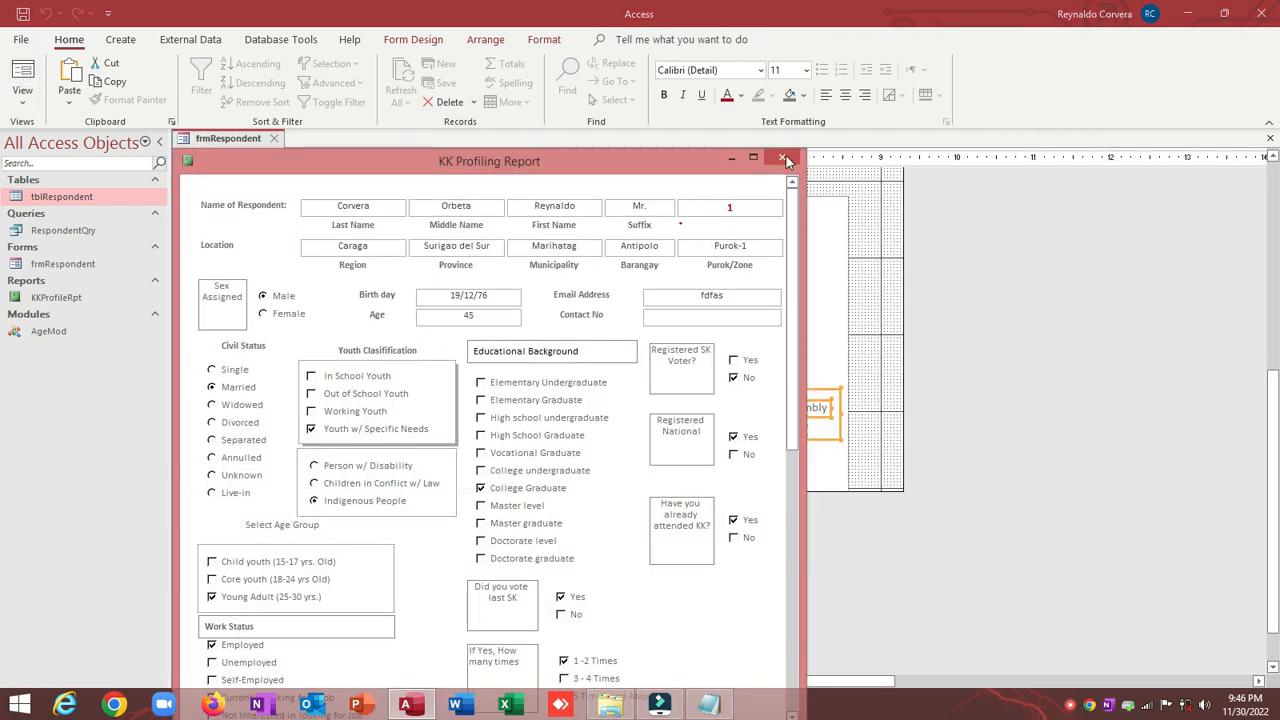
Step: Close the profiling report and select the FullName box with the Property Sheet showing
click(784, 160)
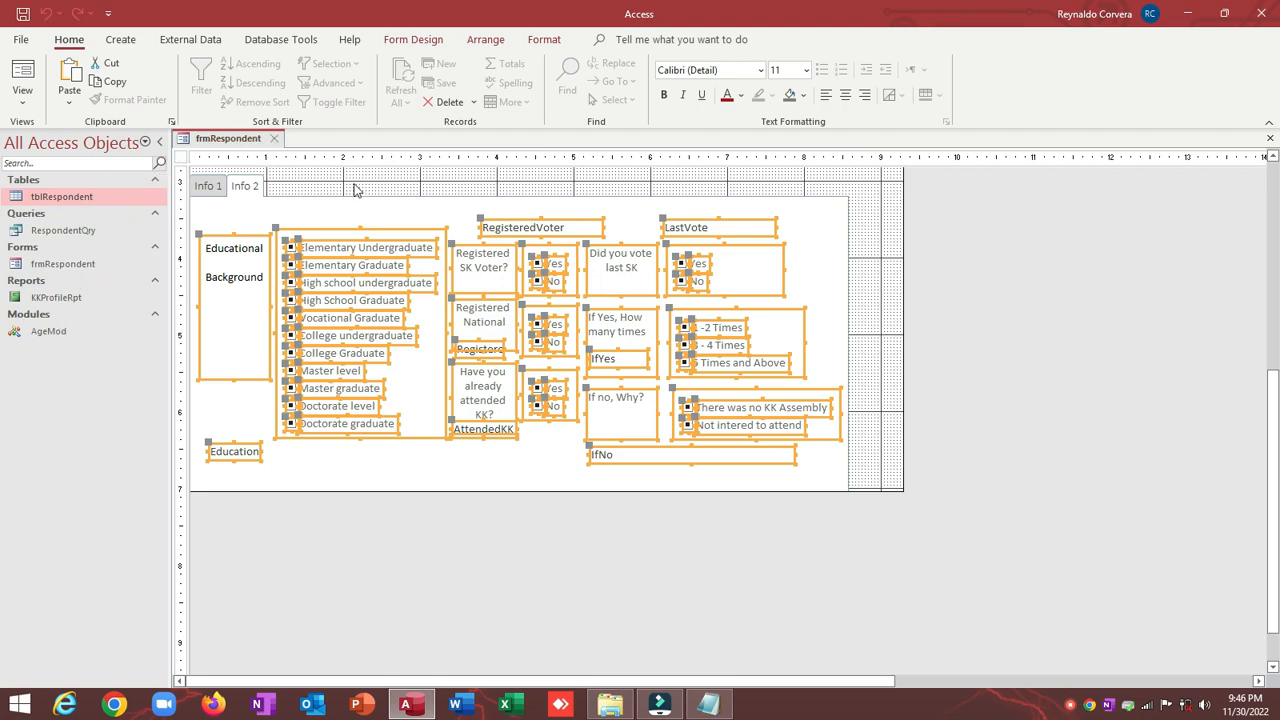
click(322, 175)
scroll(378, 191, up, 5)
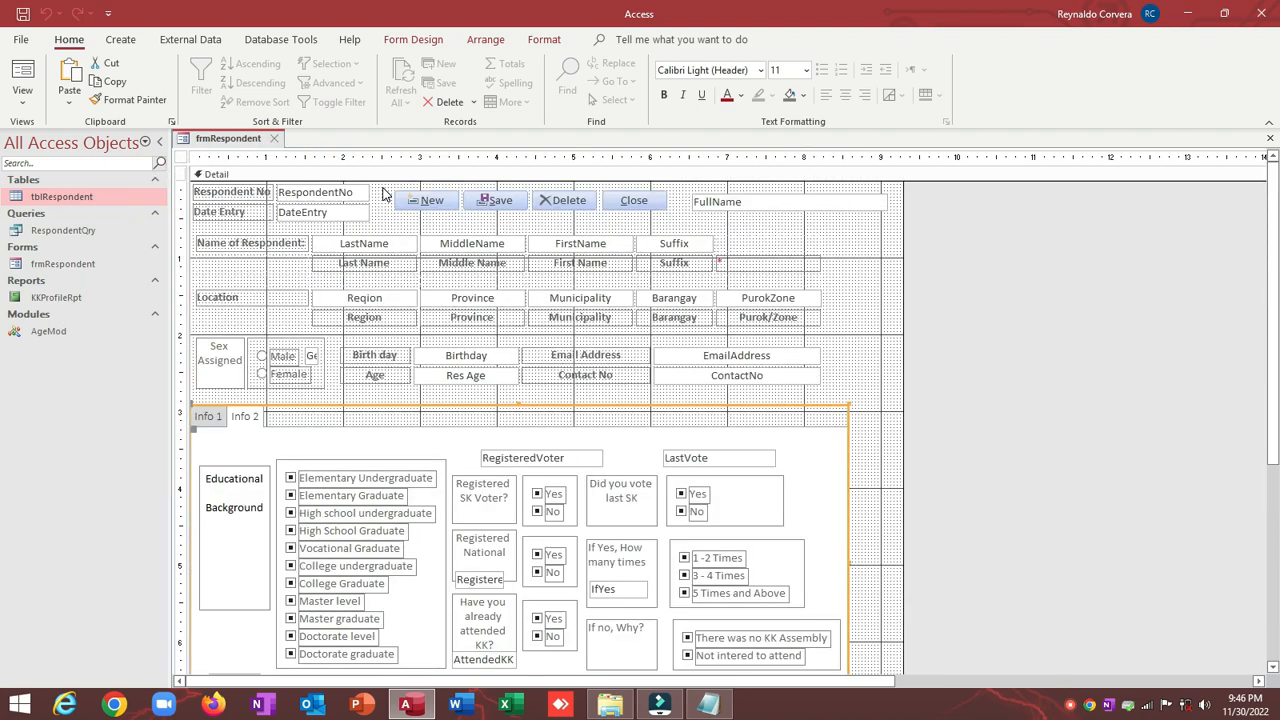
click(767, 211)
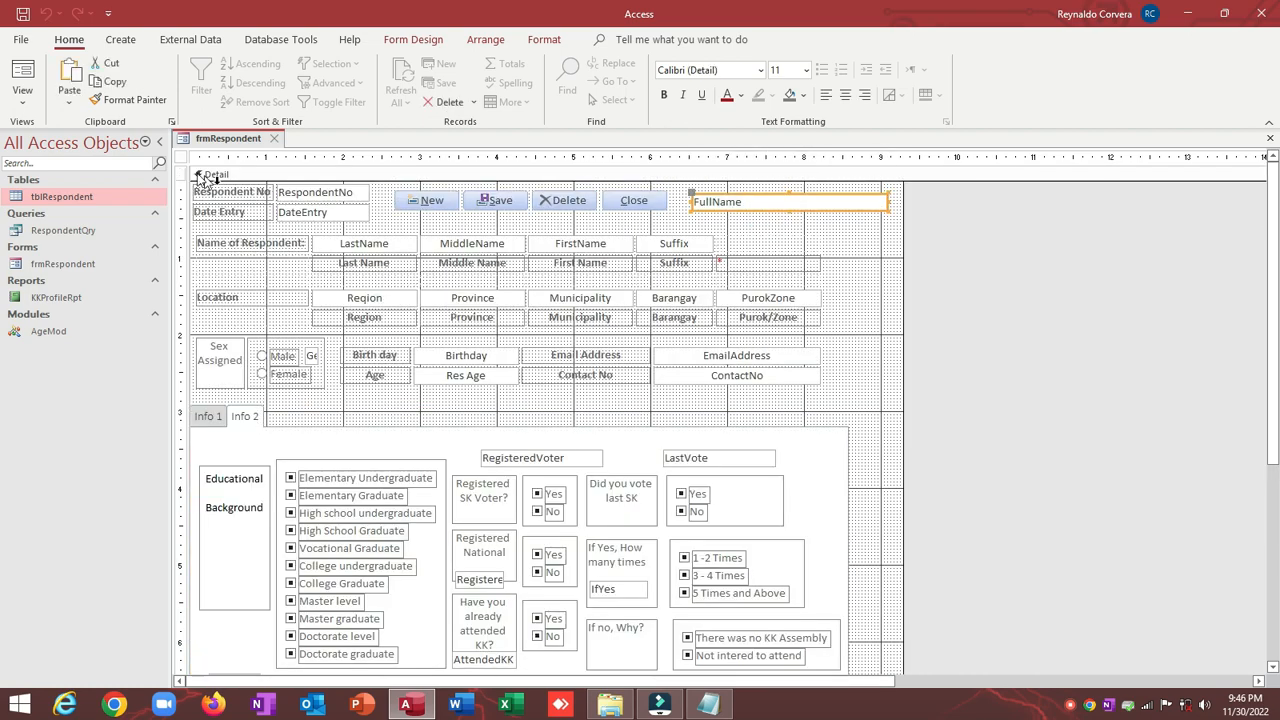
double_click(178, 159)
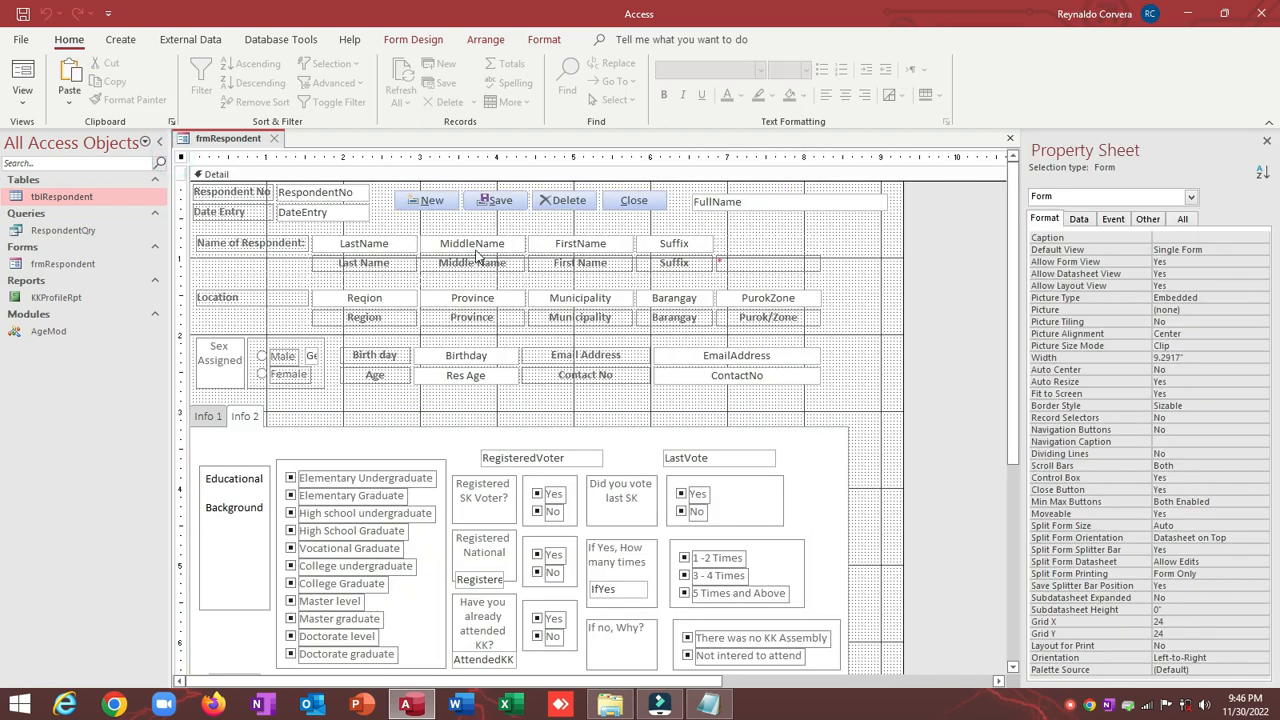
Step: Move FullName below the New and Save buttons, set Visible to No, shrink it, and run the form
drag(733, 203, 428, 221)
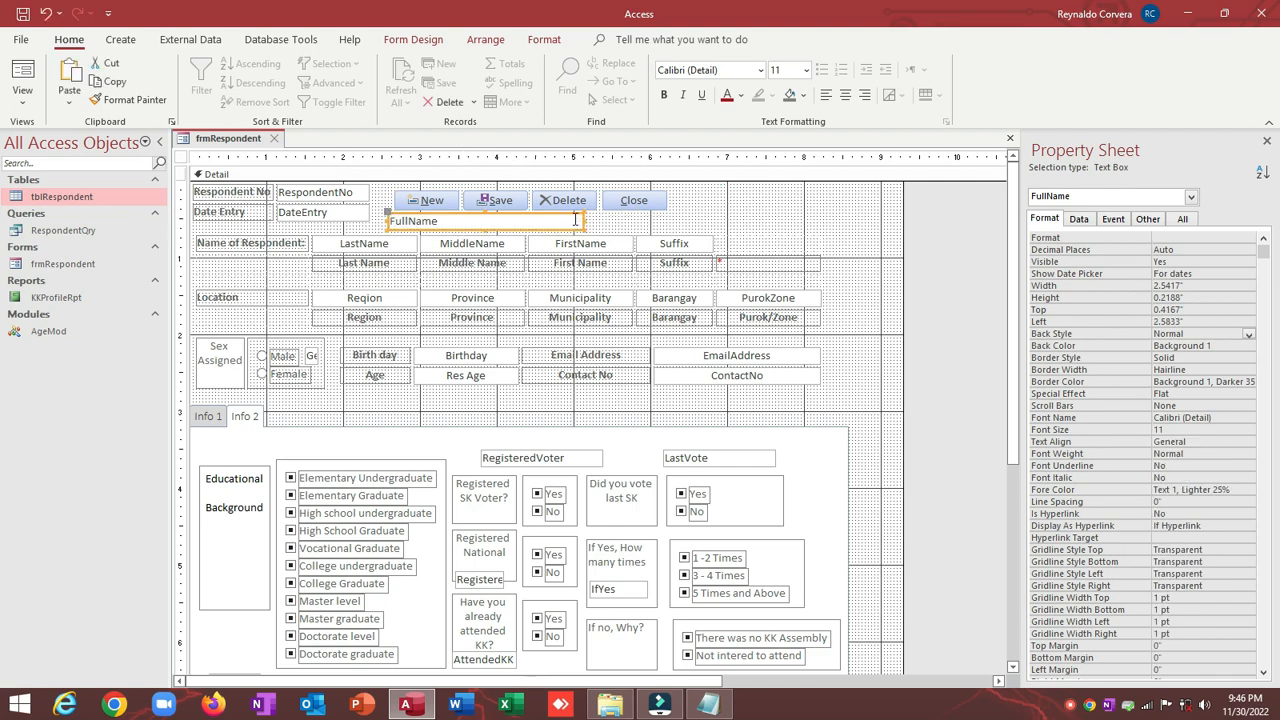
double_click(1075, 262)
drag(582, 218, 270, 263)
click(415, 224)
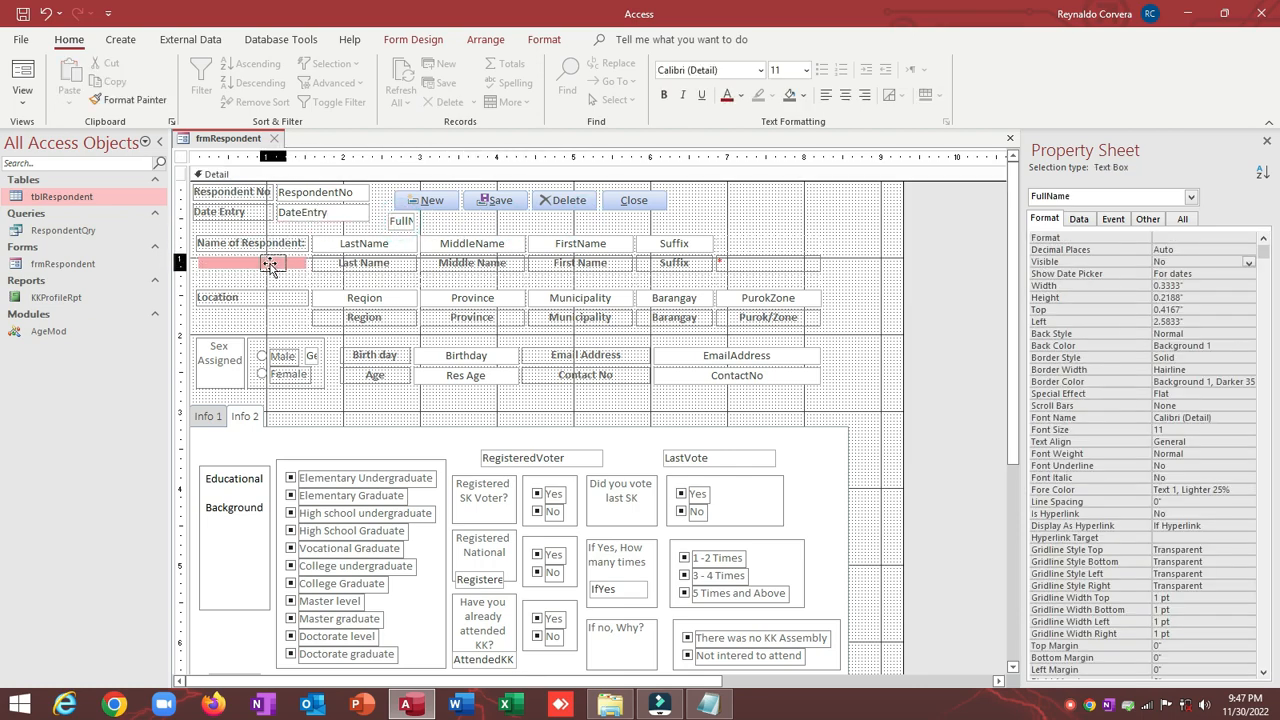
click(22, 72)
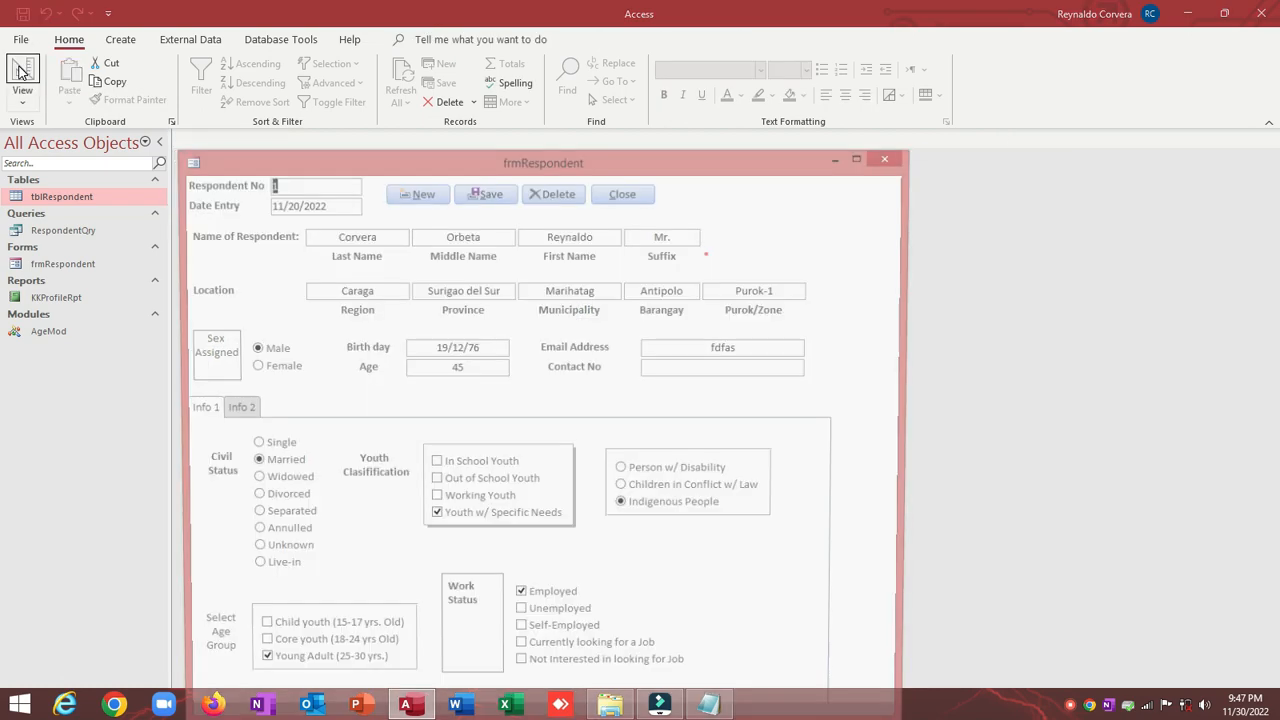
Step: Try turning Record Selectors on for frmRespondent and check it in Form View
drag(617, 165, 647, 82)
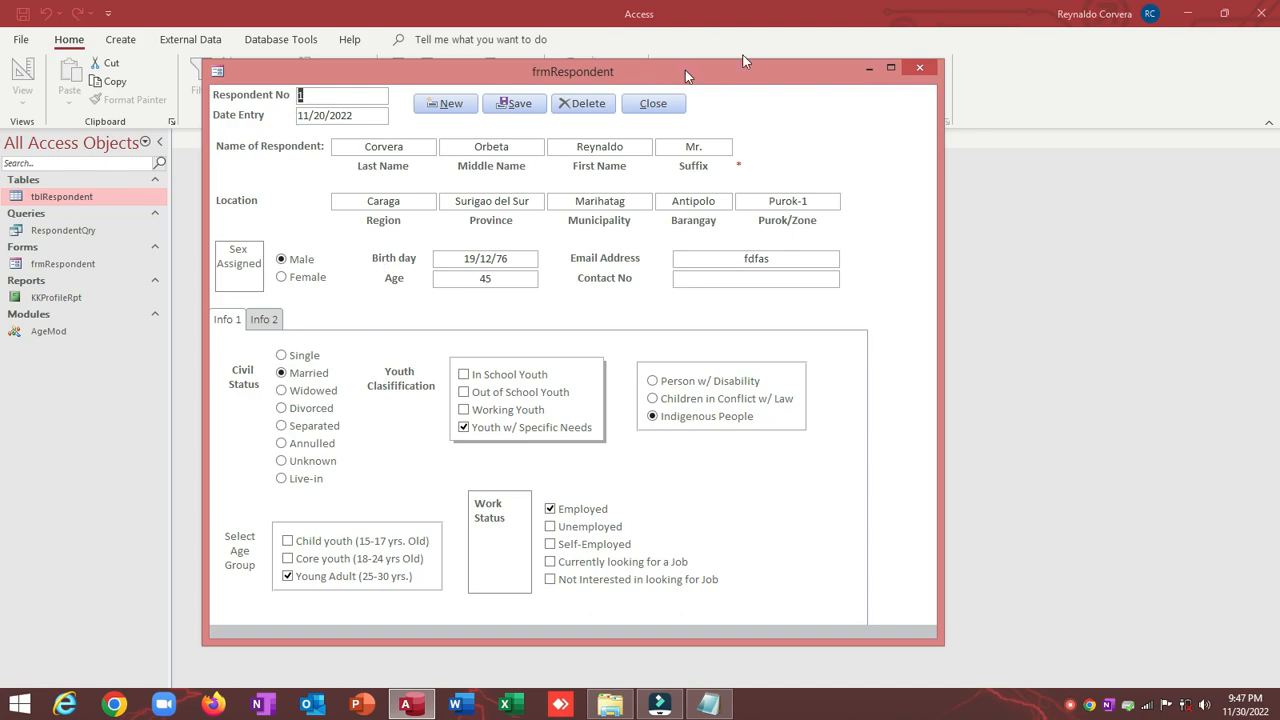
right_click(815, 105)
click(846, 137)
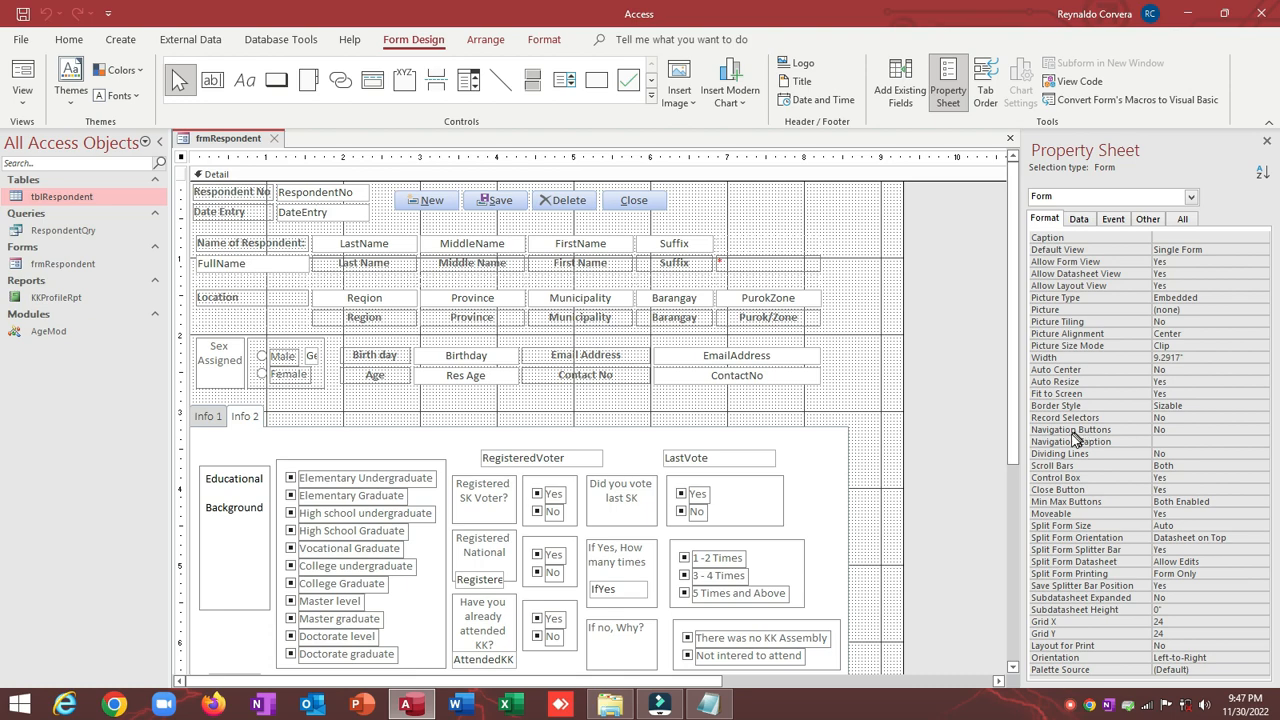
double_click(1064, 418)
click(18, 76)
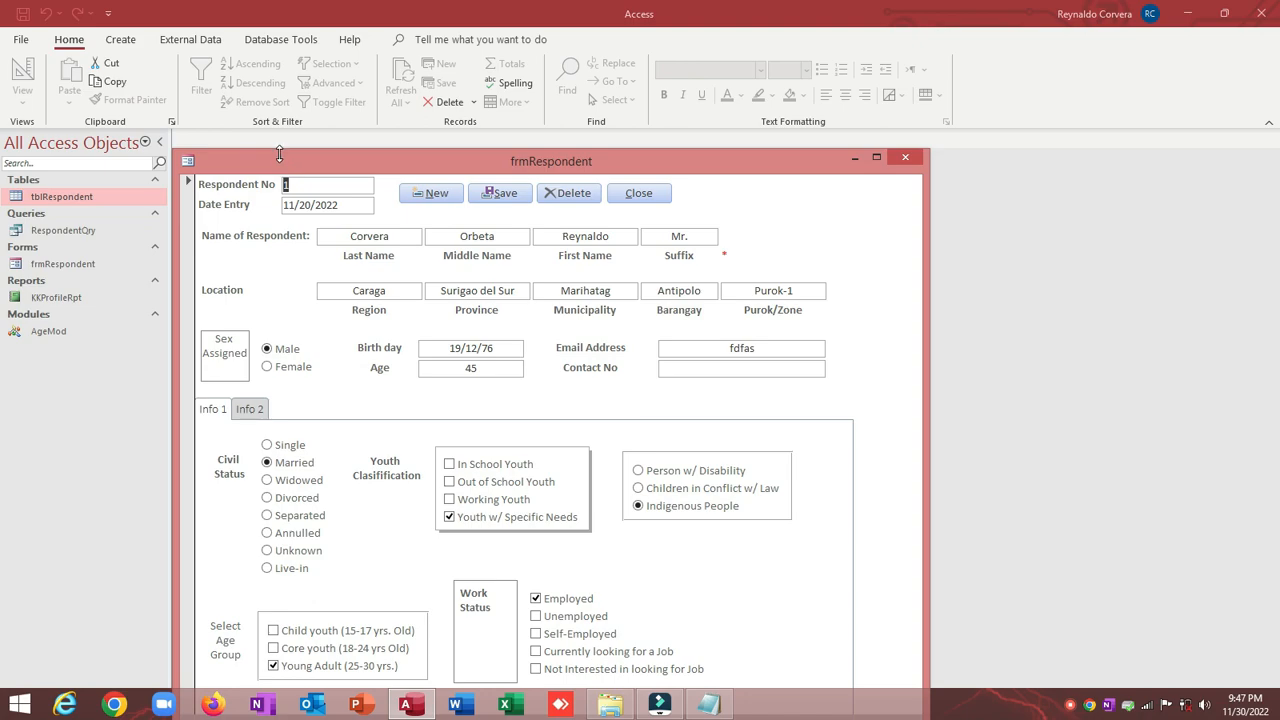
Step: Set Record Selectors to No and Navigation Buttons to Yes, view the form, and open KKProfileRpt
right_click(280, 168)
click(323, 263)
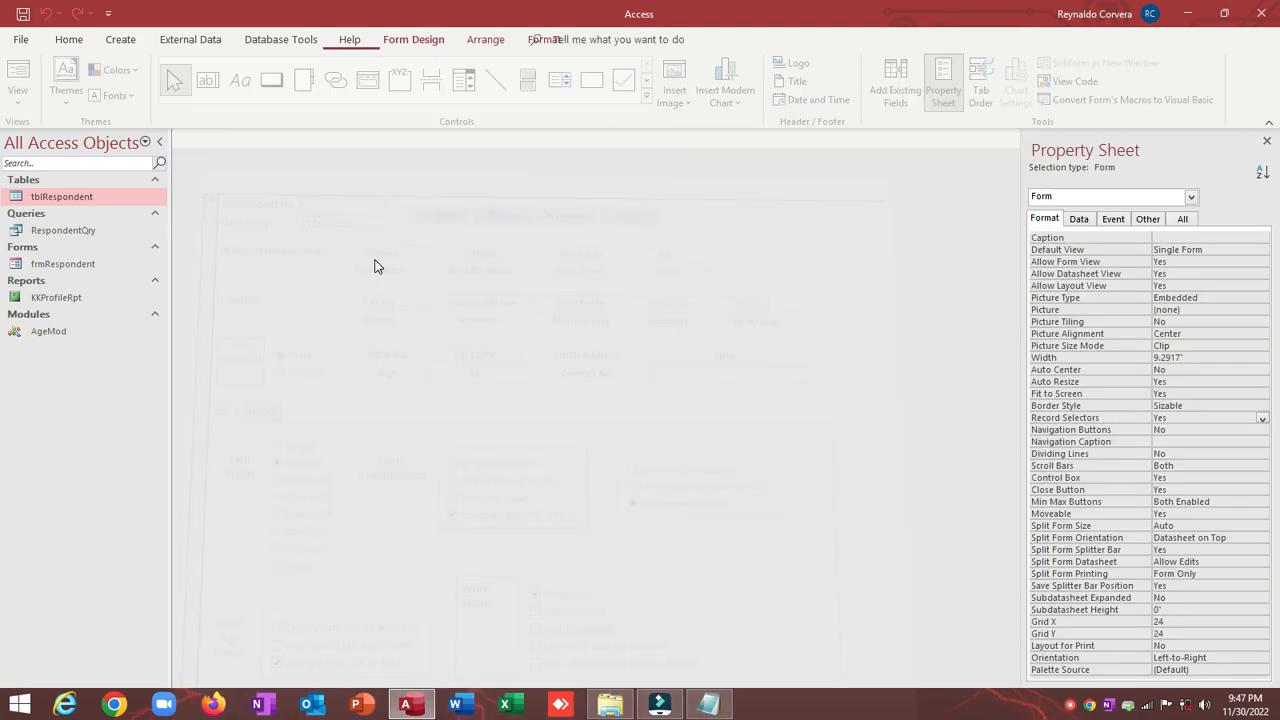
double_click(1180, 417)
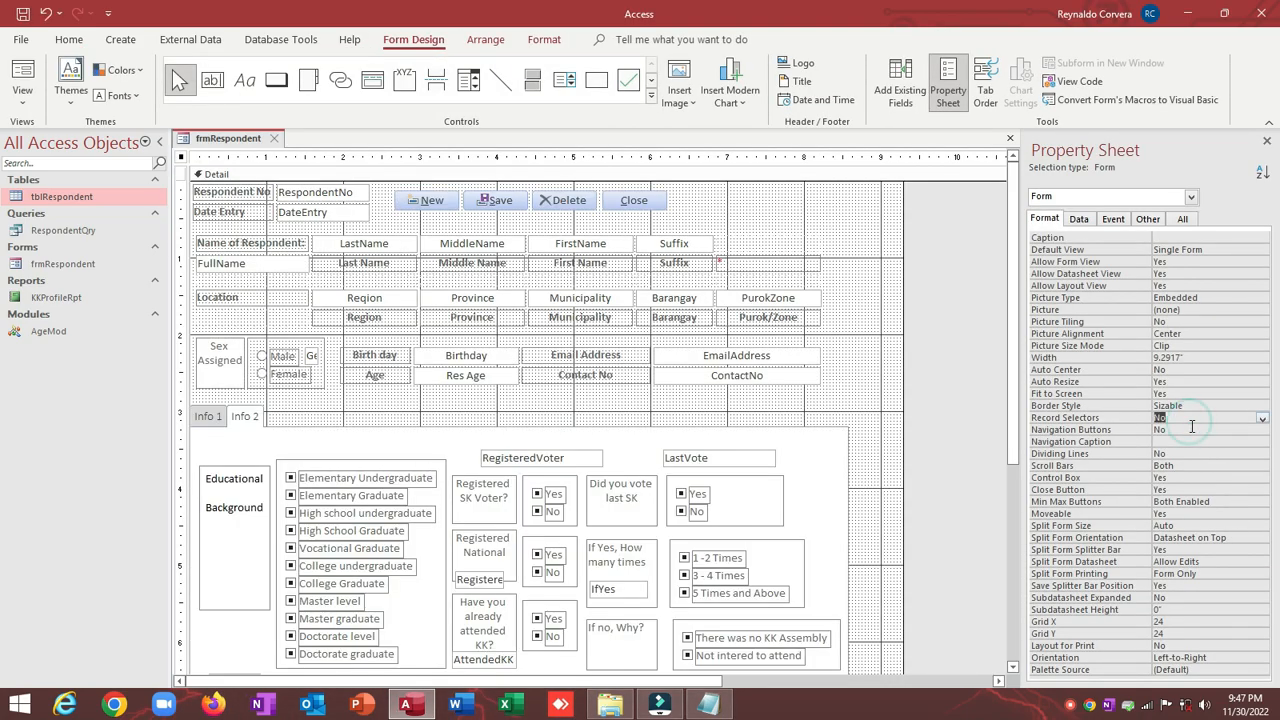
double_click(1190, 429)
click(16, 76)
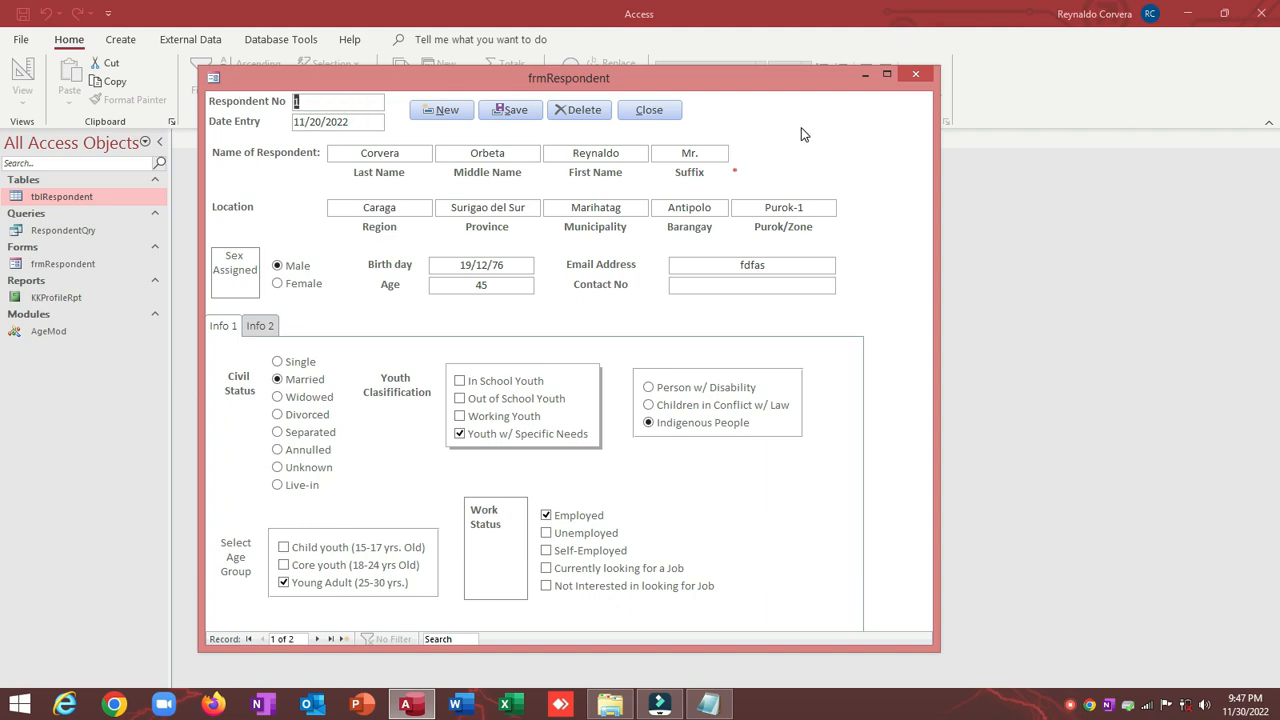
double_click(56, 302)
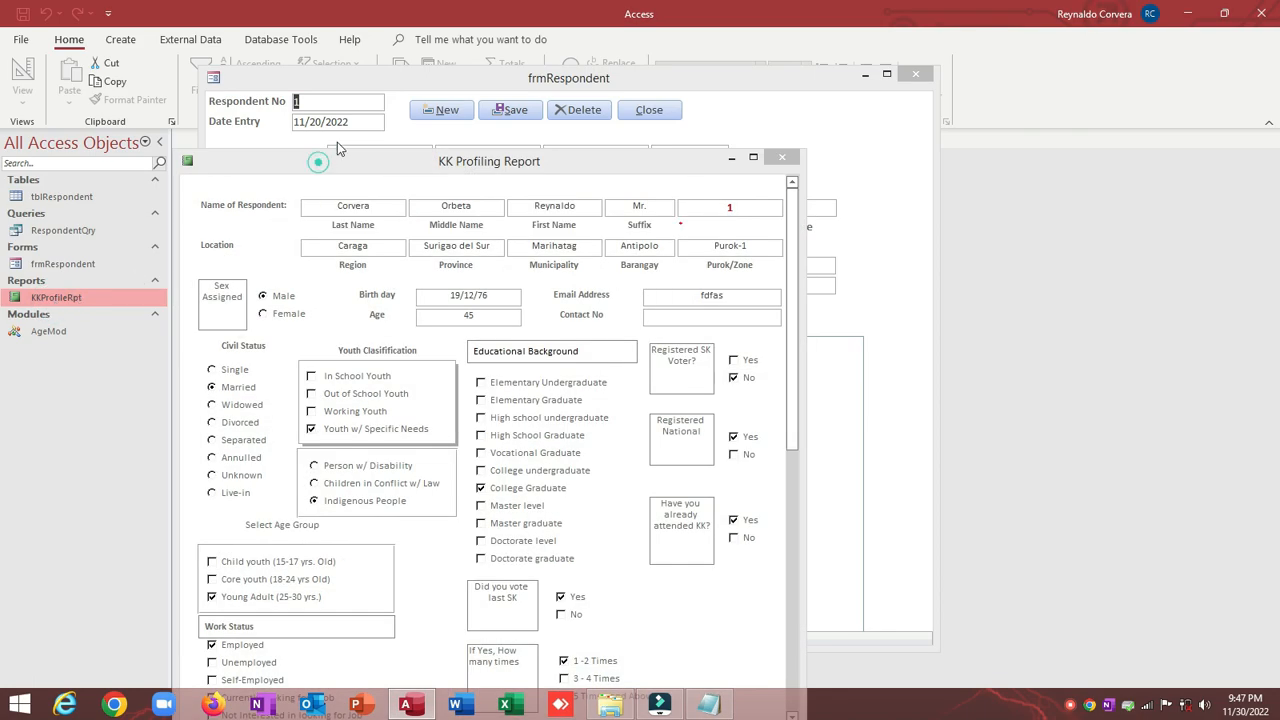
Step: Close the report, go to respondent record 2, and reopen KKProfileRpt
drag(337, 147, 361, 125)
click(808, 126)
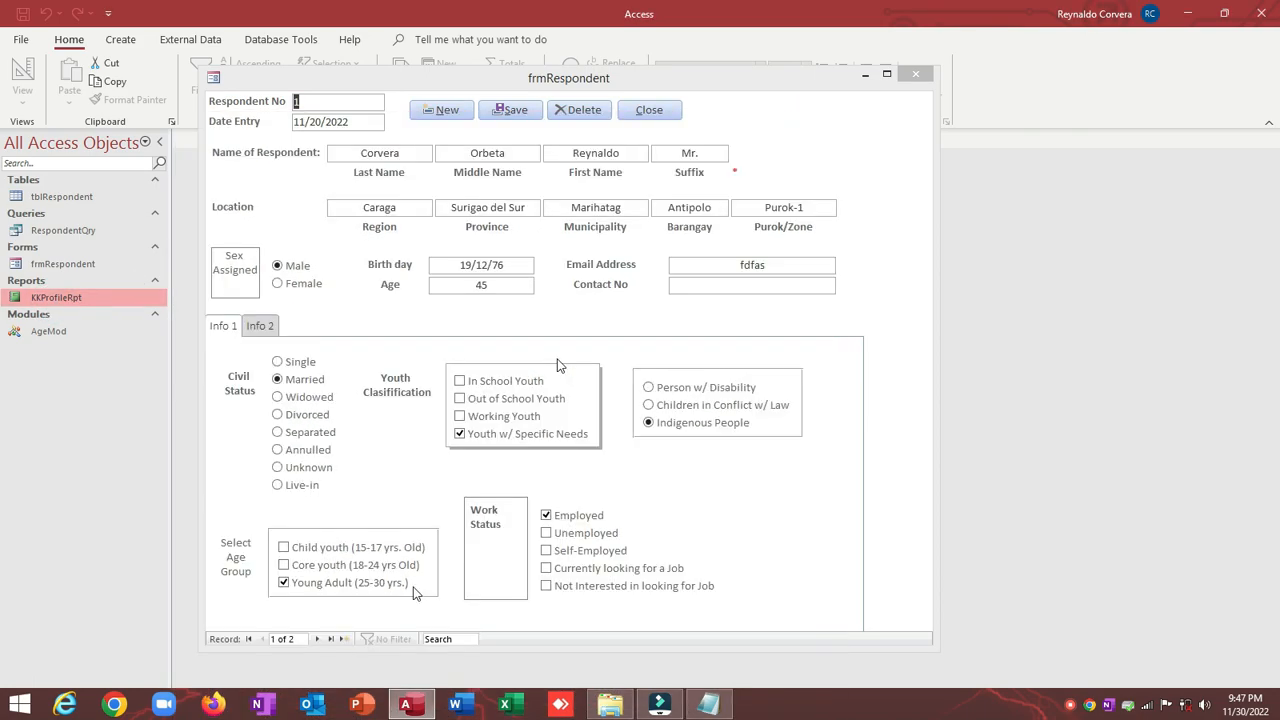
click(315, 639)
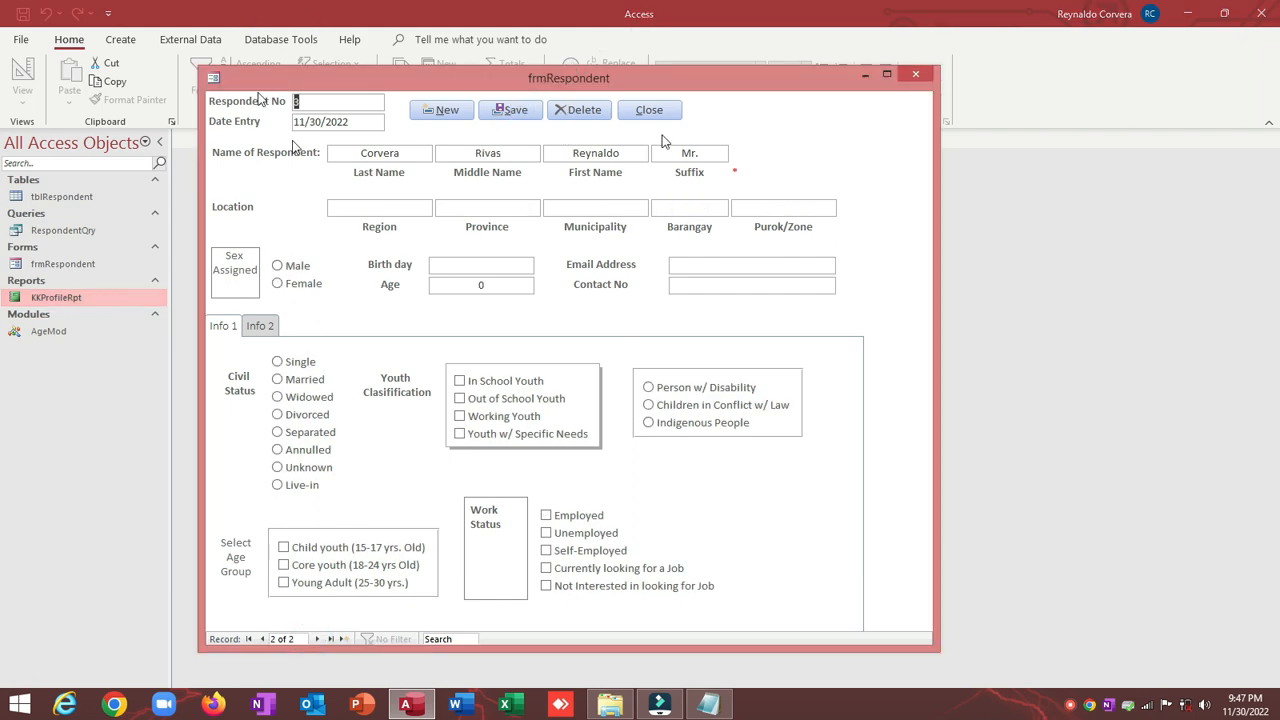
click(61, 300)
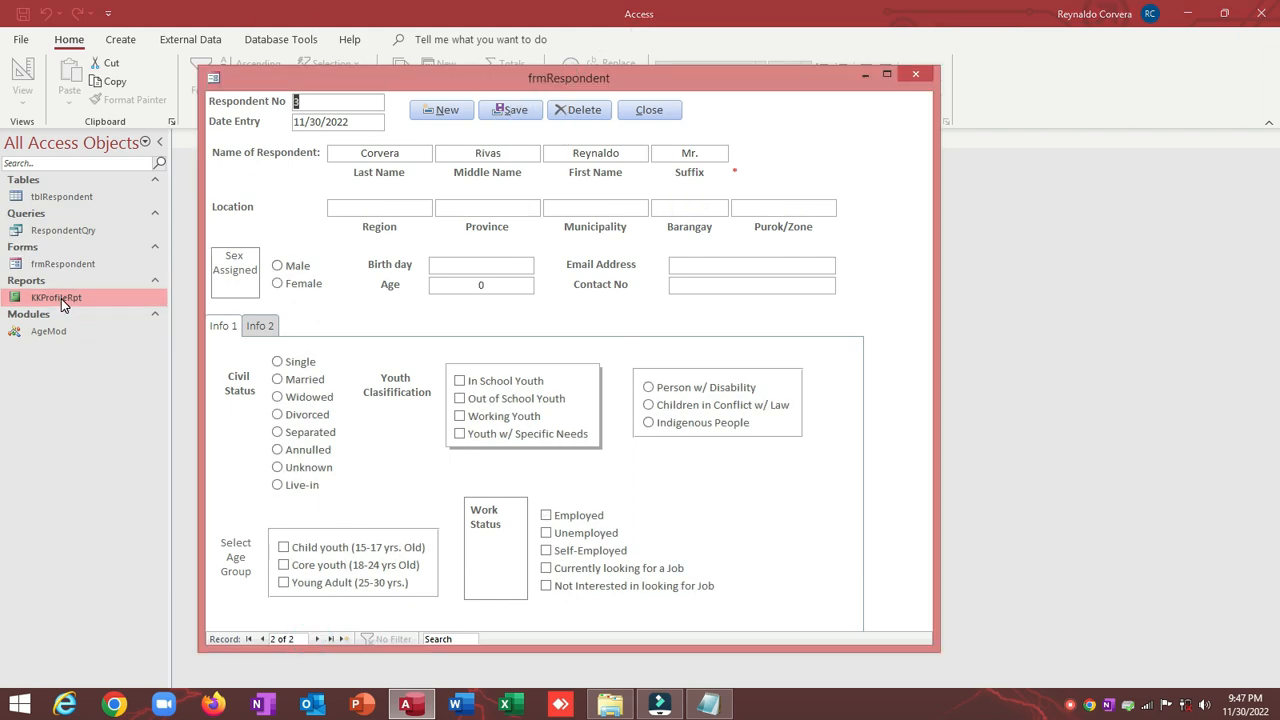
double_click(61, 300)
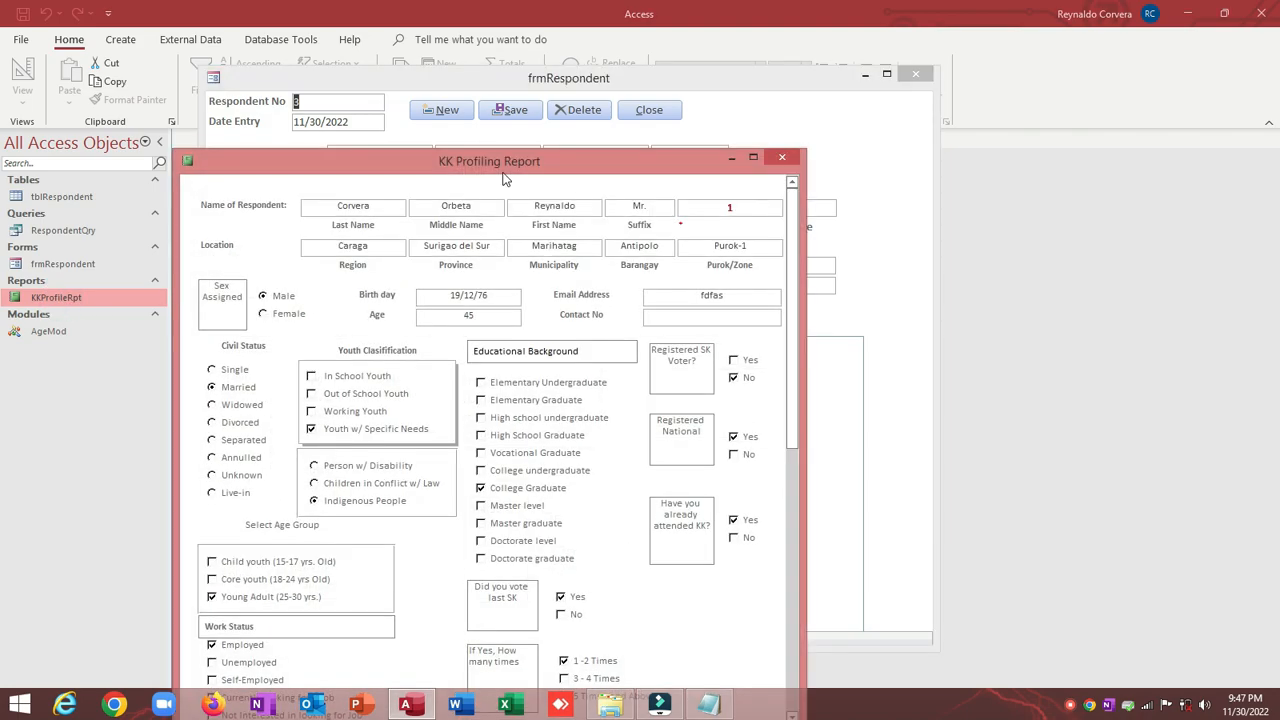
drag(510, 170, 525, 125)
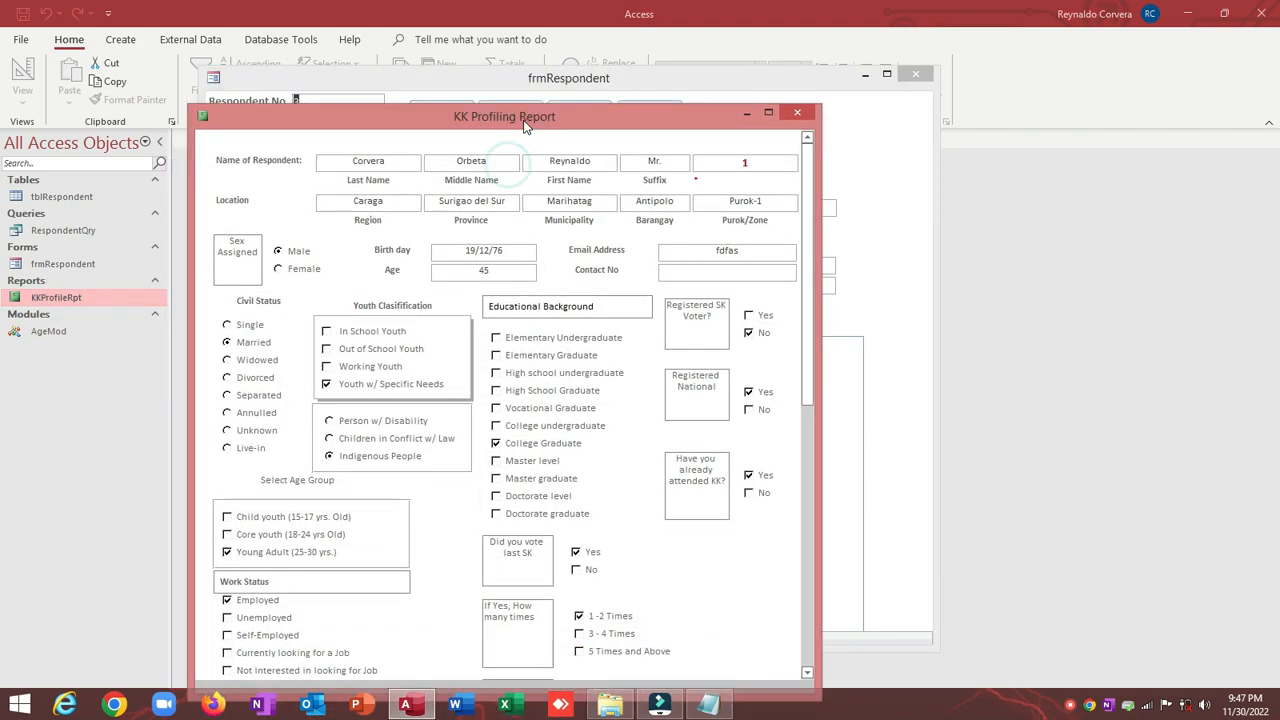
double_click(767, 167)
drag(660, 124, 703, 213)
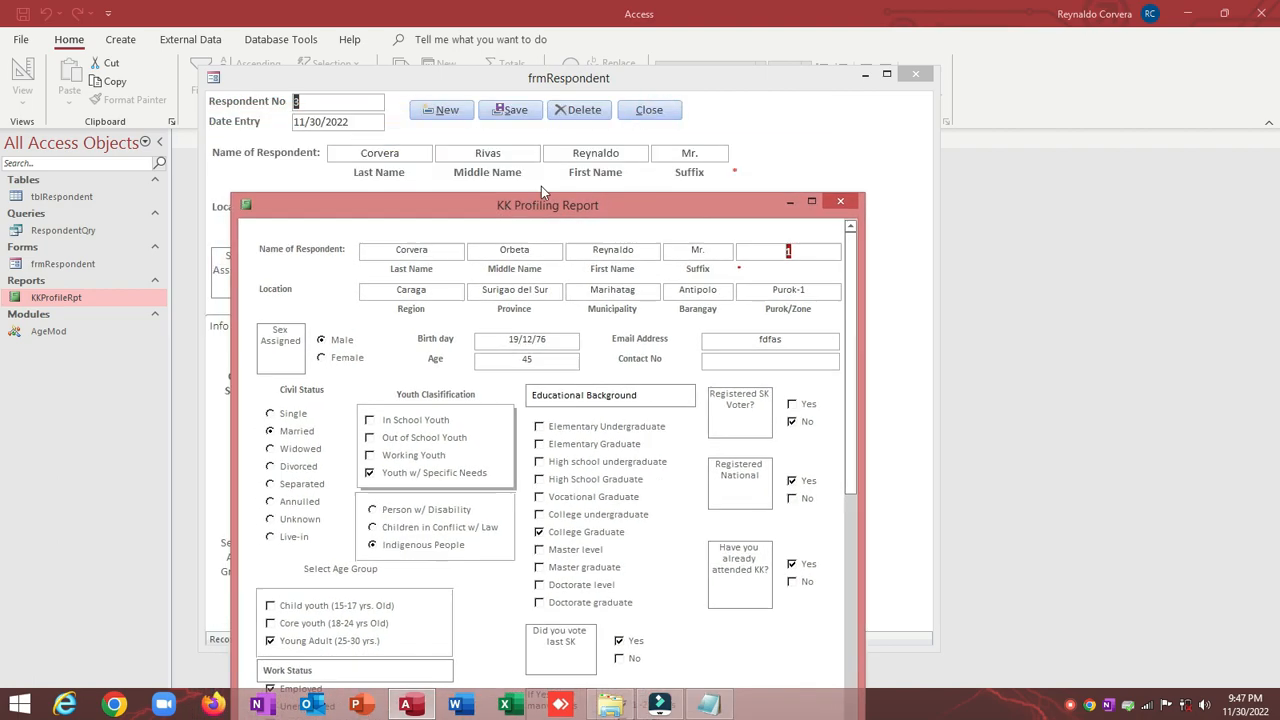
Step: Close frmRespondent saving its design changes, then close the KK Profiling Report
click(340, 104)
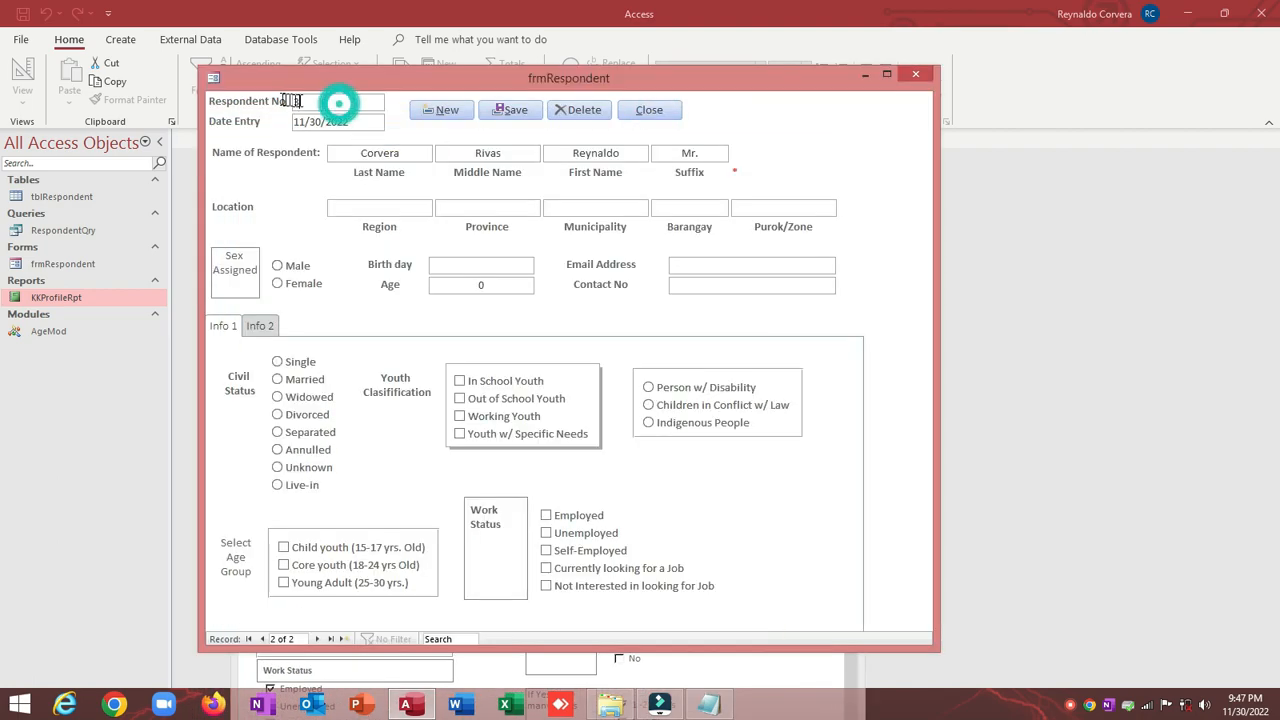
click(662, 111)
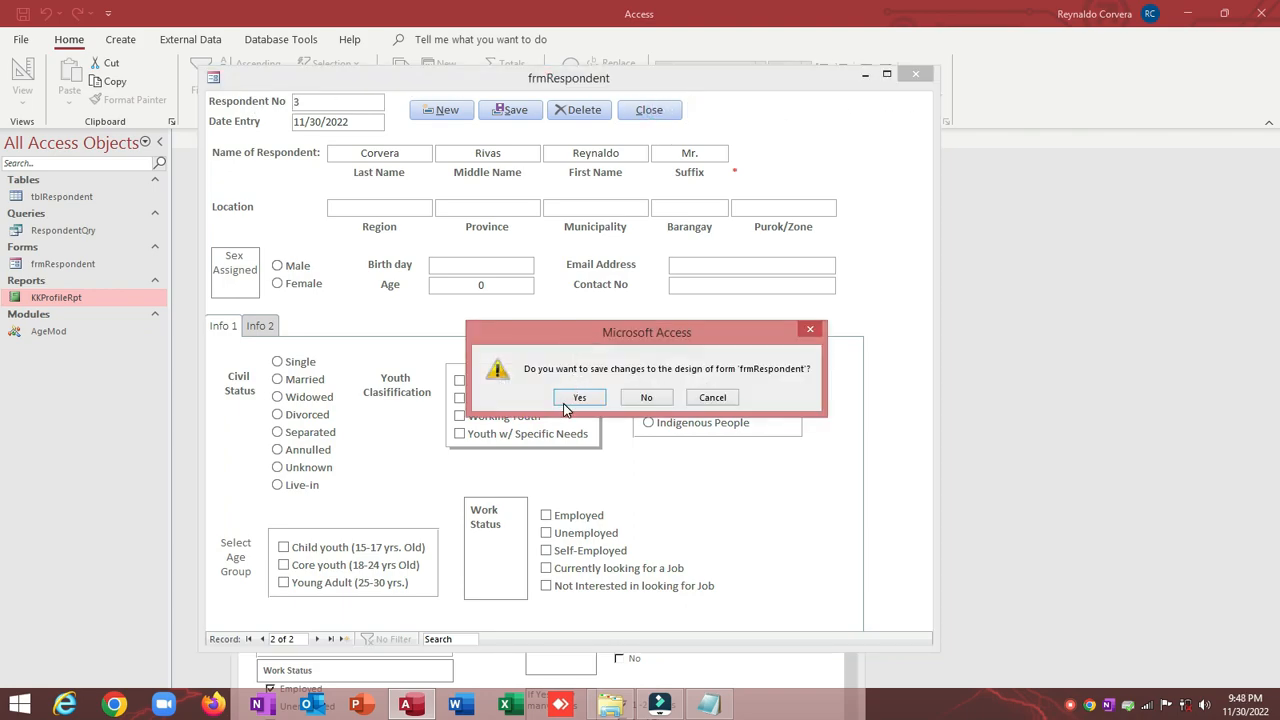
click(566, 402)
drag(705, 212, 676, 154)
click(810, 147)
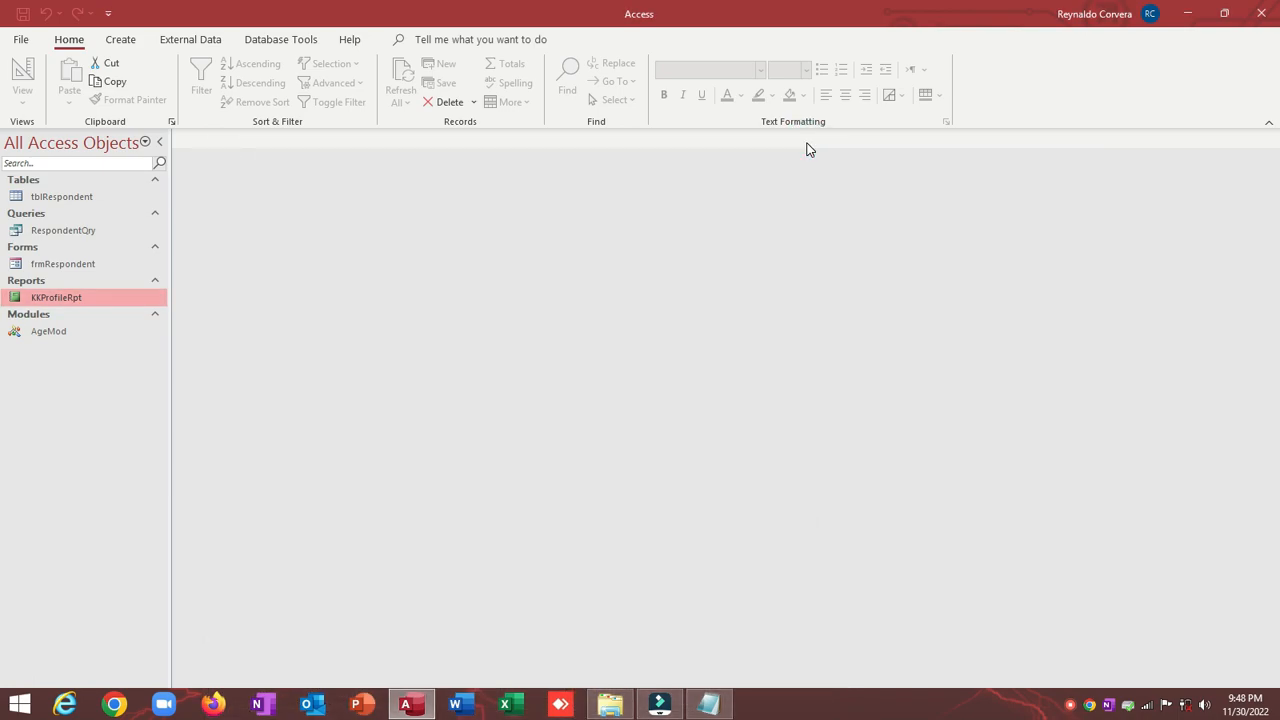
Step: Open frmRespondent in Design View and draw a new button at the form's top right
right_click(94, 265)
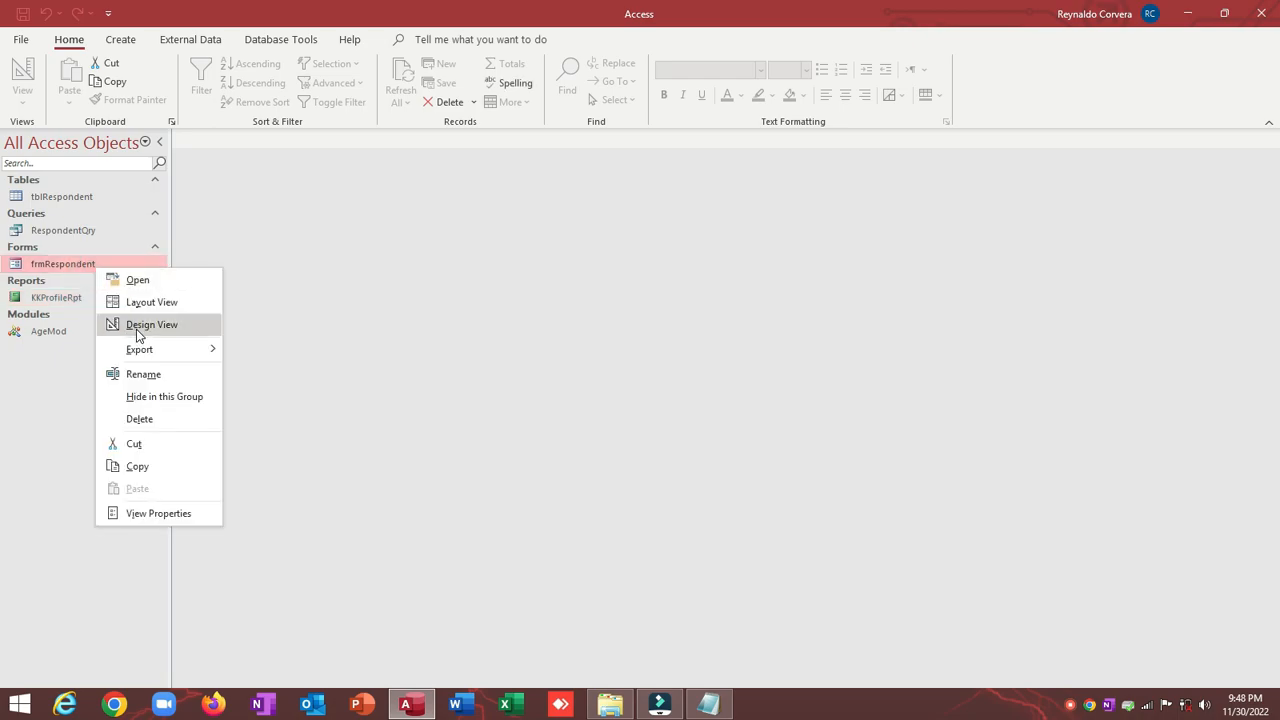
click(135, 326)
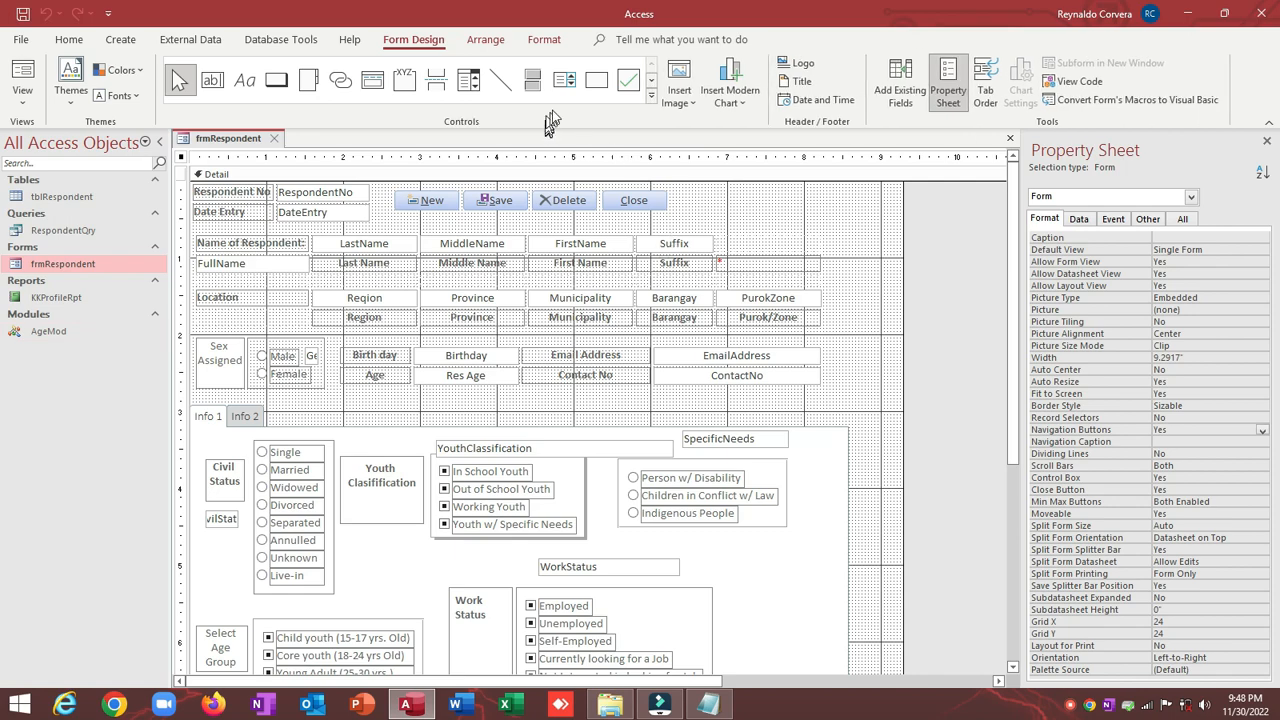
click(276, 80)
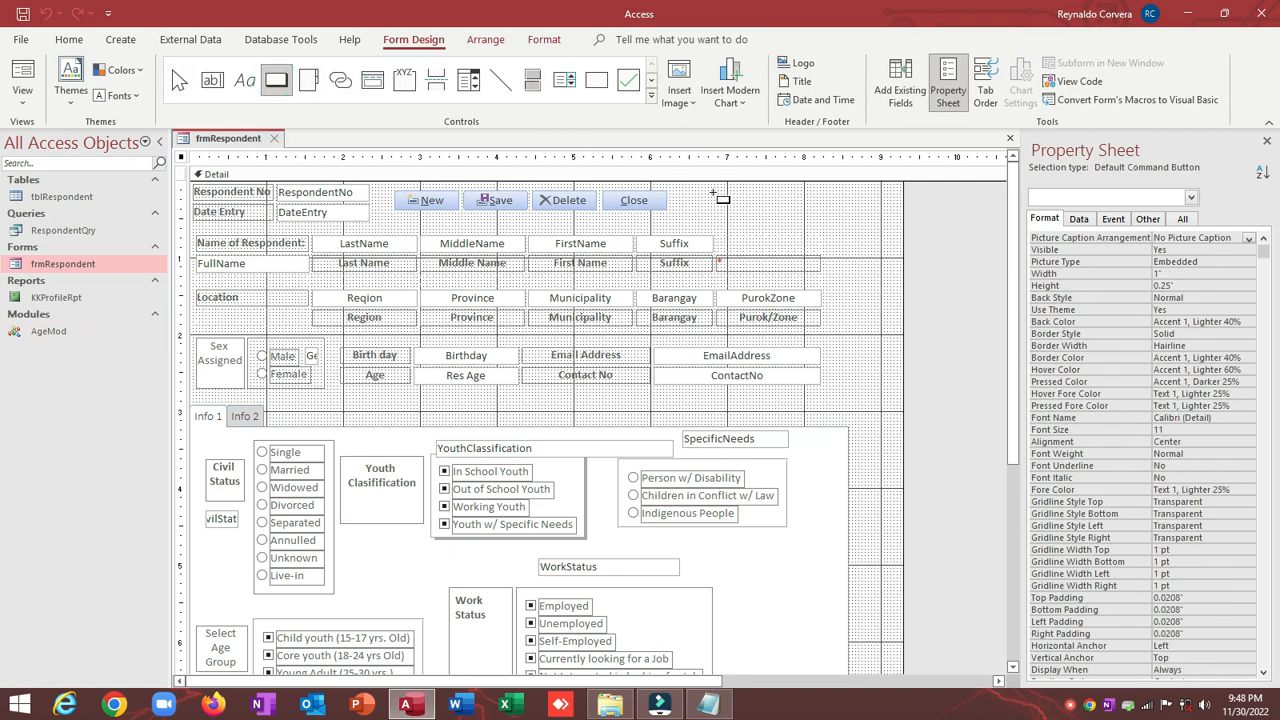
drag(723, 192, 762, 213)
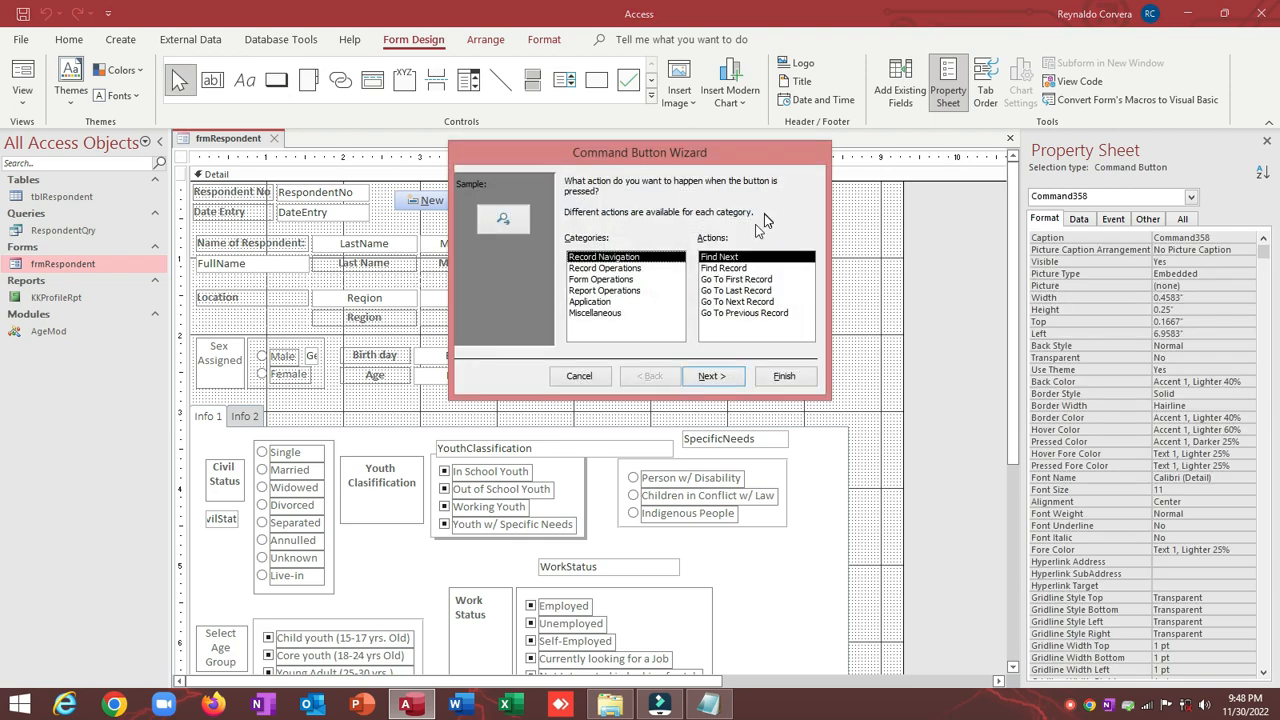
Step: In the button wizard choose Report Operations > Preview Report for KKProfileRpt and finish
click(624, 291)
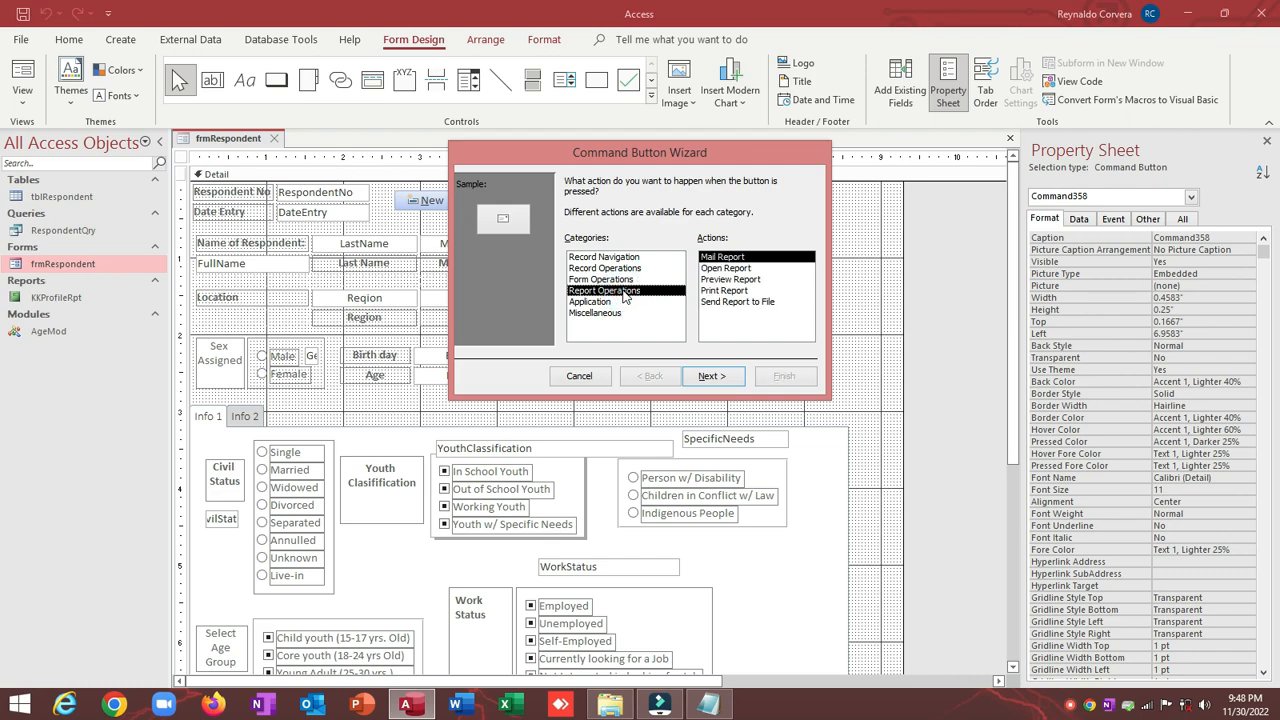
click(736, 280)
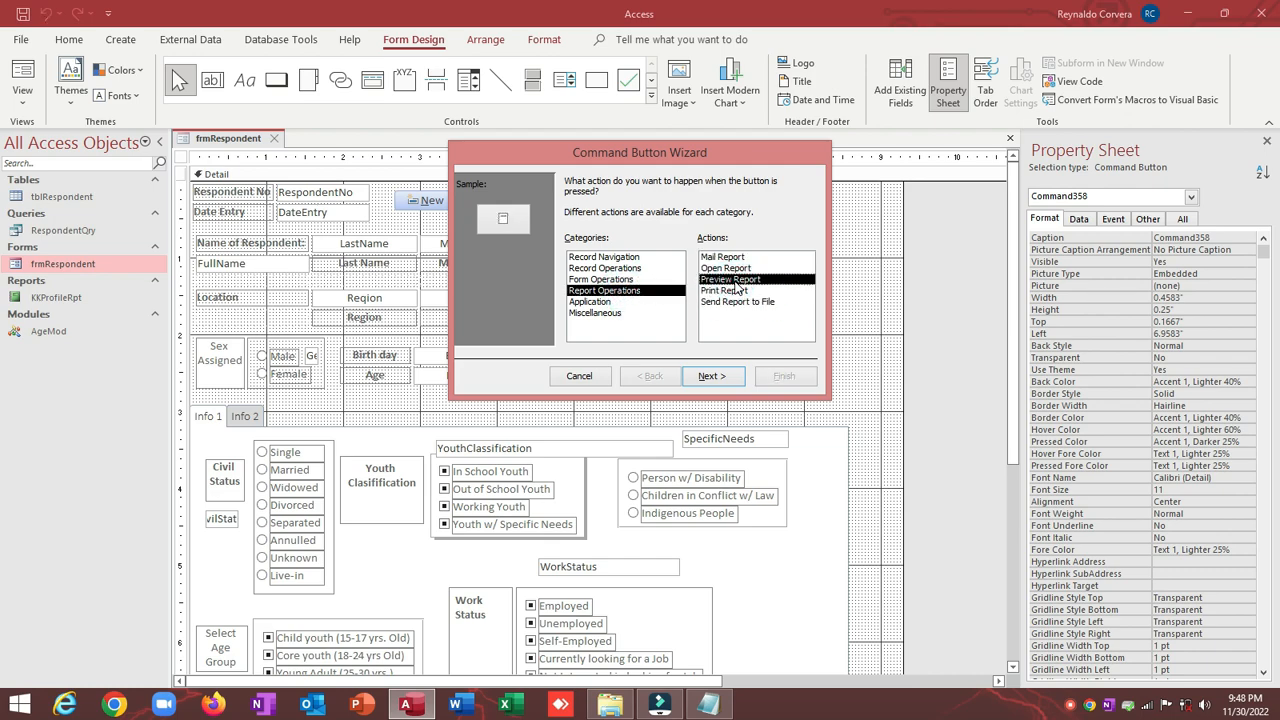
click(736, 291)
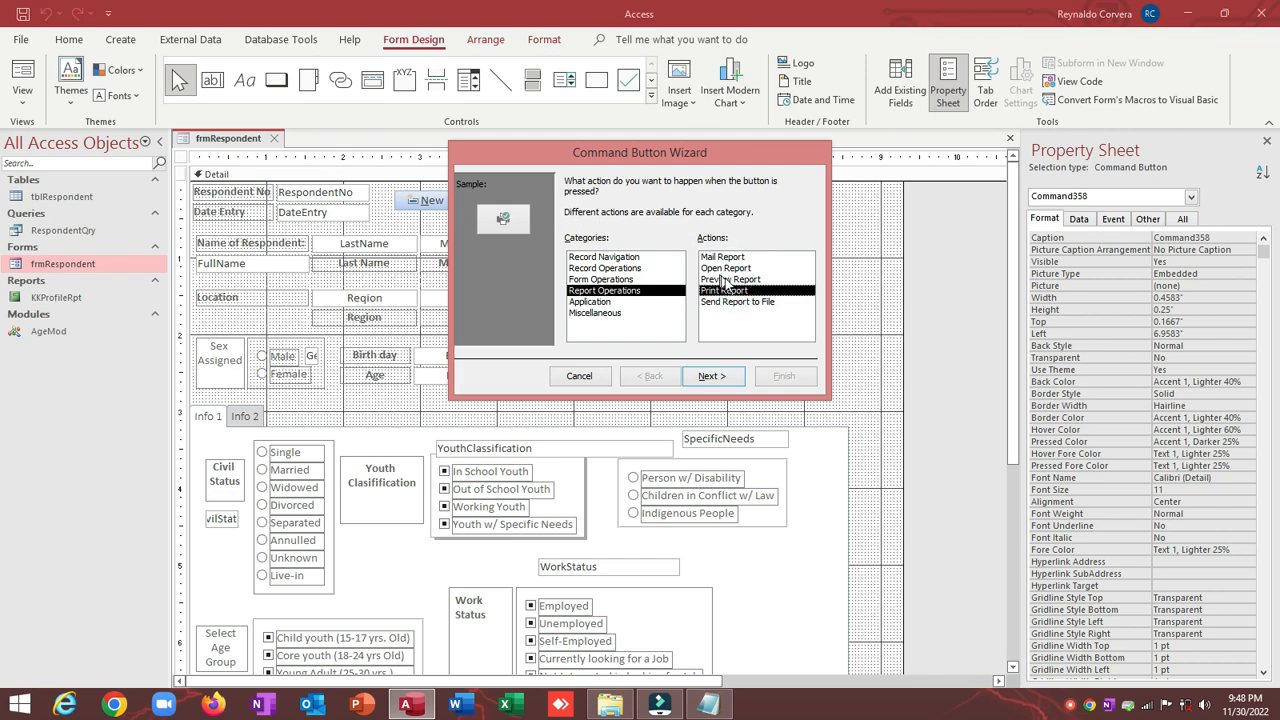
click(736, 280)
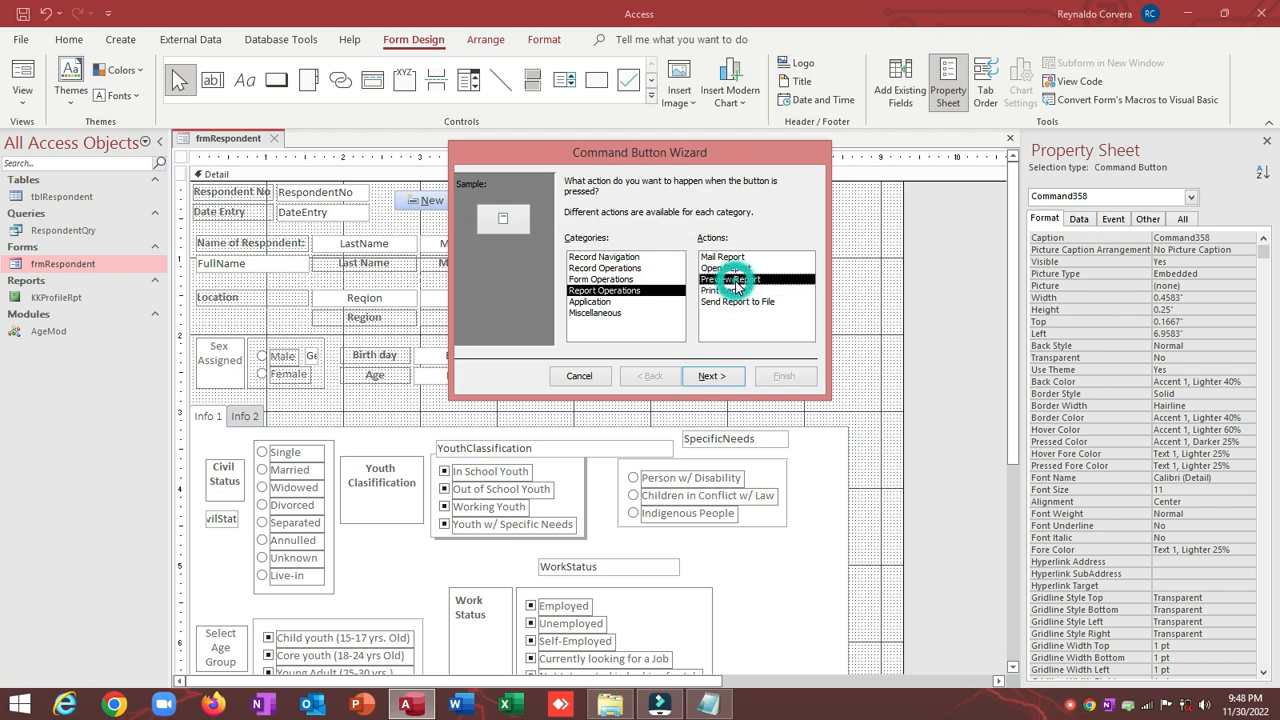
click(708, 377)
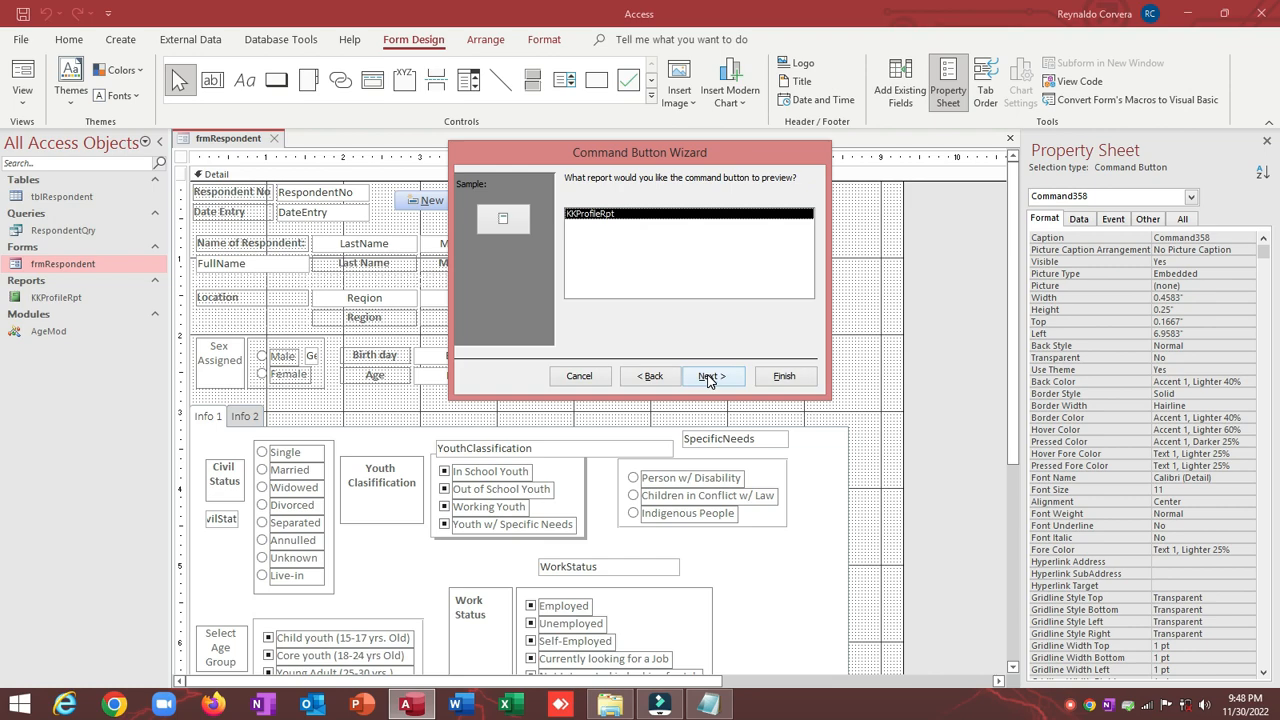
click(780, 377)
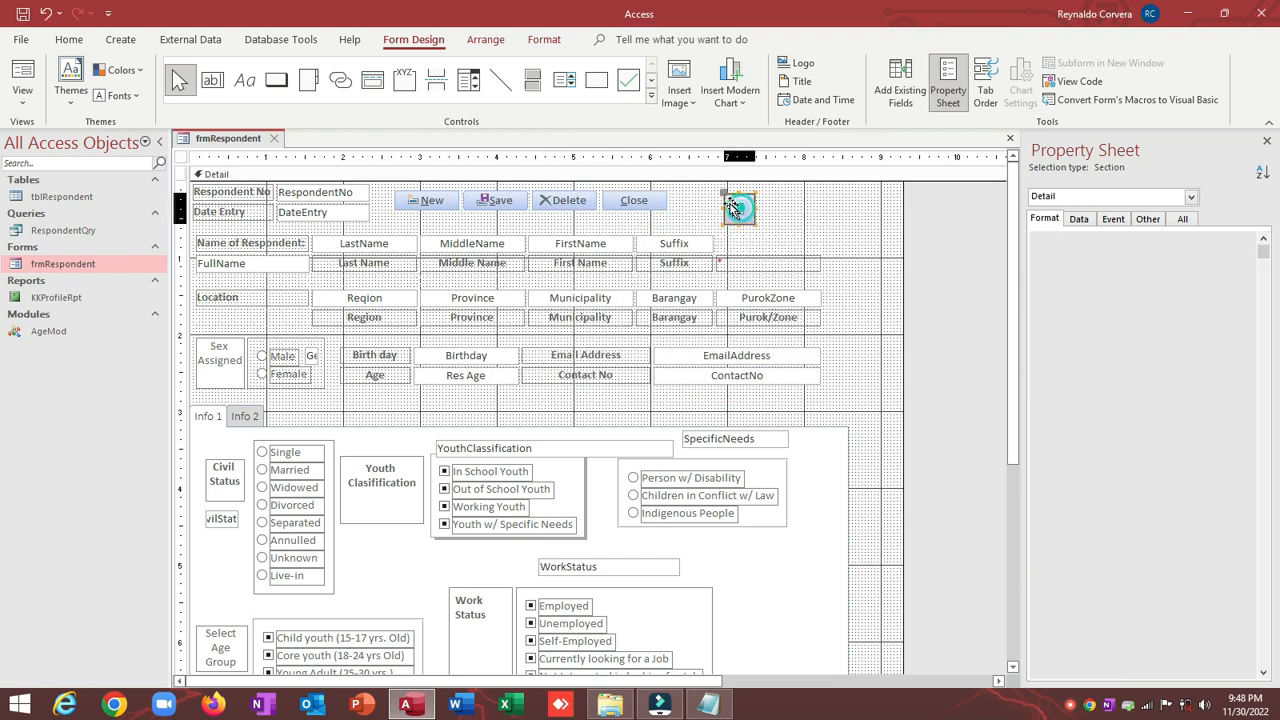
Step: Resize the new button and rename it cmdReport
mouse_move(722, 216)
mouse_down()
mouse_move(737, 209)
mouse_move(723, 194)
mouse_up()
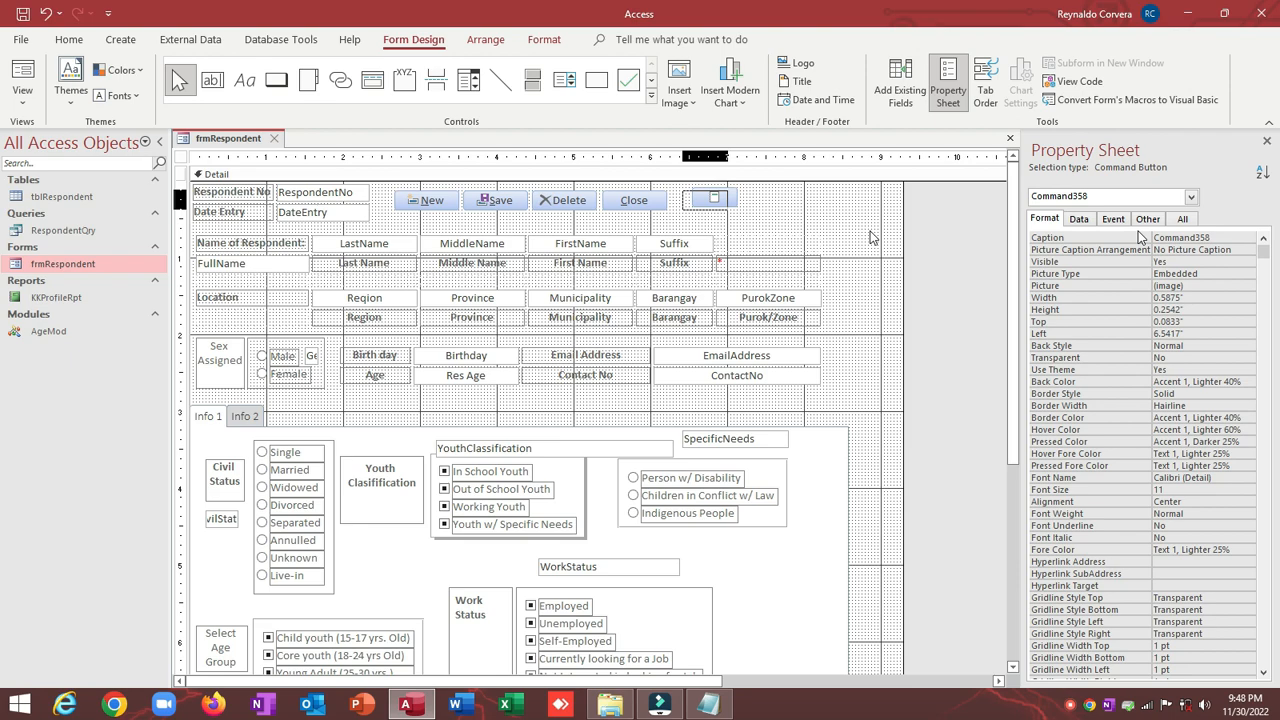
click(1150, 219)
click(1123, 240)
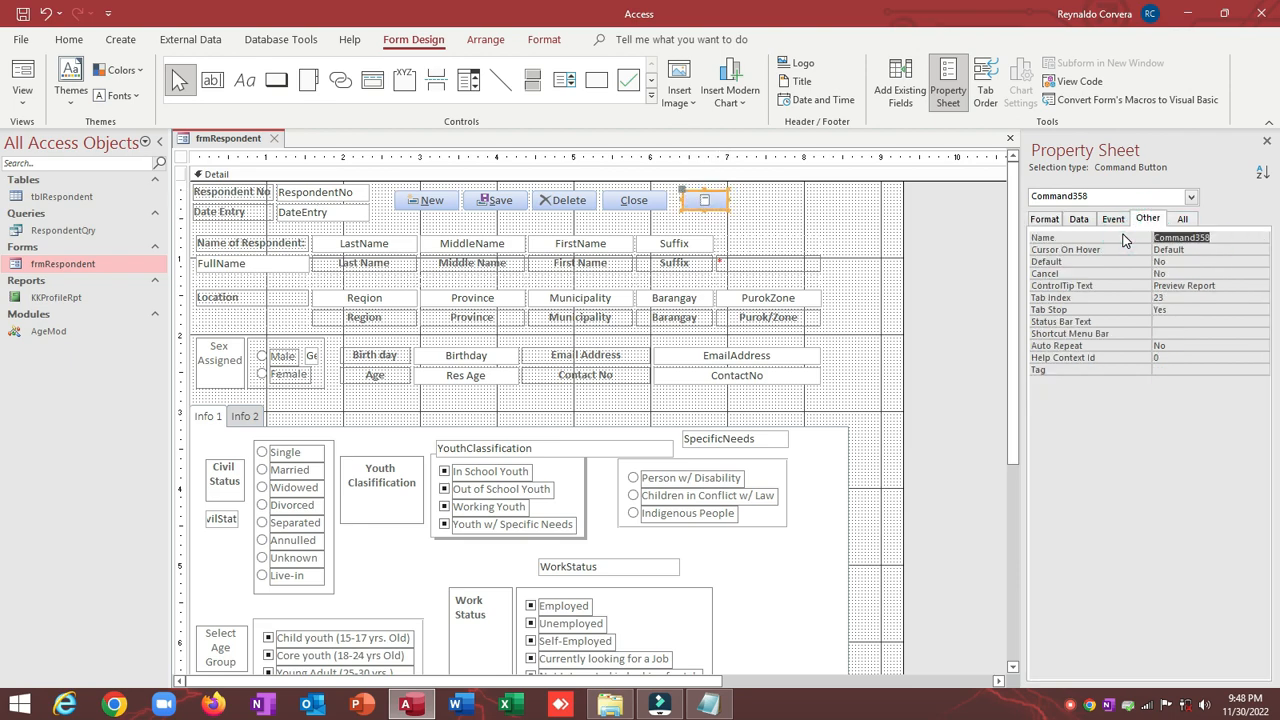
text(cmdReport)
key(Return)
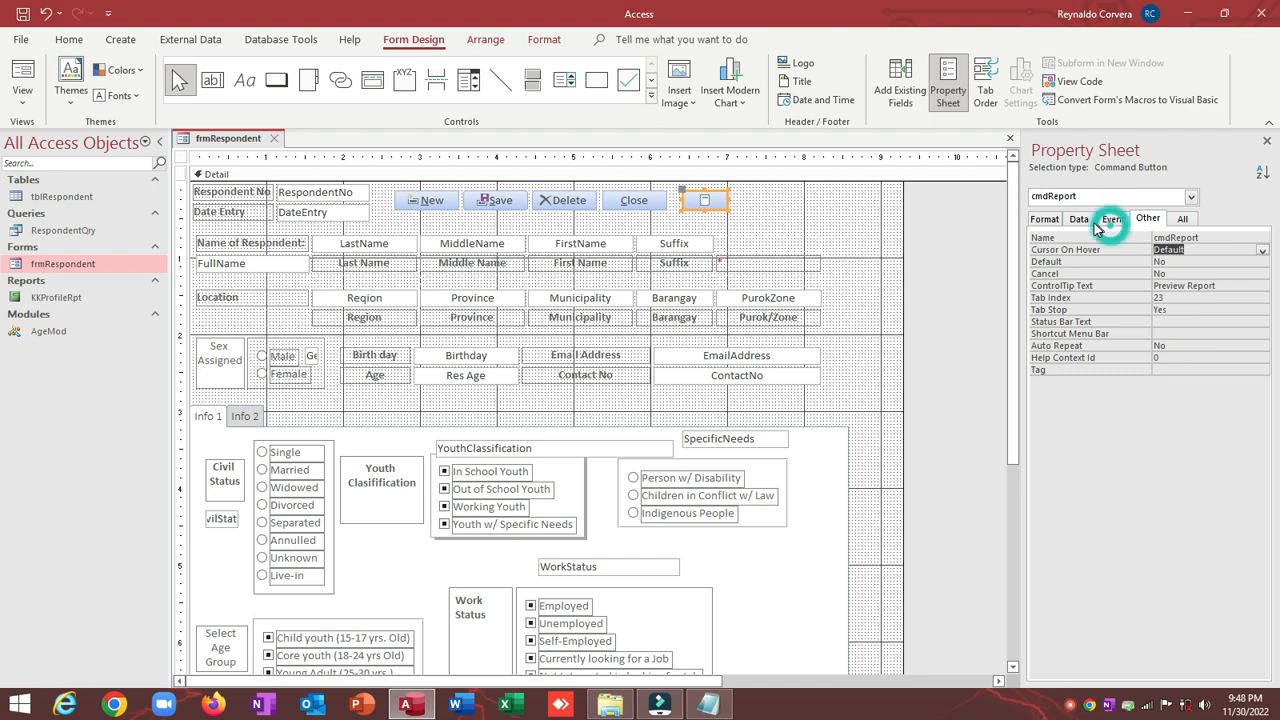
Step: Delete the [Embedded Macro] from the button's On Click event
click(1080, 220)
click(1115, 222)
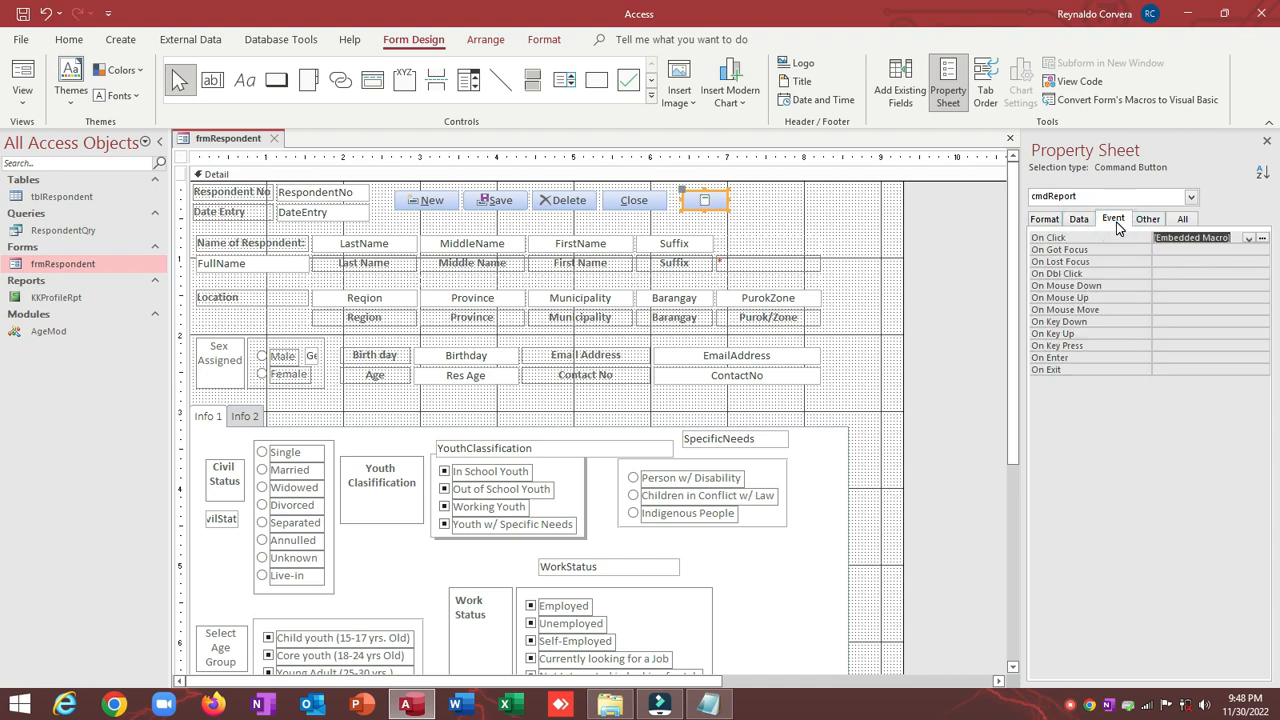
key(Delete)
click(803, 184)
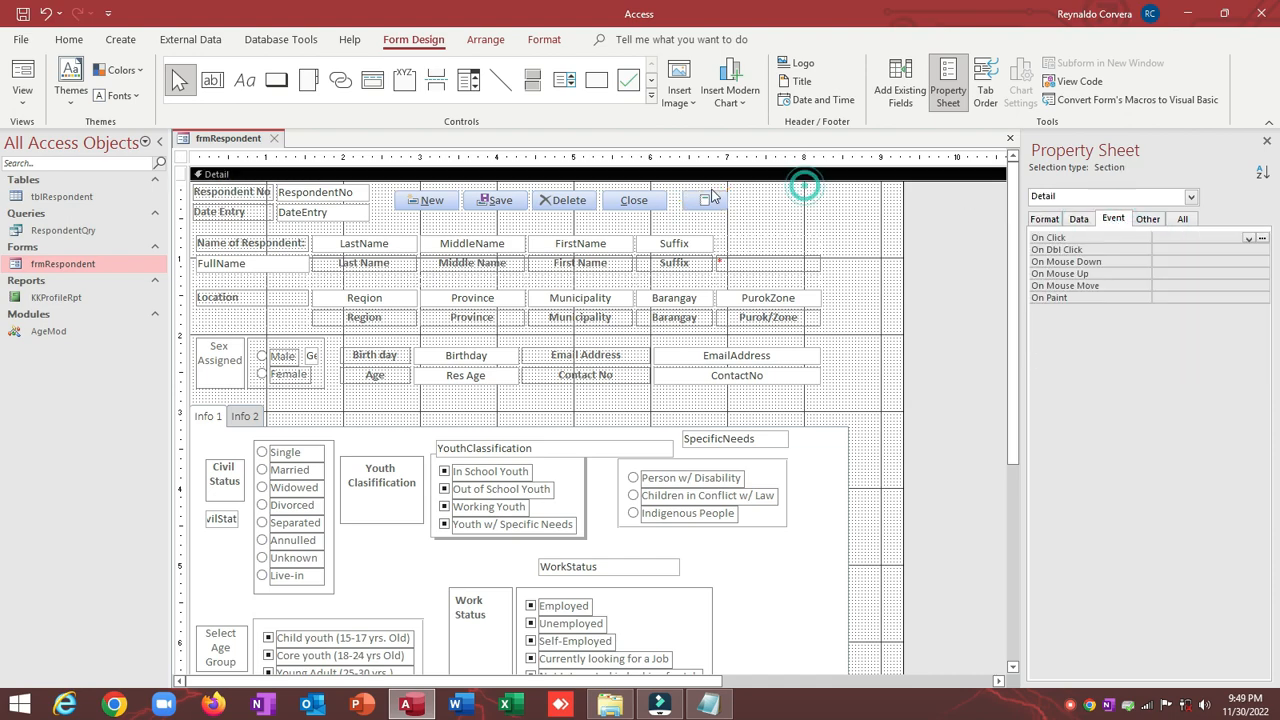
click(707, 190)
Step: Set the button's Picture to Preview through the Picture Builder
click(1048, 219)
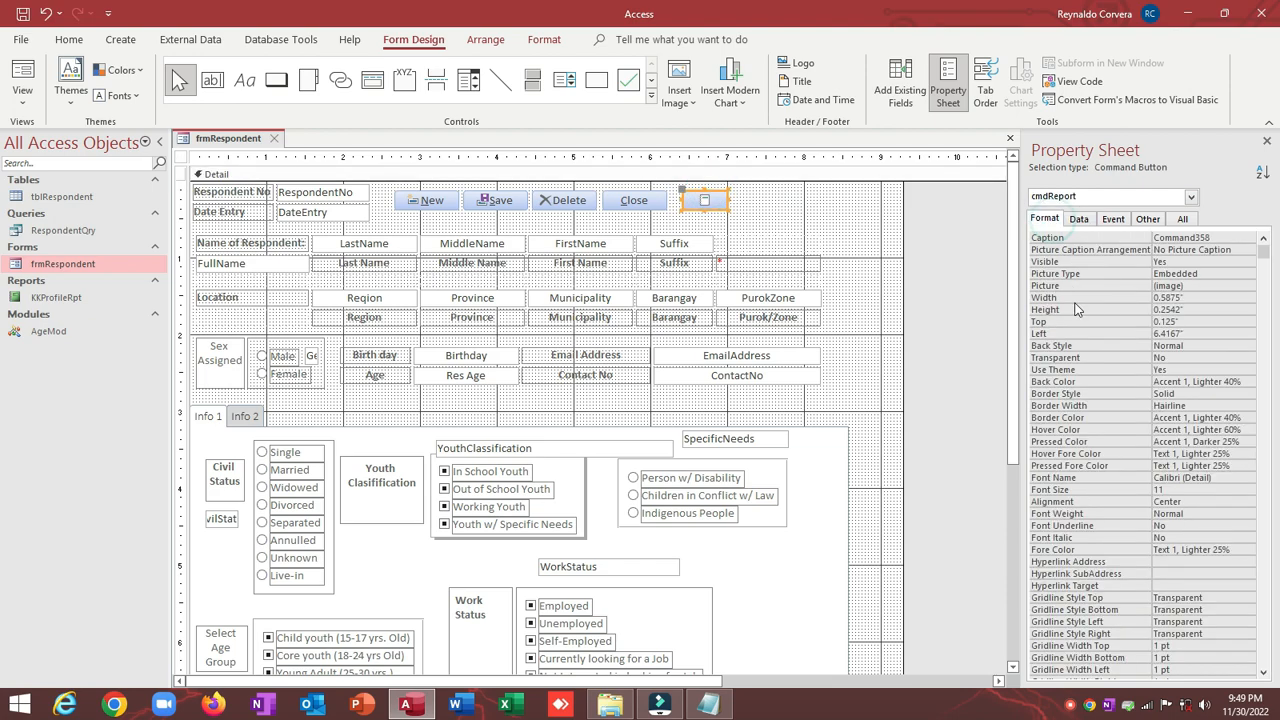
click(1076, 289)
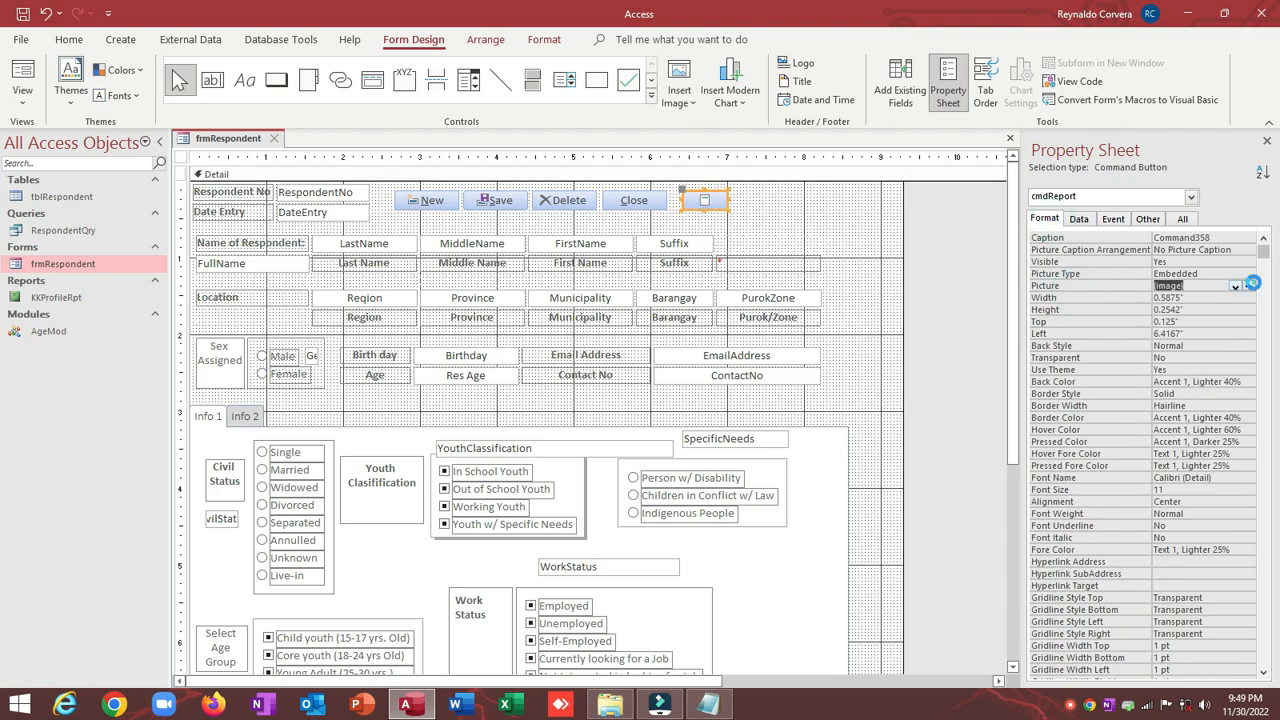
click(1249, 287)
click(603, 291)
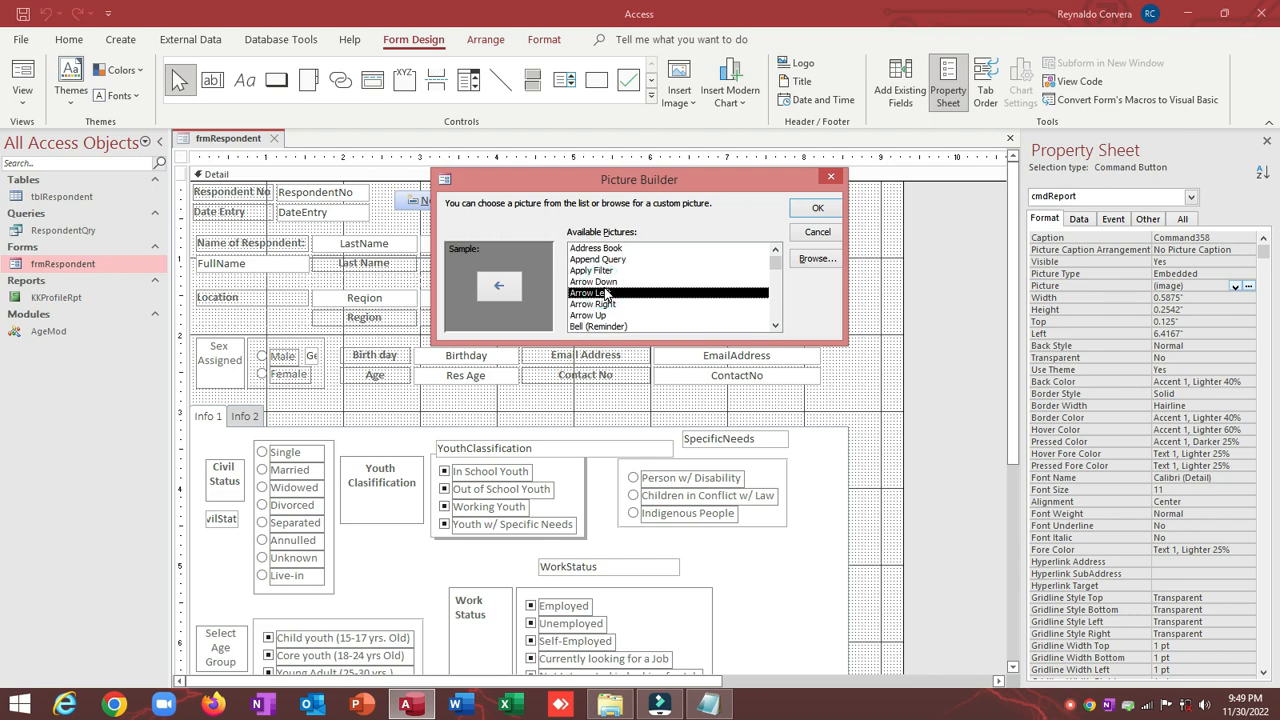
key(p)
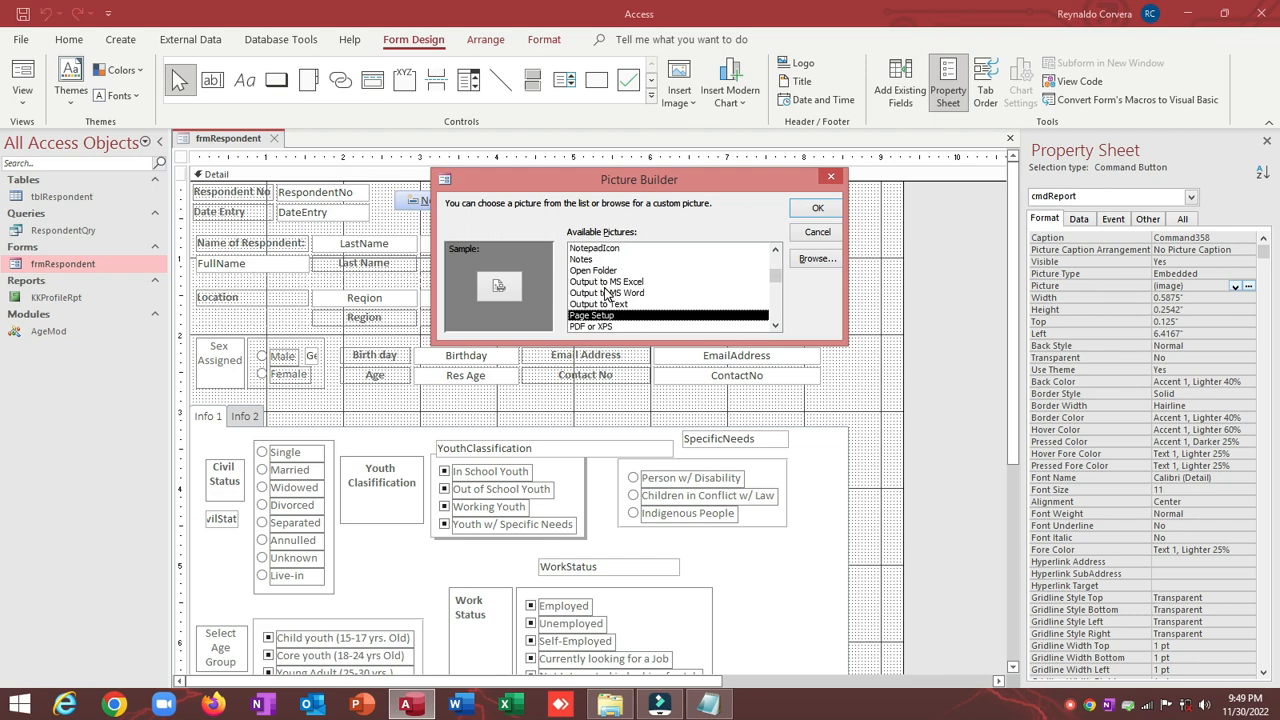
key(p)
key(p)
key(p)
key(p)
key(p)
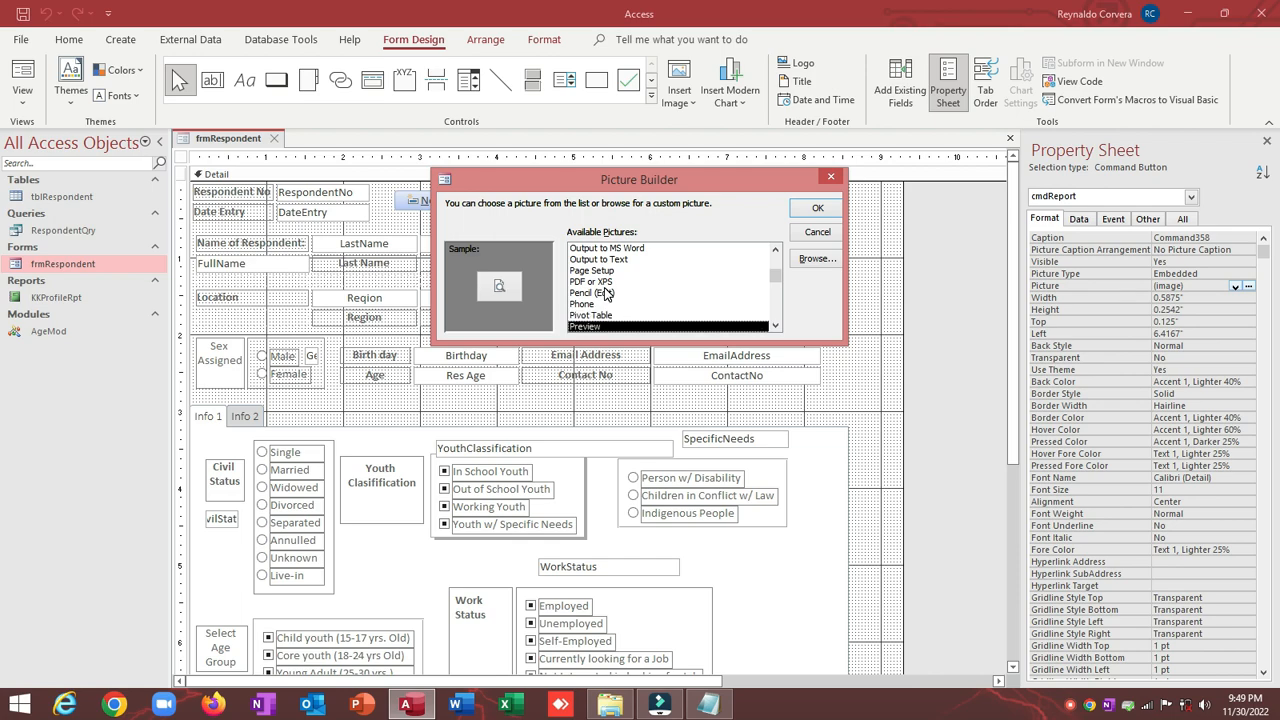
click(817, 207)
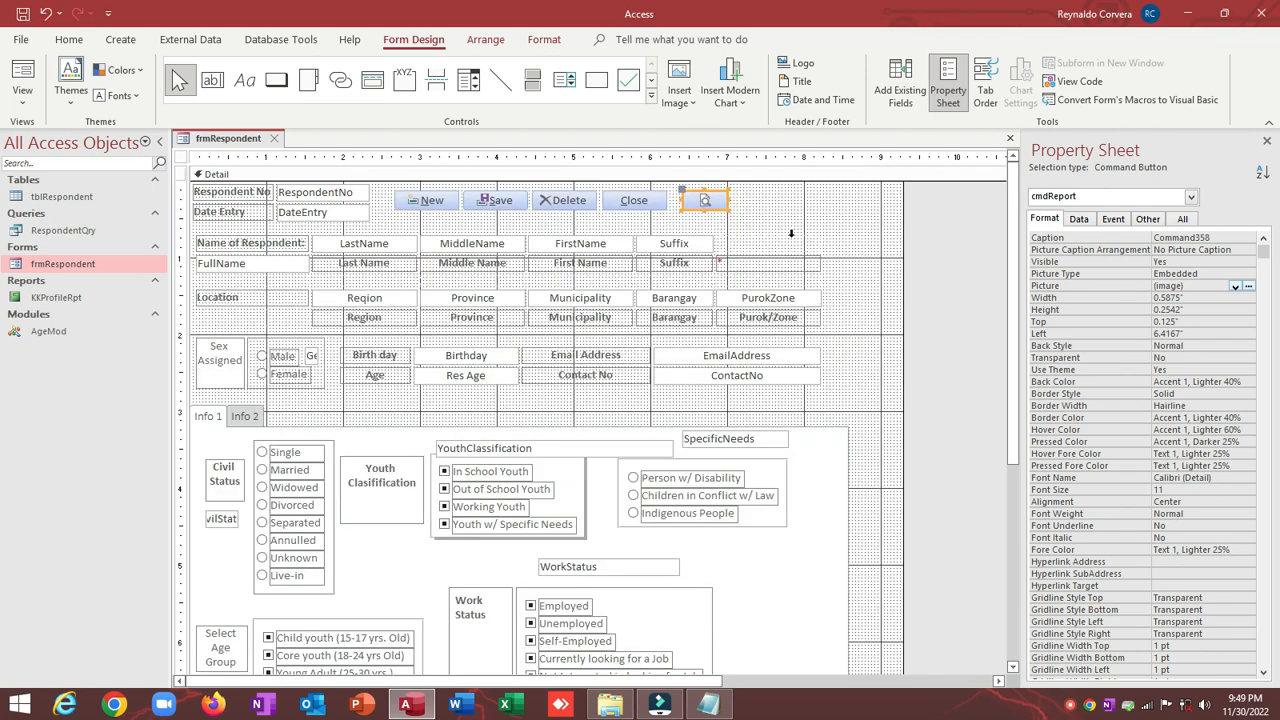
click(789, 228)
click(706, 201)
click(742, 200)
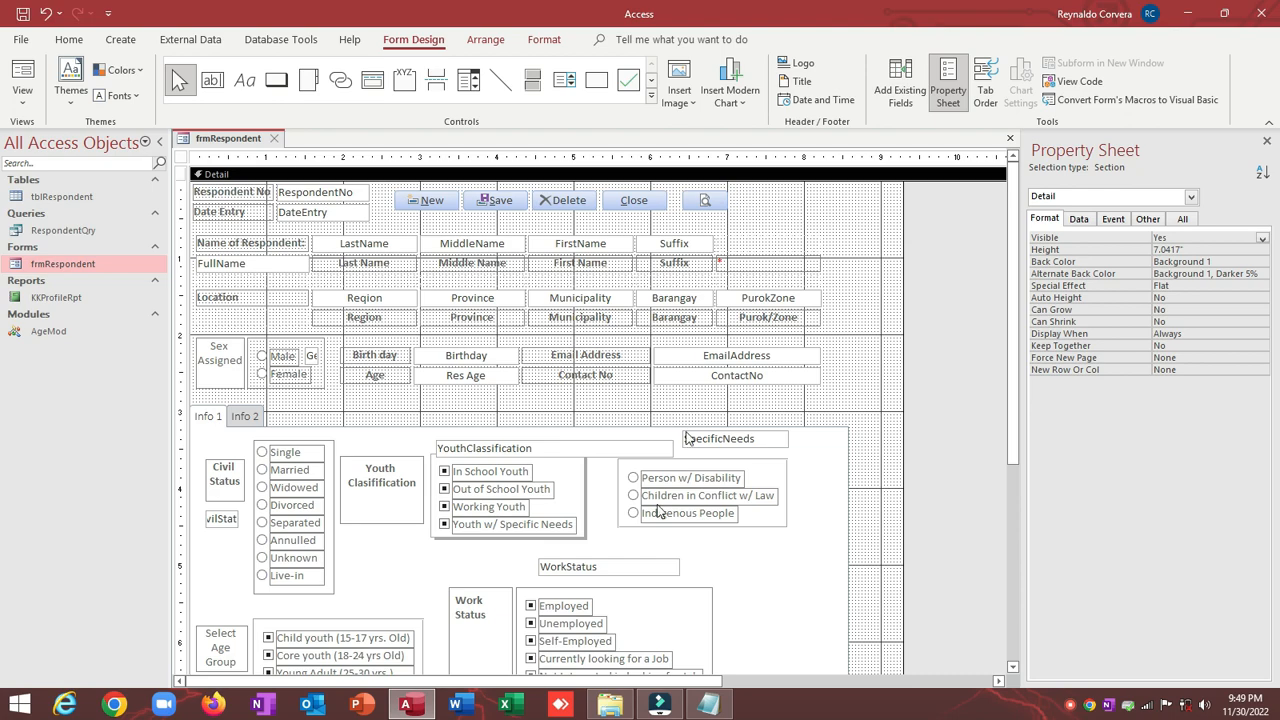
Step: Close the duplicate-entry Notepad file and open OPEN REPORT BUTTON CODE from the project folder
click(708, 704)
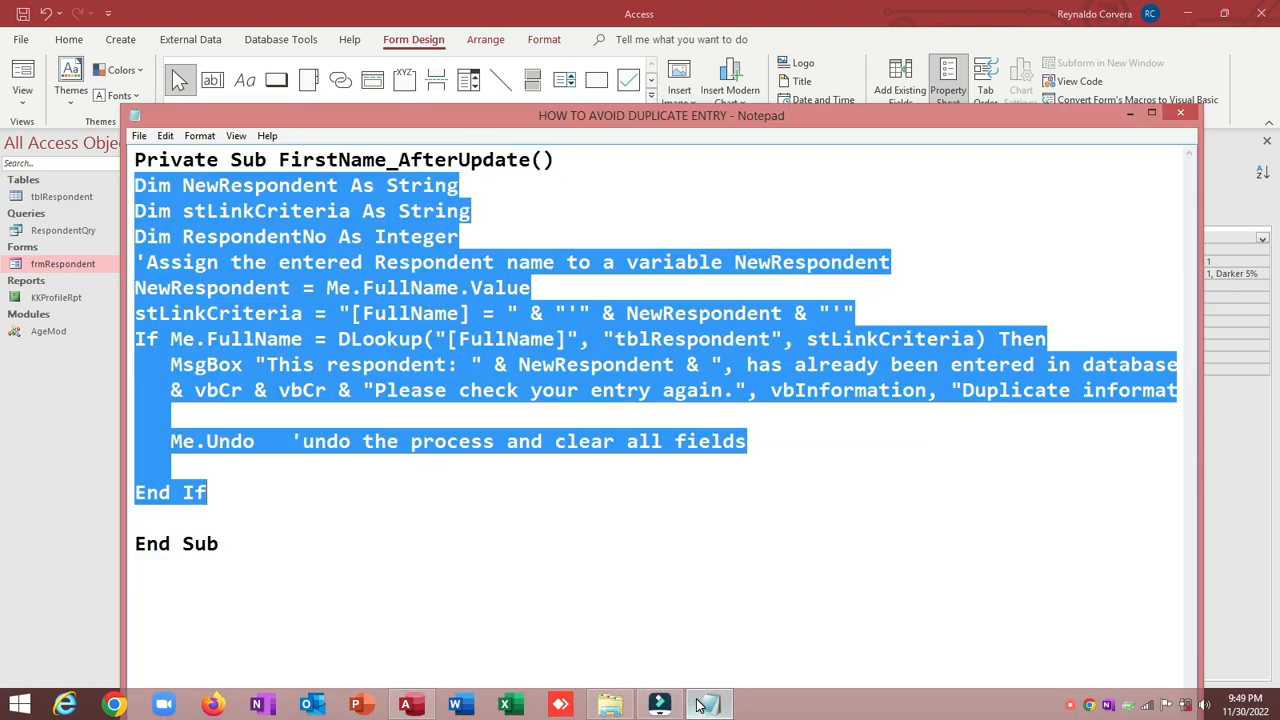
click(1188, 114)
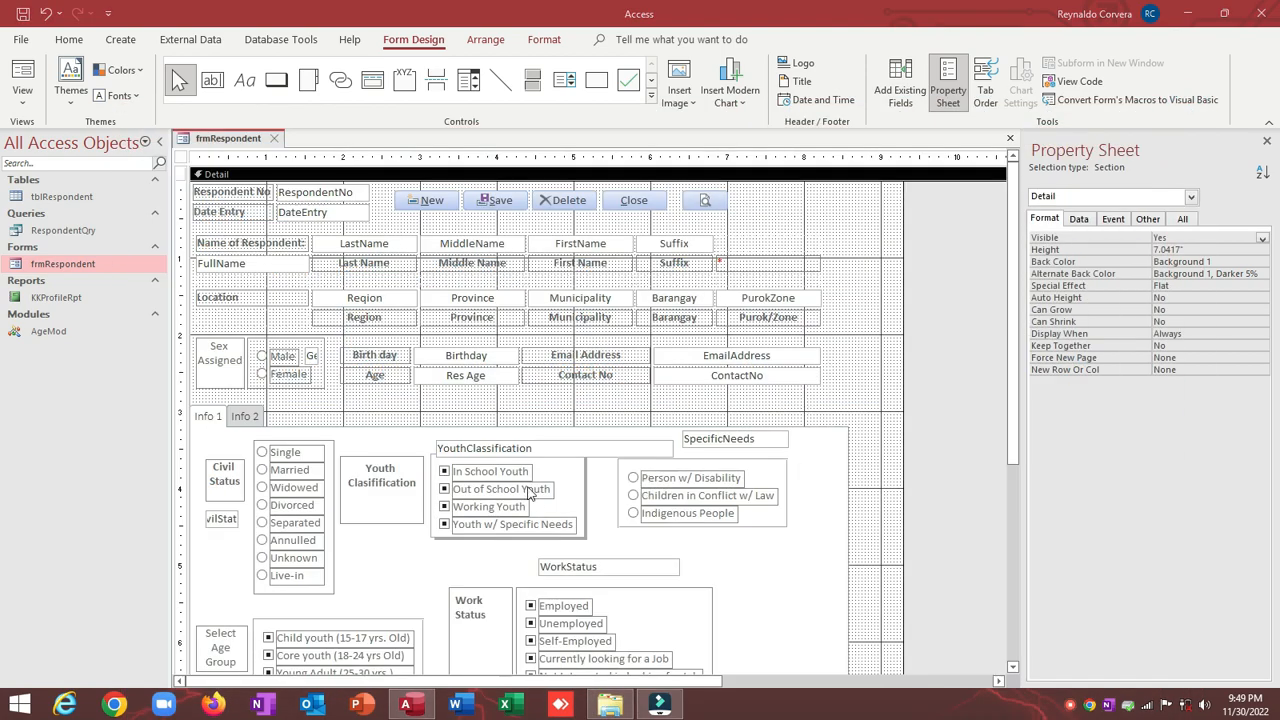
click(610, 704)
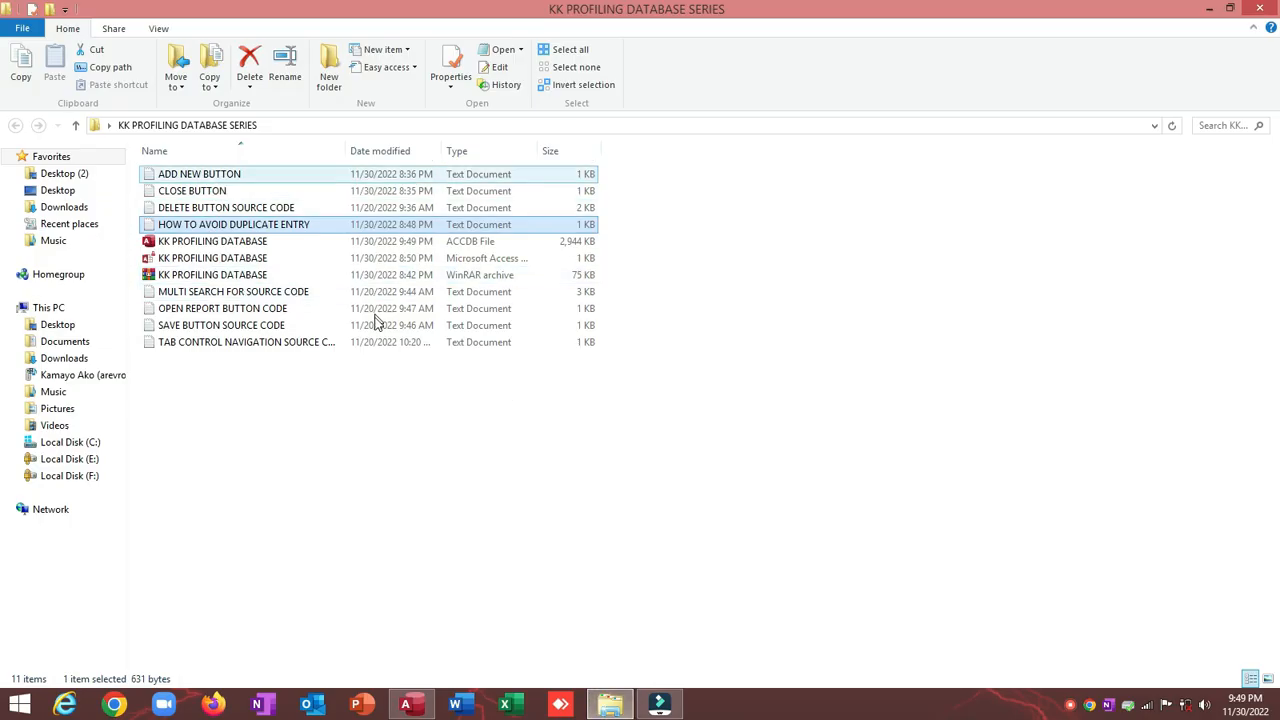
double_click(268, 314)
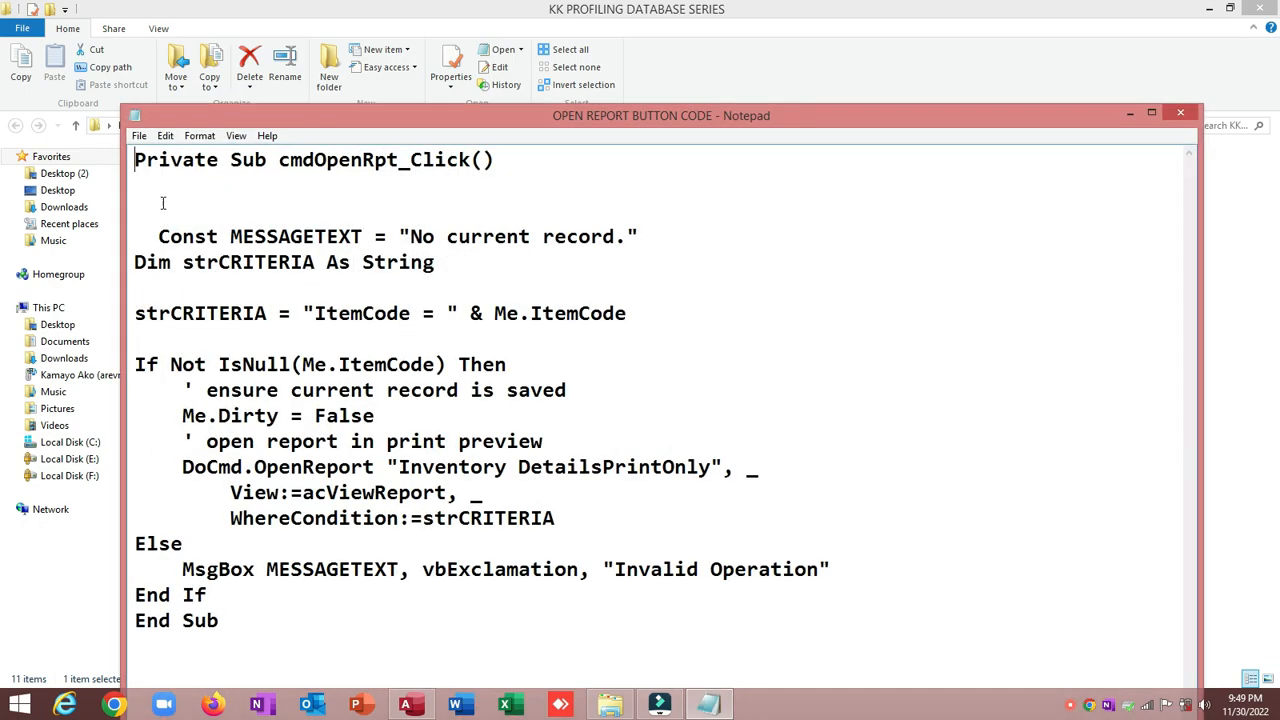
Step: Select the code from Const to End If, then close Notepad and the folder
drag(163, 203, 463, 599)
key(ctrl+c)
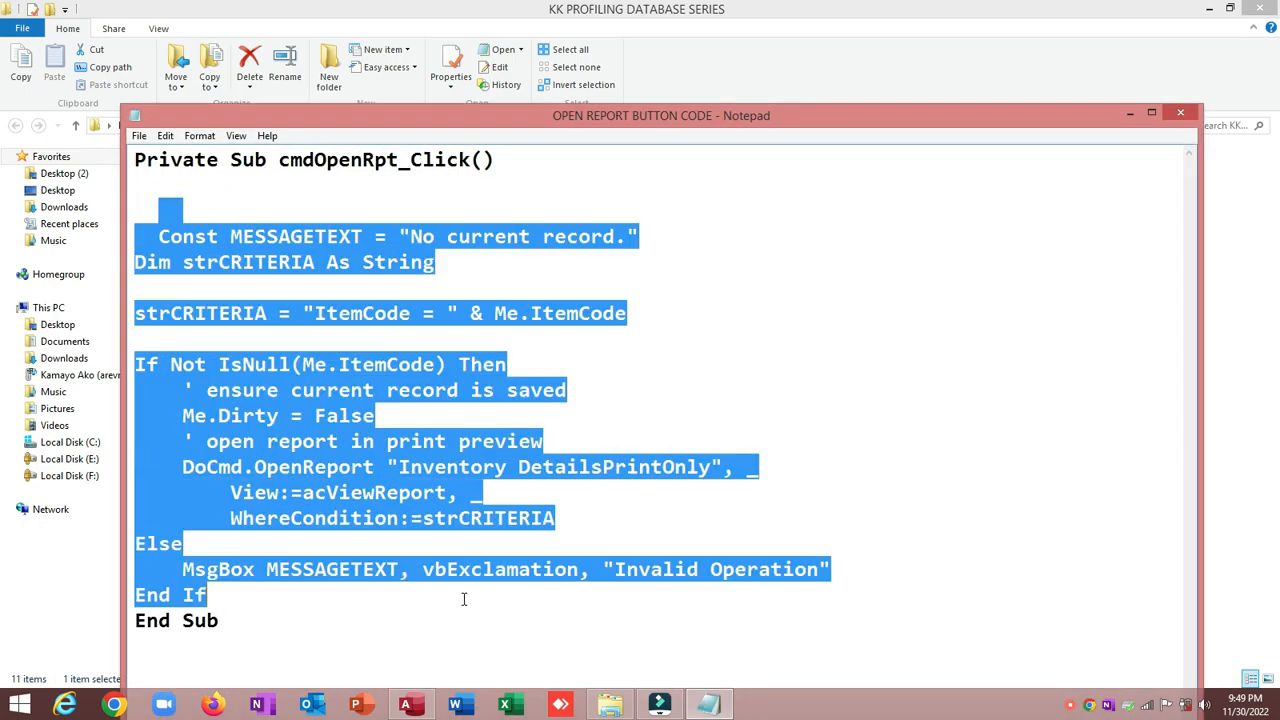
click(1180, 113)
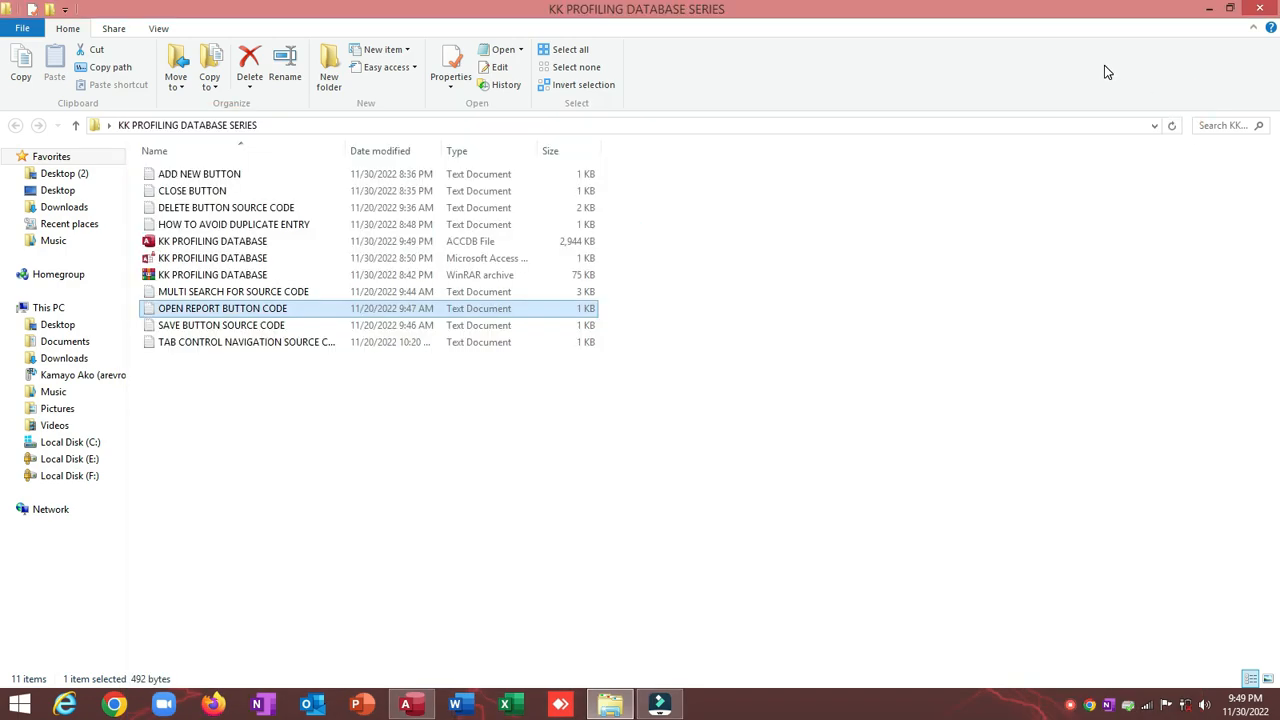
click(1259, 8)
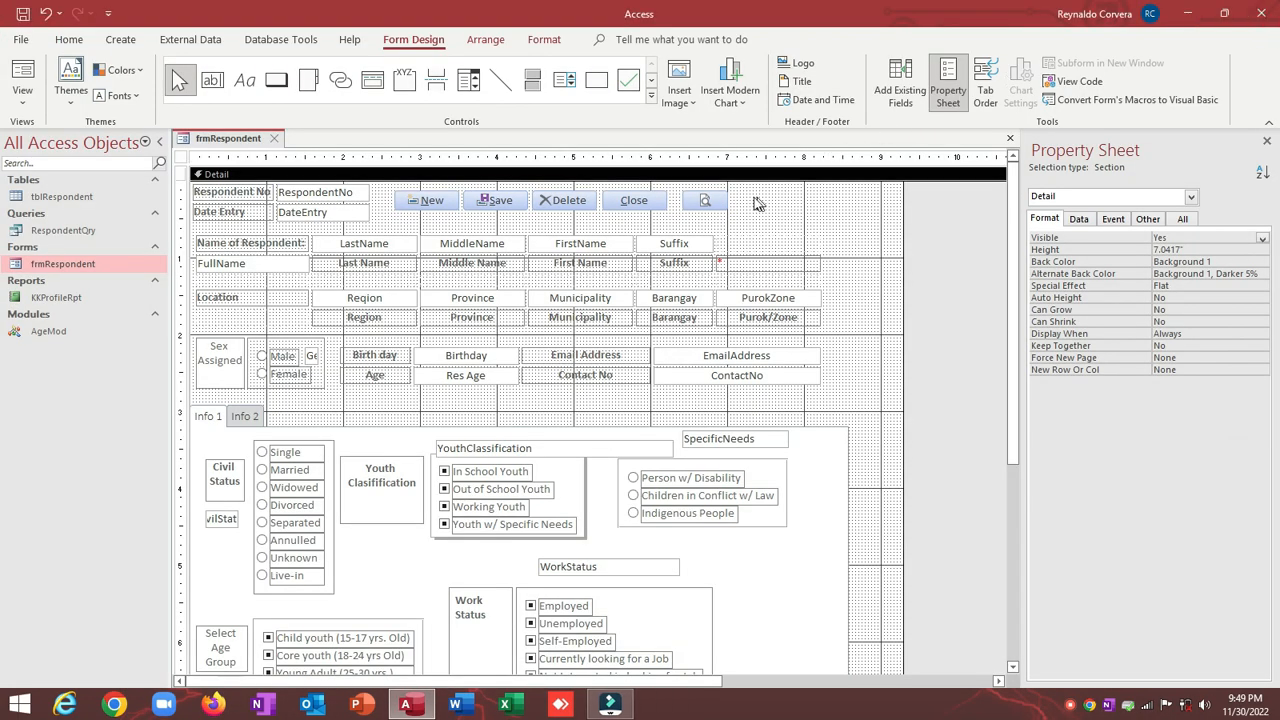
Step: Set cmdReport's On Click property to [Event Procedure]
click(700, 200)
click(1120, 219)
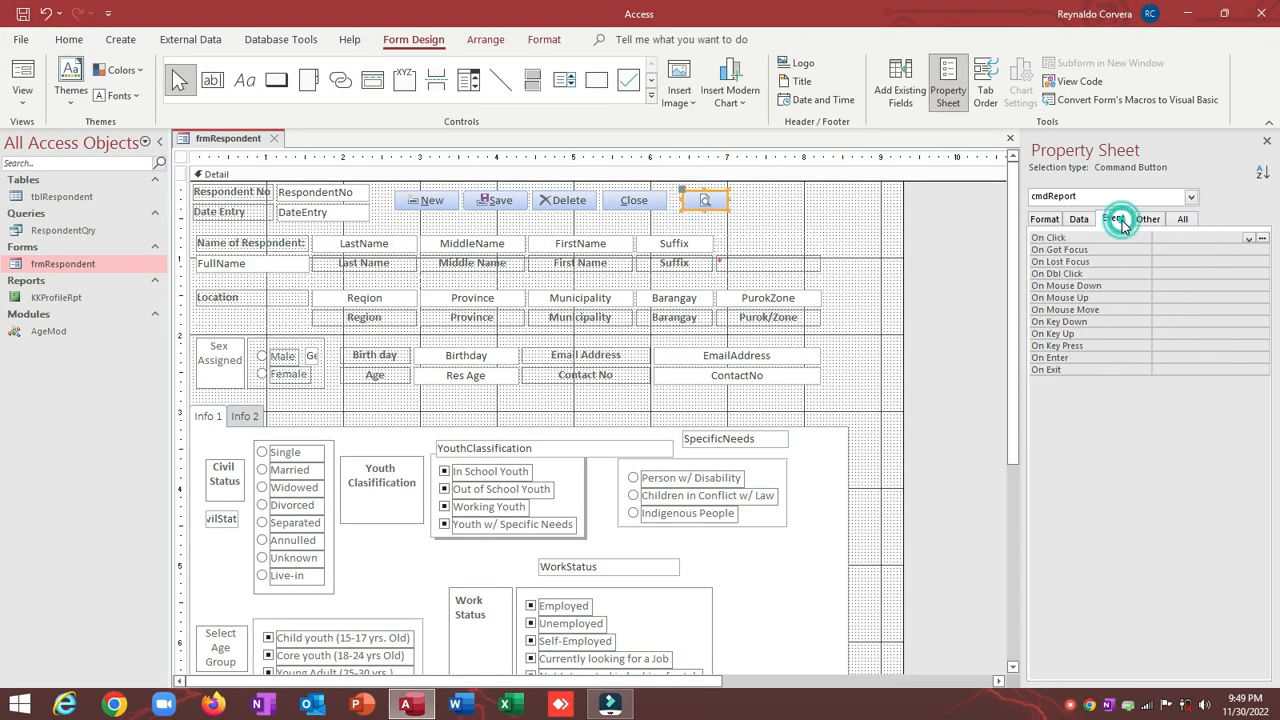
click(1150, 222)
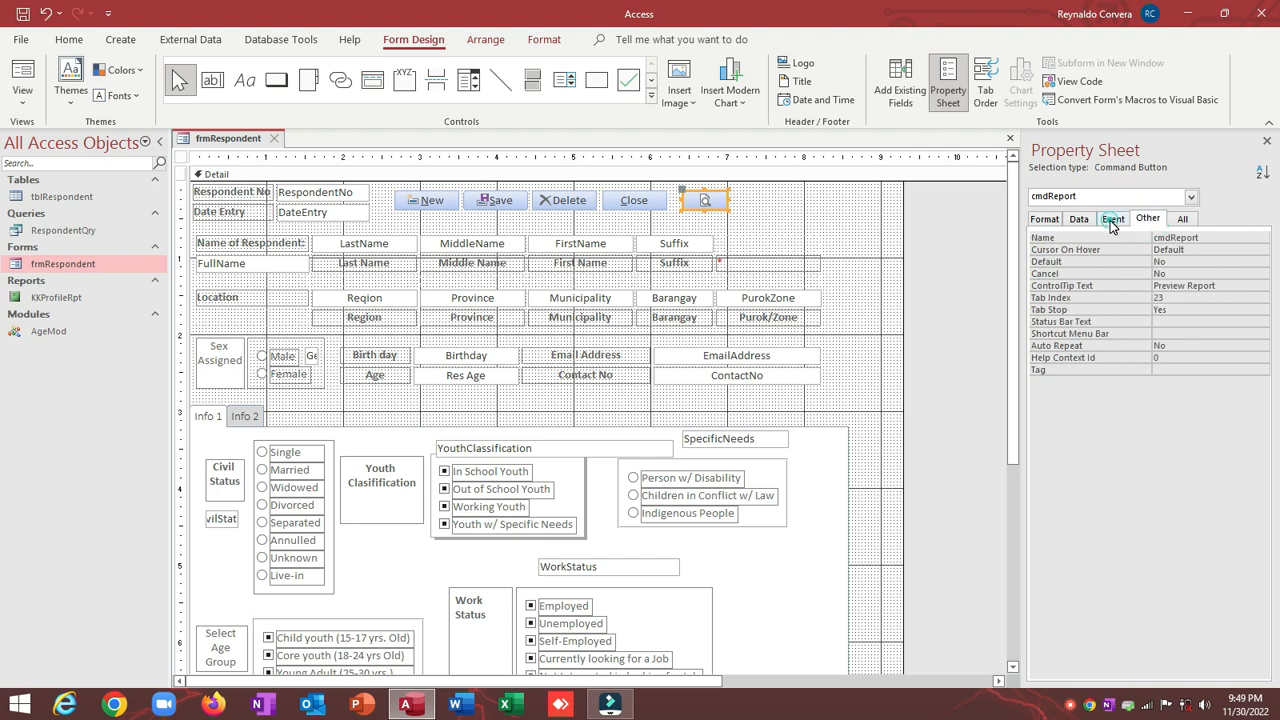
click(1113, 219)
click(1248, 240)
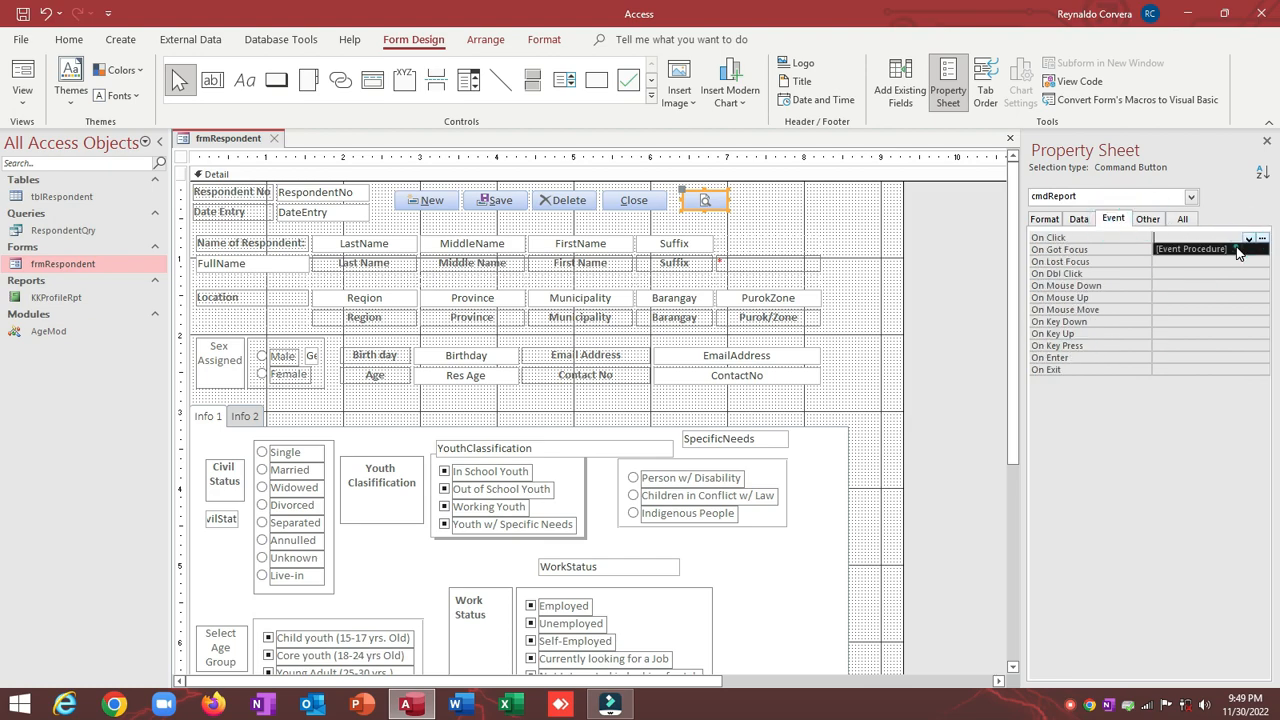
click(1225, 249)
Step: Paste the open-report code into cmdReport_Click in VBA and return to Access
click(1261, 238)
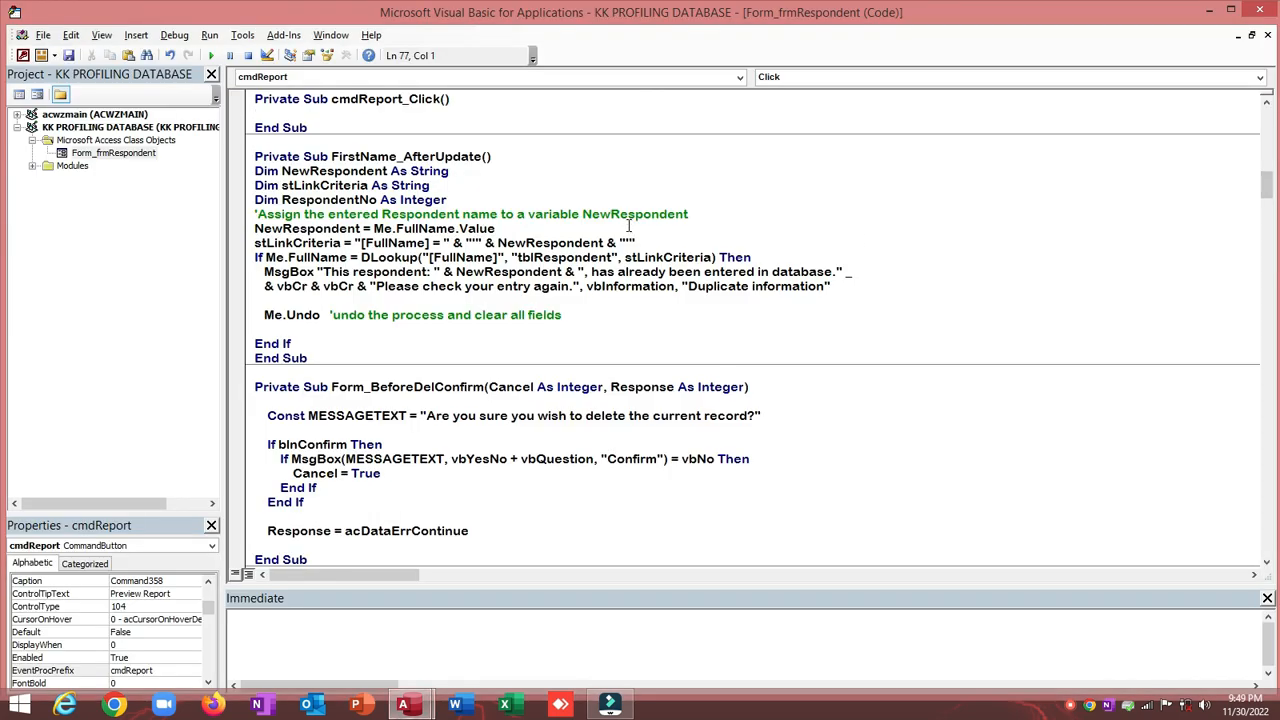
key(ctrl+v)
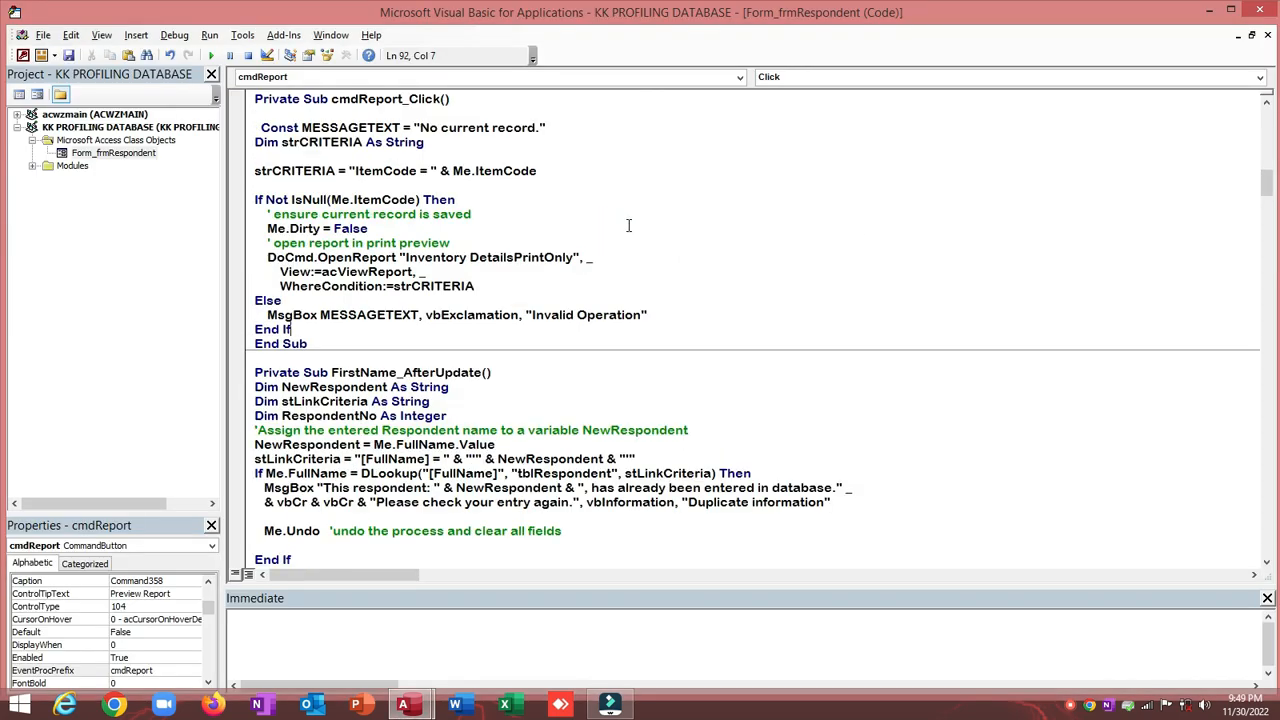
key(Return)
key(Return)
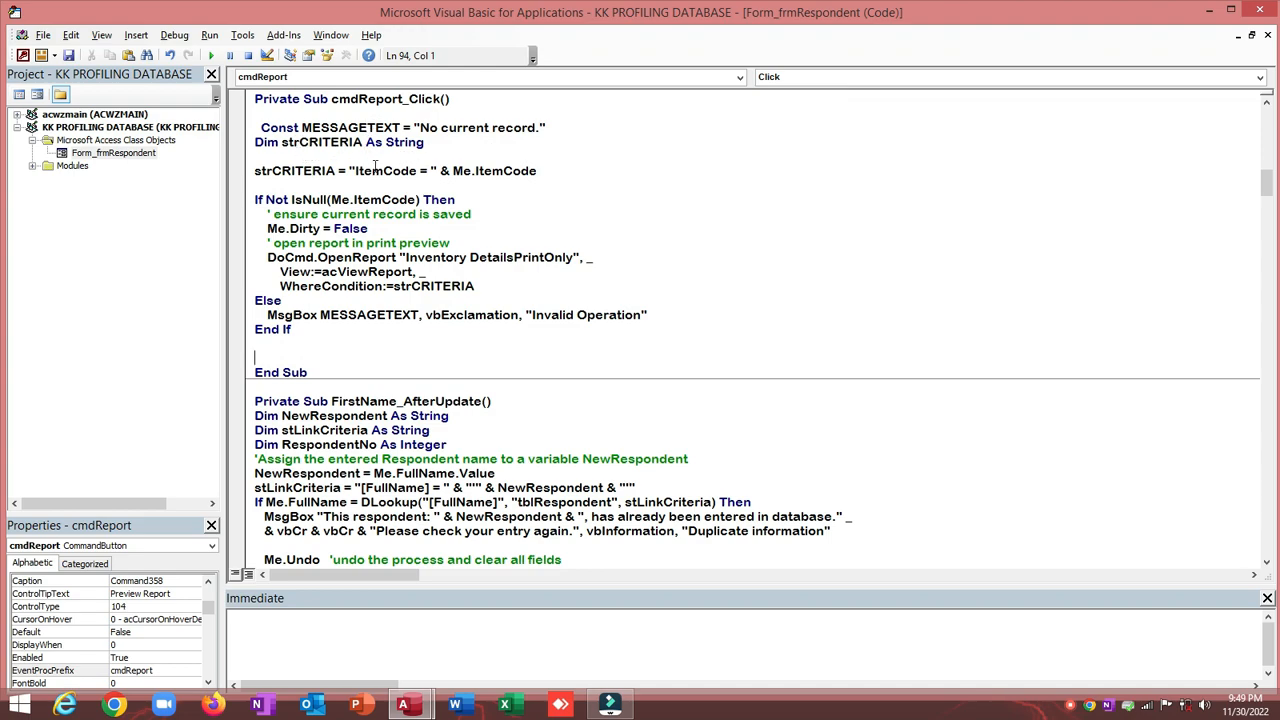
drag(357, 171, 384, 174)
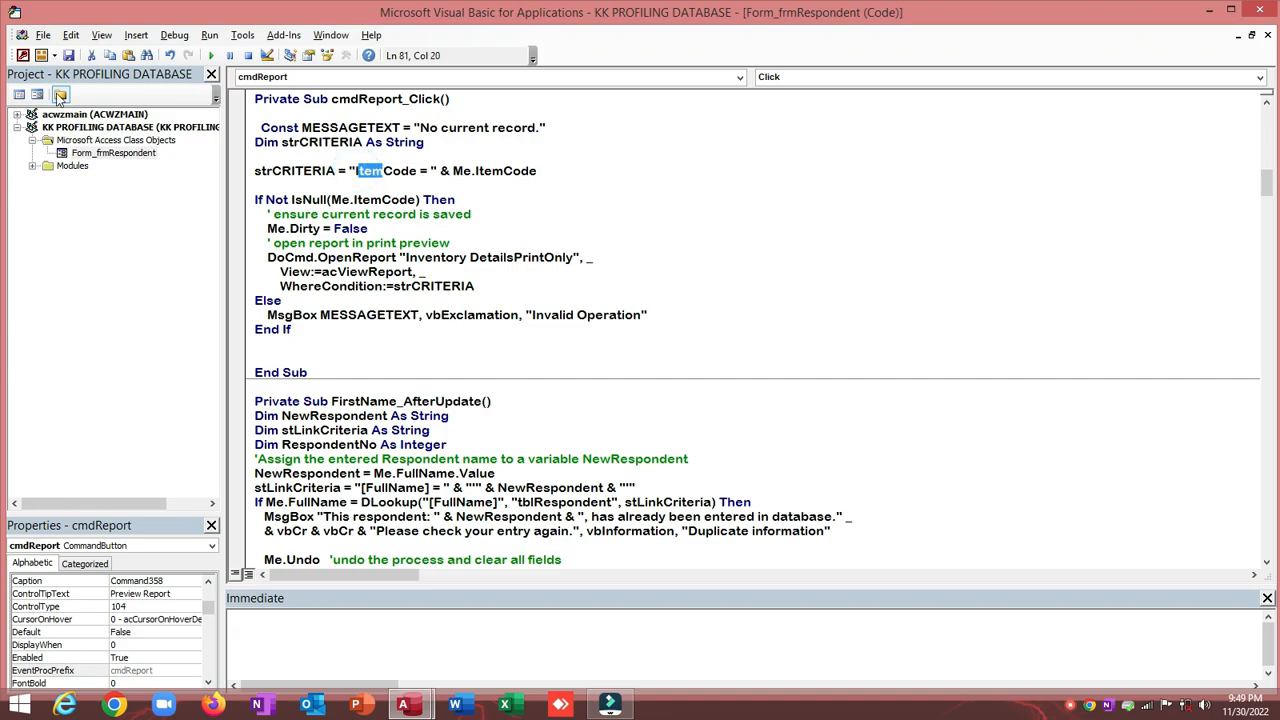
click(22, 55)
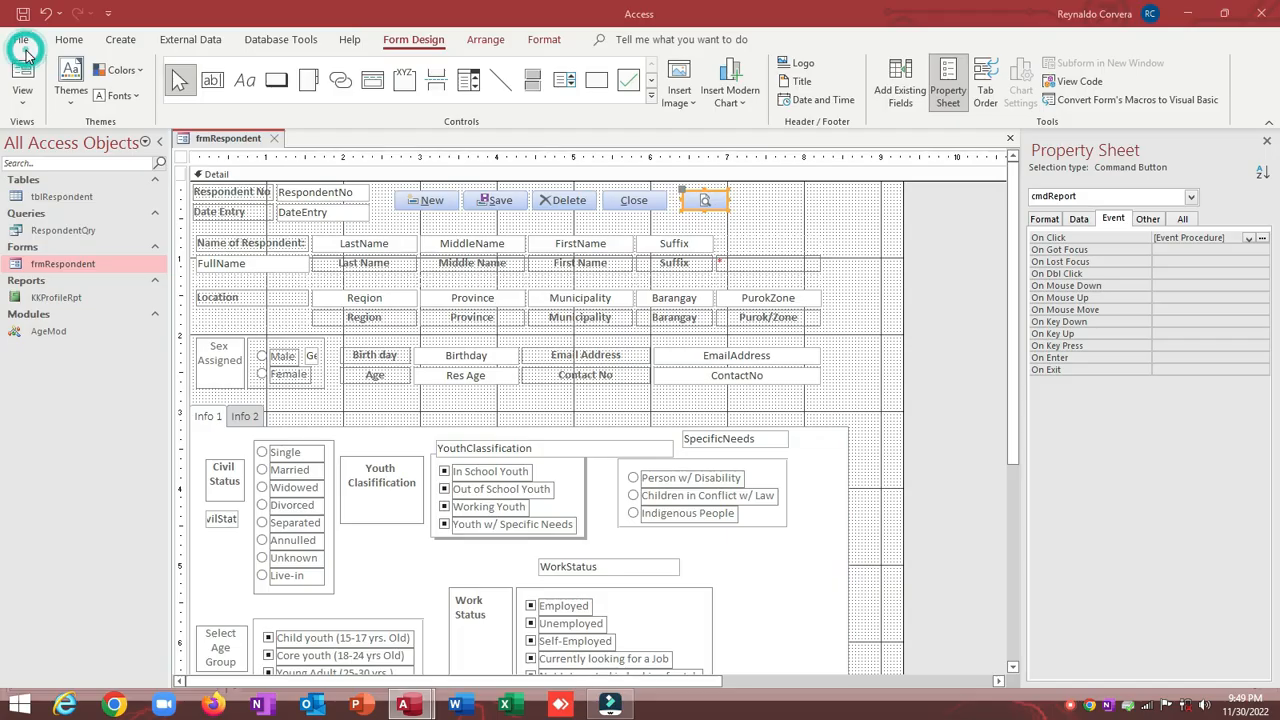
click(60, 196)
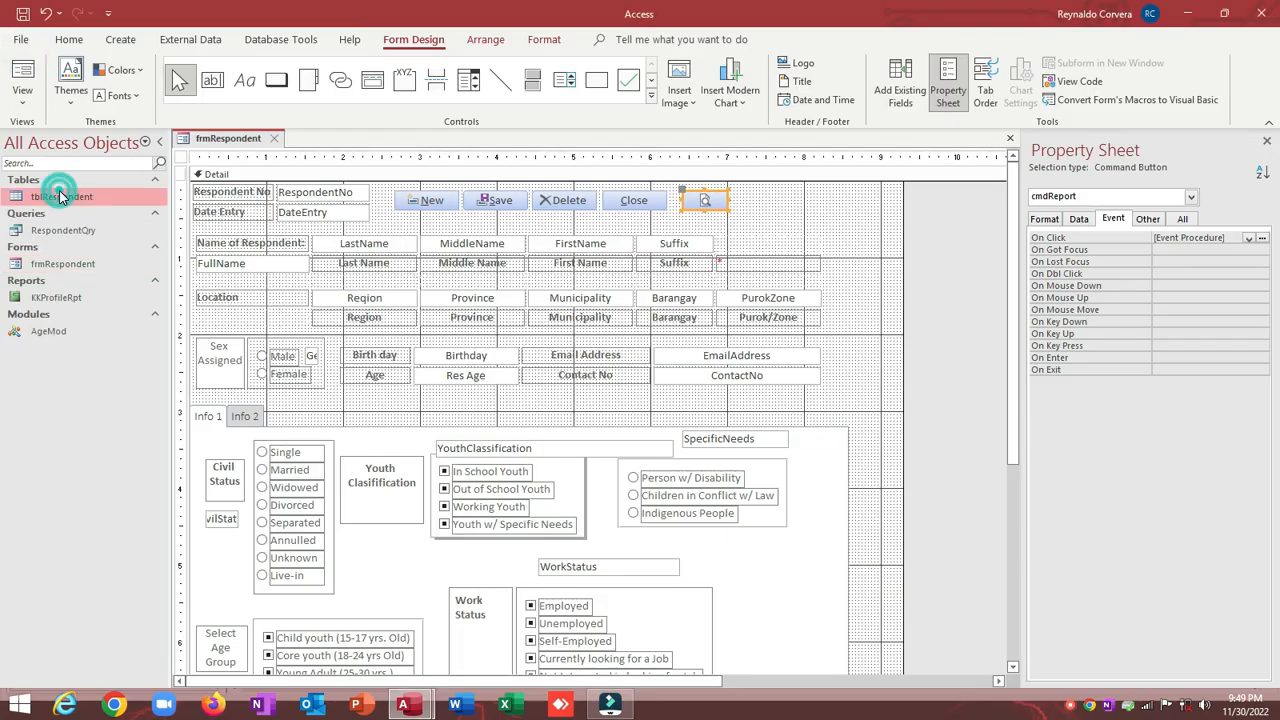
right_click(60, 196)
click(105, 221)
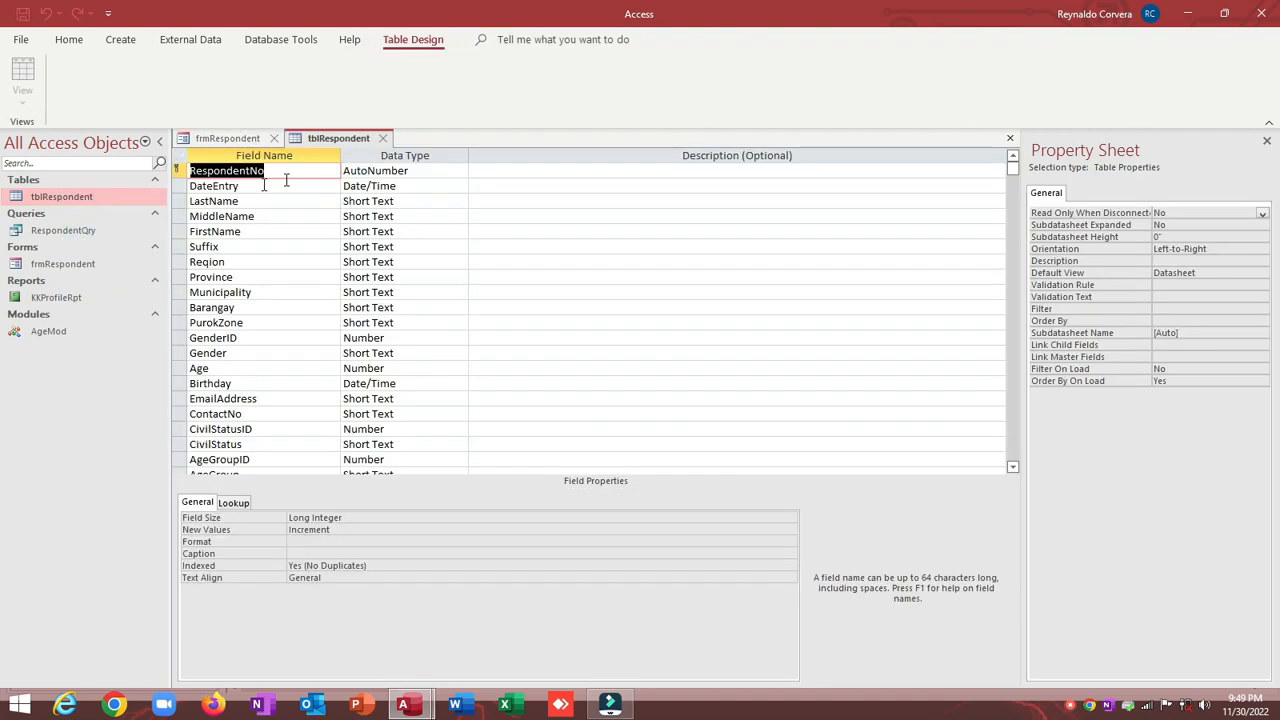
click(382, 138)
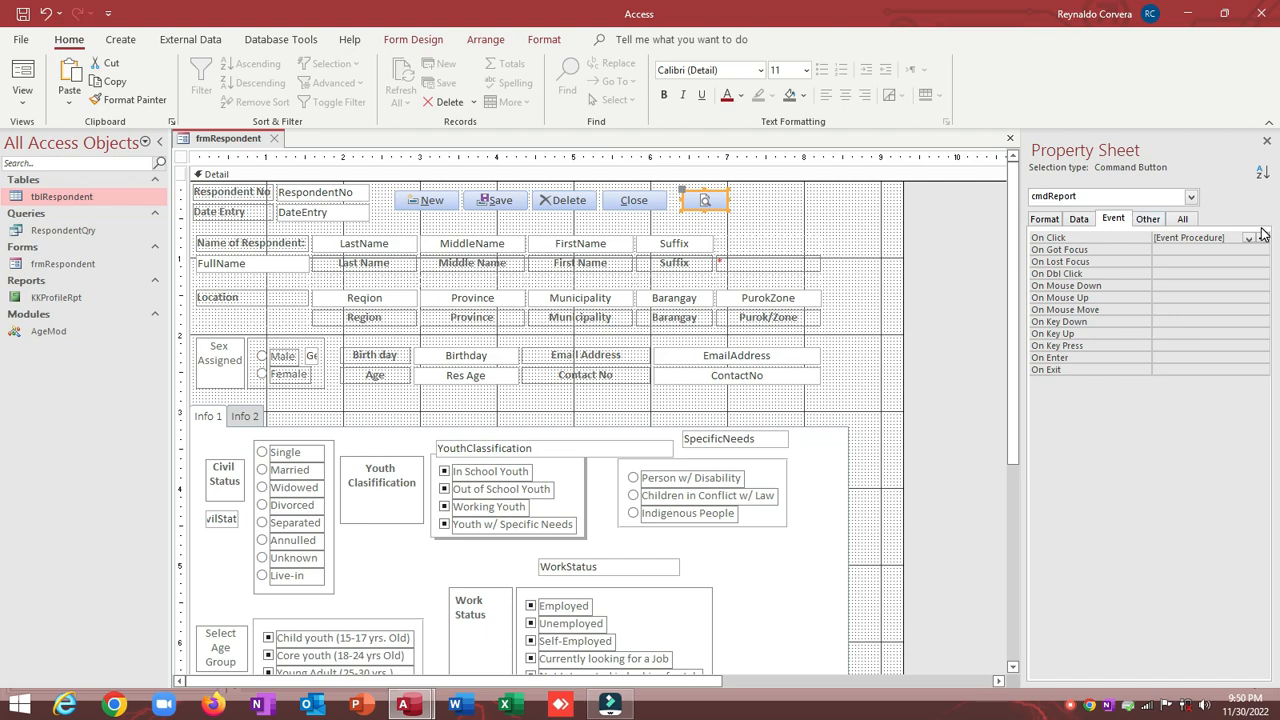
Step: In the cmdReport_Click code, change the criteria field name from ItemCode to RespondentNo
click(1263, 239)
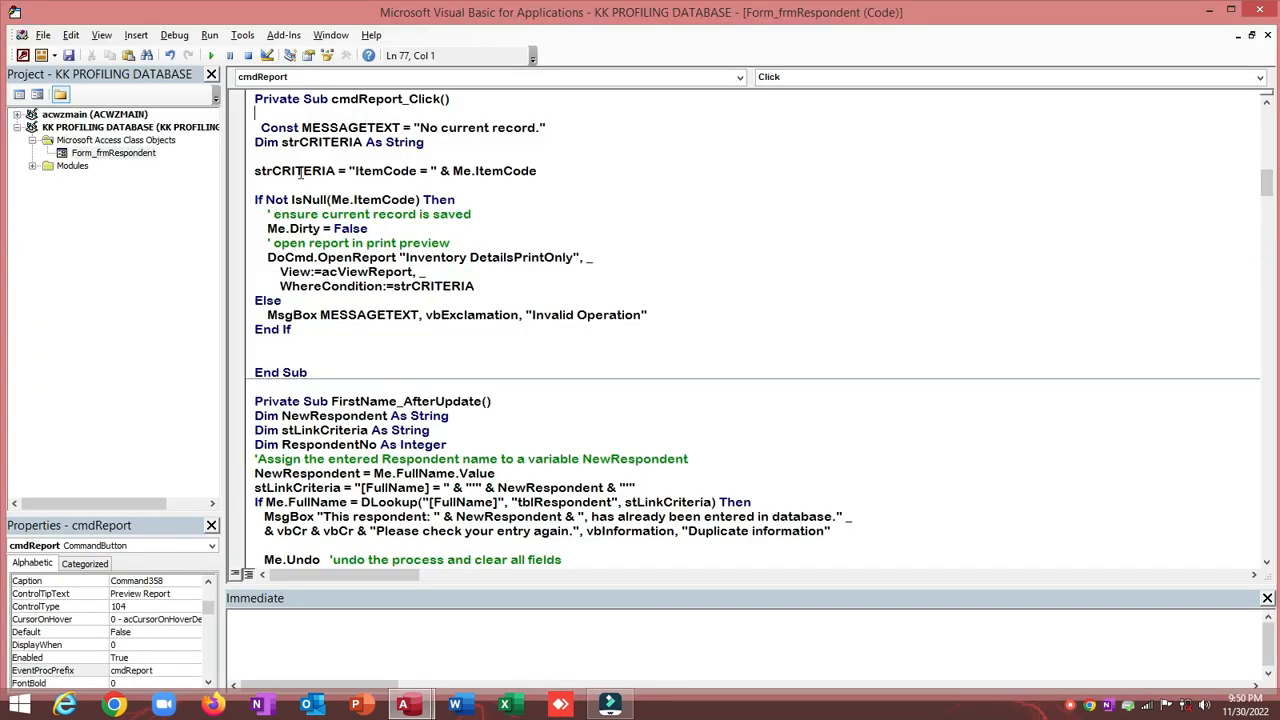
double_click(373, 170)
text(RespondentNo)
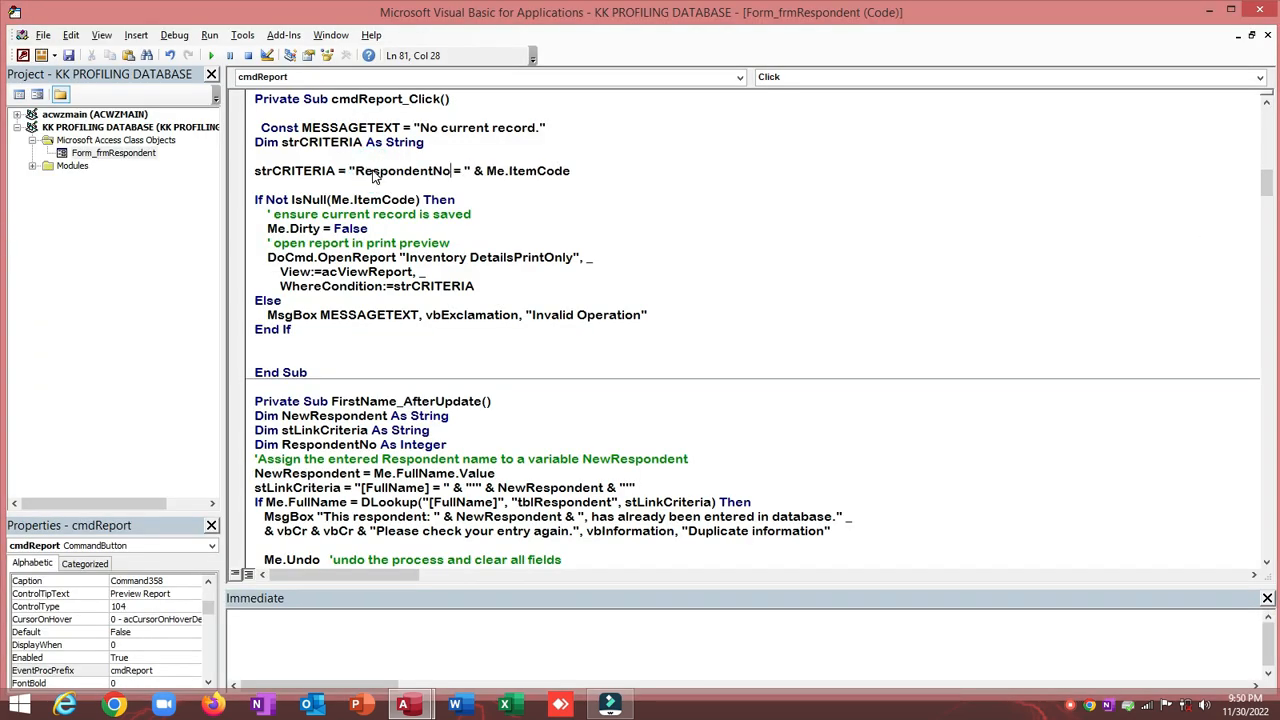
double_click(510, 171)
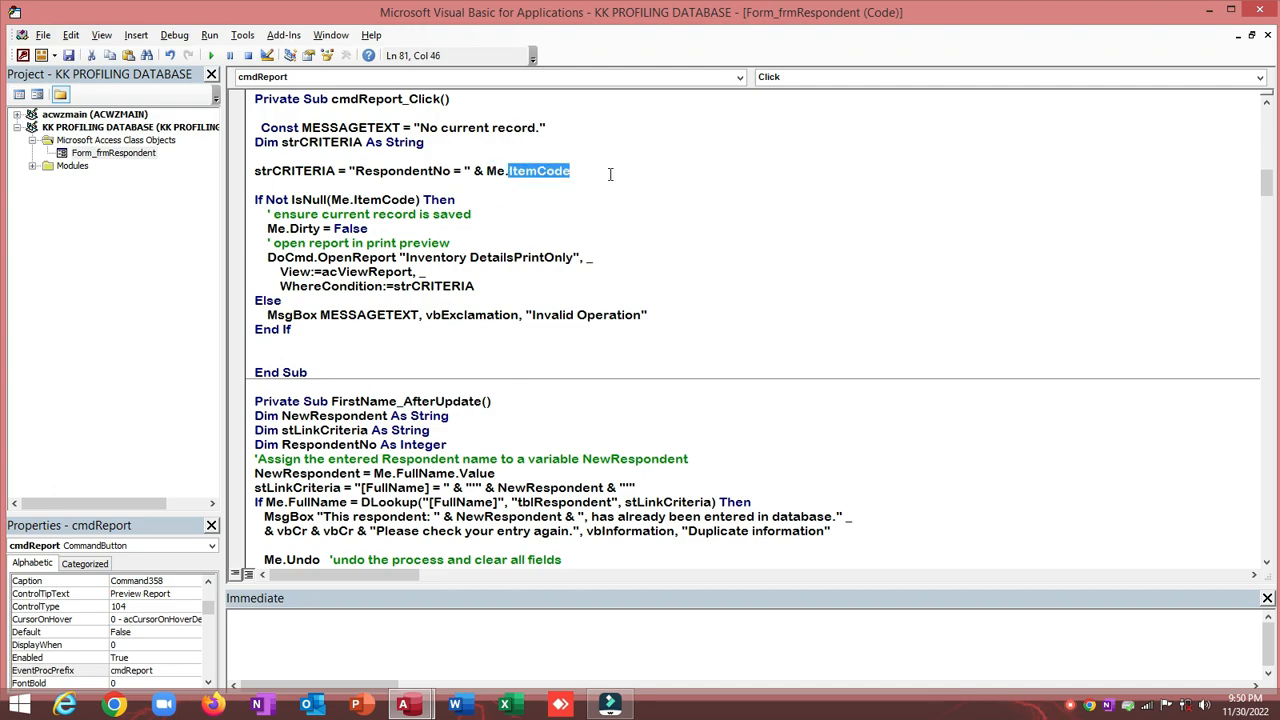
Step: Rename the respondent number text box to txtRespondentNo in the Property Sheet
key(alt+F11)
click(337, 196)
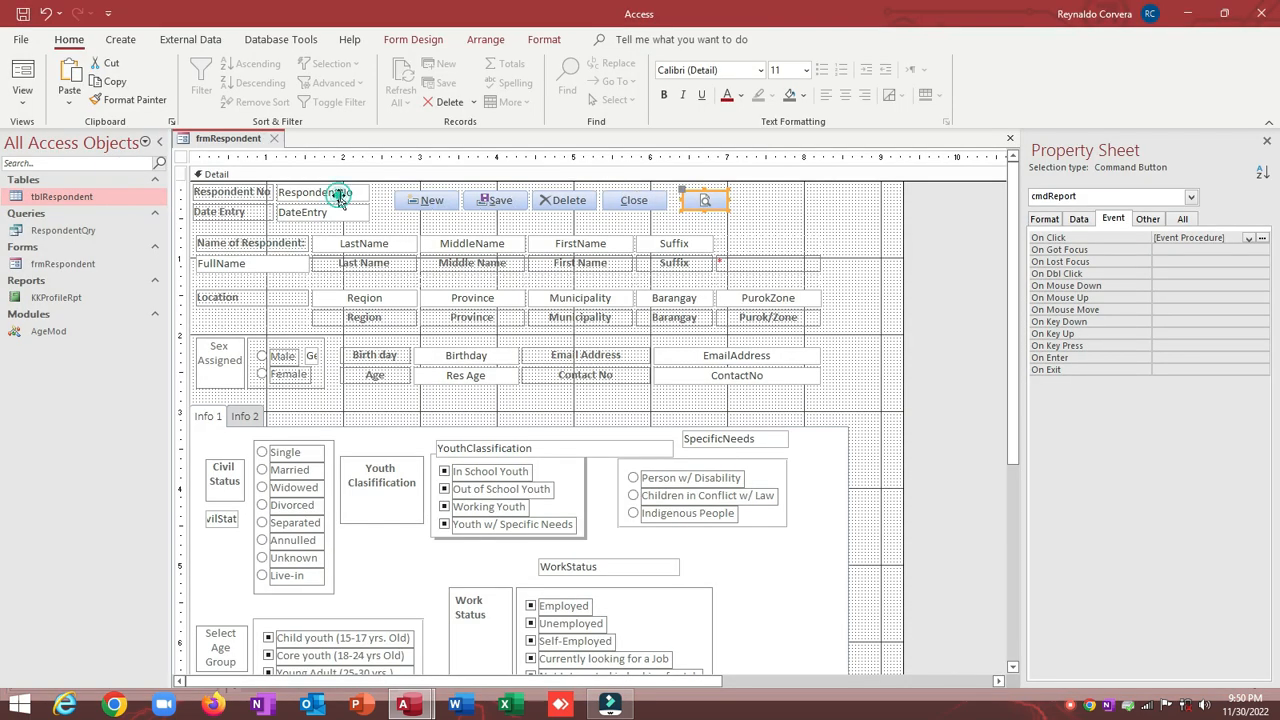
click(1140, 219)
click(1162, 237)
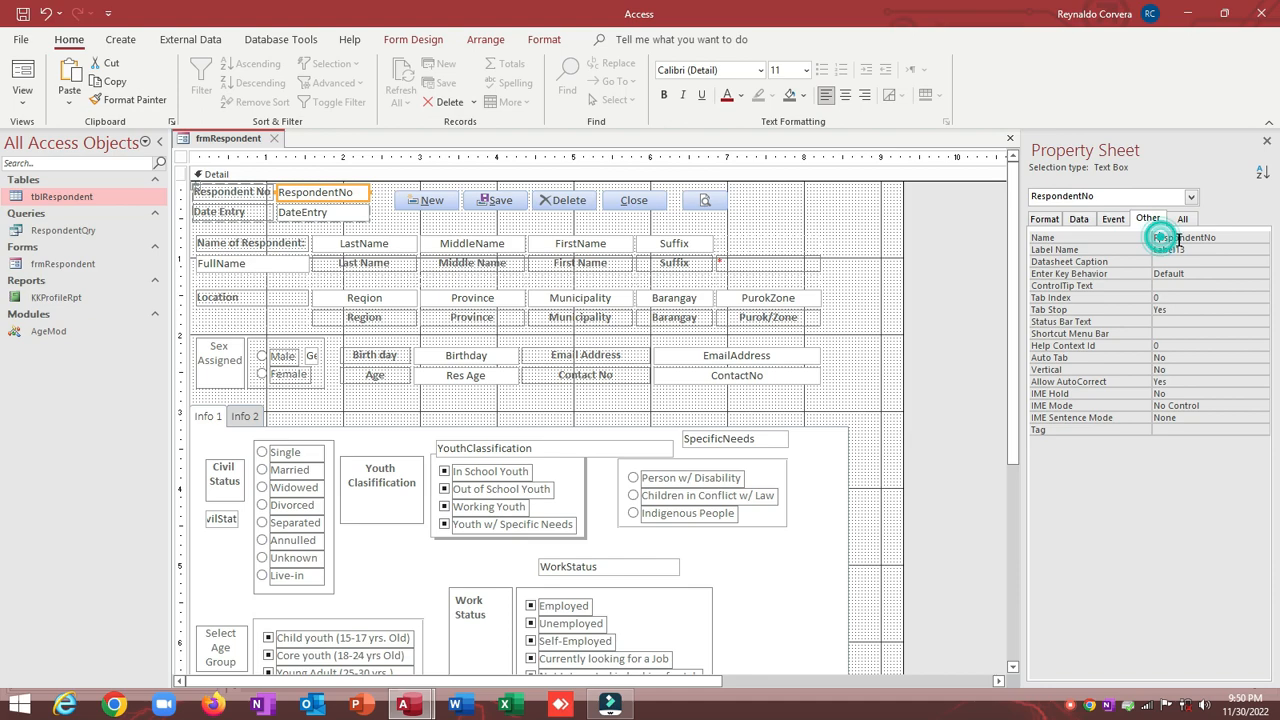
text(txt)
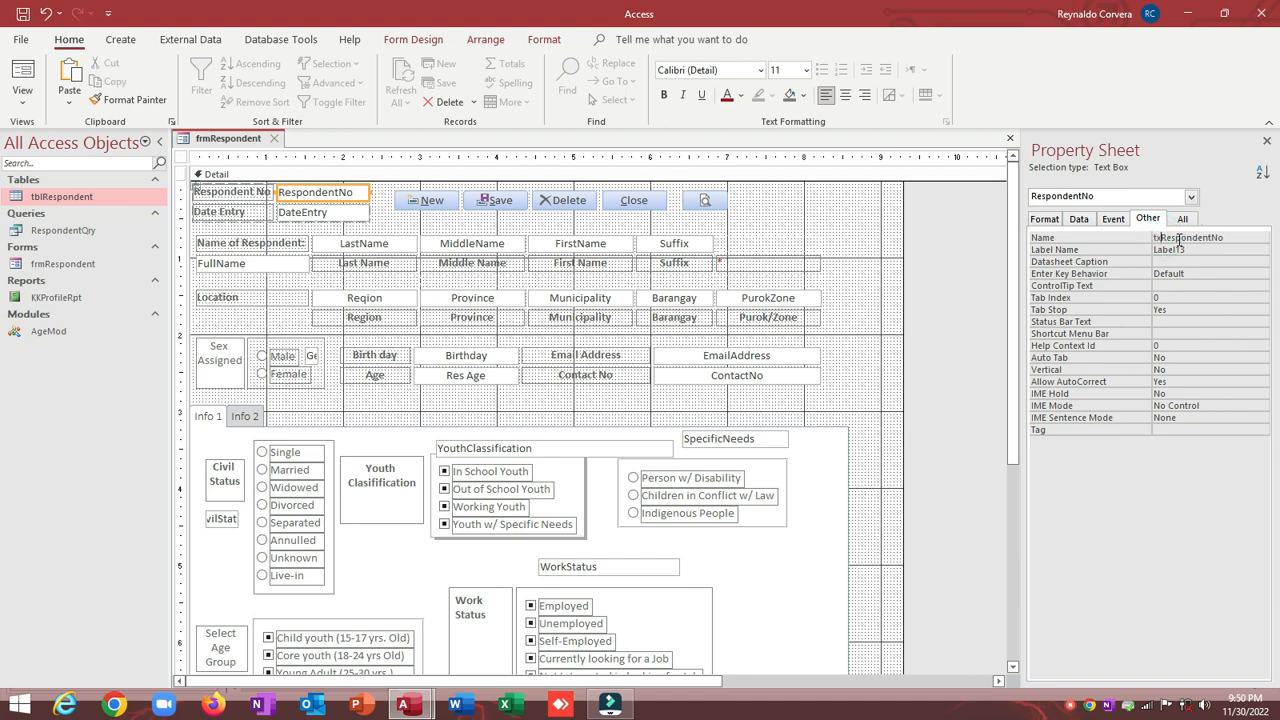
key(Return)
double_click(1180, 240)
key(ctrl+c)
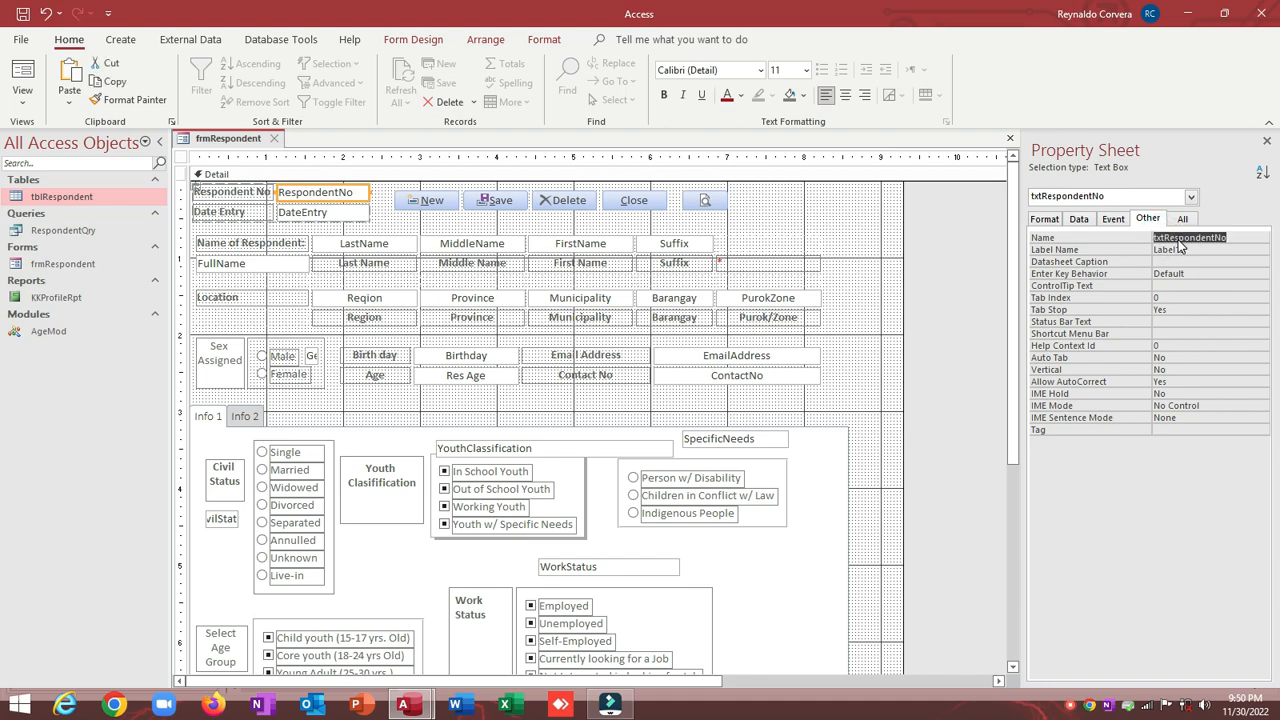
Step: Replace Me.ItemCode with Me.txtRespondentNo in both the criteria and the IsNull check
key(alt+F11)
key(ctrl+v)
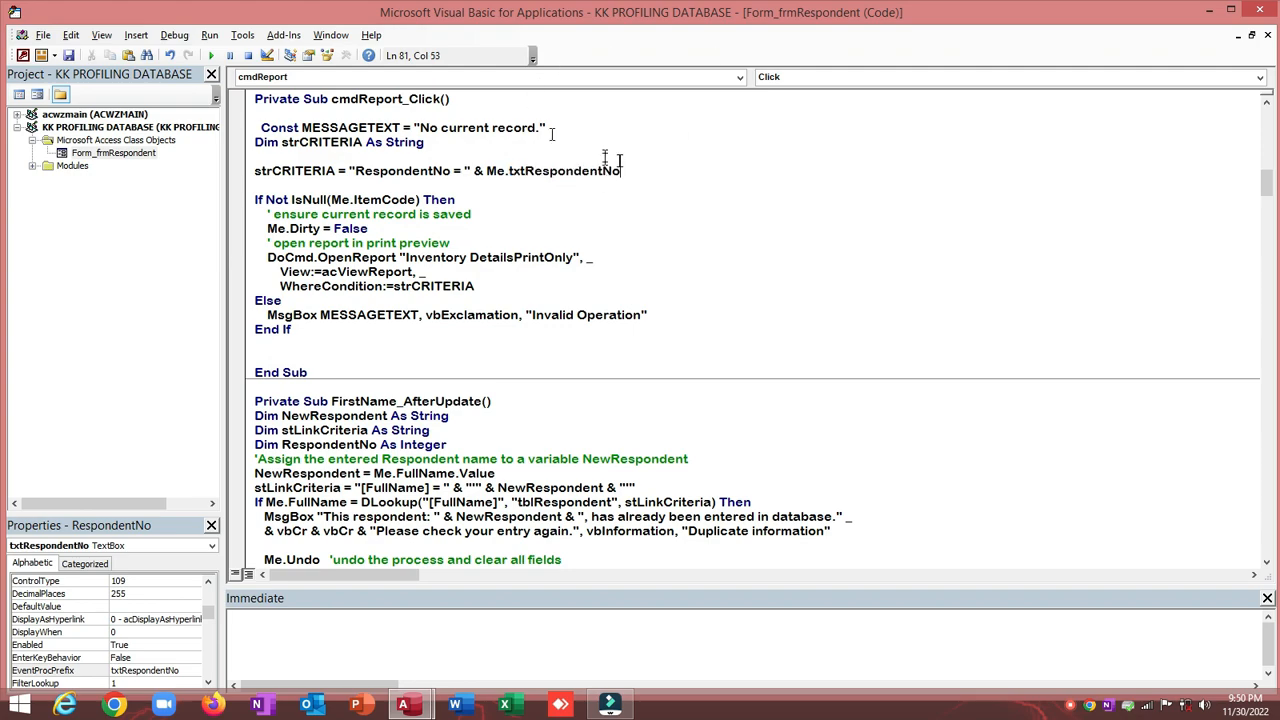
double_click(391, 172)
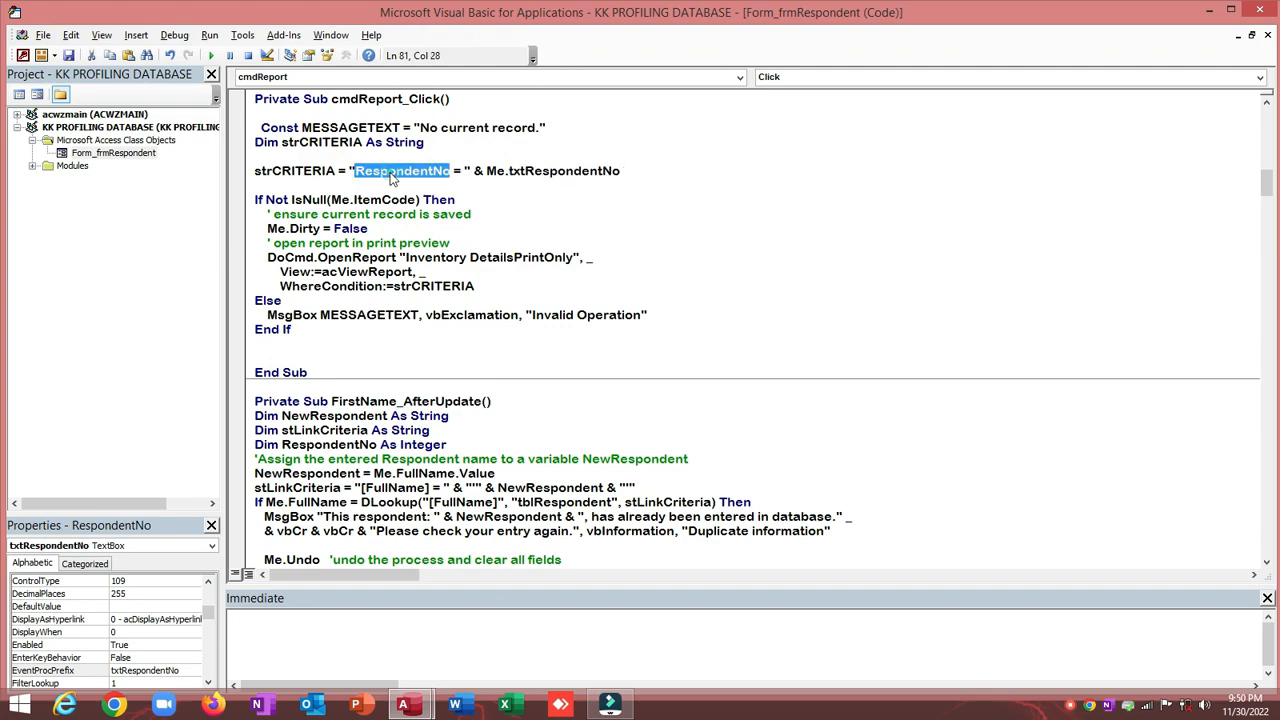
double_click(575, 172)
key(ctrl+c)
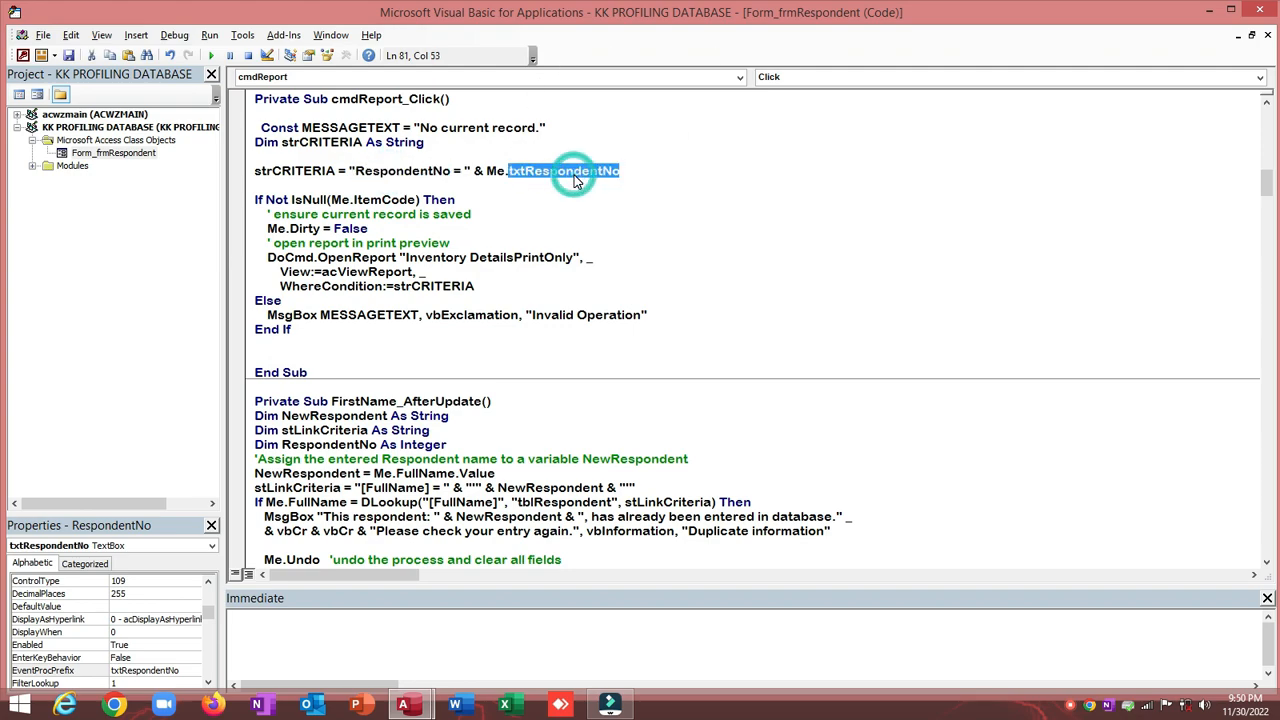
click(380, 199)
double_click(385, 199)
key(ctrl+v)
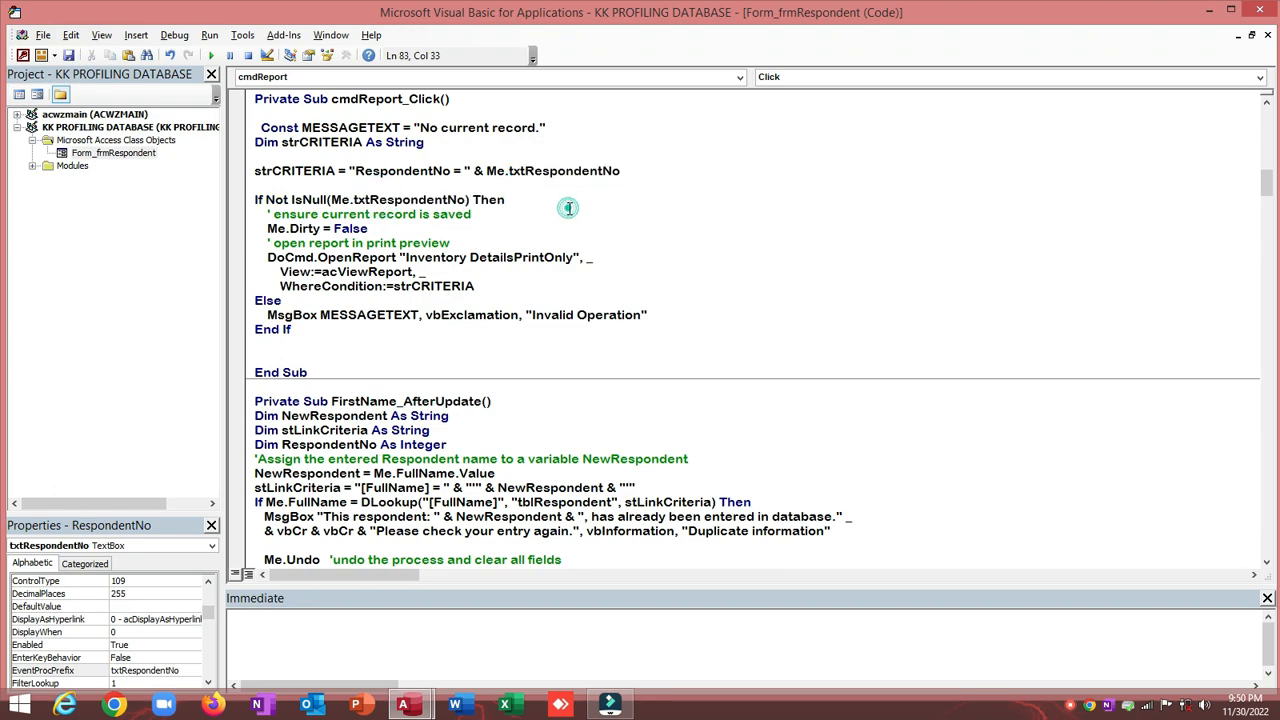
Step: Review the criteria field, the No current record message and the old report name in the code
click(568, 208)
drag(356, 172, 455, 172)
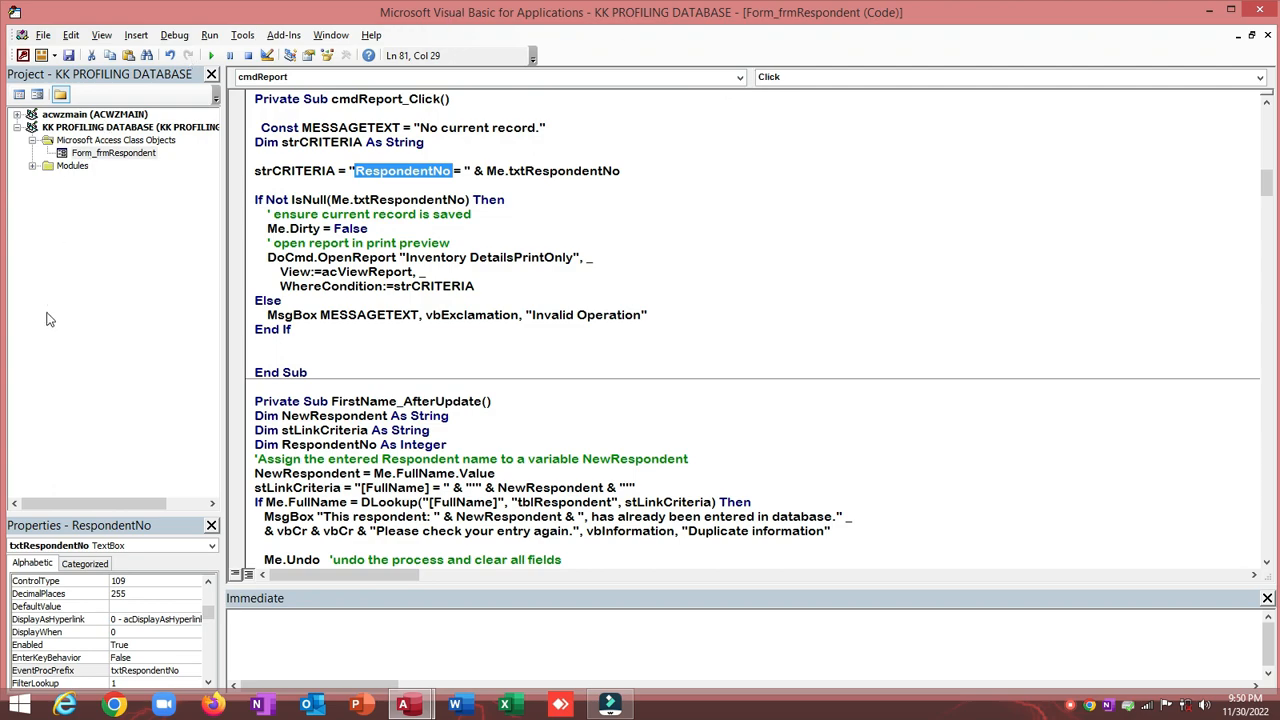
drag(420, 127, 505, 127)
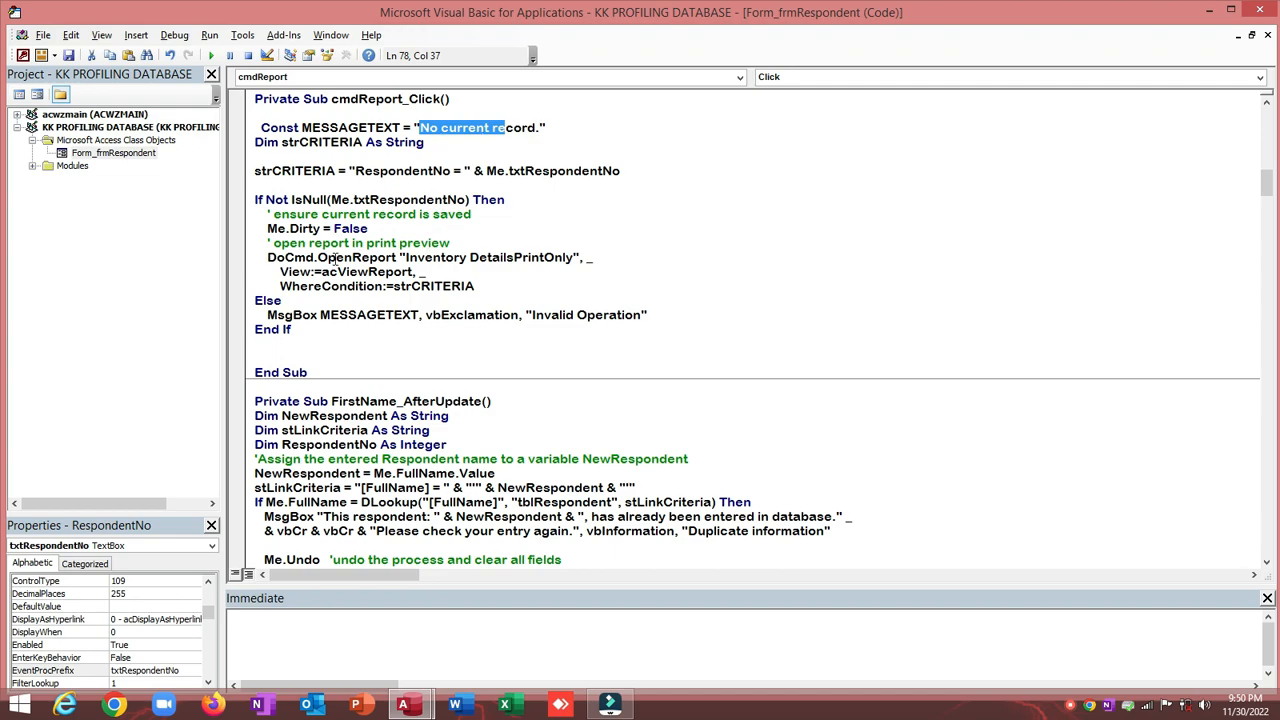
drag(407, 257, 556, 258)
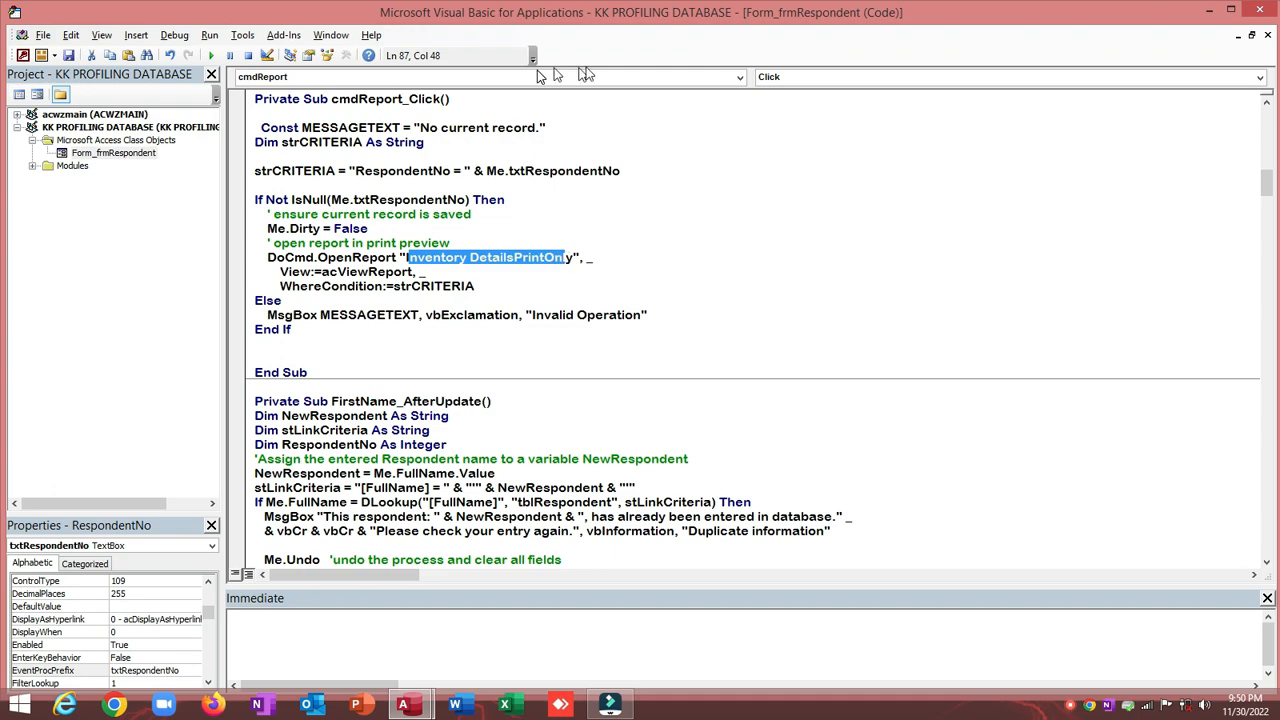
Step: Copy the KKProfileRpt name and paste it over Inventory DetailsPrintOnly in DoCmd.OpenReport
click(22, 55)
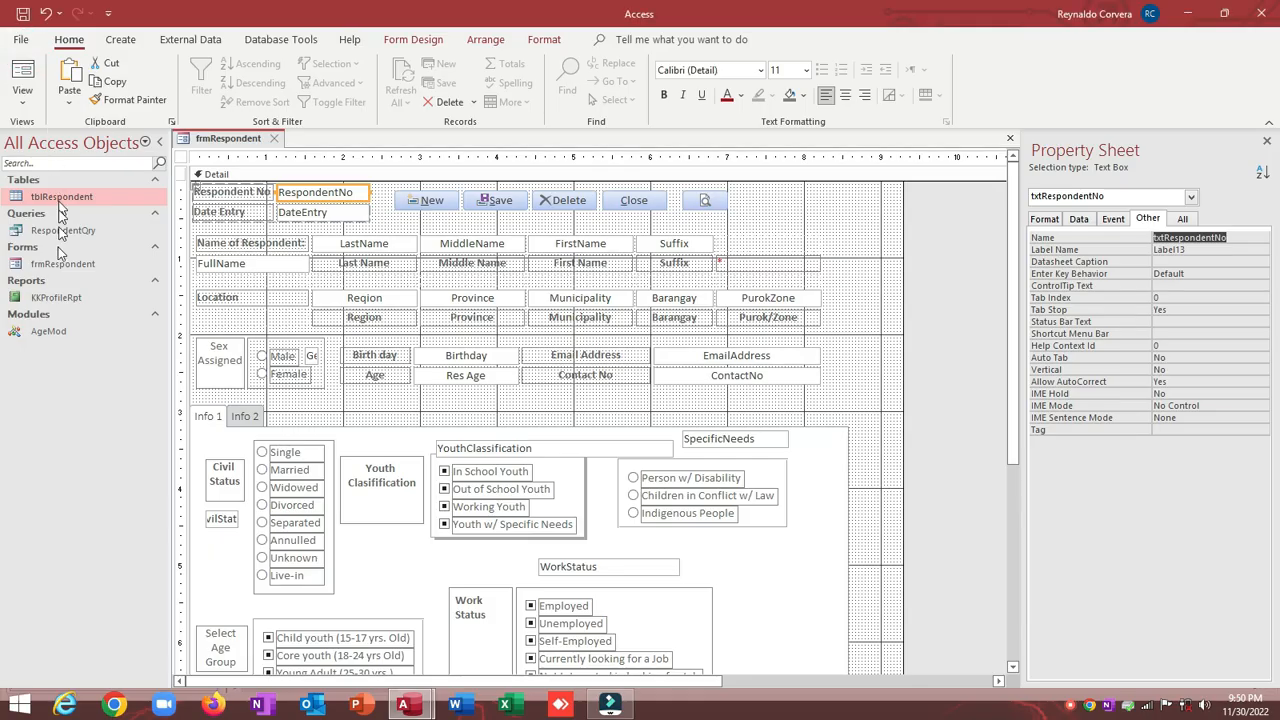
click(53, 302)
click(53, 300)
key(ctrl+c)
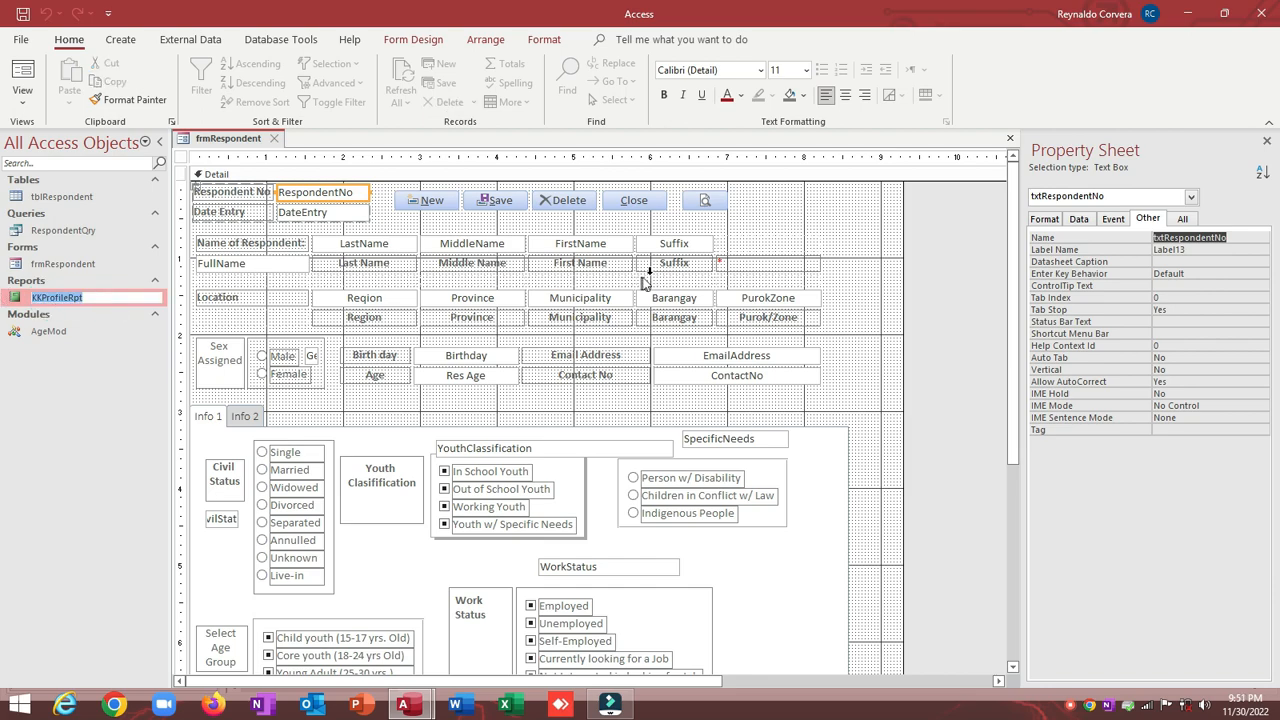
click(705, 201)
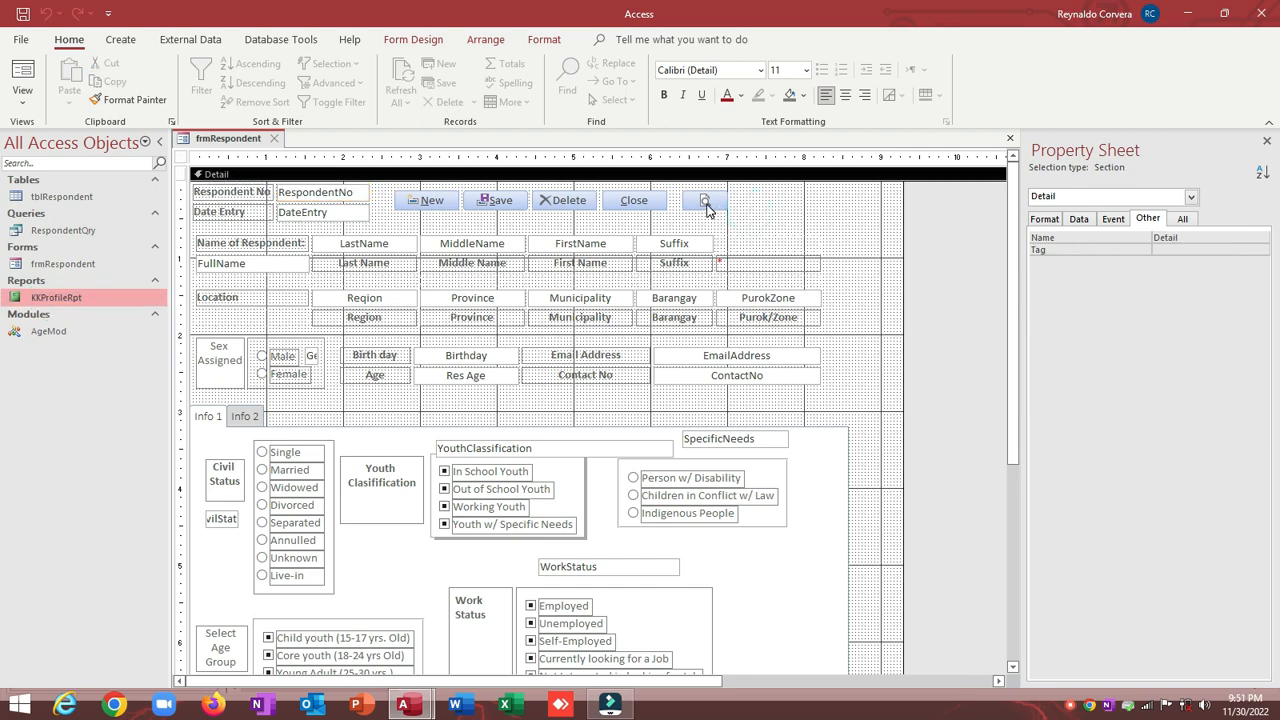
click(1113, 218)
click(1268, 240)
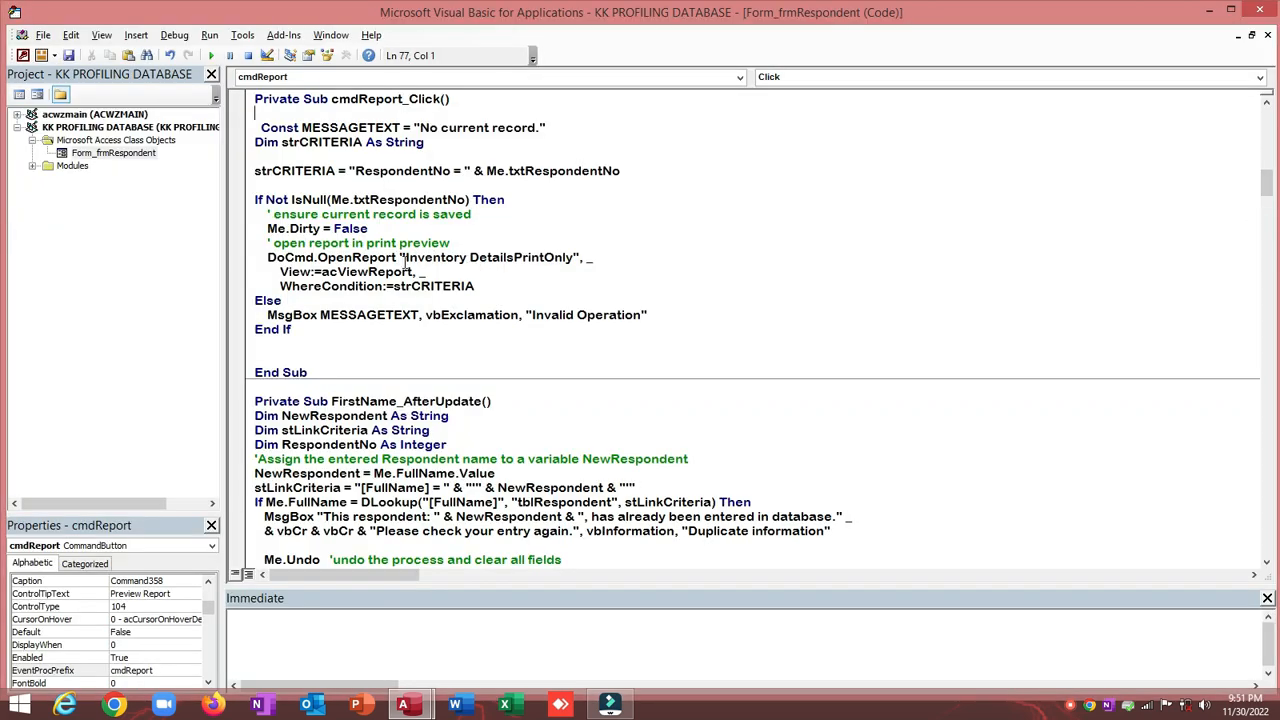
drag(405, 258, 570, 260)
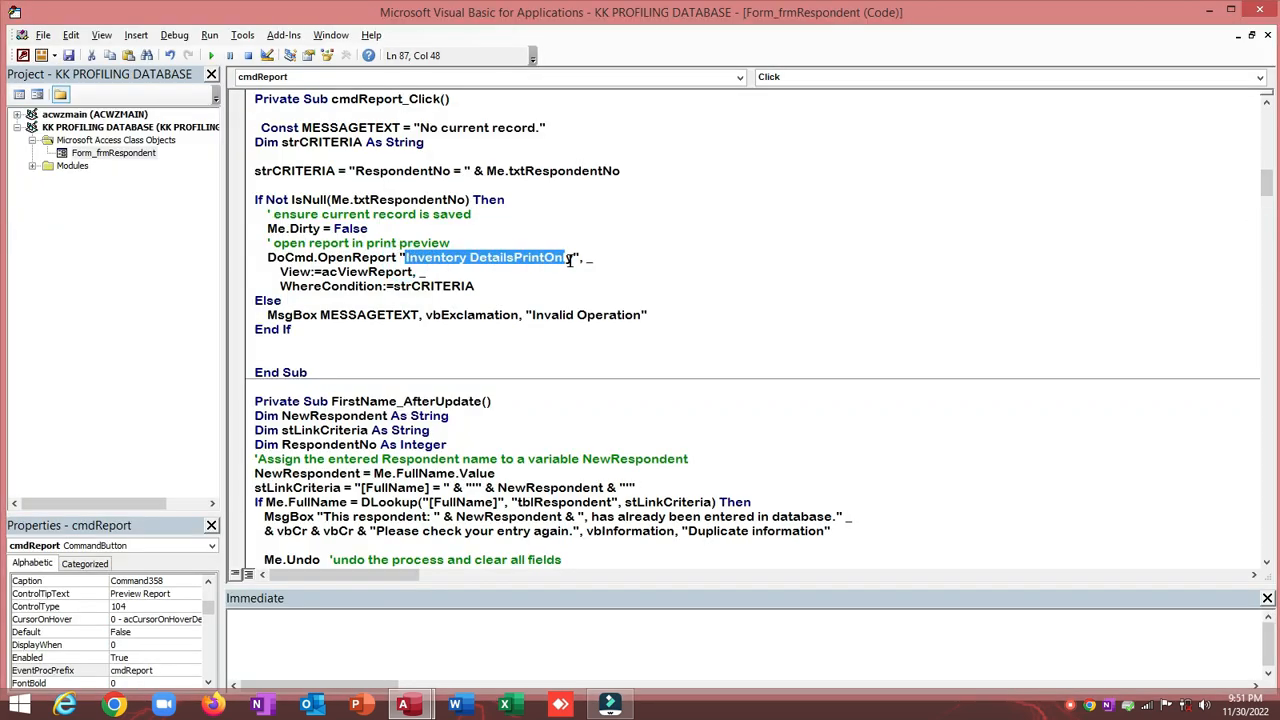
key(ctrl+v)
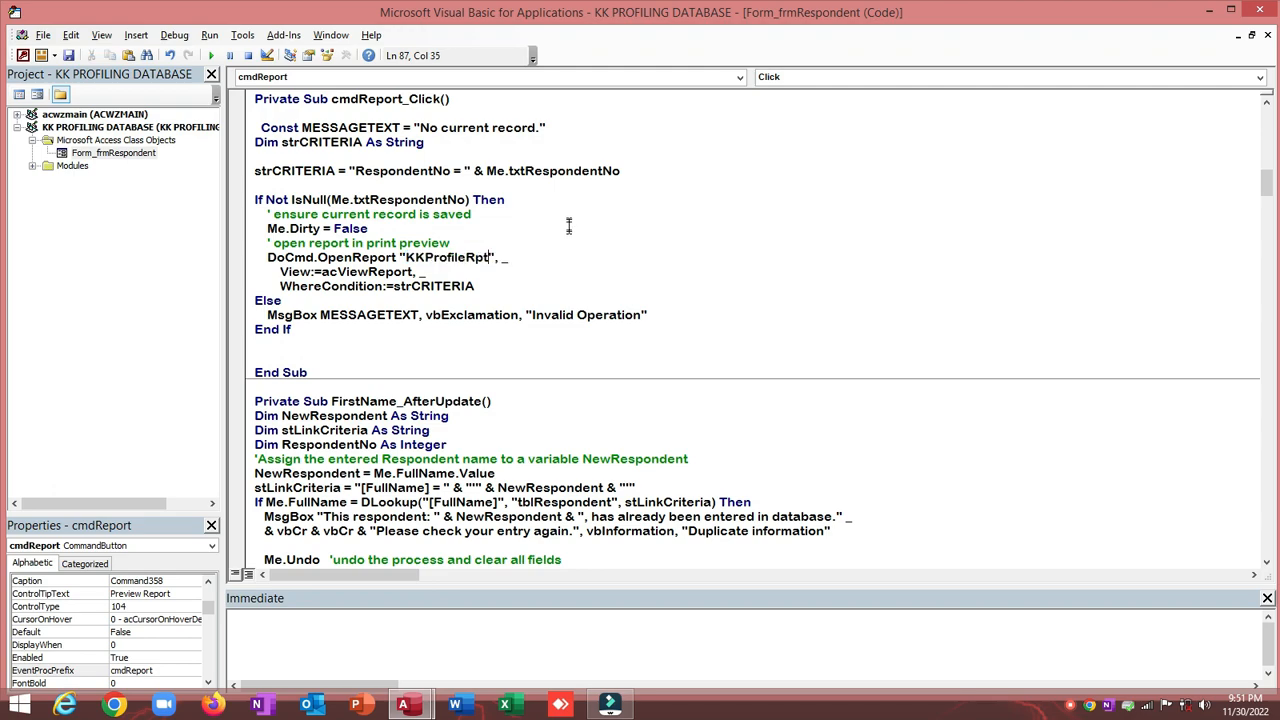
Step: Review the WhereCondition argument and close the VBA editor
click(566, 226)
drag(276, 286, 478, 287)
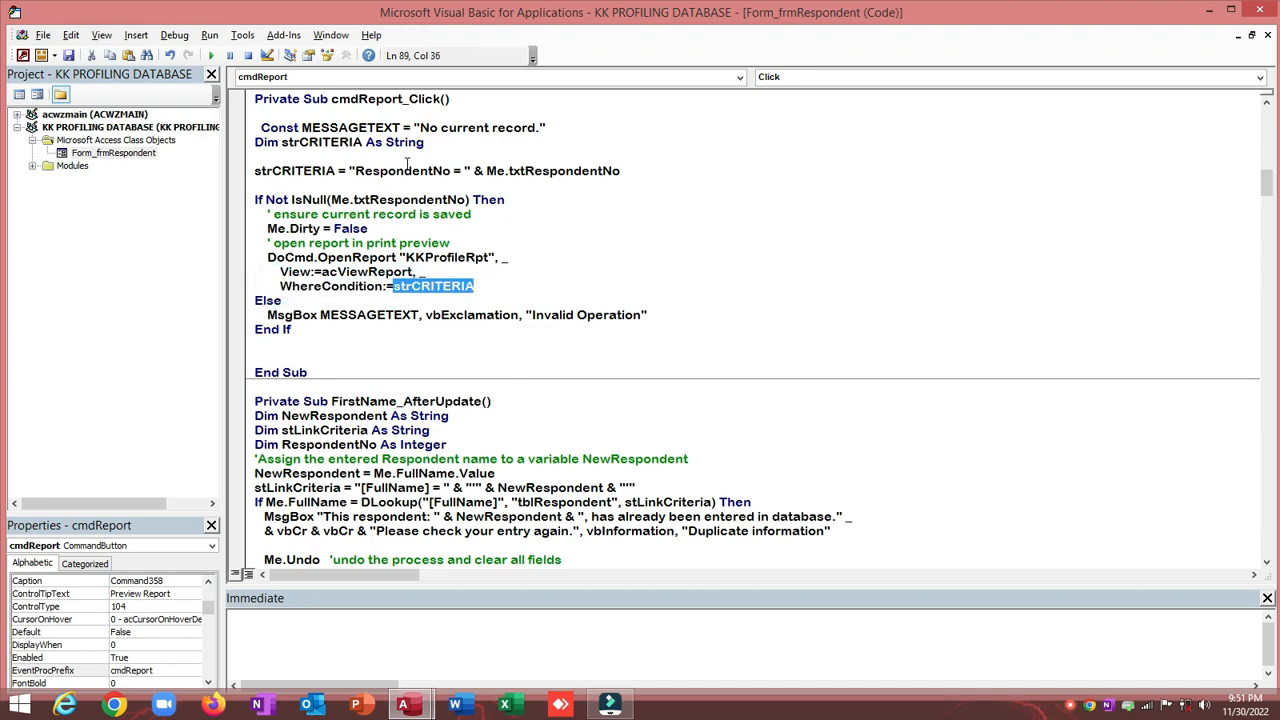
click(1258, 12)
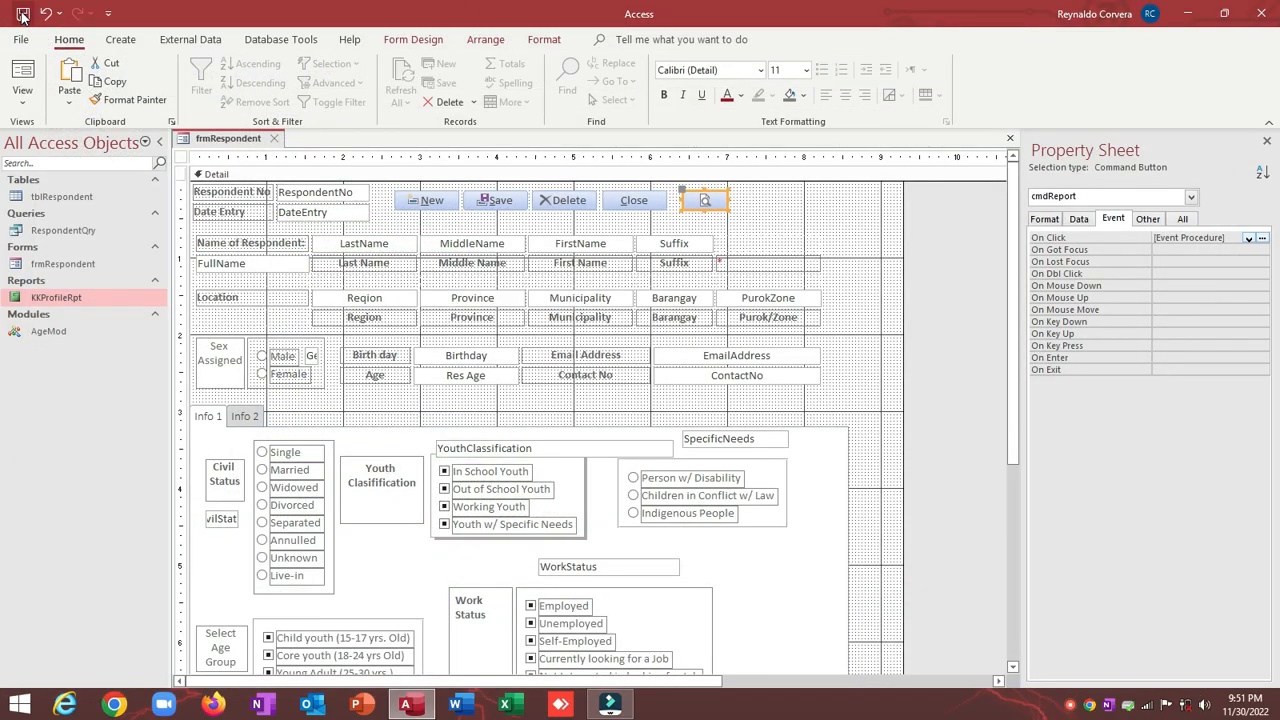
Step: Run frmRespondent in Form View and confirm Preview on a blank record gives the no-current-record warning
click(22, 75)
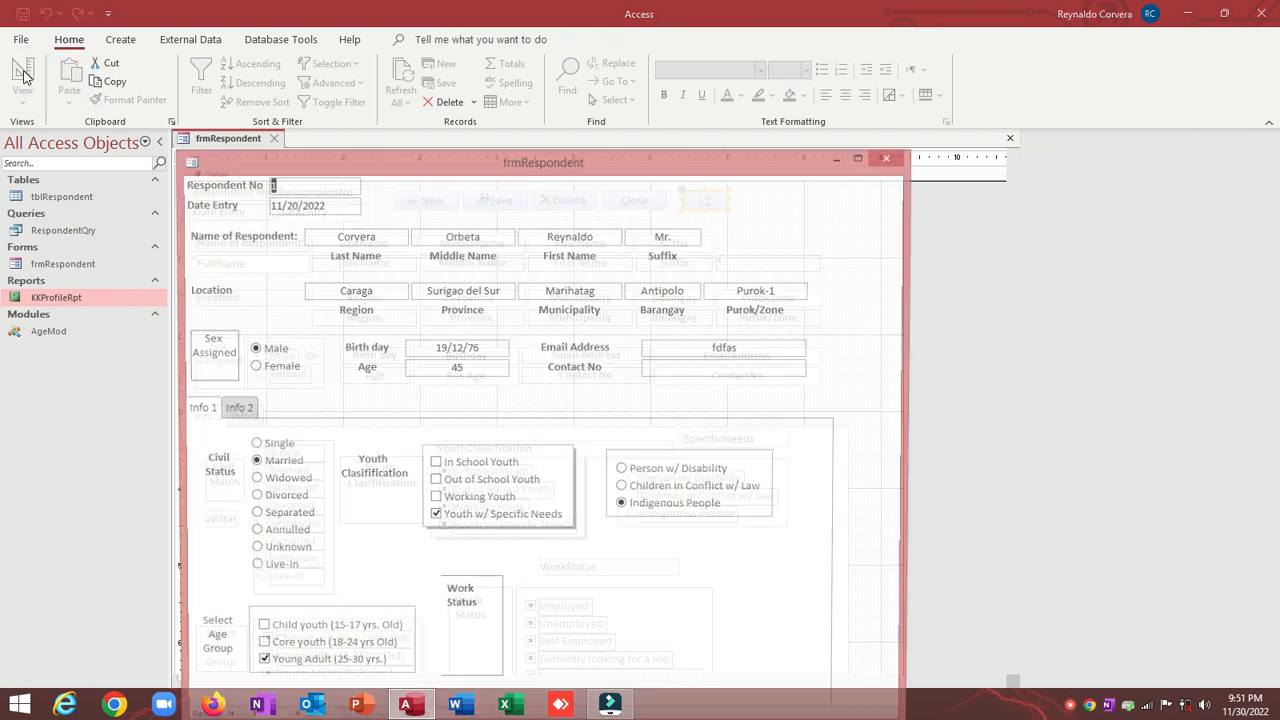
drag(222, 154, 226, 78)
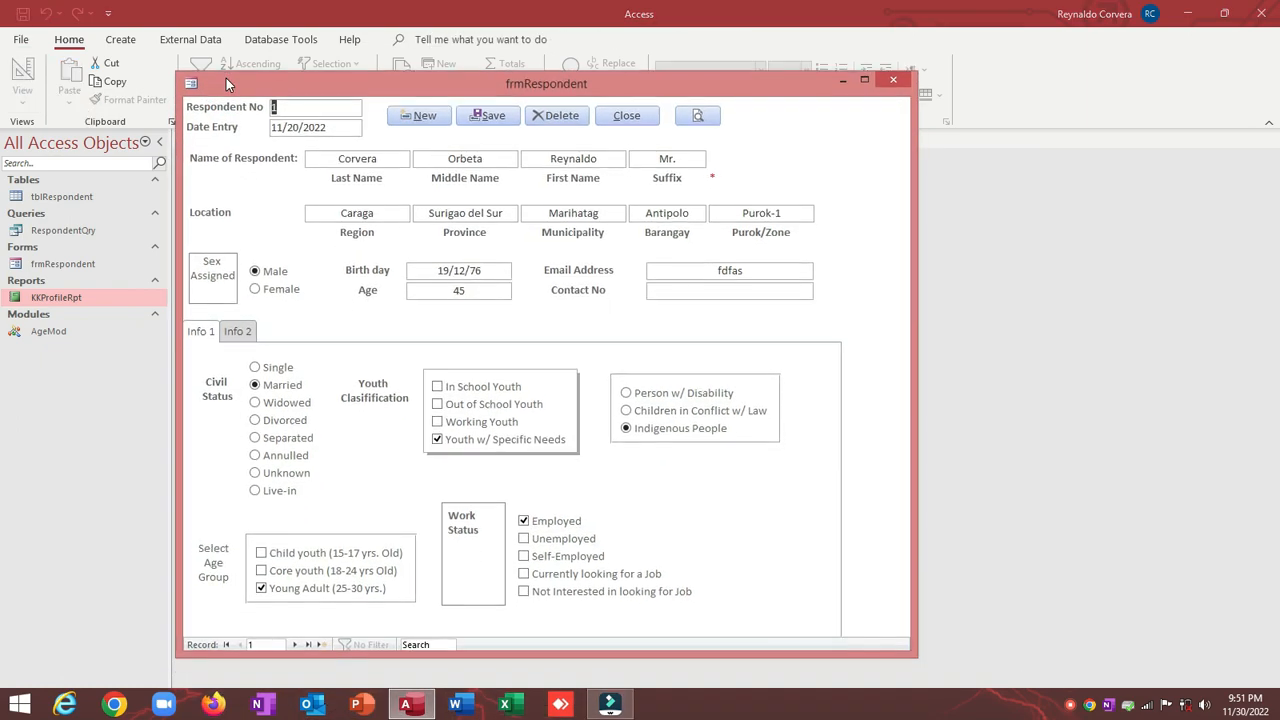
click(324, 644)
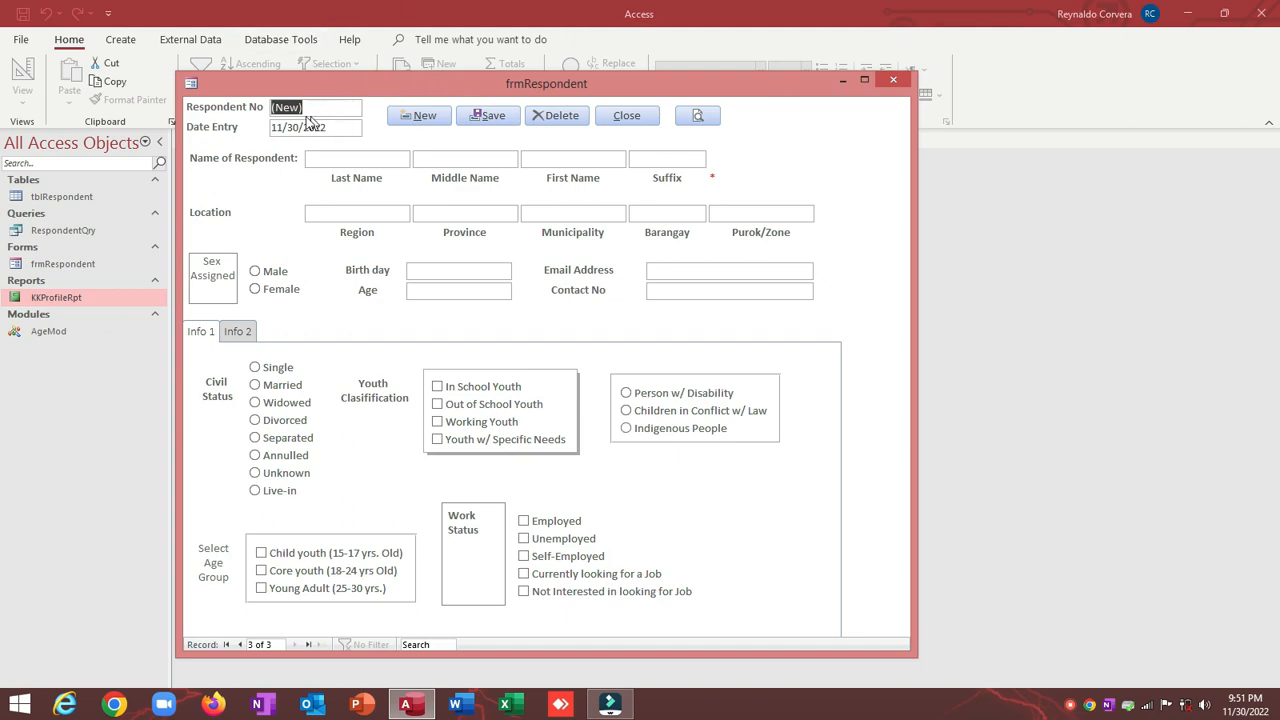
click(700, 117)
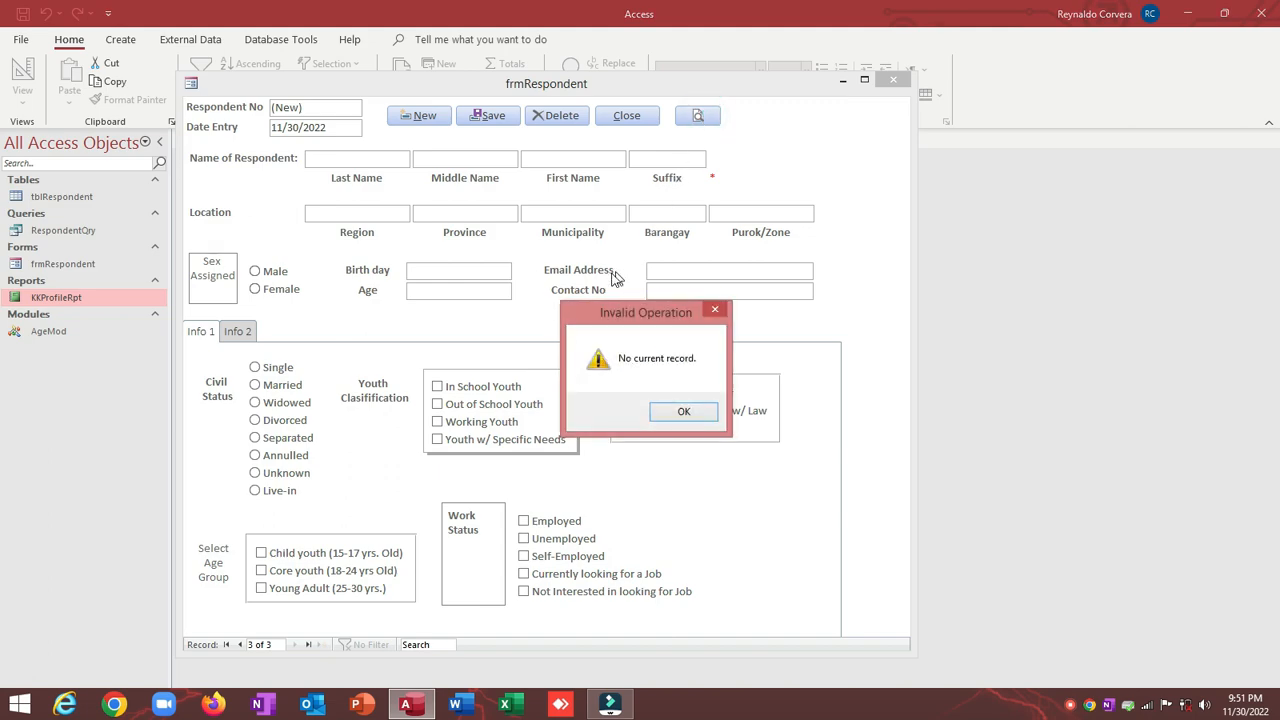
click(684, 411)
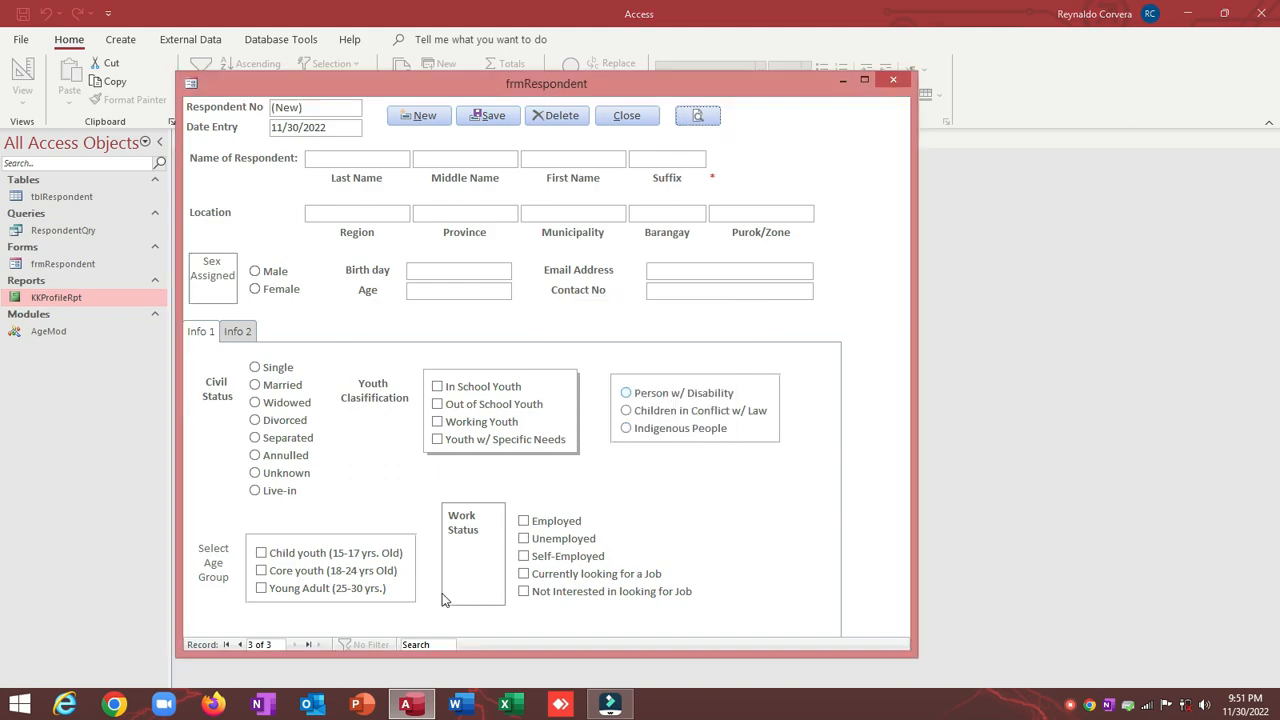
Step: Go to respondent record 1 and open its KK Profiling Report
click(228, 644)
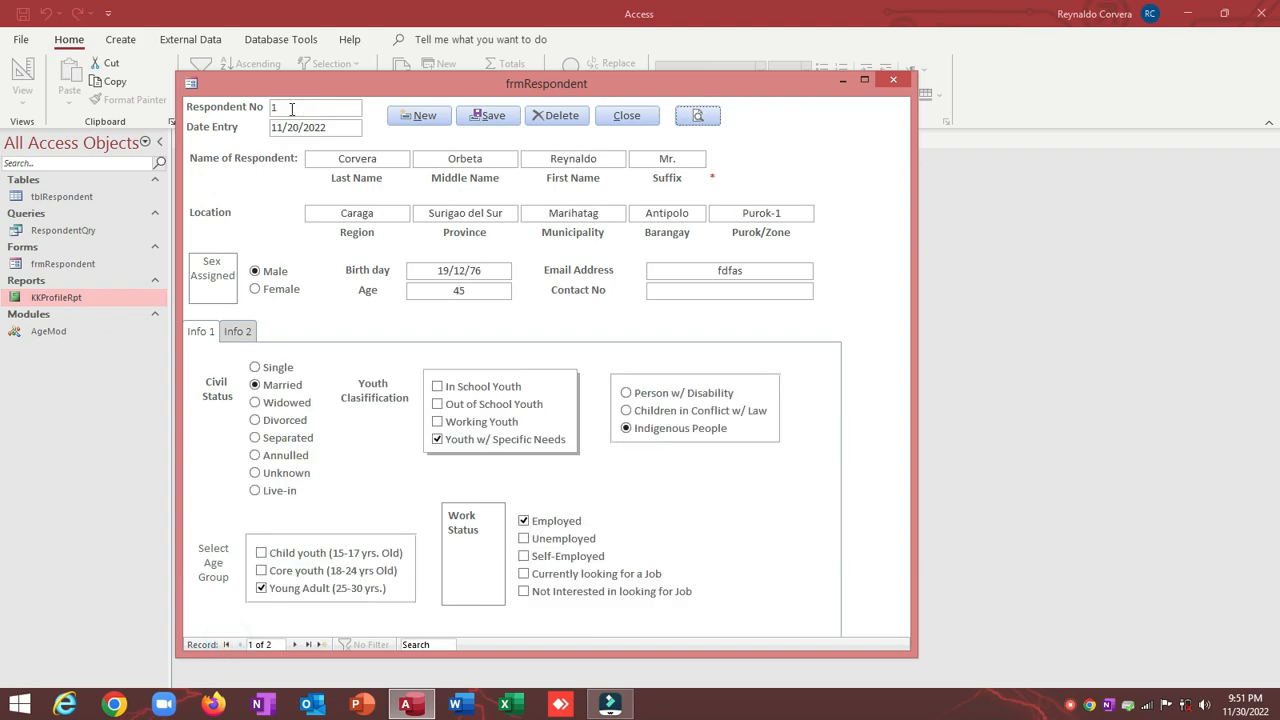
drag(291, 108, 213, 107)
click(697, 117)
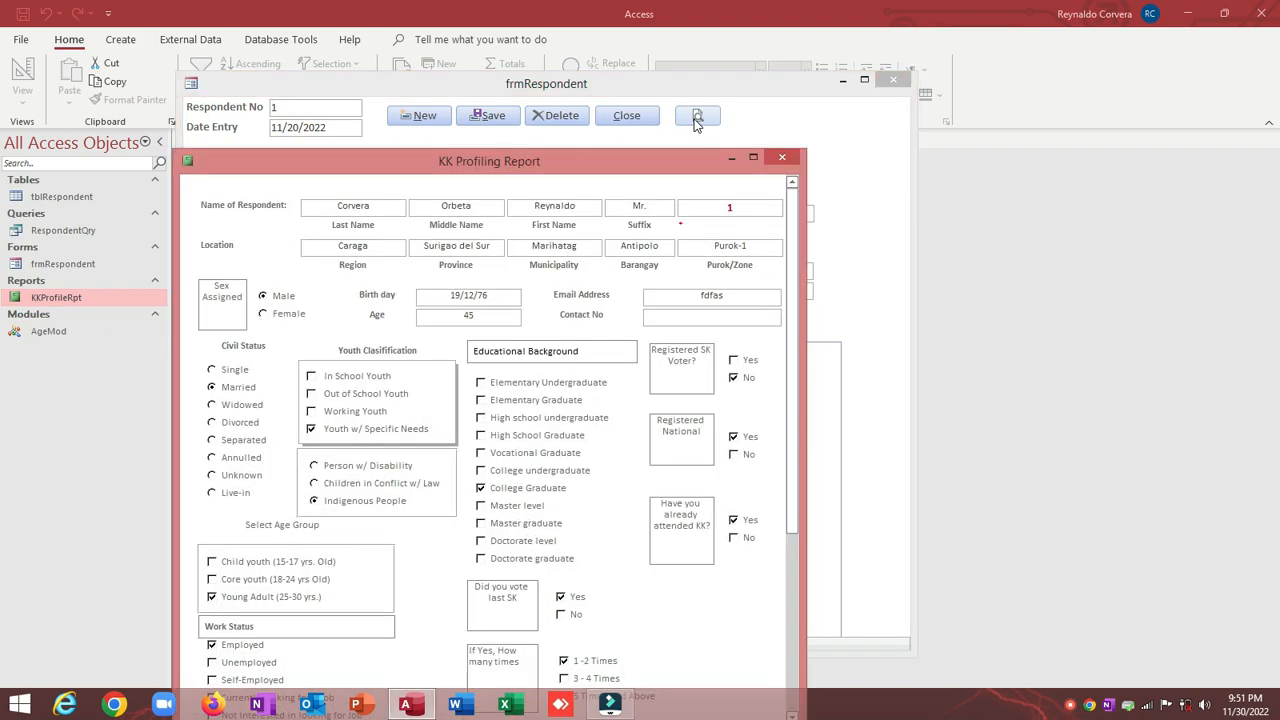
Step: Print the report to the Adobe PDF printer as KK Profiling Report.pdf on the Desktop
drag(652, 163, 775, 85)
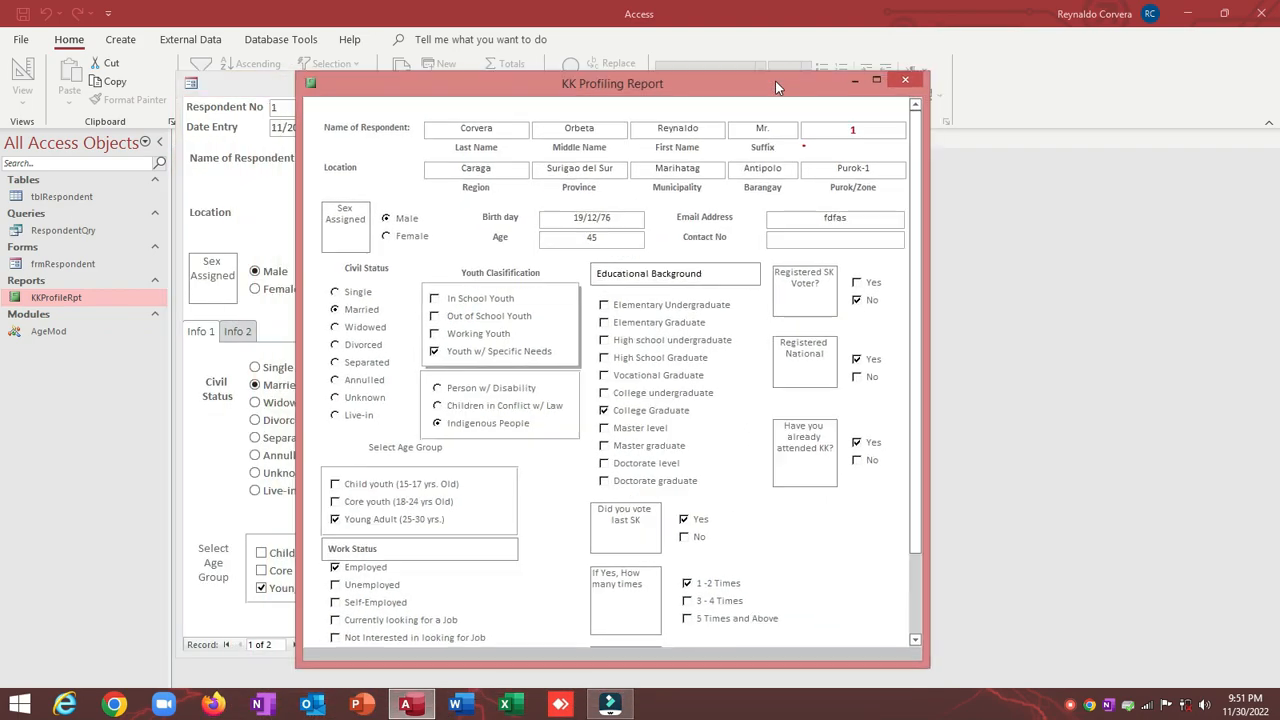
mouse_move(912, 133)
mouse_down()
mouse_move(909, 123)
mouse_move(922, 274)
mouse_move(925, 111)
mouse_move(923, 201)
mouse_move(915, 122)
mouse_up()
key(ctrl+p)
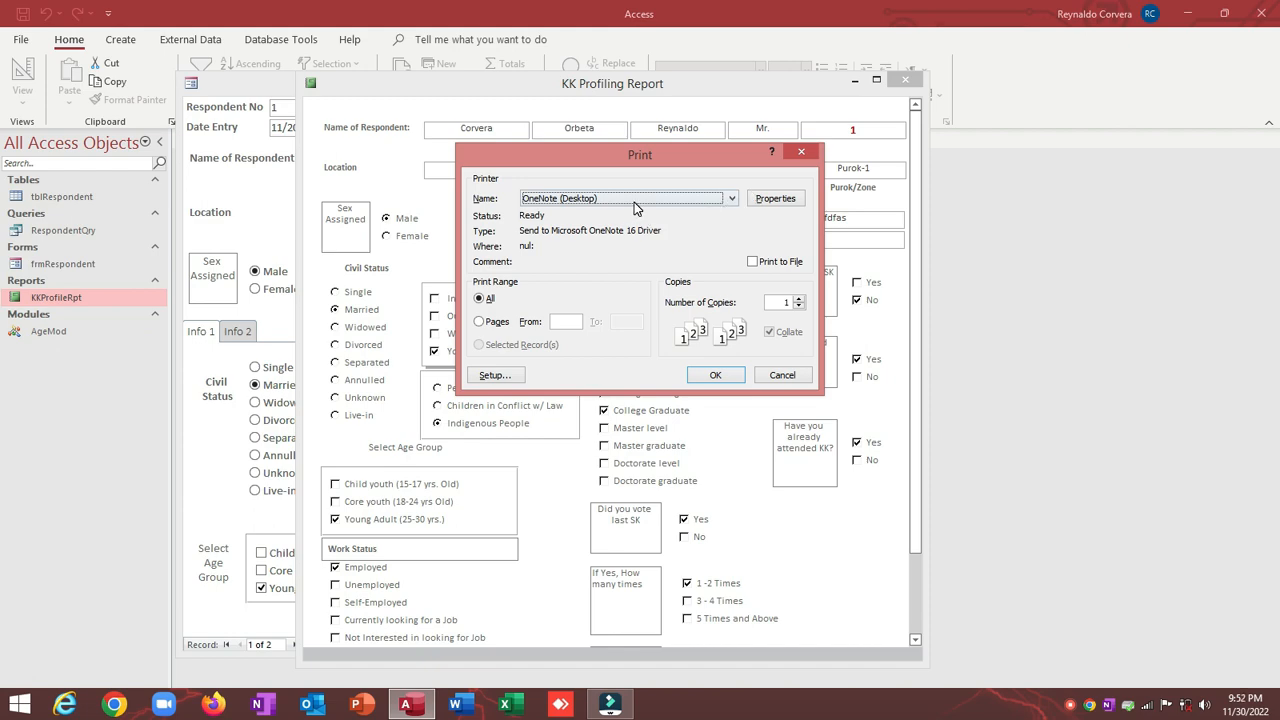
click(634, 202)
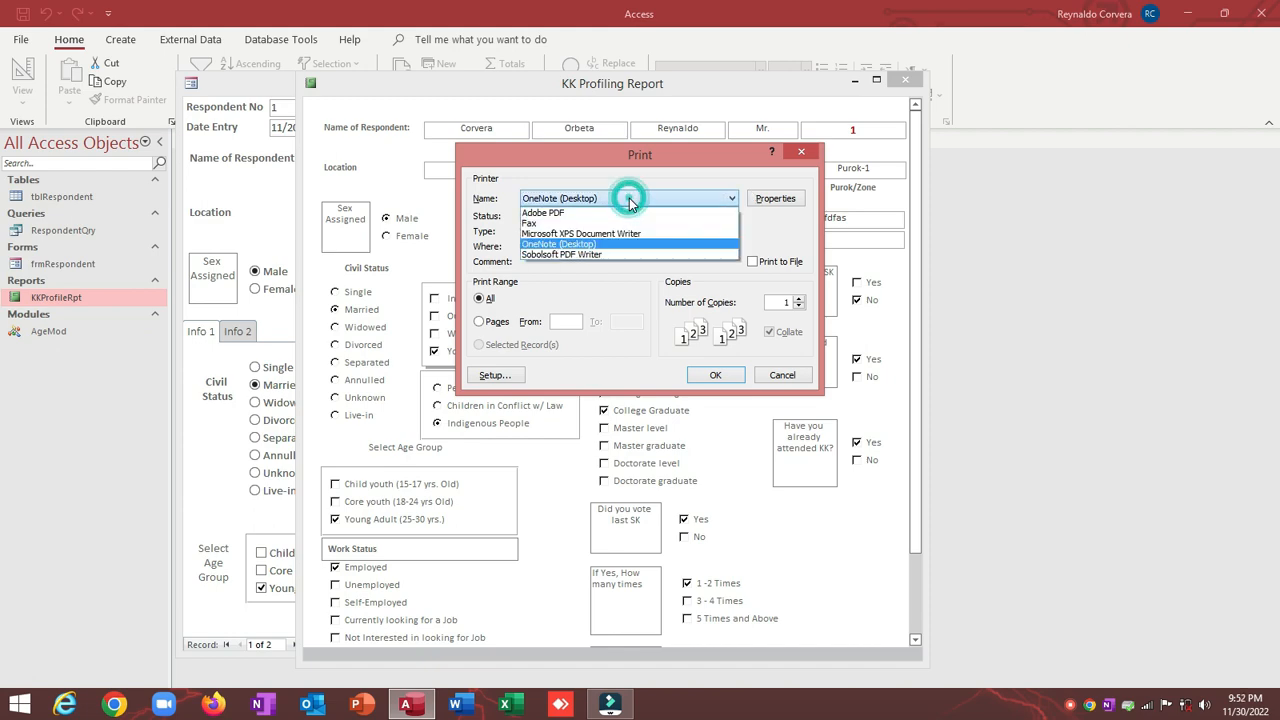
click(560, 212)
click(715, 376)
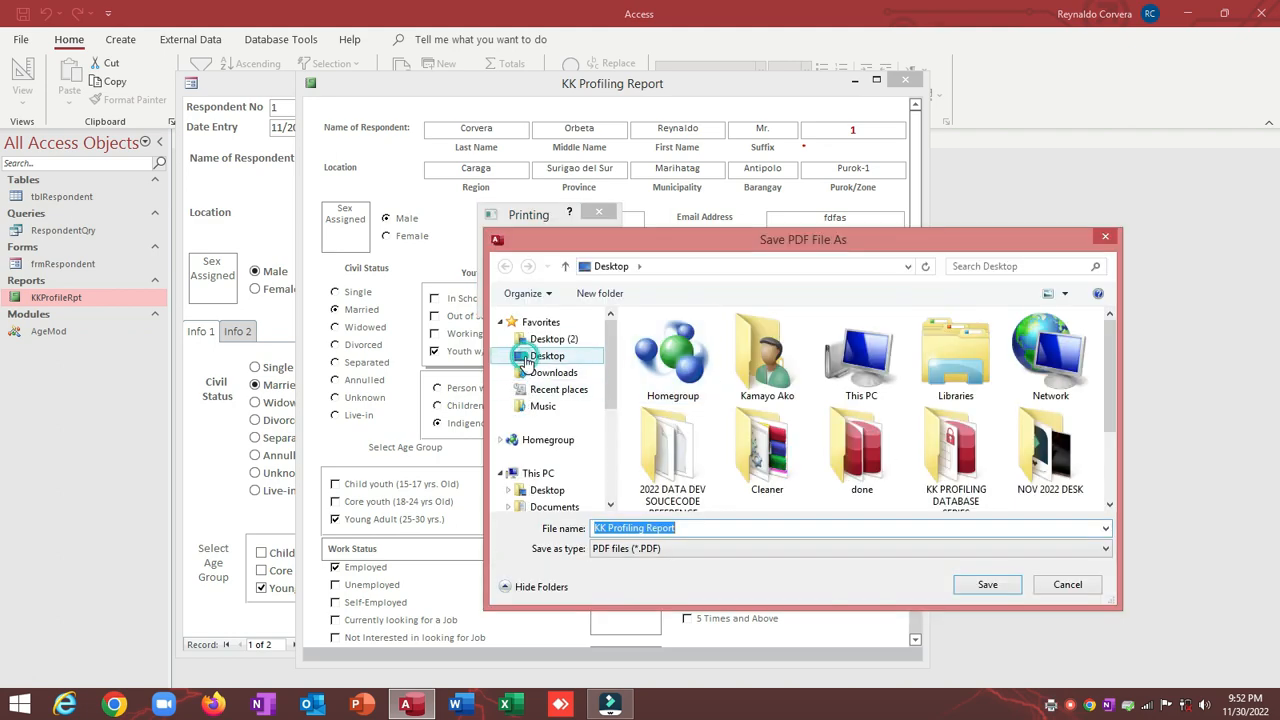
click(987, 584)
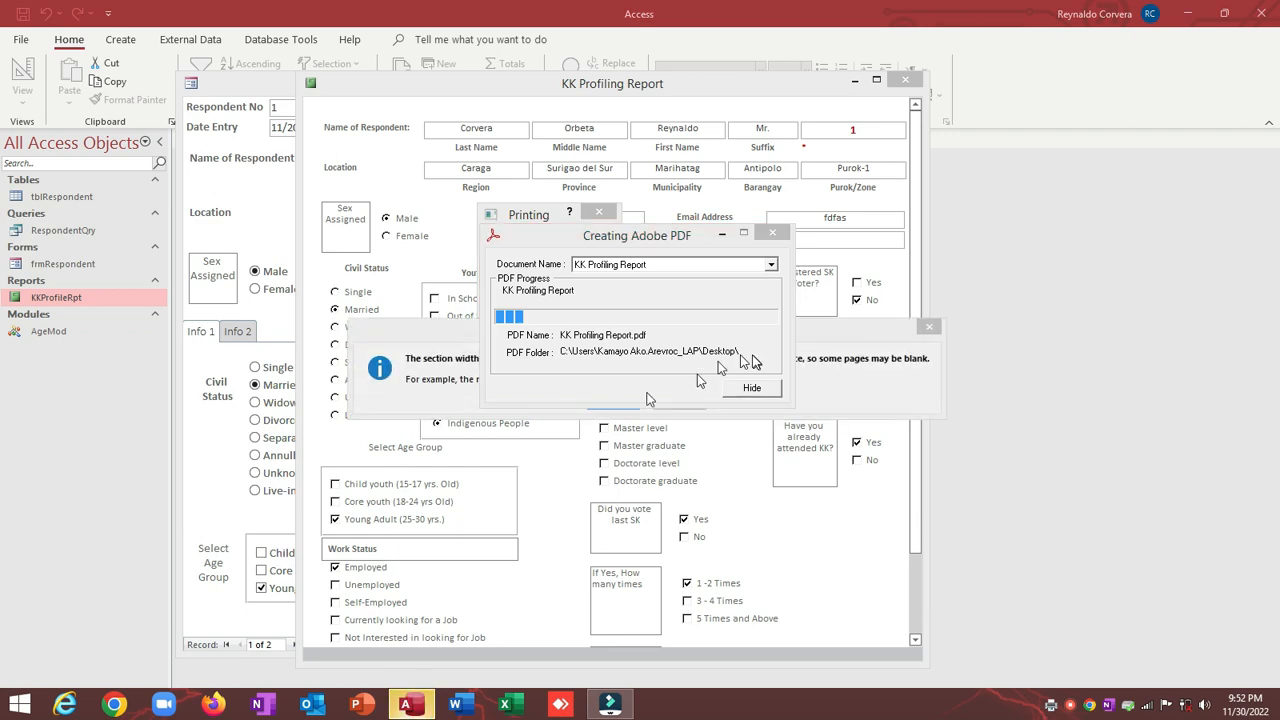
click(618, 401)
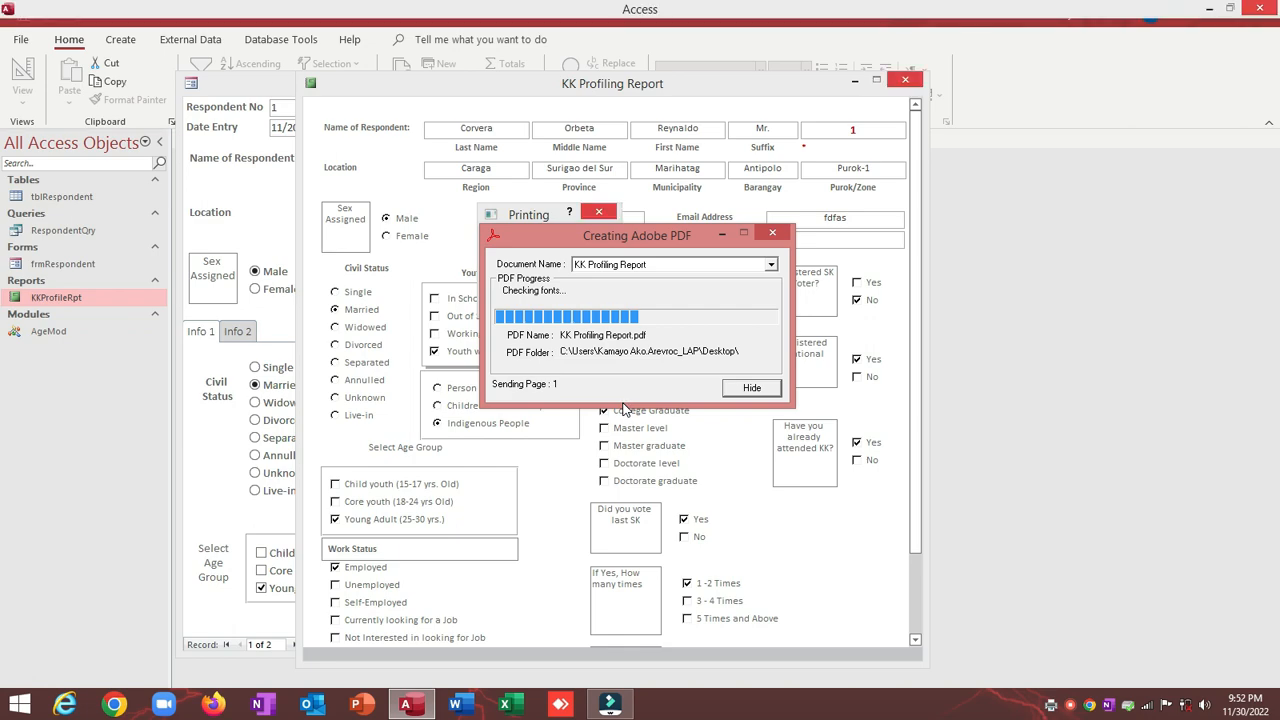
scroll(622, 410, down, 3)
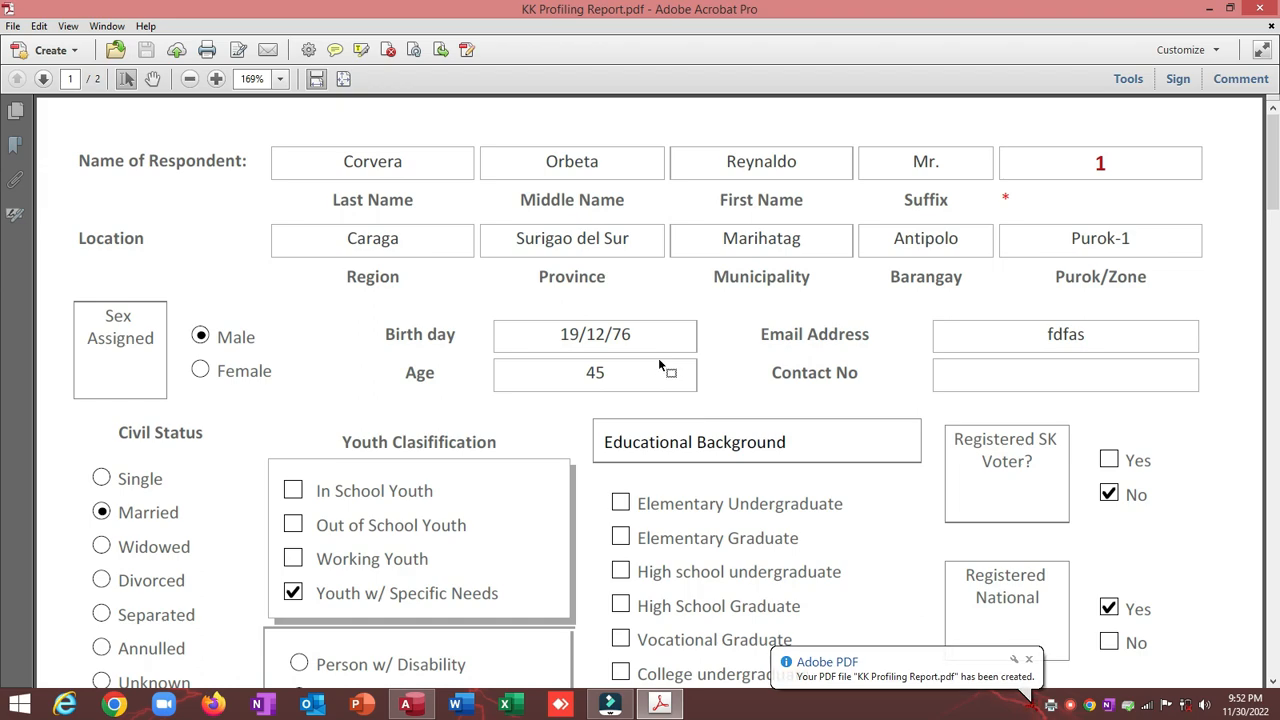
Step: Scroll through both pages of the KK Profiling Report PDF, then close Acrobat
ctrl+scroll(658, 357, down, 3)
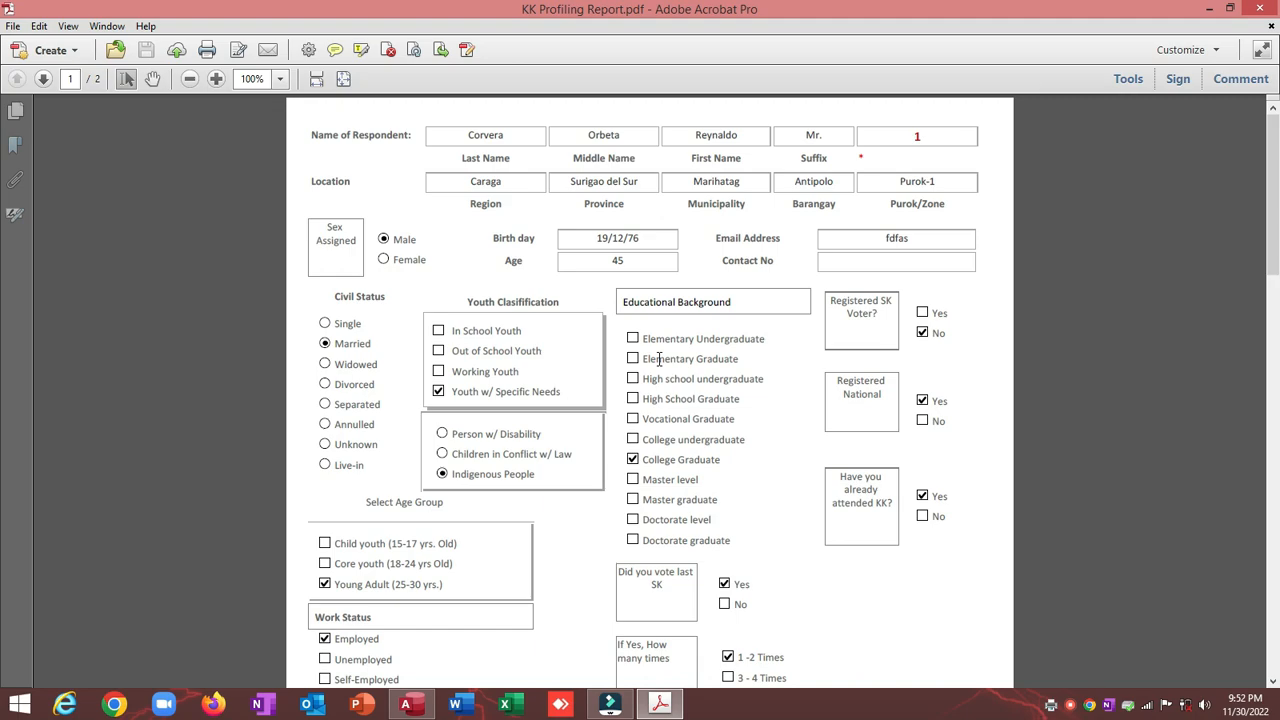
scroll(658, 359, down, 3)
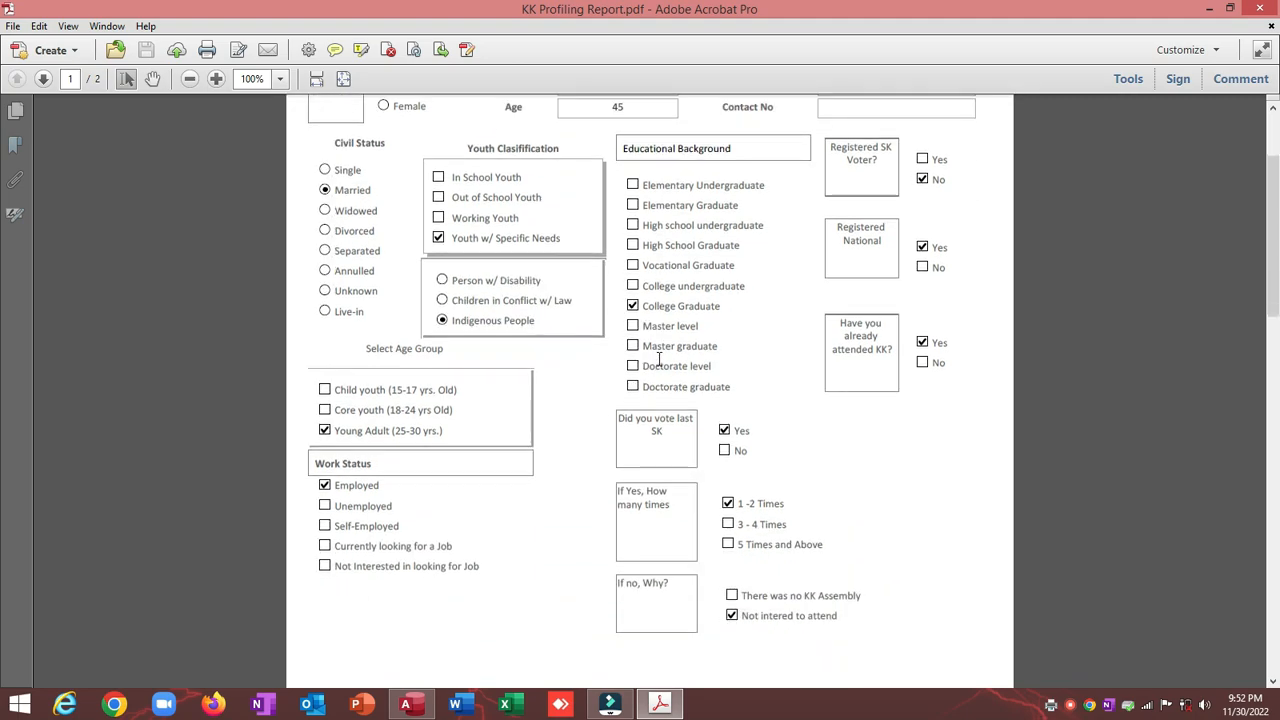
scroll(658, 357, up, 3)
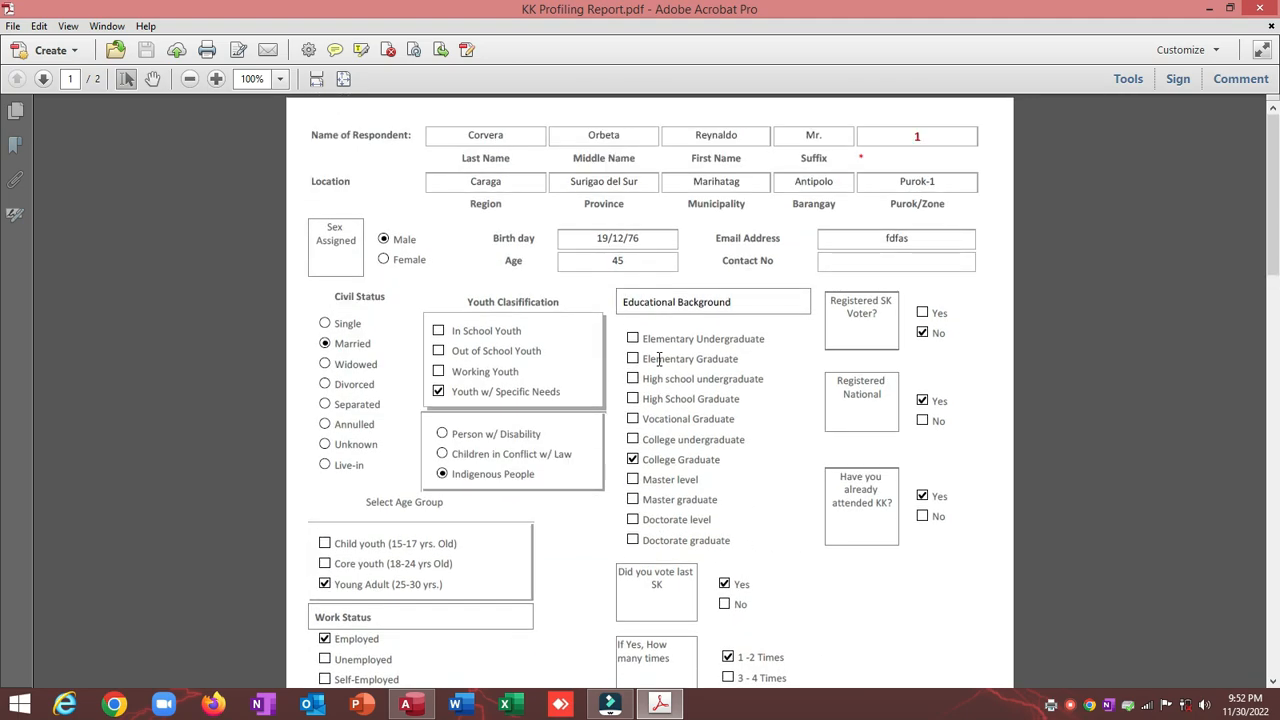
scroll(658, 358, down, 18)
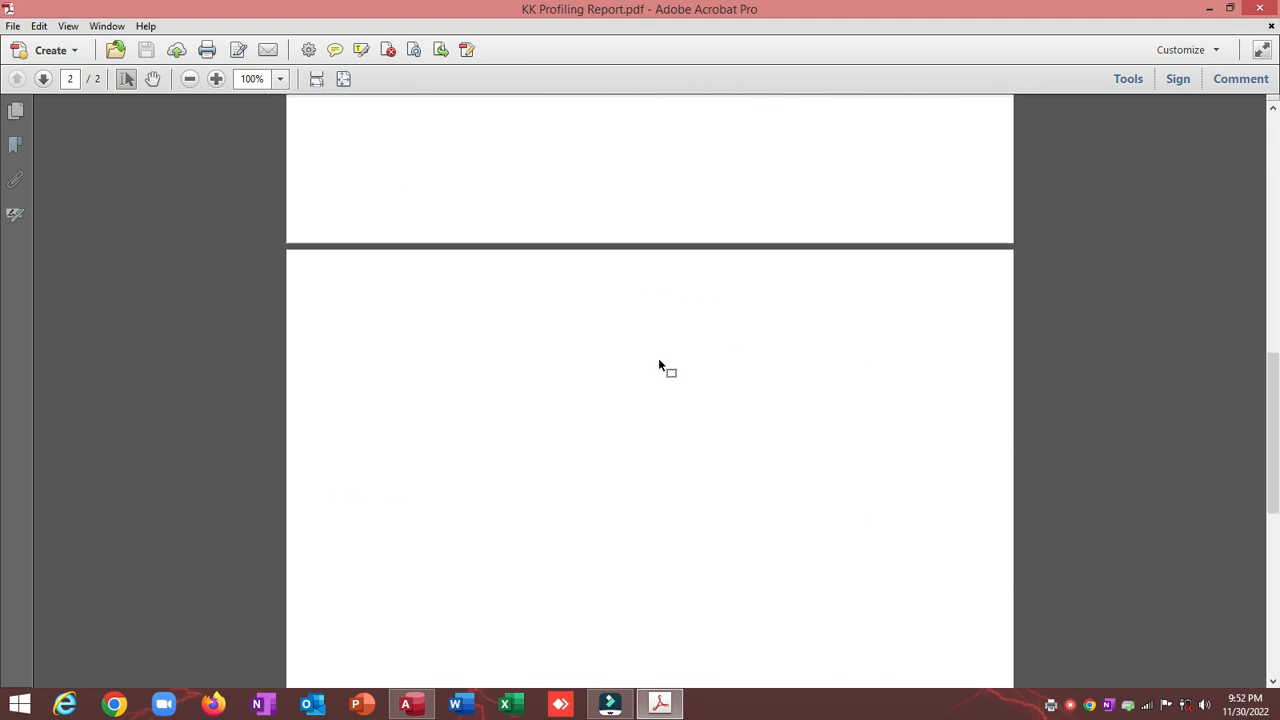
scroll(658, 359, down, 10)
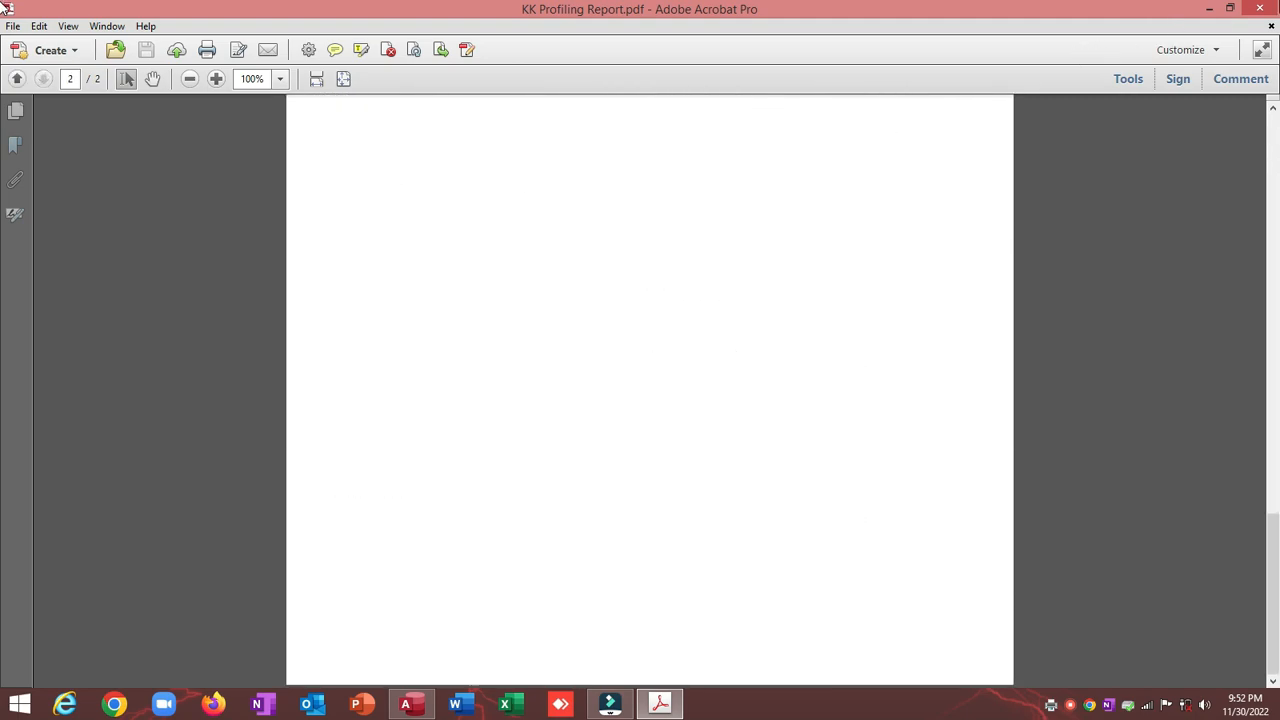
click(1260, 8)
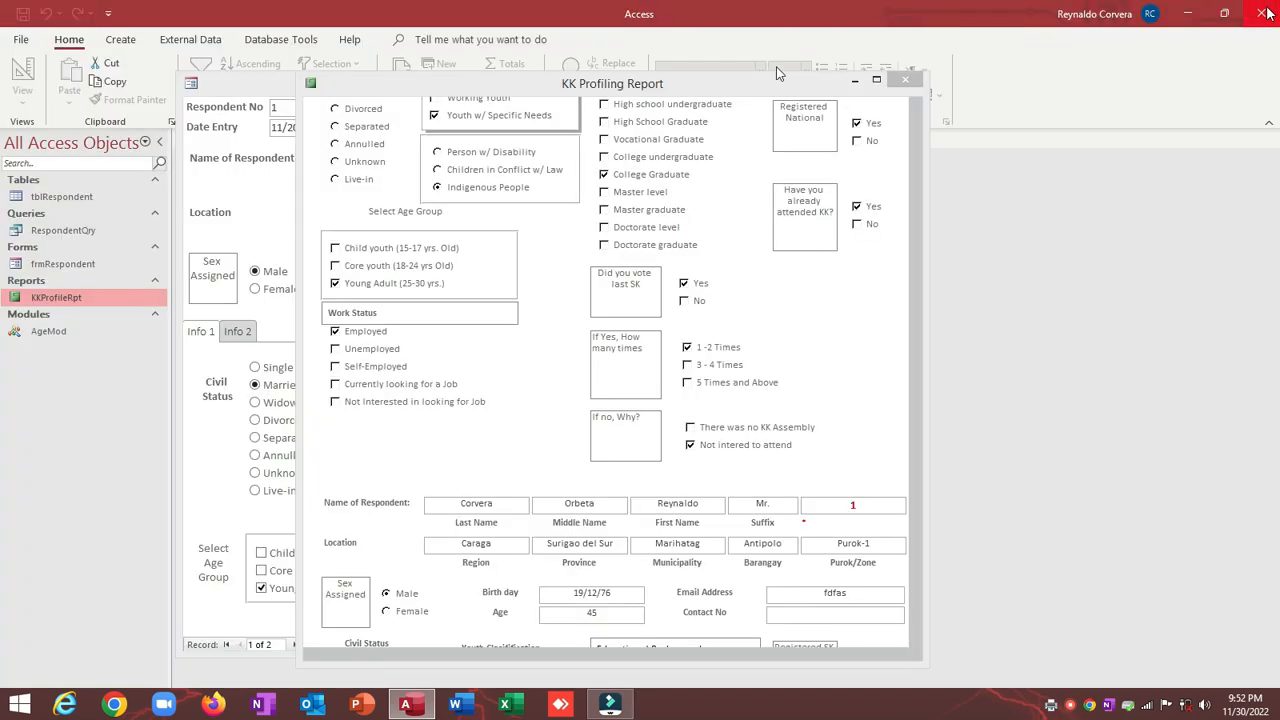
Step: Close the report window and switch frmRespondent to Design View
click(905, 80)
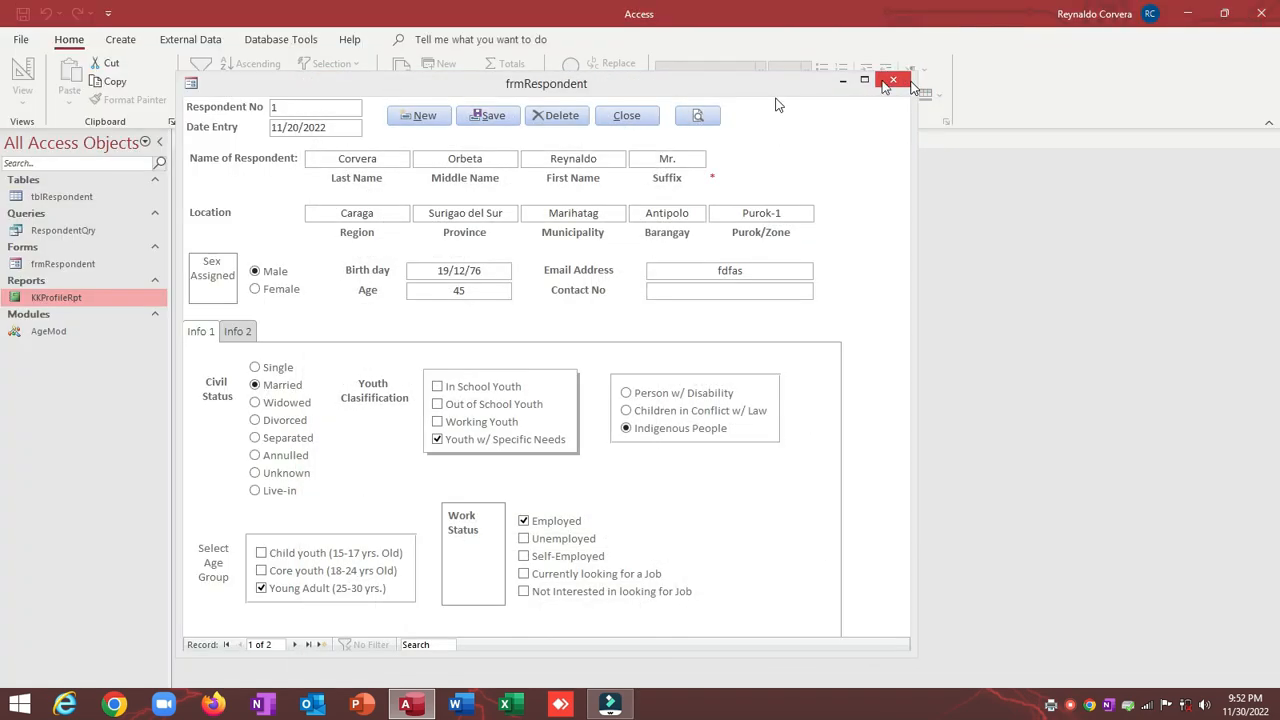
right_click(603, 96)
click(639, 200)
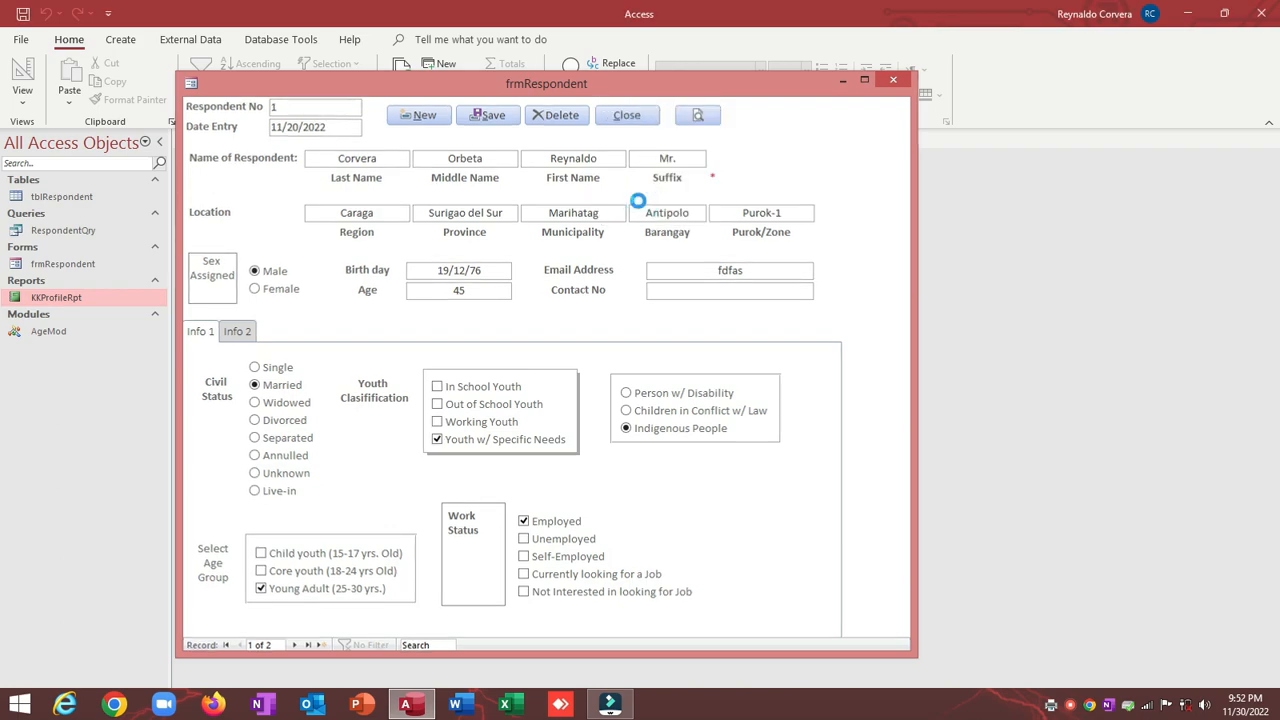
Step: Open the KKProfileRpt report in Design View
right_click(84, 298)
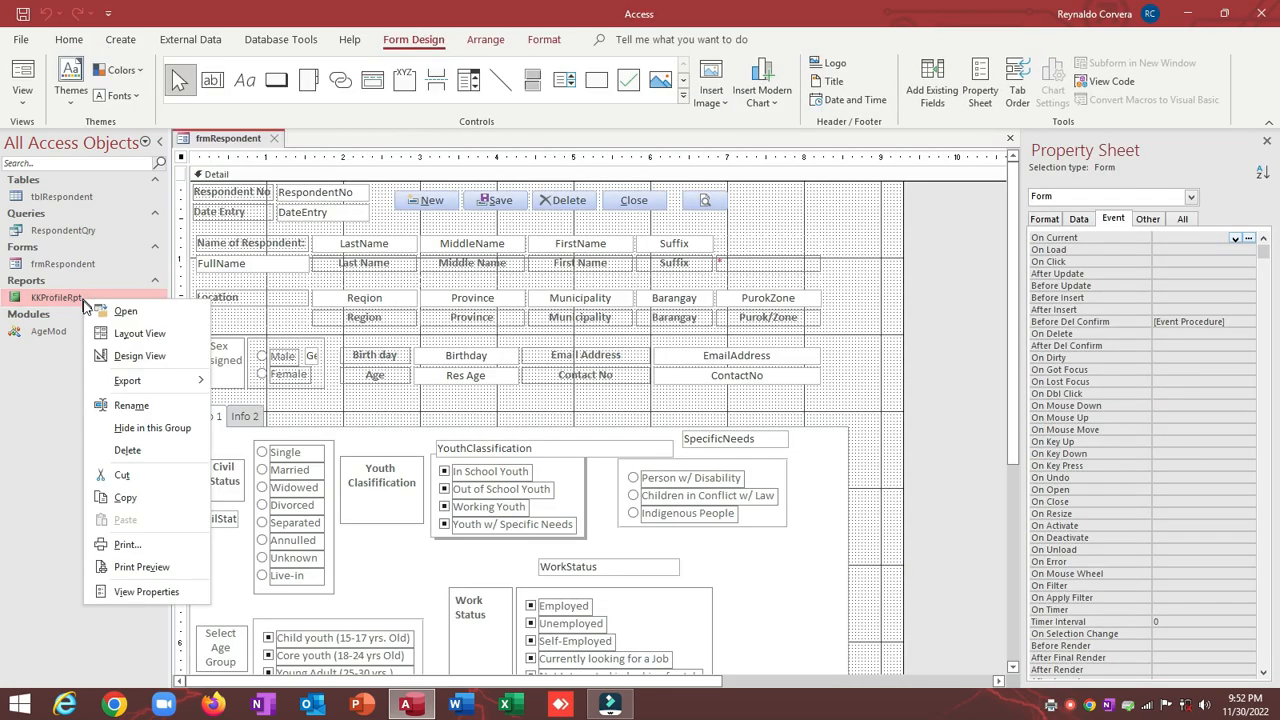
click(100, 362)
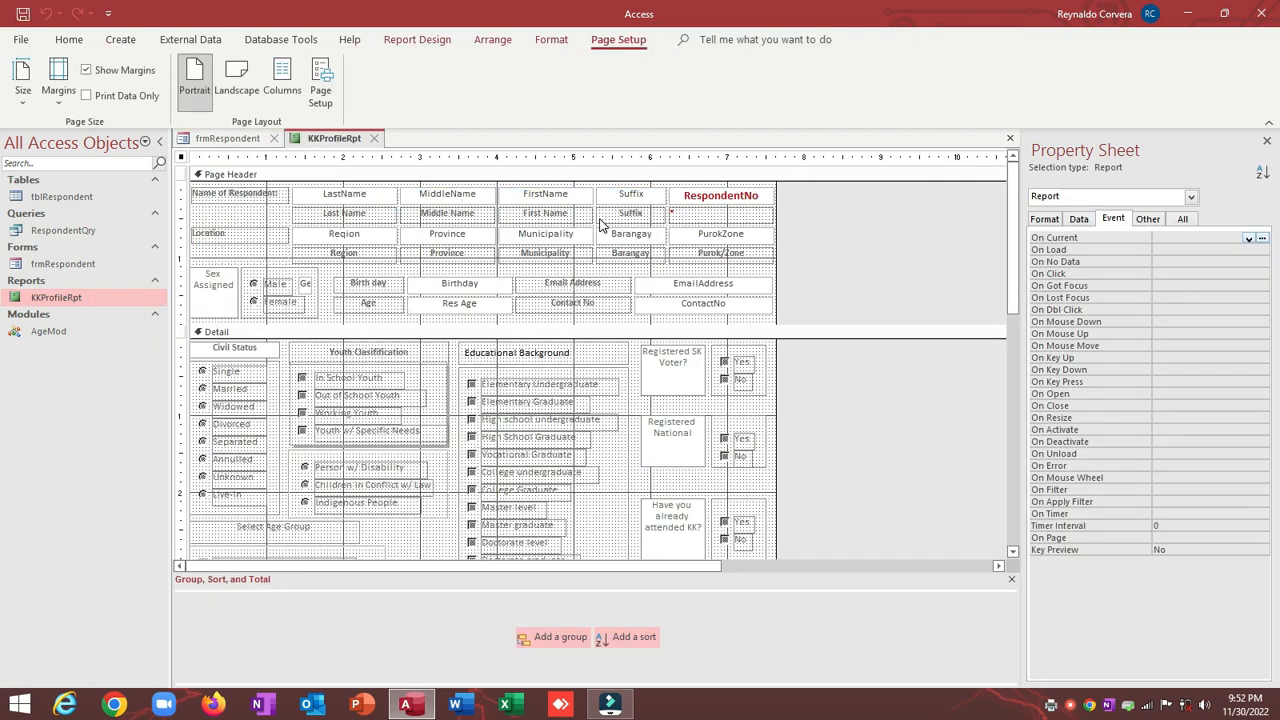
scroll(600, 224, down, 10)
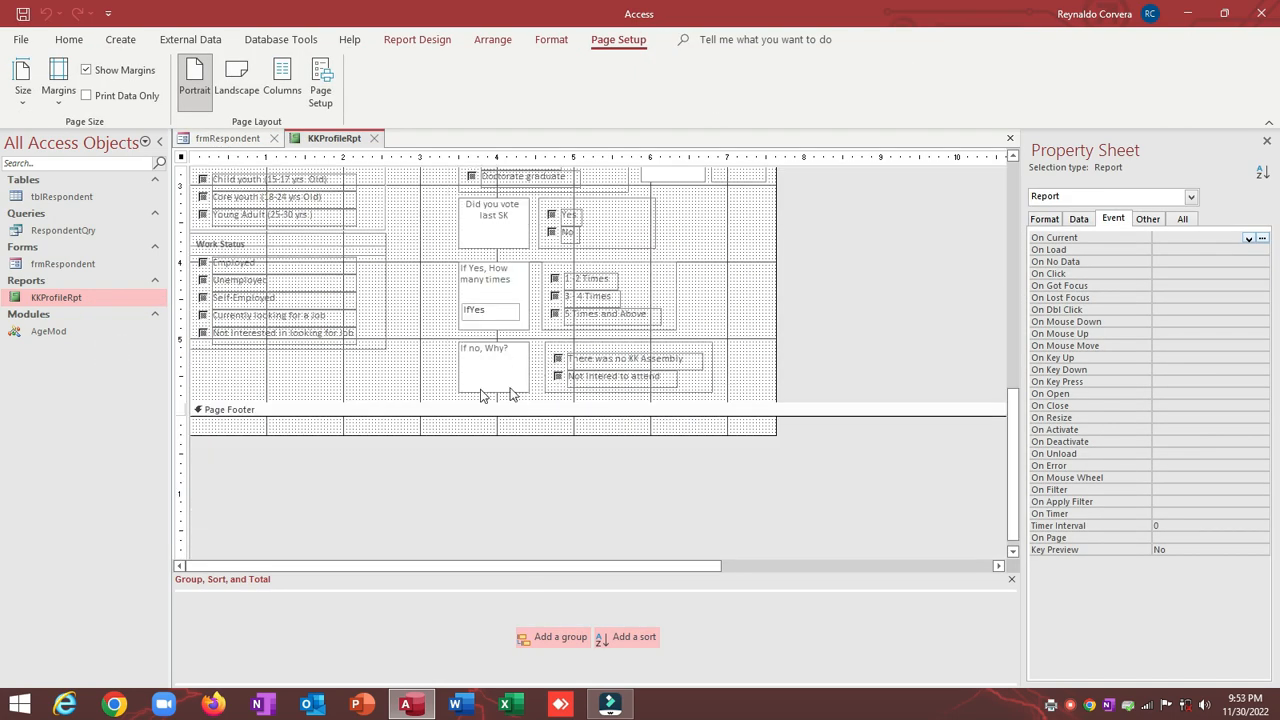
scroll(408, 394, up, 6)
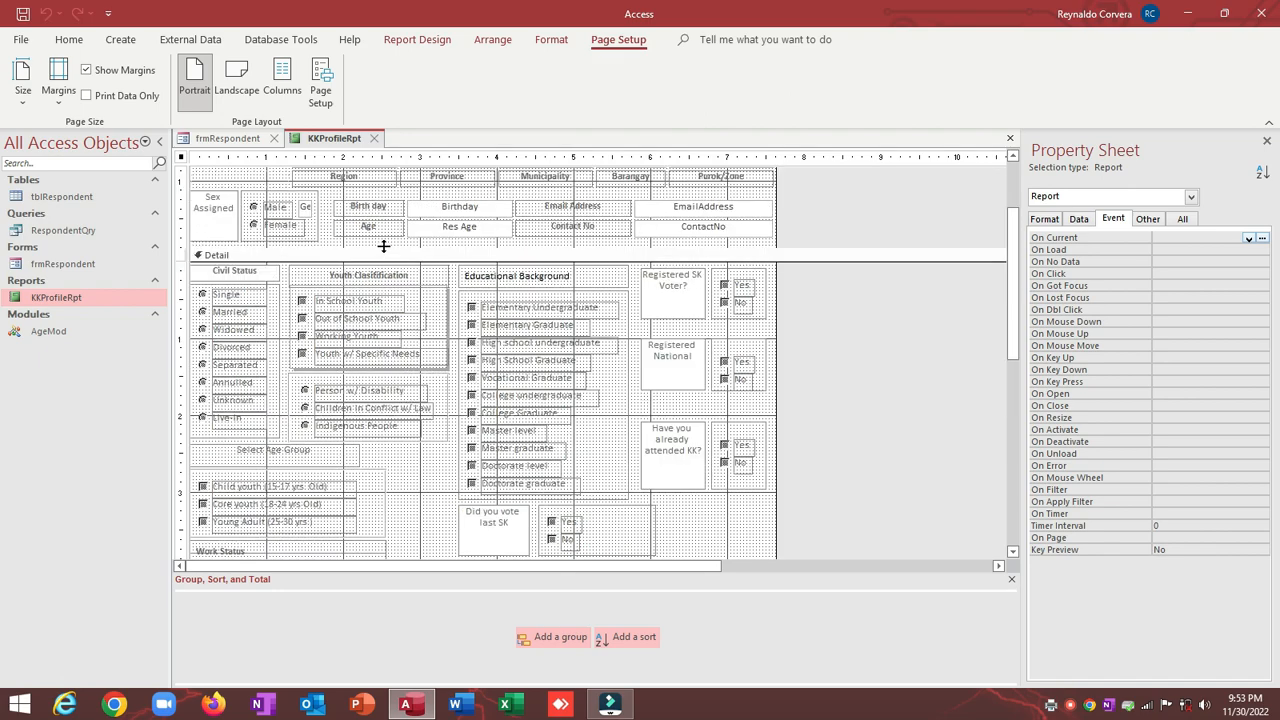
scroll(383, 246, up, 3)
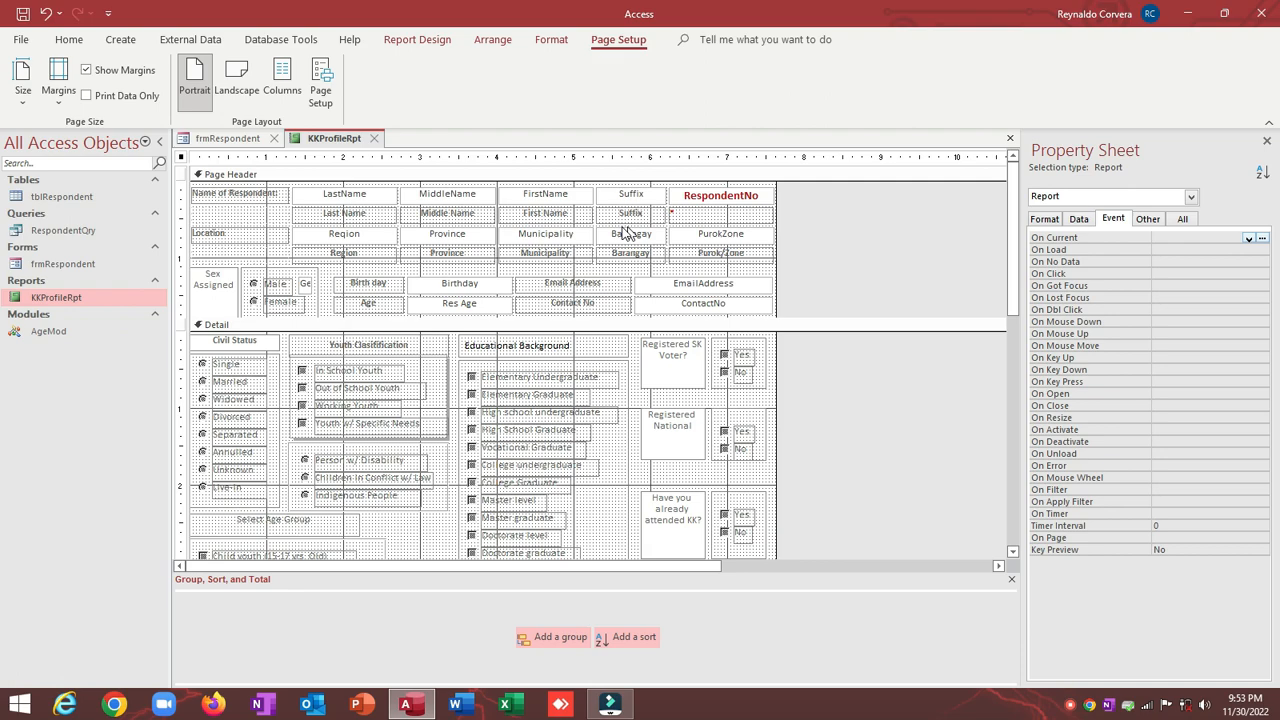
Step: Select the Birthday, Age, Email and Contact controls and nudge them with the arrow keys
click(505, 259)
click(491, 280)
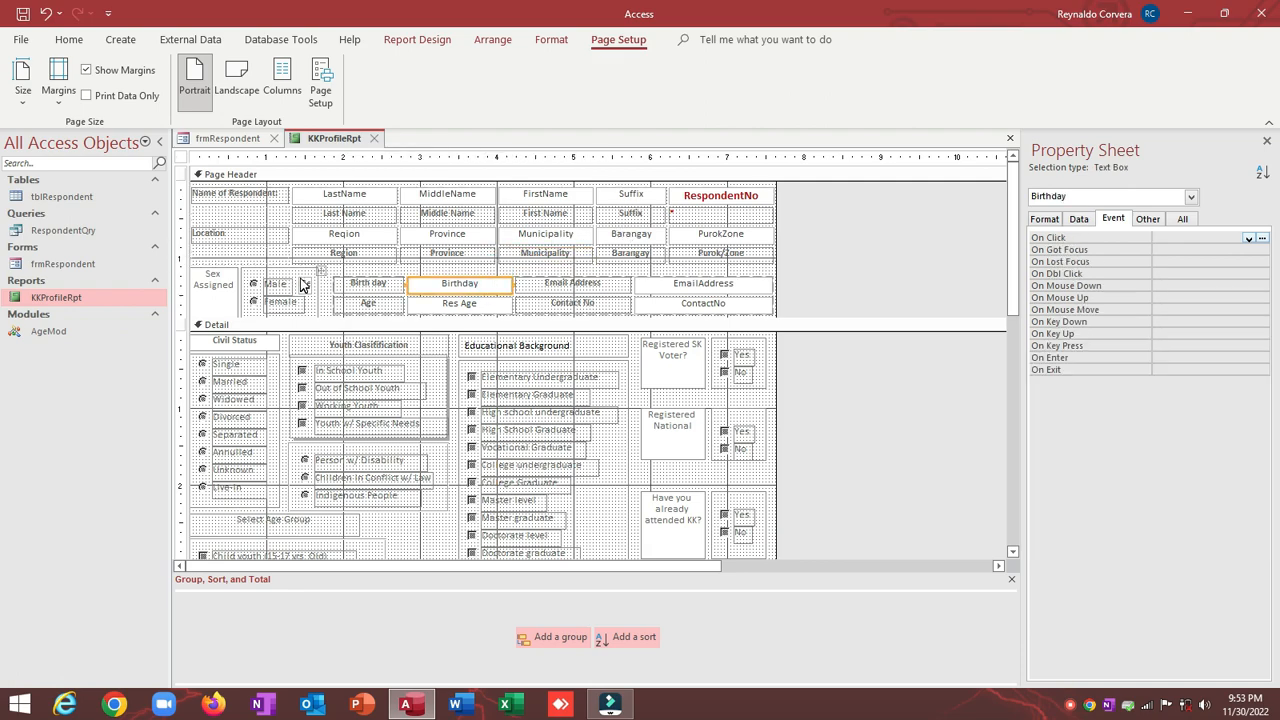
drag(897, 257, 342, 314)
click(841, 252)
key(Up)
key(Up)
key(Up)
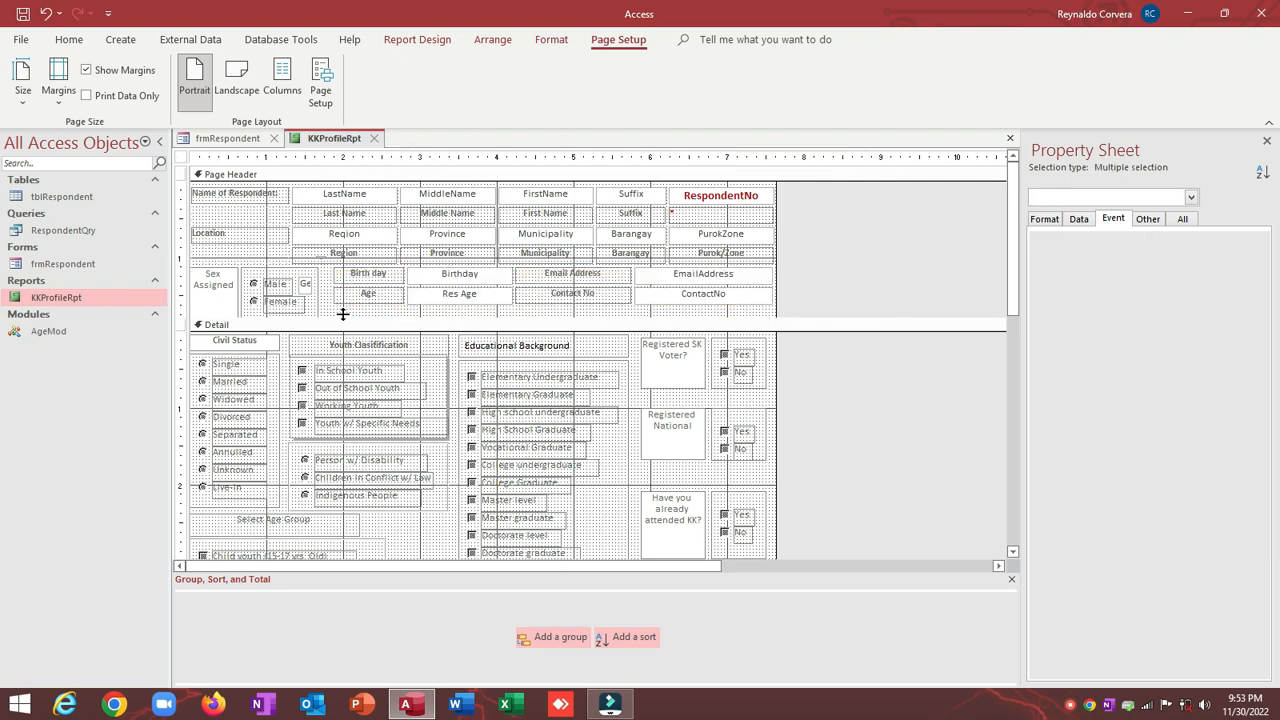
key(Down)
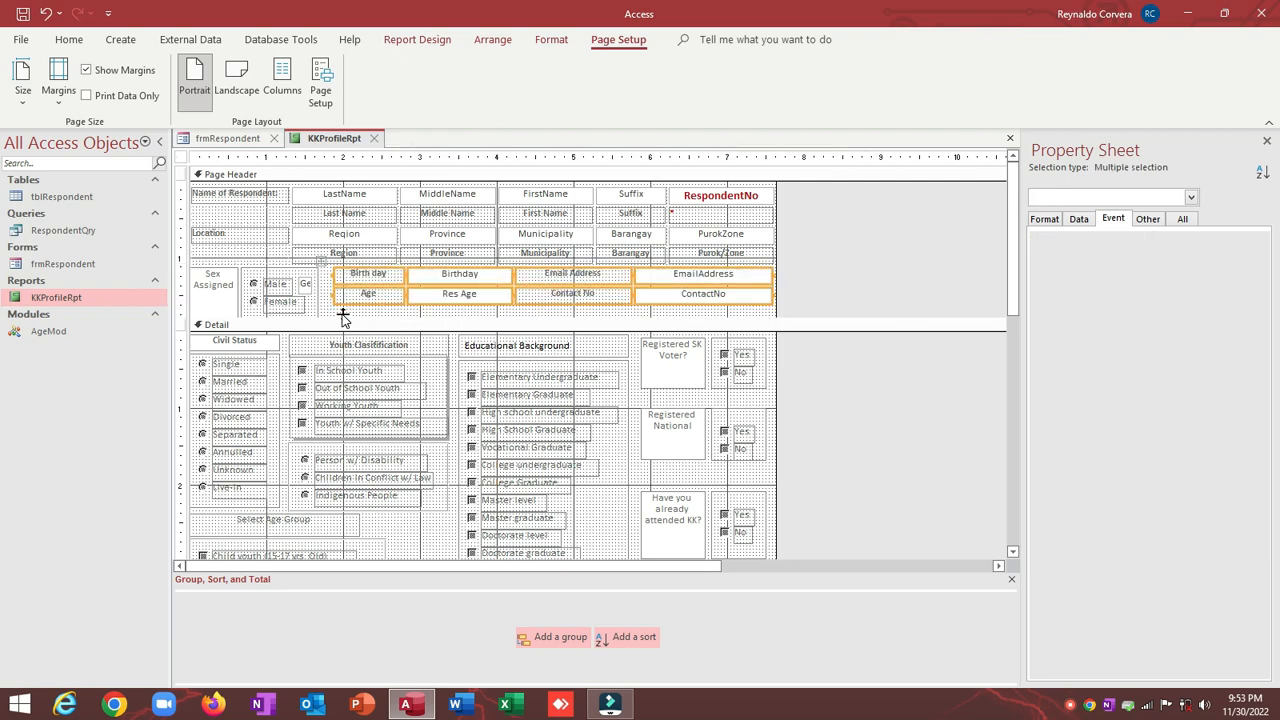
drag(341, 319, 337, 320)
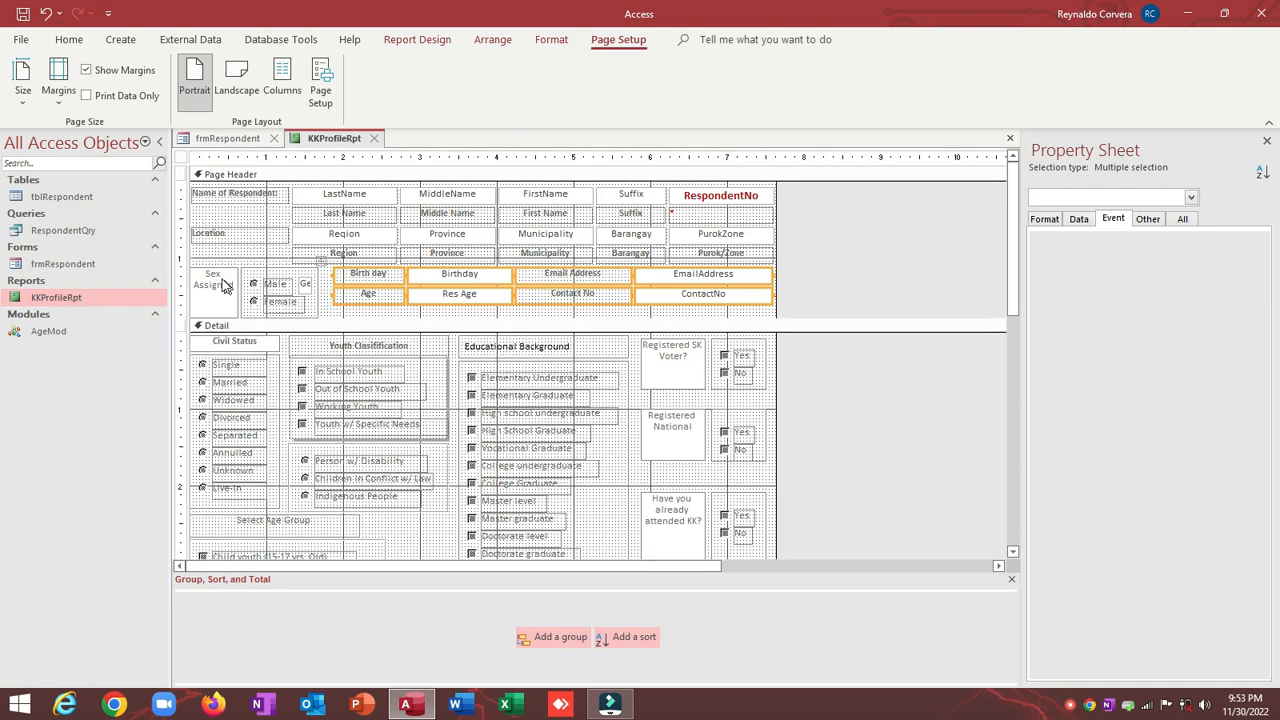
Step: Delete the Sex Assigned label
click(228, 278)
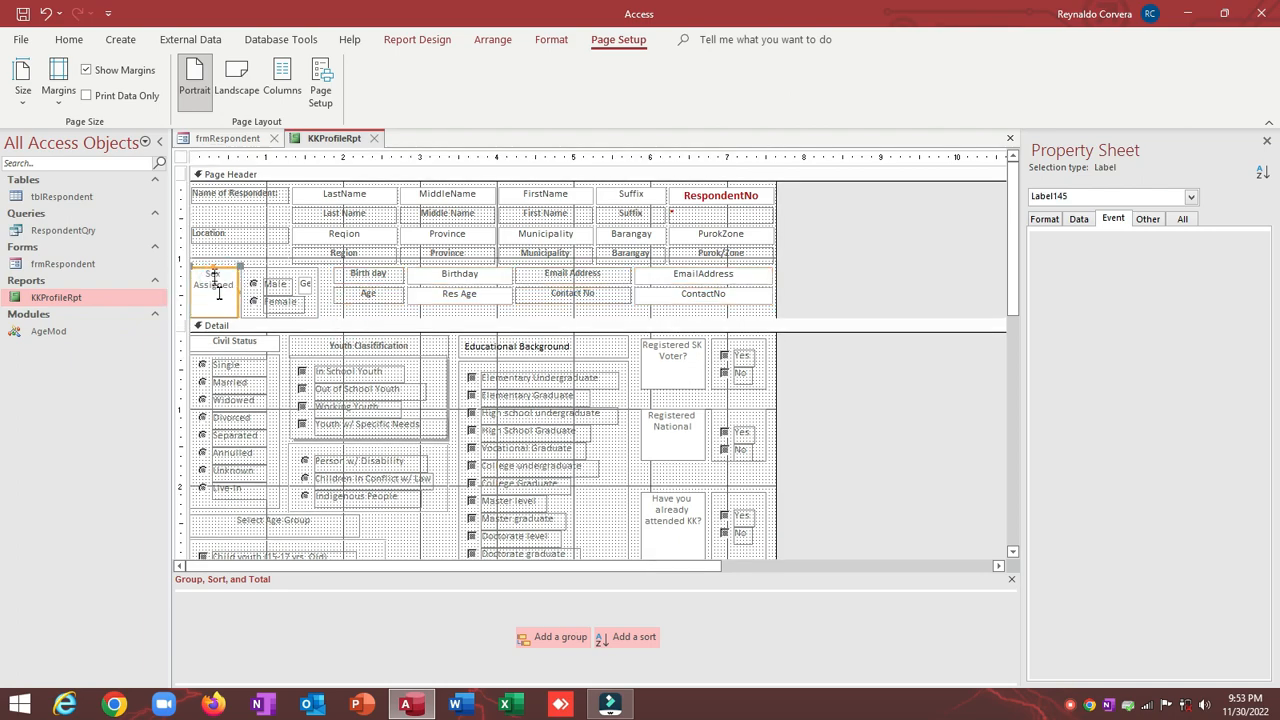
key(shift+Up)
key(shift+Up)
key(shift+Up)
key(shift+Up)
key(Delete)
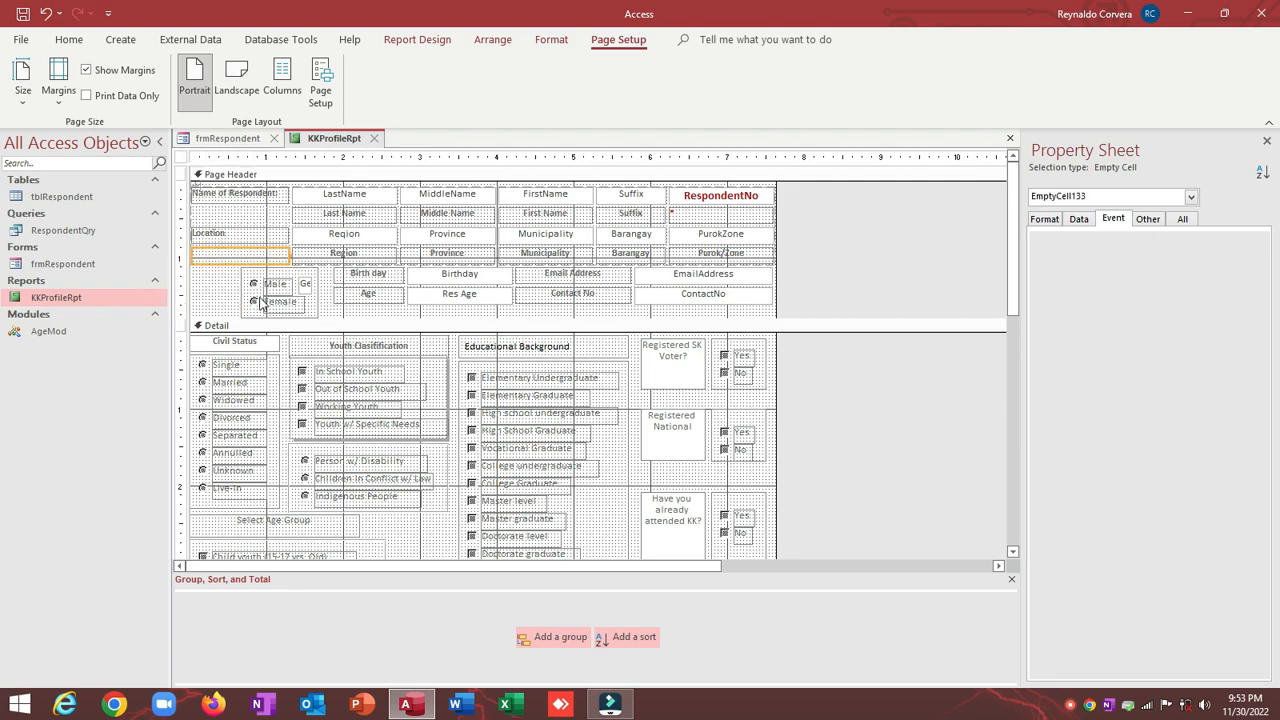
Step: Delete the small txtGender text box beside the Male/Female group
click(260, 303)
drag(205, 275, 262, 286)
click(262, 281)
click(260, 281)
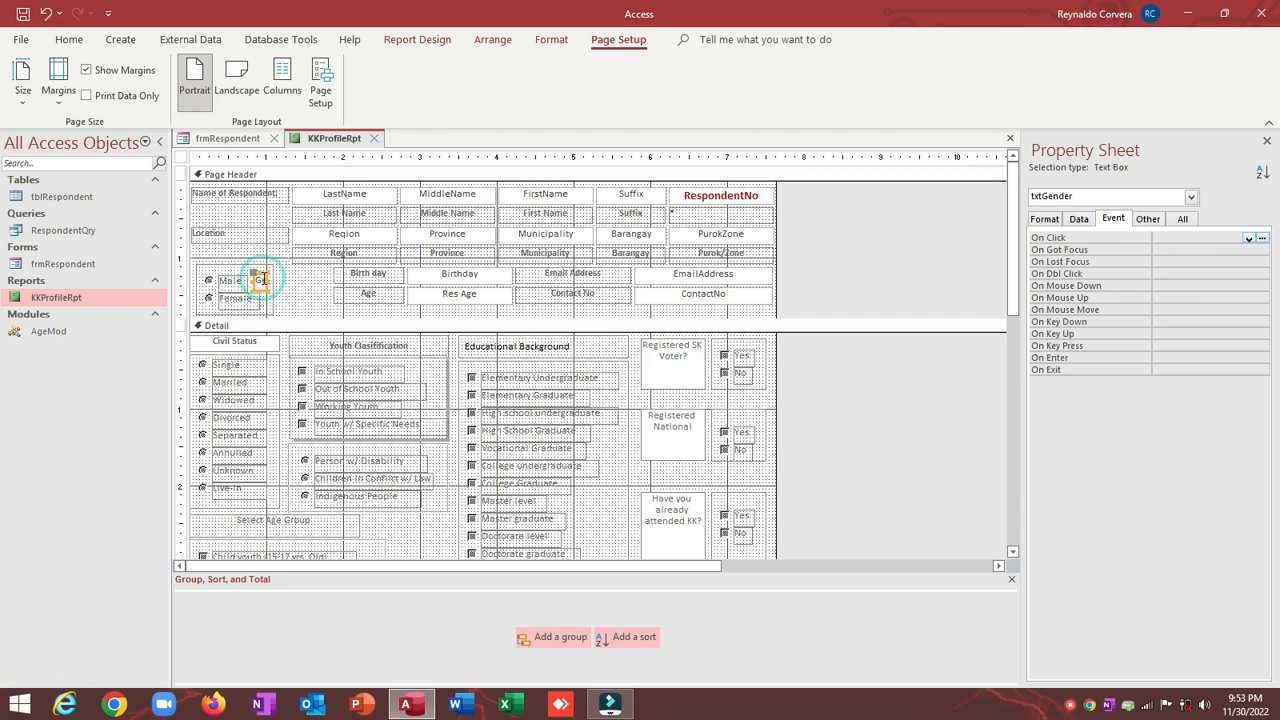
key(Delete)
Step: Widen the SelectGender group, move Female beside Male, shorten the group and the Page Header
click(272, 287)
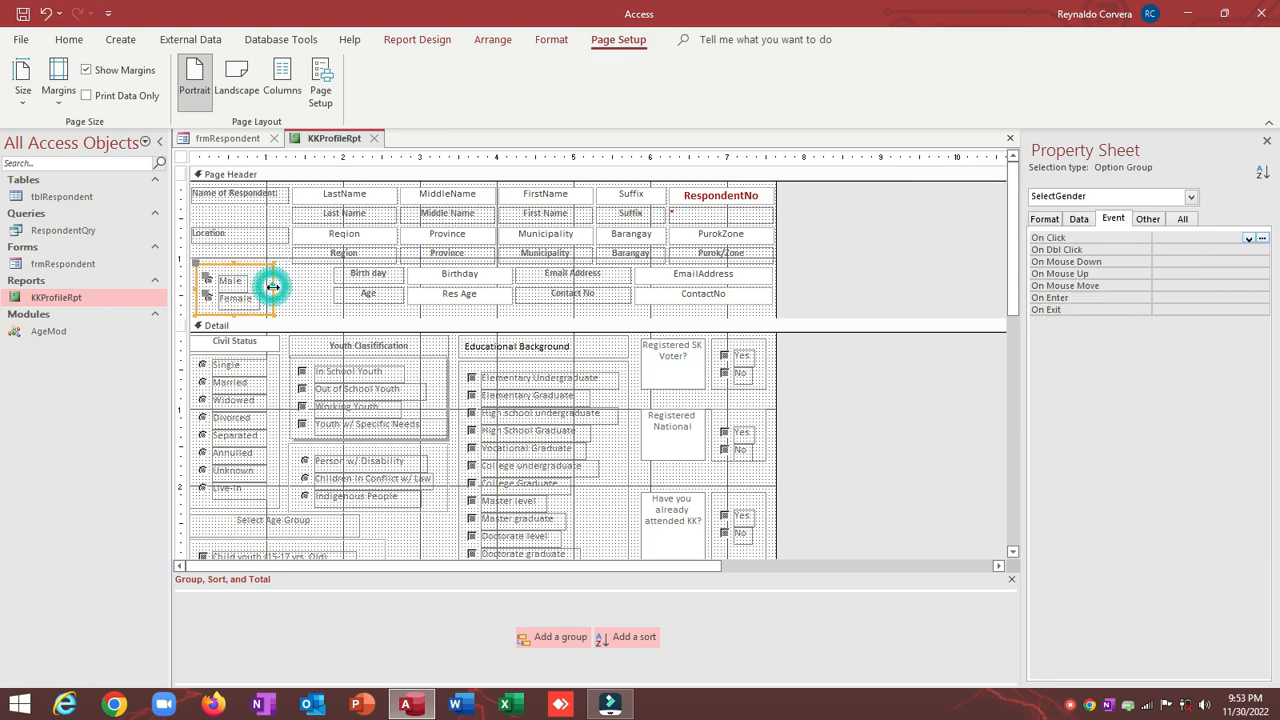
mouse_move(273, 289)
mouse_down()
mouse_move(315, 289)
mouse_move(208, 293)
mouse_move(253, 272)
mouse_move(219, 293)
mouse_move(278, 279)
mouse_move(268, 276)
mouse_up()
click(273, 302)
click(241, 299)
click(266, 308)
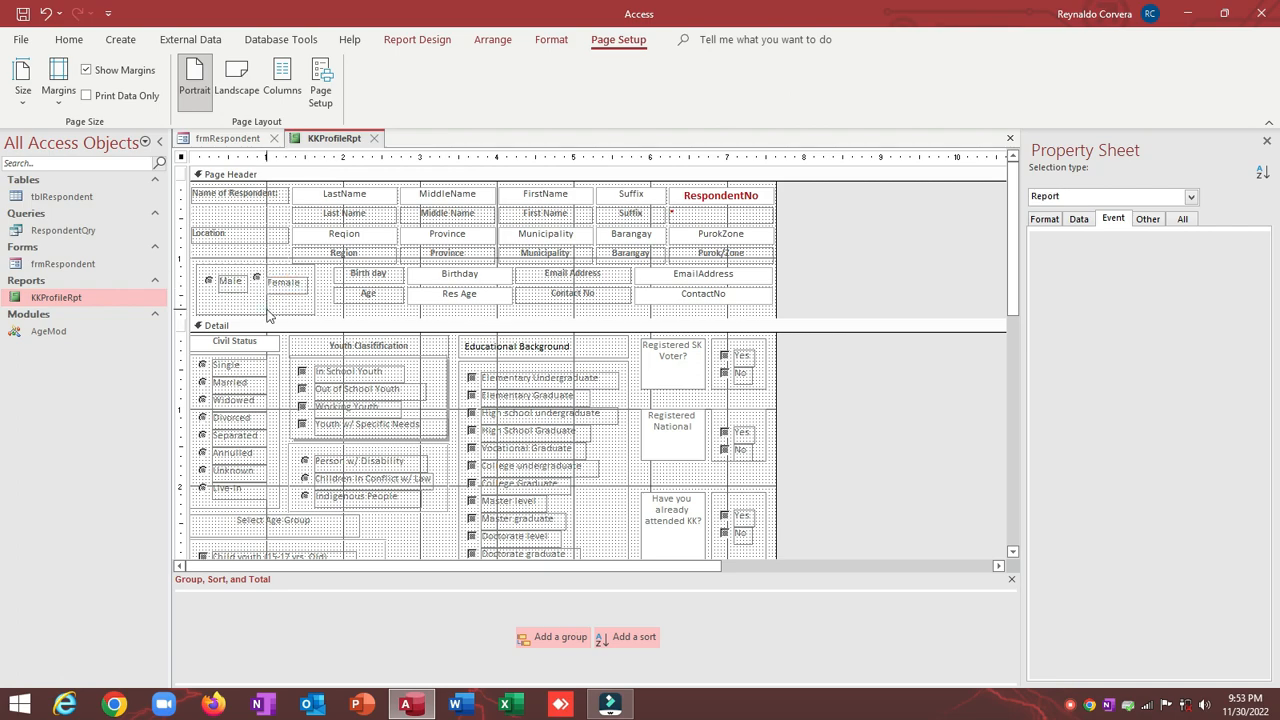
click(268, 316)
key(shift+Up)
key(shift+Up)
key(shift+Up)
key(shift+Up)
key(shift+Up)
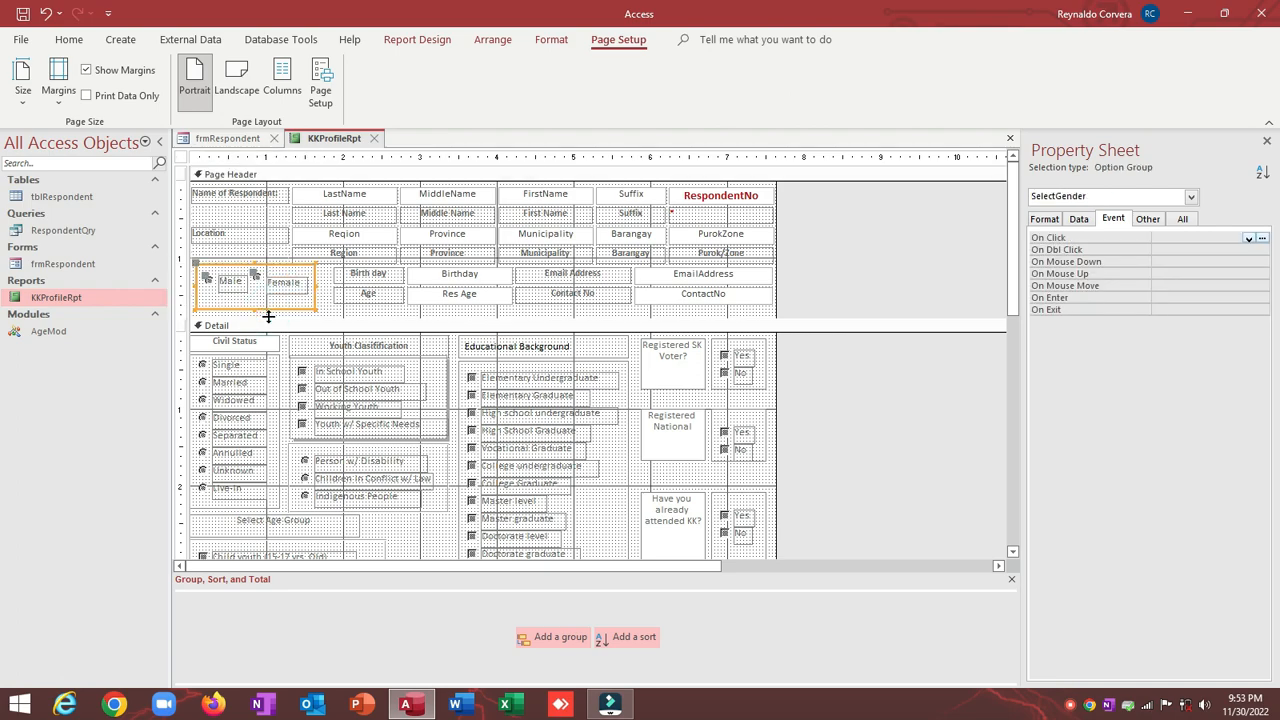
click(358, 310)
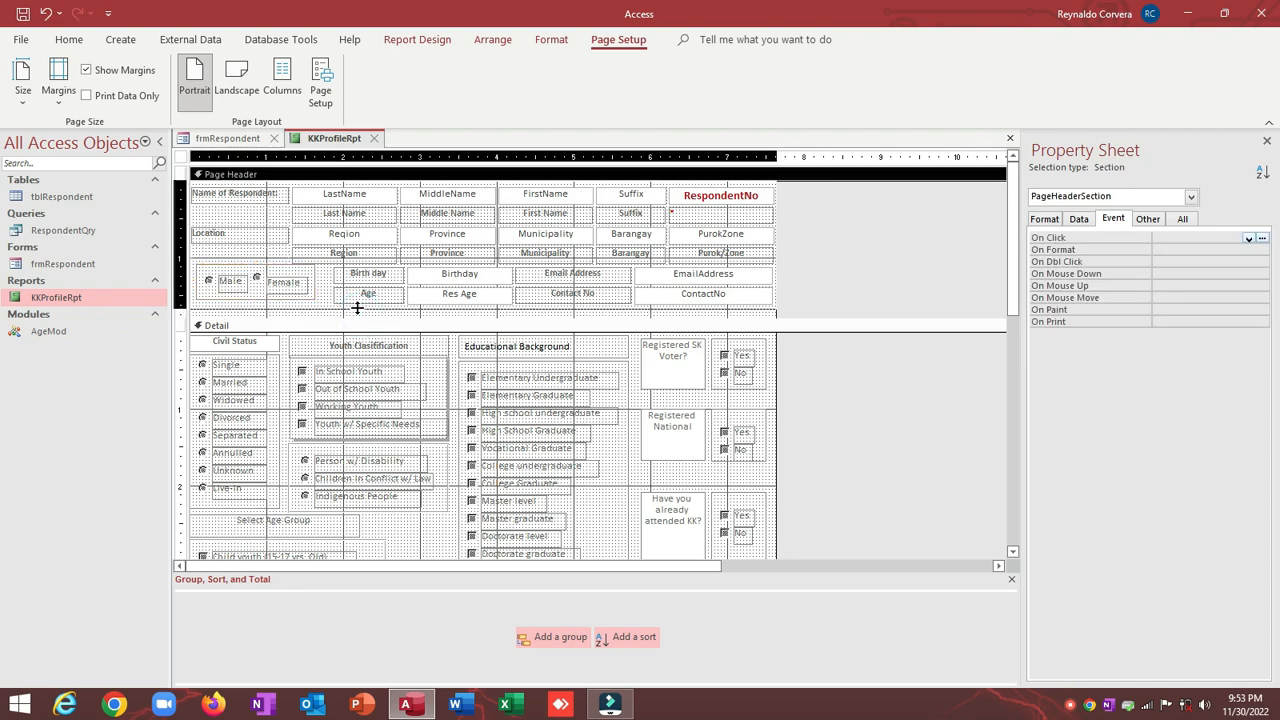
drag(357, 317, 357, 307)
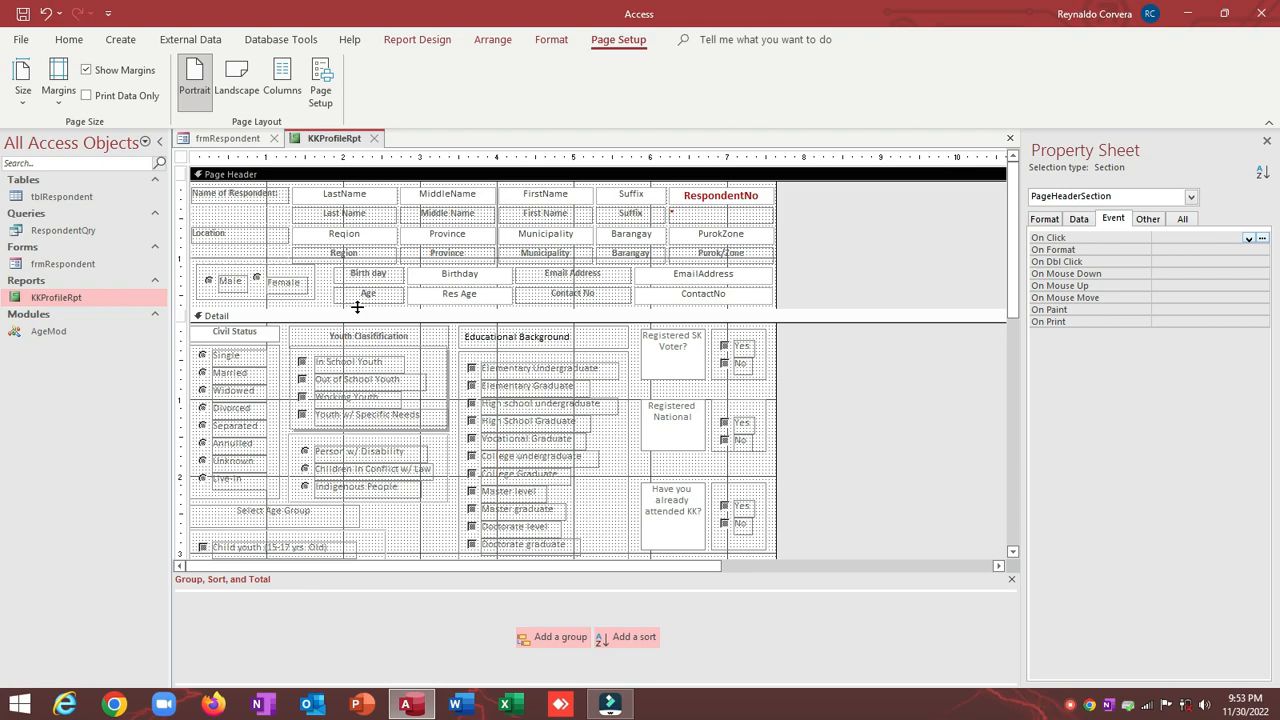
Step: Top-align the Civil Status, Youth Classification and Educational Background headings and size them to widest
scroll(358, 310, down, 5)
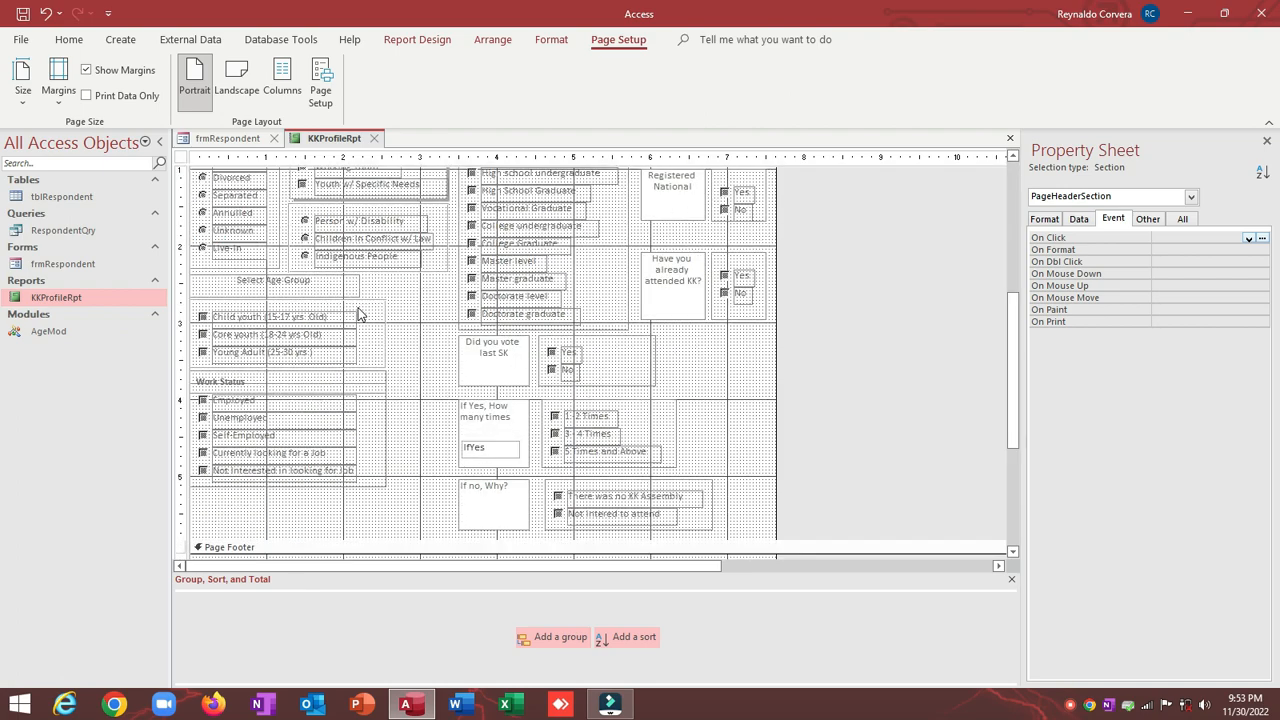
scroll(358, 313, down, 2)
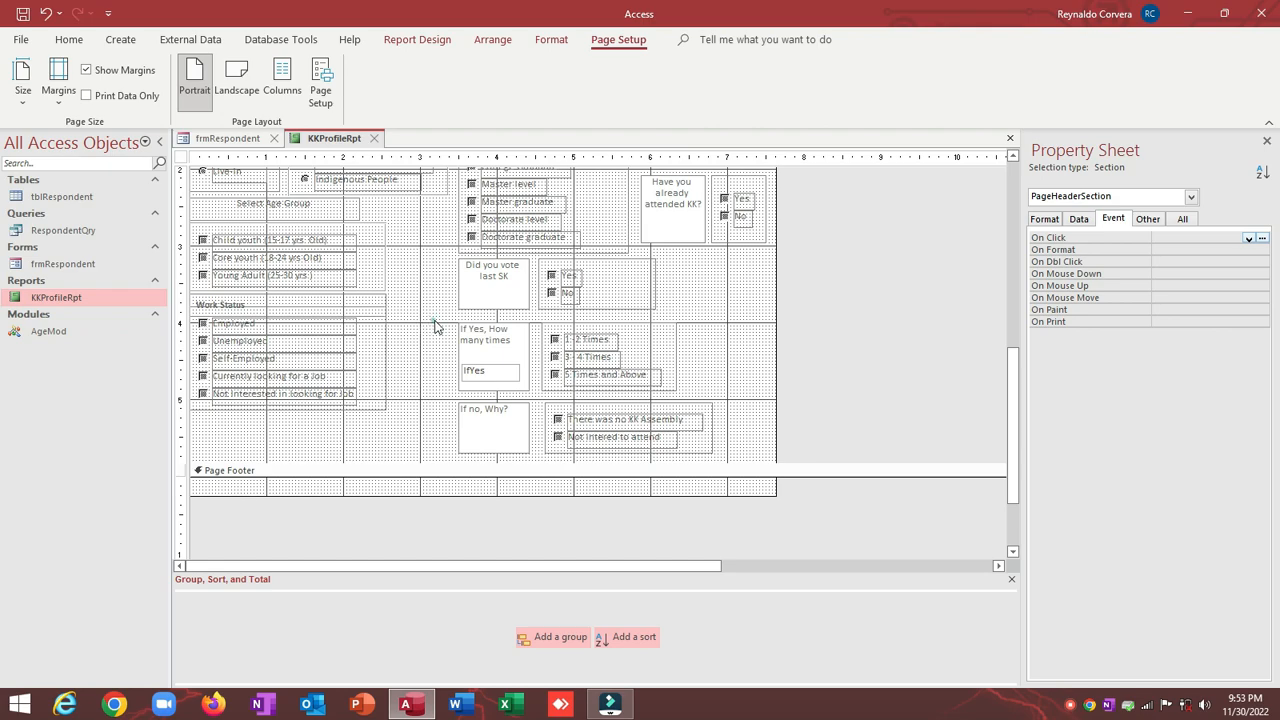
drag(434, 326, 765, 460)
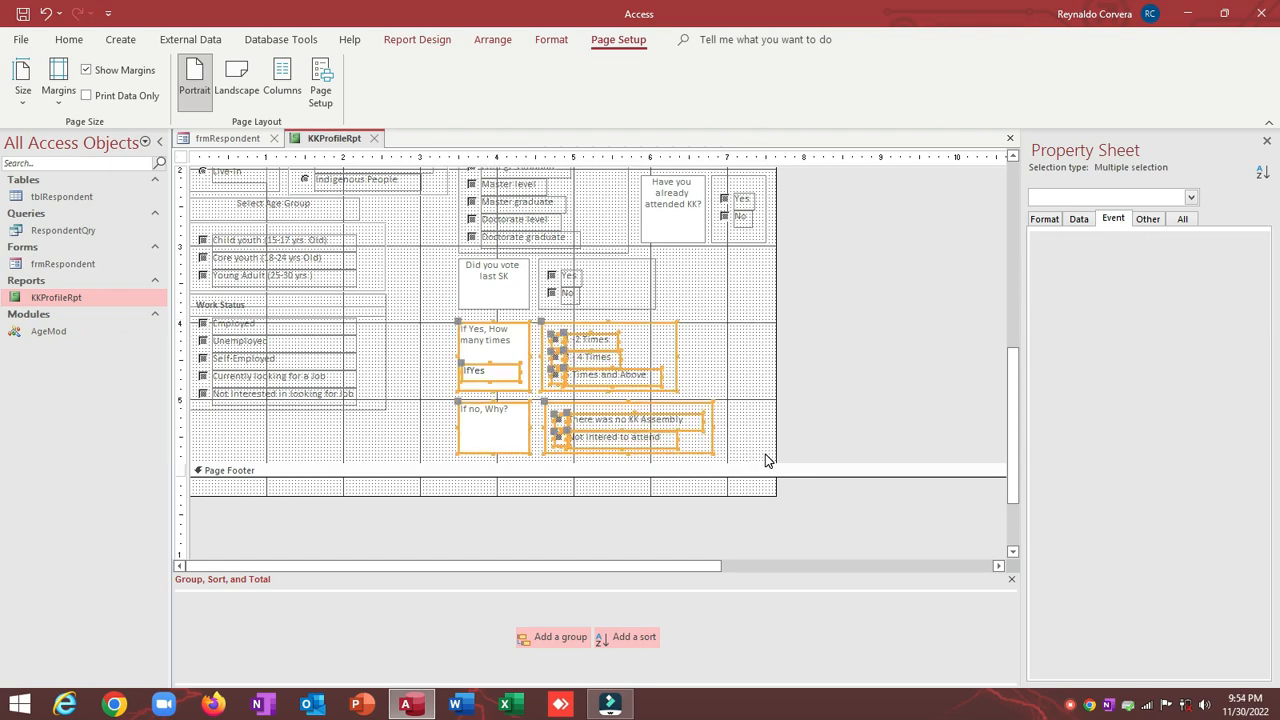
scroll(737, 426, up, 2)
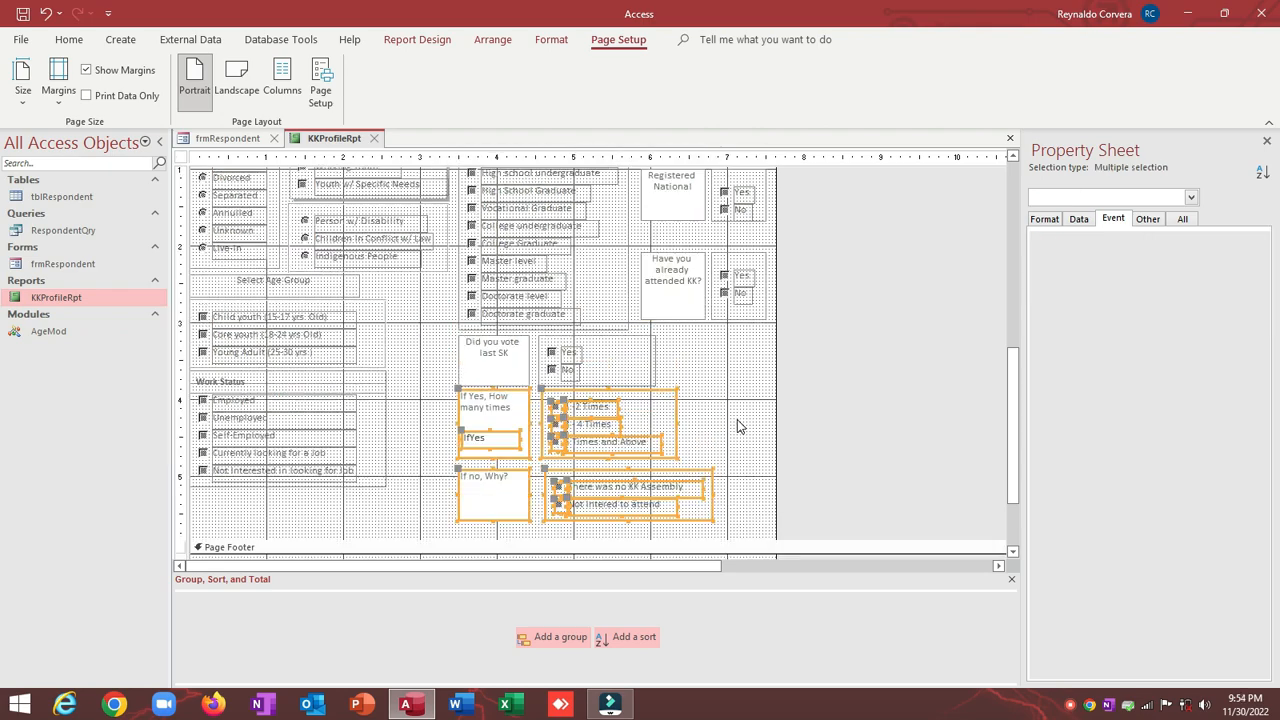
scroll(737, 423, up, 6)
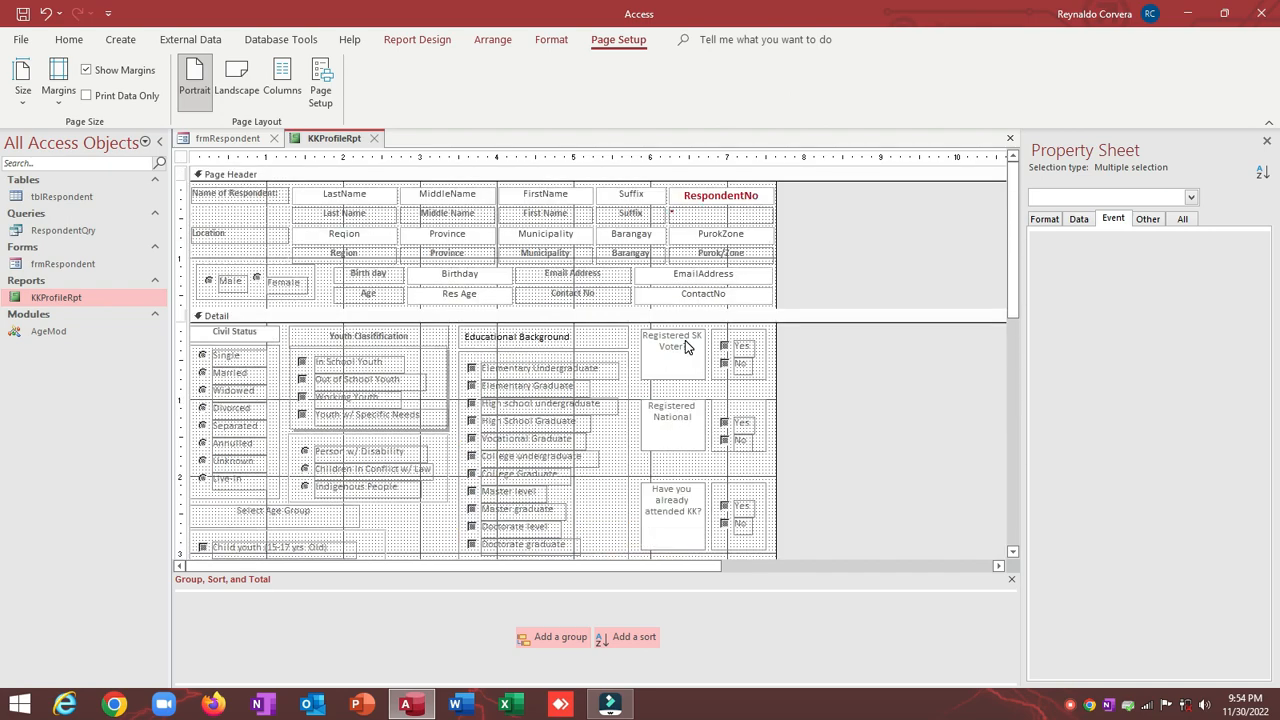
click(537, 334)
click(337, 337)
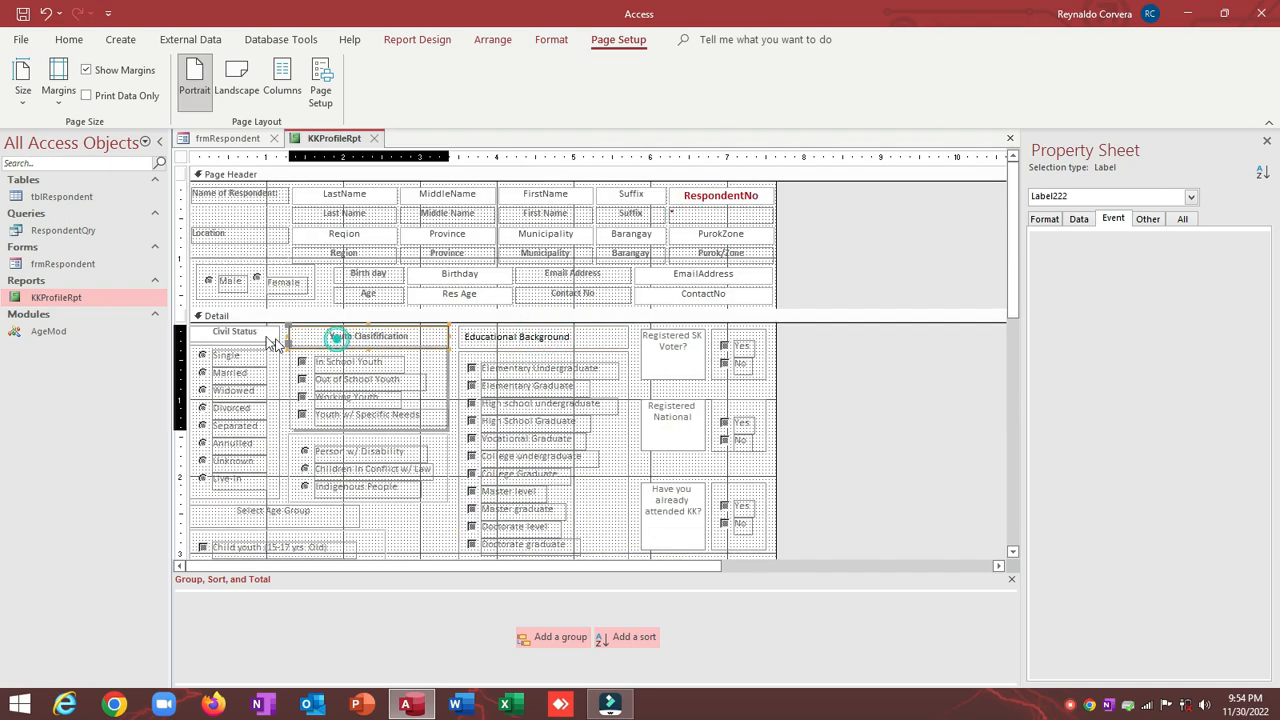
shift+click(265, 335)
shift+click(530, 337)
right_click(530, 337)
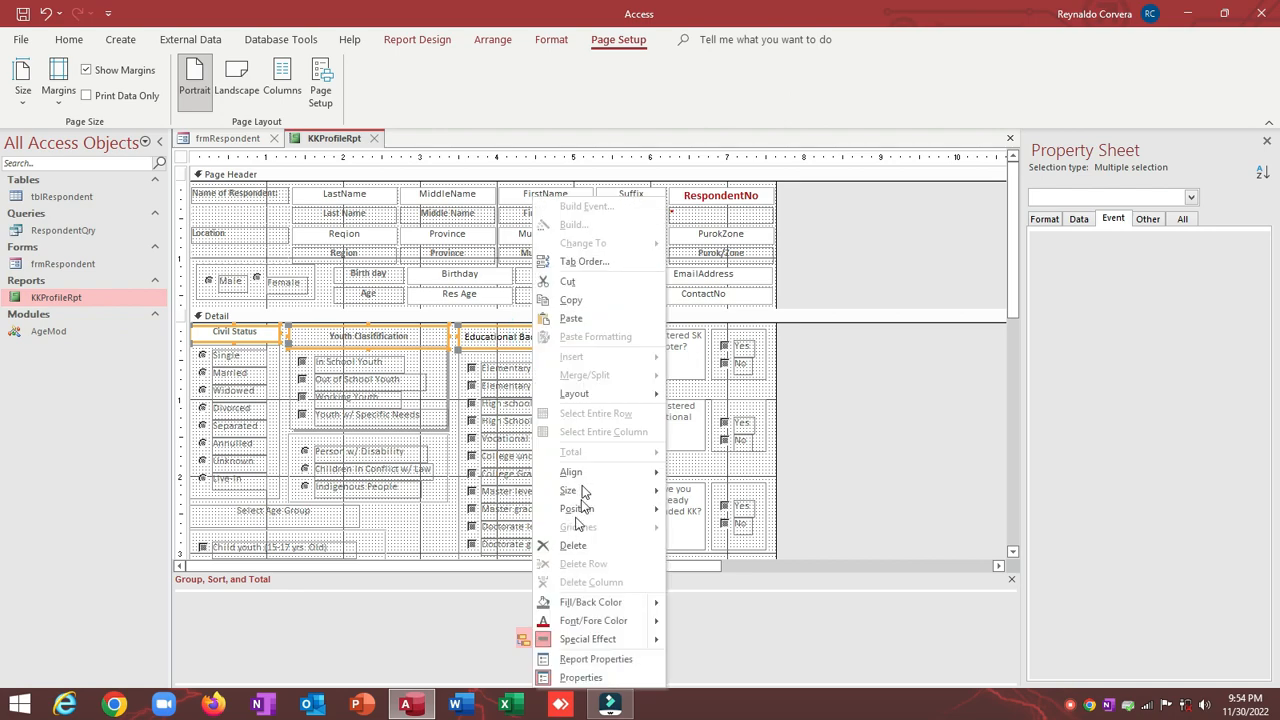
mouse_move(583, 476)
click(708, 510)
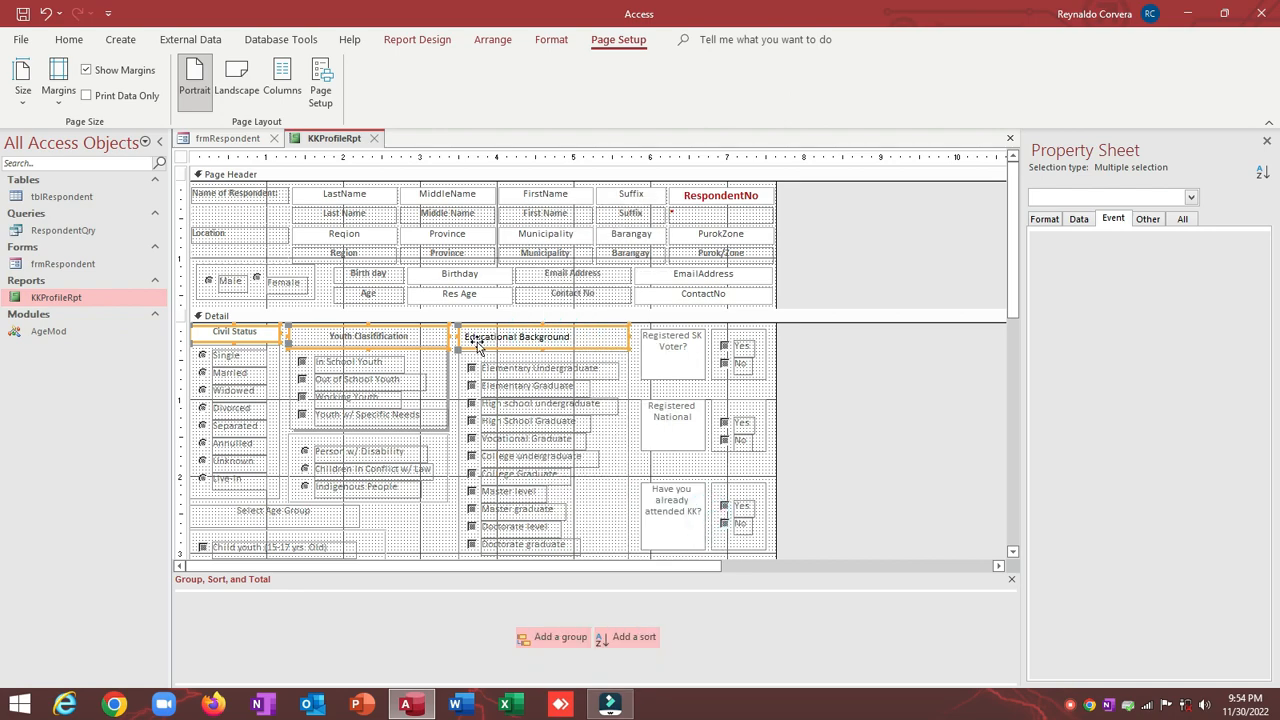
right_click(477, 337)
mouse_move(518, 491)
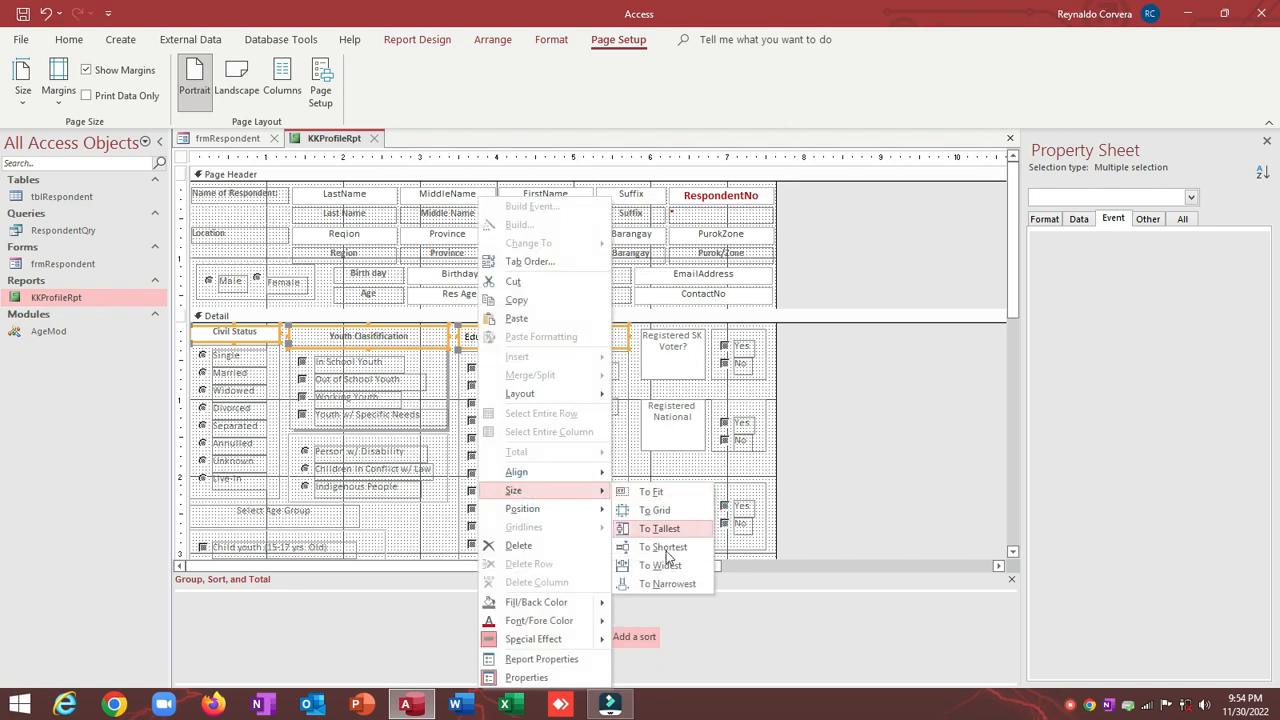
click(666, 565)
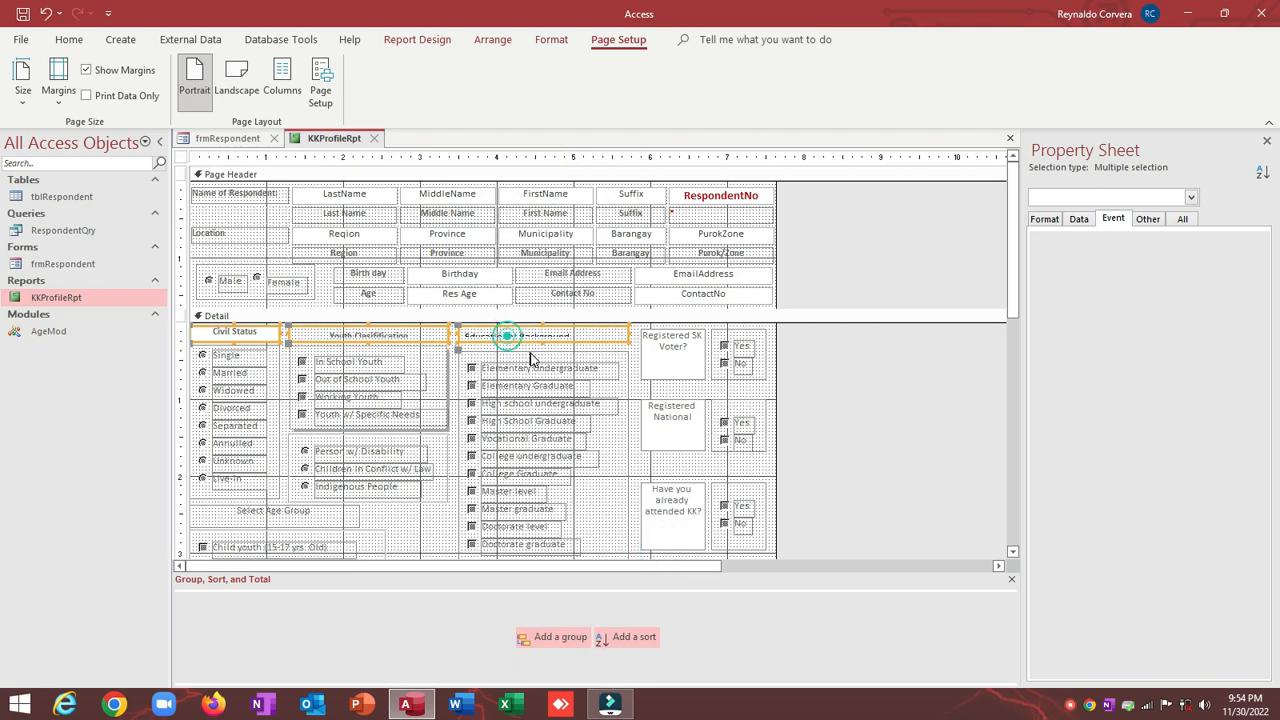
Step: Nudge the If no, Why? box and its choices up slightly
click(625, 355)
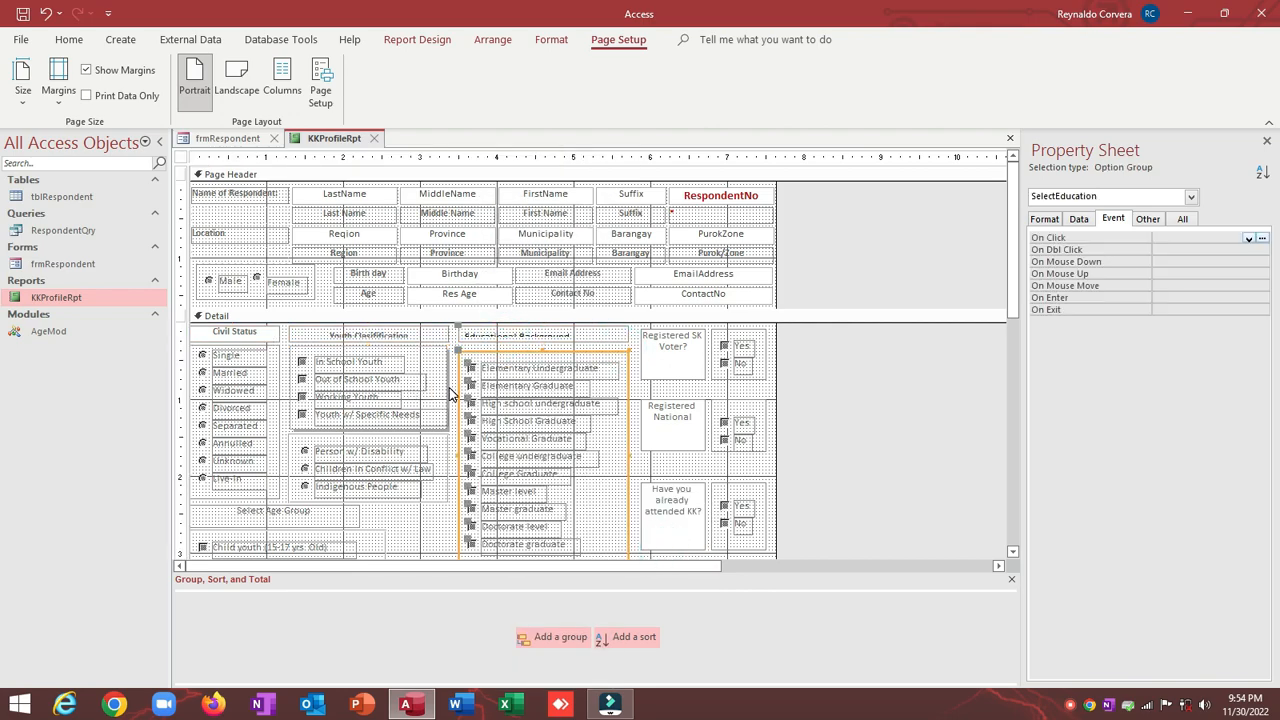
scroll(450, 393, down, 3)
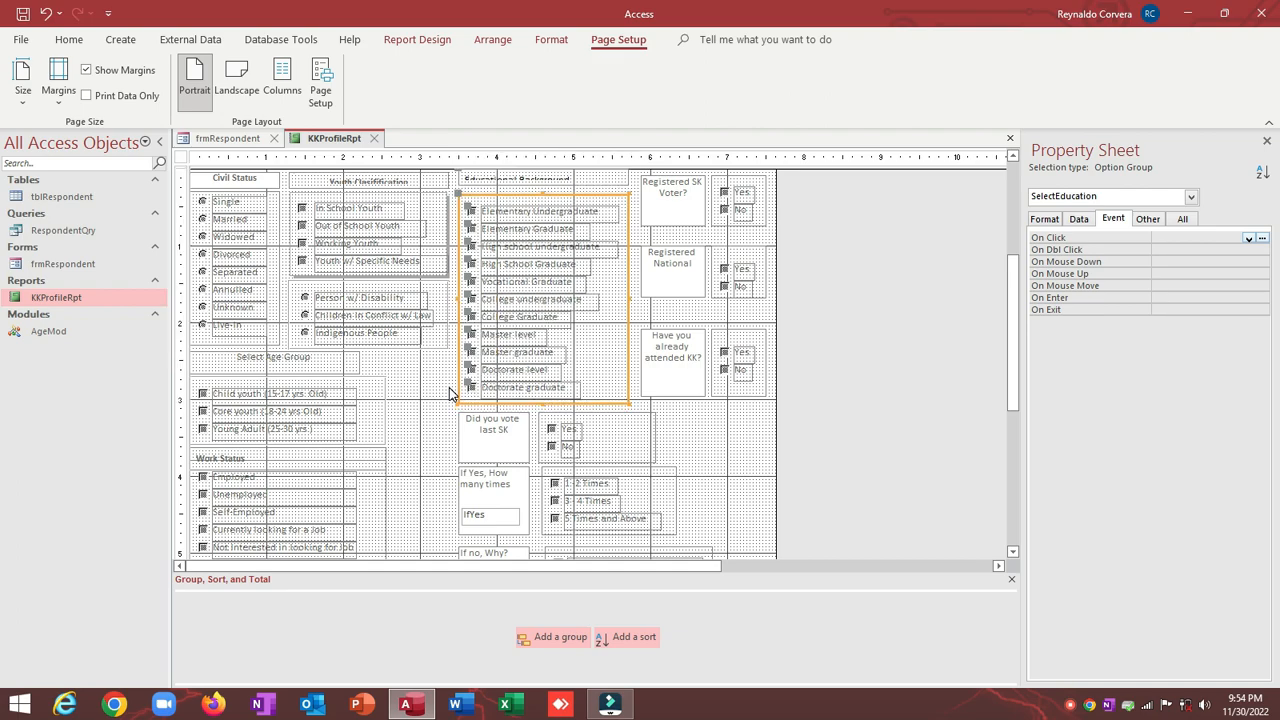
scroll(450, 393, up, 3)
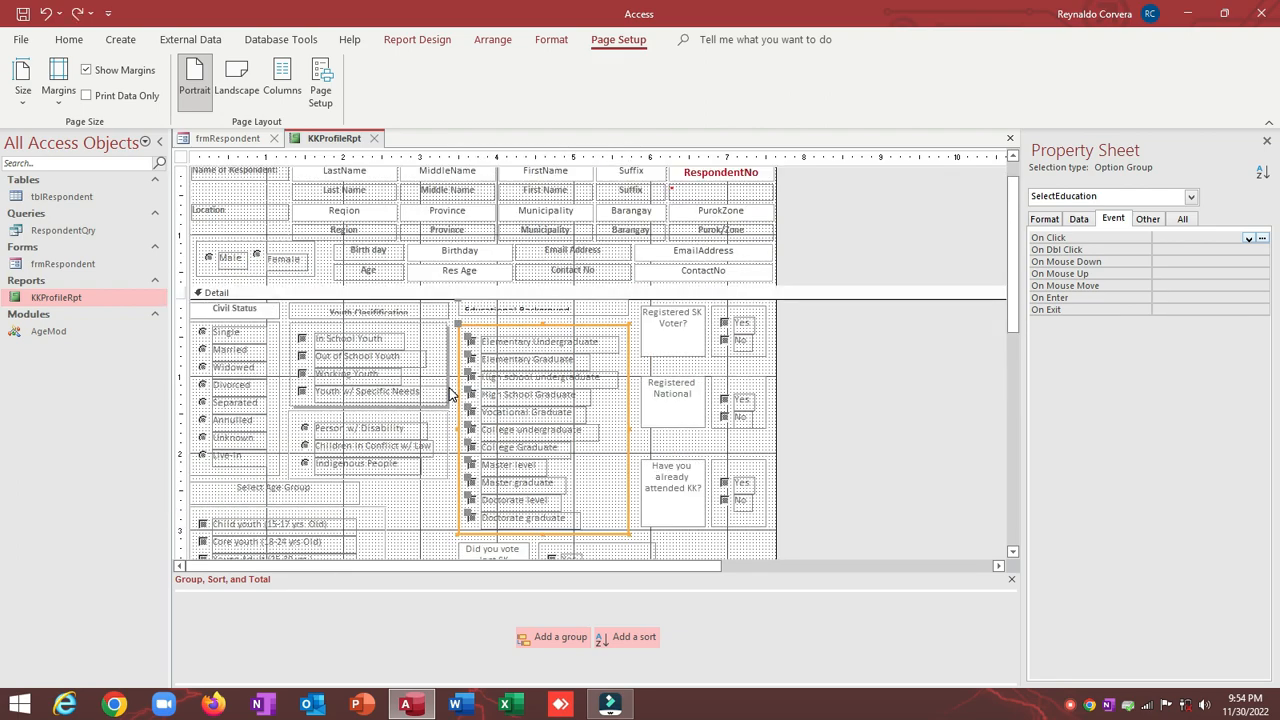
click(572, 305)
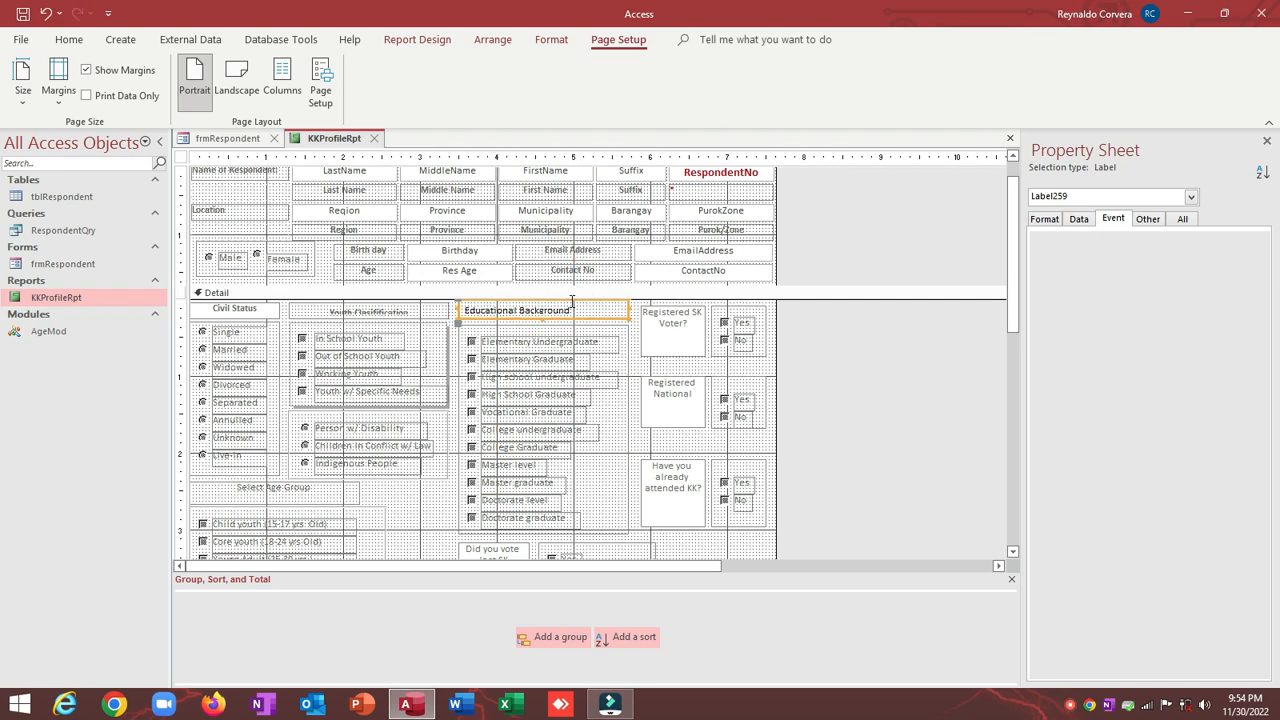
scroll(690, 352, down, 5)
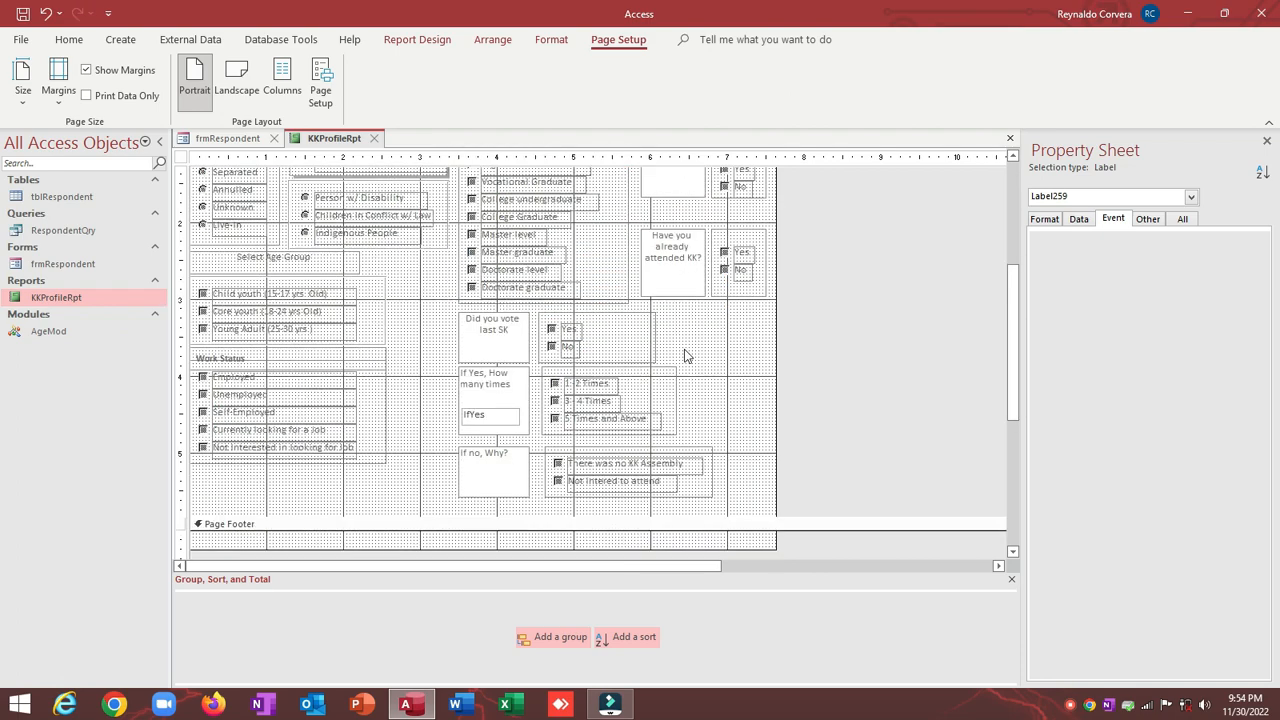
drag(445, 451, 687, 513)
key(Up)
key(Up)
key(Up)
key(Up)
key(Up)
key(Up)
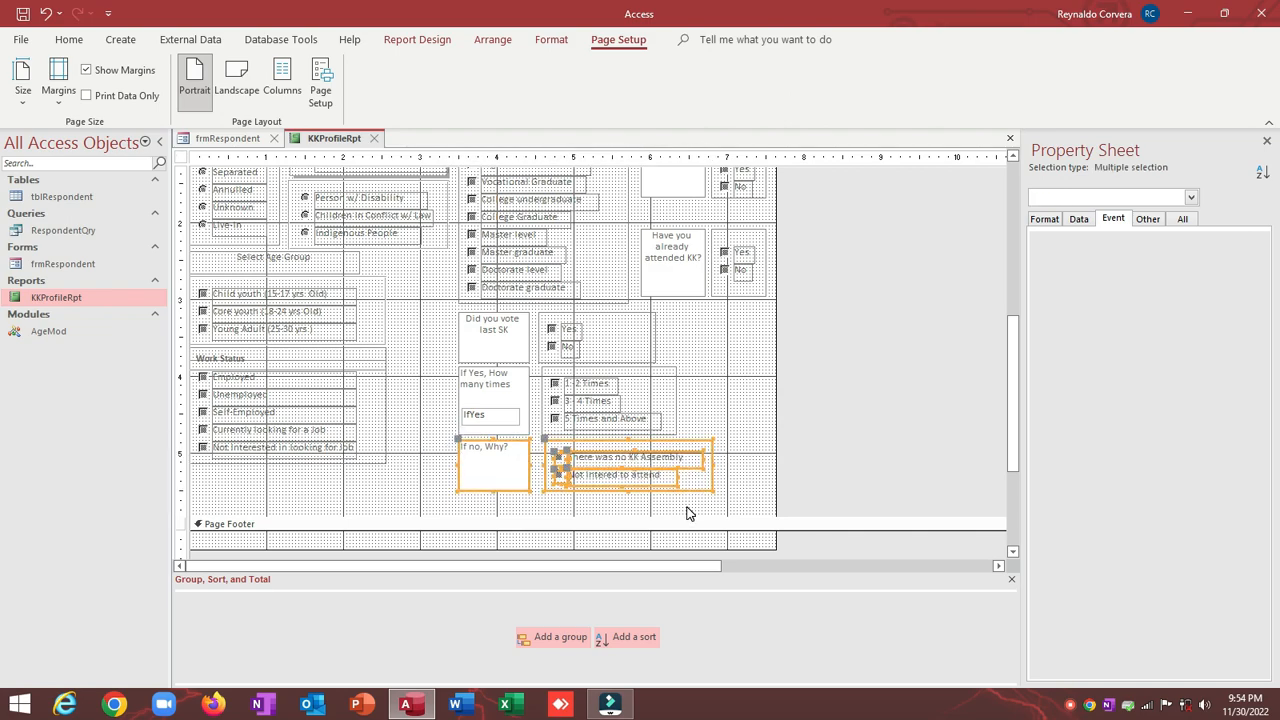
Step: Drag the Detail section's bottom edge up to remove the empty space
scroll(377, 268, up, 3)
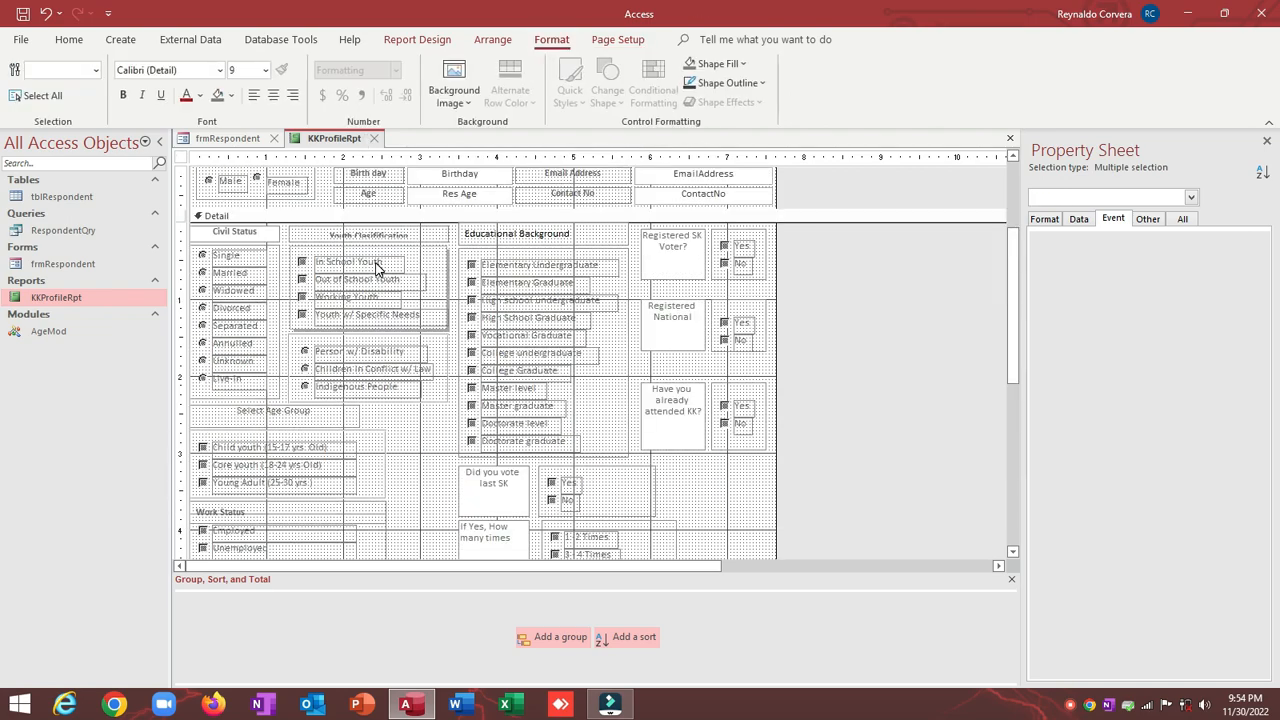
scroll(376, 262, up, 2)
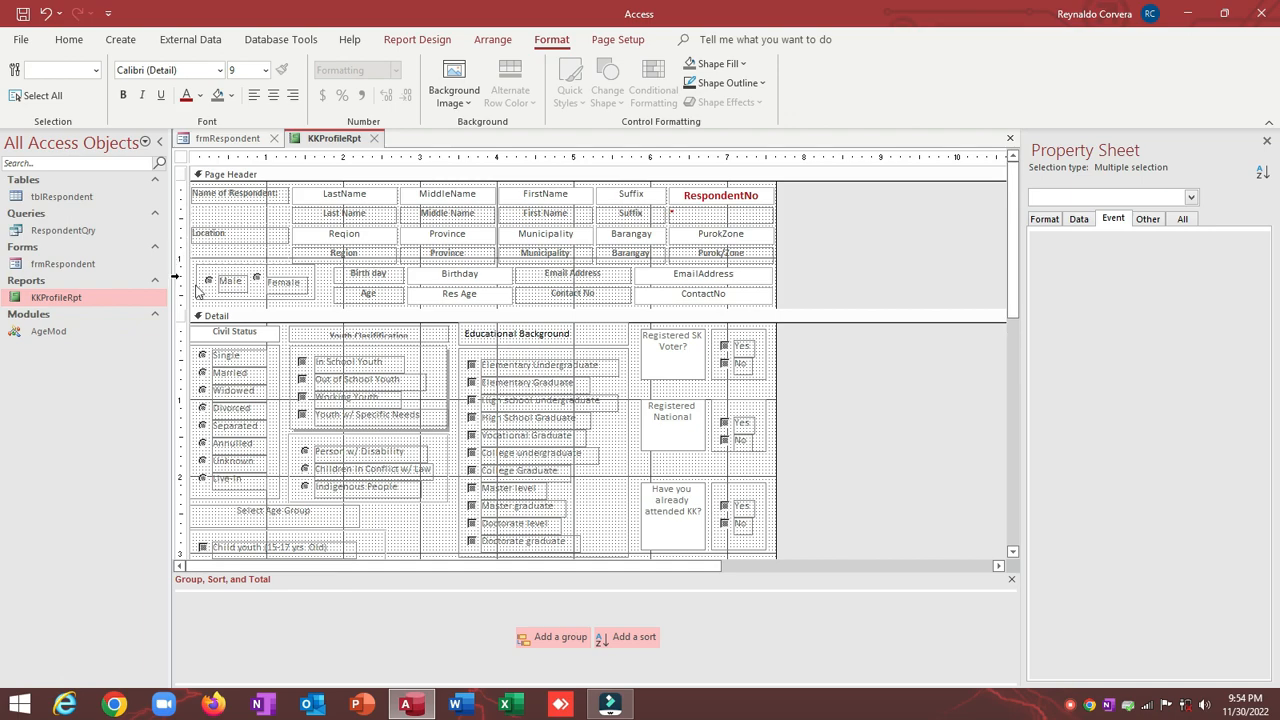
scroll(197, 290, down, 6)
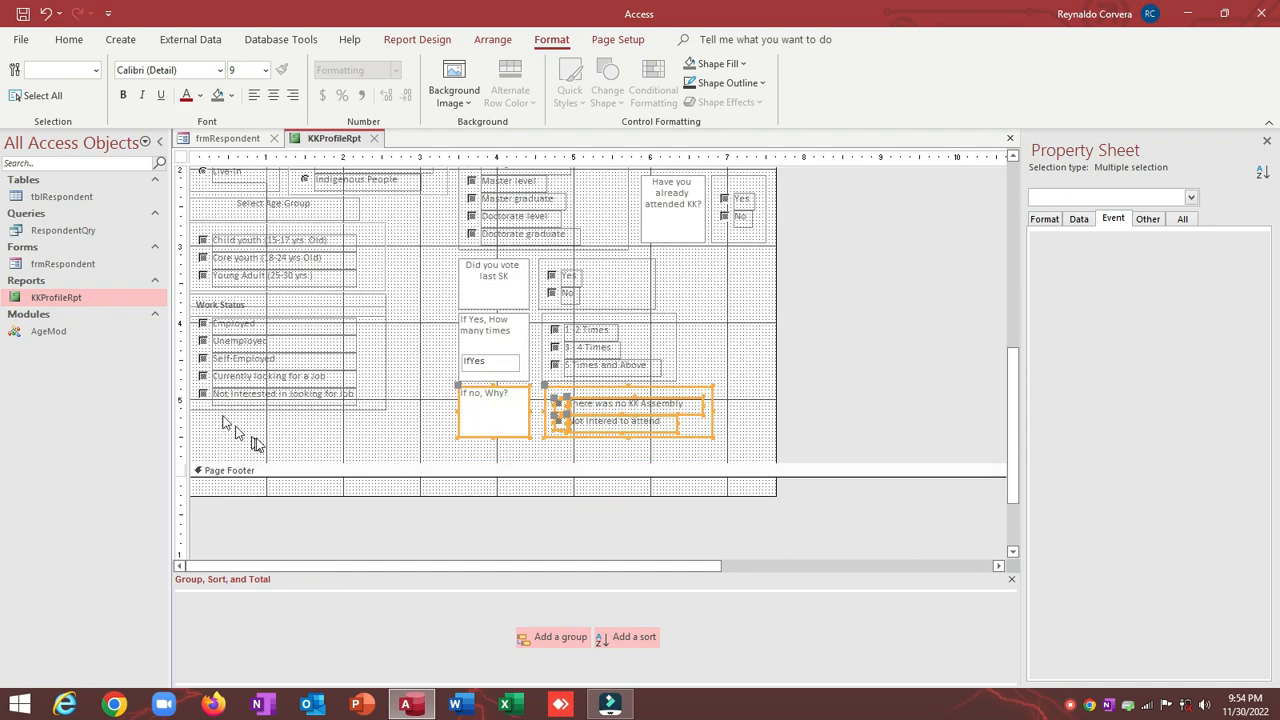
mouse_move(292, 462)
mouse_down()
mouse_move(298, 441)
mouse_move(297, 456)
mouse_up()
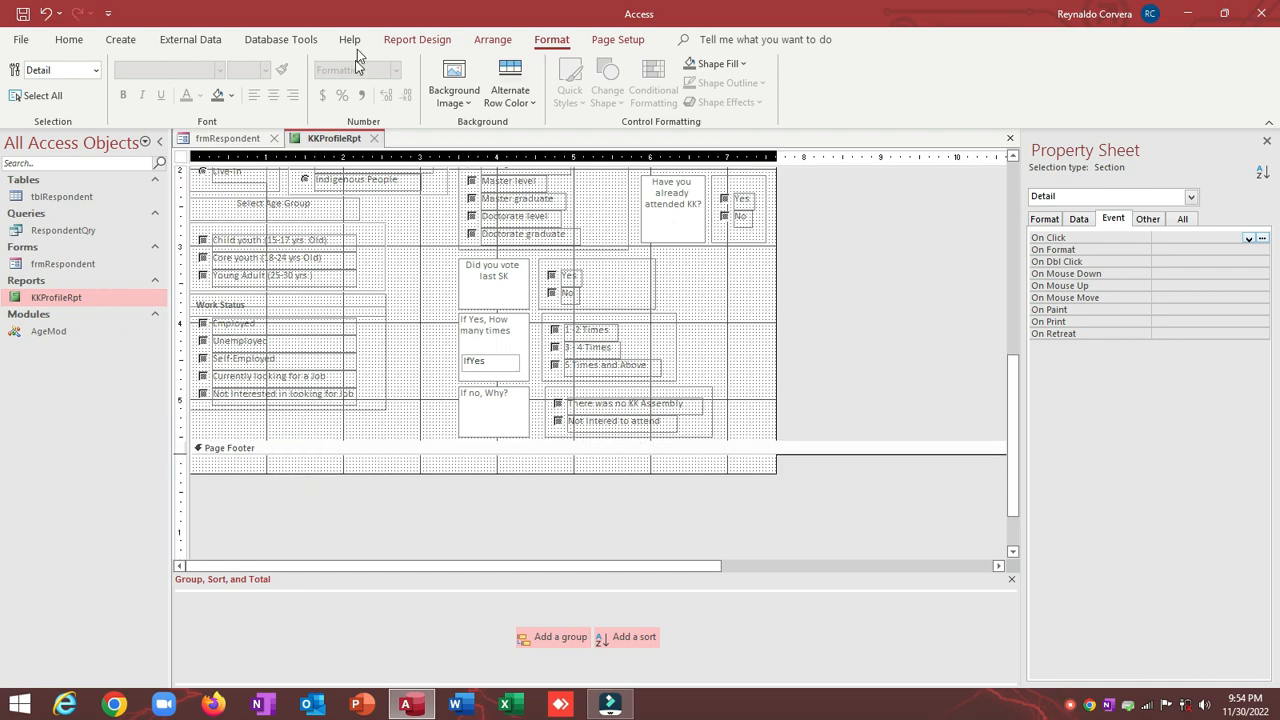
Step: Open the report's Page Setup dialog and begin reducing the top margin from 0.25 inches
click(417, 40)
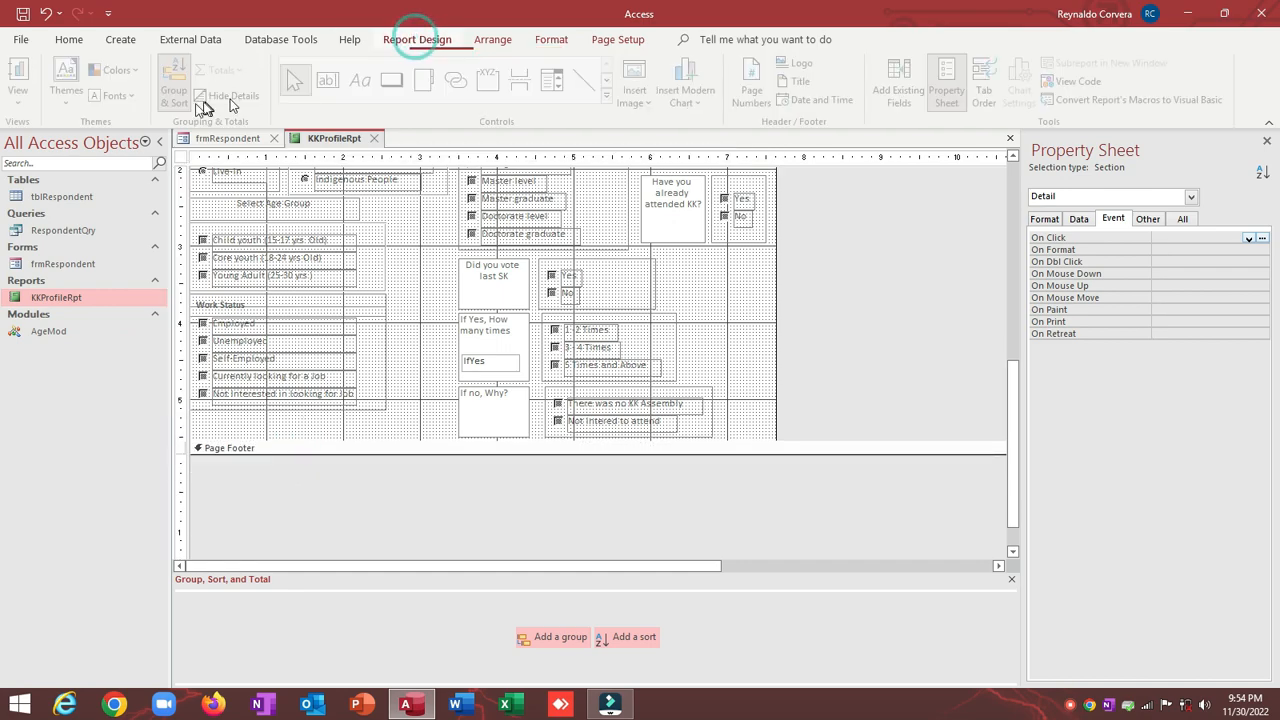
click(610, 44)
click(62, 100)
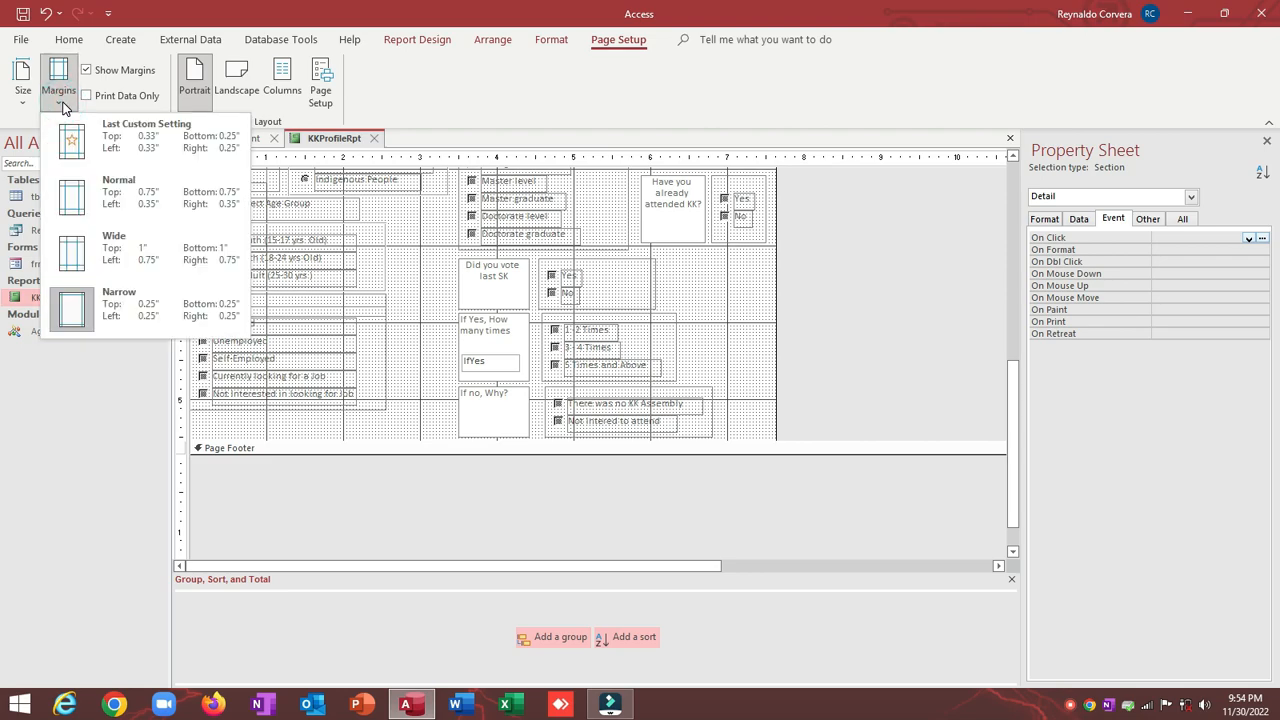
click(24, 90)
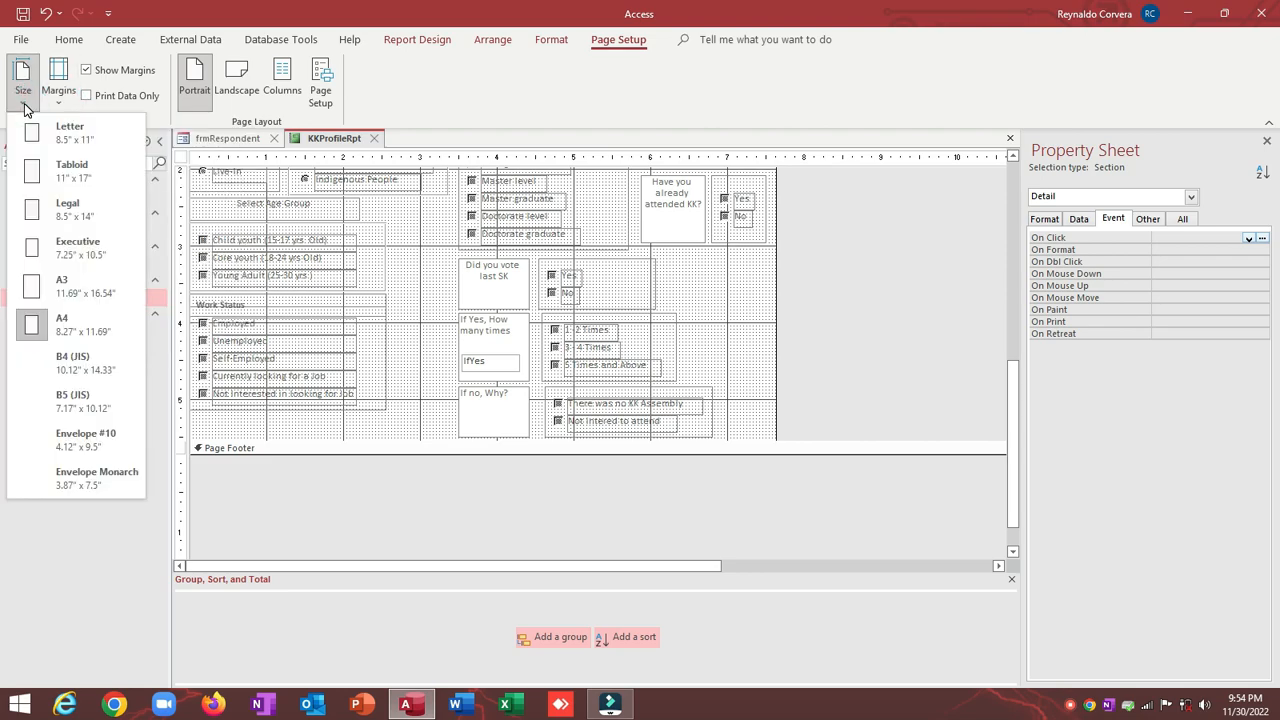
click(320, 95)
click(320, 95)
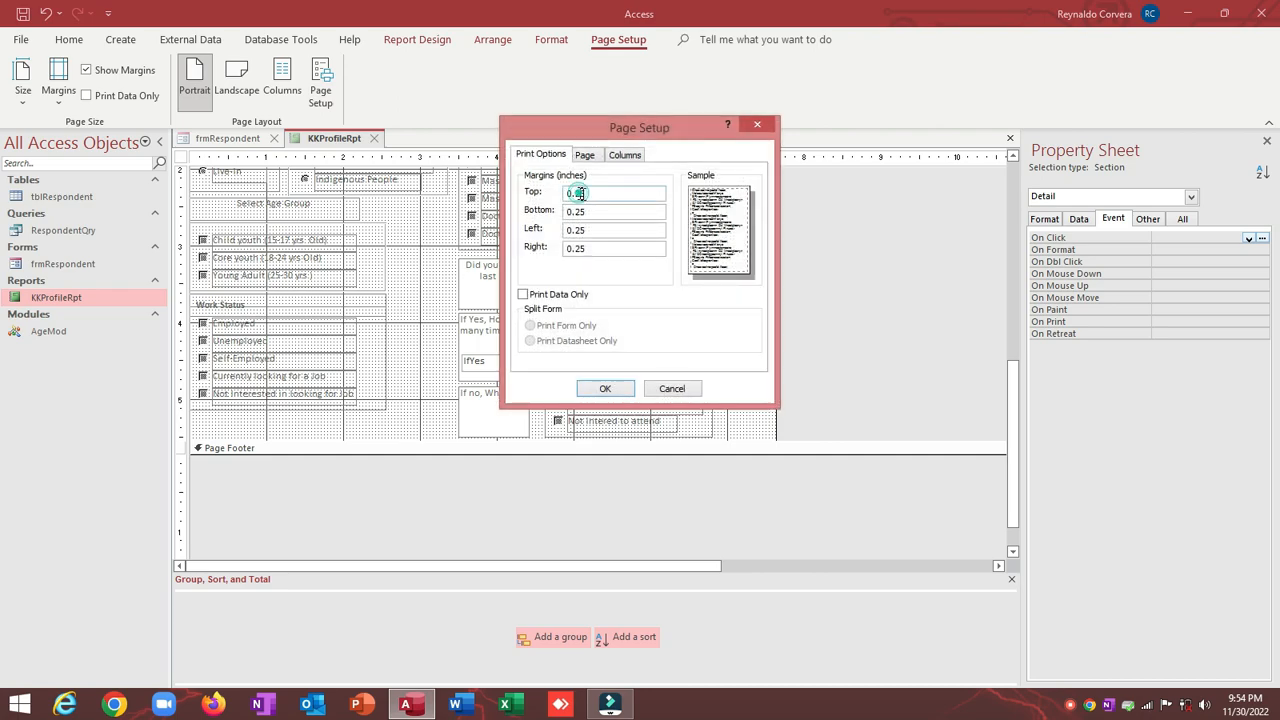
drag(580, 194, 604, 197)
key(BackSpace)
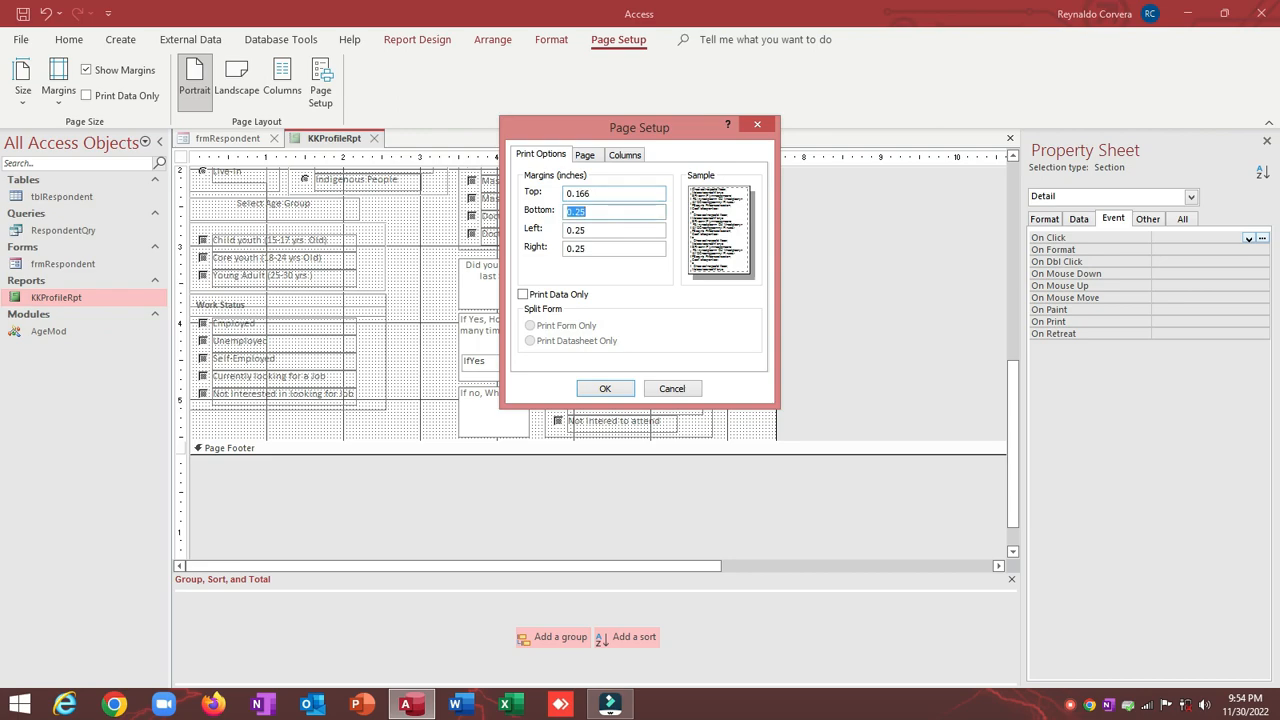
Step: Narrow the page margins to bottom 0.17", left 0.236" and right 0.238"
text(.17)
key(Tab)
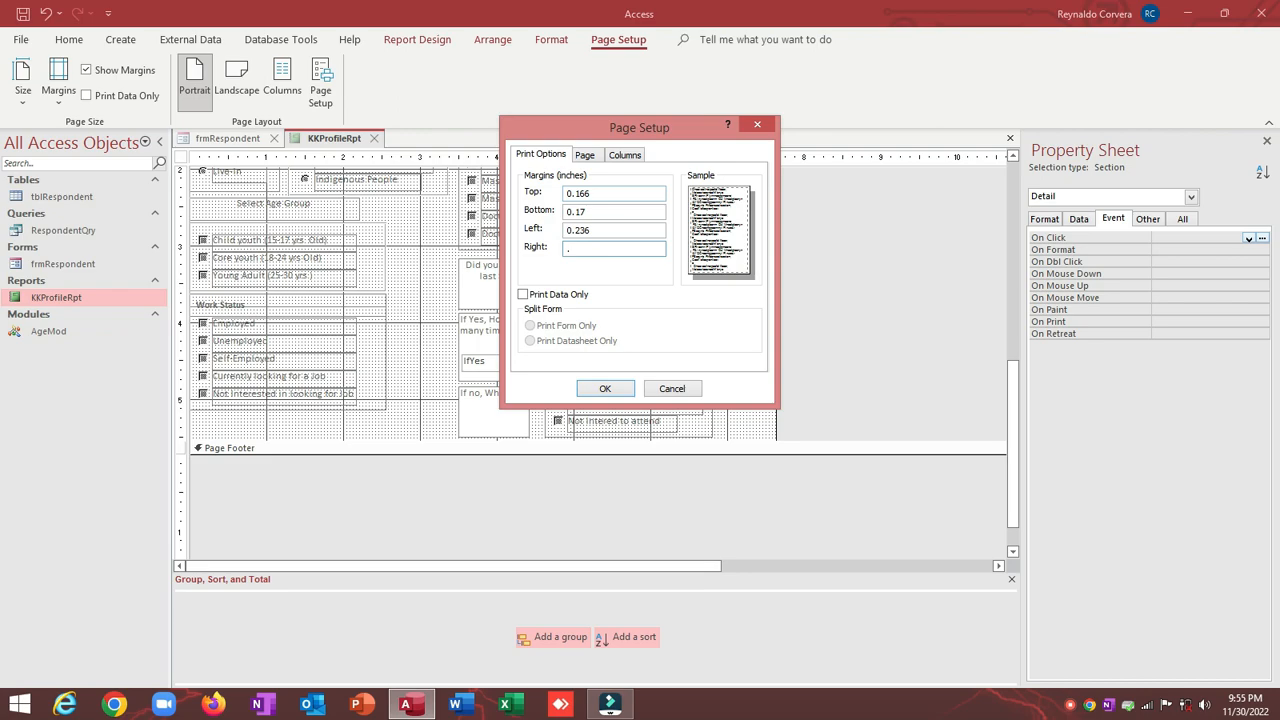
text(38)
key(Tab)
click(605, 388)
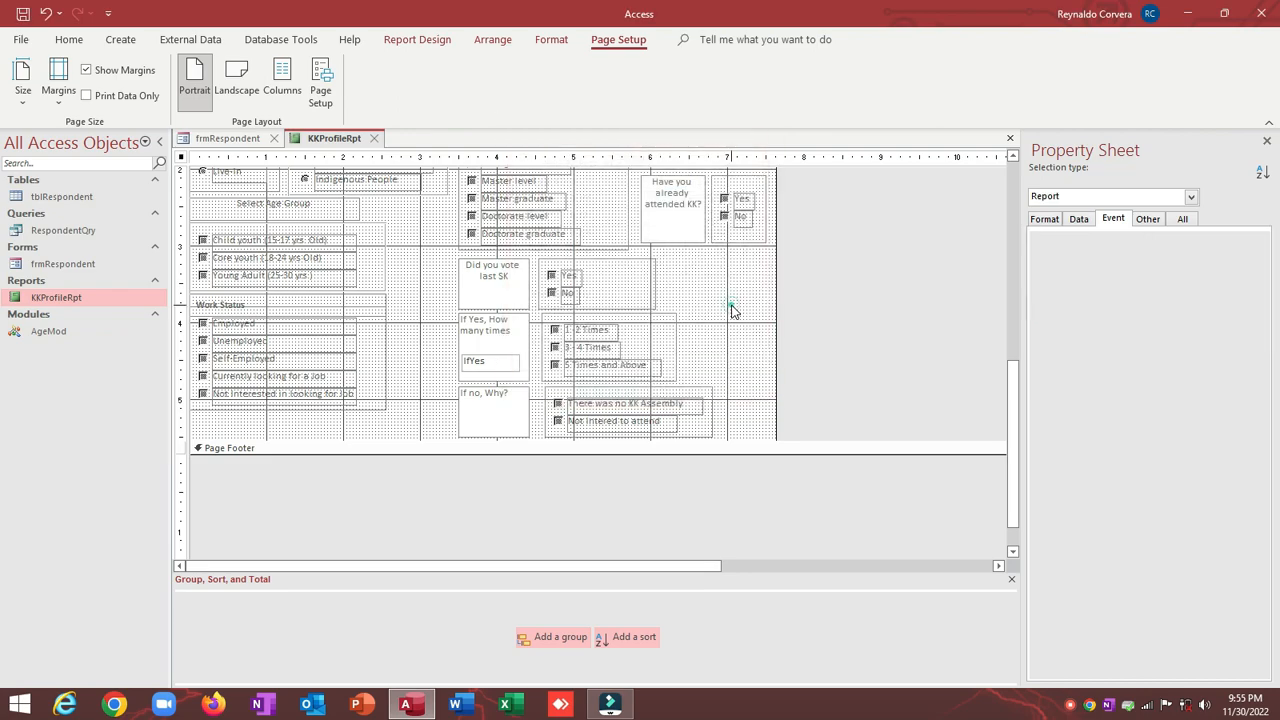
Step: Set the report's column width to 7.6" and close the KKProfileRpt design
click(731, 311)
scroll(731, 311, up, 5)
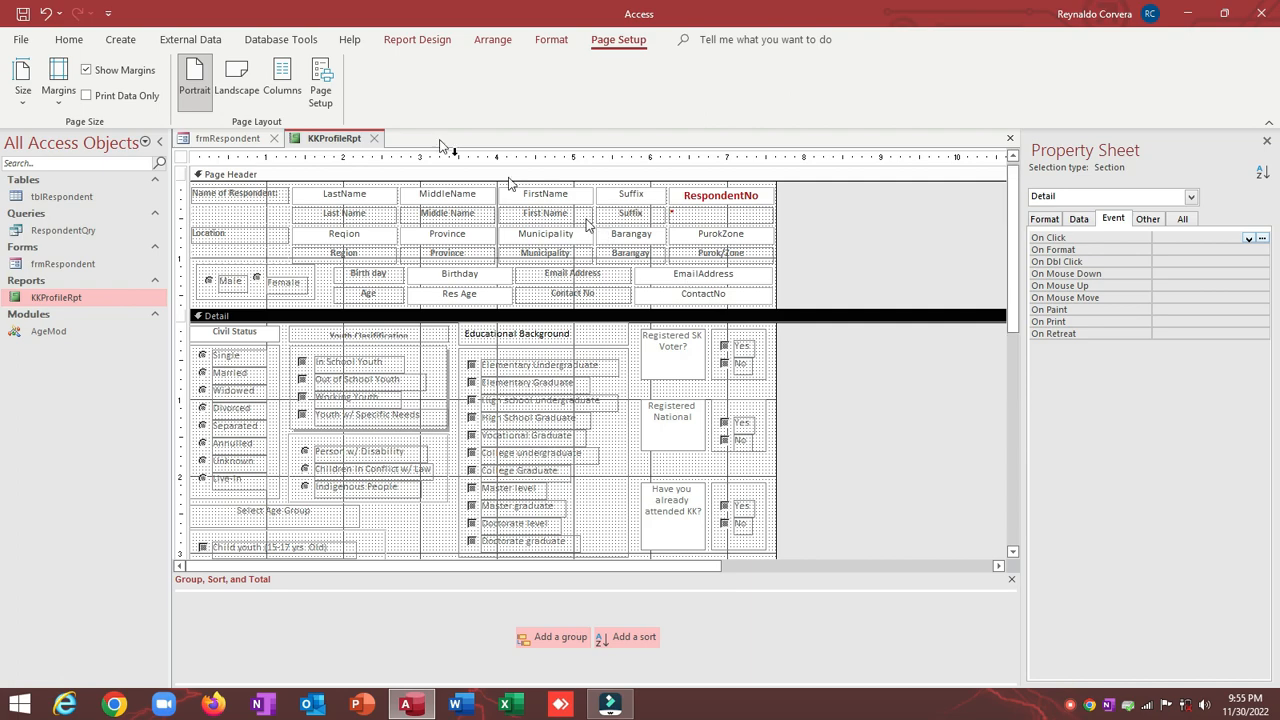
click(320, 100)
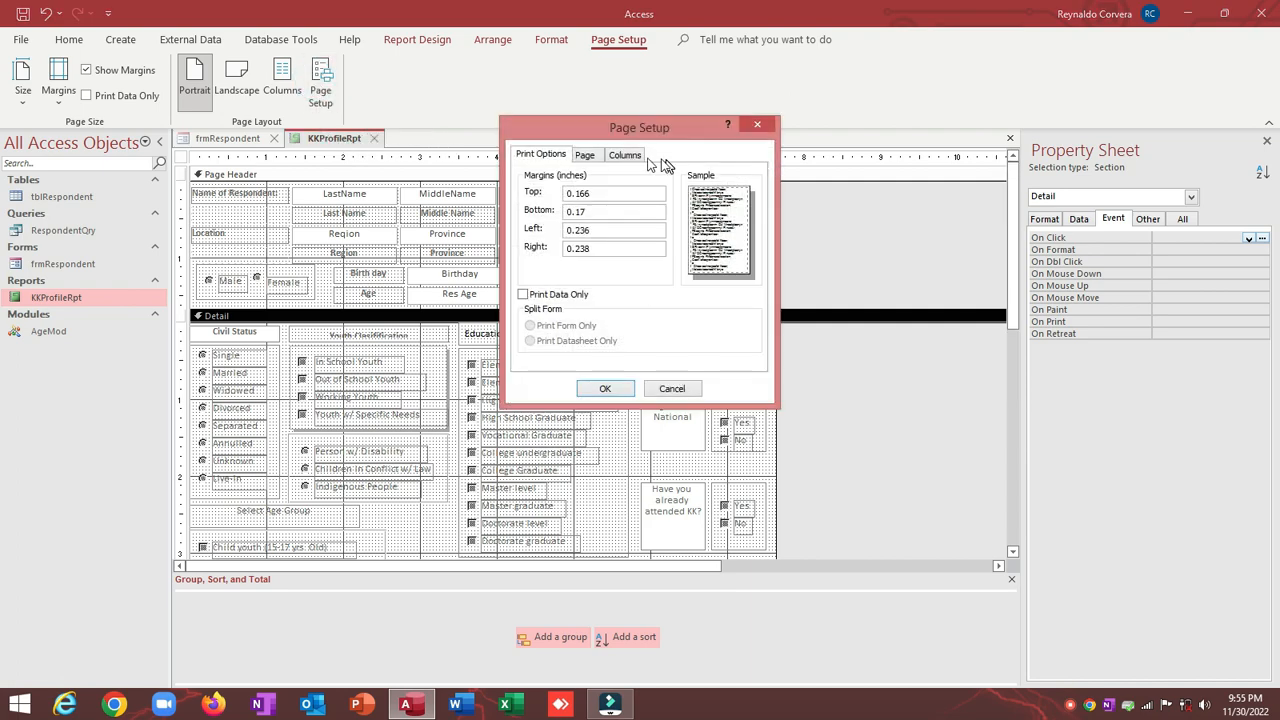
click(589, 155)
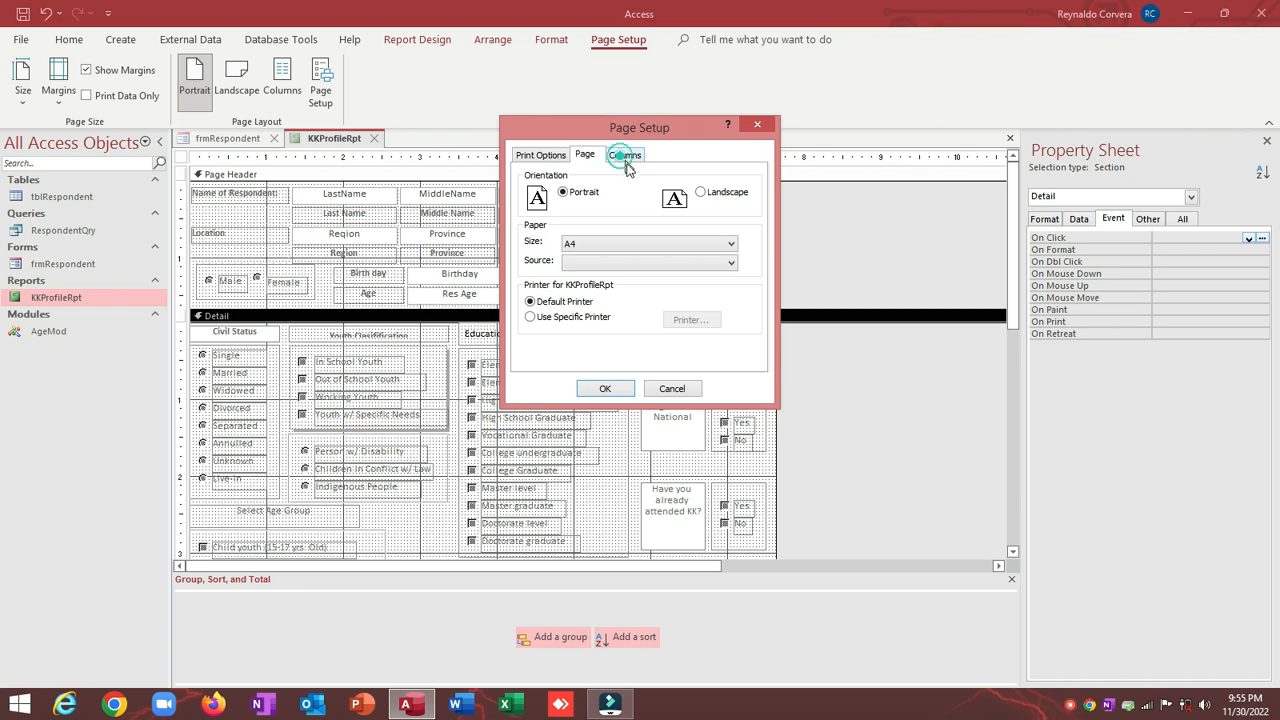
click(624, 155)
drag(590, 269, 466, 262)
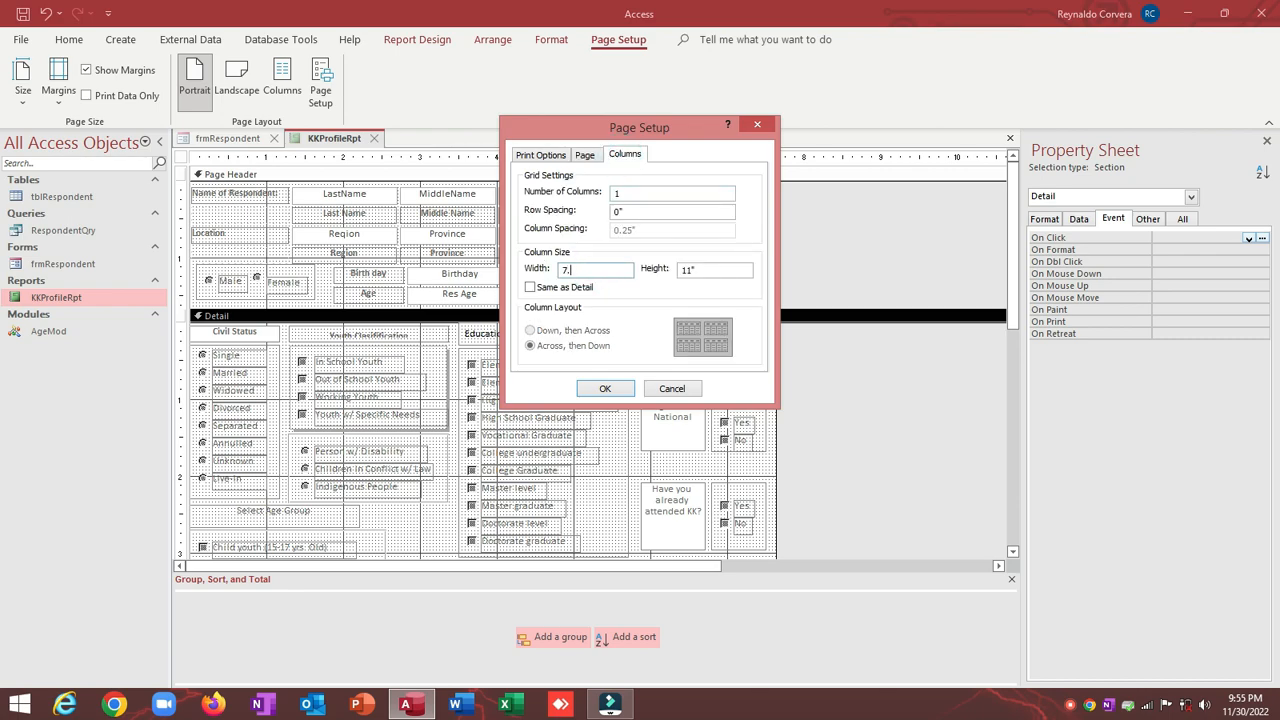
drag(535, 134, 437, 130)
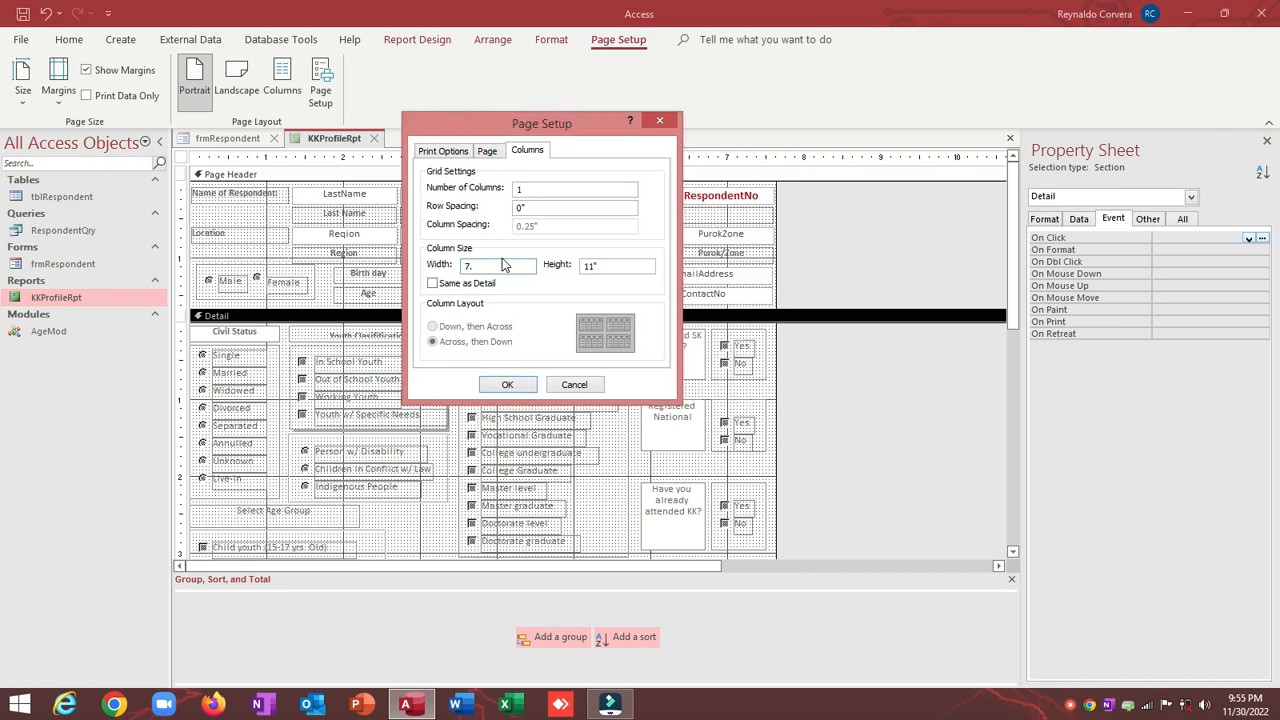
click(507, 387)
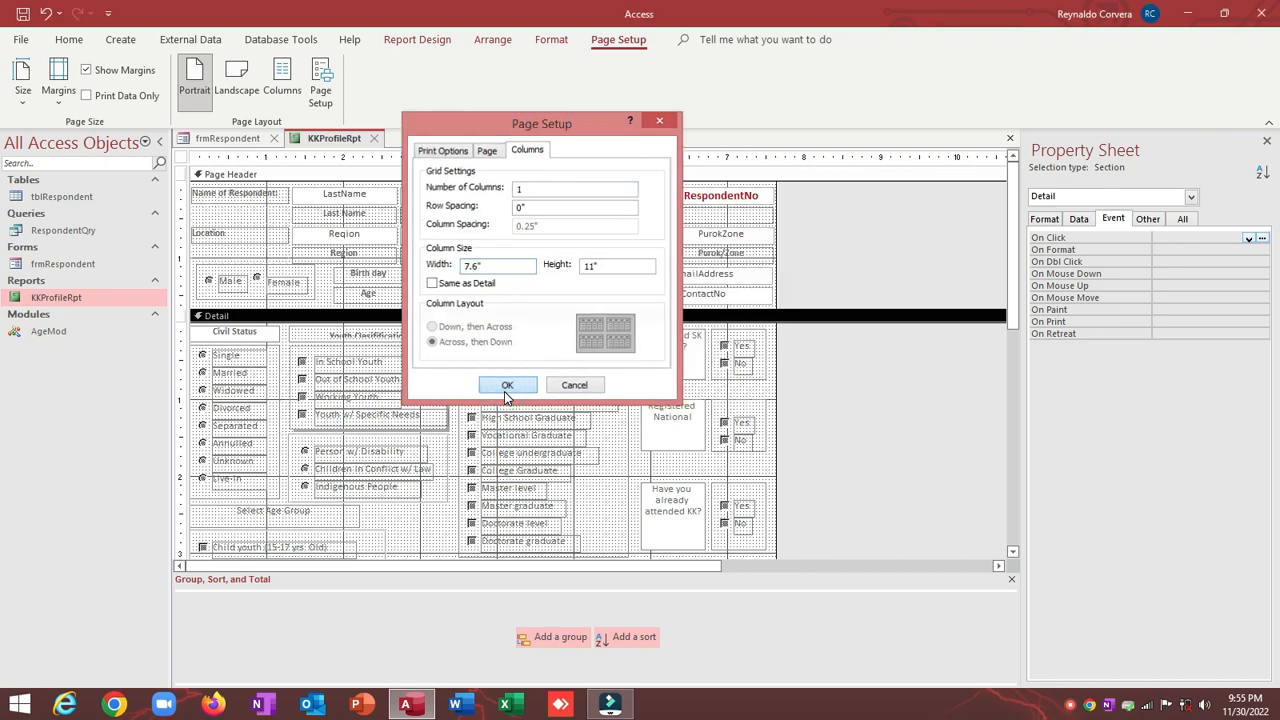
click(374, 138)
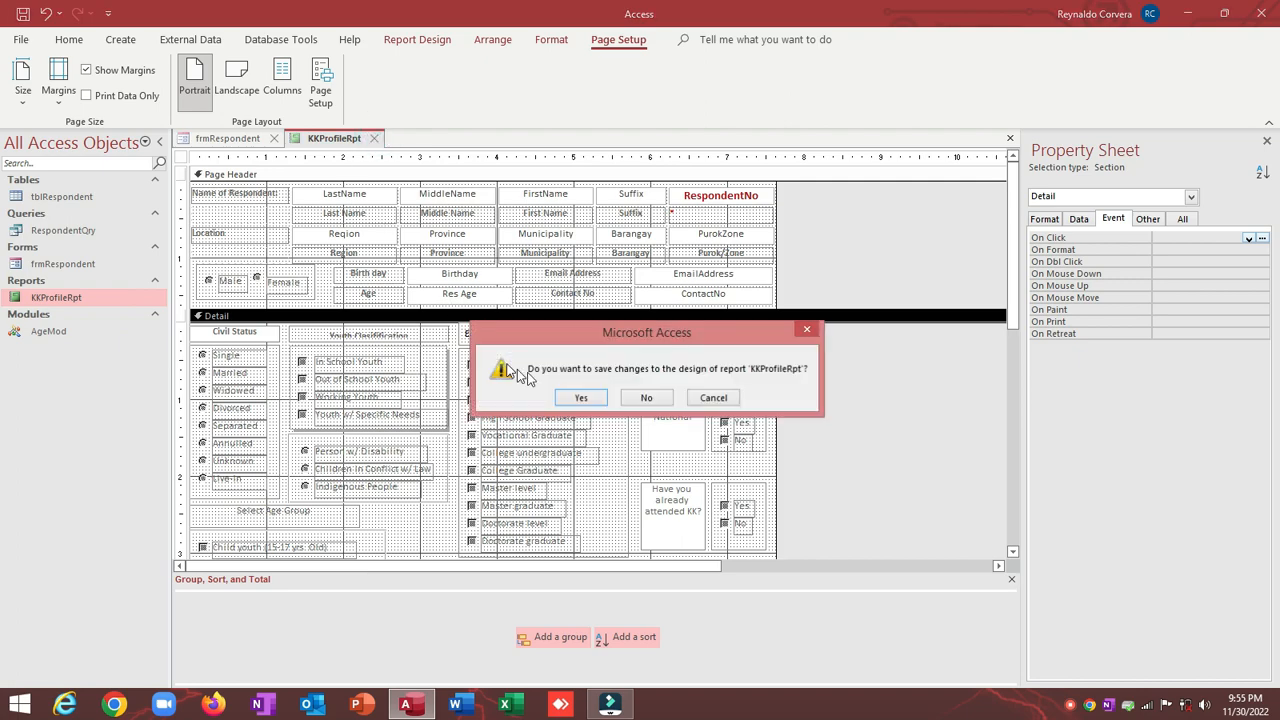
Step: Save KKProfileRpt and preview the KK Profiling Report for record 1 from frmRespondent's Form View
click(574, 397)
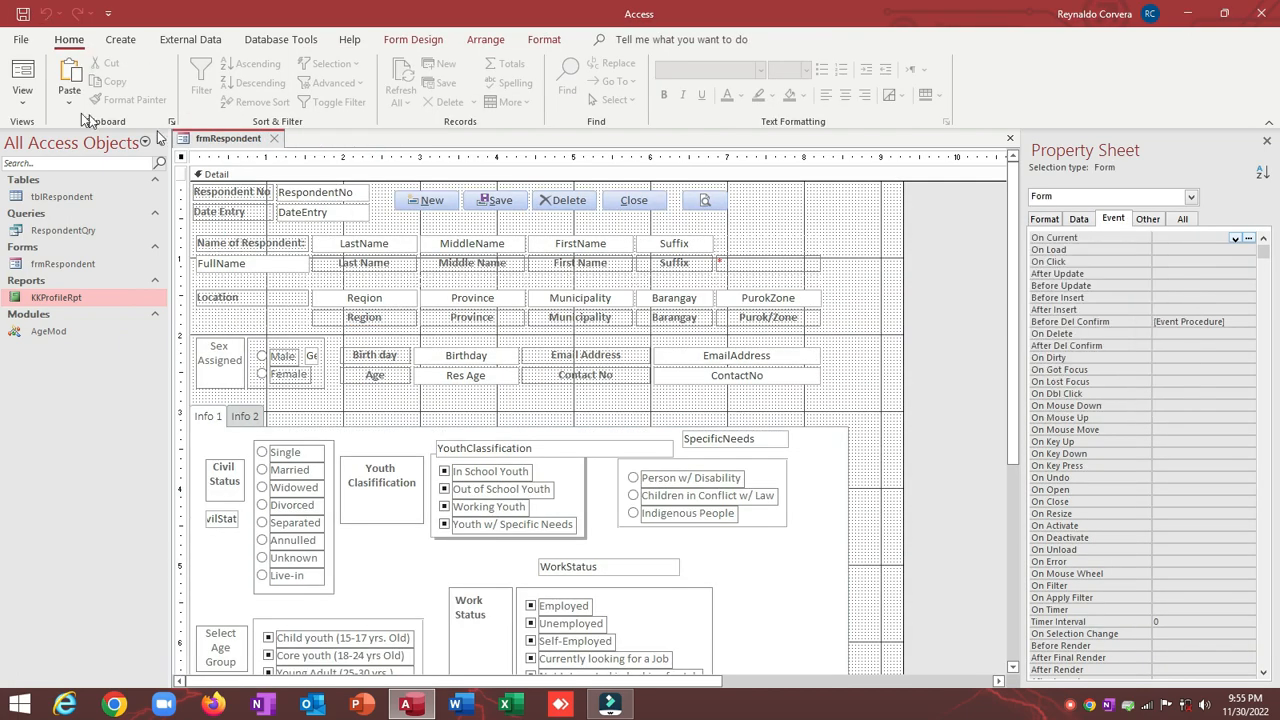
click(16, 70)
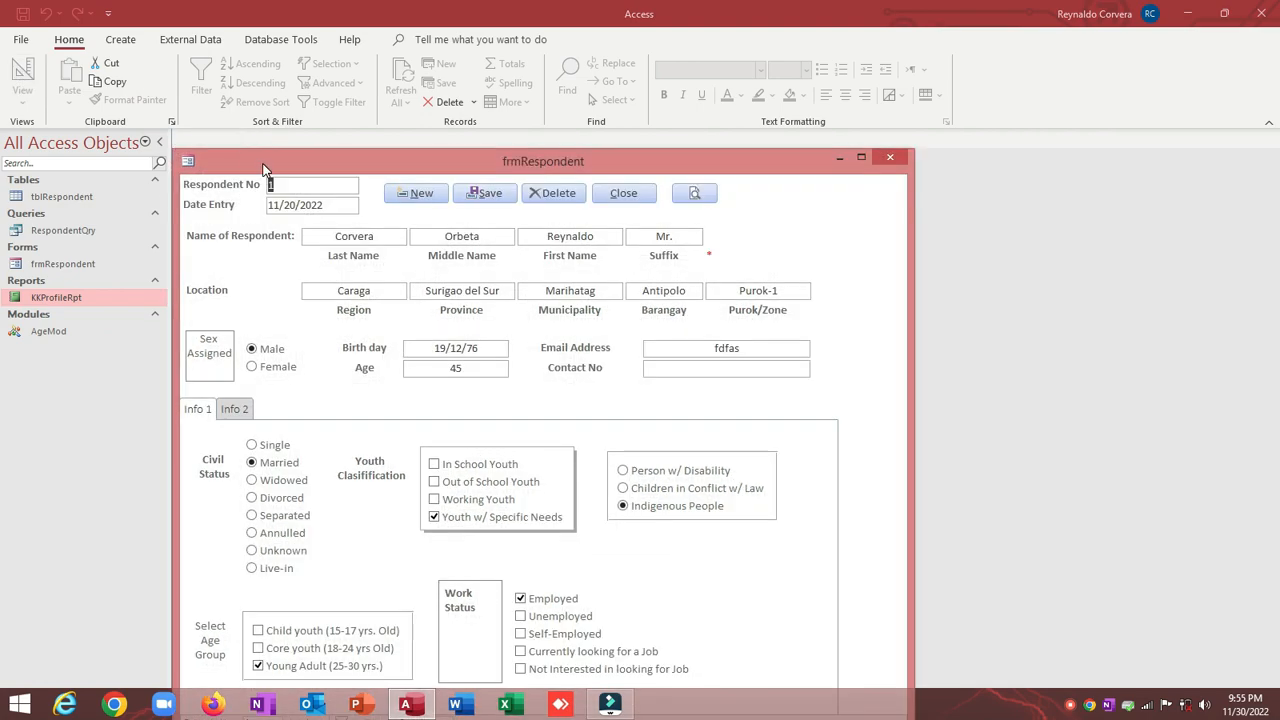
click(742, 102)
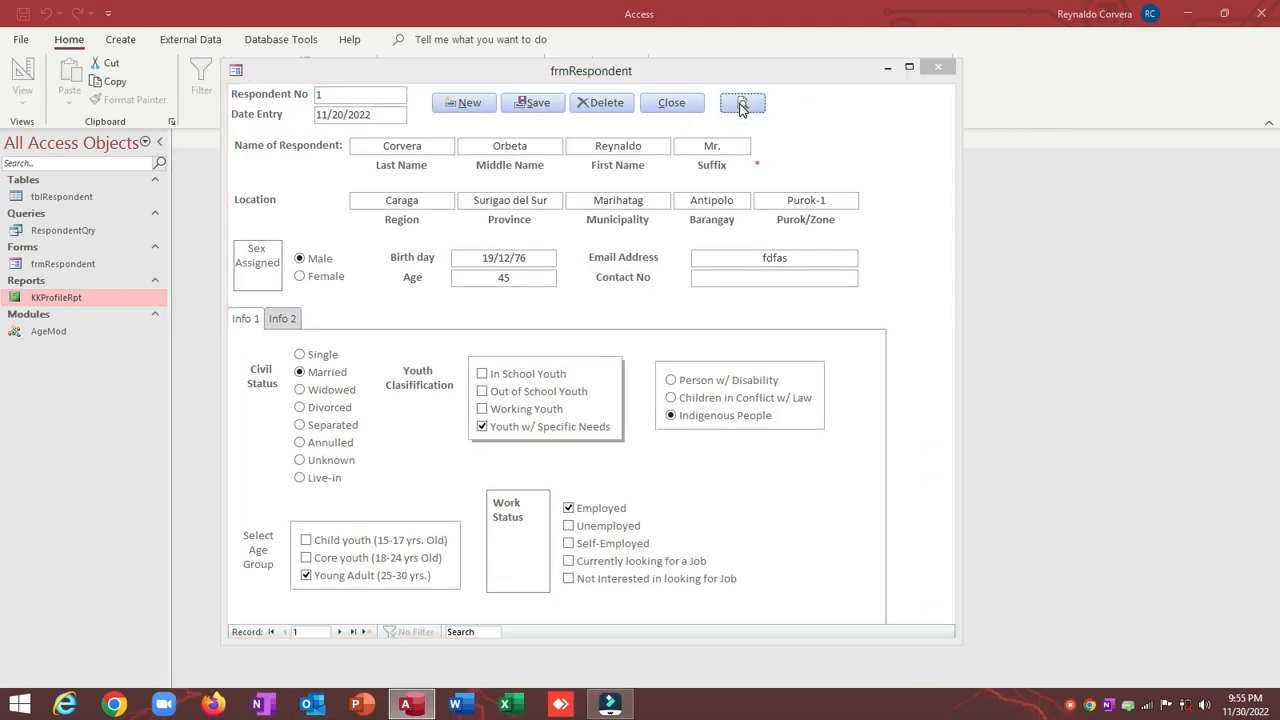
scroll(545, 178, down, 1)
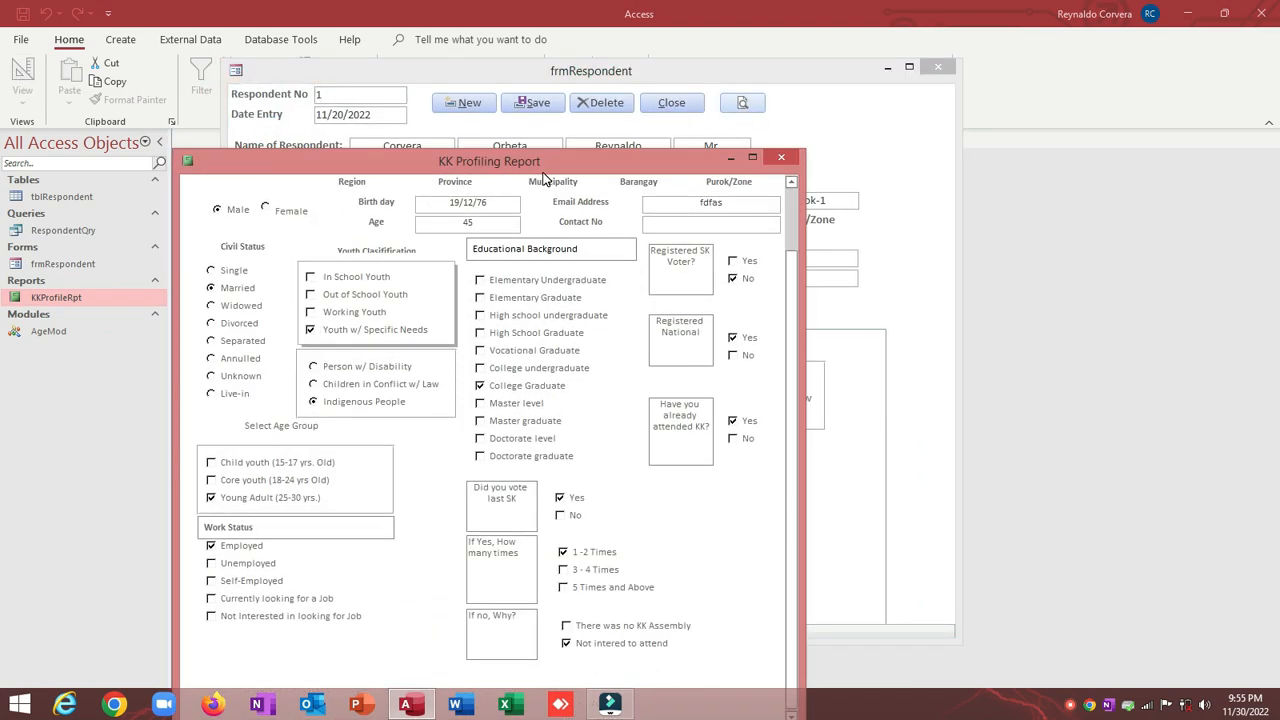
drag(495, 163, 540, 100)
scroll(535, 170, up, 1)
scroll(535, 170, up, 1)
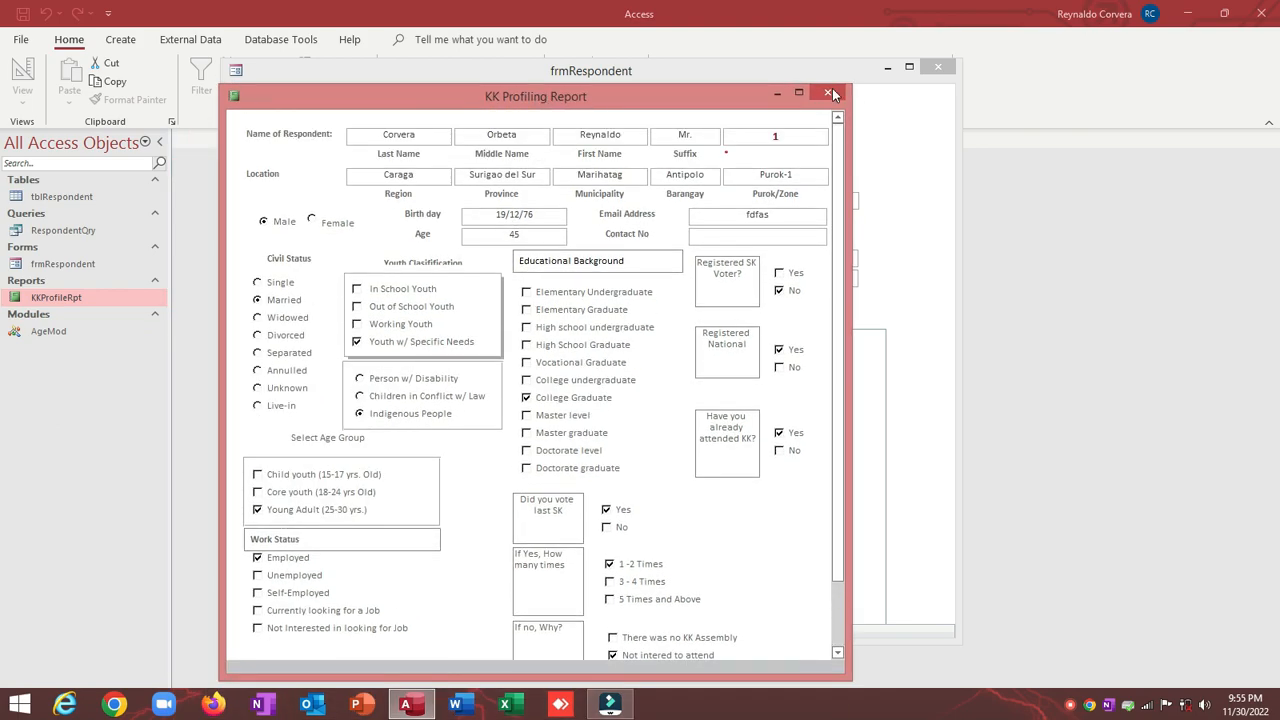
click(827, 92)
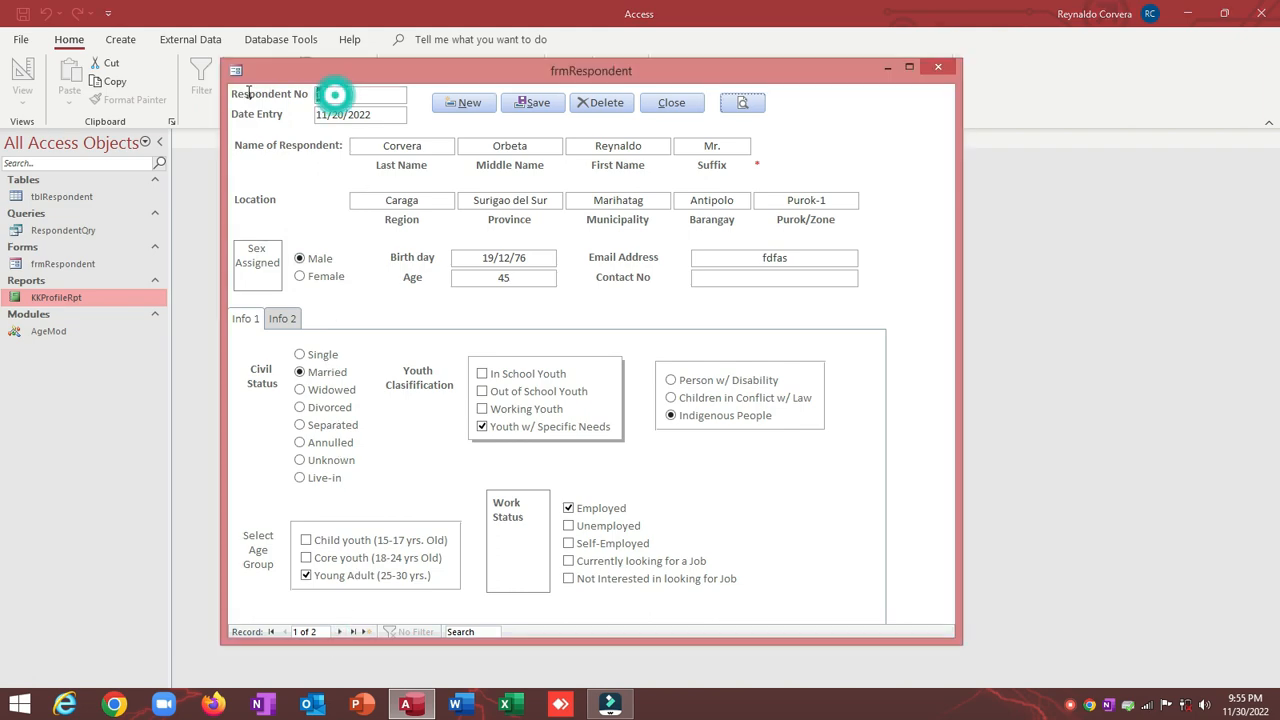
Step: Reopen the record 1 report preview, check respondent number 1, and close it
click(741, 103)
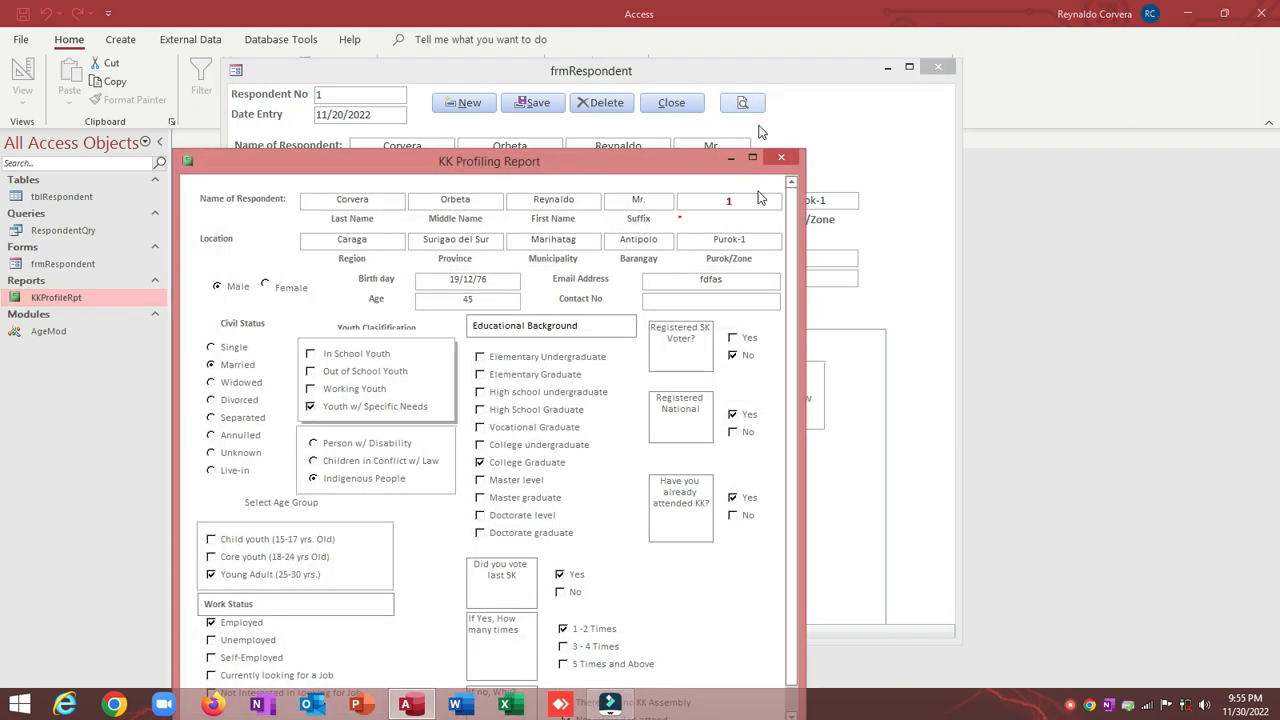
double_click(726, 205)
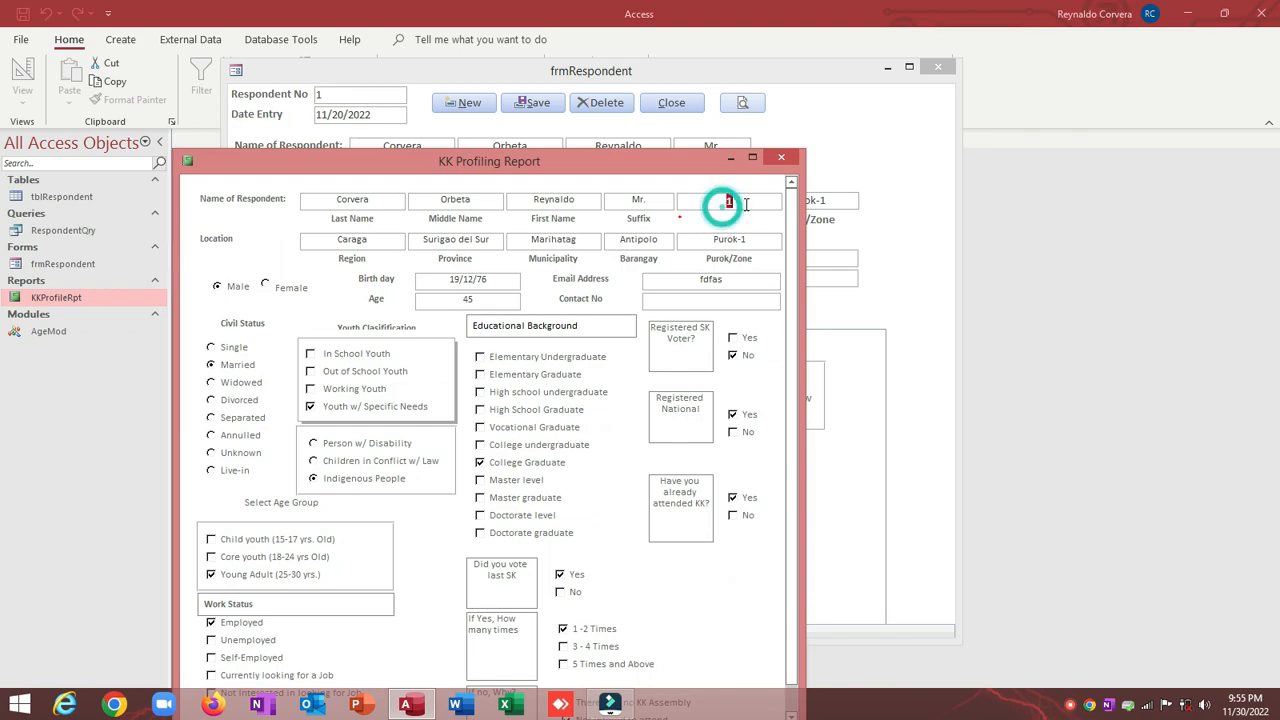
scroll(688, 298, down, 1)
scroll(688, 298, up, 1)
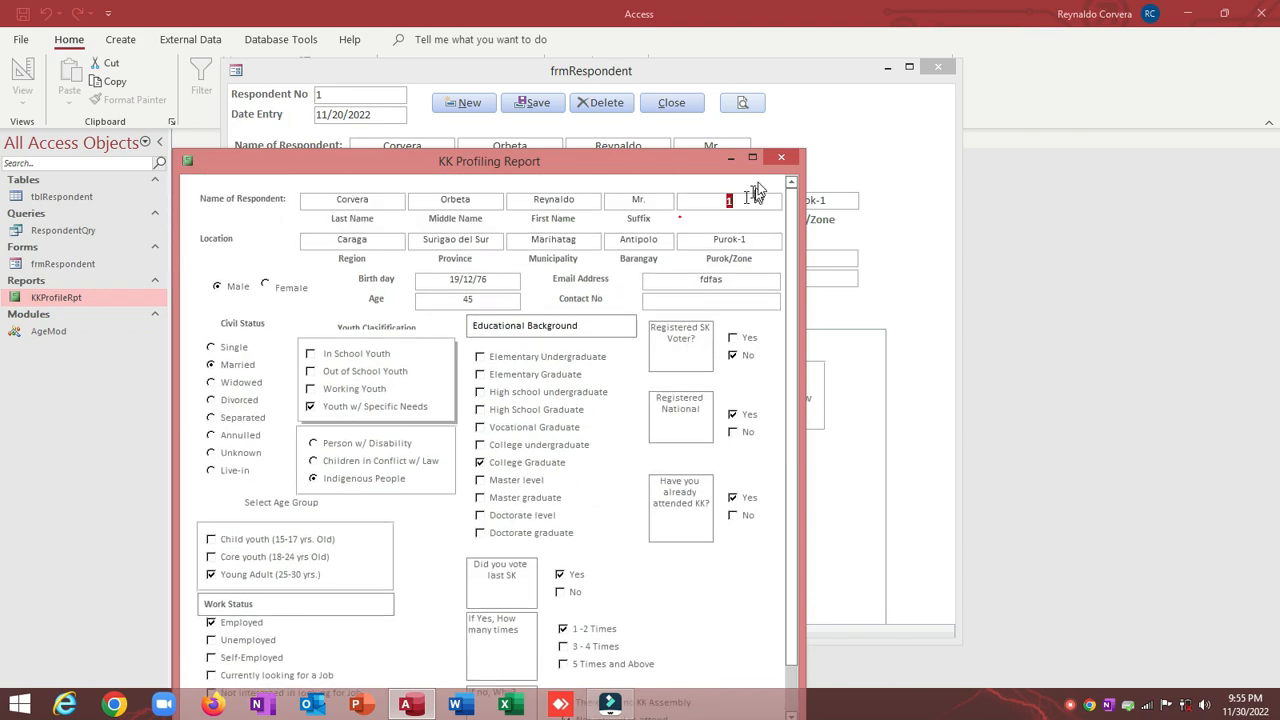
click(781, 158)
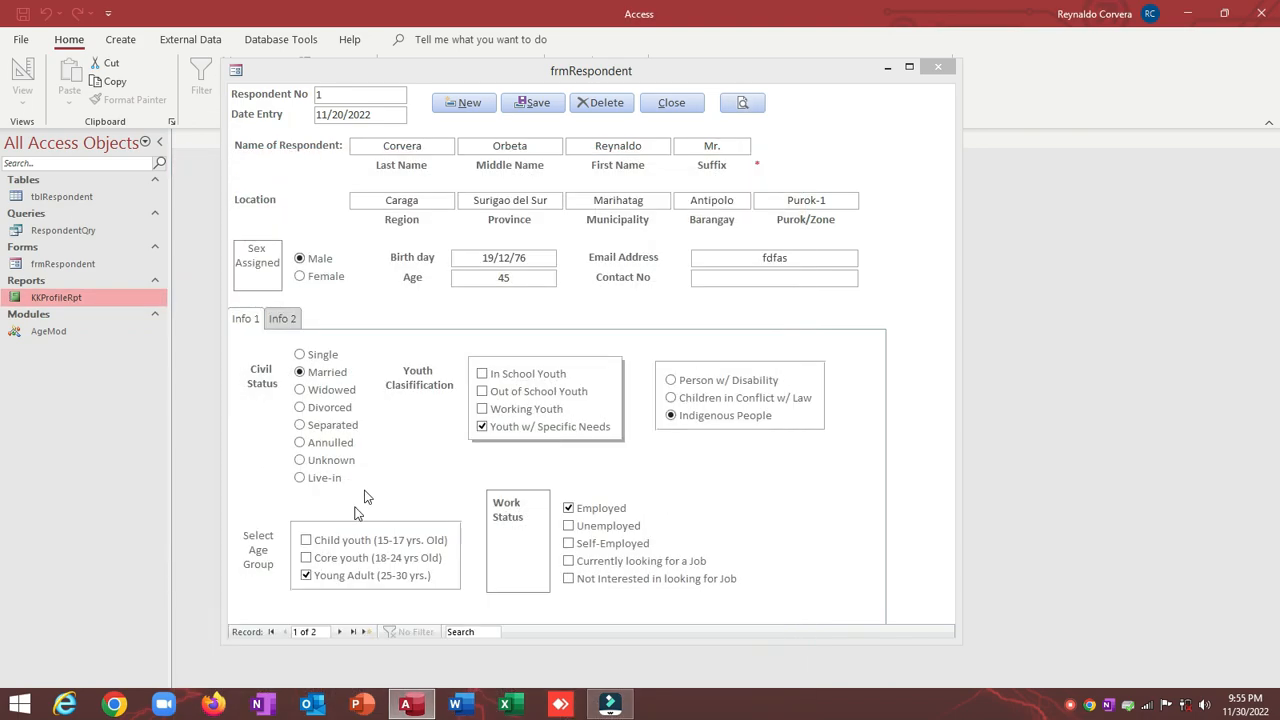
Step: Preview the KK Profiling Report for the next respondent, Respondent No 3, then close it
click(340, 632)
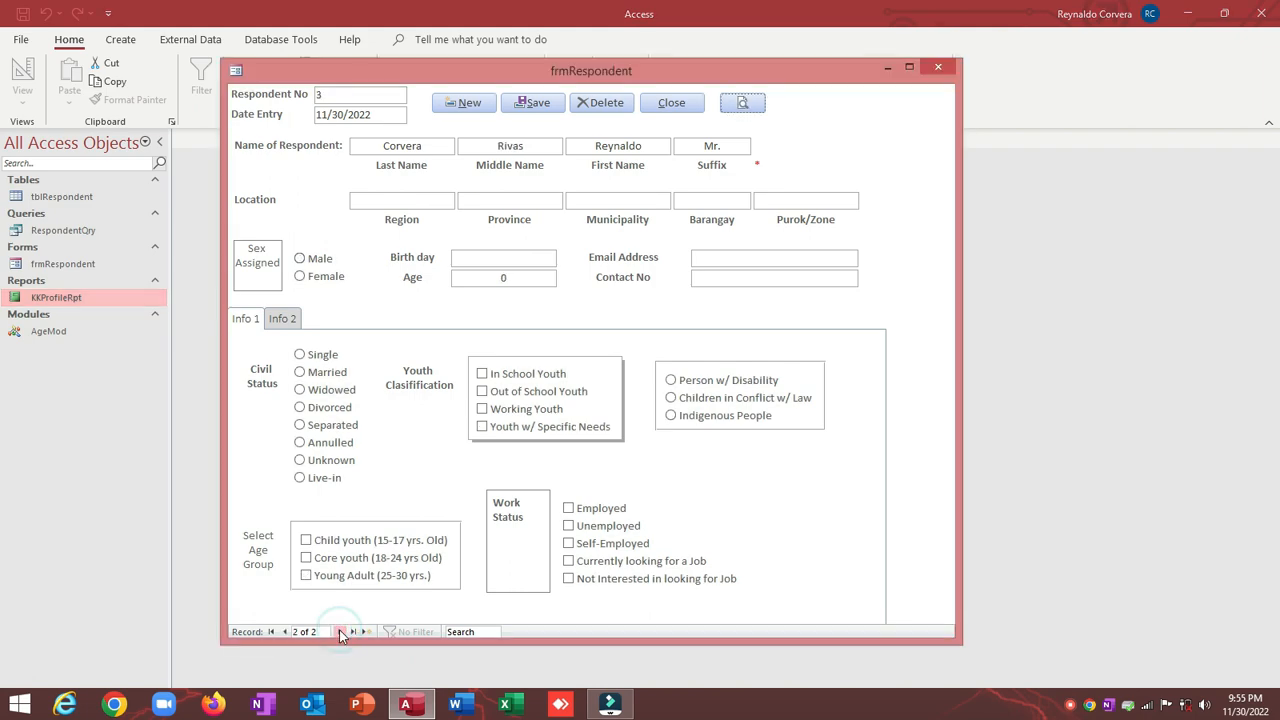
double_click(362, 93)
click(745, 103)
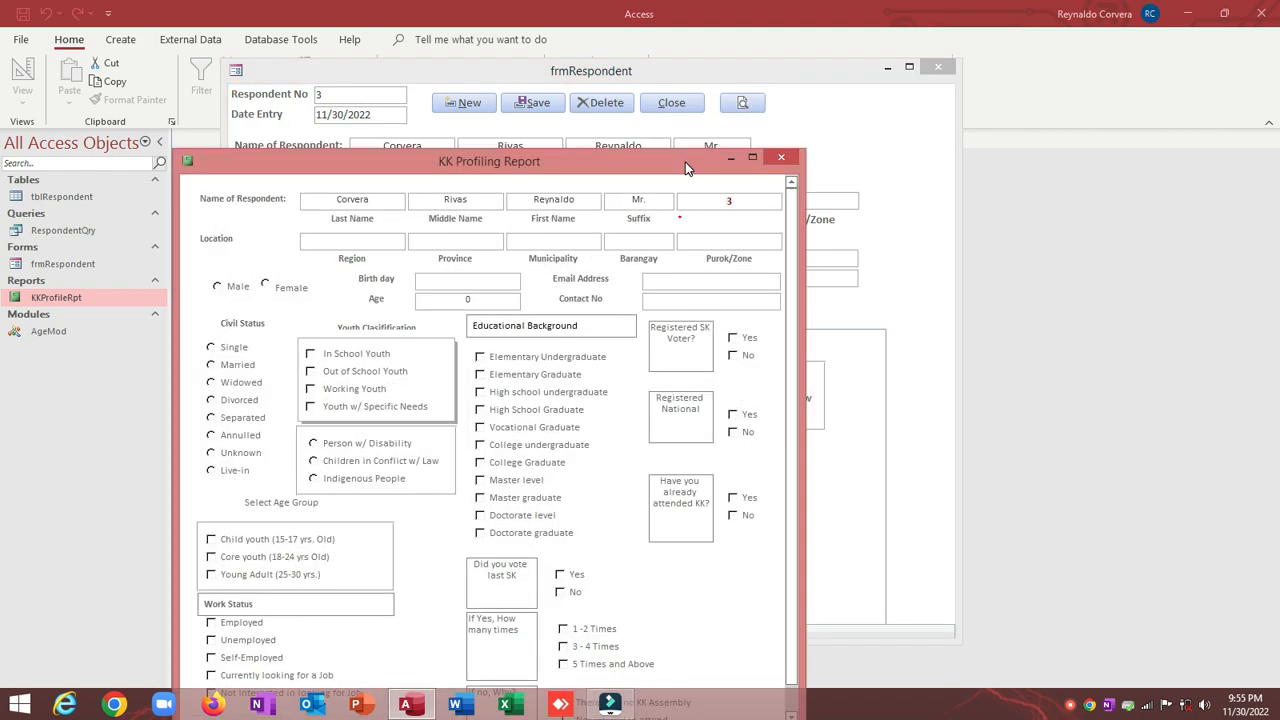
drag(686, 168, 768, 178)
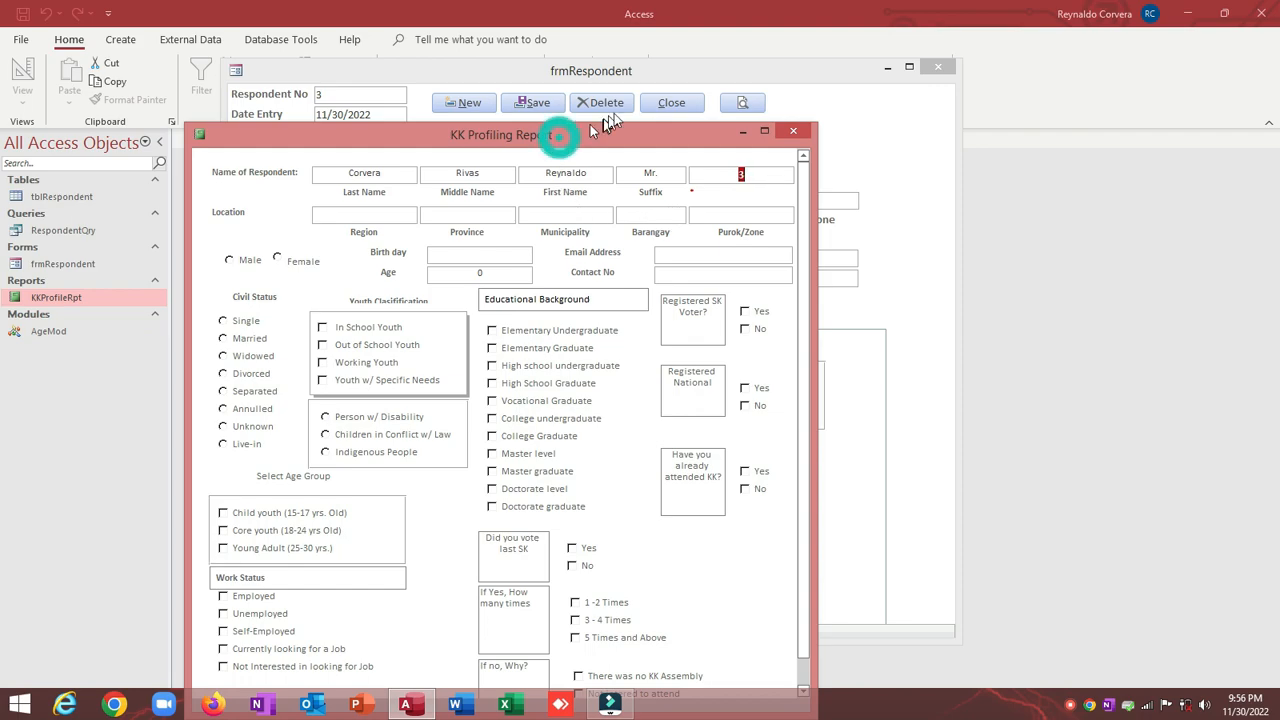
drag(560, 143, 660, 96)
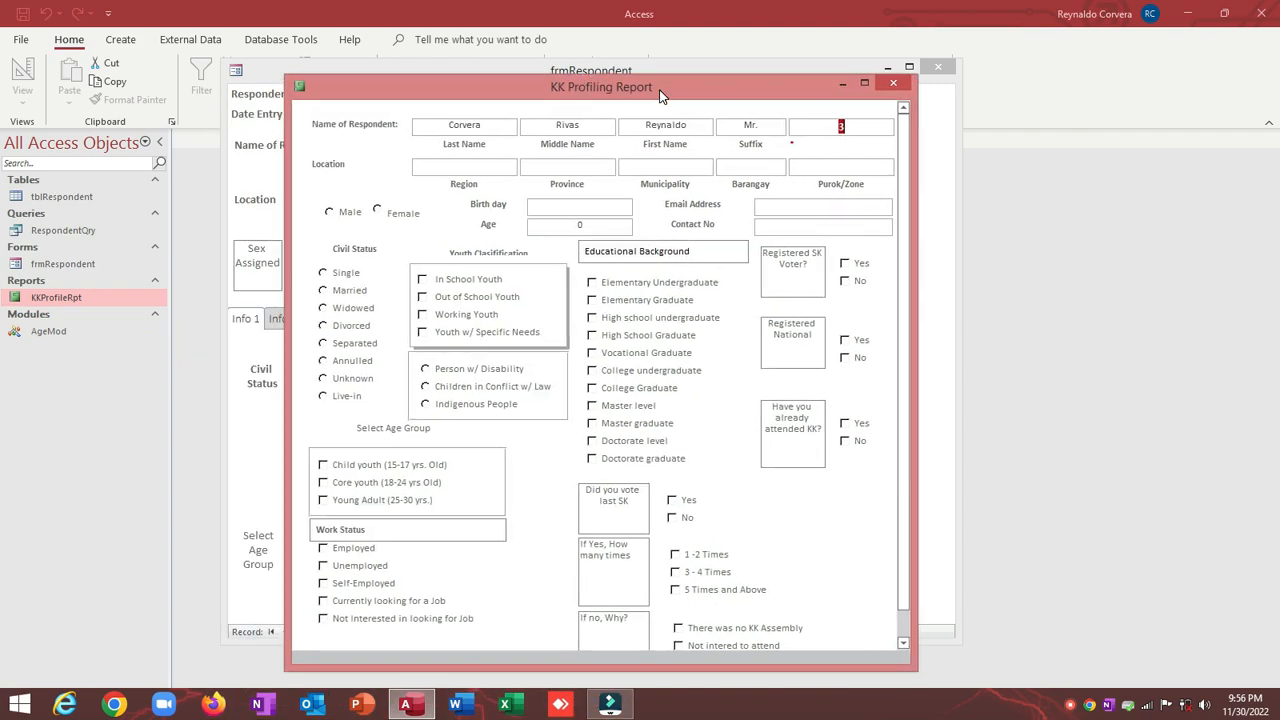
click(893, 82)
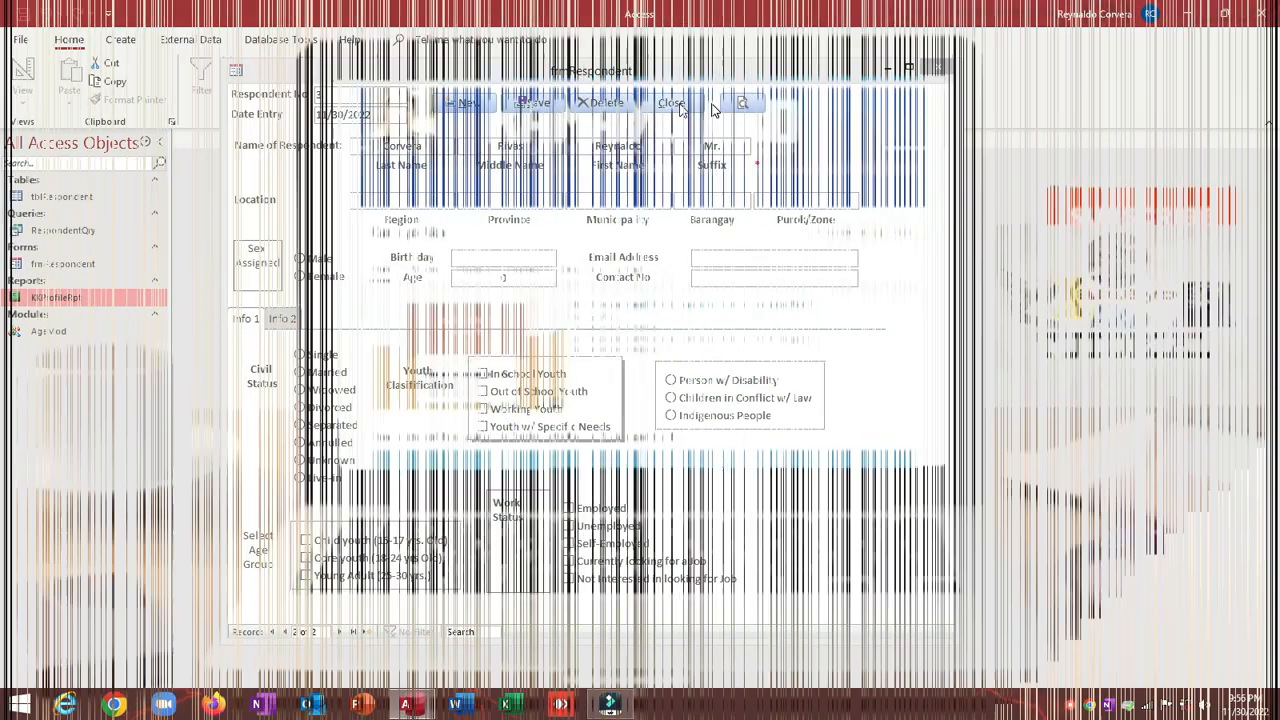